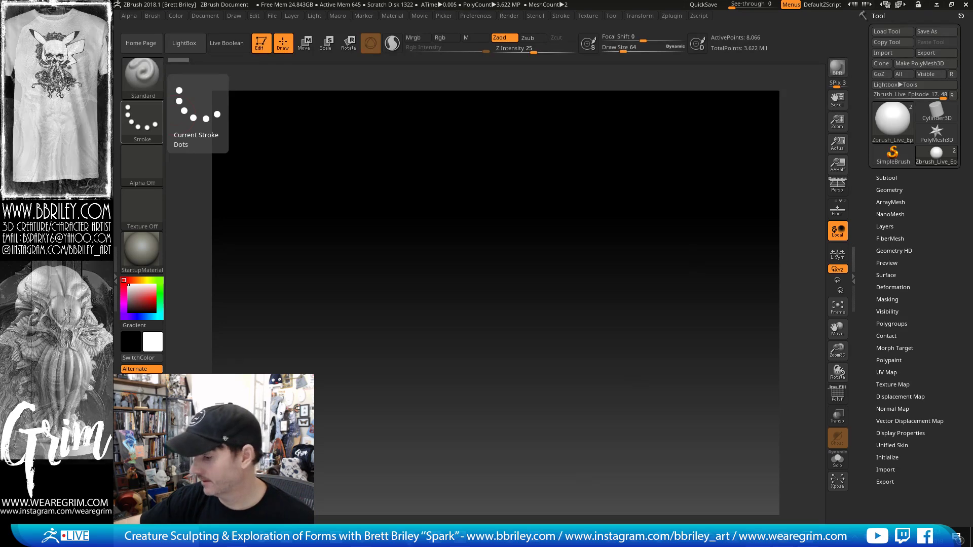
- Switch to the web browser showing the artist's website and dismiss the live-stream notification
mouse_move(361, 538)
left_click(393, 496)
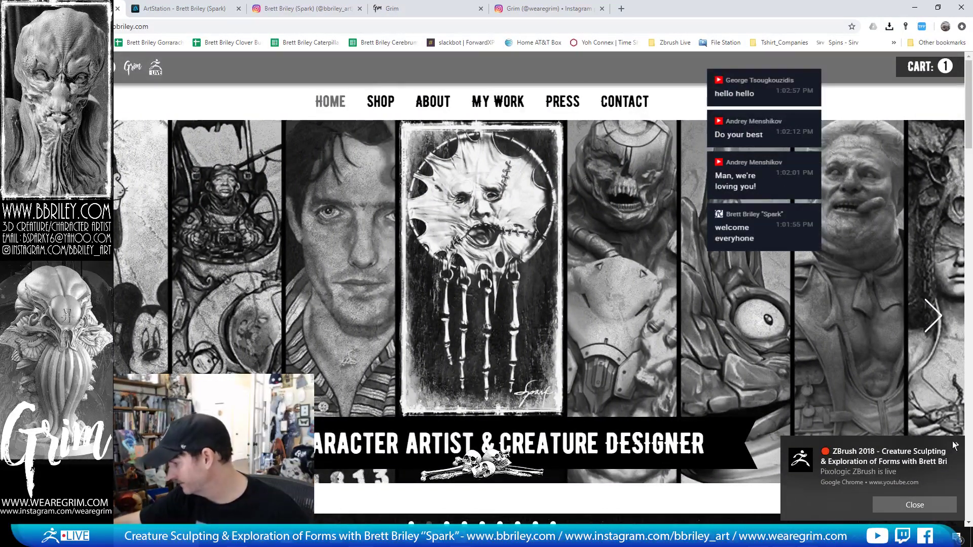
left_click(926, 503)
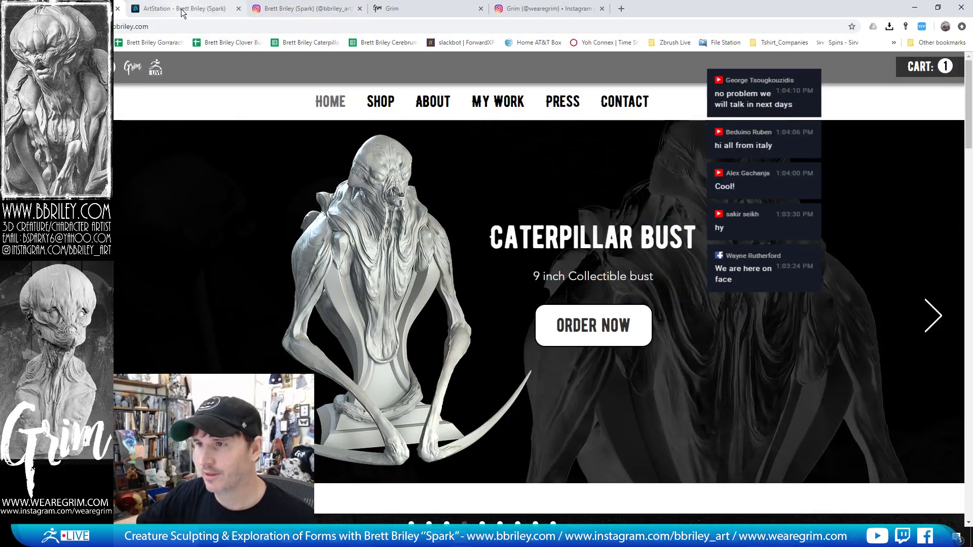
- Open the shop on the artist's website and look through the busts and T-shirts on offer
left_click(374, 107)
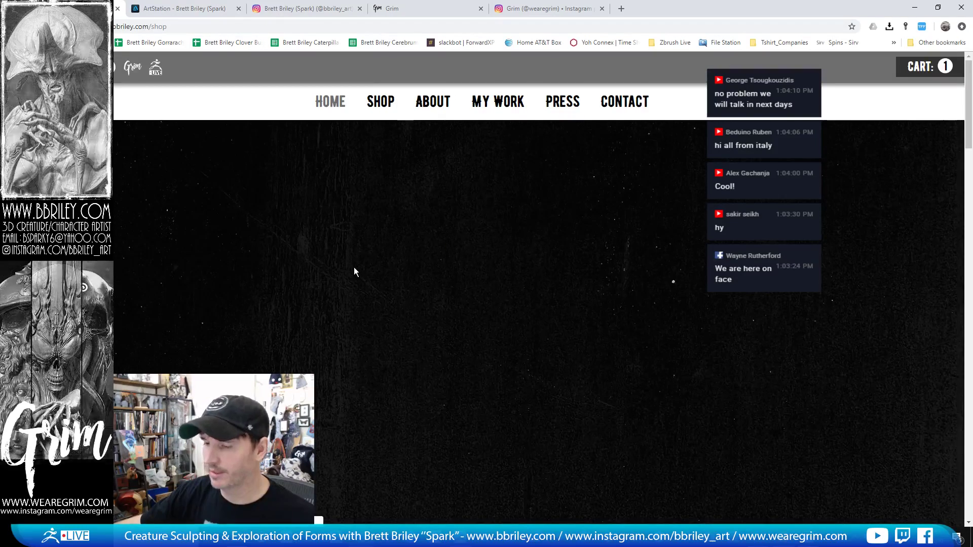
scroll(329, 324, "down", 5)
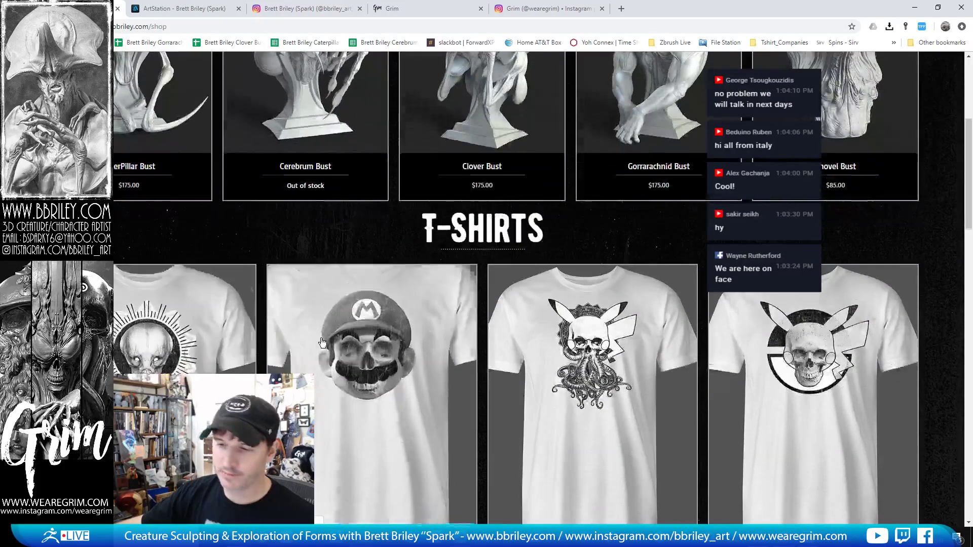
scroll(321, 339, "down", 5)
scroll(322, 339, "up", 7)
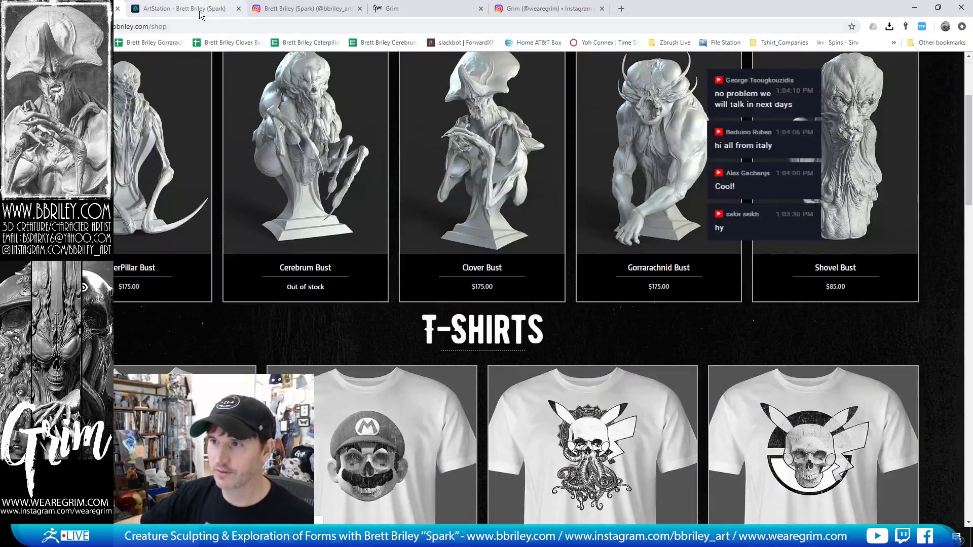
- Look through the artwork in the artist's ArtStation portfolio and the posts on the artist's Instagram profile
left_click(200, 12)
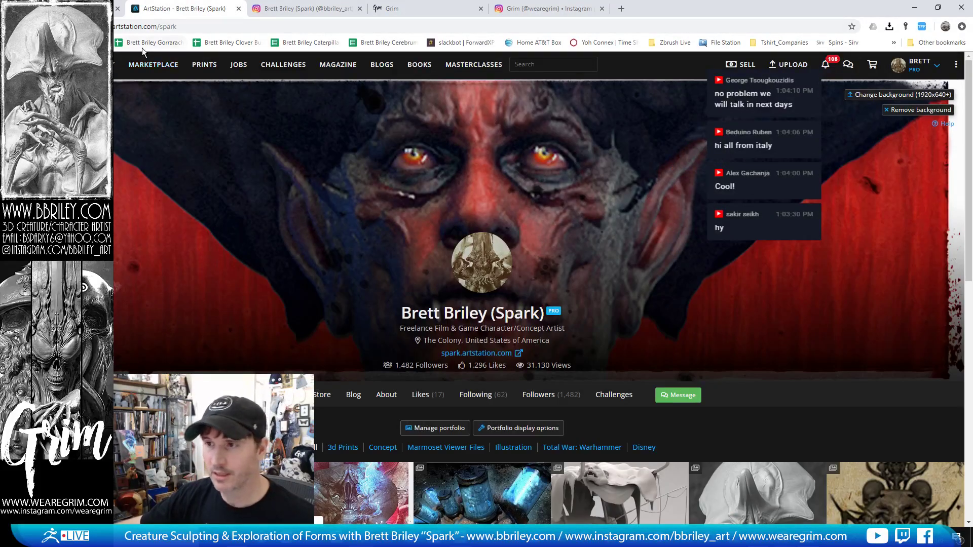
scroll(267, 170, "down", 5)
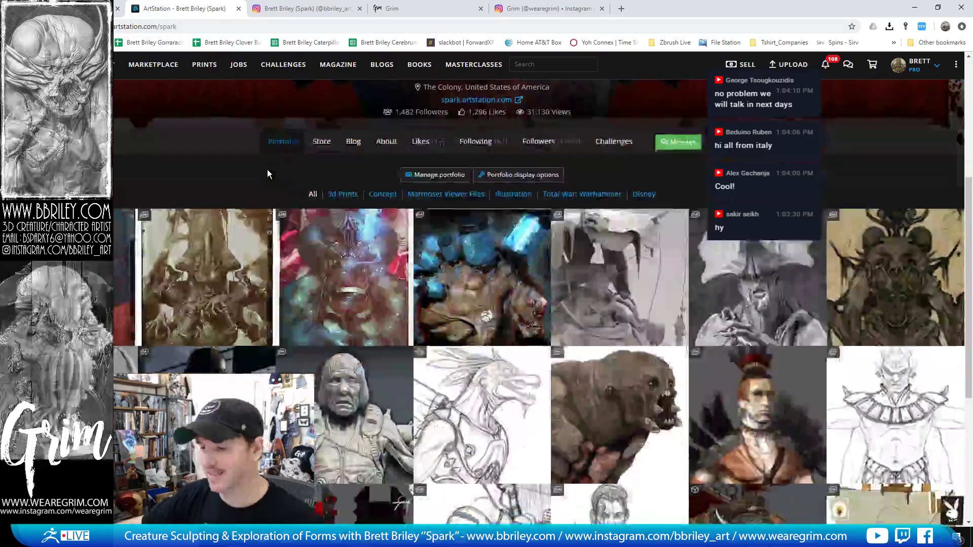
scroll(267, 170, "down", 4)
scroll(267, 170, "up", 4)
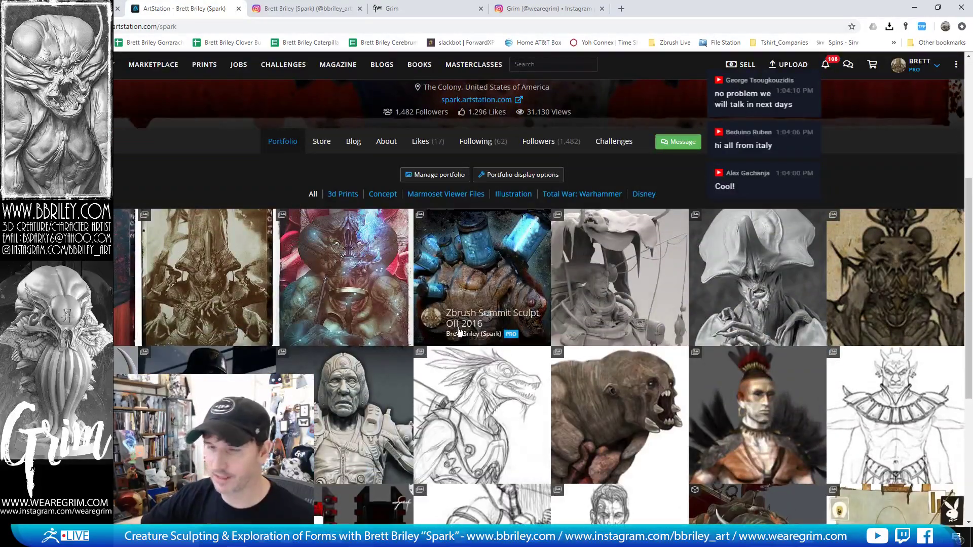
scroll(408, 265, "up", 5)
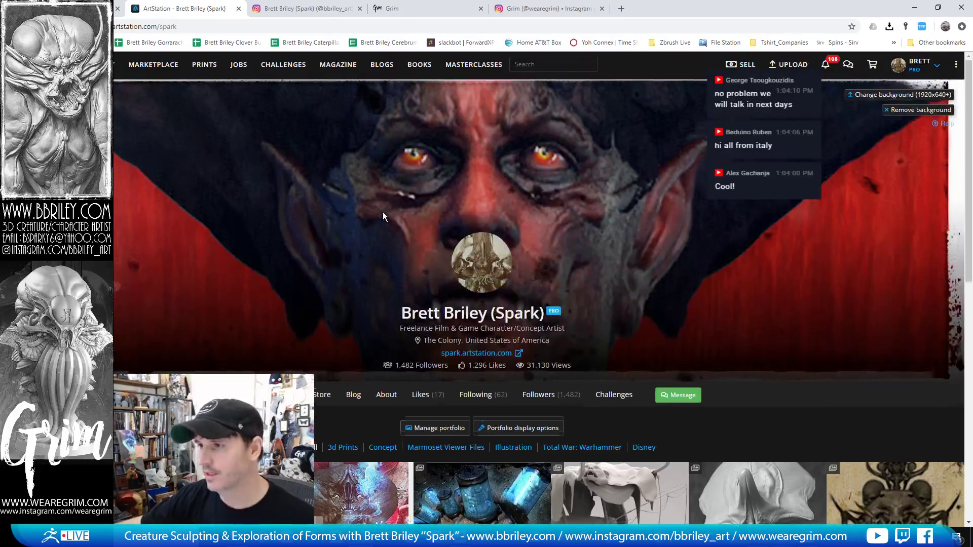
left_click(309, 9)
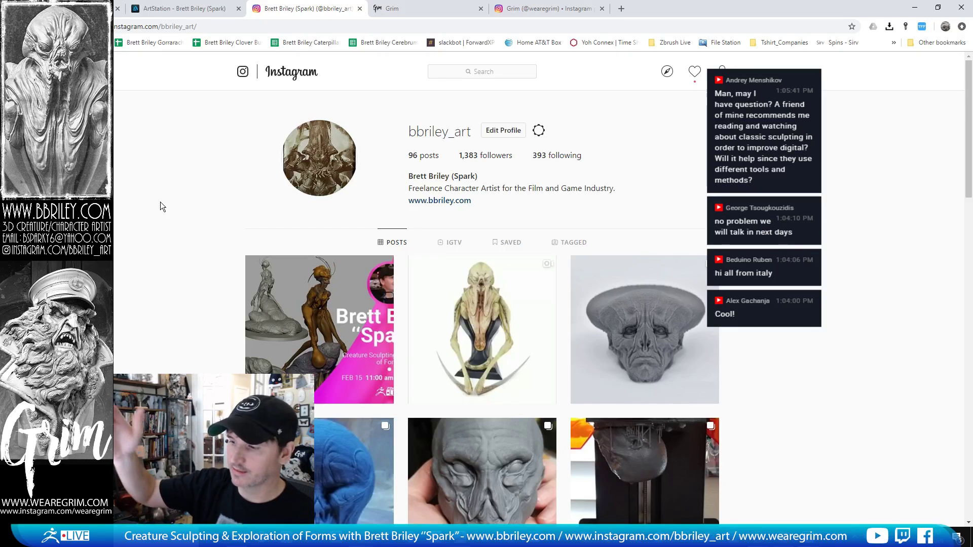
scroll(273, 275, "down", 3)
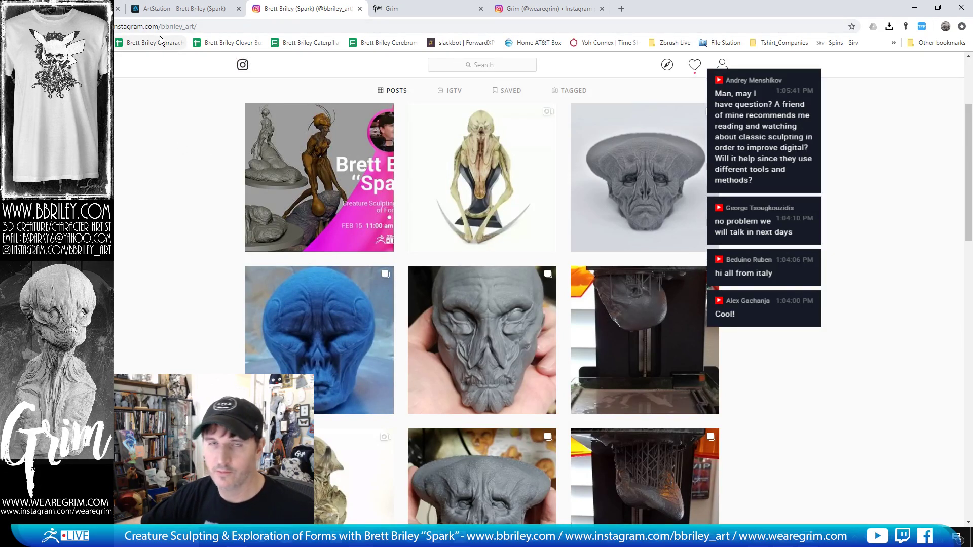
- Review the Grim website's new releases and About Us page, and bring up Grim's Instagram profile
left_click(397, 11)
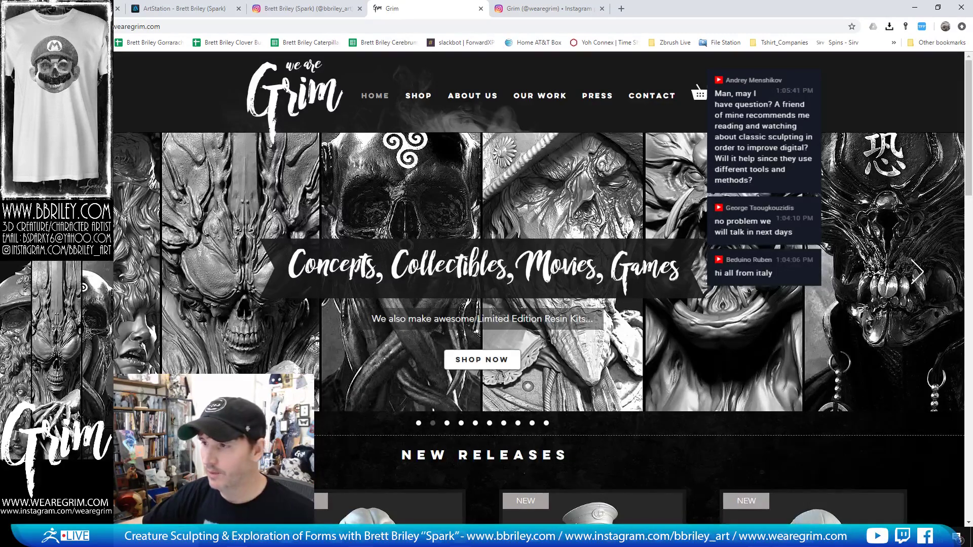
scroll(421, 142, "down", 3)
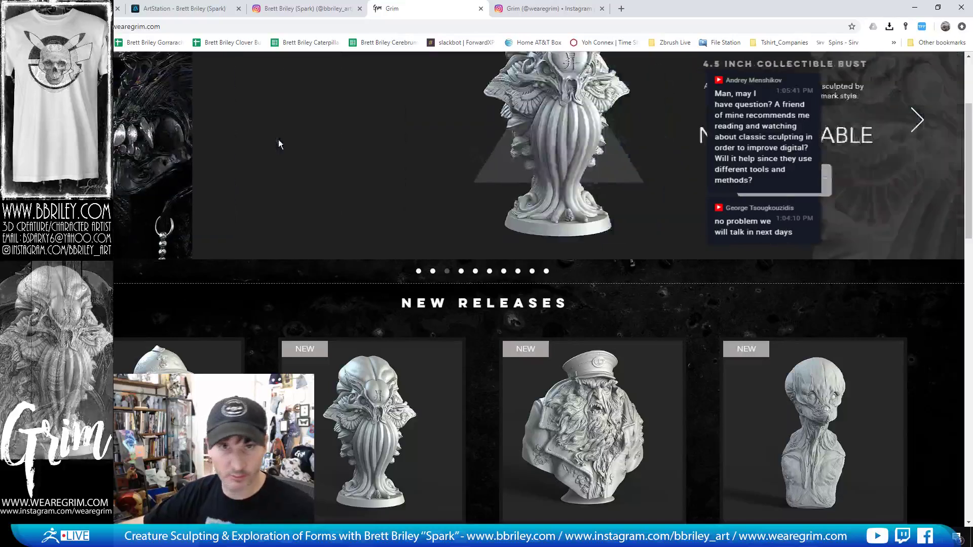
scroll(367, 198, "up", 3)
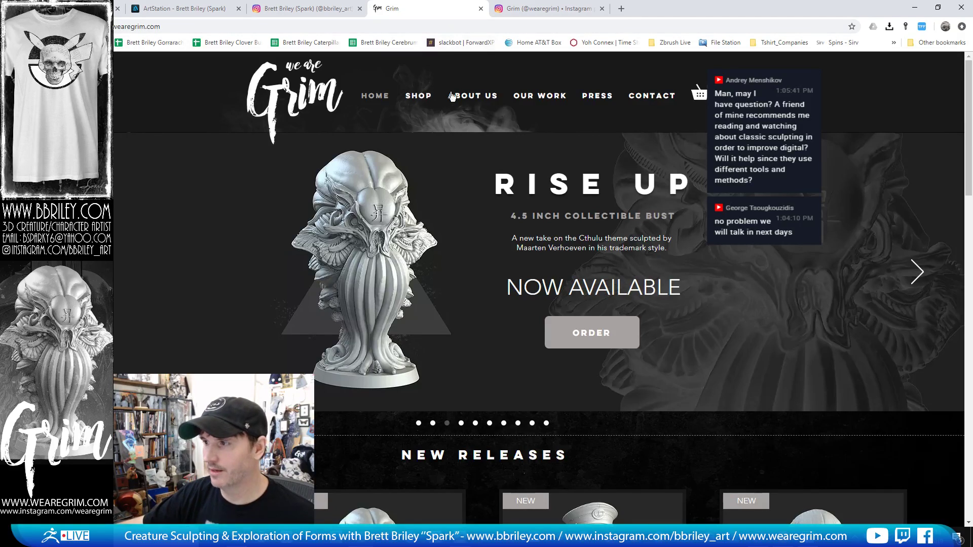
left_click(453, 96)
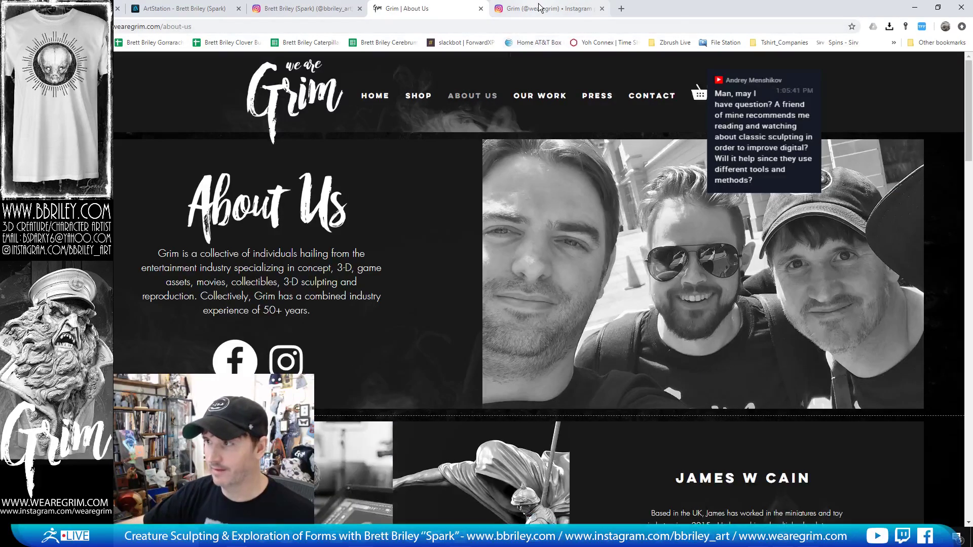
left_click(540, 8)
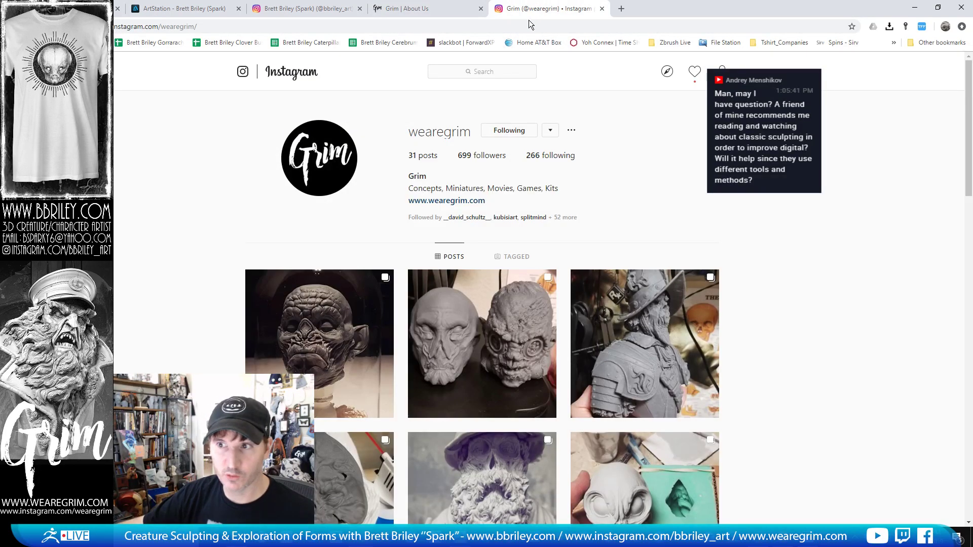
- Return to the artist's own website and open the My Work gallery
left_click(71, 8)
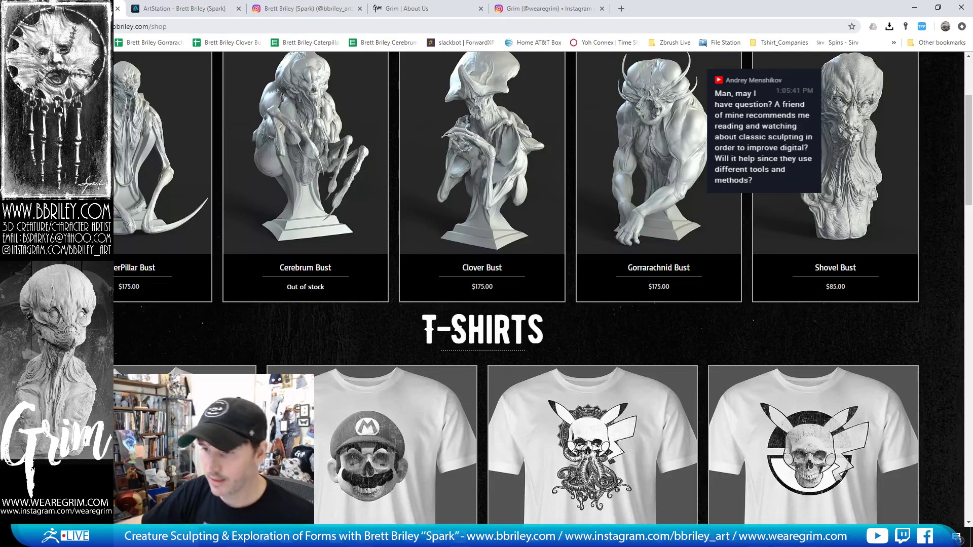
scroll(494, 127, "up", 3)
mouse_move(494, 109)
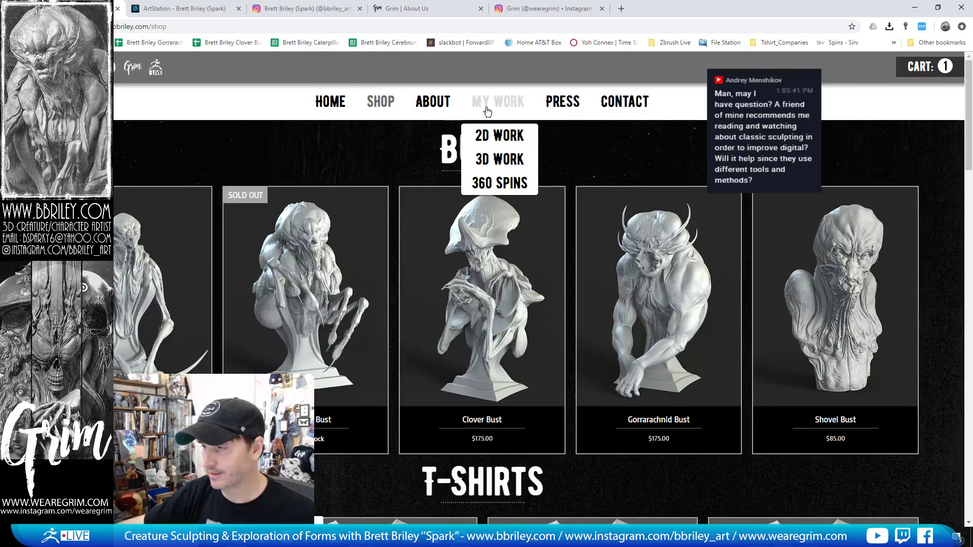
left_click(487, 110)
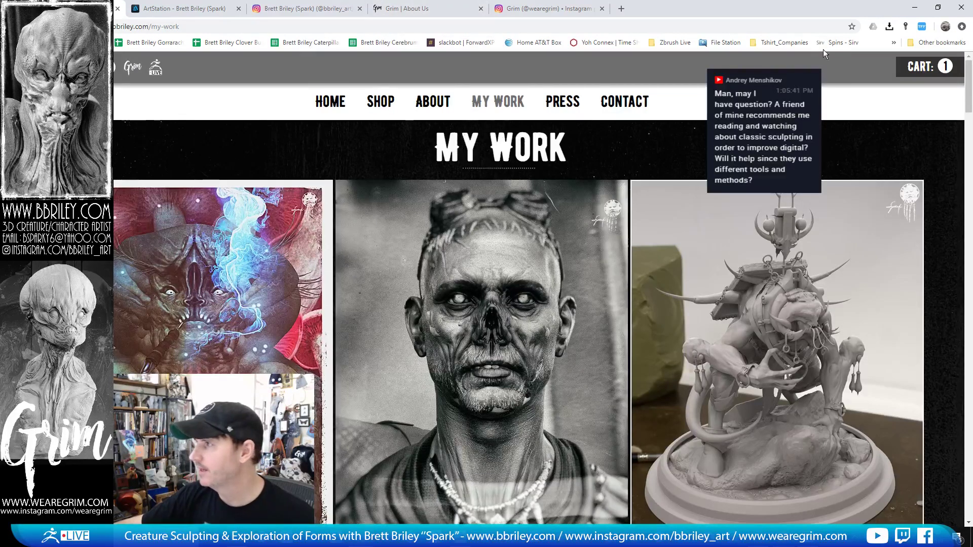
- Switch back to ZBrush and make the Base head the active subtool, viewed from the front
left_click(915, 7)
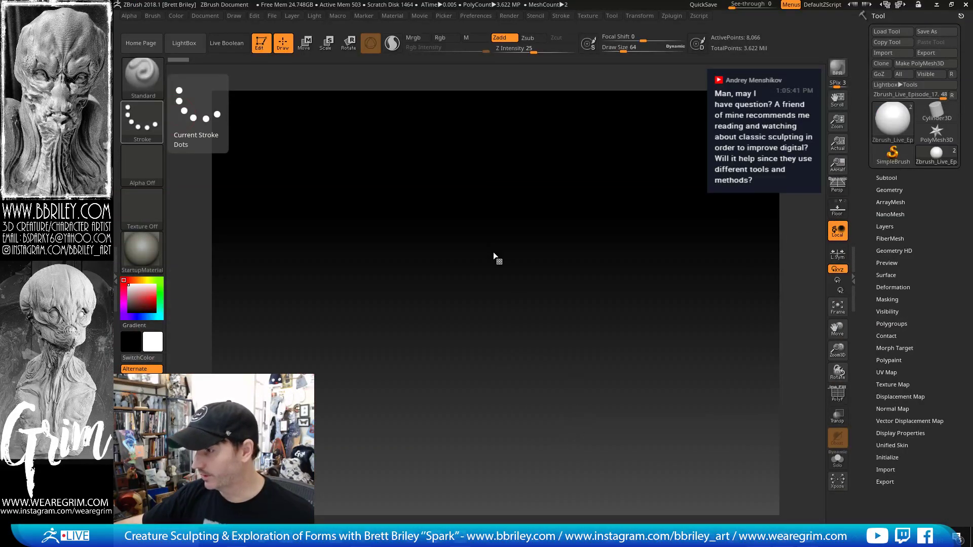
mouse_move(642, 294)
left_mouse_down()
mouse_move(636, 264)
mouse_move(673, 298)
left_mouse_up()
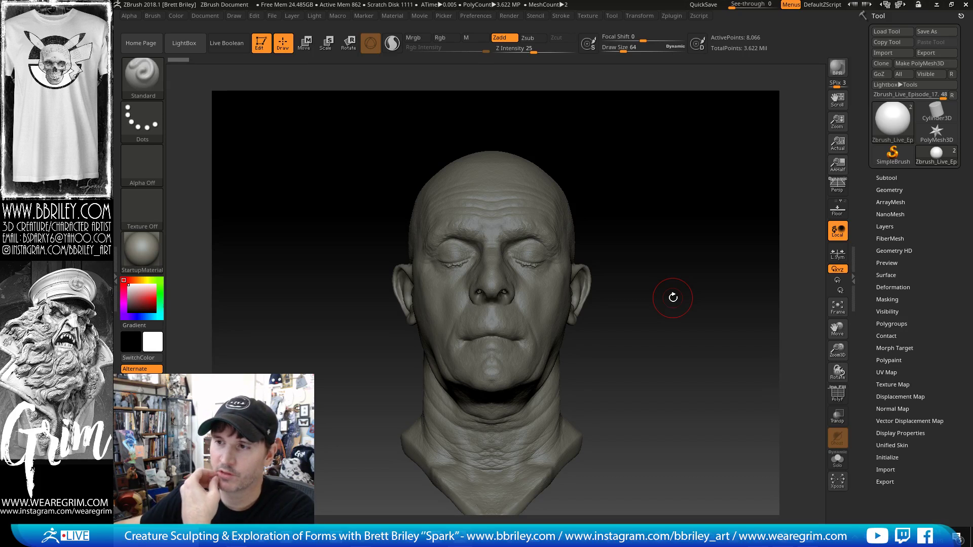
left_click(510, 217, "alt")
left_click_drag(698, 250, 699, 223)
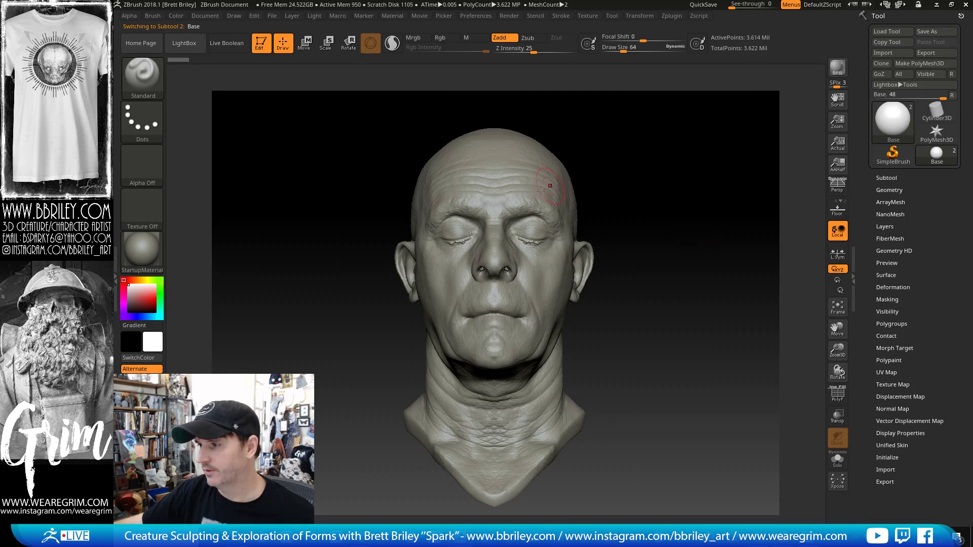
- Append a Sphere3D to the head as a new subtool and make it active
left_click(883, 178)
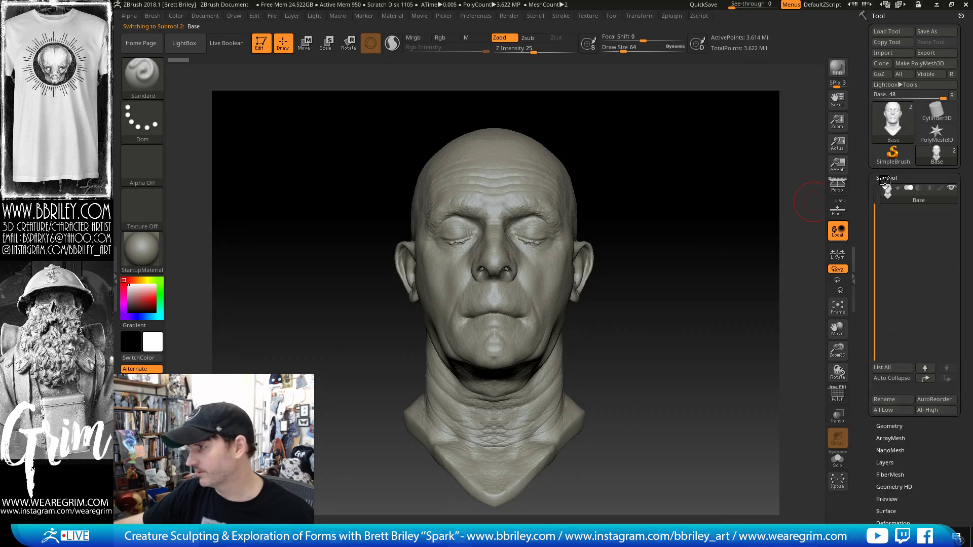
left_click(931, 431)
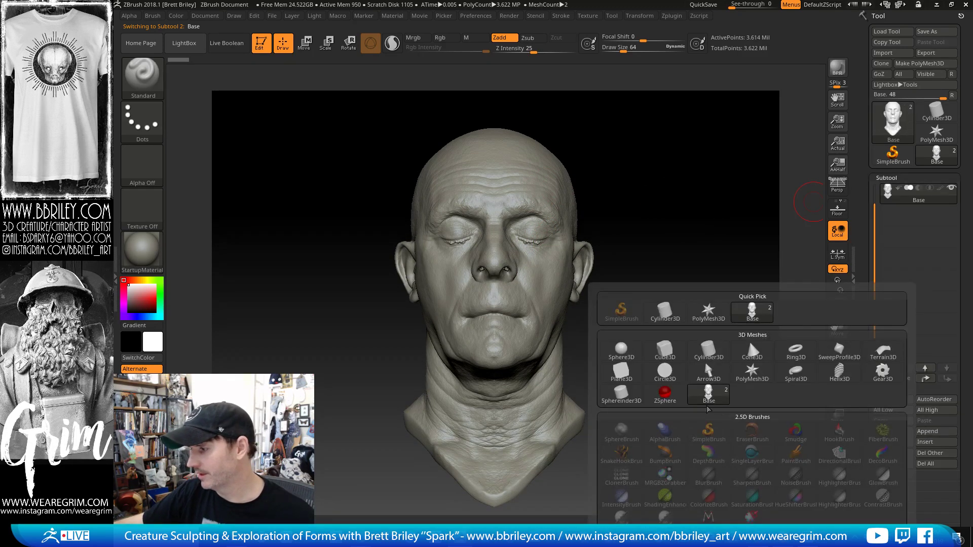
left_click(621, 354)
left_click(562, 283, "alt")
- Move the sphere back along its depth axis into the head so it surrounds the cranium
left_click_drag(734, 224, 512, 157)
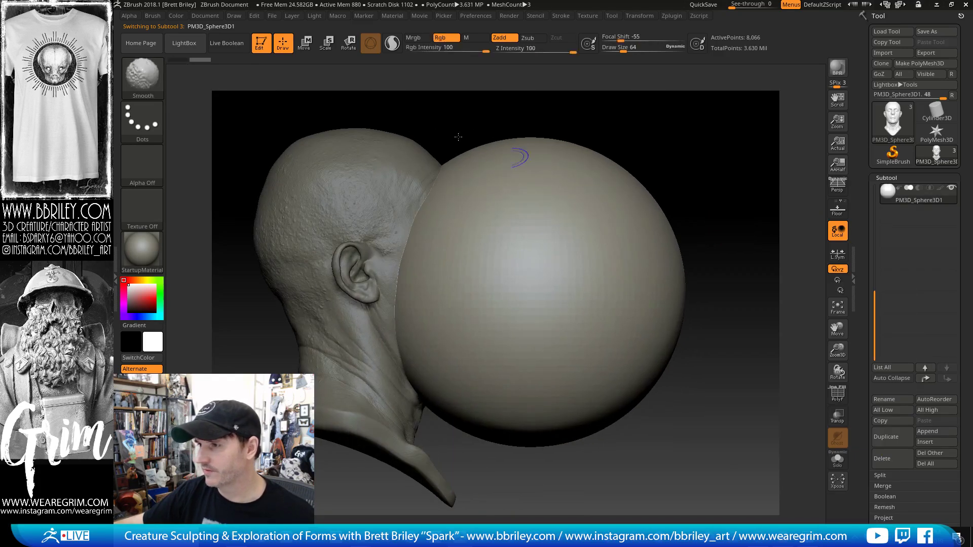
key("w")
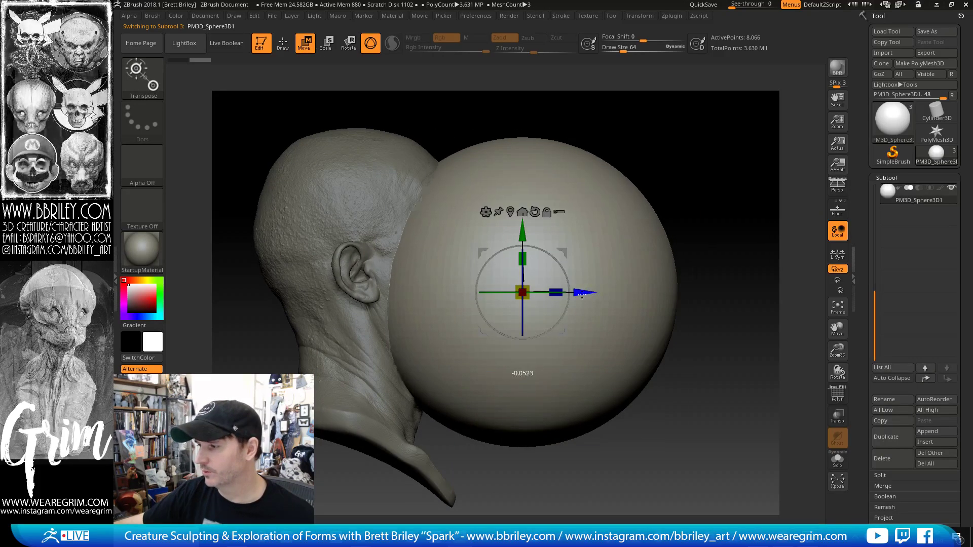
left_click_drag(536, 293, 456, 285)
left_click_drag(359, 293, 405, 271)
key("q")
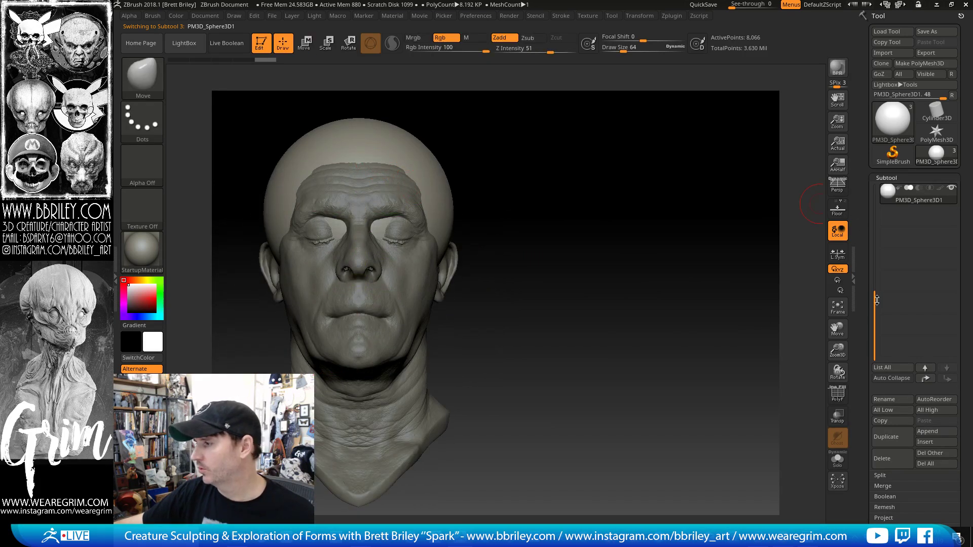
- Make the Base head active, choose the custom spark_vdm brush and pick its mouth shape from the VDM set
left_click_drag(877, 300, 877, 194)
left_click(893, 220)
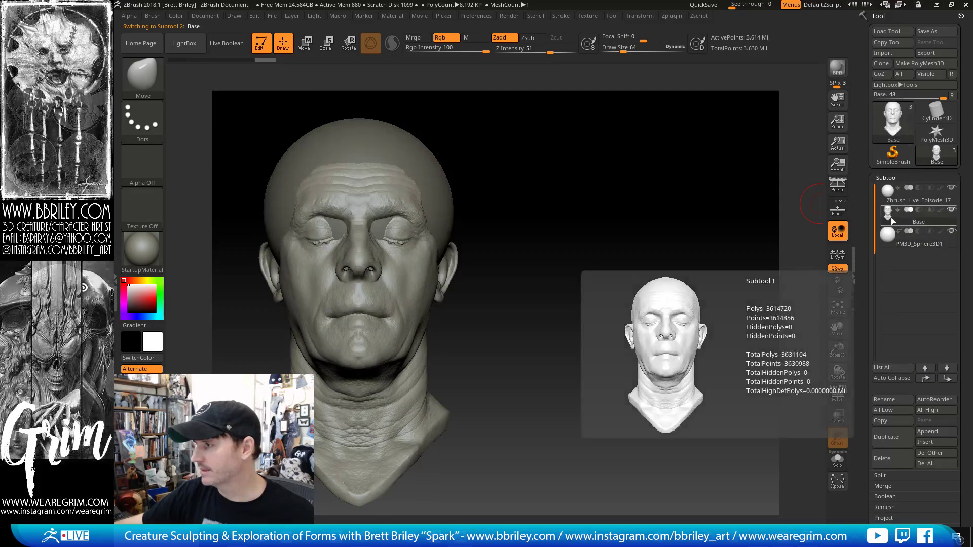
left_click_drag(589, 249, 697, 245, "alt")
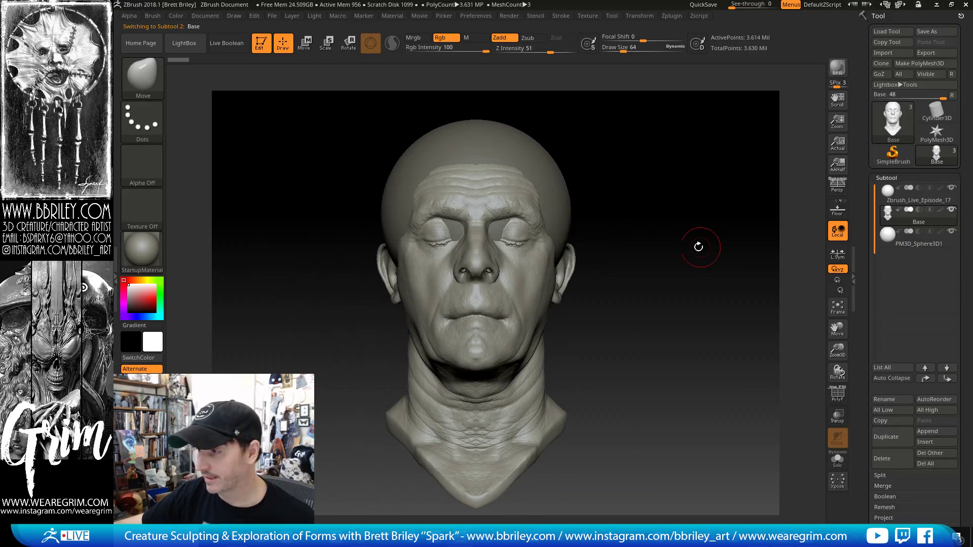
left_click(154, 85)
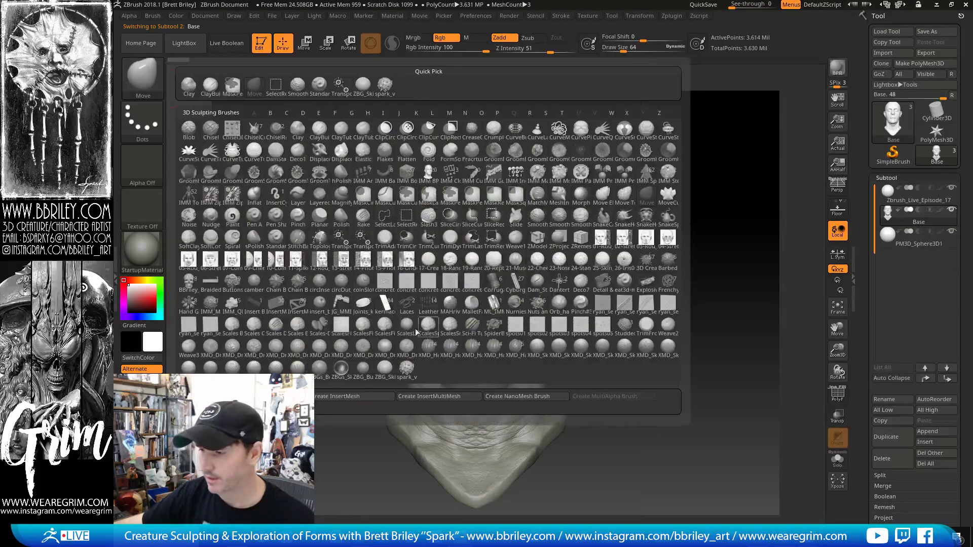
left_click(404, 377)
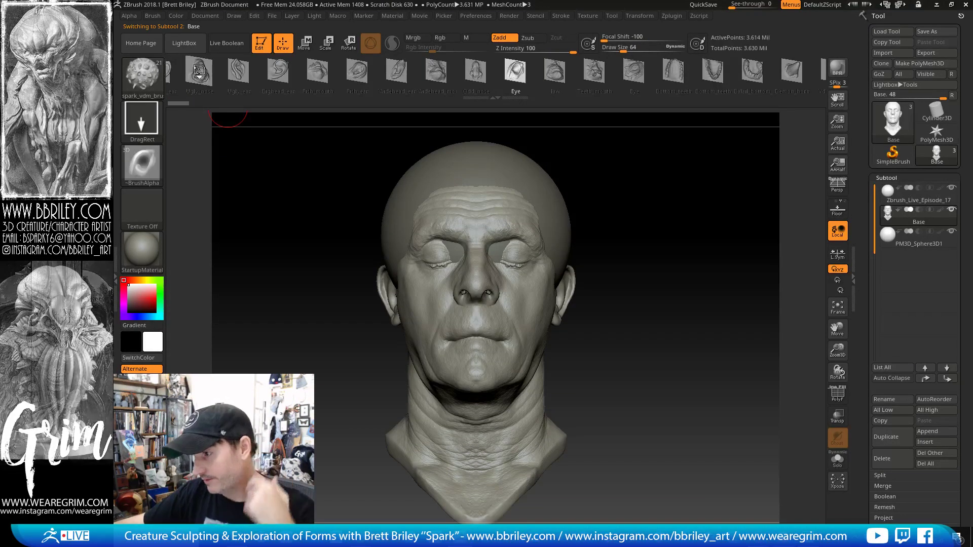
left_click(231, 71)
left_click(192, 77)
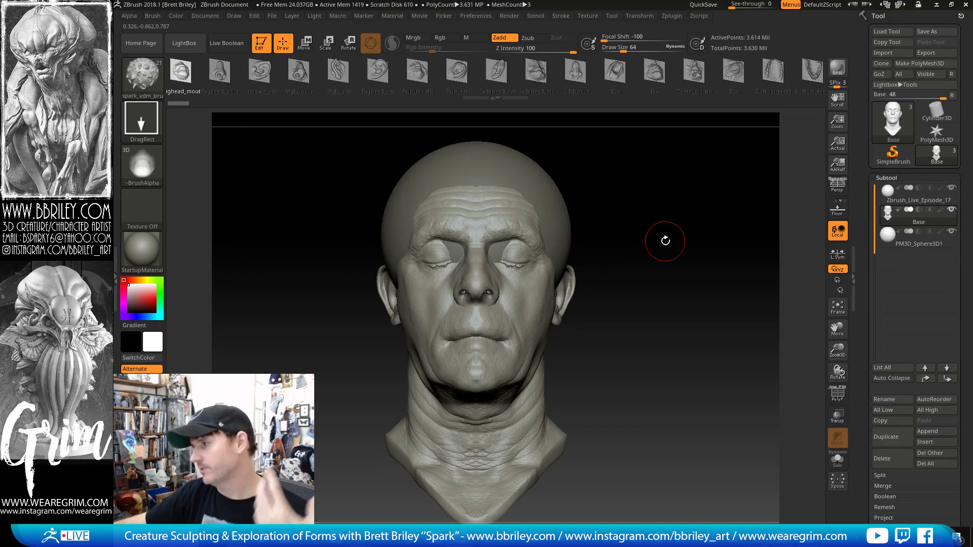
- Select the PM3D_Sphere3D1 subtool, isolate it with Solo and subdivide it three times
left_click(909, 243)
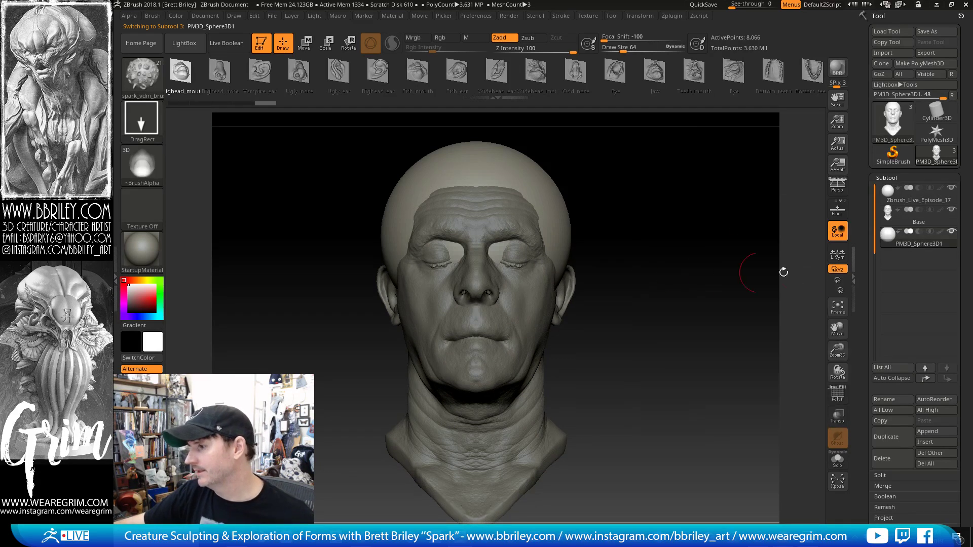
left_click(845, 462)
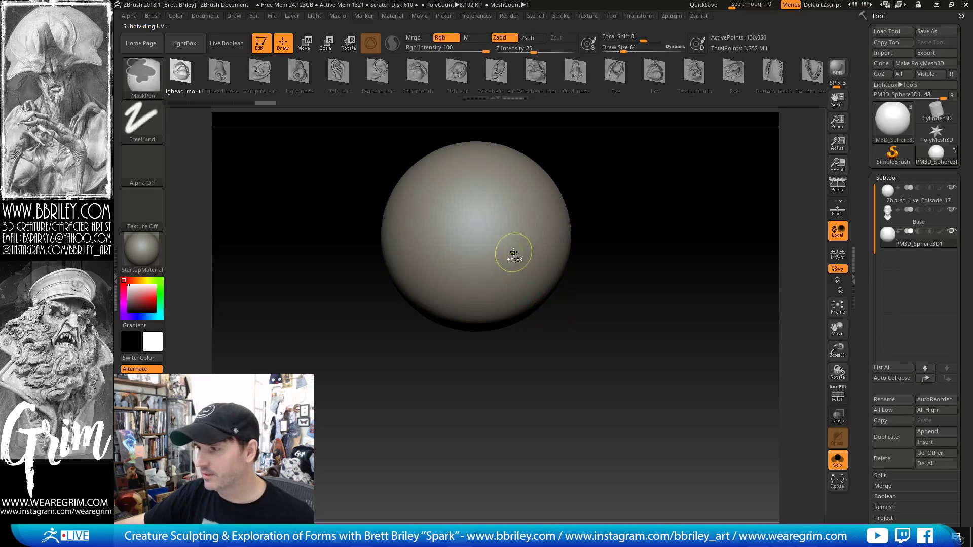
key("ctrl+d")
key("ctrl+d")
key("ctrl+d")
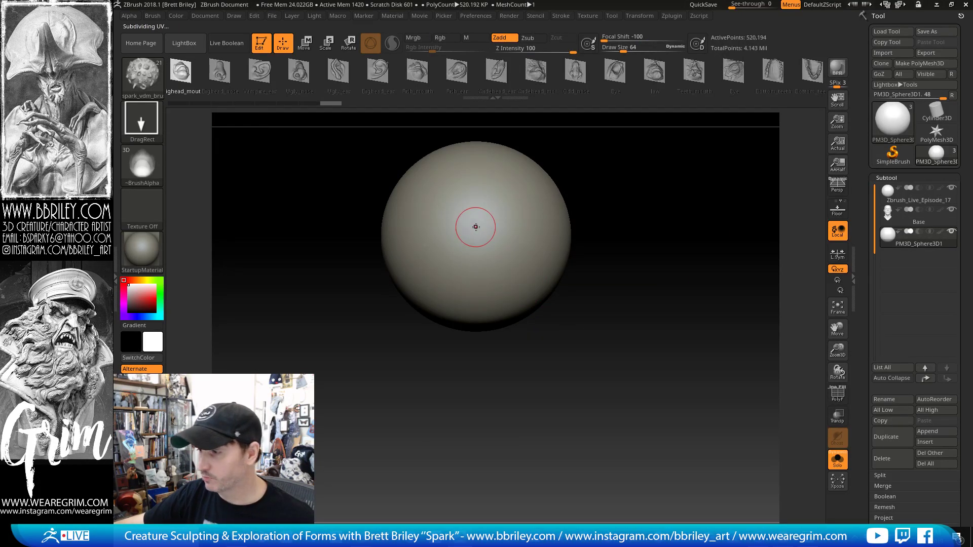
- Stamp the chosen mouth VDM on the front of the sphere and add the Ugly_nose VDM just above it
left_click_drag(474, 224, 475, 159)
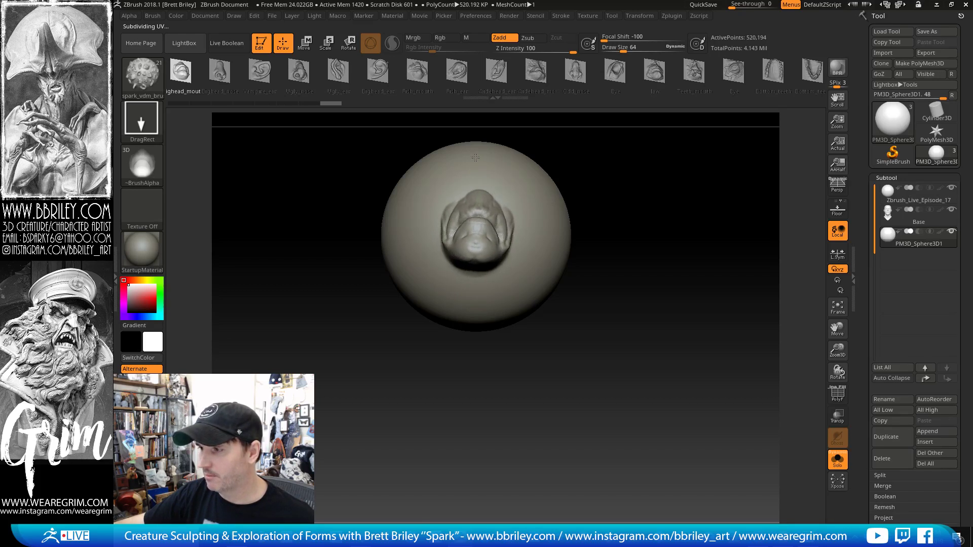
left_click_drag(612, 192, 586, 281, "alt")
left_click(309, 79)
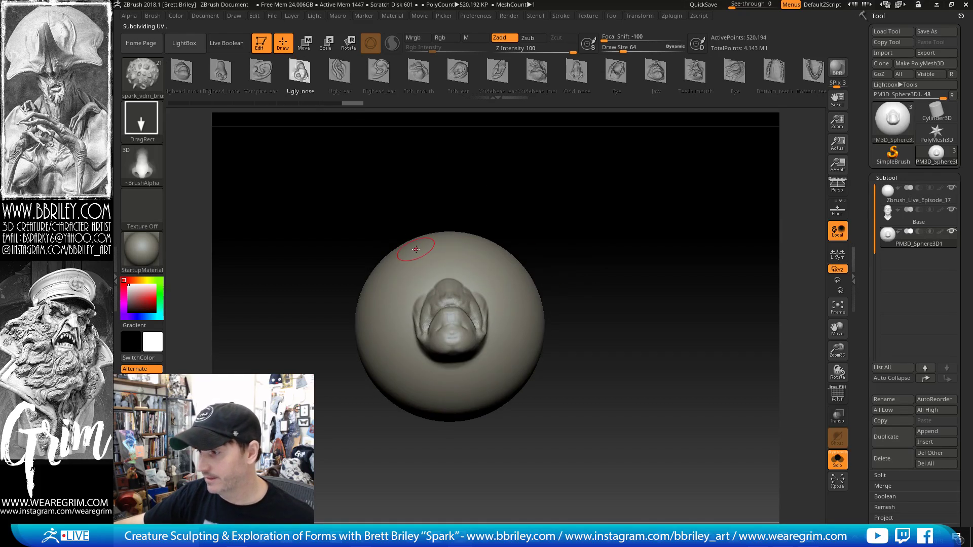
left_click_drag(471, 250, 435, 208)
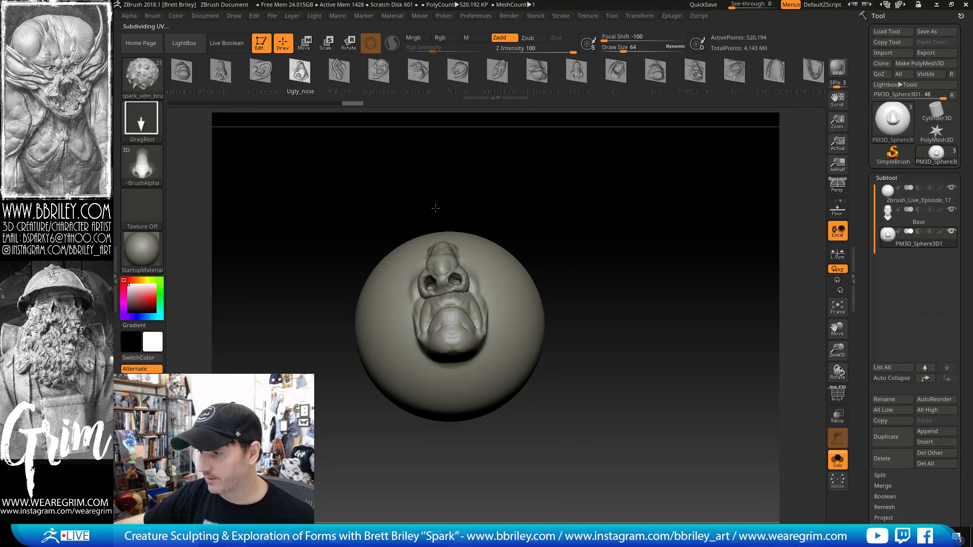
left_click_drag(575, 236, 569, 281)
- Add the Ugly_ear VDM symmetrically to both sides of the sphere
left_click(338, 70)
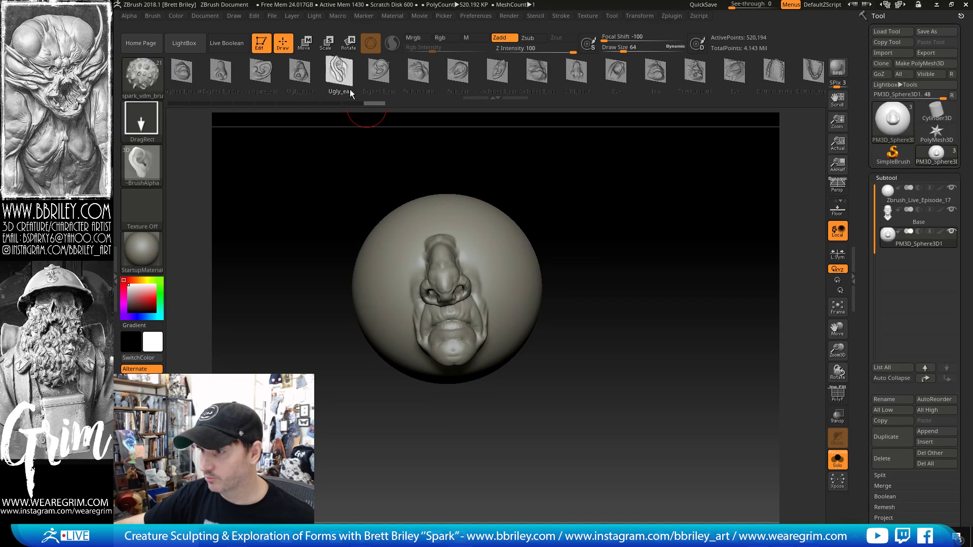
mouse_move(400, 302)
left_mouse_down()
mouse_move(302, 252)
mouse_move(291, 219)
mouse_move(311, 194)
mouse_move(395, 169)
mouse_move(618, 180)
mouse_move(569, 174)
left_mouse_up()
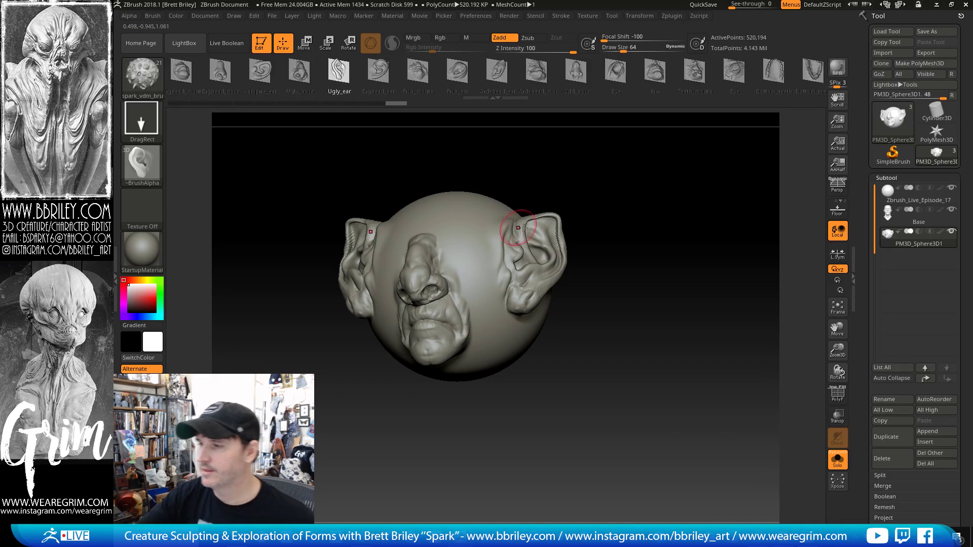
left_click_drag(582, 208, 598, 223)
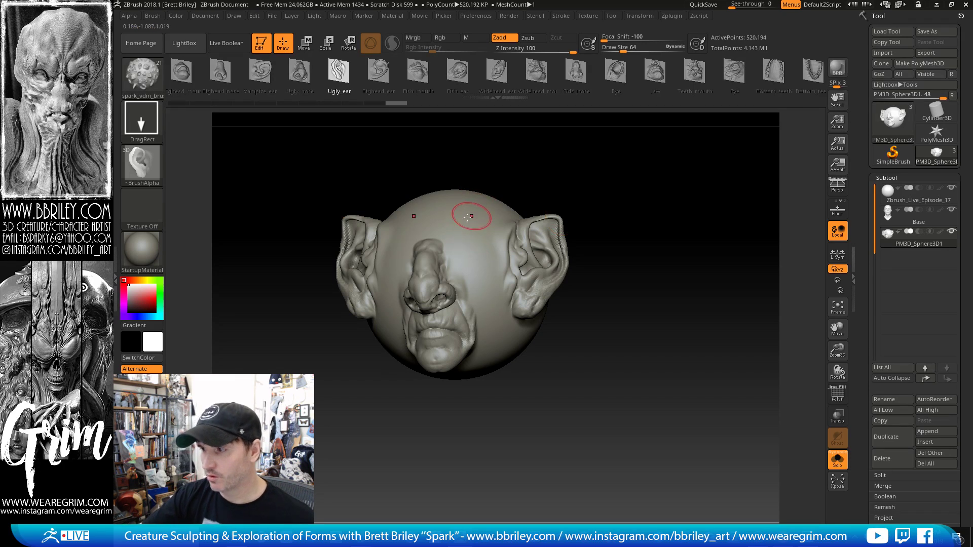
- Display the polyframe and examine how the VDM shapes sit in the sphere's mesh from several angles
left_click(836, 394)
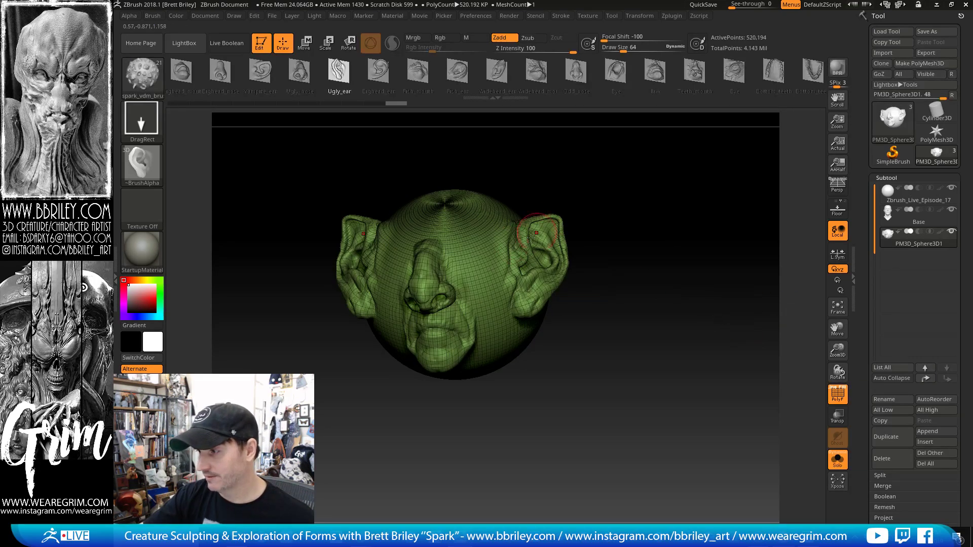
left_click_drag(584, 195, 568, 196)
left_click_drag(558, 161, 616, 163)
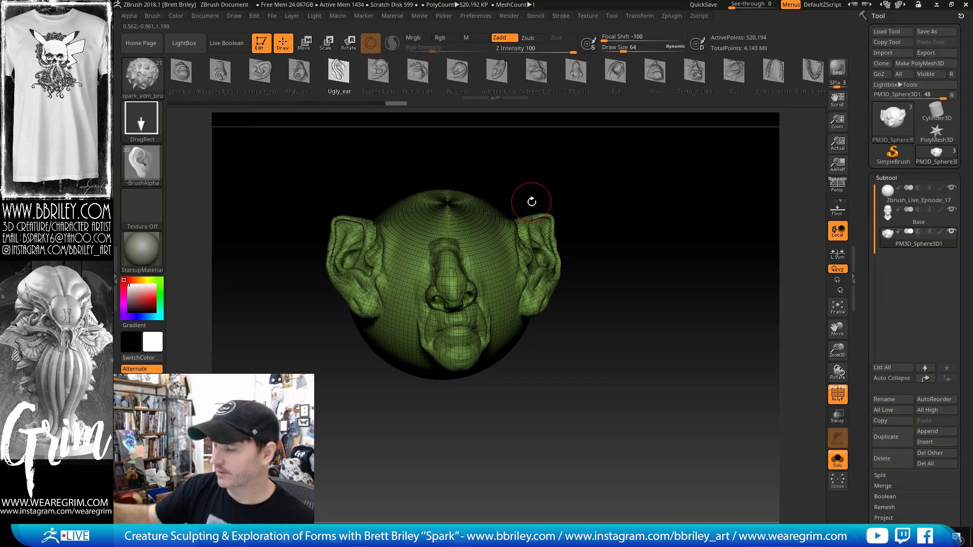
left_click_drag(661, 376, 680, 293)
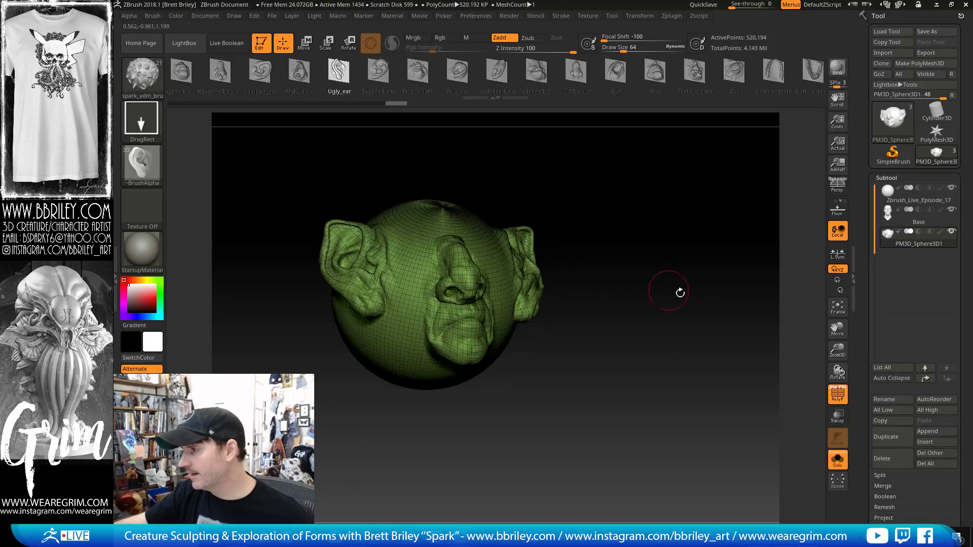
- Delete the PM3D_Sphere3D1 subtool, leave Solo mode and switch to the Standard brush
left_click(886, 456)
left_click(798, 480)
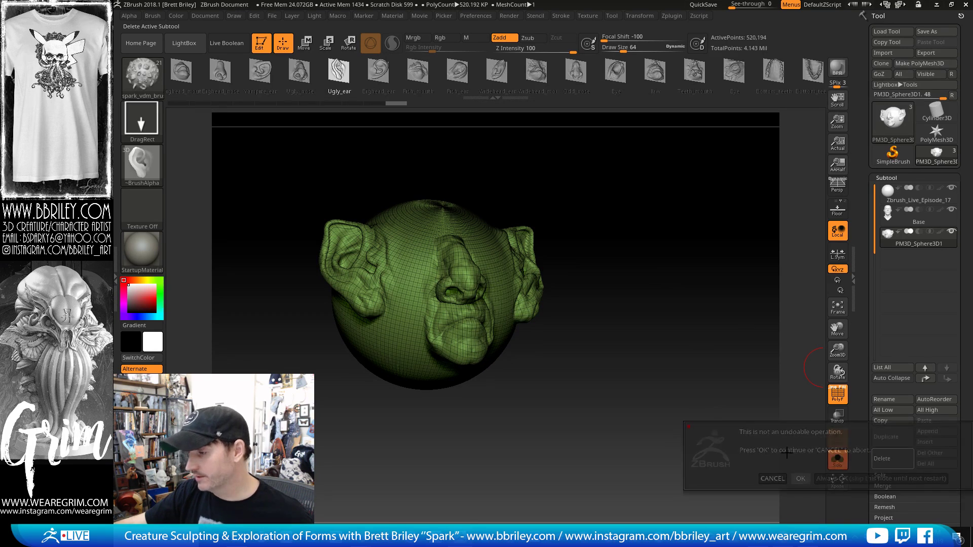
left_click(833, 463)
left_click_drag(658, 328, 571, 277, "shift")
key("b")
key("s")
key("t")
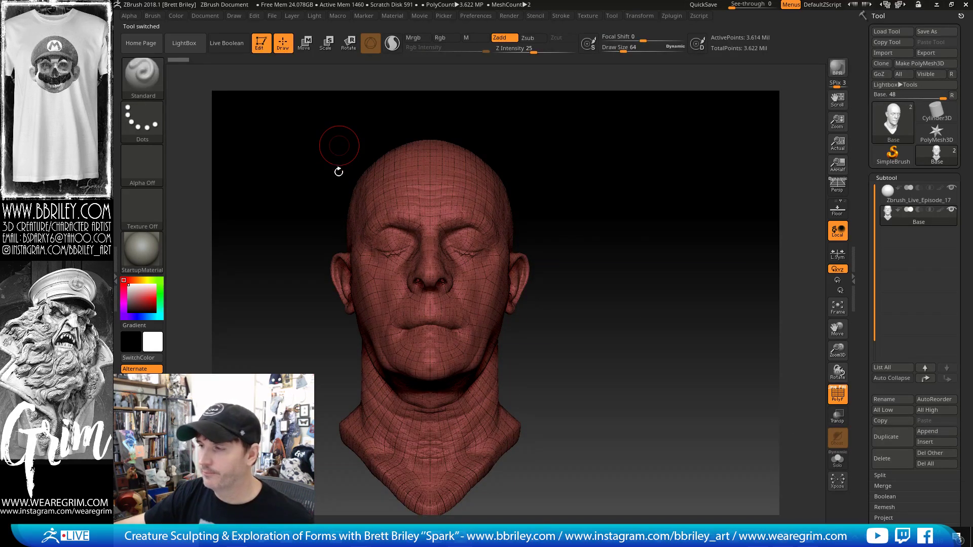
- Load a Plane3D primitive as the active tool and convert it to a PolyMesh3D
left_click(892, 198)
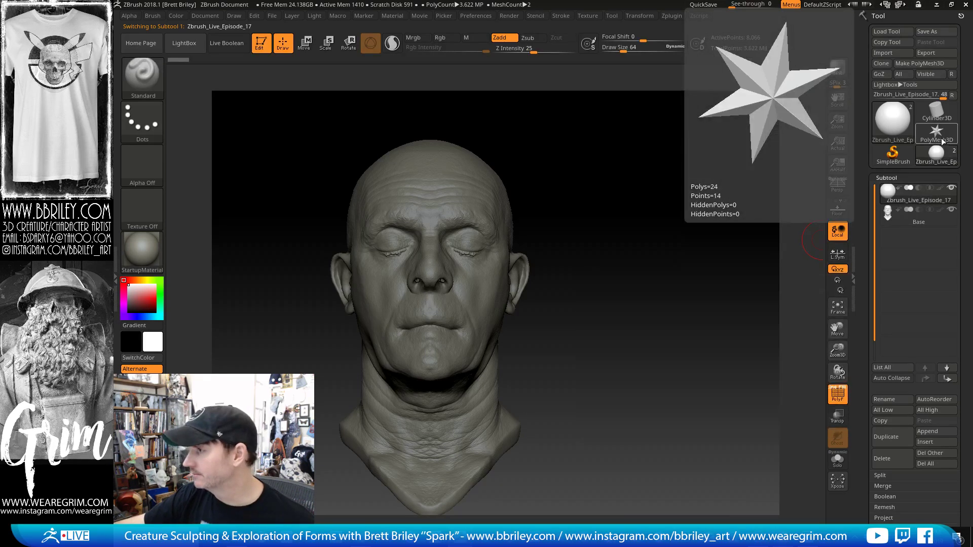
left_click(938, 134)
left_click(938, 135)
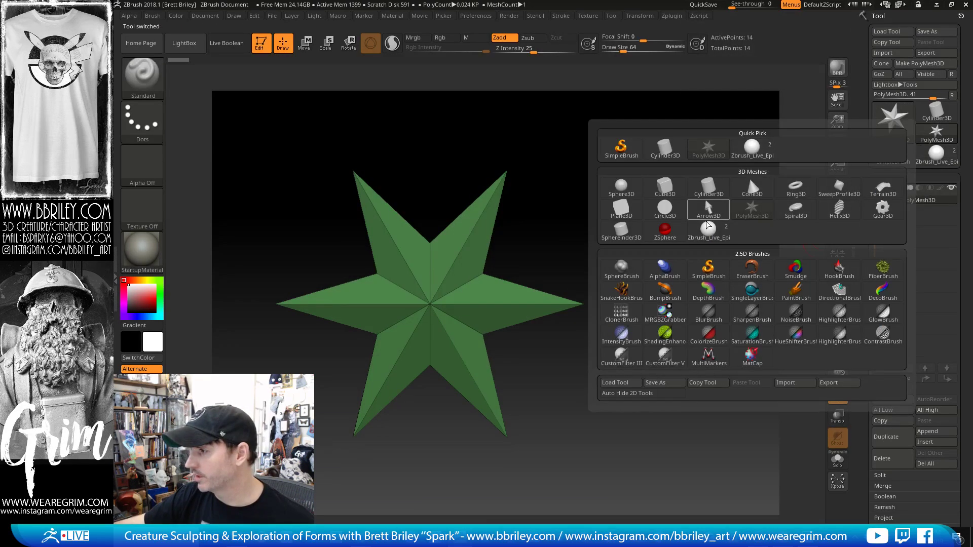
left_click(622, 212)
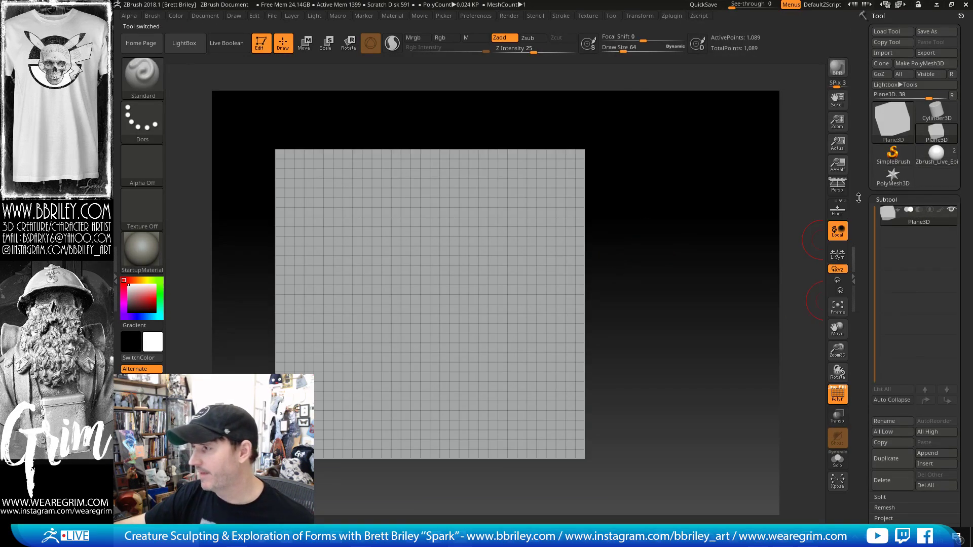
left_click(910, 63)
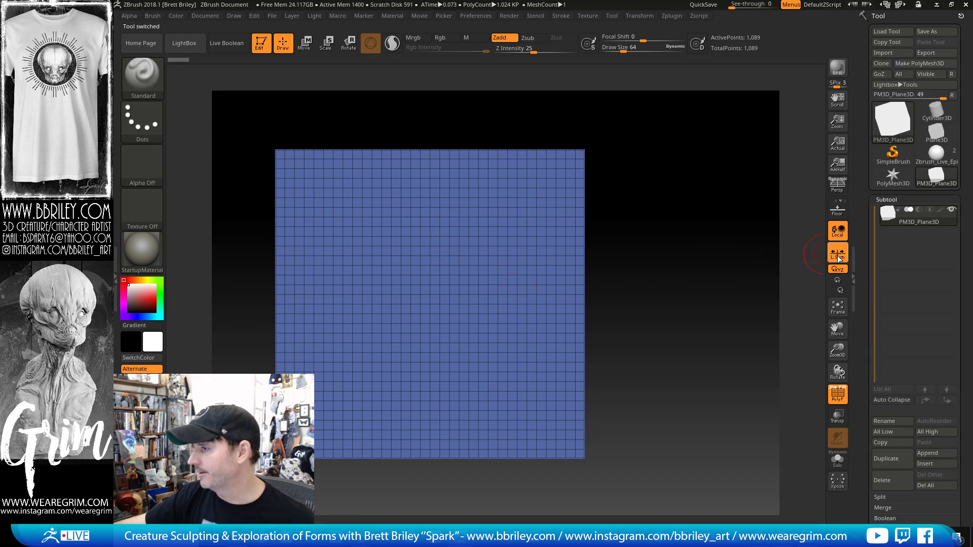
- Show the floor grid, check the plane's front and back orientation against it, and hide the grid again
left_click(838, 208)
left_click_drag(690, 210, 695, 322)
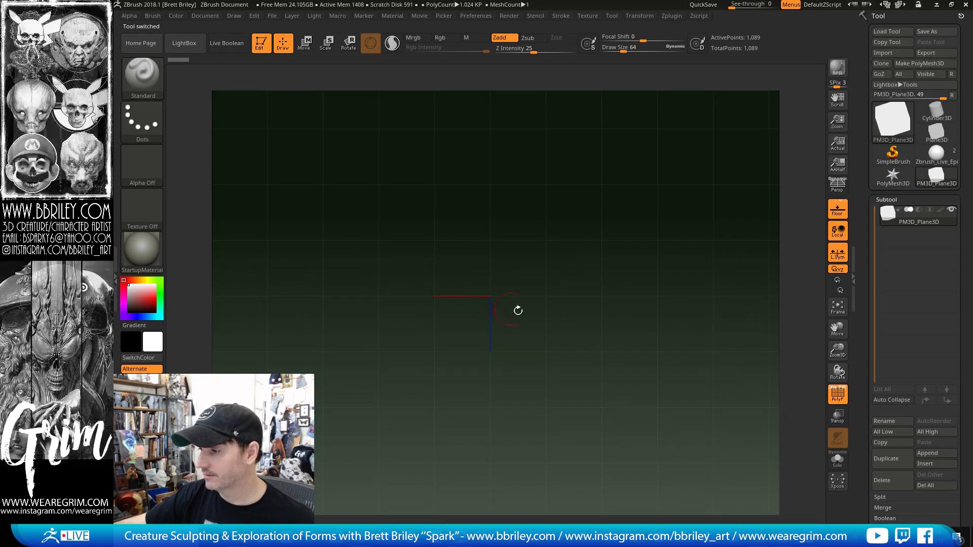
left_click_drag(517, 308, 523, 270)
left_click_drag(701, 292, 705, 295)
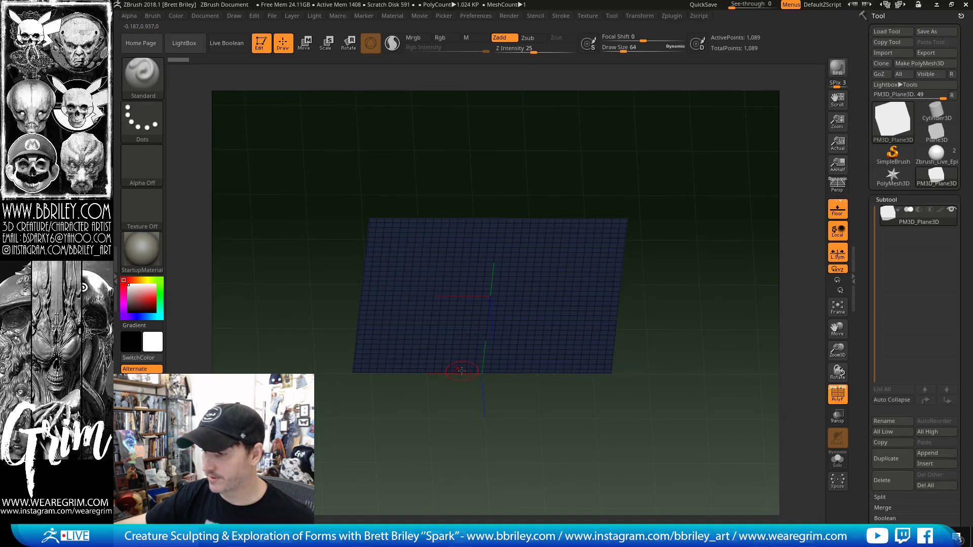
left_click(838, 209)
left_click_drag(709, 256, 707, 218)
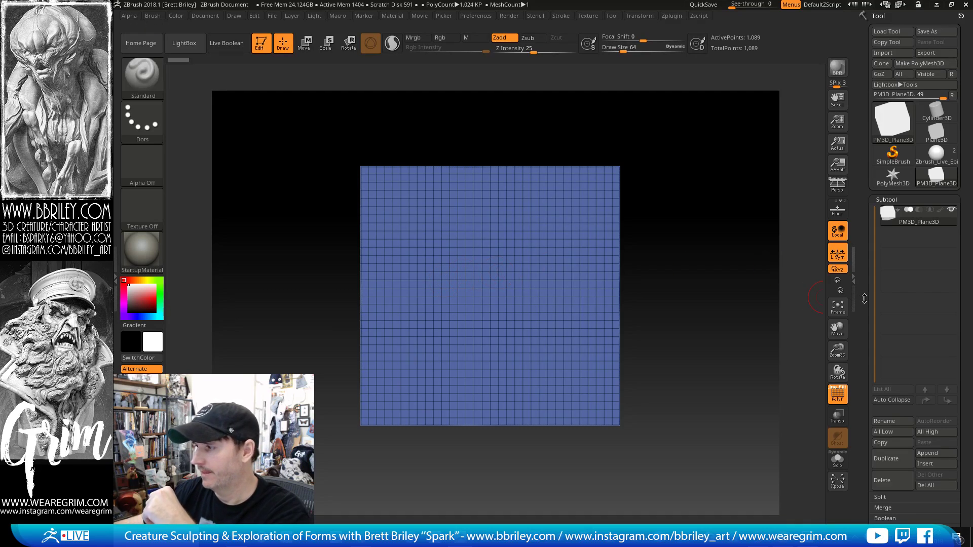
- Reconstruct the plane's lower subdivision levels down to the coarsest grid and return to level 4
scroll(864, 299, "down", 3)
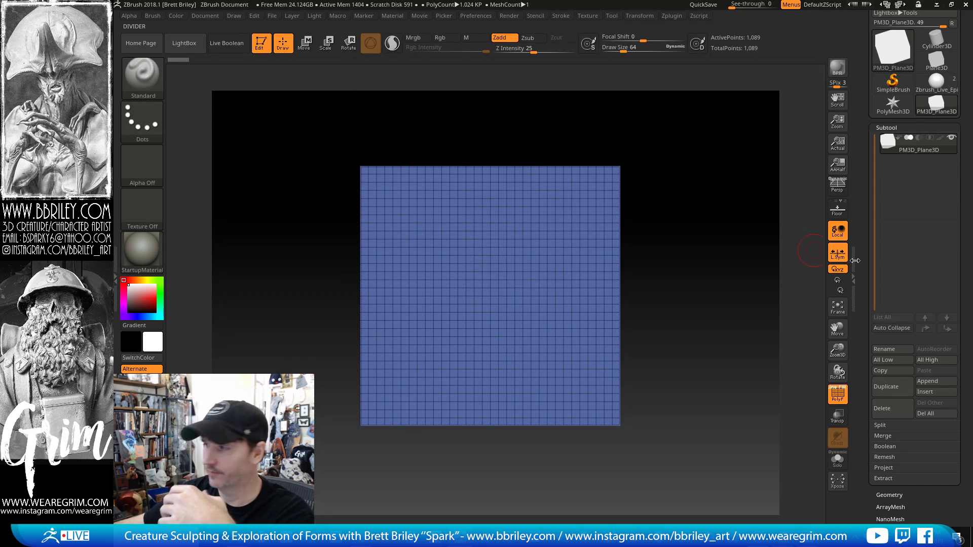
left_click_drag(863, 288, 871, 206)
left_click(890, 278)
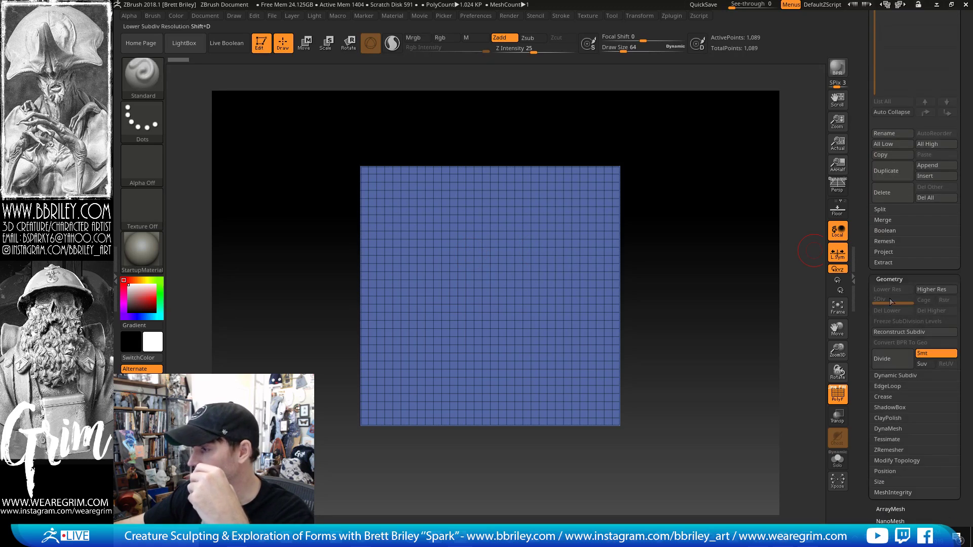
left_click(885, 332)
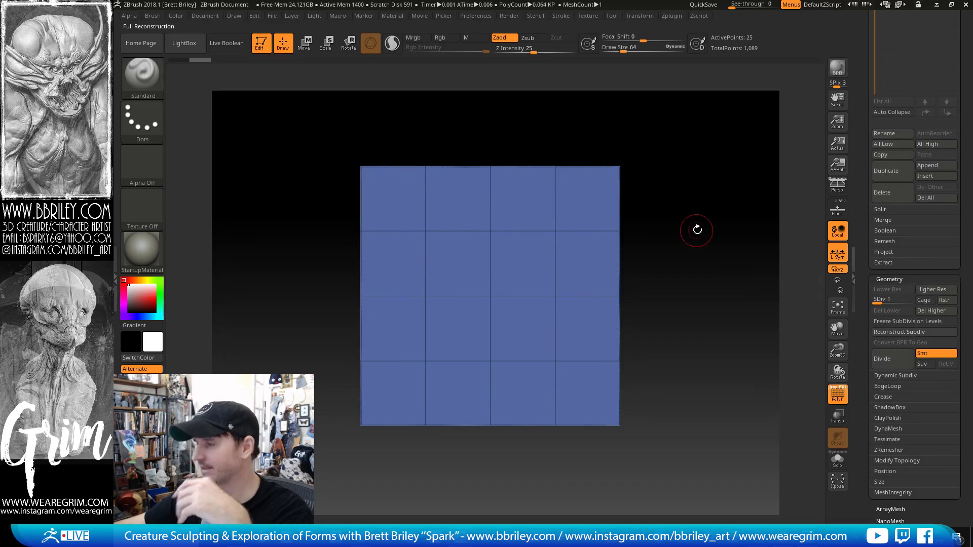
key("d")
key("d")
key("d")
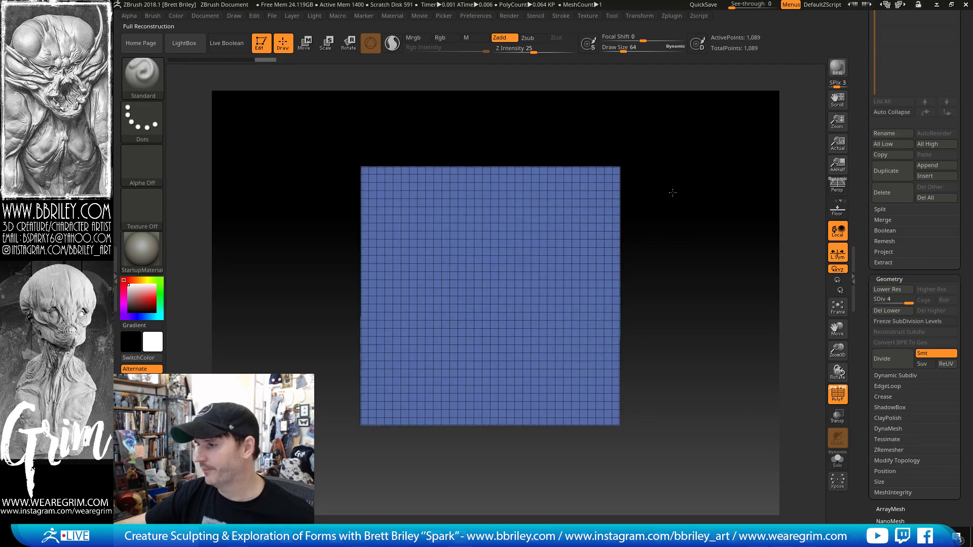
- Try subdividing the plane to level 8 with smoothing on, and undo the added levels
key("d")
key("ctrl")
key("d")
key("d")
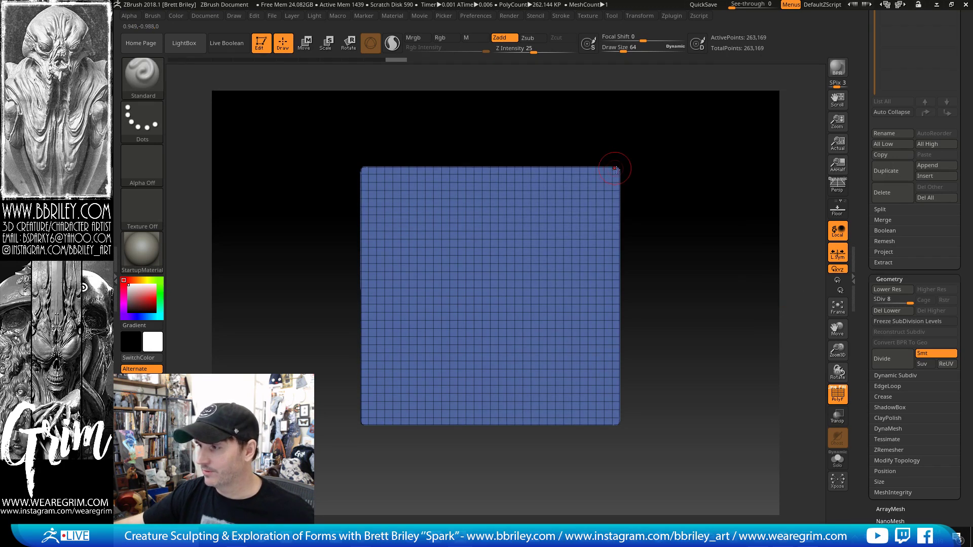
key("ctrl+z")
key("ctrl+z")
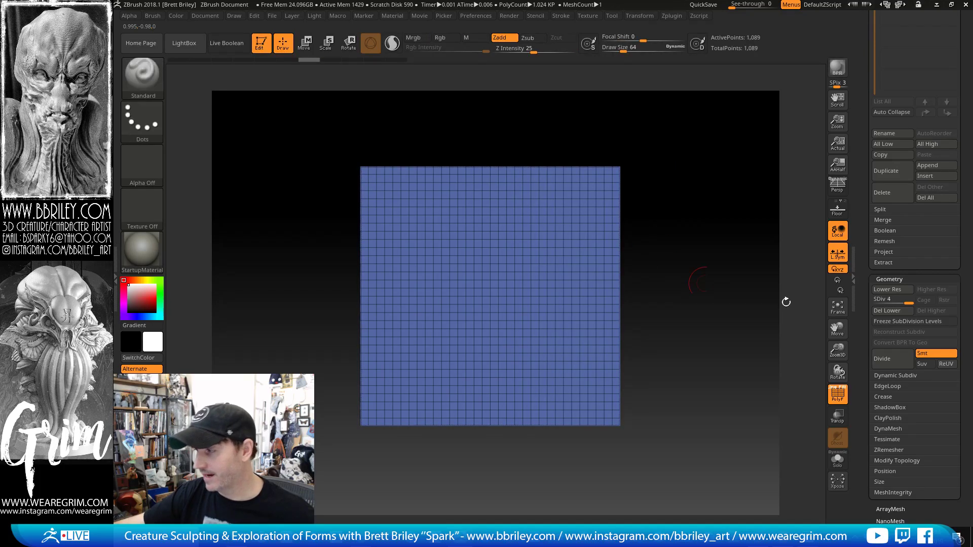
- Subdivide the plane to level 8 with Smt turned off, and turn Smt back on
left_click(923, 355)
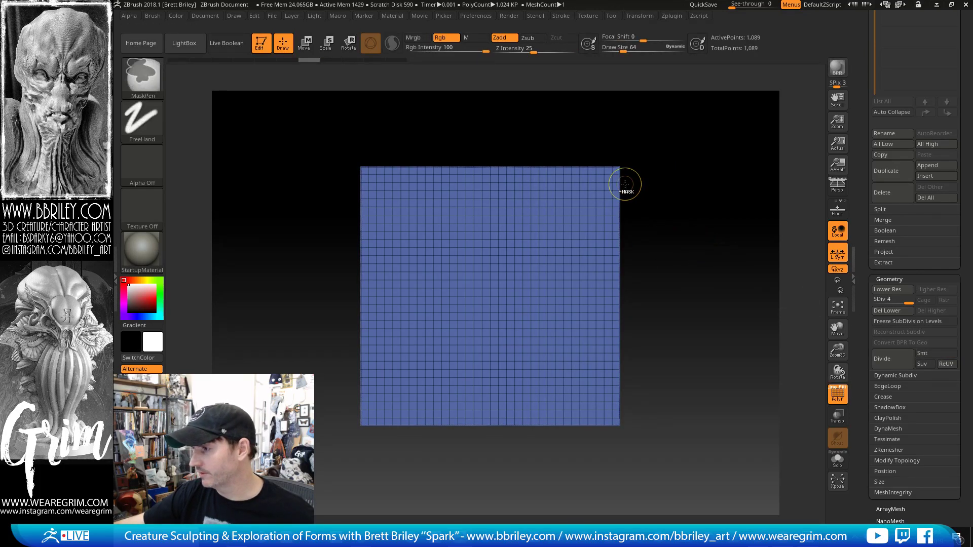
key("ctrl+d")
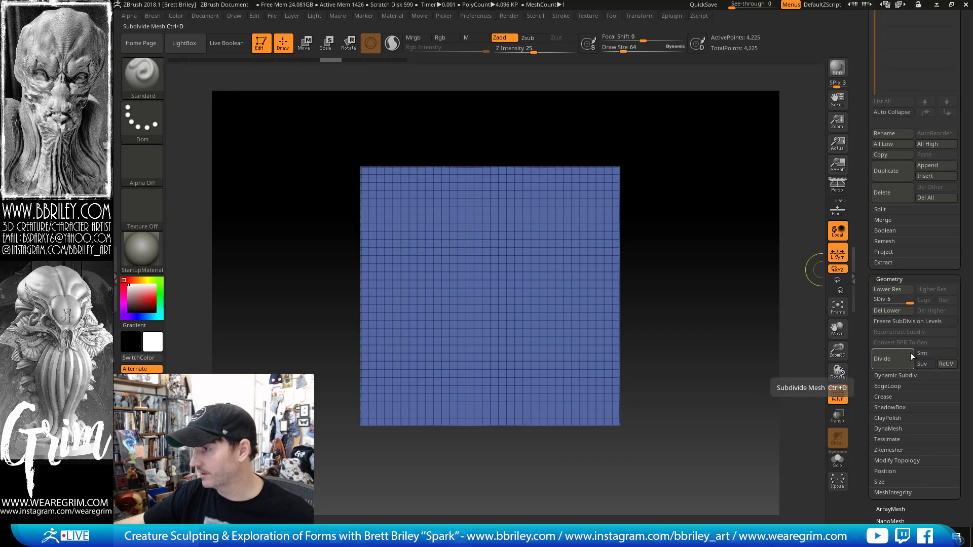
key("ctrl+d")
key("ctrl+d")
key("ctrl+d")
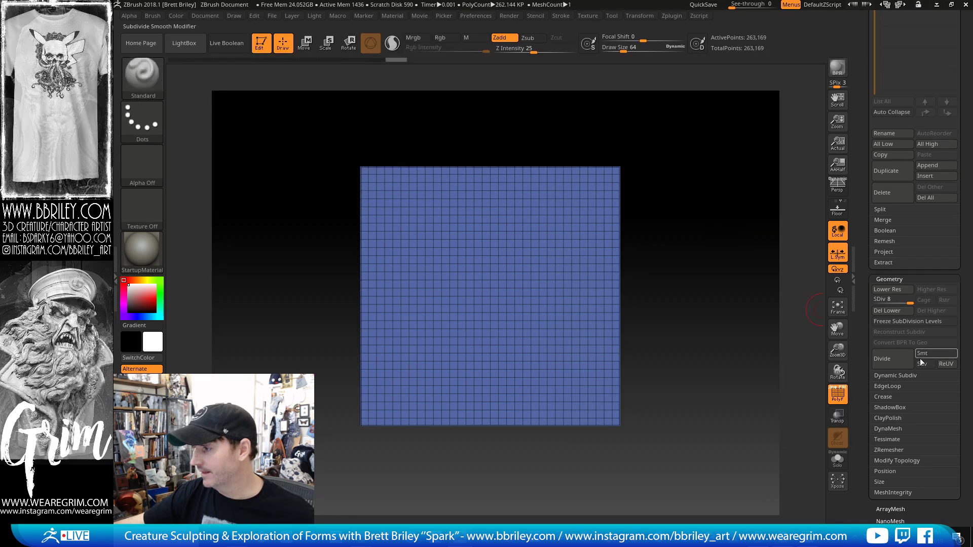
left_click(924, 353)
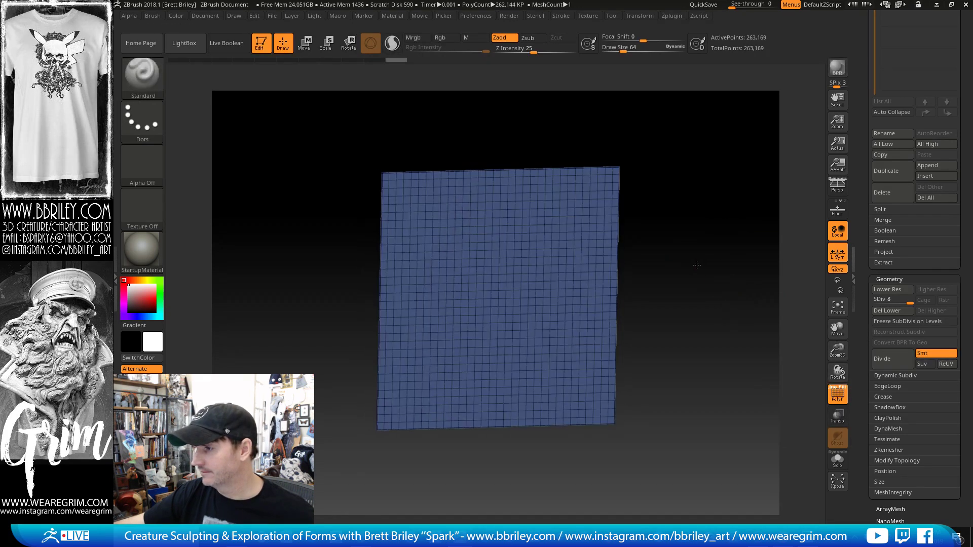
- Hide the polyframe and set the brush draw size to 128
left_click(837, 394)
left_click_drag(749, 219, 682, 188, "alt")
left_click_drag(682, 189, 699, 199, "alt")
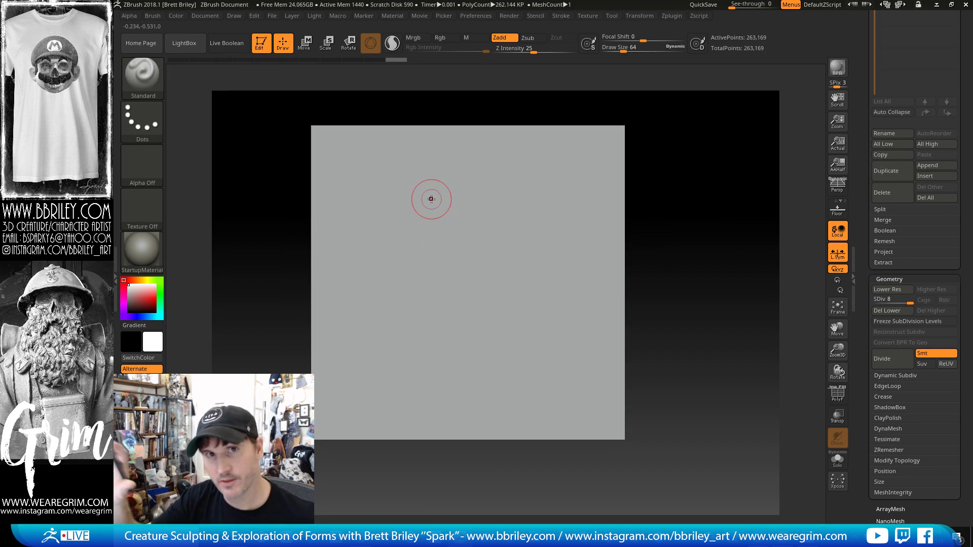
key("s")
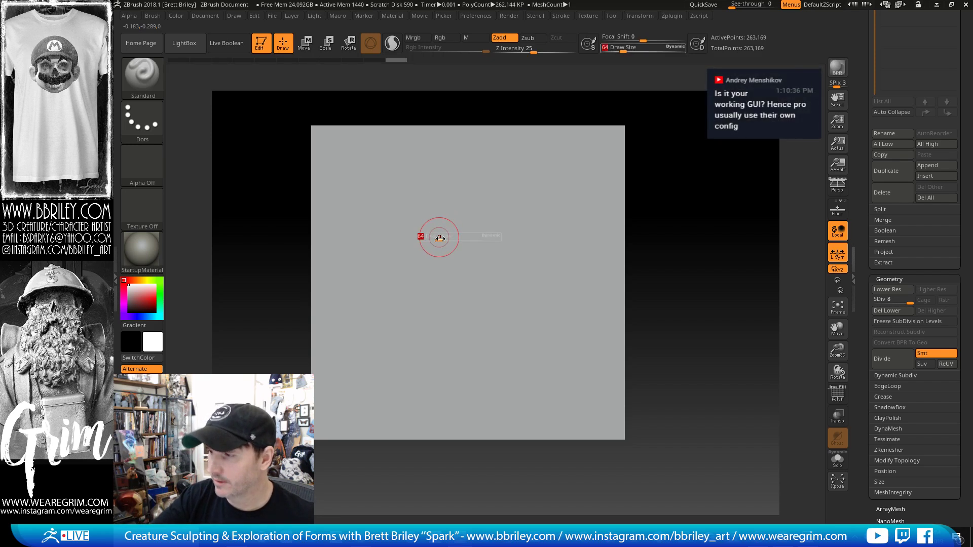
left_click_drag(441, 237, 449, 240)
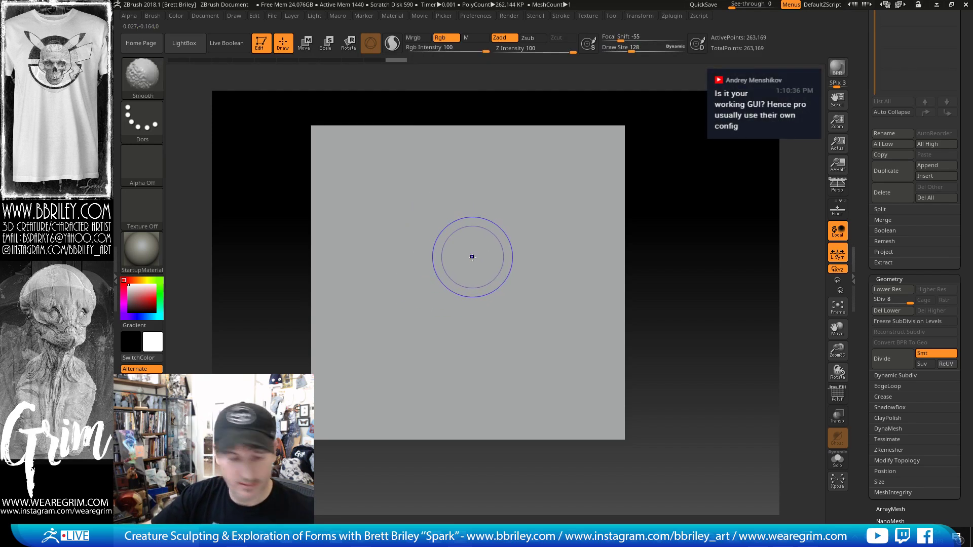
- Lower the plane to subdivision level 4 and check its grid with the polyframe
key("shift+d")
key("shift+d")
key("shift+d")
key("shift+d")
key("shift+f")
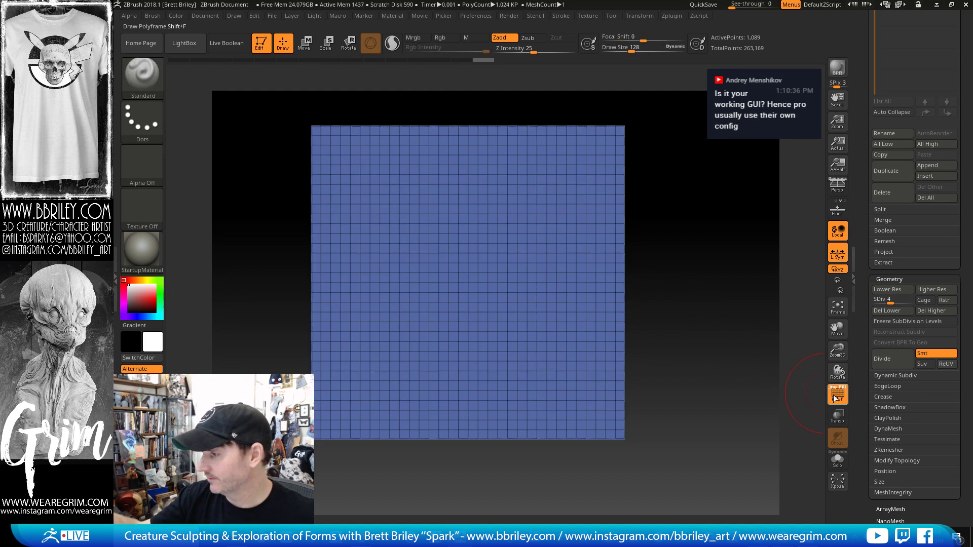
key("shift+f")
- Sculpt a rough curved bulge across the plane's centre with the Inflat brush at draw size 153, and check the polyframe
key("bracketright")
key("b")
key("i")
key("n")
mouse_move(446, 272)
left_mouse_down()
mouse_move(494, 233)
mouse_move(457, 312)
mouse_move(456, 283)
mouse_move(405, 325)
mouse_move(395, 244)
mouse_move(559, 252)
mouse_move(400, 385)
mouse_move(557, 264)
mouse_move(365, 304)
mouse_move(426, 231)
left_mouse_up()
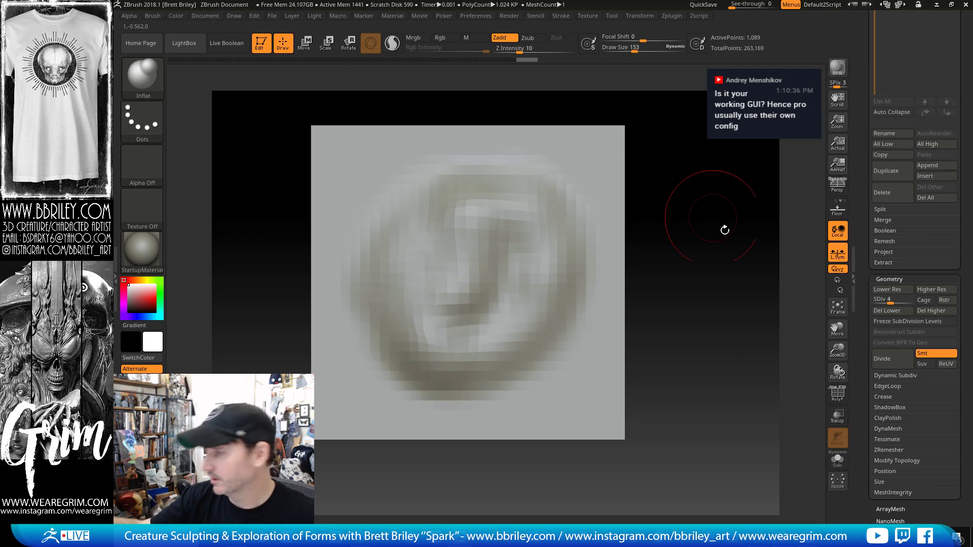
left_click(844, 402)
left_click(844, 402)
- Raise the plane to subdivision level 7, inflate further curved forms at draw size 168, and display the polyframe
key("d")
key("d")
key("d")
key("s")
left_click(465, 246)
mouse_move(449, 264)
left_mouse_down()
mouse_move(497, 191)
mouse_move(547, 324)
mouse_move(380, 325)
mouse_move(416, 304)
left_mouse_up()
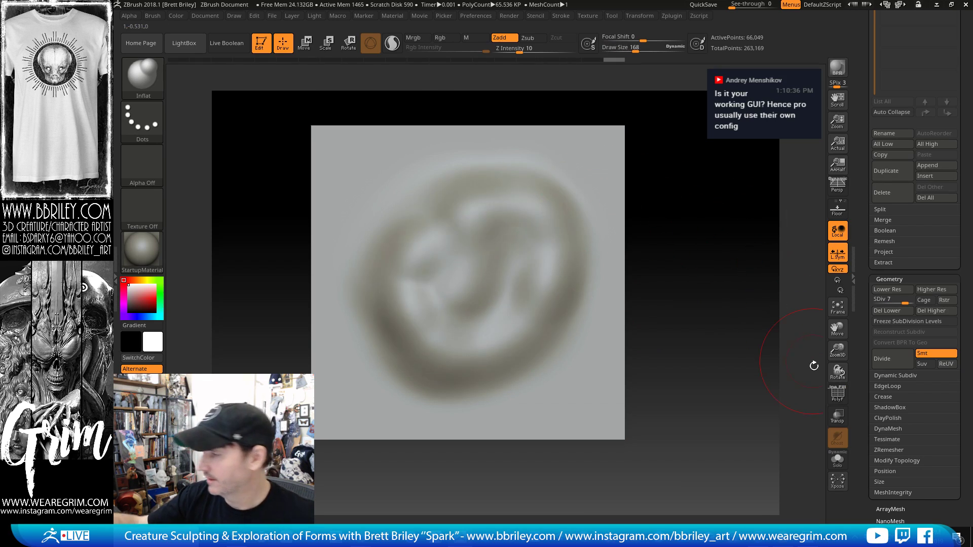
left_click(835, 399)
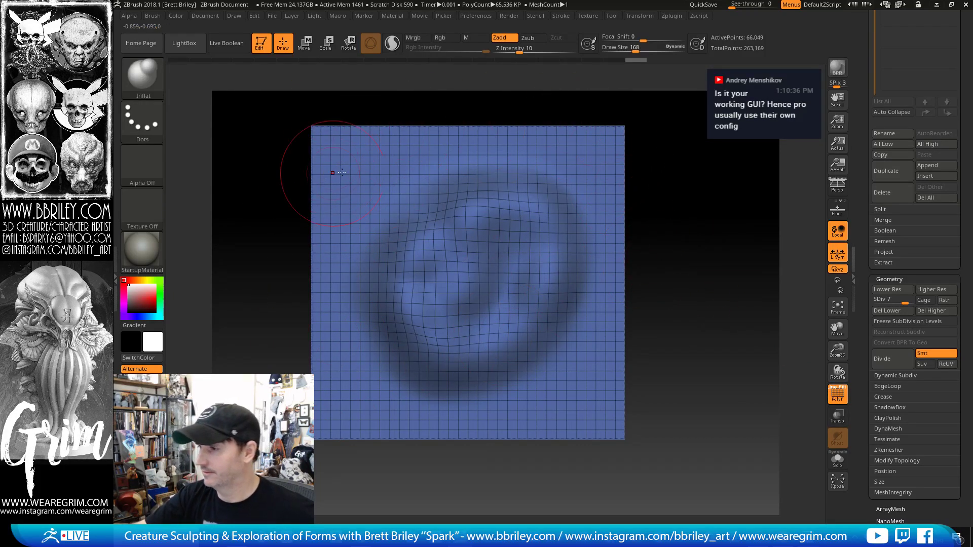
- Lower the plane to subdivision level 3 and display its polyframe
left_click(837, 394)
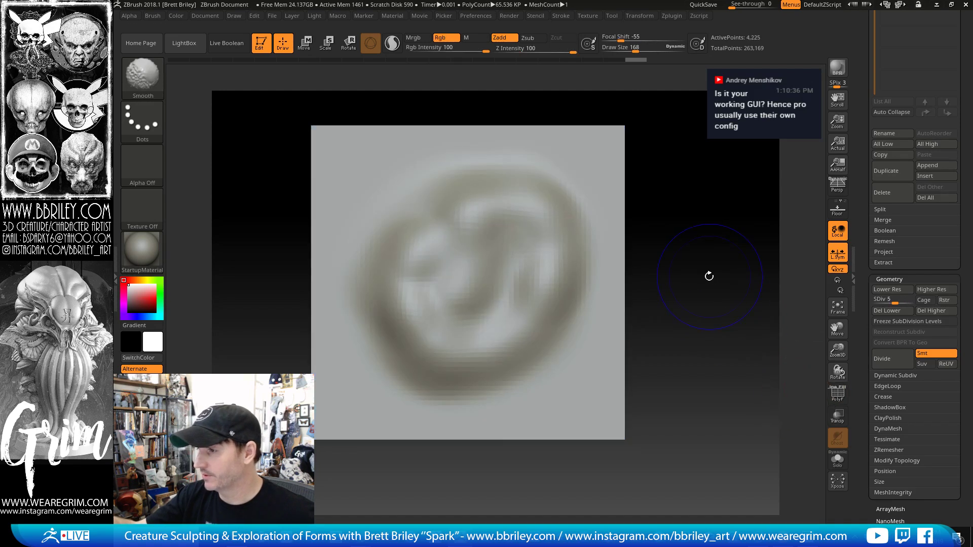
key("shift+d")
key("shift+d")
key("shift+d")
key("shift+d")
left_click(837, 394)
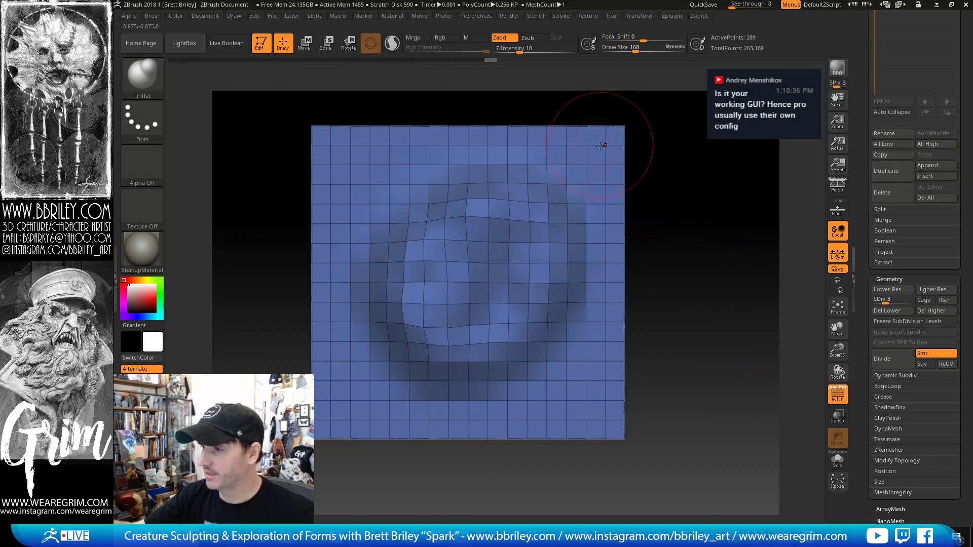
- Mask the plane's outer border of polygons, turn it into its own polygroup with Group Masked, and clear the mask
left_click_drag(599, 107, 694, 477, "ctrl")
mouse_move(282, 106)
left_mouse_down("ctrl")
mouse_move(638, 129)
mouse_move(664, 147)
mouse_move(314, 304)
mouse_move(335, 476)
mouse_move(654, 422)
left_mouse_up("ctrl")
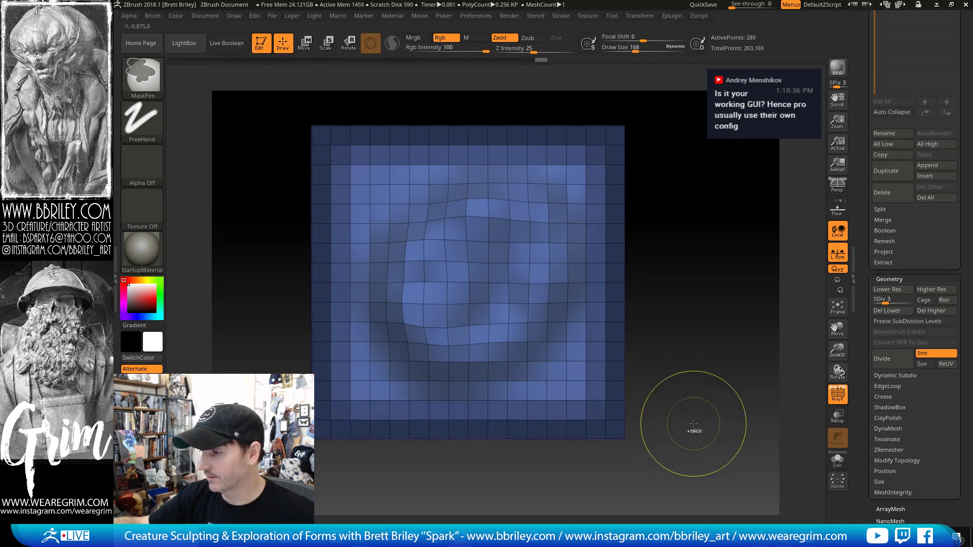
left_click_drag(862, 350, 863, 219)
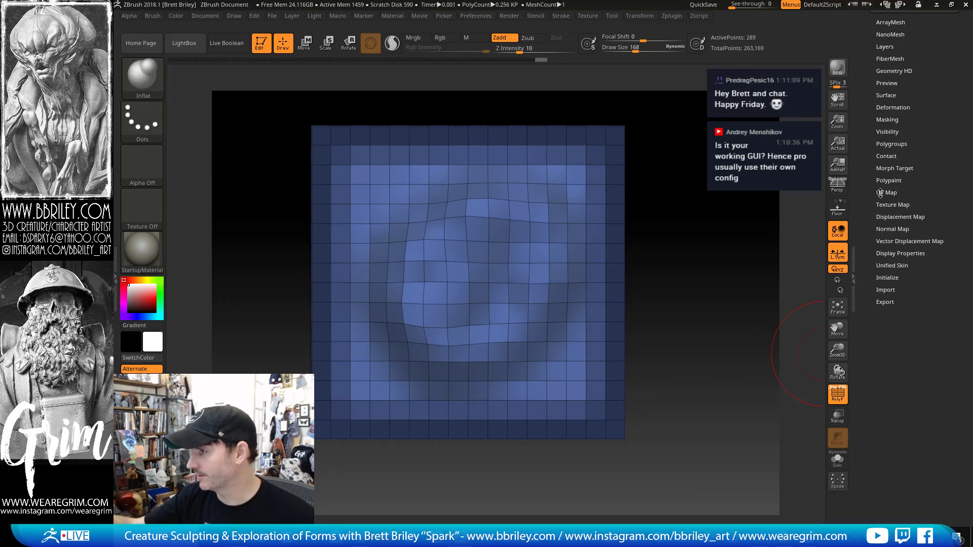
left_click(884, 143)
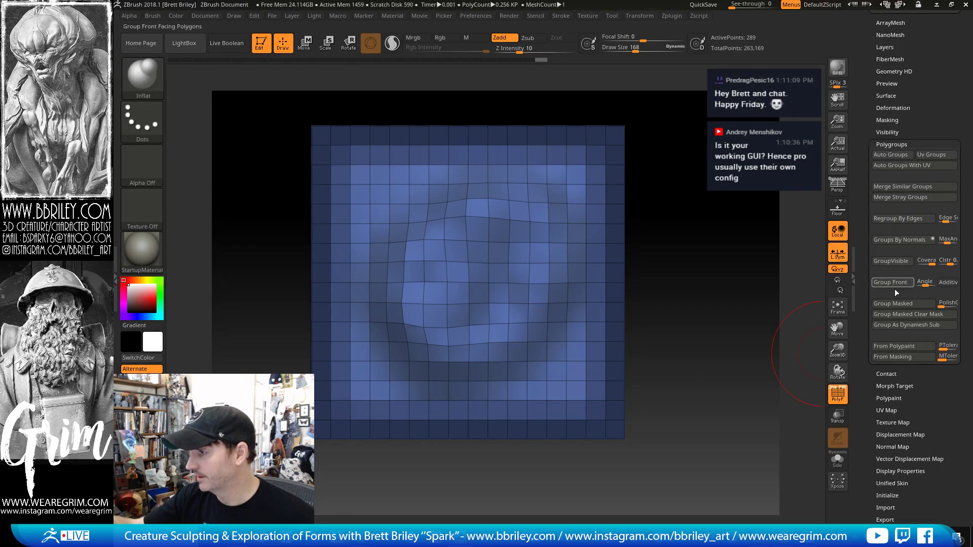
left_click(892, 303)
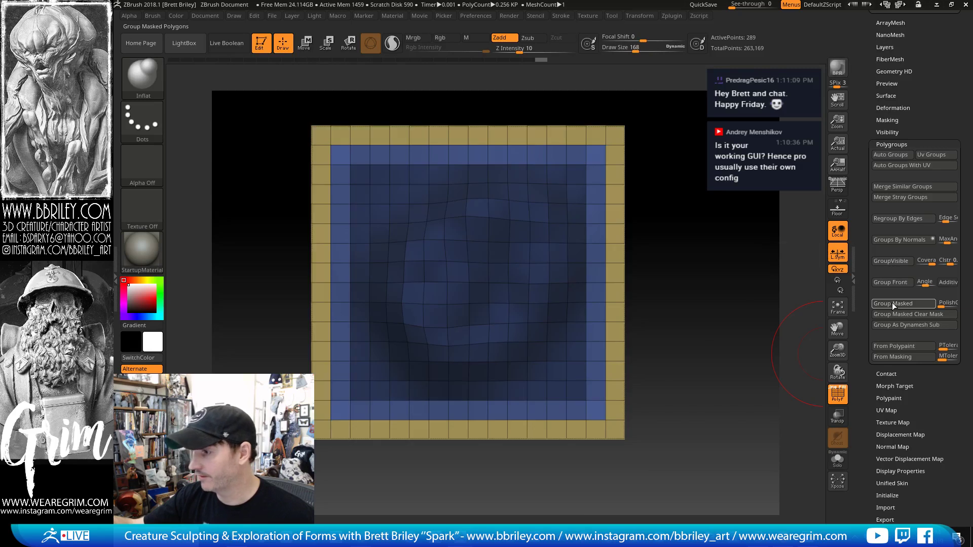
left_click(710, 193, "ctrl")
left_click(716, 198, "ctrl")
left_click_drag(715, 197, 669, 225, "ctrl")
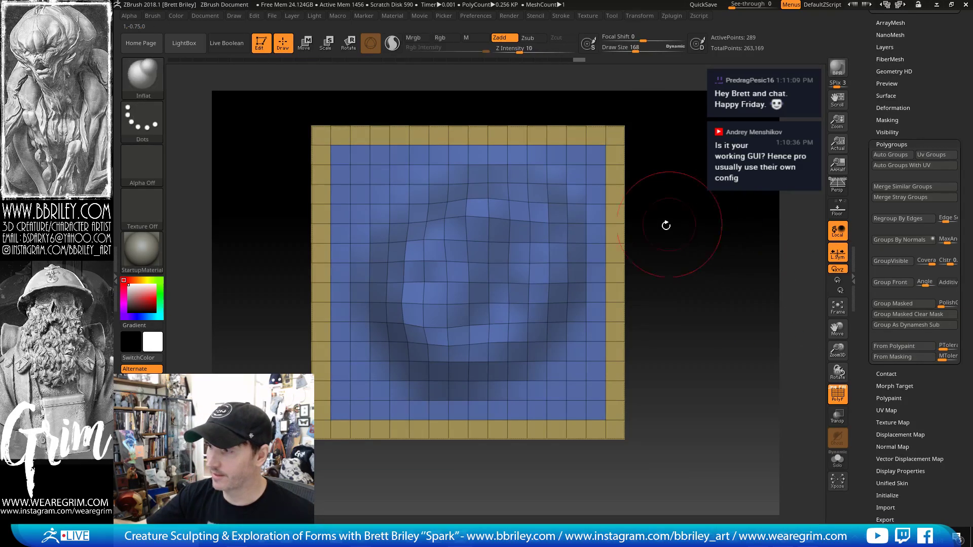
- Hide the border polygroup and return the inner surface to its highest subdivision level with the polyframe off
left_click(616, 183, "ctrl+shift")
left_click(624, 183, "ctrl+shift")
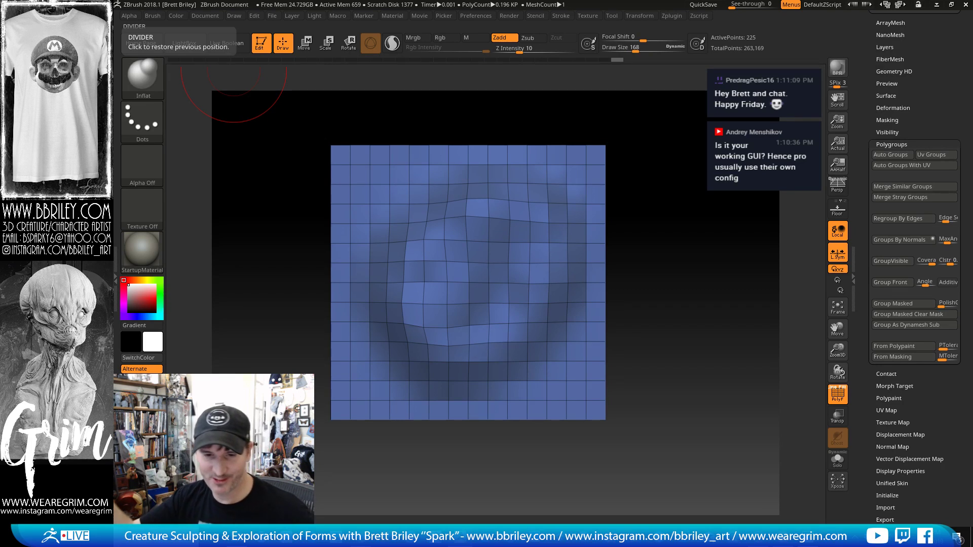
left_click_drag(643, 159, 666, 154)
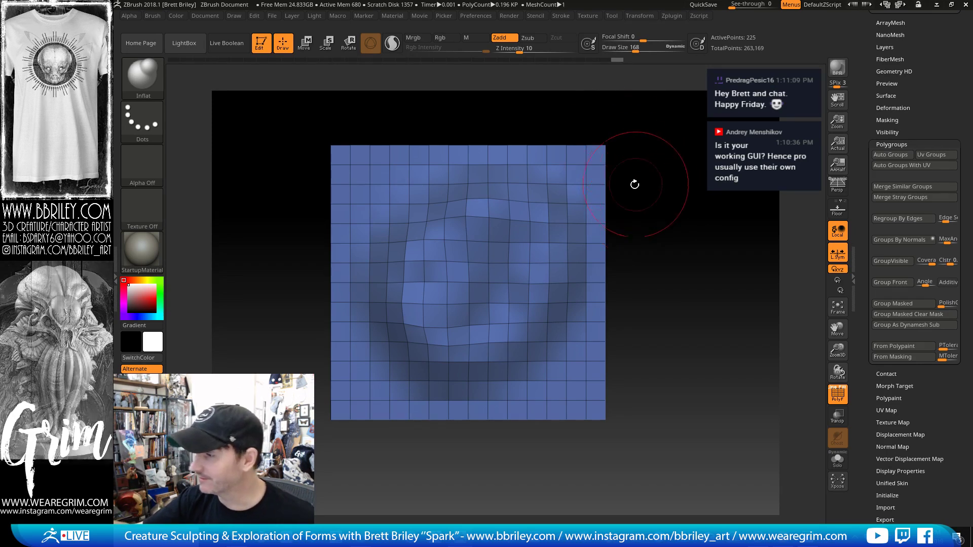
key("d")
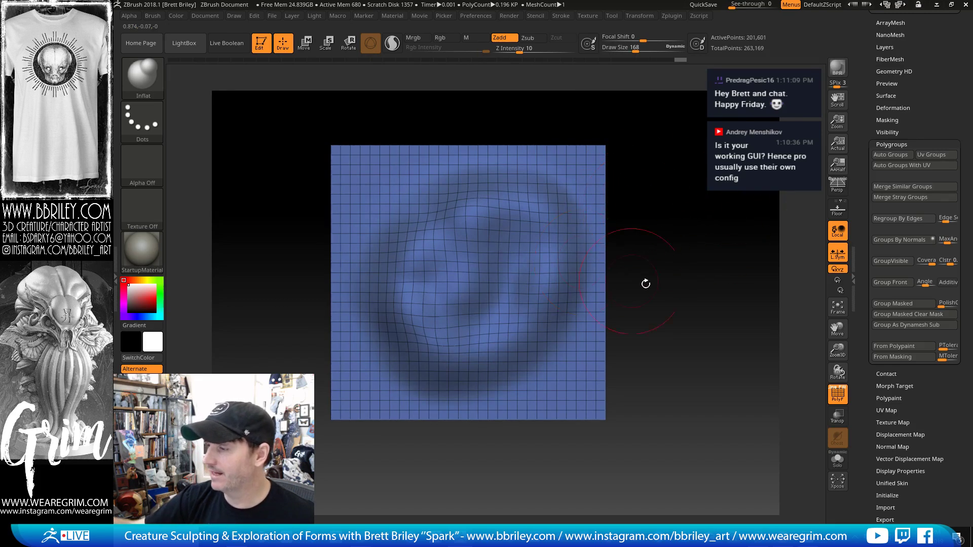
key("shift+f")
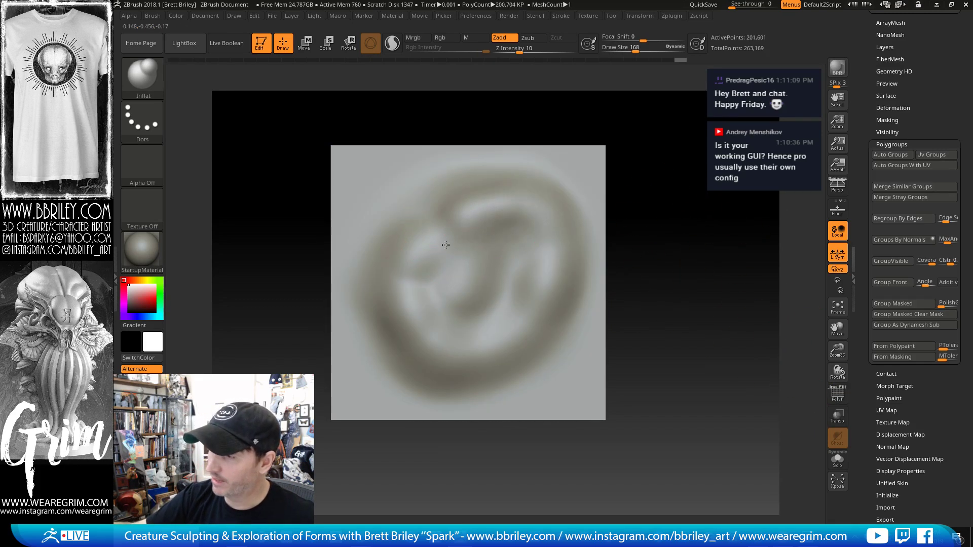
- Carve sharp creases around the outer edge of the curled form with the DamStandard brush at draw size 111
key("b")
key("d")
key("s")
mouse_move(449, 180)
left_mouse_down()
mouse_move(447, 250)
mouse_move(402, 261)
mouse_move(471, 392)
mouse_move(565, 332)
mouse_move(479, 164)
mouse_move(569, 259)
left_mouse_up()
left_click_drag(576, 296, 529, 355)
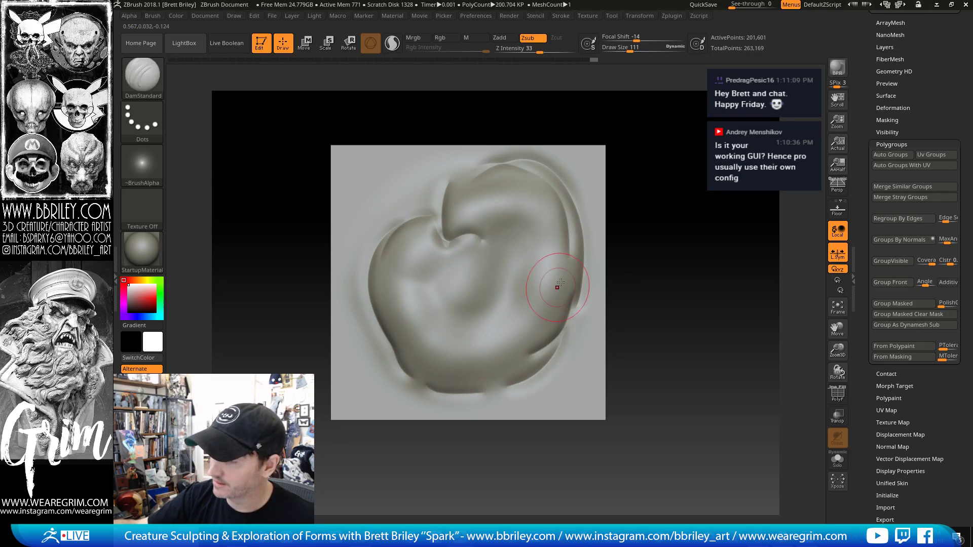
mouse_move(569, 260)
left_mouse_down()
mouse_move(572, 308)
mouse_move(558, 328)
left_mouse_up()
mouse_move(543, 339)
left_mouse_down("shift")
mouse_move(552, 342)
mouse_move(575, 305)
left_mouse_up("shift")
- Drop one subdivision level and build curved ridges and rounded lobes inside the form with the Standard brush at draw size 59
key("shift+d")
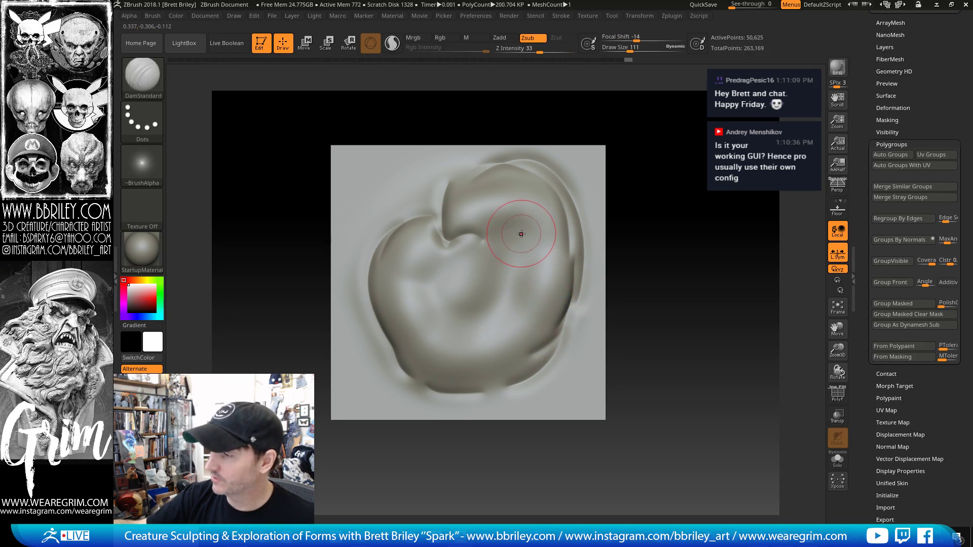
mouse_move(522, 234)
left_mouse_down()
mouse_move(489, 319)
mouse_move(439, 276)
mouse_move(489, 231)
mouse_move(509, 259)
mouse_move(445, 254)
mouse_move(399, 286)
mouse_move(439, 356)
mouse_move(530, 284)
mouse_move(440, 352)
mouse_move(405, 259)
mouse_move(458, 224)
left_mouse_up()
key("b")
key("s")
key("t")
key("bracketleft")
left_click_drag(503, 192, 536, 310)
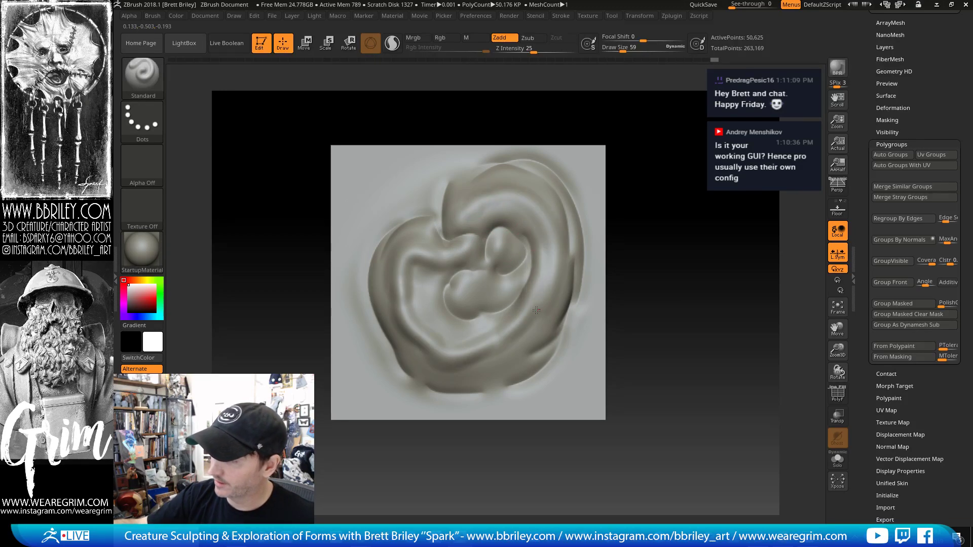
mouse_move(527, 192)
left_mouse_down()
mouse_move(536, 309)
mouse_move(451, 354)
left_mouse_up()
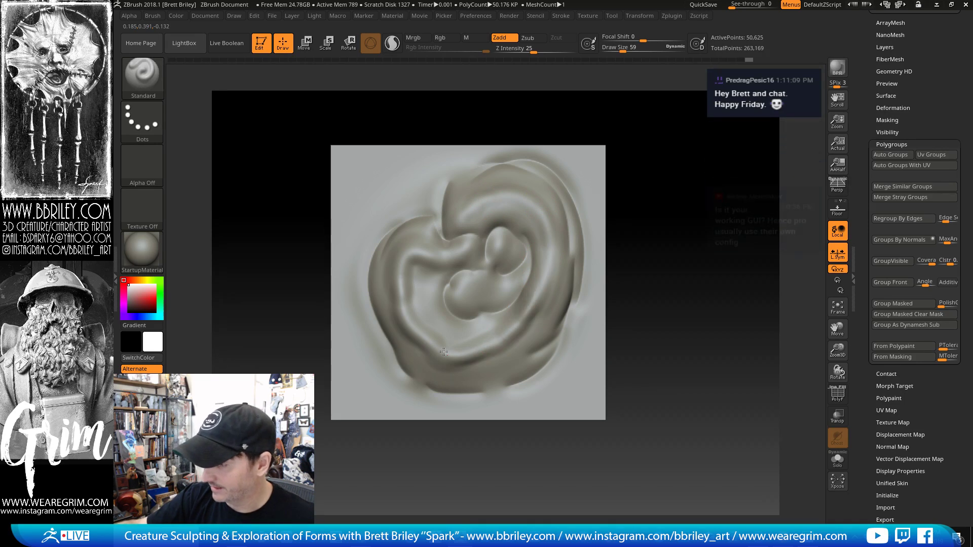
mouse_move(507, 316)
left_mouse_down()
mouse_move(427, 346)
mouse_move(415, 254)
mouse_move(391, 304)
mouse_move(422, 352)
left_mouse_up()
- Cut a crease along the lower inner ridge with the DamStandard brush at draw size 59
key("b")
key("d")
key("s")
left_click_drag(488, 365, 506, 357)
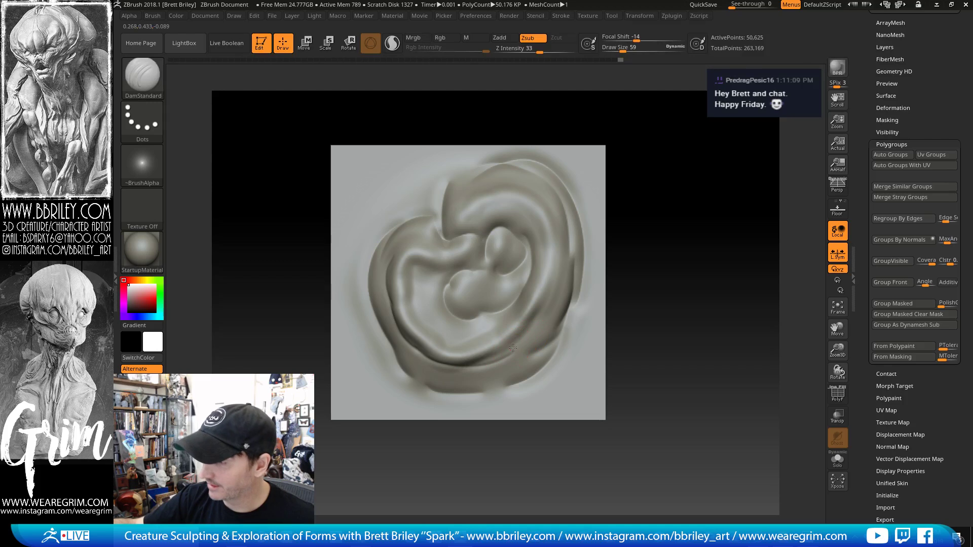
- Build up the ridge in the form's upper arc with the Standard brush and smooth its surface
key("b")
key("s")
key("t")
left_click_drag(477, 212, 533, 214)
left_click_drag(486, 215, 517, 208)
left_click_drag(507, 207, 536, 224, "shift")
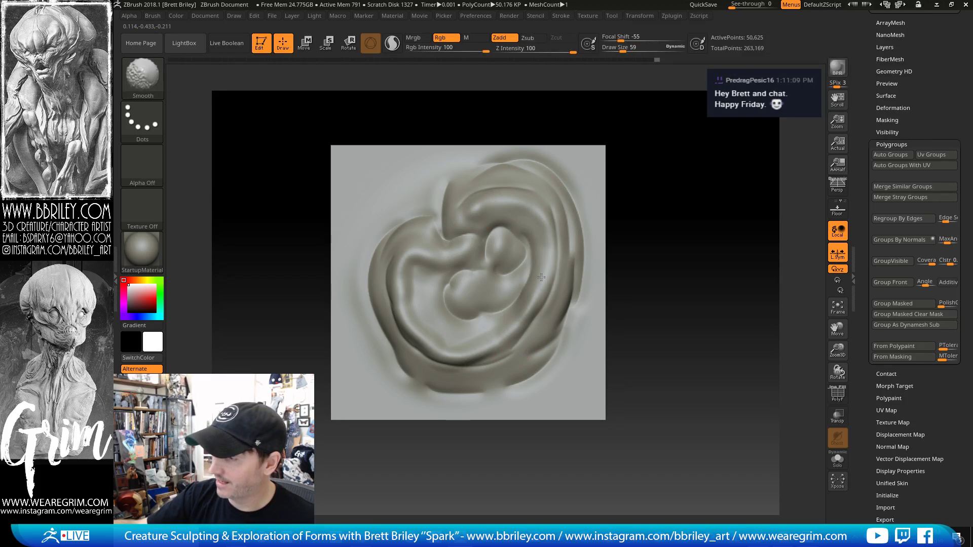
- Smooth the left inner ridge and deepen the creases around the left fold and lower outer edge with DamStandard at draw size 59
mouse_move(409, 302)
left_mouse_down("shift")
mouse_move(405, 262)
mouse_move(412, 310)
mouse_move(451, 344)
mouse_move(501, 328)
mouse_move(421, 310)
mouse_move(417, 286)
left_mouse_up("shift")
key("b")
key("d")
key("s")
left_click_drag(412, 271, 417, 268)
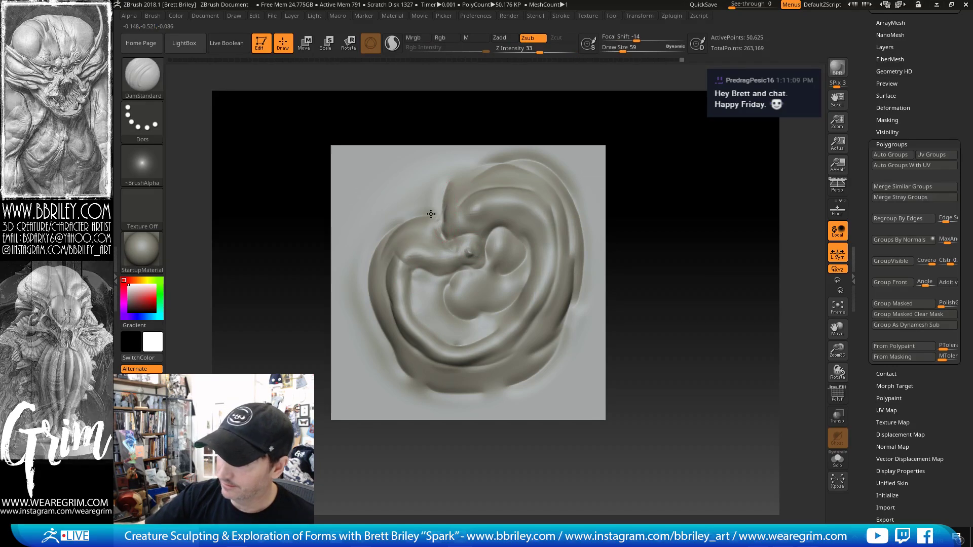
mouse_move(384, 330)
left_mouse_down()
mouse_move(416, 381)
mouse_move(485, 390)
left_mouse_up()
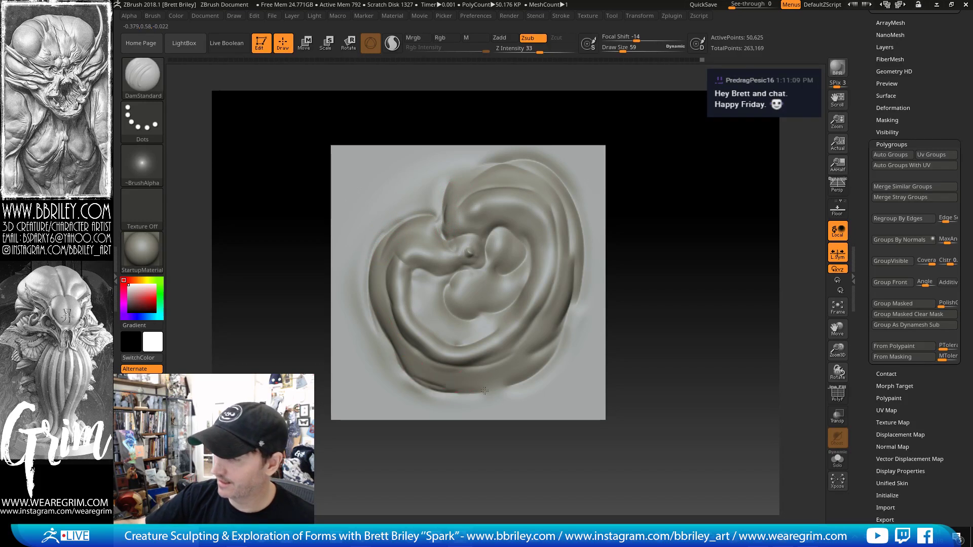
left_click_drag(552, 352, 565, 329)
mouse_move(512, 379)
left_mouse_down("shift")
mouse_move(431, 383)
mouse_move(473, 379)
mouse_move(433, 370)
left_mouse_up("shift")
- Puff up the small bump at the inner fold and the start of the upper ridge with the Inflat brush
key("b")
key("i")
key("n")
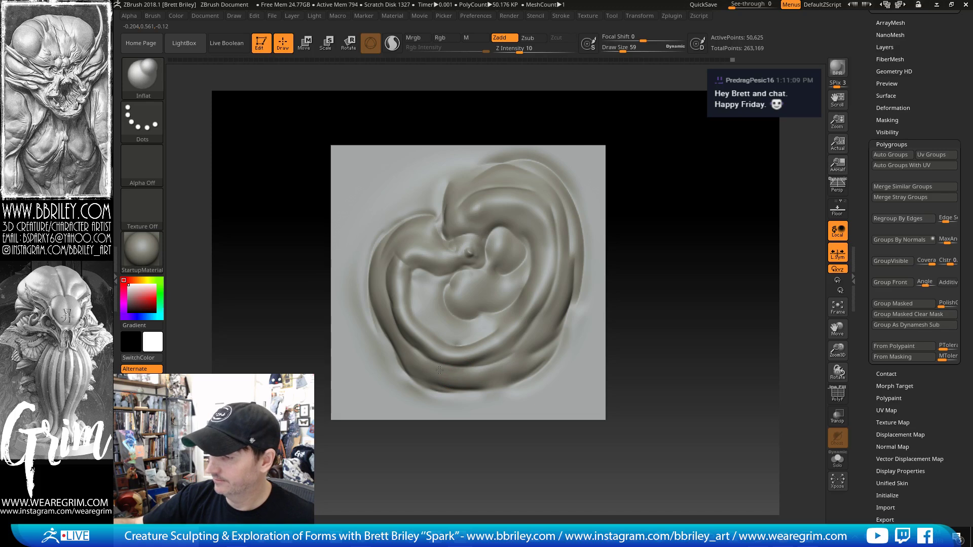
left_click(472, 248)
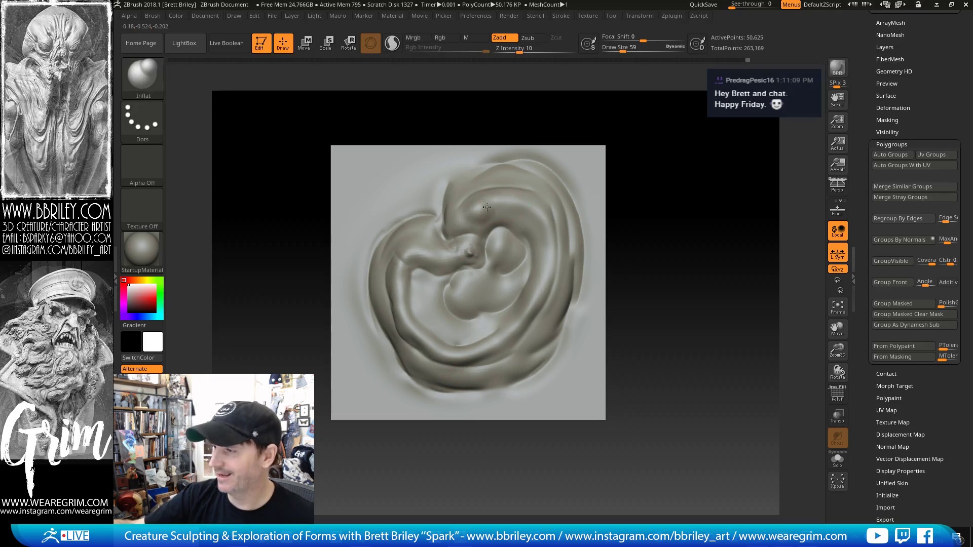
- Crease around the upper fold and down the right outer rim with DamStandard, smoothing the top-left outline
key("b")
key("d")
key("s")
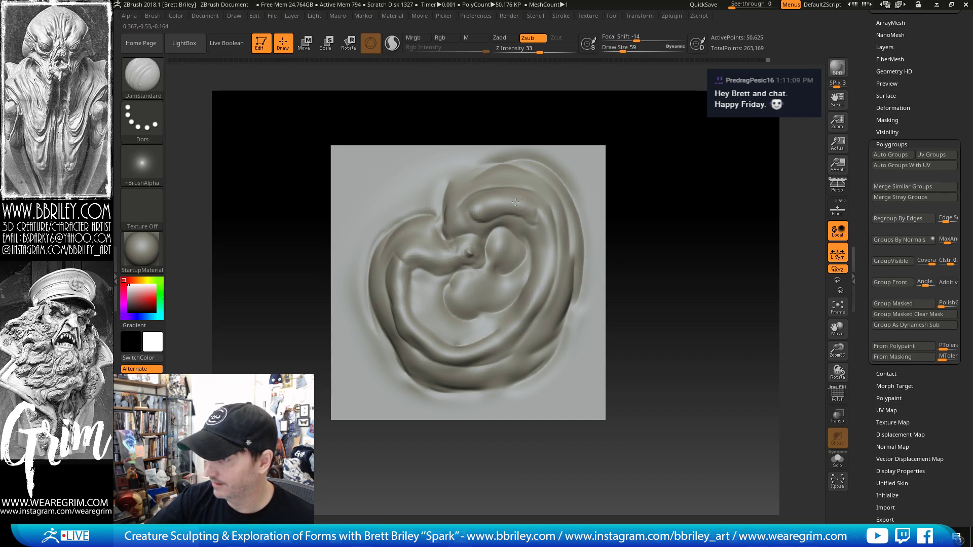
key("shift")
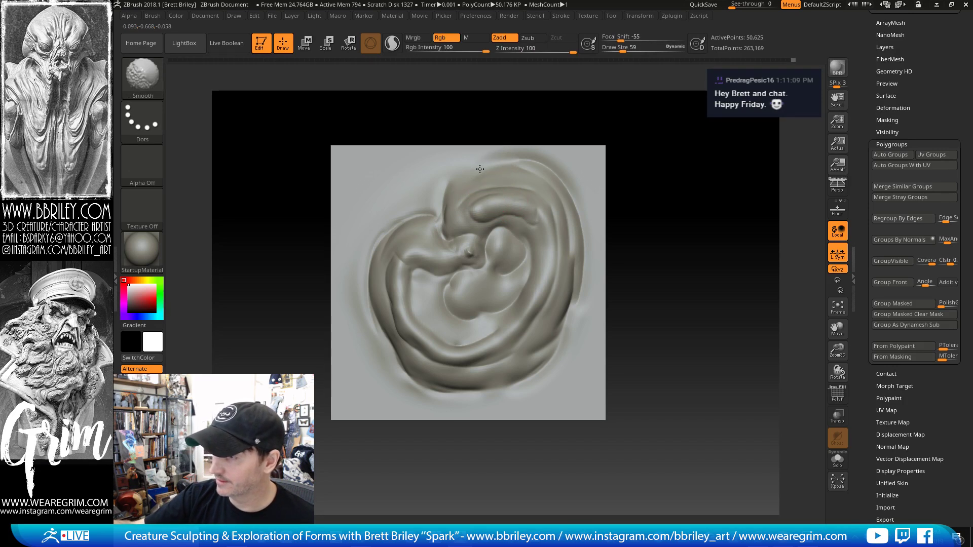
left_click_drag(480, 169, 449, 186, "shift")
mouse_move(498, 168)
left_mouse_down()
mouse_move(532, 170)
mouse_move(527, 162)
mouse_move(570, 185)
mouse_move(584, 245)
mouse_move(564, 321)
left_mouse_up()
mouse_move(577, 284)
left_mouse_down()
mouse_move(552, 355)
mouse_move(571, 273)
mouse_move(562, 311)
mouse_move(544, 329)
left_mouse_up()
- Thicken the right rim with the Inflat brush and mark small dents in the inner hollow with DamStandard
key("b")
key("i")
key("n")
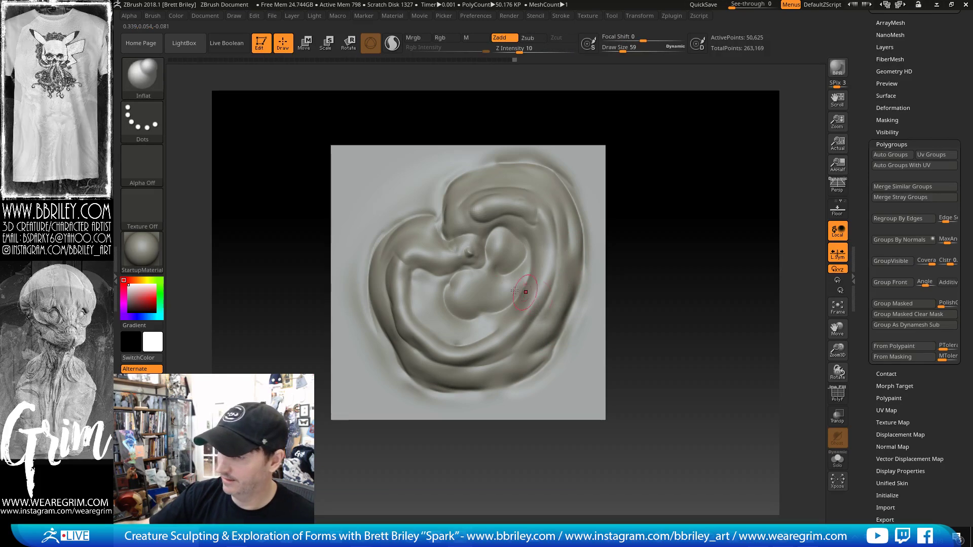
key("b")
key("d")
key("s")
left_click_drag(427, 289, 465, 294)
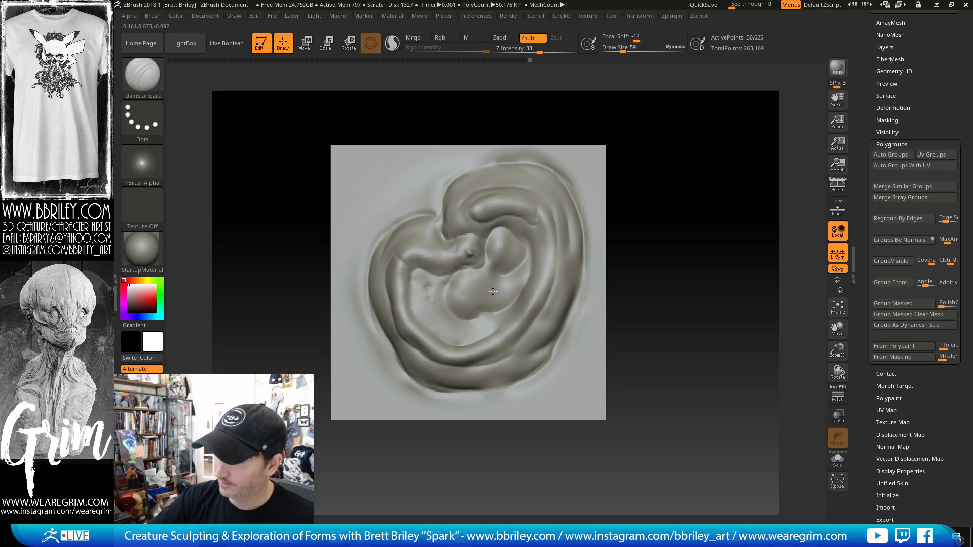
- Go up one subdivision level, sharpen the upper fold and notch with DamStandard at draw size 44, and smooth the outer edges
key("d")
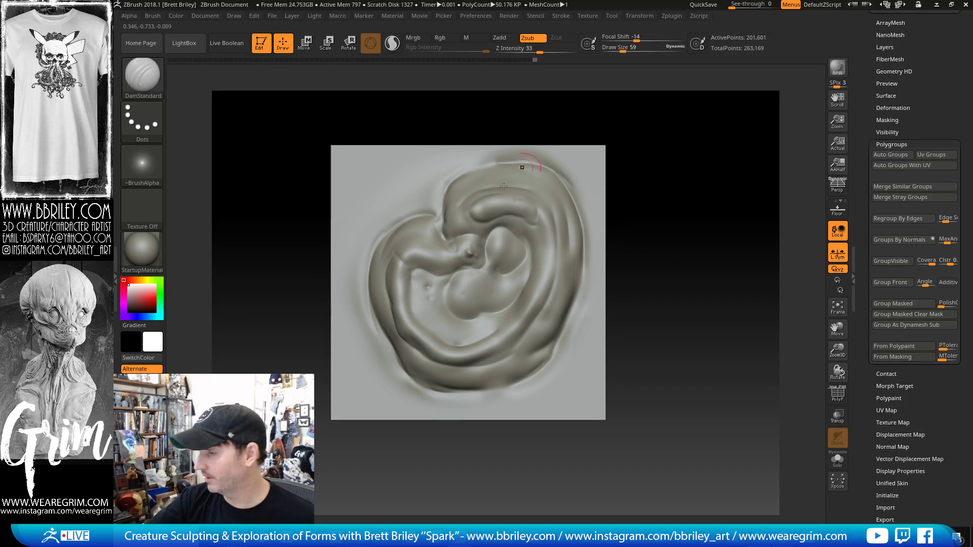
mouse_move(483, 220)
left_mouse_down()
mouse_move(466, 219)
mouse_move(474, 200)
mouse_move(470, 215)
mouse_move(493, 229)
left_mouse_up()
key("[")
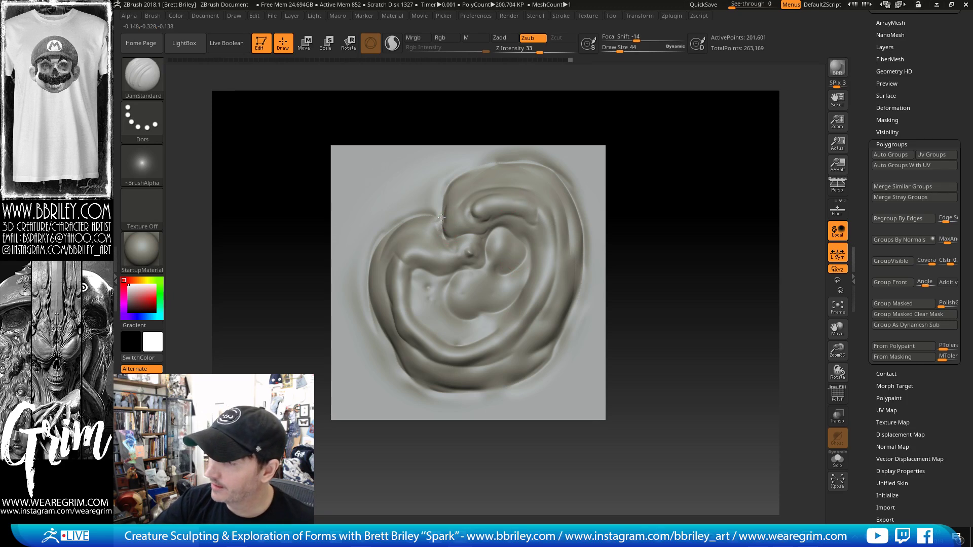
mouse_move(442, 212)
left_mouse_down()
mouse_move(462, 176)
mouse_move(431, 216)
mouse_move(442, 228)
mouse_move(435, 216)
left_mouse_up()
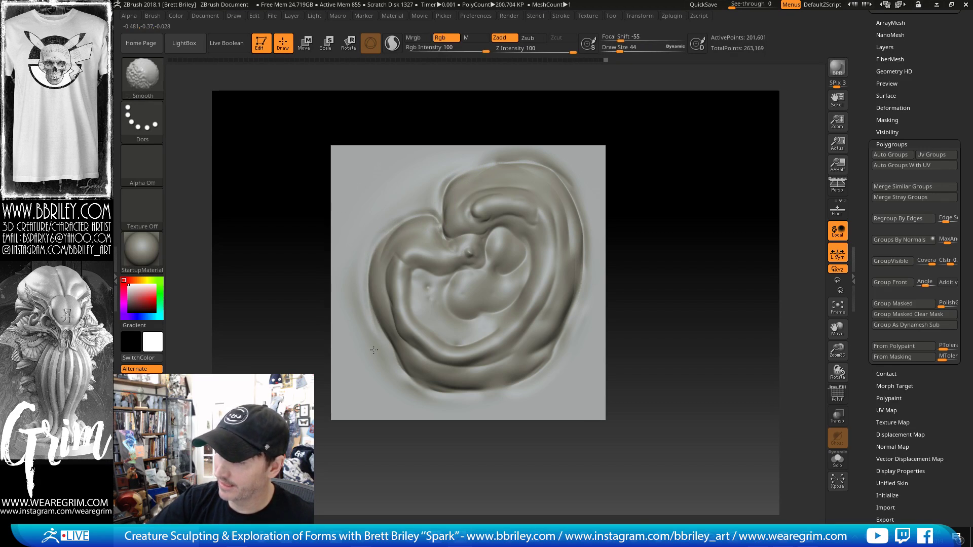
left_click_drag(386, 362, 429, 393, "shift")
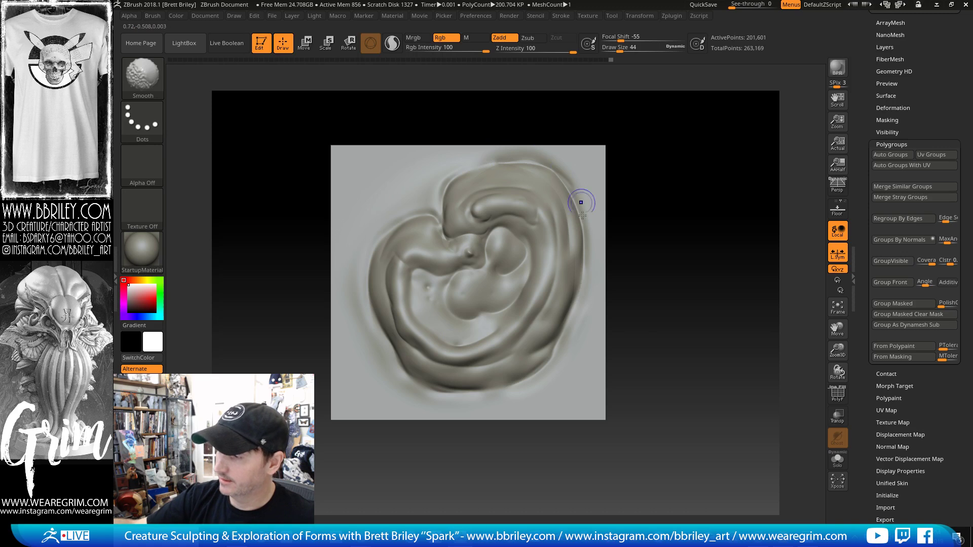
left_click_drag(528, 393, 523, 385, "shift")
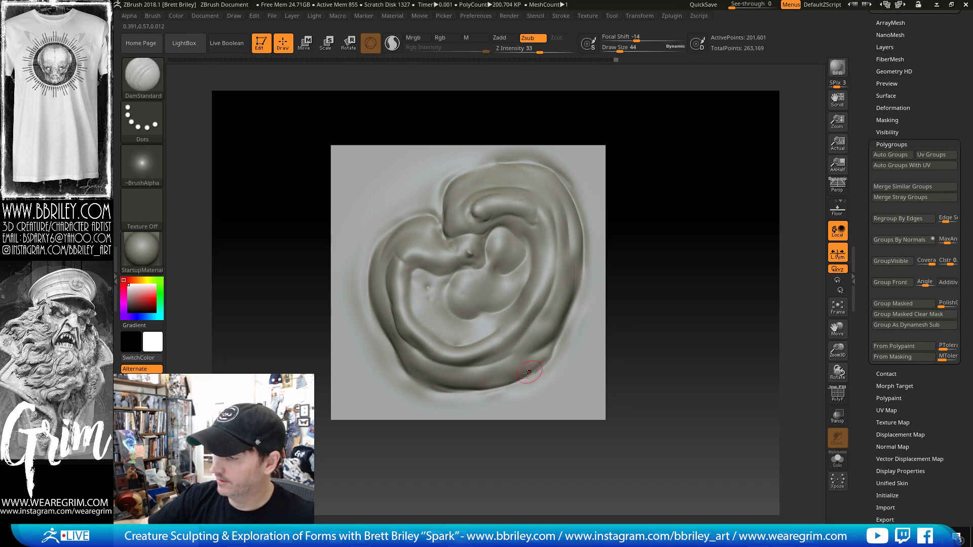
- Reshape the central lobes with the Move brush at draw size 251
left_click_drag(659, 304, 664, 166)
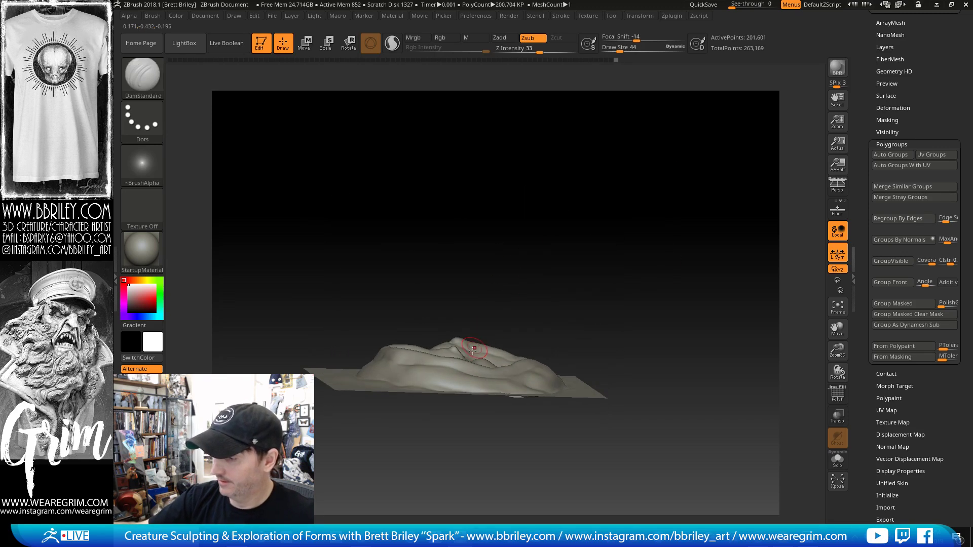
key("b")
key("m")
key("v")
left_click_drag(446, 317, 518, 336, "shift")
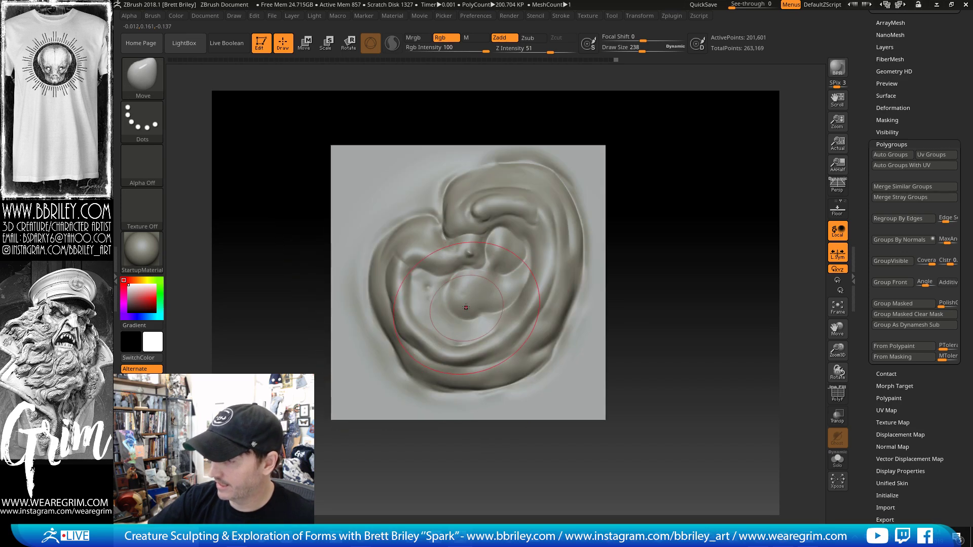
key("s")
left_click_drag(458, 314, 455, 314)
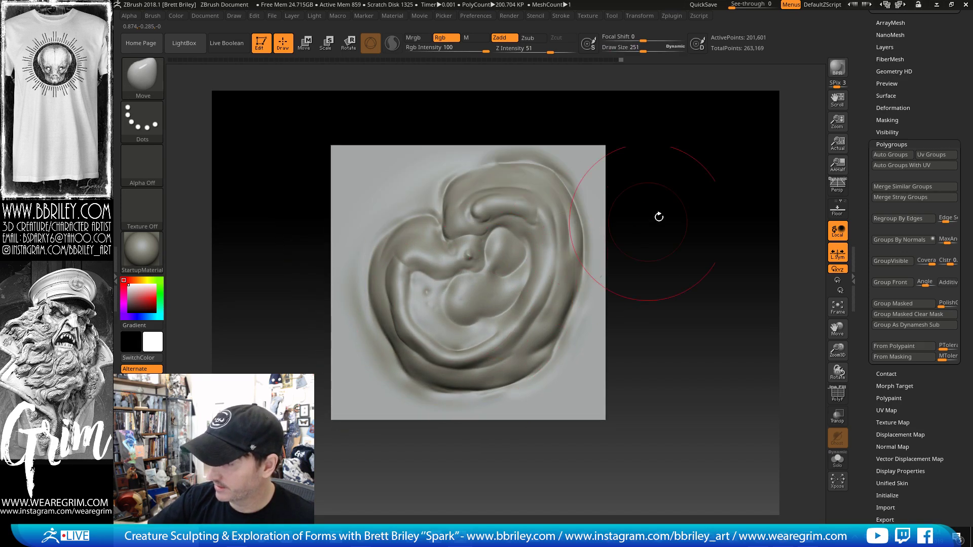
- Adjust the central lobes, upper-right rim and side depth of the form with the Move brush, using draw sizes 111 and 153
mouse_move(658, 213)
left_mouse_down()
mouse_move(461, 316)
mouse_move(445, 306)
left_mouse_up()
key("s")
left_click_drag(565, 217, 567, 228)
mouse_move(452, 295)
left_mouse_down()
mouse_move(462, 285)
mouse_move(469, 318)
left_mouse_up()
key("s")
left_click_drag(614, 199, 551, 196)
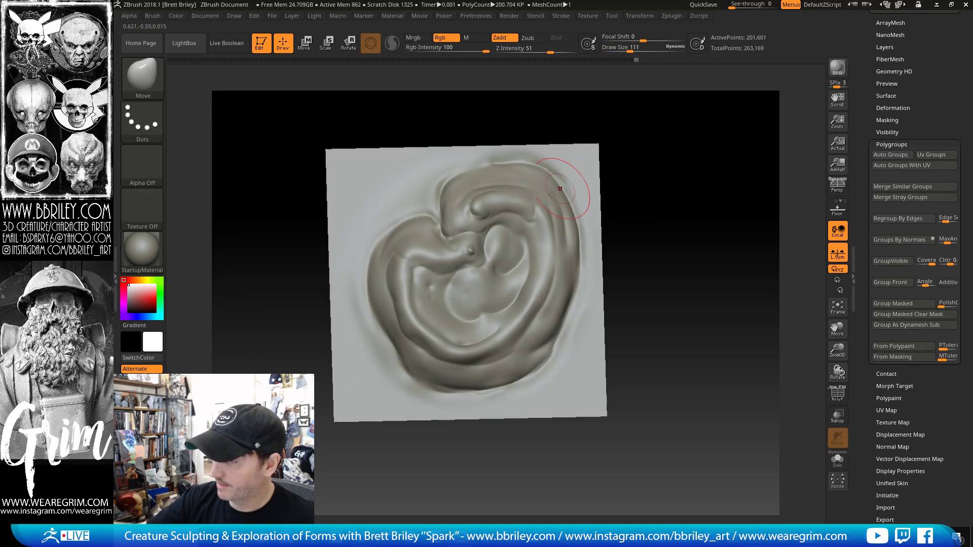
mouse_move(608, 162)
left_mouse_down()
mouse_move(567, 170)
mouse_move(617, 171)
mouse_move(573, 164)
left_mouse_up()
key("s")
left_click_drag(527, 230, 518, 242)
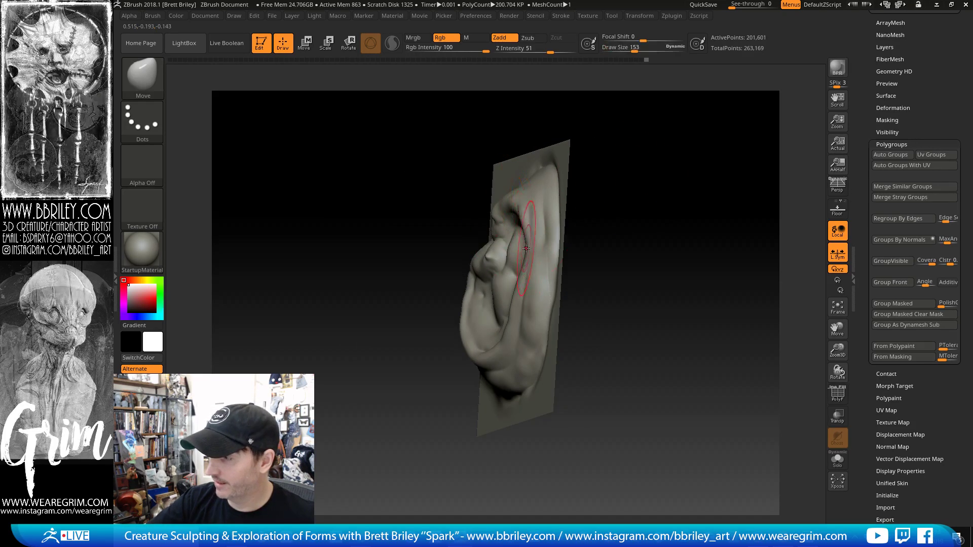
- Refine the inner right fold and side depth of the form with the Move brush, using draw size 148
mouse_move(598, 189)
left_mouse_down()
mouse_move(614, 164)
mouse_move(654, 186)
left_mouse_up()
key("s")
left_click_drag(522, 283, 527, 284)
left_click_drag(526, 294, 512, 296)
left_click_drag(598, 234, 640, 221)
key("s")
left_click_drag(512, 278, 508, 279)
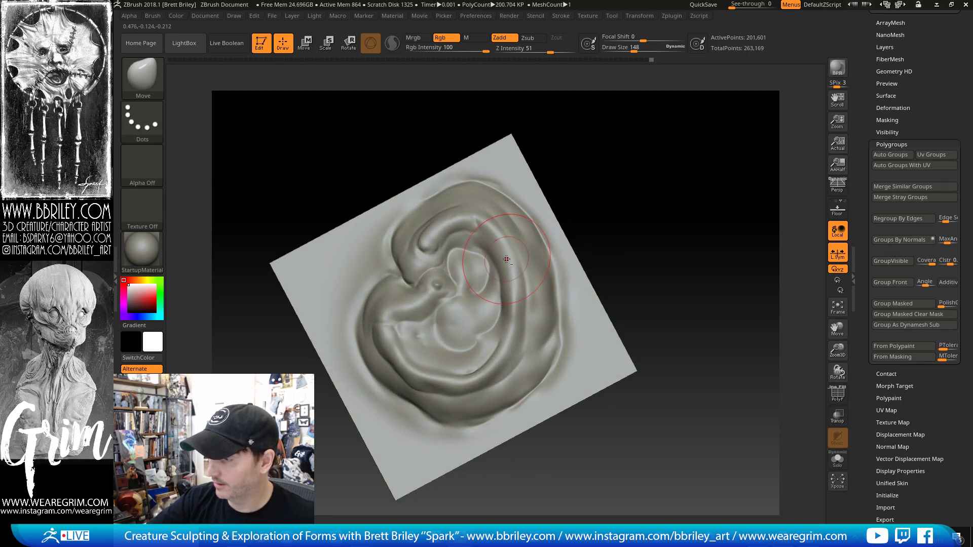
- Carve the channel between the central lobes and the right fold with the Standard brush in reverse, using draw sizes 79 and 68
left_click_drag(578, 184, 604, 178)
key("b")
key("s")
key("t")
left_click_drag(485, 274, 478, 260)
key("s")
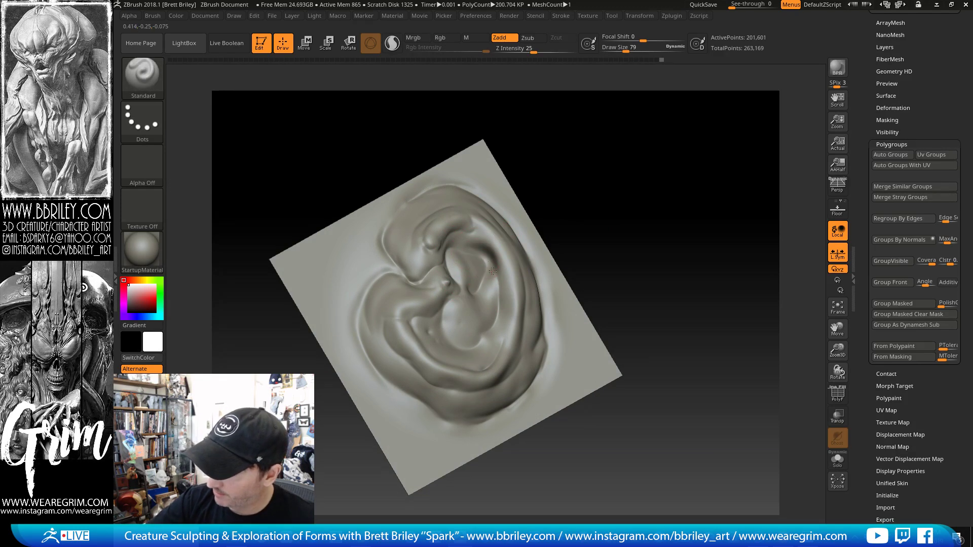
key("s")
left_click_drag(494, 300, 493, 299)
left_click_drag(486, 255, 493, 273, "alt")
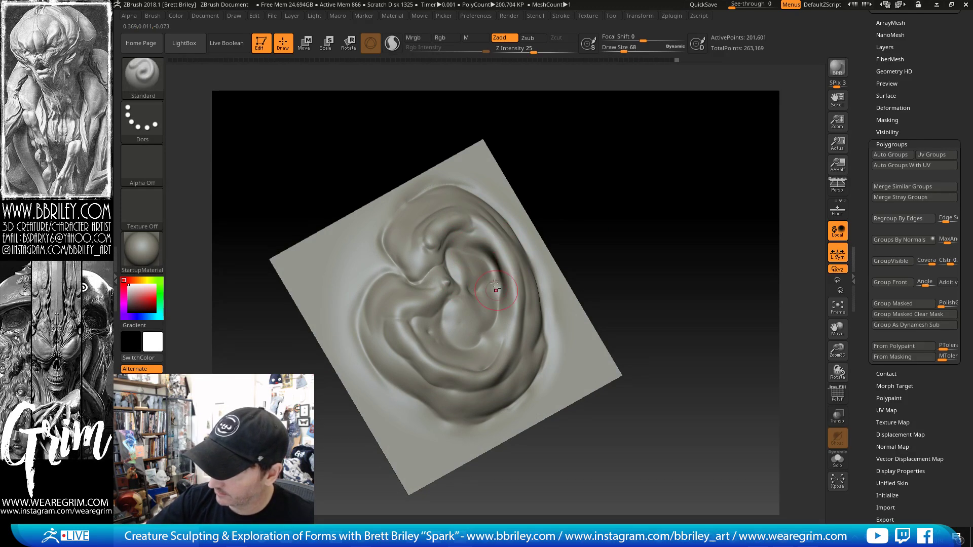
- Crease the right edge of the central lobes with DamStandard at draw size 68, and refine the channel with the Standard and Smooth brushes
key("b")
key("d")
key("s")
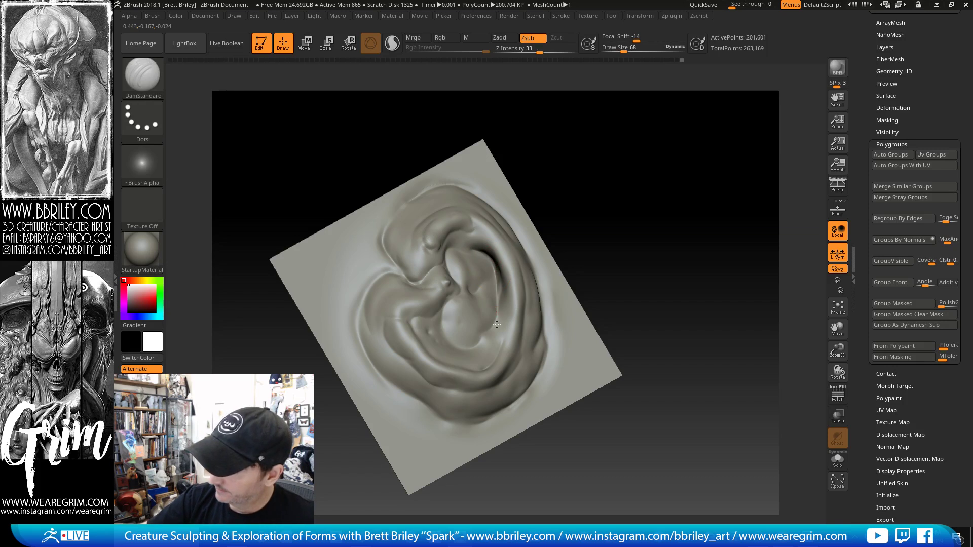
key("b")
key("s")
key("t")
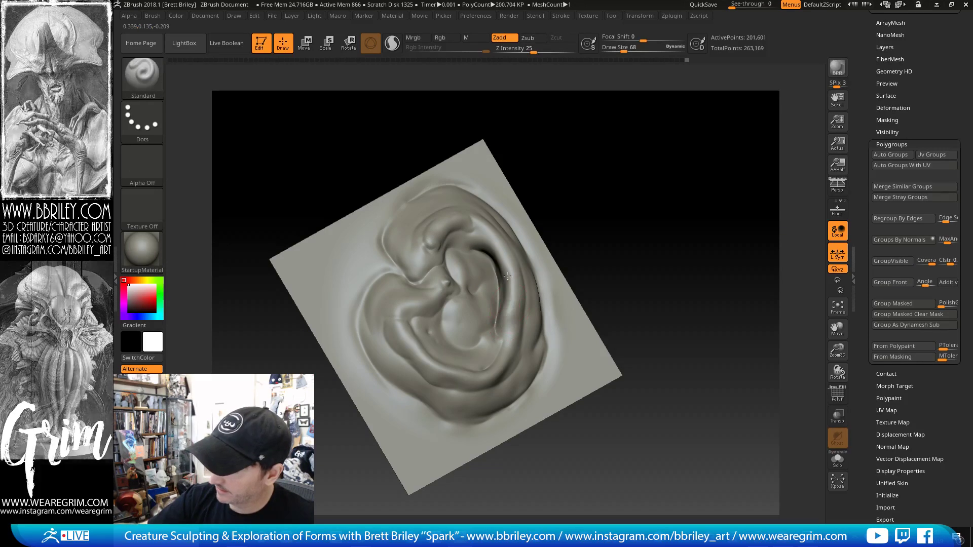
key("shift")
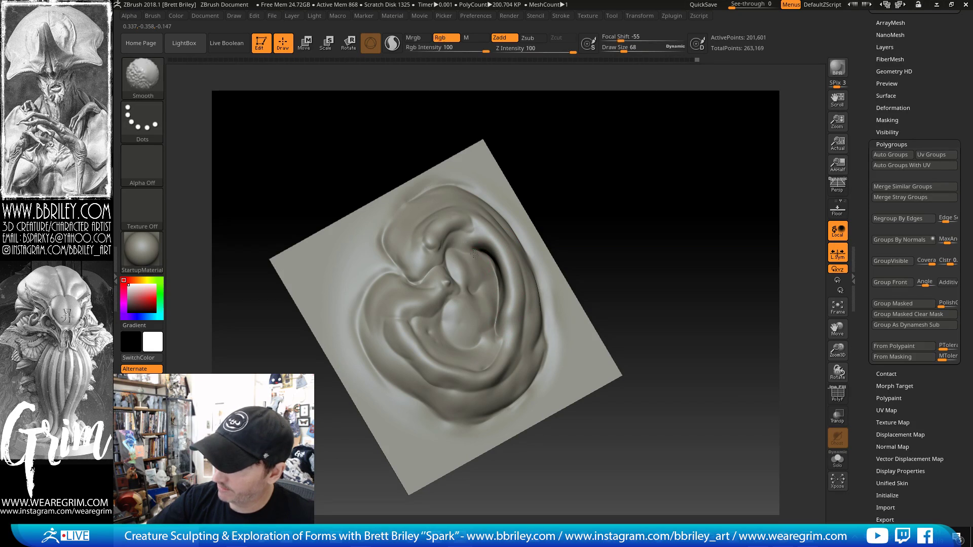
- Reposition the central lobes and right fold with the Move brush at draw size 133
left_click_drag(554, 195, 595, 182)
key("b")
key("m")
key("v")
key("s")
left_click_drag(482, 282, 491, 282)
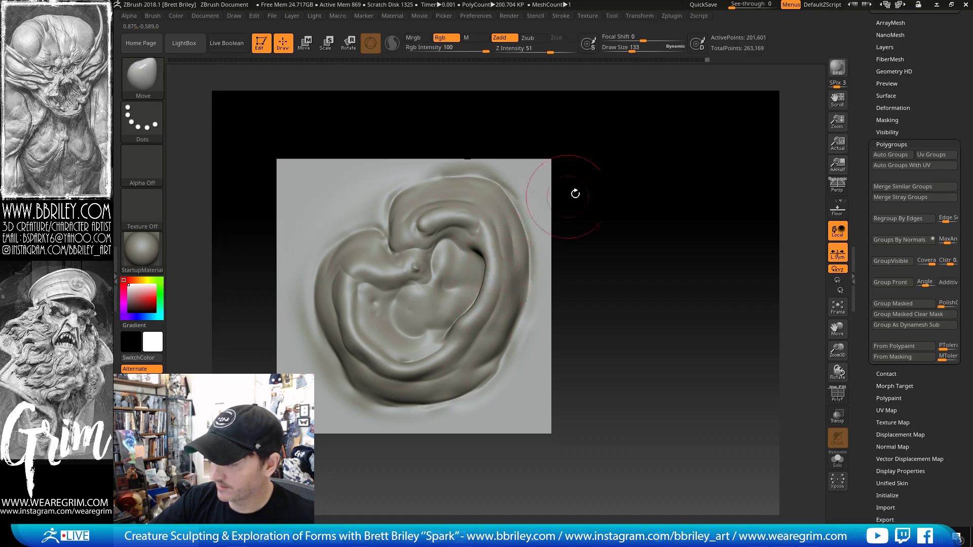
left_click_drag(575, 191, 511, 282)
- Cut creases along the right rim folds with DamStandard at draw size 65 and smooth them
left_click_drag(537, 227, 571, 229)
key("b")
key("d")
key("s")
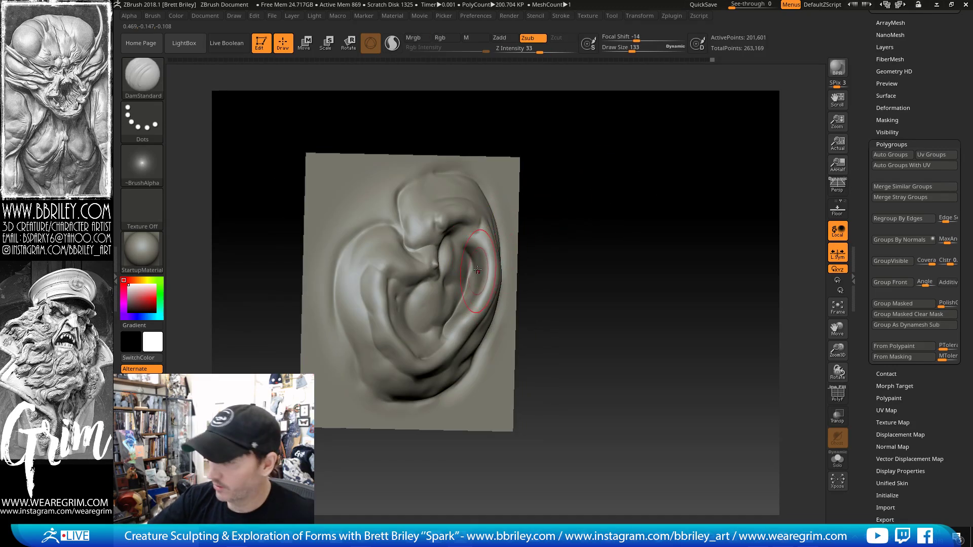
key("s")
left_click_drag(481, 271, 473, 272)
mouse_move(540, 256)
left_mouse_down()
mouse_move(509, 260)
mouse_move(512, 238)
mouse_move(484, 269)
mouse_move(468, 321)
left_mouse_up()
key("[")
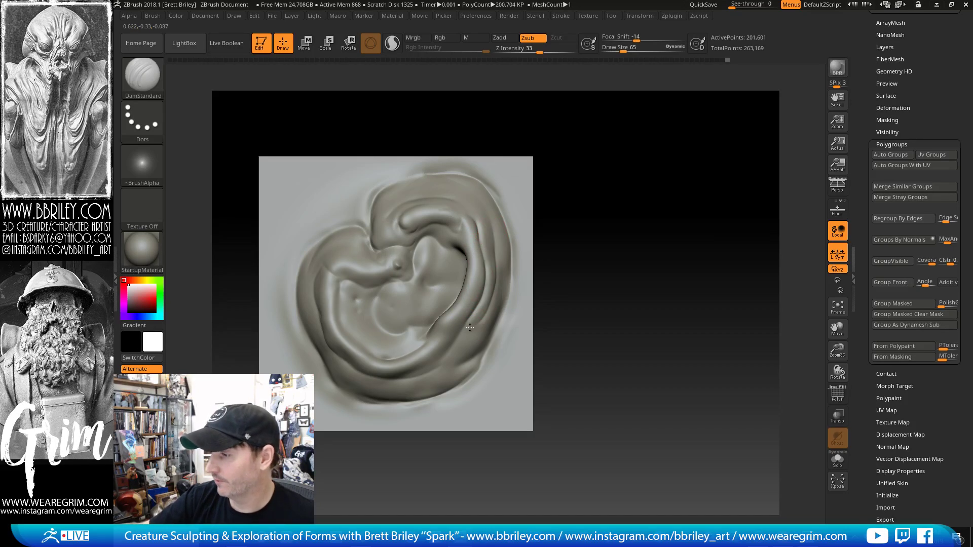
key("shift")
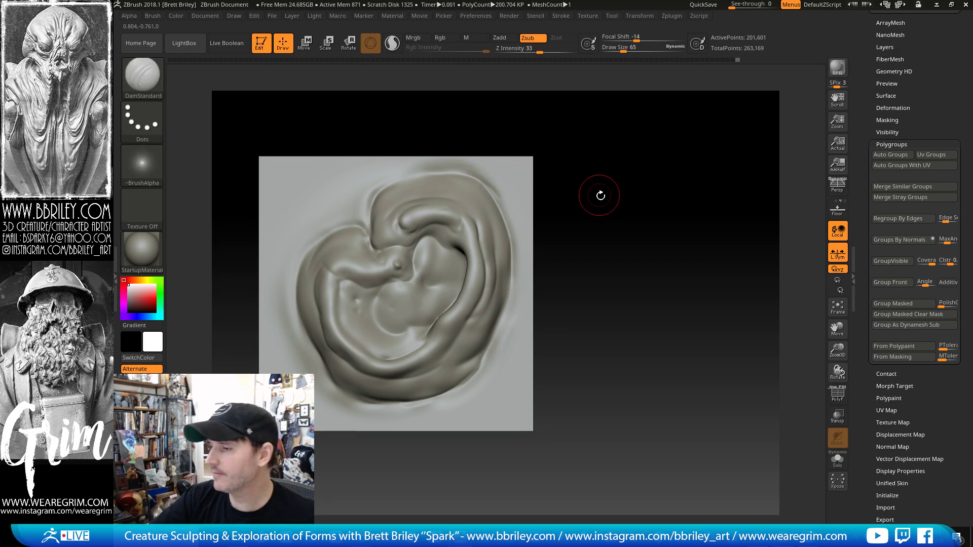
- Fit the whole sculpt in view and open the Deformation settings
left_click_drag(591, 196, 517, 196)
mouse_move(636, 214)
left_mouse_down()
mouse_move(649, 212)
mouse_move(643, 208)
left_mouse_up()
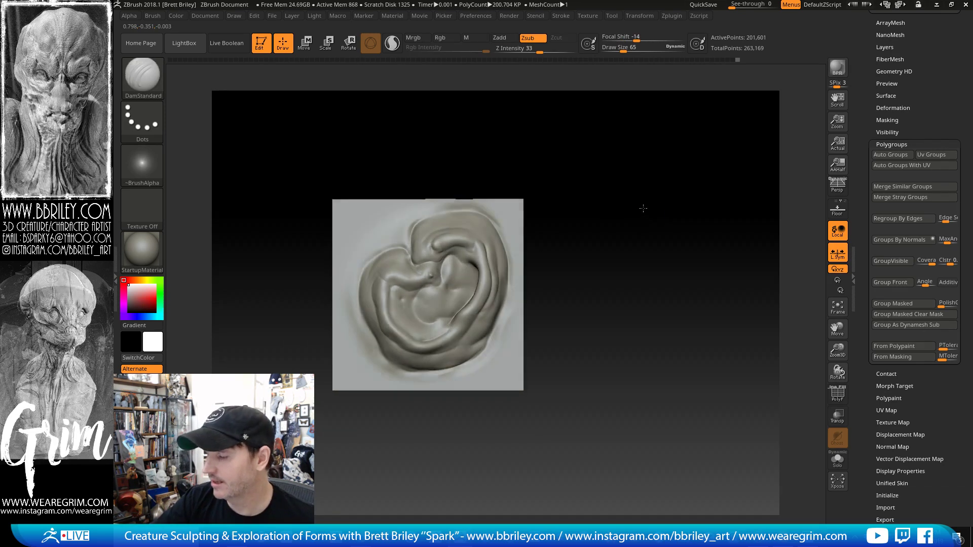
left_click_drag(860, 322, 899, 255)
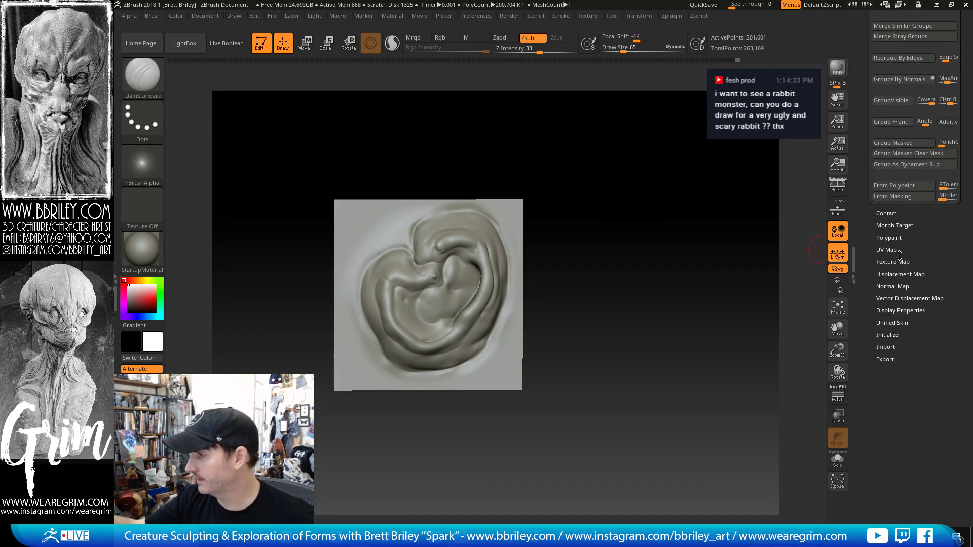
scroll(870, 234, "up", 5)
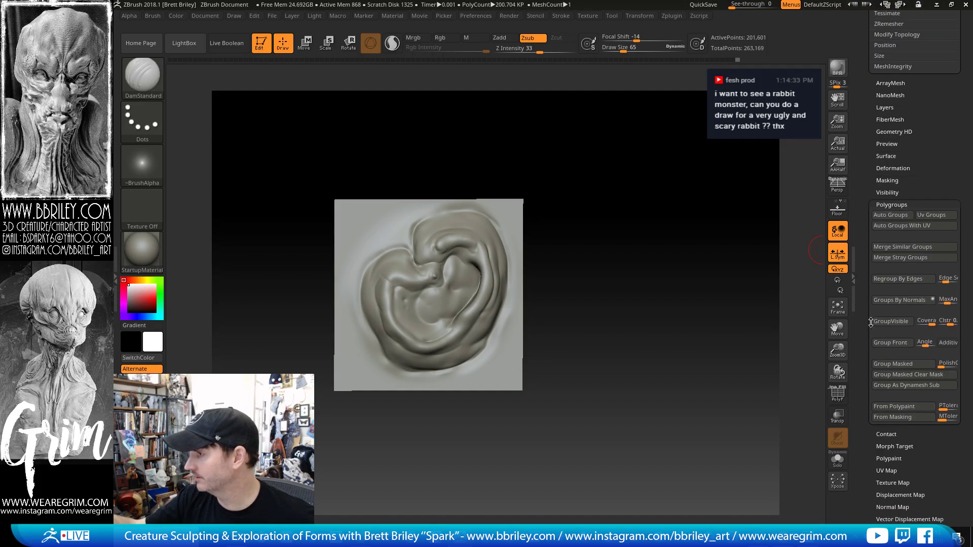
left_click(891, 169)
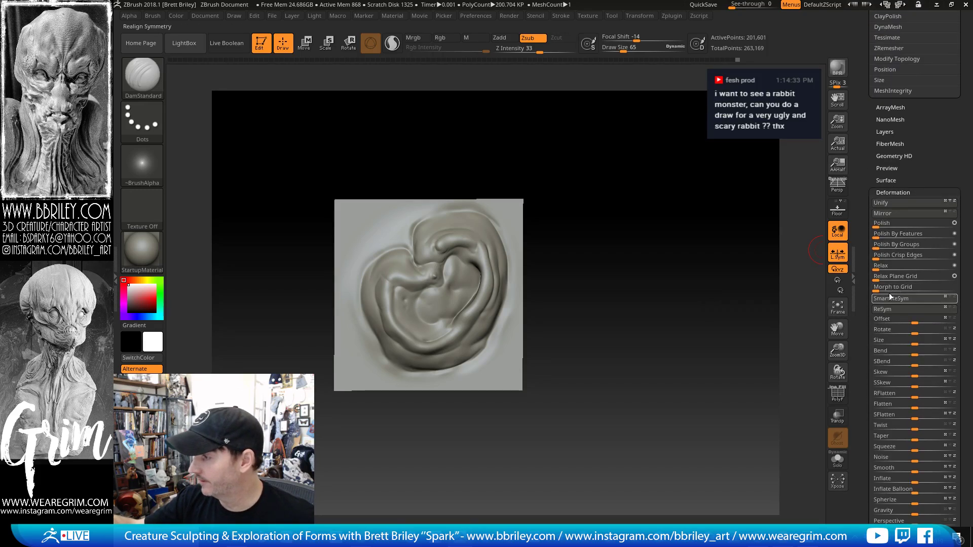
- Unhide the border around the sculpted area and display the polygroups with PolyFrame
left_click_drag(678, 289, 618, 233)
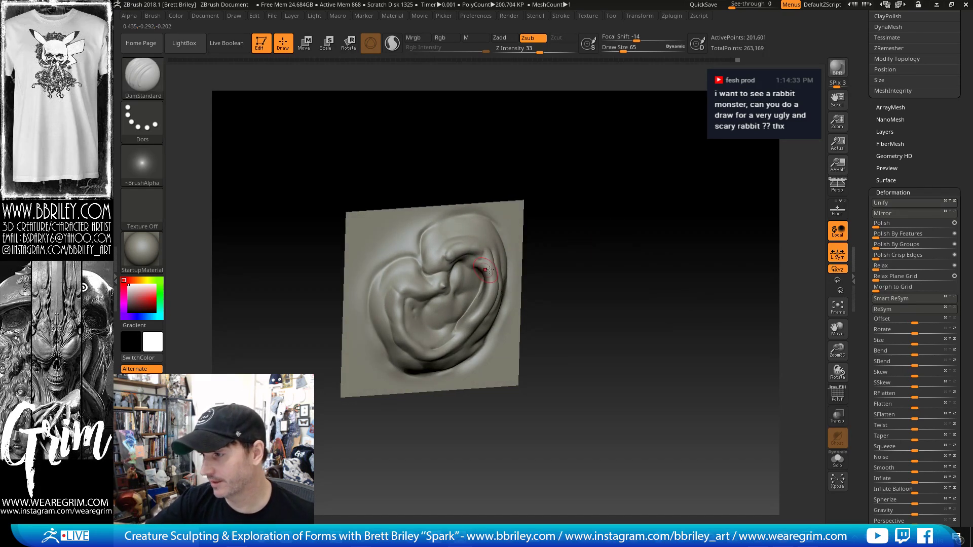
left_click(667, 235, "ctrl+shift")
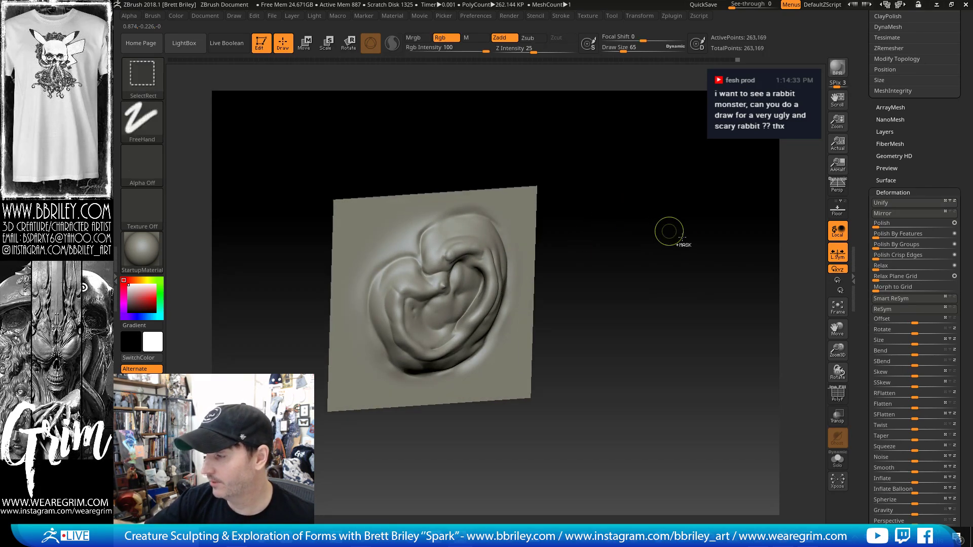
key("shift+f")
left_click_drag(667, 274, 606, 228, "shift")
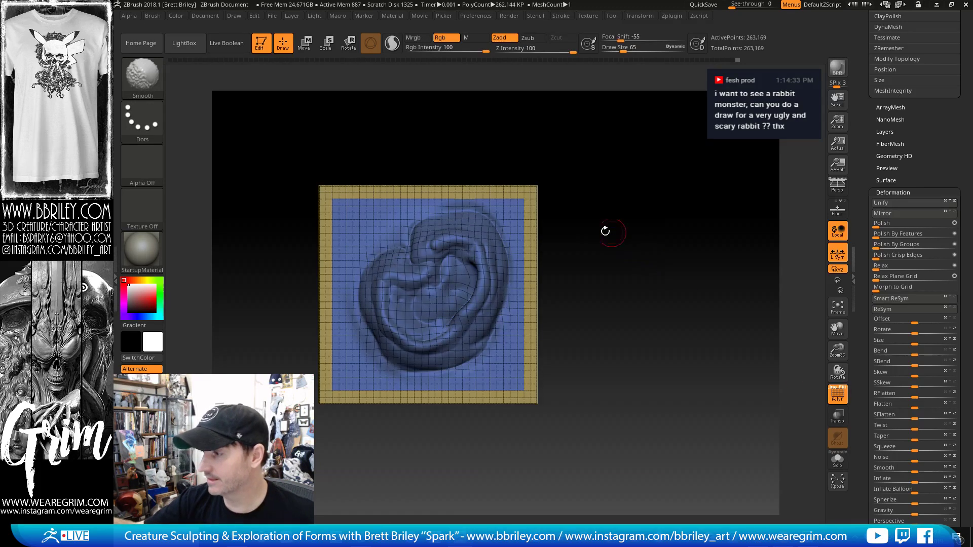
- Isolate the border polygroup at a low subdivision level, try Morph to Grid on it, and unhide the full mesh without PolyFrame
left_click(528, 201, "ctrl+shift")
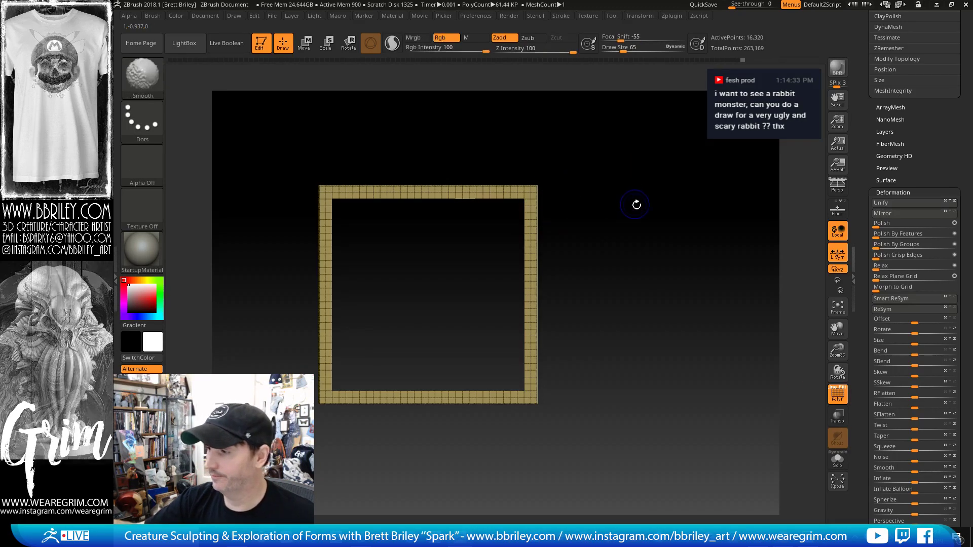
key("shift+f")
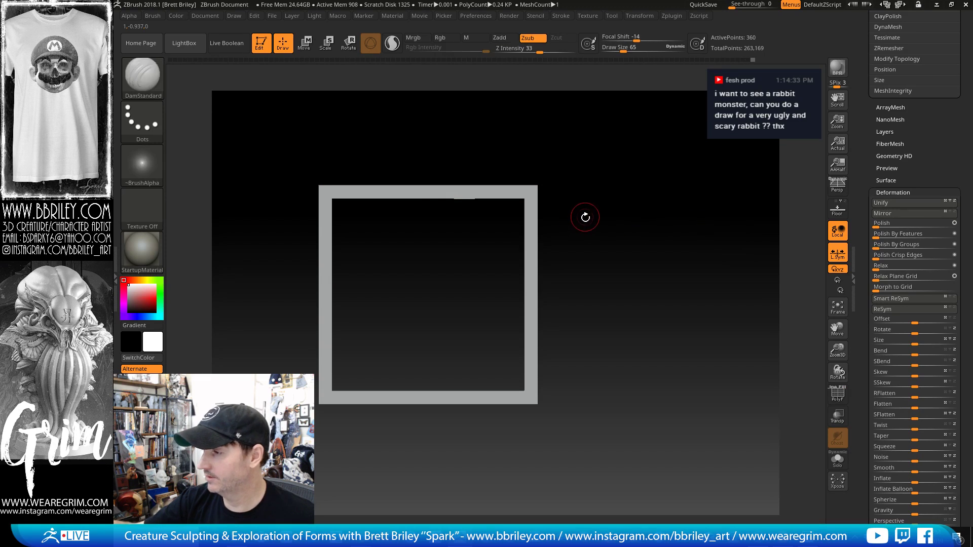
key("shift+f")
left_click(883, 288)
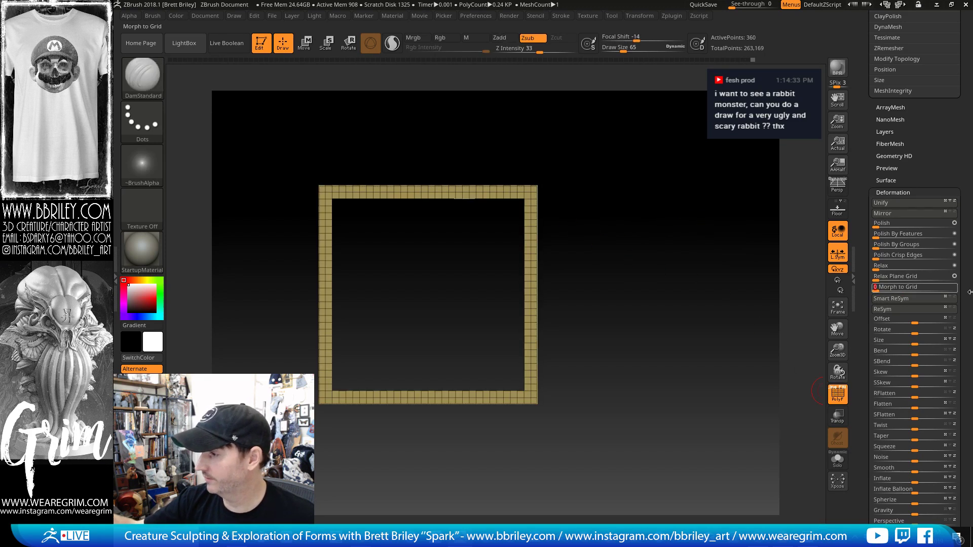
left_click(717, 258, "ctrl+shift")
mouse_move(716, 259)
left_mouse_down()
mouse_move(693, 278)
mouse_move(687, 267)
left_mouse_up()
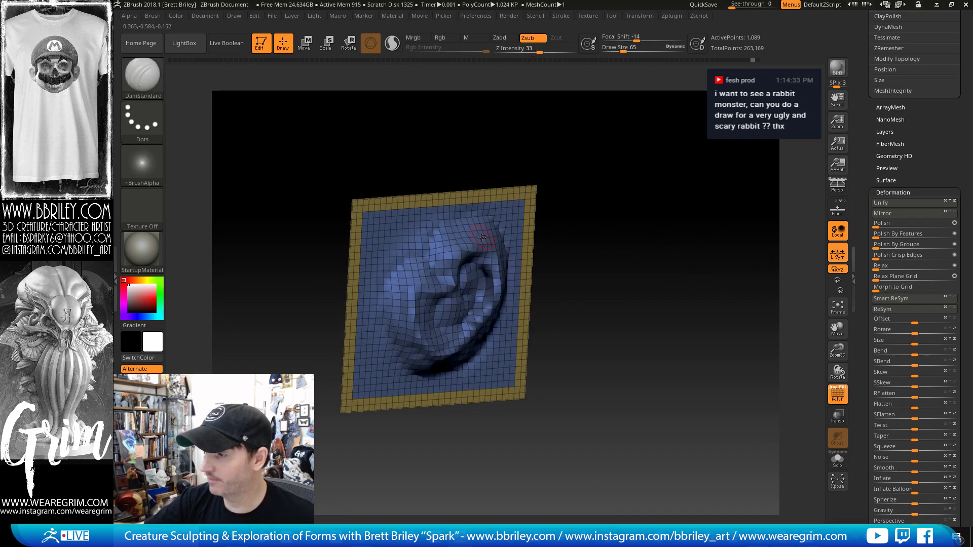
left_click_drag(596, 218, 565, 221)
left_click(834, 395)
left_click_drag(679, 282, 671, 280, "shift")
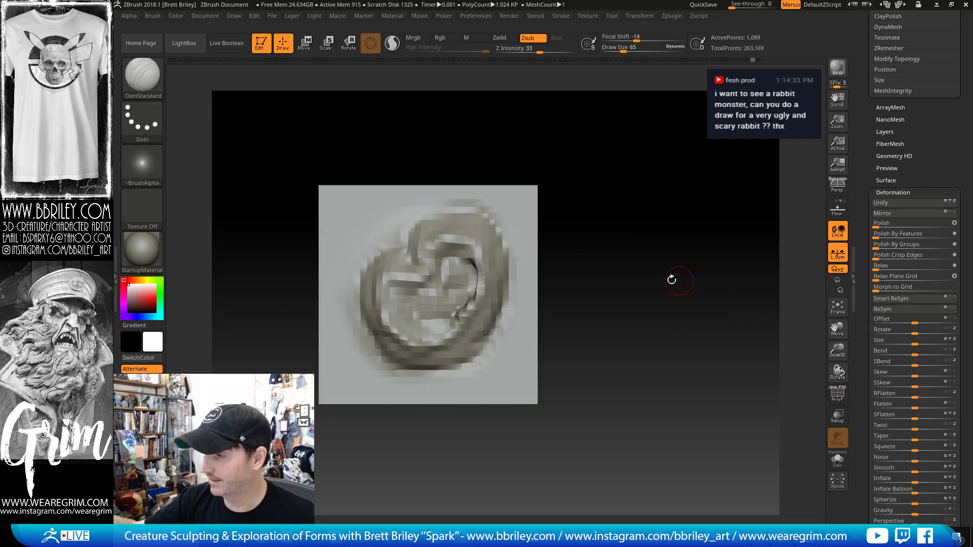
- Mask the area inside the border and try Morph to Grid on the full mesh at the high subdivision level
left_click(536, 202, "ctrl+shift")
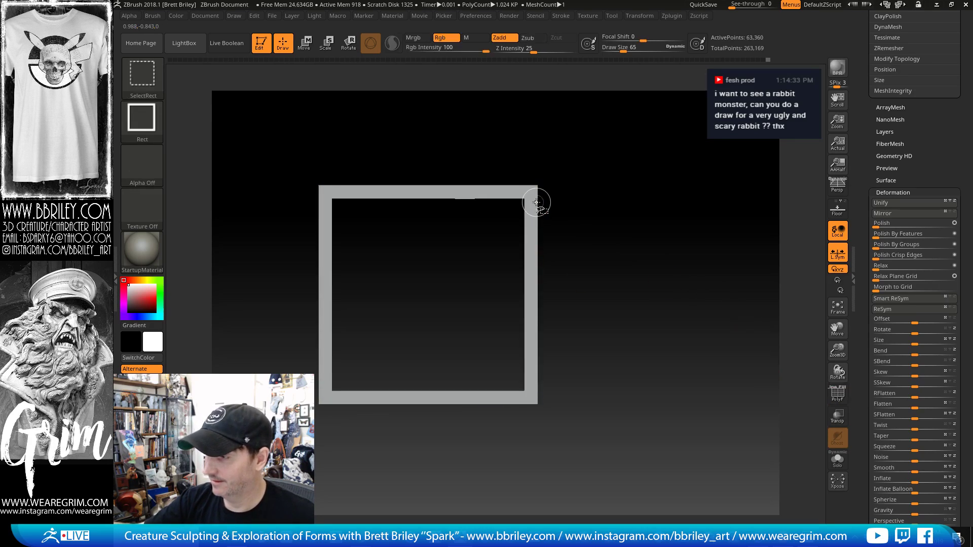
left_click(534, 207, "ctrl+shift")
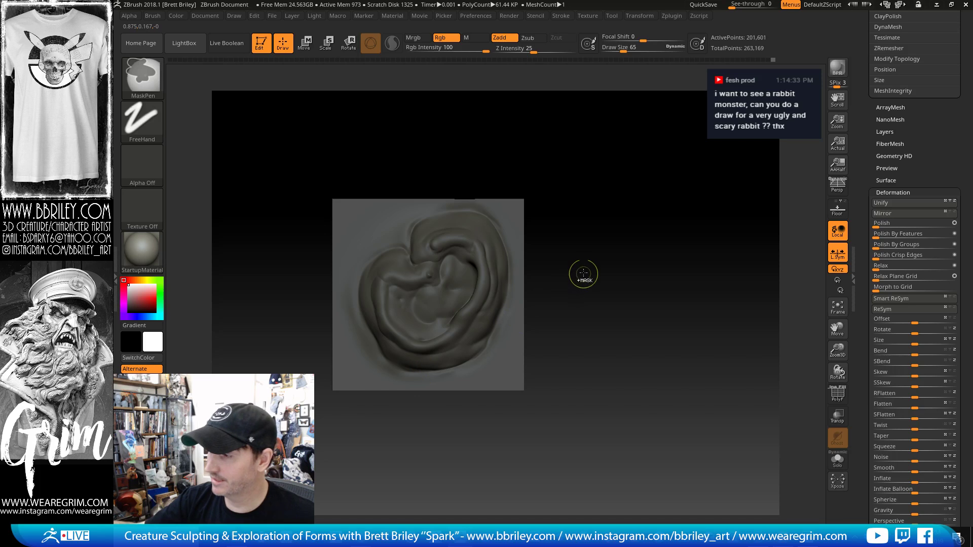
key("ctrl+shift")
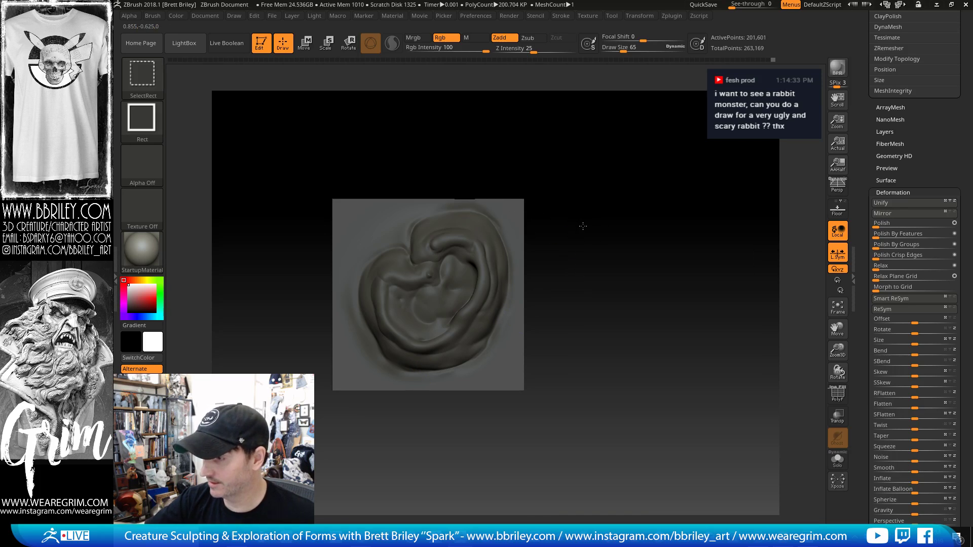
left_click(583, 226, "ctrl+shift")
left_click_drag(667, 222, 690, 238)
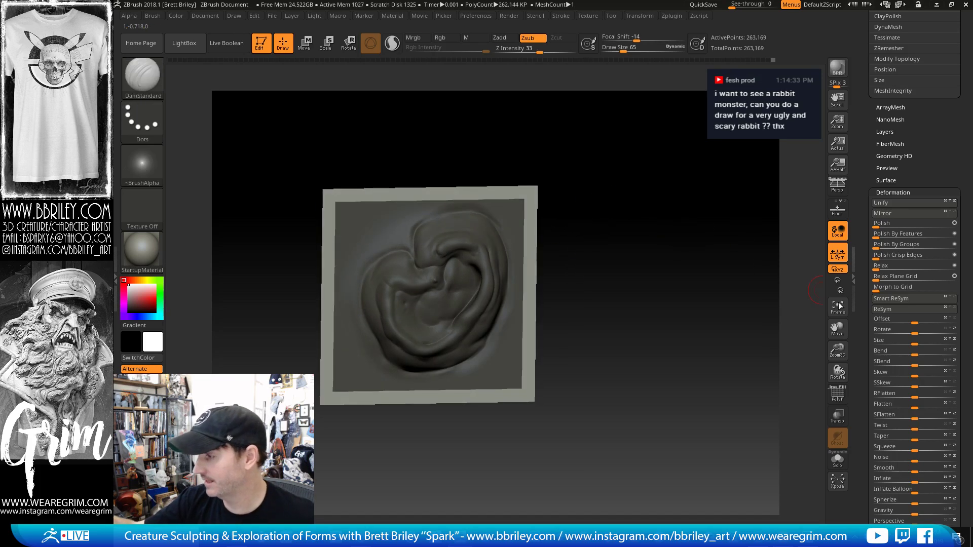
left_click(884, 287)
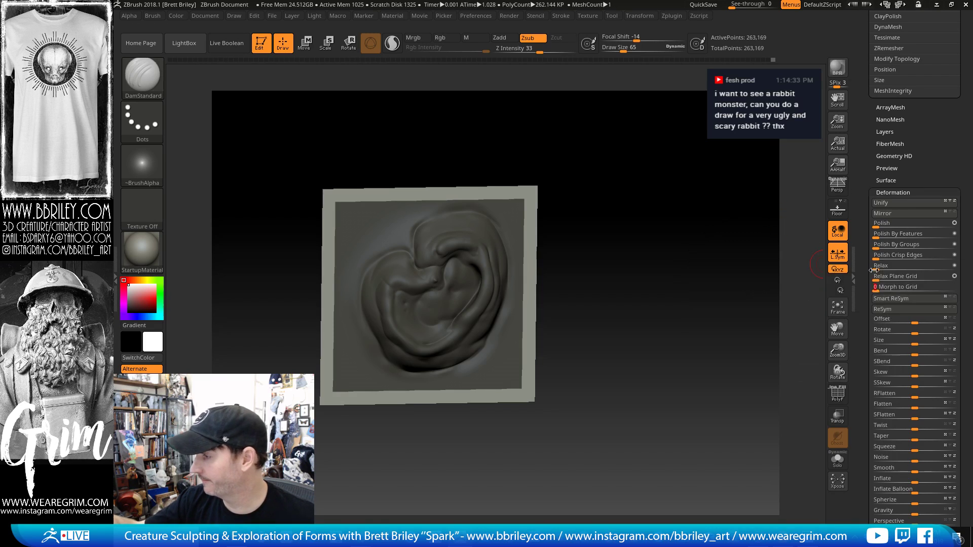
left_click(894, 287)
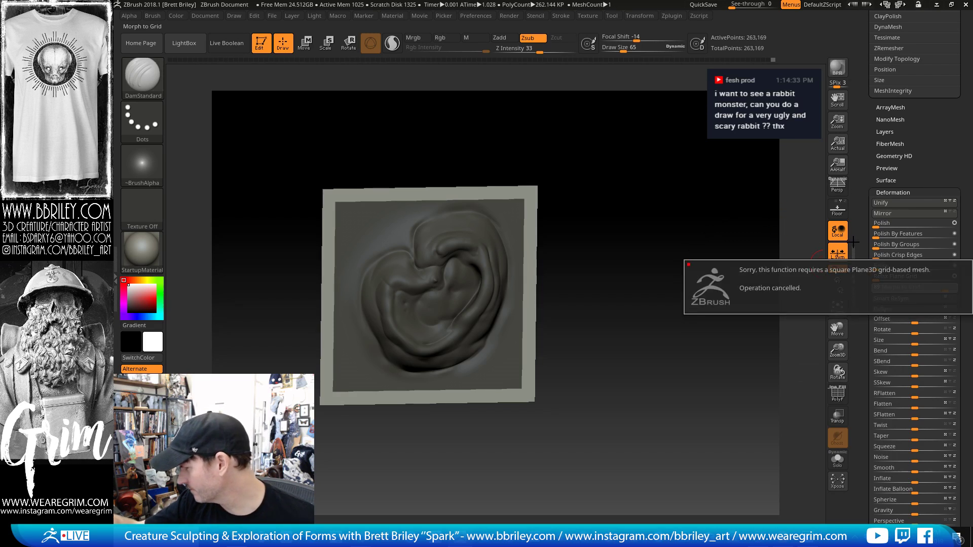
left_click_drag(703, 210, 626, 230, "shift")
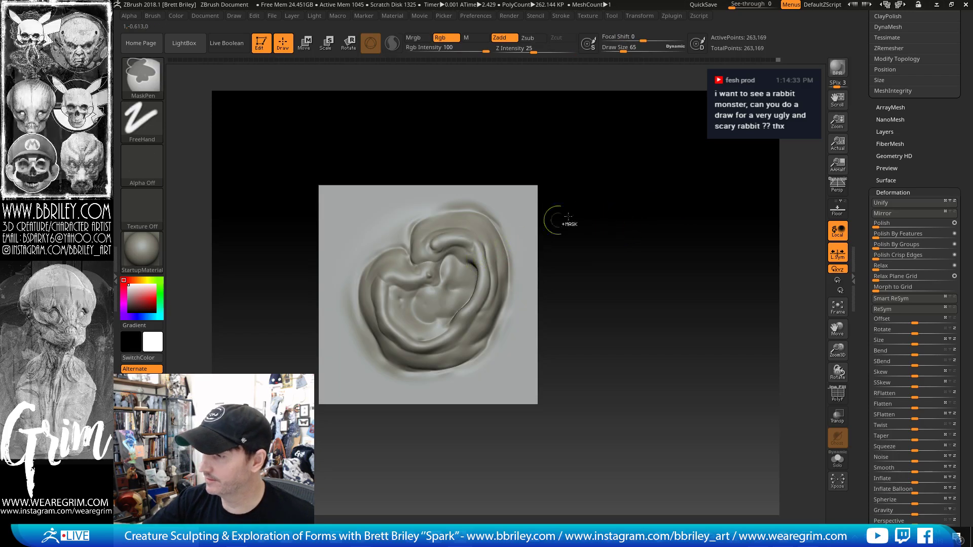
- Show the floor grid and try Morph to Grid on the unmasked plane
left_click_drag(776, 226, 802, 227)
left_click(837, 209)
left_click_drag(907, 287, 958, 287)
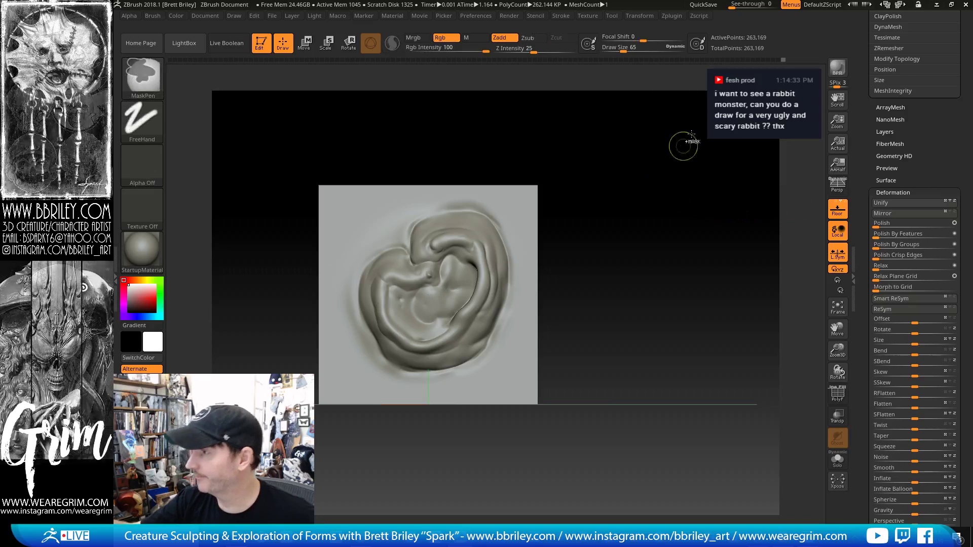
- Undo the recent Morph to Grid, masking and visibility changes
key("ctrl+z")
key("ctrl+z")
key("ctrl+z")
key("ctrl+z")
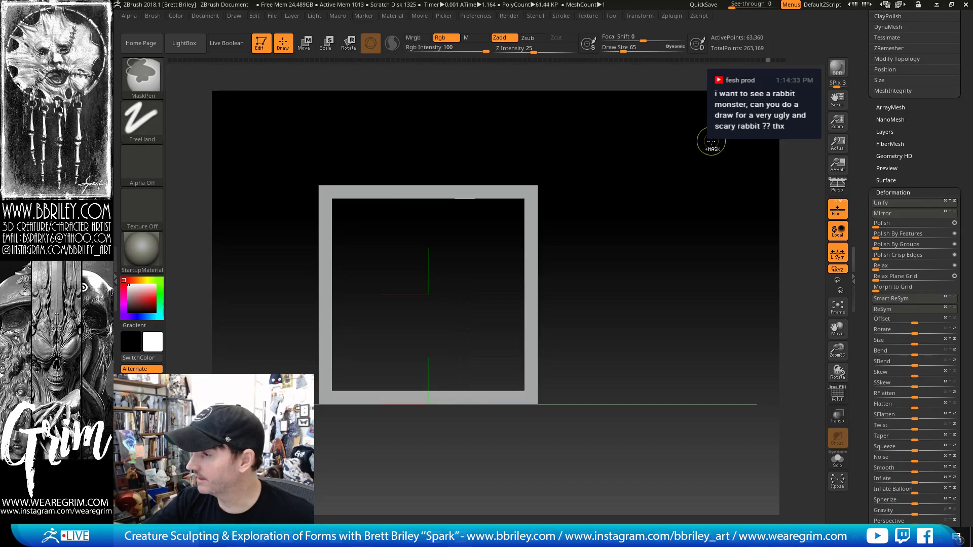
key("ctrl+z")
- Lower the full plane's subdivision level and paint a mask over the whole sculpted form with MaskPen at draw size 202
left_click_drag(698, 202, 590, 232)
left_click(837, 395)
left_click(838, 395)
key("shift+d")
key("shift+d")
key("shift+d")
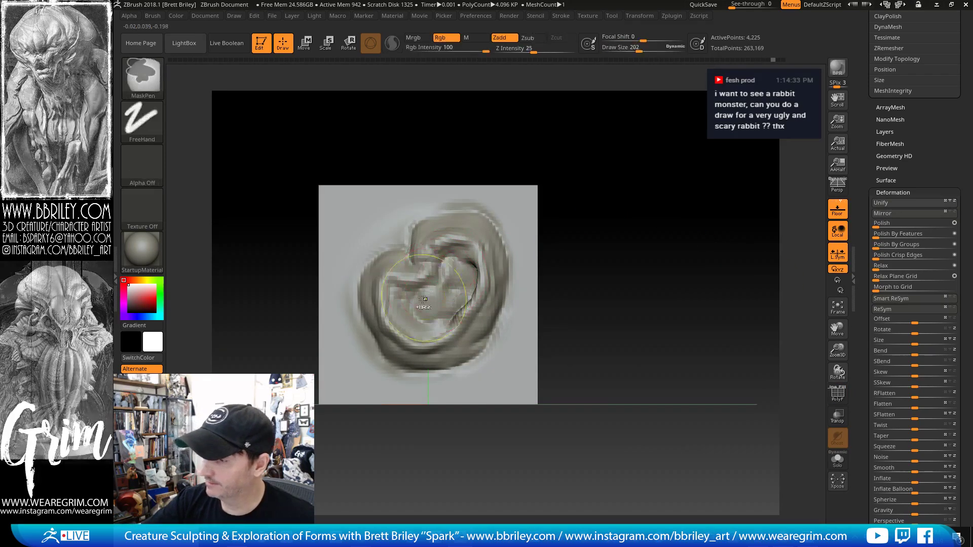
mouse_move(405, 350)
left_mouse_down("ctrl")
mouse_move(370, 274)
mouse_move(481, 208)
mouse_move(479, 283)
mouse_move(389, 325)
mouse_move(428, 350)
mouse_move(473, 294)
left_mouse_up("ctrl")
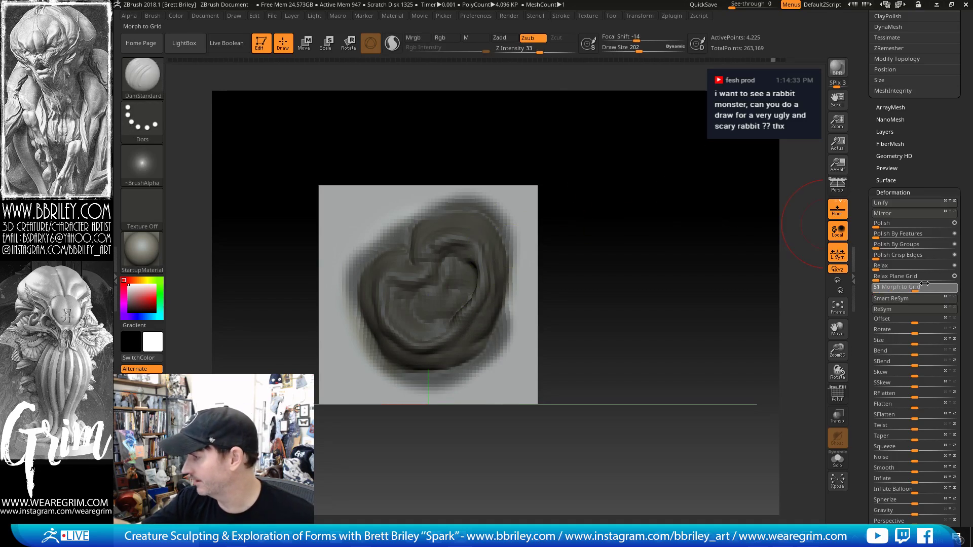
- Apply Morph to Grid to the unmasked area around the form and hide the floor grid
left_click(892, 287)
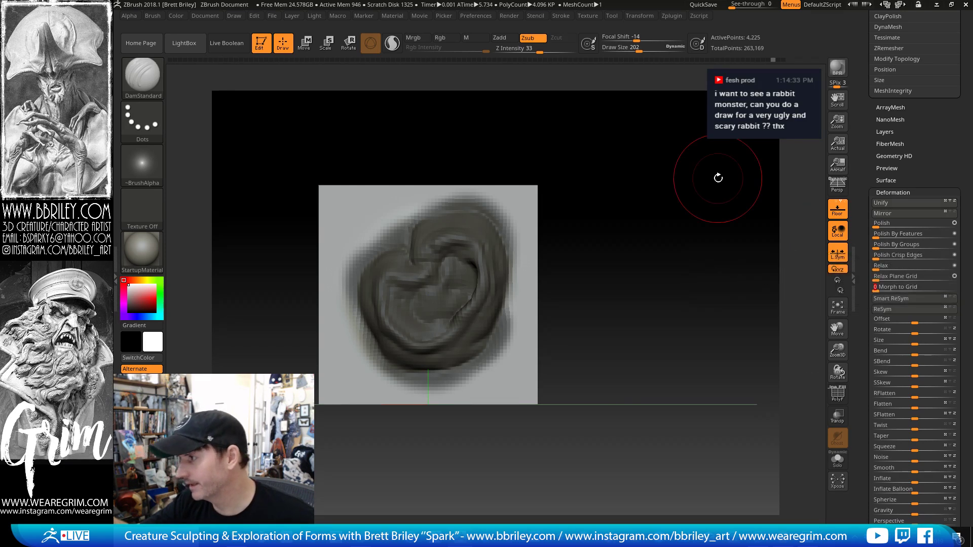
mouse_move(720, 178)
left_mouse_down()
mouse_move(721, 231)
mouse_move(725, 179)
left_mouse_up()
left_click(838, 212)
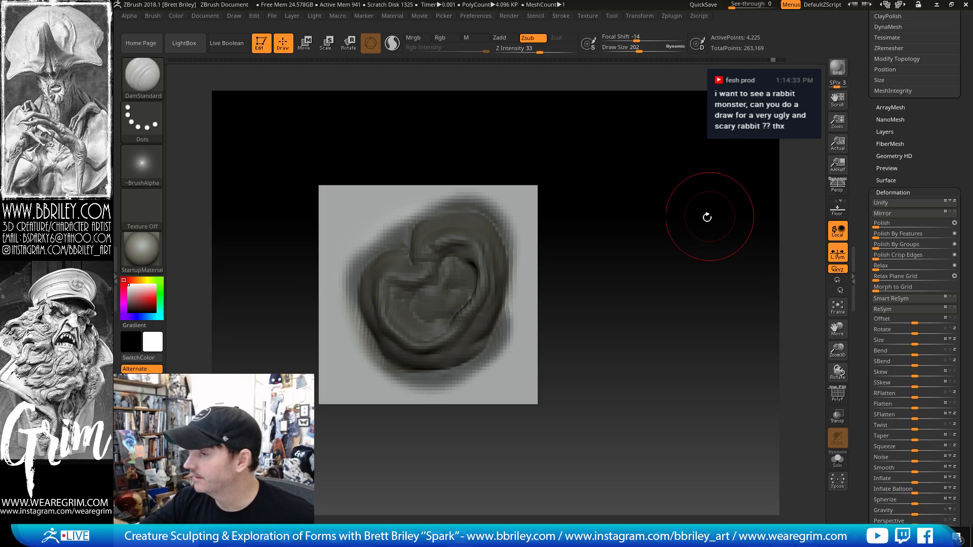
- Clear the mask and touch up the form with DamStandard and smoothing at the plane's highest subdivision level
key("ctrl")
left_click(610, 232, "ctrl")
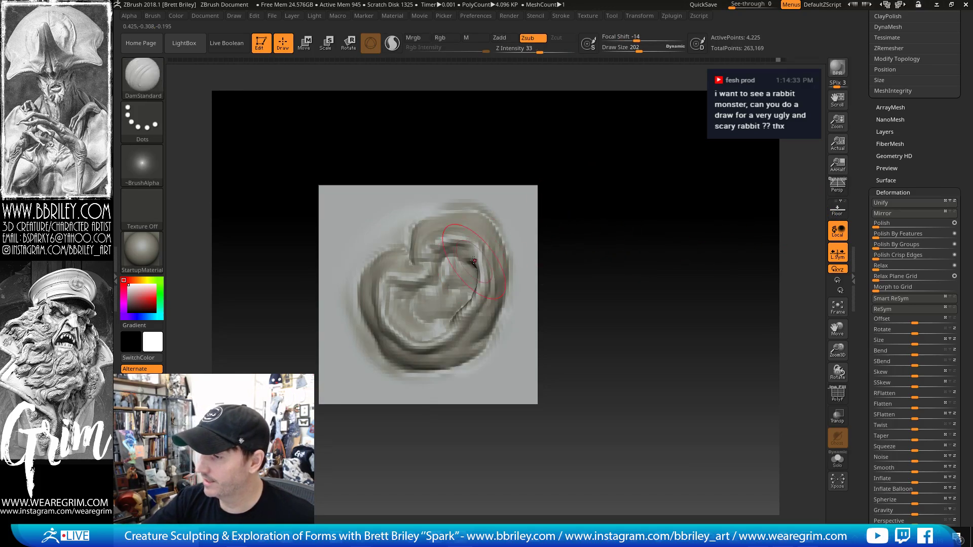
left_click_drag(453, 318, 475, 262, "alt")
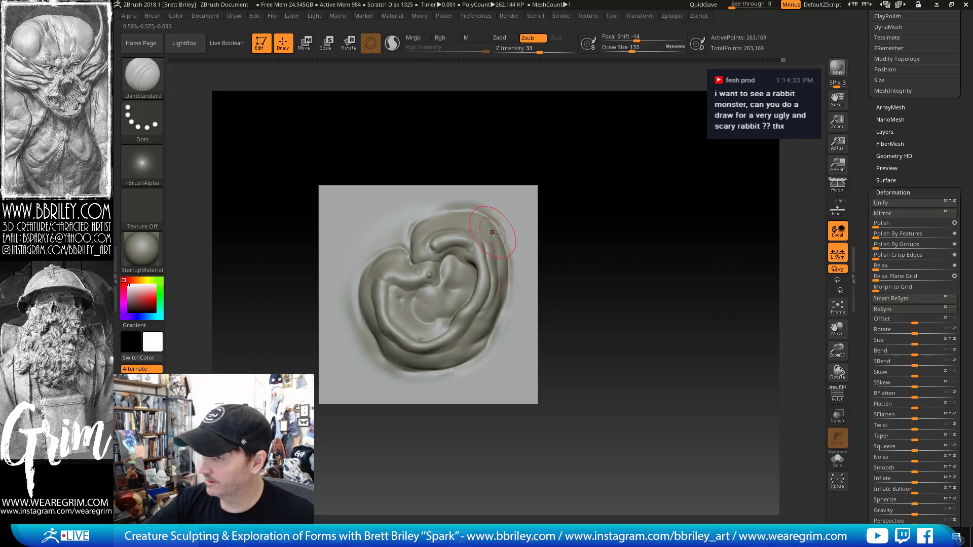
key("shift")
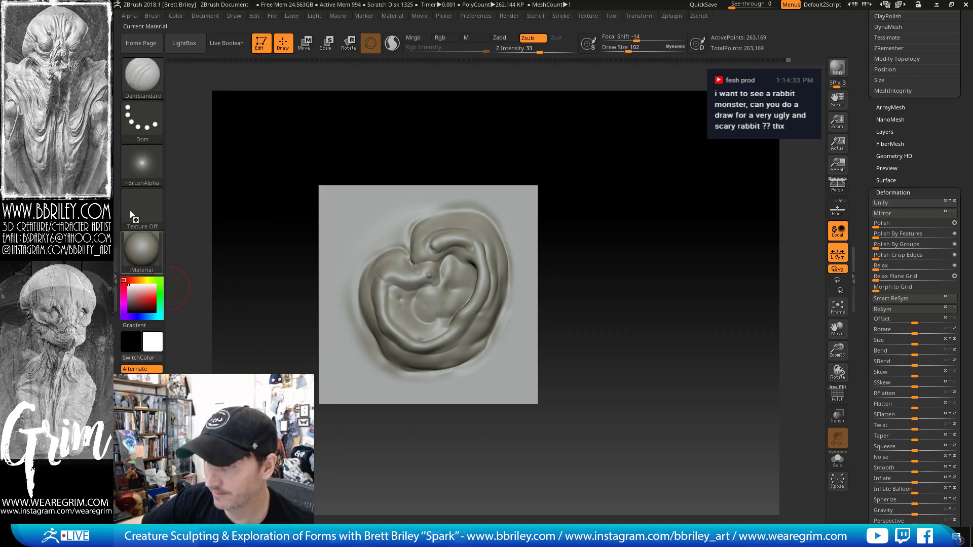
- Dock the brush settings beside the canvas and choose the Layer brush
left_click(157, 17)
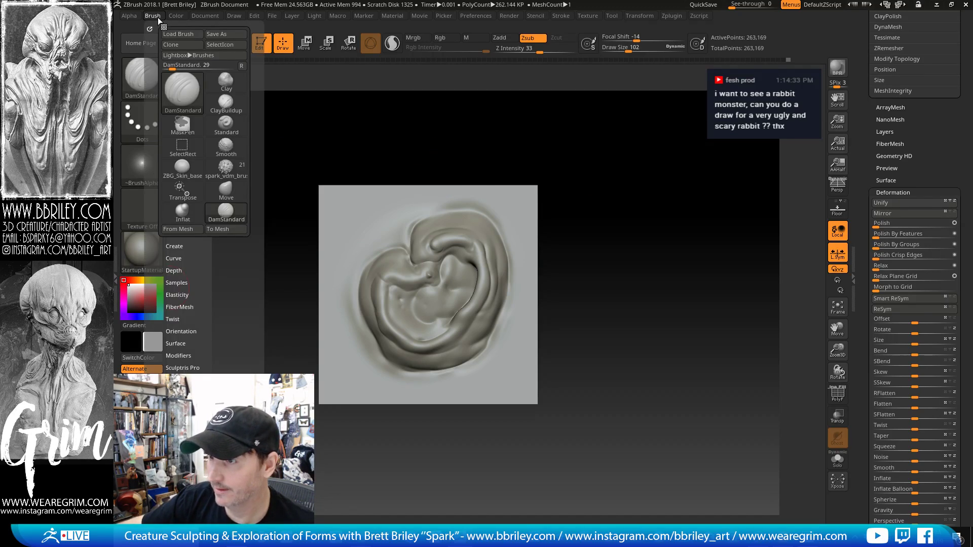
left_click(117, 279)
double_click(117, 279)
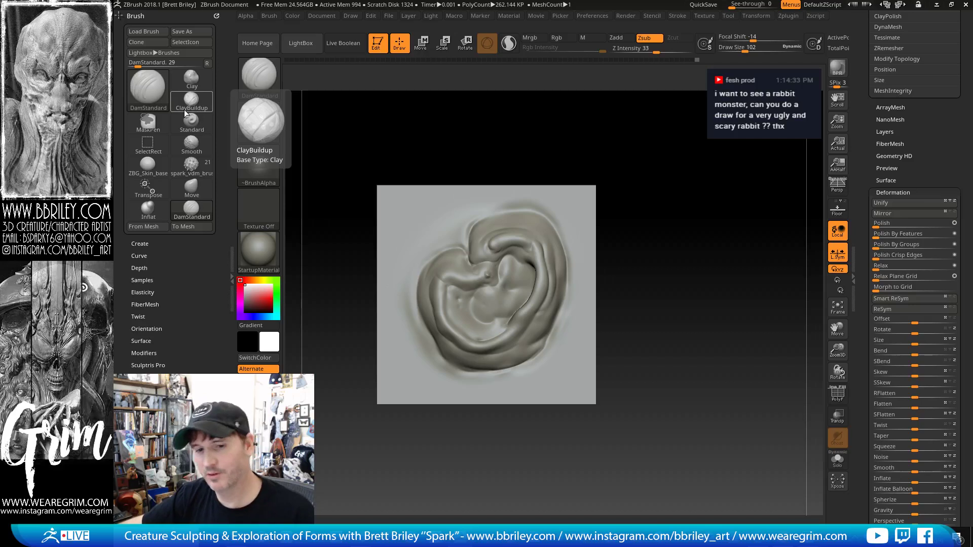
mouse_move(268, 167)
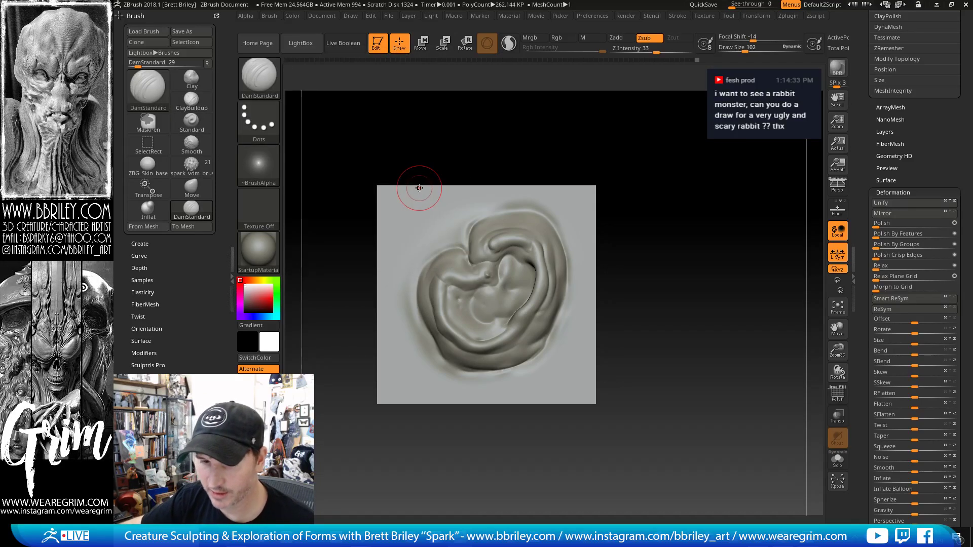
left_click(253, 81)
left_click(397, 187)
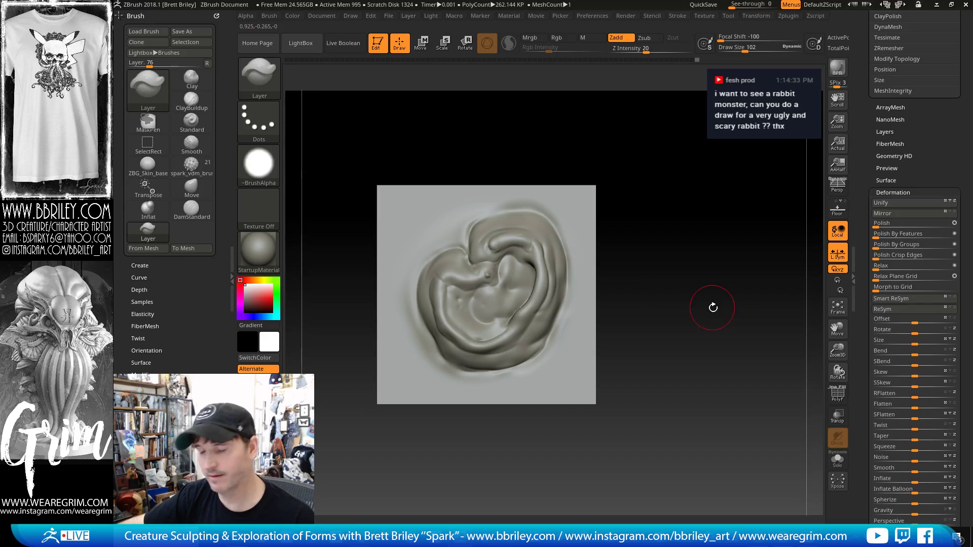
left_click_drag(713, 308, 743, 299)
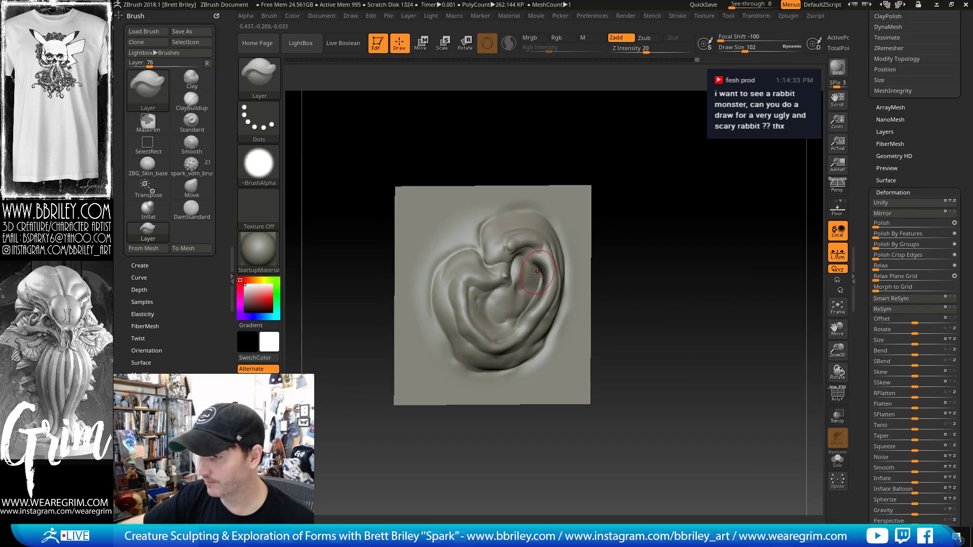
left_click_drag(656, 274, 628, 278)
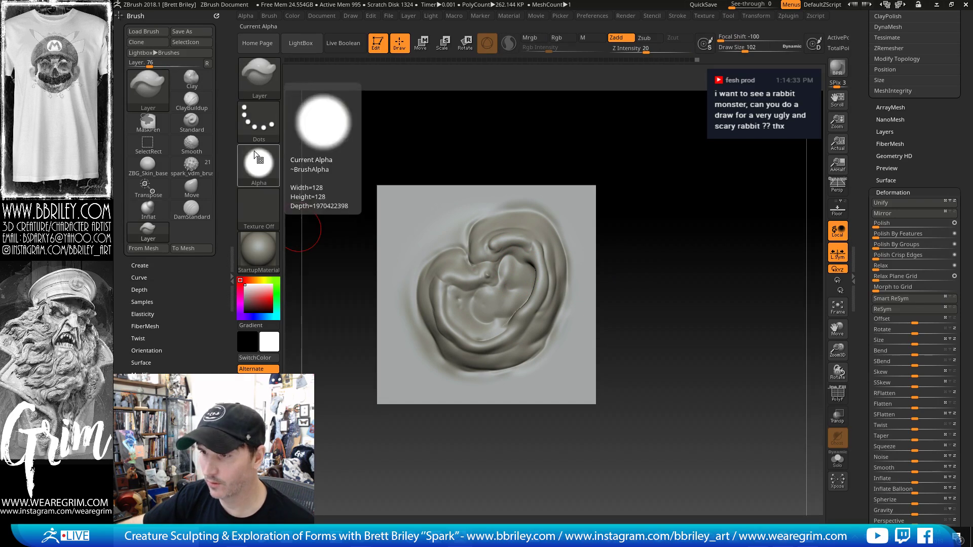
- Clone the Layer brush with a DragRect stroke and create its VDM alpha from the sculpted plane mesh
left_click(260, 83)
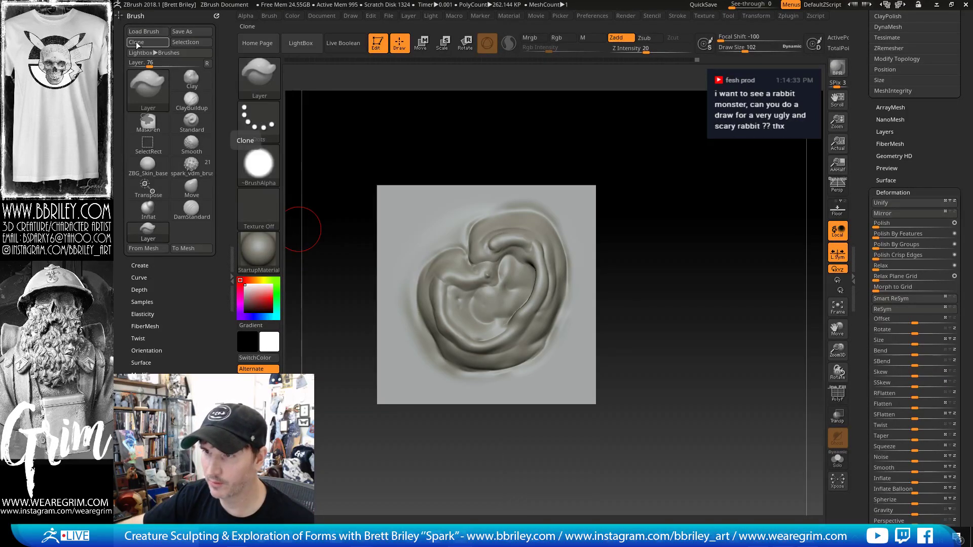
left_click(137, 45)
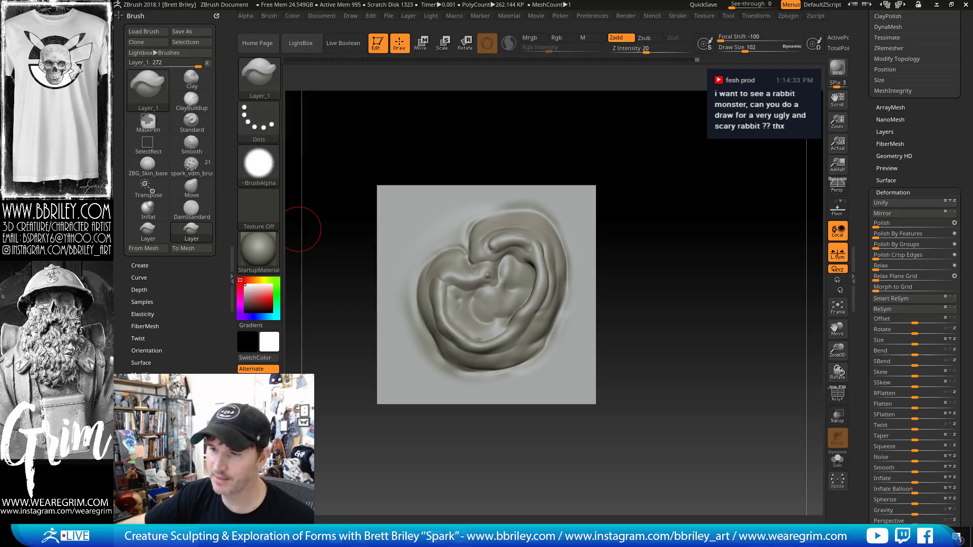
left_click(262, 123)
left_click(359, 132)
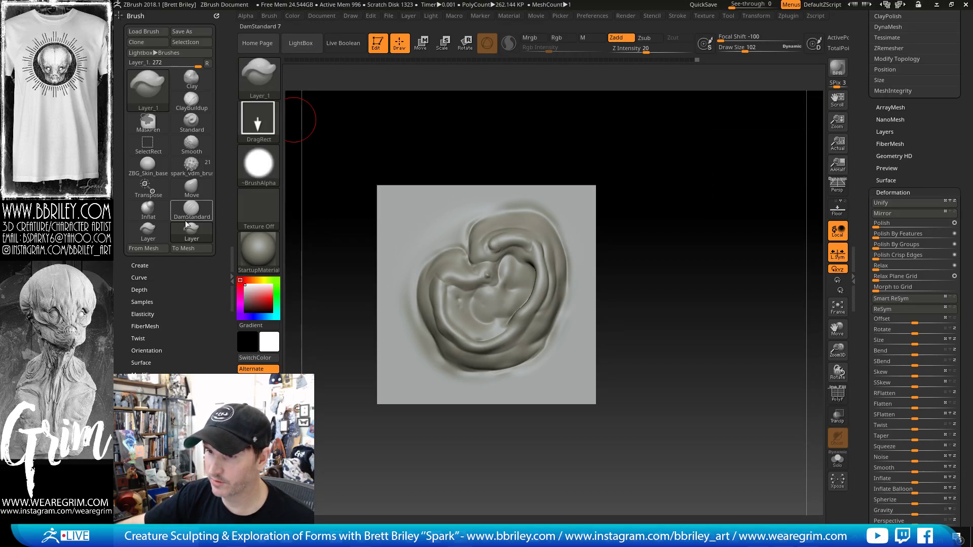
left_click(150, 249)
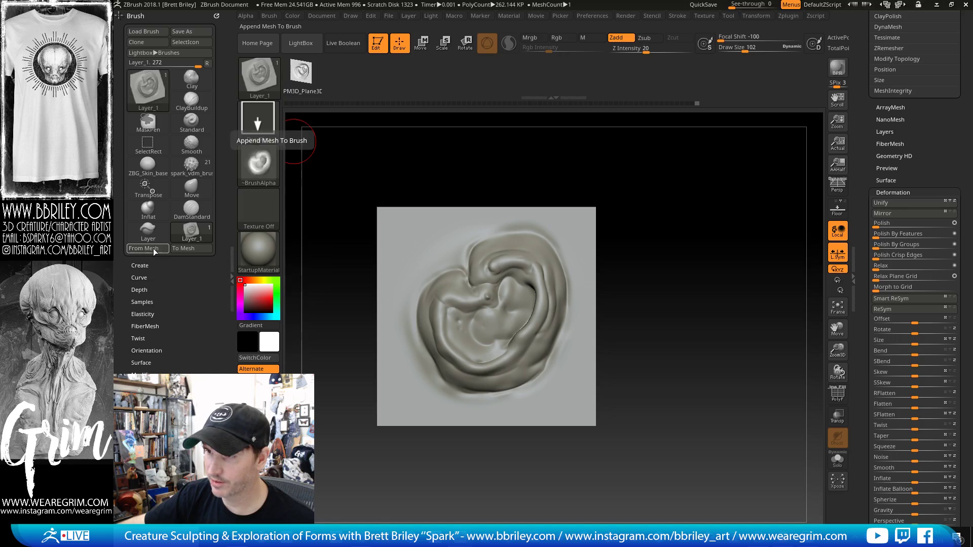
mouse_move(260, 160)
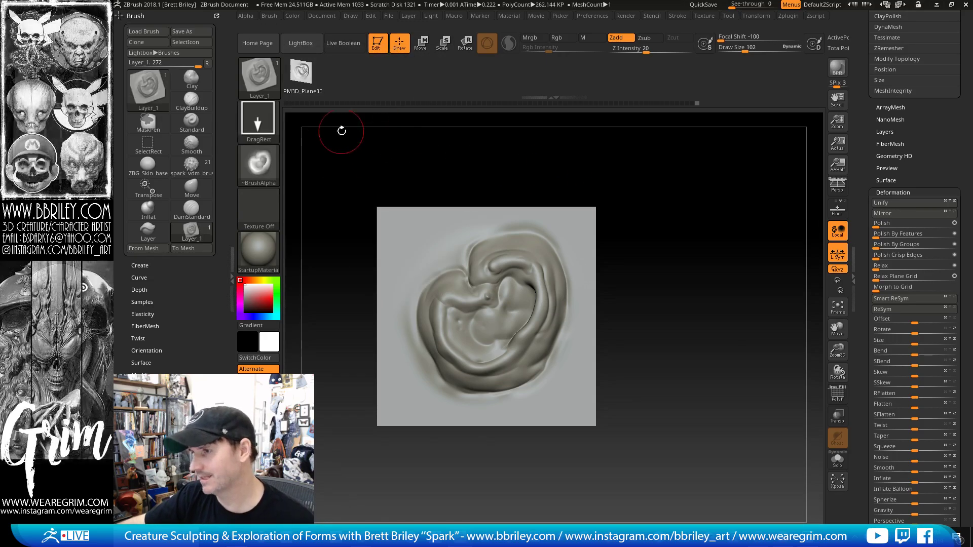
- Bring in a Sphere3D as a test object, convert it to a PolyMesh3D and subdivide it to 2.08 million polygons
left_click_drag(860, 142, 868, 310)
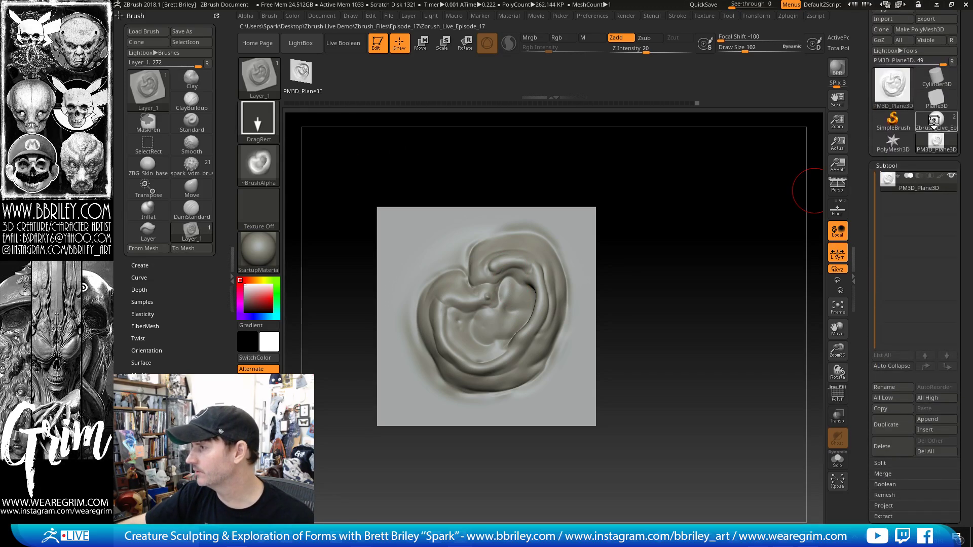
left_click(933, 120)
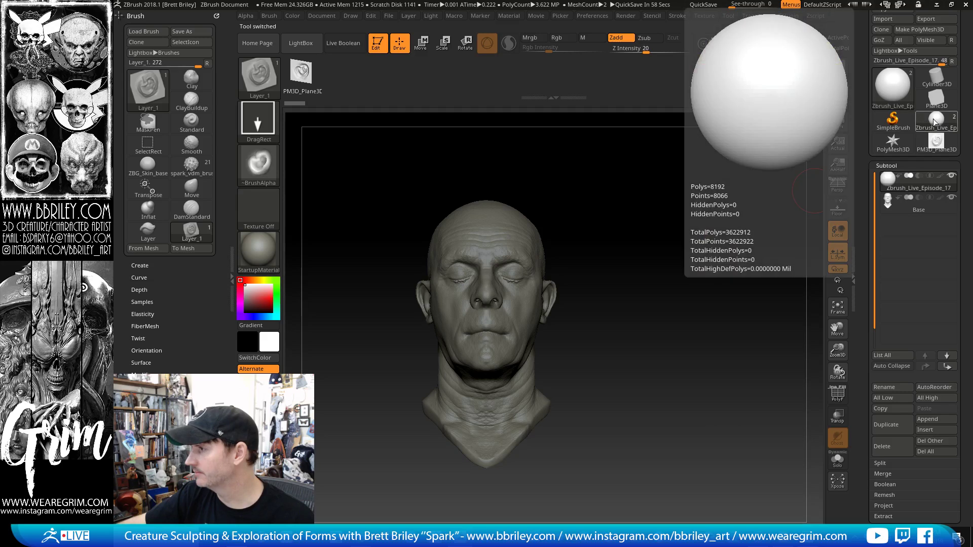
left_click(933, 118)
left_click(936, 100)
left_click(935, 100)
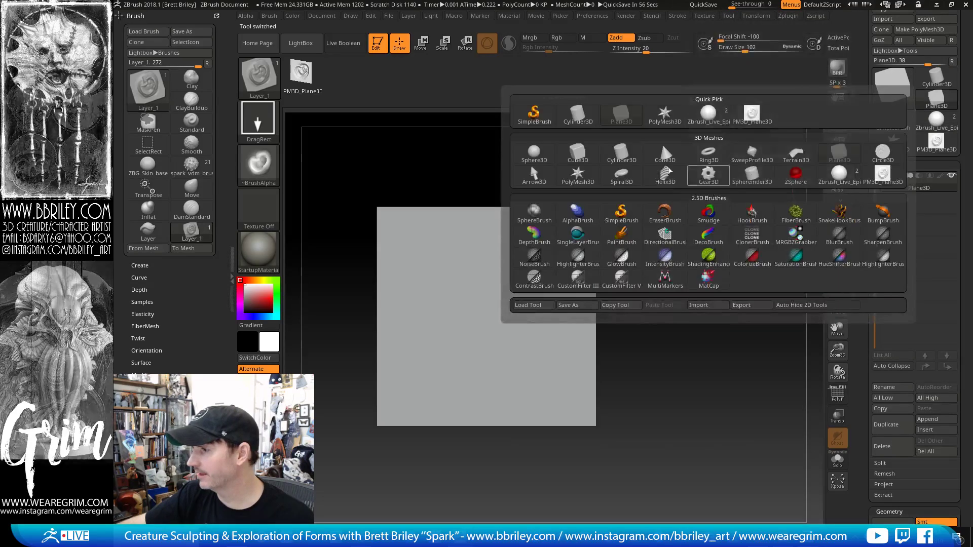
left_click(538, 154)
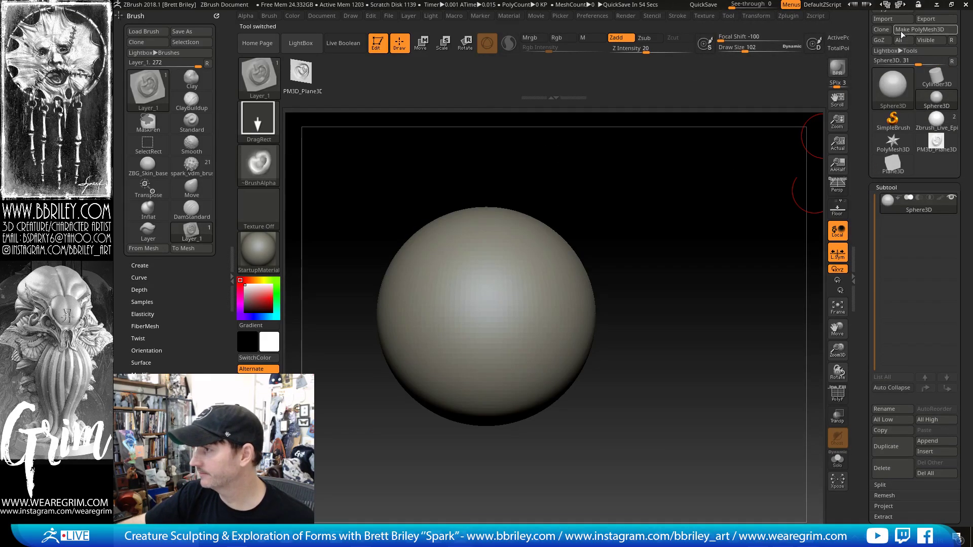
left_click(901, 31)
key("ctrl")
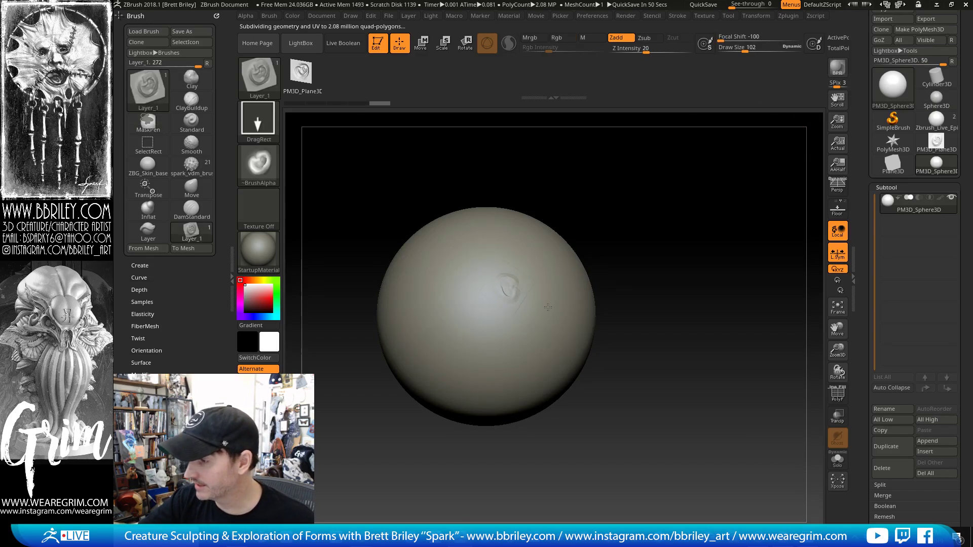
- Try stamping the VDM form onto the sphere at Z Intensity 20, and undo the stamp
left_click_drag(548, 307, 558, 311)
left_click_drag(619, 230, 640, 273)
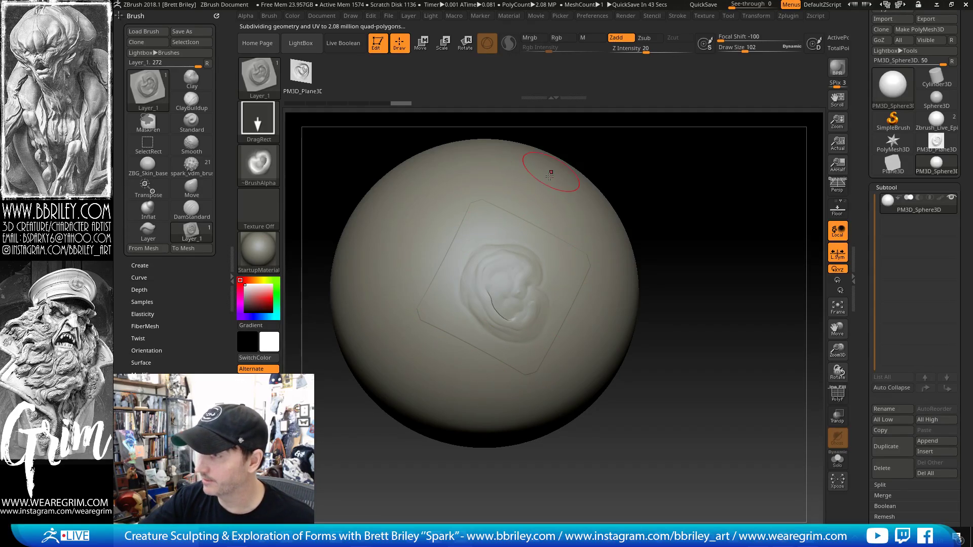
left_click_drag(550, 175, 472, 211)
key("ctrl+z")
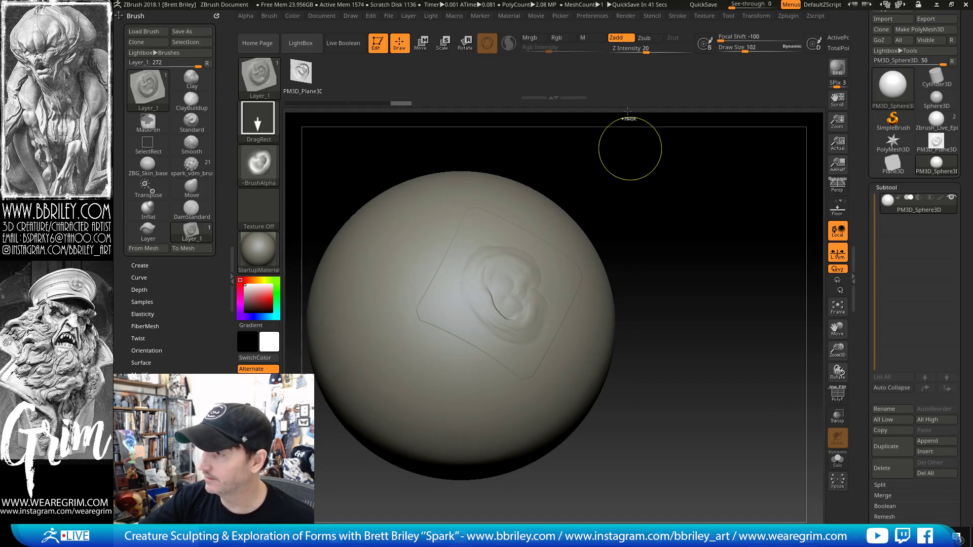
- Try the VDM stamp on the sphere at Z Intensity 100, check it from the side and undo it
left_click_drag(637, 61, 691, 60)
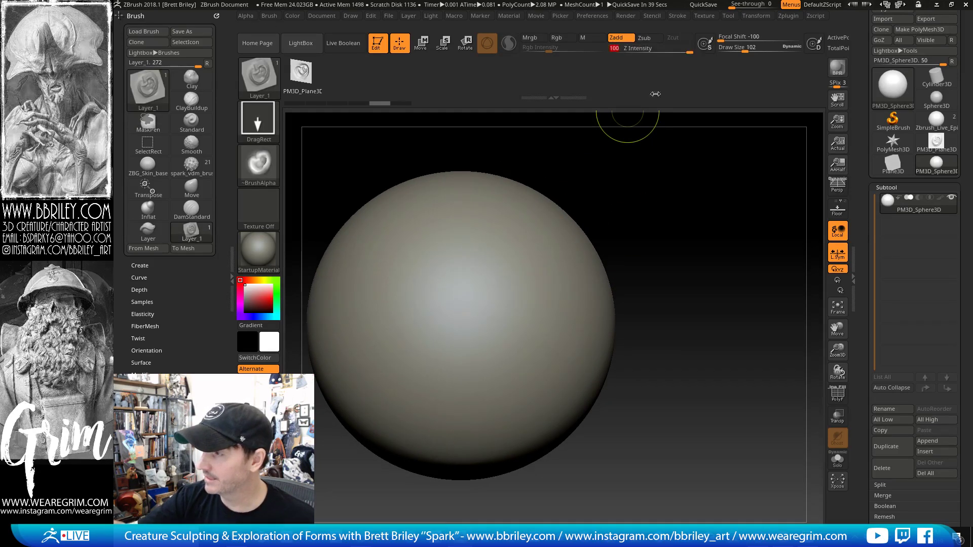
left_click_drag(506, 292, 594, 304)
left_click_drag(614, 239, 650, 208)
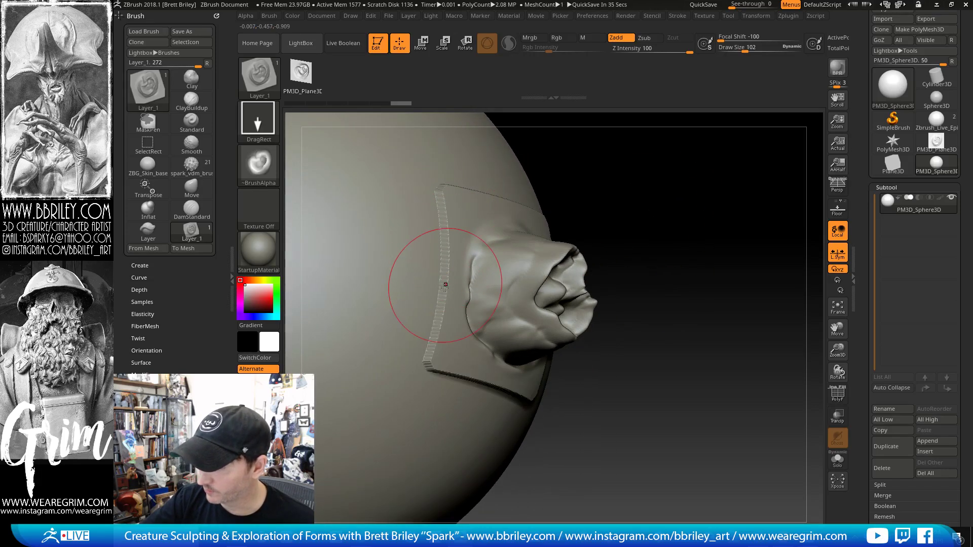
left_click_drag(608, 198, 627, 185)
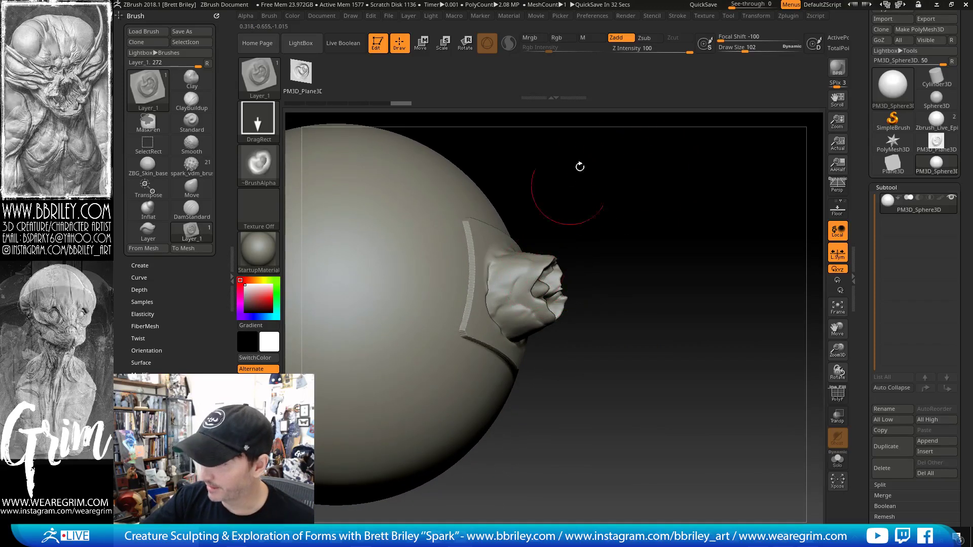
key("ctrl+z")
- Set Z Intensity to 46, stamp the VDM form onto the sphere and inspect it from several angles
left_click_drag(680, 52, 664, 55)
left_click_drag(473, 293, 542, 332)
left_click_drag(668, 253, 641, 242)
left_click_drag(781, 159, 449, 317)
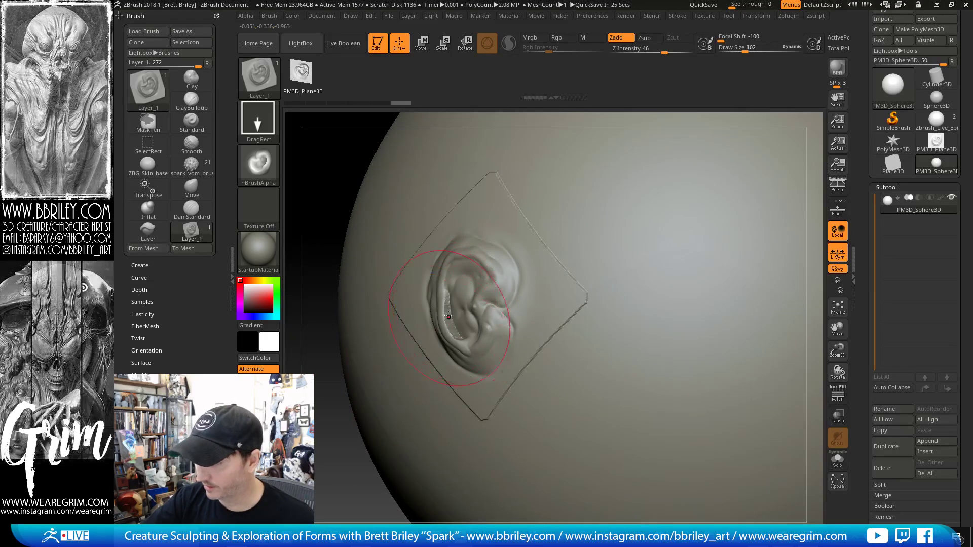
left_click_drag(348, 432, 471, 363)
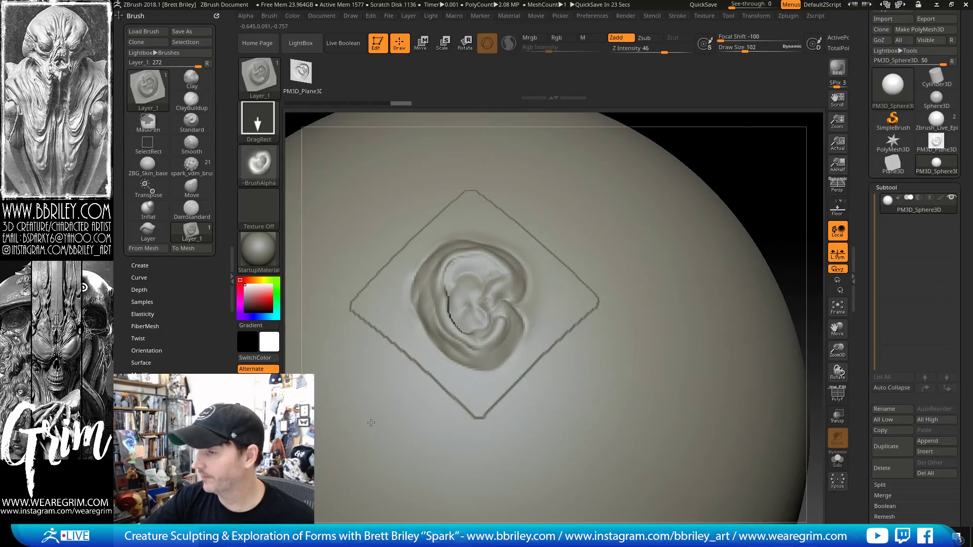
left_click_drag(767, 178, 806, 169, "alt")
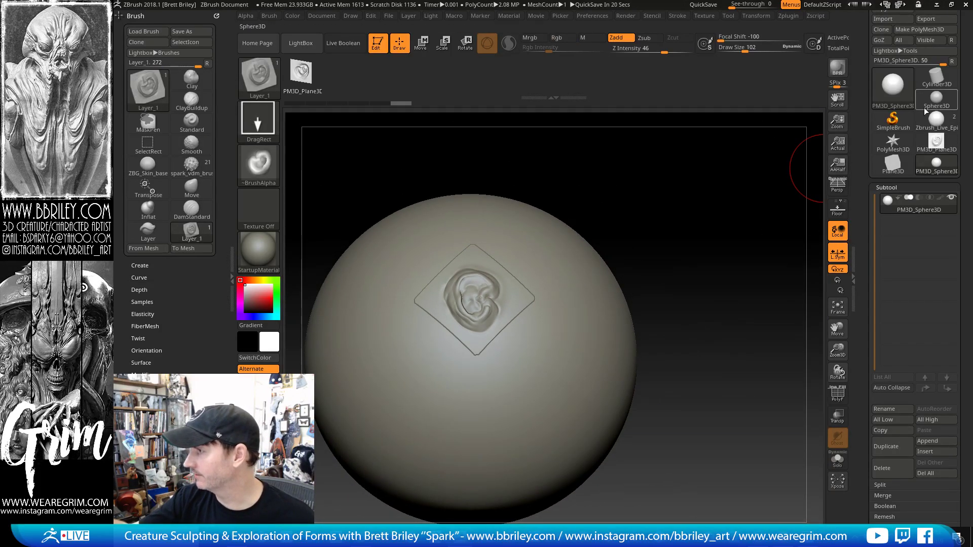
- Switch to a fresh Plane3D and display its polygon wireframe
left_click(921, 141)
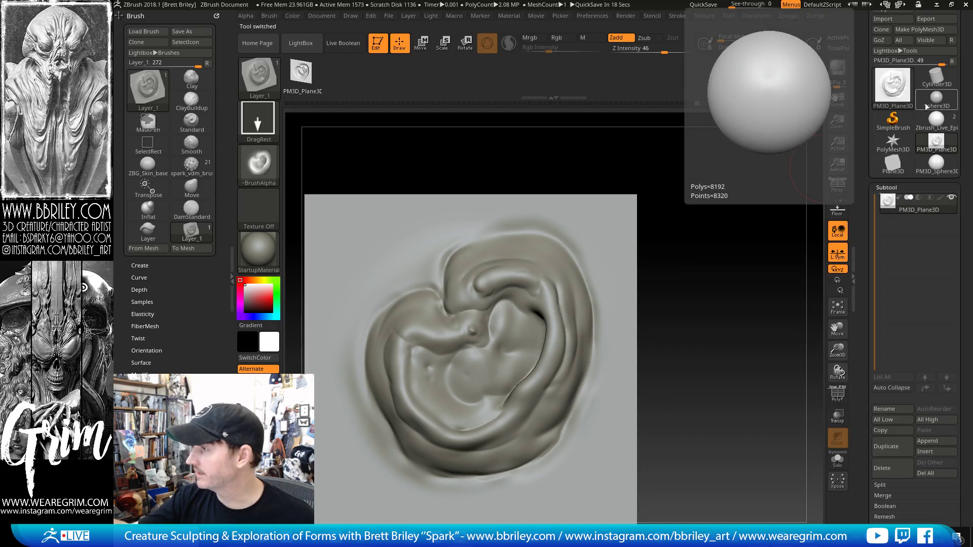
left_click(930, 101)
left_click(930, 103)
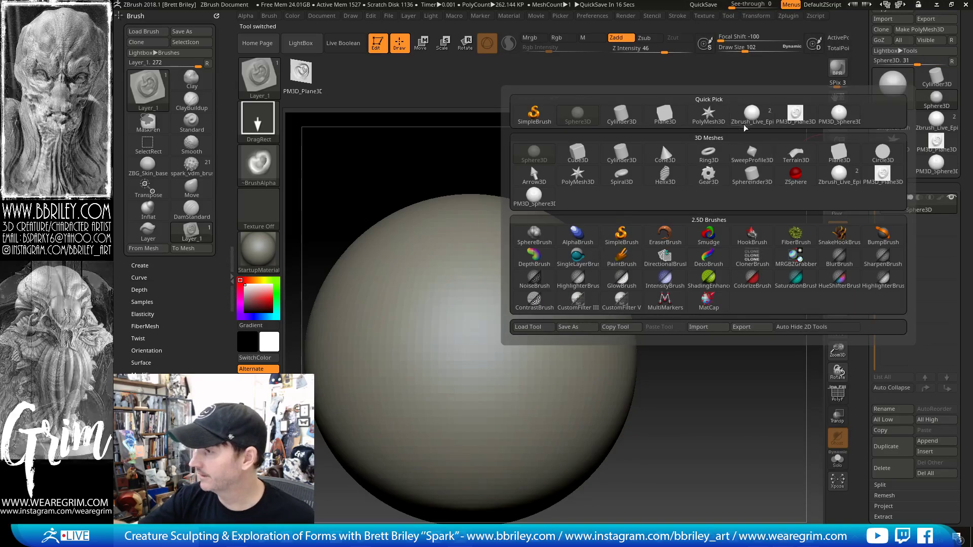
left_click(949, 104)
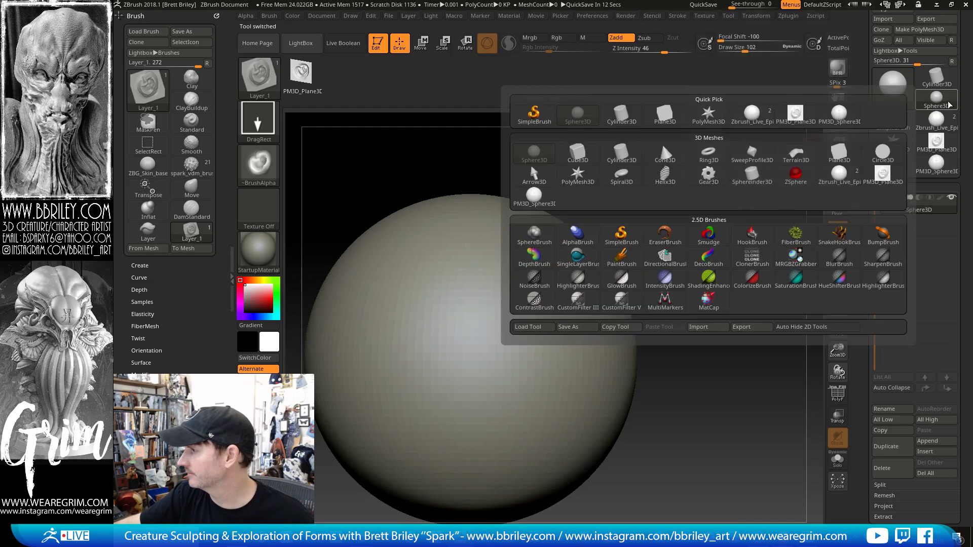
left_click(664, 120)
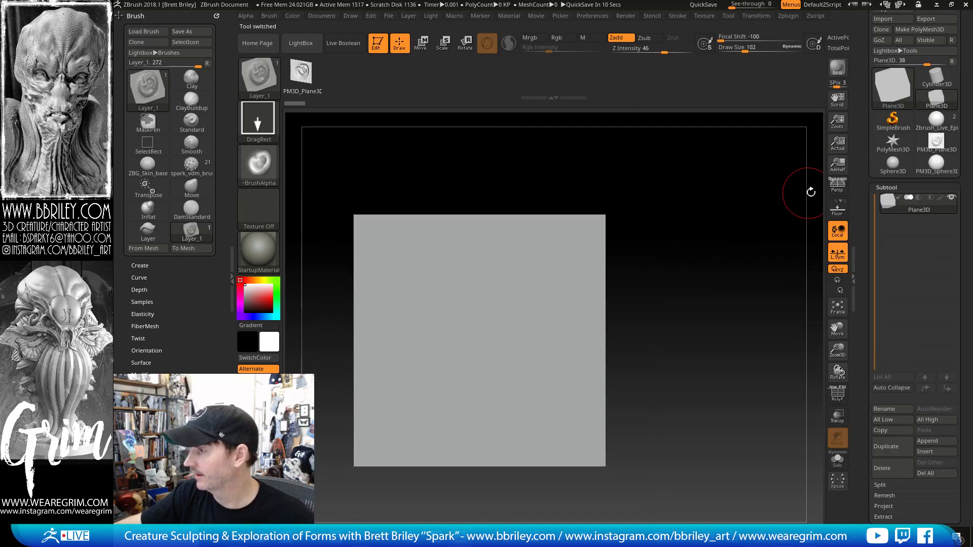
left_click(837, 189)
key("p")
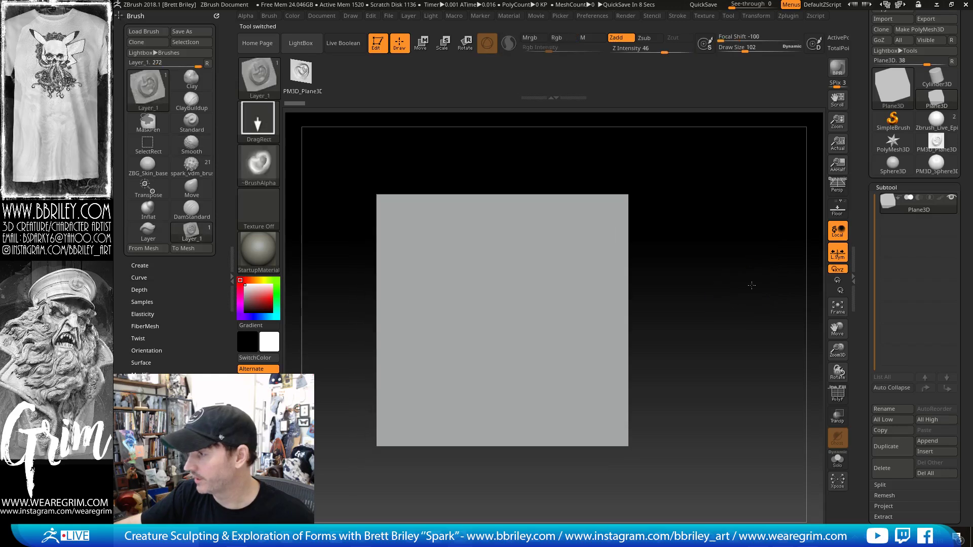
left_click(837, 395)
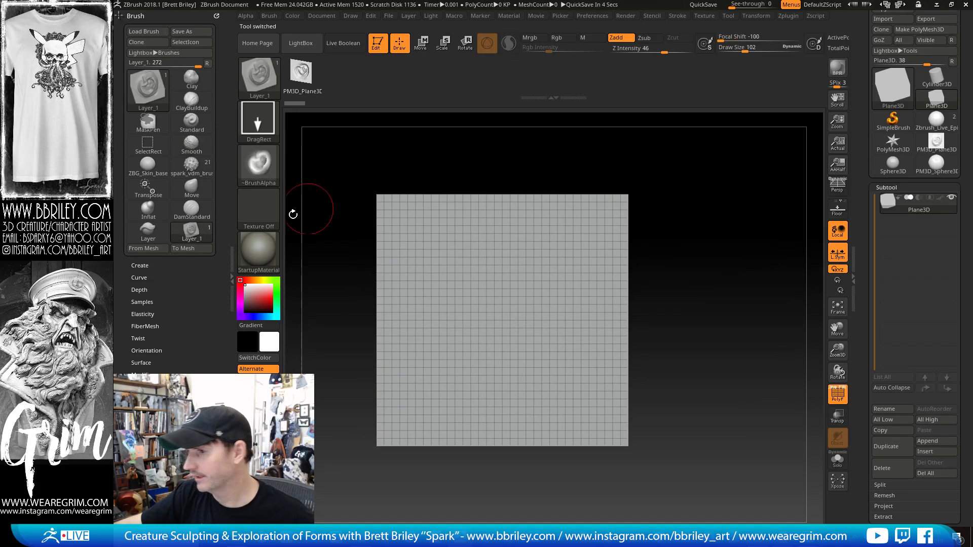
- Hide the docked brush settings and switch to the Standard brush
left_click(231, 269)
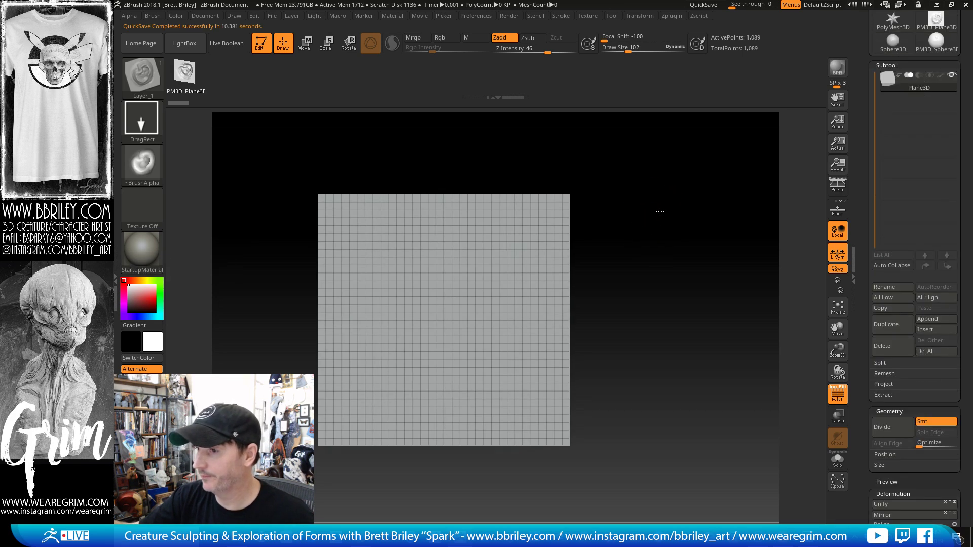
key("b")
key("s")
key("t")
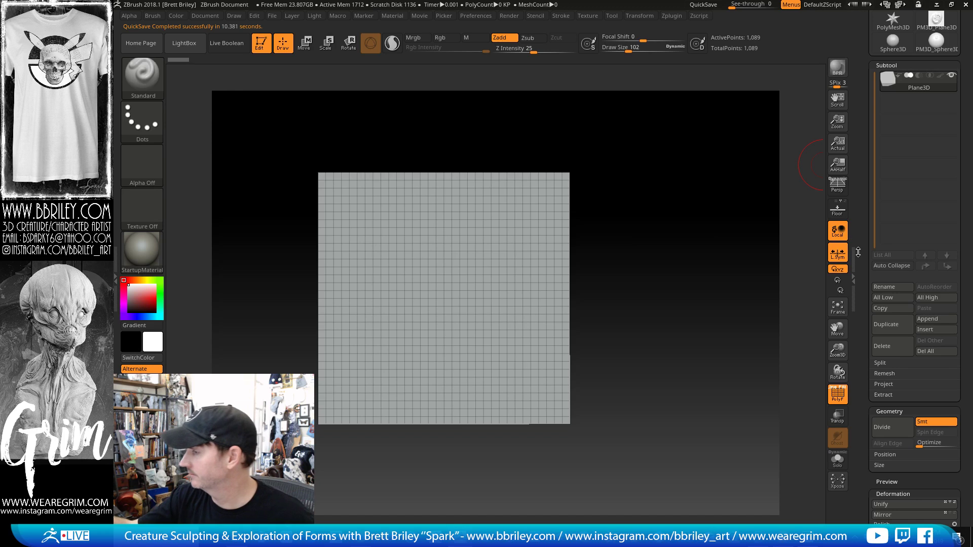
key("t")
key("ctrl+f")
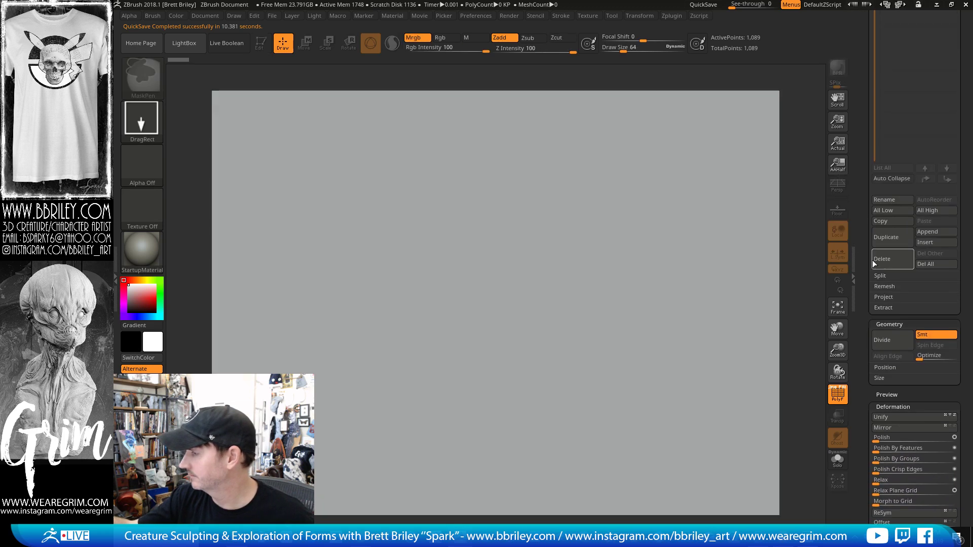
left_click(837, 308)
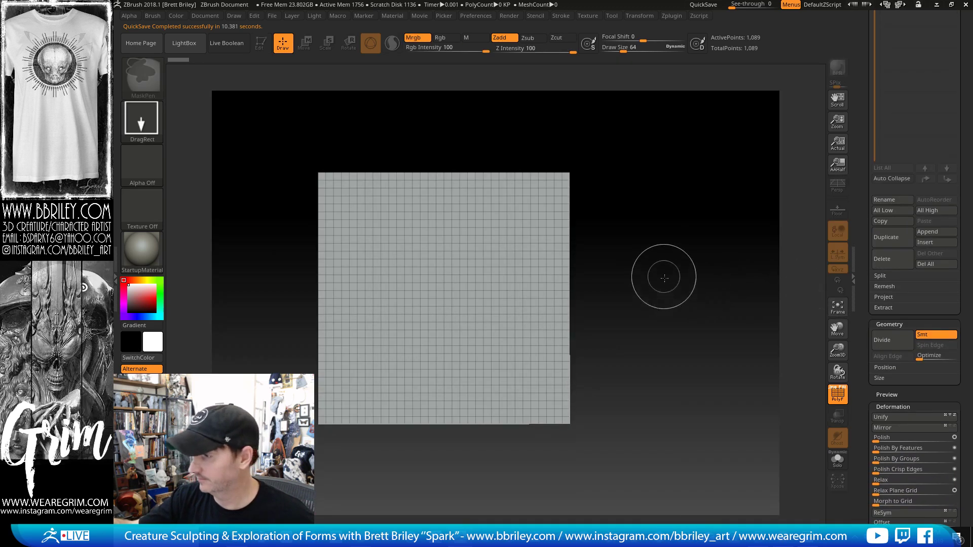
key("t")
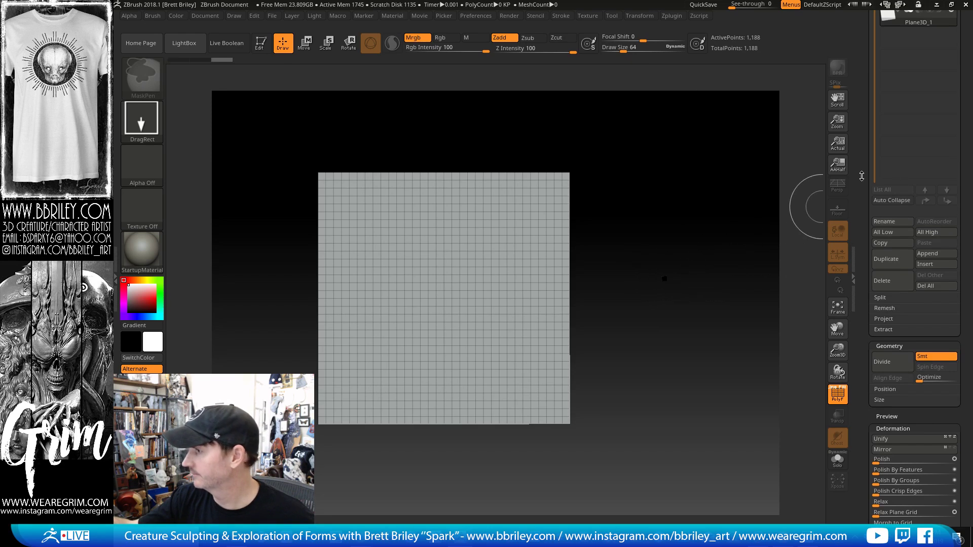
scroll(862, 267, "up", 5)
scroll(862, 263, "down", 1)
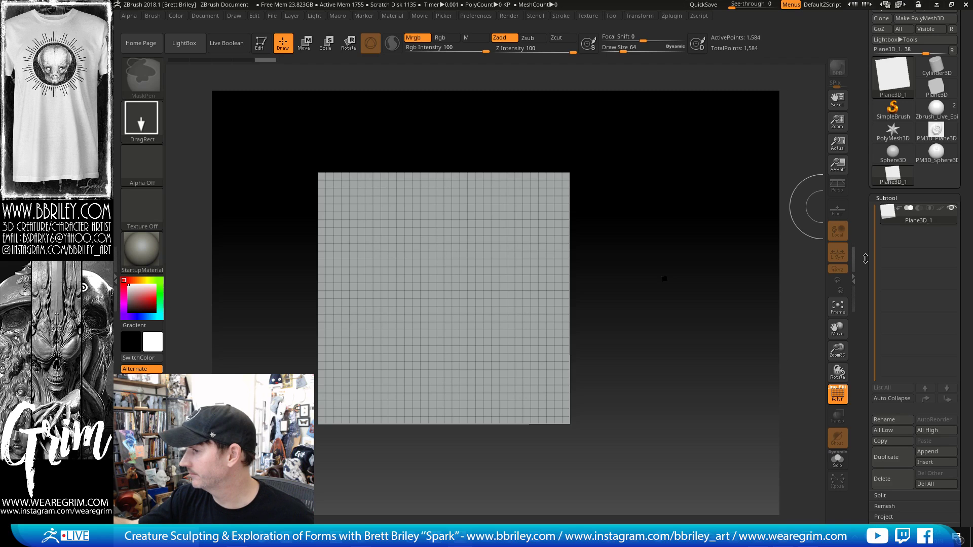
scroll(865, 258, "down", 1)
- Clear the canvas, then place a new Plane3D in Edit mode and align it squarely to the front
key("ctrl+n")
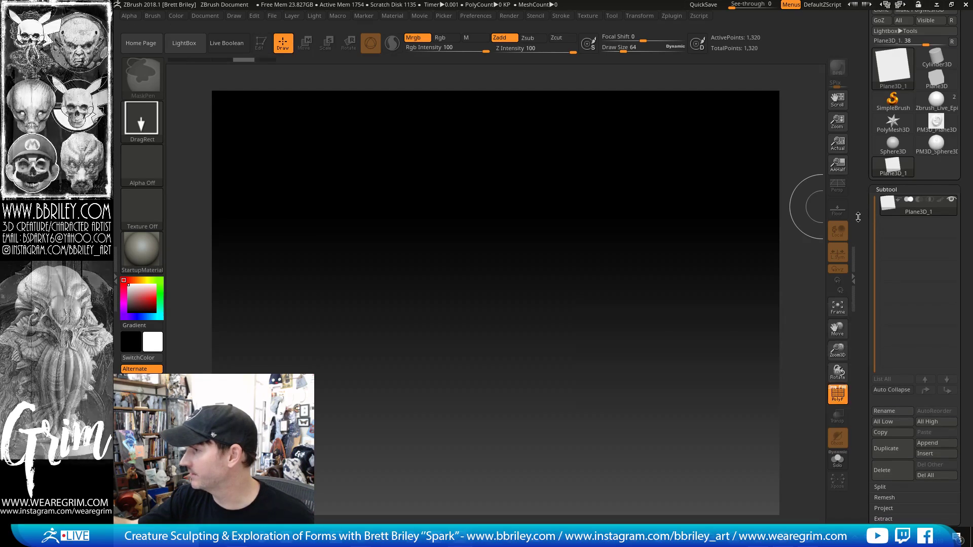
left_click(937, 77)
left_click_drag(507, 298, 540, 411)
key("t")
left_click_drag(659, 286, 669, 281, "shift")
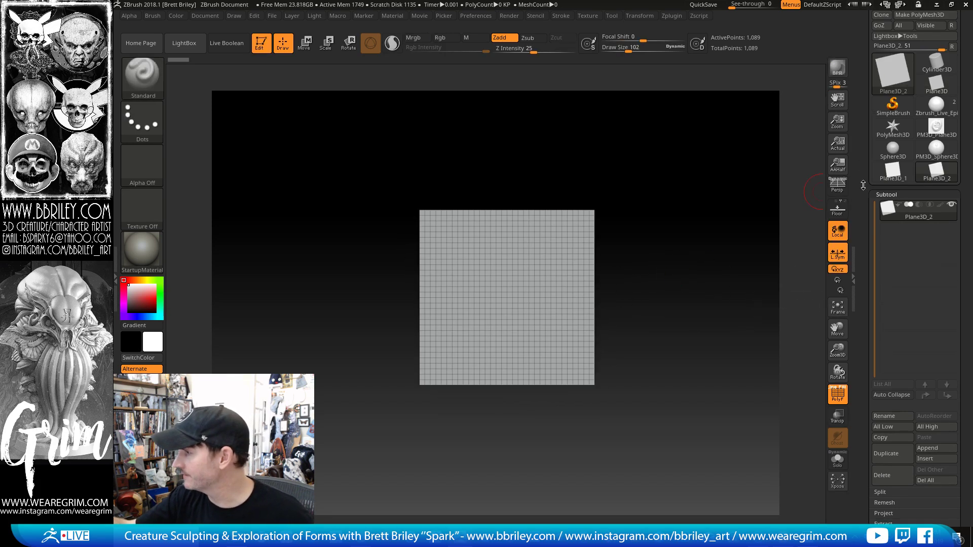
- Convert the plane to a PolyMesh3D, turn off Smt for its subdivision and undo the accidental layer fill
left_click(895, 65)
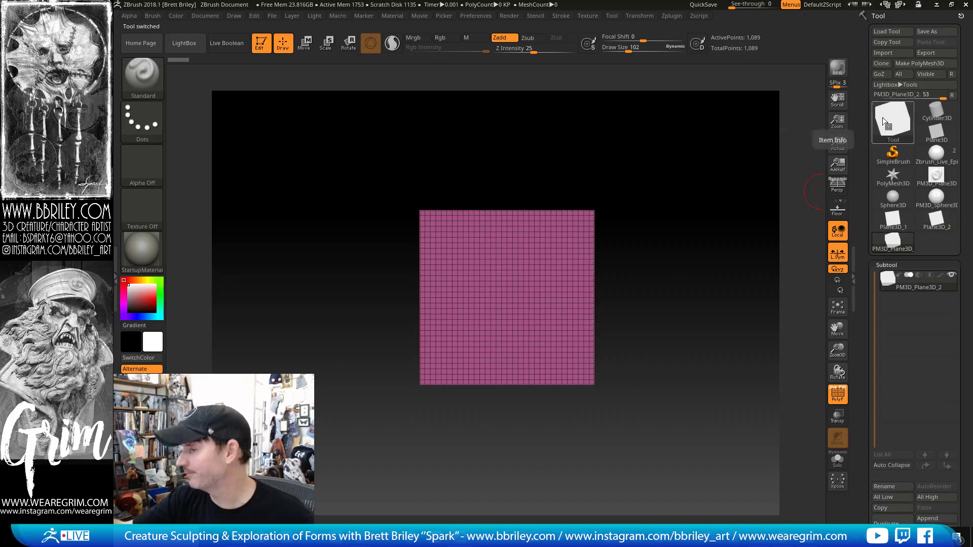
scroll(864, 213, "down", 8)
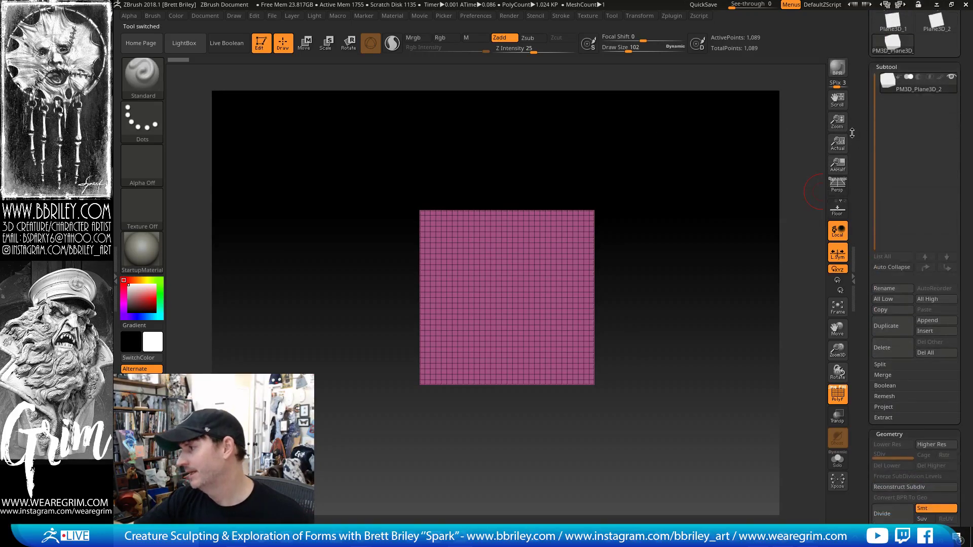
left_click(919, 386)
key("ctrl+f")
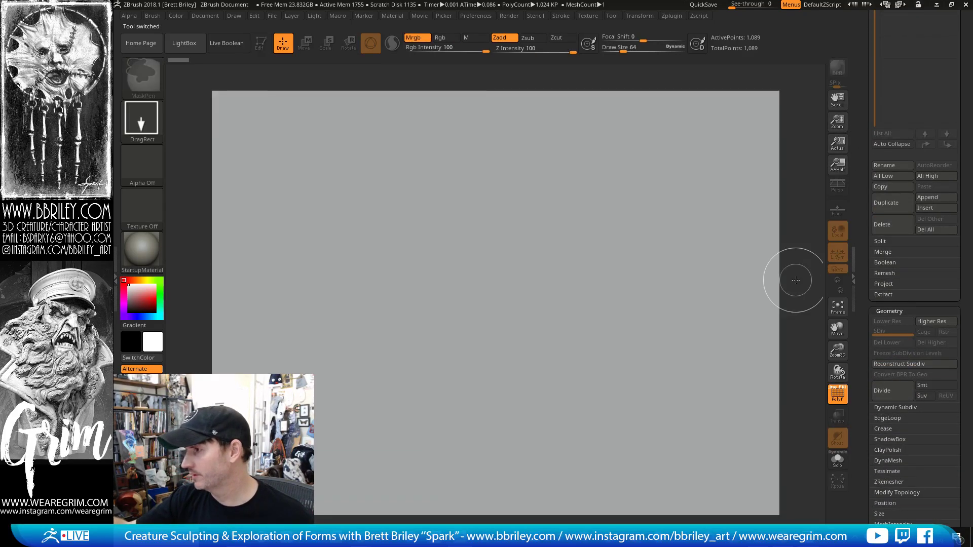
key("ctrl+z")
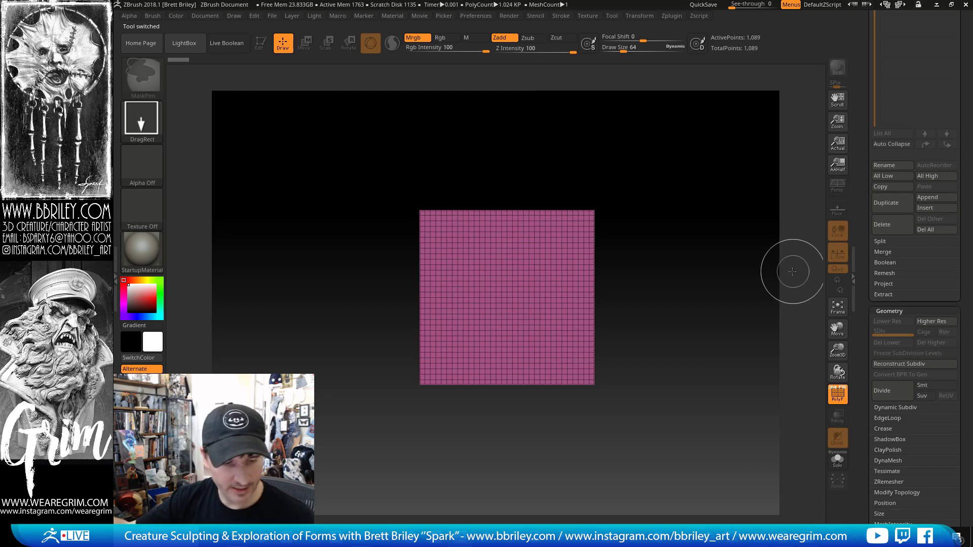
- Subdivide the plane four times to SDiv 5 and hide its polygon wireframe
key("ctrl+d")
key("ctrl+d")
key("ctrl+d")
key("ctrl+d")
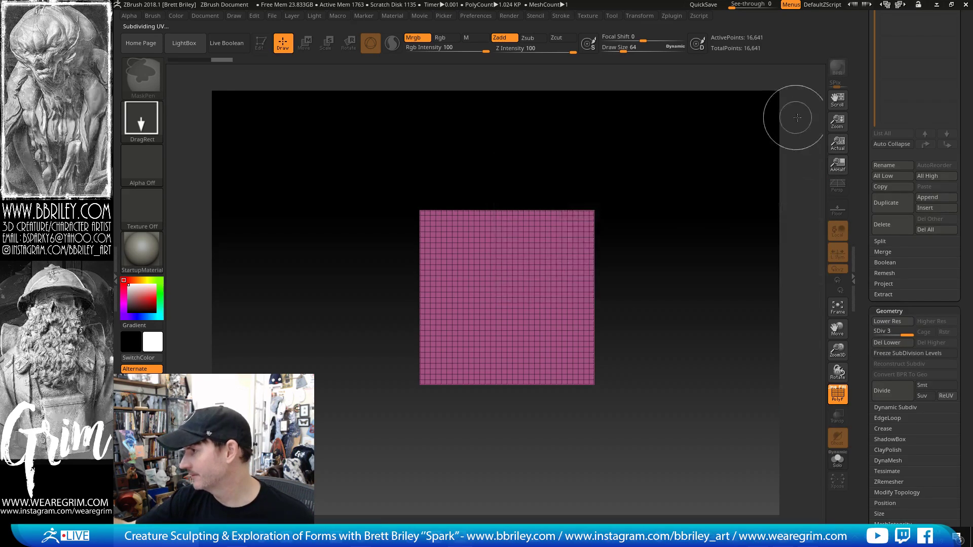
key("shift+f")
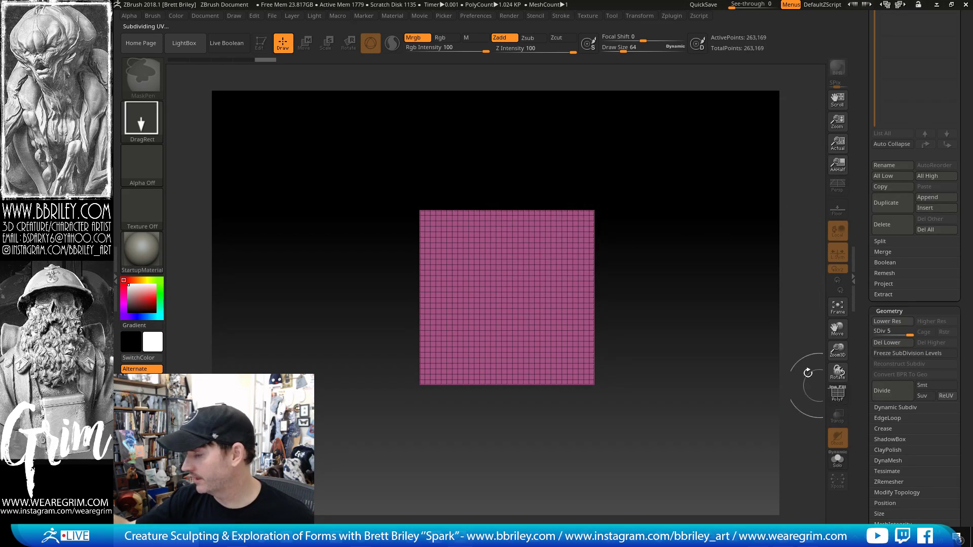
- Redraw the subdivided plane in Edit mode and clear the leftover copies from the canvas
mouse_move(633, 247)
left_mouse_down()
mouse_move(684, 278)
mouse_move(705, 269)
left_mouse_up()
key("t")
key("ctrl+n")
left_click_drag(729, 229, 704, 393, "alt")
left_click_drag(680, 289, 611, 350, "alt")
- Raise a curled organic form in the middle of the plane with the Inflat brush
key("b")
key("i")
key("n")
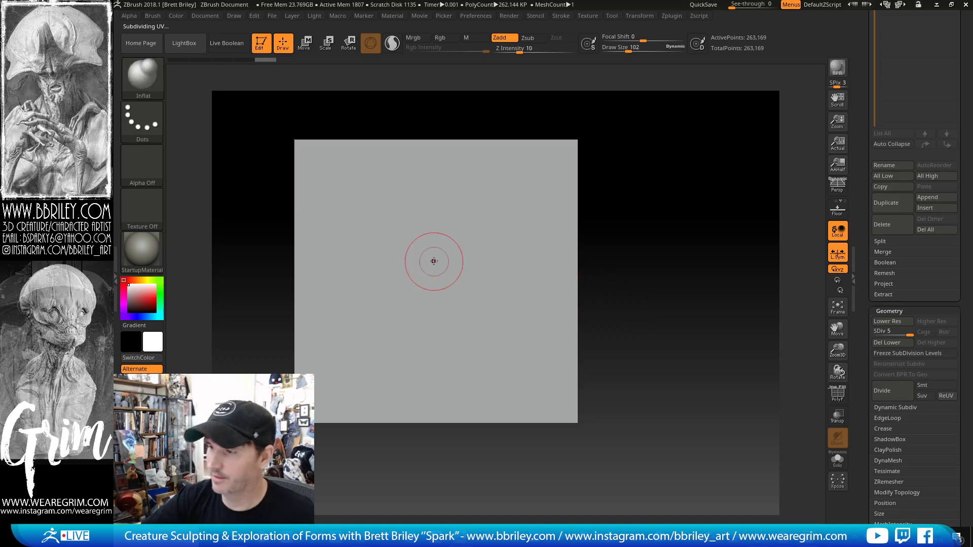
key("s")
mouse_move(440, 263)
left_mouse_down()
mouse_move(449, 264)
mouse_move(405, 311)
mouse_move(464, 311)
mouse_move(441, 270)
mouse_move(413, 269)
mouse_move(494, 231)
mouse_move(383, 334)
mouse_move(398, 243)
mouse_move(400, 297)
mouse_move(472, 241)
mouse_move(440, 238)
mouse_move(447, 242)
left_mouse_up()
- Shape the curled form with TrimDynamic, DamStandard and Standard, adding a round knob and small bumps inside the curl
key("b")
key("t")
key("d")
key("b")
key("d")
key("s")
key("b")
key("s")
key("t")
key("s")
left_click(436, 250)
- Carve creases along the form's lower rim with DamStandard and build up its outer folds with the Standard brush
key("b")
key("d")
key("s")
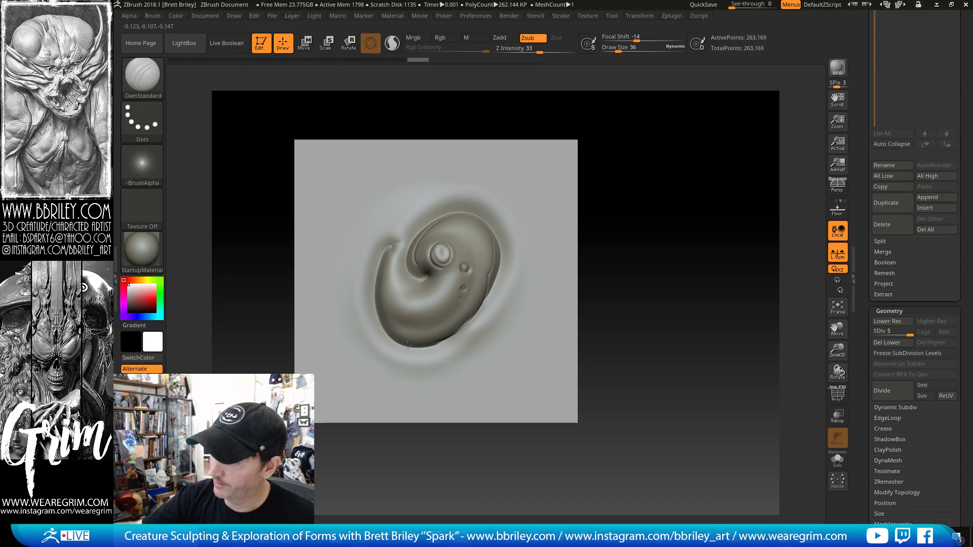
mouse_move(408, 345)
left_mouse_down()
mouse_move(425, 217)
mouse_move(463, 220)
mouse_move(467, 305)
left_mouse_up()
key("b")
key("s")
key("t")
left_click_drag(380, 299, 469, 306)
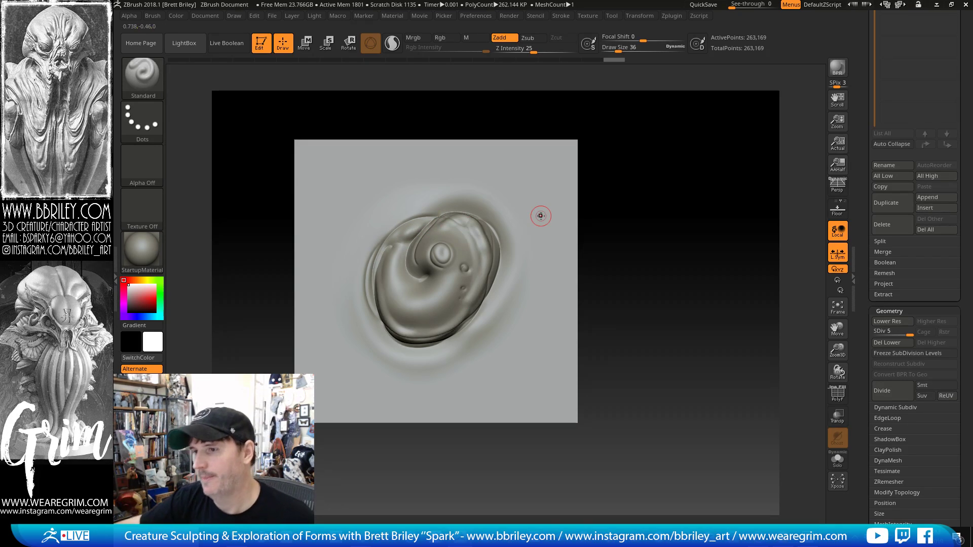
- Bring back the docked brush settings and clone the Layer brush
left_click(118, 277)
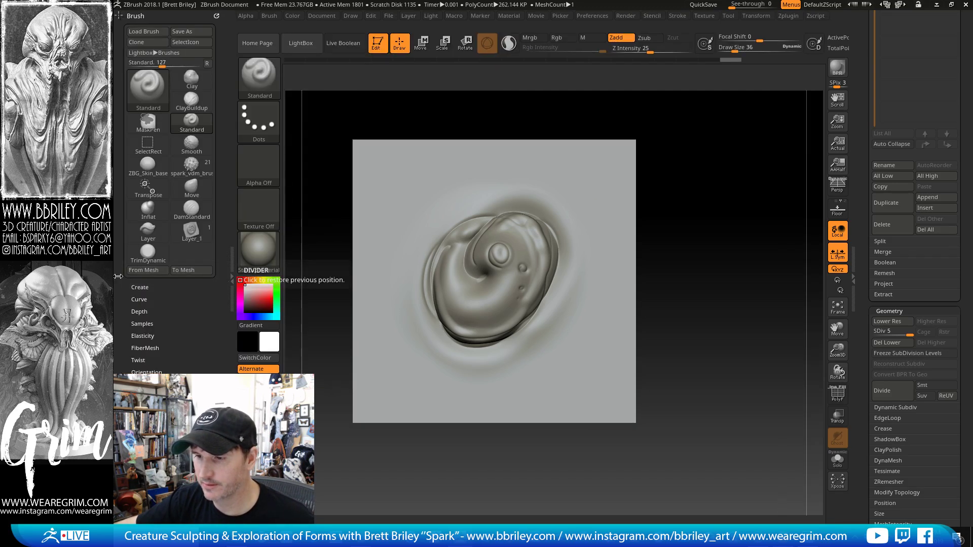
left_click(147, 231)
left_click(139, 43)
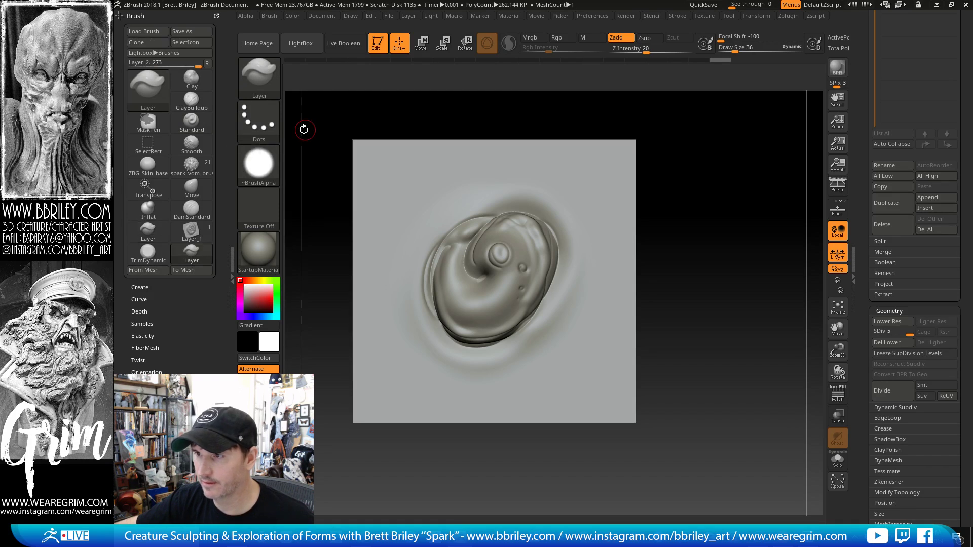
- Set the cloned Layer brush to the DragRect stroke and Z Intensity 100, and create its VDM from the sculpted plane mesh
left_click(269, 131)
left_click(359, 133)
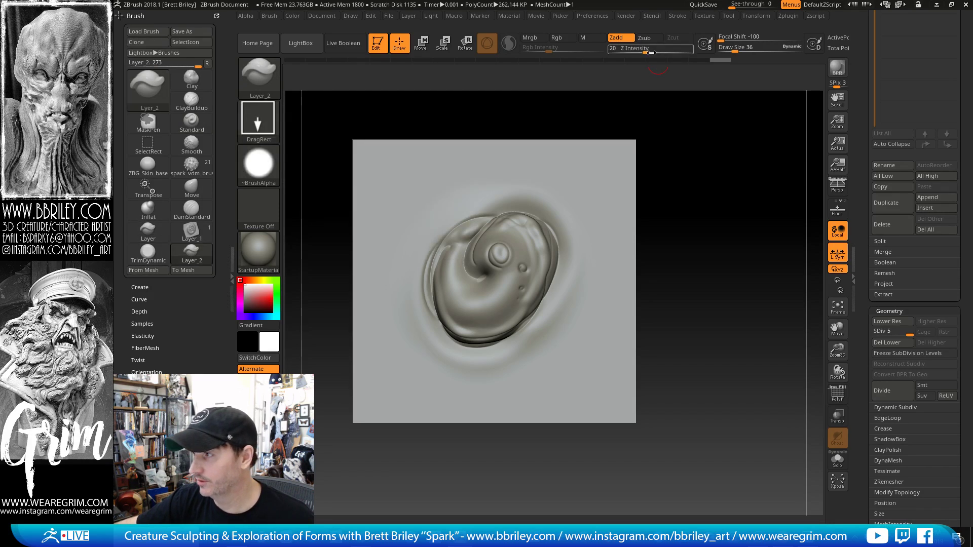
left_click_drag(651, 53, 692, 52)
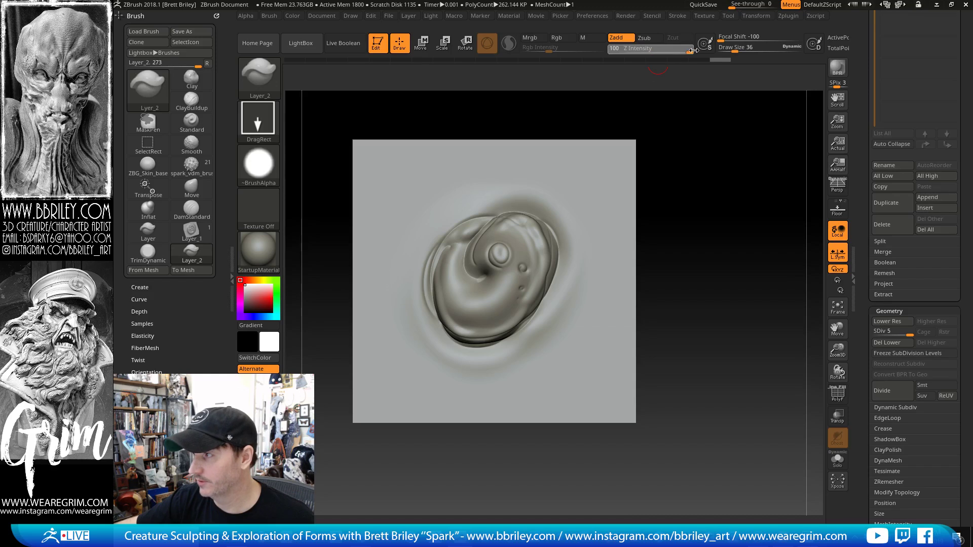
left_click(148, 271)
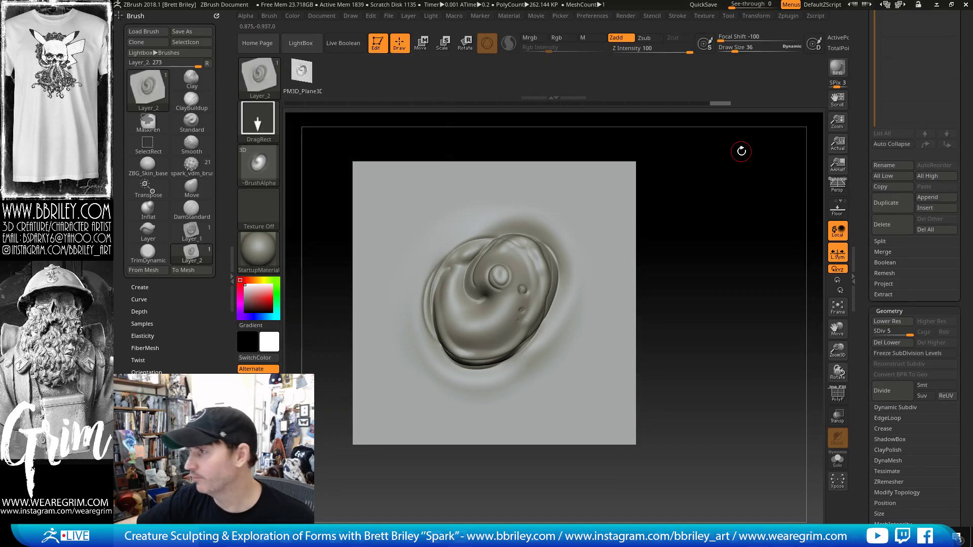
- Switch to the PM3D_Sphere3D tool, stamp the new VDM form below the existing diamond-framed stamp and inspect it
left_click_drag(862, 127, 859, 227)
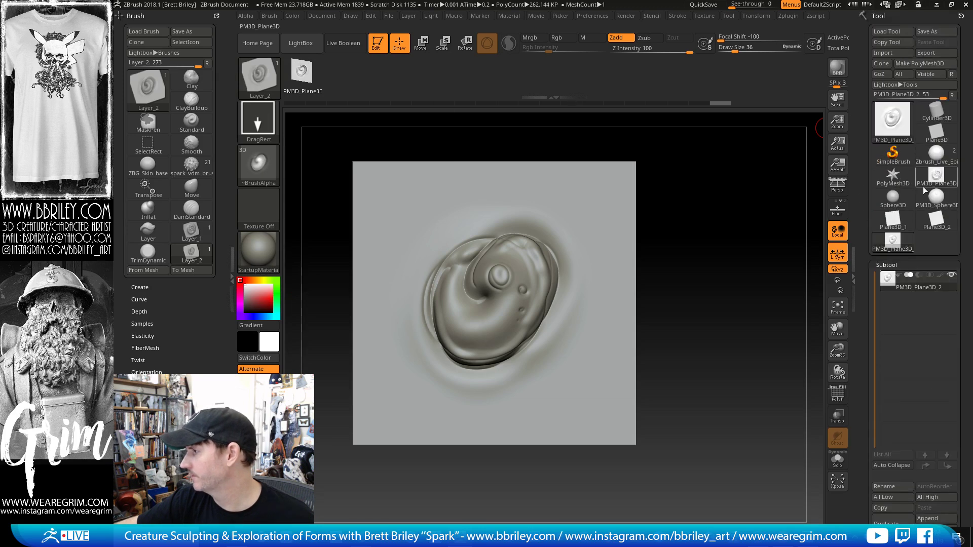
left_click(907, 199)
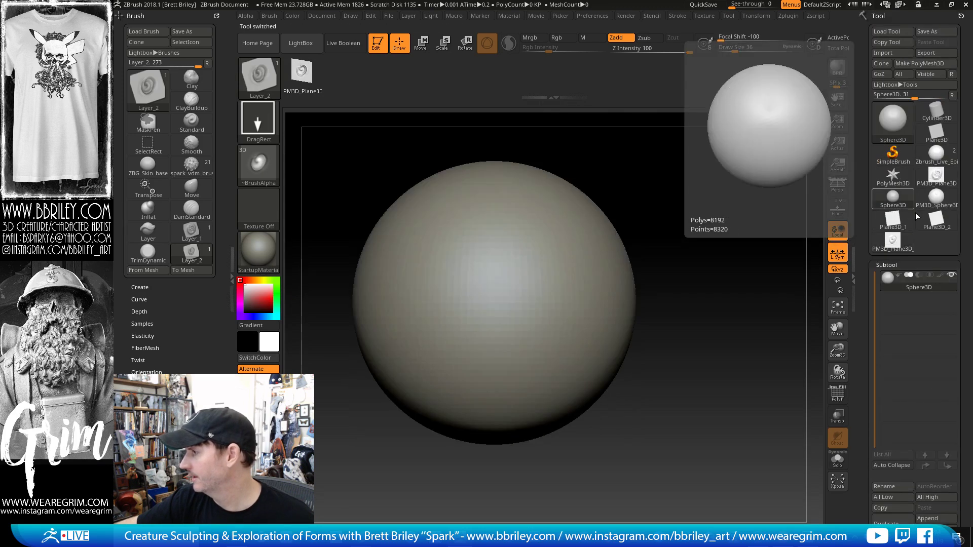
left_click(937, 197)
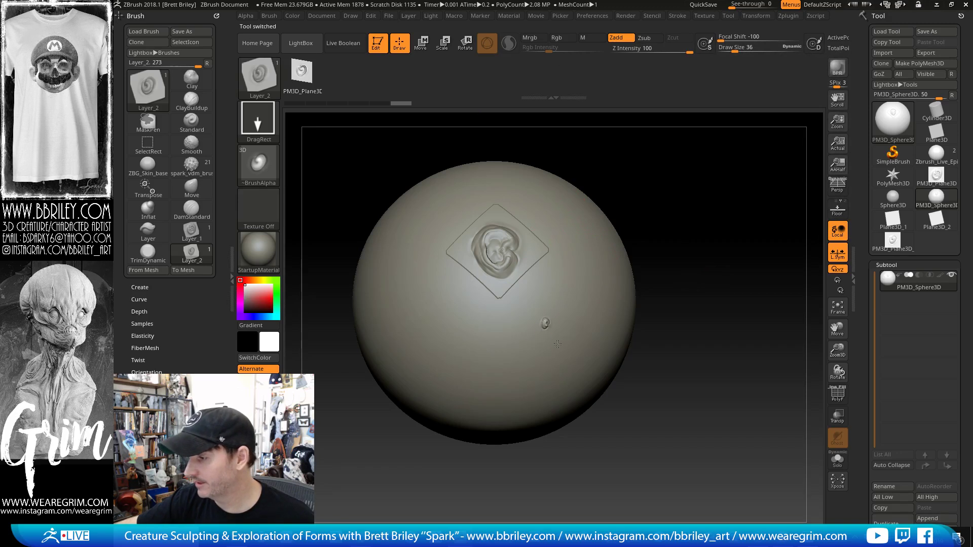
left_click_drag(576, 371, 582, 378)
mouse_move(717, 369)
left_mouse_down()
mouse_move(805, 326)
mouse_move(700, 318)
mouse_move(723, 383)
left_mouse_up()
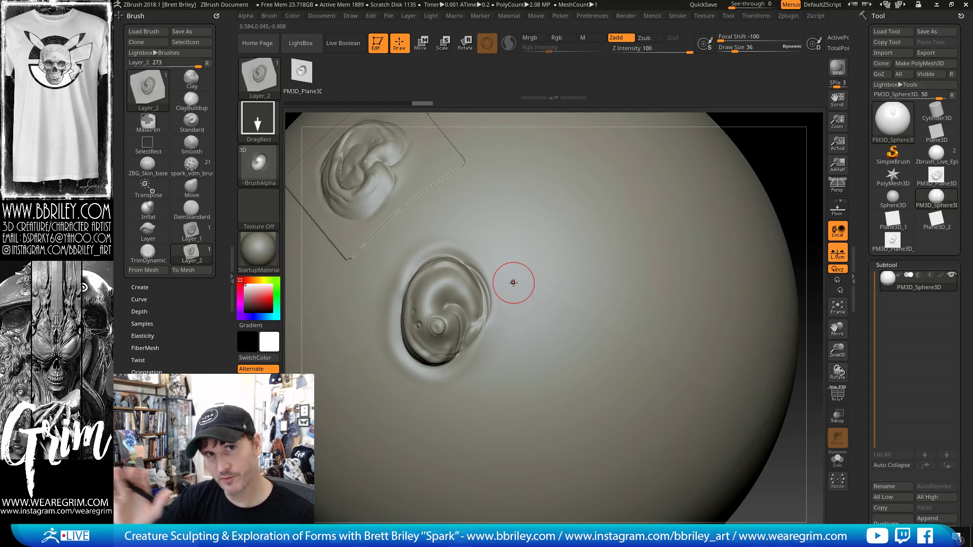
left_click_drag(766, 158, 702, 137, "alt")
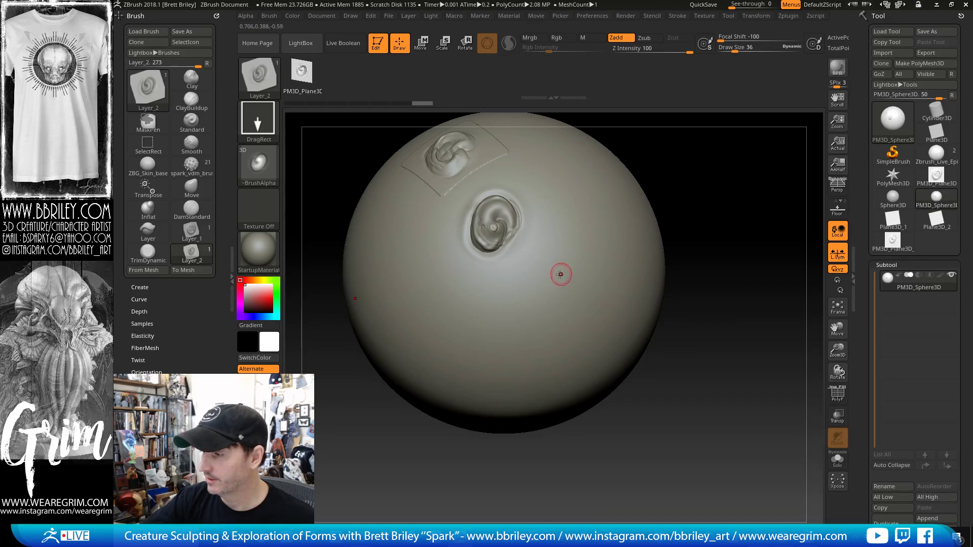
- Stamp a cluster of smaller copies of the VDM form at varied sizes beside the large one on the sphere
left_click_drag(558, 274, 558, 291)
left_click_drag(568, 214, 566, 199)
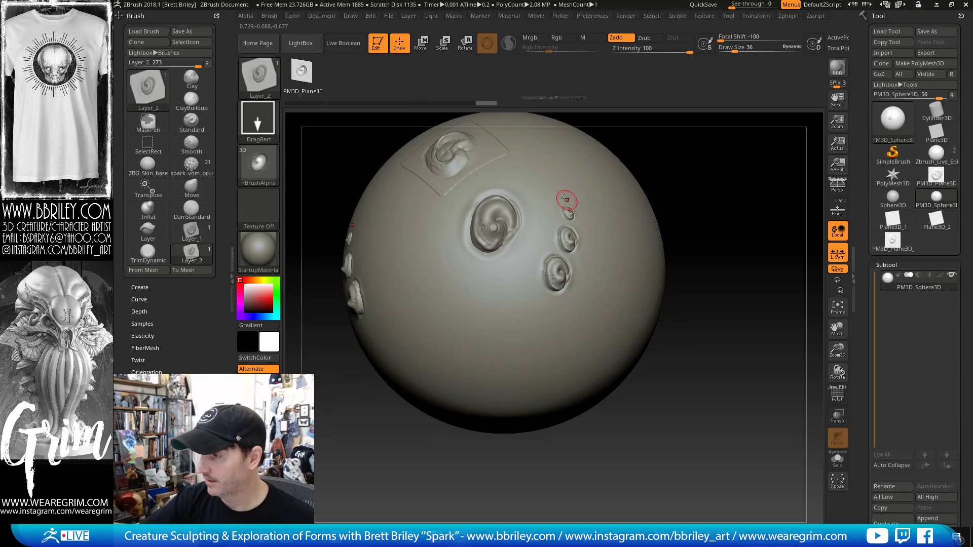
left_click_drag(596, 266, 596, 267)
left_click_drag(582, 291, 583, 326)
left_click_drag(534, 318, 536, 357)
left_click_drag(704, 198, 556, 273)
left_click_drag(455, 349, 512, 287)
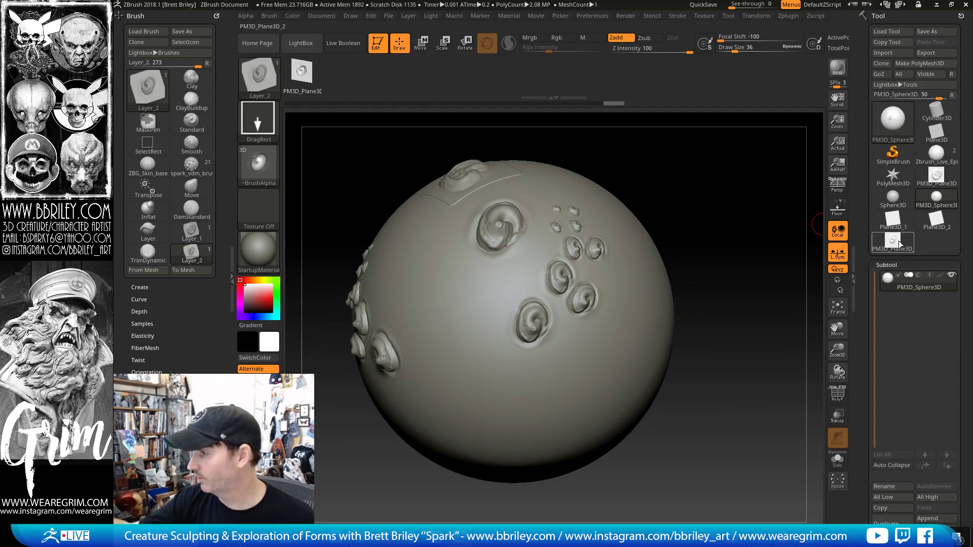
- Return to the sculpted PM3D_Plane3D_2 tool and deepen a hollow beneath the round knob with DamStandard, smoothing it
left_click(899, 244)
left_click_drag(770, 232, 648, 244)
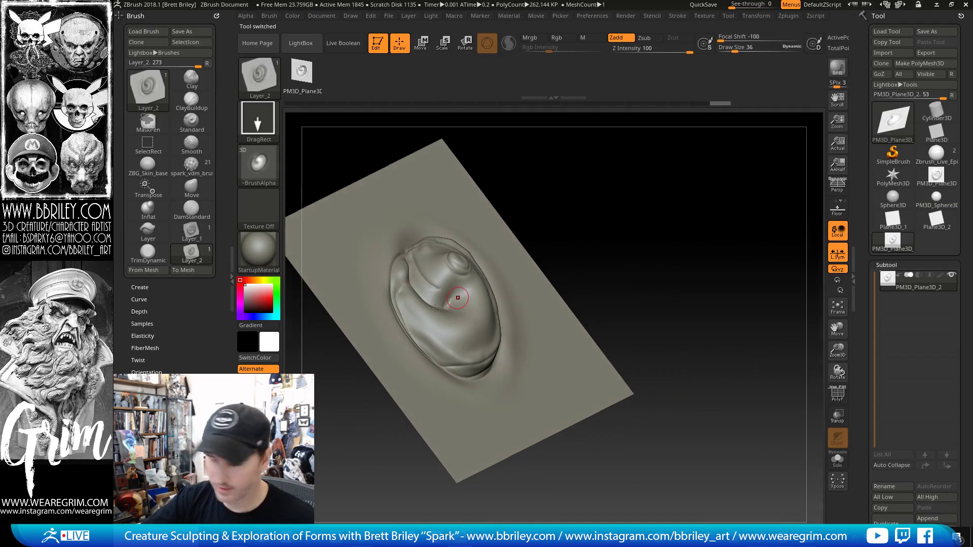
key("b")
key("d")
key("s")
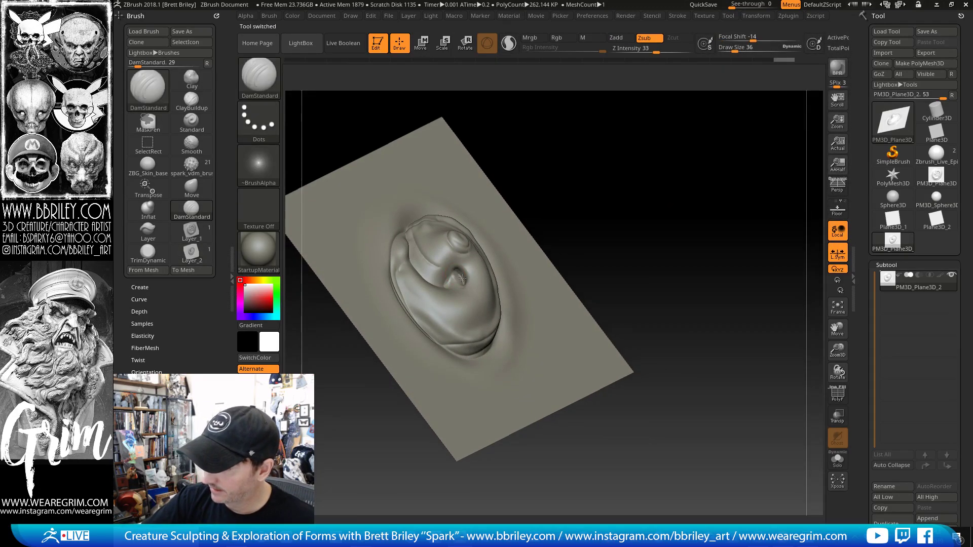
left_click_drag(462, 290, 465, 278)
left_click_drag(531, 196, 510, 214)
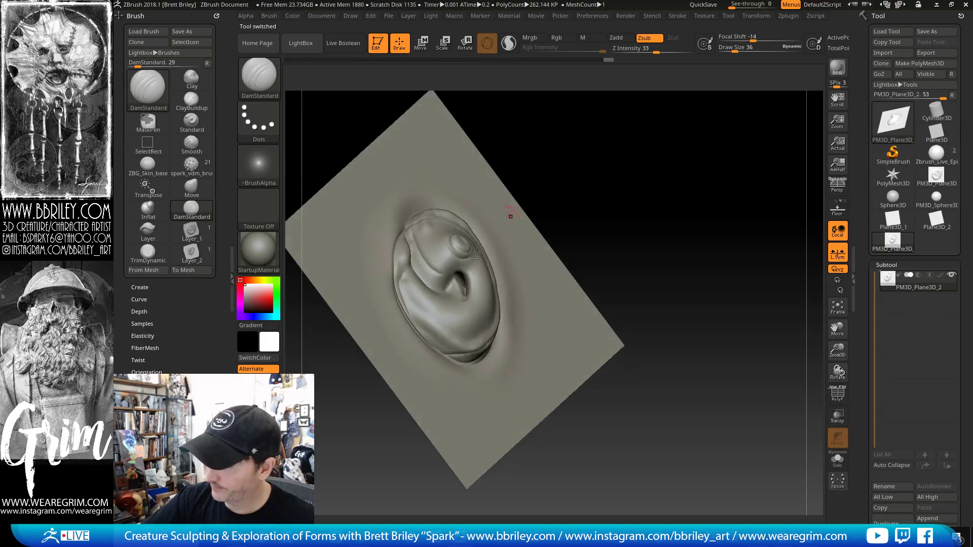
left_click_drag(468, 284, 465, 276, "shift")
- Add volume in the hollow with Inflat, smooth it and sharpen it with DamStandard
key("b")
key("i")
key("n")
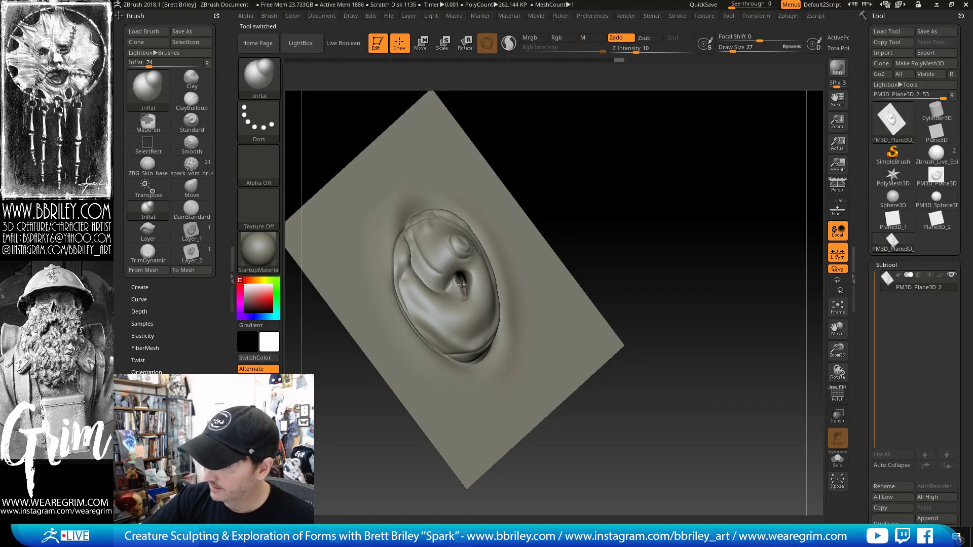
key("shift")
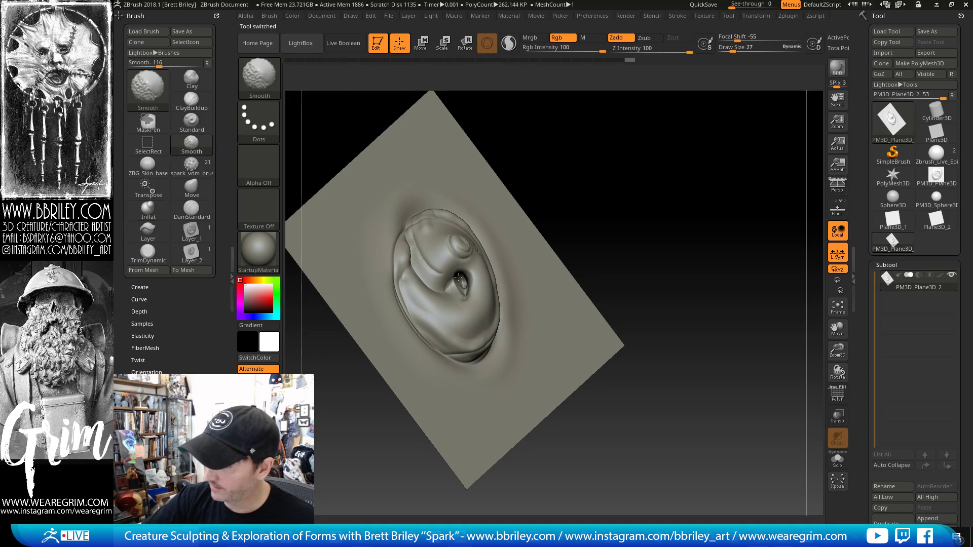
key("b")
key("d")
key("s")
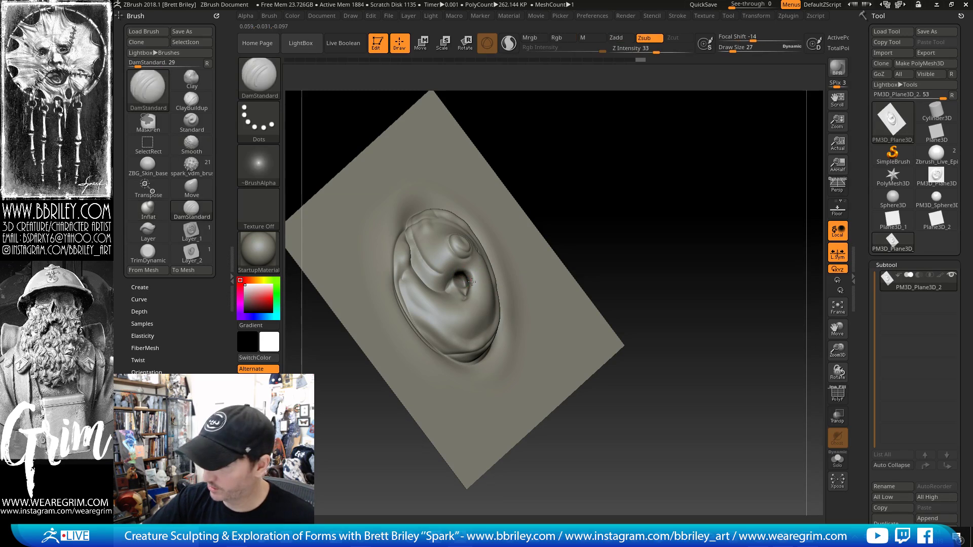
- Add the refined PM3D_Plane3D_2 sculpt as a second form in the Layer_2 VDM brush, using a straight-on view
left_click_drag(558, 204, 562, 203, "shift")
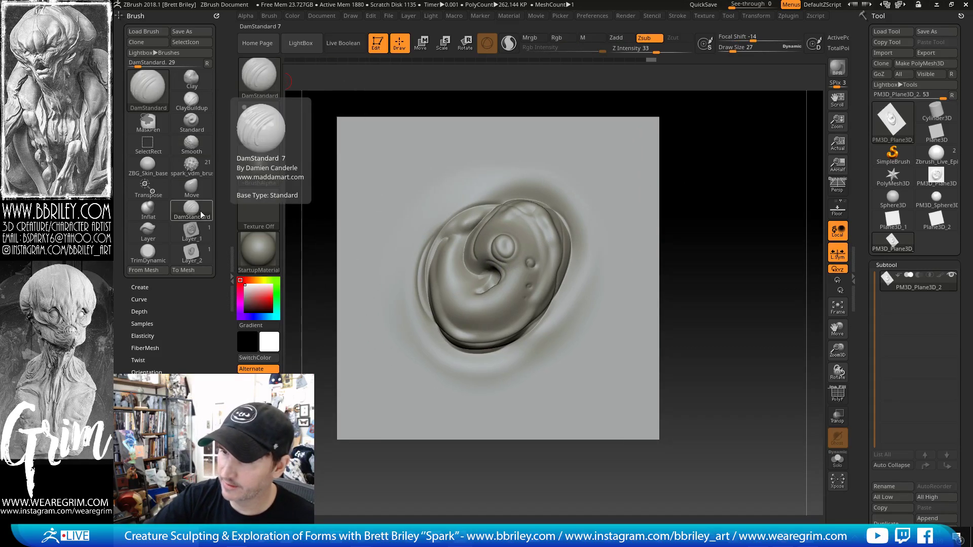
left_click(151, 230)
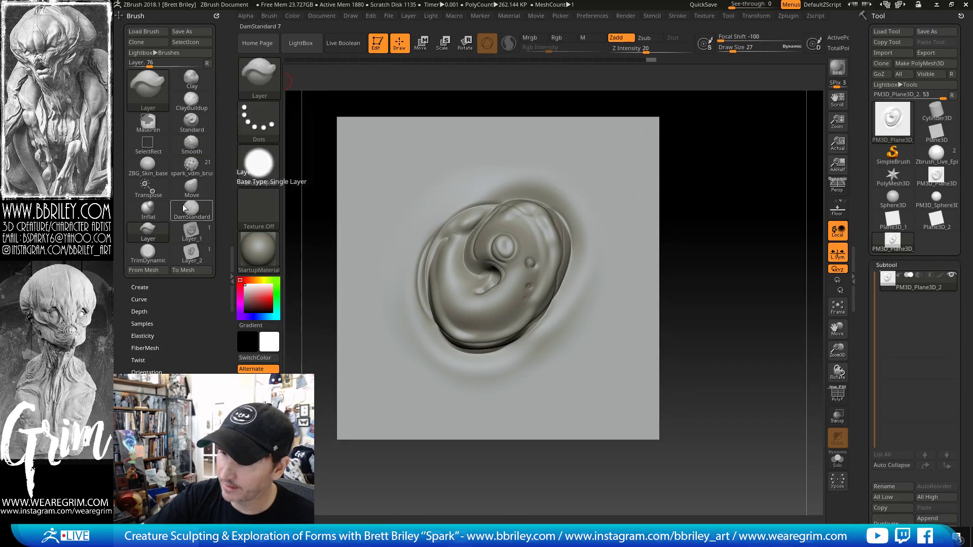
left_click(190, 252)
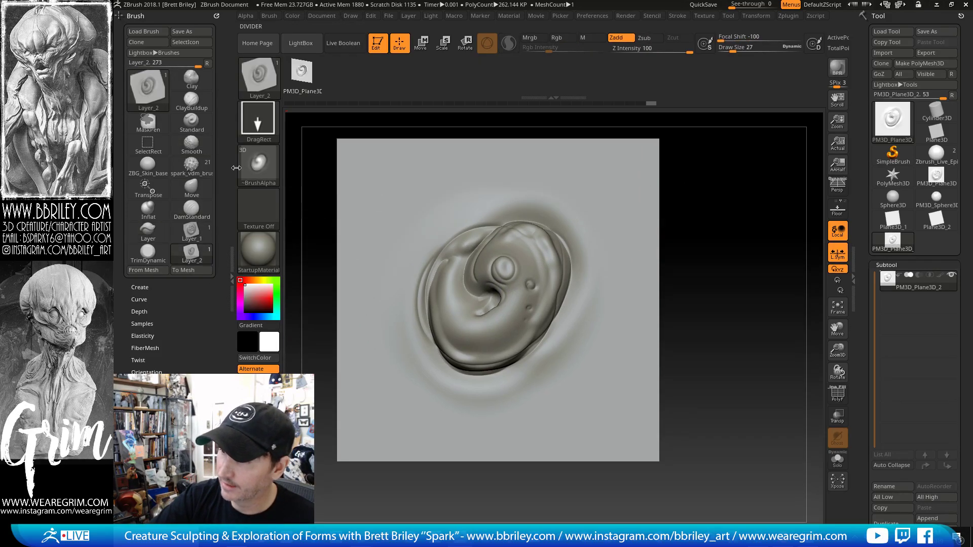
left_click(146, 272)
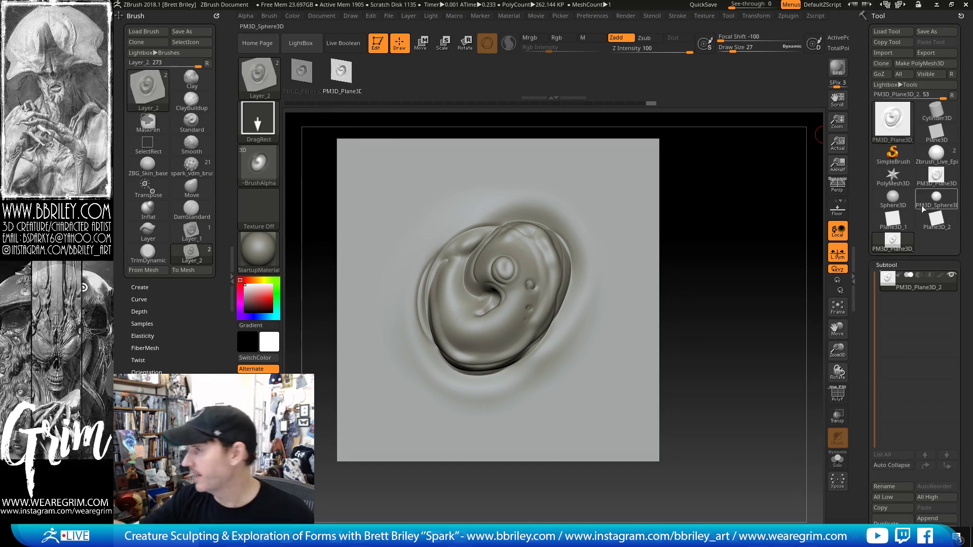
- Switch to the PM3D_Sphere3D tool, stamp the refined VDM form above the small cluster and inspect it up close
left_click(936, 155)
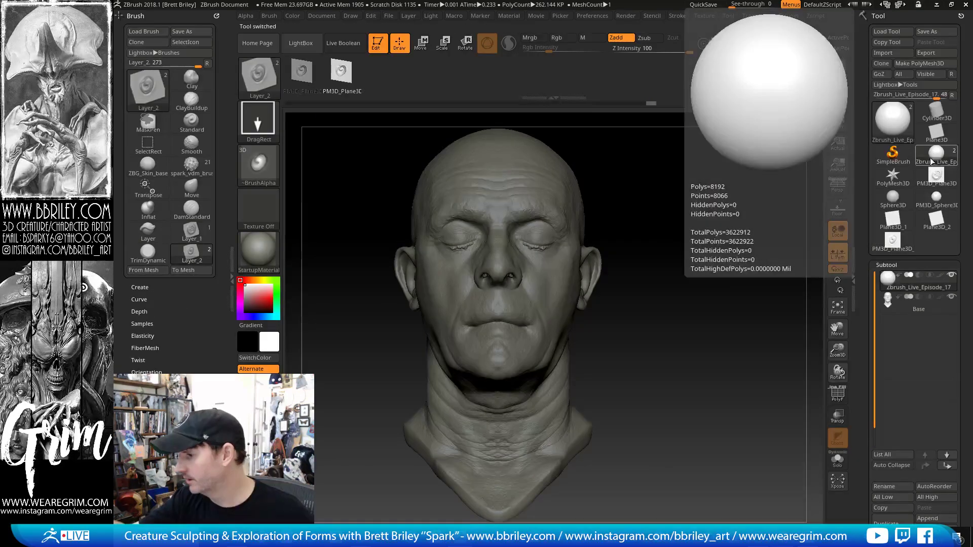
left_click(938, 203)
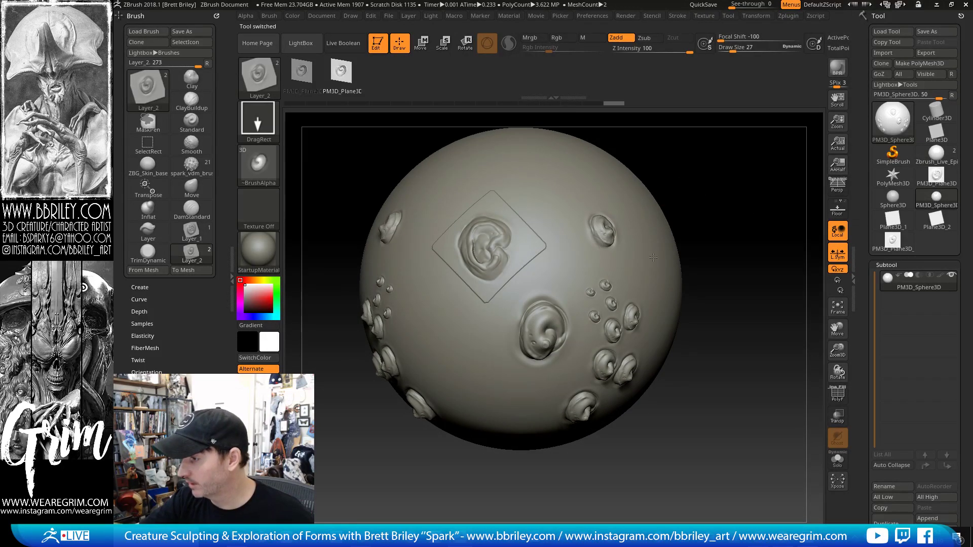
left_click_drag(653, 257, 670, 267)
left_click_drag(725, 177, 600, 477)
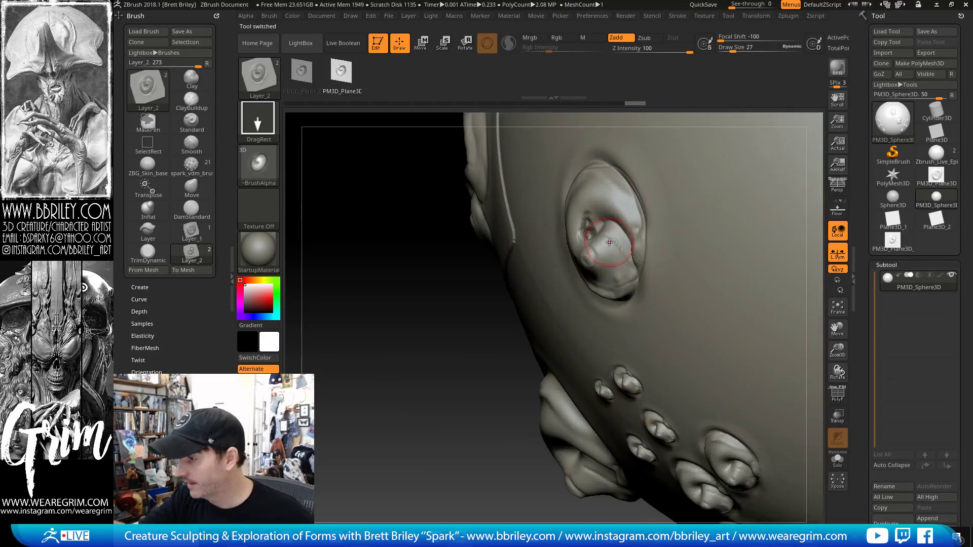
left_click_drag(510, 382, 532, 396)
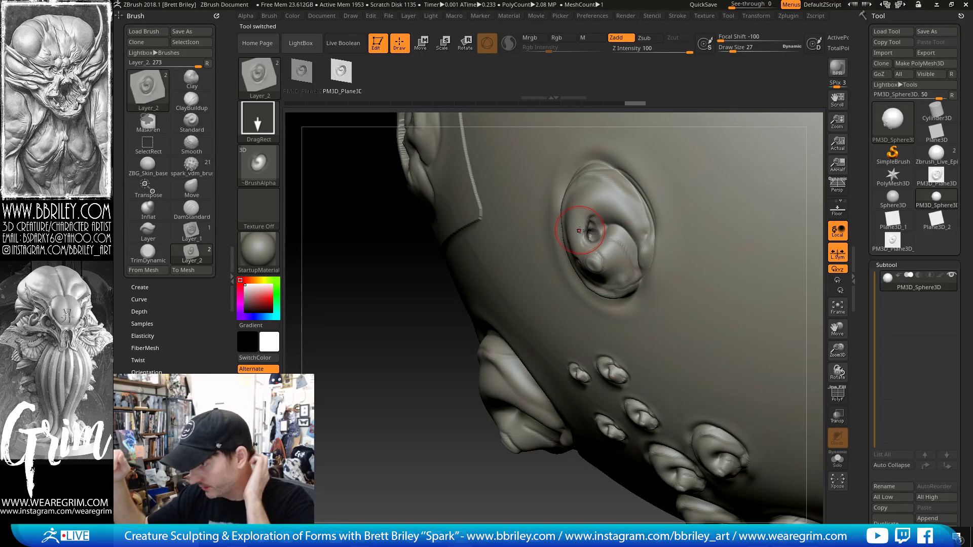
left_click_drag(392, 442, 461, 392)
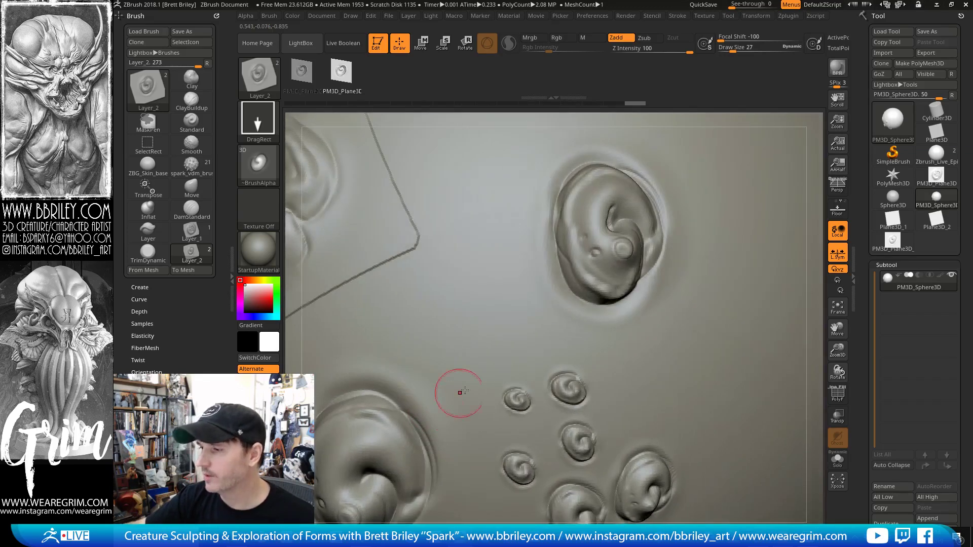
- Examine the stamps over the whole sphere, including up close against its polygon wireframe
mouse_move(838, 350)
left_mouse_down()
mouse_move(813, 244)
mouse_move(770, 247)
left_mouse_up()
left_click_drag(710, 215, 652, 245, "alt")
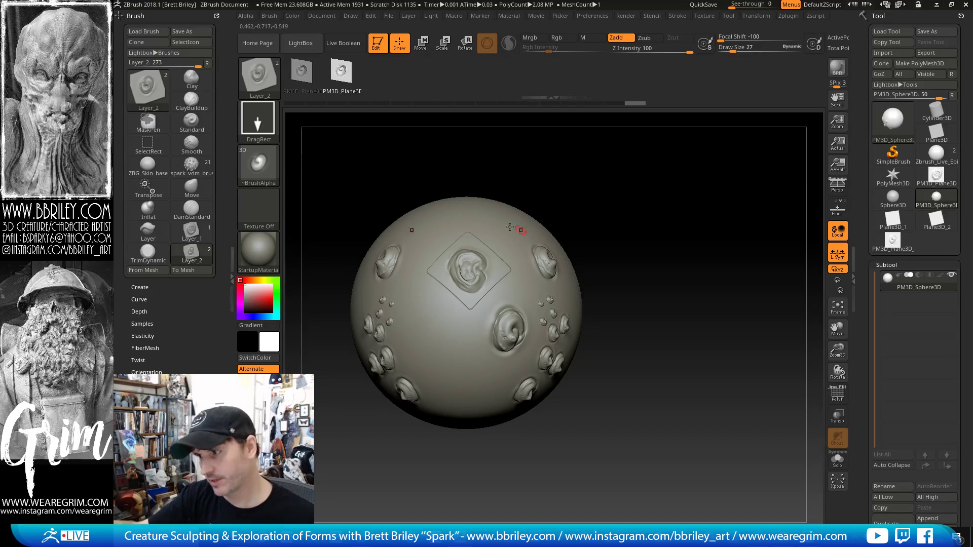
left_click_drag(751, 329, 726, 373)
key("shift+f")
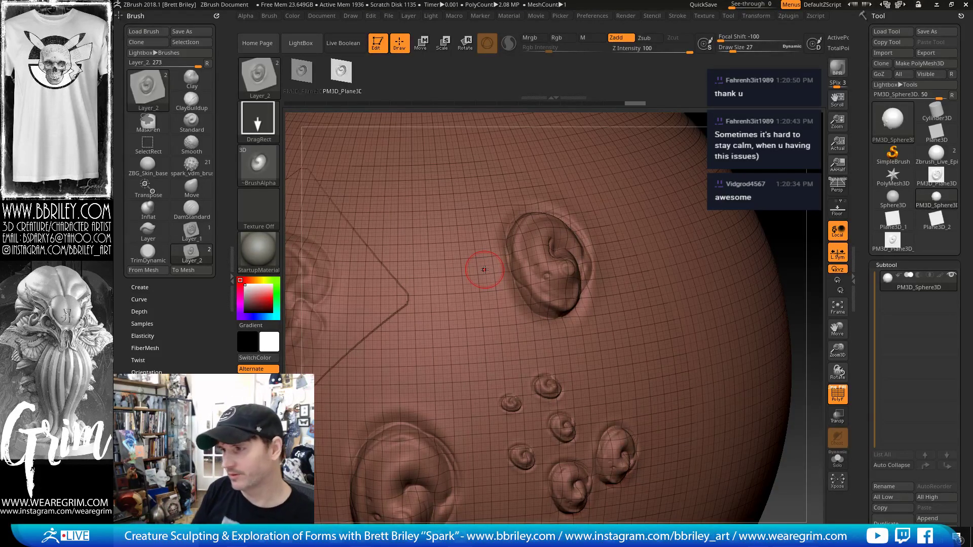
key("shift+f")
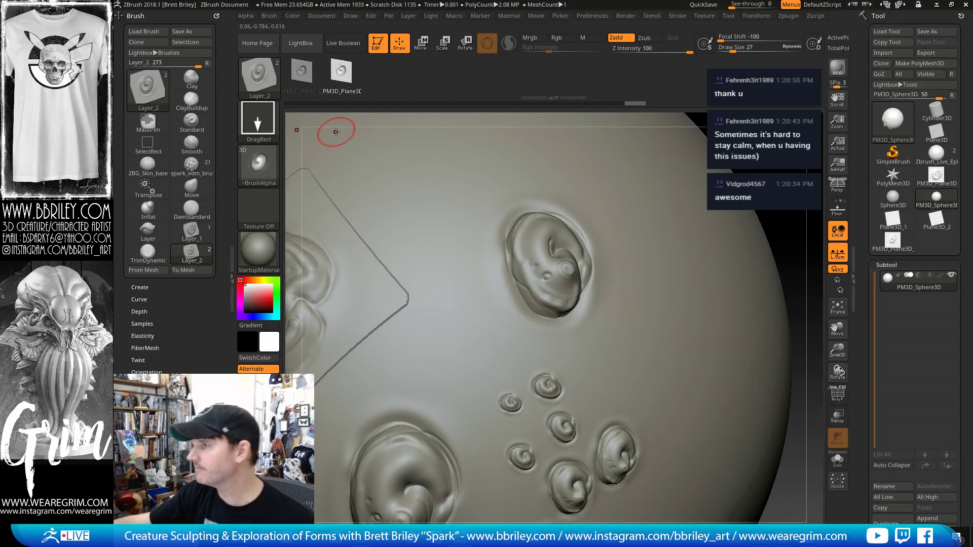
- Switch to the Zbrush_Live_Episode_17 head tool and load the spark_vdm brush
left_click(936, 154)
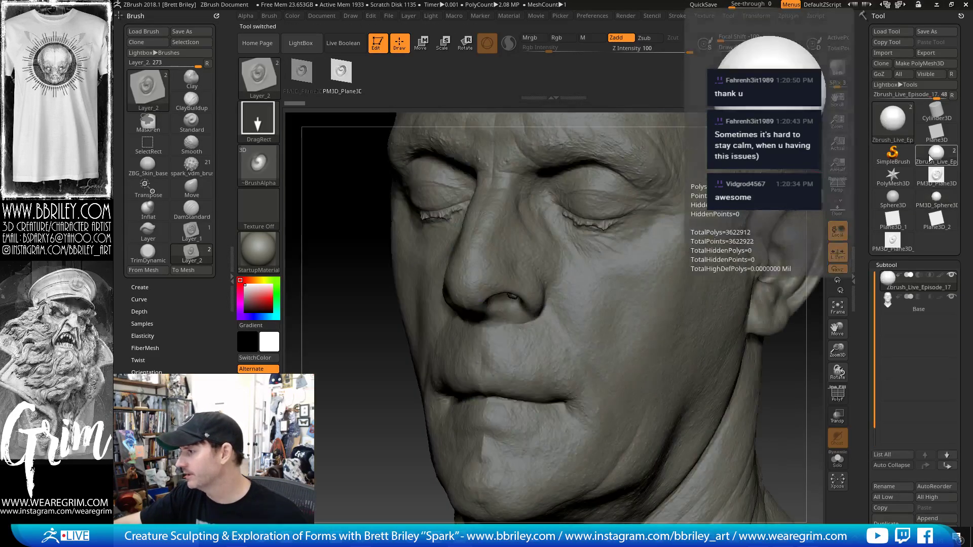
left_click_drag(785, 425, 478, 315)
key("b")
key("s")
key("t")
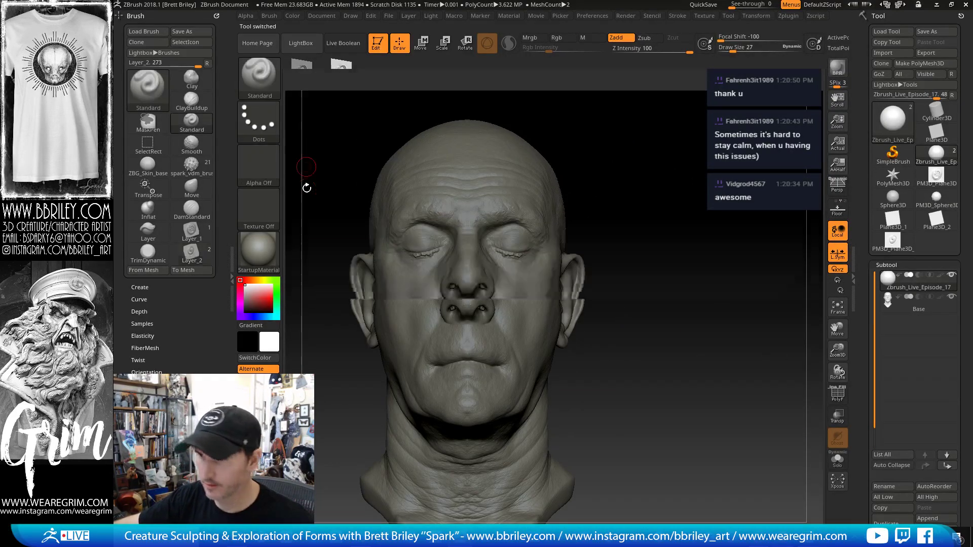
left_click(251, 81)
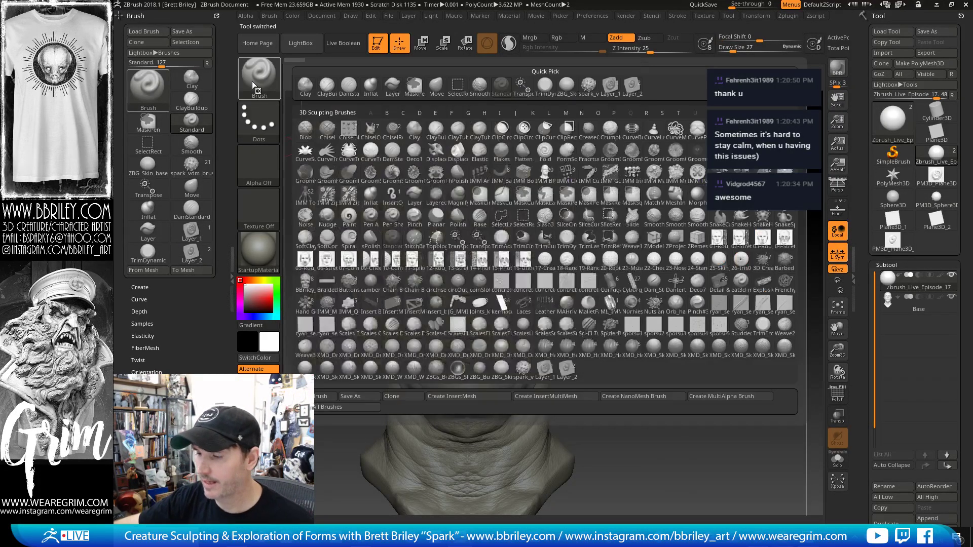
left_click(523, 368)
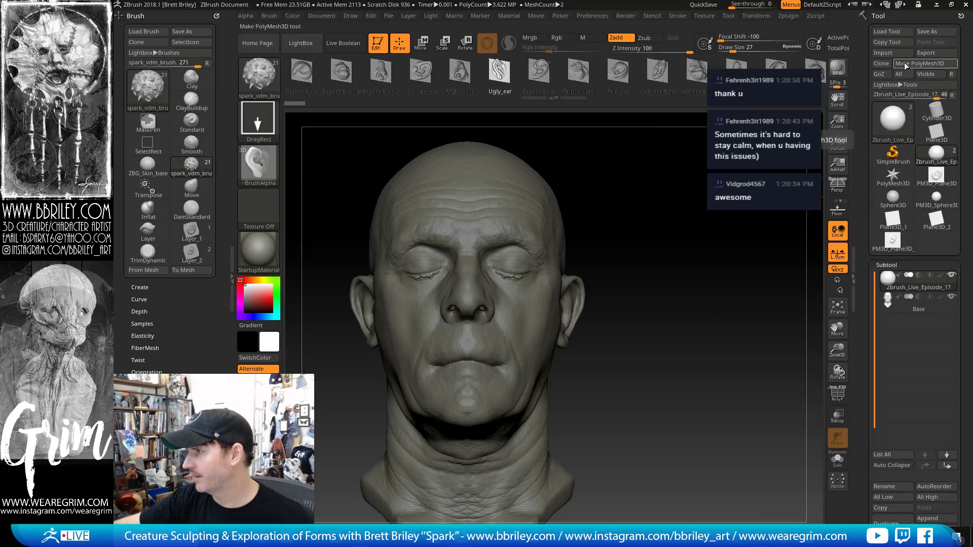
- Make a separate PolyMesh3D from the sphere subtool, frame it and subdivide it twice
left_click(919, 63)
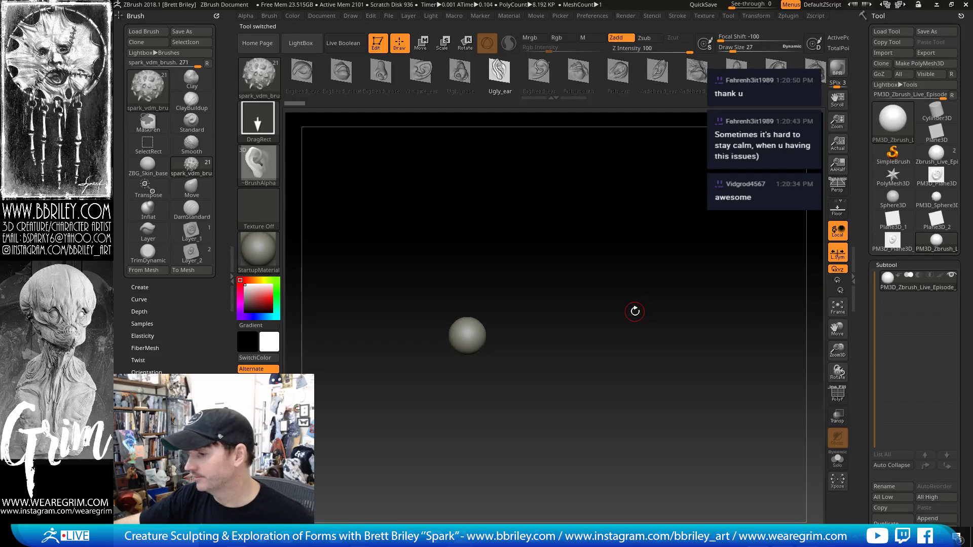
key("f")
key("ctrl+d")
key("ctrl+d")
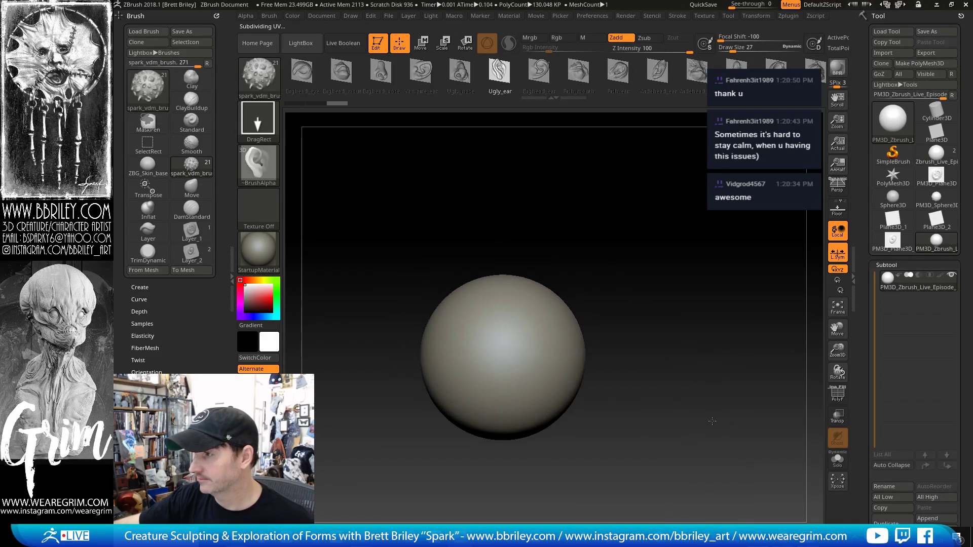
key("f")
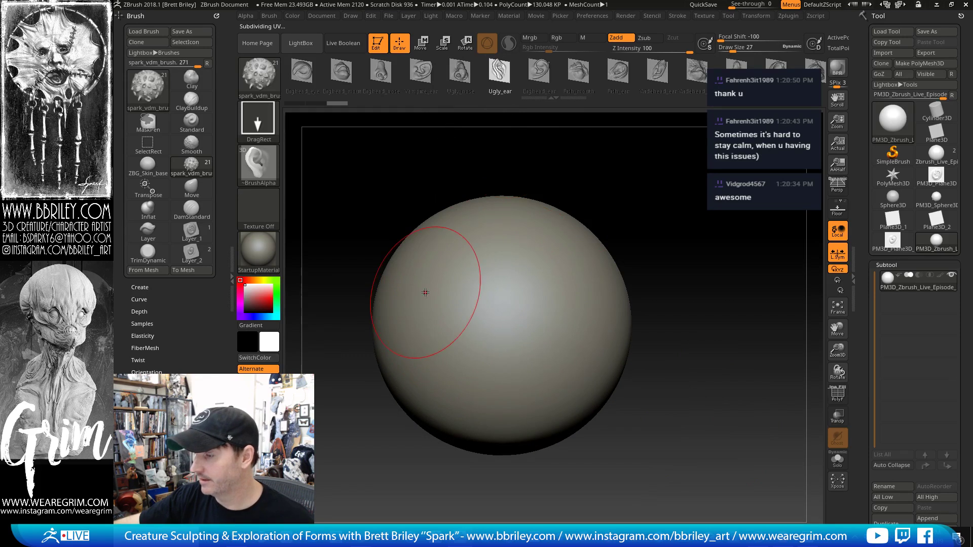
- Test the Ugly_ear stamp on the new sphere, undo it, collapse the brush palette and subdivide the mesh further
left_click_drag(413, 295, 429, 327)
key("ctrl+z")
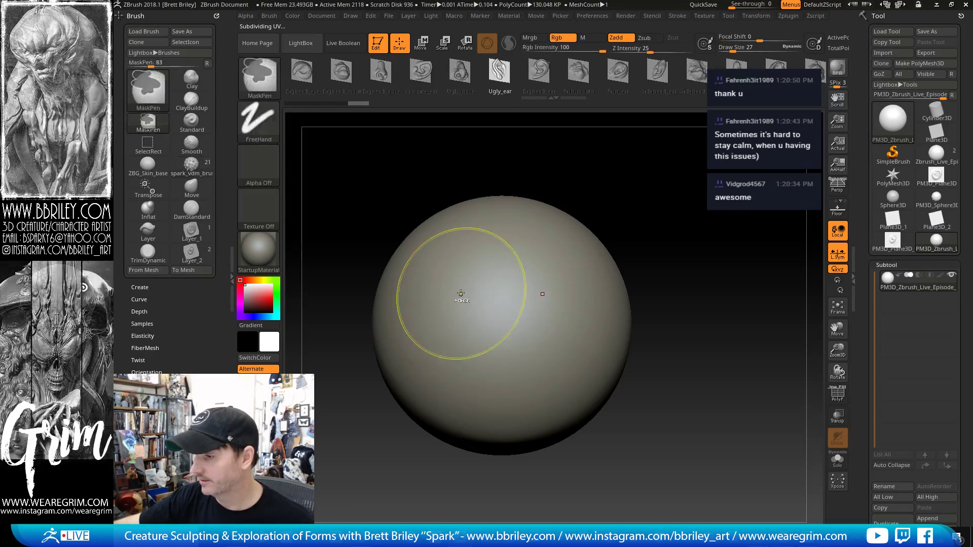
left_click_drag(457, 375, 459, 370)
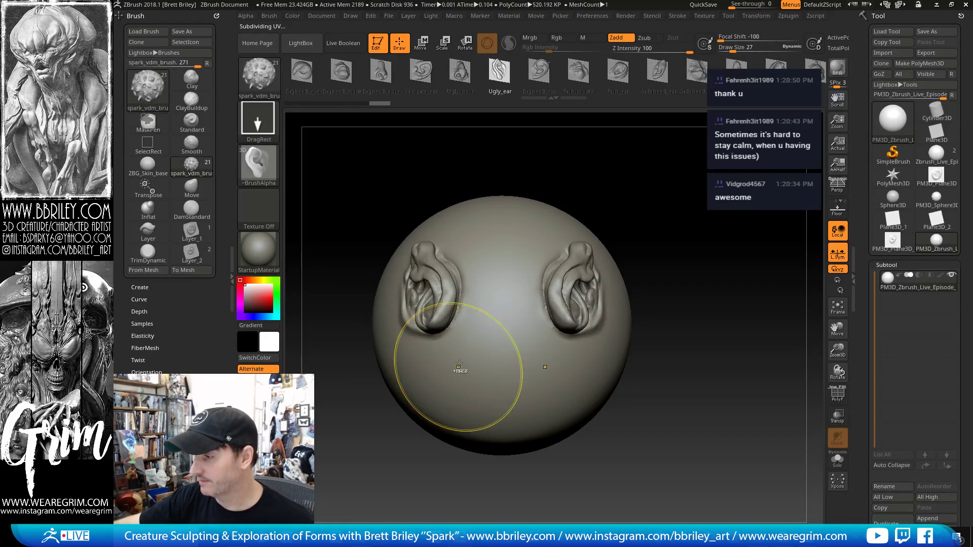
key("ctrl+z")
key("ctrl+d")
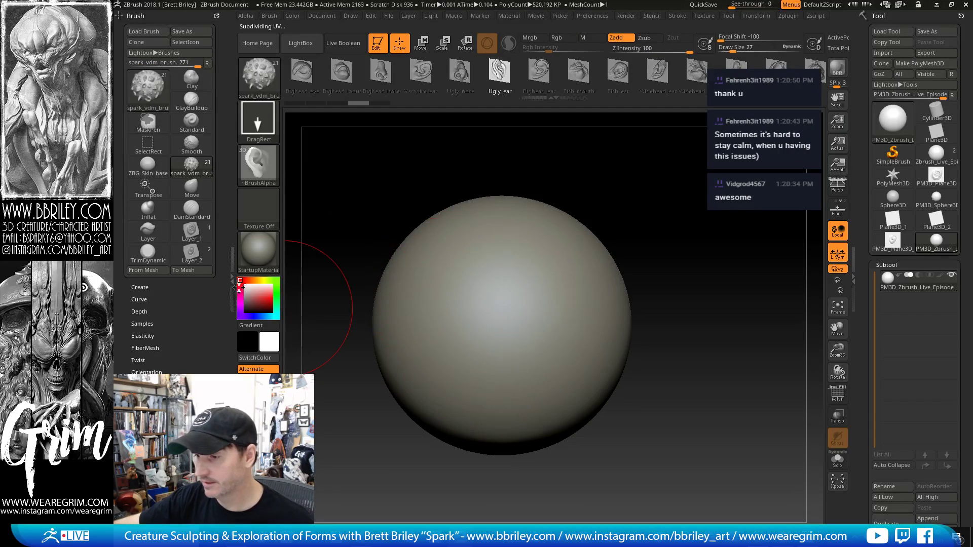
left_click(232, 278)
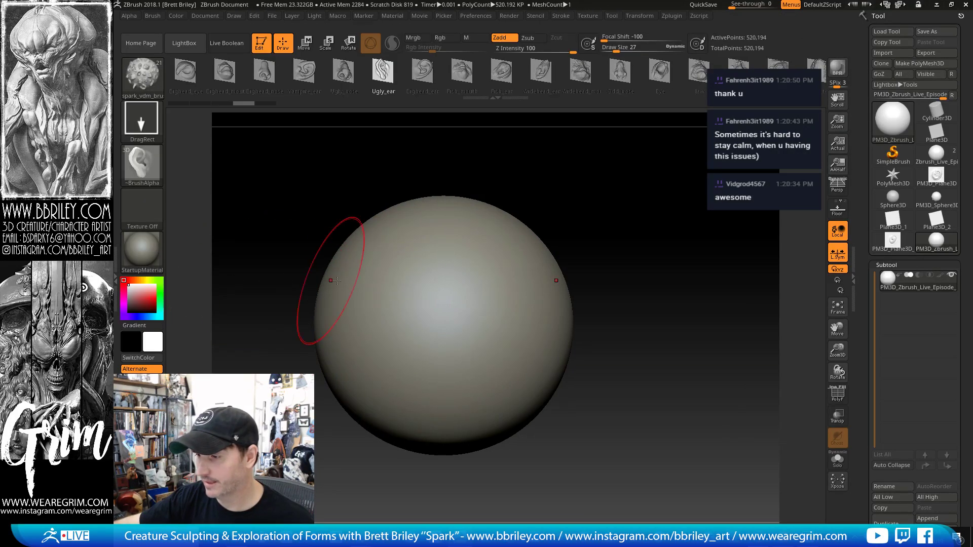
key("ctrl+d")
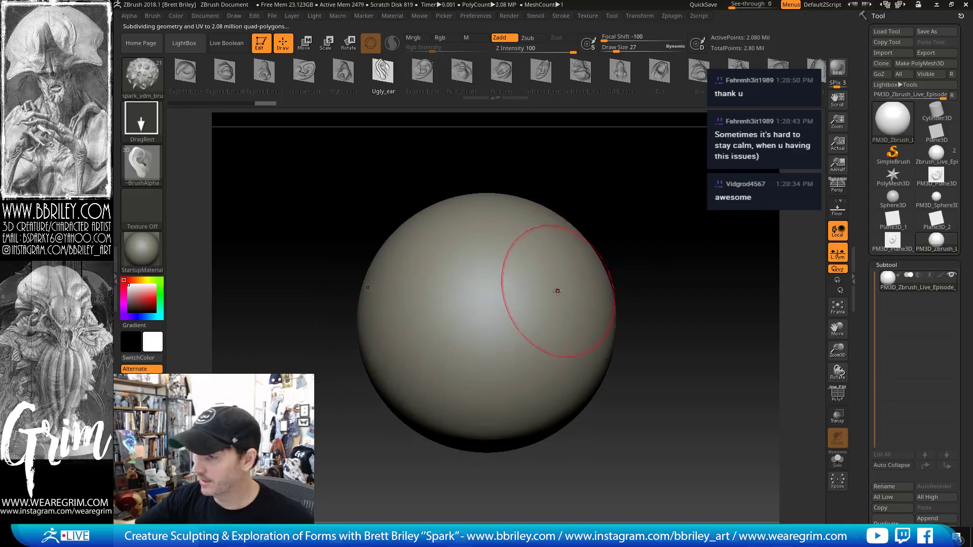
- Stamp mirrored Ugly_ear forms on the sides of the sphere, undoing the first pair and placing a larger one
left_click_drag(557, 291, 552, 371)
left_click_drag(583, 203, 673, 196)
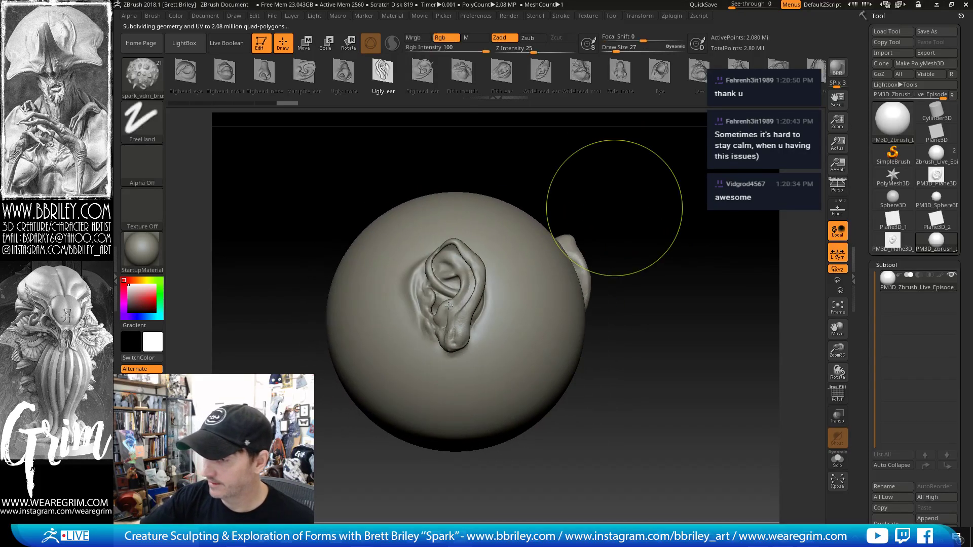
key("ctrl+z")
mouse_move(454, 319)
left_mouse_down()
mouse_move(514, 334)
mouse_move(507, 266)
mouse_move(419, 229)
mouse_move(404, 186)
left_mouse_up()
left_click_drag(599, 173, 525, 137)
- Try Fish_mouth stamps between the ears, undo the unwanted placements and stamp the form on the upper front of the sphere
left_click(463, 74)
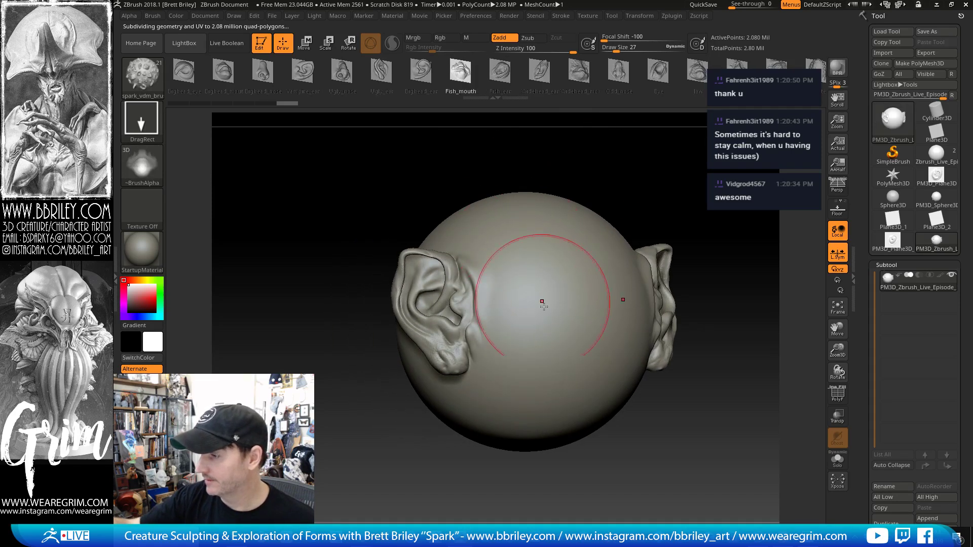
left_click_drag(573, 344, 577, 388)
mouse_move(747, 187)
left_mouse_down("shift")
mouse_move(758, 187)
mouse_move(612, 145)
left_mouse_up("shift")
key("ctrl+z")
left_click_drag(467, 293, 546, 385)
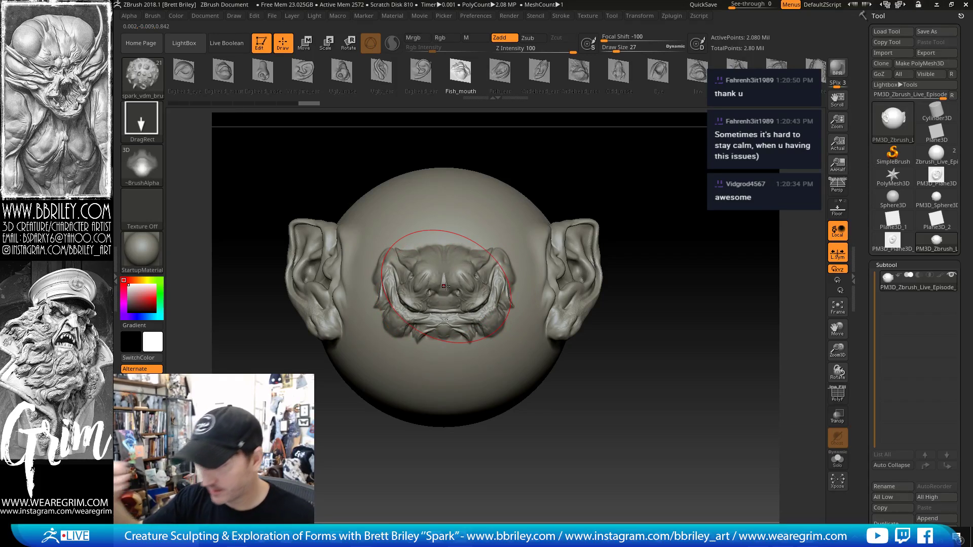
left_click_drag(634, 165, 598, 200)
key("ctrl+z")
left_click_drag(484, 203, 547, 294)
mouse_move(643, 183)
left_mouse_down()
mouse_move(603, 180)
mouse_move(631, 170)
left_mouse_up()
left_click_drag(578, 145, 573, 155)
- Pull the top of the head upward above the Fish_mouth form using the Move brush at draw size 44
key("b")
key("m")
key("v")
key("s")
left_click_drag(442, 217, 448, 211)
left_click_drag(549, 133, 575, 143)
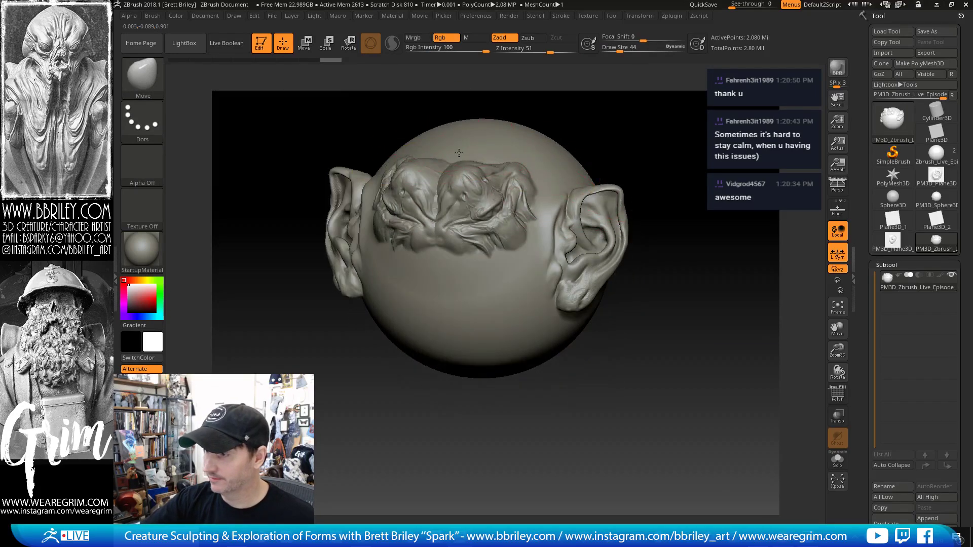
left_click_drag(468, 164, 467, 127)
left_click_drag(589, 141, 585, 151)
- Widen the sides of the Fish_mouth form outward with the Move brush at draw size 50
key("s")
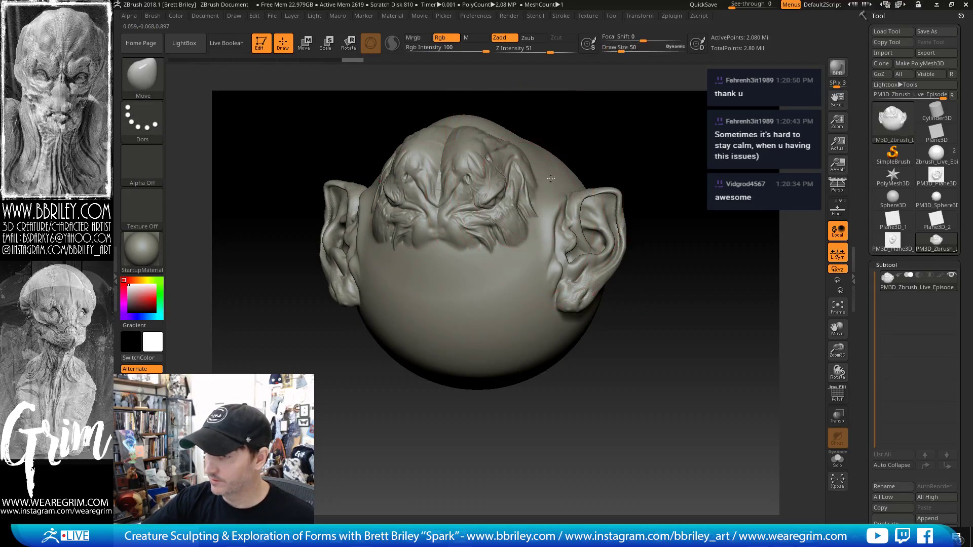
left_click_drag(522, 186, 515, 186)
left_click_drag(594, 140, 587, 142)
key("1")
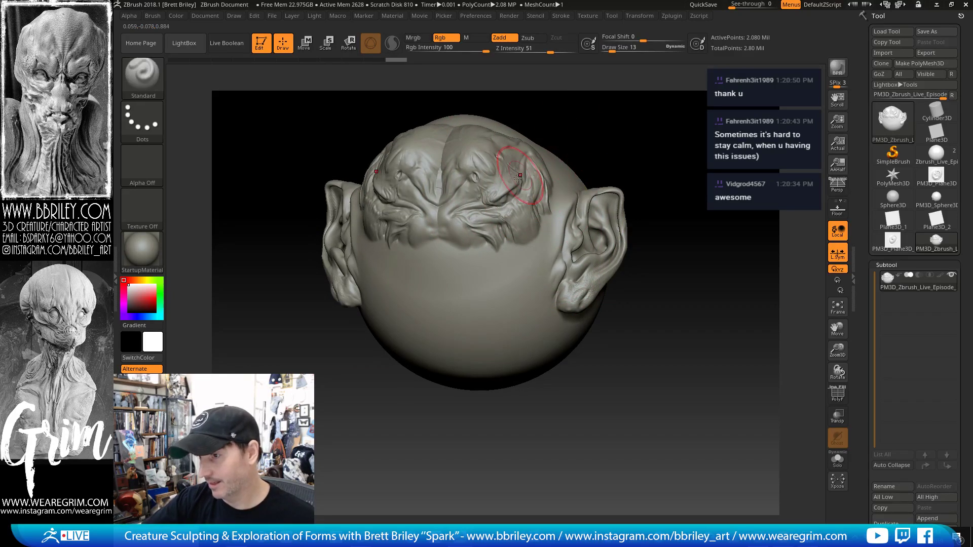
- Reload the spark_vdm brush and stamp a mirrored pair of large Bighead_eye forms below the Fish_mouth form
left_click(144, 77)
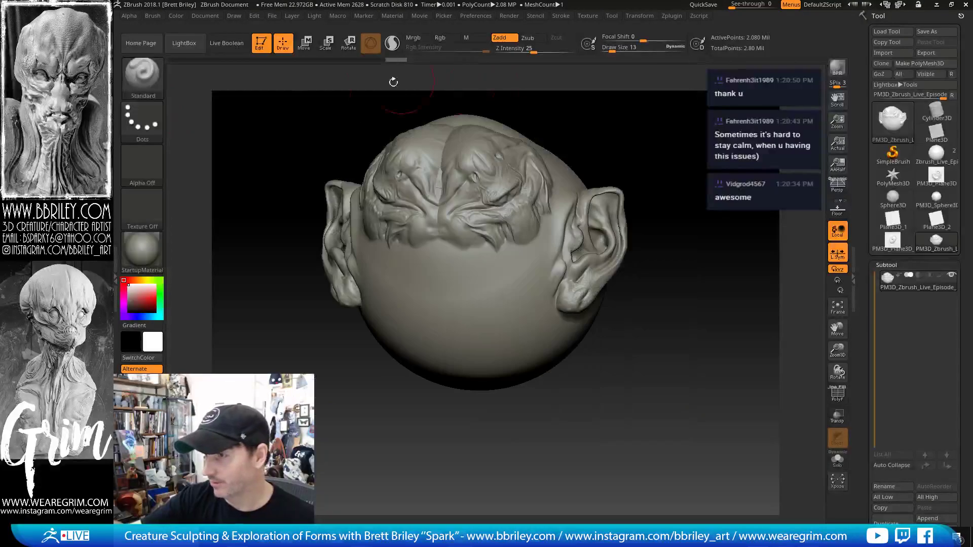
key("b")
left_click(477, 93)
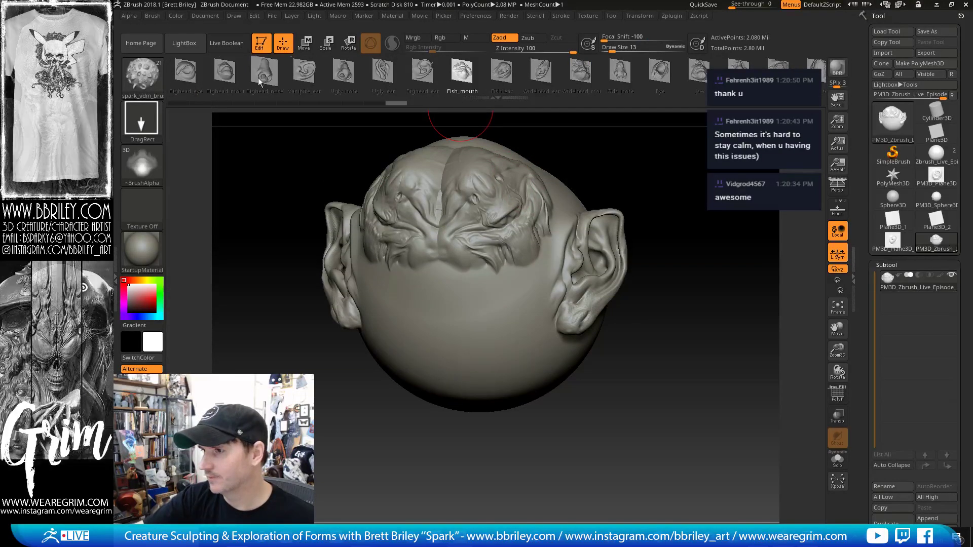
left_click(194, 71)
mouse_move(502, 282)
left_mouse_down()
mouse_move(562, 257)
mouse_move(558, 272)
left_mouse_up()
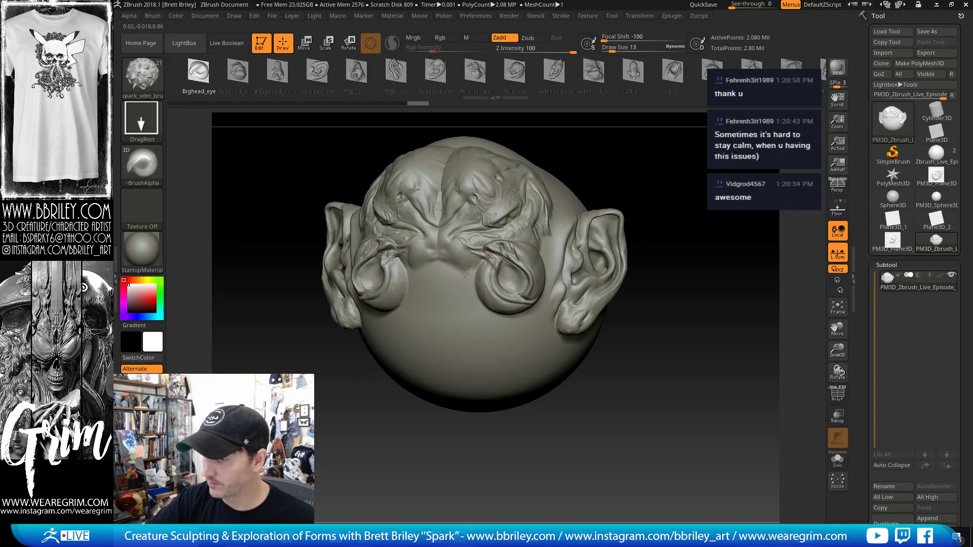
- Stamp a smaller mirrored pair of Bighead_eye forms between the large eyes and switch back to the Standard brush
left_click_drag(465, 274, 501, 269)
left_click_drag(654, 178, 585, 217)
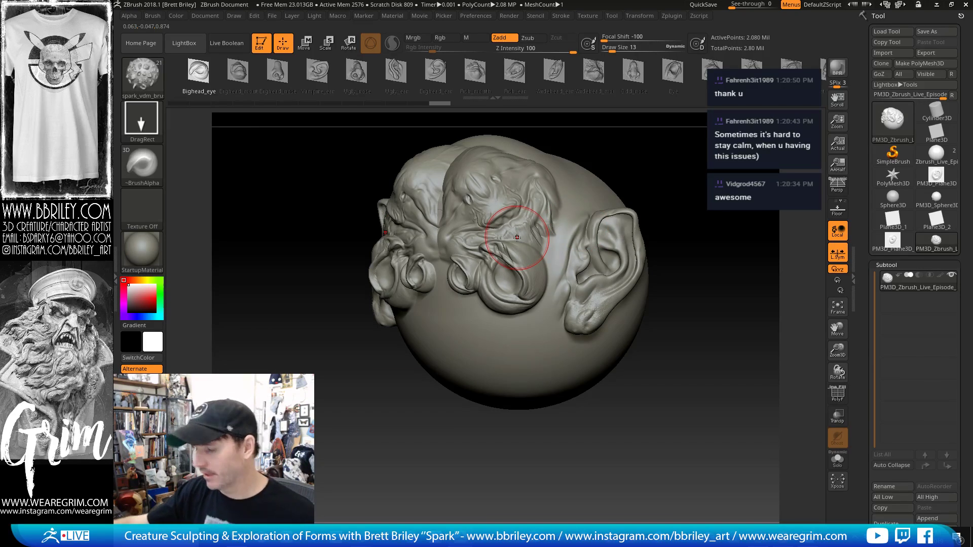
mouse_move(705, 204)
left_mouse_down("shift")
mouse_move(723, 200)
mouse_move(700, 231)
left_mouse_up("shift")
key("b")
key("s")
key("t")
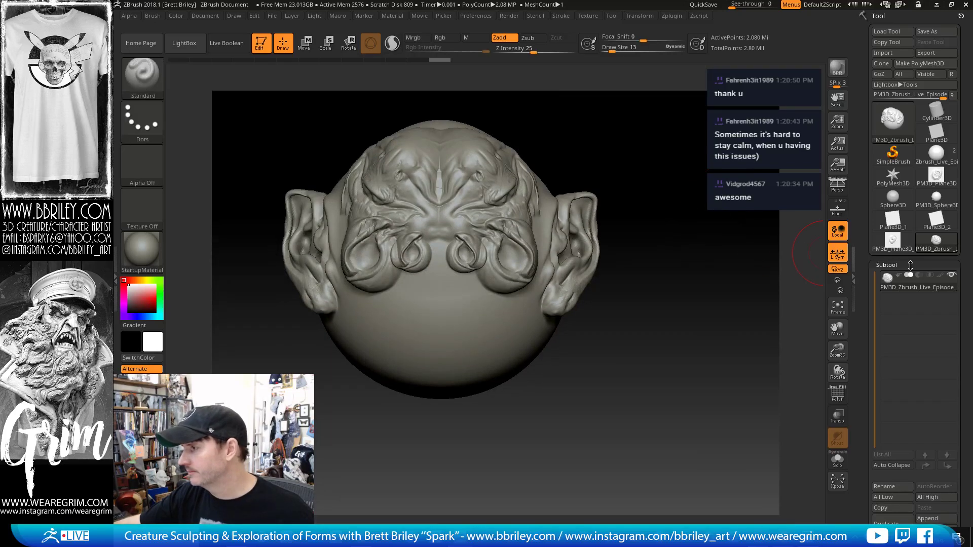
- Switch to the Zbrush_Live_Episode_17 tool, make its Base head subtool active and frame it in view
left_click(937, 154)
left_click(901, 308)
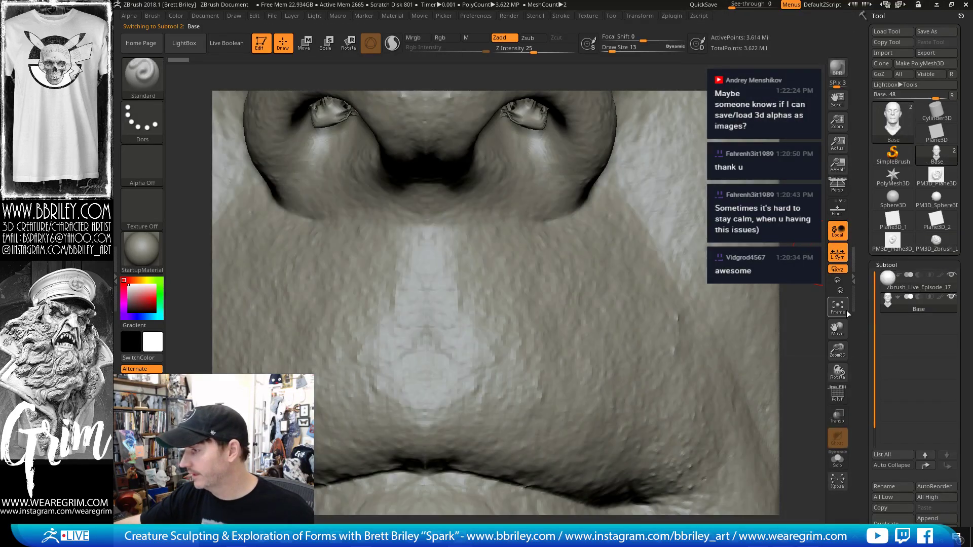
left_click(845, 309)
left_click_drag(688, 330, 643, 341)
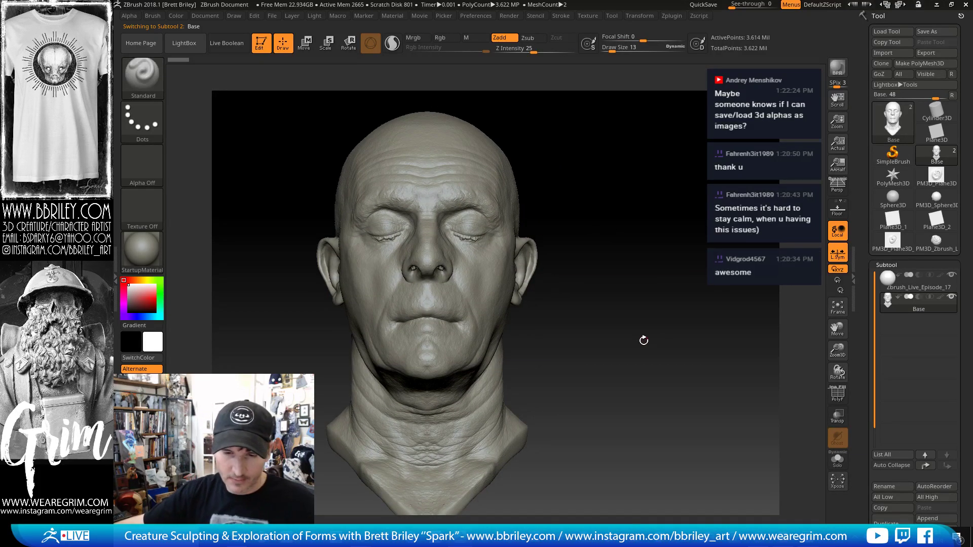
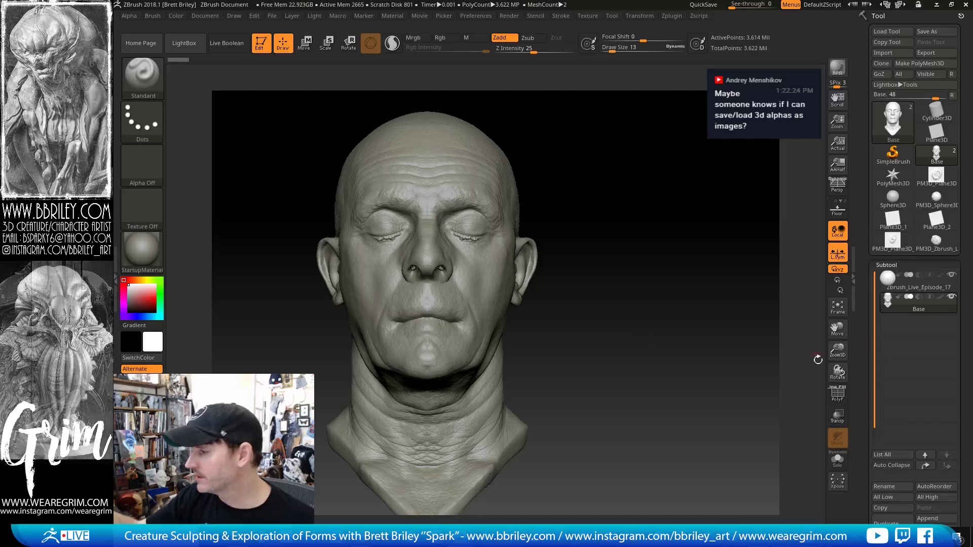
left_click(838, 396)
left_click(840, 401)
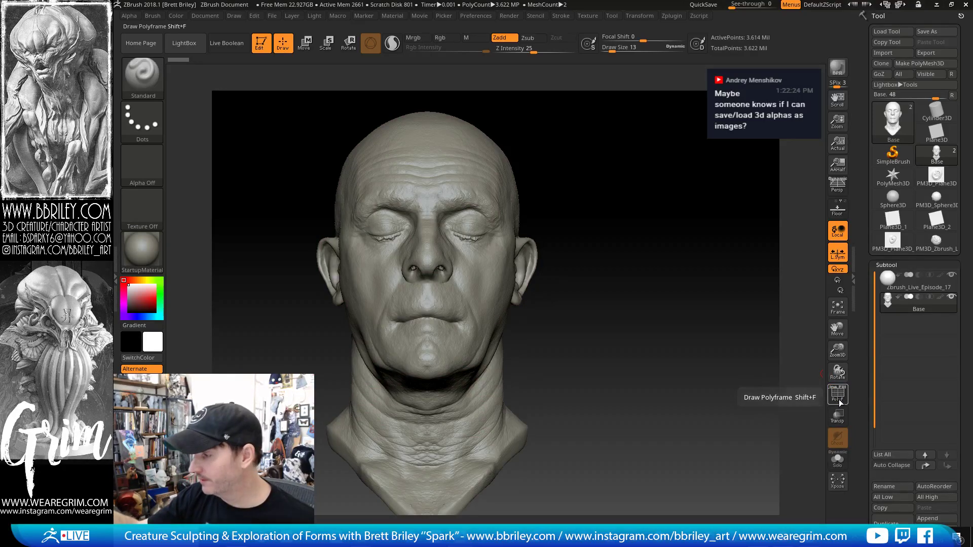
left_click(840, 400)
left_click(839, 401)
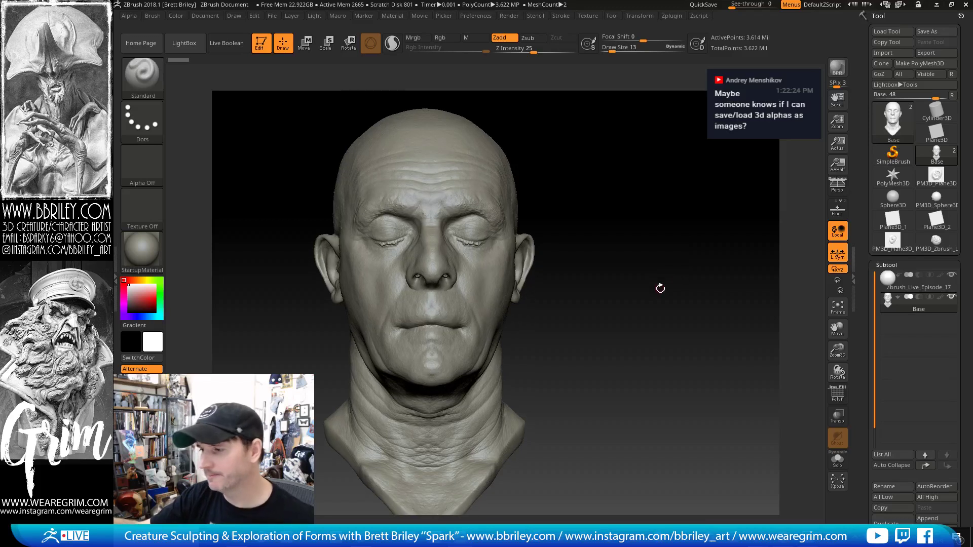
- Drop the Base head to its lowest subdivision level and pull the bottom of the neck downward with the Move brush
left_click_drag(658, 287, 640, 254)
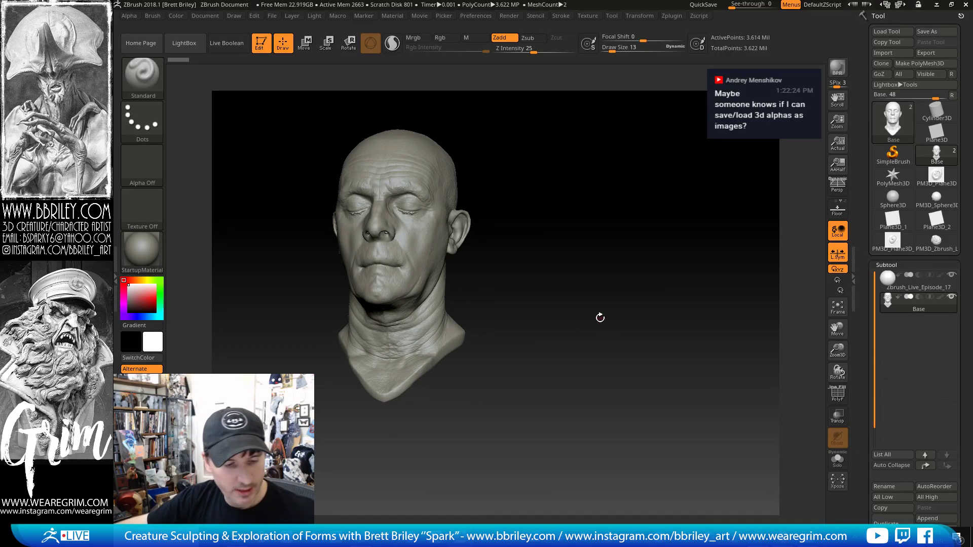
mouse_move(600, 317)
left_mouse_down("shift")
mouse_move(589, 306)
mouse_move(608, 260)
mouse_move(540, 247)
left_mouse_up("shift")
key("shift+d")
key("shift+d")
key("b")
key("m")
key("v")
key("s")
left_click_drag(457, 308, 493, 322)
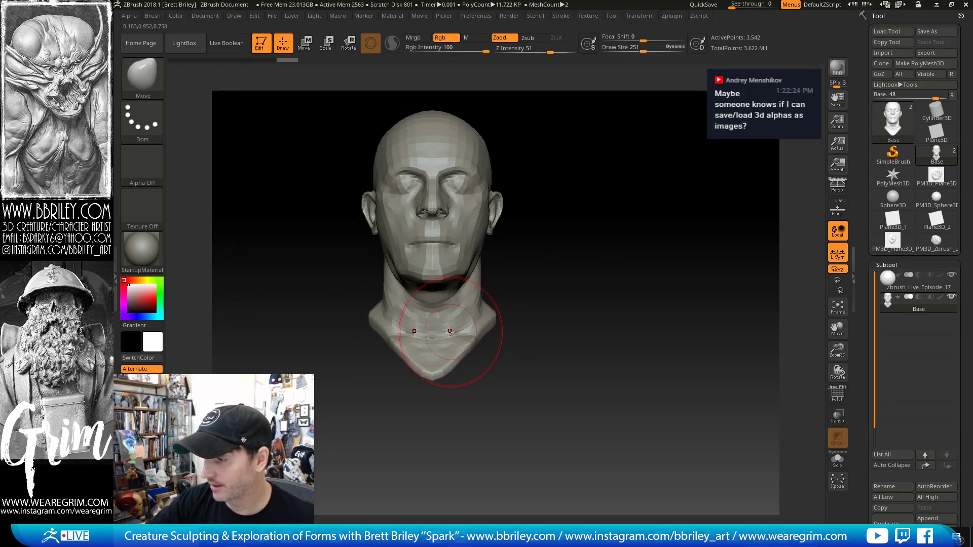
left_click_drag(441, 361, 443, 440)
- Stretch the neck and chest further downward into a long column with the Move brush at draw size 529
mouse_move(472, 329)
left_mouse_down()
mouse_move(476, 304)
mouse_move(446, 284)
mouse_move(436, 255)
mouse_move(454, 257)
left_mouse_up()
mouse_move(572, 293)
left_mouse_down()
mouse_move(530, 302)
mouse_move(510, 387)
left_mouse_up()
left_click_drag(528, 384, 543, 382)
left_click_drag(485, 364, 477, 395)
left_click_drag(447, 431, 450, 481)
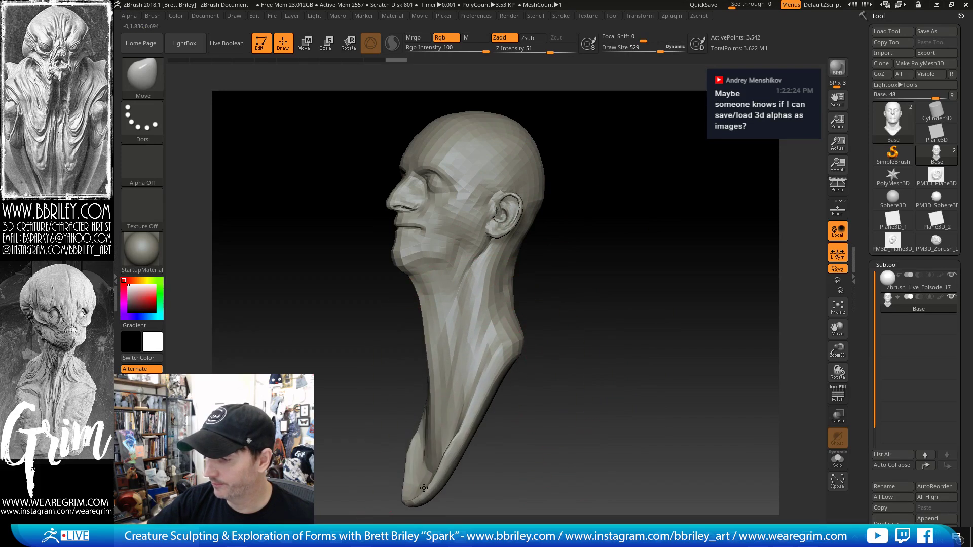
- Push the back of the neck forward in profile with the Move brush at draw size 373
mouse_move(487, 372)
left_mouse_down()
mouse_move(482, 400)
mouse_move(525, 359)
mouse_move(502, 363)
mouse_move(467, 348)
left_mouse_up()
key("s")
left_click_drag(527, 325, 497, 319)
left_click_drag(468, 348, 449, 344)
- Shrink the ears and push them into the sides of the head with the Move brush at draw size 102
left_click_drag(512, 261, 525, 221)
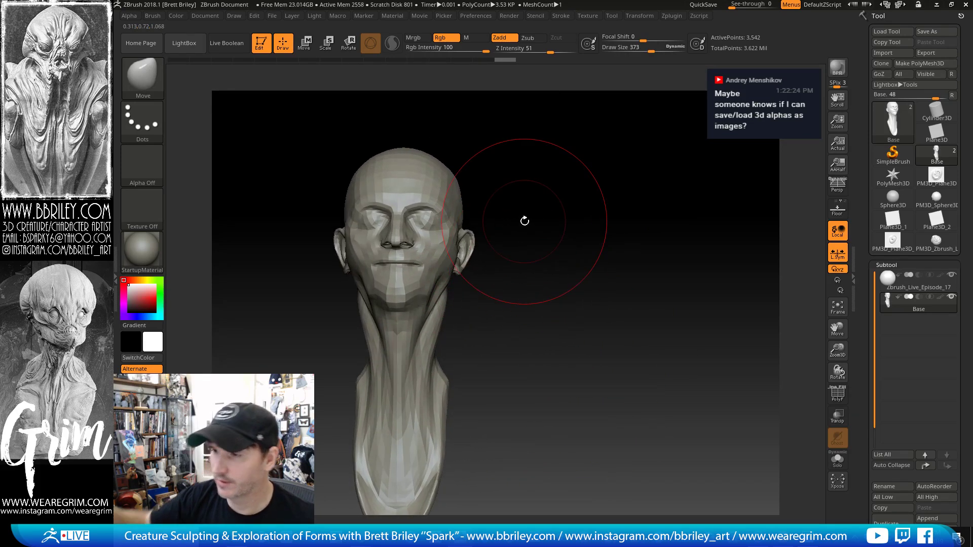
left_click_drag(587, 196, 471, 239)
key("s")
left_click_drag(483, 240, 478, 241)
left_click_drag(562, 207, 473, 241)
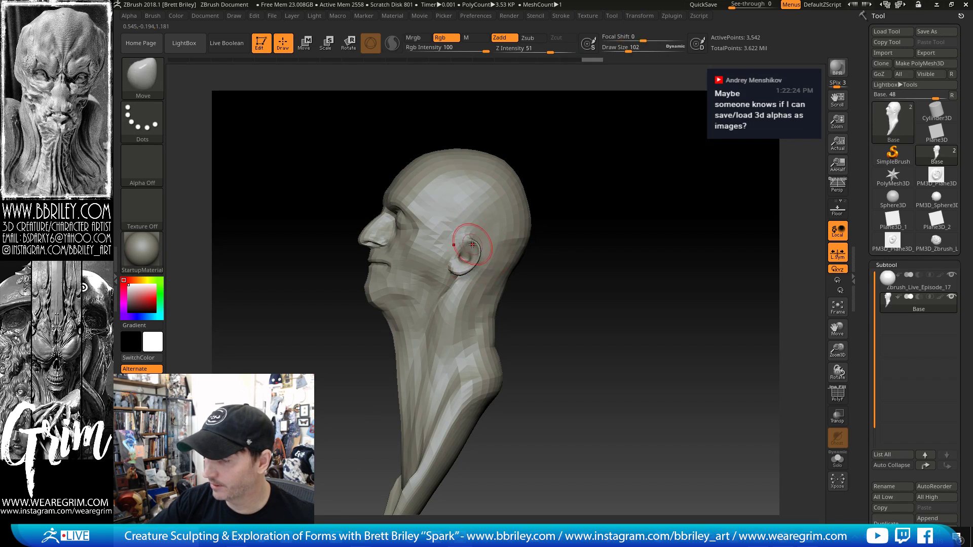
left_click_drag(544, 191, 476, 240)
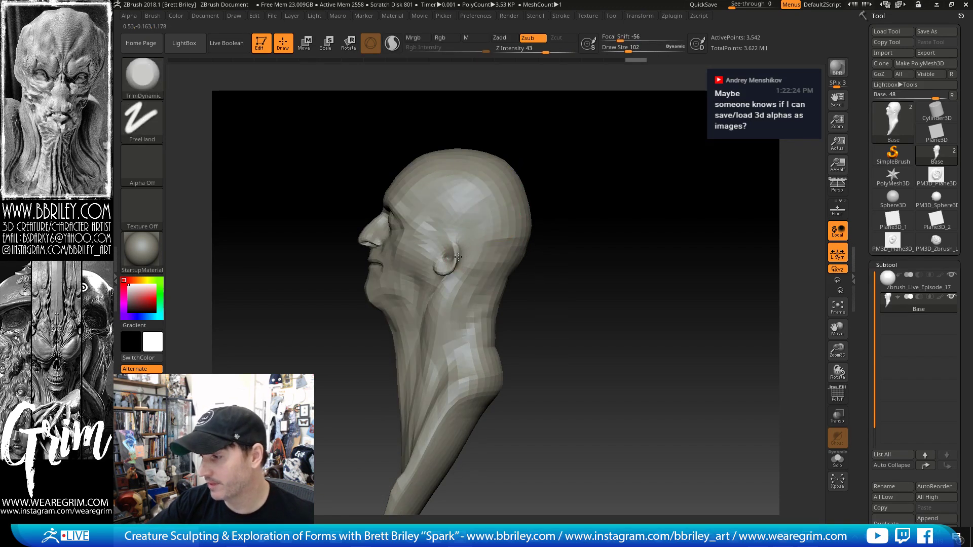
- Flatten the protruding nose with the TrimDynamic brush at draw size 102
left_click_drag(524, 164, 610, 153)
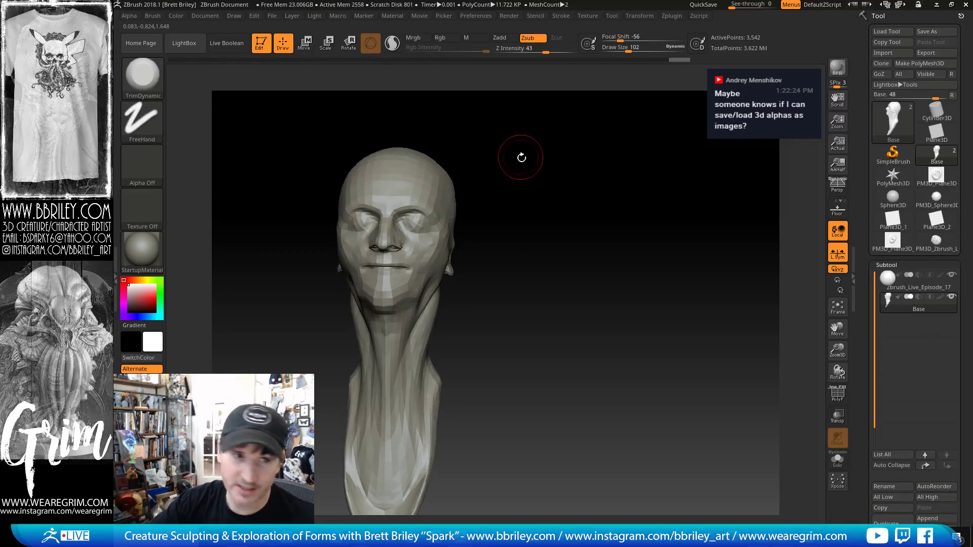
left_click_drag(521, 157, 514, 162)
key("alt")
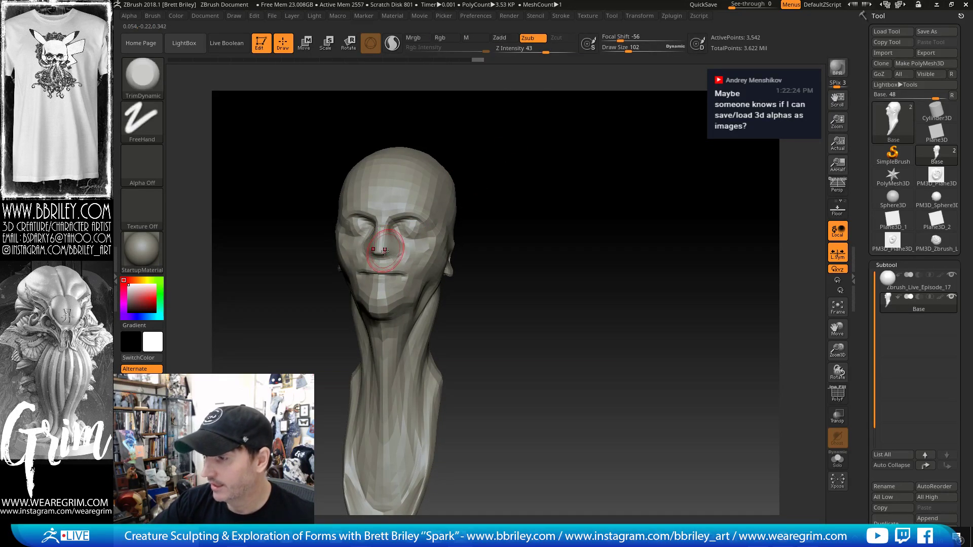
mouse_move(384, 245)
left_mouse_down("alt")
mouse_move(381, 262)
mouse_move(381, 243)
left_mouse_up("alt")
- Widen the upper sides of the skull outward with the Move brush
left_click_drag(534, 154, 546, 212, "alt")
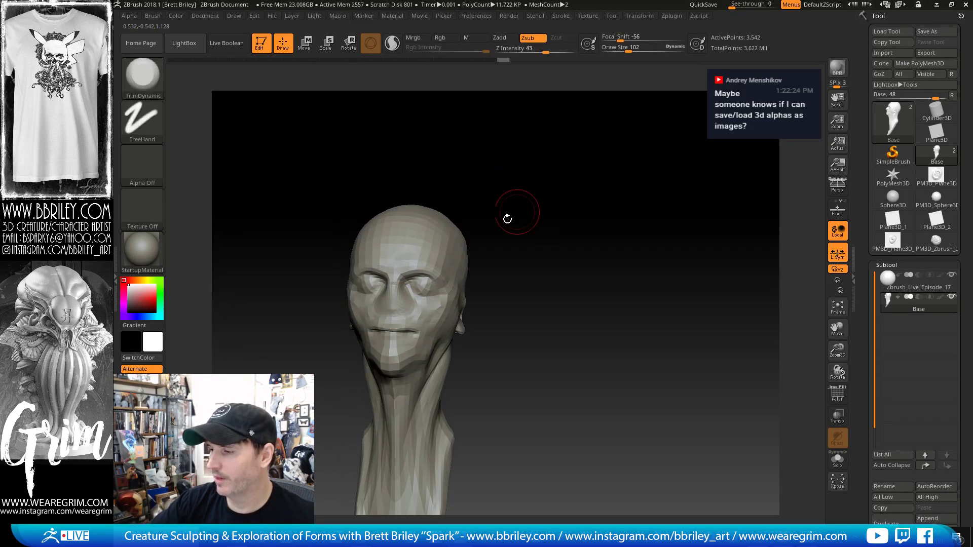
key("b")
key("m")
key("v")
mouse_move(440, 271)
left_mouse_down()
mouse_move(457, 192)
mouse_move(542, 178)
mouse_move(557, 193)
mouse_move(513, 197)
mouse_move(477, 234)
mouse_move(481, 243)
left_mouse_up()
key("]")
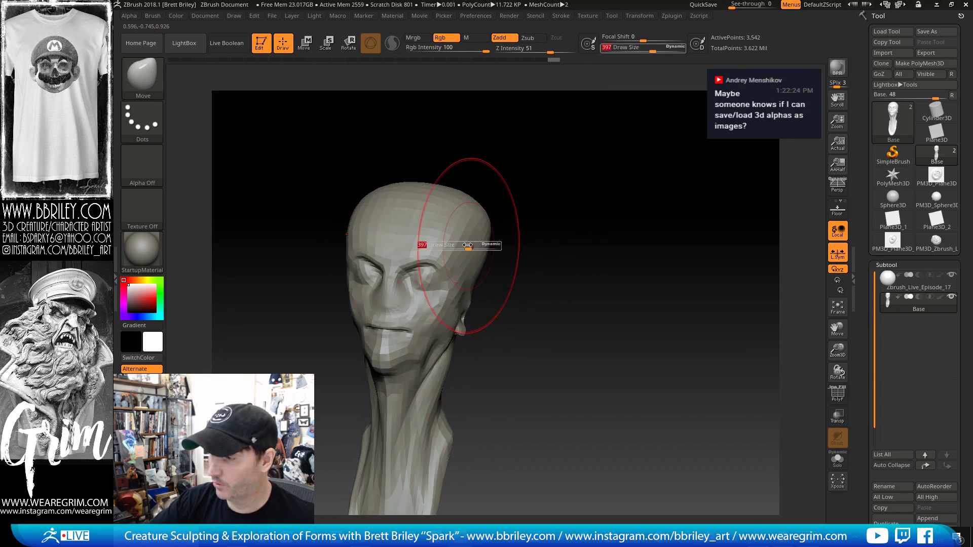
- Reshape the crown and back of the skull with the Move brush at draw size 474
key("[")
mouse_move(437, 197)
left_mouse_down()
mouse_move(427, 205)
mouse_move(465, 180)
mouse_move(458, 206)
left_mouse_up()
left_click_drag(527, 190, 482, 200)
key("]")
key("]")
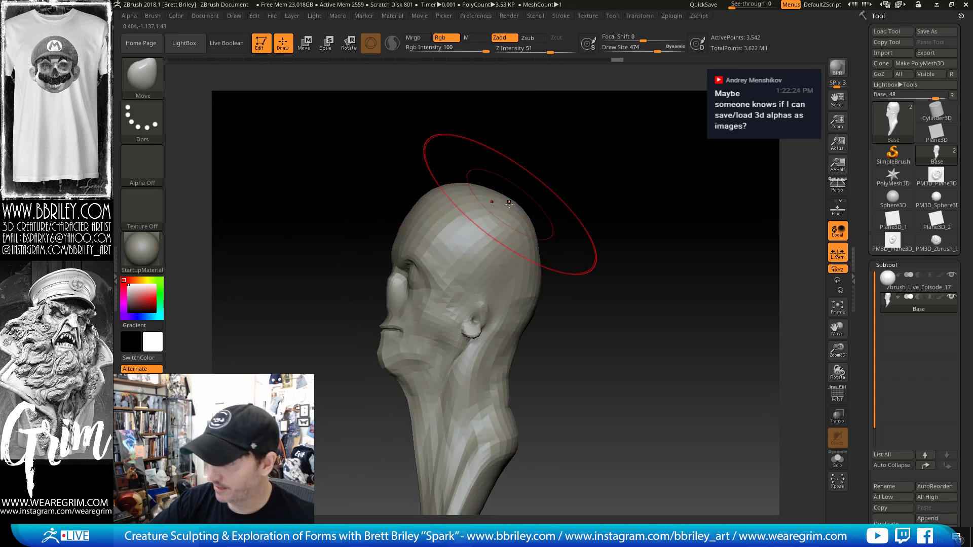
left_click_drag(539, 274, 645, 246)
left_click_drag(646, 246, 626, 172, "alt")
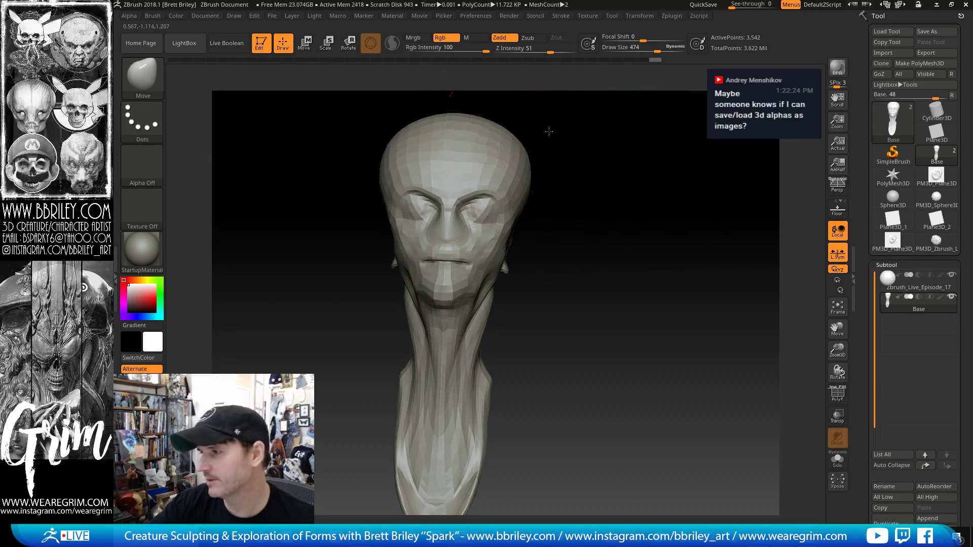
- Reshape the brows and outer eye areas into an alien slant with the Move brush at draw size 174
left_click_drag(548, 131, 544, 121)
key("[")
key("[")
key("[")
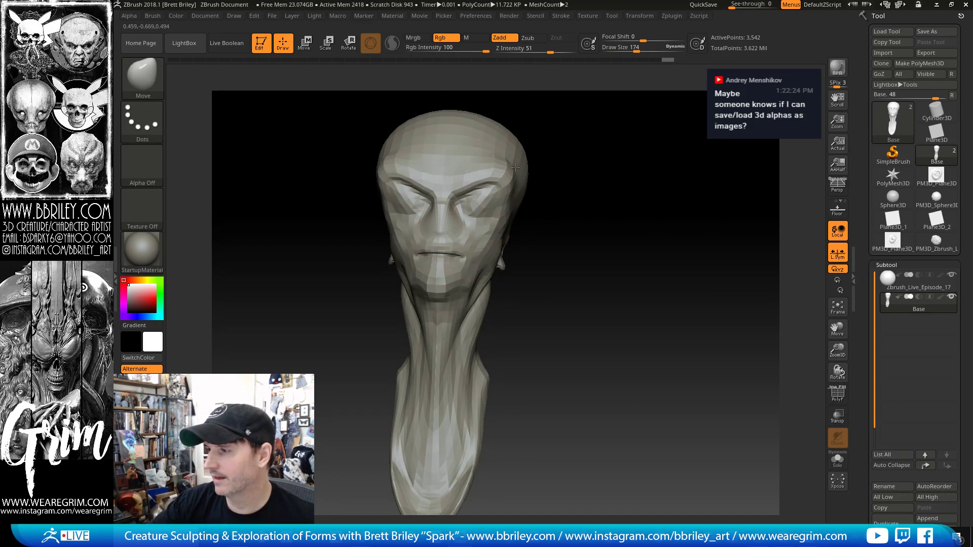
left_click_drag(475, 178, 489, 202)
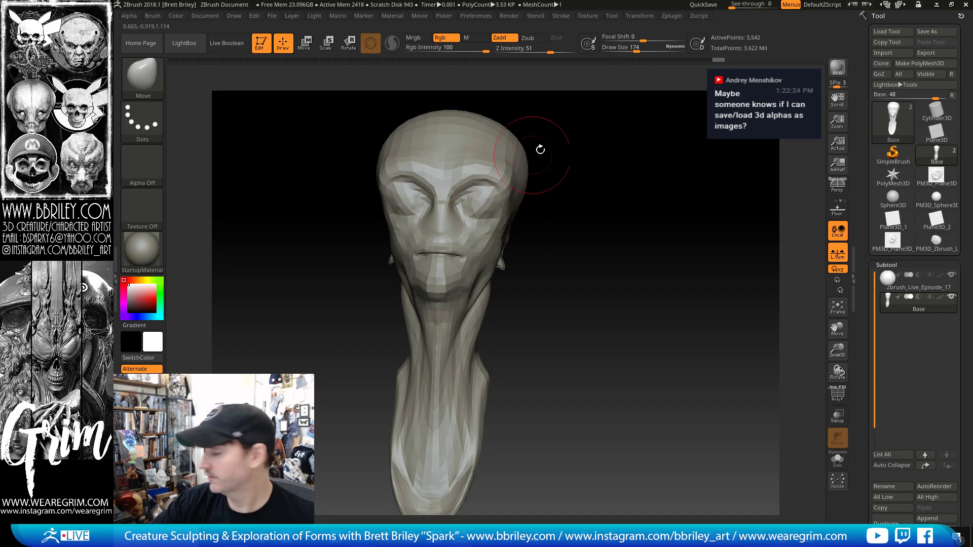
- Raise the head two subdivision levels and reshape the nose tip with the Move brush at draw size 90
left_click_drag(540, 149, 540, 143)
left_click_drag(593, 128, 544, 168)
key("d")
key("d")
key("s")
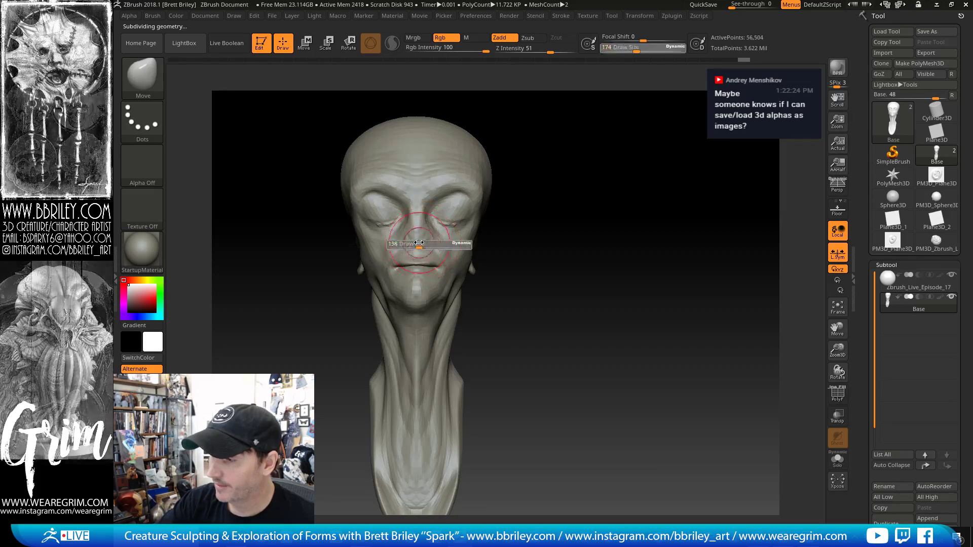
left_click_drag(439, 244, 430, 244)
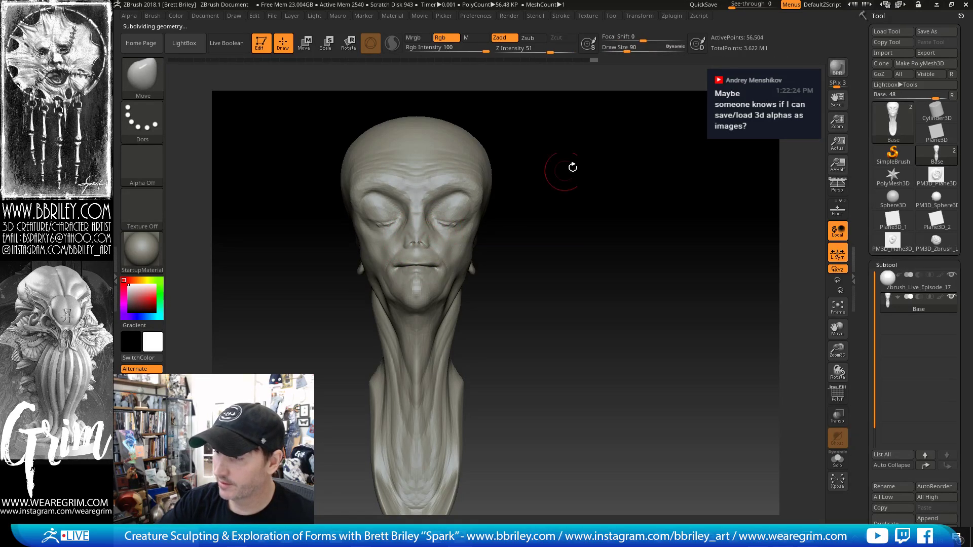
- Carve mirrored nostrils with the DamStandard brush at draw size 53 and build up their rims with the Standard brush at draw size 18
left_click_drag(573, 167, 562, 208, "alt")
key("b")
key("d")
key("s")
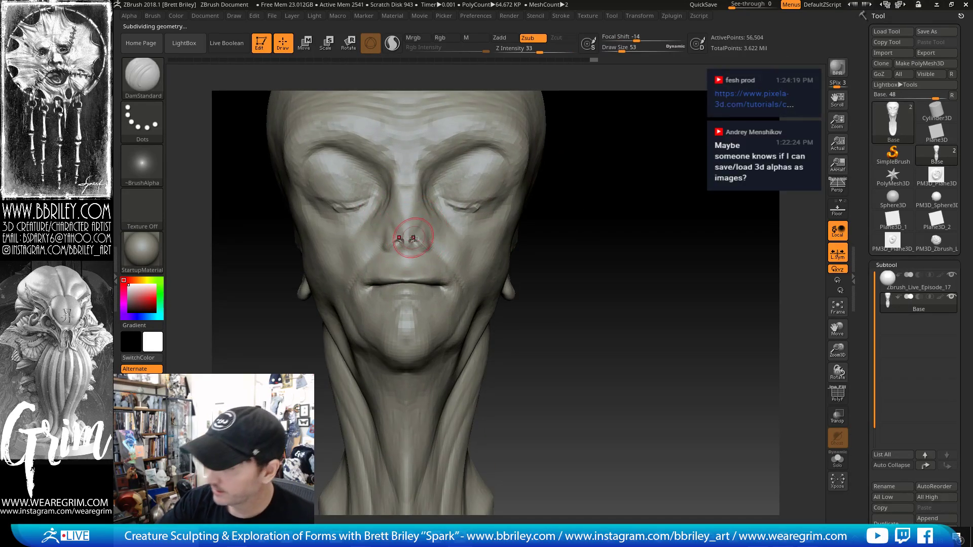
key("b")
key("s")
key("t")
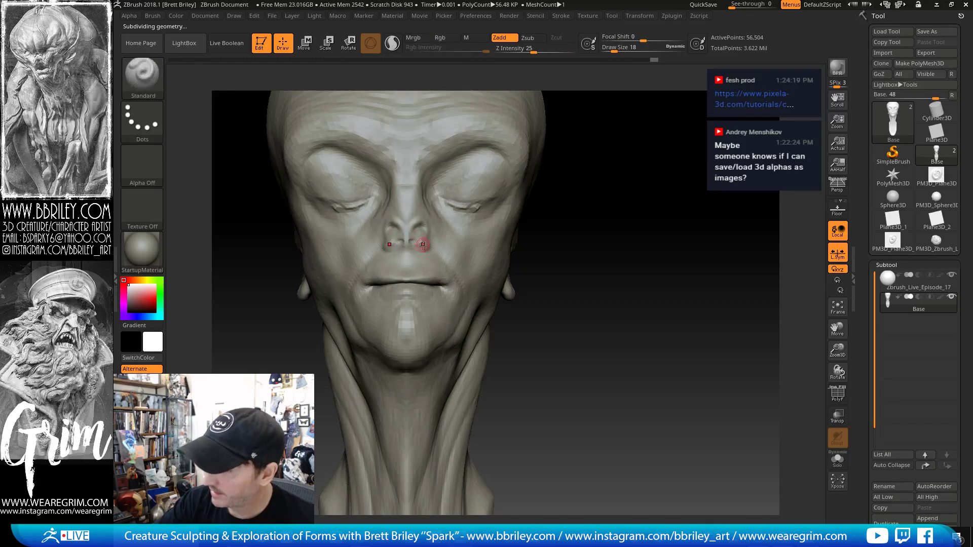
- Adjust the nostrils with the Move brush at draw size 39 and carve creases around the nose with DamStandard at draw size 25
key("b")
key("m")
key("v")
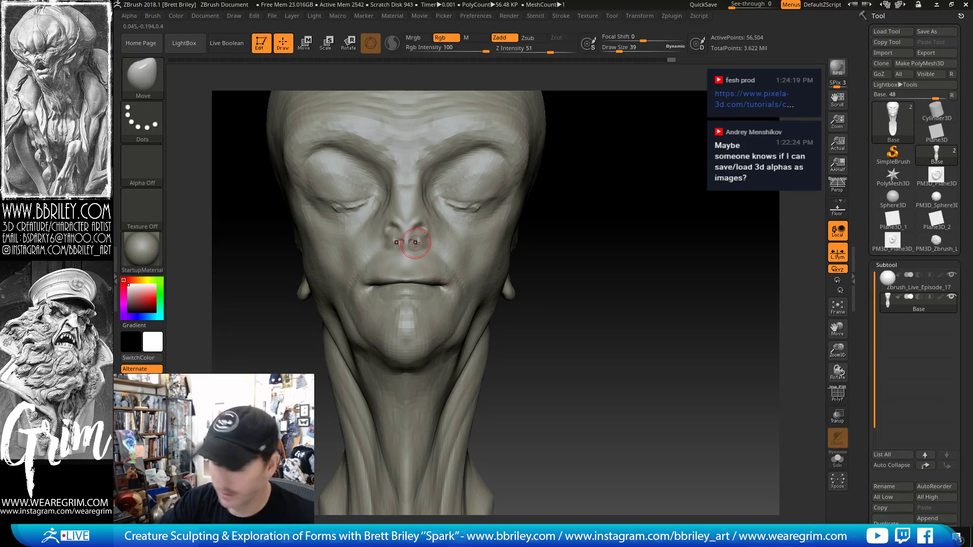
key("b")
key("d")
key("s")
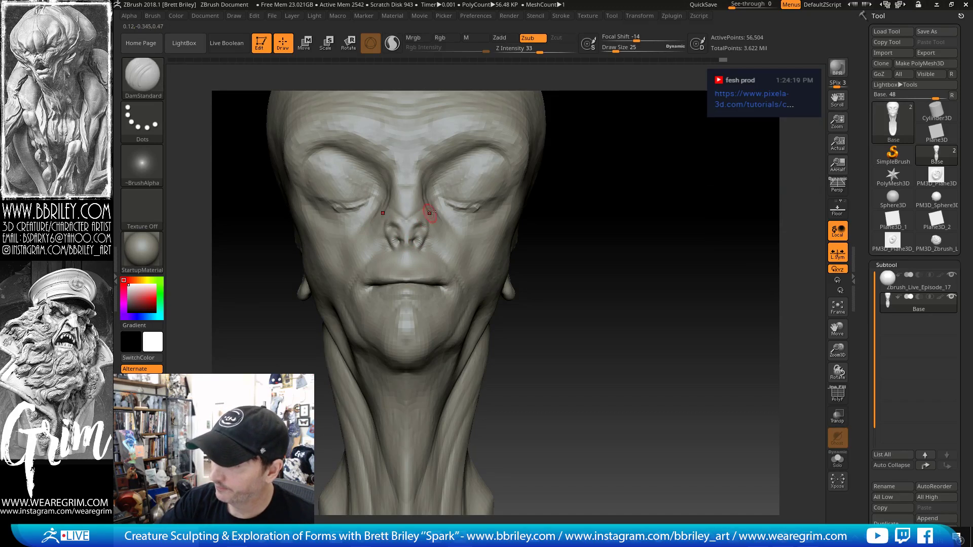
left_click_drag(597, 128, 594, 108)
left_click_drag(404, 203, 406, 219)
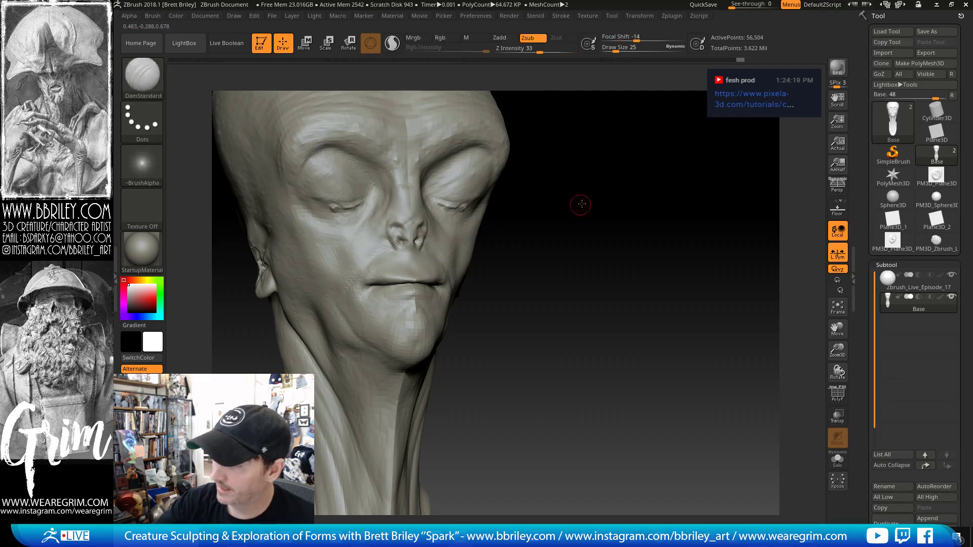
- Push the nose bridge inward in profile with the Move brush at draw size 111
left_click_drag(580, 204, 563, 207)
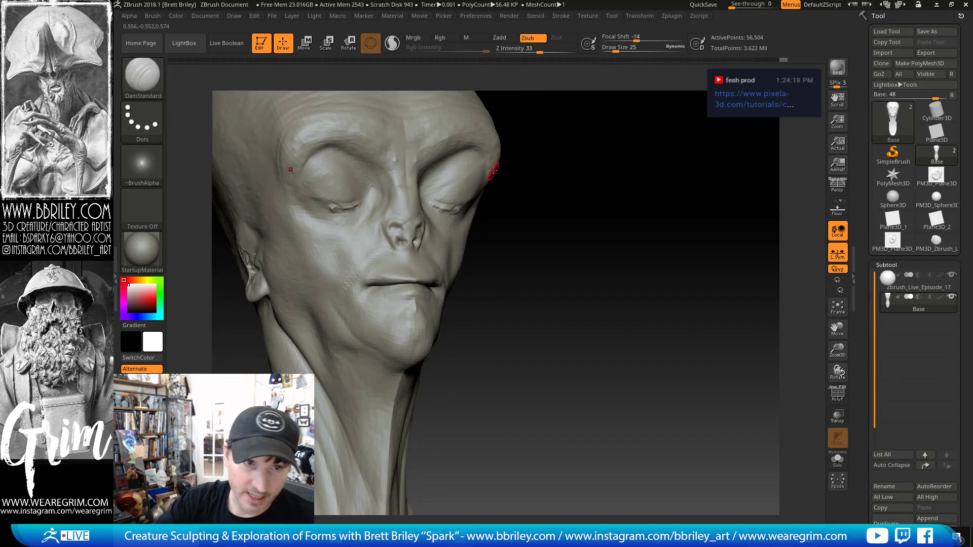
left_click_drag(540, 144, 448, 196)
left_click_drag(527, 154, 634, 162)
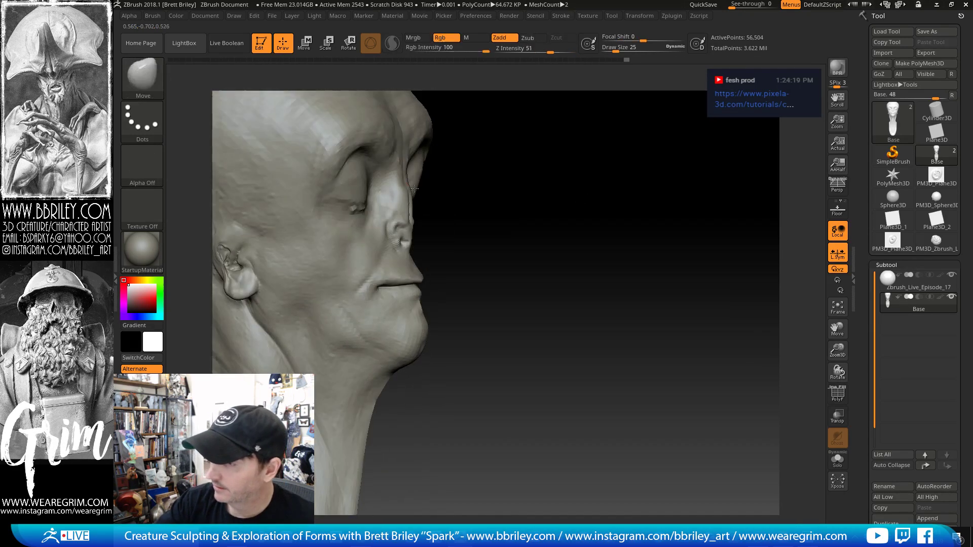
key("b")
key("m")
key("v")
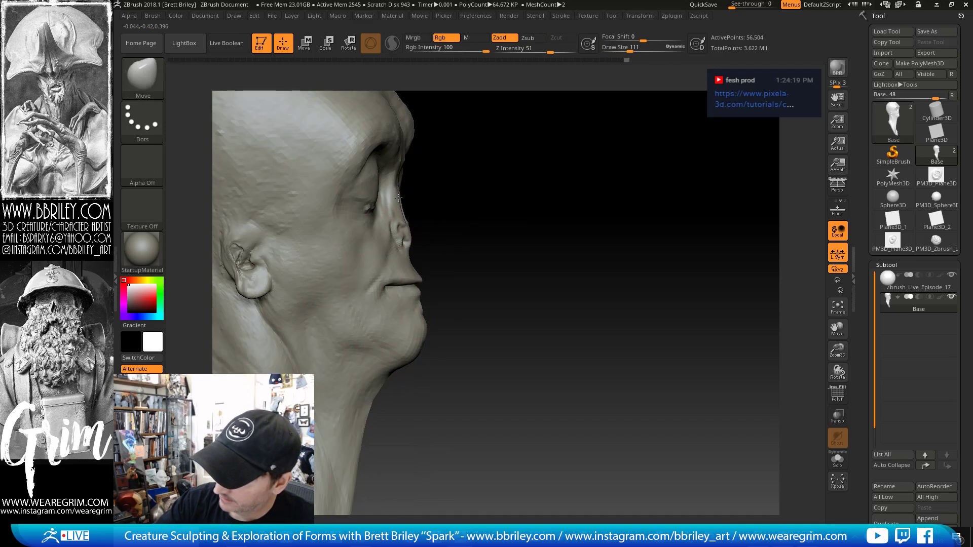
mouse_move(413, 196)
left_mouse_down()
mouse_move(517, 215)
mouse_move(489, 206)
mouse_move(434, 260)
mouse_move(456, 267)
left_mouse_up()
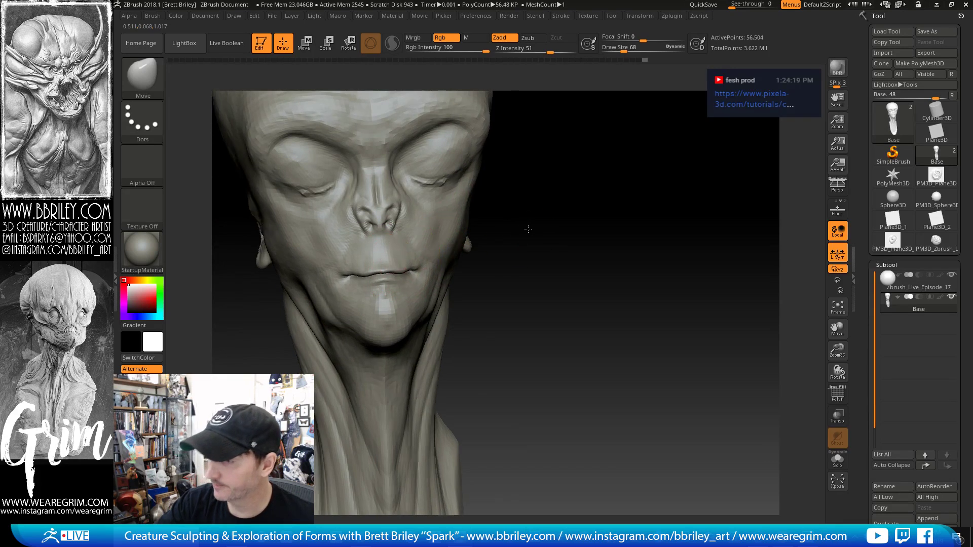
- Reshape the mouth corners and pull the chin forward with the Move brush at draw size 102
mouse_move(345, 280)
left_mouse_down()
mouse_move(432, 274)
mouse_move(402, 271)
mouse_move(434, 239)
left_mouse_up()
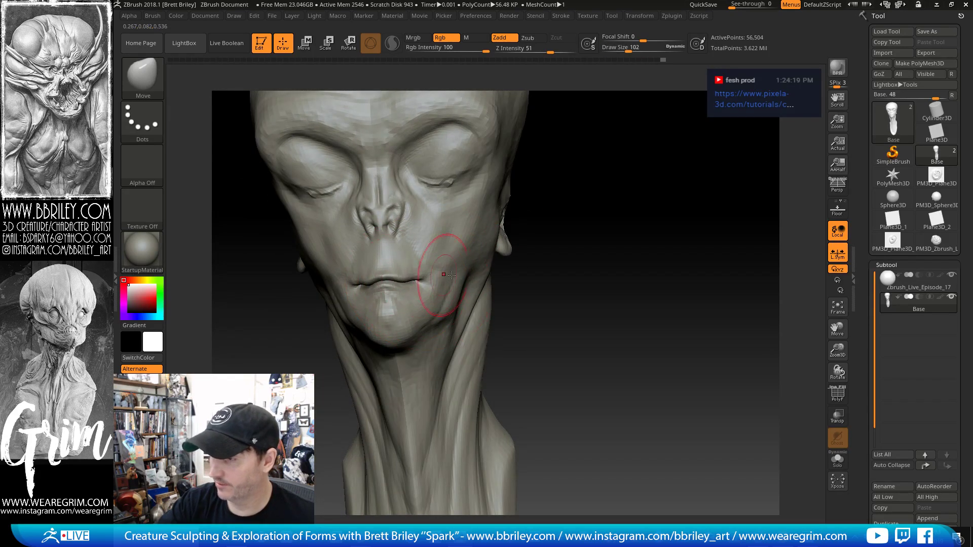
left_click_drag(654, 244, 537, 251)
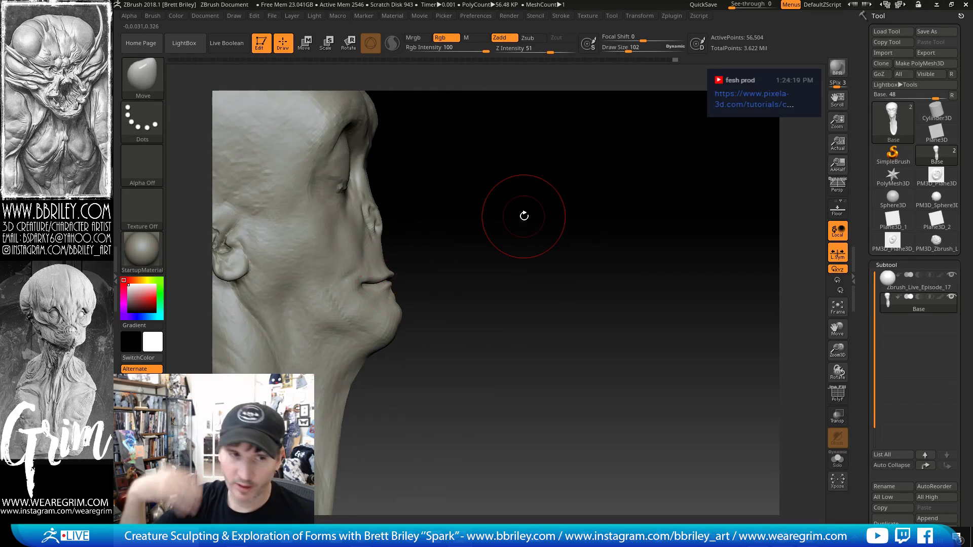
mouse_move(471, 216)
left_mouse_down()
mouse_move(447, 267)
mouse_move(452, 287)
mouse_move(381, 348)
mouse_move(424, 332)
left_mouse_up()
key("[")
key("[")
key("[")
key("[")
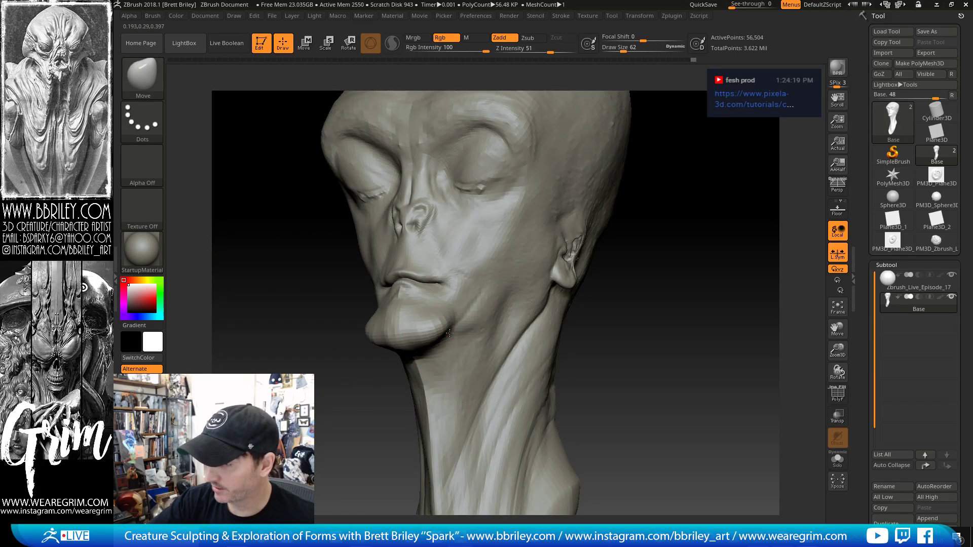
- Pull the chin outward into two mirrored lobes from below with the Move brush at draw size 98
left_click_drag(634, 280, 638, 189)
left_click_drag(420, 336, 421, 332)
left_click_drag(548, 160, 532, 96)
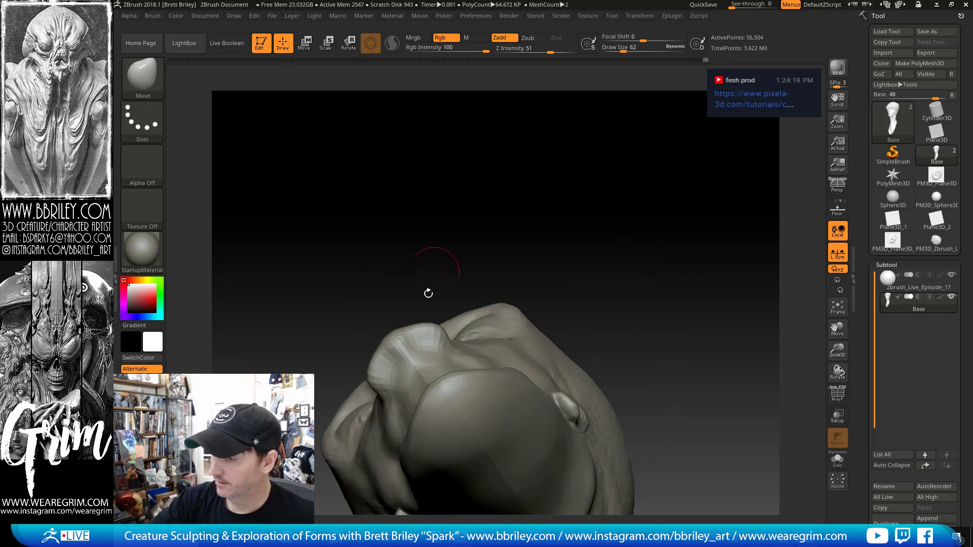
key("bracketright")
mouse_move(425, 341)
left_mouse_down()
mouse_move(416, 315)
mouse_move(435, 321)
left_mouse_up()
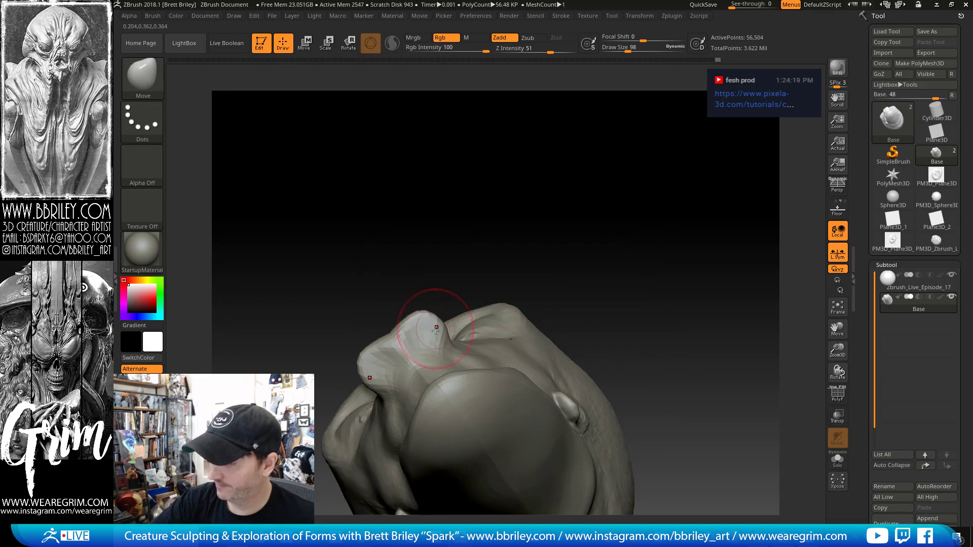
- Reshape the two chin lobes and the underside of the chin with the Move brush at draw sizes 184 and 111
mouse_move(532, 187)
left_mouse_down()
mouse_move(543, 254)
mouse_move(600, 185)
mouse_move(634, 113)
mouse_move(652, 120)
left_mouse_up()
key("bracketright")
key("bracketright")
key("bracketright")
key("bracketright")
left_click_drag(479, 286, 460, 291)
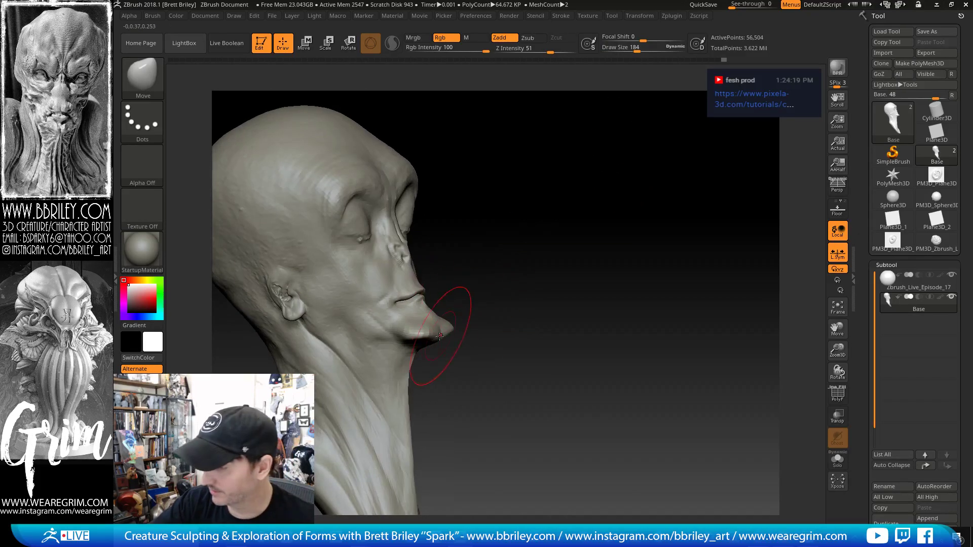
left_click_drag(439, 336, 417, 346)
key("s")
left_click_drag(420, 343, 421, 354)
left_click_drag(493, 287, 475, 295)
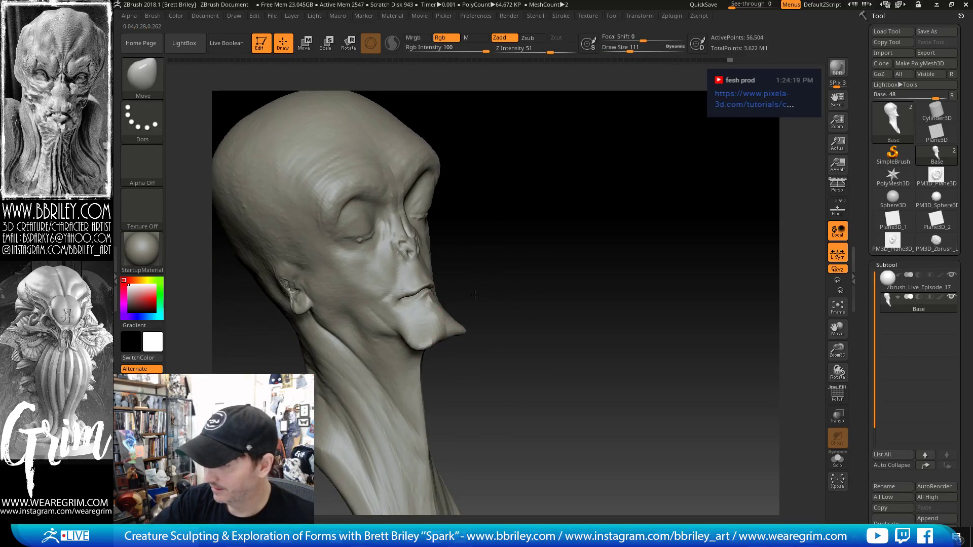
- Sharpen the form of the chin lobes with the DamStandard and Standard brushes at draw size 36
key("b")
key("d")
key("s")
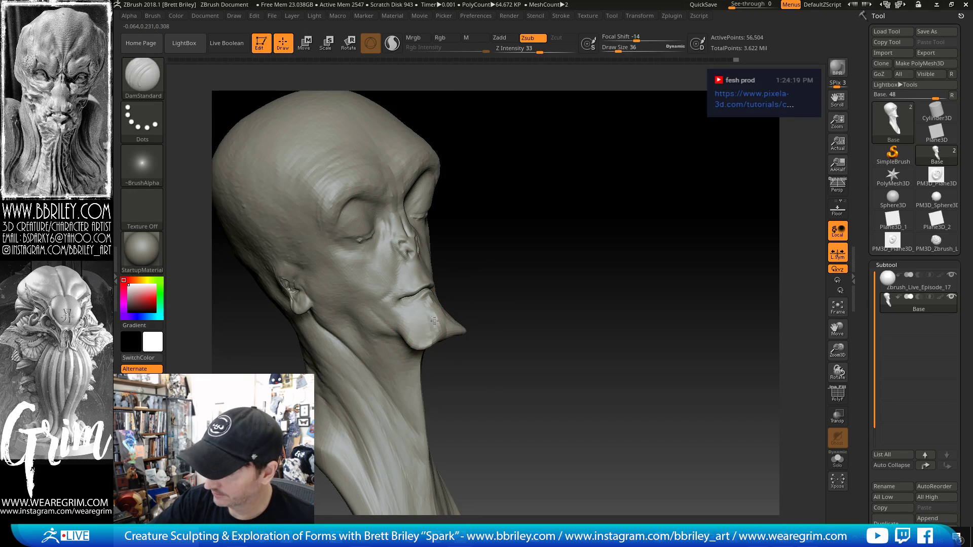
left_click_drag(494, 244, 483, 269)
key("b")
key("s")
key("t")
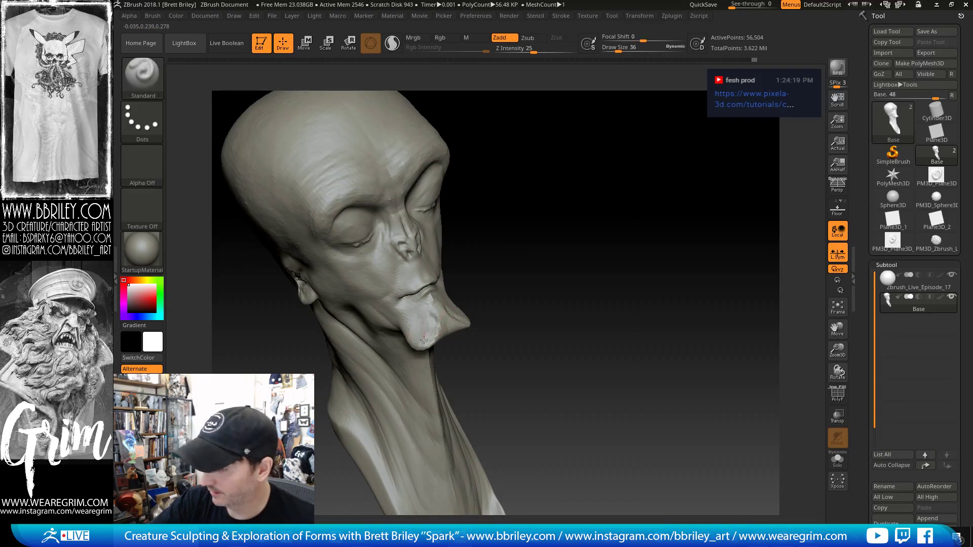
left_click_drag(434, 335, 398, 339)
mouse_move(481, 283)
left_mouse_down()
mouse_move(495, 211)
mouse_move(554, 216)
mouse_move(547, 206)
left_mouse_up()
- Adjust the outer sides of the chin lobes with the Move brush at draw size 79
key("b")
key("m")
key("v")
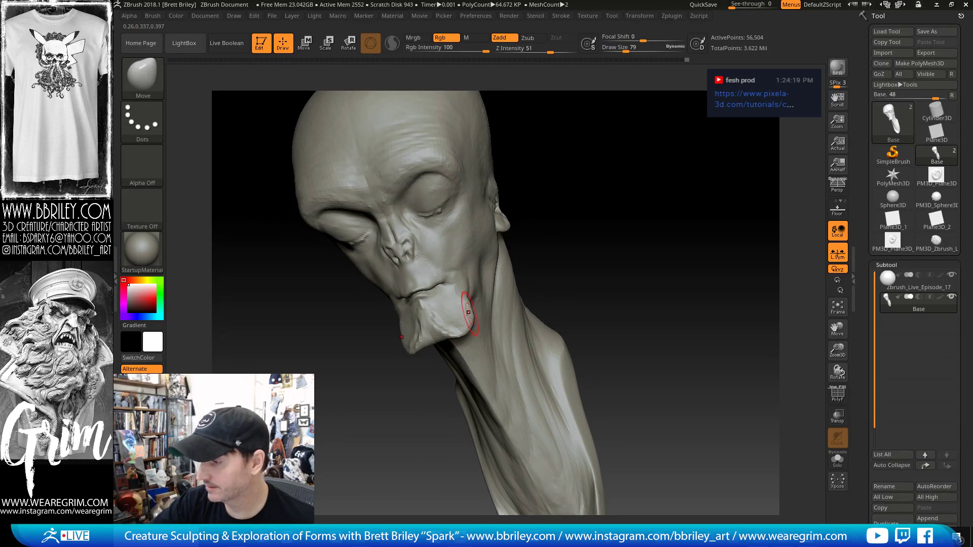
left_click_drag(579, 171, 467, 282)
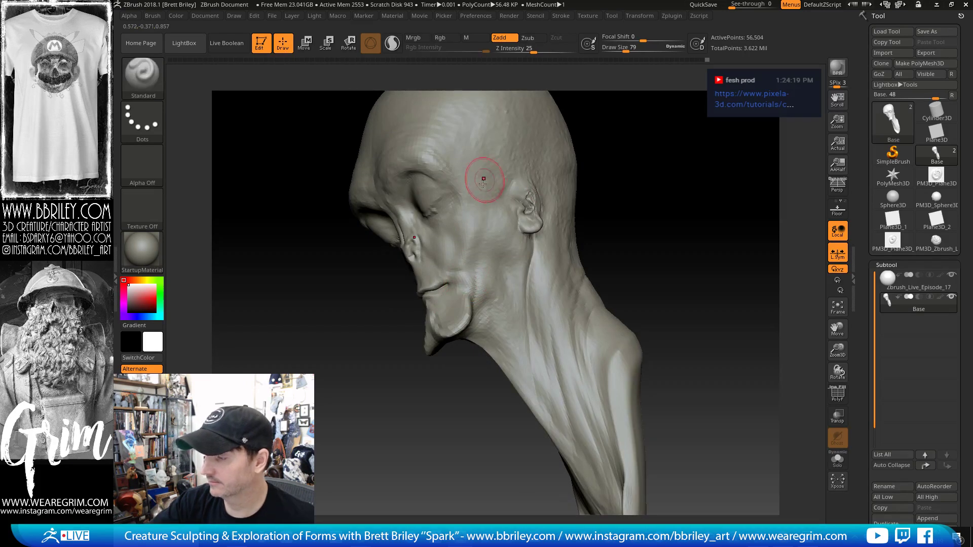
key("b")
key("c")
key("l")
mouse_move(598, 172)
left_mouse_down()
mouse_move(641, 171)
mouse_move(610, 227)
left_mouse_up()
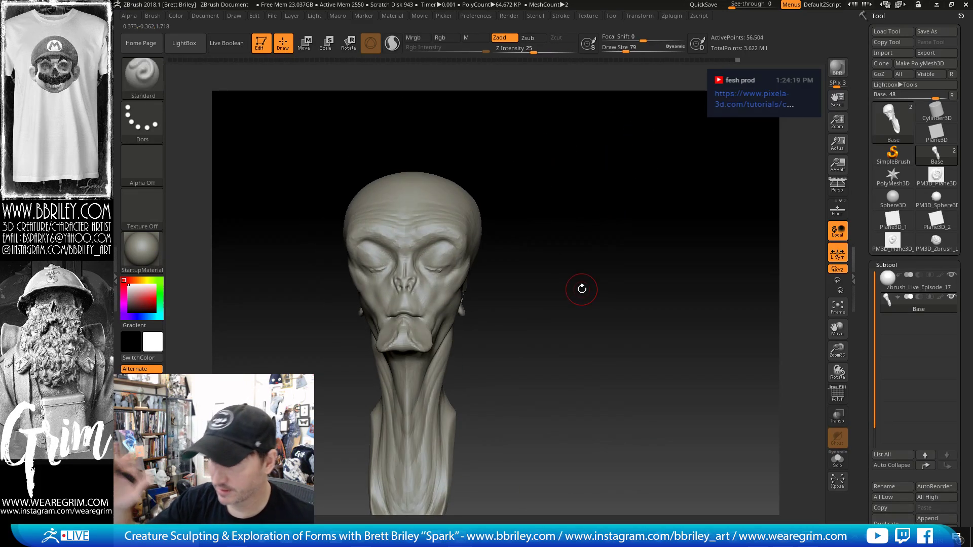
- Choose the Widehead_mouth stamp of spark_vdm_brush and subdivide the head mesh
key("b")
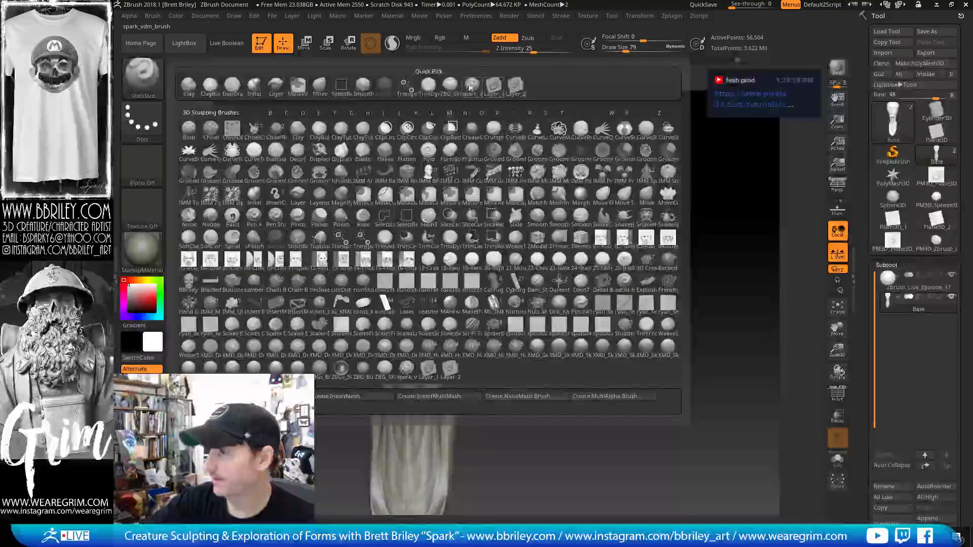
left_click(470, 87)
mouse_move(583, 236)
left_mouse_down()
mouse_move(532, 191)
mouse_move(554, 172)
left_mouse_up()
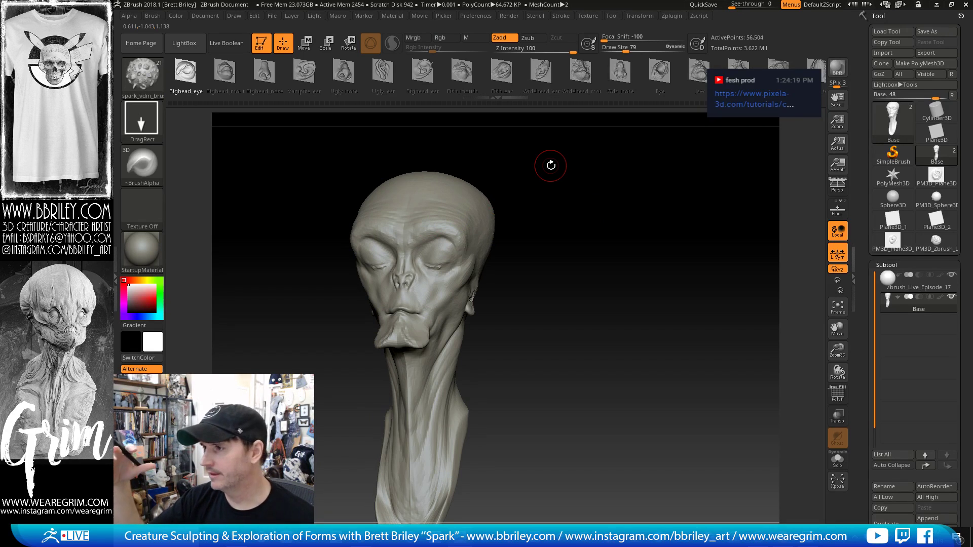
left_click(223, 79)
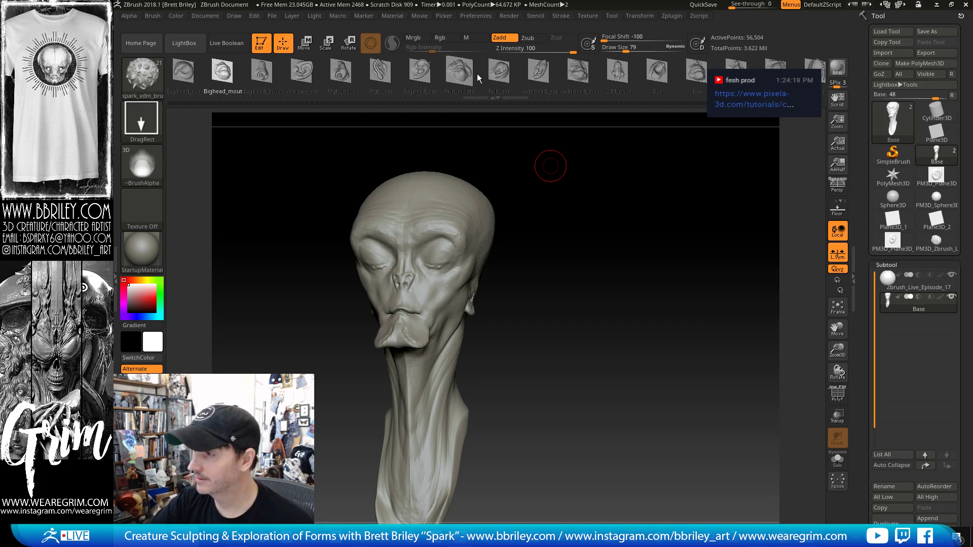
left_click(614, 77)
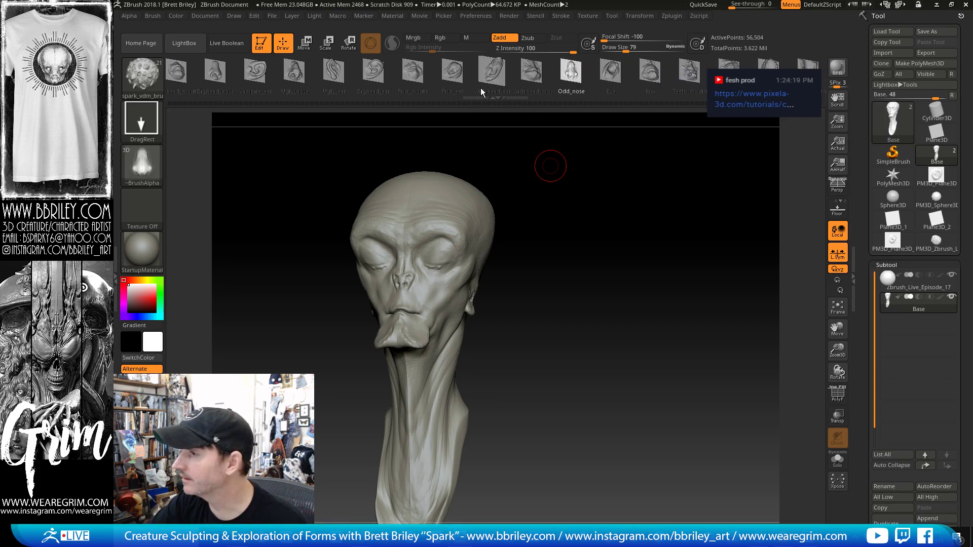
left_click(510, 76)
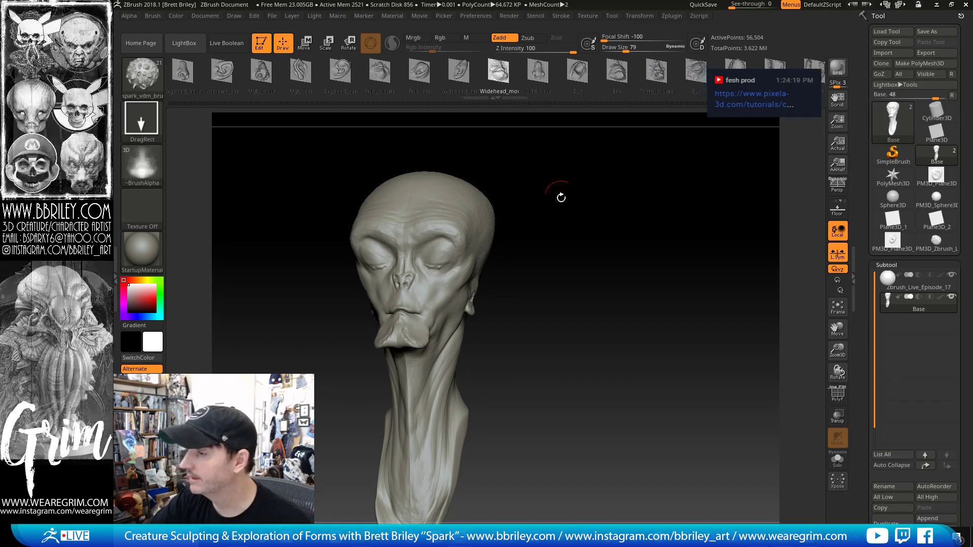
left_click_drag(560, 196, 552, 199)
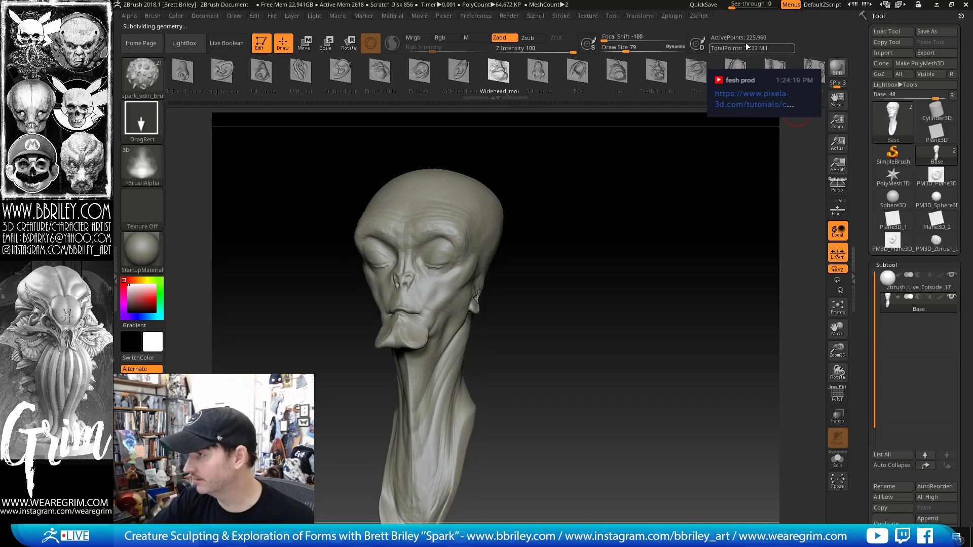
key("ctrl+d")
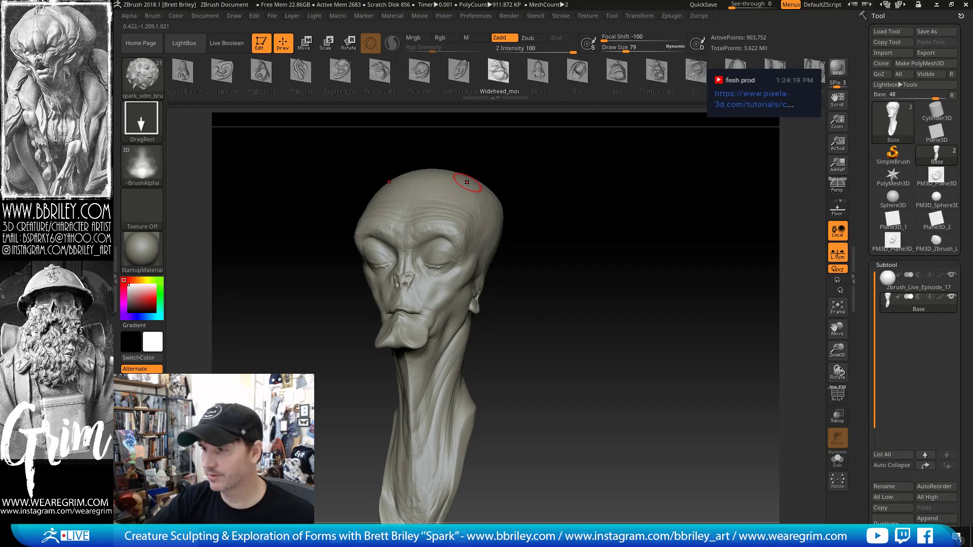
- Stamp mirrored Widehead_mouth forms onto both sides of the forehead, replacing the first trial stamp at a higher subdivision level
left_click_drag(459, 218, 558, 197)
key("ctrl+z")
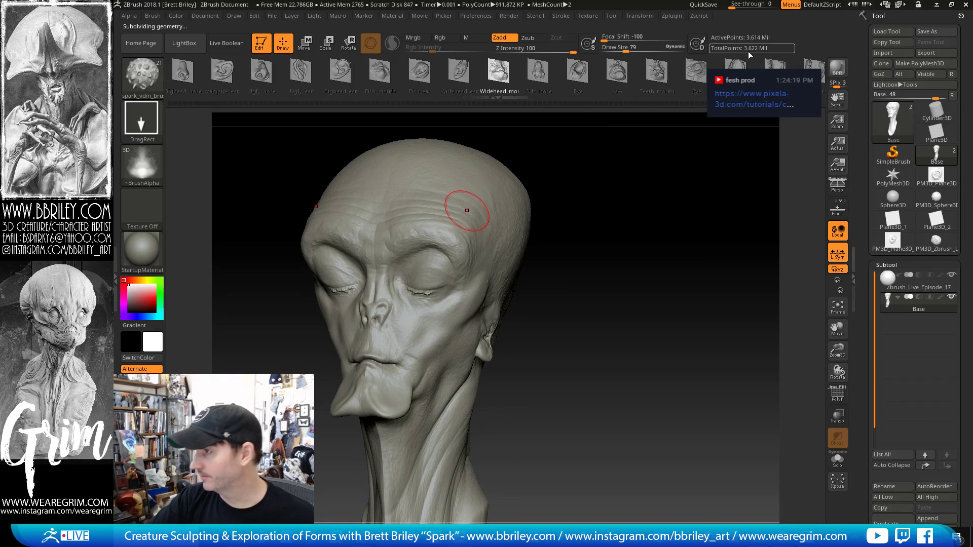
key("s")
mouse_move(478, 210)
left_mouse_down()
mouse_move(558, 155)
mouse_move(552, 162)
left_mouse_up()
left_click_drag(553, 162, 587, 153)
- Pull the stamped forehead forms up and outward into flared lobes with the Move brush at draw size 277
key("b")
key("m")
key("v")
key("s")
mouse_move(474, 213)
left_mouse_down()
mouse_move(484, 212)
mouse_move(461, 165)
left_mouse_up()
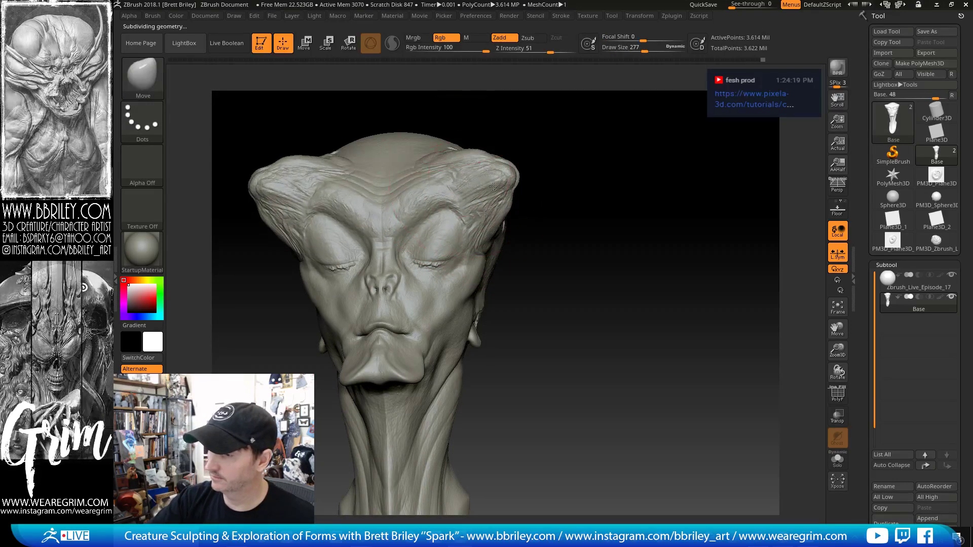
key("s")
mouse_move(558, 187)
left_mouse_down()
mouse_move(512, 201)
mouse_move(526, 223)
left_mouse_up()
left_click_drag(538, 218, 553, 210)
mouse_move(672, 175)
left_mouse_down()
mouse_move(695, 160)
mouse_move(643, 204)
left_mouse_up()
key("s")
left_click_drag(551, 215, 535, 222)
- Blend the rear edges of the forehead lobes into the skull with the Clay brush at draw sizes 79 and 65 plus smoothing
key("b")
key("c")
key("l")
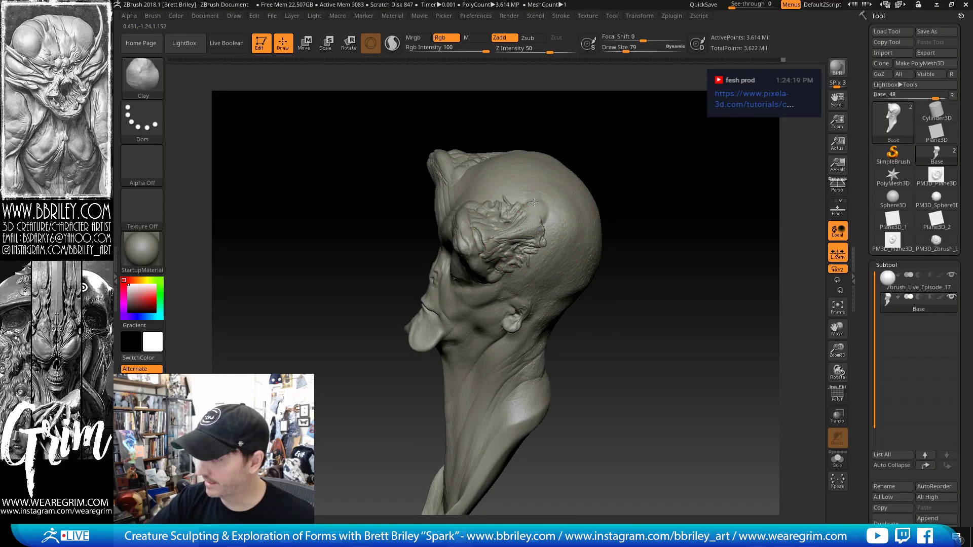
left_click_drag(581, 133, 556, 167)
mouse_move(529, 215)
left_mouse_down("shift")
mouse_move(521, 228)
mouse_move(539, 215)
left_mouse_up("shift")
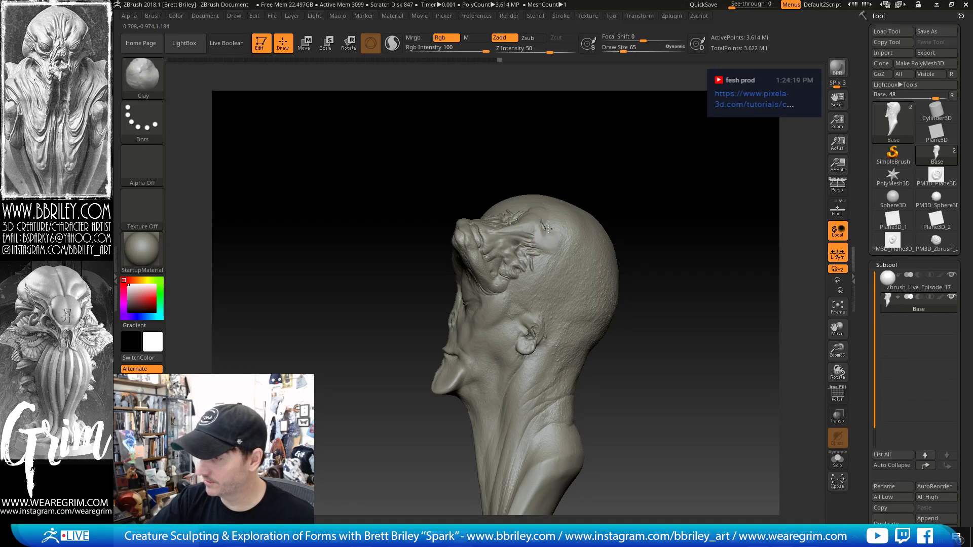
mouse_move(603, 175)
left_mouse_down()
mouse_move(658, 162)
mouse_move(593, 195)
mouse_move(548, 254)
left_mouse_up()
- Refine the silhouette of the forehead lobes with the Move brush at draw size 148
key("b")
key("m")
key("v")
left_click_drag(508, 279, 537, 264)
left_click_drag(512, 279, 512, 289)
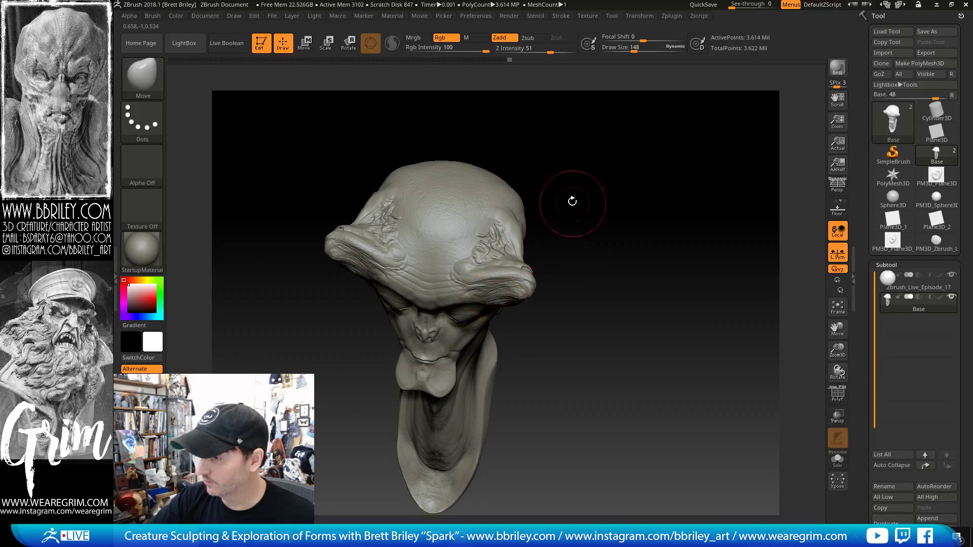
mouse_move(571, 200)
left_mouse_down()
mouse_move(517, 283)
mouse_move(528, 303)
left_mouse_up()
mouse_move(589, 218)
left_mouse_down("alt")
mouse_move(568, 163)
mouse_move(543, 169)
left_mouse_up("alt")
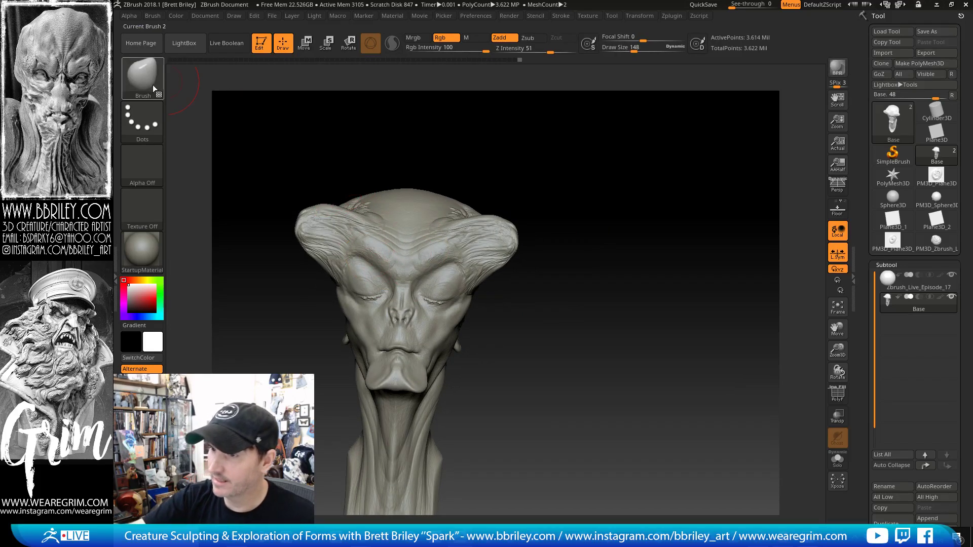
- Stamp mirrored Bighead_eye shapes from spark_vdm_brush onto the brow above the closed eyes
key("b")
key("s")
key("t")
key("b")
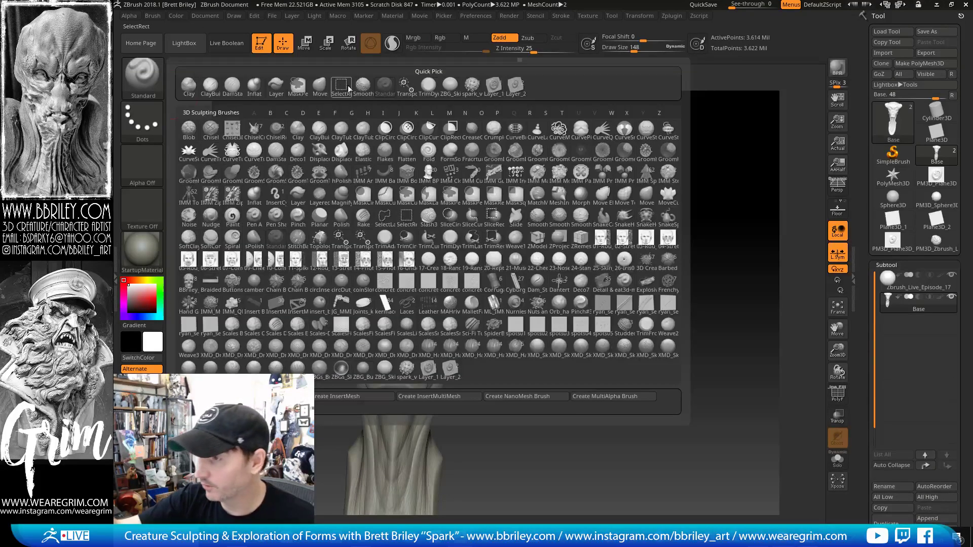
left_click(474, 86)
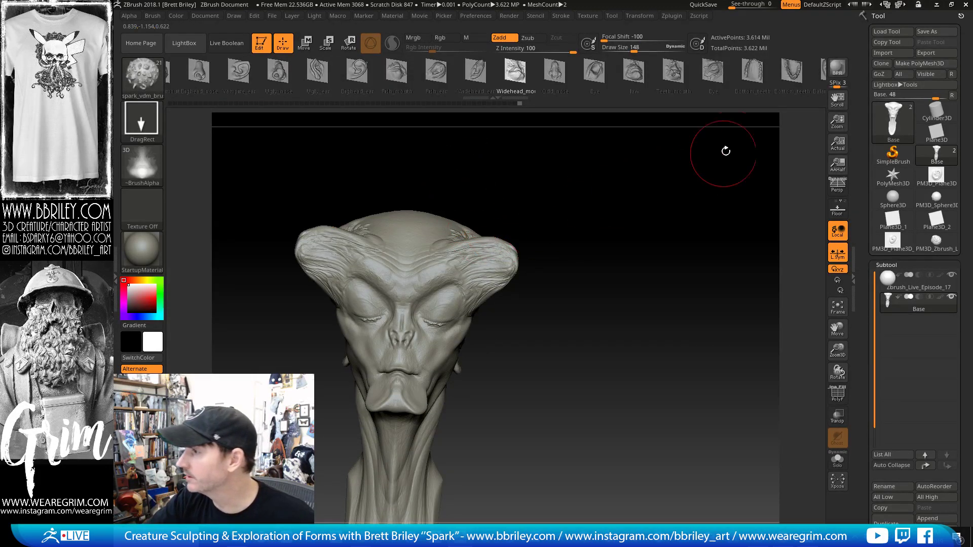
mouse_move(750, 90)
left_mouse_down()
mouse_move(692, 98)
mouse_move(630, 148)
mouse_move(765, 137)
left_mouse_up()
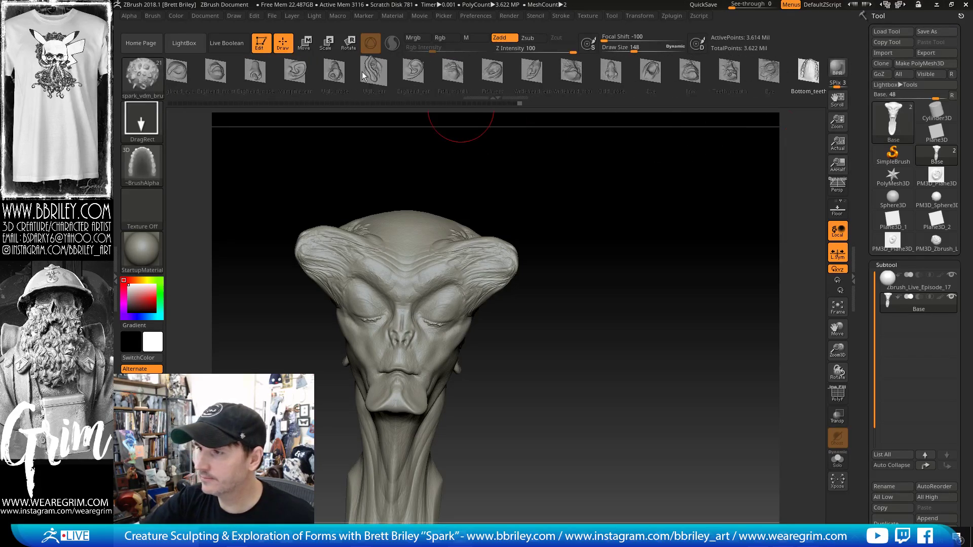
left_click_drag(361, 71, 431, 76)
left_click(269, 76)
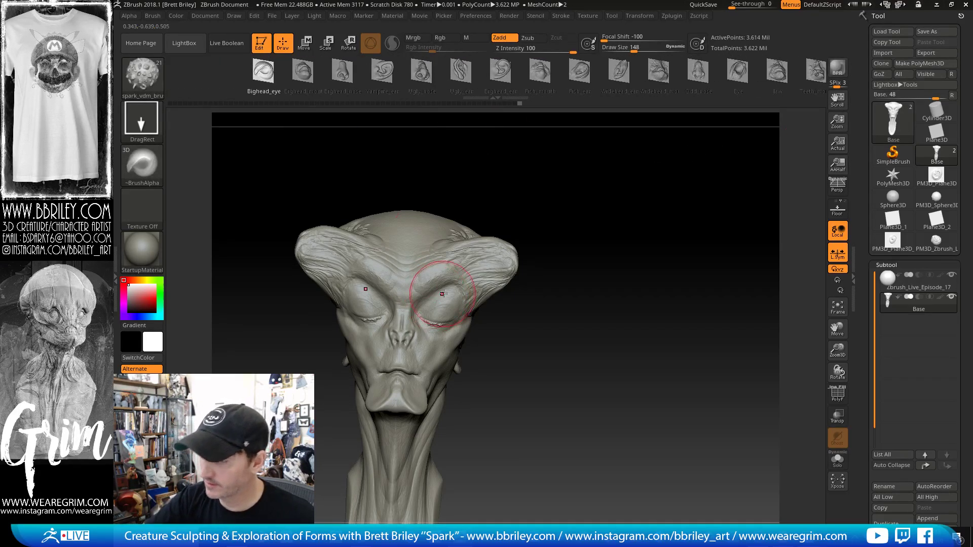
left_click_drag(470, 292, 472, 258)
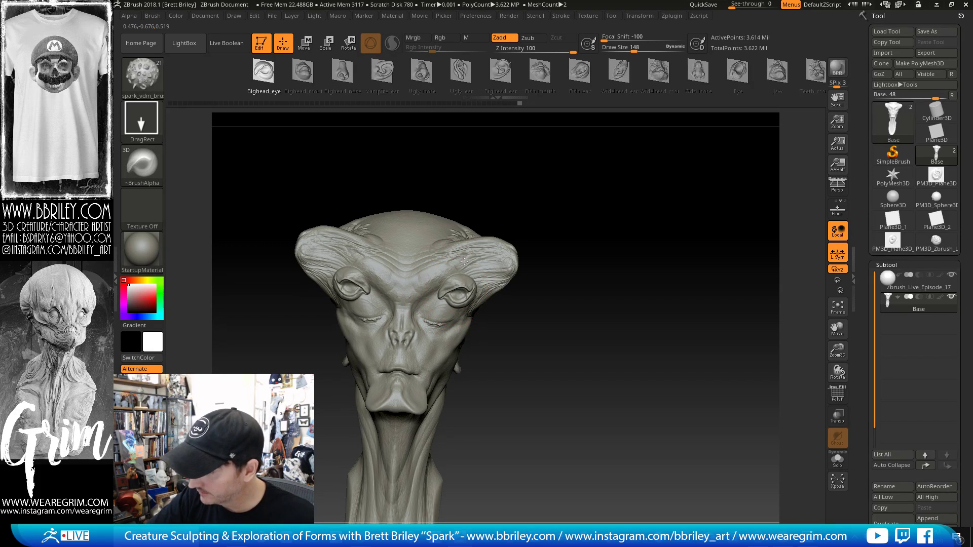
- Build up the original closed eyelids beneath the stamped eyes with the Clay brush
left_click_drag(509, 188, 520, 193)
key("b")
key("c")
key("l")
key("s")
left_click_drag(432, 293, 440, 300)
- Reshape the bulges beneath the stamped eyes and the eyes' inner corners with the Move brush at draw sizes 75 and 83
key("b")
key("m")
key("v")
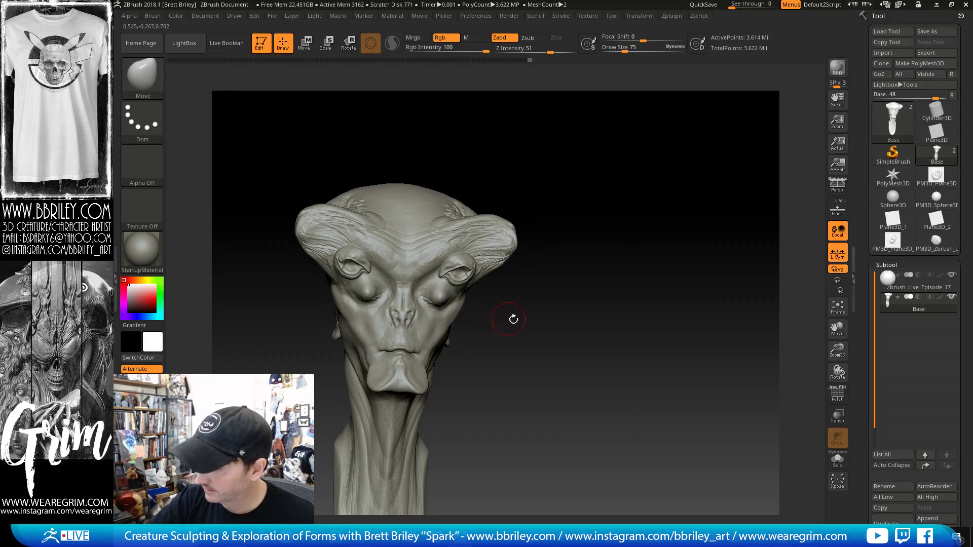
left_click_drag(512, 319, 549, 315)
left_click_drag(431, 297, 433, 302)
left_click_drag(516, 296, 460, 300)
key("s")
mouse_move(544, 289)
left_mouse_down()
mouse_move(546, 261)
mouse_move(523, 258)
left_mouse_up()
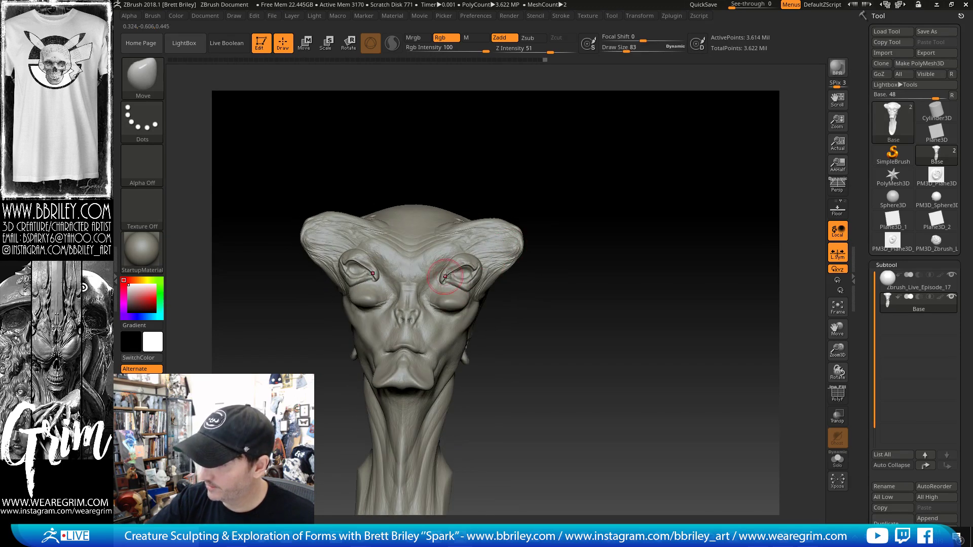
- Build up fleshy bumps on the forehead between the eyes with the Clay brush at draw size 53
key("b")
key("c")
key("l")
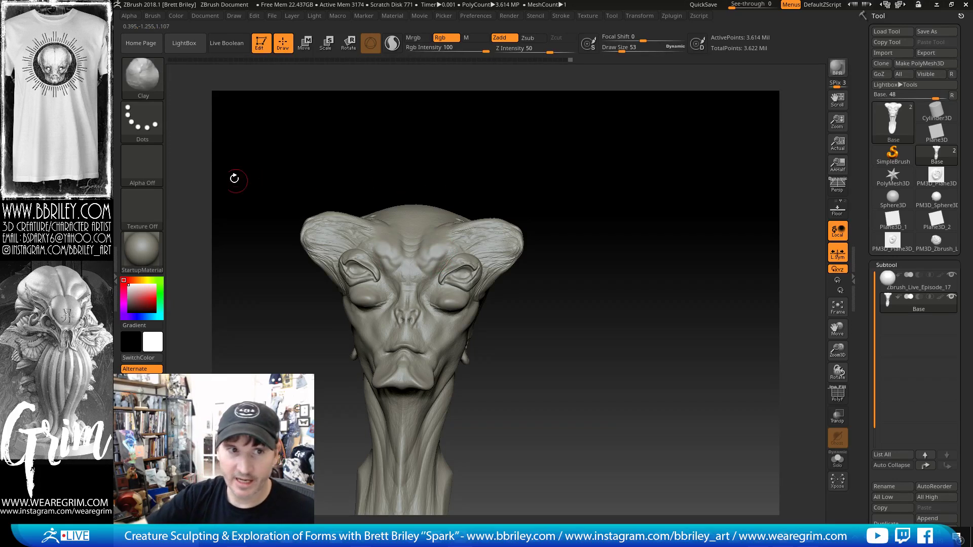
- Stamp mirrored Bighead_eye forms from spark_vdm_brush onto the upper forehead and smooth their surface
left_click(151, 82)
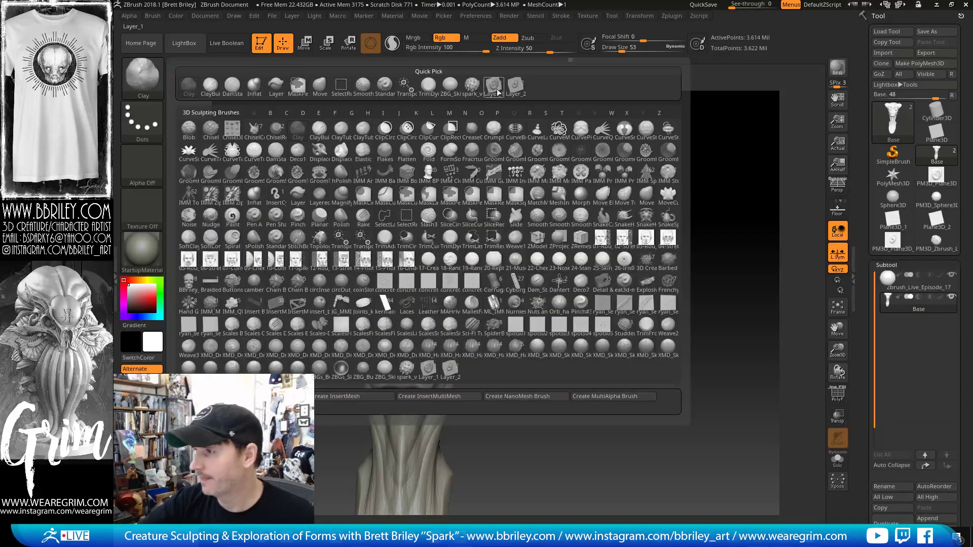
left_click(482, 133)
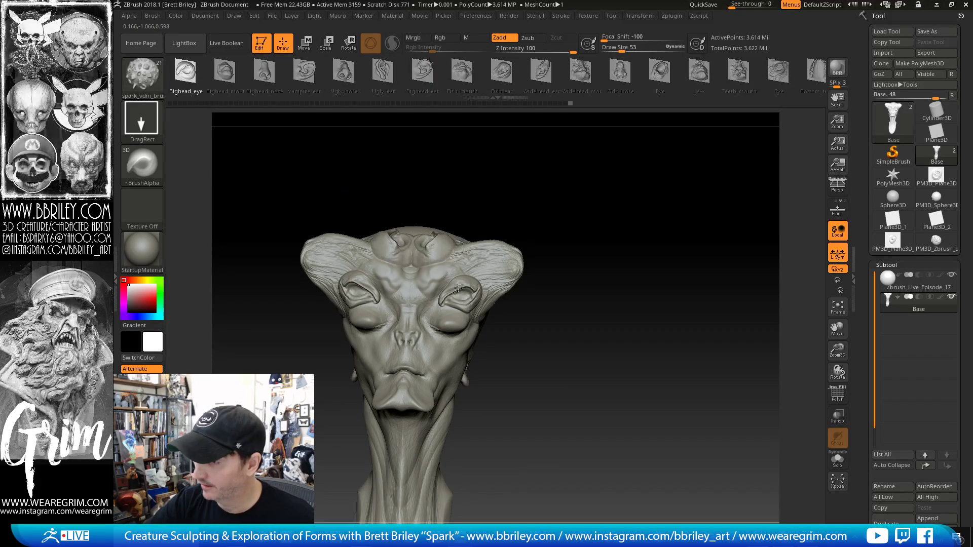
mouse_move(400, 244)
left_mouse_down()
mouse_move(470, 232)
mouse_move(478, 291)
left_mouse_up()
left_click_drag(446, 246, 443, 241, "shift")
left_click_drag(470, 190, 467, 285)
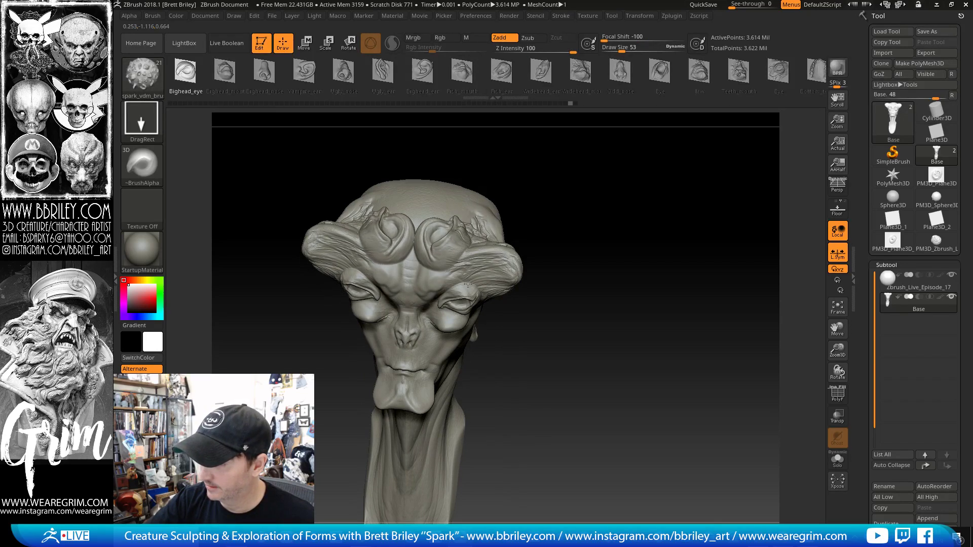
- Raise the upper forehead forms with the Move brush at draw size 207 and fill the forehead below with Clay at 72
left_click_drag(493, 207, 456, 206)
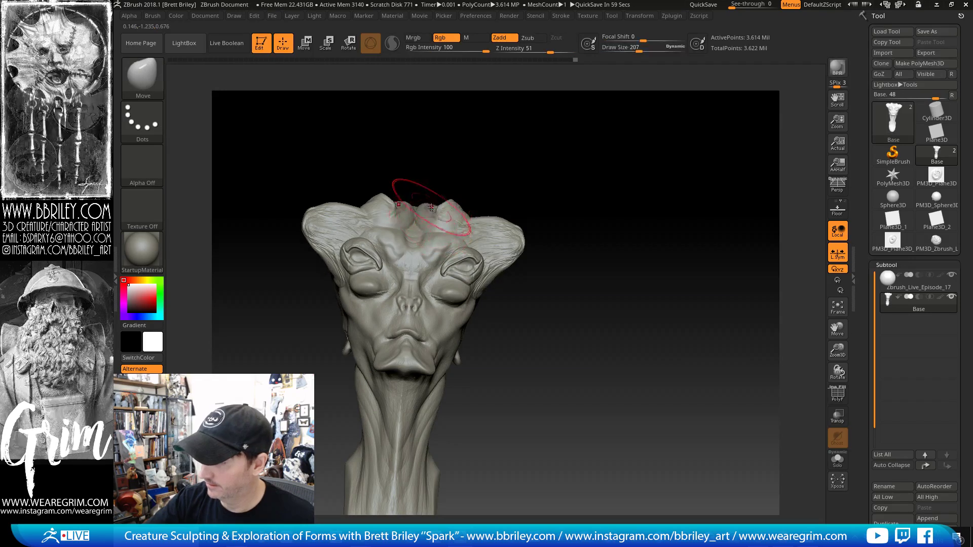
mouse_move(431, 186)
left_mouse_down()
mouse_move(471, 178)
mouse_move(463, 198)
mouse_move(452, 182)
left_mouse_up()
key("b")
key("c")
key("l")
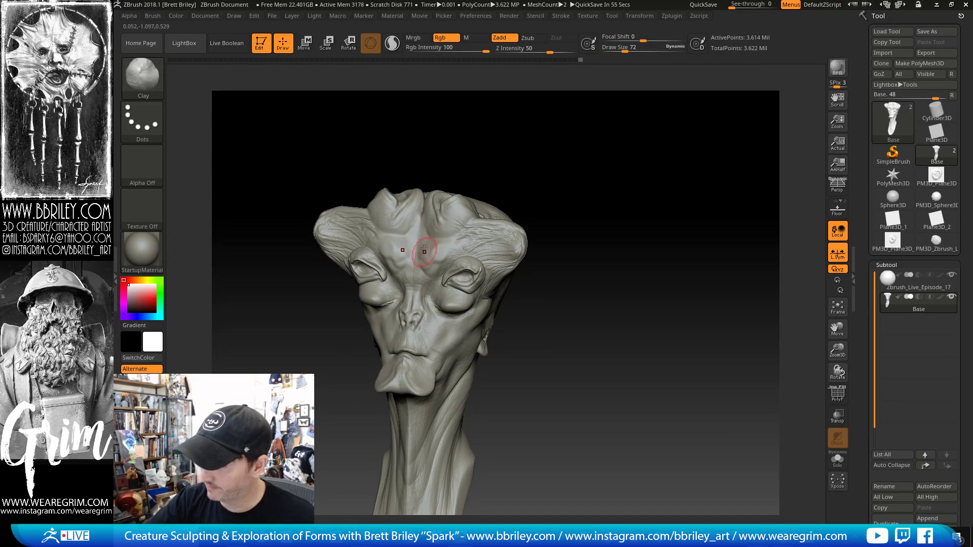
left_click_drag(501, 169, 456, 169)
- Adjust the central forehead beneath the raised forms with the Move brush at draw size 72
key("b")
key("m")
key("v")
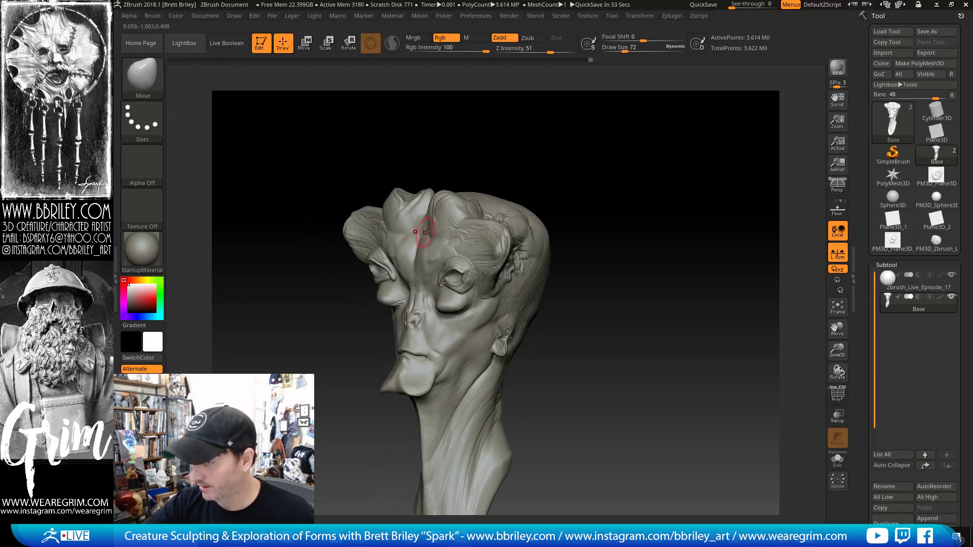
left_click_drag(443, 240, 440, 249)
left_click_drag(460, 168, 502, 165)
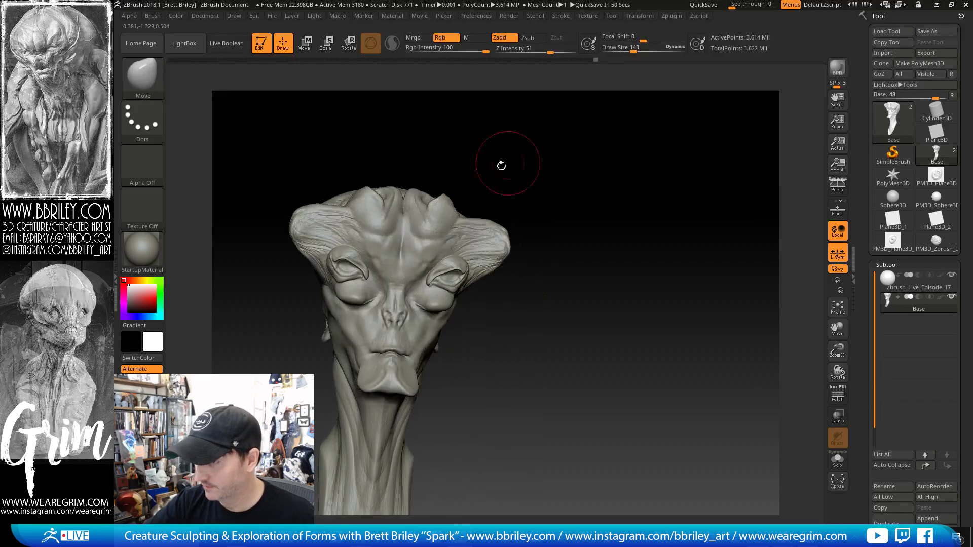
- Swell the mirrored upper forehead forms with the Inflat brush at draw size 111
key("s")
left_click_drag(417, 213, 414, 222)
key("b")
key("i")
key("n")
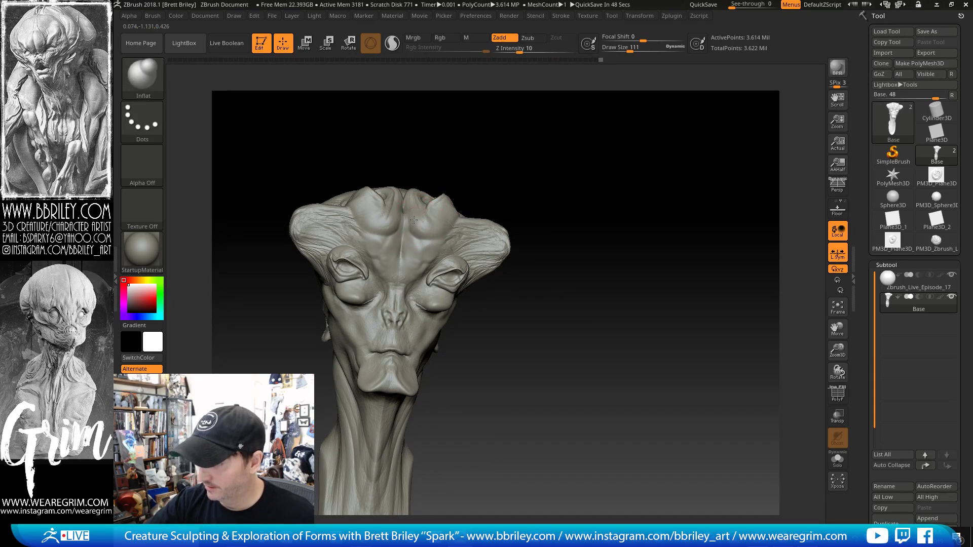
left_click_drag(477, 171, 462, 234)
left_click_drag(487, 188, 477, 234)
- Reshape the upper forehead bumps and the brow beside them with the Move brush at draw sizes 119 and 148
key("b")
key("m")
key("v")
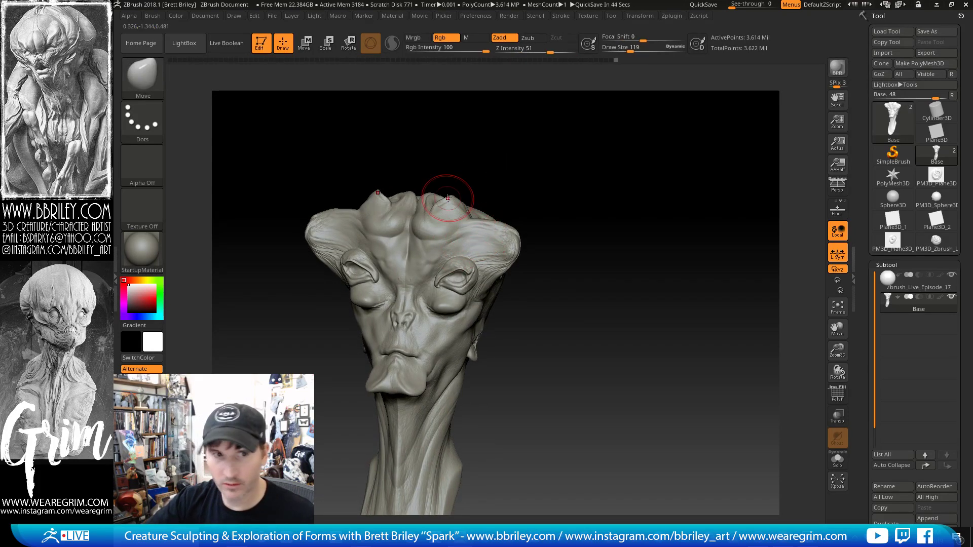
left_click_drag(501, 177, 499, 184)
left_click_drag(481, 222, 478, 230)
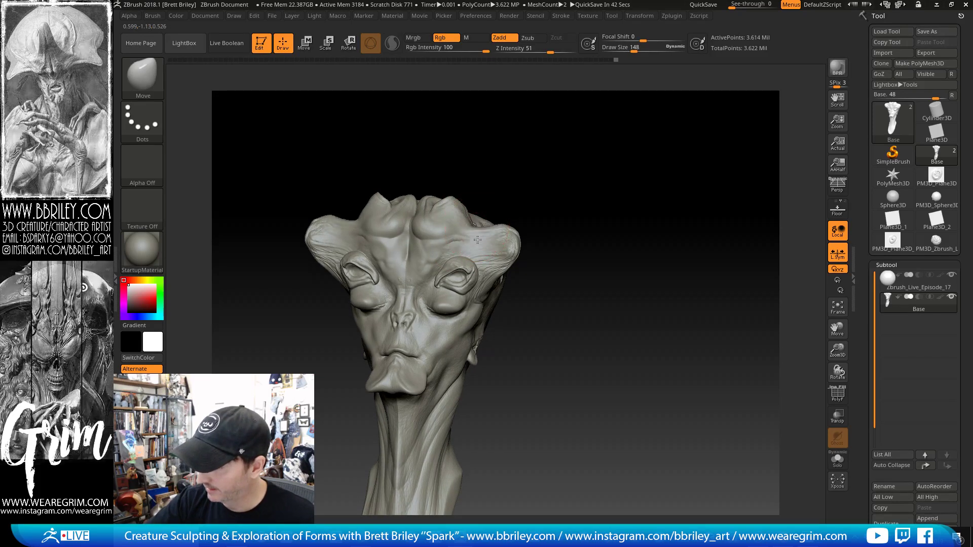
left_click_drag(536, 187, 545, 193)
- Tighten the central forehead and nose bridge with the Pinch brush at draw size 219
key("s")
left_click_drag(509, 230, 515, 229)
left_click_drag(551, 151, 557, 158)
key("b")
key("p")
key("i")
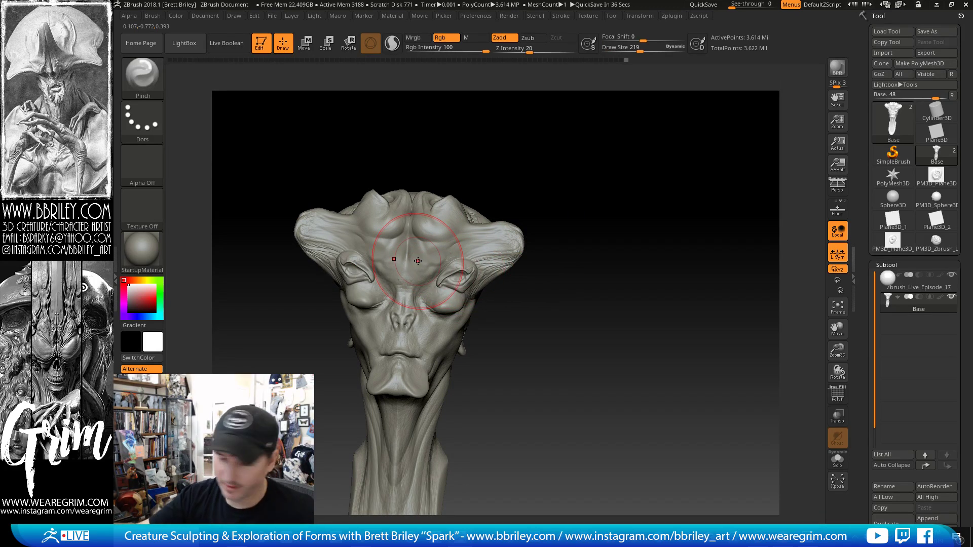
mouse_move(565, 197)
left_mouse_down()
mouse_move(527, 197)
mouse_move(562, 198)
left_mouse_up()
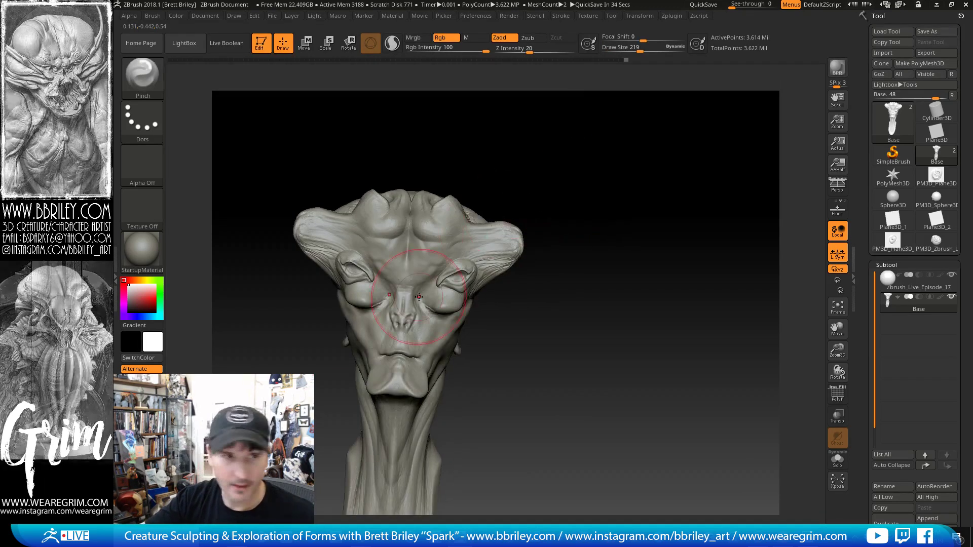
left_click_drag(577, 146, 558, 148)
- Refine the creases around the lower eyelids with DamStandard at draw size 94 and smooth the surface
key("b")
key("m")
key("v")
key("s")
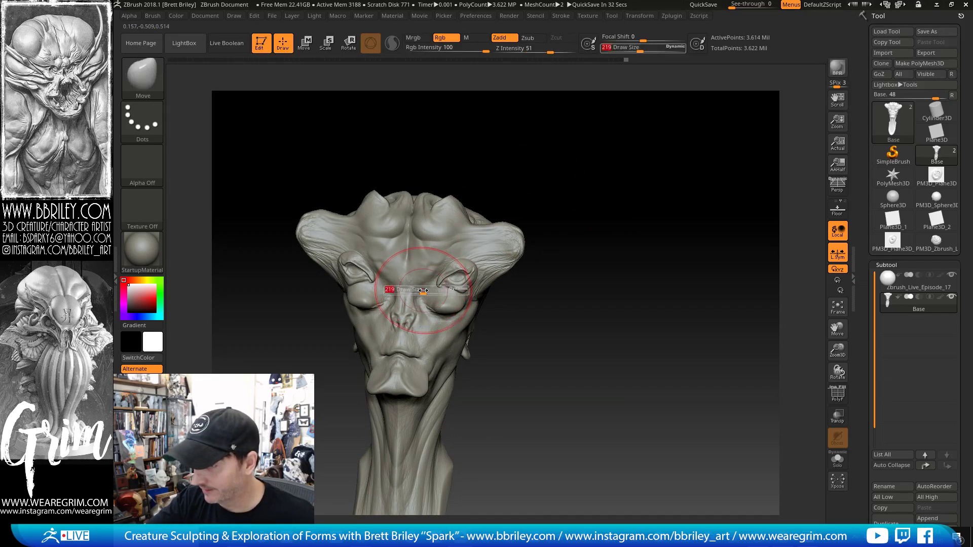
mouse_move(423, 290)
left_mouse_down()
mouse_move(415, 292)
mouse_move(429, 292)
left_mouse_up()
key("b")
key("d")
key("s")
key("s")
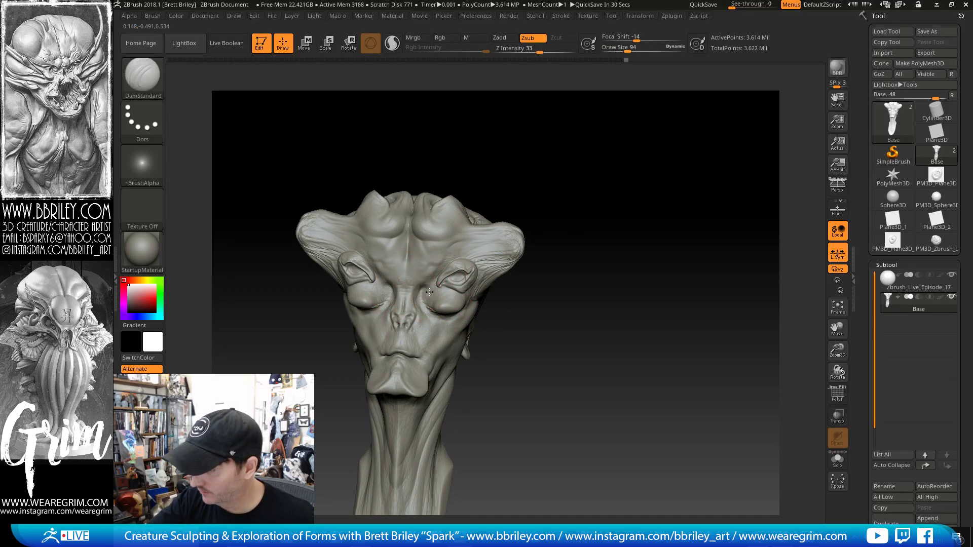
key("shift")
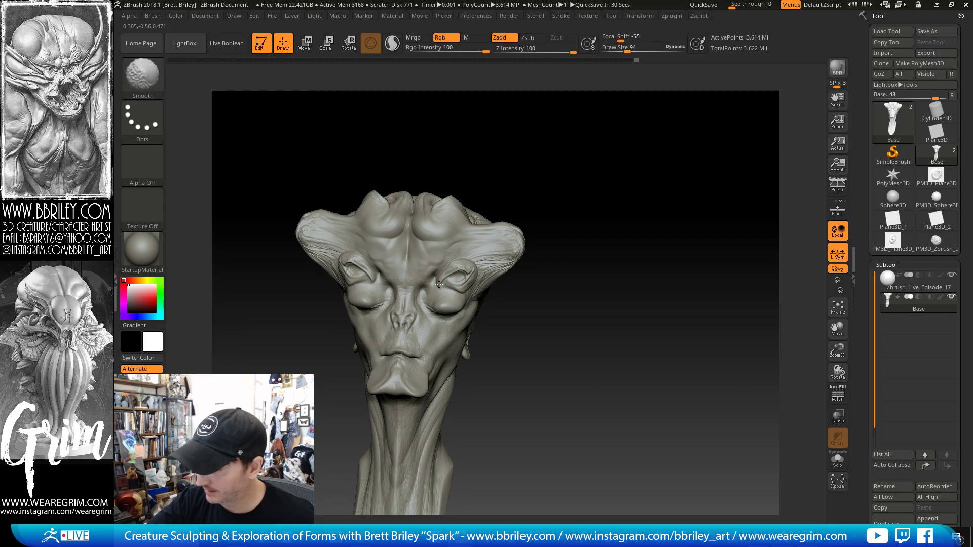
- Adjust the upper eye forms beneath the side horns with the Move brush at draw size 102
key("b")
key("m")
key("v")
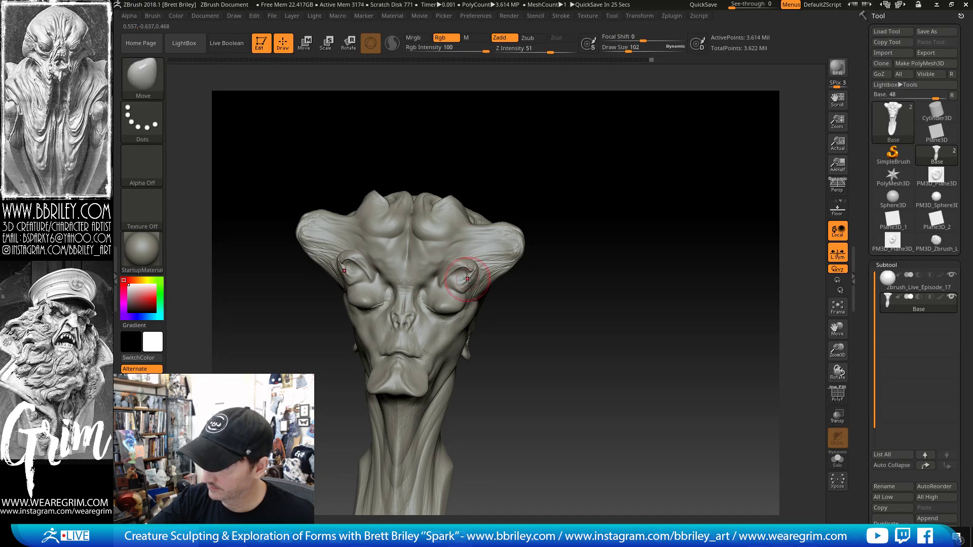
left_click_drag(542, 232, 475, 296)
- Build up the cheek beside the mouth with the Clay brush at draw size 44
key("b")
key("c")
key("l")
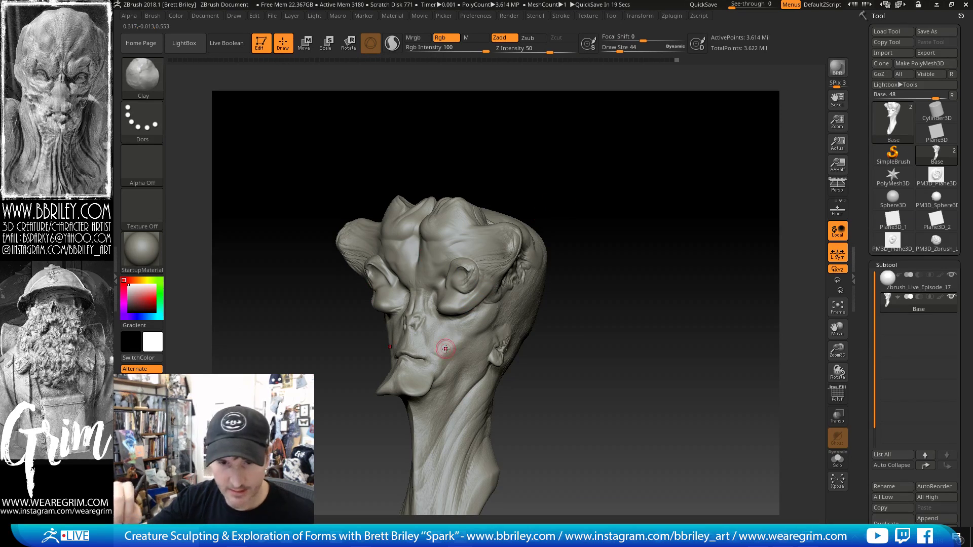
mouse_move(601, 183)
left_mouse_down()
mouse_move(550, 199)
mouse_move(598, 202)
mouse_move(594, 176)
left_mouse_up()
- Reshape the skull's side profile with the Move brush at draw size 520, reducing the size to 257 for the forehead
key("b")
key("m")
key("v")
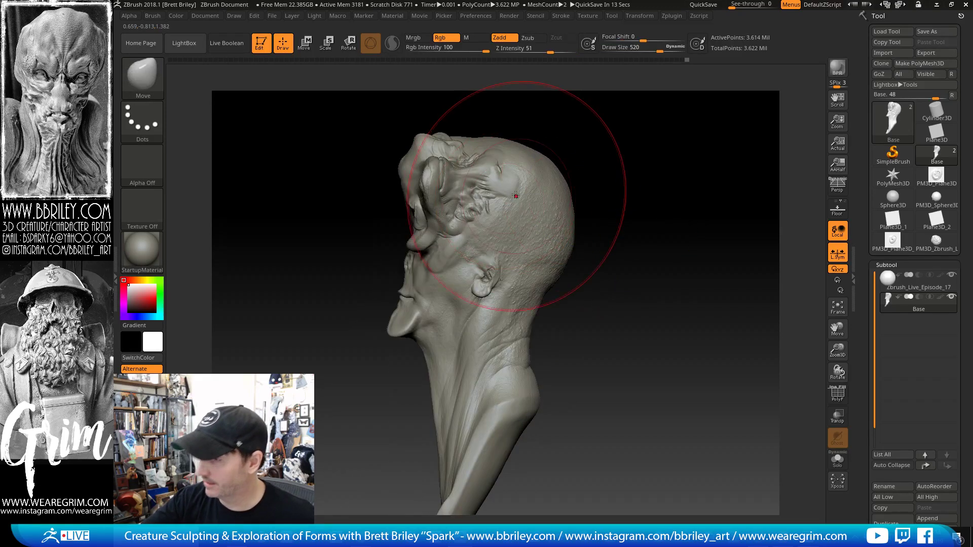
mouse_move(548, 128)
left_mouse_down()
mouse_move(468, 129)
mouse_move(464, 179)
left_mouse_up()
key("bracketleft")
left_click_drag(583, 152, 598, 137)
key("bracketleft")
key("bracketleft")
key("bracketleft")
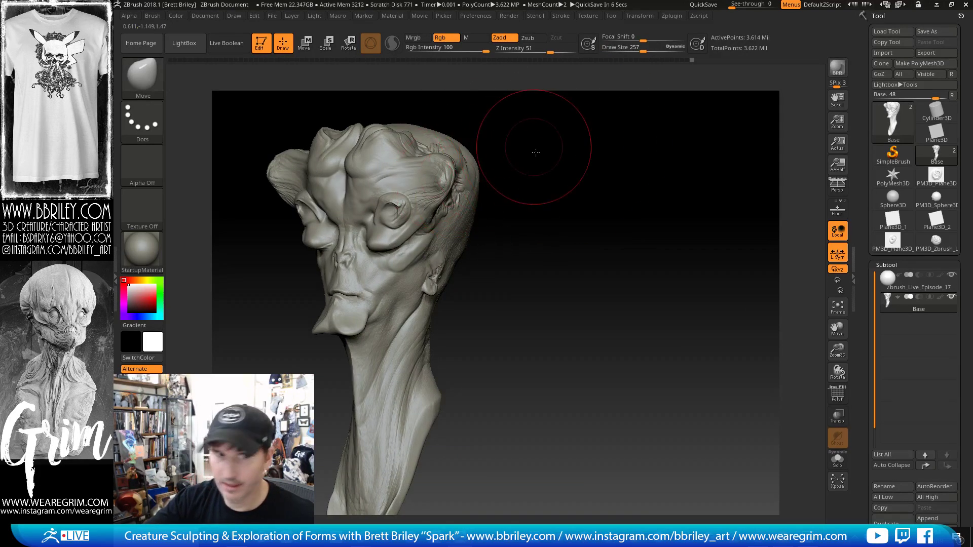
- Adjust the side horns and head silhouette from the front with the Move brush at draw sizes 202 and 124
mouse_move(532, 147)
left_mouse_down()
mouse_move(547, 176)
mouse_move(451, 219)
left_mouse_up()
key("bracketleft")
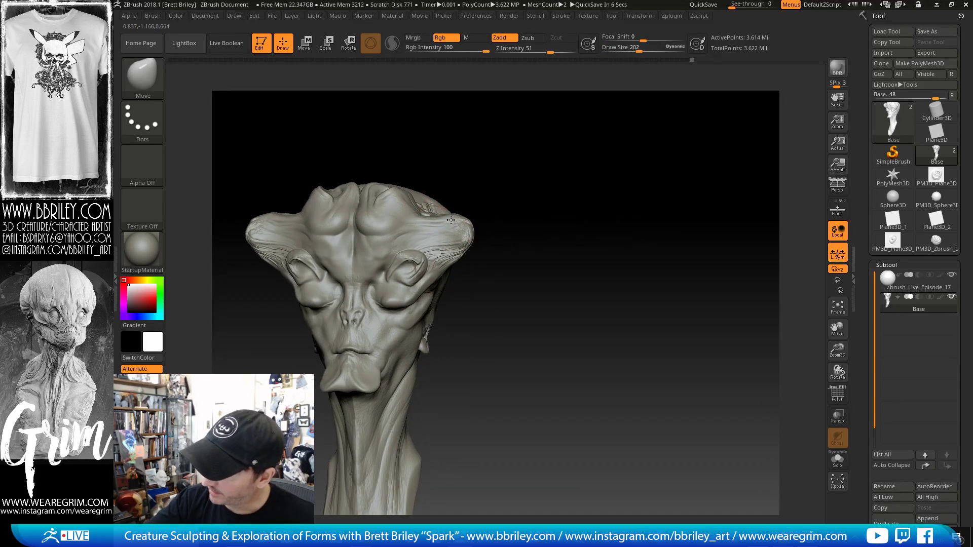
key("bracketleft")
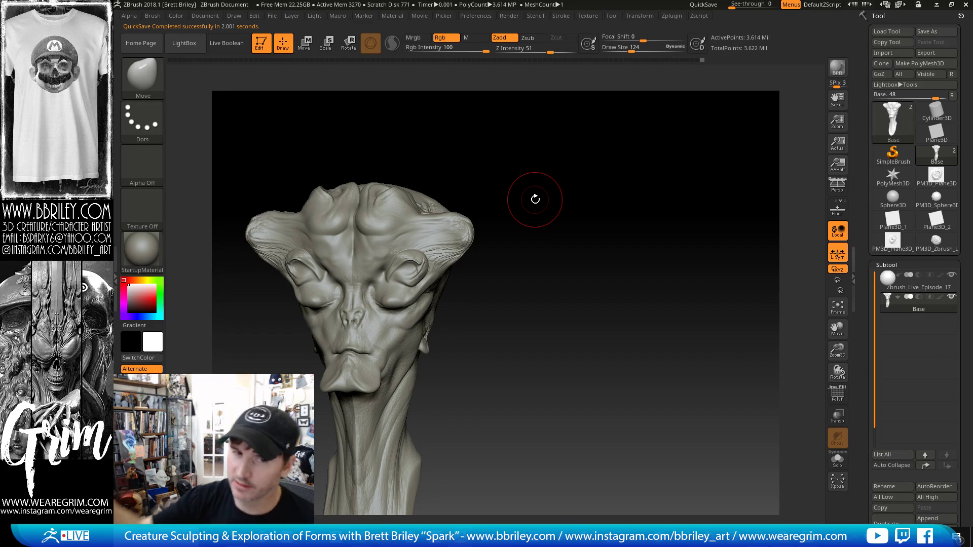
- Fill out the rear cheek in front of the ear with the Clay brush at draw size 111
left_click_drag(543, 183, 530, 188)
key("b")
key("c")
key("l")
key("s")
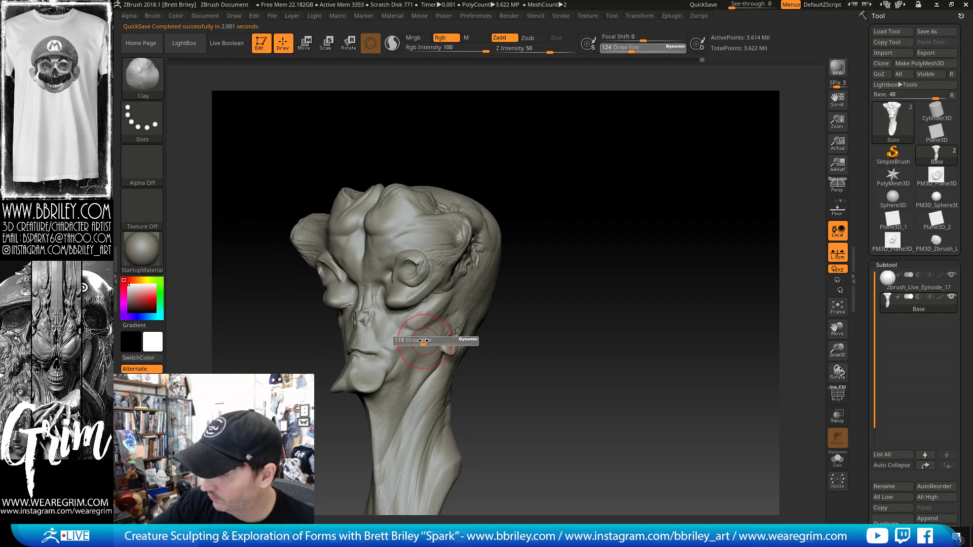
left_click_drag(424, 341, 420, 341)
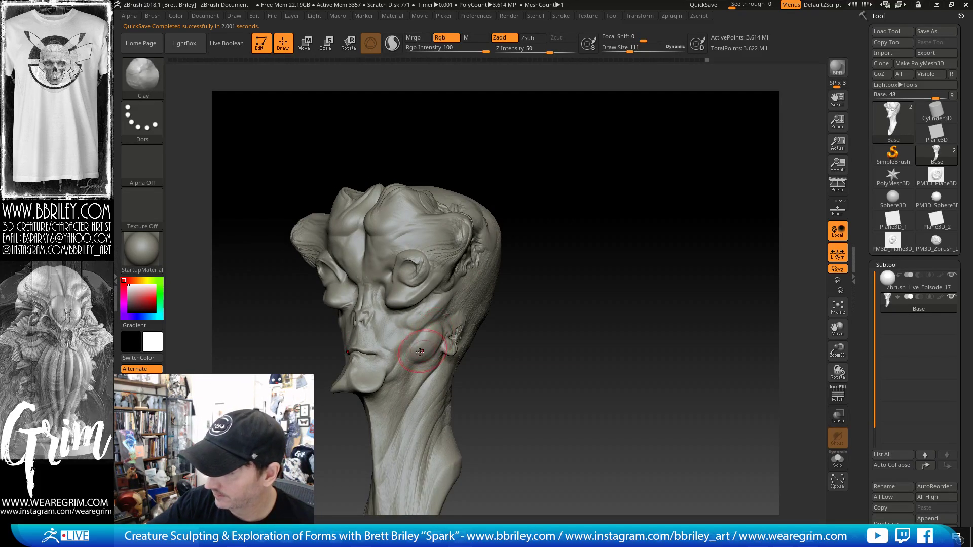
- Sculpt raised cheek and jaw forms with the Standard brush and flatten around them with TrimDynamic at draw size 79
key("b")
key("s")
key("t")
mouse_move(512, 299)
left_mouse_down()
mouse_move(446, 325)
mouse_move(452, 313)
left_mouse_up()
key("b")
key("t")
key("d")
key("s")
left_click_drag(457, 317, 462, 301)
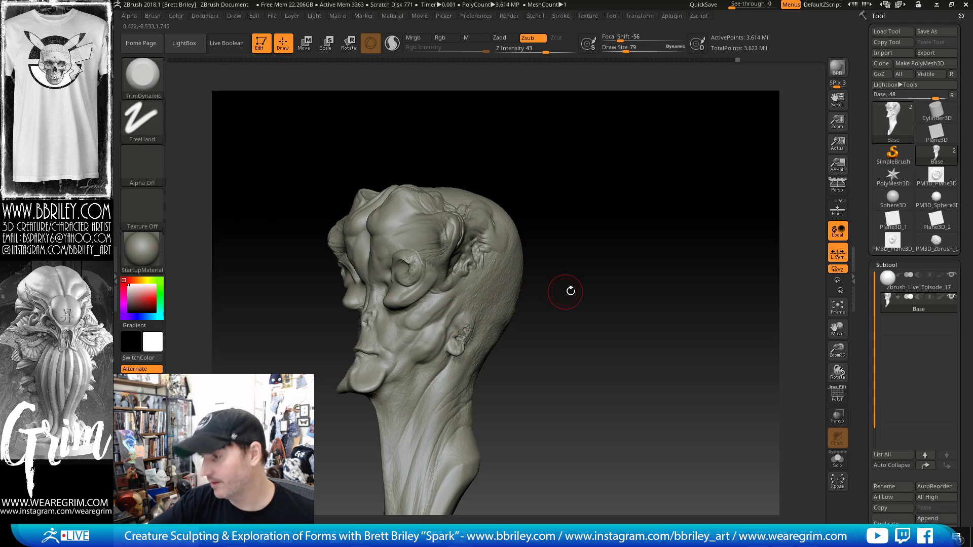
left_click_drag(571, 291, 464, 257)
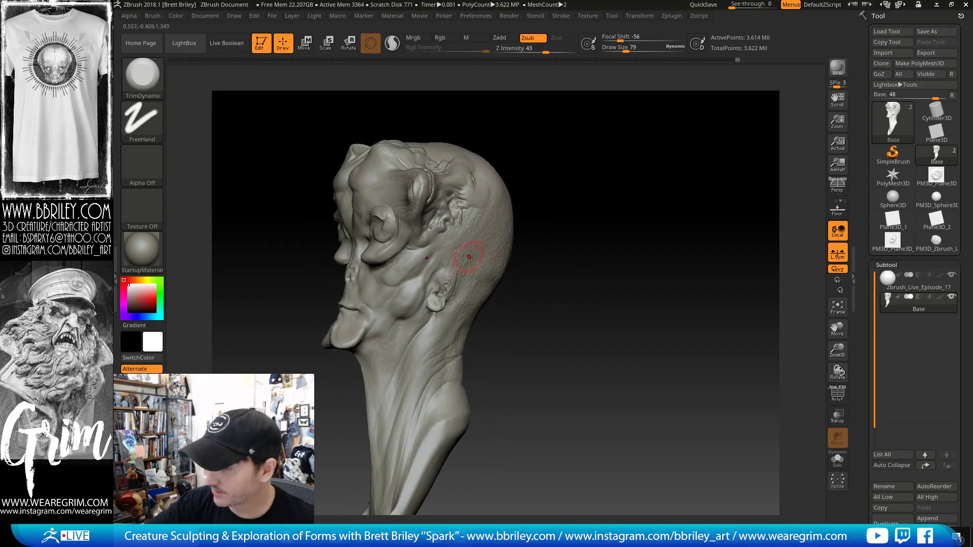
- Inflate the upper ear and smooth it at draw size 79
key("b")
key("i")
key("n")
key("shift")
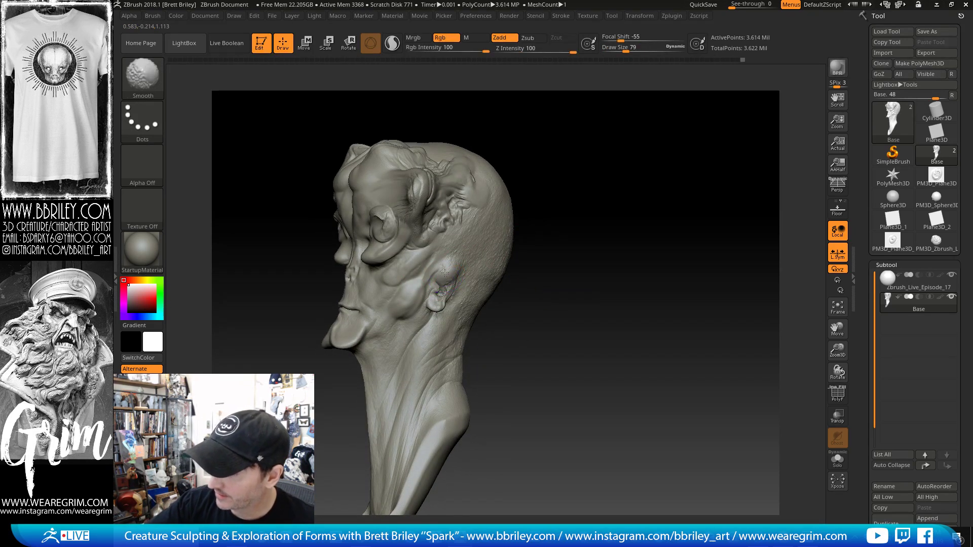
left_click_drag(571, 222, 393, 284)
- Reshape the ear with the Move brush at draw size 106 and smooth its upper rim at 47 on a lower subdivision level
key("b")
key("m")
key("v")
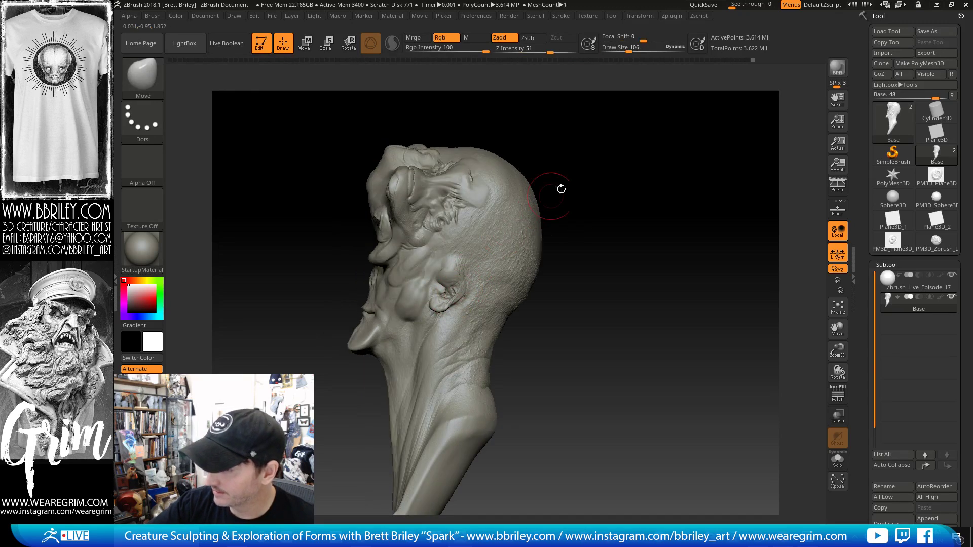
left_click_drag(561, 189, 446, 275)
key("shift")
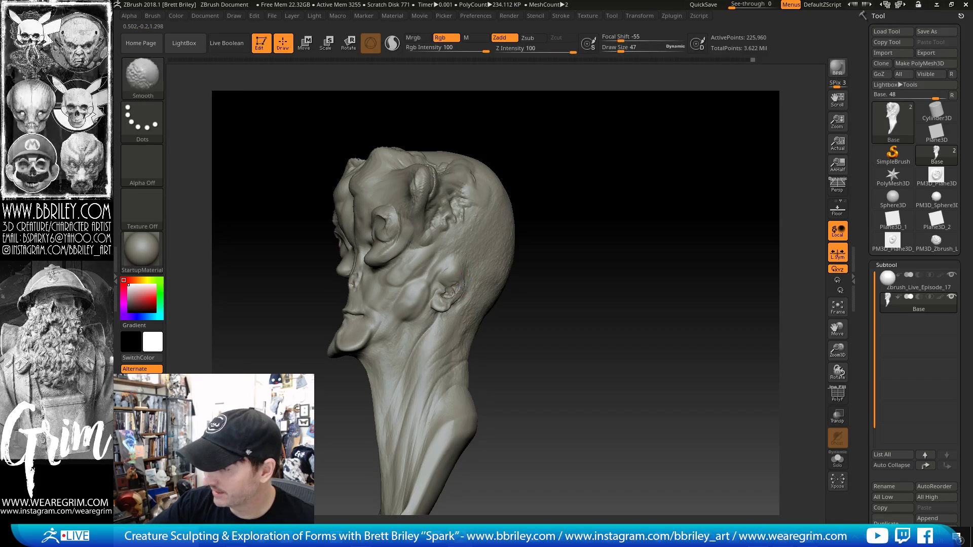
left_click_drag(445, 277, 449, 266, "shift")
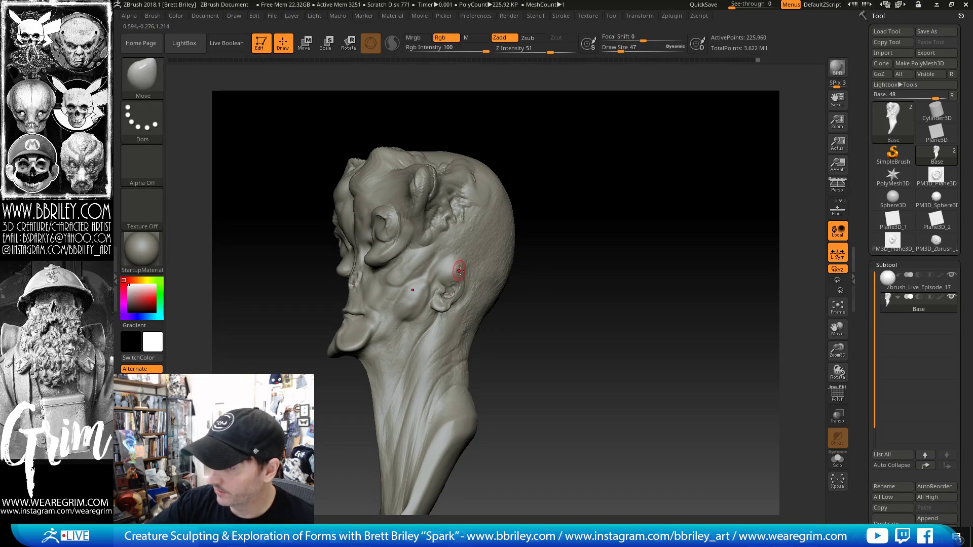
- Build up the upper back of the ear with the Clay brush at draw size 47
key("b")
key("s")
key("t")
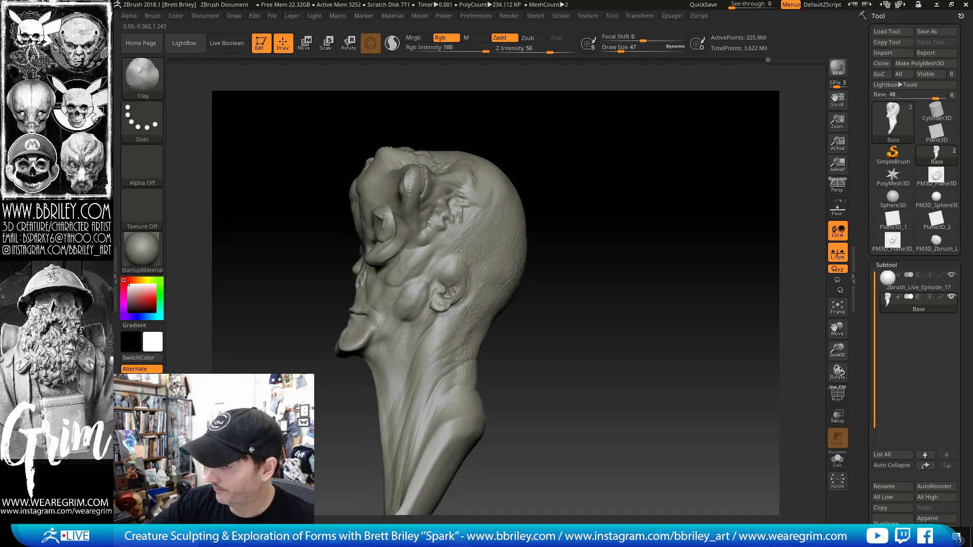
left_click_drag(455, 278, 464, 271)
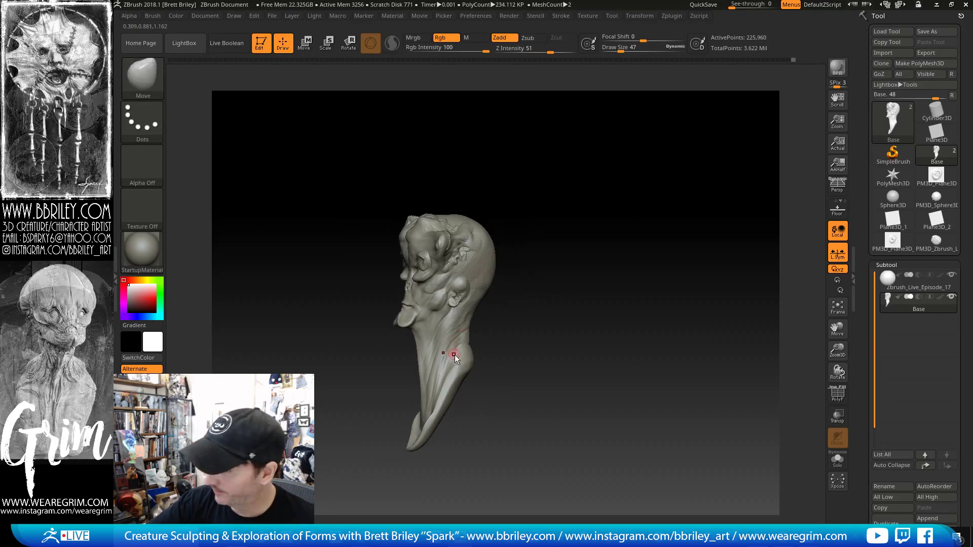
- Reshape the neck with the Move brush at draw size 397
mouse_move(527, 342)
left_mouse_down()
mouse_move(458, 340)
mouse_move(458, 382)
mouse_move(437, 358)
left_mouse_up()
key("]")
key("s")
key("s")
left_click_drag(486, 328, 539, 325)
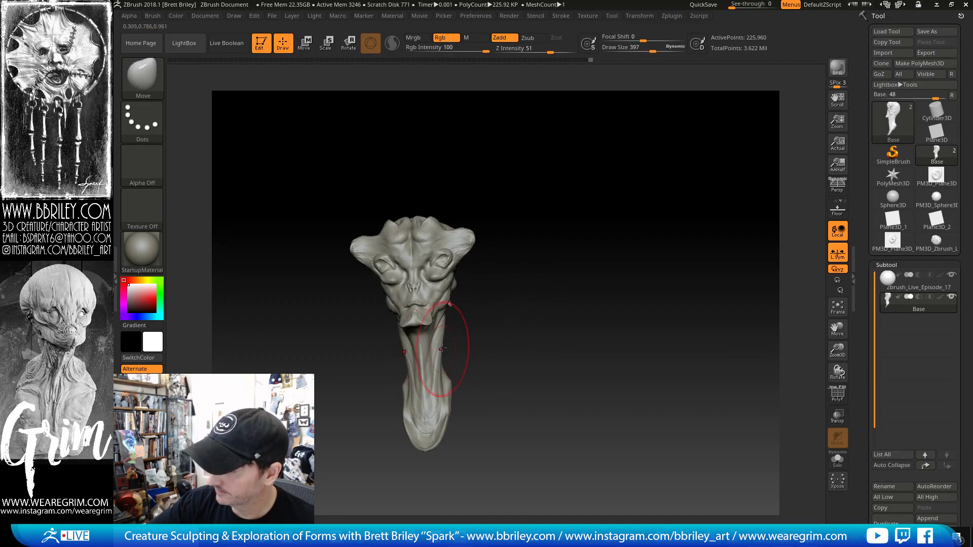
left_click_drag(445, 343, 438, 340)
- Adjust the brow and side horns with the Move brush at draw size 111
mouse_move(502, 306)
left_mouse_down("alt")
mouse_move(552, 235)
mouse_move(560, 250)
left_mouse_up("alt")
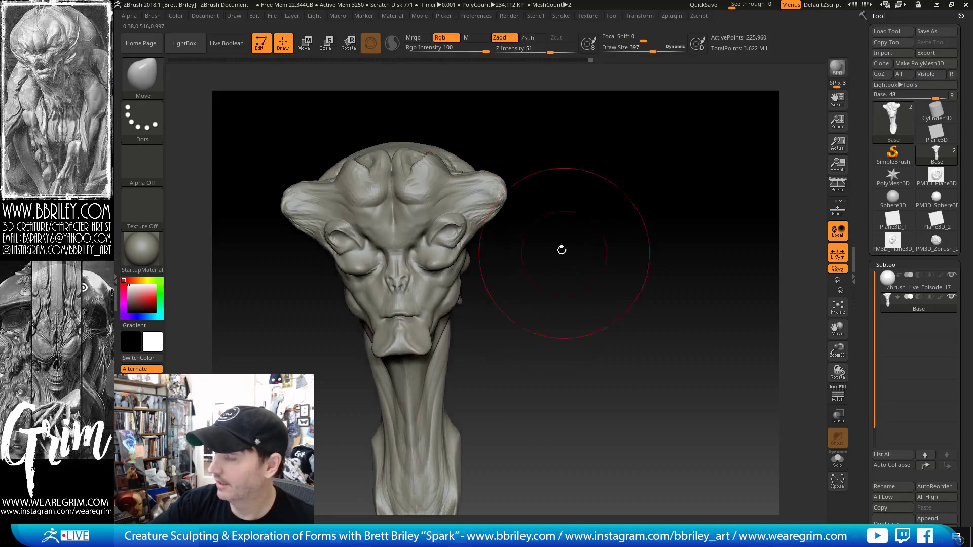
key("s")
left_click_drag(445, 228, 430, 229)
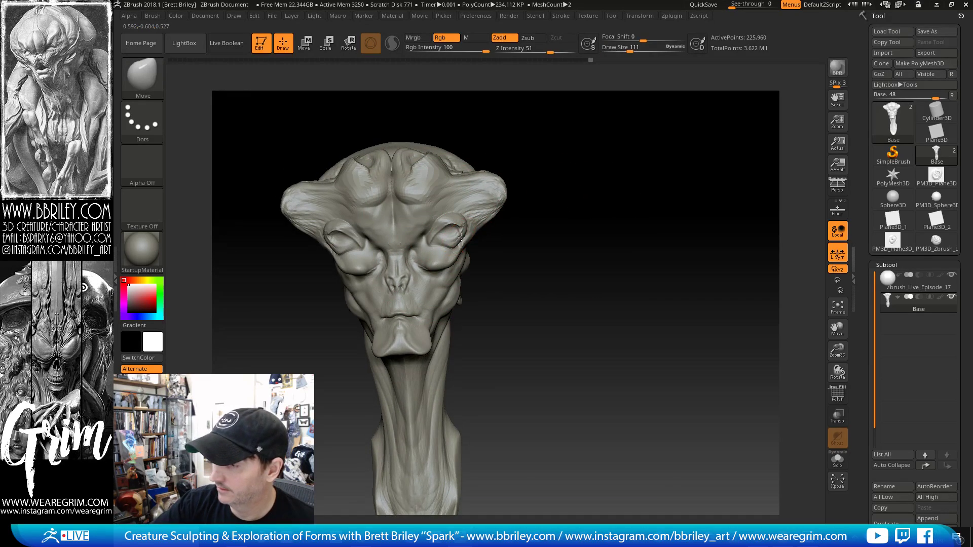
left_click_drag(530, 144, 456, 120)
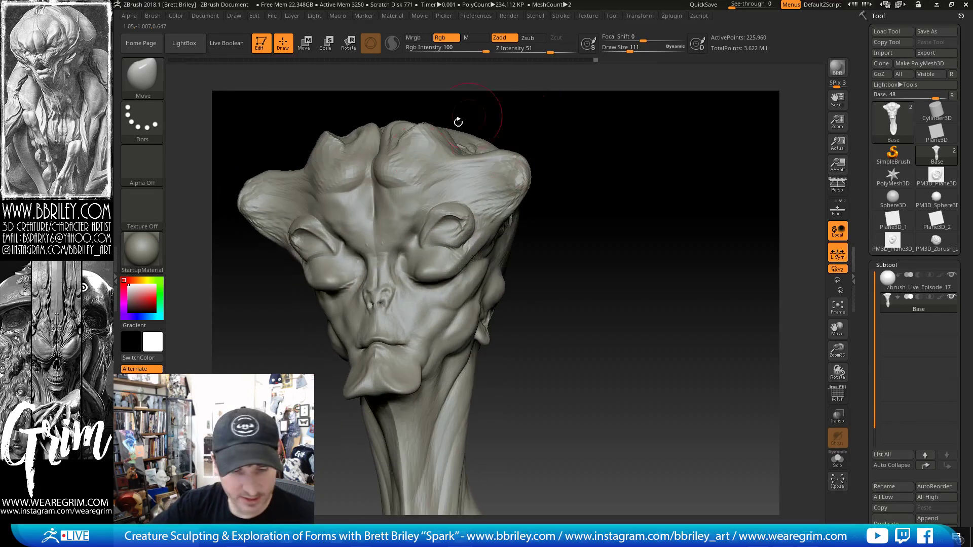
- Carve the crease down the middle of the forehead between the brows with the DamStandard brush
key("b")
key("d")
key("s")
key("s")
left_click_drag(374, 230, 374, 230)
left_click_drag(519, 126, 543, 145)
- Flatten the front faces of the round bulges under both eyes with the TrimDynamic brush at draw size 90
key("b")
key("t")
key("d")
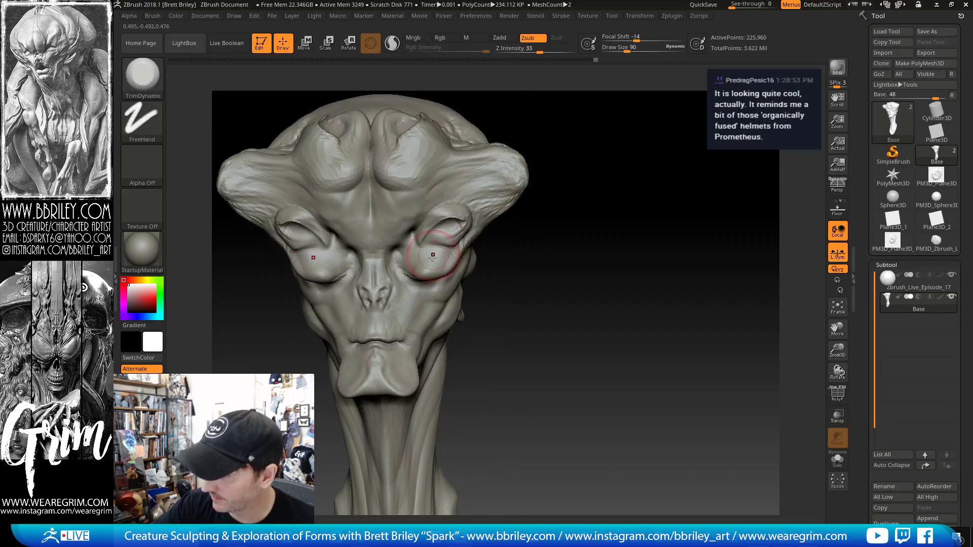
mouse_move(431, 256)
left_mouse_down()
mouse_move(453, 269)
mouse_move(434, 277)
left_mouse_up()
- Adjust the lower edges of the flattened under-eye bulges with the Move brush at draw size 65
key("b")
key("m")
key("v")
key("s")
left_click_drag(434, 276, 433, 279)
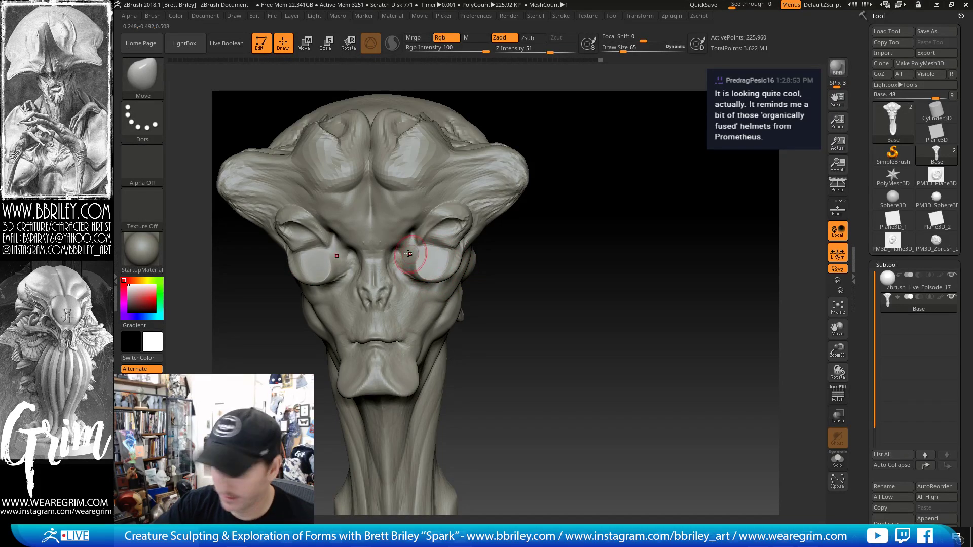
- Carve creases around the inner eye corners and upper lid folds with the DamStandard brush at draw size 41
key("b")
key("d")
key("s")
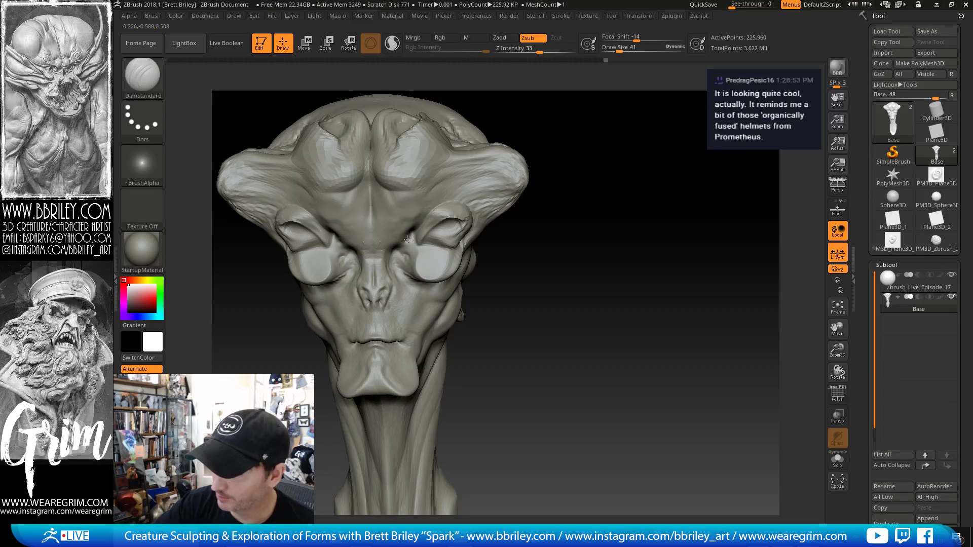
left_click_drag(528, 105, 413, 230)
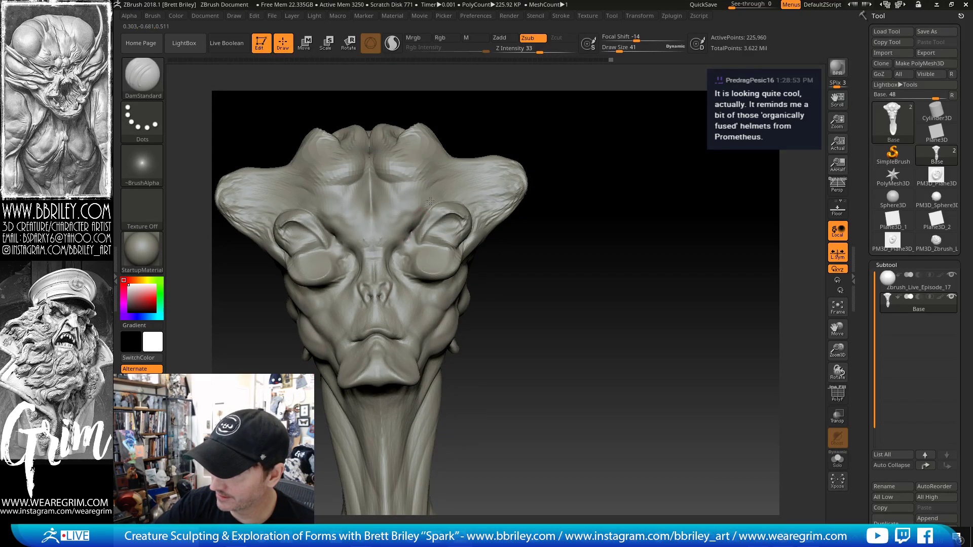
left_click_drag(526, 137, 517, 143)
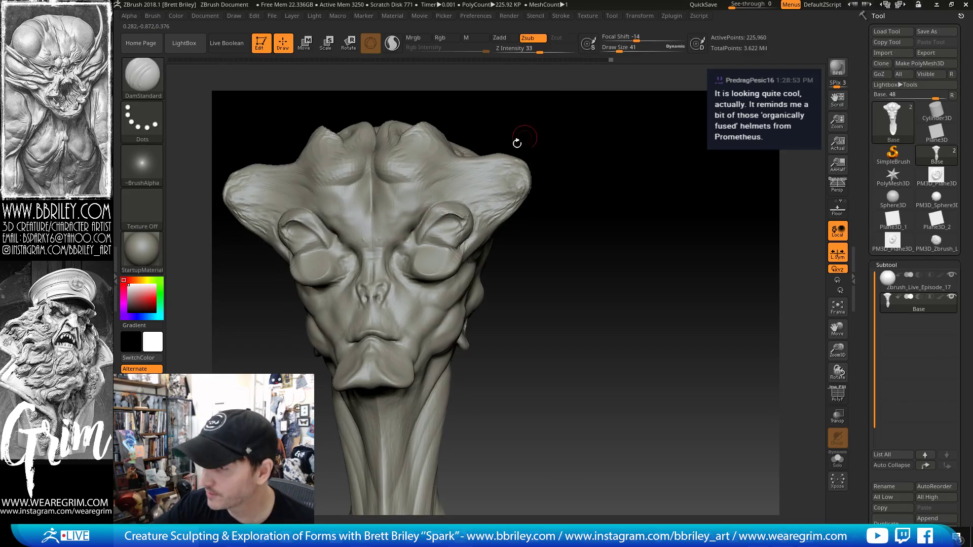
left_click_drag(444, 224, 454, 222)
left_click_drag(549, 133, 558, 140)
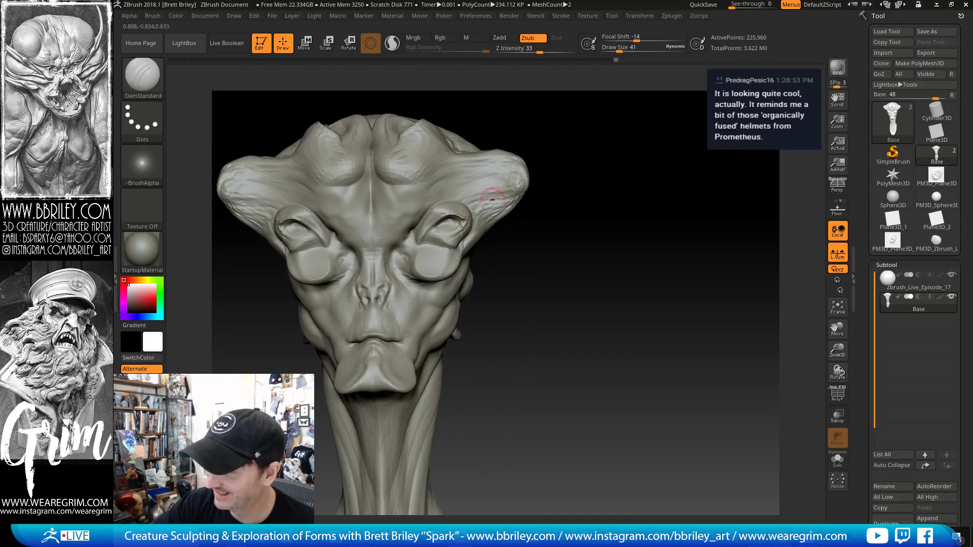
- Reshape the lower eyelids and the upper edges of the under-eye bulges with the Move brush
key("b")
key("m")
key("v")
left_click_drag(458, 245, 463, 243)
key("s")
left_click_drag(456, 254, 458, 263)
mouse_move(519, 260)
left_mouse_down()
mouse_move(432, 283)
mouse_move(428, 264)
left_mouse_up()
key("s")
key("s")
- Build up the surface of the under-eye bulges with the Clay brush at draw size 39
key("b")
key("c")
key("l")
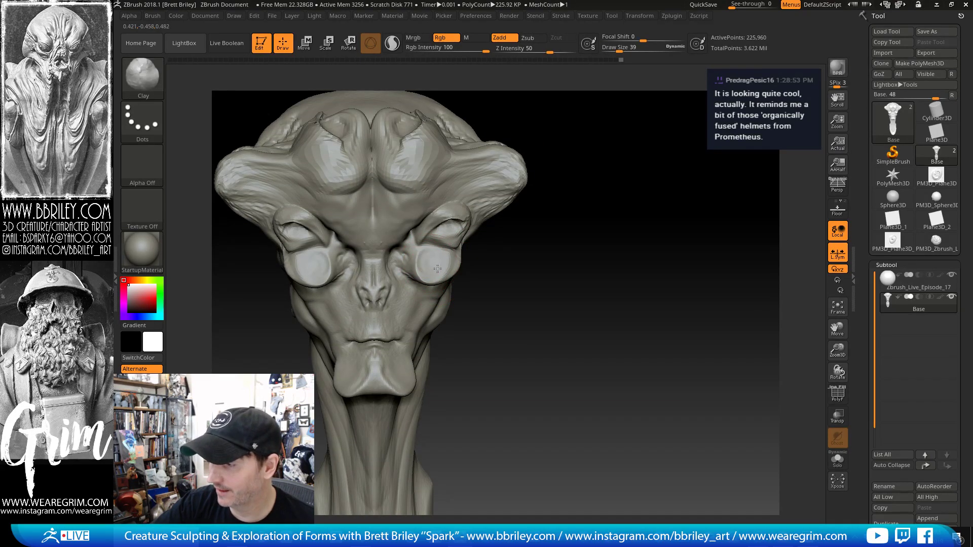
left_click_drag(515, 266, 449, 262)
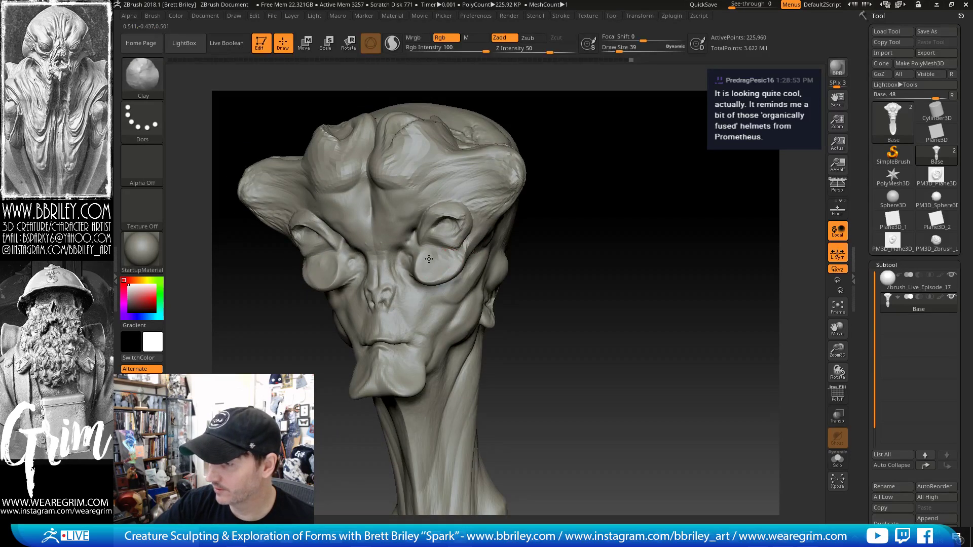
mouse_move(551, 245)
left_mouse_down()
mouse_move(515, 239)
mouse_move(441, 276)
left_mouse_up()
- Reshape the side of the brow horns above the eyes with the Move brush
key("b")
key("m")
key("v")
key("s")
left_click_drag(561, 223, 574, 155)
key("s")
mouse_move(469, 164)
left_mouse_down()
mouse_move(503, 158)
mouse_move(499, 177)
left_mouse_up()
- Try to inflate the brow above the eyes with the Inflat brush at draw size 251
key("b")
key("i")
key("n")
left_click_drag(616, 151, 471, 164)
key("ctrl+z")
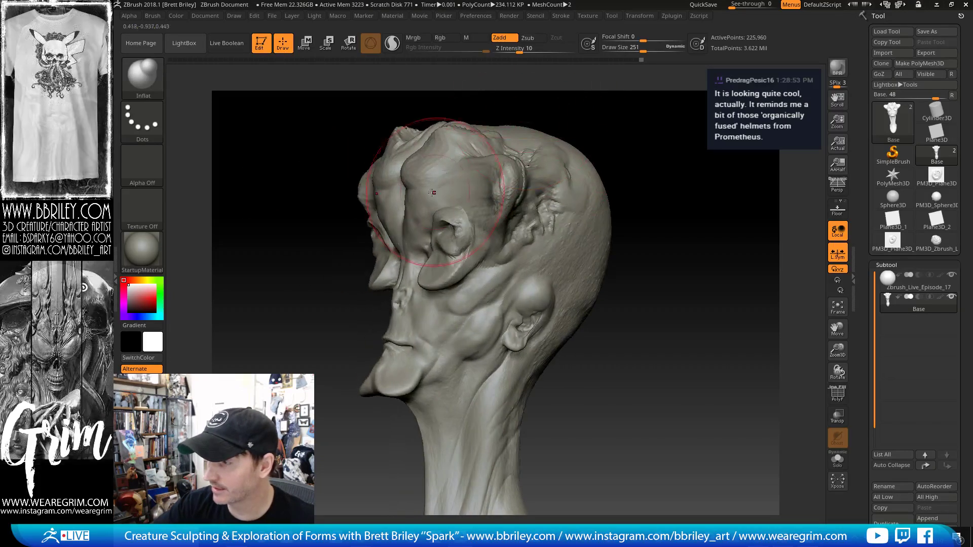
- Build up the forehead above the inner eye with the Clay brush at draw size 62
key("b")
key("c")
key("l")
key("s")
left_click_drag(418, 198, 412, 197)
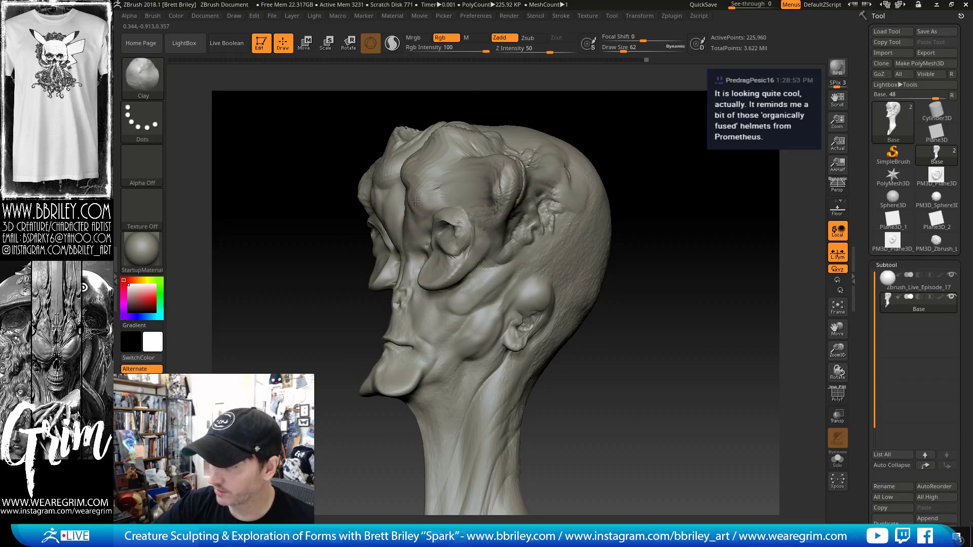
left_click_drag(535, 99, 414, 217)
- Add small raised forms above the inner eye corners with the Standard brush at draw size 32
key("b")
key("s")
key("t")
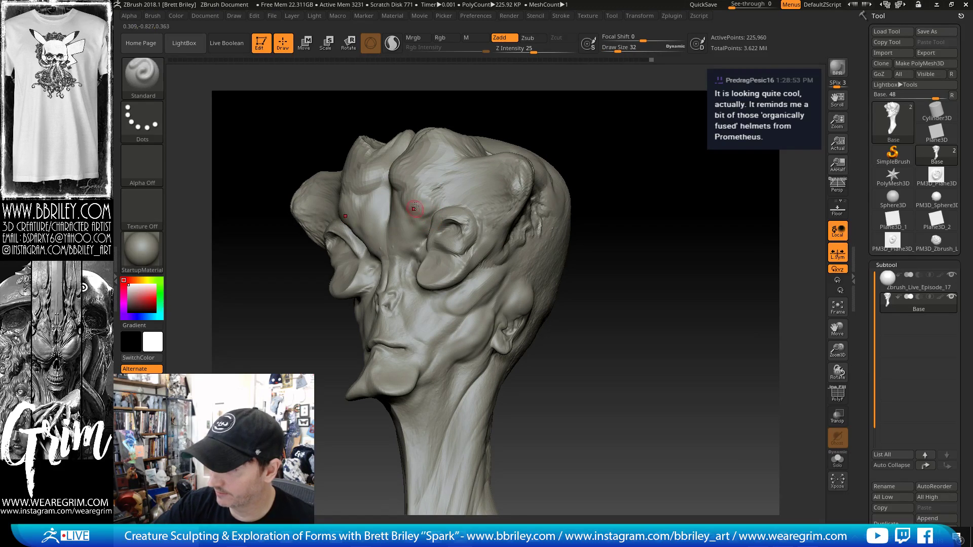
right_click_drag(415, 208, 434, 141)
- Carve wrinkles between the inner eye and forehead with DamStandard and build up around them with Clay, both at draw size 32
key("b")
key("d")
key("s")
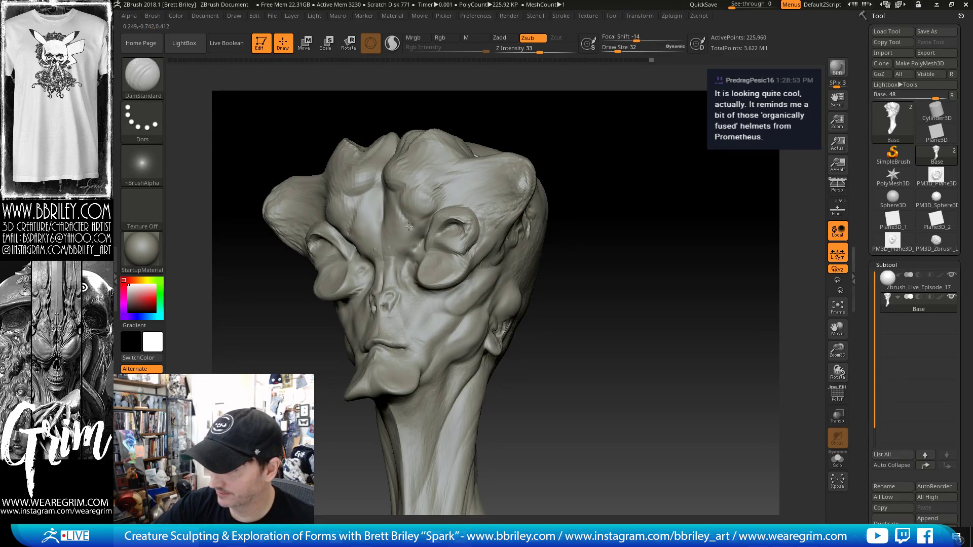
key("b")
key("c")
key("l")
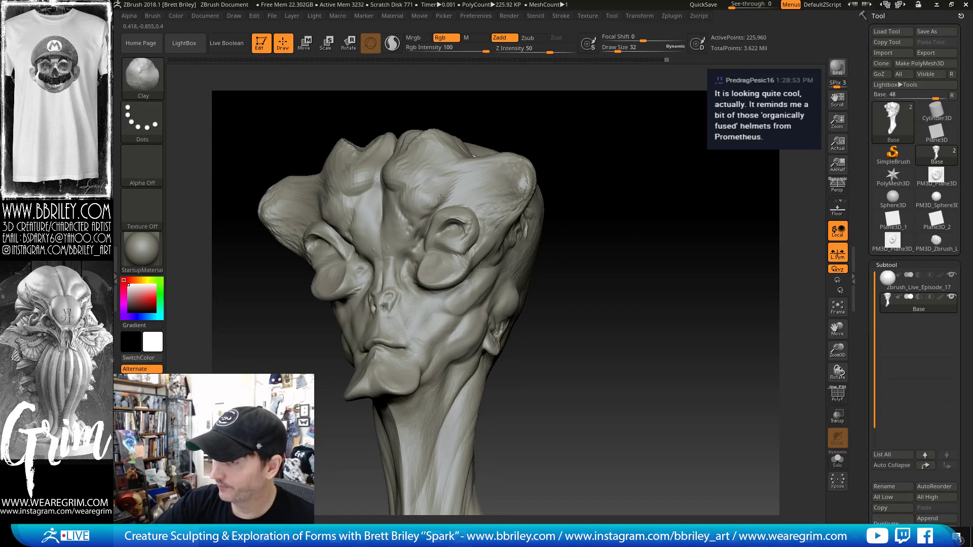
right_click_drag(461, 180, 445, 191)
- Flatten the forms around the brow and the under-eye bulge rims with the TrimDynamic brush at draw size 32
key("b")
key("t")
key("d")
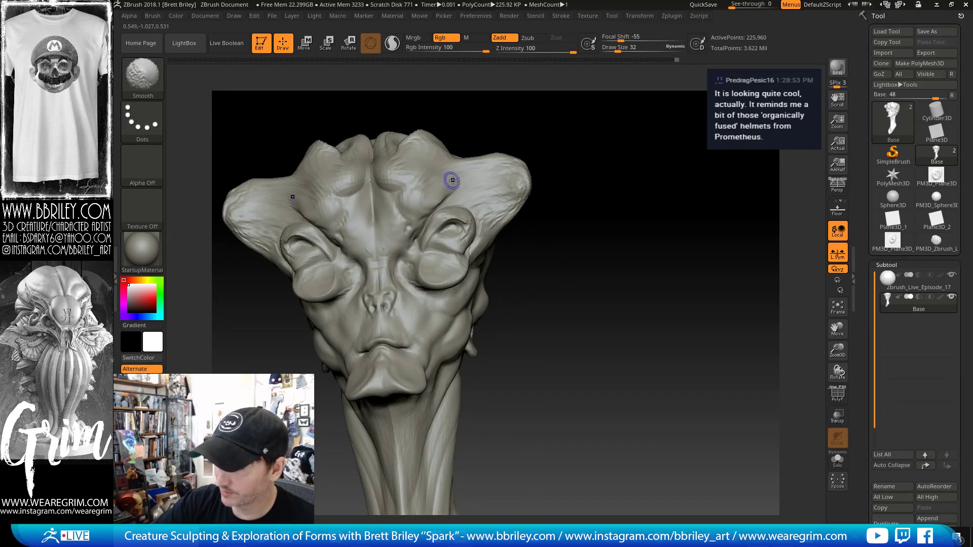
right_click_drag(546, 139, 659, 120)
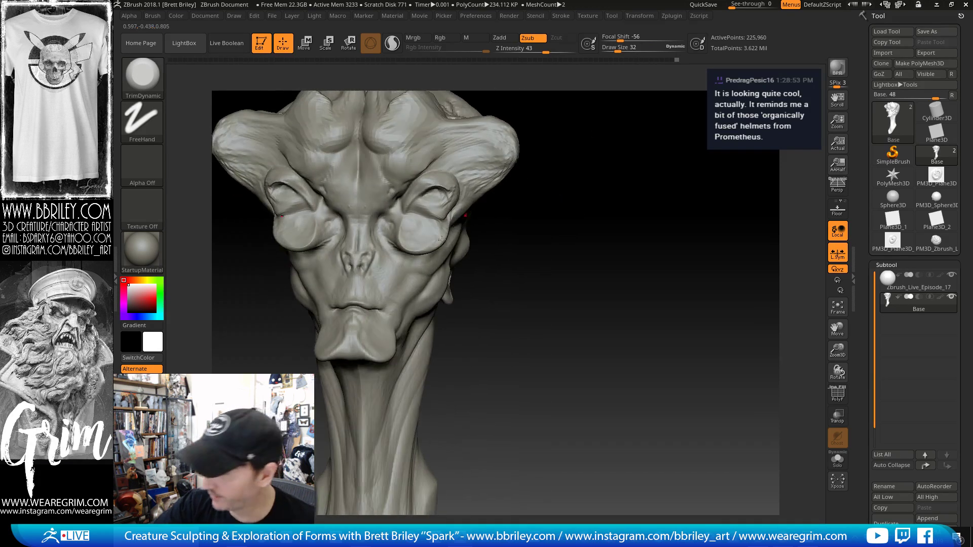
- Raise the folds around the upper lip and mouth corners with the Standard brush at draw size 25
key("b")
key("s")
key("t")
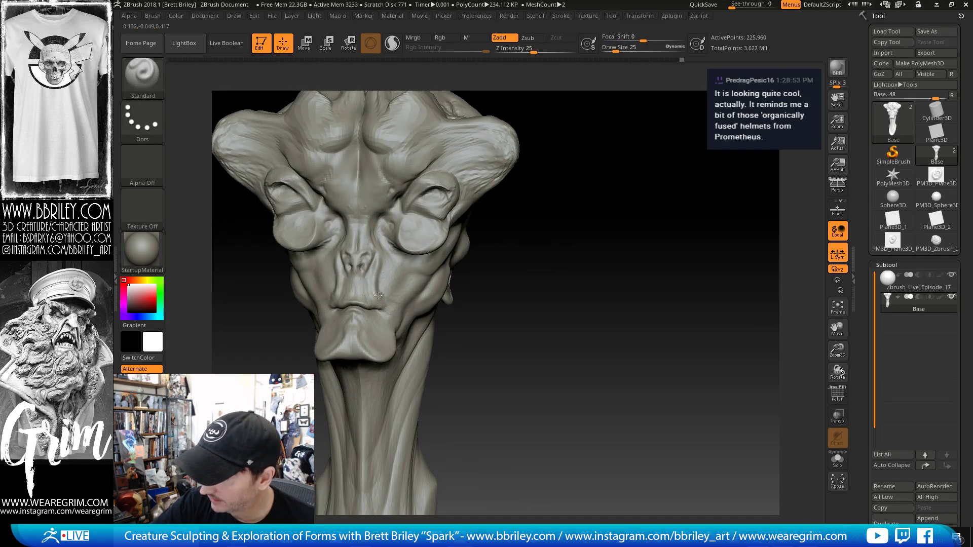
left_click_drag(387, 304, 385, 304)
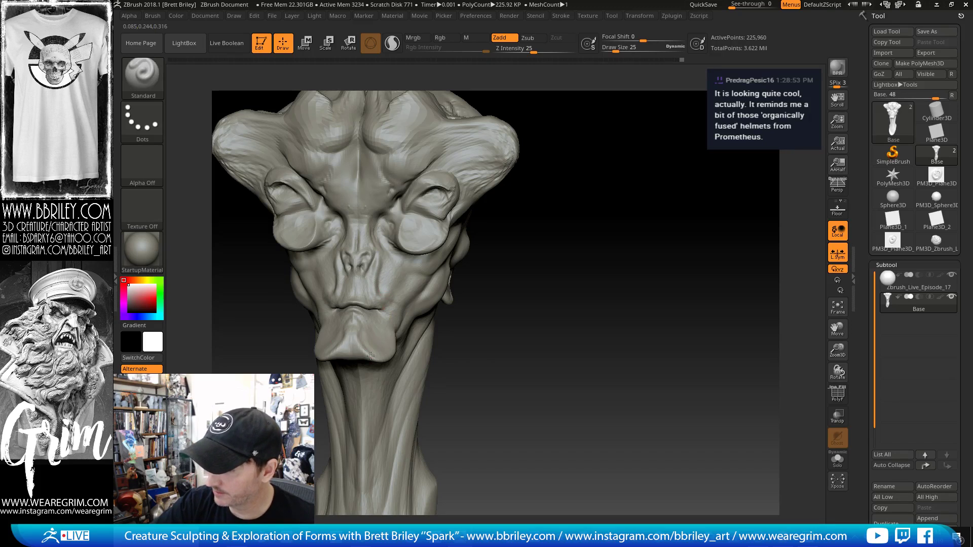
right_click_drag(432, 327, 424, 318)
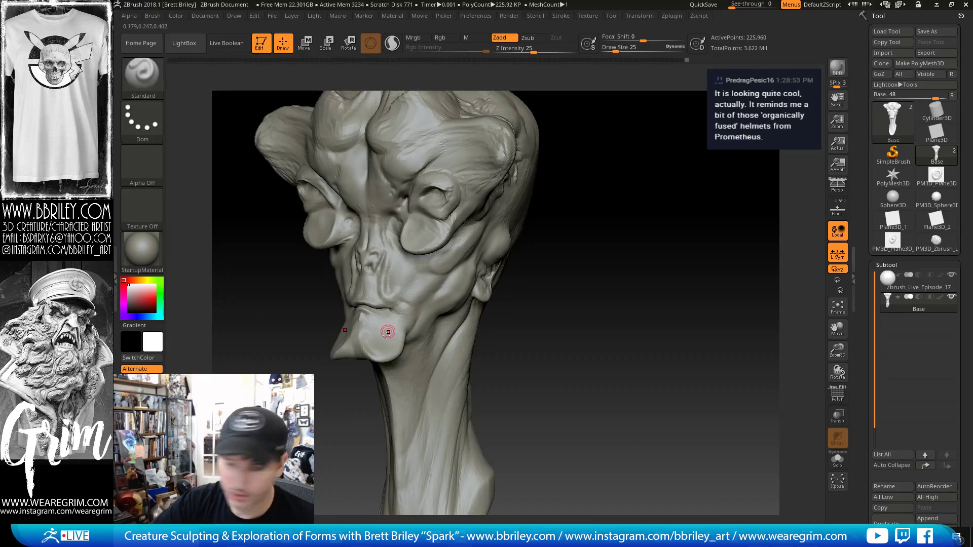
- Build up the fold between nose and mouth corner with Clay at draw size 25, refining it with Standard at size 18
key("b")
key("c")
key("l")
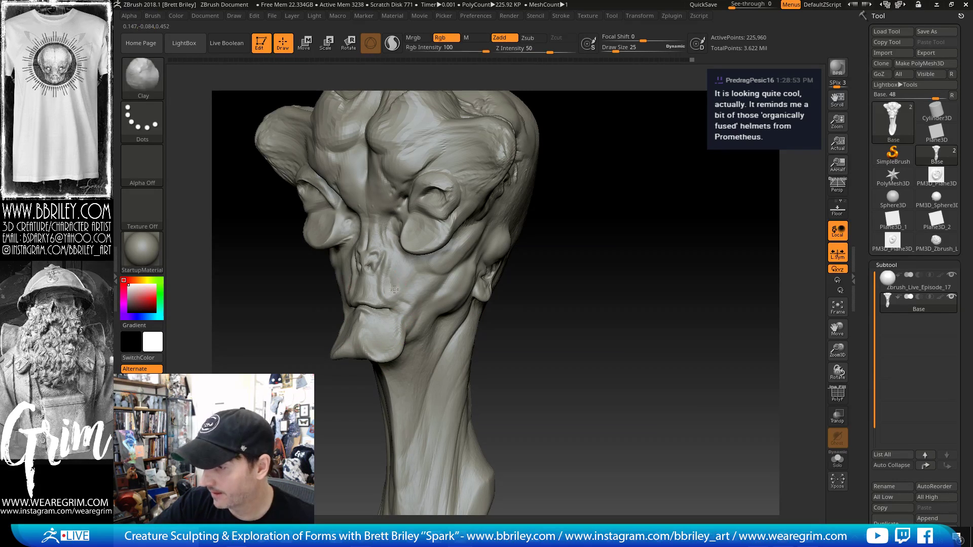
key("b")
key("s")
key("t")
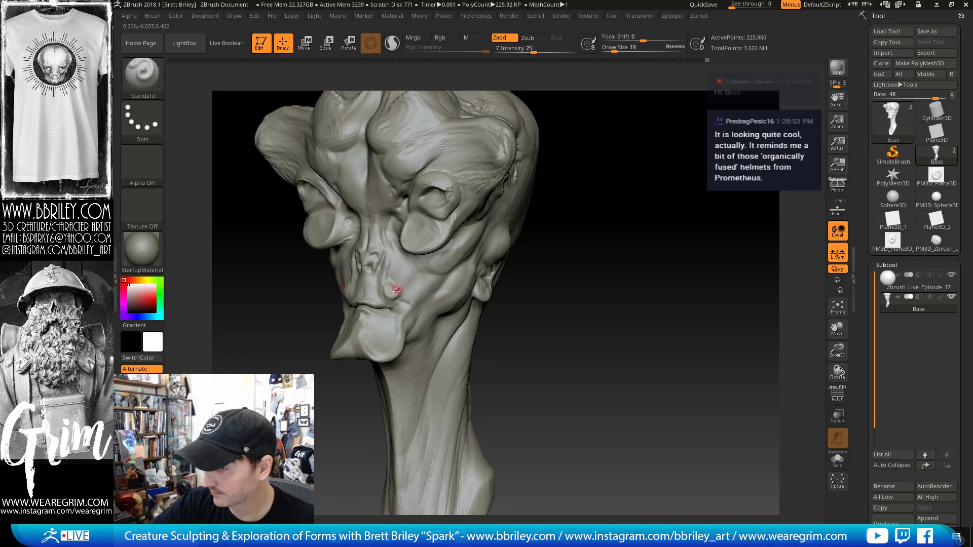
- Adjust the lower outline of the under-eye bulges with the Move brush at draw size 94
mouse_move(556, 183)
left_mouse_down("shift")
mouse_move(415, 218)
mouse_move(432, 247)
left_mouse_up("shift")
key("b")
key("m")
key("v")
key("s")
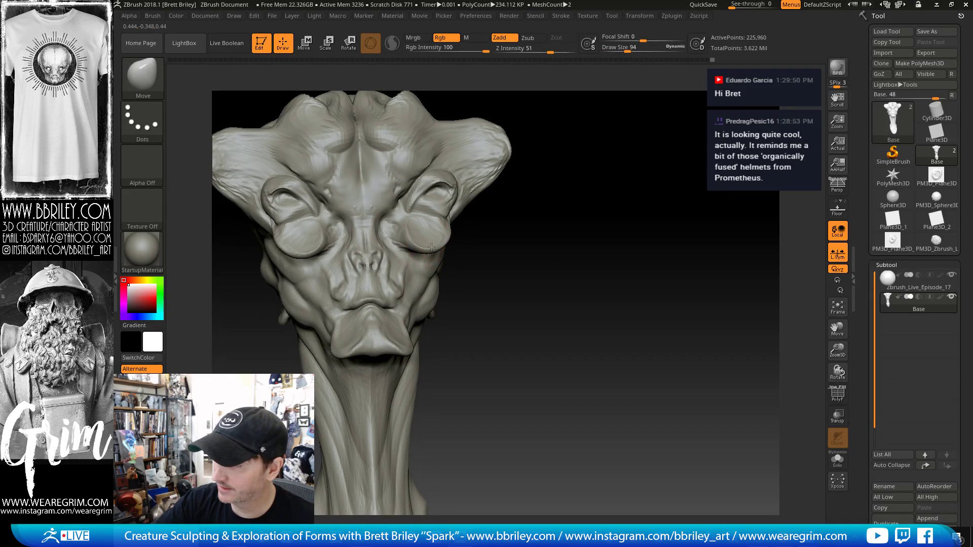
mouse_move(569, 154)
left_mouse_down()
mouse_move(552, 150)
mouse_move(566, 147)
left_mouse_up()
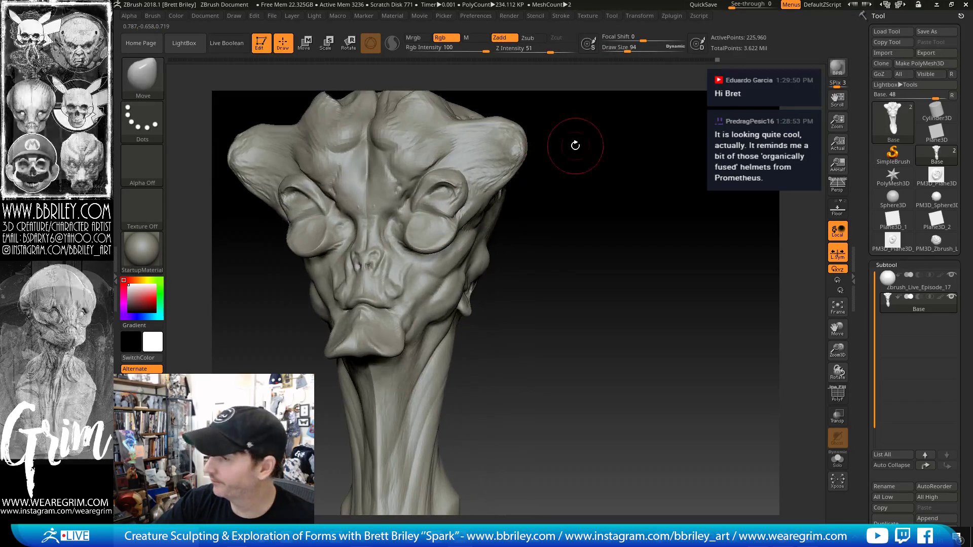
- Append a Sphere3D as a new subtool and make it the active subtool
left_click(925, 518)
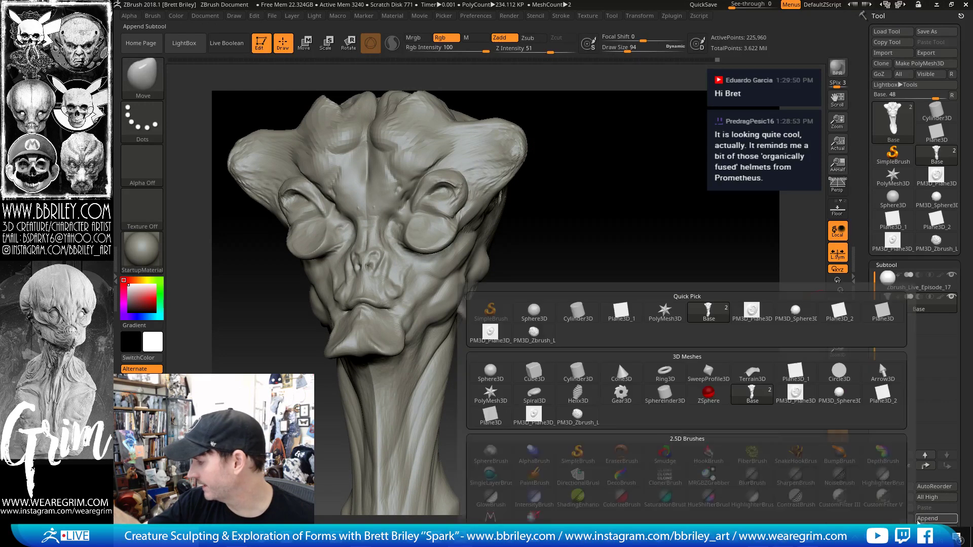
left_click(491, 373)
left_click(435, 241, "alt")
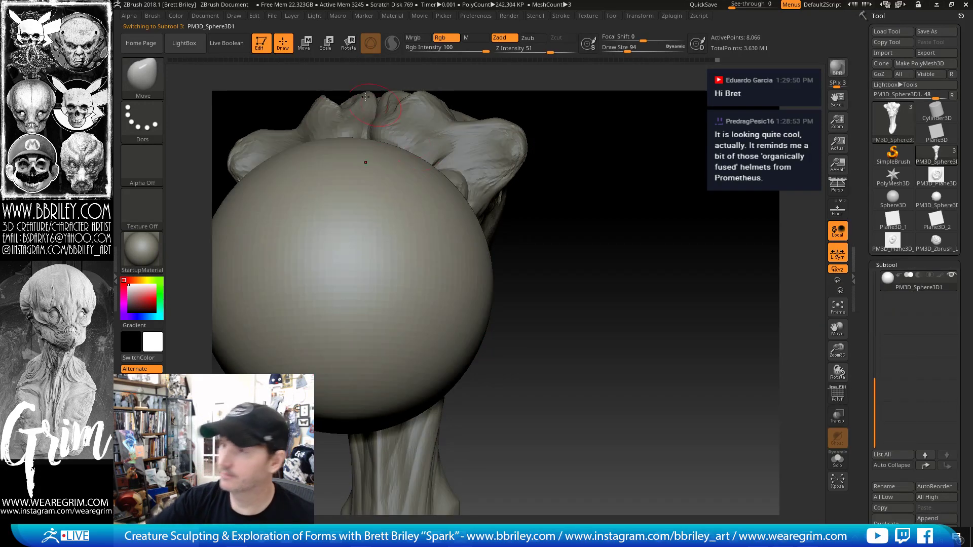
- Scale the appended sphere down uniformly to roughly eyeball size
key("w")
left_click_drag(344, 287, 359, 166)
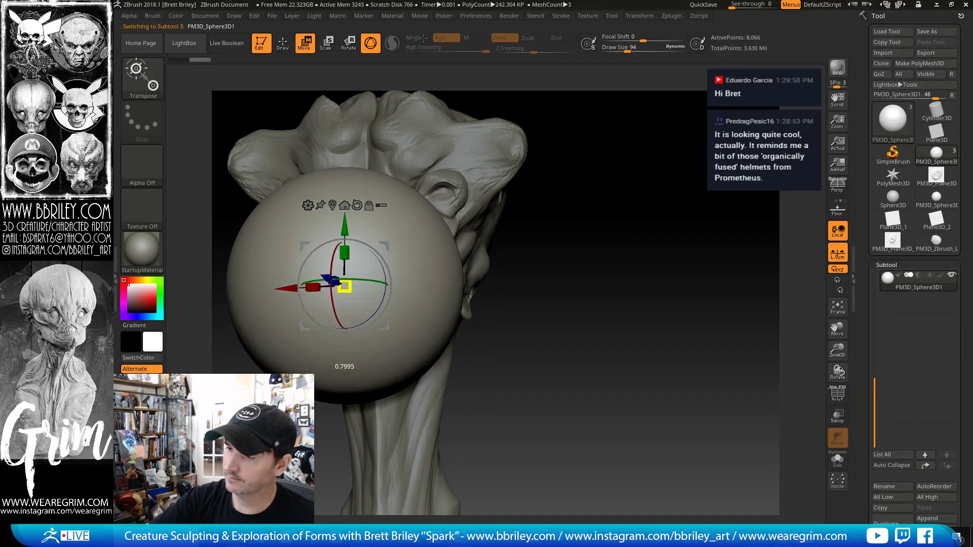
left_click_drag(345, 286, 421, 179)
left_click_drag(559, 140, 583, 136, "shift")
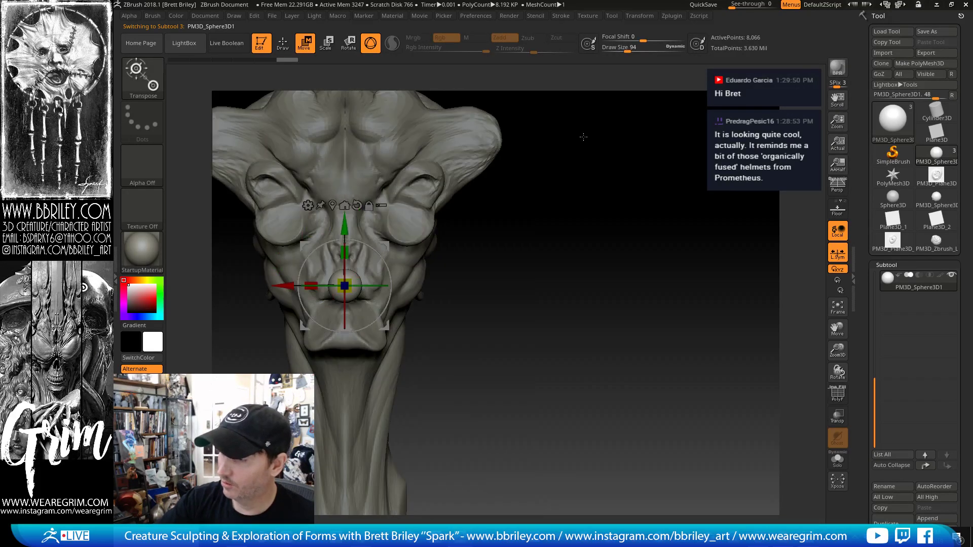
- Move the small sphere into one eye socket and fine-tune its scale and depth to fit as an eyeball
left_click_drag(386, 243, 443, 146)
left_click_drag(561, 139, 532, 145)
left_click_drag(406, 147, 486, 152)
left_click_drag(583, 168, 578, 229, "alt")
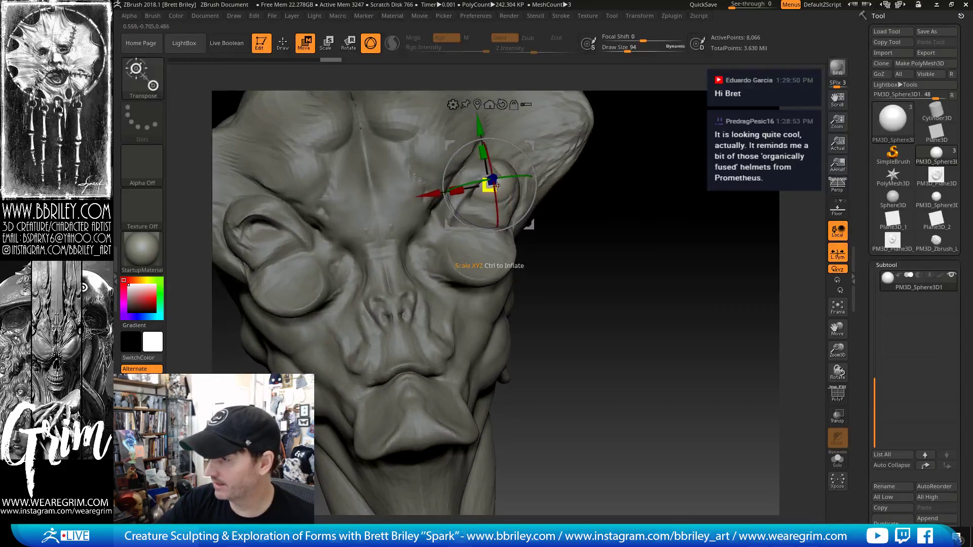
left_click_drag(490, 183, 485, 189)
left_click_drag(613, 167, 523, 152)
left_click_drag(620, 189, 649, 182)
key("q")
- Mirror the eyeball across the X axis with SubTool Master, merging the copy into one subtool
left_click(672, 15)
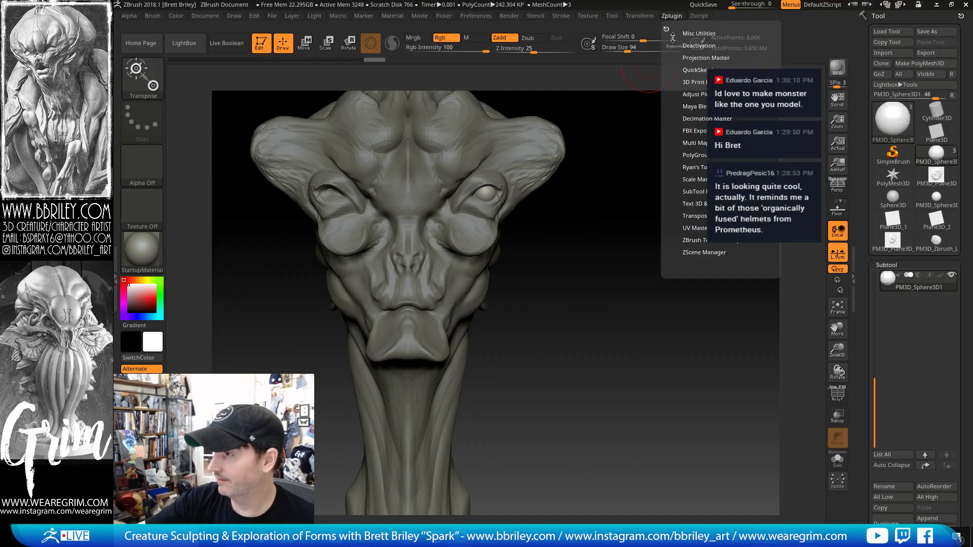
left_click(694, 191)
left_click(694, 205)
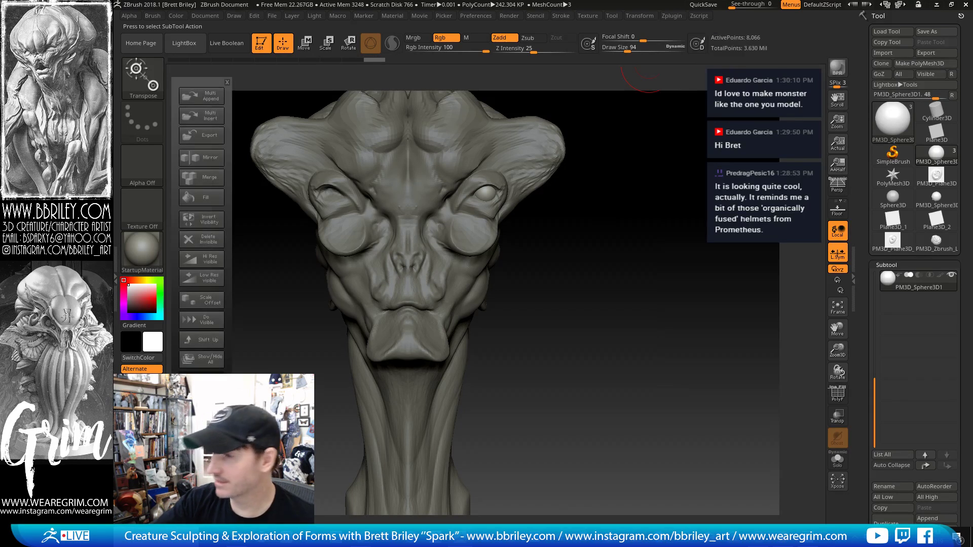
left_click(213, 185)
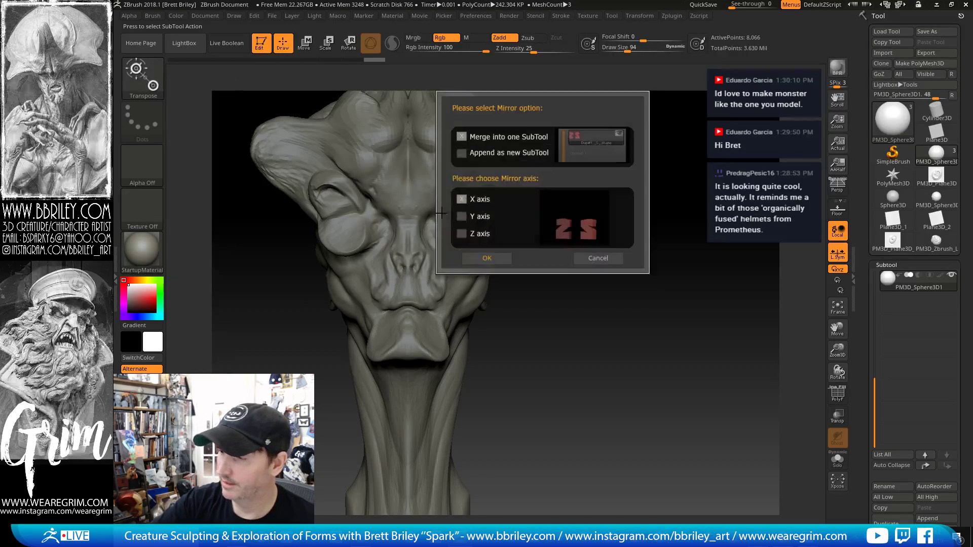
left_click(501, 261)
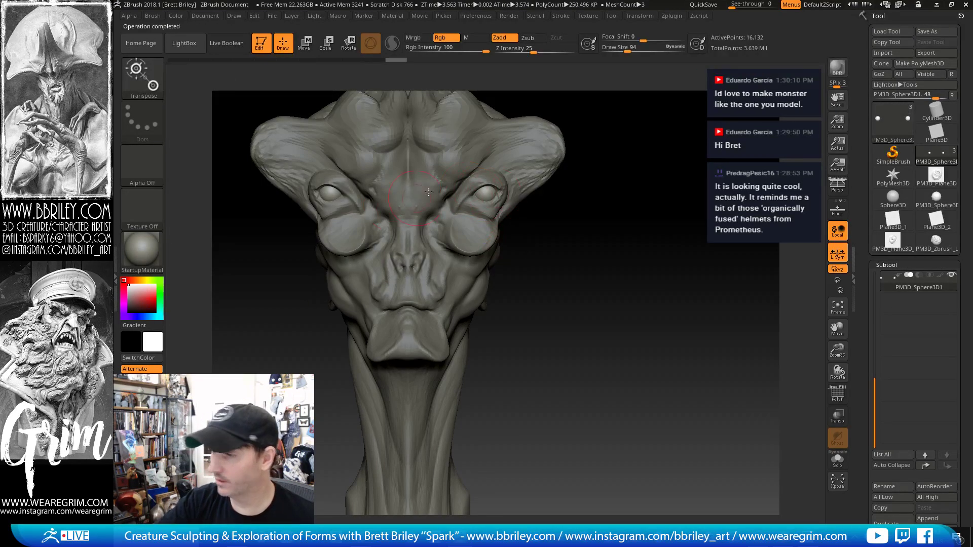
left_click(672, 15)
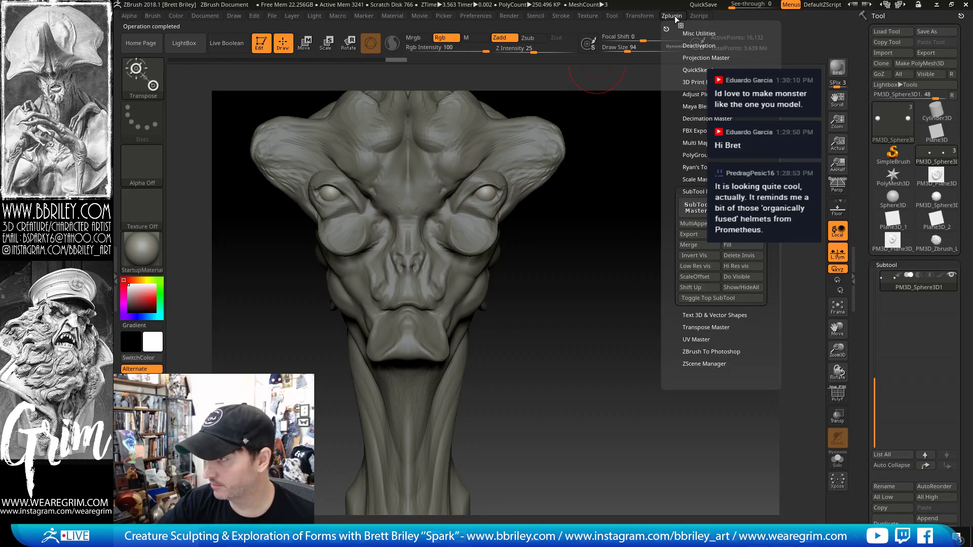
left_click(698, 210)
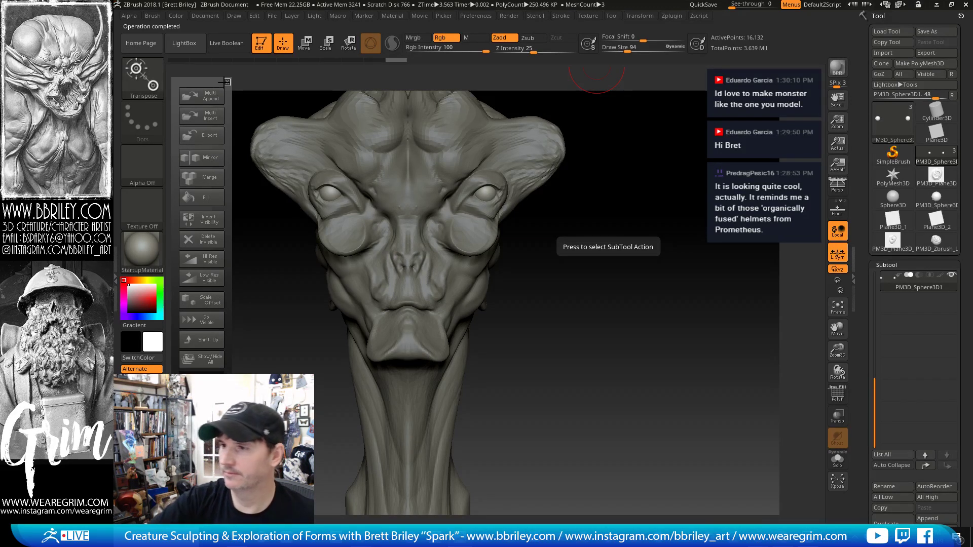
- Adjust the shape of the eyeballs in their sockets with the Move brush
left_click_drag(608, 305, 598, 284)
key("b")
key("m")
key("v")
key("s")
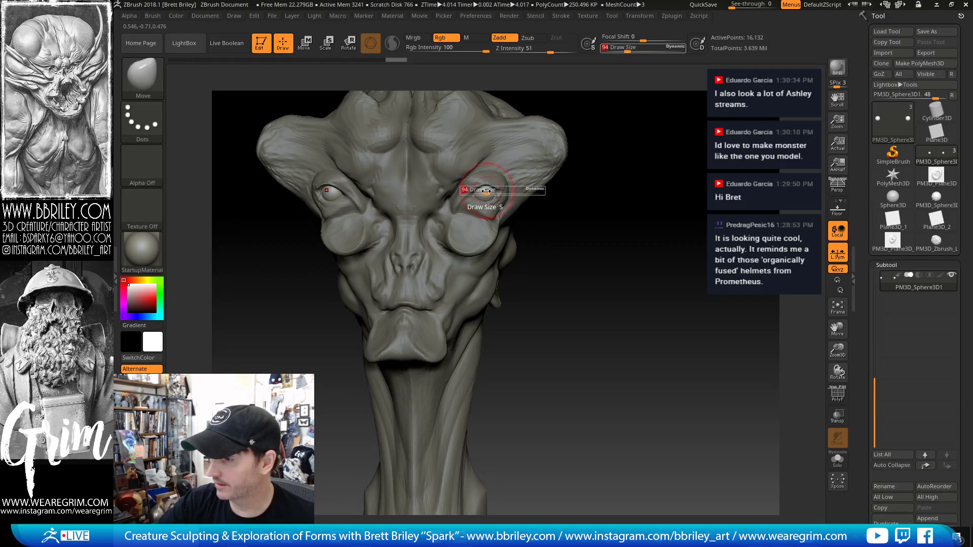
mouse_move(486, 191)
left_mouse_down()
mouse_move(501, 192)
mouse_move(465, 202)
mouse_move(493, 193)
left_mouse_up()
- Inflate the eyeballs to fill the sockets using the Inflat brush, smoothing their surface
key("s")
key("s")
key("b")
key("i")
key("n")
left_click_drag(563, 220, 612, 213)
mouse_move(478, 196)
left_mouse_down("shift")
mouse_move(500, 190)
mouse_move(549, 206)
left_mouse_up("shift")
- Make the Base head the active subtool and shape its eyelids around the eyeballs with the Move brush at draw size 98
key("b")
key("m")
key("v")
key("s")
left_click(500, 180, "alt")
mouse_move(611, 205)
left_mouse_down()
mouse_move(537, 205)
mouse_move(508, 187)
left_mouse_up()
left_click_drag(350, 208, 481, 210)
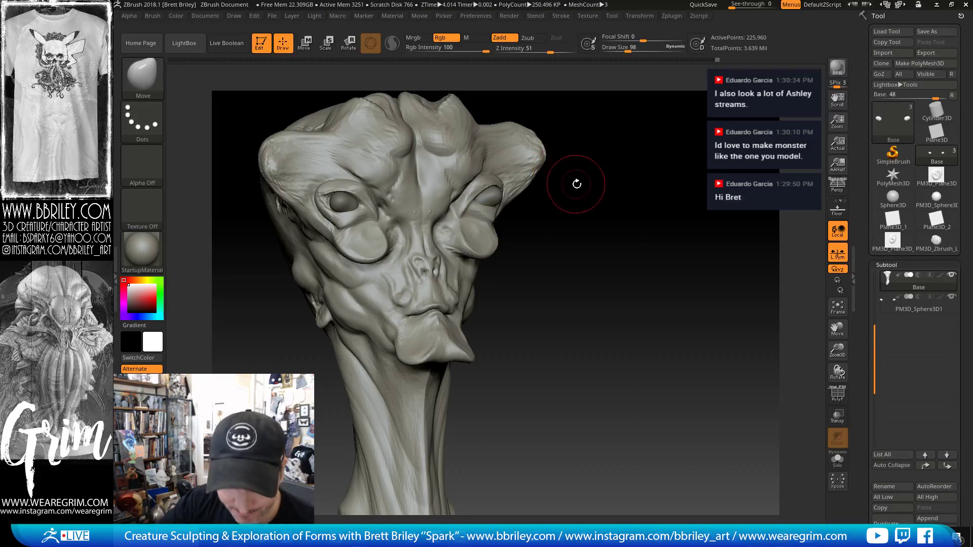
- Build up the form beside the mouth with short strokes of the Clay brush at draw size 39
mouse_move(600, 183)
left_mouse_down()
mouse_move(623, 168)
mouse_move(617, 197)
mouse_move(614, 137)
mouse_move(491, 204)
left_mouse_up()
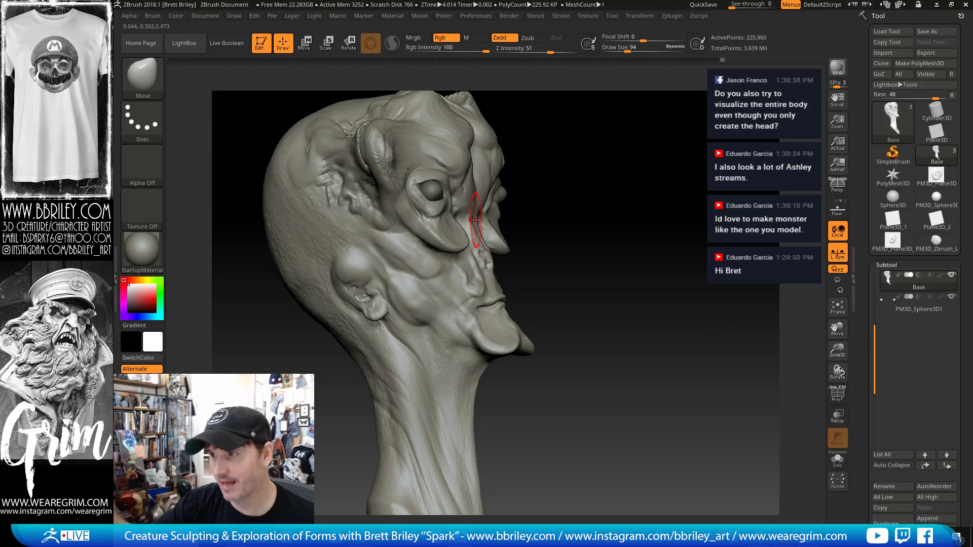
mouse_move(557, 197)
left_mouse_down()
mouse_move(625, 159)
mouse_move(576, 228)
mouse_move(565, 187)
mouse_move(561, 217)
mouse_move(429, 283)
left_mouse_up()
key("s")
left_click(437, 285)
key("b")
key("c")
key("l")
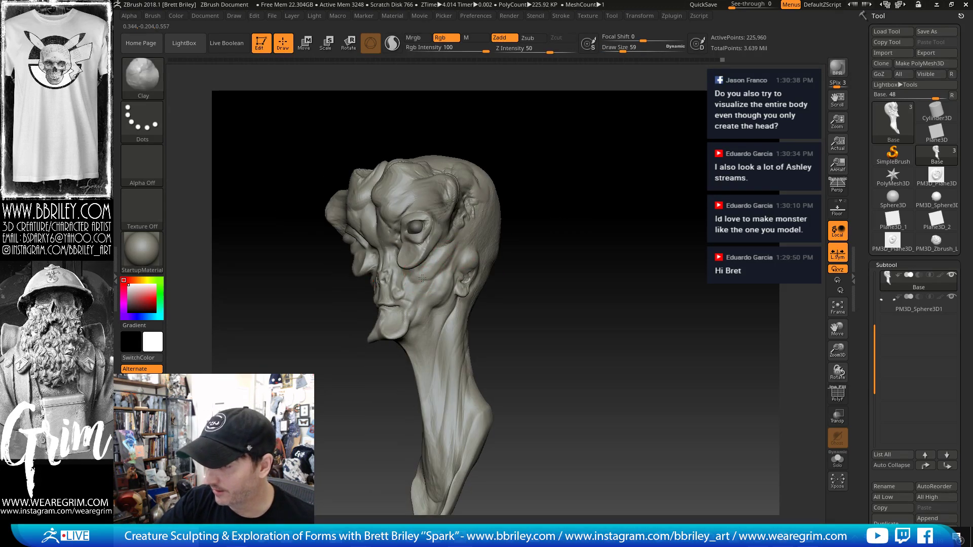
key("bracketleft")
key("bracketleft")
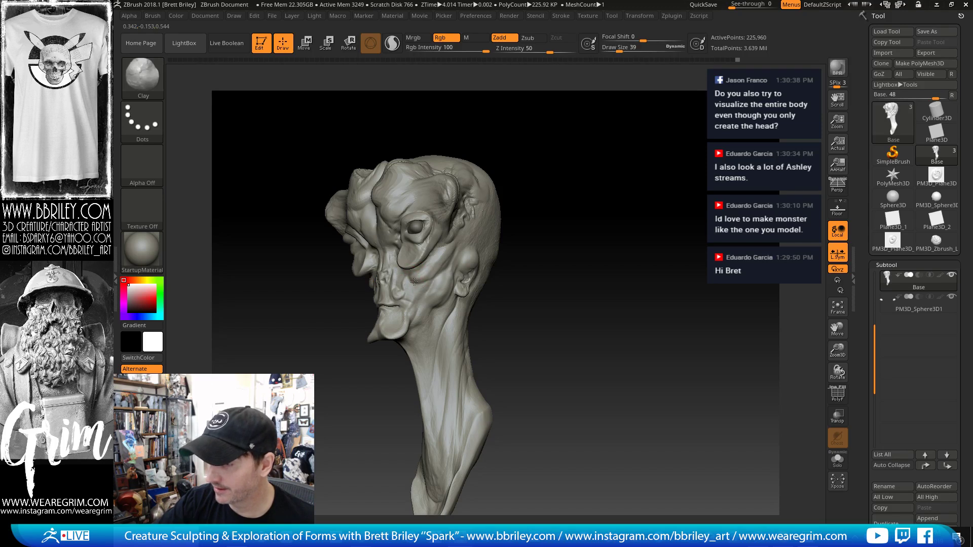
left_click_drag(425, 284, 434, 282)
- Reshape the cheek and mouth area with the Move brush at draw size 79
left_click_drag(530, 218, 603, 215)
key("b")
key("m")
key("v")
key("s")
left_click(416, 295)
left_click_drag(417, 302, 413, 290)
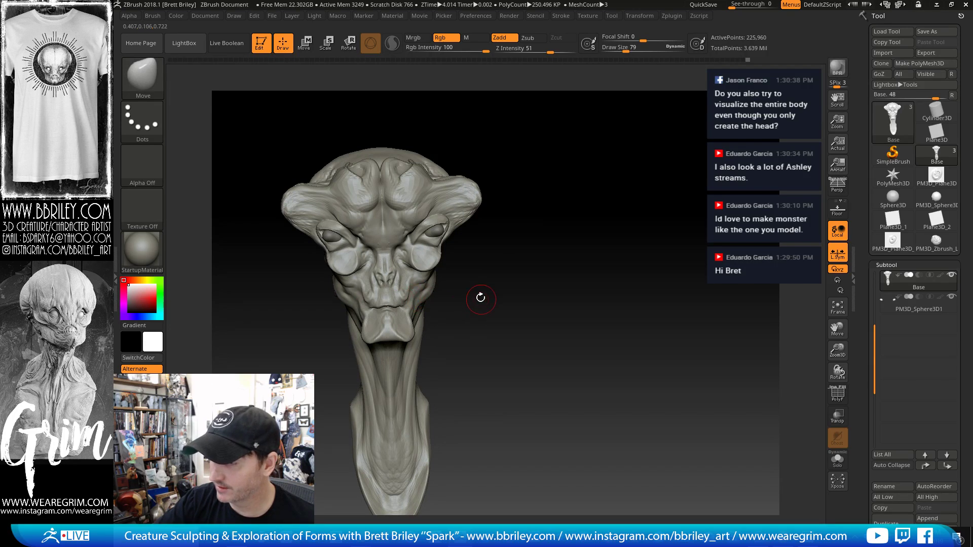
- Carve creases around the upper lip and the bridge of the nose with the DamStandard brush at draw size 56
left_click_drag(480, 298, 502, 269)
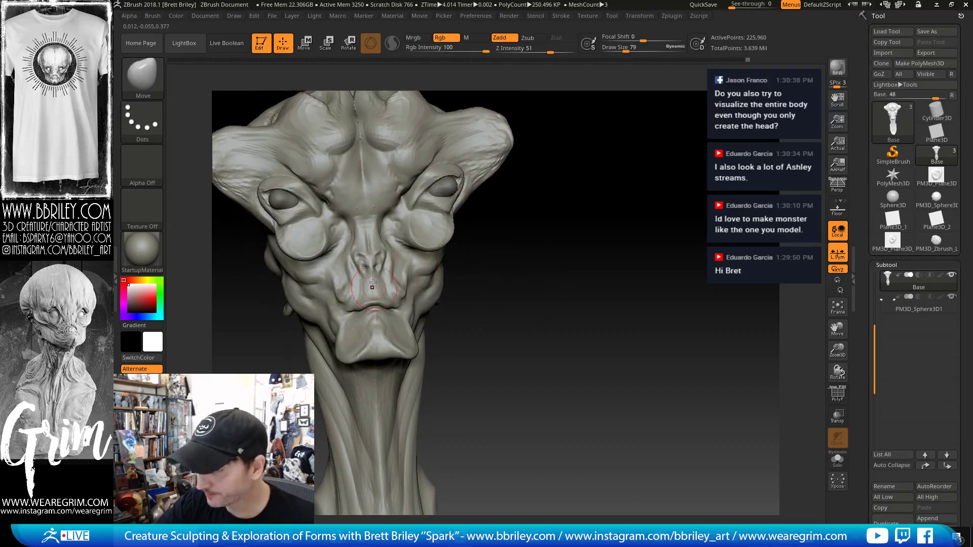
key("b")
key("d")
key("s")
right_click_drag(376, 306, 363, 301)
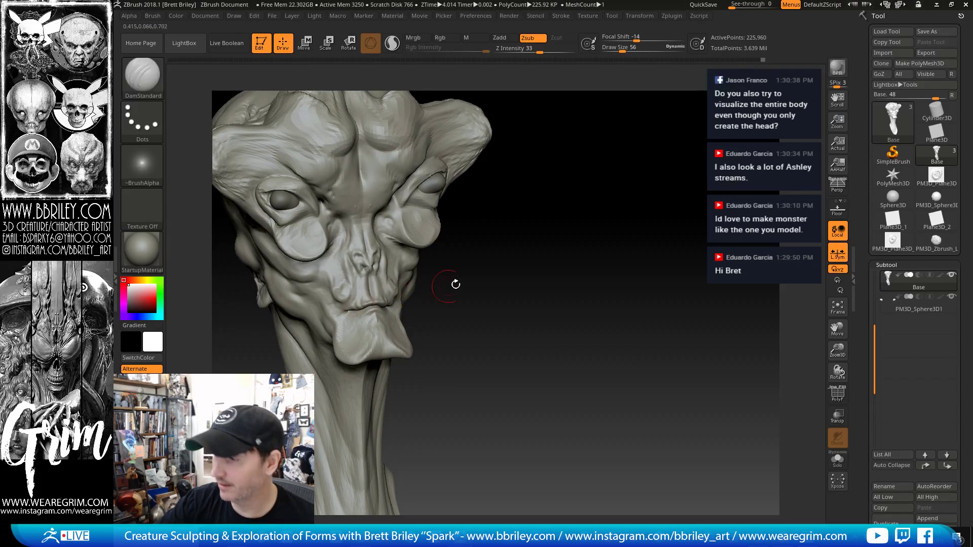
mouse_move(456, 285)
left_mouse_down()
mouse_move(476, 256)
mouse_move(374, 210)
left_mouse_up()
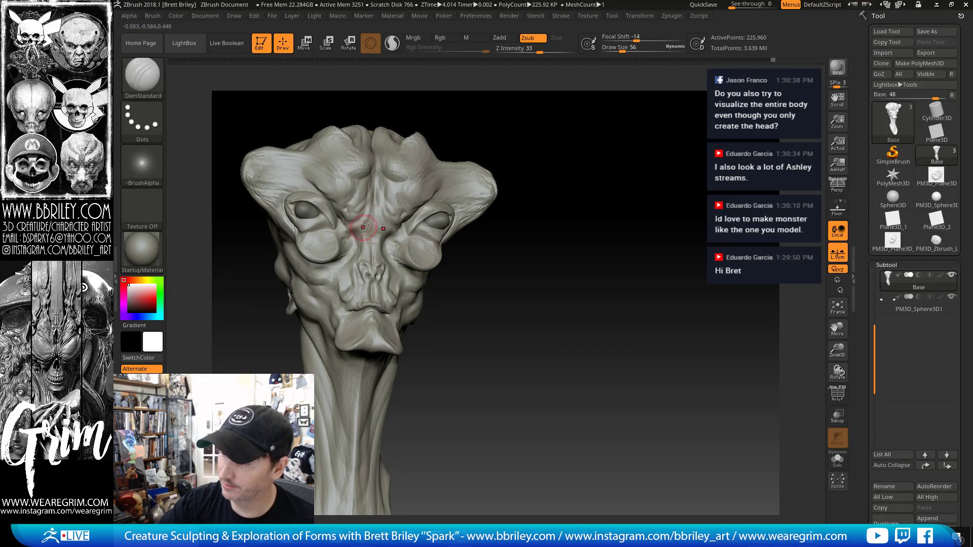
- Adjust the brow and upper eyelids with the Move brush at draw size 83
left_click_drag(511, 175, 478, 189)
key("b")
key("m")
key("v")
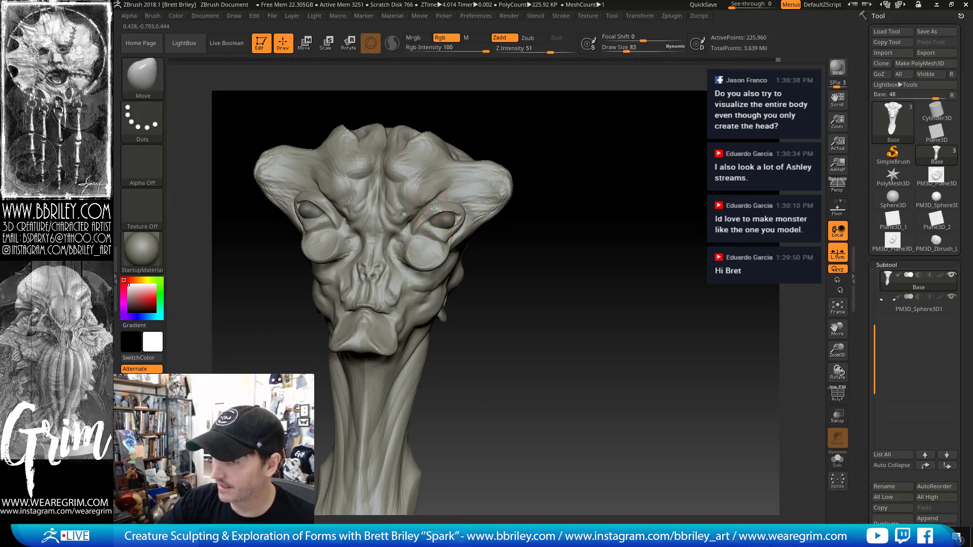
mouse_move(491, 120)
left_mouse_down()
mouse_move(434, 170)
mouse_move(504, 179)
left_mouse_up()
- Even out the rough temple area behind the brow with the TrimDynamic brush at draw size 143
key("shift")
key("b")
key("t")
key("d")
mouse_move(543, 141)
left_mouse_down()
mouse_move(499, 145)
mouse_move(497, 188)
mouse_move(497, 180)
left_mouse_up()
left_click_drag(565, 151, 534, 179)
key("alt")
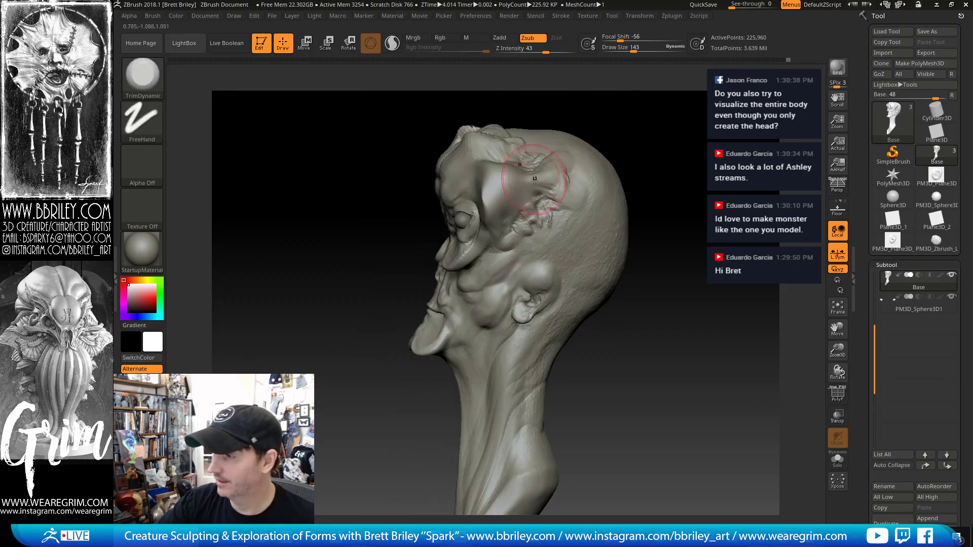
mouse_move(528, 216)
left_mouse_down("alt")
mouse_move(534, 232)
mouse_move(517, 229)
left_mouse_up("alt")
- Build up rounded bulges on the temple with the Inflat and Standard brushes at draw size 62
key("b")
key("s")
key("t")
key("b")
key("i")
key("n")
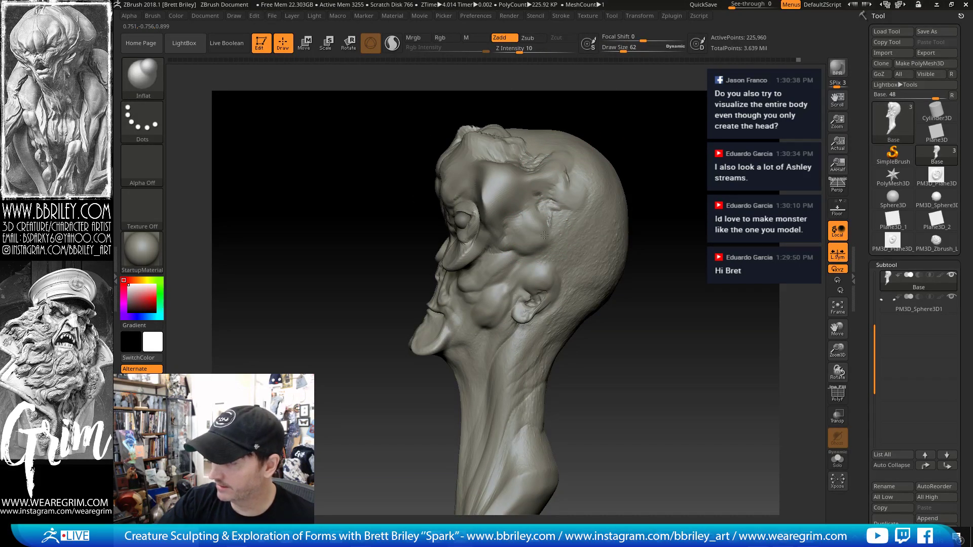
key("b")
key("s")
key("t")
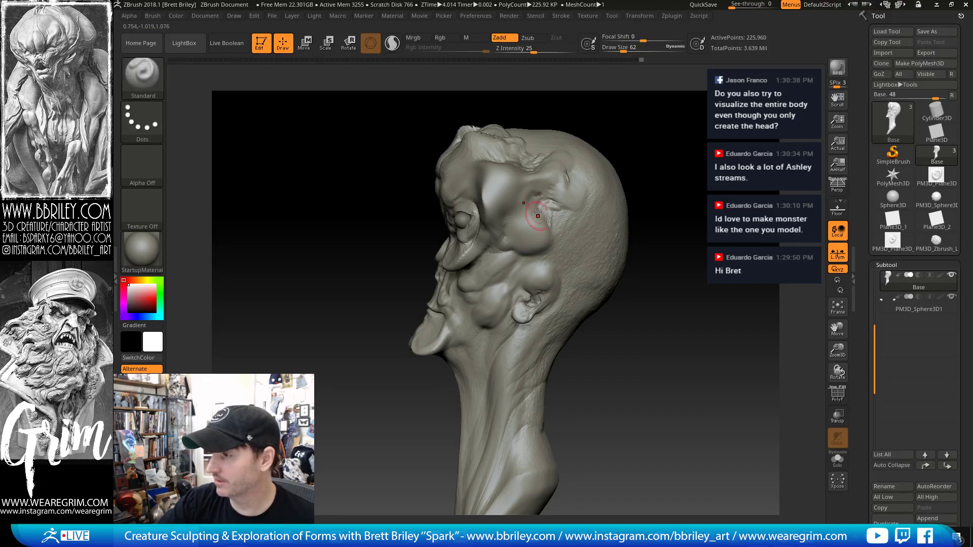
- Deepen the creases between the temple bulges with DamStandard and swell the adjoining forms with Inflat at draw size 62
key("b")
key("d")
key("s")
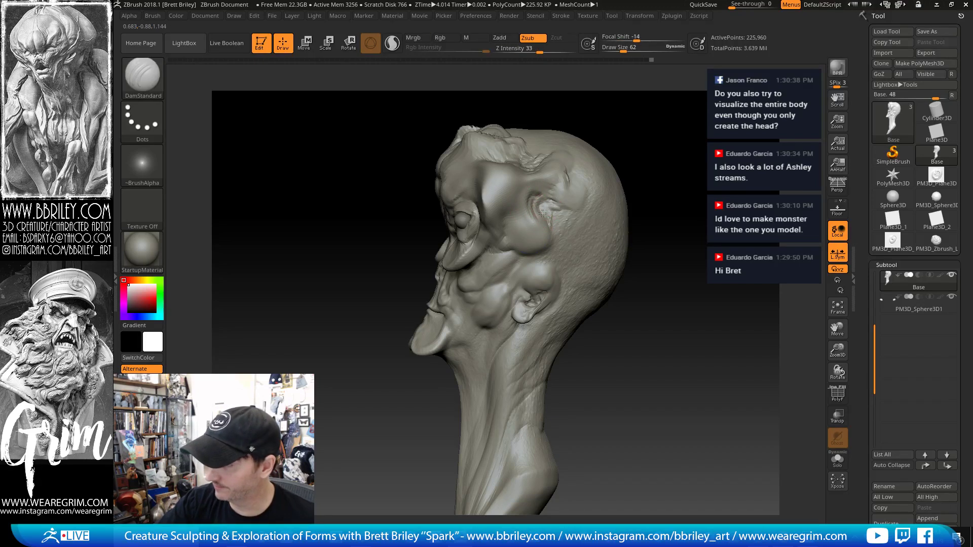
key("b")
key("i")
key("n")
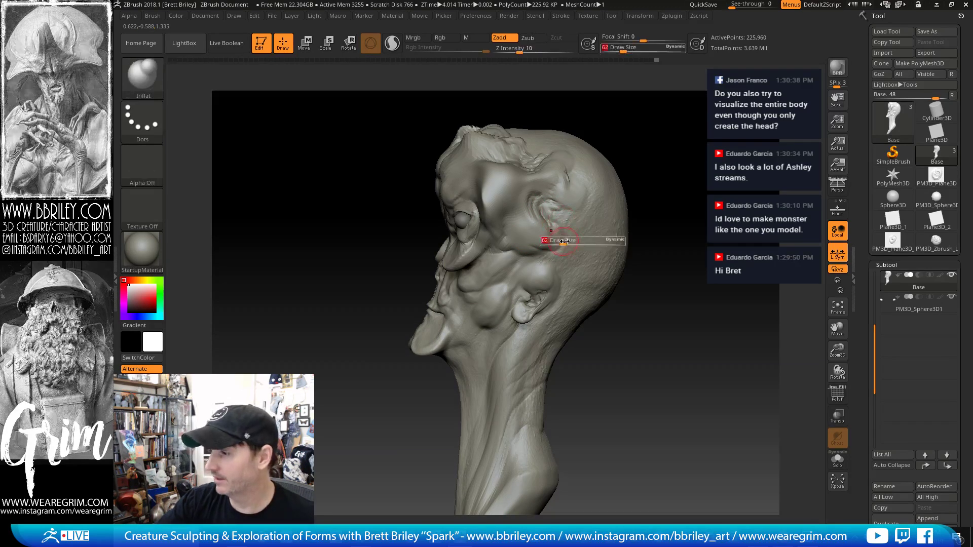
- Stamp the Fish_mouth shape from the spark VDM brush onto the back of the head at draw size 153
mouse_move(629, 188)
left_mouse_down()
mouse_move(674, 177)
mouse_move(626, 186)
mouse_move(628, 152)
left_mouse_up()
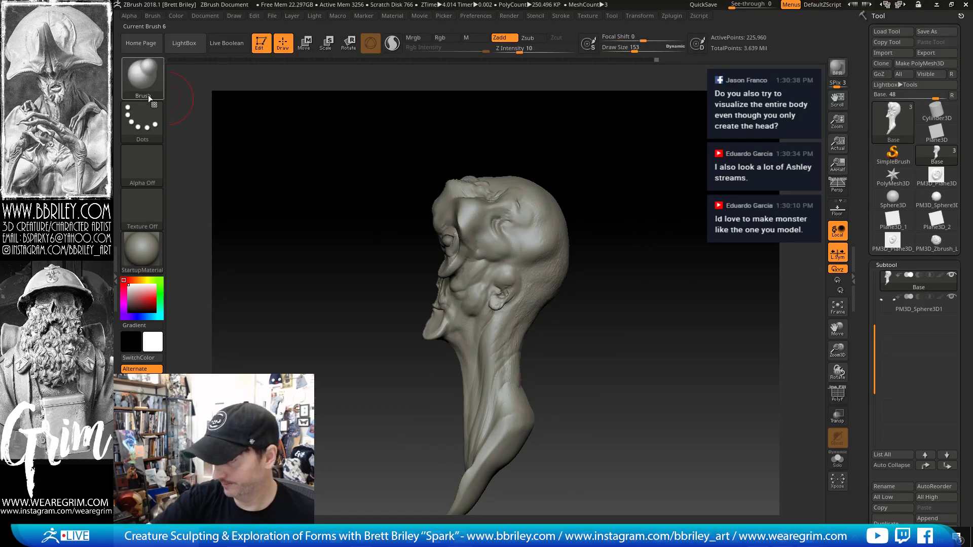
key("b")
key("1")
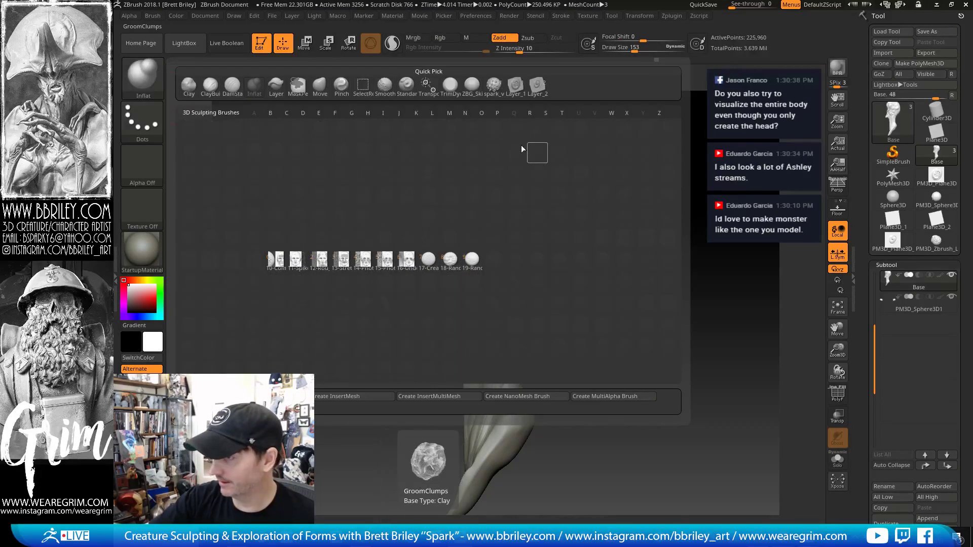
left_click(493, 84)
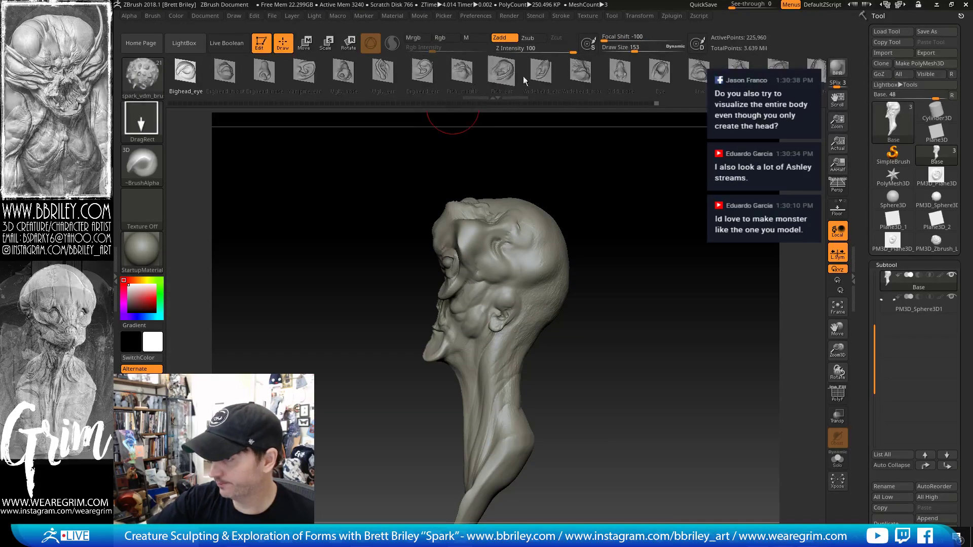
left_click(462, 73)
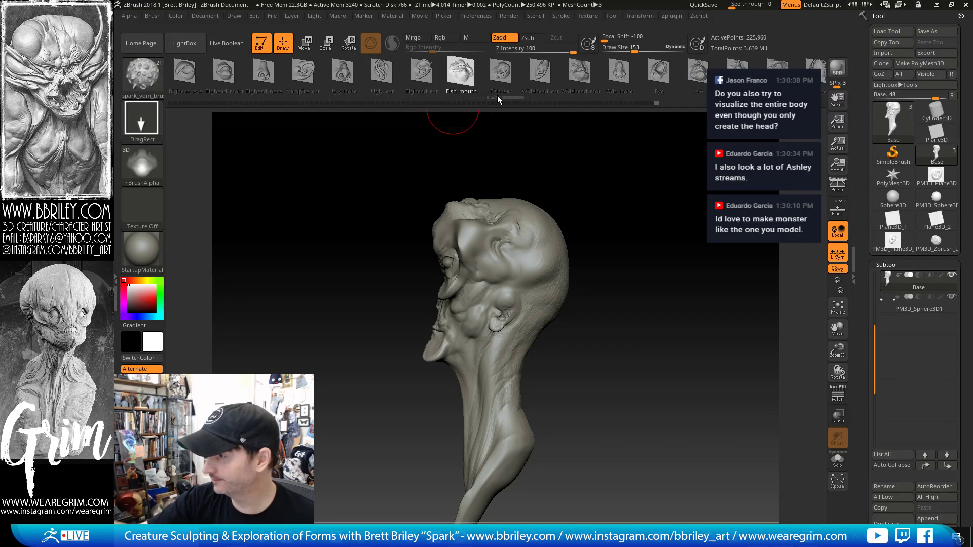
left_click_drag(669, 187, 499, 222)
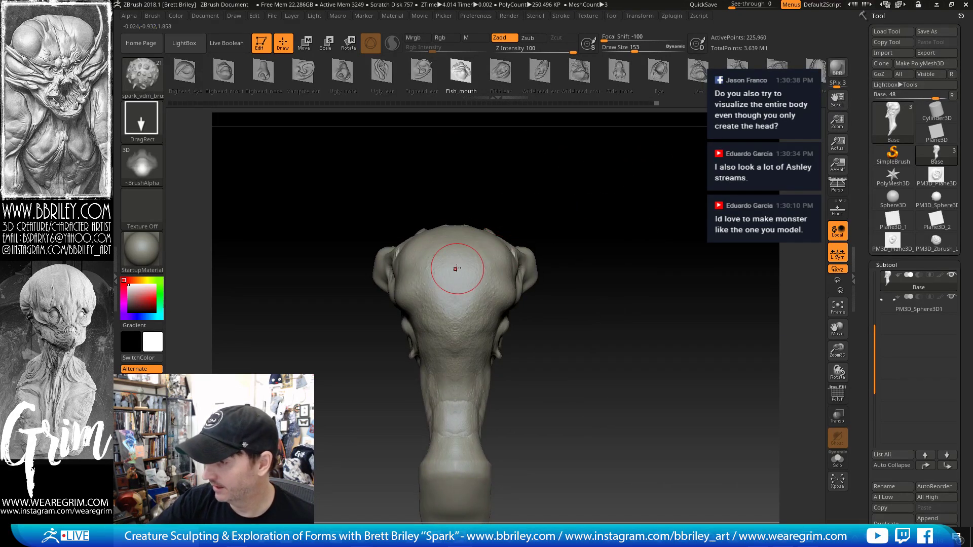
mouse_move(485, 271)
left_mouse_down()
mouse_move(541, 312)
mouse_move(529, 369)
mouse_move(534, 354)
mouse_move(658, 315)
mouse_move(651, 332)
left_mouse_up()
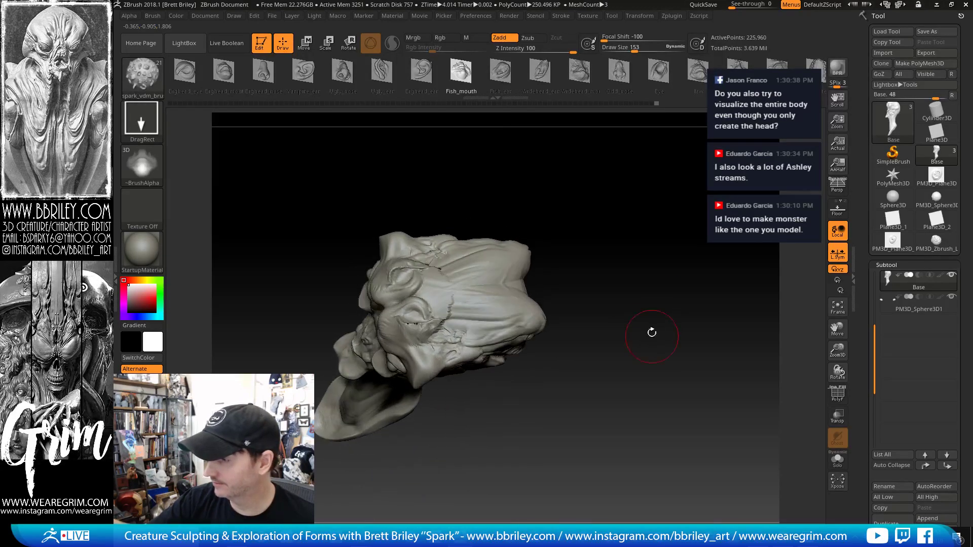
- Reshape the stamped rear of the skull with an enlarged Move brush and smooth its surface
key("b")
key("m")
key("v")
key("bracketright")
key("bracketright")
key("bracketright")
key("bracketright")
key("bracketright")
mouse_move(515, 289)
left_mouse_down()
mouse_move(515, 267)
mouse_move(552, 267)
mouse_move(564, 174)
left_mouse_up()
key("bracketright")
key("bracketright")
left_click_drag(441, 286, 440, 299, "shift")
left_click_drag(517, 182, 529, 161)
- Refine the top profile of the elongated skull with the Move brush at draw size 111
key("s")
left_click_drag(430, 300, 413, 299)
left_click_drag(526, 223, 508, 195)
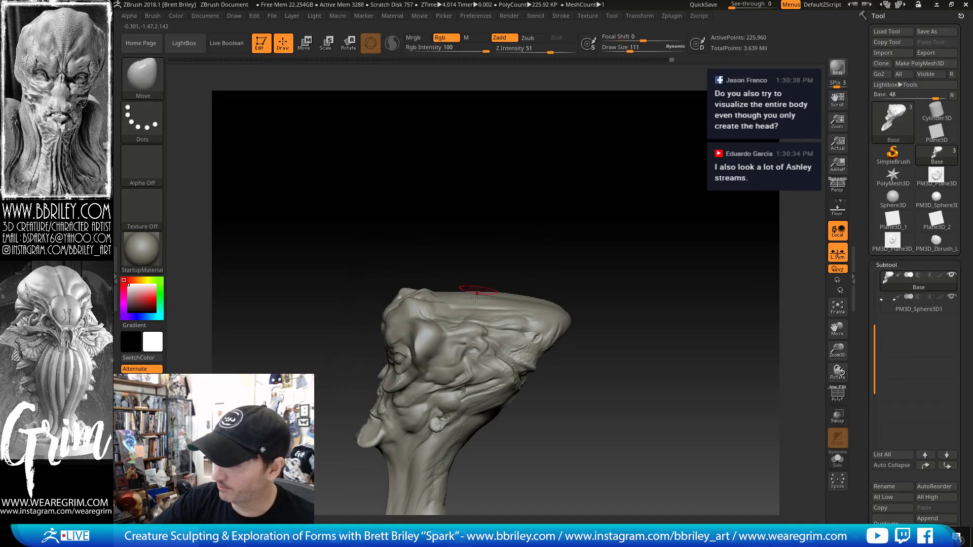
left_click_drag(467, 290, 469, 284)
- Shift the large mass at the rear of the skull with the Move brush at draw size 320
mouse_move(594, 233)
left_mouse_down("alt")
mouse_move(491, 137)
mouse_move(481, 193)
left_mouse_up("alt")
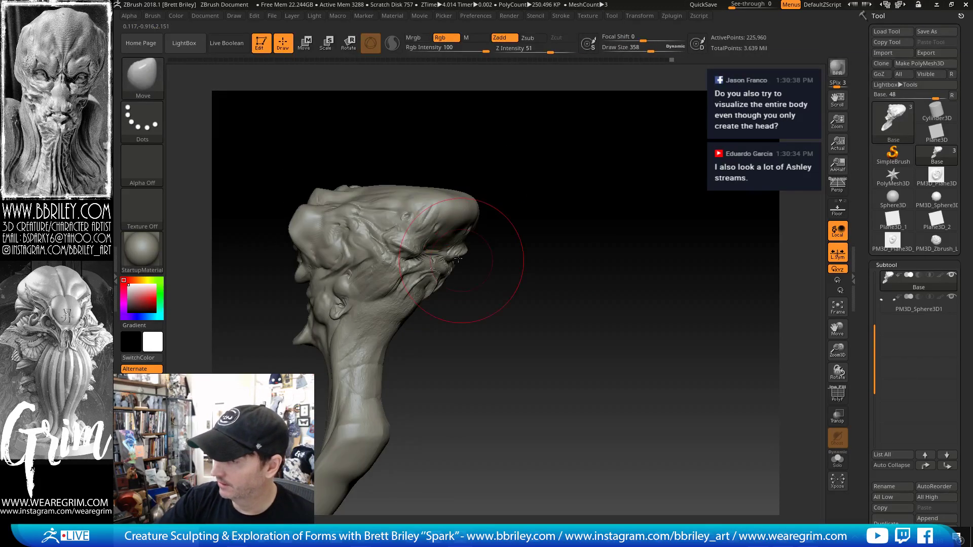
left_click_drag(549, 283, 492, 275)
key("s")
left_click_drag(439, 267, 436, 267)
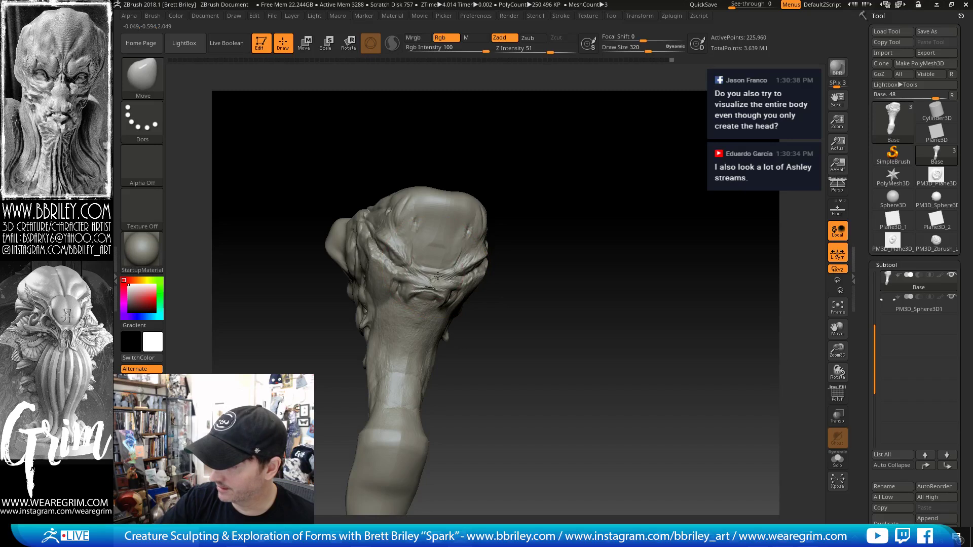
- Smooth the ridge at the lower back of the skull and fill the surface above it with Clay at draw size 124
key("shift")
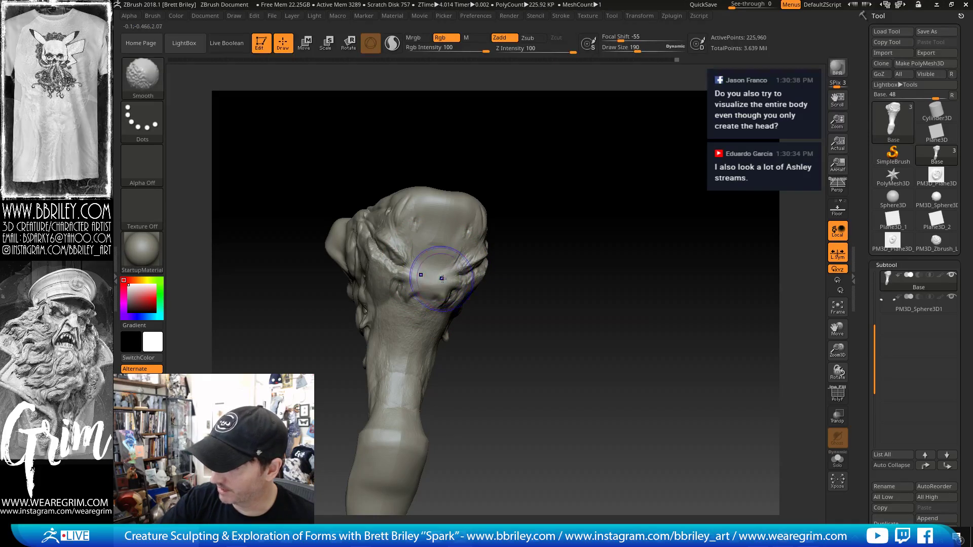
left_click_drag(434, 257, 428, 269)
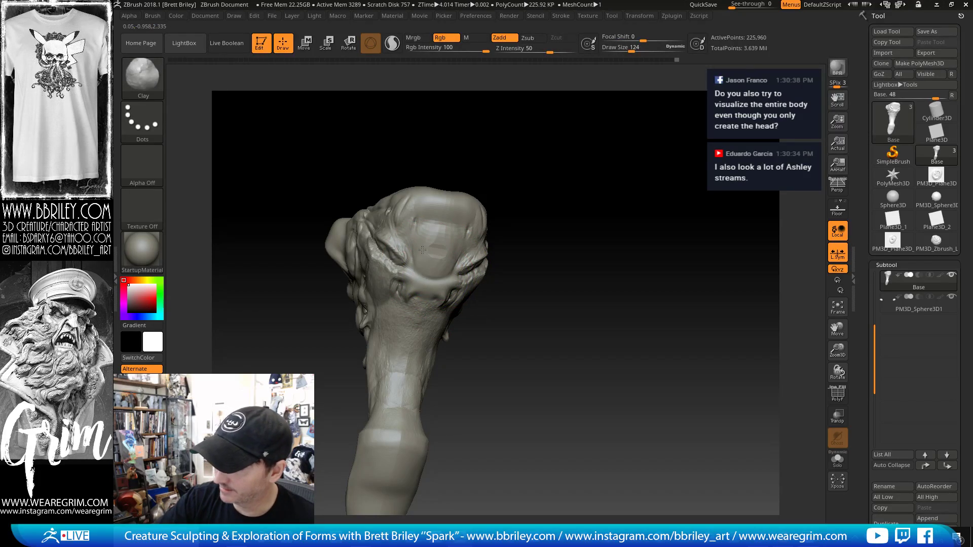
left_click_drag(500, 158, 424, 264)
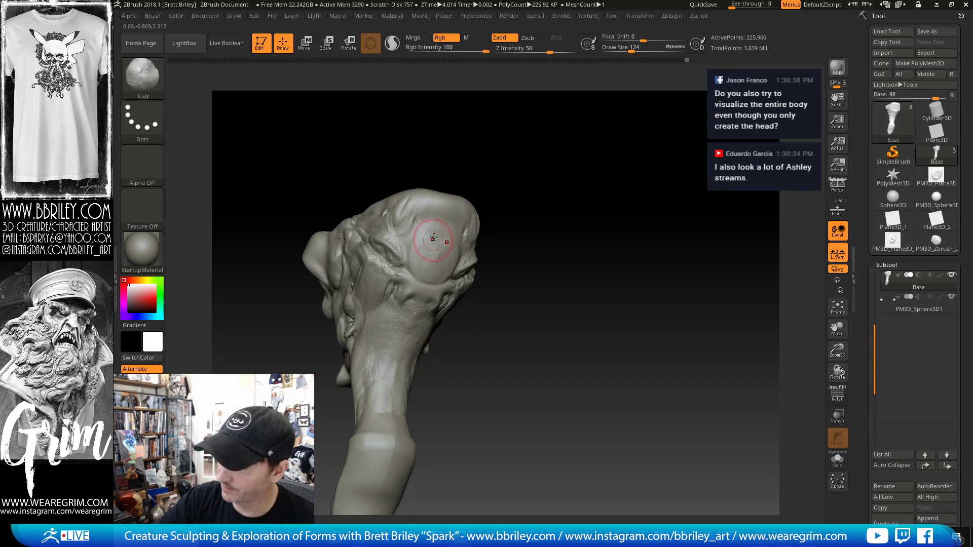
- Sculpt folds running from the back of the skull down into the neck with the Standard brush at draw size 72
left_click_drag(505, 178, 473, 189)
key("b")
key("s")
key("t")
key("s")
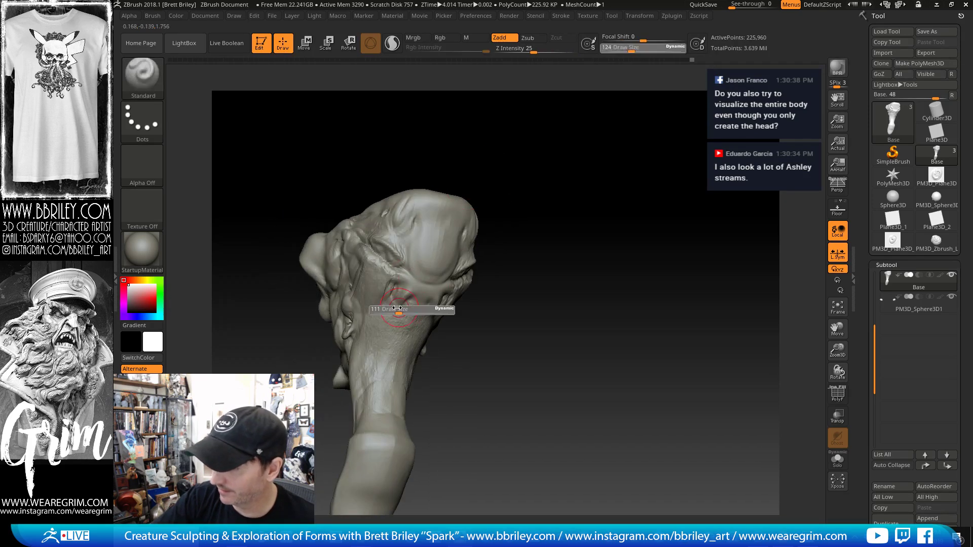
left_click_drag(400, 310, 364, 370)
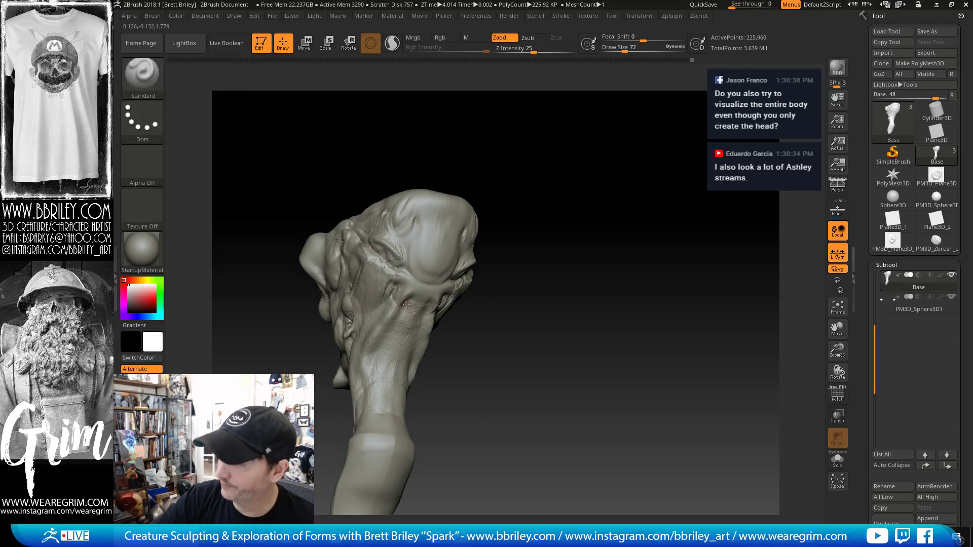
- Adjust the side and lower rear contour of the head with the Move brush at draw size 190
left_click_drag(448, 305, 517, 308)
key("b")
key("m")
key("v")
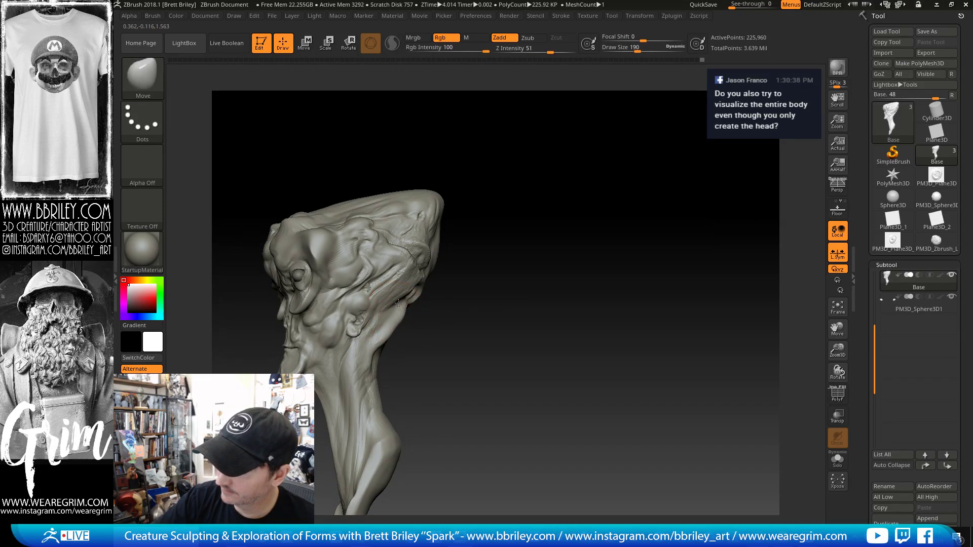
mouse_move(471, 252)
left_mouse_down()
mouse_move(441, 256)
mouse_move(456, 265)
mouse_move(436, 306)
left_mouse_up()
mouse_move(496, 307)
left_mouse_down()
mouse_move(464, 308)
mouse_move(438, 335)
mouse_move(494, 307)
left_mouse_up()
- Pull the back of the skull outward with the Move brush at draw size 327
key("bracketright")
key("s")
left_click_drag(452, 272, 451, 272)
left_click_drag(455, 269, 469, 271)
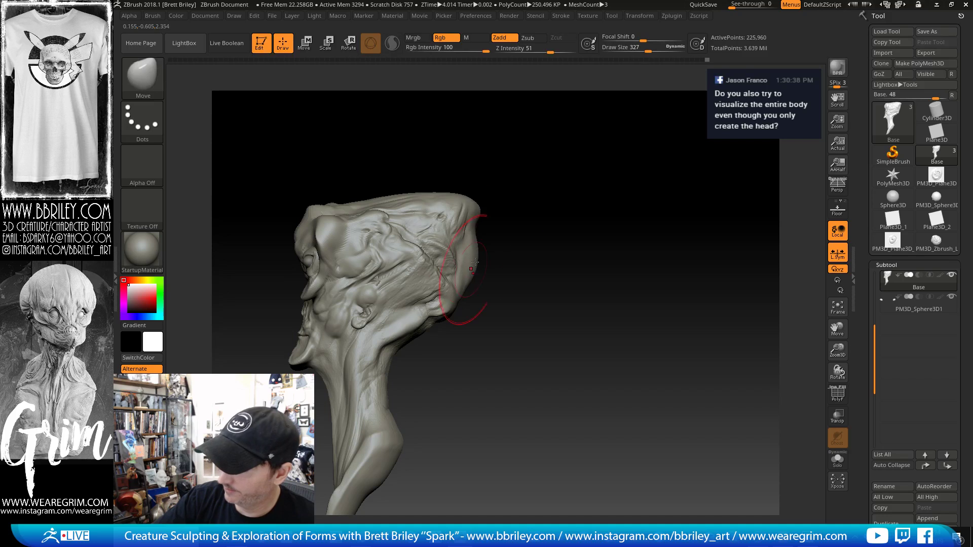
- Add detail to the rear side of the skull with the Standard brush at draw size 50, raising the head's subdivision level
mouse_move(485, 238)
left_mouse_down()
mouse_move(510, 232)
mouse_move(453, 212)
left_mouse_up()
type("1s")
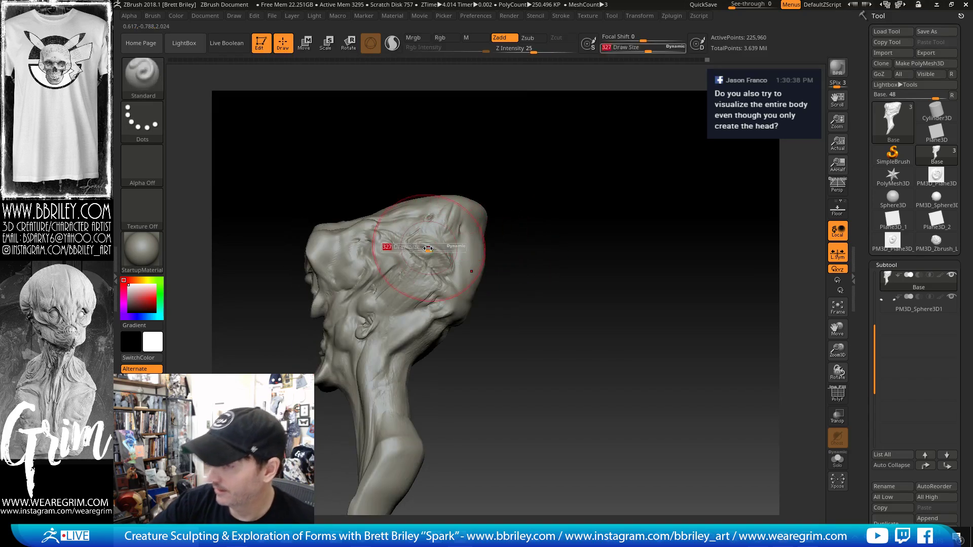
type("50")
key("Return")
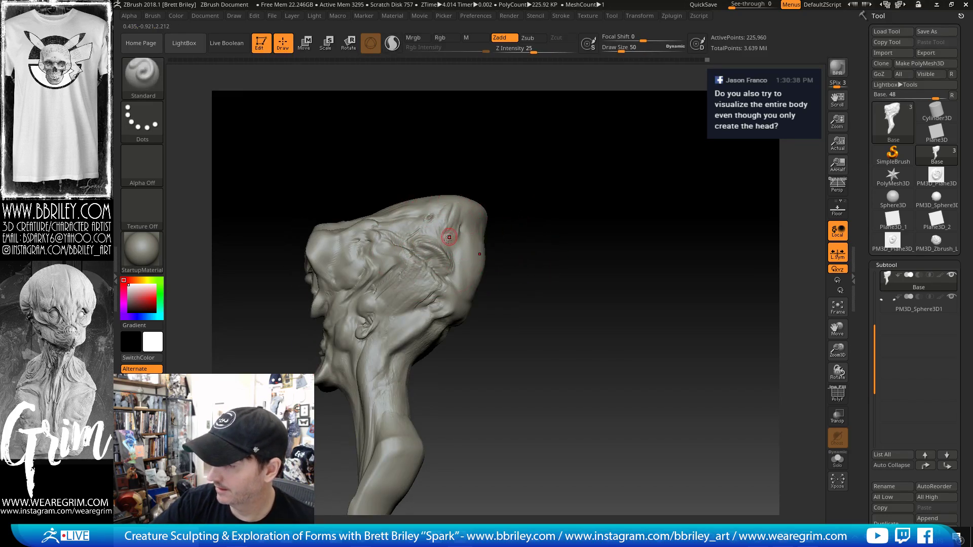
key("d")
left_click_drag(495, 163, 477, 177)
left_click_drag(545, 173, 494, 249)
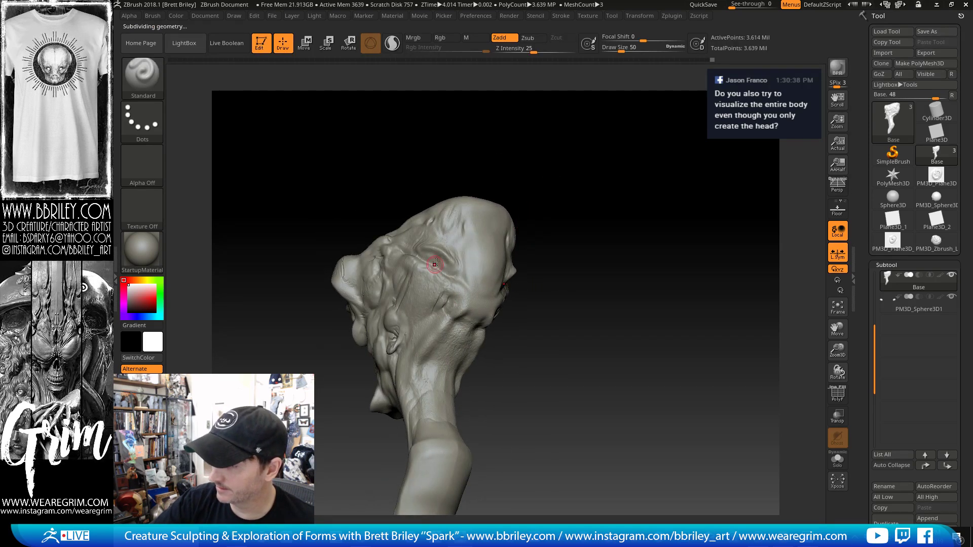
- Carve finer creases into the folds on the side of the skull with DamStandard, using draw sizes 50 and 86
key("b")
key("d")
key("s")
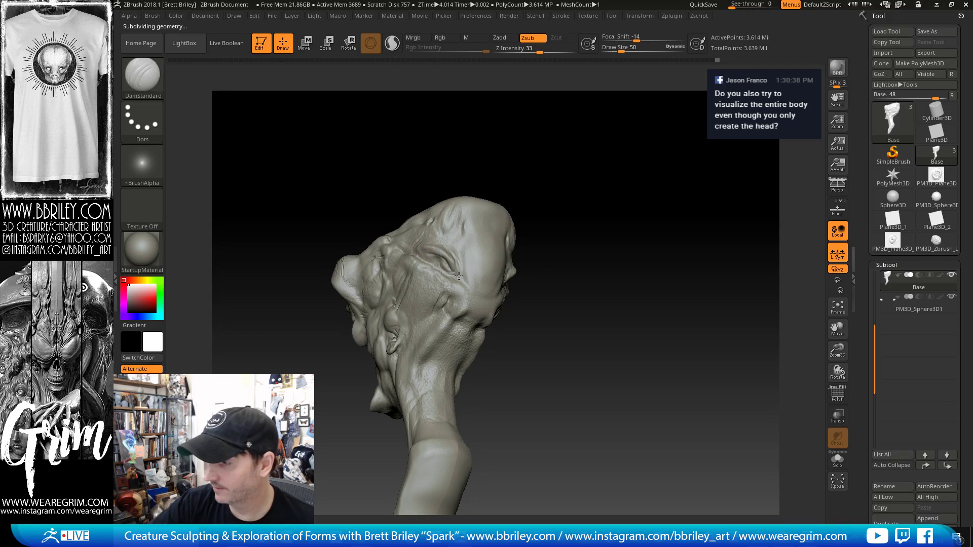
left_click_drag(533, 186, 583, 184)
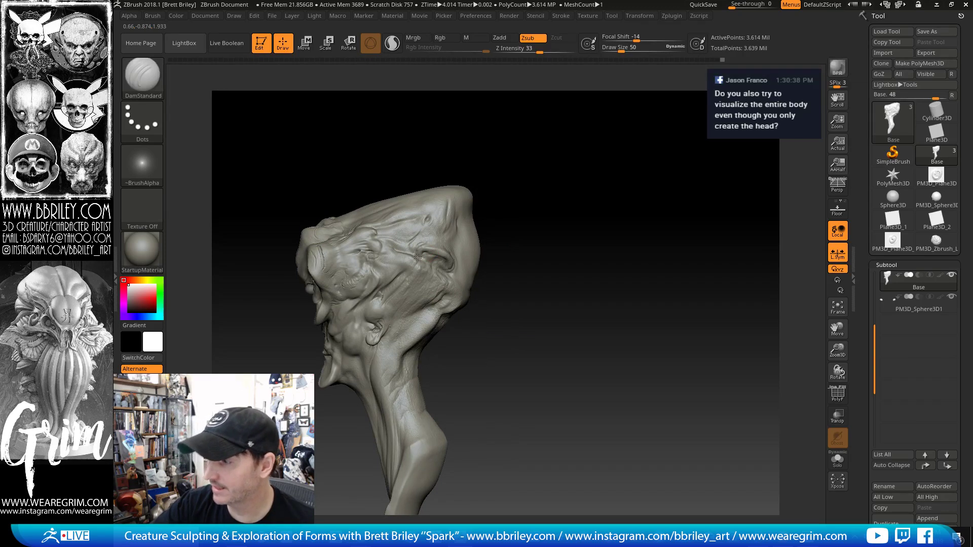
mouse_move(438, 188)
left_mouse_down()
mouse_move(401, 267)
mouse_move(409, 257)
left_mouse_up()
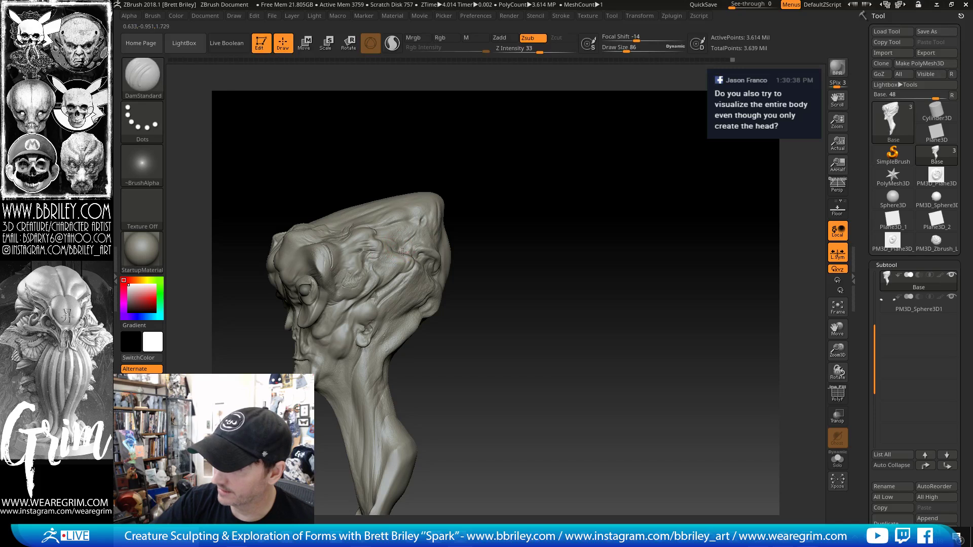
- Build up and smooth the folds on the side of the skull with the Clay brush at draw size 86
key("b")
key("c")
key("l")
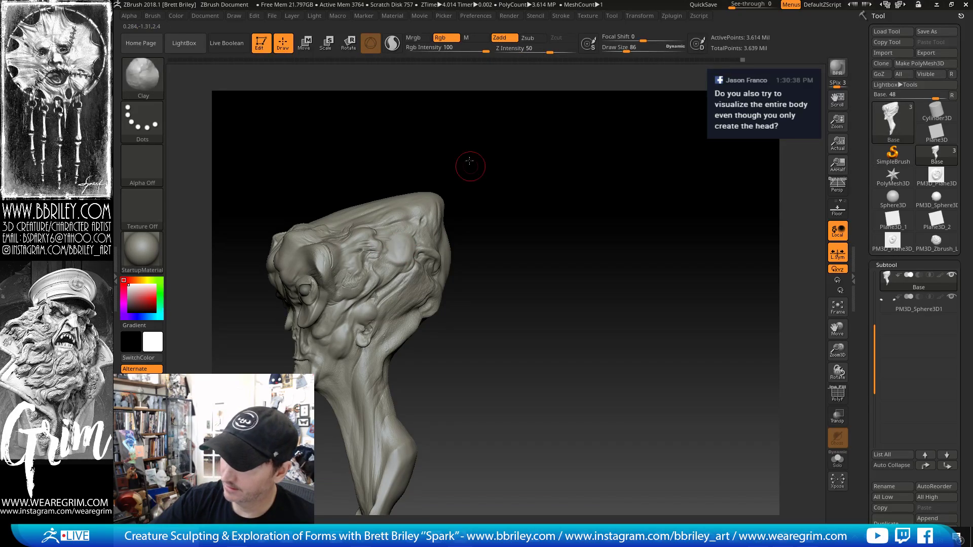
mouse_move(469, 162)
left_mouse_down()
mouse_move(446, 170)
mouse_move(484, 170)
left_mouse_up()
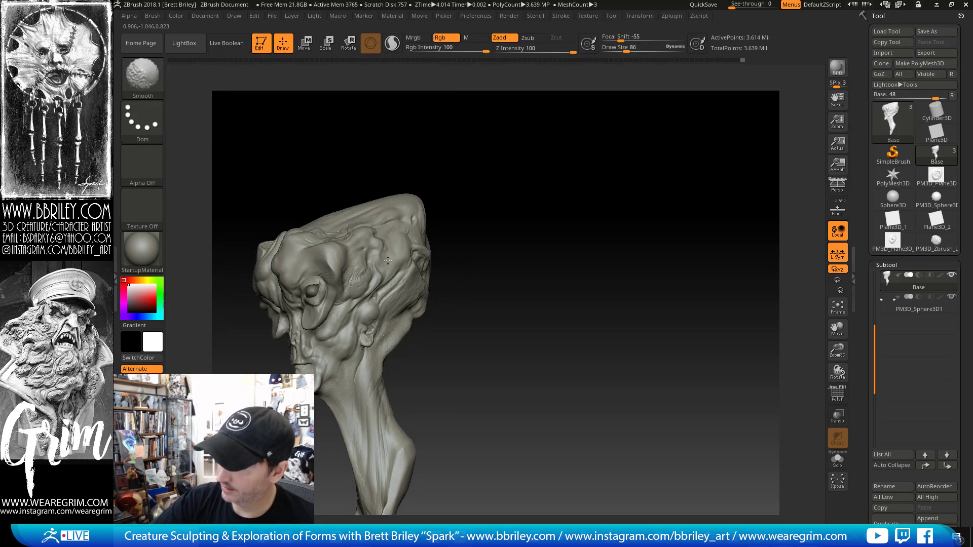
left_click_drag(445, 174, 424, 175)
mouse_move(400, 206)
left_mouse_down()
mouse_move(391, 234)
mouse_move(359, 256)
left_mouse_up()
key("shift")
- Refine the folds along the skull's side with the Standard brush at draw size 56 and smooth the result
key("b")
key("s")
key("t")
key("s")
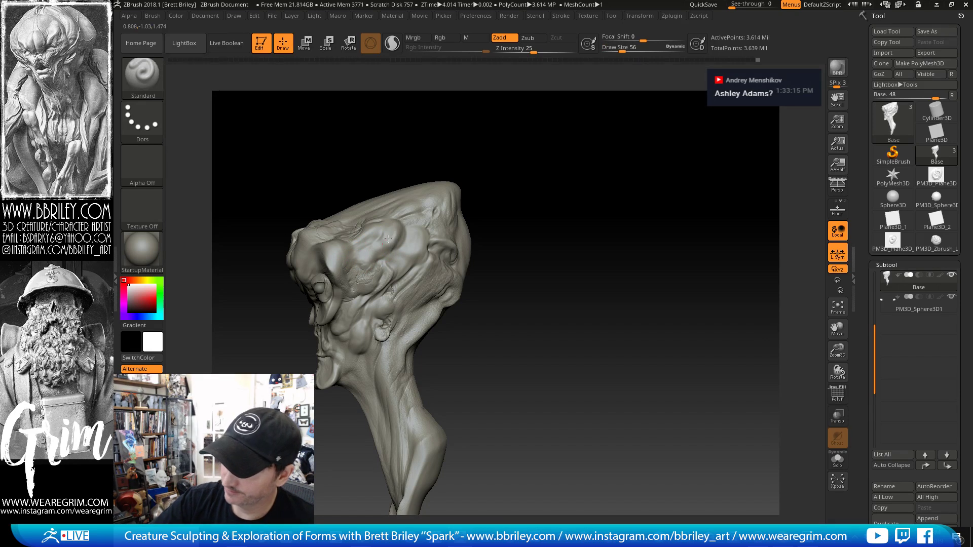
left_click_drag(517, 165, 563, 148)
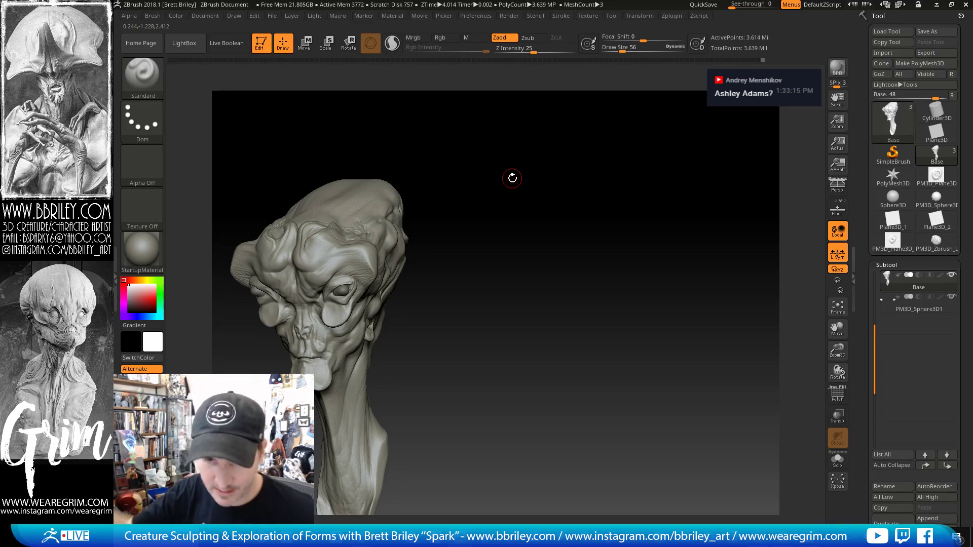
left_click_drag(526, 169, 435, 219)
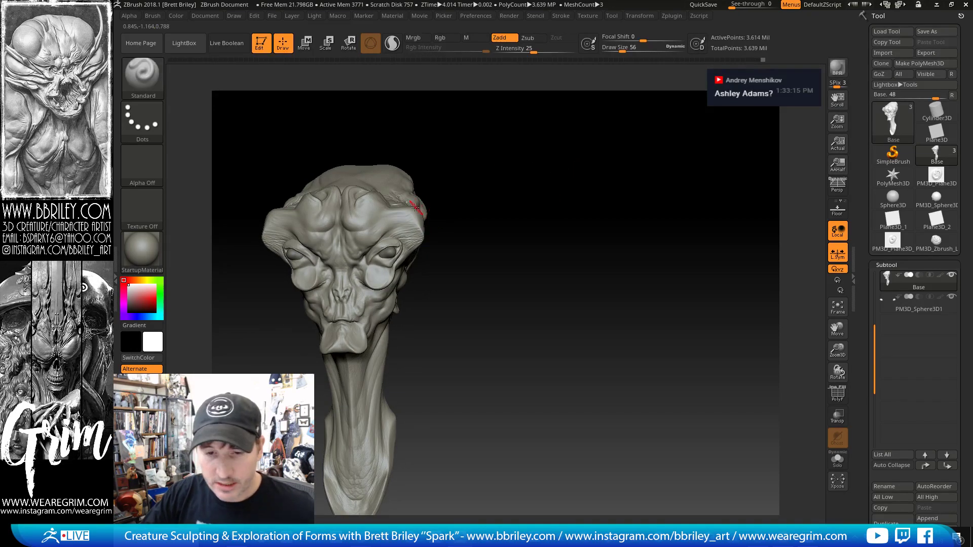
key("shift")
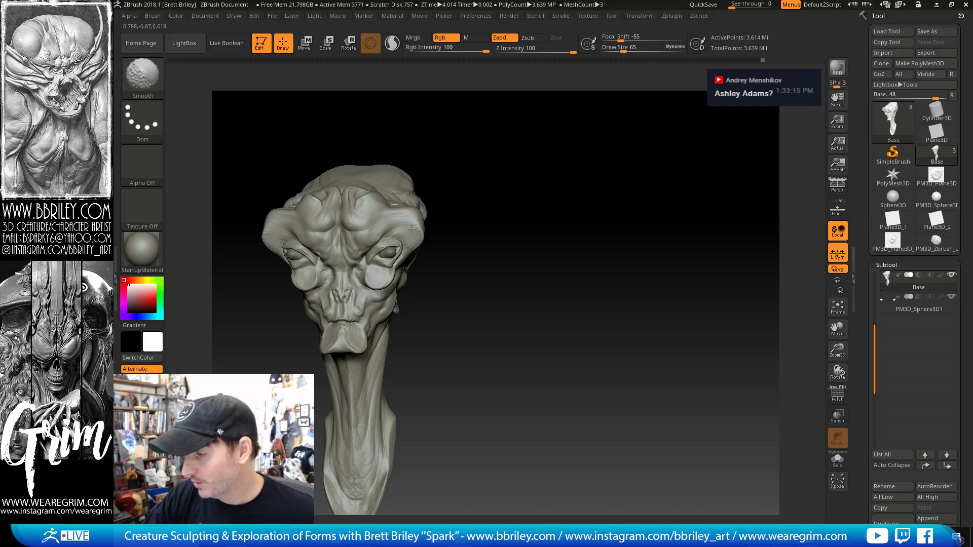
mouse_move(442, 196)
left_mouse_down()
mouse_move(388, 239)
mouse_move(452, 218)
left_mouse_up()
- Adjust the outer contour of the brow and side of the skull with the Move brush at draw size 79
key("b")
key("m")
key("v")
left_click_drag(507, 185, 537, 169)
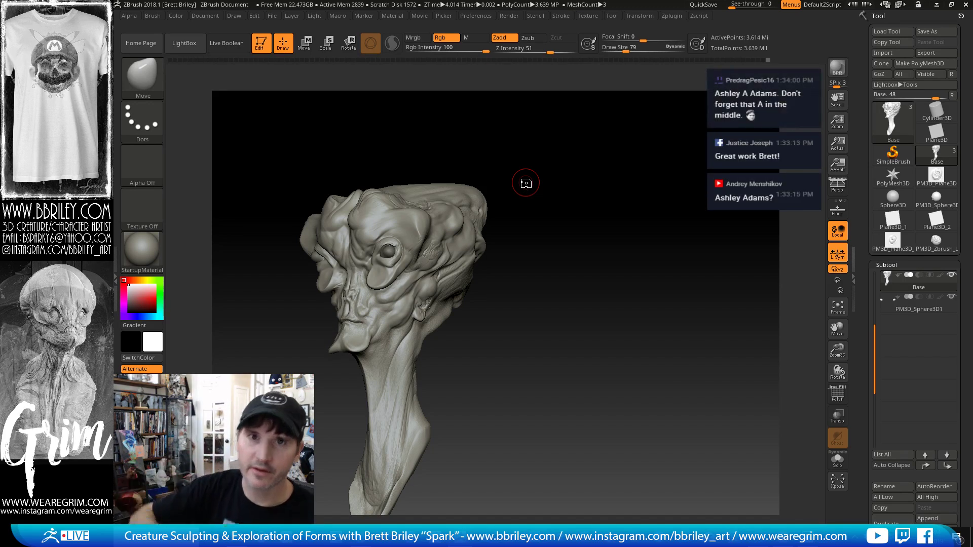
mouse_move(543, 185)
left_mouse_down()
mouse_move(576, 186)
mouse_move(546, 180)
left_mouse_up()
key("shift")
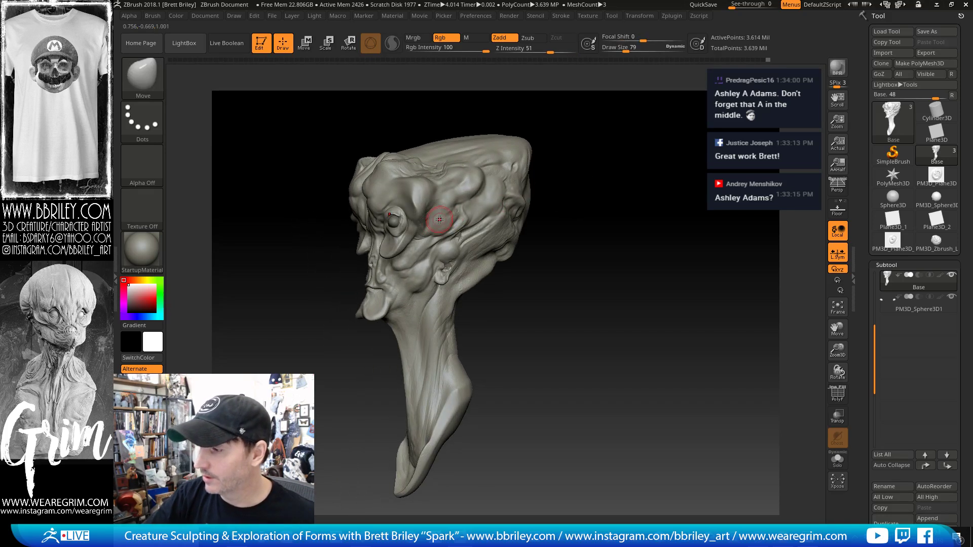
- Soften the folds beside the eye with the Clay and Smooth brushes at draw size 79
key("b")
key("c")
key("l")
key("shift")
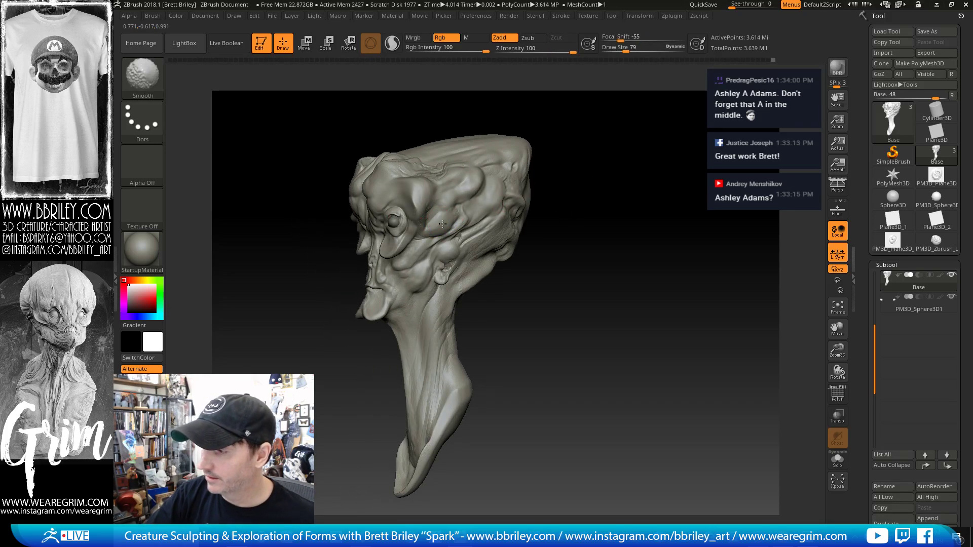
left_click_drag(430, 223, 435, 218, "shift")
- Reshape the bags under the eyes with the Move brush at draw size 102
mouse_move(571, 118)
left_mouse_down()
mouse_move(589, 122)
mouse_move(579, 141)
mouse_move(587, 178)
left_mouse_up()
key("b")
key("m")
key("v")
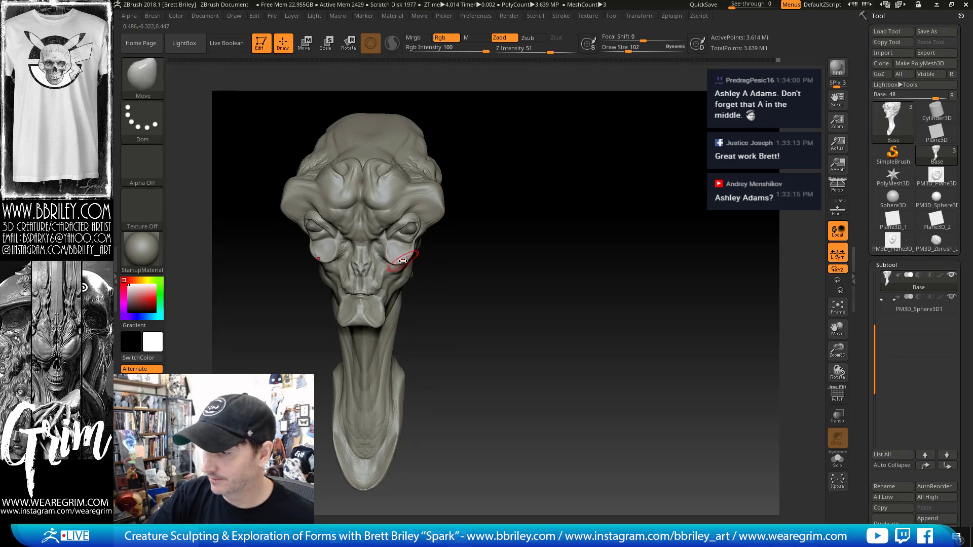
mouse_move(403, 257)
left_mouse_down()
mouse_move(392, 249)
mouse_move(404, 250)
left_mouse_up()
- Fill out and smooth the bags under the eyes with the Clay and Smooth brushes at draw size 56
key("s")
key("b")
key("c")
key("l")
key("s")
left_click_drag(558, 233, 524, 243)
left_click_drag(399, 250, 402, 255, "shift")
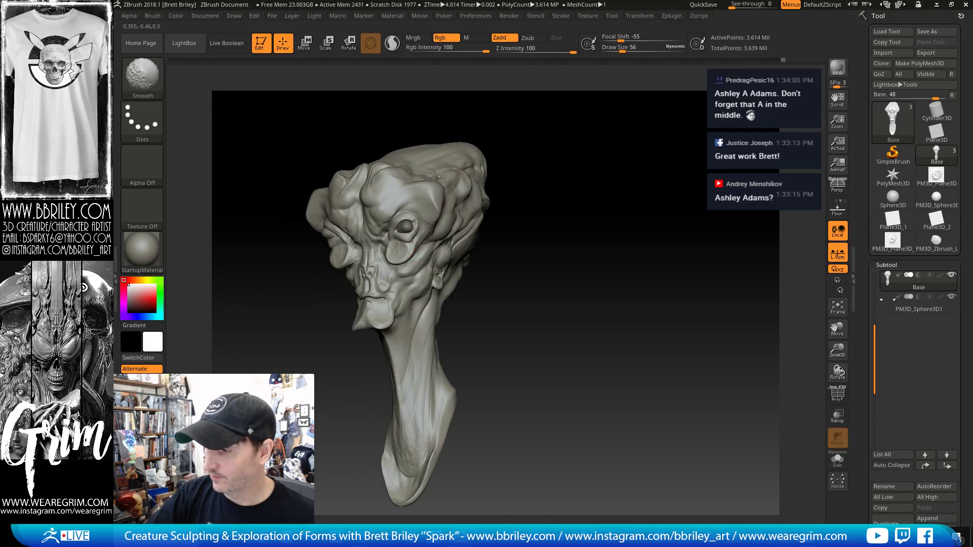
- Carve a sharper crease into the under-eye bags with the DamStandard brush
left_click_drag(532, 240, 548, 239)
key("b")
key("d")
key("s")
left_click_drag(390, 254, 395, 237)
mouse_move(516, 165)
left_mouse_down()
mouse_move(535, 152)
mouse_move(513, 152)
mouse_move(515, 144)
left_mouse_up()
- Try stamping the Demon_horn shape of the VDM brush onto the brow, and undo it
key("b")
key("s")
key("t")
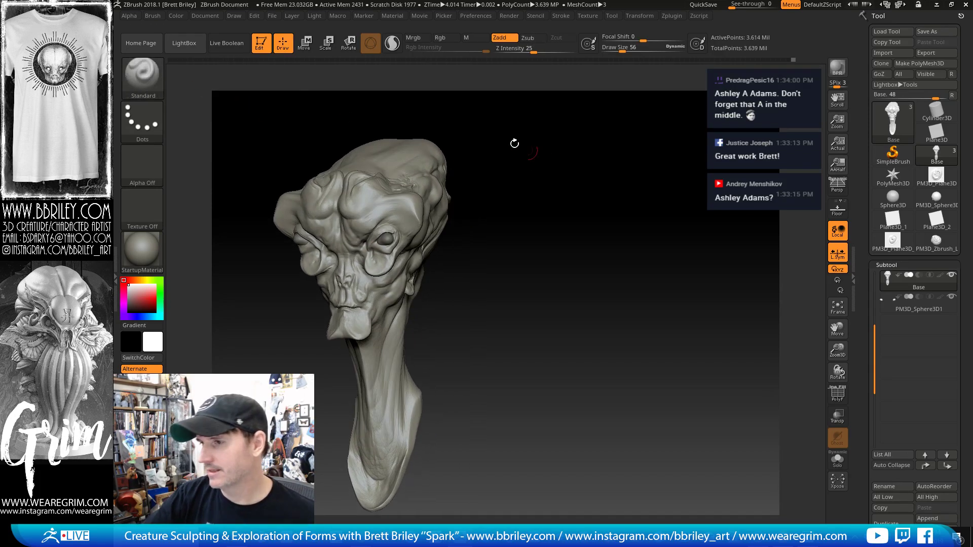
key("b")
left_click(491, 89)
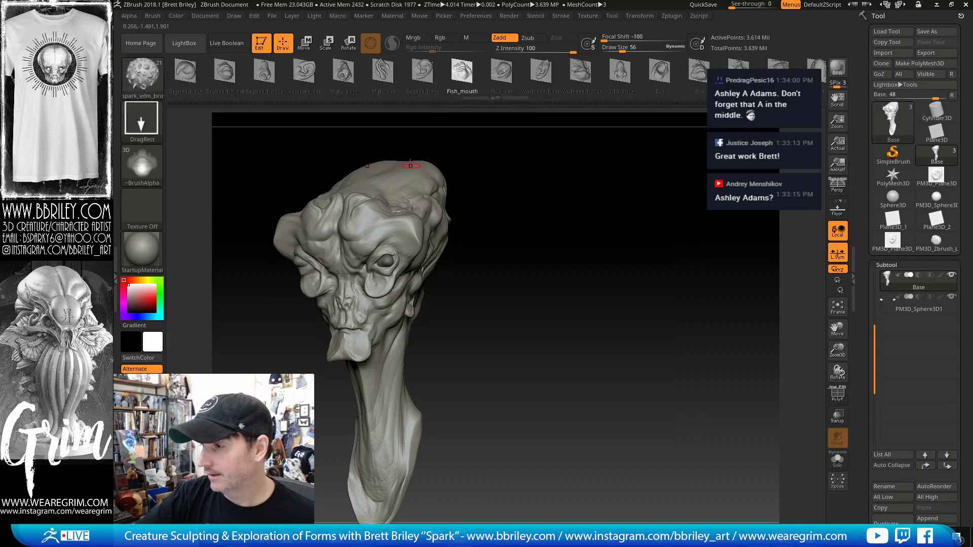
left_click_drag(627, 73, 251, 73)
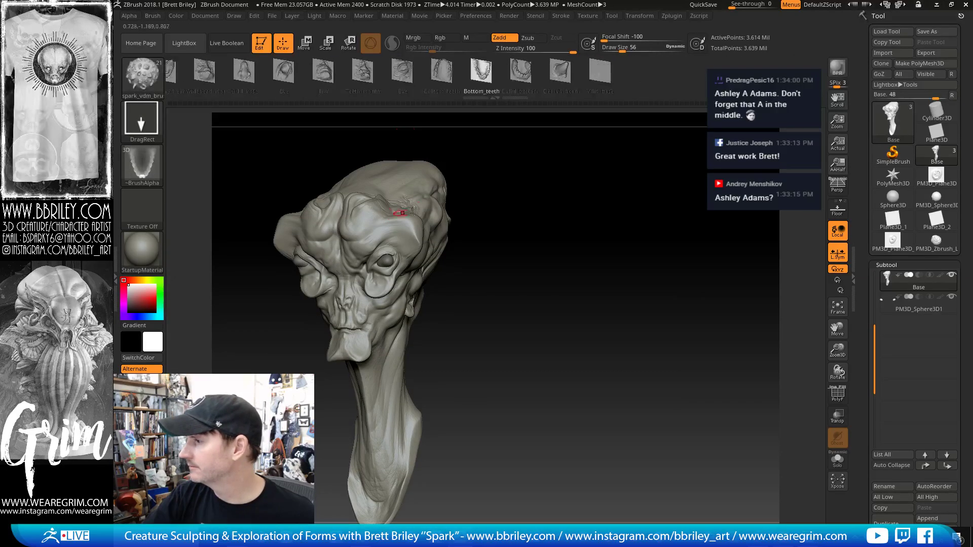
left_click(559, 71)
mouse_move(394, 195)
left_mouse_down()
mouse_move(493, 209)
mouse_move(550, 201)
mouse_move(502, 218)
left_mouse_up()
key("ctrl+z")
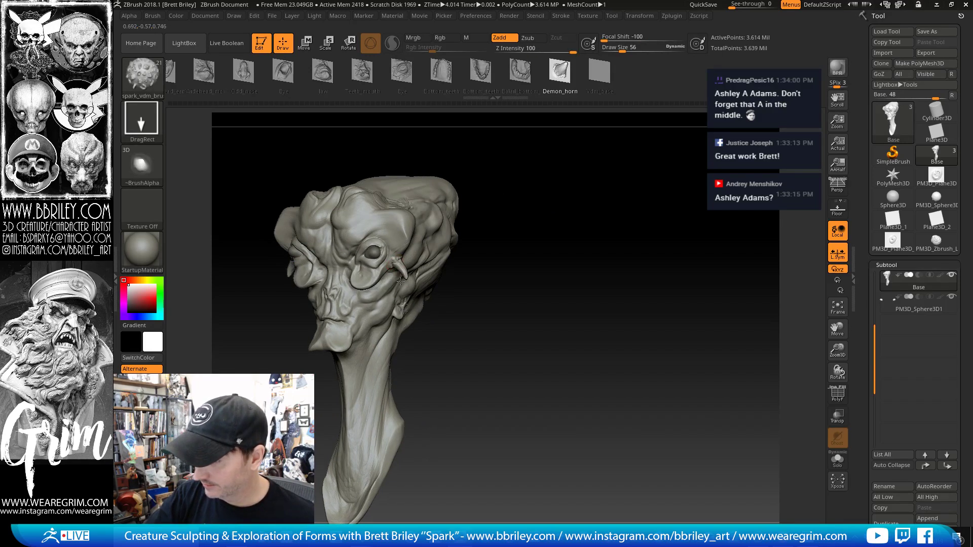
- Try Demon_horn stamps beside the eyes and on the cheeks, undoing each one
left_click_drag(400, 280, 408, 257)
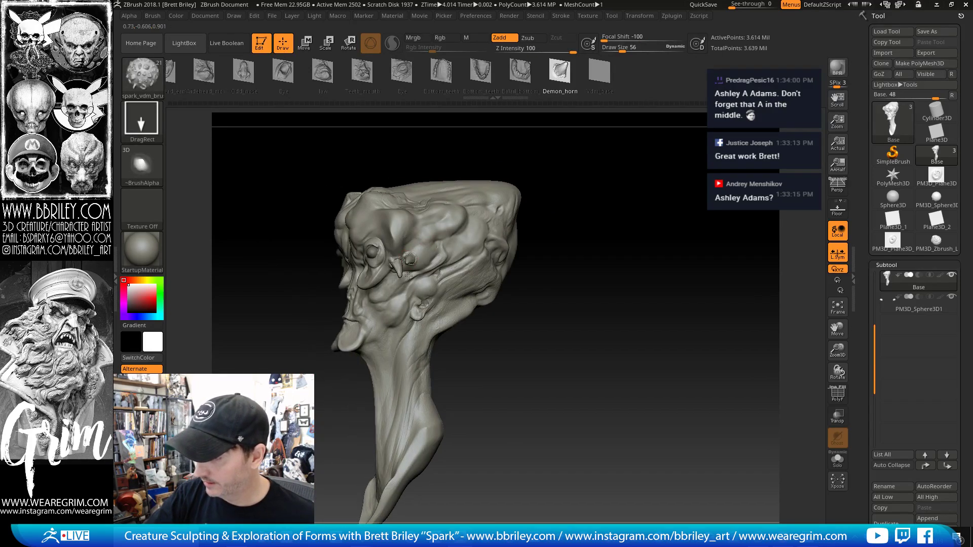
mouse_move(550, 289)
left_mouse_down()
mouse_move(580, 284)
mouse_move(549, 260)
mouse_move(461, 261)
left_mouse_up()
key("ctrl+z")
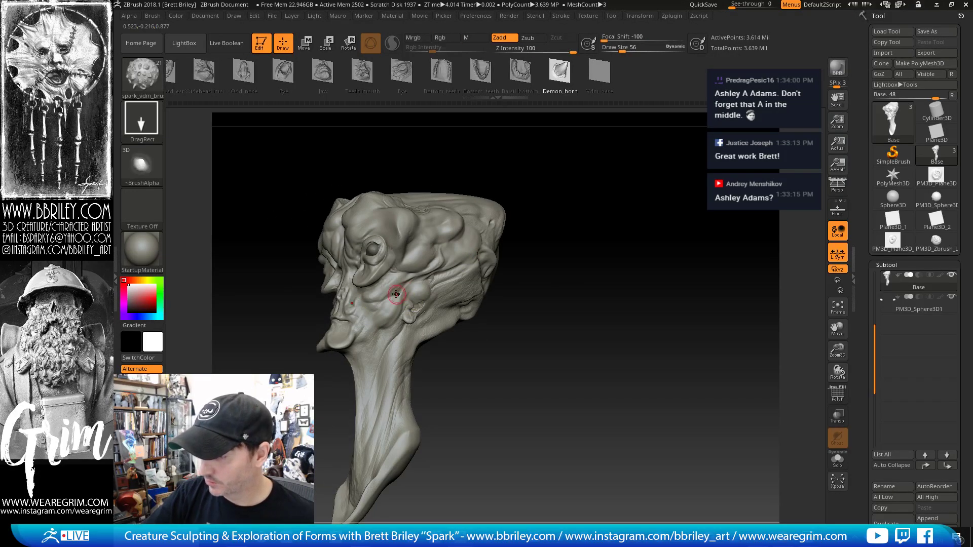
left_click_drag(391, 295, 438, 299)
key("ctrl+z")
mouse_move(539, 304)
left_mouse_down()
mouse_move(569, 319)
mouse_move(500, 309)
left_mouse_up()
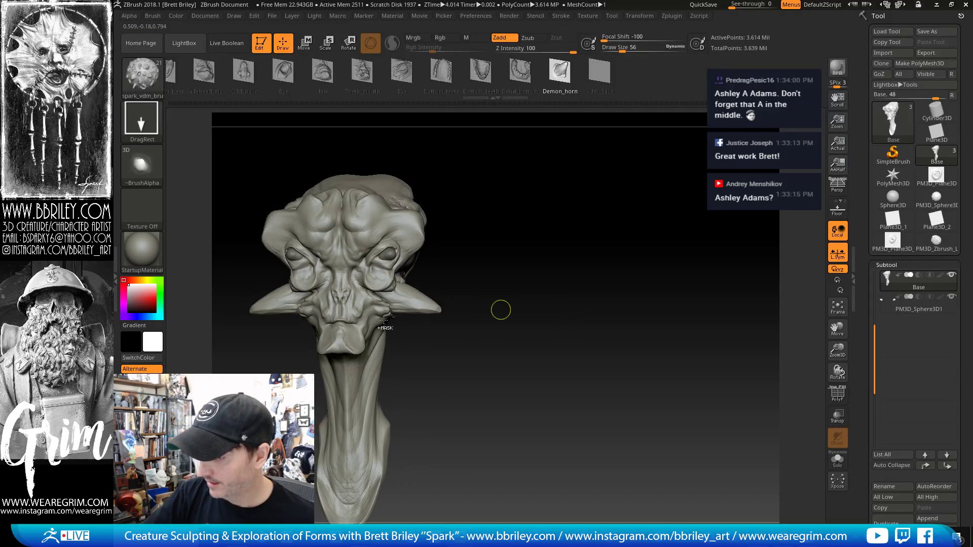
left_click_drag(429, 343, 503, 315)
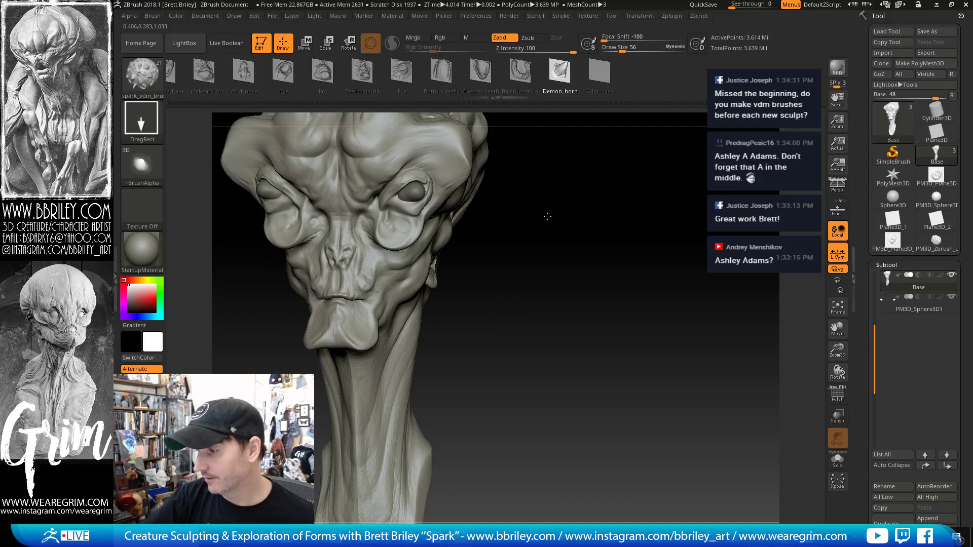
- Stamp the Demon_horn shape over both eyes as a pointed upper-lid ridge
left_click_drag(545, 217, 561, 256)
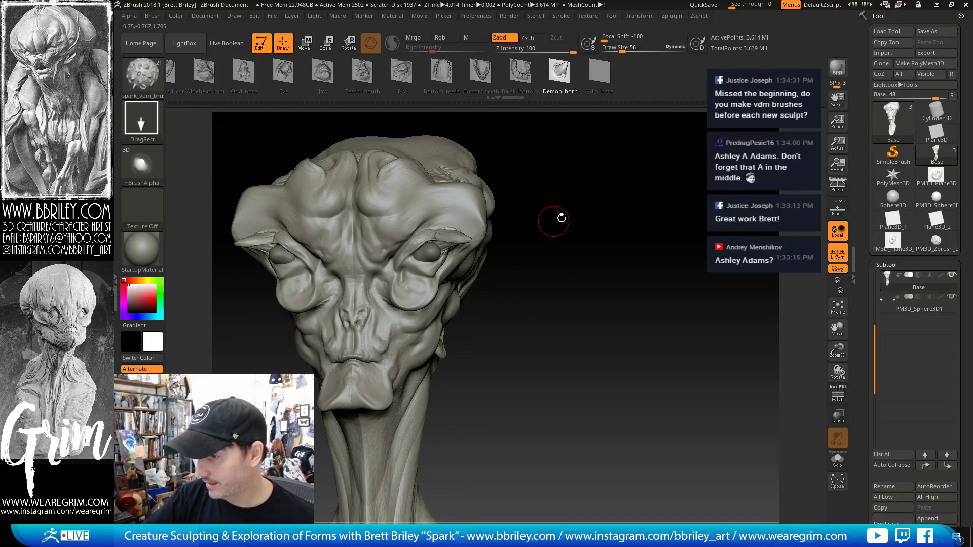
left_click_drag(558, 217, 623, 217)
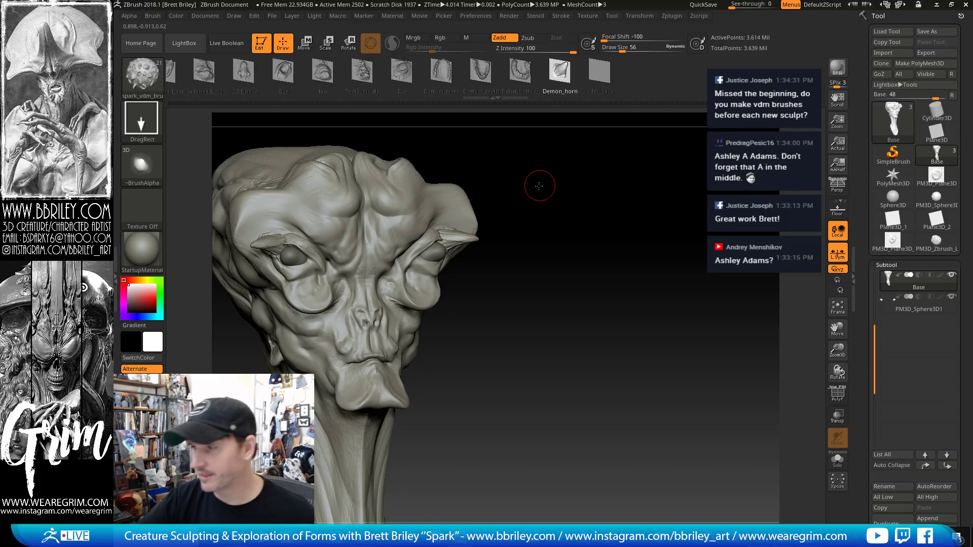
left_click_drag(537, 183, 464, 198, "shift")
- Try a pair of Demon_horn stamps on the outer brows, inspect them from several angles, and undo them
mouse_move(547, 194)
left_mouse_down()
mouse_move(436, 198)
mouse_move(664, 189)
left_mouse_up()
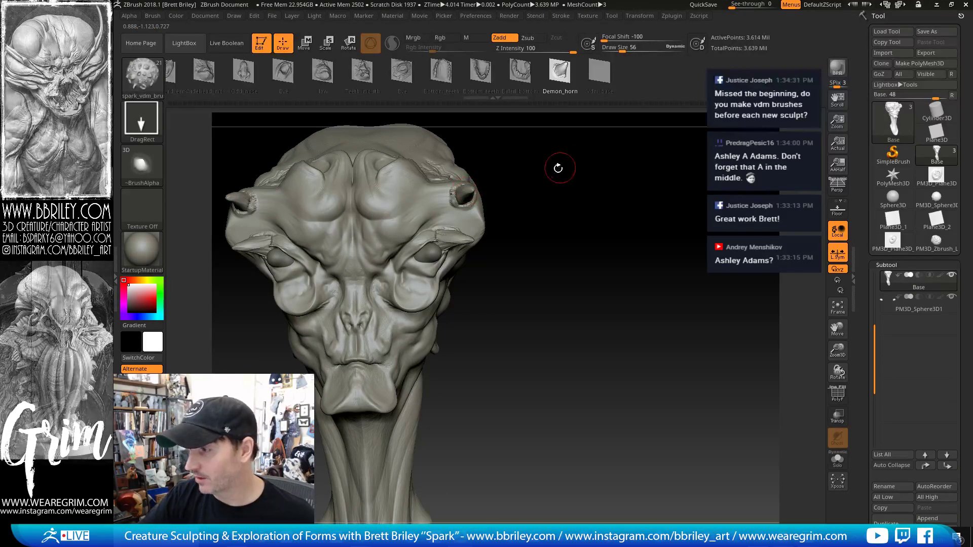
left_click_drag(578, 165, 482, 178)
left_click(474, 193)
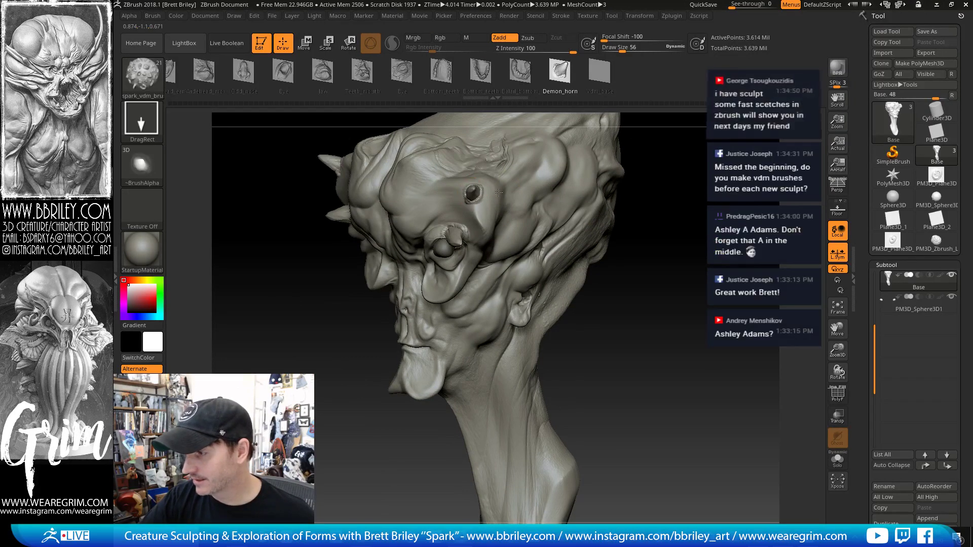
left_click_drag(641, 237, 512, 203)
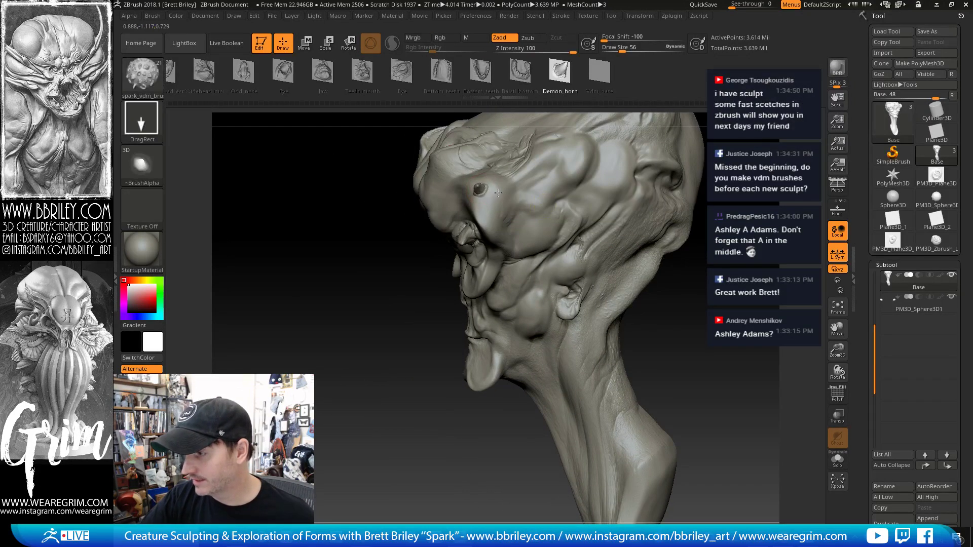
mouse_move(682, 280)
left_mouse_down()
mouse_move(751, 273)
mouse_move(760, 291)
mouse_move(747, 299)
left_mouse_up()
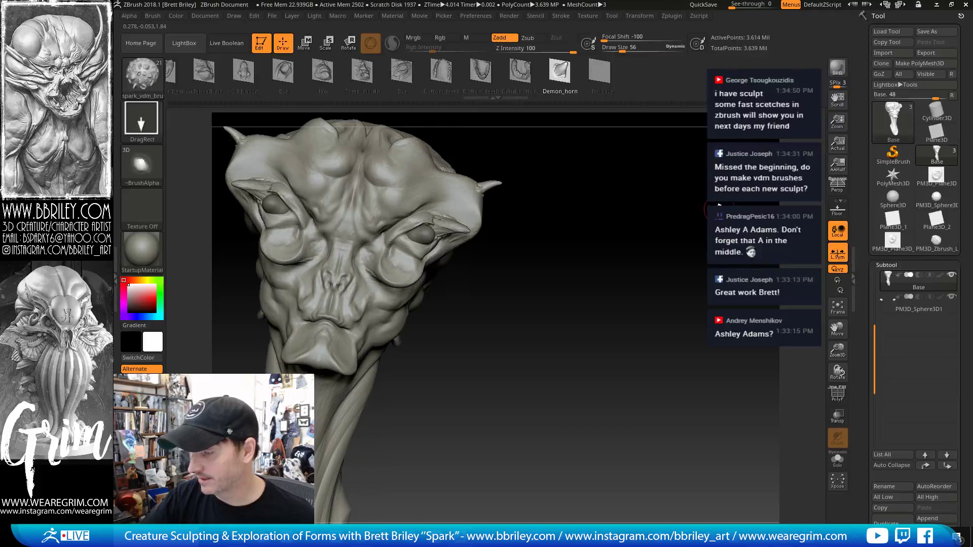
mouse_move(528, 194)
left_mouse_down()
mouse_move(564, 197)
mouse_move(585, 214)
mouse_move(513, 194)
left_mouse_up()
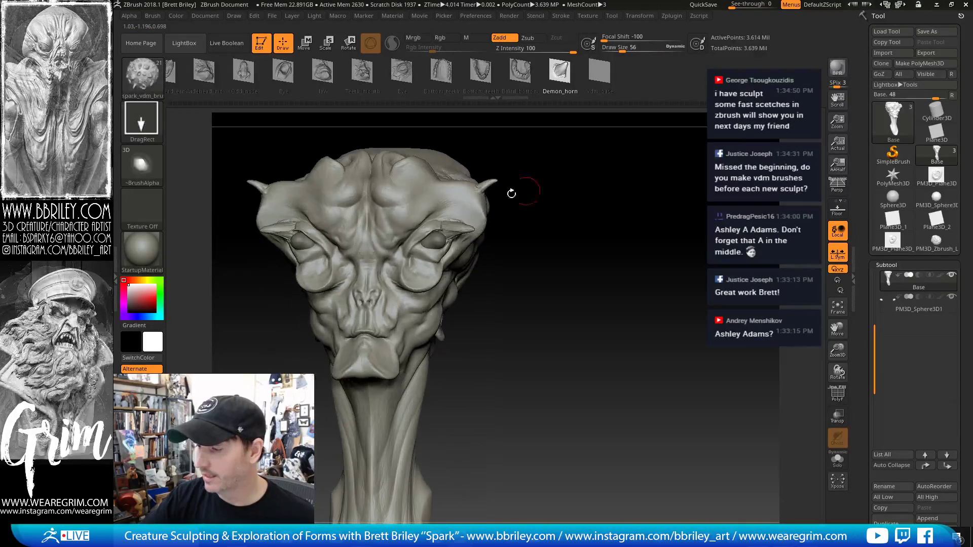
key("ctrl+z")
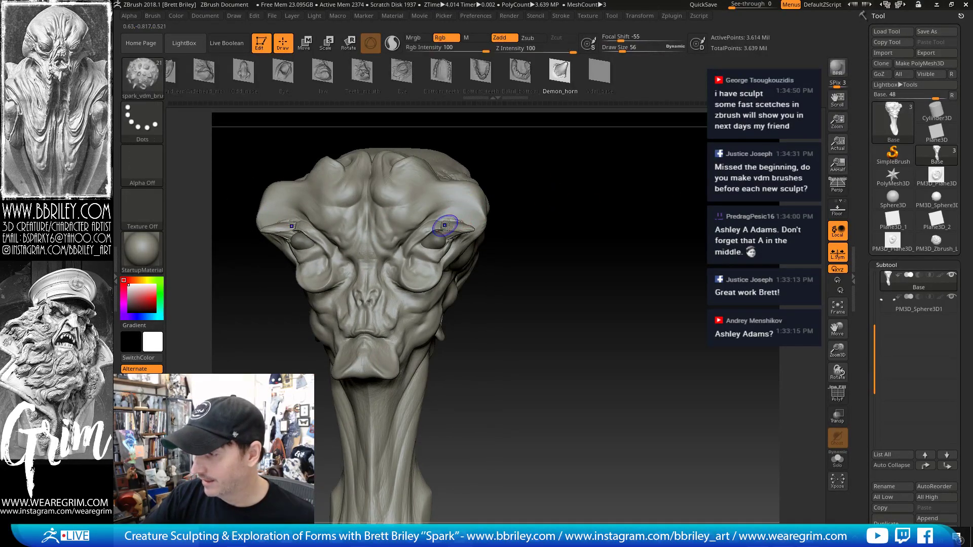
- Smooth the pointed ridges above the eyes into the brow with the Smooth brush at draw size 56
left_click_drag(446, 225, 446, 230, "shift")
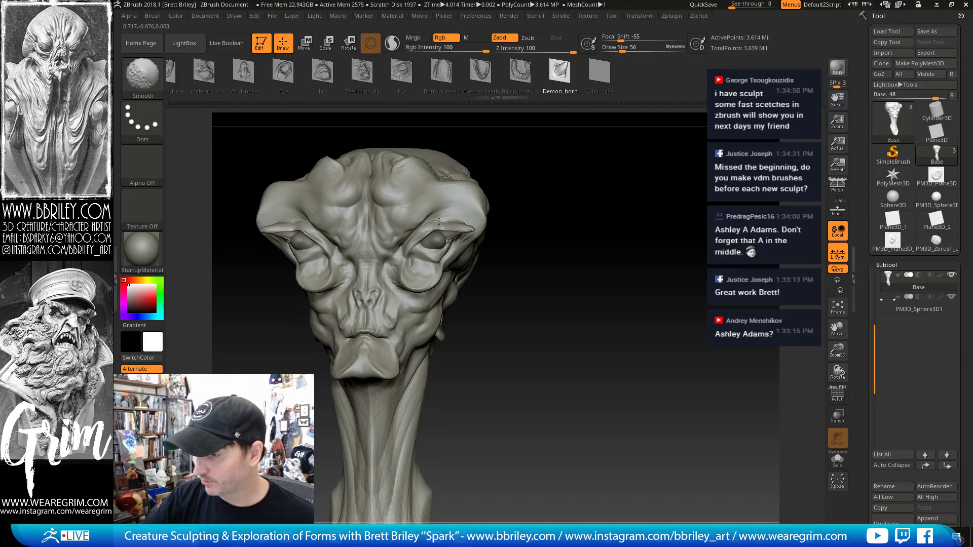
mouse_move(499, 205)
left_mouse_down()
mouse_move(654, 204)
mouse_move(622, 178)
left_mouse_up()
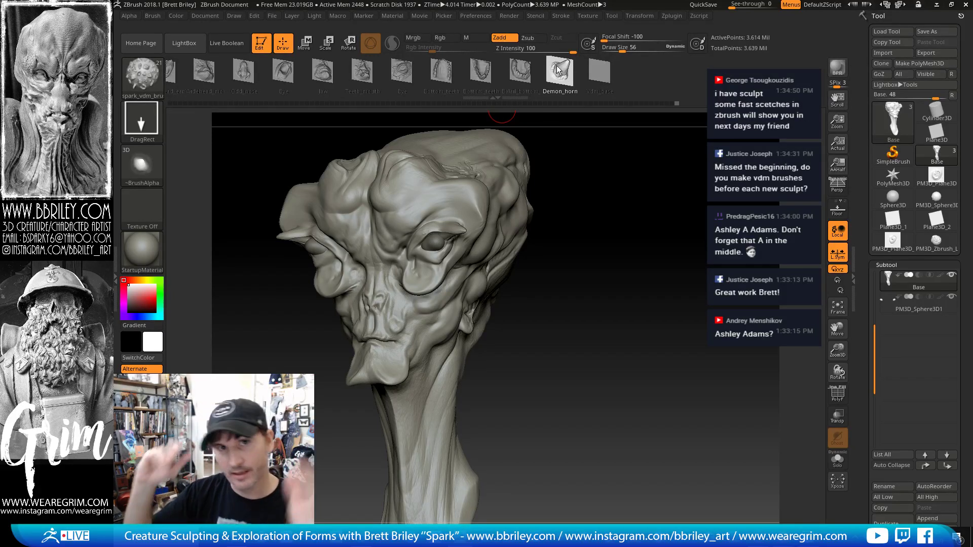
- Try stamping the Balail_bottom teeth shape onto the top of the brow, and undo it
left_click(521, 75)
left_click_drag(595, 144, 600, 176)
left_click_drag(457, 159, 511, 203)
mouse_move(583, 212)
left_mouse_down()
mouse_move(591, 276)
mouse_move(589, 226)
left_mouse_up()
key("ctrl+z")
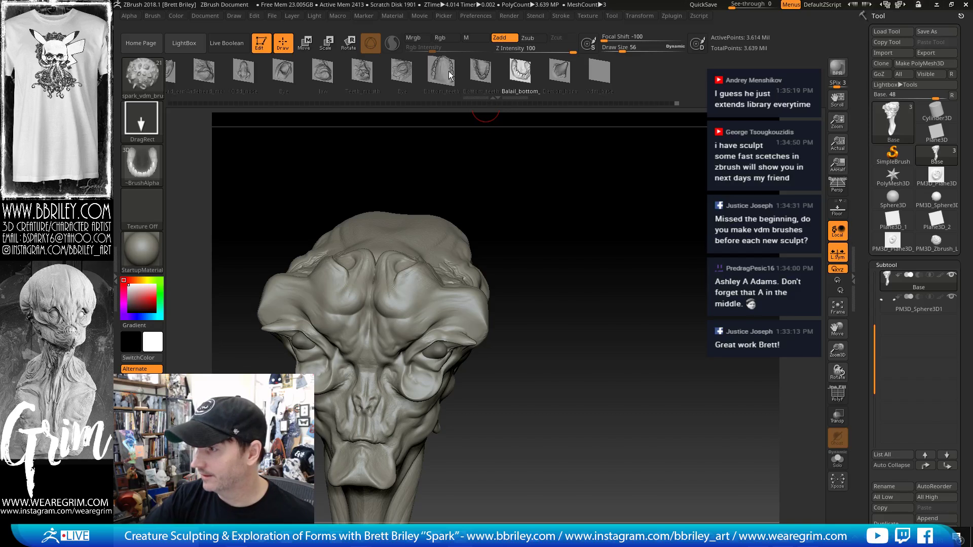
- Stamp the Bottom_teeth shape onto both brows and reshape the spiked crests with the Move brush at draw size 202
left_click(480, 74)
mouse_move(454, 273)
left_mouse_down()
mouse_move(536, 349)
mouse_move(656, 272)
mouse_move(643, 251)
mouse_move(697, 246)
mouse_move(642, 248)
mouse_move(510, 211)
left_mouse_up()
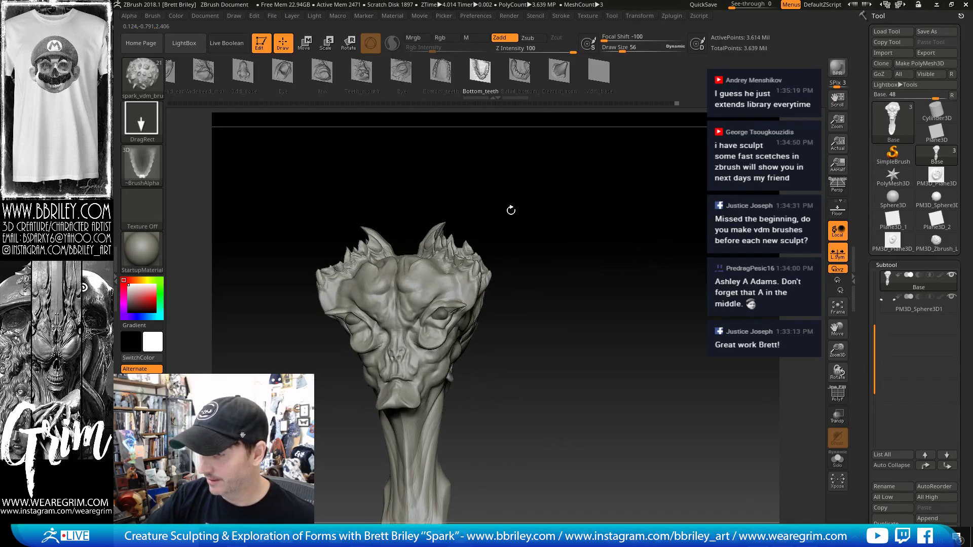
key("b")
key("m")
key("v")
mouse_move(438, 202)
left_mouse_down()
mouse_move(442, 160)
mouse_move(467, 226)
left_mouse_up()
key("s")
left_click_drag(462, 232, 453, 231)
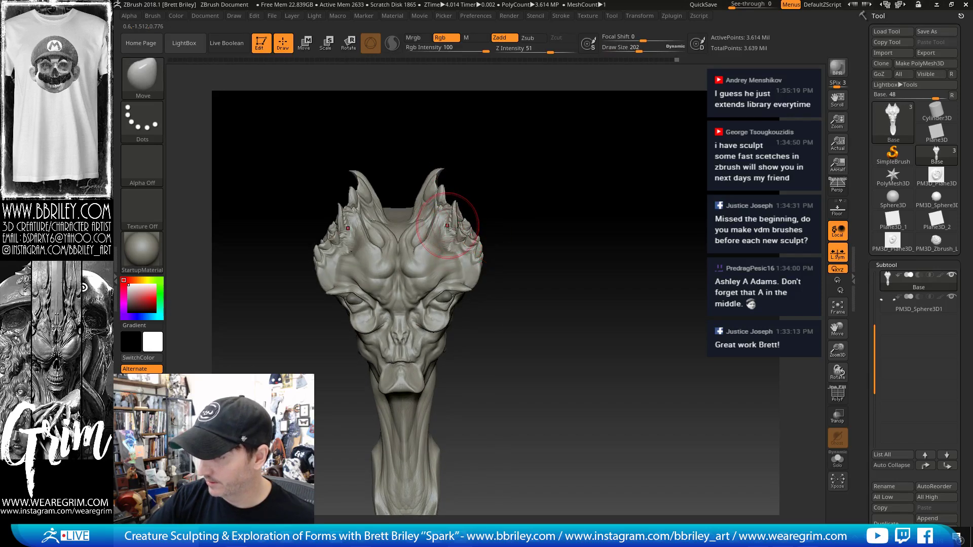
key("shift")
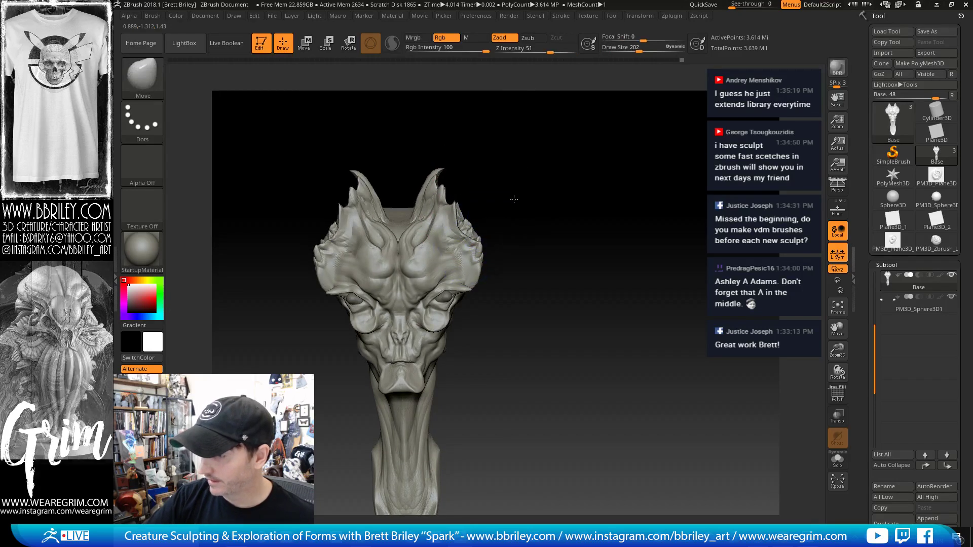
- Pull the outer sides of the brow outward beneath the crests with the Move brush at draw size 244
left_click_drag(512, 199, 508, 206)
key("s")
mouse_move(488, 264)
left_mouse_down()
mouse_move(498, 265)
mouse_move(490, 270)
left_mouse_up()
key("s")
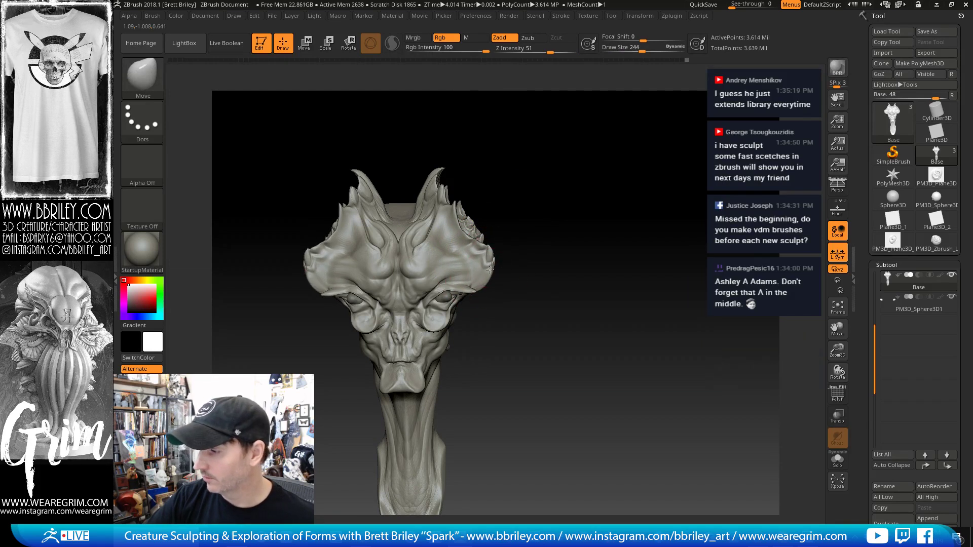
left_click_drag(550, 206, 487, 218)
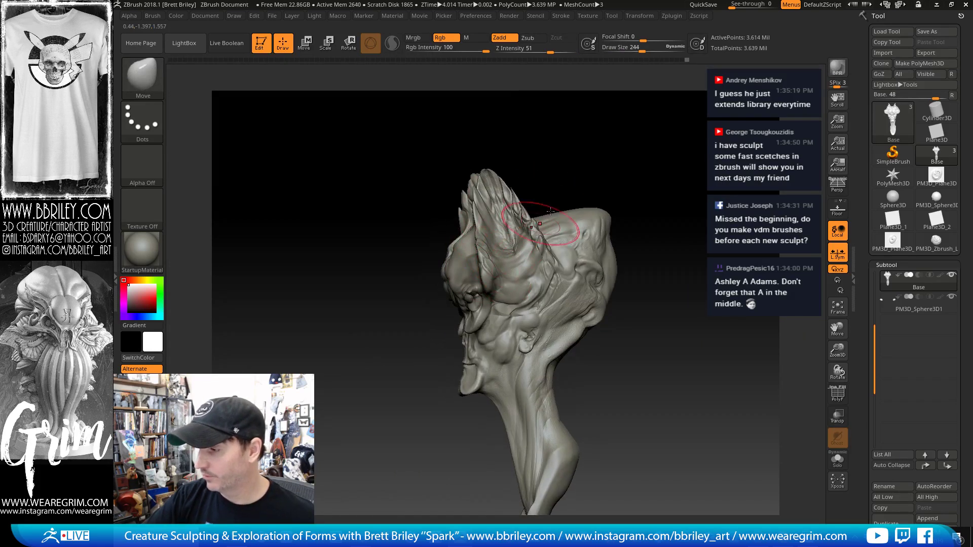
- Push the spiked crests and outer brow into shape with the Move brush at draw sizes up to 389
left_click_drag(545, 205, 527, 215)
key("shift")
mouse_move(608, 161)
left_mouse_down()
mouse_move(628, 149)
mouse_move(649, 152)
left_mouse_up()
mouse_move(583, 240)
left_mouse_down()
mouse_move(603, 228)
mouse_move(504, 199)
left_mouse_up()
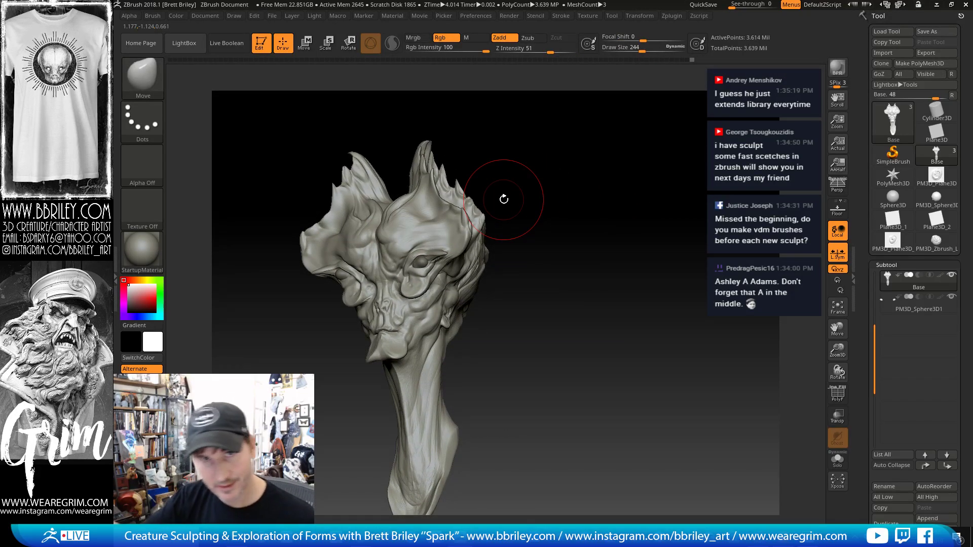
mouse_move(504, 198)
left_mouse_down()
mouse_move(542, 151)
mouse_move(637, 131)
mouse_move(568, 145)
left_mouse_up()
key("bracketright")
left_click_drag(539, 181, 535, 190)
key("bracketleft")
left_click_drag(608, 149, 572, 147)
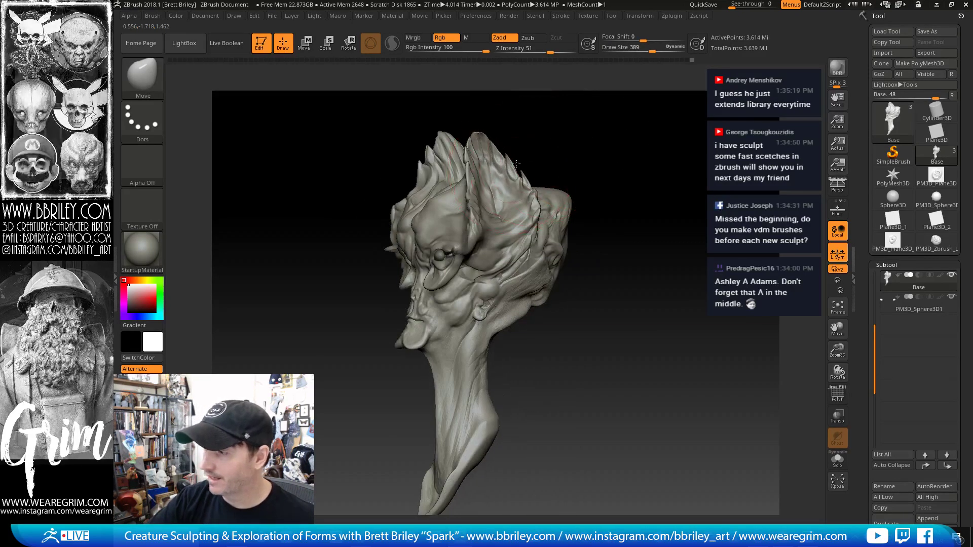
left_click_drag(511, 169, 516, 163)
left_click_drag(573, 152, 592, 153)
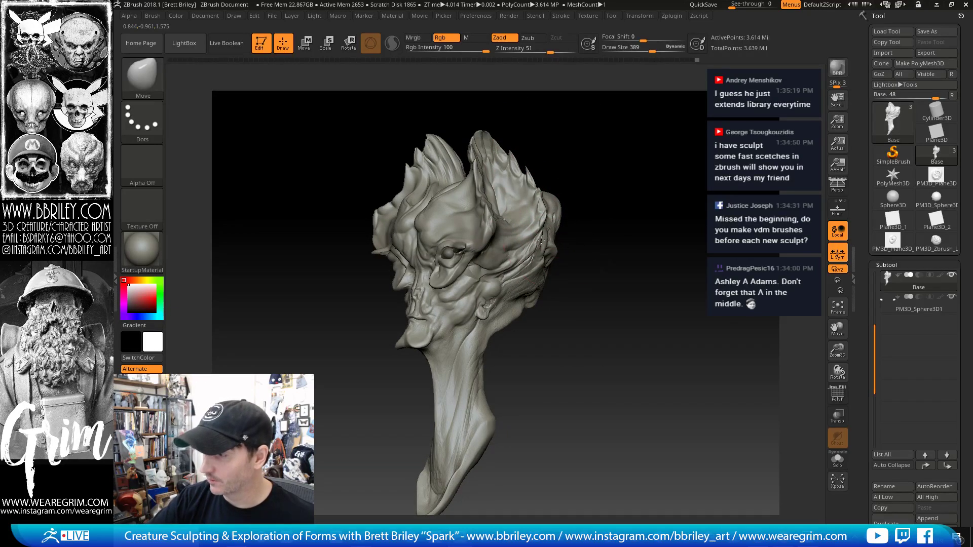
- Broaden the crests along the sides of the head with the Move brush at draw sizes between 335 and 511
left_click_drag(621, 192, 542, 167)
key("bracketleft")
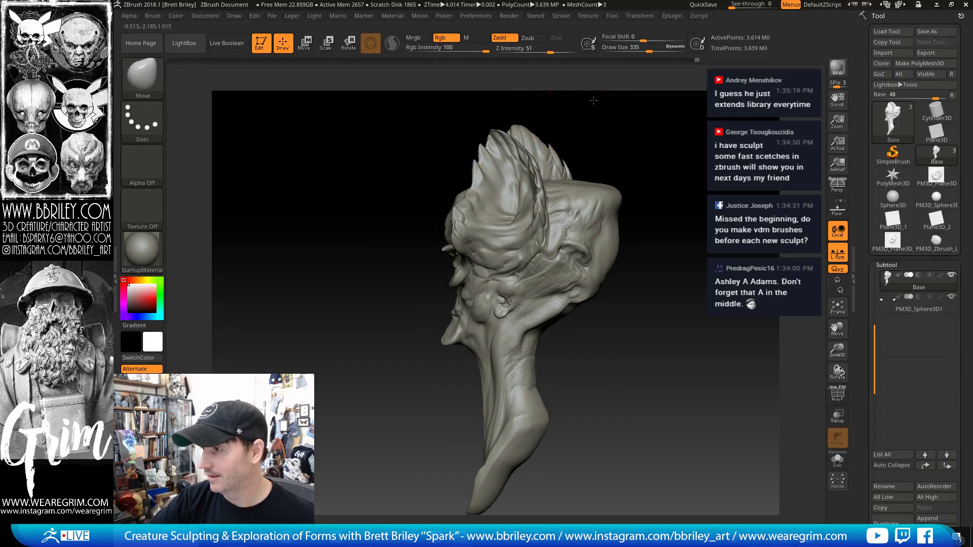
mouse_move(593, 100)
left_mouse_down()
mouse_move(655, 116)
mouse_move(594, 125)
left_mouse_up()
key("bracketright")
key("bracketright")
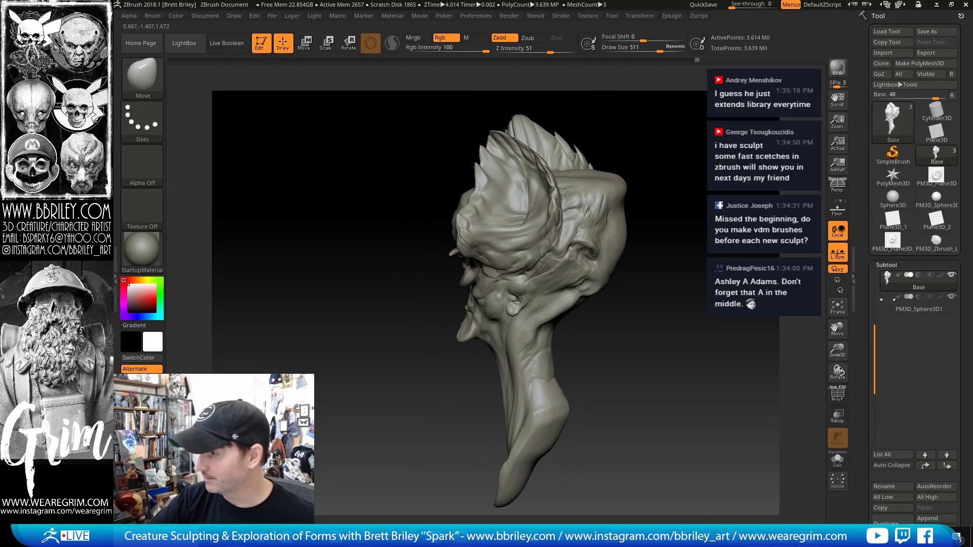
key("bracketleft")
key("bracketleft")
left_click_drag(606, 104, 707, 135)
- Append a Sphere3D as a new subtool and make it the active subtool
left_click(917, 517)
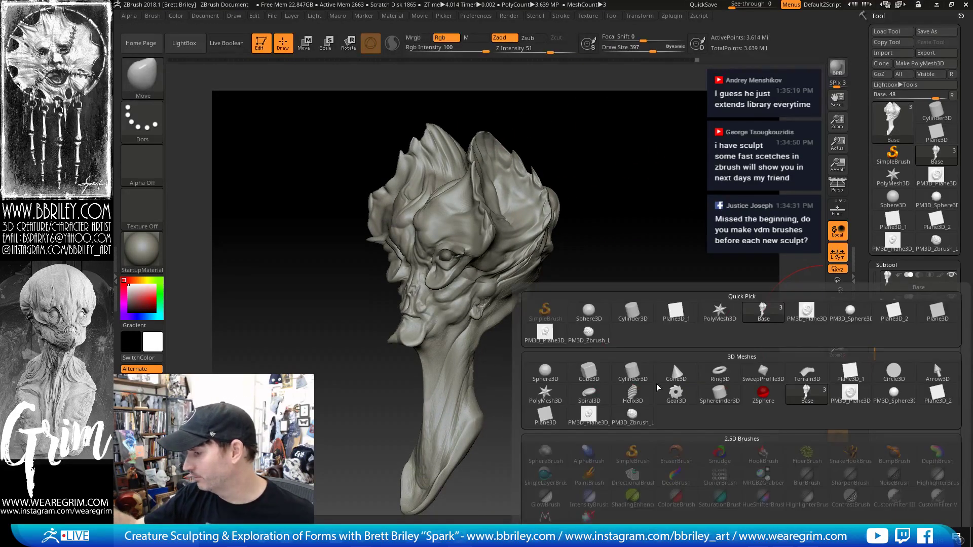
left_click(561, 313)
left_click_drag(591, 119, 491, 133)
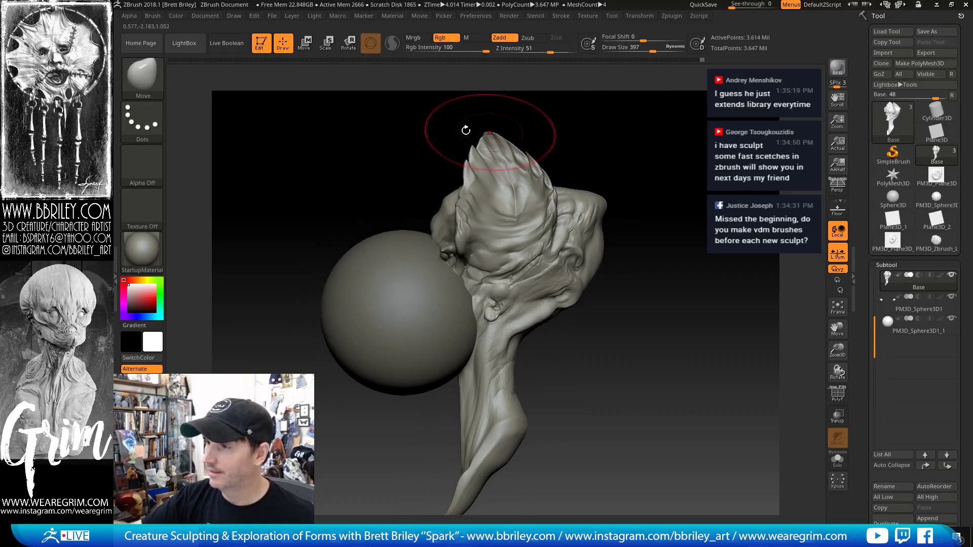
left_click(400, 310, "alt")
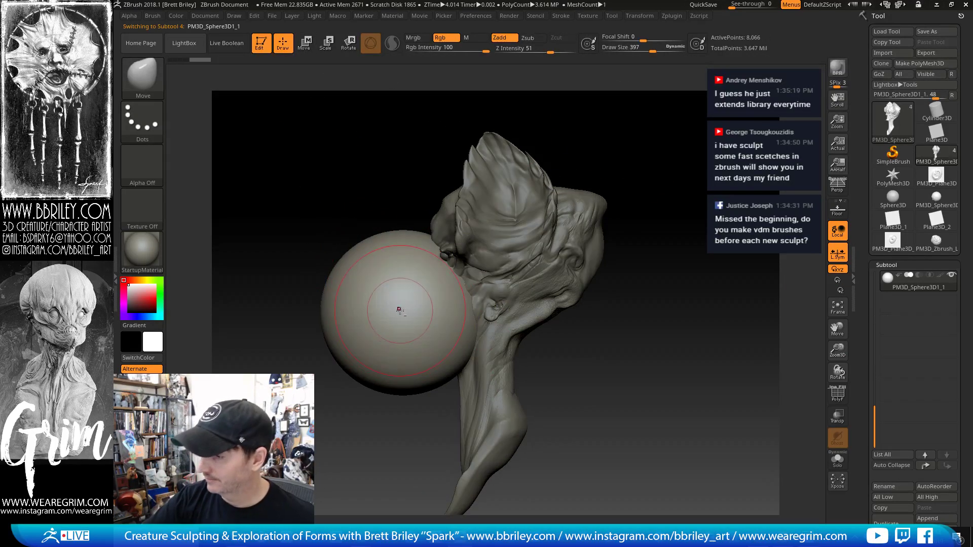
- Scale the sphere down and place it behind the crest on one side of the skull
left_click(304, 44)
mouse_move(403, 296)
left_mouse_down()
mouse_move(456, 224)
mouse_move(522, 194)
mouse_move(515, 224)
left_mouse_up()
left_click_drag(635, 151, 682, 158)
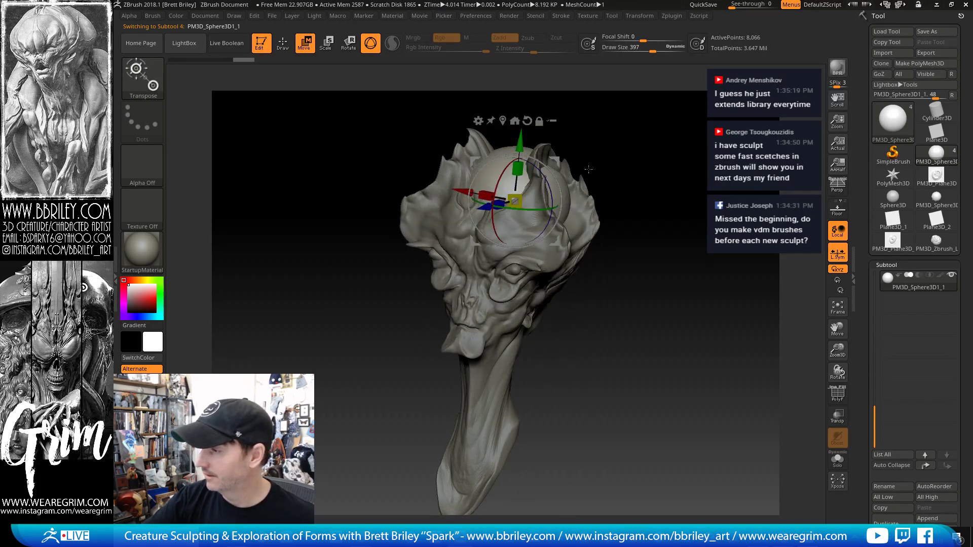
mouse_move(556, 163)
left_mouse_down()
mouse_move(601, 188)
mouse_move(616, 175)
left_mouse_up()
- Push the sphere into the hollow behind the crest with the Move brush at draw size 649
key("q")
key("b")
key("m")
key("v")
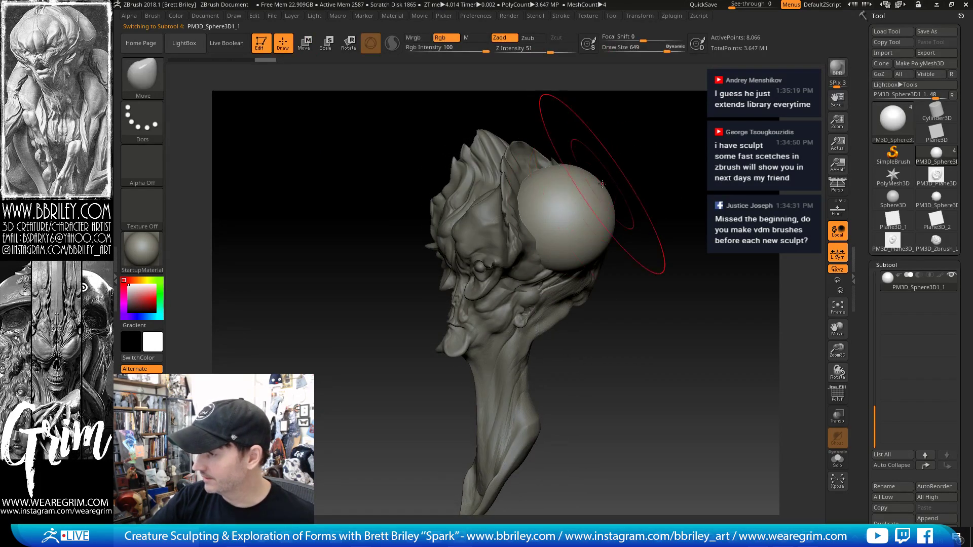
left_click_drag(608, 140, 593, 213)
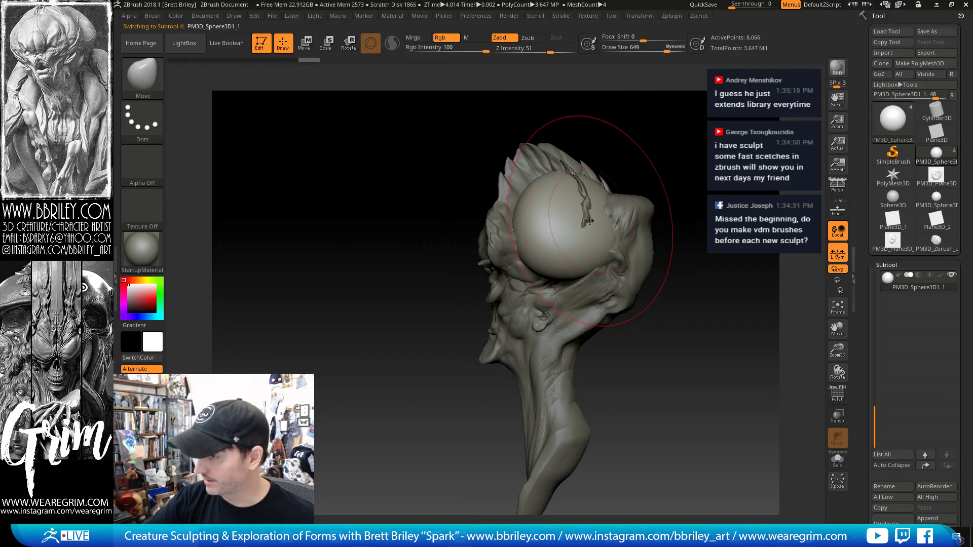
left_click_drag(661, 166, 630, 172)
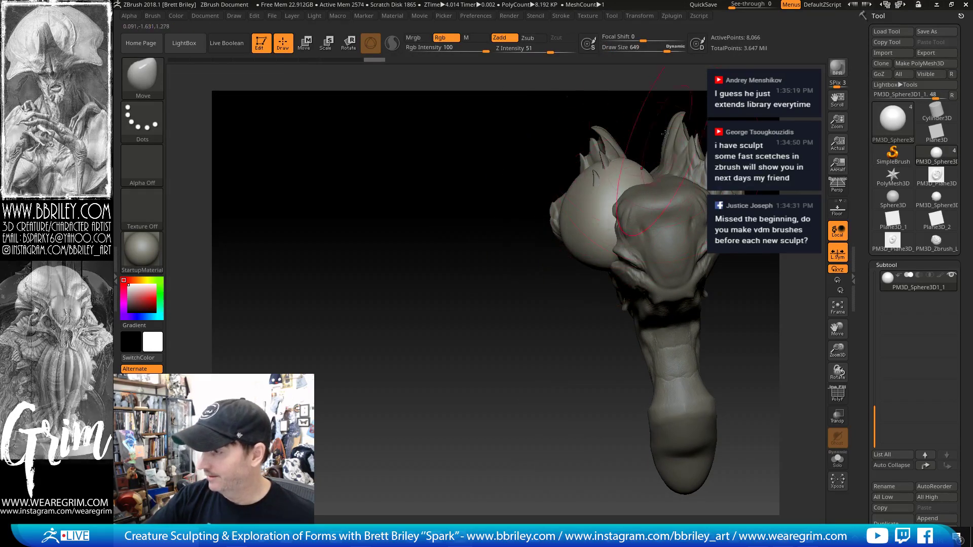
- Stretch the sphere vertically into an egg shape and reposition it against the side of the skull
left_click(307, 44)
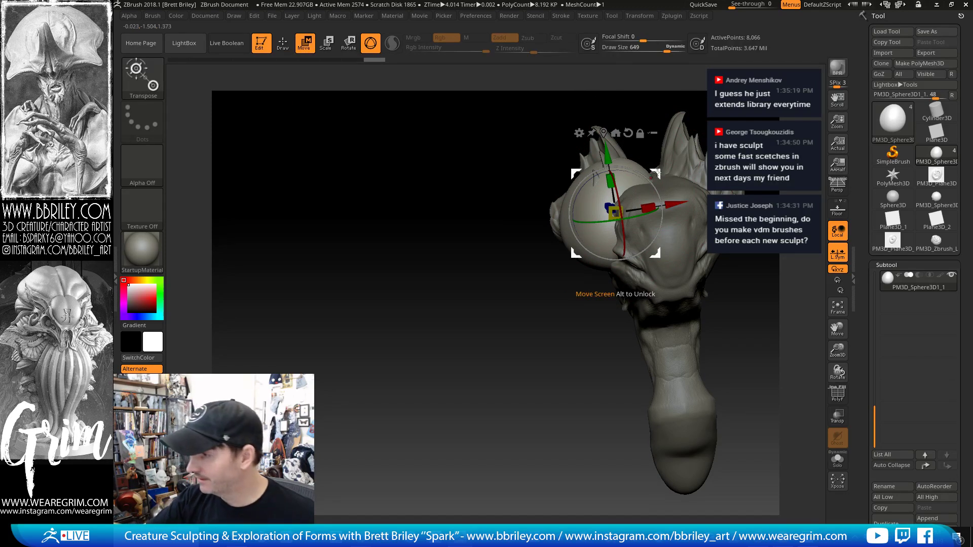
left_click_drag(657, 174, 637, 173)
left_click_drag(512, 196, 595, 212)
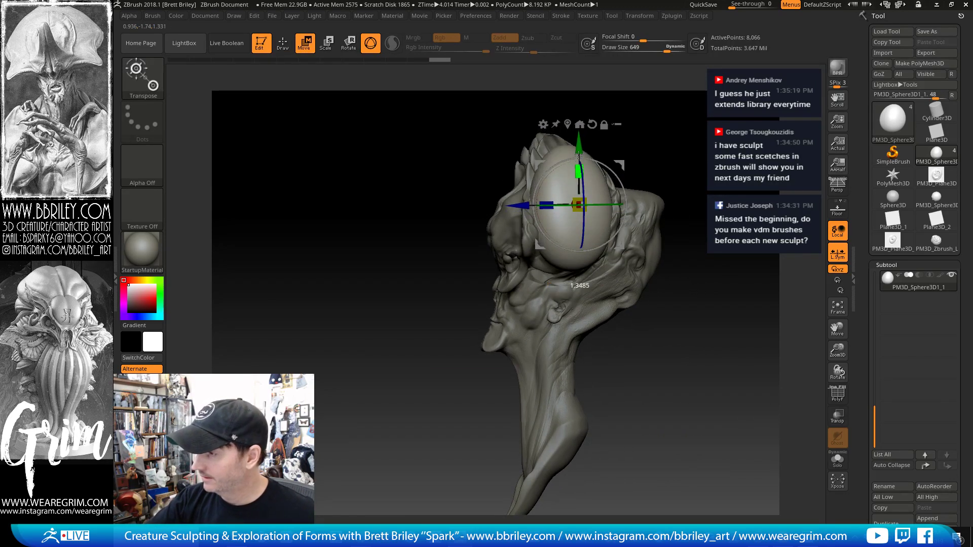
key("q")
- Try pulling the top of the egg shape upward with the Move brush, and undo it
left_click_drag(644, 124, 700, 137)
left_click_drag(577, 165, 565, 99)
key("ctrl+z")
key("w")
key("q")
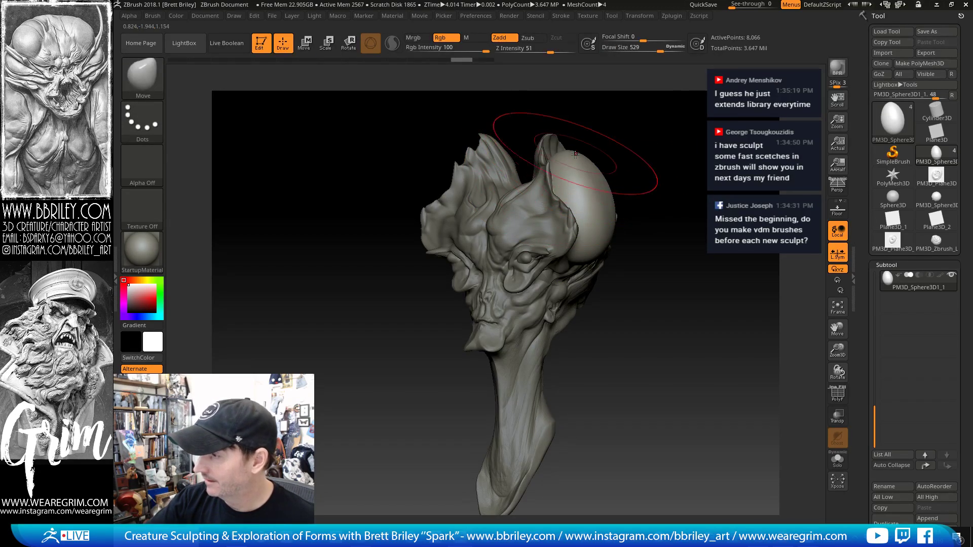
- Fit the egg shape to the inside of the crest with the Move brush, reducing the draw size to 373
left_click_drag(553, 152, 559, 144)
left_click_drag(710, 114, 631, 98)
key("s")
left_click(536, 194)
left_click_drag(548, 199, 555, 199)
key("s")
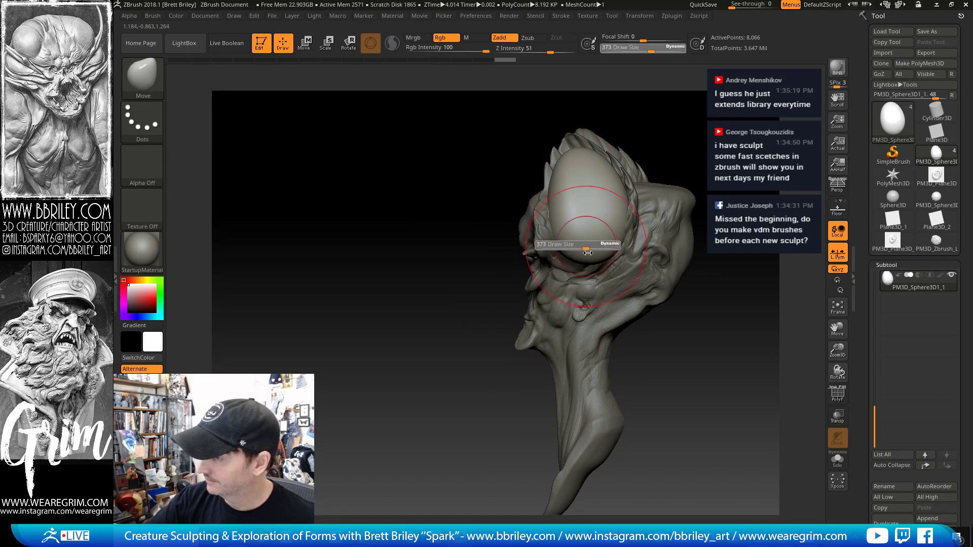
left_click(570, 248)
left_click_drag(568, 271, 570, 262)
- Swell the lower part of the egg shape with the Inflate brush
key("b")
key("i")
key("n")
left_click_drag(577, 261, 588, 254)
left_click_drag(687, 138, 791, 155)
left_click_drag(625, 191, 595, 196)
- Build raised forms on the egg shape with the Standard brush and carve creases with DamStandard at draw size 128
key("b")
key("s")
key("t")
left_click_drag(603, 157, 532, 158)
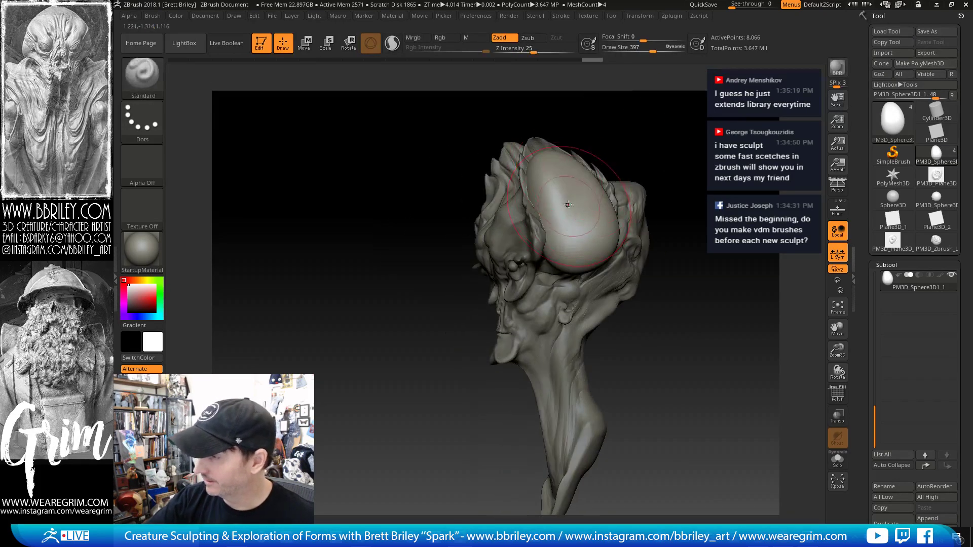
key("s")
left_click(559, 195)
key("b")
key("d")
key("s")
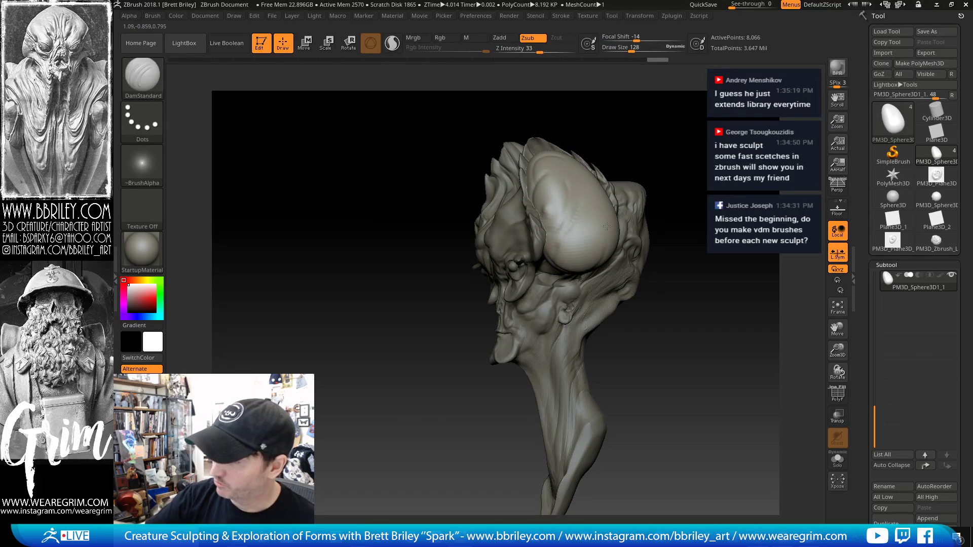
left_click_drag(653, 132, 688, 130)
- Adjust the outer contour of the egg-shaped lobe with the Move brush at draw size 264
key("b")
key("m")
key("v")
left_click_drag(620, 205, 614, 208)
left_click_drag(654, 142, 665, 140)
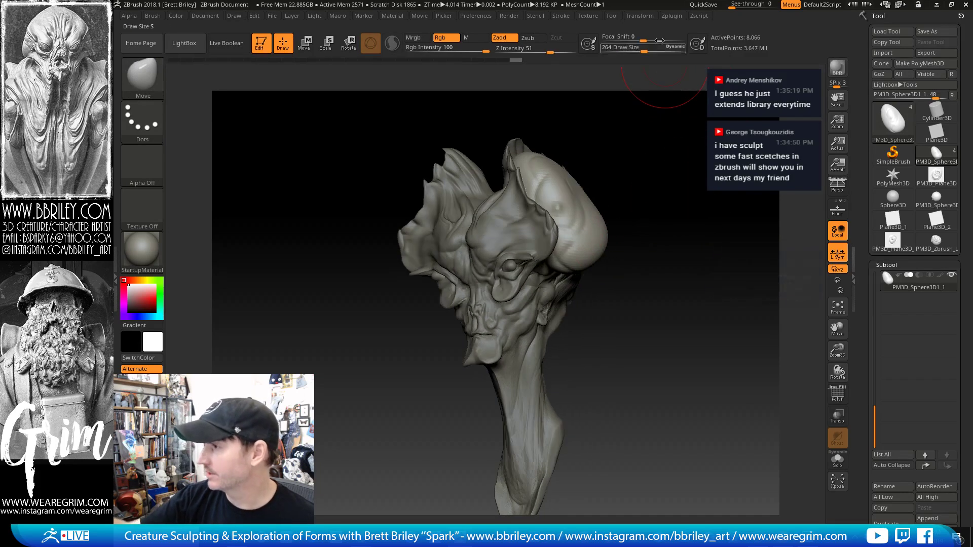
- Mirror the egg-shaped lobe across the X axis, merging the copy into one subtool
left_click(672, 16)
left_click(698, 208)
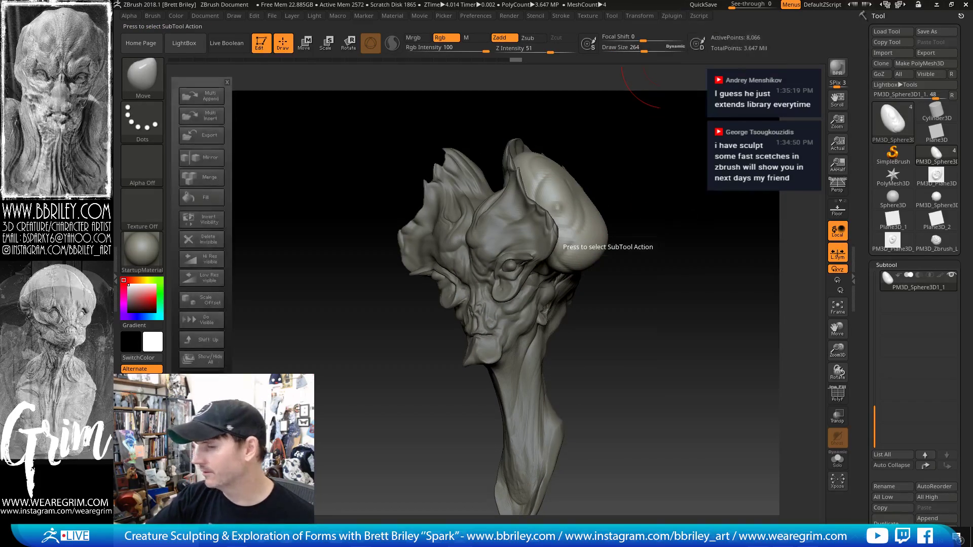
left_click(208, 160)
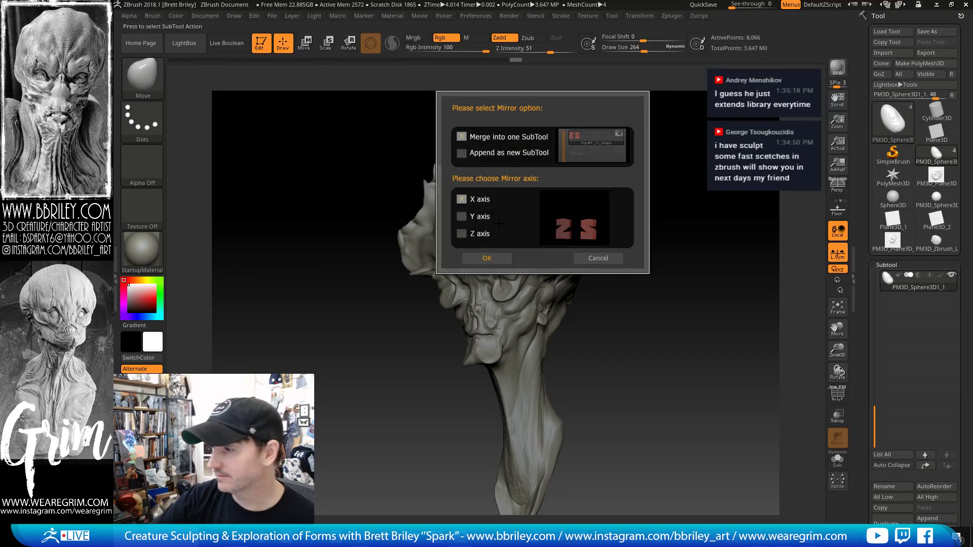
left_click(487, 258)
left_click_drag(542, 233, 696, 195)
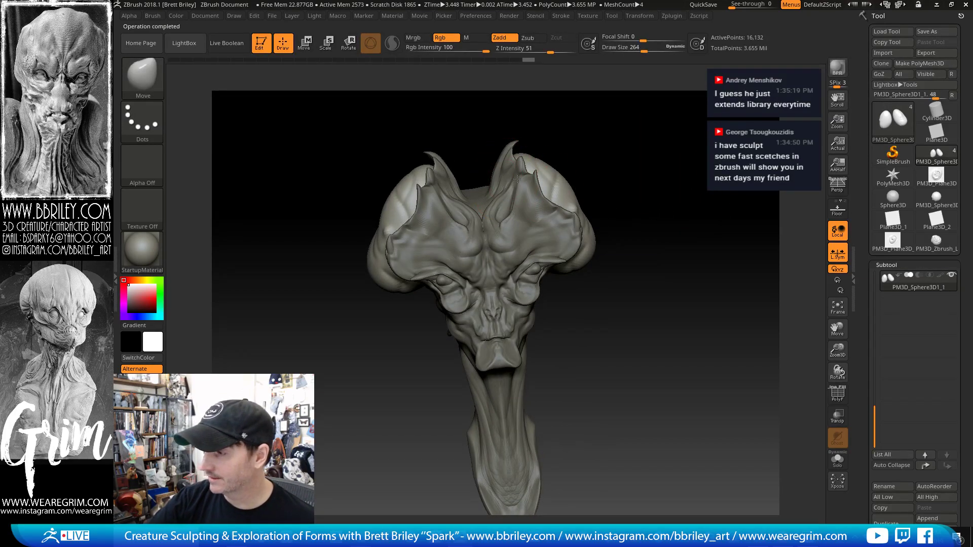
- Pull the rear and lower edges of both lobes into shape with the Move brush at draw size 313
mouse_move(564, 146)
left_mouse_down()
mouse_move(593, 108)
mouse_move(636, 147)
mouse_move(619, 184)
mouse_move(643, 174)
mouse_move(592, 188)
left_mouse_up()
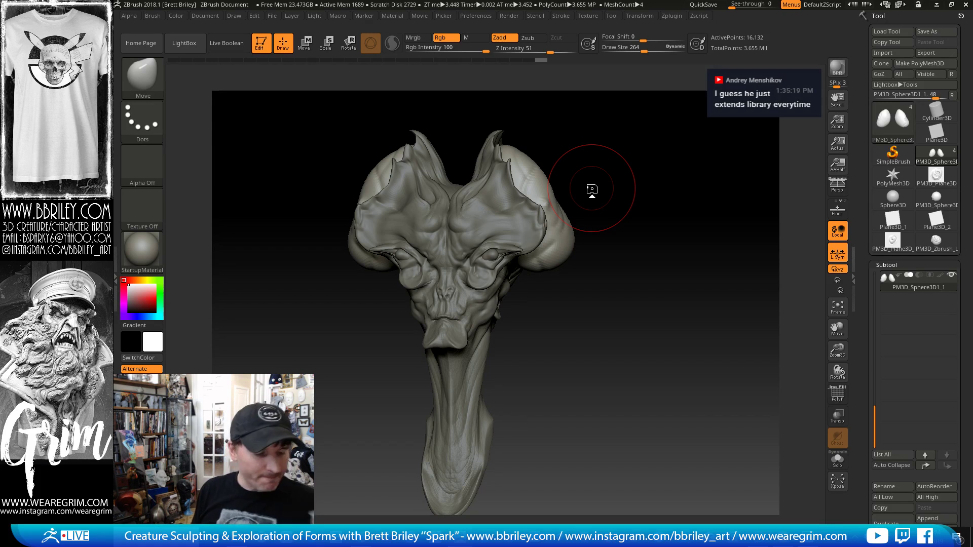
mouse_move(591, 191)
left_mouse_down()
mouse_move(624, 150)
mouse_move(514, 186)
left_mouse_up()
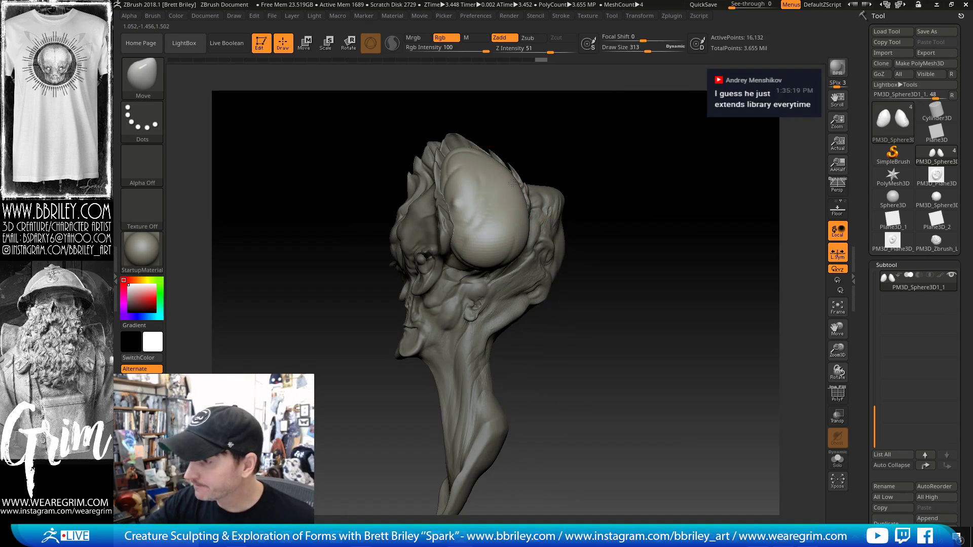
right_click_drag(514, 186, 528, 230)
left_click_drag(528, 230, 522, 227)
left_click_drag(602, 149, 590, 170)
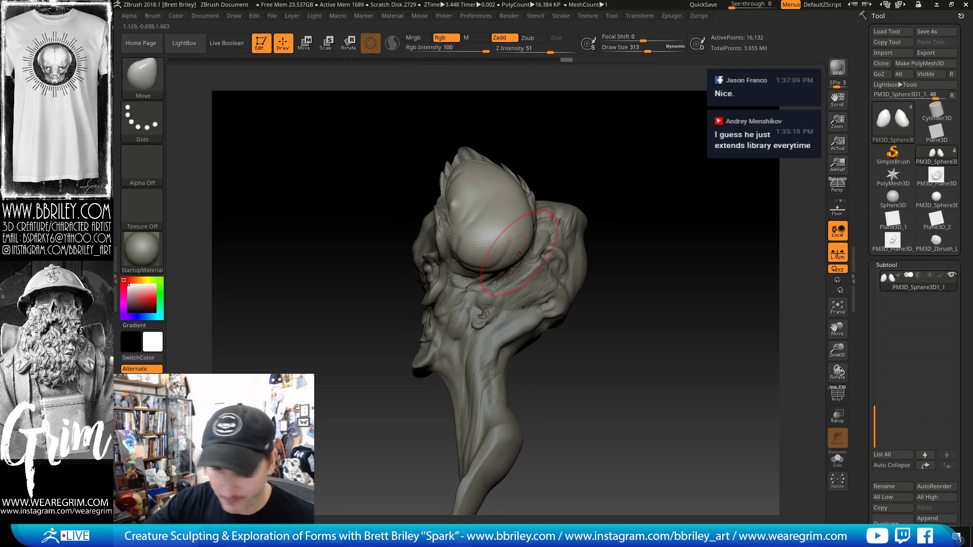
left_click_drag(522, 249, 511, 244)
left_click_drag(594, 175, 634, 172)
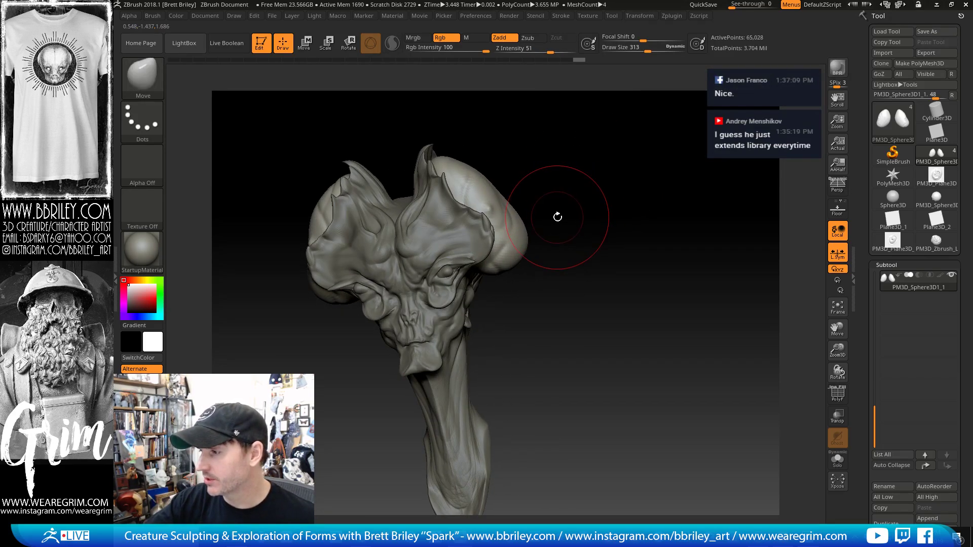
- Subdivide the lobes and build up their surface beside the crests with the Standard brush at draw size 75
key("ctrl+d")
mouse_move(558, 215)
left_mouse_down()
mouse_move(523, 197)
mouse_move(448, 193)
left_mouse_up()
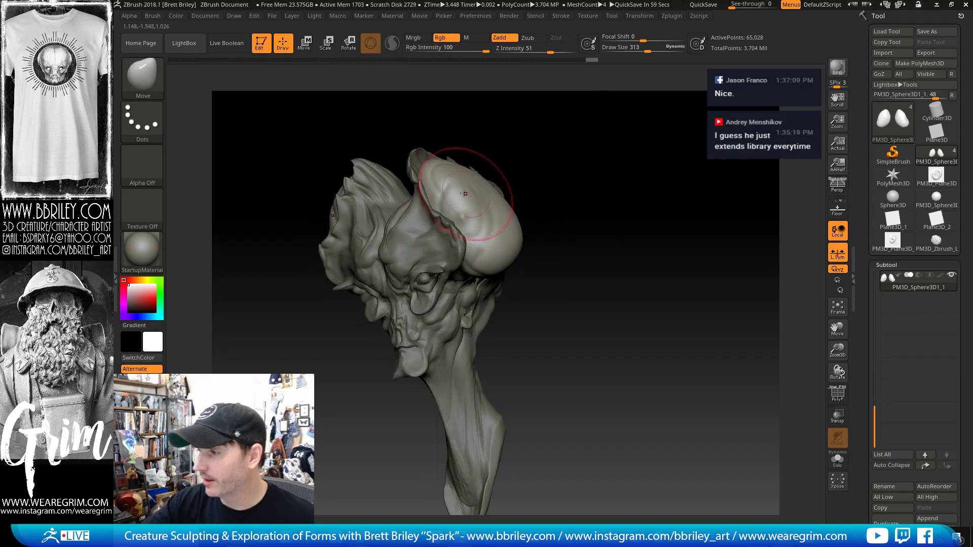
key("b")
key("s")
key("t")
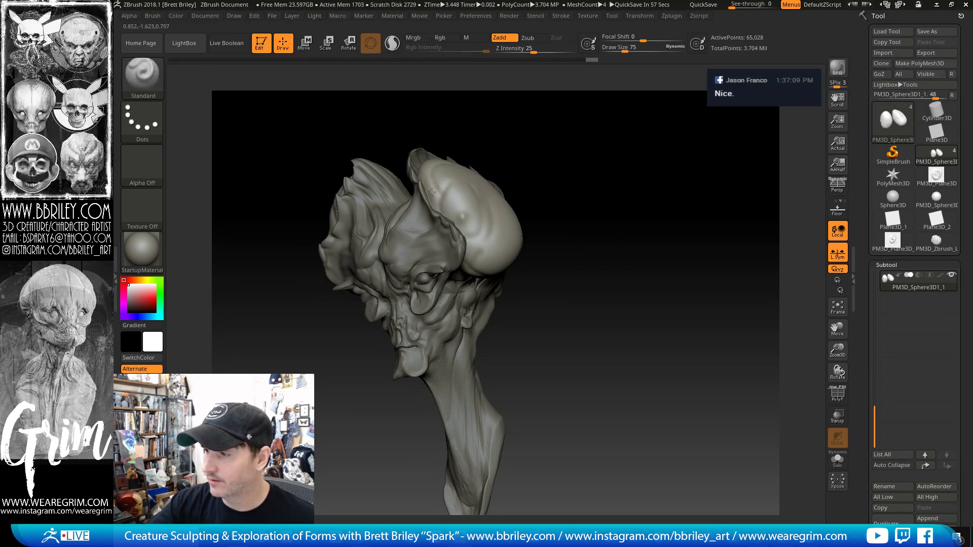
mouse_move(430, 163)
left_mouse_down()
mouse_move(441, 159)
mouse_move(467, 193)
left_mouse_up()
- Activate the head subtool and thicken and smooth the crest edges with the Inflate brush at draw size 75
left_click(444, 207, "alt")
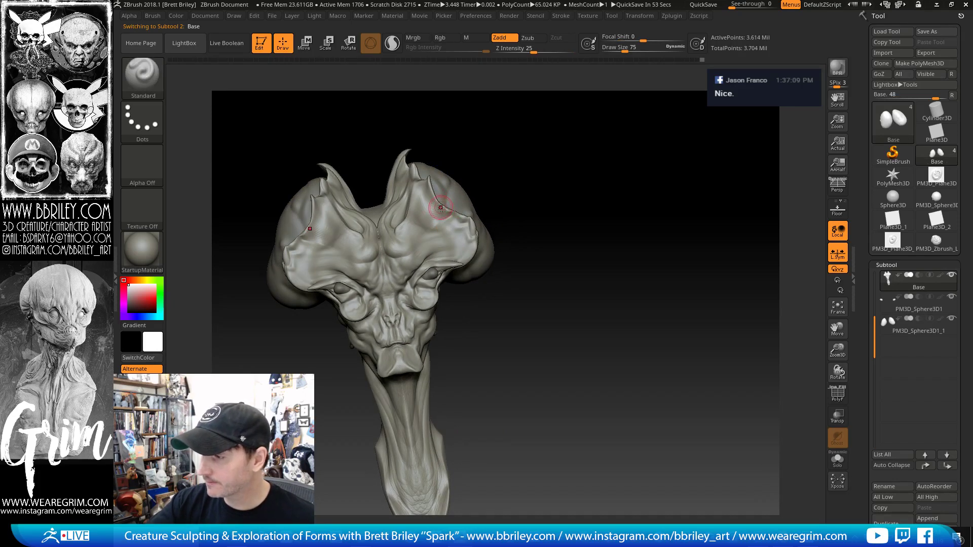
key("shift")
key("b")
key("i")
key("n")
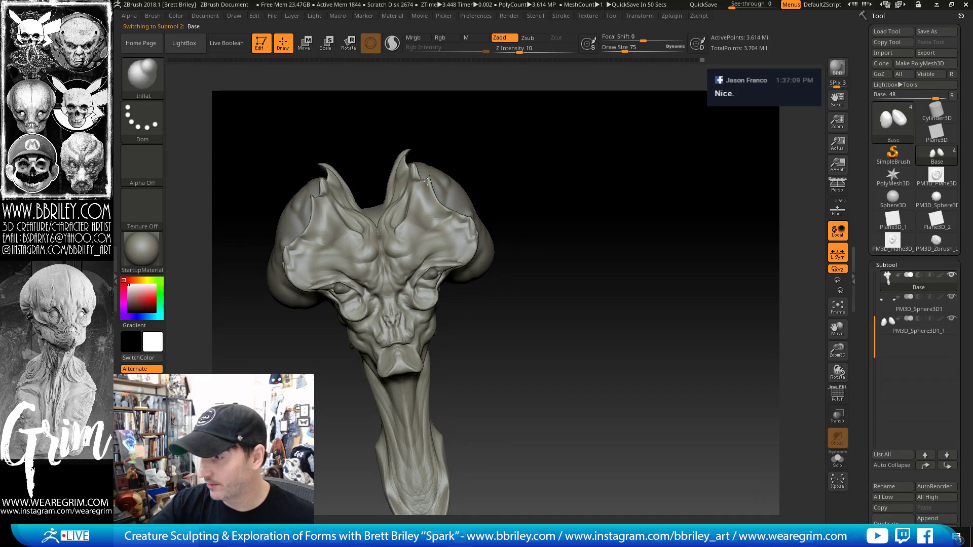
key("shift")
mouse_move(468, 141)
left_mouse_down()
mouse_move(476, 144)
mouse_move(475, 127)
left_mouse_up()
key("shift")
- Carve creases below the crests with DamStandard at draw size 59 and shift the folds with the Move brush at 111
key("b")
key("d")
key("s")
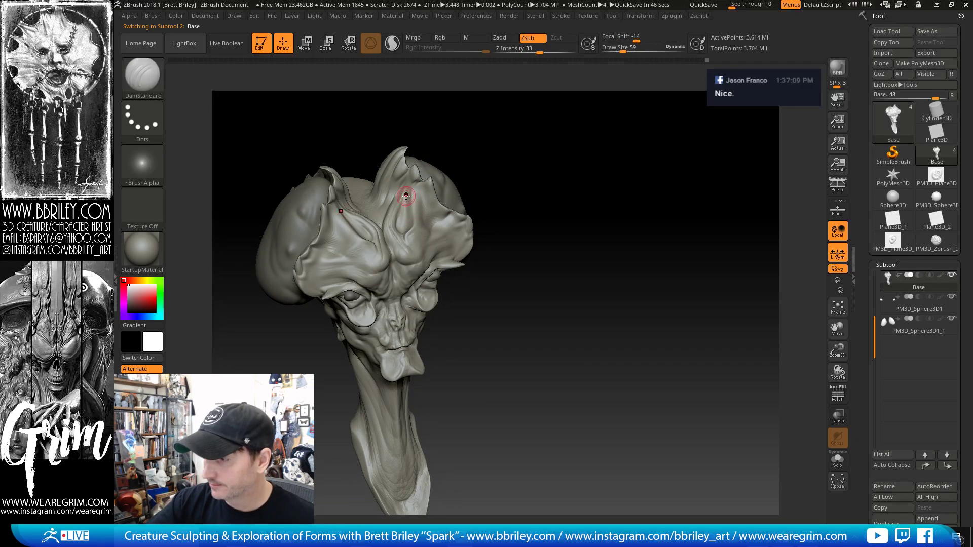
key("b")
key("m")
key("v")
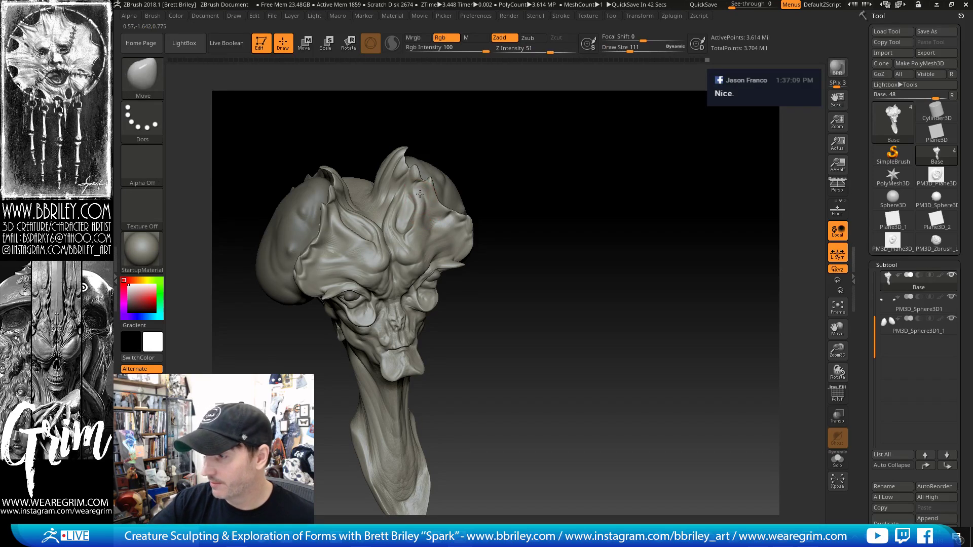
left_click_drag(469, 167, 441, 170)
- Raise folds on the forehead with the Standard brush and sharpen their creases with DamStandard, both at draw size 65
key("b")
key("s")
key("t")
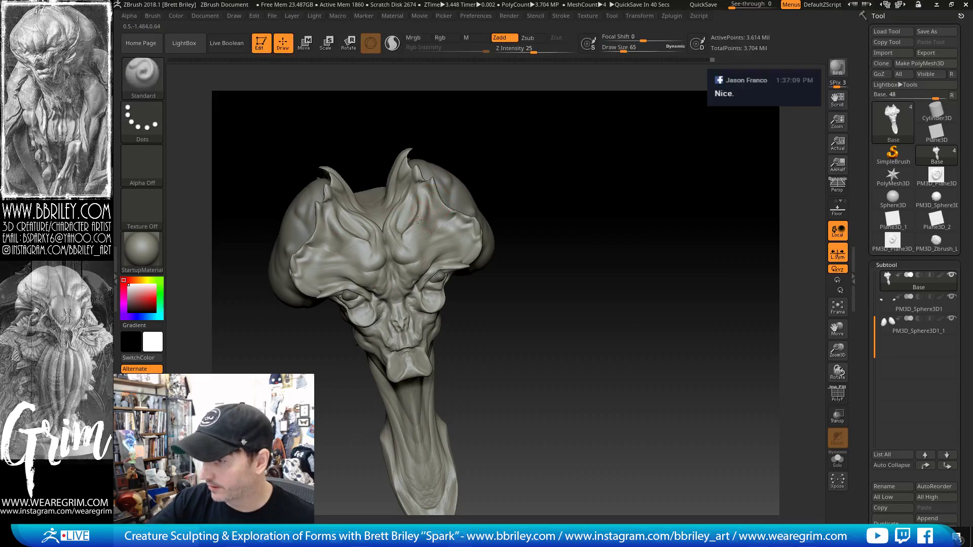
key("b")
key("d")
key("s")
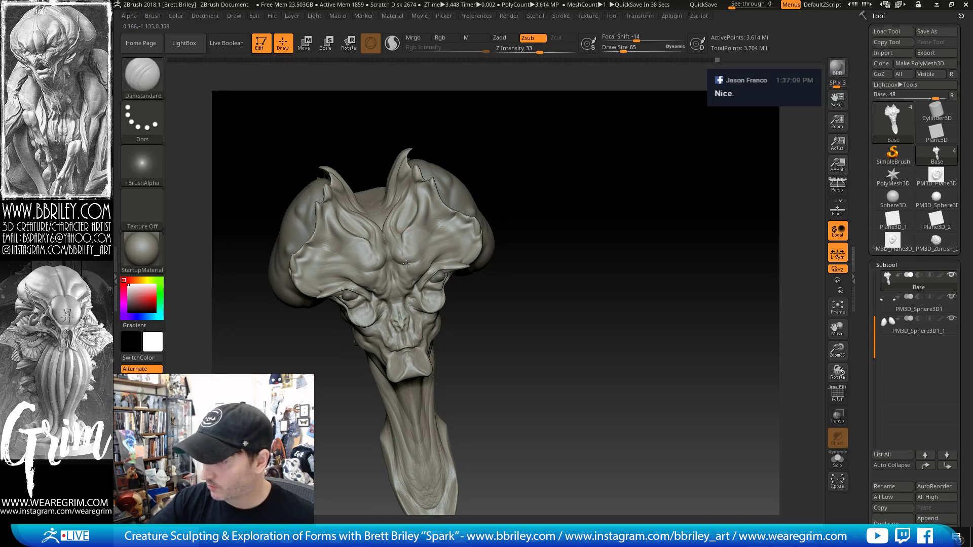
- Flatten the forehead folds between the crests with the TrimDynamic brush at draw size 65
mouse_move(541, 133)
left_mouse_down()
mouse_move(494, 139)
mouse_move(463, 200)
left_mouse_up()
key("b")
key("c")
key("l")
key("b")
key("s")
key("t")
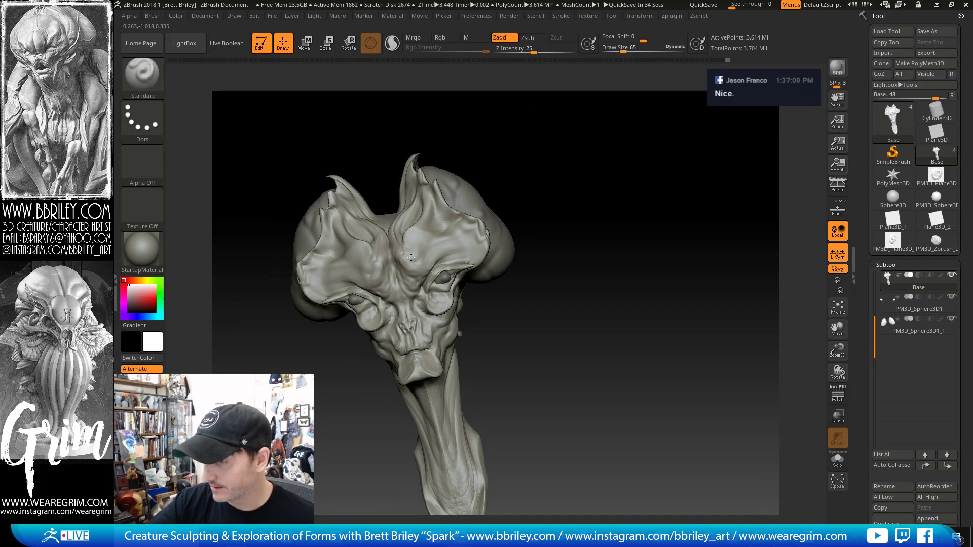
key("b")
key("t")
key("d")
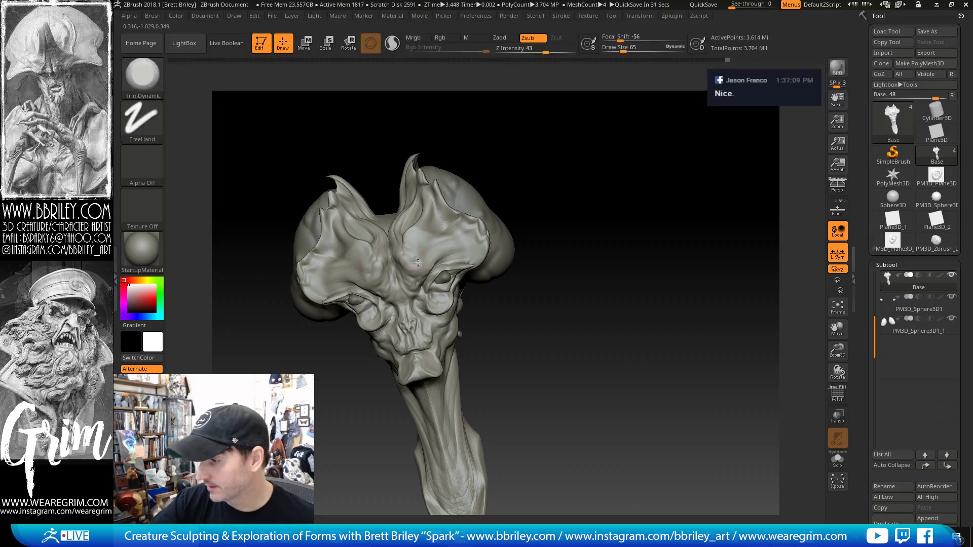
left_click_drag(465, 172, 446, 185)
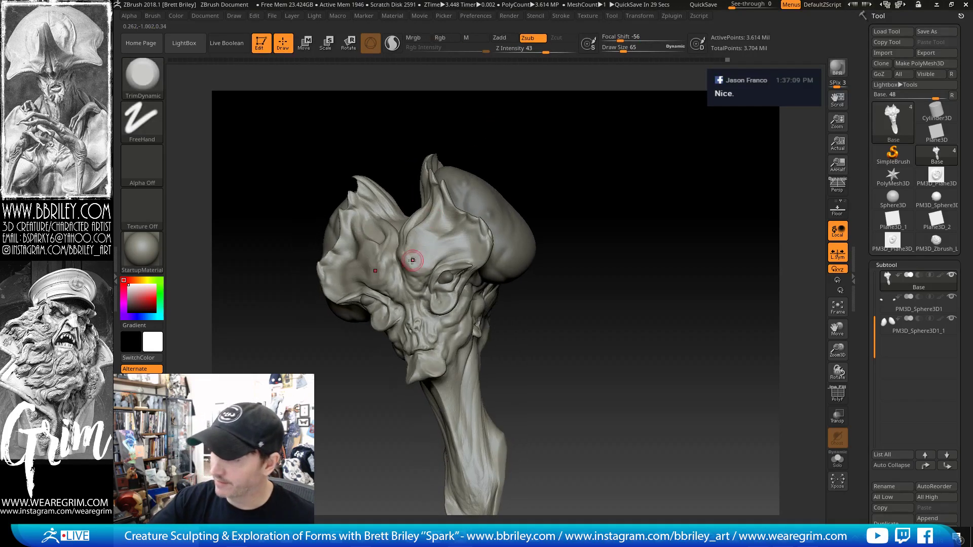
- Refine the folds above the eyes with the Standard brush at draw size 32 and smooth the brow at 68
key("b")
key("s")
key("t")
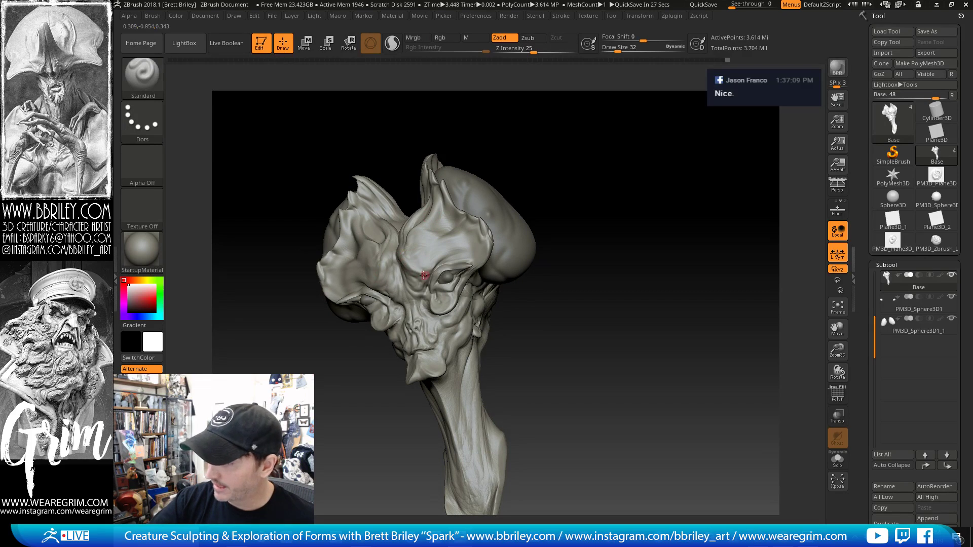
left_click_drag(505, 162, 548, 128)
key("shift")
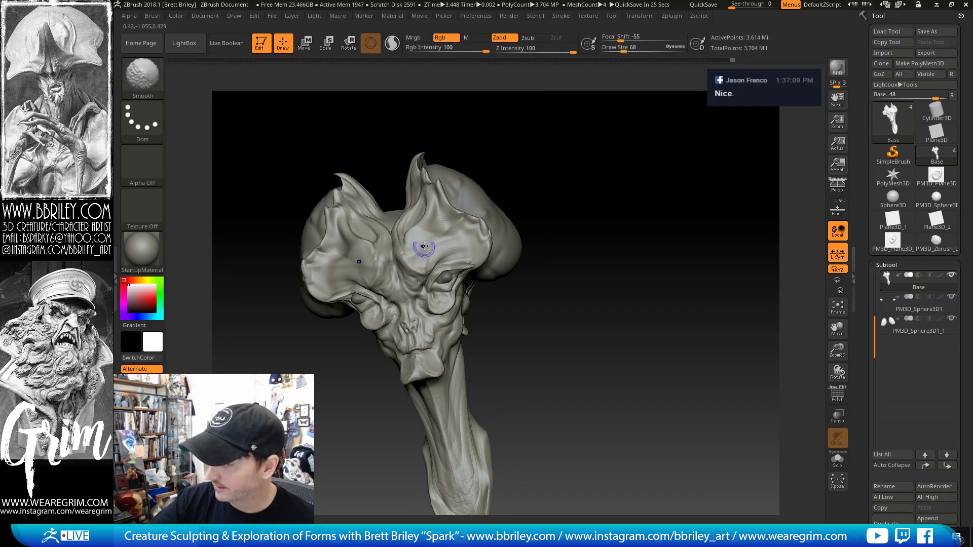
mouse_move(406, 236)
right_mouse_down()
mouse_move(525, 113)
mouse_move(472, 221)
right_mouse_up()
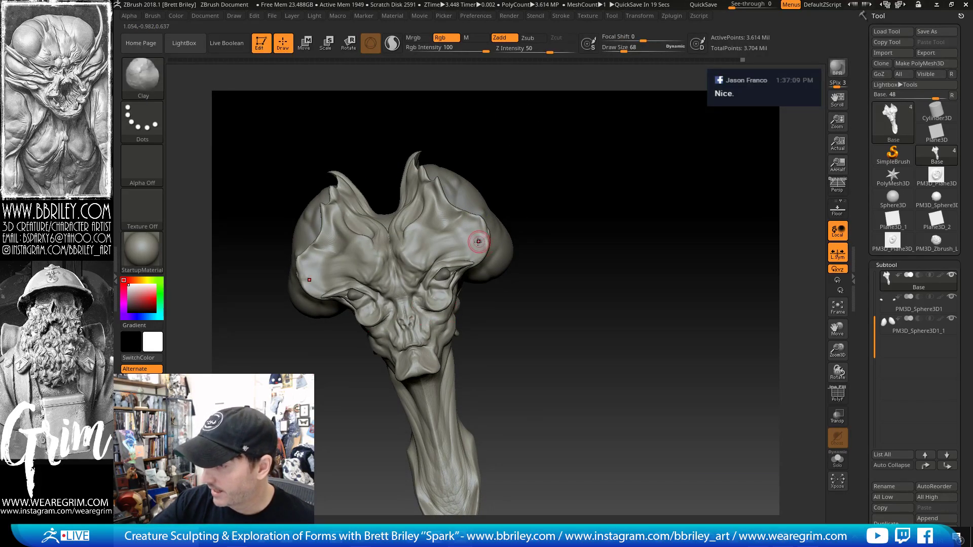
- Push the crests' outer edges into shape with the Move brush at draw size 153 and rework them with Clay and Smooth at 72
key("b")
key("m")
key("v")
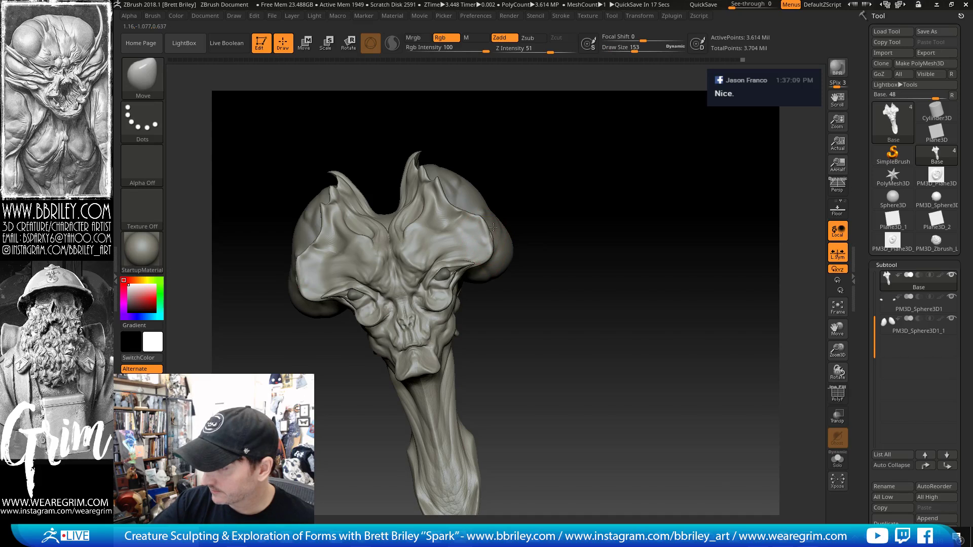
right_click_drag(493, 244, 481, 233)
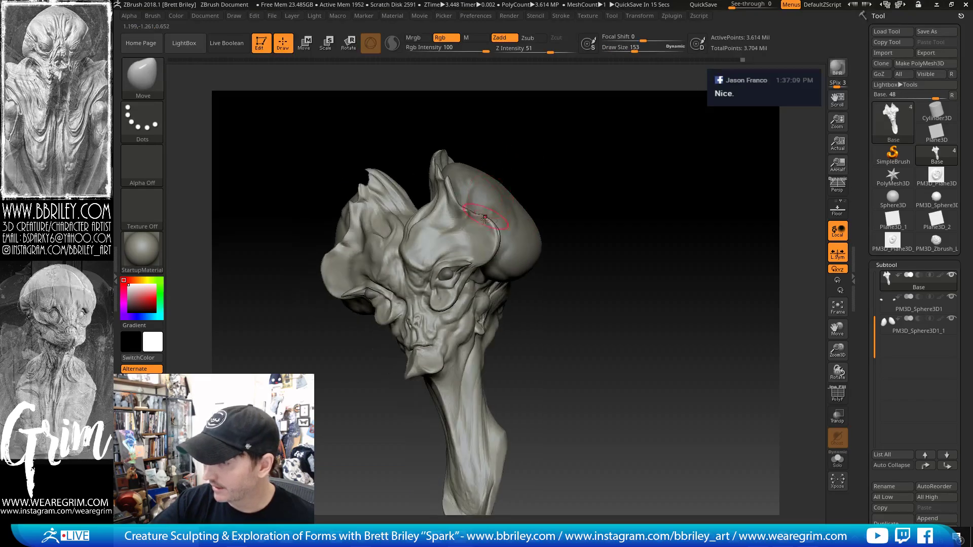
key("b")
key("c")
key("l")
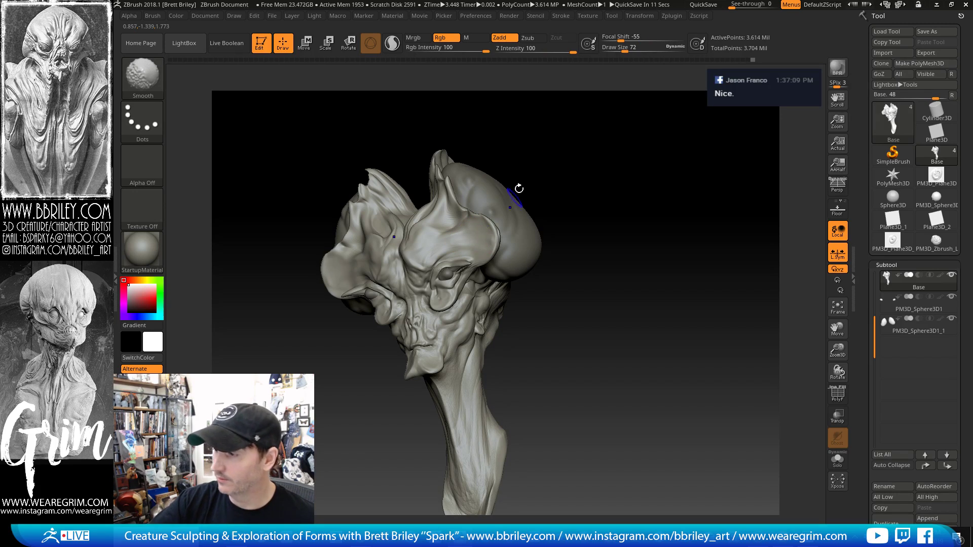
mouse_move(518, 189)
right_mouse_down()
mouse_move(527, 198)
mouse_move(504, 204)
mouse_move(507, 228)
mouse_move(463, 260)
right_mouse_up()
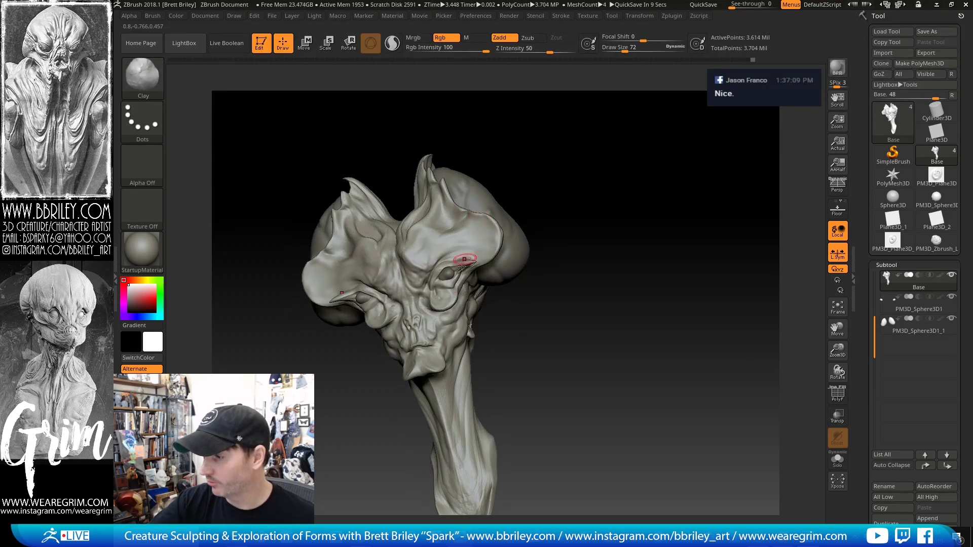
- Activate the eyeball subtool and adjust the eyes' fit in their sockets with the transform gizmo
left_click(448, 277, "alt")
right_click_drag(576, 187, 578, 215, "ctrl")
left_click(305, 44)
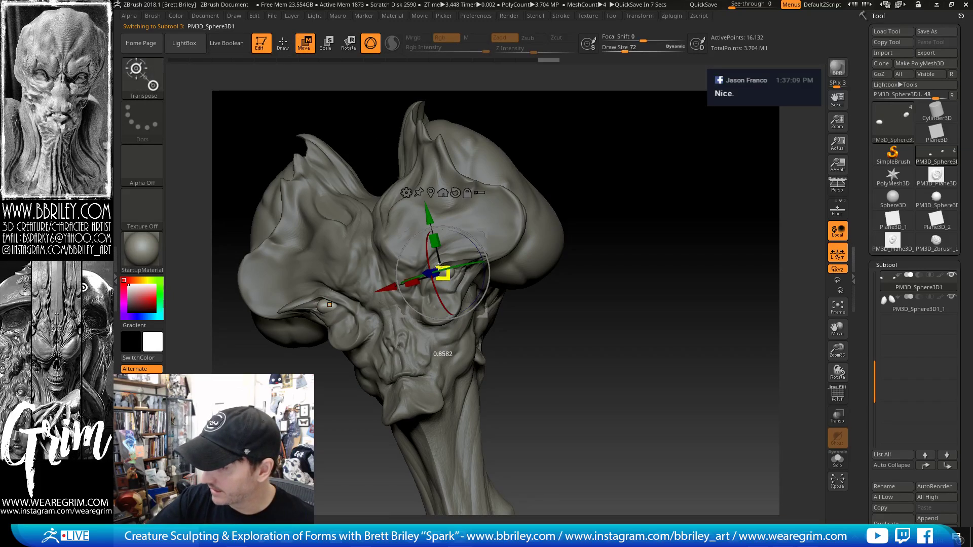
left_click_drag(437, 272, 438, 273)
left_click_drag(573, 133, 613, 137)
key("q")
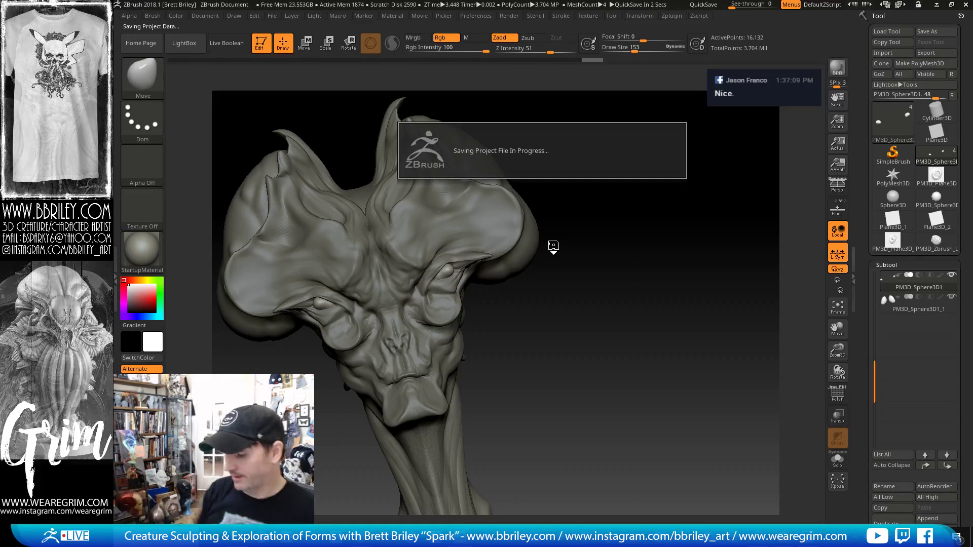
key("s")
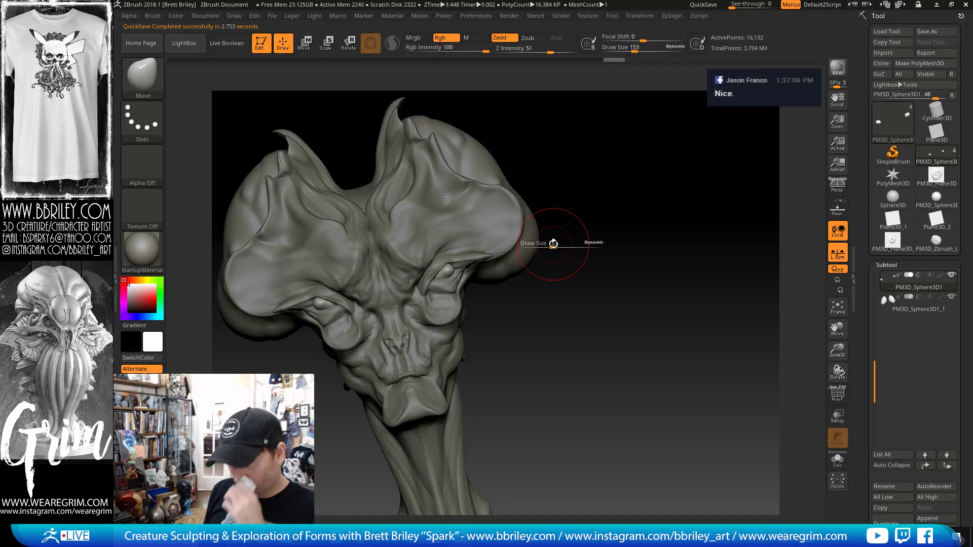
mouse_move(553, 243)
left_mouse_down("shift")
mouse_move(639, 200)
mouse_move(619, 186)
left_mouse_up("shift")
key("b")
key("s")
key("t")
left_click_drag(583, 215, 578, 196)
left_click_drag(553, 245, 550, 243)
mouse_move(606, 219)
left_mouse_down()
mouse_move(617, 217)
mouse_move(619, 189)
mouse_move(611, 190)
left_mouse_up()
- Activate the head subtool and reshape the jaw and upper neck with the Move brush, using draw sizes 190 and 213
key("b")
key("m")
key("v")
key("s")
left_click(419, 325, "alt")
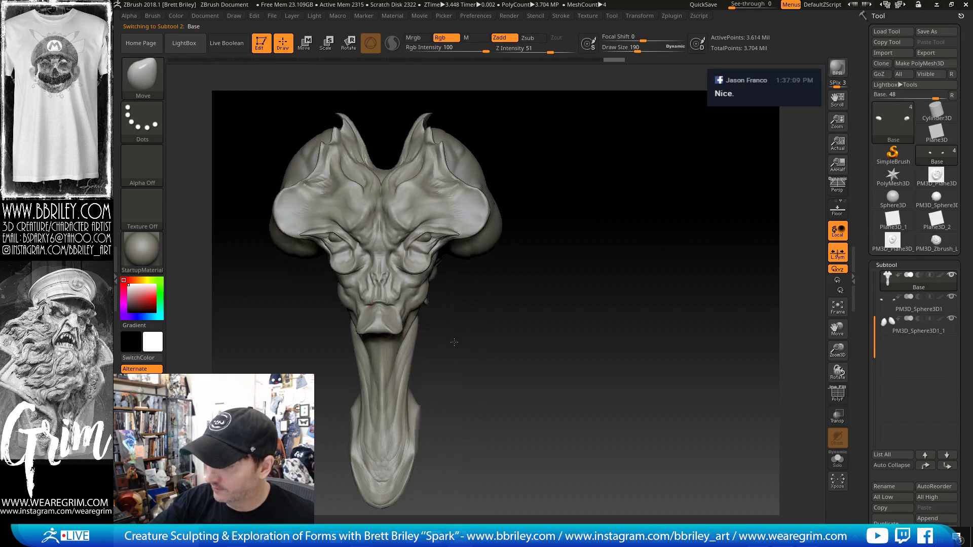
left_click_drag(454, 339, 453, 349)
key("s")
left_click_drag(395, 324, 394, 319)
key("s")
left_click_drag(506, 321, 413, 318)
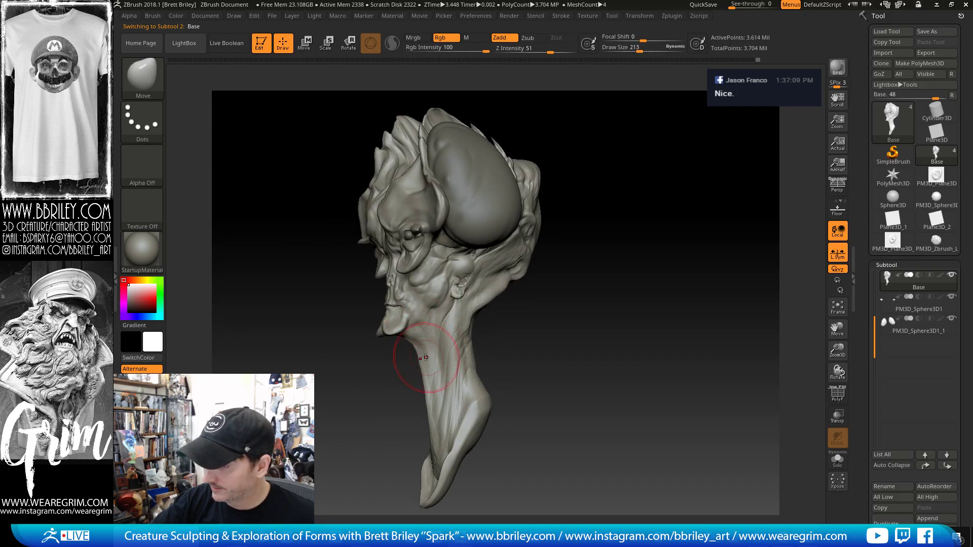
left_click_drag(425, 358, 430, 353)
- Save the sculpt to disk as a tool file
left_click_drag(511, 304, 594, 199)
left_click(615, 15)
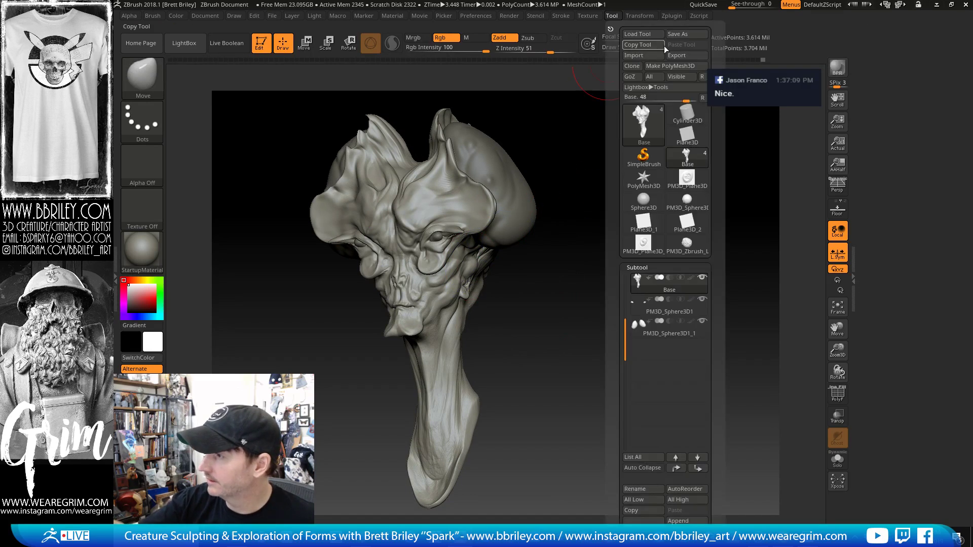
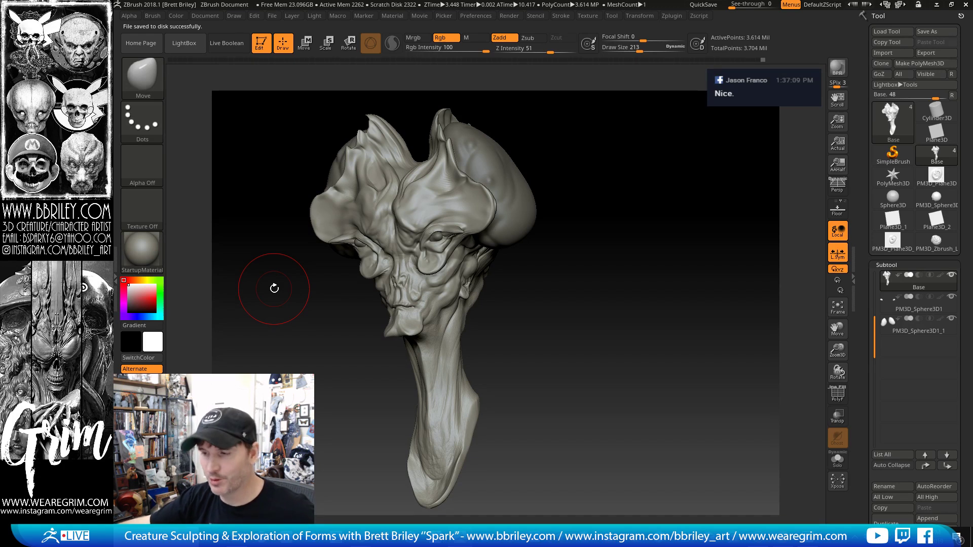
left_click_drag(612, 159, 626, 163)
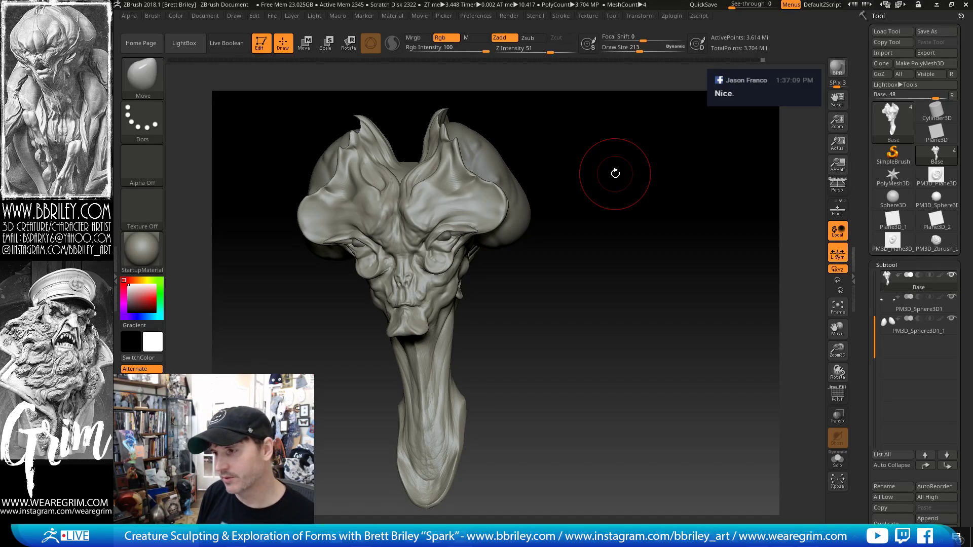
- Adjust the cheeks and outer brow crests with the Move brush, finishing at draw size 158
mouse_move(561, 96)
left_mouse_down()
mouse_move(561, 127)
mouse_move(608, 169)
mouse_move(555, 191)
left_mouse_up()
key("s")
left_click_drag(446, 266, 453, 266)
mouse_move(449, 264)
left_mouse_down()
mouse_move(460, 266)
mouse_move(444, 267)
mouse_move(448, 239)
left_mouse_up()
key("s")
mouse_move(553, 139)
left_mouse_down()
mouse_move(502, 152)
mouse_move(546, 183)
left_mouse_up()
key("s")
left_click_drag(474, 276, 472, 275)
mouse_move(467, 276)
left_mouse_down()
mouse_move(469, 251)
mouse_move(442, 237)
left_mouse_up()
key("s")
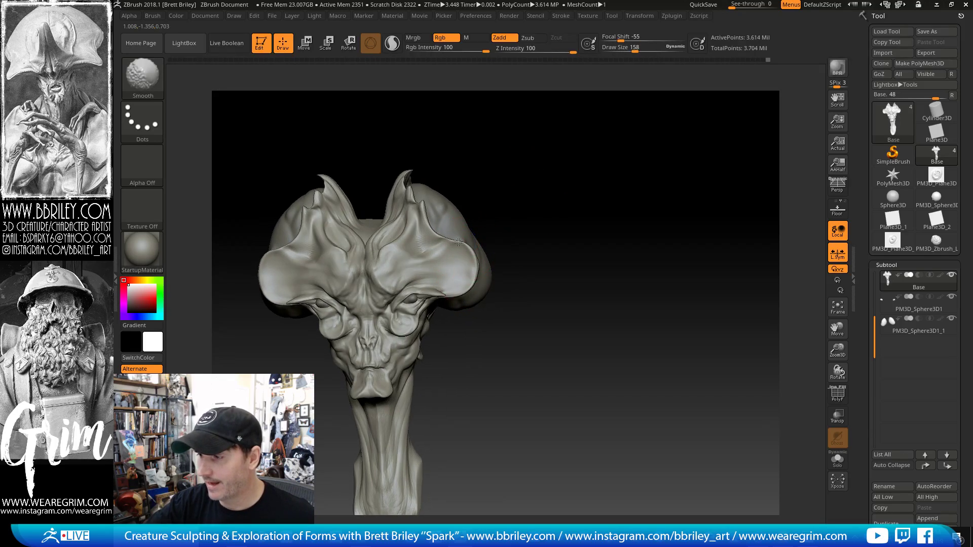
- Smooth and round the crest spikes' tips at draw sizes 158 and 128
left_click_drag(502, 165, 499, 163)
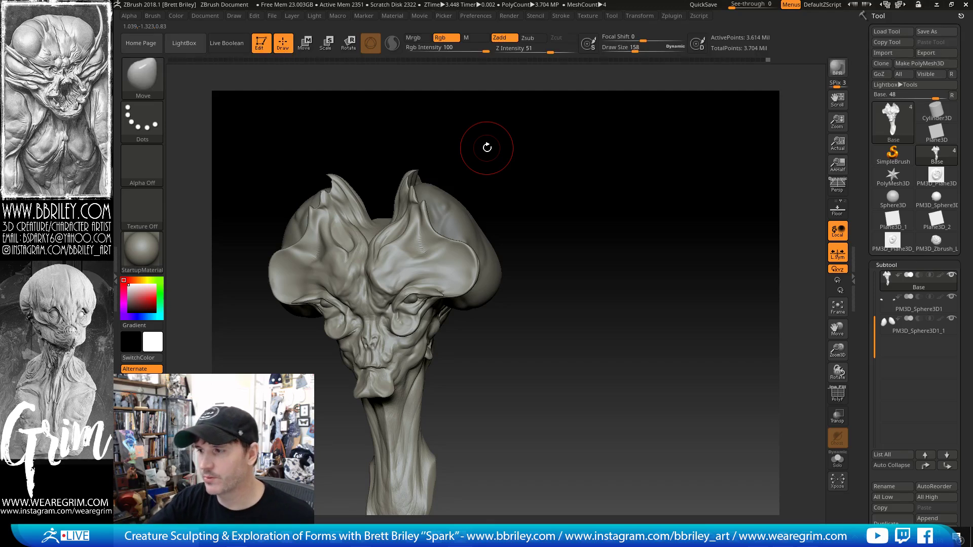
left_click_drag(541, 171, 532, 168)
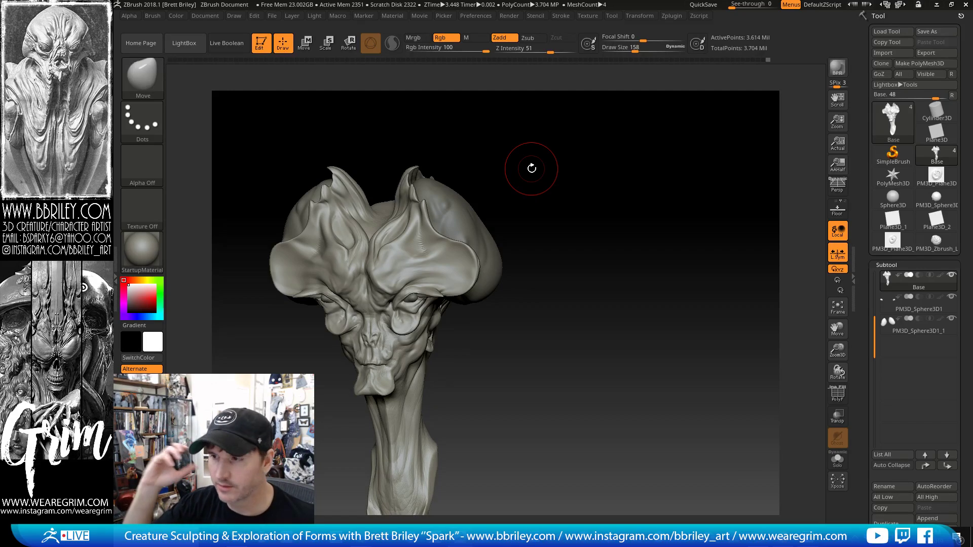
key("shift")
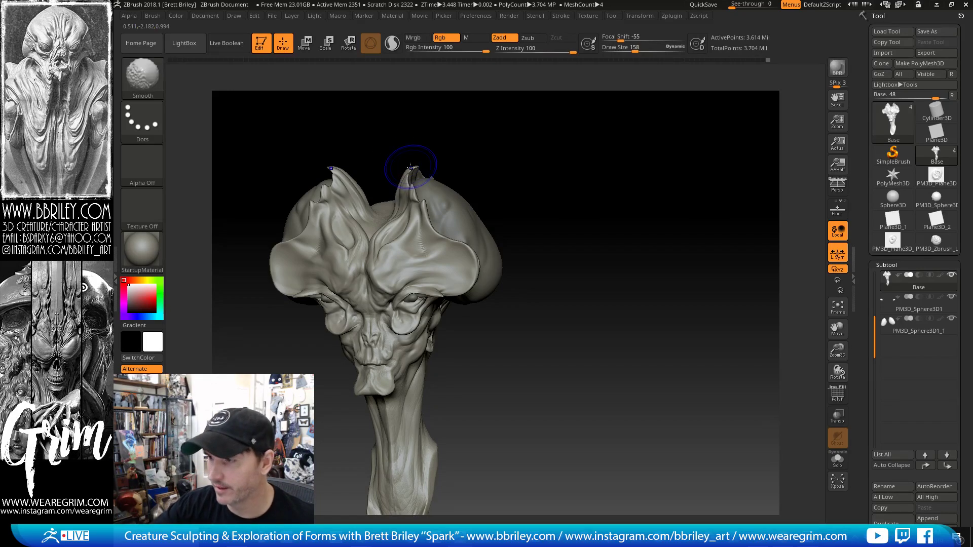
mouse_move(474, 113)
left_mouse_down()
mouse_move(429, 175)
mouse_move(495, 137)
mouse_move(434, 191)
left_mouse_up()
key("shift")
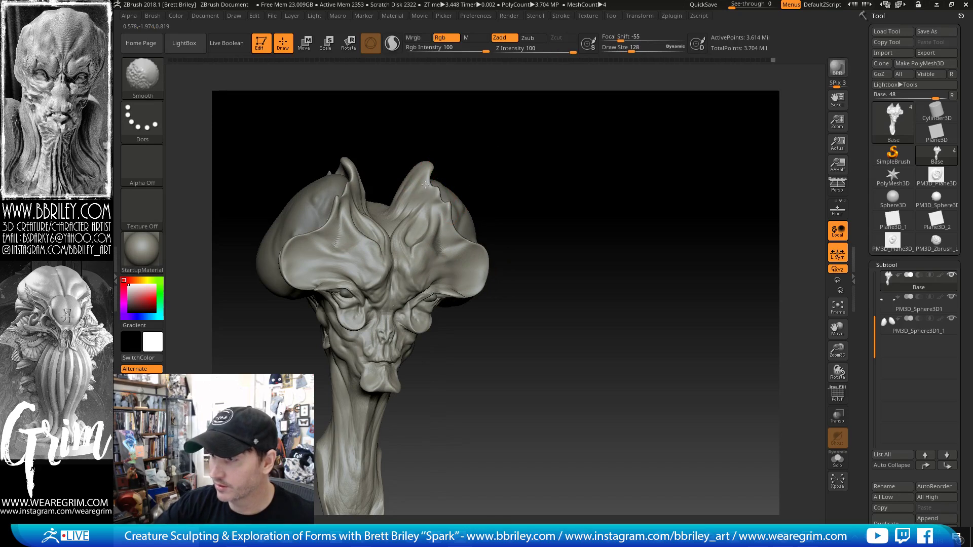
mouse_move(508, 141)
left_mouse_down()
mouse_move(482, 123)
mouse_move(416, 182)
left_mouse_up()
- Build up the inner faces of the crest spikes with the Clay brush at draw size 72 and smooth them
key("s")
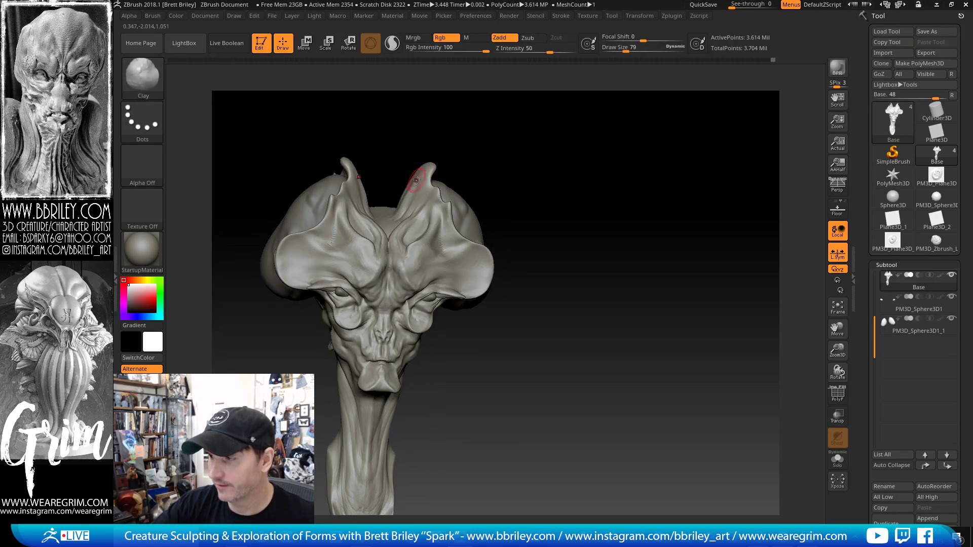
key("s")
key("shift")
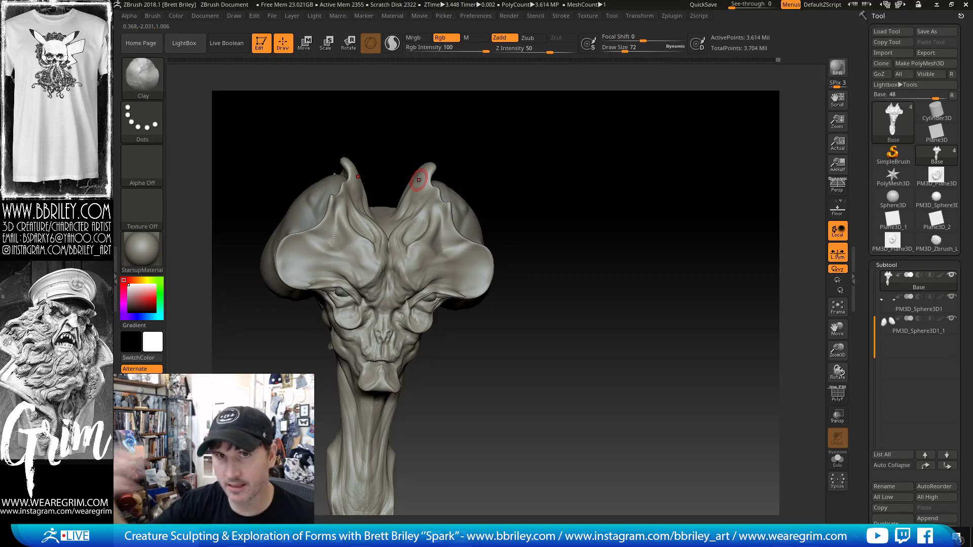
left_click_drag(510, 135, 456, 195)
key("shift")
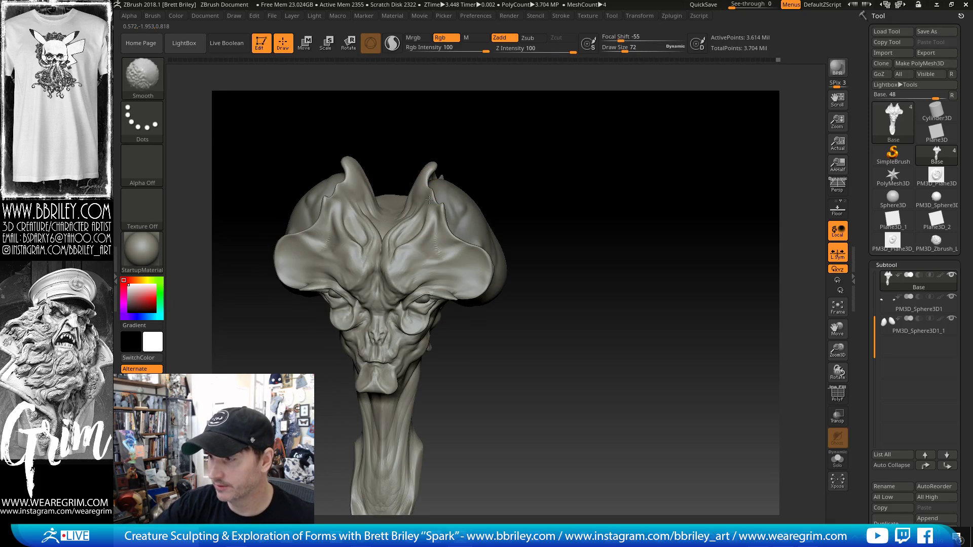
mouse_move(482, 135)
left_mouse_down()
mouse_move(442, 167)
mouse_move(431, 202)
left_mouse_up()
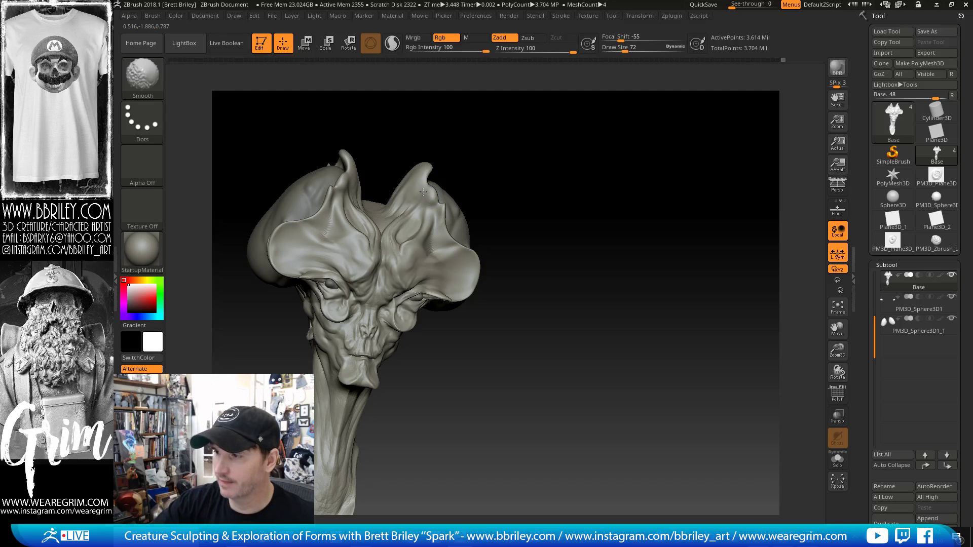
left_click_drag(470, 143, 442, 167)
- Carve creases along the inner sides of the crest spikes with DamStandard at draw size 72 and soften them
key("b")
key("d")
key("s")
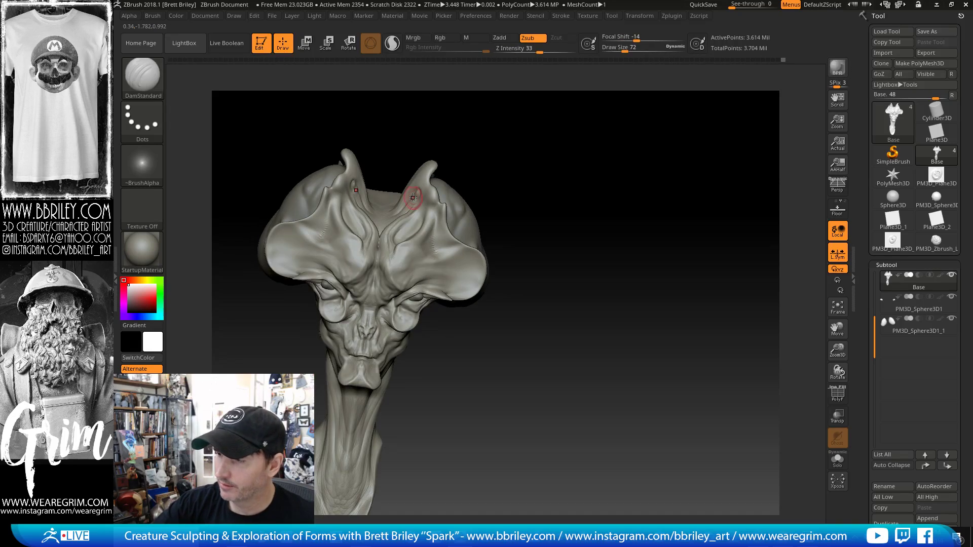
key("shift")
left_click_drag(443, 151, 439, 142)
- Pull the crest spikes taller with the Move brush at draw size 264
key("b")
key("m")
key("v")
key("s")
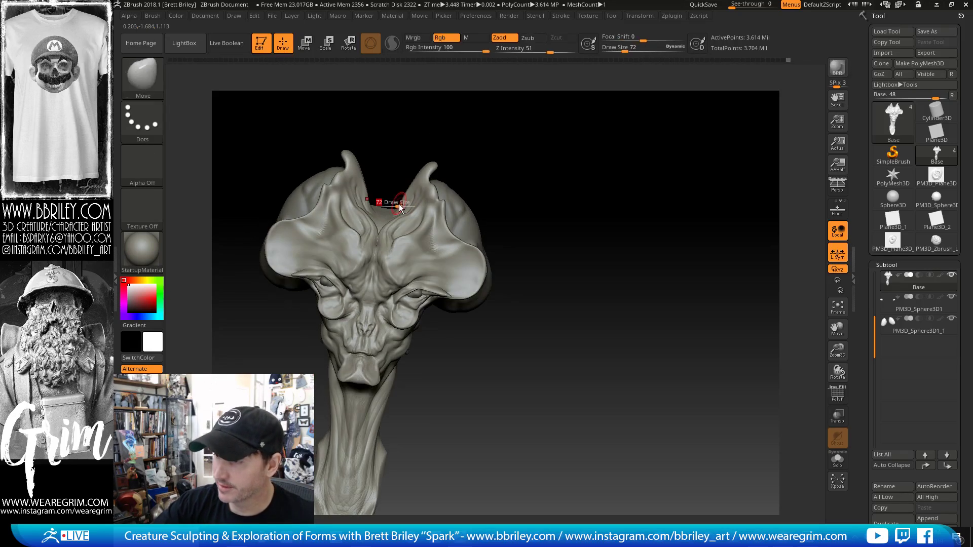
key("s")
left_click_drag(406, 201, 433, 180)
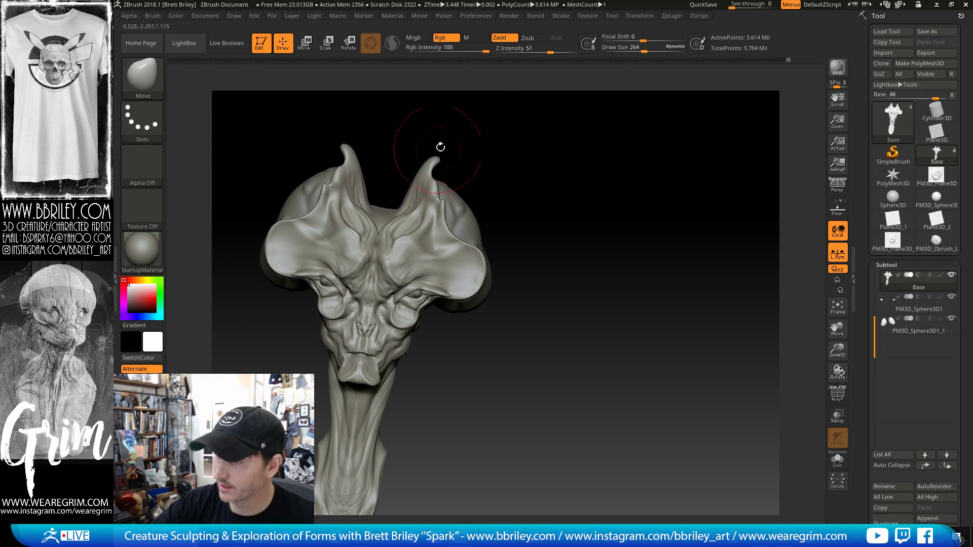
- Reshape the overall form of the crests around the skull lobes with the Move brush at draw size 465
left_click_drag(440, 147, 492, 175)
key("s")
key("s")
left_click_drag(493, 202, 505, 202)
mouse_move(501, 198)
left_mouse_down()
mouse_move(510, 191)
mouse_move(484, 189)
left_mouse_up()
left_click_drag(575, 182, 608, 184)
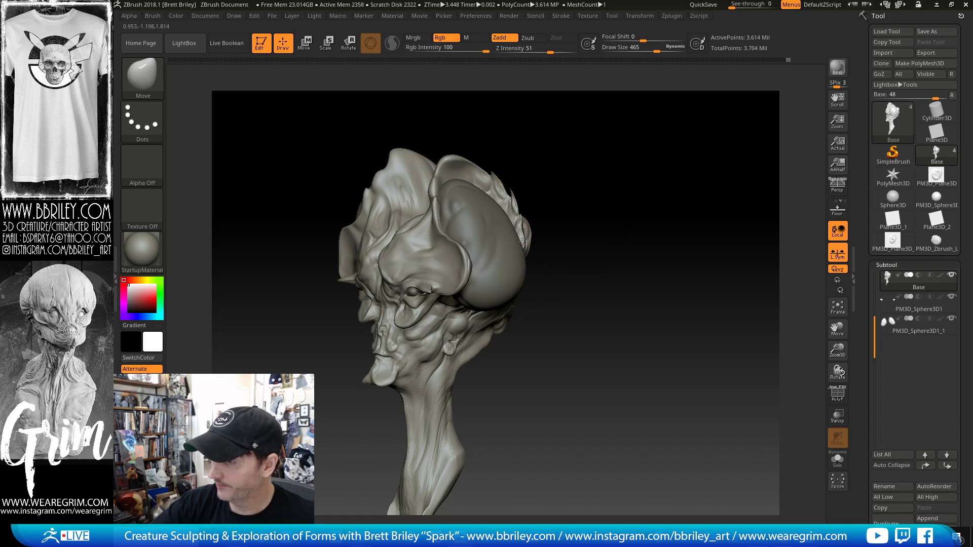
key("shift")
- Lower the head by two subdivision levels, thicken the rim behind the skull lobe with Inflat at draw size 128, and smooth it
key("s")
mouse_move(517, 199)
left_mouse_down()
mouse_move(482, 170)
mouse_move(511, 147)
mouse_move(524, 152)
left_mouse_up()
key("shift+d")
key("shift+d")
key("s")
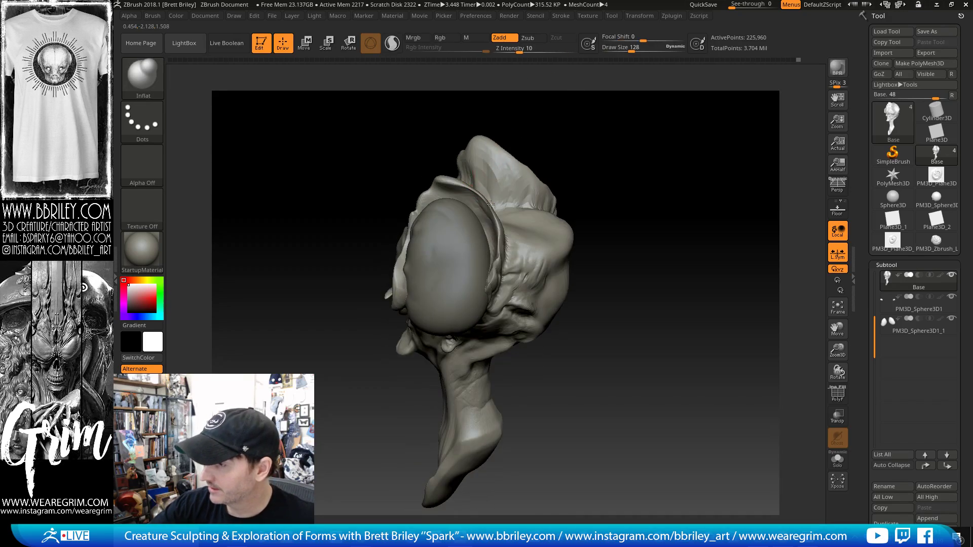
right_click_drag(517, 192, 497, 238)
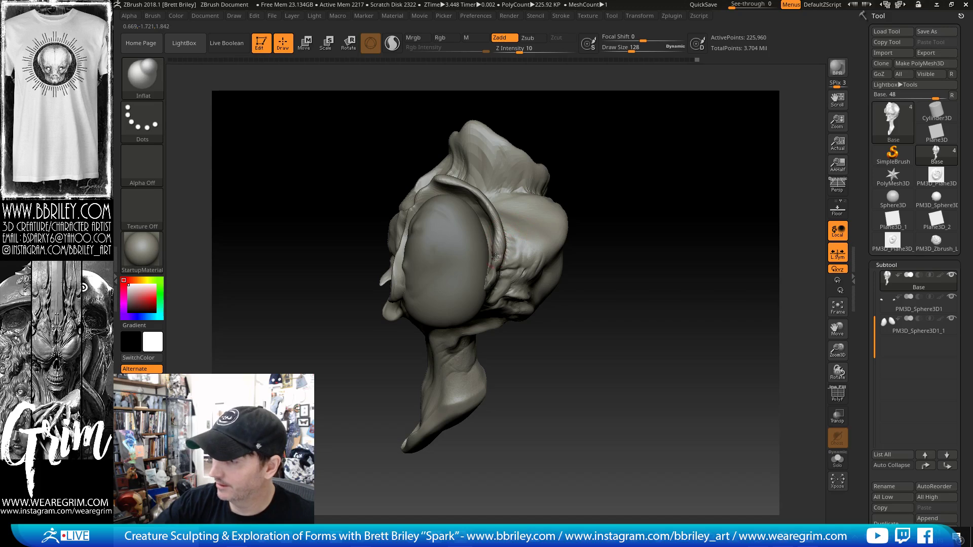
left_click_drag(599, 315, 622, 261)
mouse_move(492, 244)
left_mouse_down("shift")
mouse_move(493, 209)
mouse_move(479, 190)
left_mouse_up("shift")
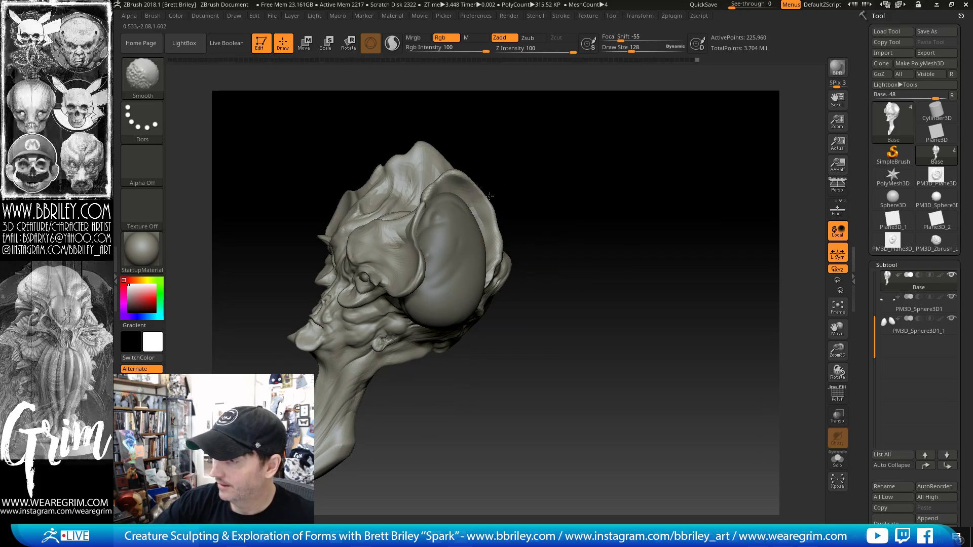
- Adjust the shape of the rim around the skull lobe with the Move brush at draw size 115
mouse_move(522, 168)
left_mouse_down()
mouse_move(510, 178)
mouse_move(526, 200)
mouse_move(485, 147)
mouse_move(436, 190)
left_mouse_up()
key("b")
key("m")
key("v")
key("bracketleft")
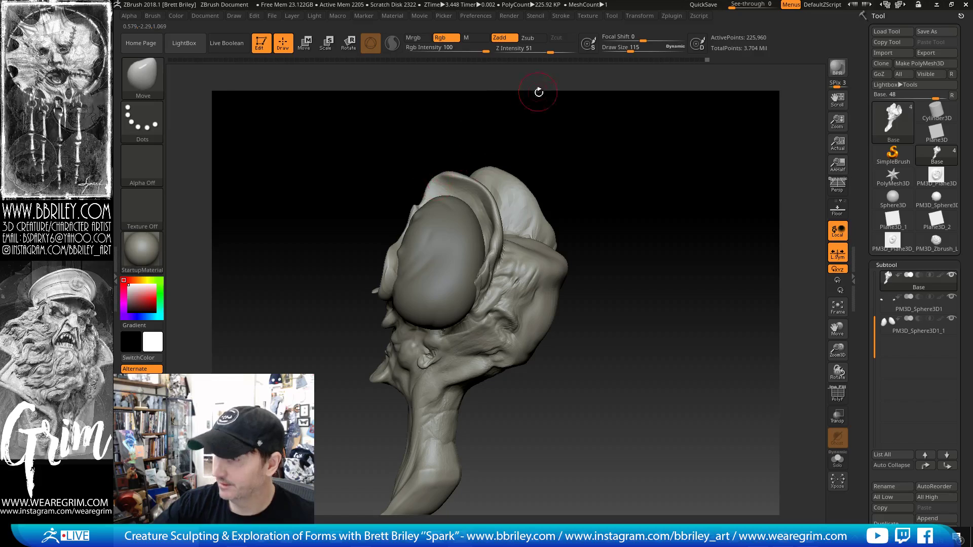
left_click_drag(538, 92, 460, 184)
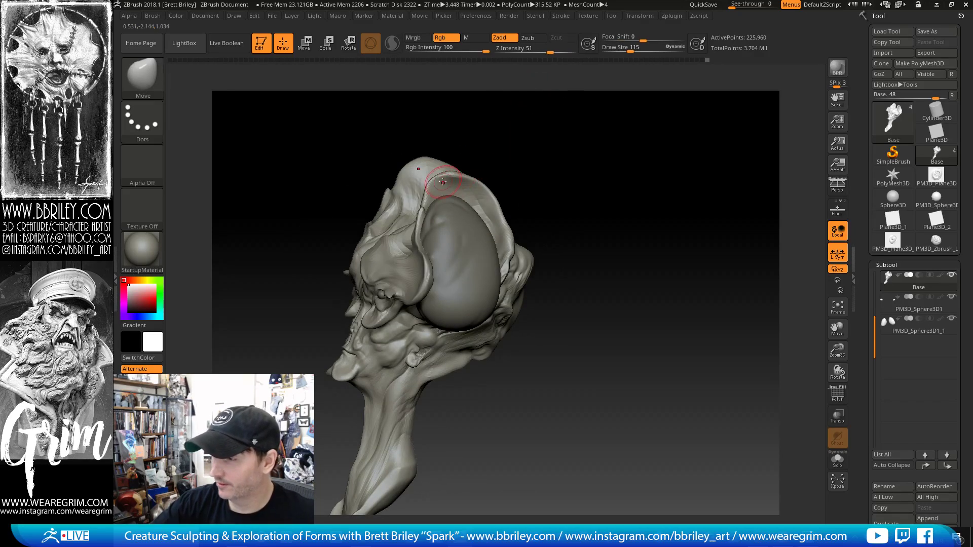
- Thicken the edges of the brow crests around the skull lobes with the Inflat brush at draw size 119
key("b")
key("i")
key("n")
mouse_move(513, 122)
left_mouse_down()
mouse_move(485, 147)
mouse_move(556, 150)
mouse_move(543, 164)
mouse_move(527, 152)
mouse_move(495, 169)
mouse_move(529, 141)
mouse_move(521, 167)
left_mouse_up()
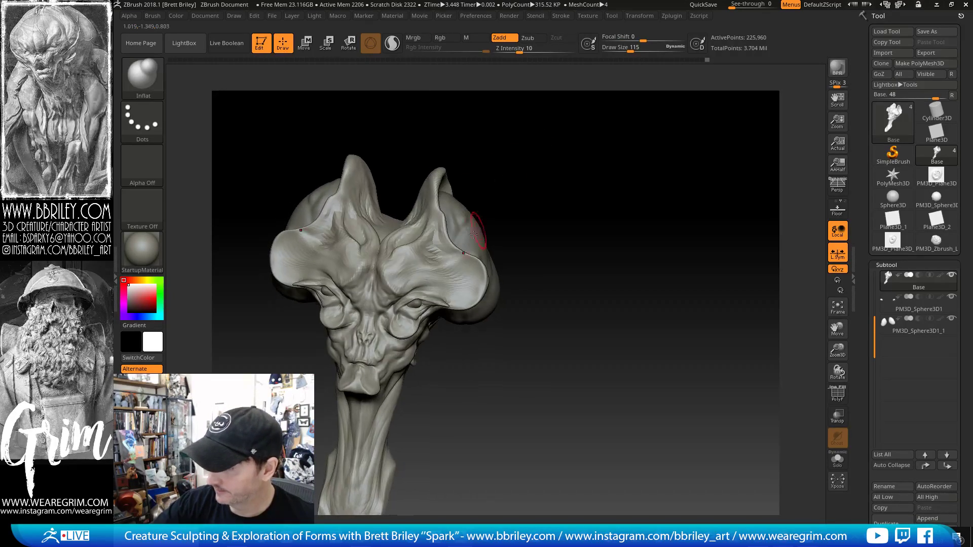
key("bracketright")
left_click_drag(524, 223, 462, 256)
key("bracketleft")
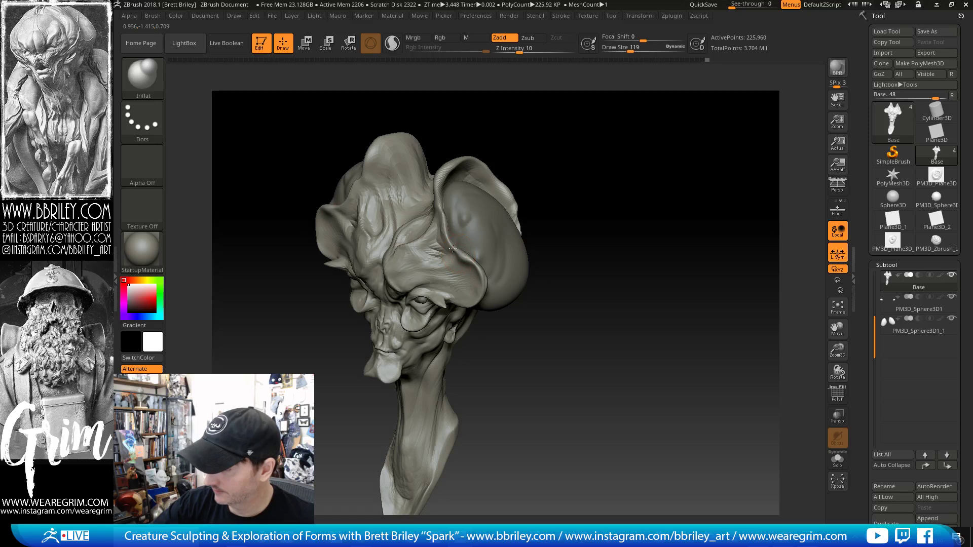
left_click_drag(561, 100, 583, 114)
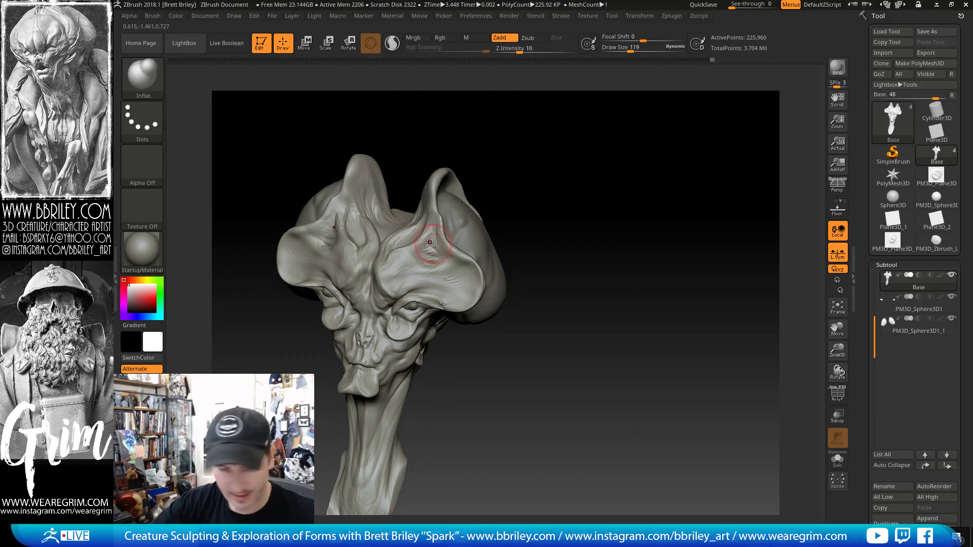
- Carve creases into the flared brow crests above the eyes with DamStandard at draw size 41
key("b")
key("d")
key("s")
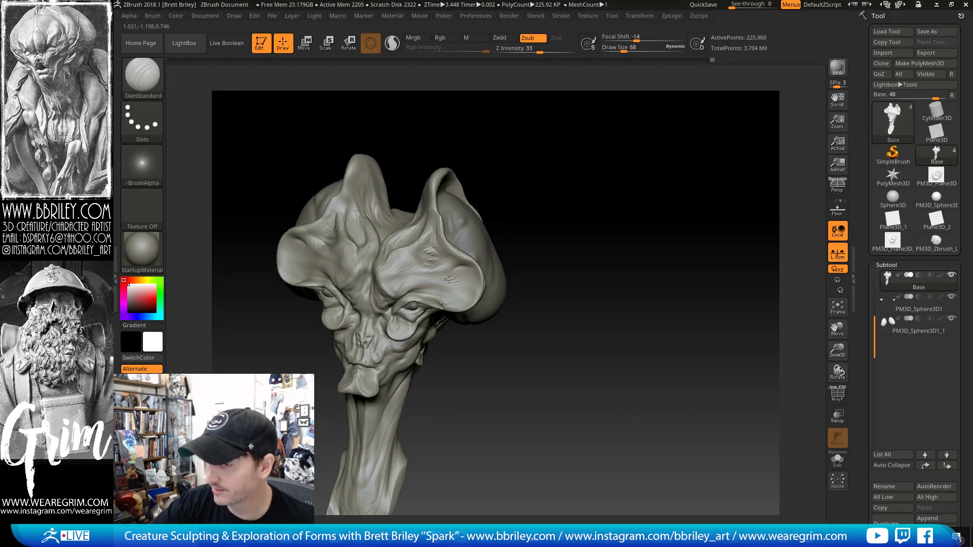
left_click_drag(513, 173, 524, 210, "shift")
key("bracketleft")
key("bracketleft")
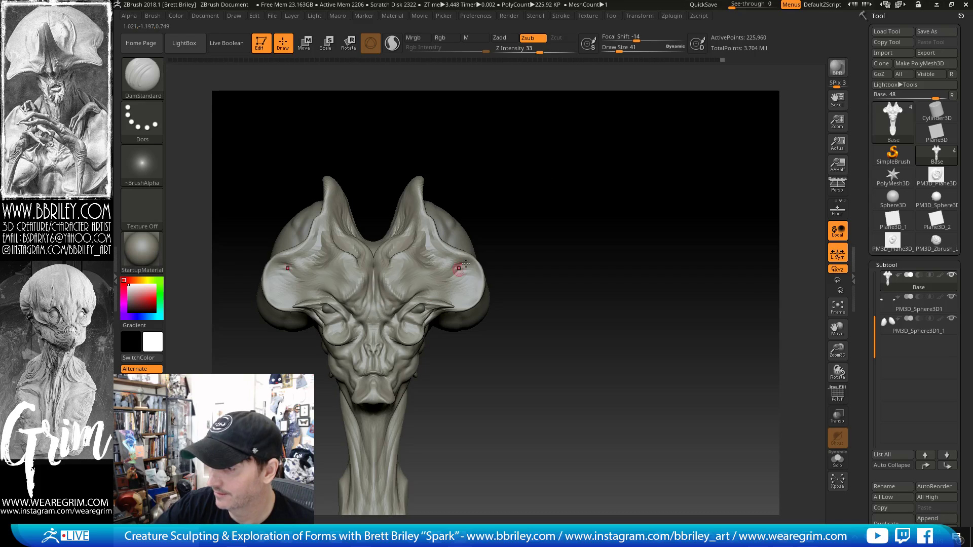
left_click_drag(465, 264, 407, 301)
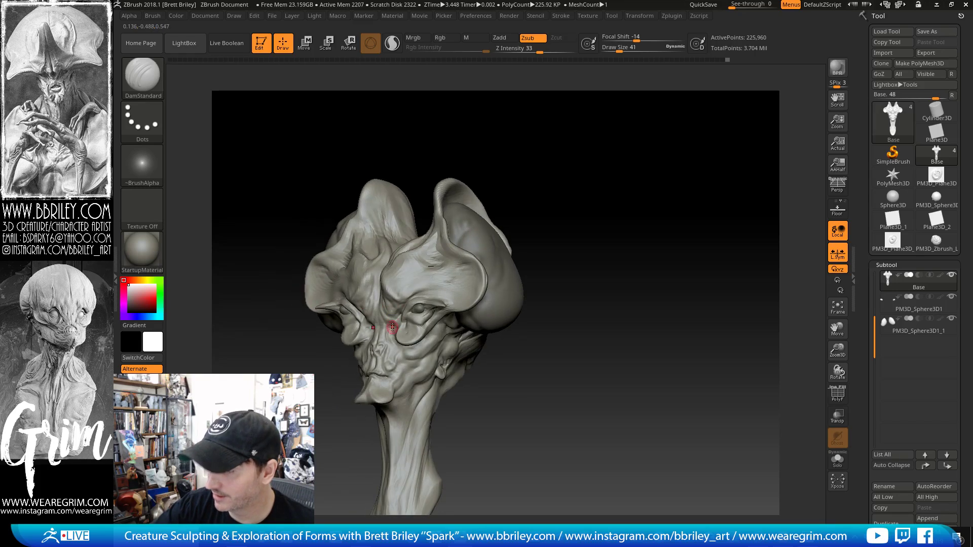
- Reshape the brow, nose bridge and cheek forms with the Move brush at draw size 83
left_click_drag(537, 144, 502, 142)
key("b")
key("m")
key("v")
key("bracketright")
key("bracketright")
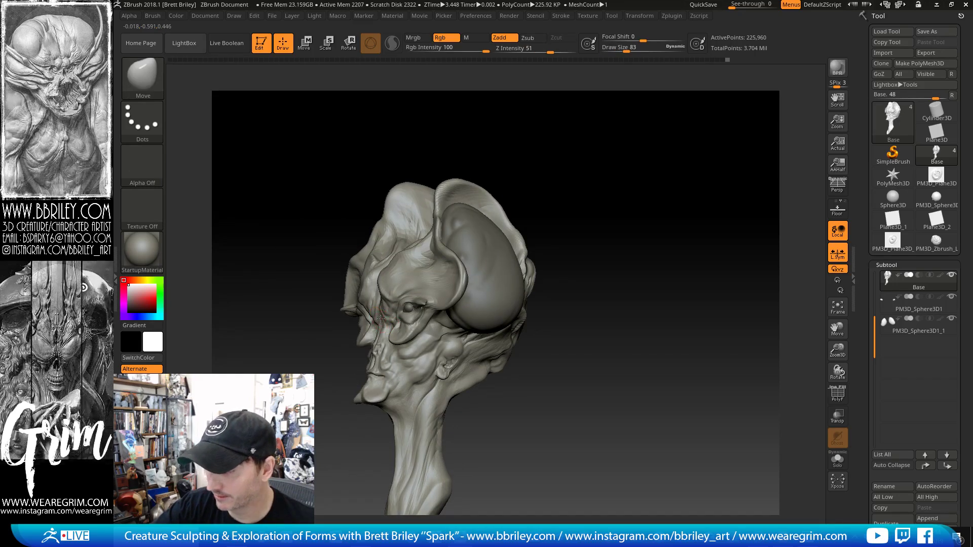
left_click_drag(572, 147, 570, 181)
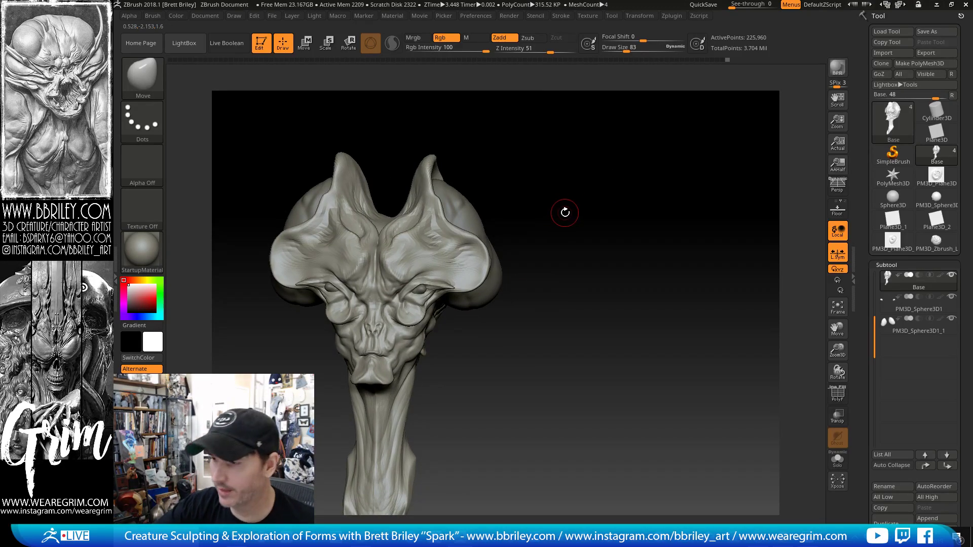
left_click_drag(565, 211, 501, 165)
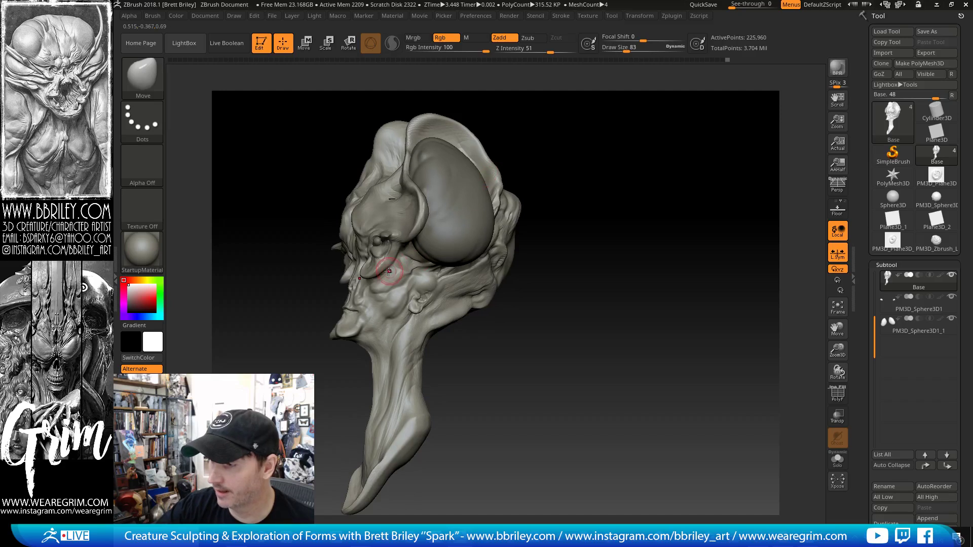
left_click_drag(556, 154, 555, 195, "alt")
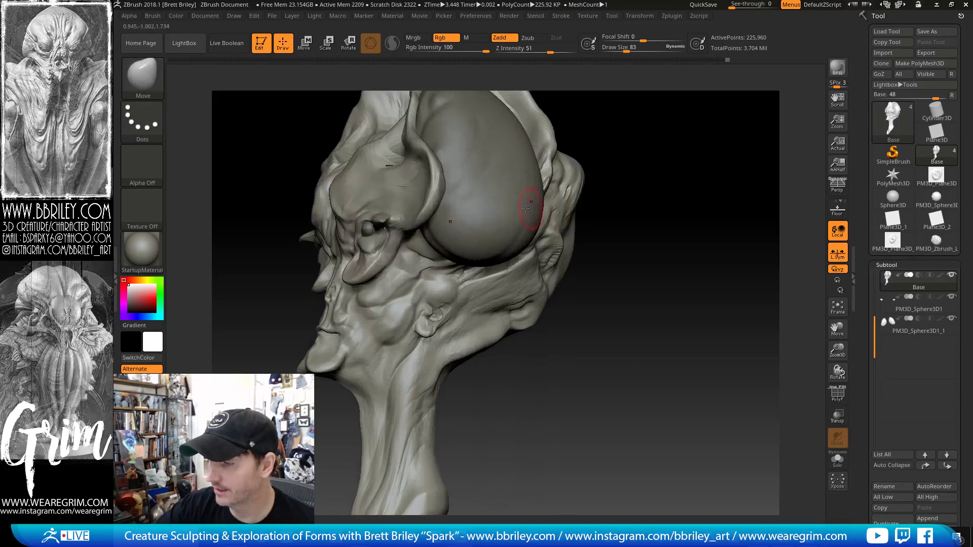
- Carve creases across the cheek between the eye bag and the ear with DamStandard at draw size 44
key("b")
key("d")
key("s")
key("bracketleft")
key("bracketleft")
key("bracketleft")
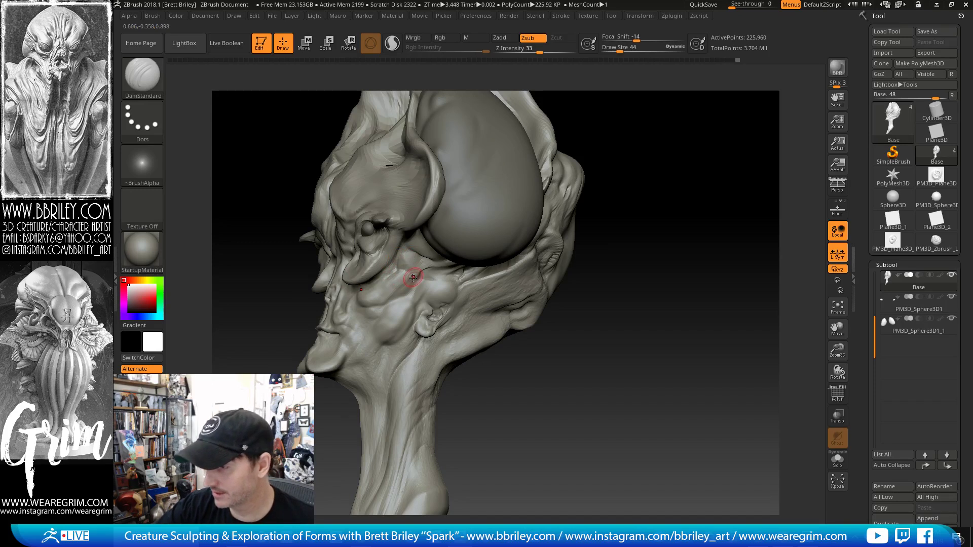
- Raise the cheek folds beside the eye bag with the Standard brush at draw size 41
key("b")
key("s")
key("t")
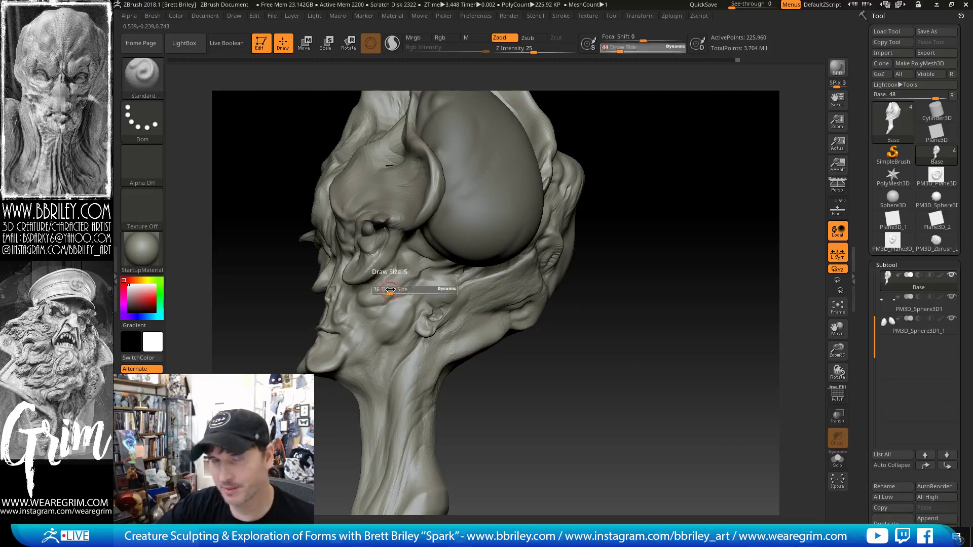
left_click_drag(669, 187, 648, 192)
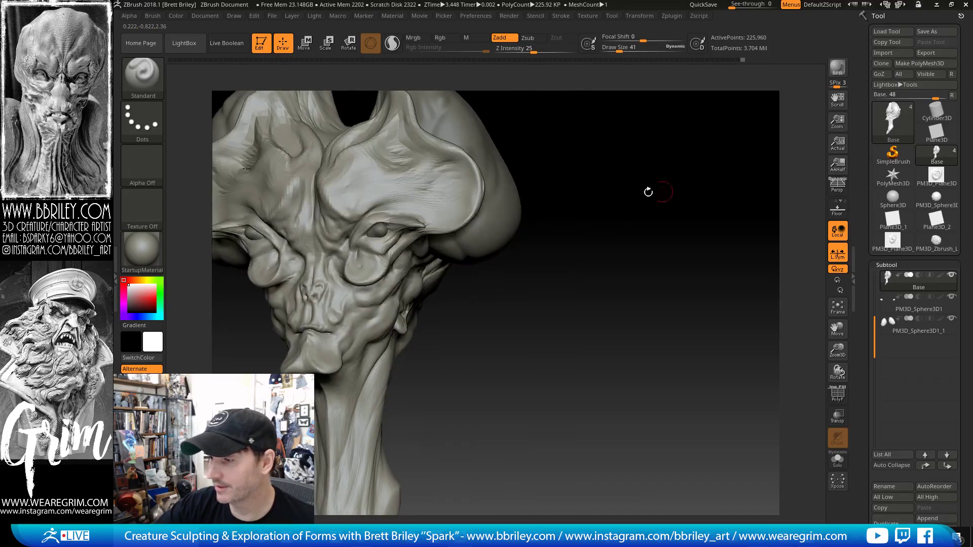
- Build up the folds between the eye and the skull lobe with the Clay brush at draw size 41
key("b")
key("c")
key("l")
key("b")
key("s")
key("t")
key("b")
key("c")
key("l")
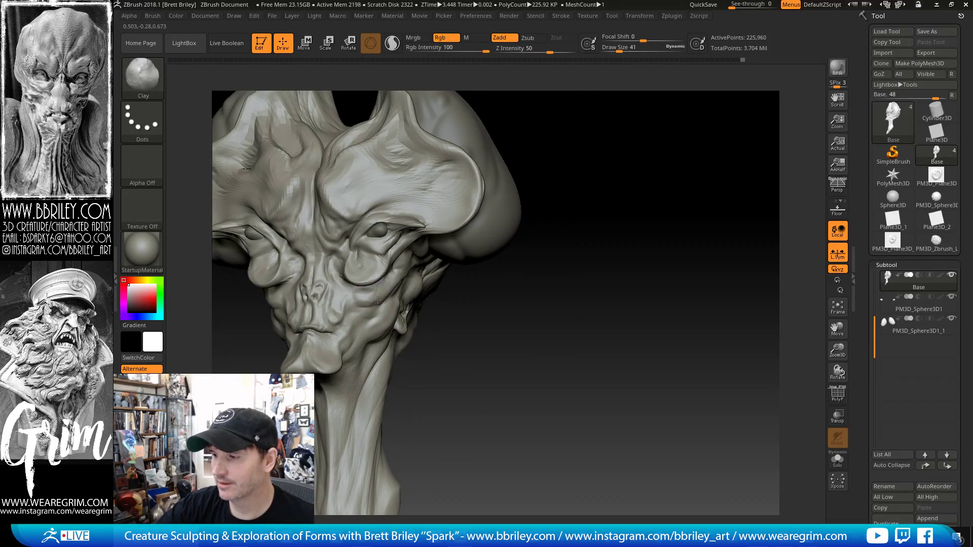
left_click_drag(445, 278, 528, 290)
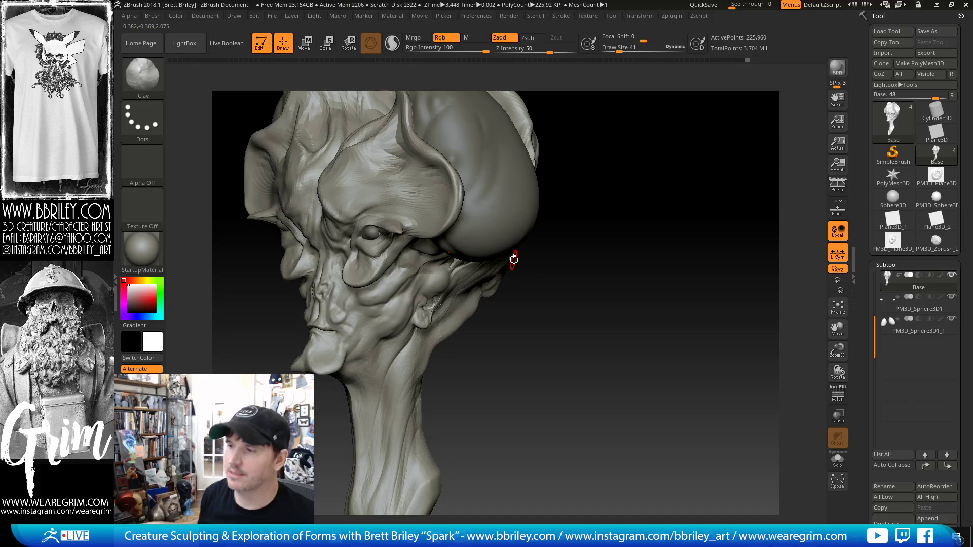
- Carve fine creases into the temple below the skull lobe with DamStandard at draw size 32
mouse_move(593, 174)
left_mouse_down()
mouse_move(615, 174)
mouse_move(591, 148)
mouse_move(610, 87)
mouse_move(532, 132)
left_mouse_up()
key("b")
key("d")
key("s")
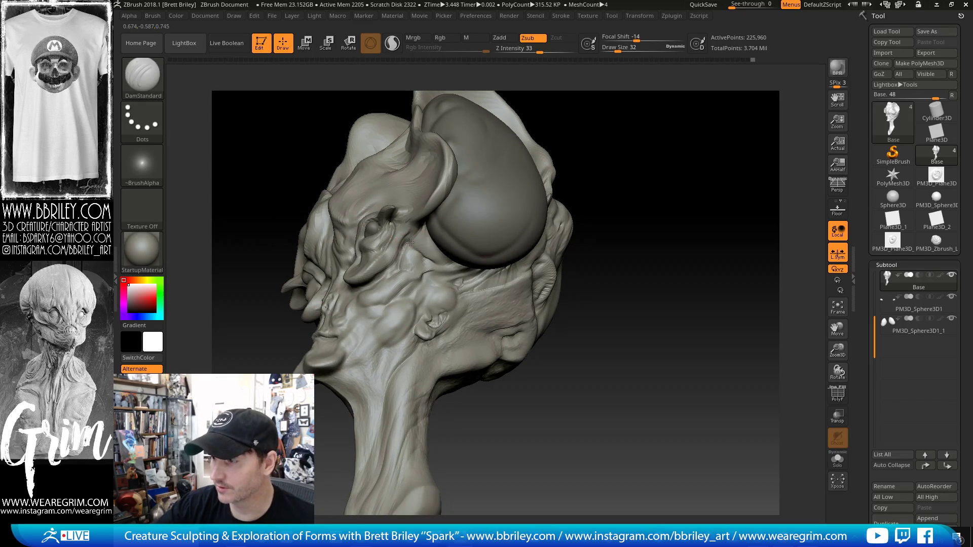
- Swell the folds under the skull lobe with the Inflat brush at draw size 59
key("b")
key("i")
key("n")
left_click_drag(593, 167, 615, 148)
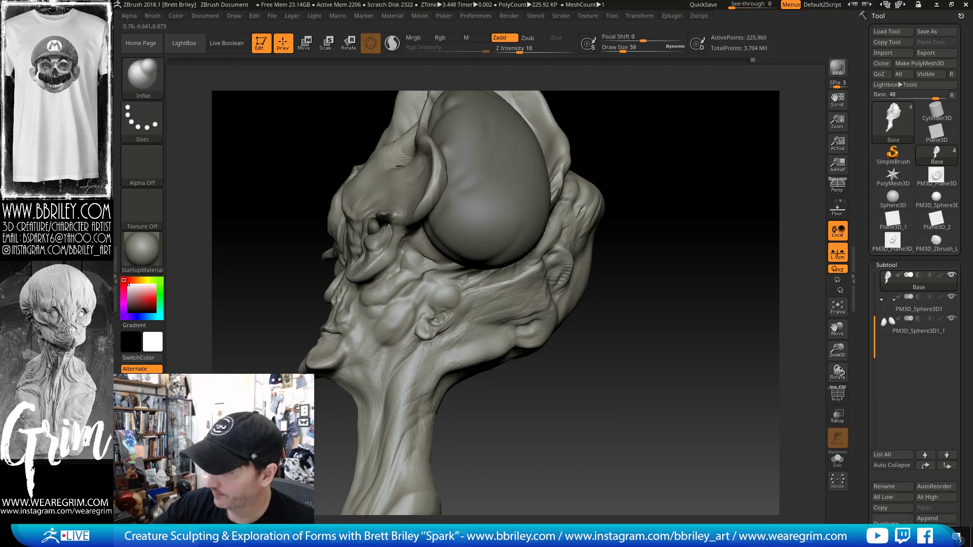
right_click_drag(472, 188, 446, 258)
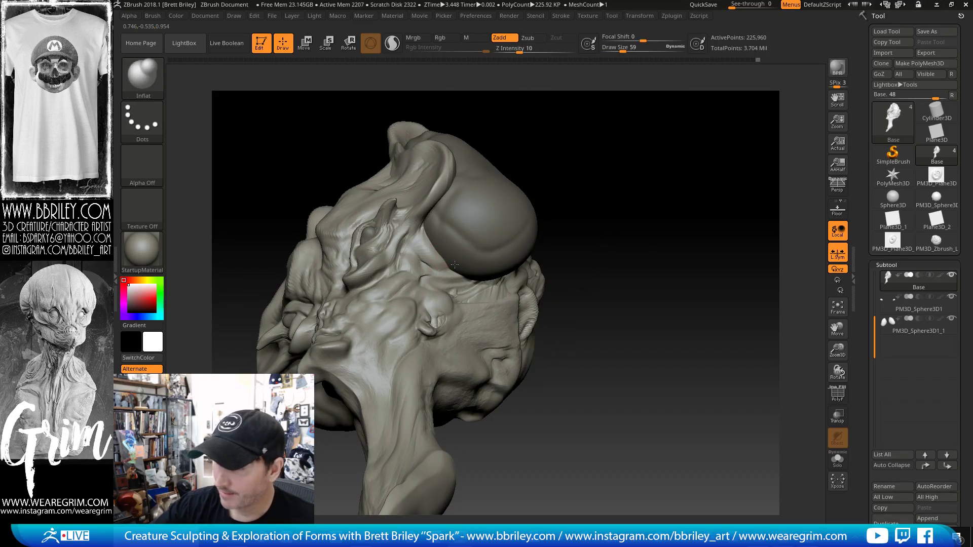
- Build up the ridge beneath the skull lobe with the Standard brush and crease it with DamStandard, both at draw size 59
key("b")
key("s")
key("t")
mouse_move(549, 169)
left_mouse_down()
mouse_move(601, 157)
mouse_move(582, 167)
left_mouse_up()
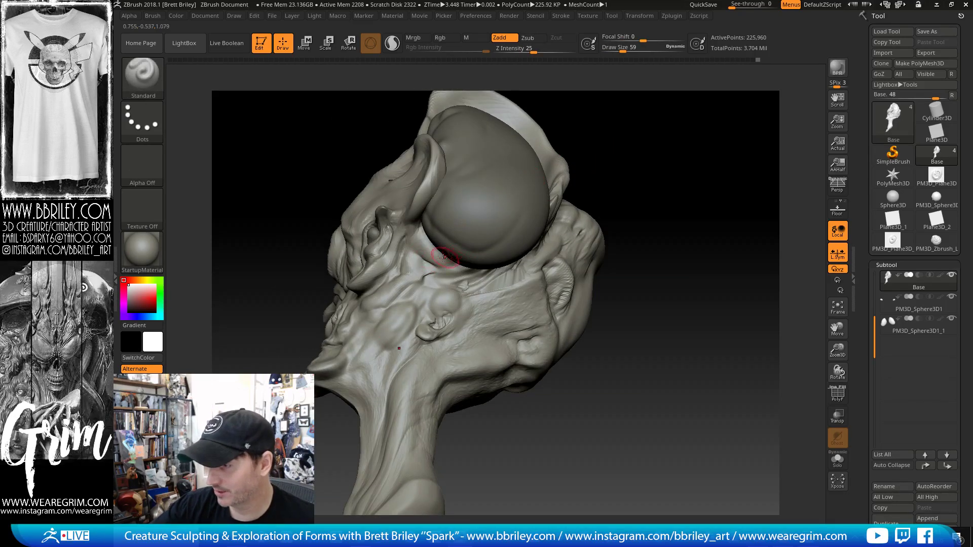
left_click_drag(580, 126, 571, 135)
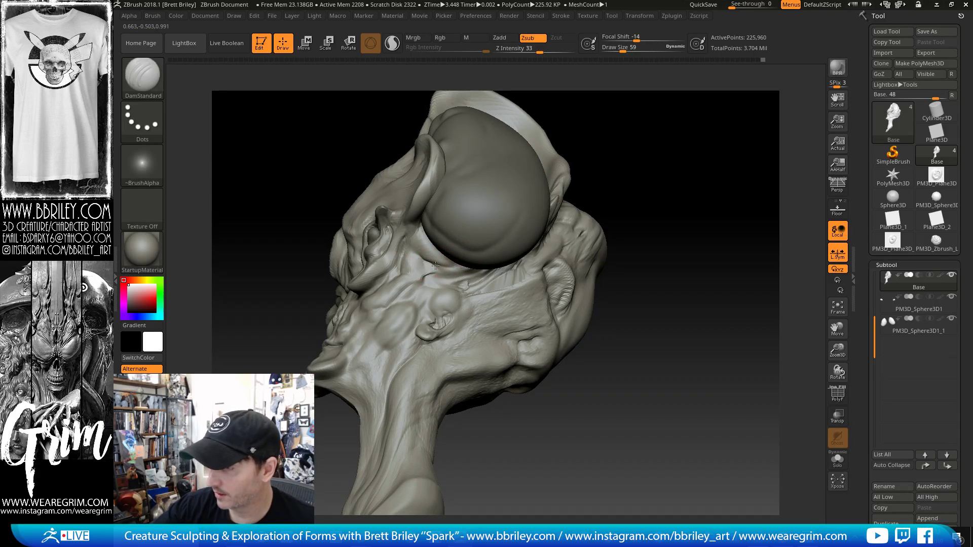
- Adjust the inner eye corner and surrounding lid folds with the Move brush at draw size 62
mouse_move(599, 178)
left_mouse_down()
mouse_move(654, 167)
mouse_move(662, 191)
mouse_move(593, 109)
mouse_move(560, 109)
left_mouse_up()
key("b")
key("m")
key("v")
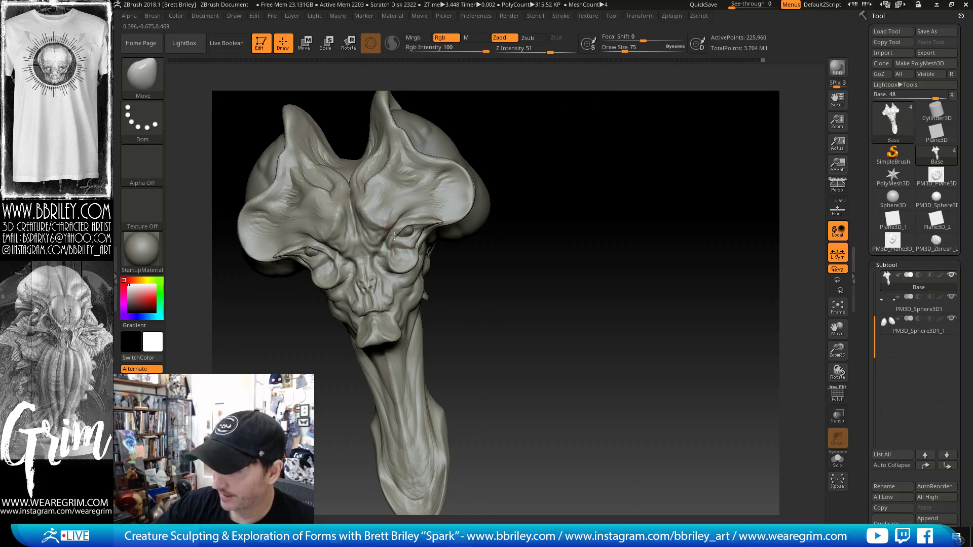
key("[")
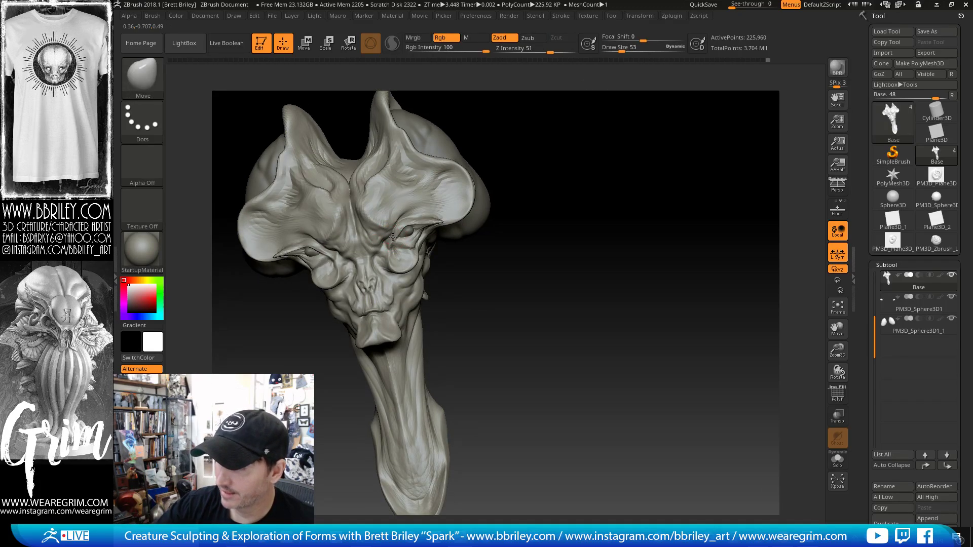
key("bracketright")
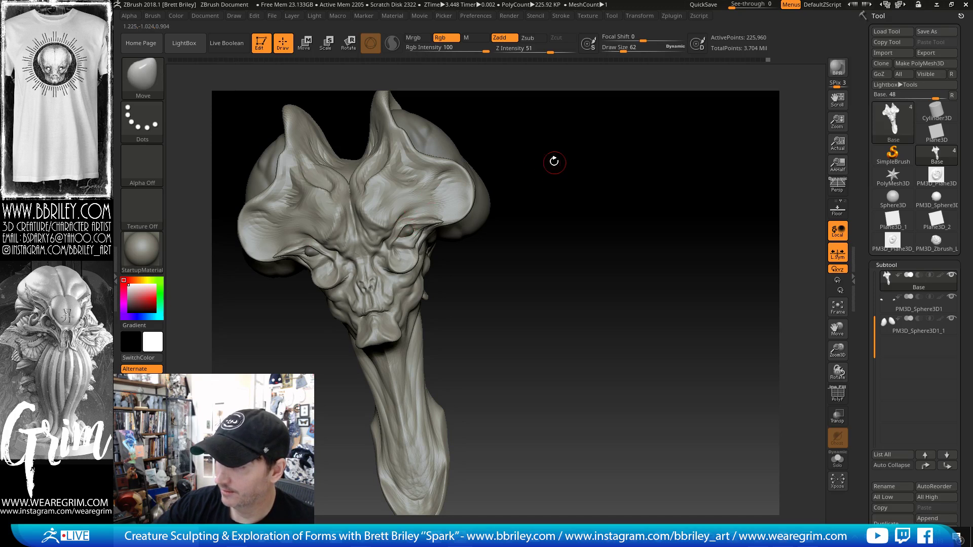
left_click_drag(554, 162, 402, 230)
mouse_move(583, 152)
left_mouse_down()
mouse_move(623, 139)
mouse_move(626, 193)
left_mouse_up()
- Add small raised folds around the eye with the Standard brush at a reduced draw size
key("b")
key("s")
key("t")
key("bracketleft")
key("bracketleft")
key("bracketleft")
left_click_drag(677, 212, 677, 177, "alt")
mouse_move(677, 177)
left_mouse_down()
mouse_move(700, 175)
mouse_move(628, 185)
left_mouse_up()
- Adjust the nose and facial profile with the Move brush at draw size 102
key("b")
key("m")
key("v")
key("bracketright")
key("bracketright")
left_click_drag(406, 313, 412, 315)
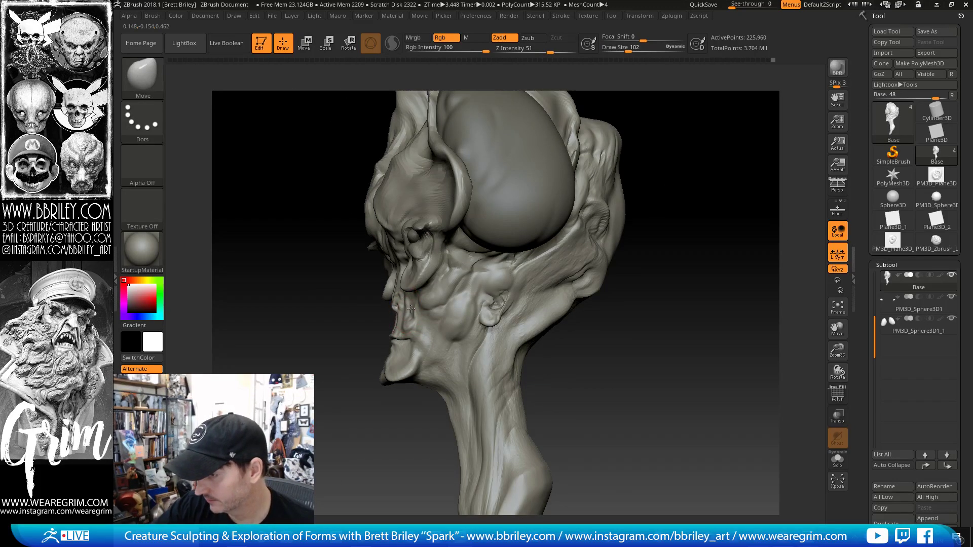
left_click_drag(647, 325, 549, 252)
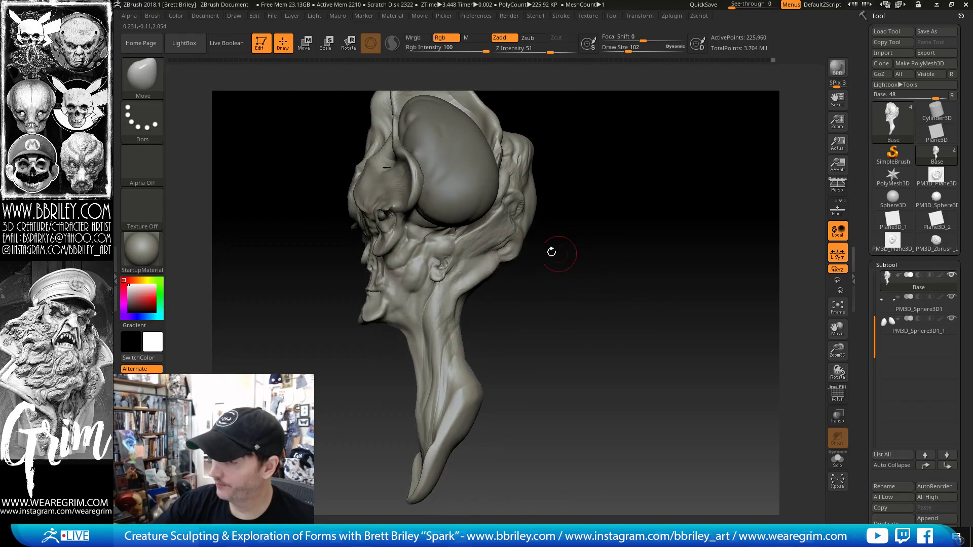
- Build up volume on the back of the skull between the lobes with the Clay brush at draw size 232
key("bracketright")
key("bracketright")
mouse_move(626, 175)
left_mouse_down()
mouse_move(645, 169)
mouse_move(607, 200)
mouse_move(507, 233)
left_mouse_up()
key("b")
key("c")
key("l")
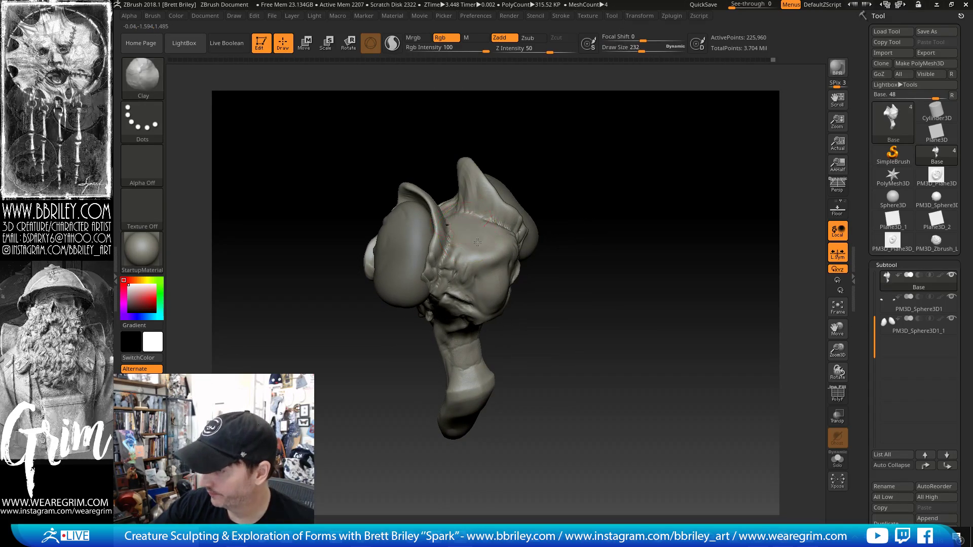
left_click_drag(601, 162, 489, 257)
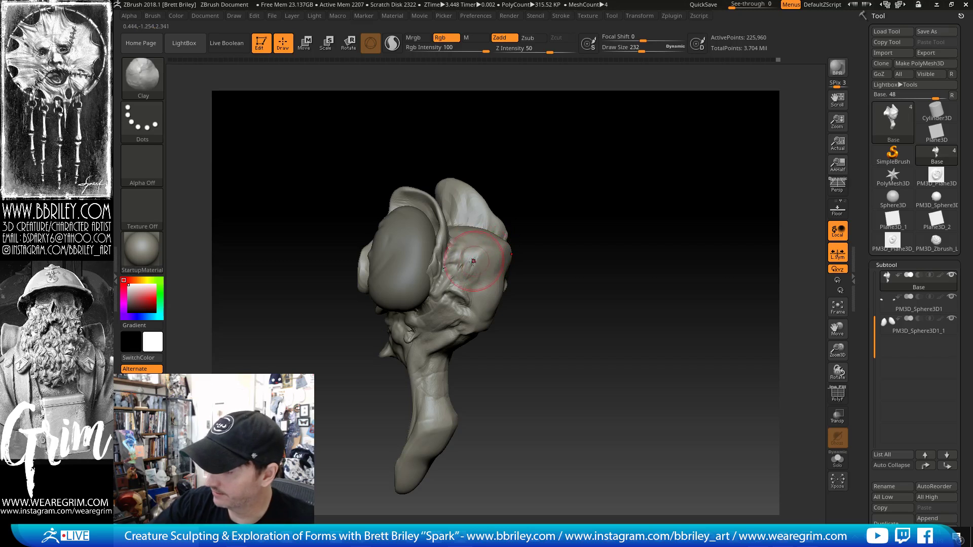
- Carve grooves into the back of the skull behind the lobe rim with DamStandard at draw size 138 and smooth them
key("b")
key("d")
key("s")
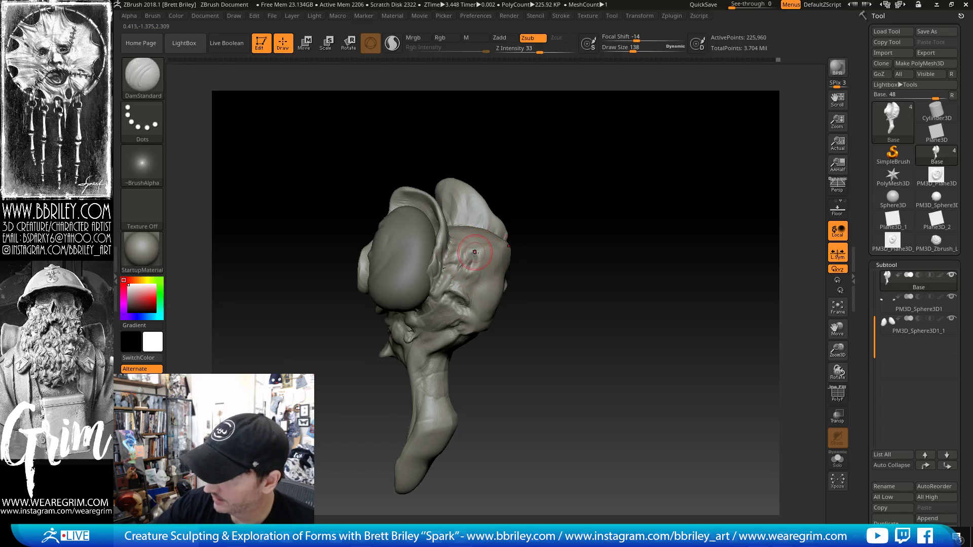
key("shift")
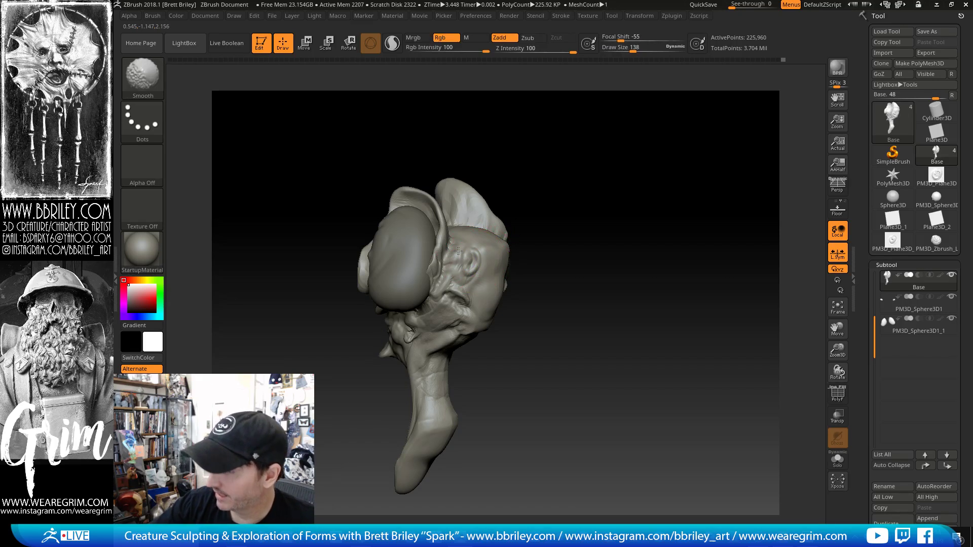
left_click_drag(565, 271, 583, 270, "shift")
- Fill out the back of the skull behind the lobe rim with the Clay brush at draw size 138 and smooth it
key("b")
key("c")
key("l")
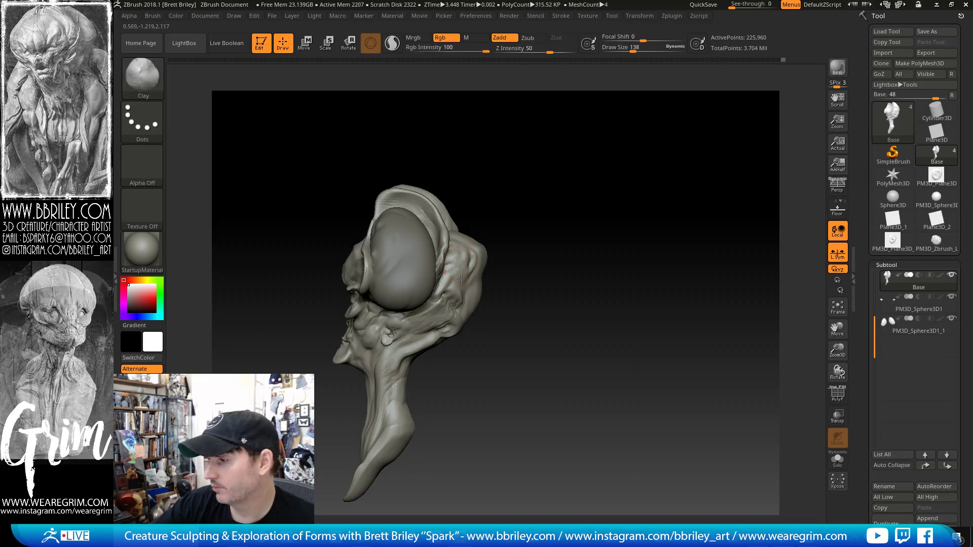
key("shift")
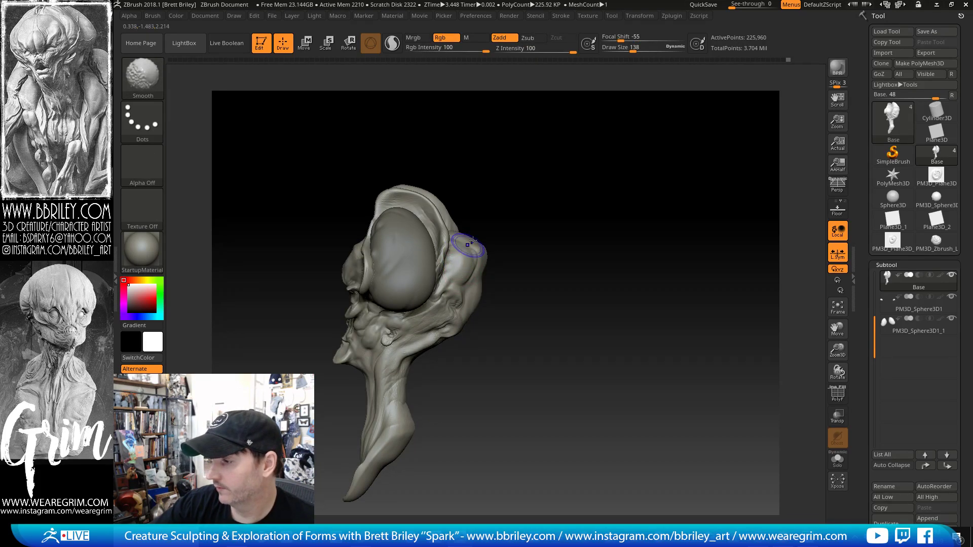
mouse_move(532, 247)
left_mouse_down()
mouse_move(484, 254)
mouse_move(467, 271)
left_mouse_up()
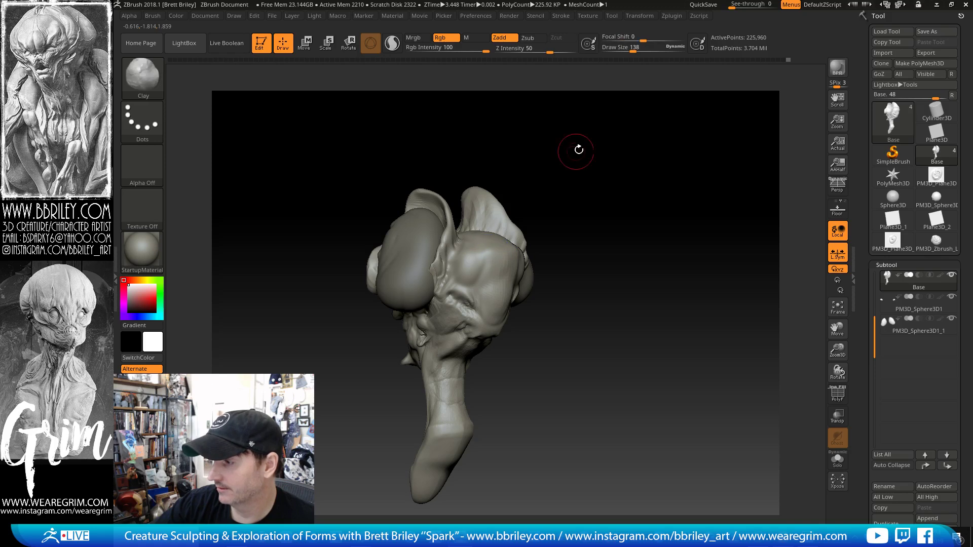
- Carve creases into the side of the skull behind the lobe rim with DamStandard, starting at draw size 98, and smooth them
left_click_drag(577, 147, 593, 152)
key("b")
key("d")
key("s")
key("bracketleft")
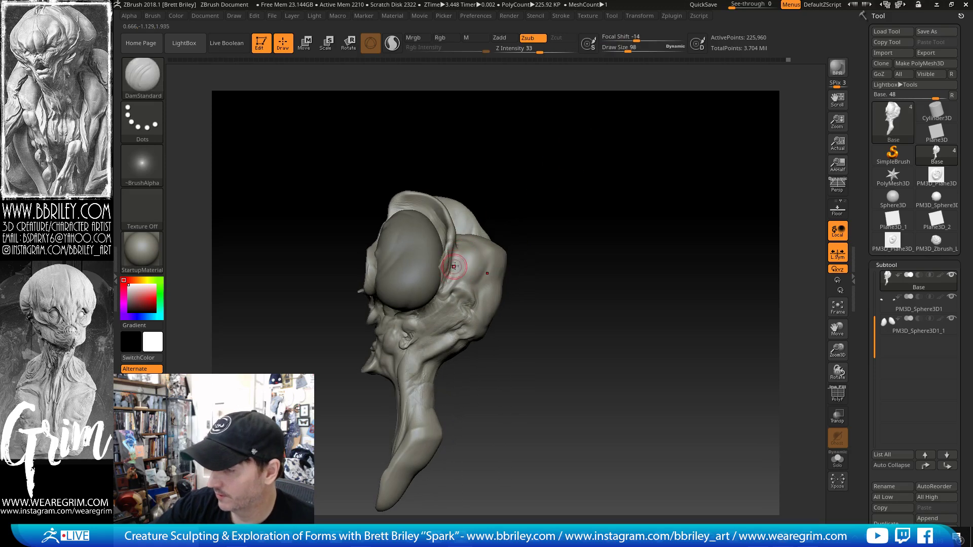
left_click_drag(473, 259, 476, 272)
left_click_drag(532, 261, 547, 262)
key("shift")
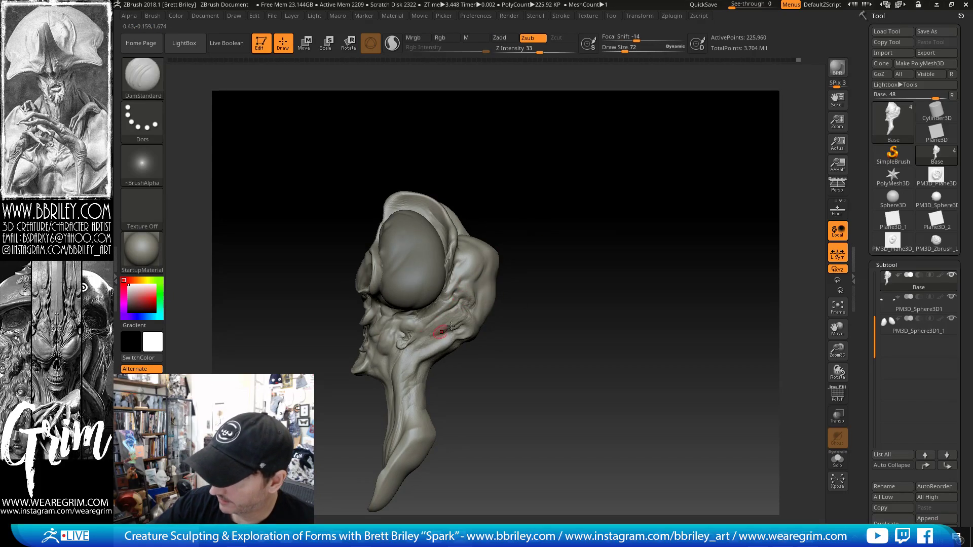
- Build up the folds around the ear and behind the jaw with the Standard brush at draw size 41
left_click_drag(517, 290, 533, 292)
key("b")
key("s")
key("t")
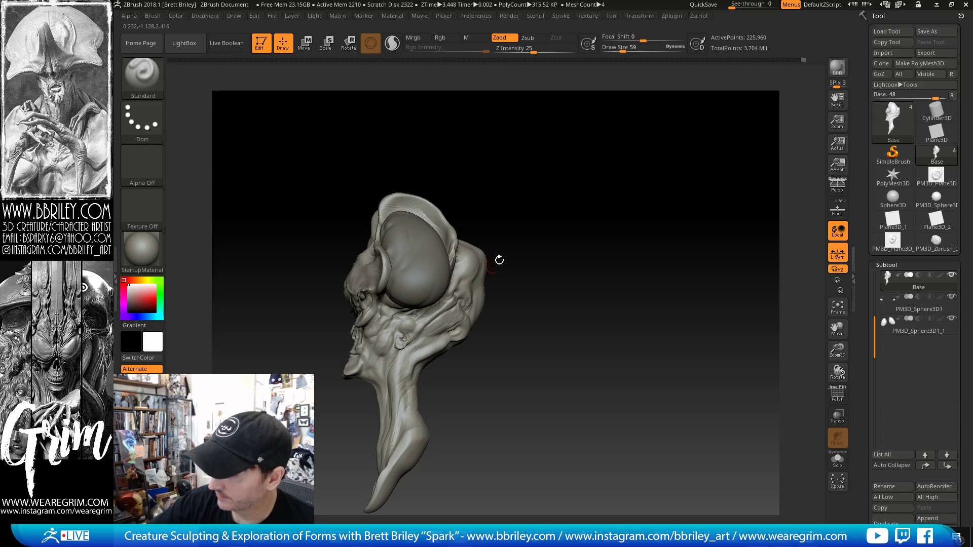
mouse_move(499, 260)
left_mouse_down()
mouse_move(534, 234)
mouse_move(510, 215)
mouse_move(506, 242)
left_mouse_up()
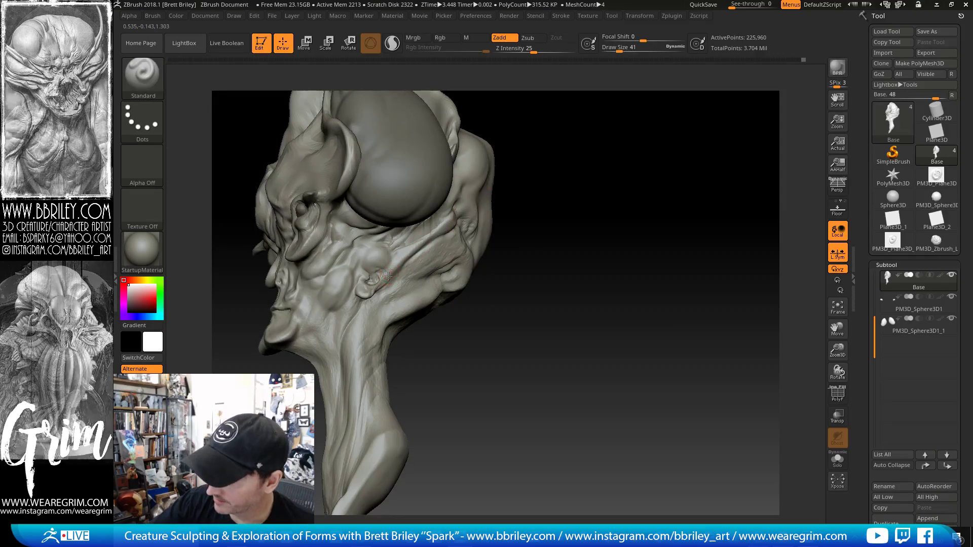
left_click_drag(382, 277, 377, 287)
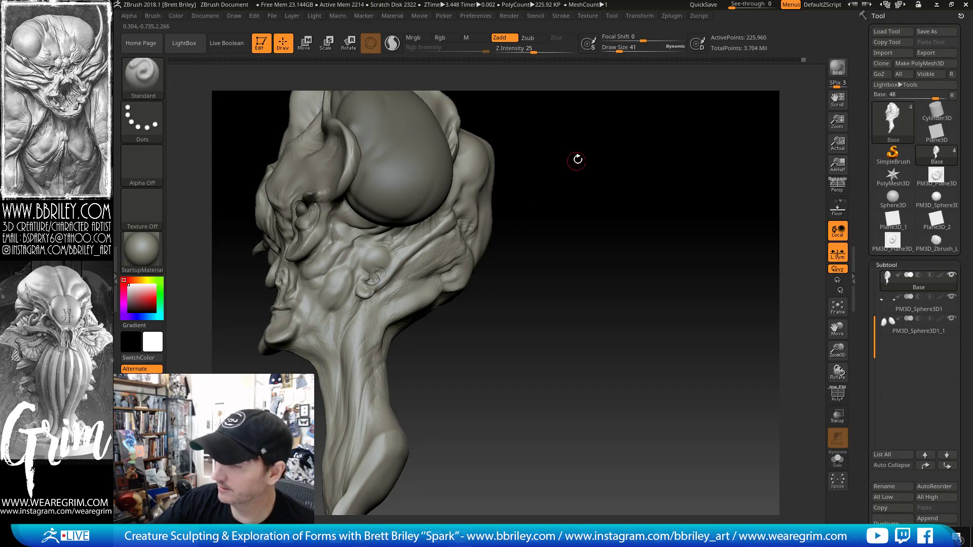
left_click_drag(576, 159, 398, 274)
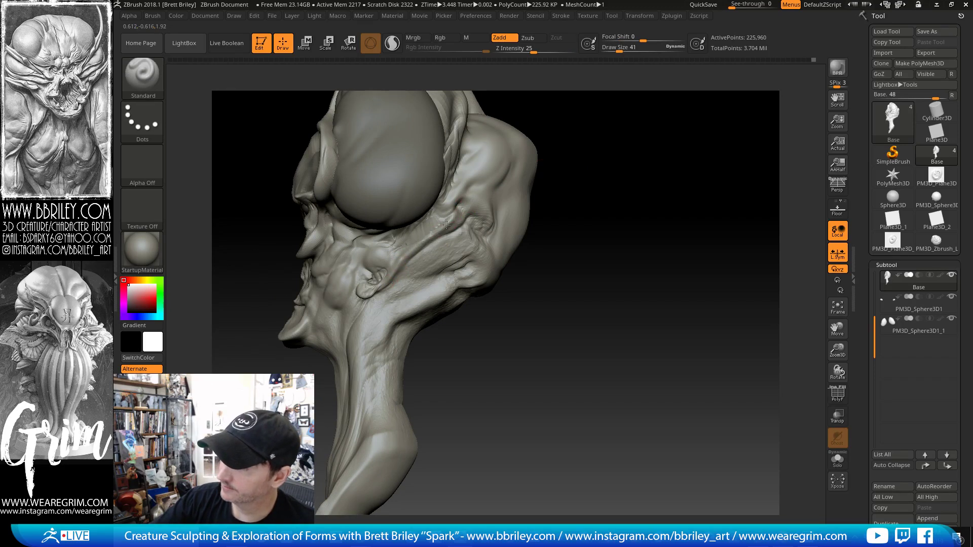
left_click_drag(560, 140, 425, 226)
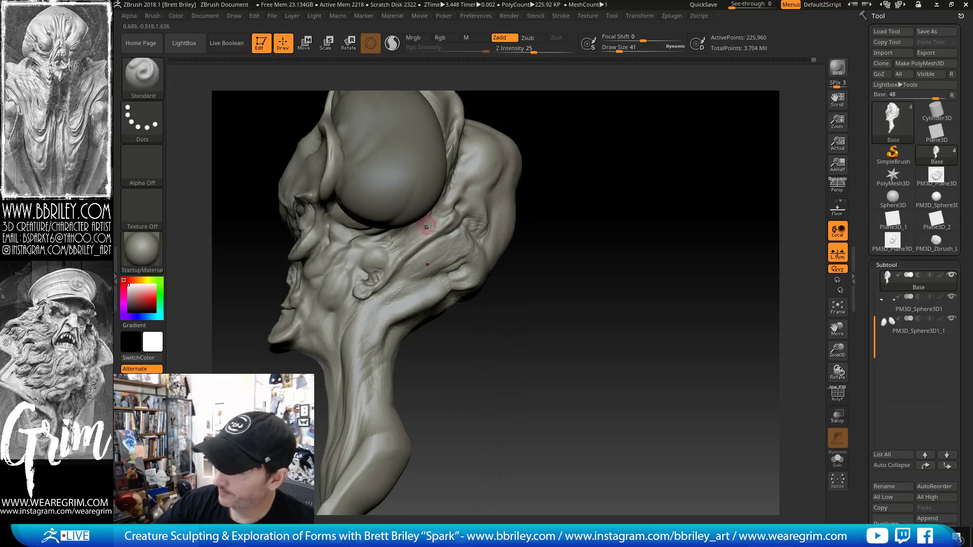
key("2")
mouse_move(564, 145)
left_mouse_down()
mouse_move(597, 139)
mouse_move(532, 148)
left_mouse_up()
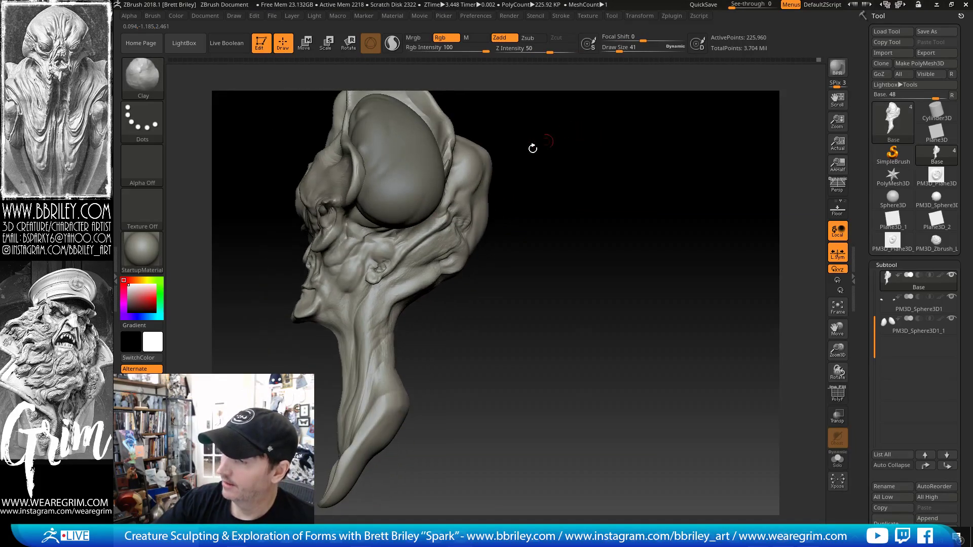
key("3")
key("s")
left_click(430, 248)
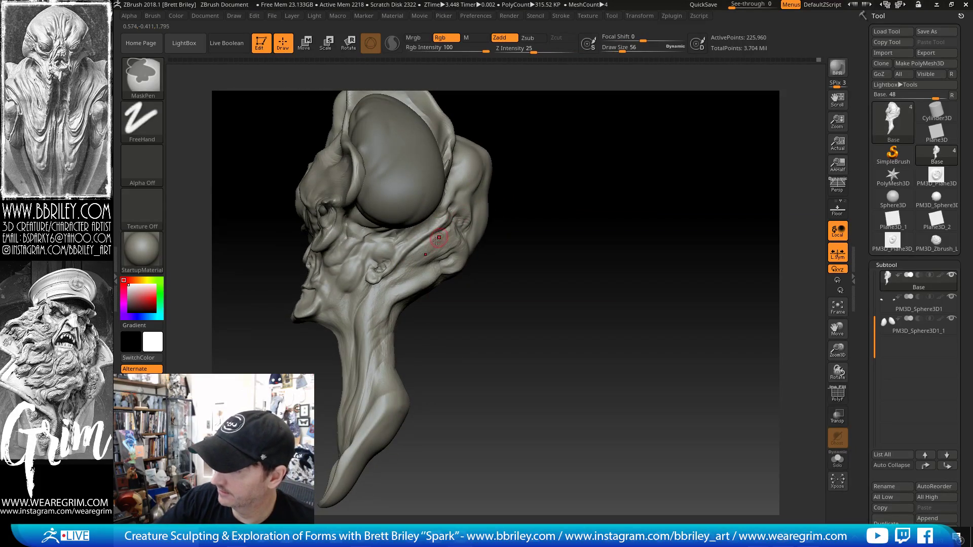
key("1")
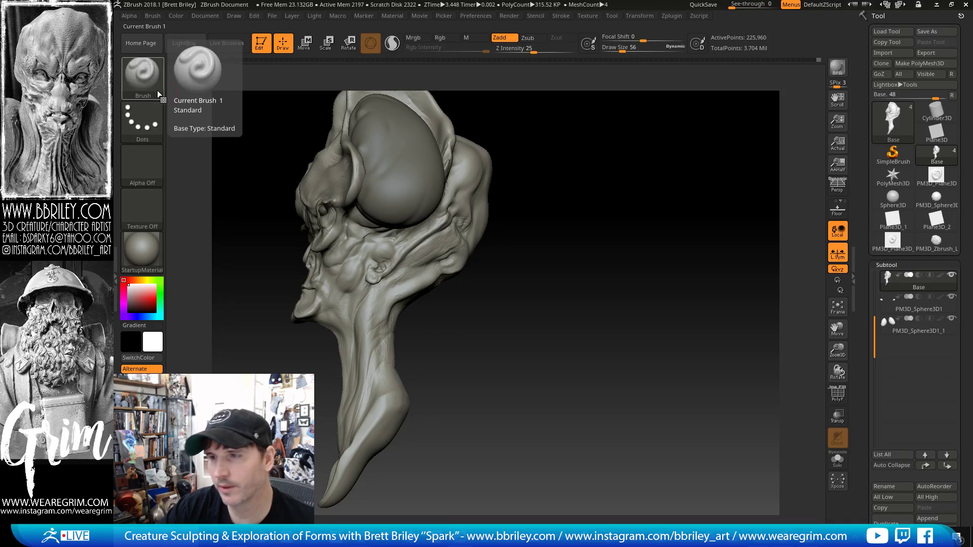
key("b")
key("c")
key("l")
left_click_drag(558, 84, 501, 170)
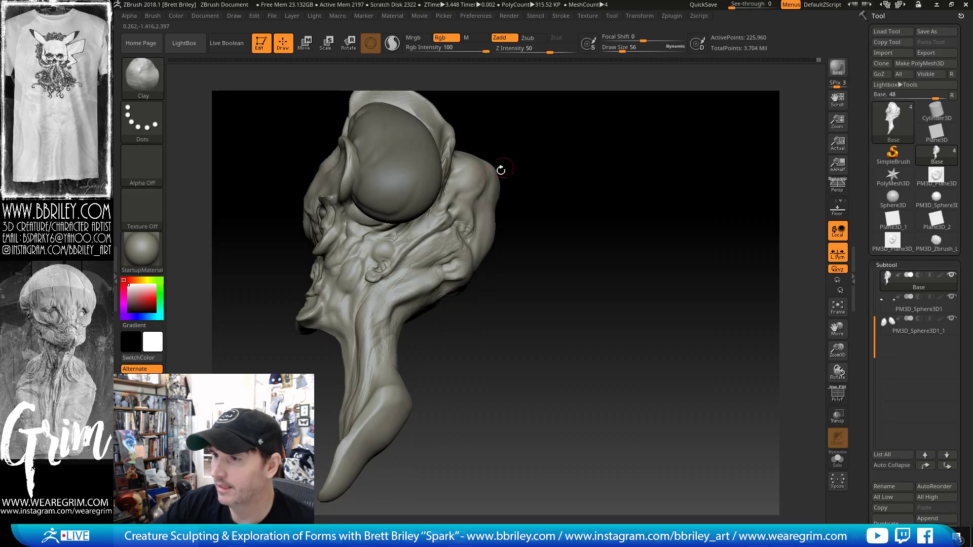
- Filter the brush library to entries starting with S and choose the Standard brush
key("b")
key("i")
key("n")
left_click(150, 84)
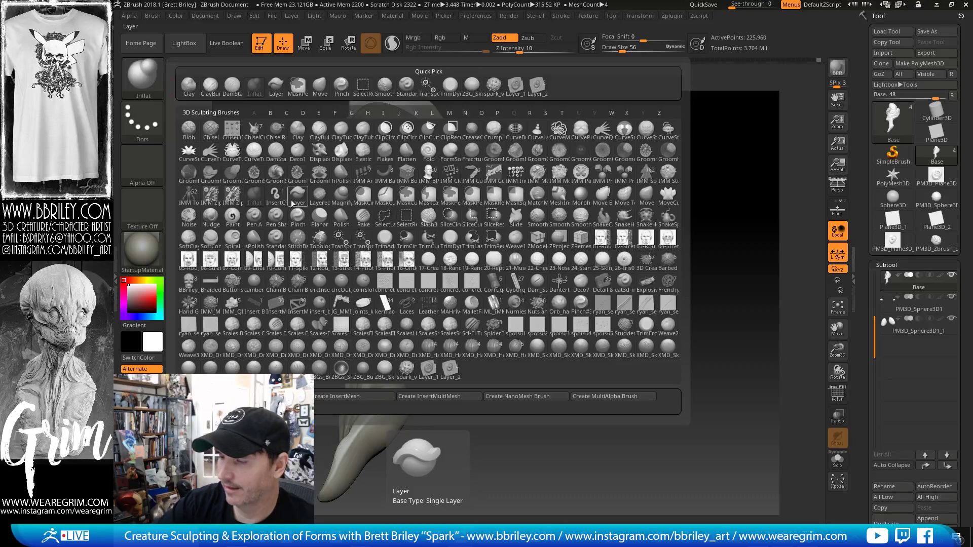
key("s")
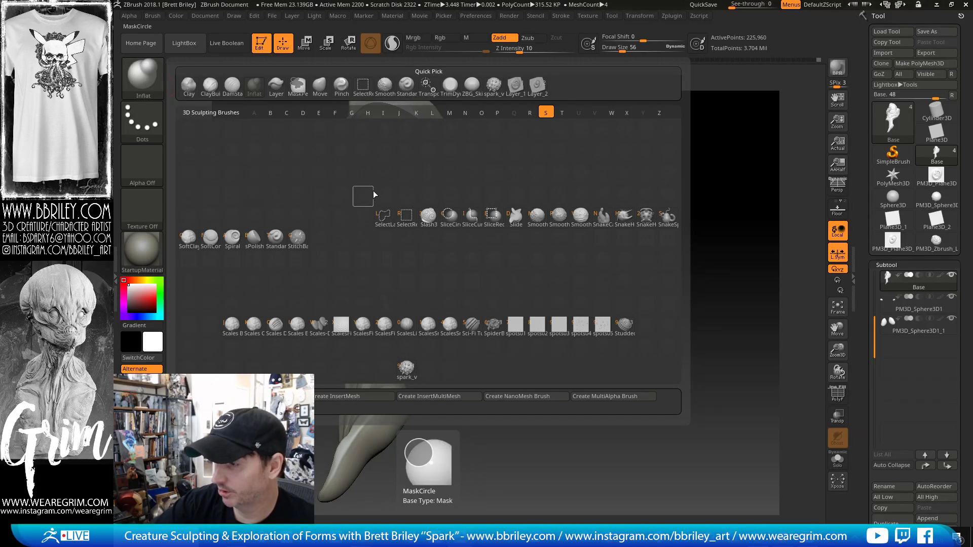
left_click(276, 242)
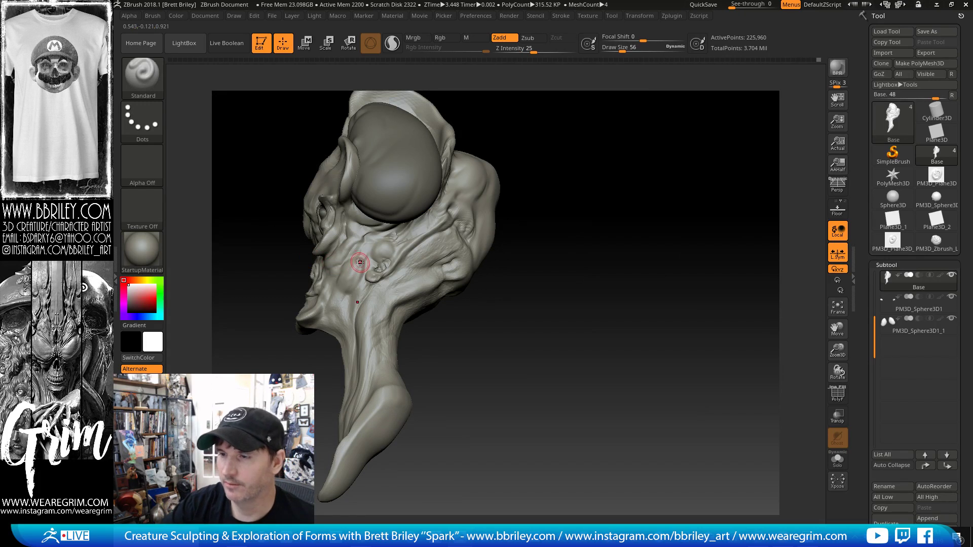
- Switch to the Move brush and back to the Standard brush
key("b")
key("m")
key("v")
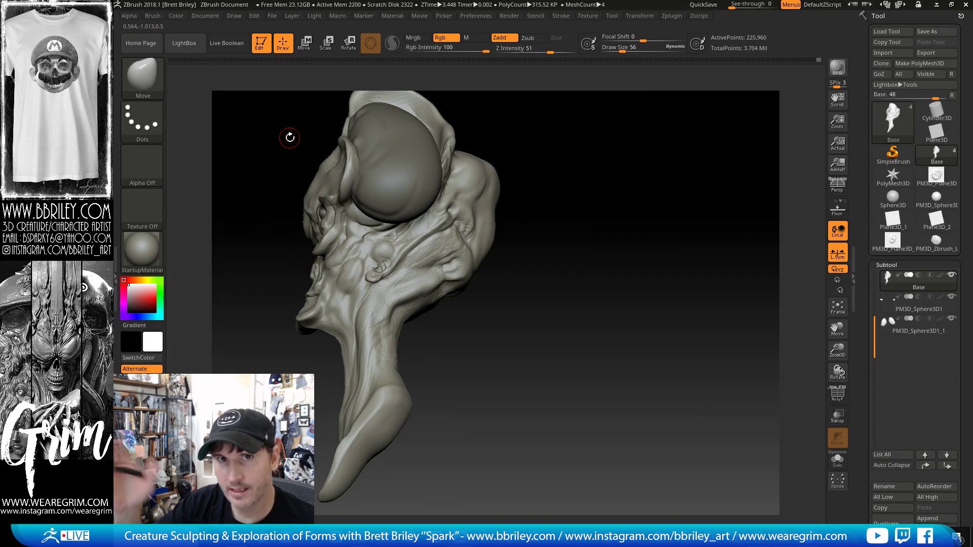
key("b")
key("s")
key("t")
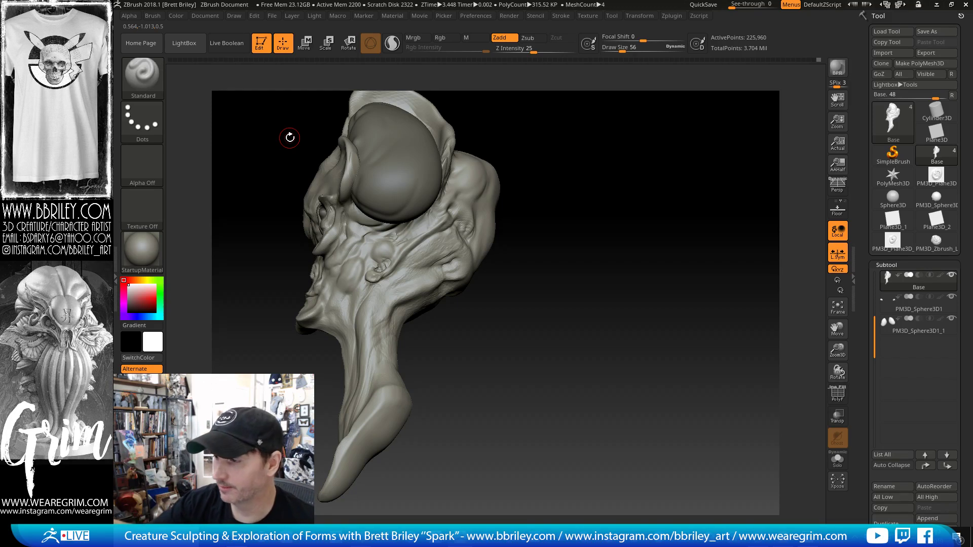
- Refine the folds behind the ear and below the lobe with the Standard brush at draw size 41
left_click_drag(571, 161, 543, 193)
key("[")
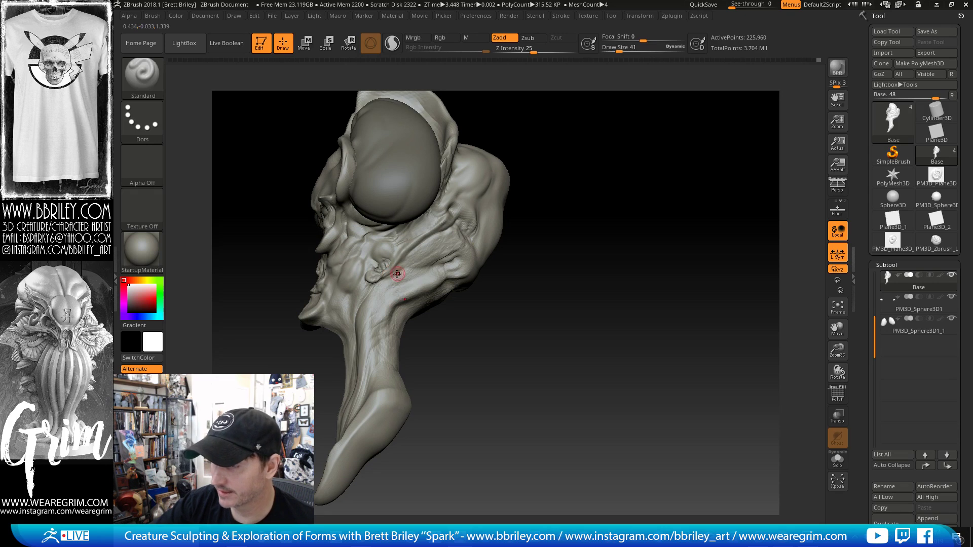
left_click_drag(533, 185, 462, 265)
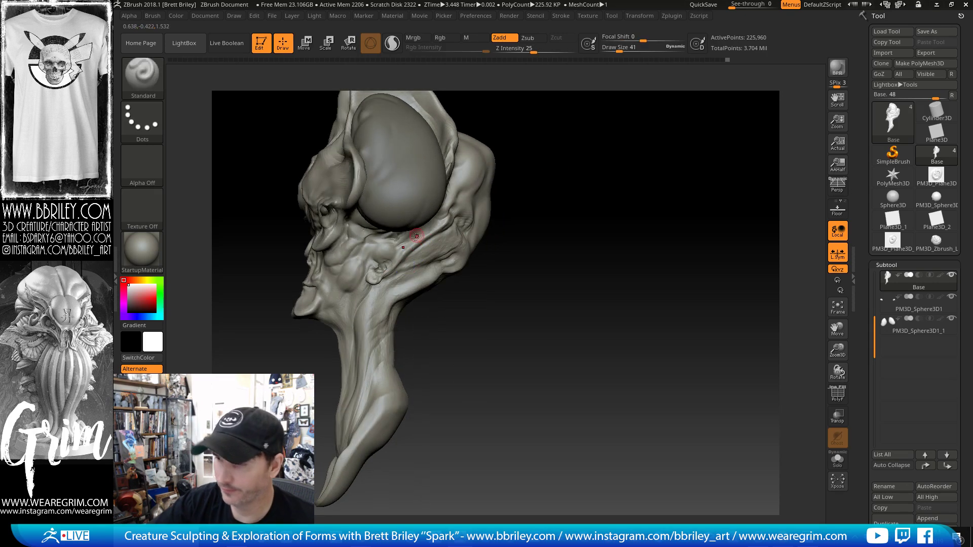
- Carve creases behind the ear and down the side of the neck with DamStandard at draw size 41
key("b")
key("d")
key("s")
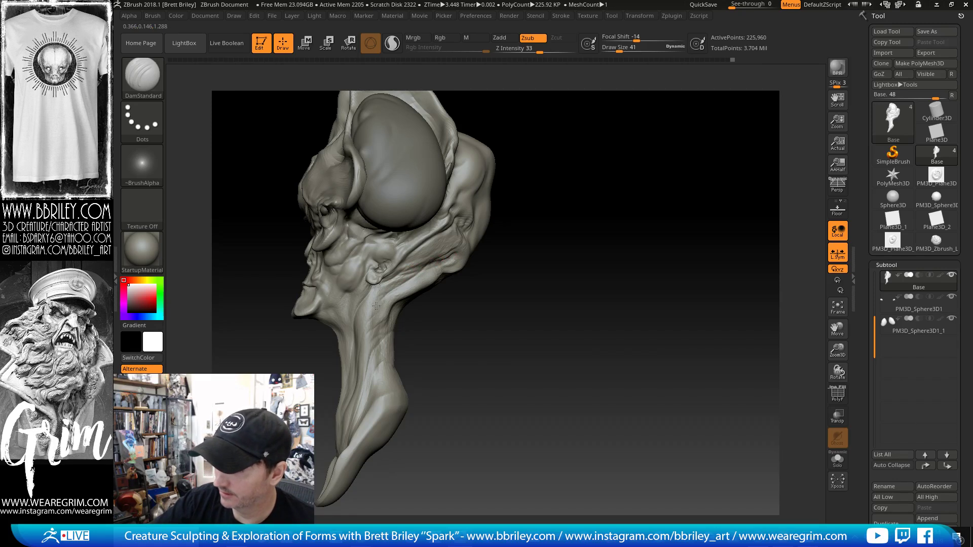
mouse_move(392, 295)
right_mouse_down()
mouse_move(373, 308)
mouse_move(374, 322)
right_mouse_up()
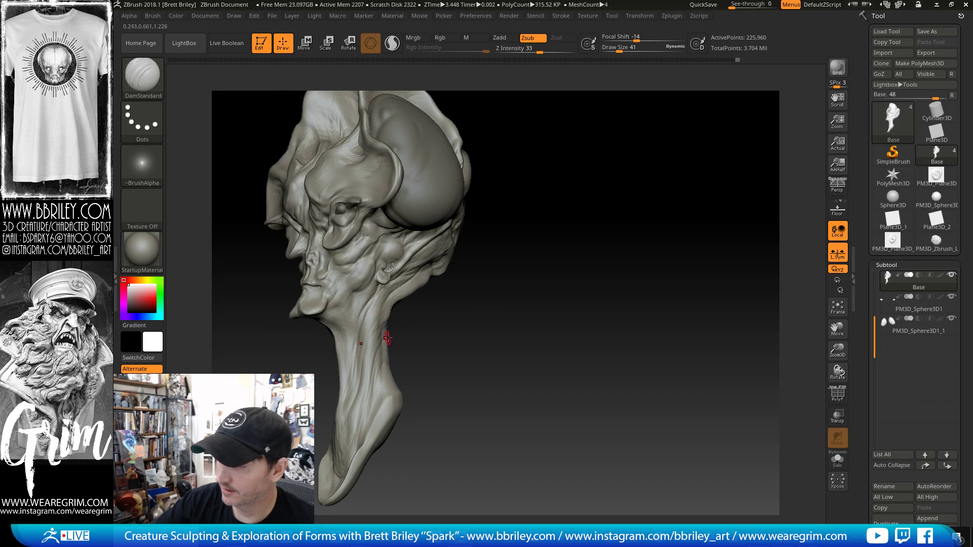
right_click_drag(463, 281, 471, 282)
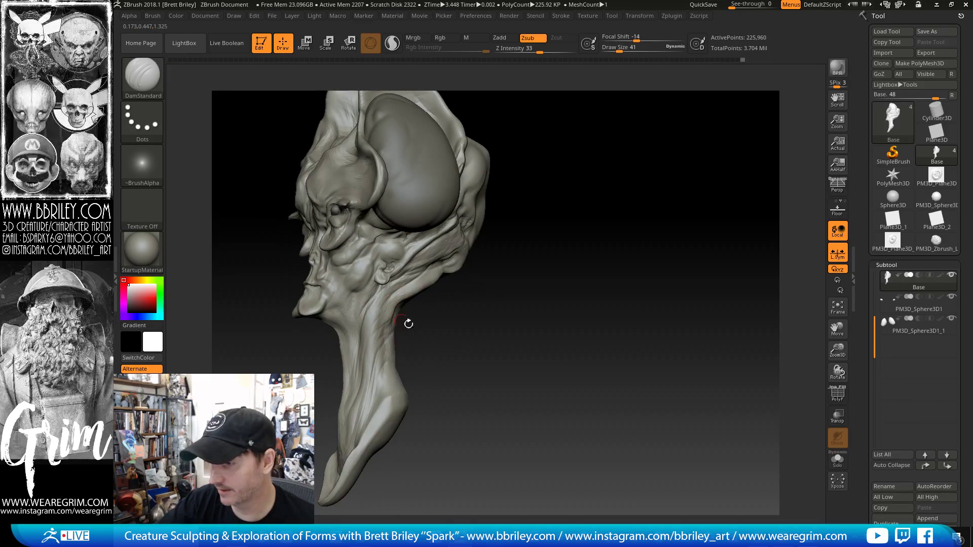
right_click_drag(406, 322, 330, 307)
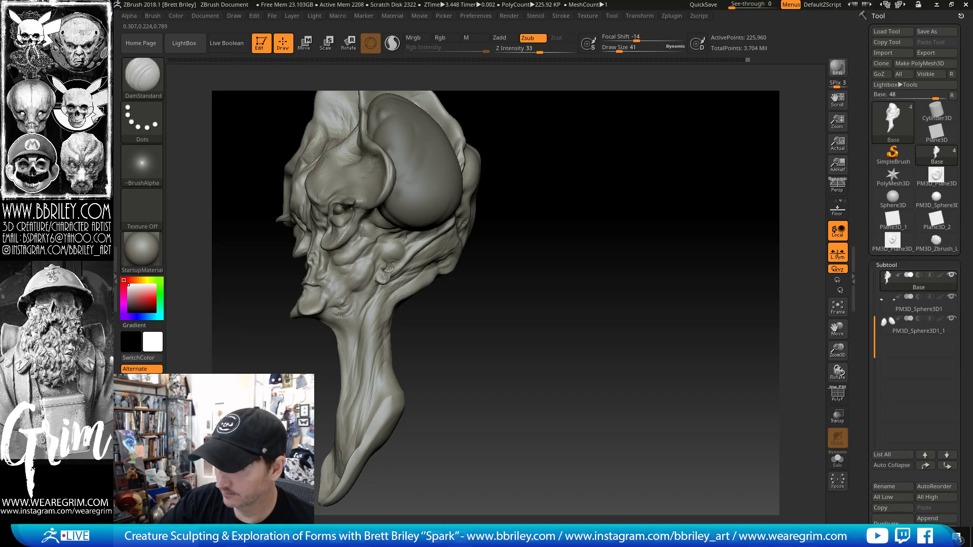
right_click_drag(427, 240, 531, 211)
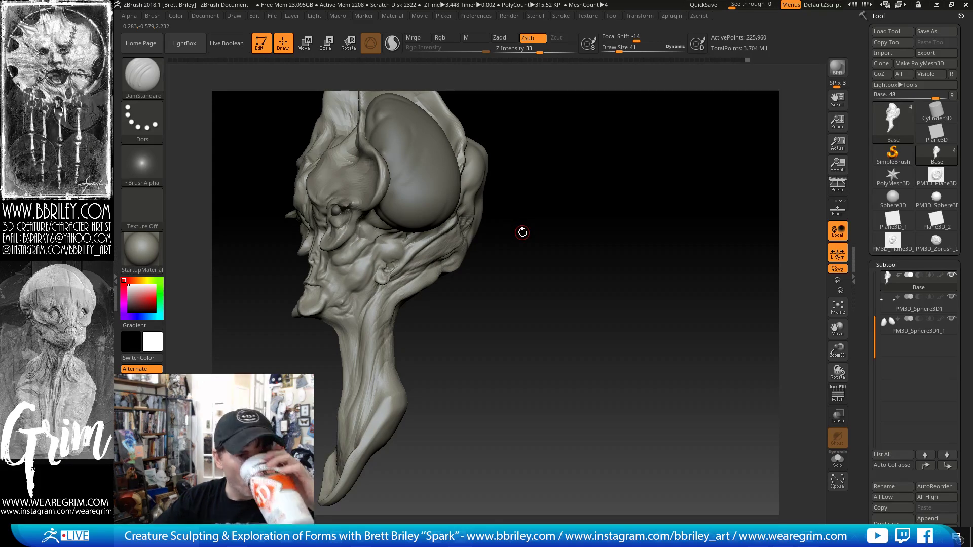
mouse_move(527, 216)
right_mouse_down()
mouse_move(562, 232)
mouse_move(568, 224)
right_mouse_up()
- Raise the Base subtool by two subdivision levels and smooth the forehead at draw size 50
mouse_move(562, 200)
left_mouse_down()
mouse_move(567, 185)
mouse_move(548, 211)
mouse_move(554, 222)
mouse_move(514, 183)
mouse_move(550, 206)
mouse_move(560, 181)
mouse_move(531, 188)
mouse_move(588, 178)
mouse_move(595, 191)
left_mouse_up()
left_click(430, 233, "alt")
left_click(405, 251, "alt")
key("d")
key("d")
key("shift")
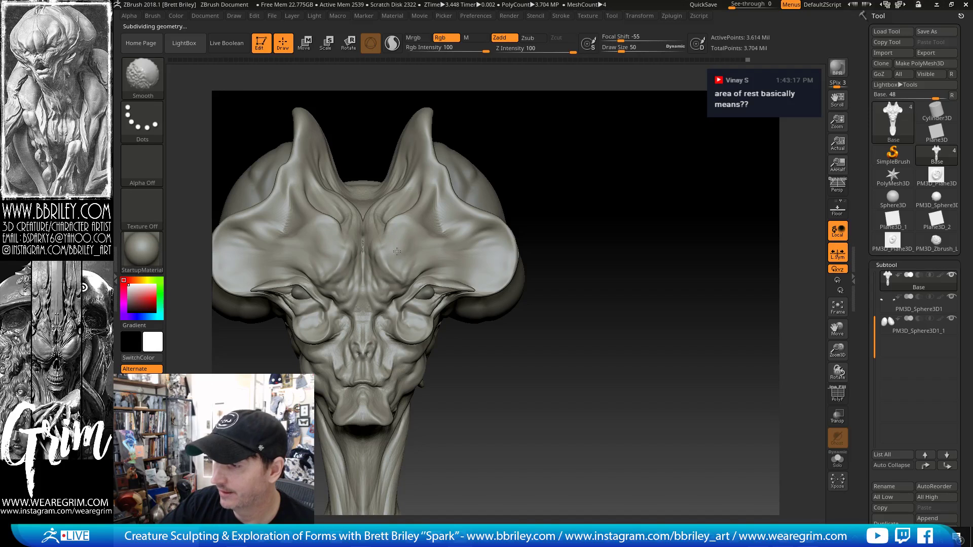
- Try dense swirling folds across both brow lobes with DamStandard at draw size 50, and undo them
mouse_move(402, 244)
left_mouse_down()
mouse_move(424, 269)
mouse_move(478, 255)
mouse_move(453, 278)
mouse_move(464, 264)
mouse_move(437, 228)
left_mouse_up()
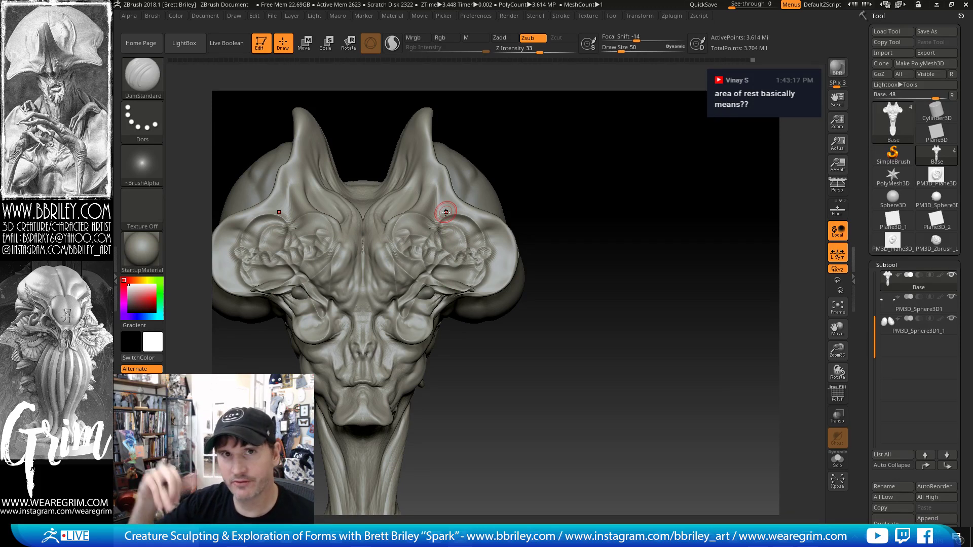
key("ctrl+z")
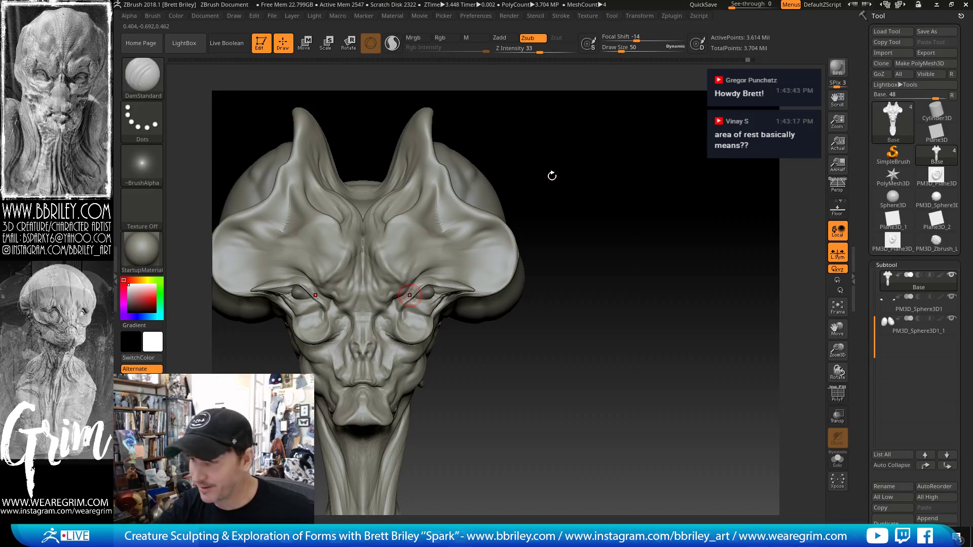
- Smooth the center of the forehead between the brow lobes with the Smooth brush at draw size 50
left_click_drag(549, 174, 548, 179)
key("shift")
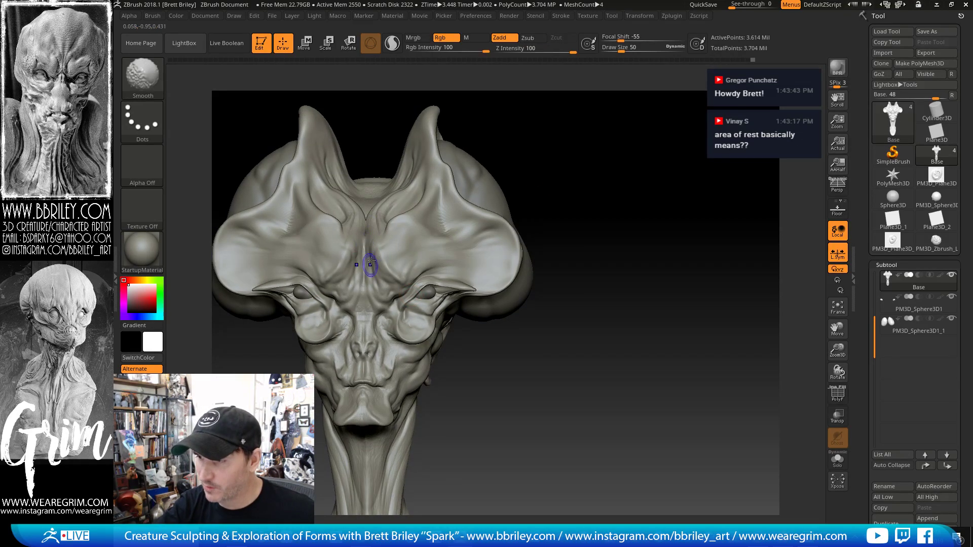
left_click_drag(548, 169, 517, 182, "shift")
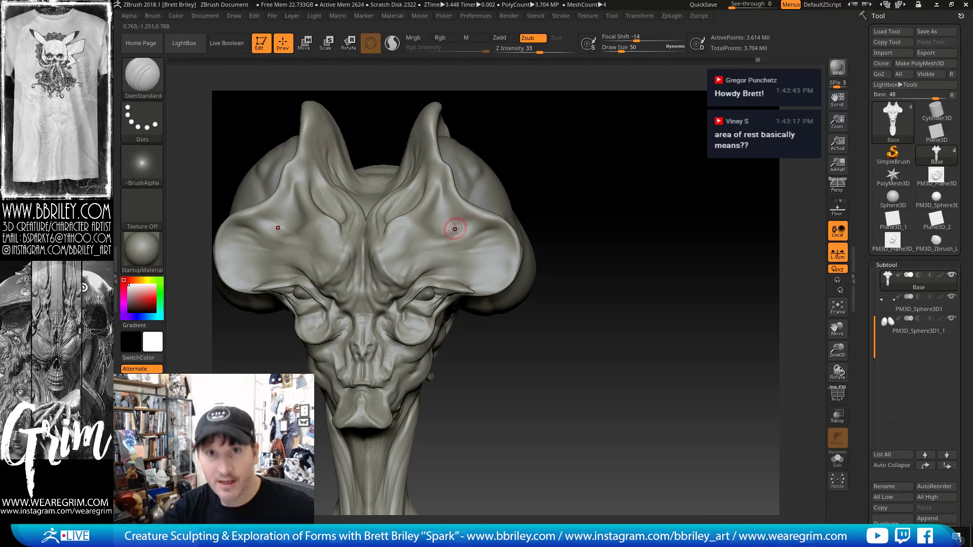
- Build up and smooth the ridge below the brow crest with the Standard brush at draw size 32
left_click_drag(517, 134, 490, 154)
key("b")
key("s")
key("t")
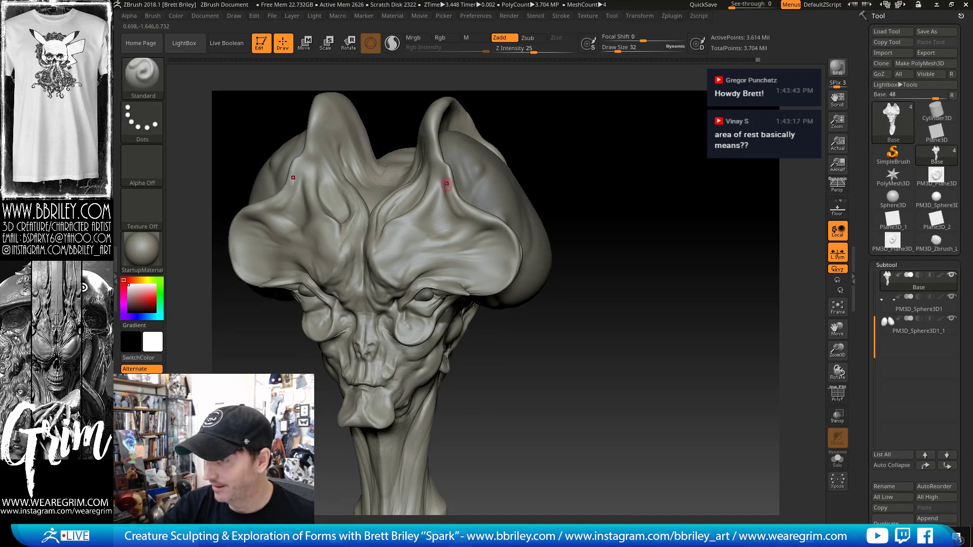
key("shift")
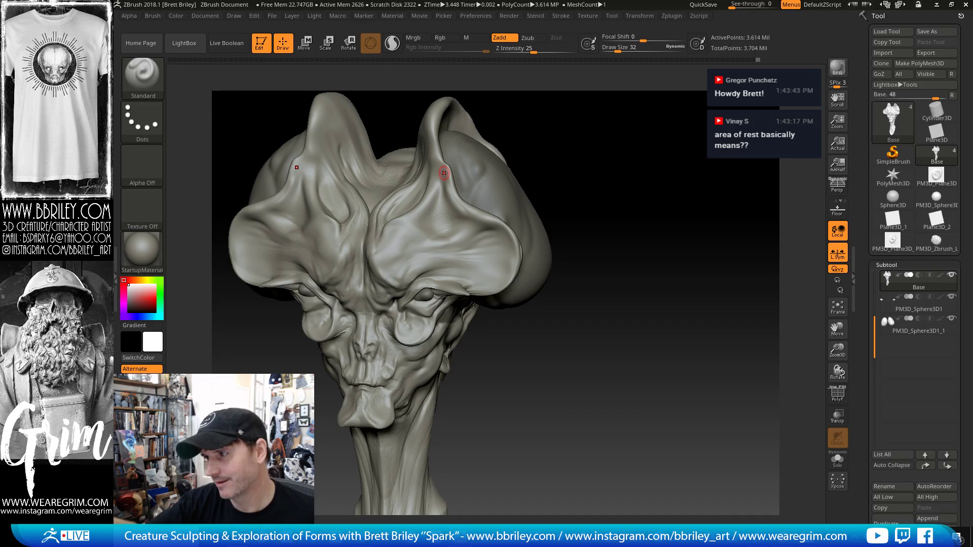
- Carve fine creases into the brow lobes below the crests with DamStandard at draw size 32 and smooth them
left_click_drag(591, 108, 589, 148)
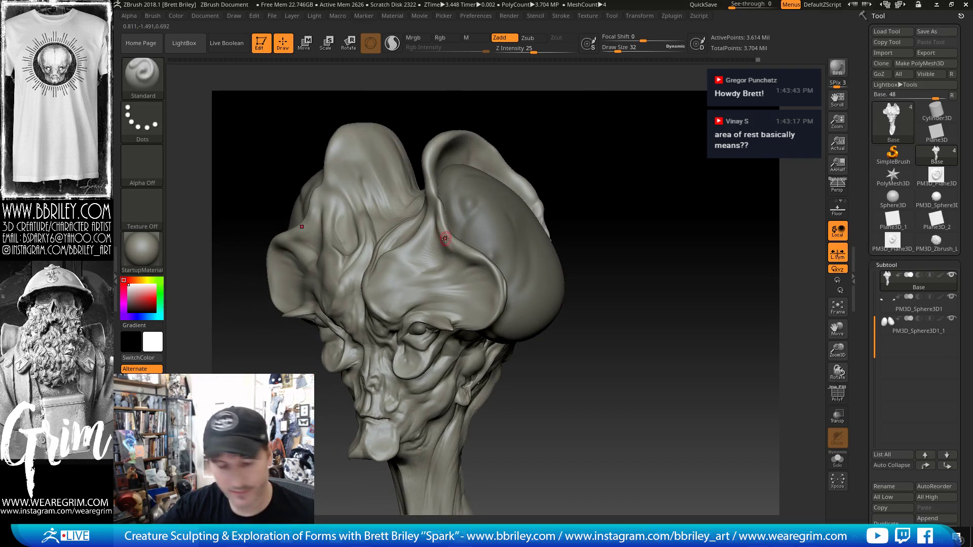
key("b")
key("d")
key("s")
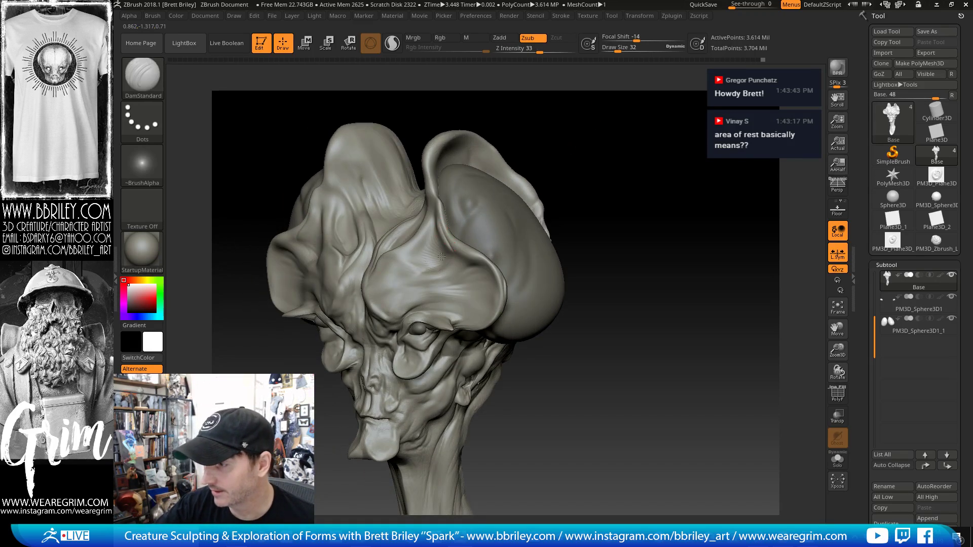
left_click_drag(548, 138, 505, 187)
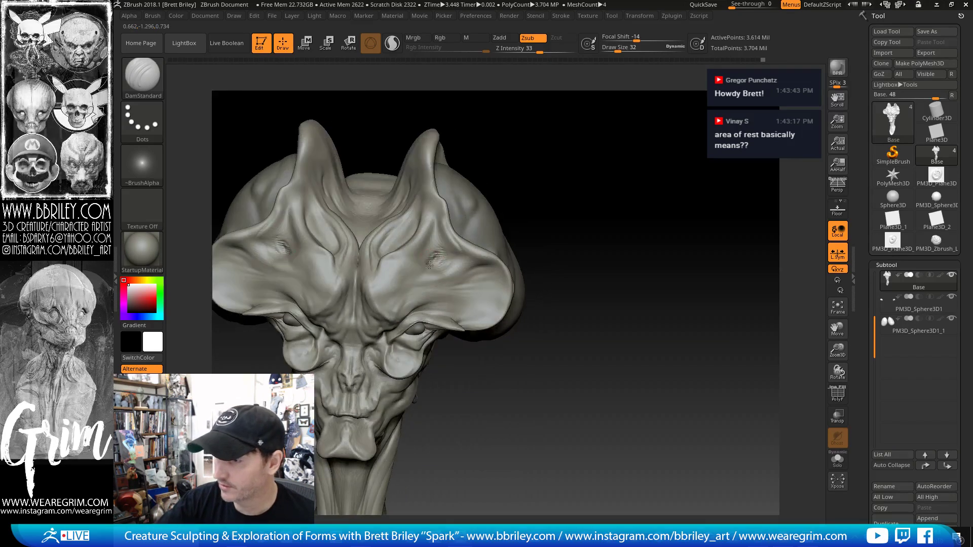
left_click_drag(441, 258, 433, 245, "shift")
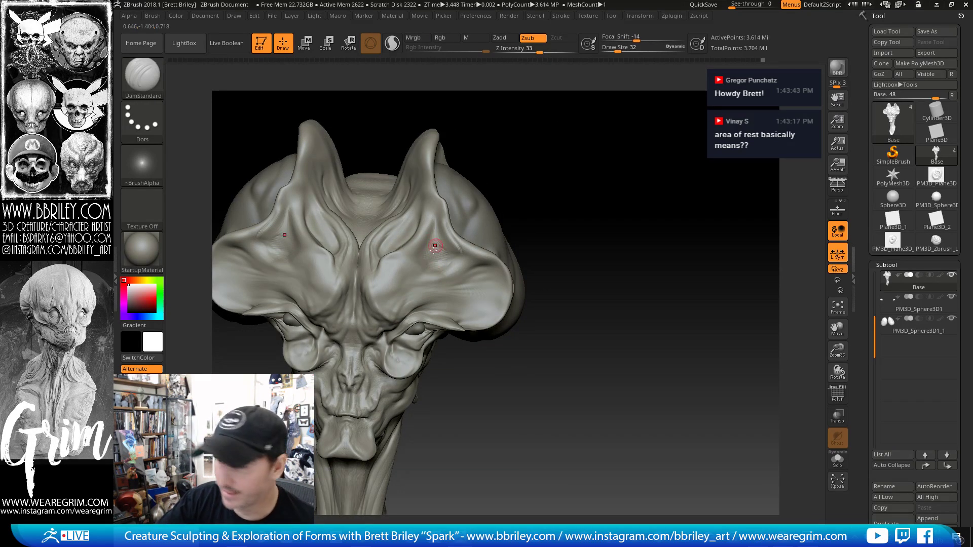
- Build up the inner brow folds with the Standard brush at draw size 32 and Clay at 47, smoothing the lobes
key("b")
key("s")
key("t")
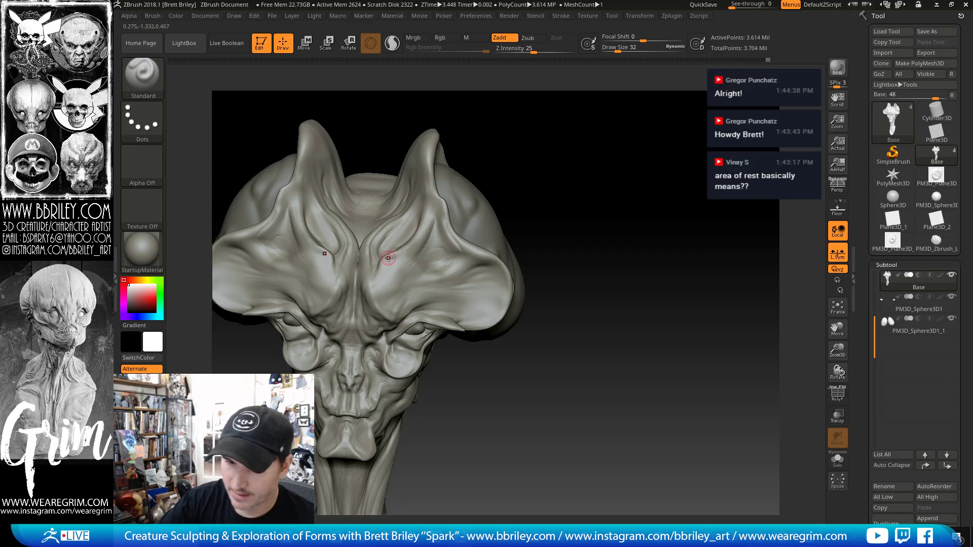
key("b")
key("c")
key("l")
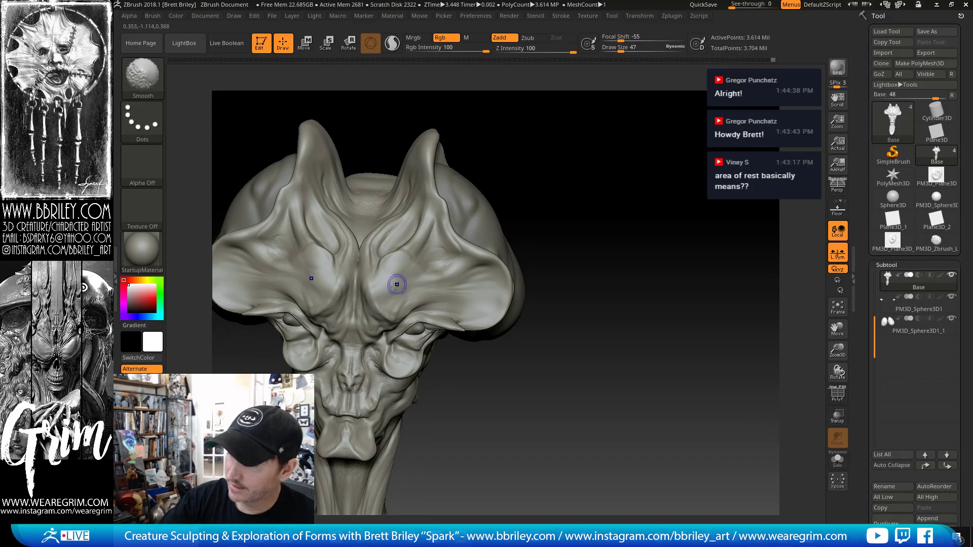
left_click_drag(394, 287, 403, 253, "shift")
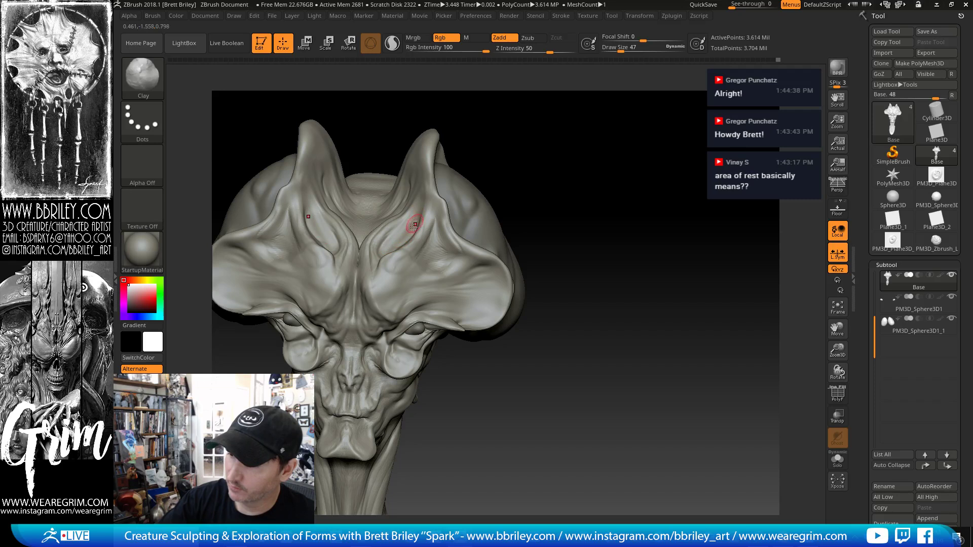
left_click_drag(420, 155, 428, 149)
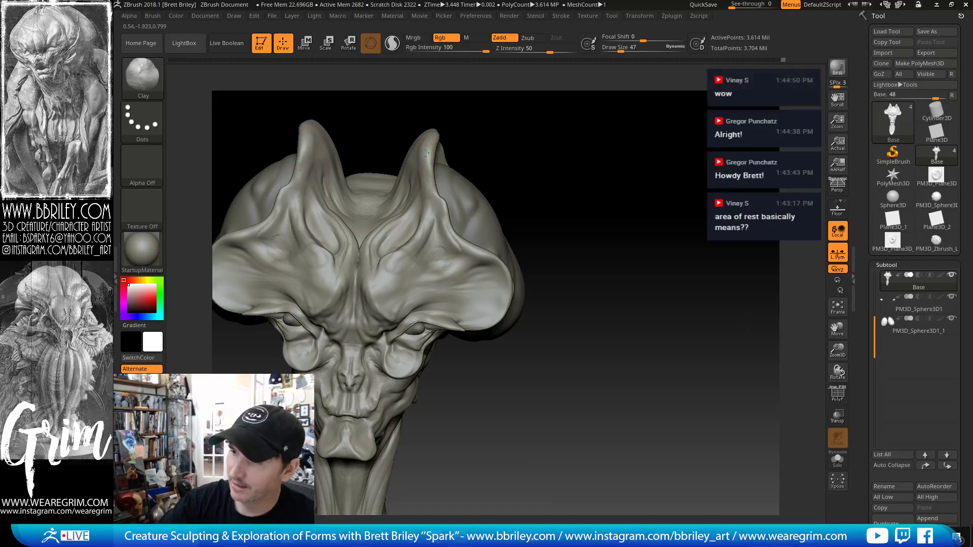
left_click_drag(500, 122, 451, 136)
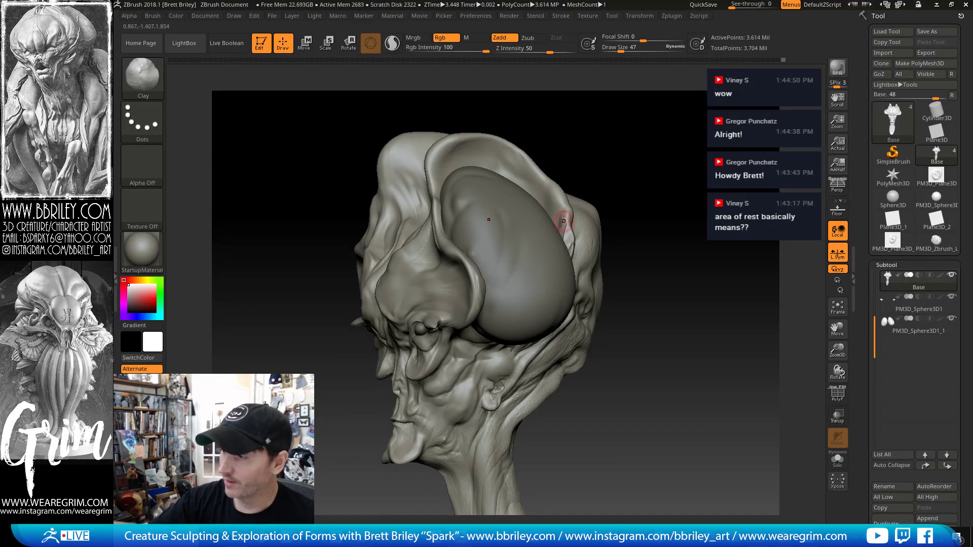
mouse_move(661, 170)
left_mouse_down()
mouse_move(613, 171)
mouse_move(535, 207)
left_mouse_up()
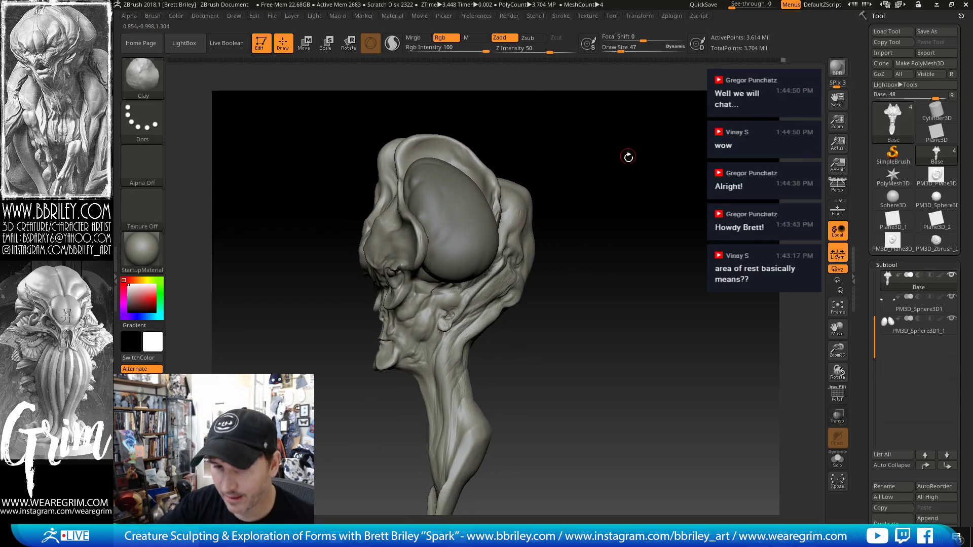
- Adjust the outer form of the brow lobes with the Move brush at draw size 148
mouse_move(627, 157)
left_mouse_down()
mouse_move(645, 178)
mouse_move(638, 162)
left_mouse_up()
key("b")
key("m")
key("v")
key("s")
left_click_drag(500, 258, 505, 262)
key("bracketright")
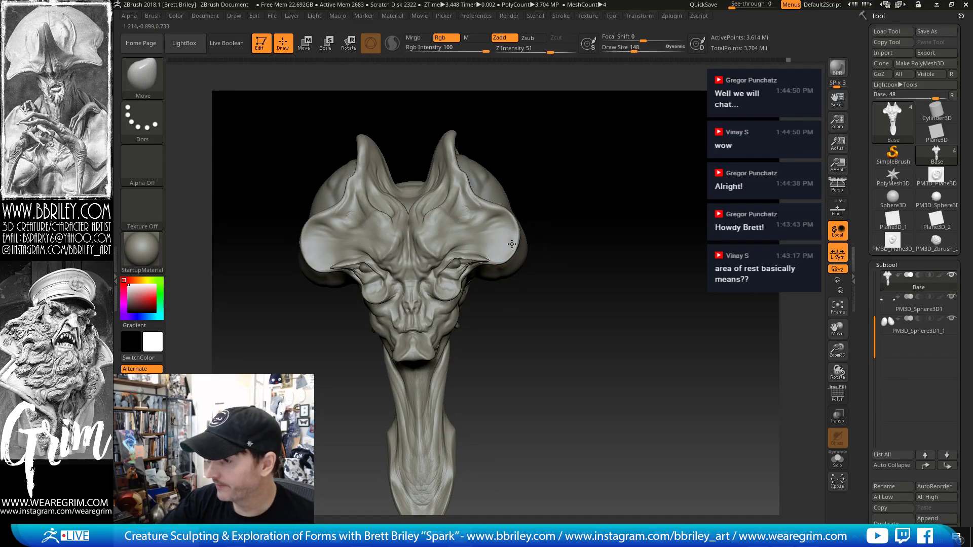
mouse_move(539, 209)
left_mouse_down()
mouse_move(552, 182)
mouse_move(536, 159)
left_mouse_up()
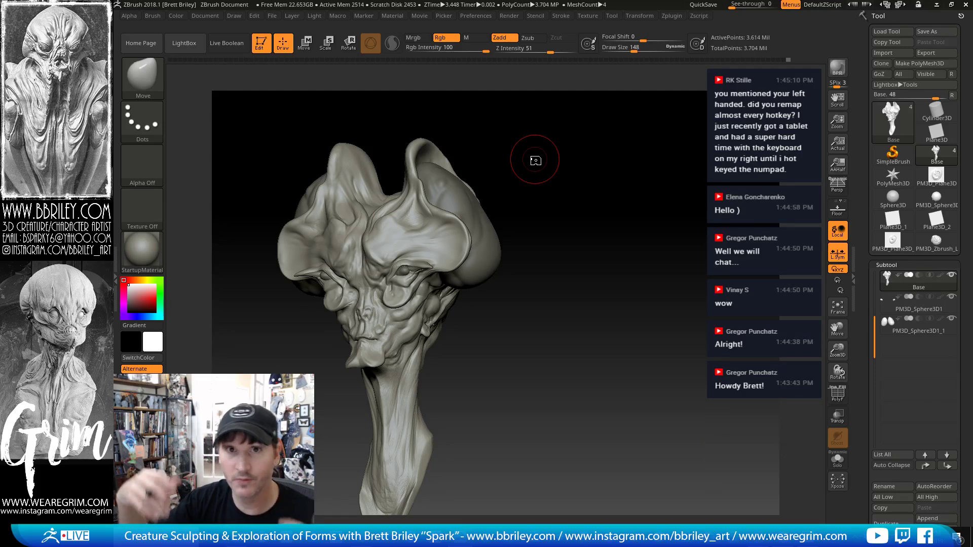
- Shift the brow lobe forms with the Move brush at draw size 102 three subdivision levels down, and return to the highest level
mouse_move(519, 196)
left_mouse_down()
mouse_move(558, 198)
mouse_move(498, 235)
left_mouse_up()
left_click_drag(549, 169, 606, 161, "alt")
key("bracketleft")
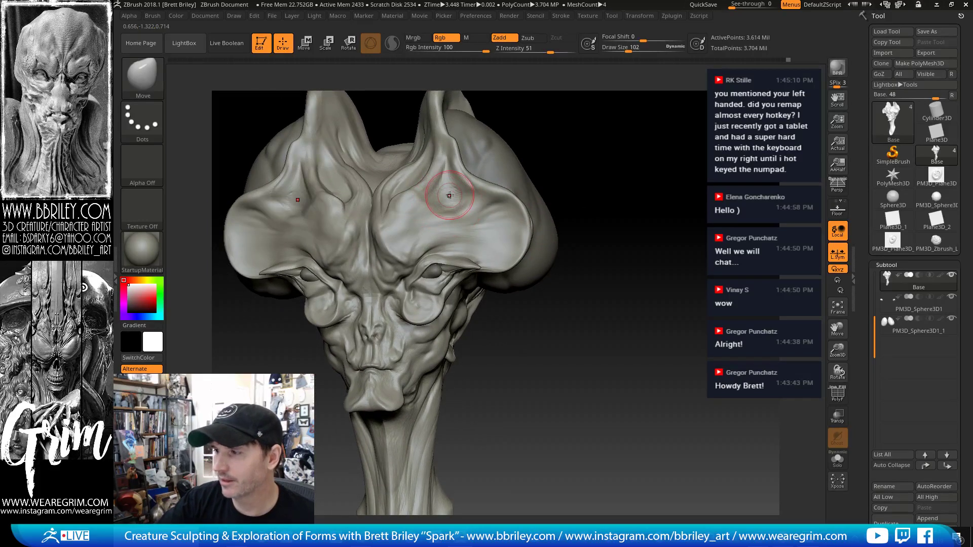
key("shift+d")
key("shift+d")
key("shift+d")
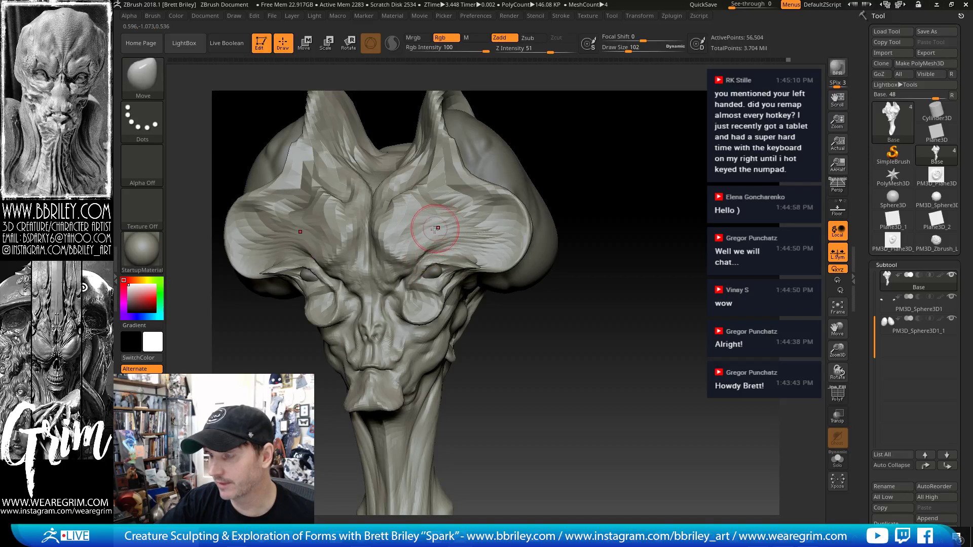
key("d")
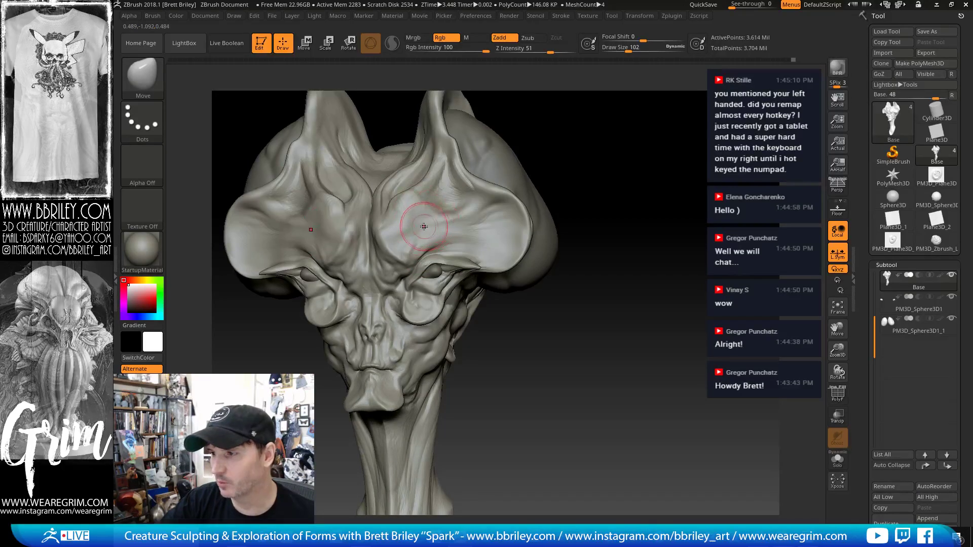
key("d")
key("d")
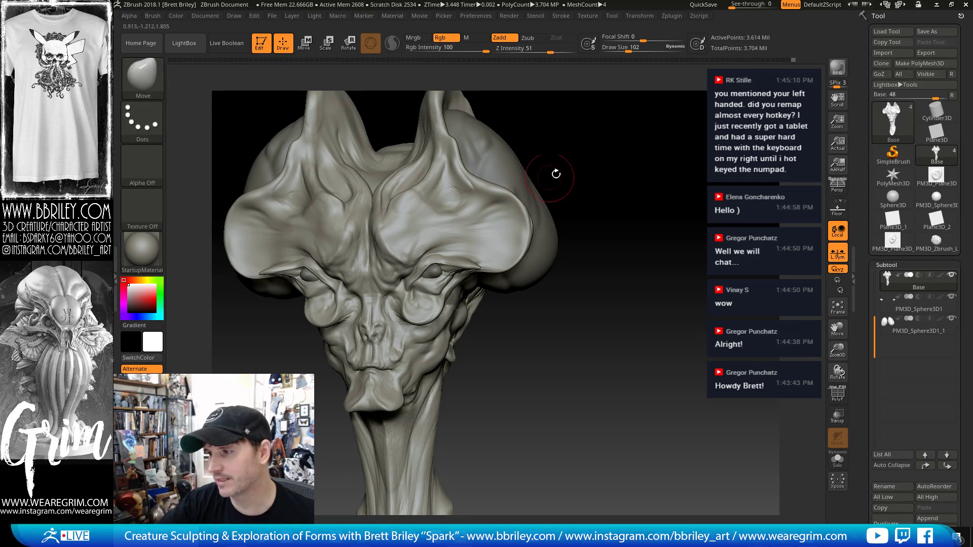
mouse_move(556, 174)
left_mouse_down()
mouse_move(577, 170)
mouse_move(517, 201)
left_mouse_up()
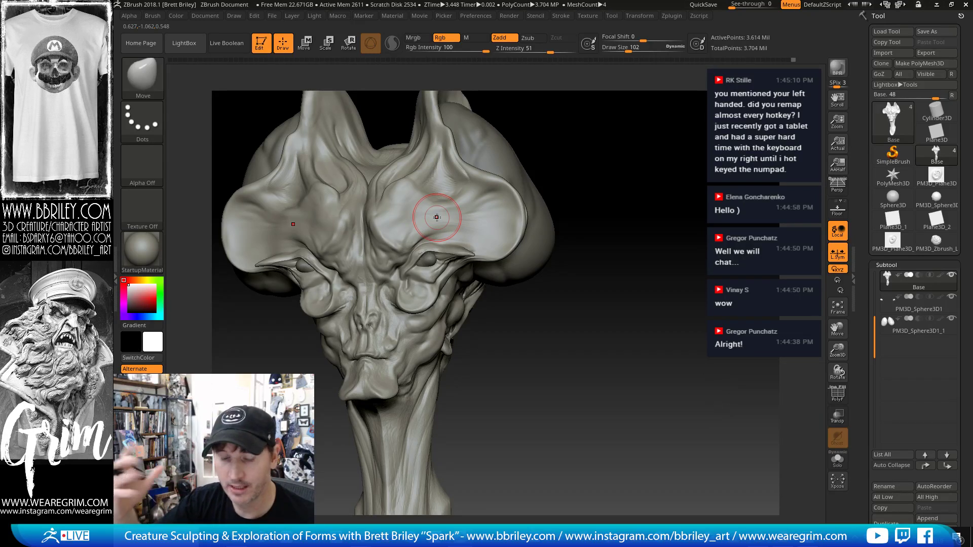
mouse_move(604, 139)
left_mouse_down()
mouse_move(605, 153)
mouse_move(626, 157)
mouse_move(626, 178)
left_mouse_up()
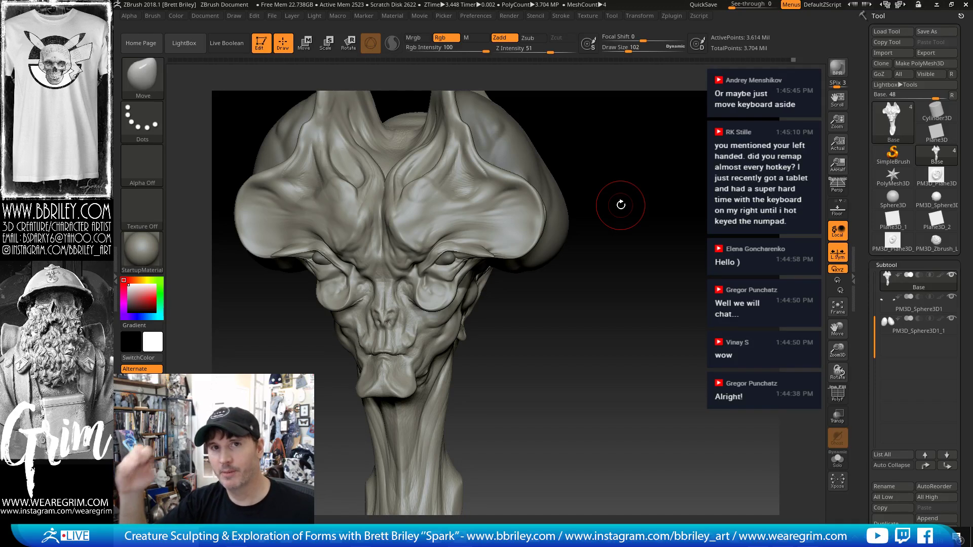
- Carve into the upper brow lobes below the crests with DamStandard at draw size 68 and smooth the area
mouse_move(622, 203)
left_mouse_down()
mouse_move(583, 142)
mouse_move(602, 191)
mouse_move(539, 206)
left_mouse_up()
key("b")
key("d")
key("s")
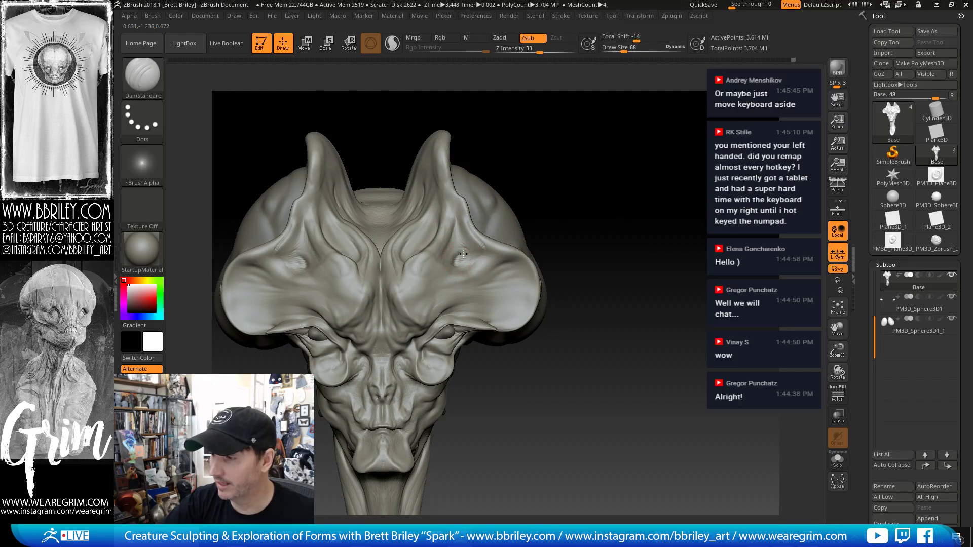
left_click_drag(458, 265, 458, 219, "shift")
key("bracketleft")
key("bracketleft")
key("bracketleft")
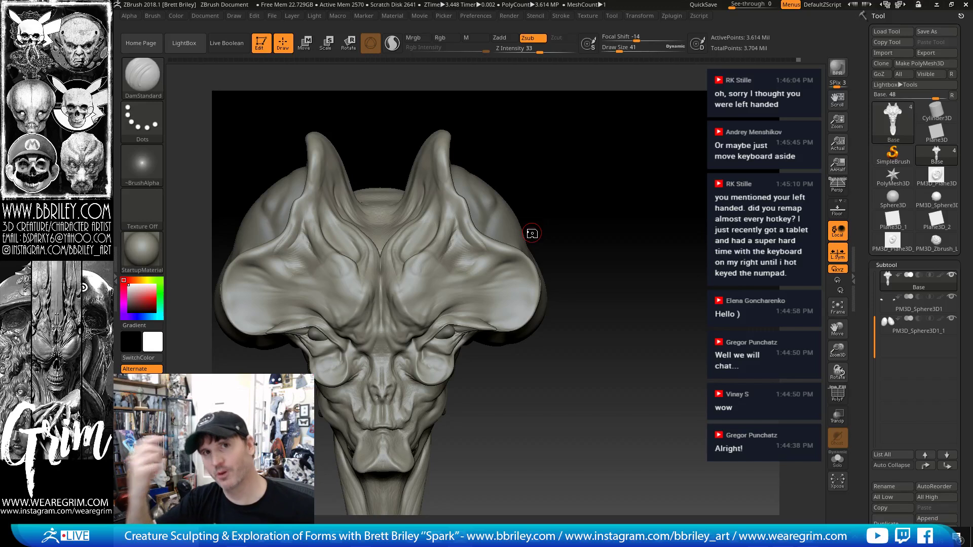
- Inflate a rounded bump at the outer base of each brow crest with the Inflat brush at draw size 72 and smooth around it
mouse_move(570, 163)
left_mouse_down()
mouse_move(581, 153)
mouse_move(552, 154)
left_mouse_up()
key("b")
key("i")
key("n")
left_click_drag(459, 202, 458, 212)
left_click_drag(563, 124, 592, 127)
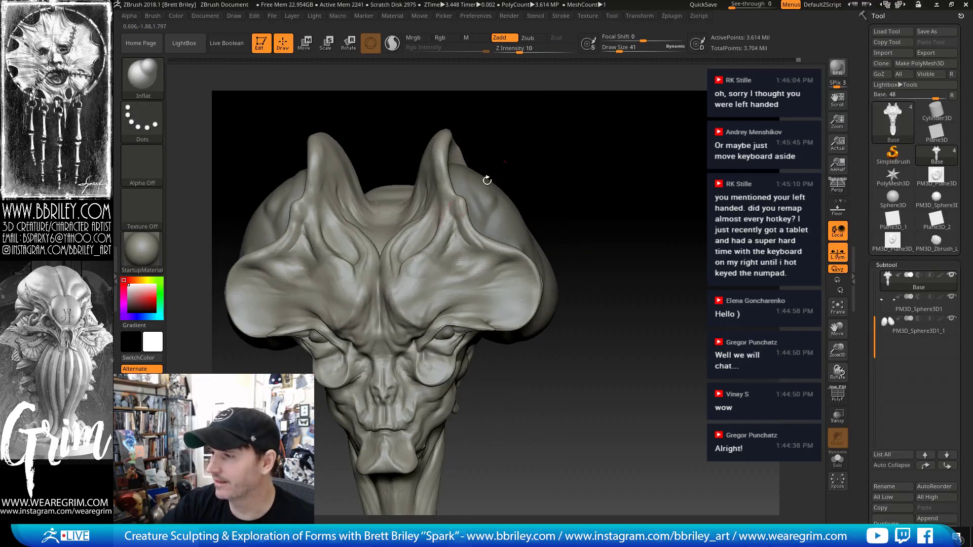
key("s")
left_click_drag(454, 210, 459, 209)
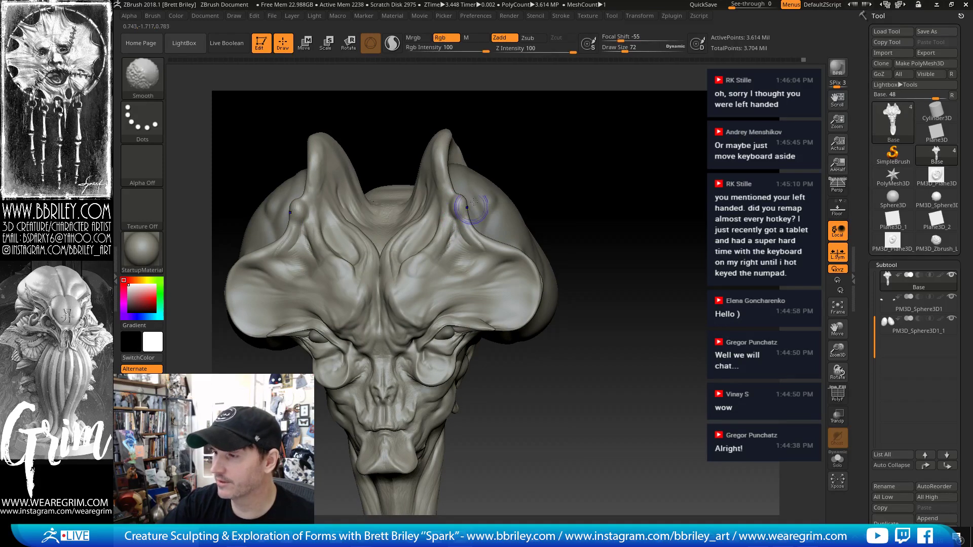
left_click_drag(537, 148, 553, 141)
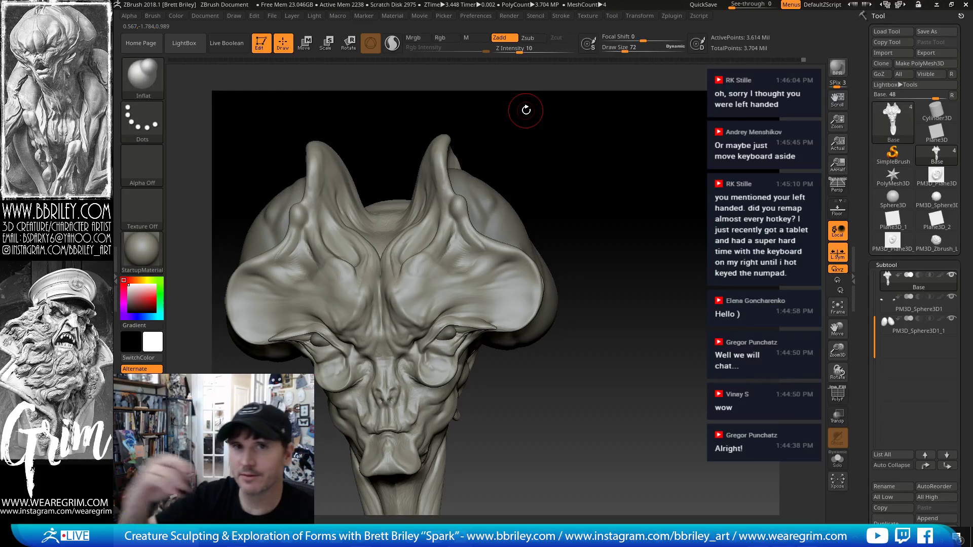
left_click_drag(561, 113, 555, 160)
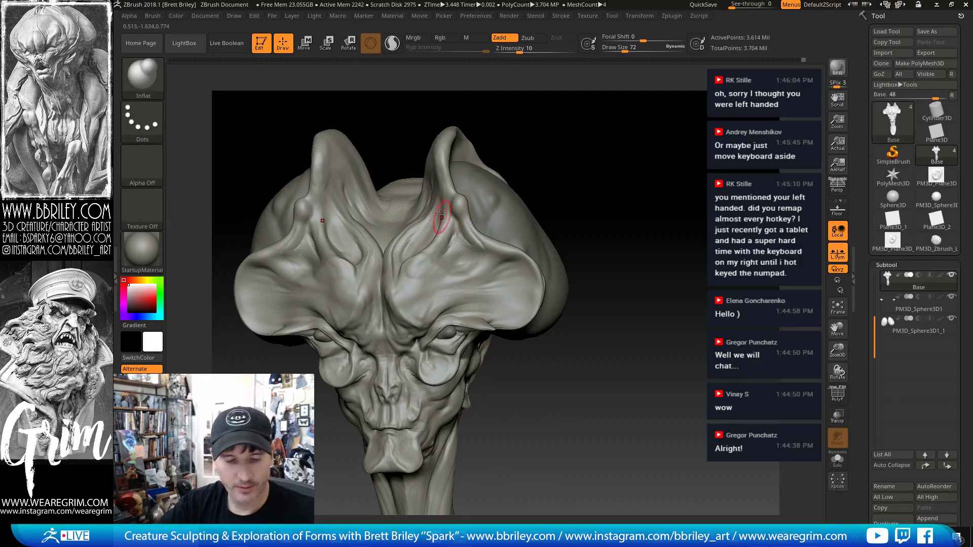
- Carve creases around the rounded bumps at the crest bases with DamStandard, reducing the draw size to 34
key("b")
key("d")
key("s")
key("s")
left_click_drag(443, 210, 441, 211)
left_click_drag(529, 120, 548, 120)
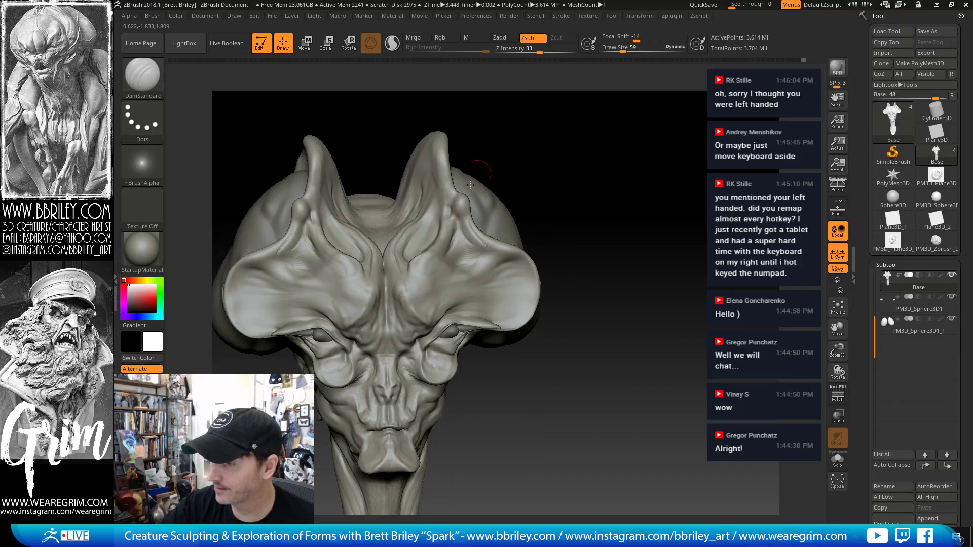
key("s")
left_click_drag(454, 212, 449, 212)
left_click_drag(446, 217, 461, 215)
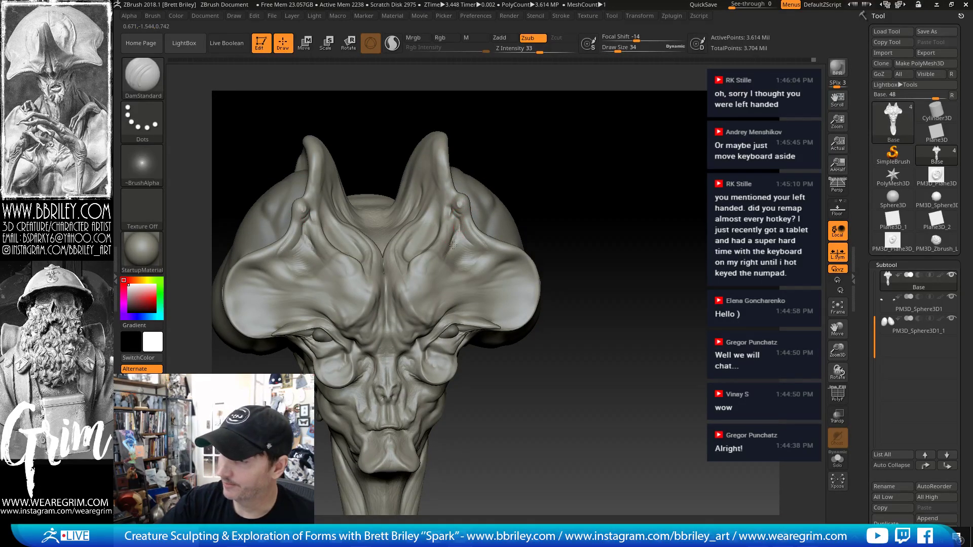
- Build up the upper rim of the brow lobes from the bumps outward with the Standard brush at draw size 34
key("b")
key("s")
key("t")
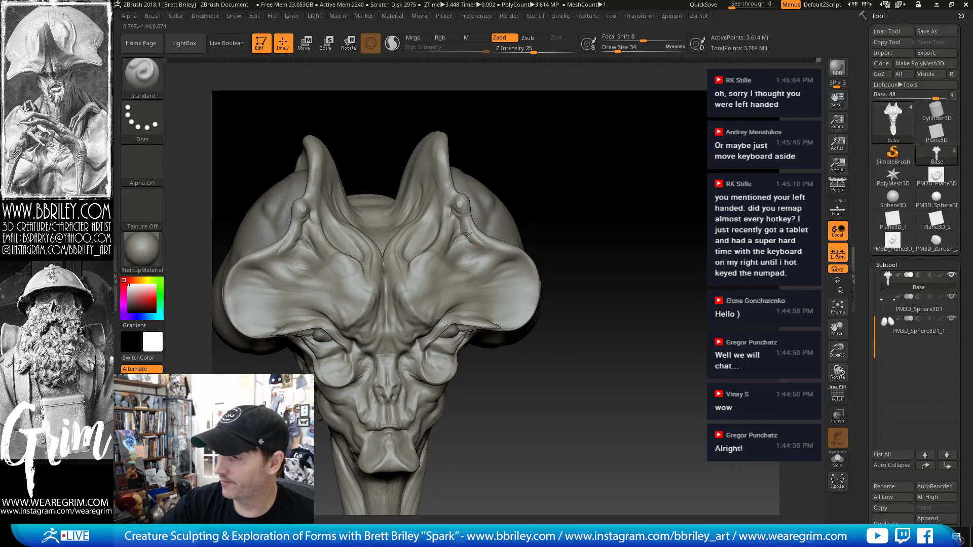
left_click_drag(504, 248, 518, 252)
mouse_move(584, 220)
left_mouse_down()
mouse_move(546, 201)
mouse_move(598, 188)
mouse_move(568, 183)
left_mouse_up()
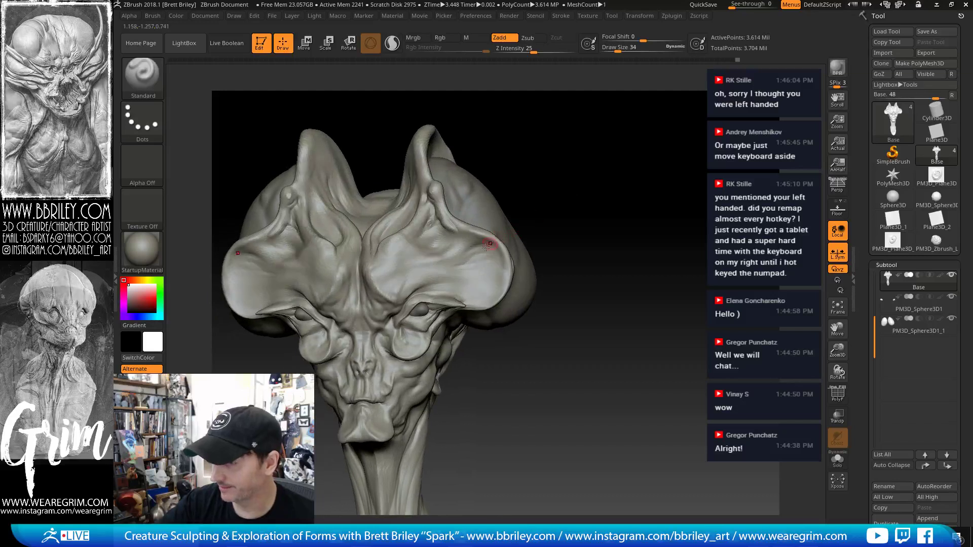
- Carve creases into the forehead folds between the brow lobes with DamStandard at draw size 34
key("b")
key("m")
key("v")
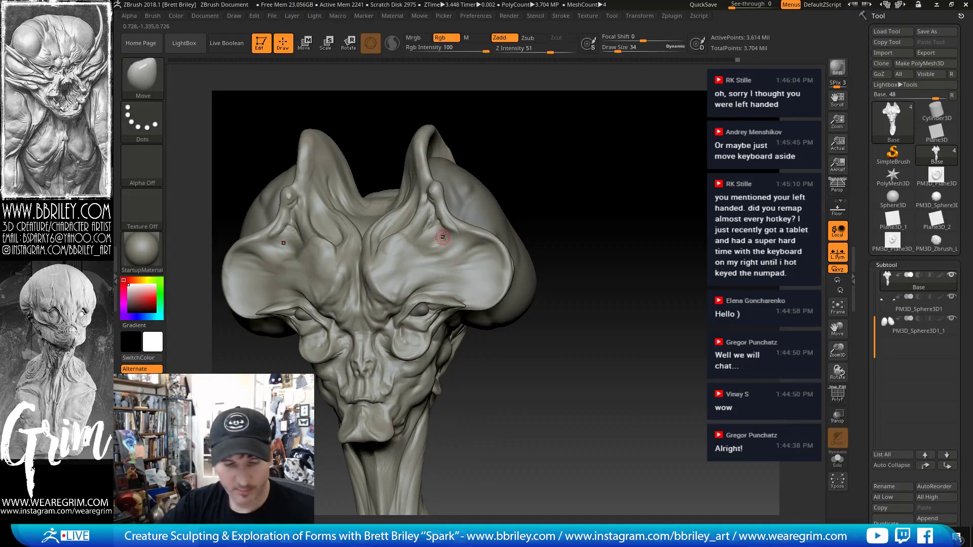
key("b")
key("d")
key("s")
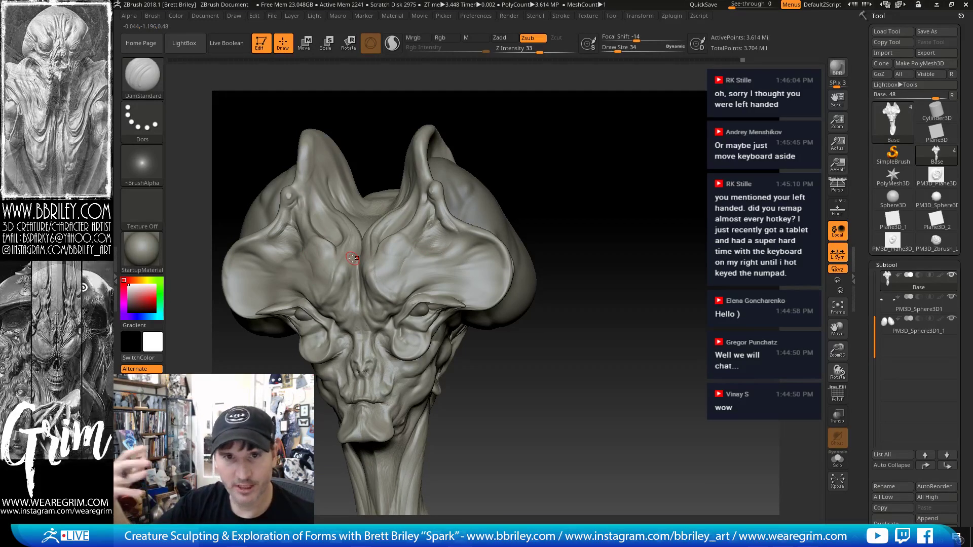
left_click_drag(538, 134, 550, 137)
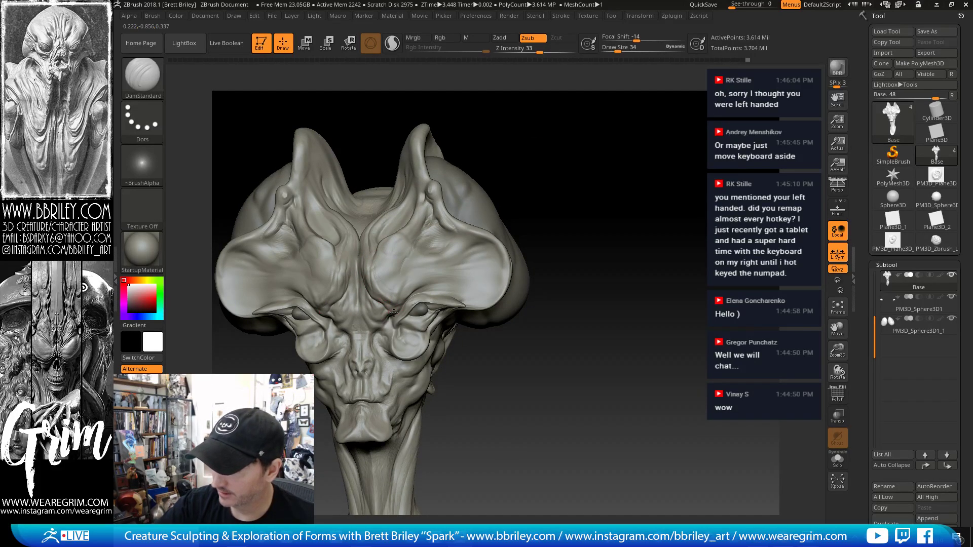
- Build up the folds above the inner eye corners with the Clay brush at draw size 34
key("b")
key("c")
key("l")
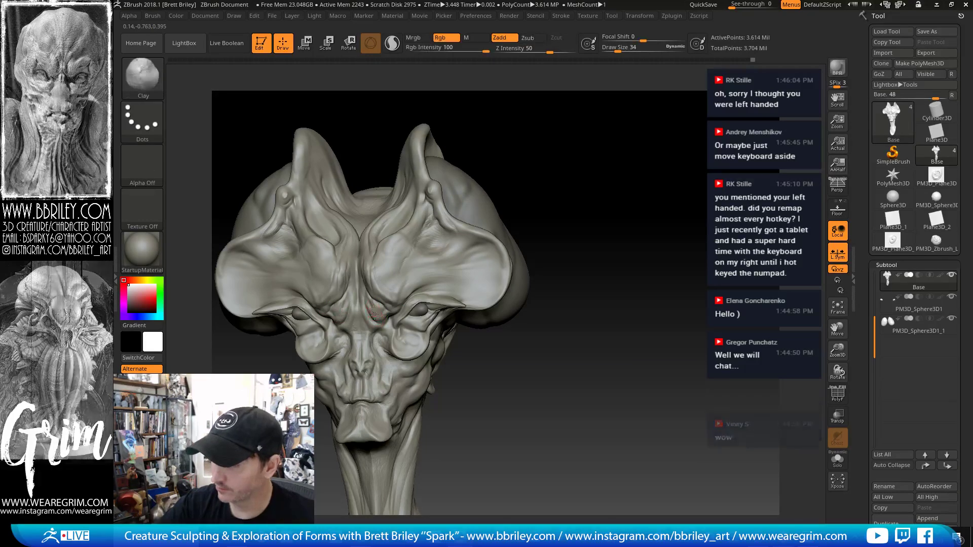
left_click_drag(588, 172, 461, 245)
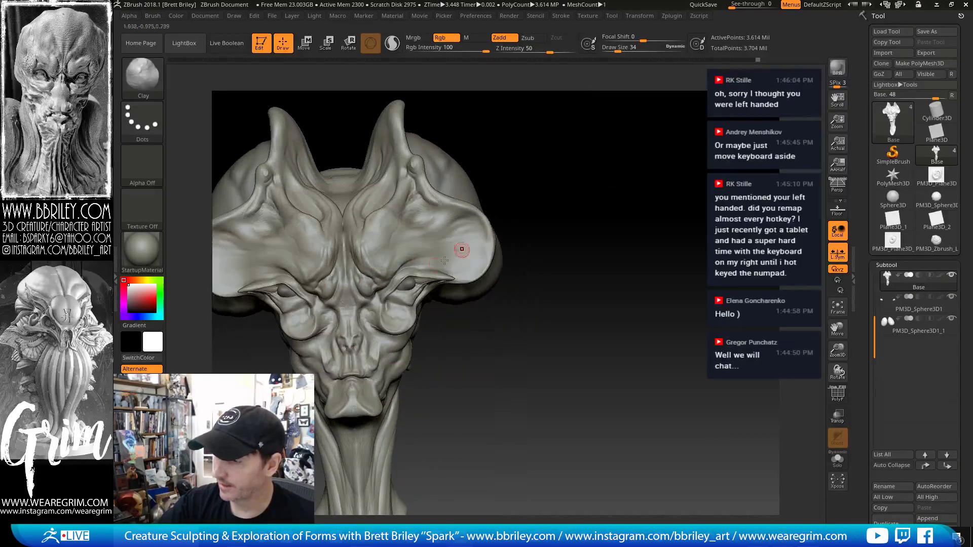
- Try to reshape the eye area with the Move brush at draw size 148 two subdivision levels down, and undo it
key("b")
key("m")
key("v")
left_click_drag(392, 294, 425, 277)
key("shift+d")
key("shift+d")
key("]")
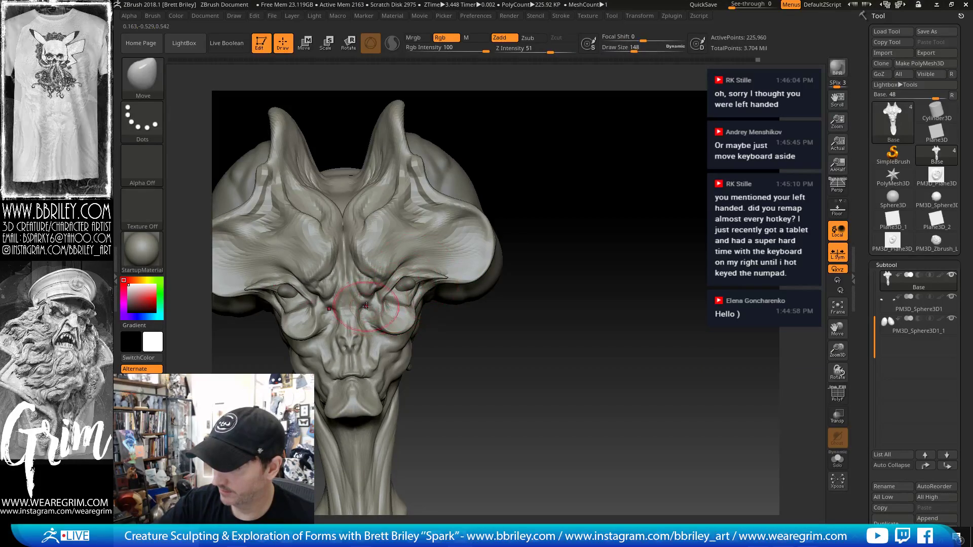
key("[")
left_click_drag(399, 329, 401, 315)
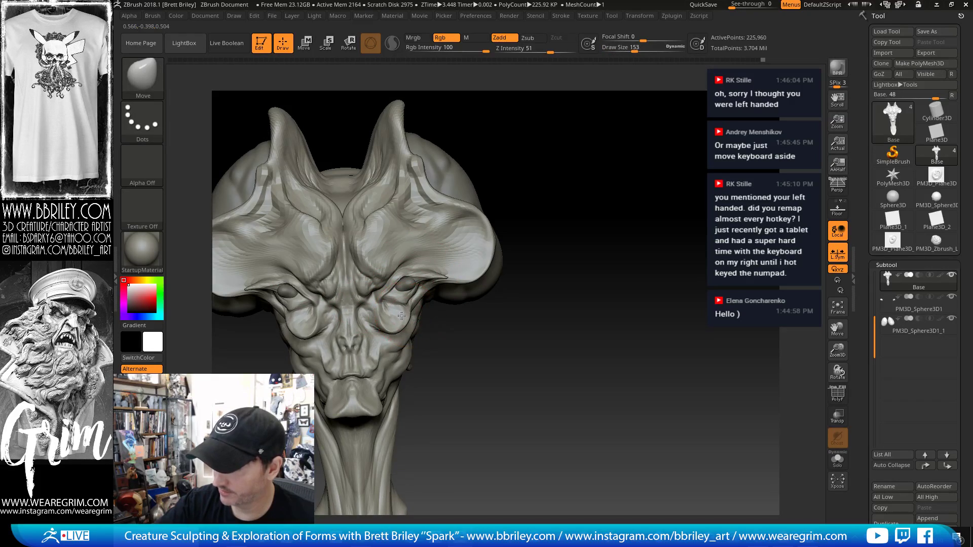
mouse_move(476, 325)
left_mouse_down()
mouse_move(495, 330)
mouse_move(499, 313)
mouse_move(472, 313)
left_mouse_up()
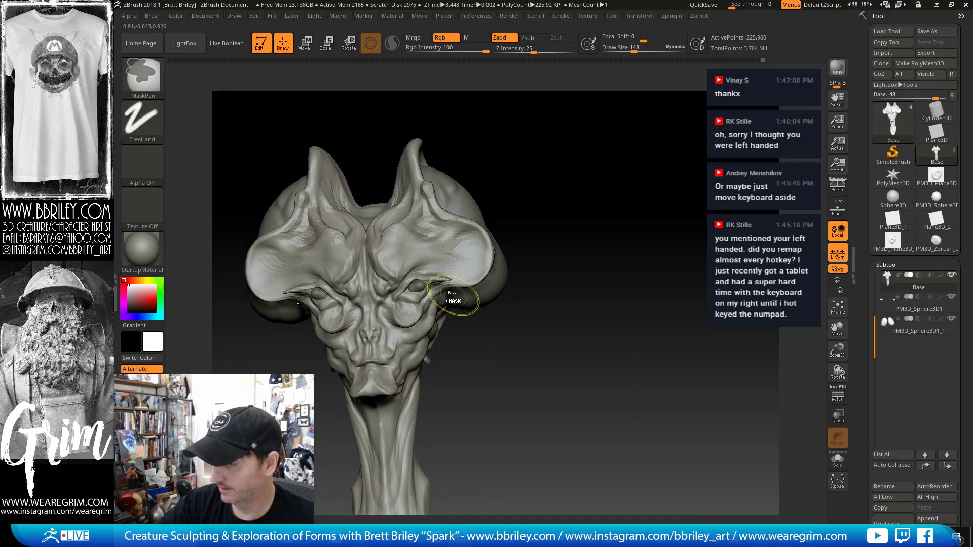
key("ctrl+z")
key("ctrl+z")
key("ctrl+z")
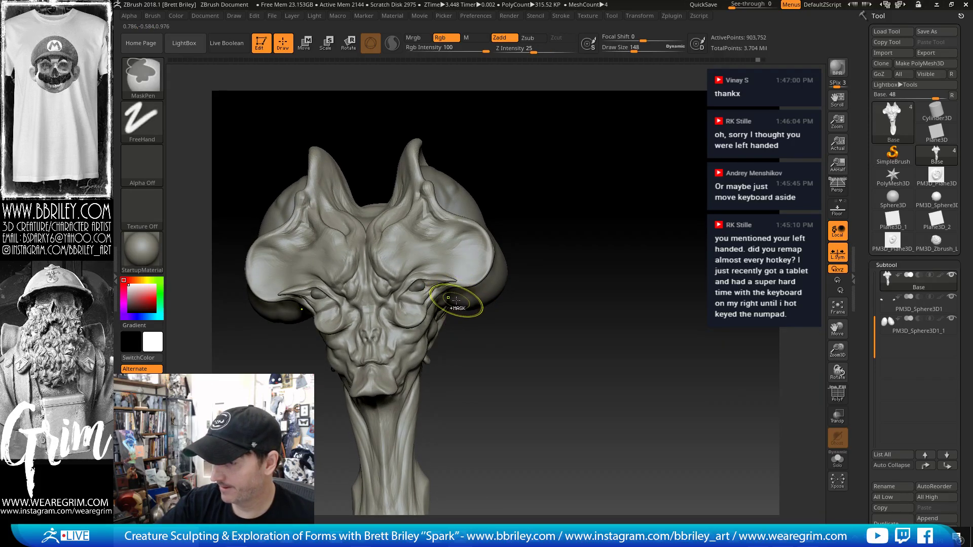
- Drop the head mesh to a lower subdivision level to rework the eye area at draw size 190
left_click_drag(499, 304, 486, 295)
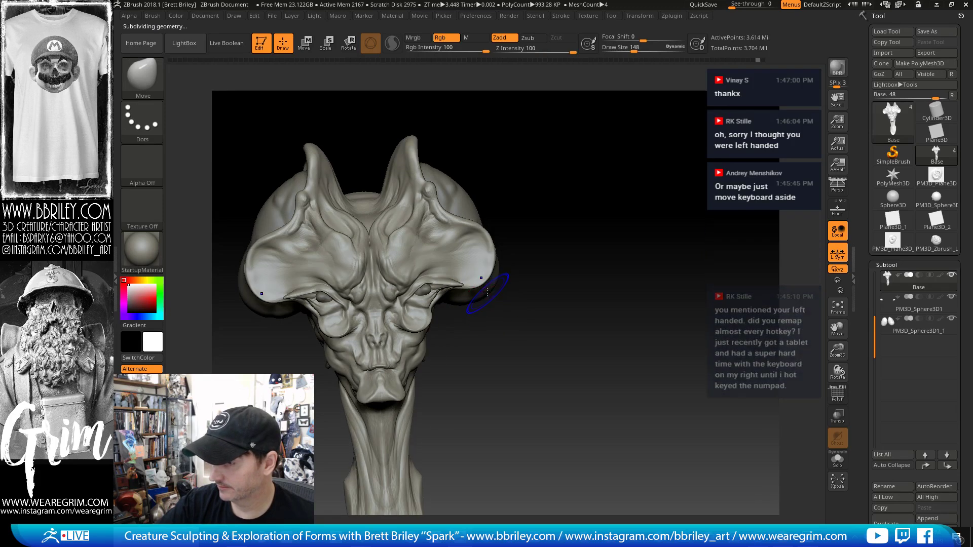
key("shift+d")
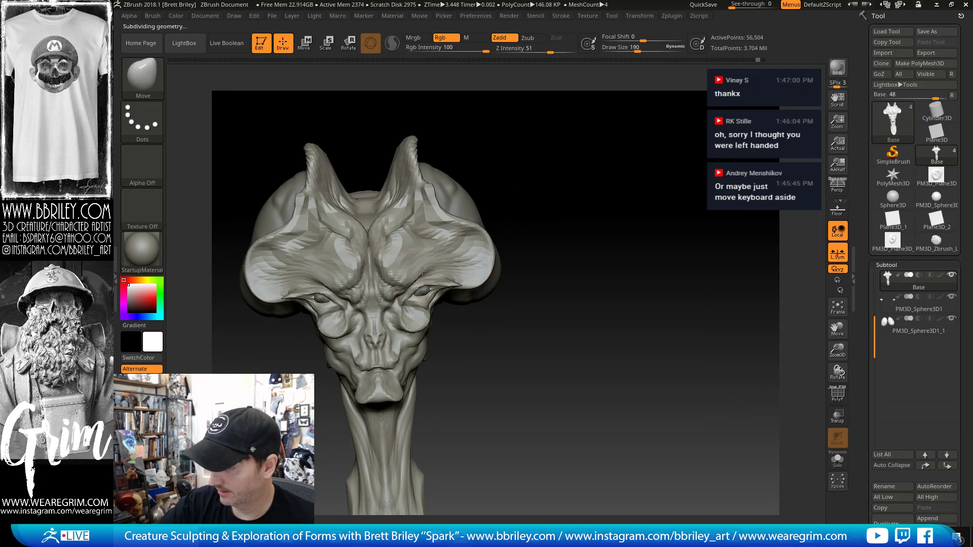
key("b")
key("i")
key("n")
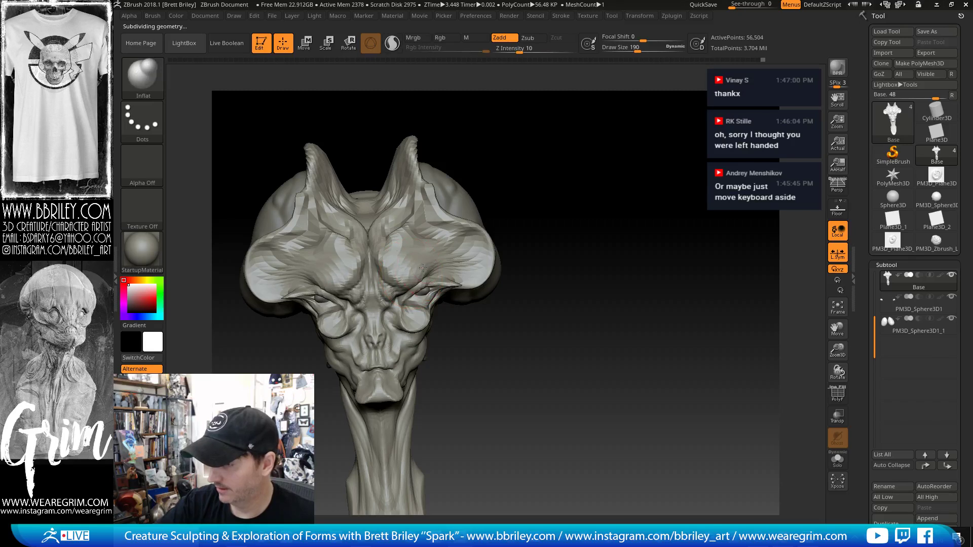
right_click_drag(445, 239, 487, 232)
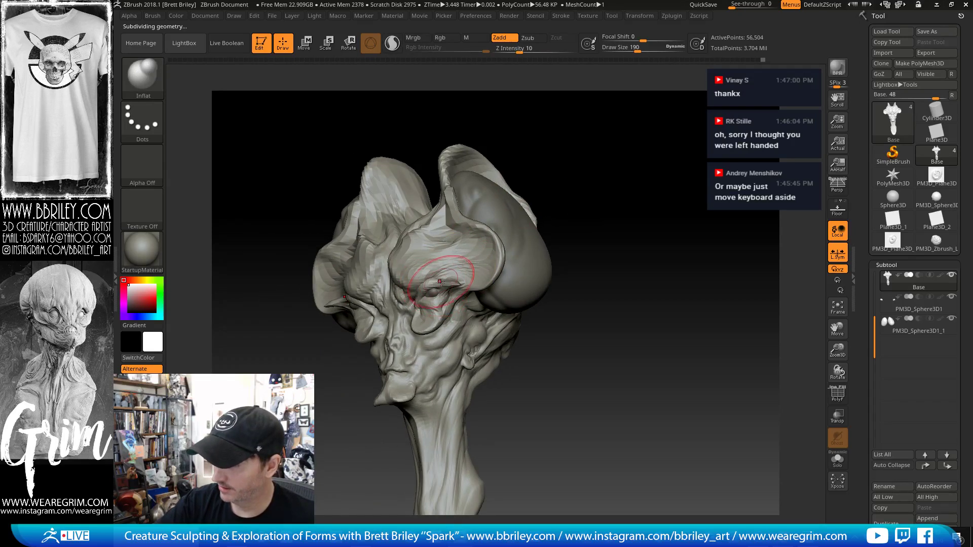
- Reshape the brow above the eye from the side with the Move brush at draw size 271
key("b")
key("m")
key("v")
left_click_drag(573, 136, 527, 143)
key("s")
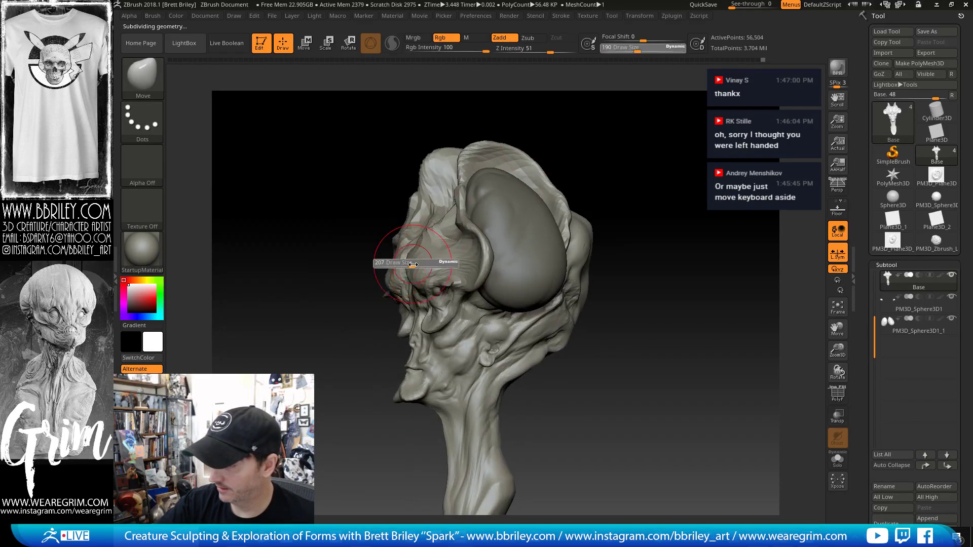
left_click(414, 263)
key("s")
left_click(419, 247)
left_click_drag(419, 247, 412, 239)
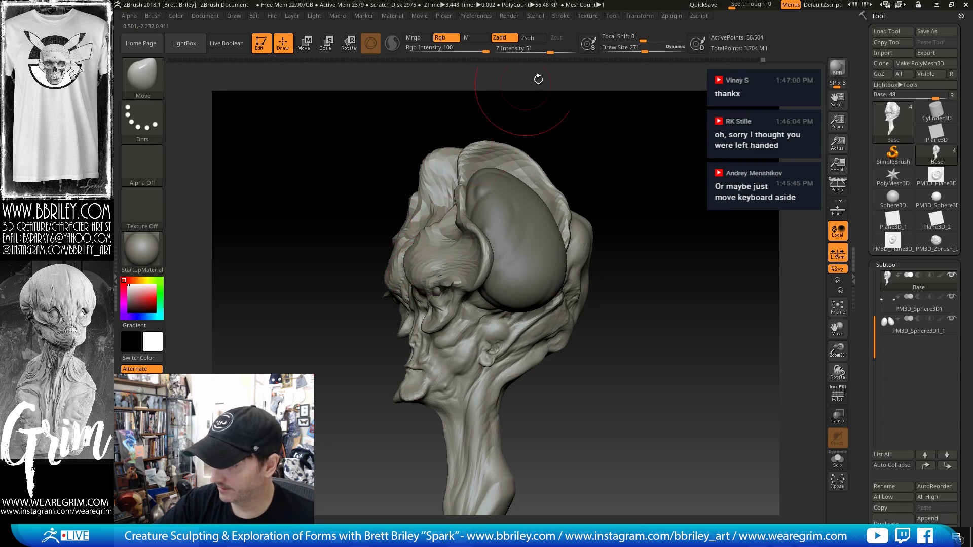
- Adjust the lids and outer eye corners with the Move brush at draw size 148
left_click_drag(539, 79, 414, 288)
key("s")
left_click(443, 315)
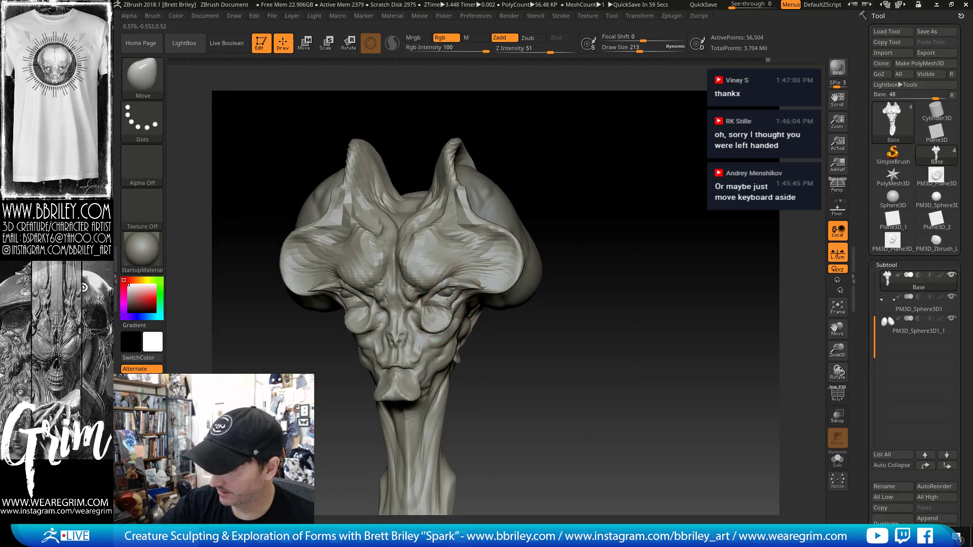
left_click_drag(529, 330, 536, 317, "shift")
left_click_drag(448, 303, 452, 299)
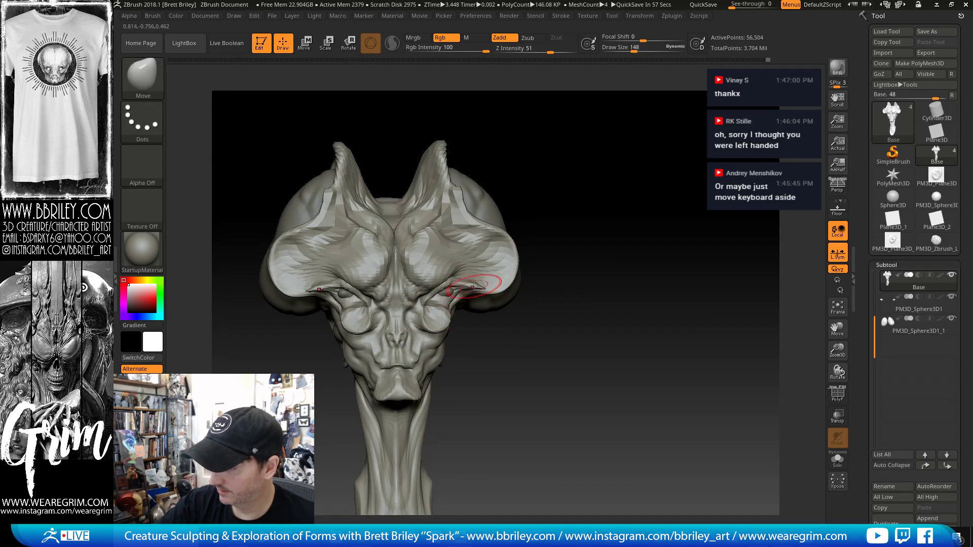
- Nudge the eyeball subtool in its sockets with the Move brush at draw size 148 and reselect the head subtool
left_click(452, 287, "alt")
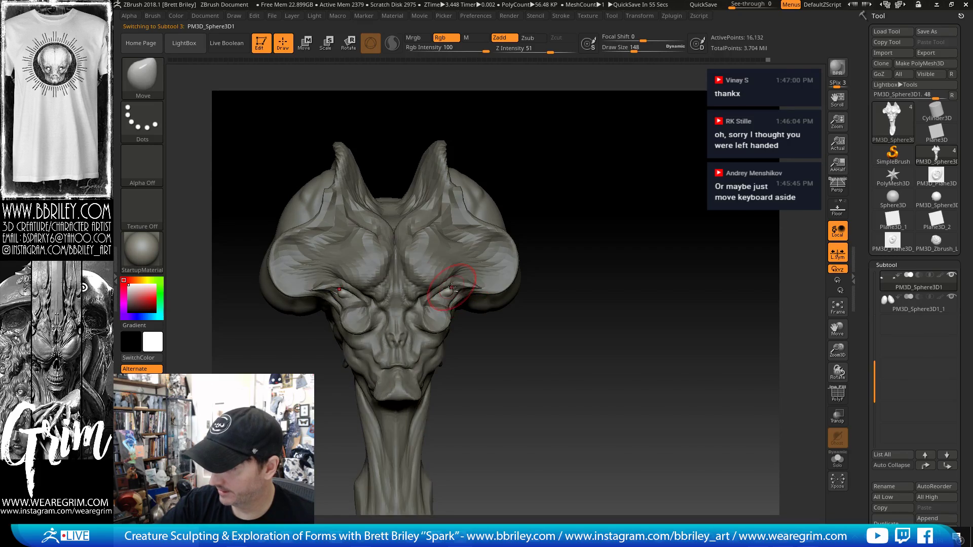
left_click_drag(544, 197, 530, 187)
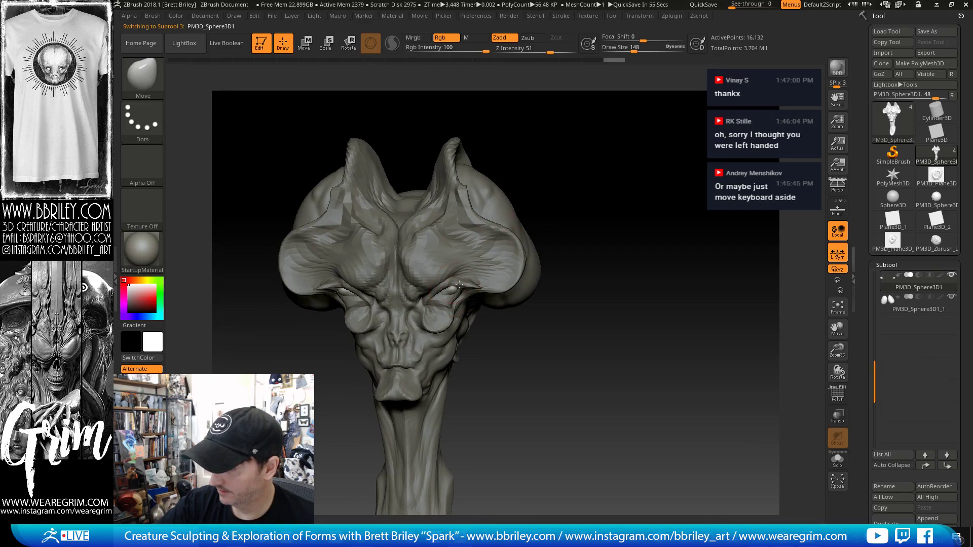
left_click_drag(459, 285, 460, 282)
mouse_move(564, 304)
left_mouse_down()
mouse_move(497, 309)
mouse_move(460, 294)
left_mouse_up()
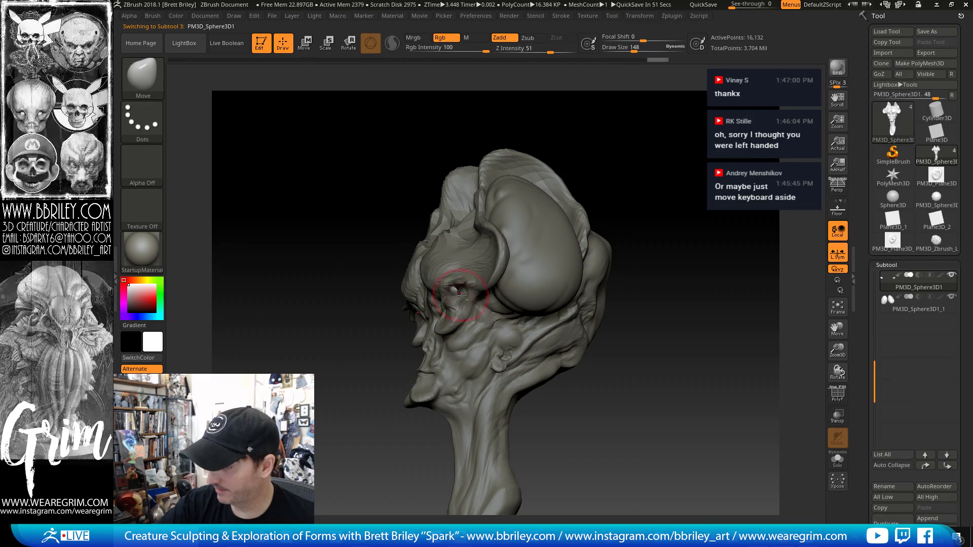
left_click(463, 293, "alt")
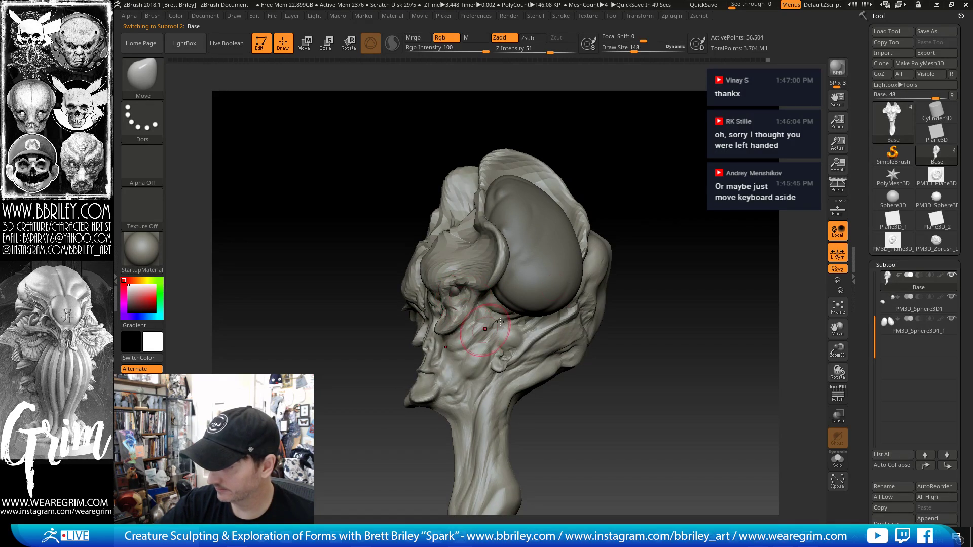
- Reshape the brow and crest in profile with the Move brush, enlarging the draw size to 342
right_click_drag(501, 323, 466, 313)
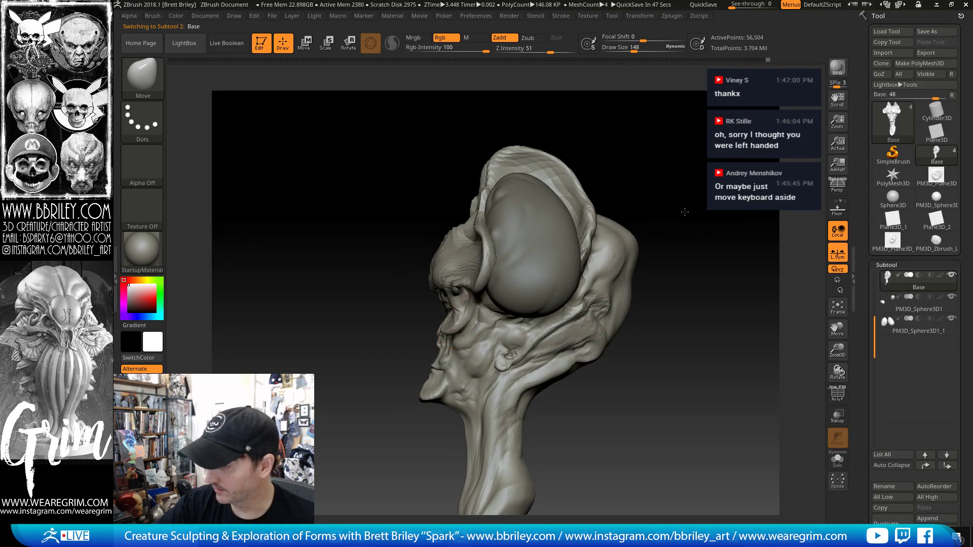
mouse_move(685, 212)
left_mouse_down("alt")
mouse_move(627, 151)
mouse_move(639, 150)
mouse_move(598, 169)
left_mouse_up("alt")
key("s")
left_click(498, 258)
left_click_drag(494, 260, 509, 240)
mouse_move(595, 223)
left_mouse_down()
mouse_move(630, 198)
mouse_move(640, 171)
mouse_move(538, 228)
left_mouse_up()
key("s")
left_click(537, 230)
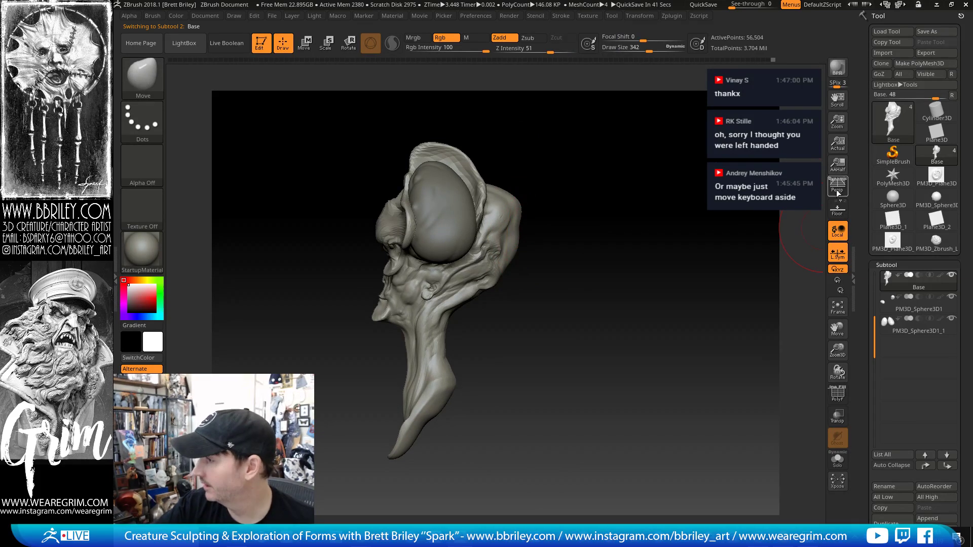
- Turn on perspective display and check the camera's angle of view setting
left_click(837, 187)
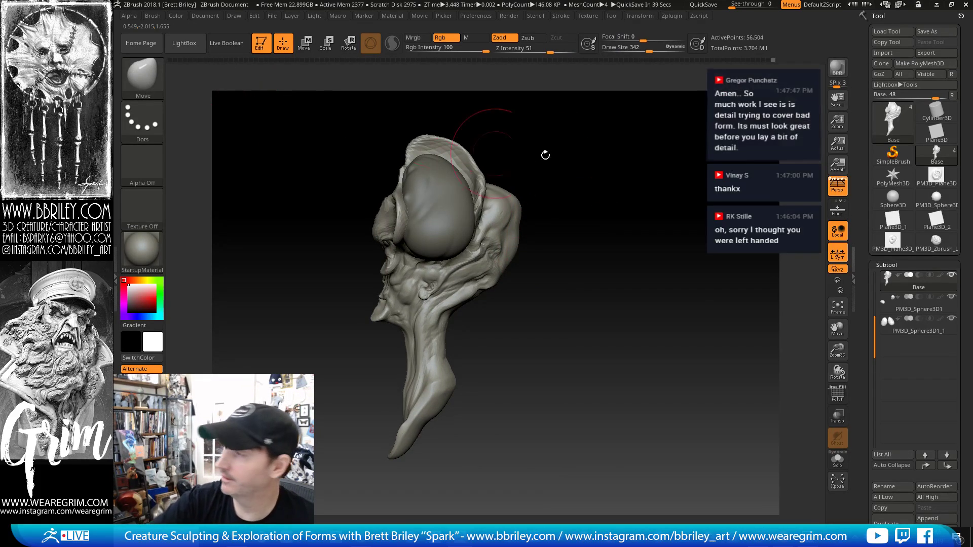
left_click(234, 15)
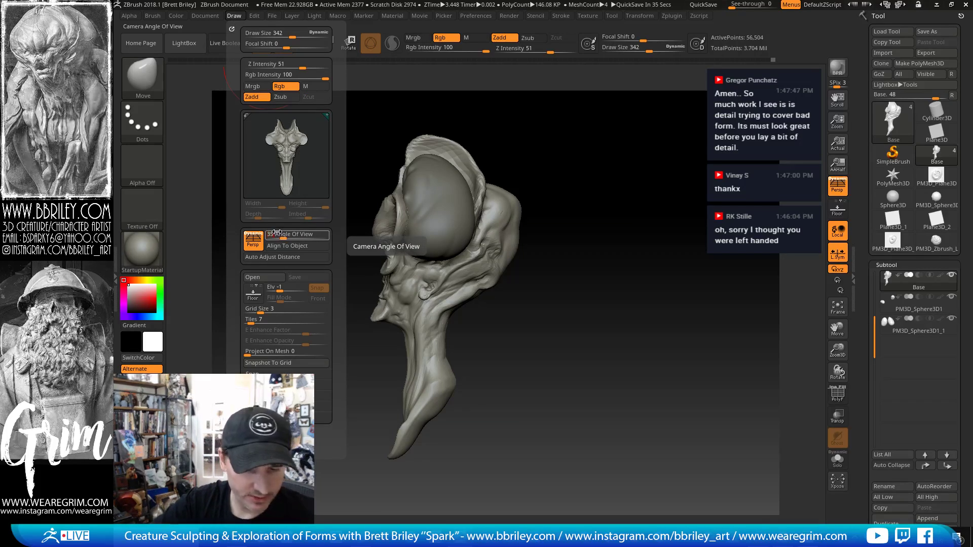
mouse_move(616, 224)
left_mouse_down()
mouse_move(647, 217)
mouse_move(626, 223)
mouse_move(634, 228)
mouse_move(581, 226)
left_mouse_up()
- Build up the upper neck muscle behind the jaw with the Clay brush at draw size 90
key("s")
mouse_move(425, 316)
left_mouse_down()
mouse_move(460, 322)
mouse_move(437, 327)
left_mouse_up()
key("s")
mouse_move(437, 327)
left_mouse_down()
mouse_move(414, 327)
mouse_move(424, 320)
mouse_move(425, 335)
left_mouse_up()
key("b")
key("c")
key("l")
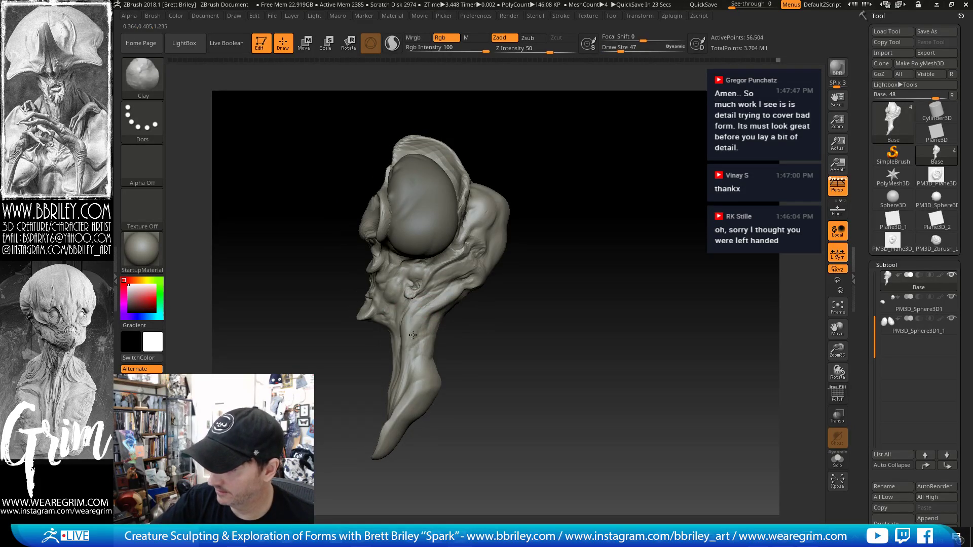
key("s")
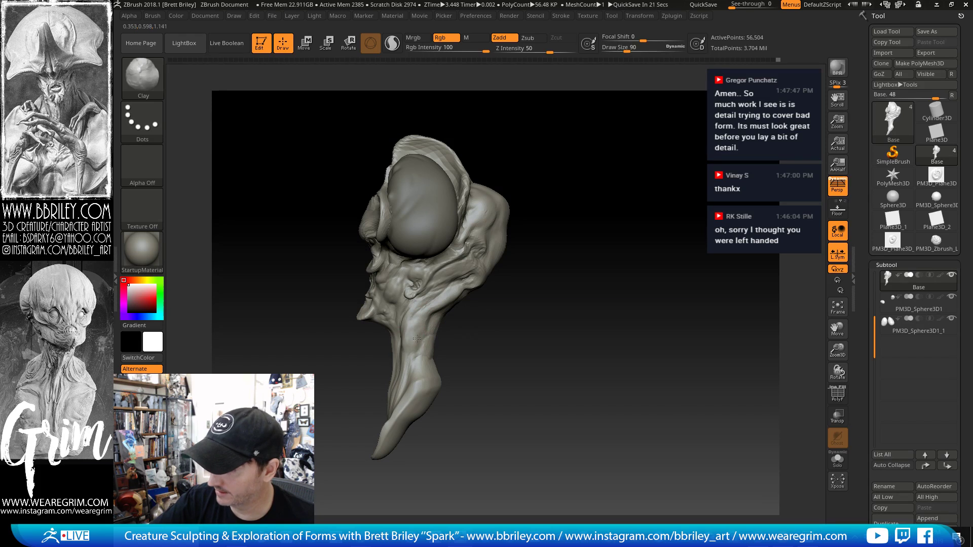
mouse_move(403, 330)
left_mouse_down()
mouse_move(431, 329)
mouse_move(412, 330)
left_mouse_up()
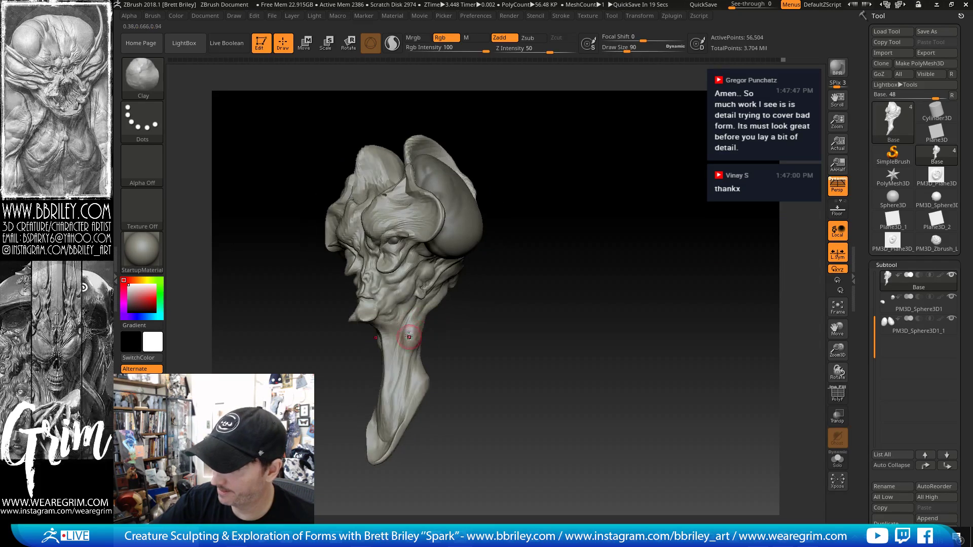
right_click_drag(404, 376, 410, 387)
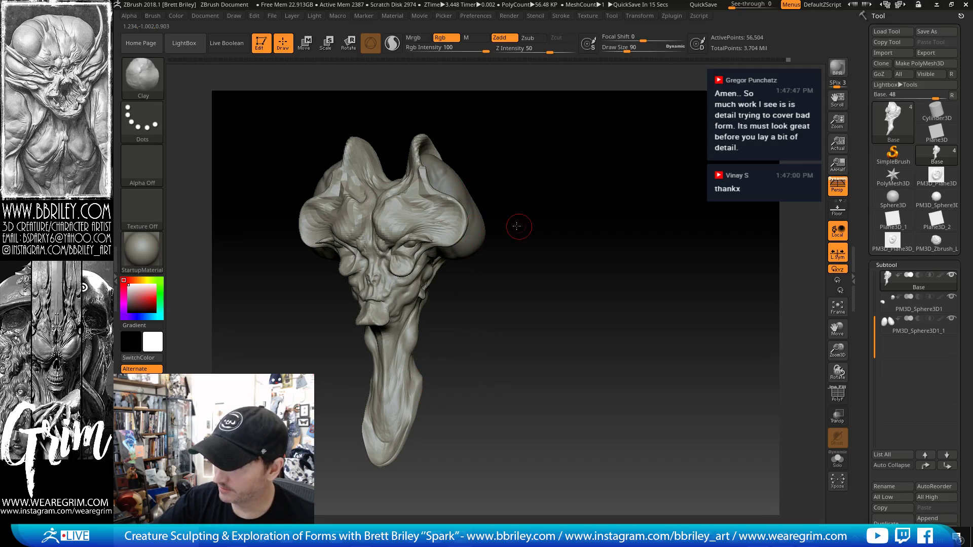
- Select the skull bulge subtool and reshape its rear side in profile with the Move brush at draw size 414
right_click_drag(516, 226, 476, 227)
left_click(460, 228, "alt")
mouse_move(568, 199)
right_mouse_down()
mouse_move(532, 196)
mouse_move(545, 198)
right_mouse_up()
key("b")
key("m")
key("v")
key("s")
mouse_move(474, 238)
left_mouse_down()
mouse_move(498, 241)
mouse_move(486, 240)
left_mouse_up()
key("s")
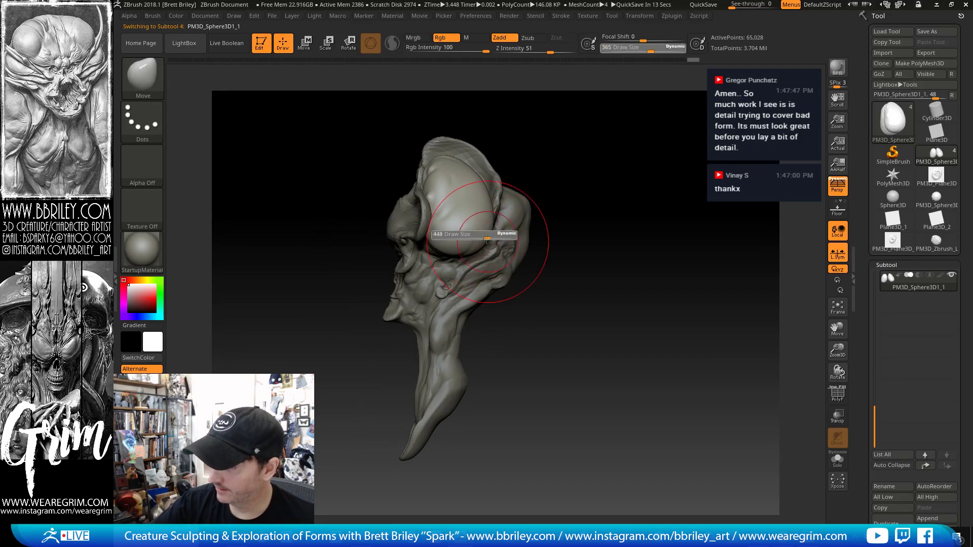
left_click_drag(485, 204, 488, 215)
key("s")
left_click(482, 204)
- Pull the lower edge of the skull bulges into place with the Move brush and reselect the head subtool
right_click_drag(532, 169, 552, 168)
left_click_drag(551, 168, 575, 171)
left_click_drag(452, 228, 456, 260)
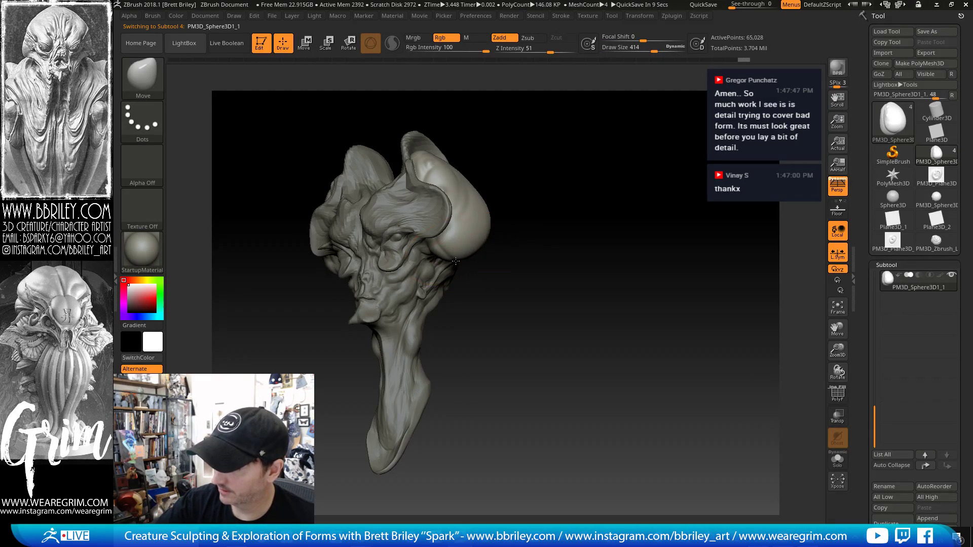
left_click_drag(512, 248, 553, 249)
mouse_move(490, 245)
left_mouse_down()
mouse_move(449, 245)
mouse_move(527, 274)
mouse_move(554, 301)
left_mouse_up()
left_click(464, 284, "alt")
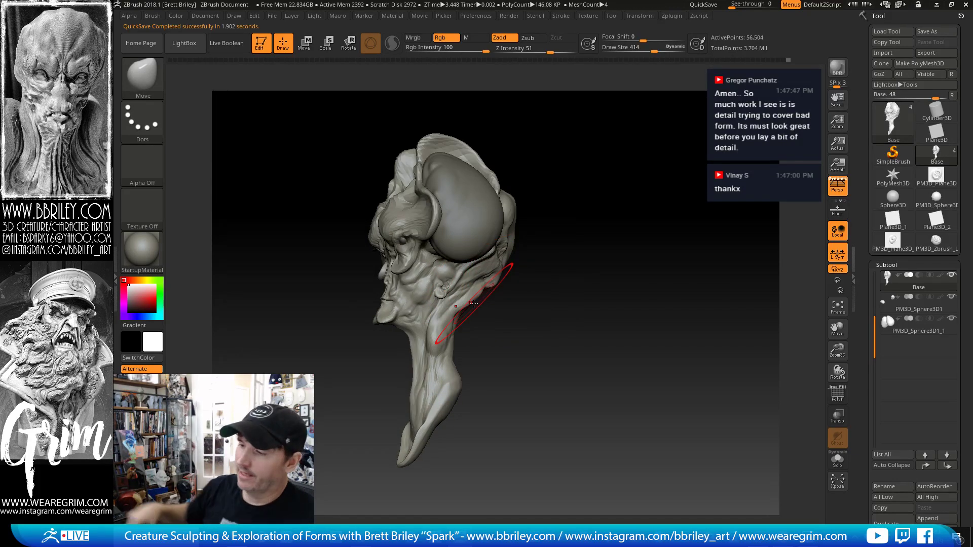
- Swell the neck muscle below the jaw with the Inflat brush at draw size 163
right_click_drag(491, 218, 479, 221)
key("[")
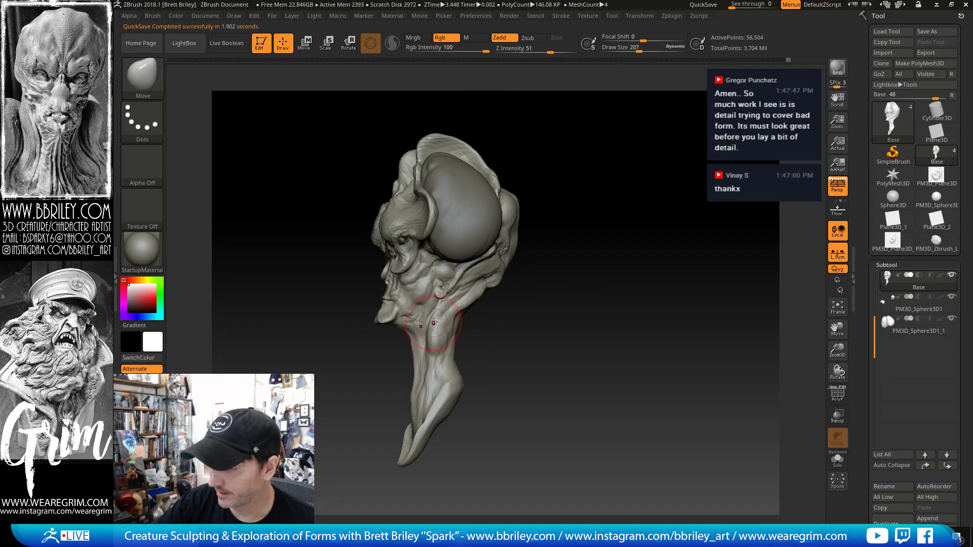
mouse_move(486, 343)
right_mouse_down()
mouse_move(441, 348)
mouse_move(428, 335)
right_mouse_up()
key("b")
key("i")
key("n")
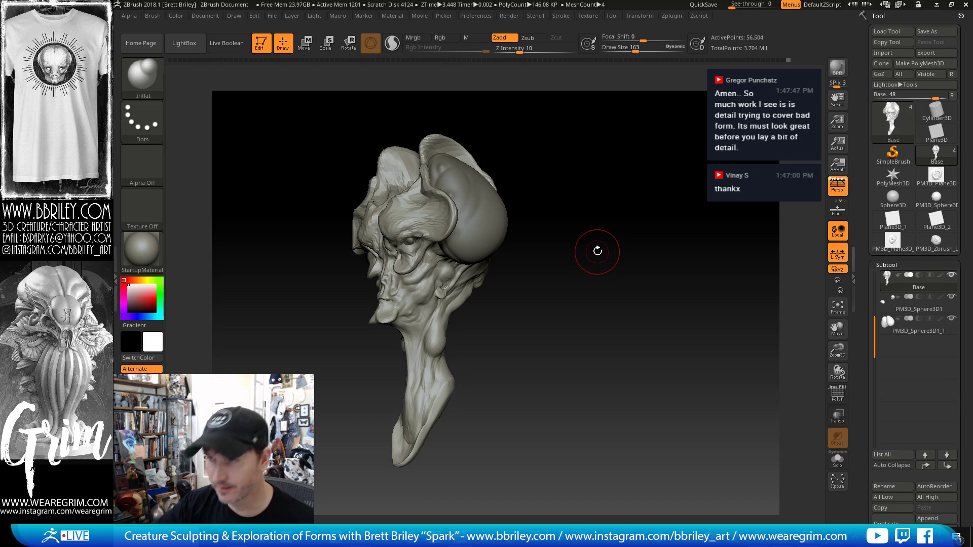
left_click_drag(600, 247, 603, 252)
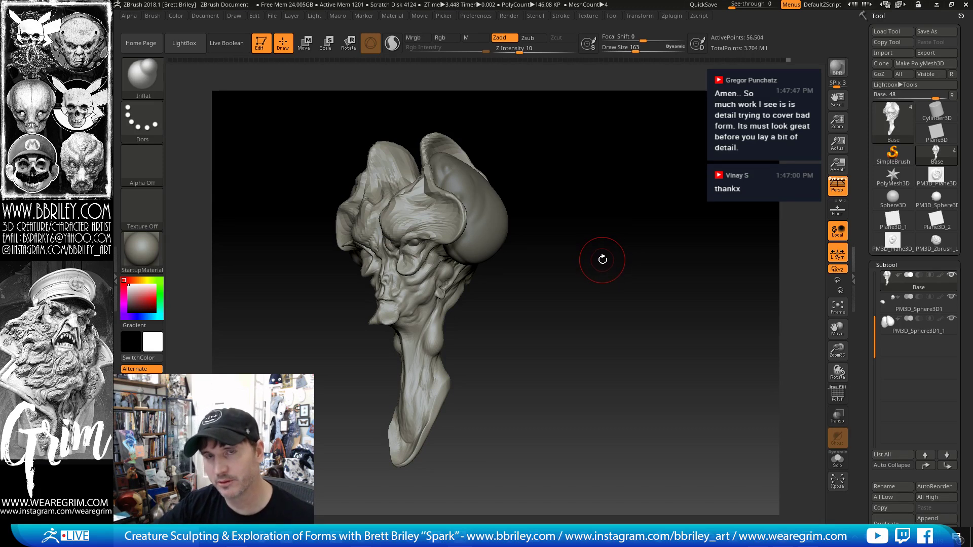
mouse_move(599, 249)
left_mouse_down()
mouse_move(590, 213)
mouse_move(603, 212)
mouse_move(619, 184)
left_mouse_up()
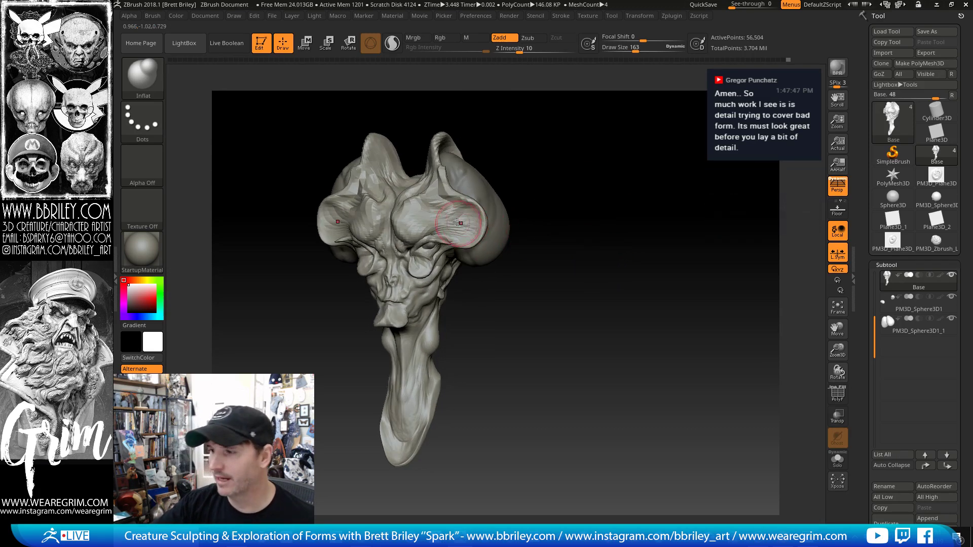
- Smooth the front surfaces of the outer brow lobes
left_click_drag(457, 222, 458, 218, "shift")
left_click_drag(579, 165, 552, 173)
left_click_drag(443, 217, 449, 211, "shift")
left_click_drag(547, 155, 481, 188)
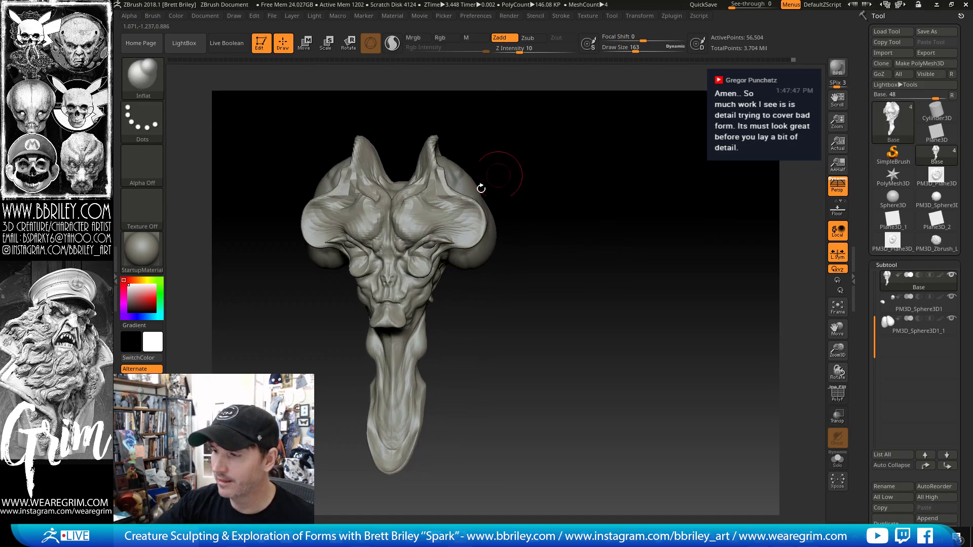
- Adjust the forehead folds and upper brow rim with the Move brush at draw size 168
key("b")
key("m")
key("v")
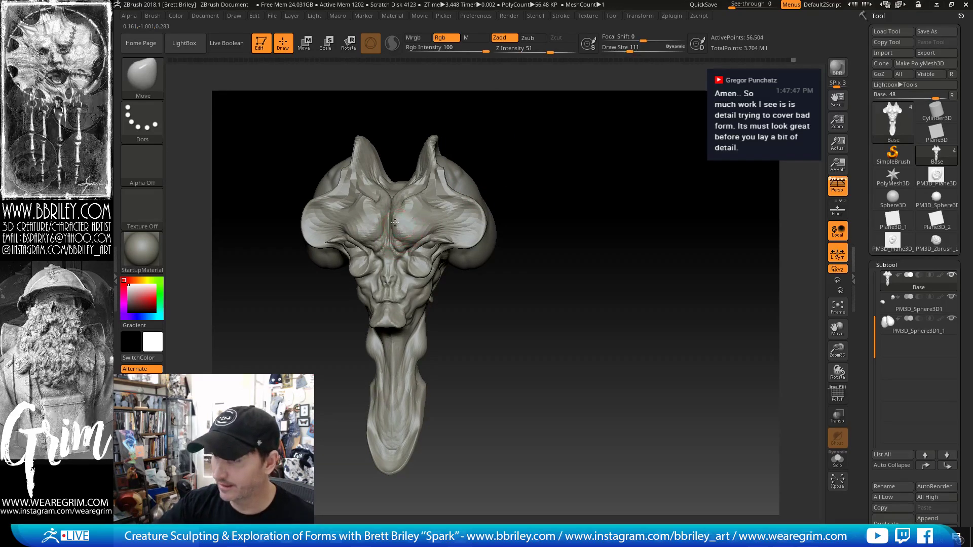
key("s")
left_click_drag(417, 218, 434, 208)
key("s")
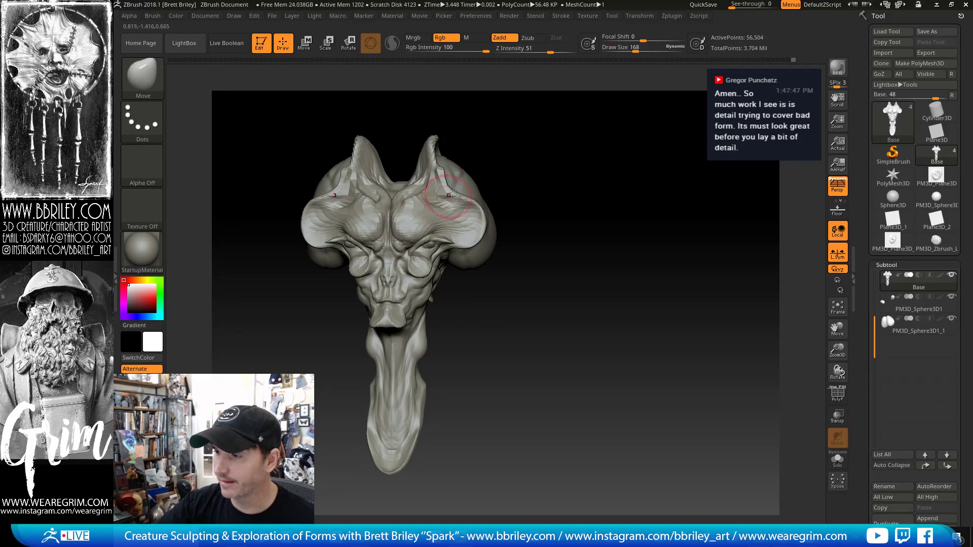
- Try to pull the outer brow lobes outward into points with the Move brush
mouse_move(543, 175)
left_mouse_down()
mouse_move(481, 177)
mouse_move(472, 195)
left_mouse_up()
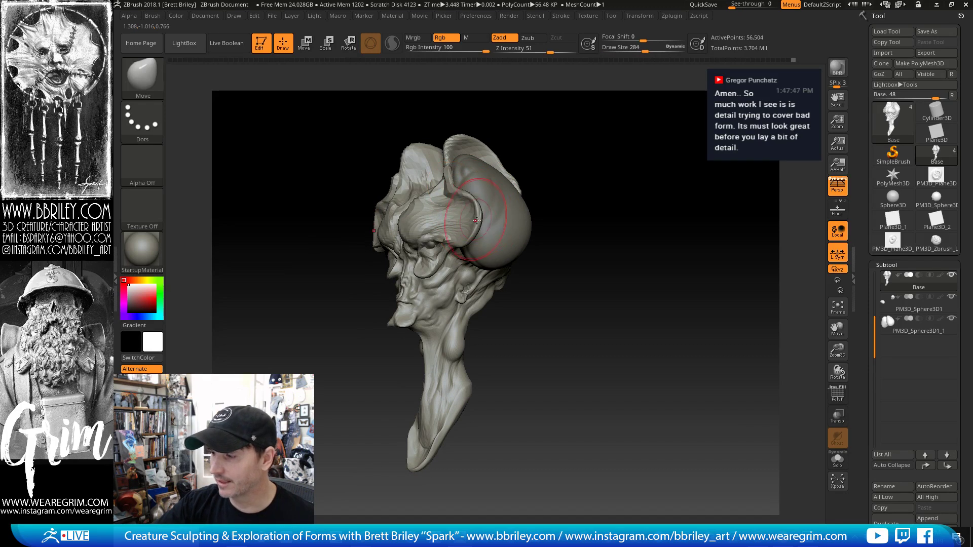
mouse_move(597, 158)
left_mouse_down()
mouse_move(572, 162)
mouse_move(665, 170)
mouse_move(656, 168)
left_mouse_up()
key("s")
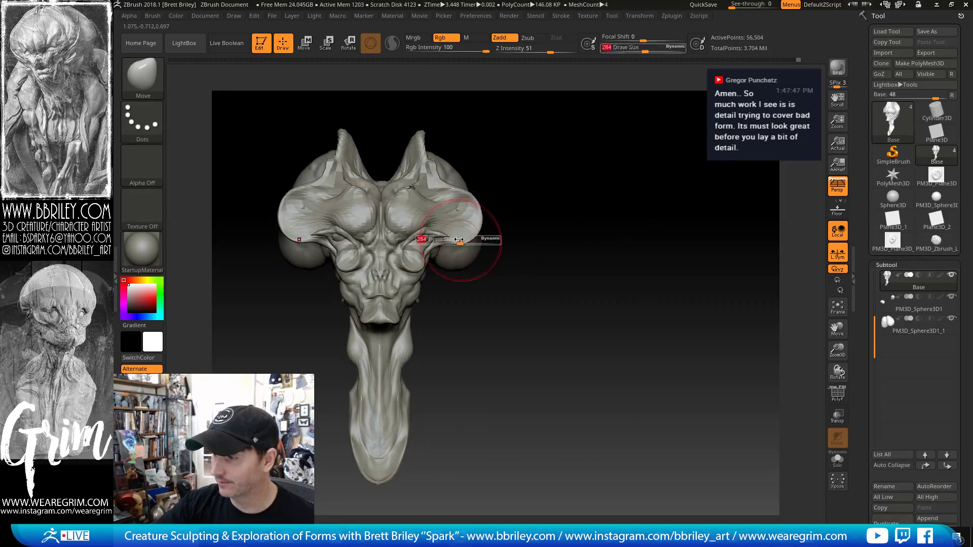
left_click_drag(458, 240, 499, 233)
key("s")
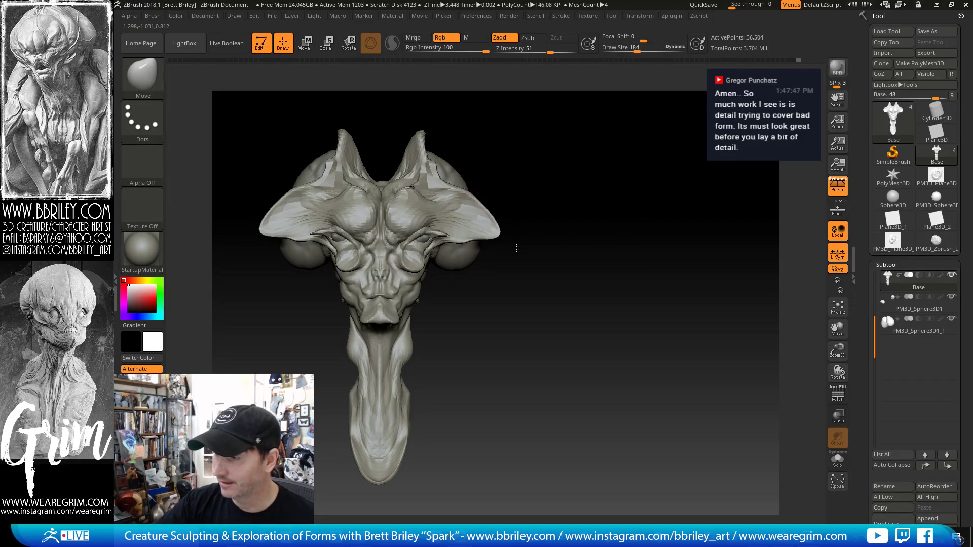
- Reshape the forehead lobes and the folds above the eyes with the Move brush
left_click_drag(546, 201, 525, 198)
mouse_move(582, 169)
left_mouse_down()
mouse_move(598, 159)
mouse_move(582, 218)
mouse_move(567, 223)
left_mouse_up()
key("s")
left_click_drag(425, 233, 435, 234)
left_click_drag(414, 198, 412, 213)
key("s")
- Reshape the base of the crest above the skull bulge with the Move brush at draw size 327
mouse_move(533, 178)
left_mouse_down()
mouse_move(479, 186)
mouse_move(473, 199)
left_mouse_up()
key("s")
left_click_drag(458, 190, 456, 183)
left_click_drag(665, 215, 681, 217)
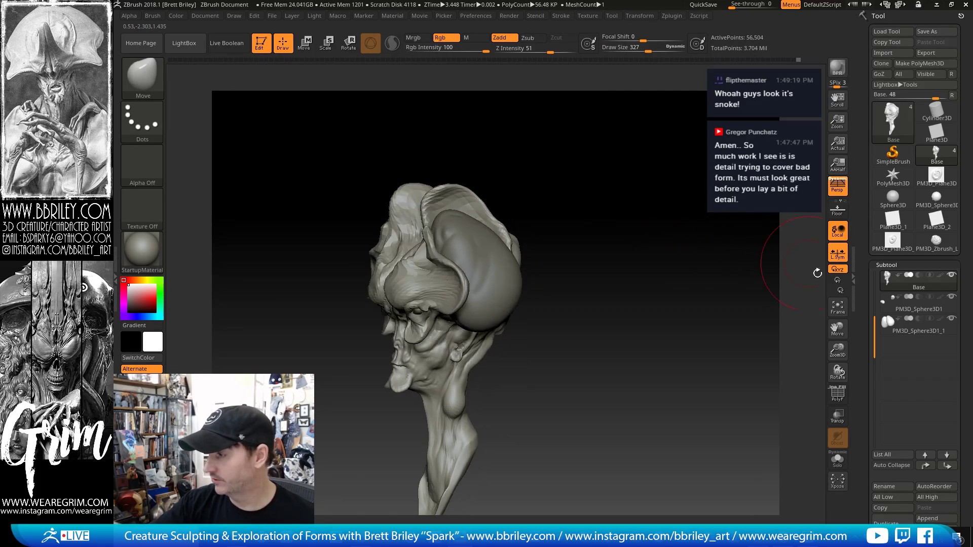
- Raise the head mesh to subdivision level 5
left_click_drag(866, 355, 866, 136)
left_click_drag(684, 237, 706, 230)
key("d")
key("d")
key("d")
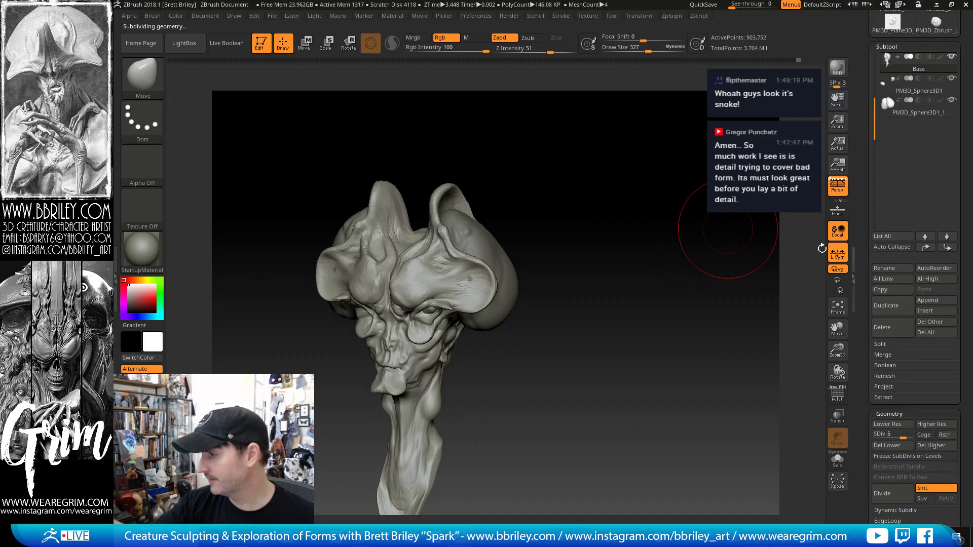
- Raise the head mesh to subdivision level 6 and carve the crest creases with the DamStandard brush at draw size 86
left_click_drag(853, 315, 846, 158)
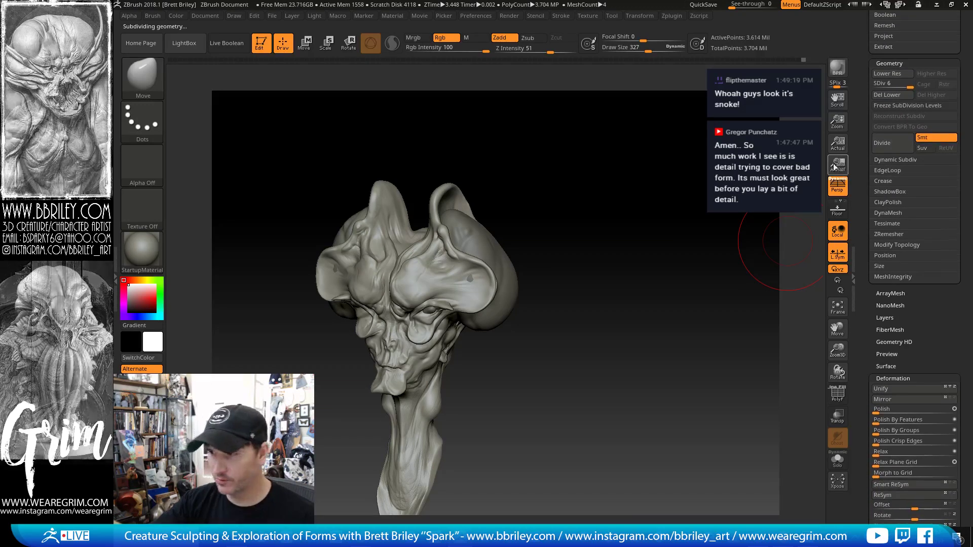
left_click_drag(669, 204, 692, 205)
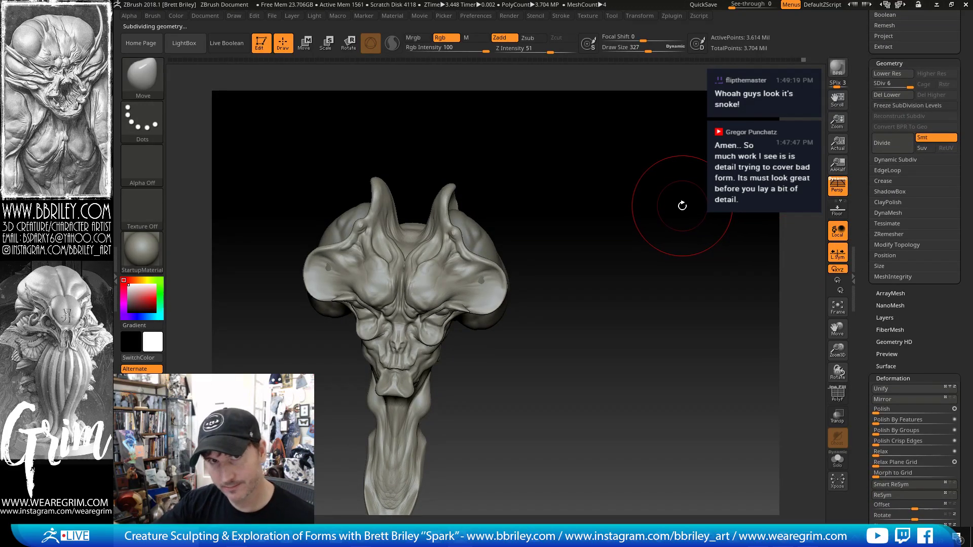
left_click_drag(633, 175, 614, 195)
key("b")
key("d")
key("s")
key("s")
mouse_move(442, 208)
left_mouse_down()
mouse_move(434, 200)
mouse_move(441, 207)
left_mouse_up()
key("s")
left_click_drag(475, 160, 462, 169)
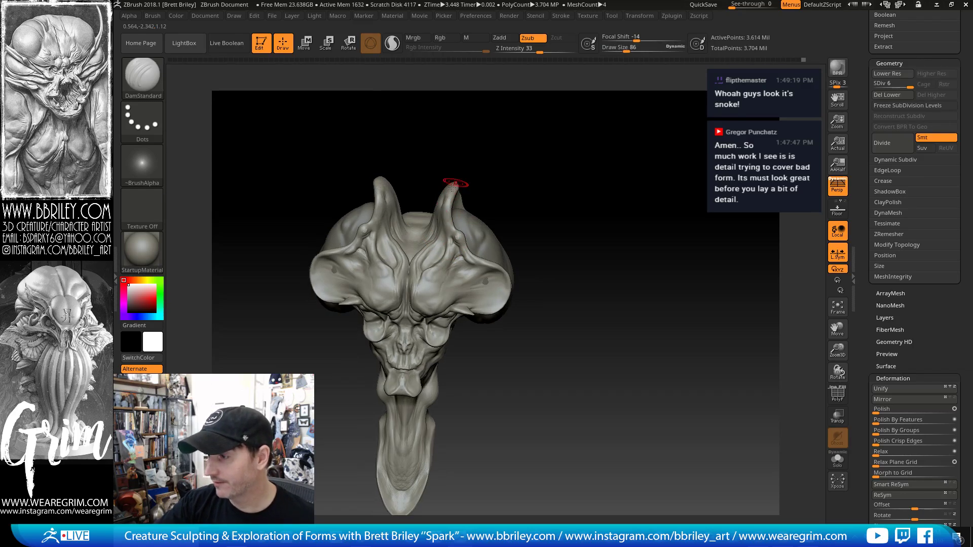
- Soften the folds on the crests by smoothing them and using the Inflat brush at draw size 86
key("b")
key("i")
key("n")
left_click_drag(441, 203, 445, 196, "shift")
left_click_drag(471, 163, 466, 145)
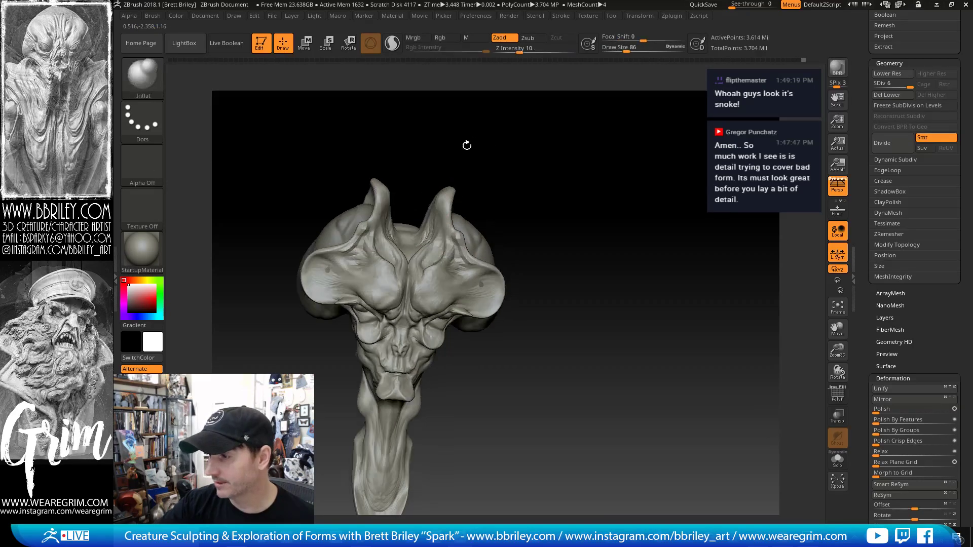
left_click_drag(447, 208, 441, 201, "shift")
mouse_move(467, 162)
left_mouse_down()
mouse_move(475, 166)
mouse_move(451, 170)
left_mouse_up()
- Refine the crests with the DamStandard brush and the Move brush at draw size 106
key("b")
key("d")
key("s")
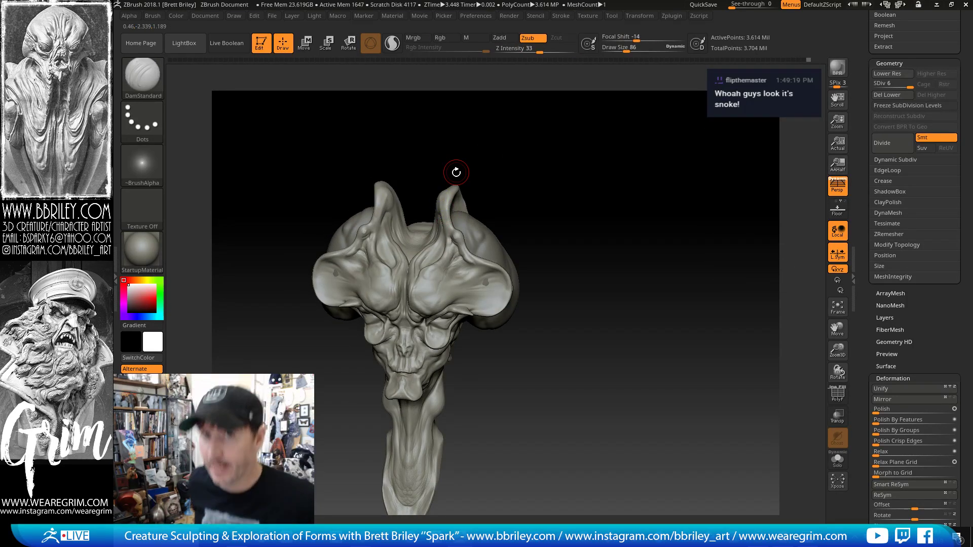
mouse_move(456, 172)
left_mouse_down()
mouse_move(582, 167)
mouse_move(428, 215)
left_mouse_up()
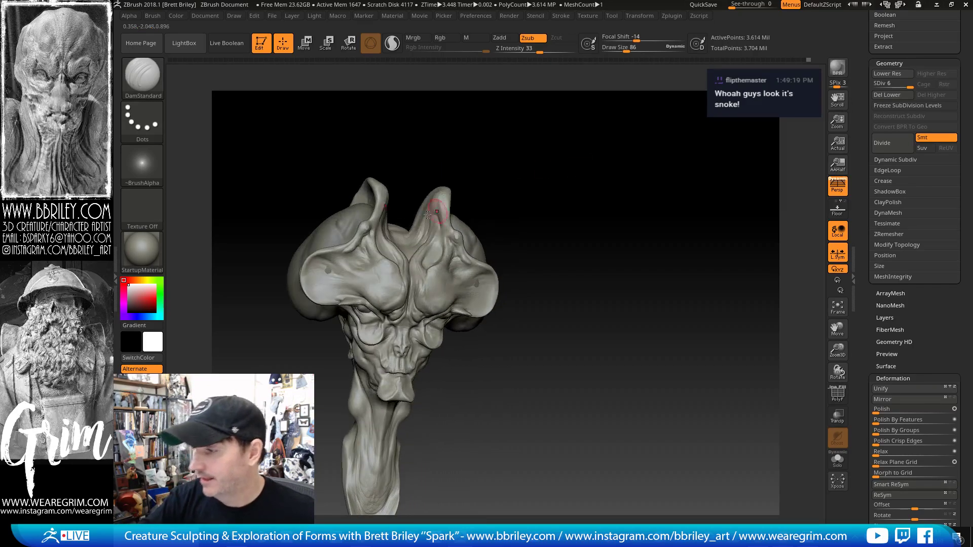
key("b")
key("m")
key("v")
left_click_drag(517, 166, 487, 202, "shift")
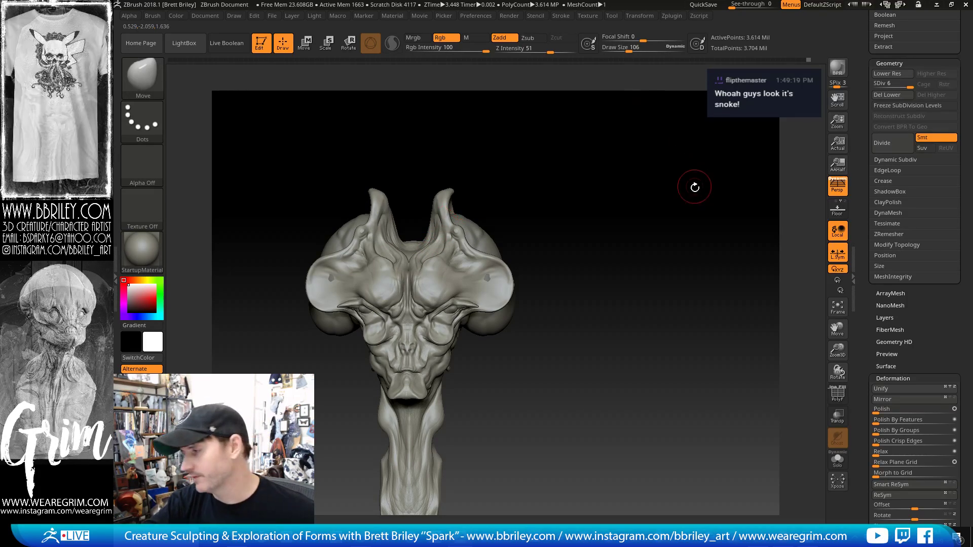
- Add two sculpting layers to the head mesh and delete both
left_click_drag(691, 198, 755, 199)
left_click_drag(877, 317, 875, 312)
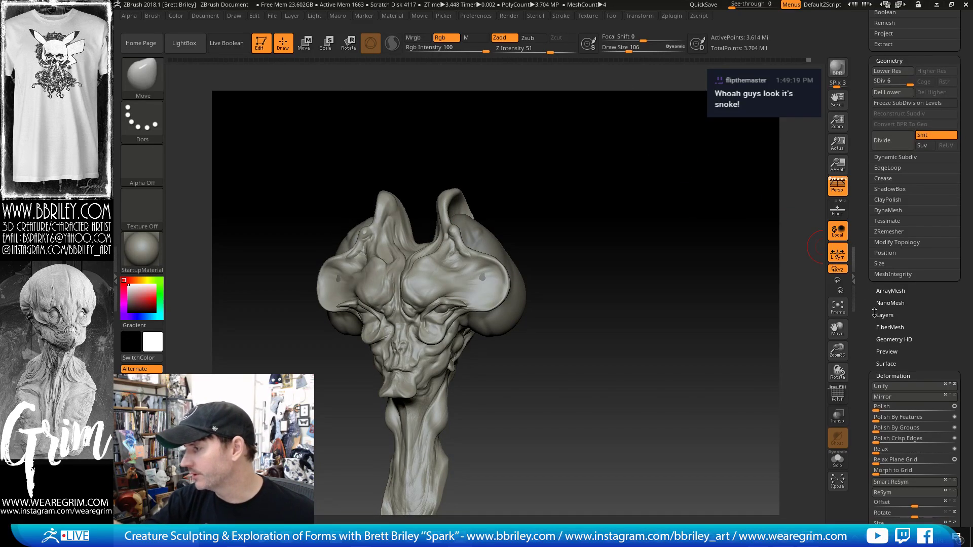
left_click_drag(629, 266, 614, 265)
left_click(885, 314)
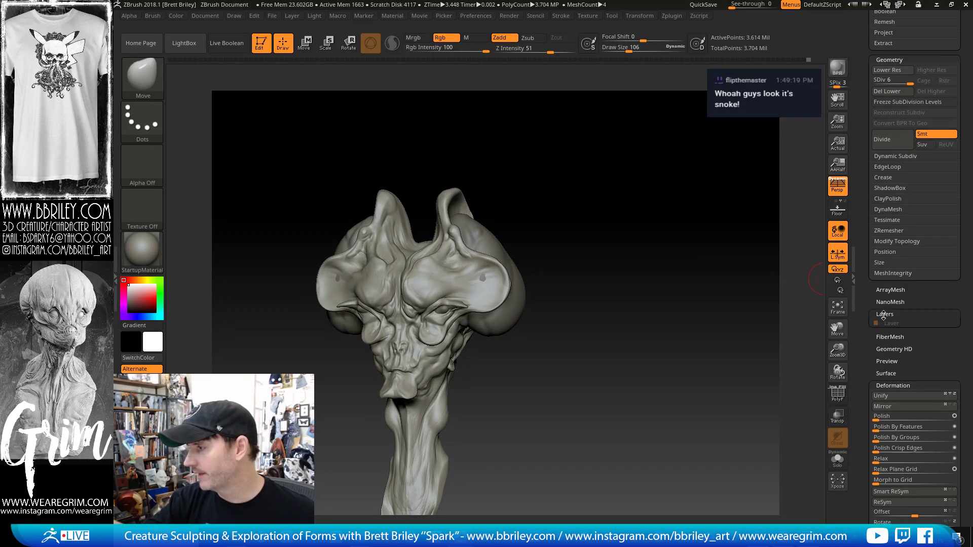
left_click(880, 446)
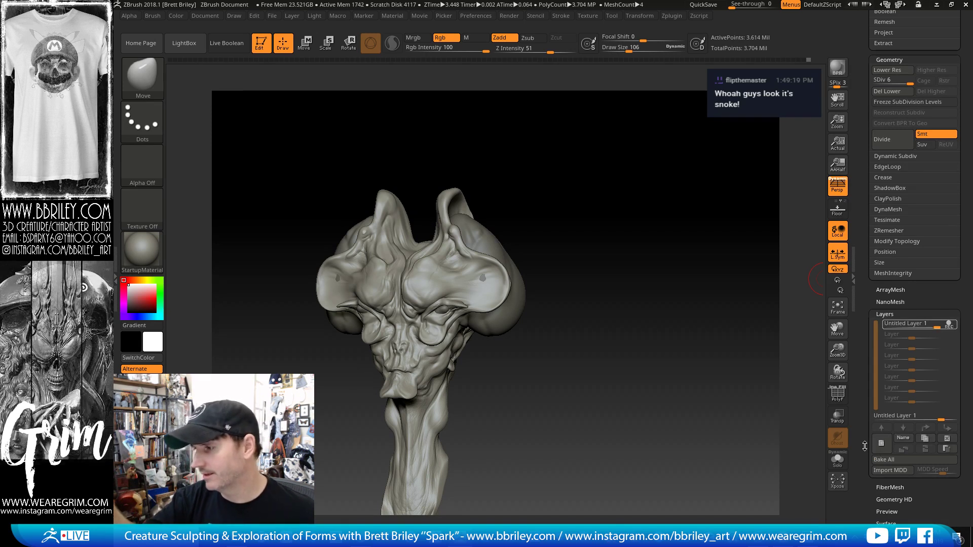
left_click(885, 441)
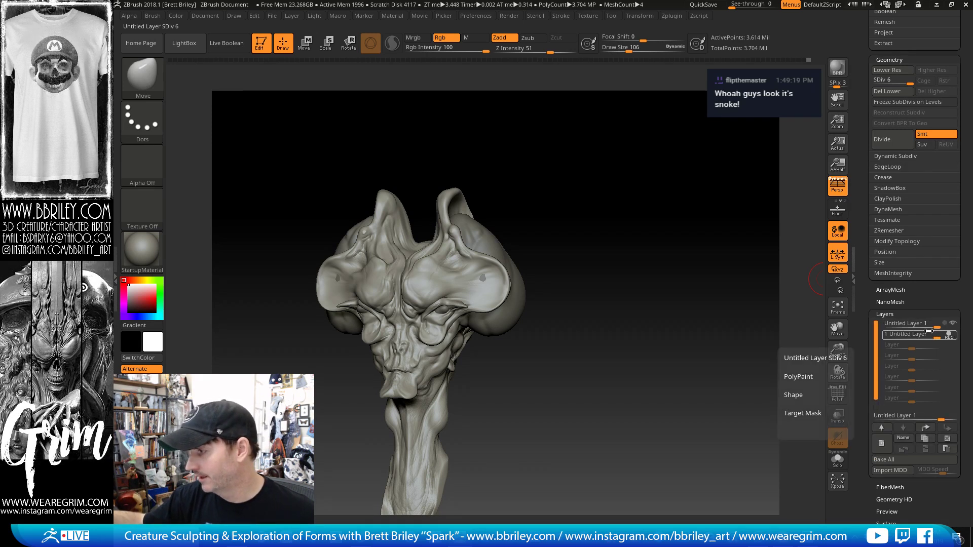
left_click(947, 439)
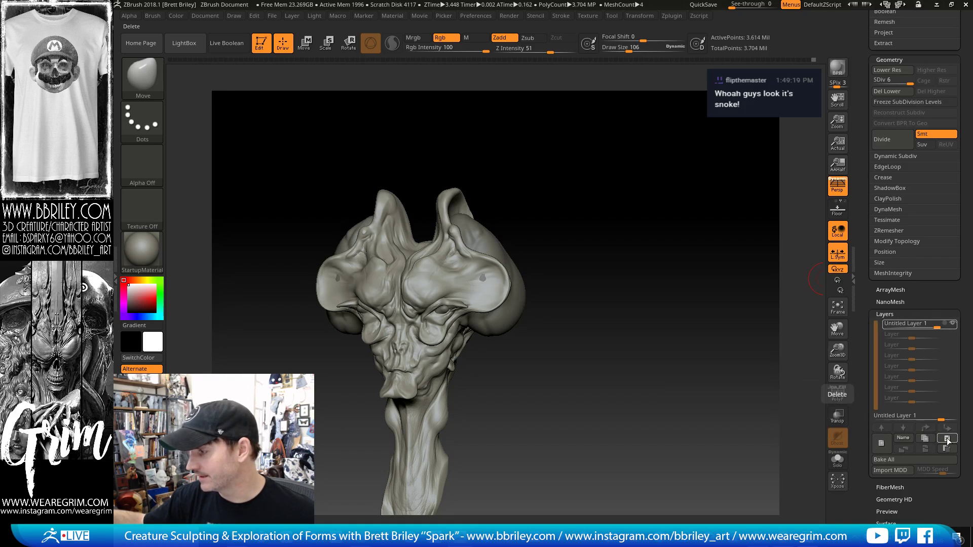
left_click(947, 439)
- Show the Morph Target settings and add a new sculpting layer to the head mesh
left_click_drag(890, 536, 890, 288)
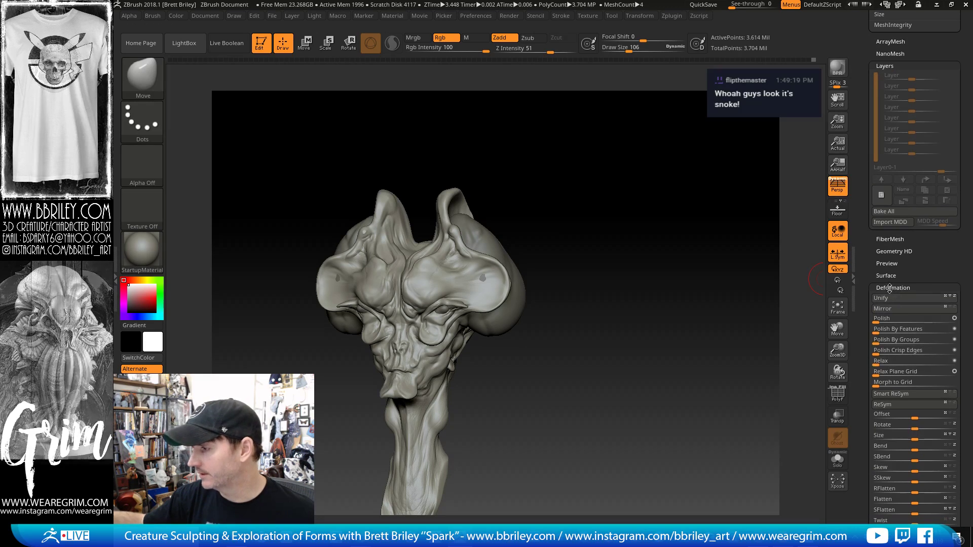
left_click(890, 288)
left_click(892, 349)
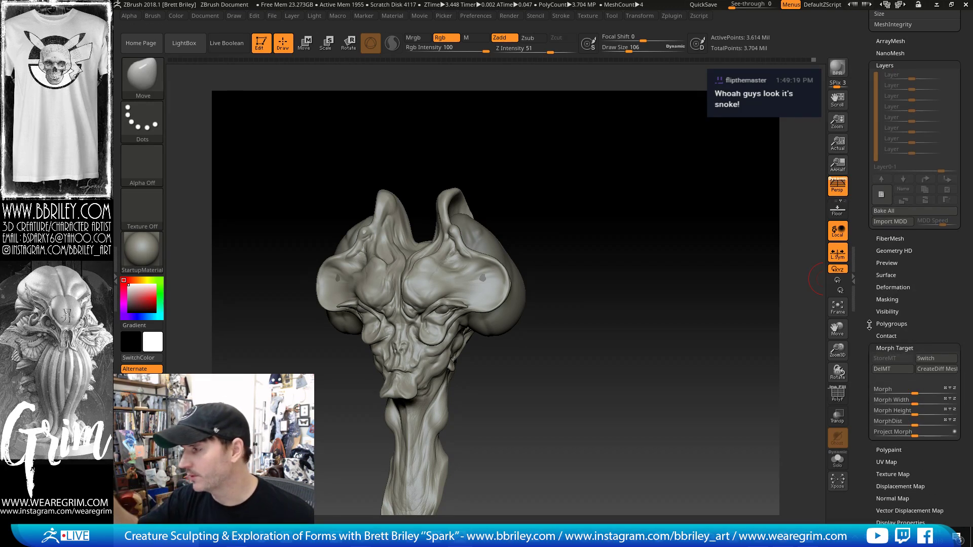
left_click_drag(701, 204, 751, 199, "shift")
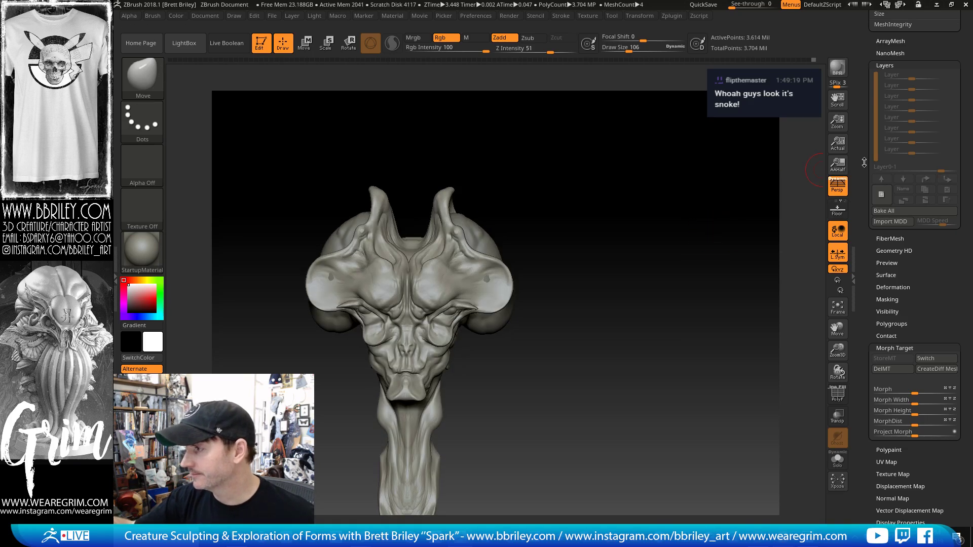
left_click_drag(864, 163, 866, 211)
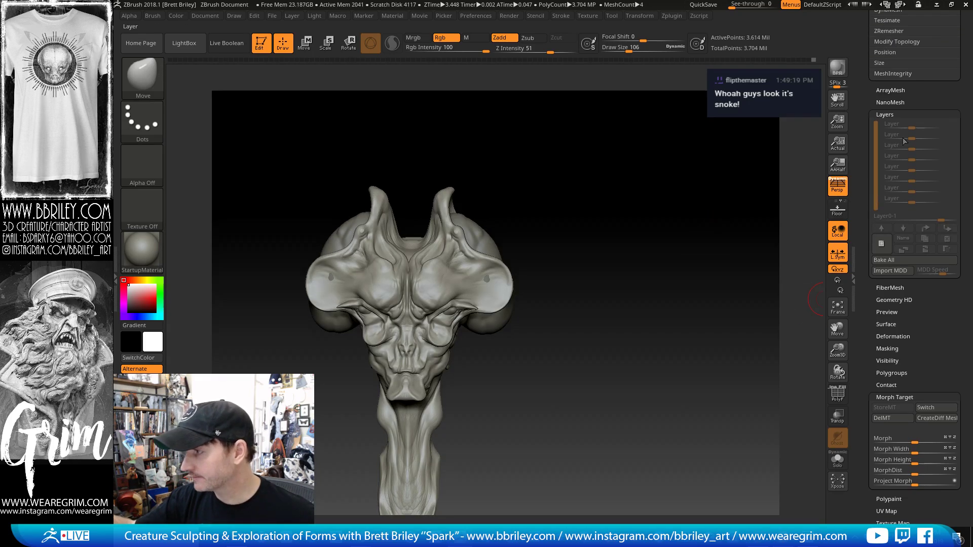
left_click(881, 244)
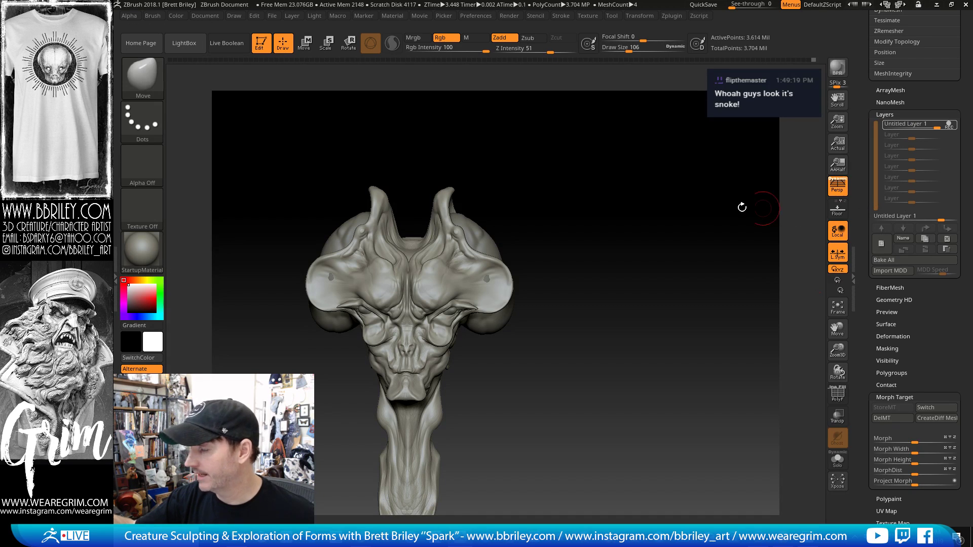
- Pull the outer brow lobes outward and upward on the new layer with the Move brush at draw sizes 598 and 568
key("s")
left_click_drag(474, 254, 502, 255)
left_click_drag(526, 211, 526, 203)
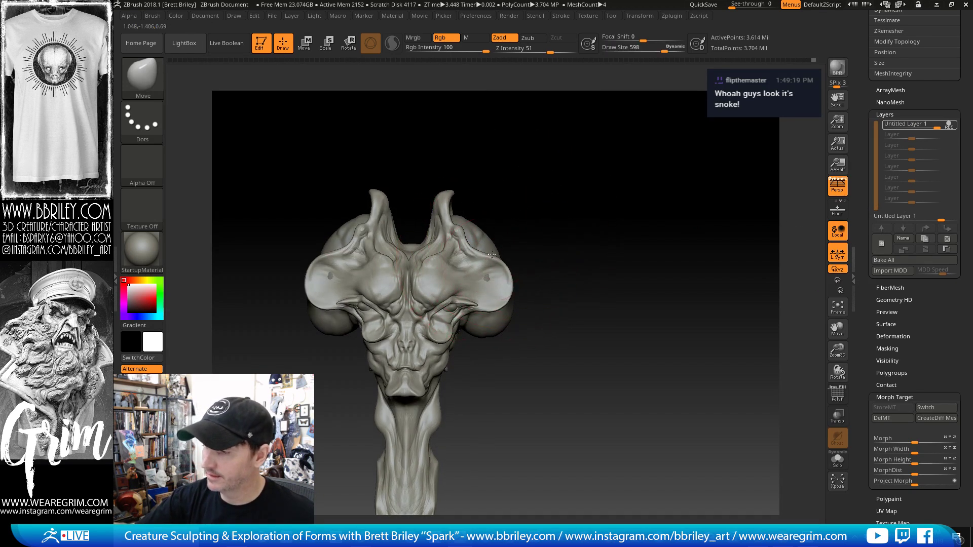
mouse_move(492, 254)
left_mouse_down()
mouse_move(527, 213)
mouse_move(525, 231)
left_mouse_up()
key("bracketleft")
mouse_move(519, 271)
left_mouse_down()
mouse_move(549, 292)
mouse_move(537, 280)
mouse_move(513, 321)
mouse_move(541, 248)
left_mouse_up()
key("s")
key("s")
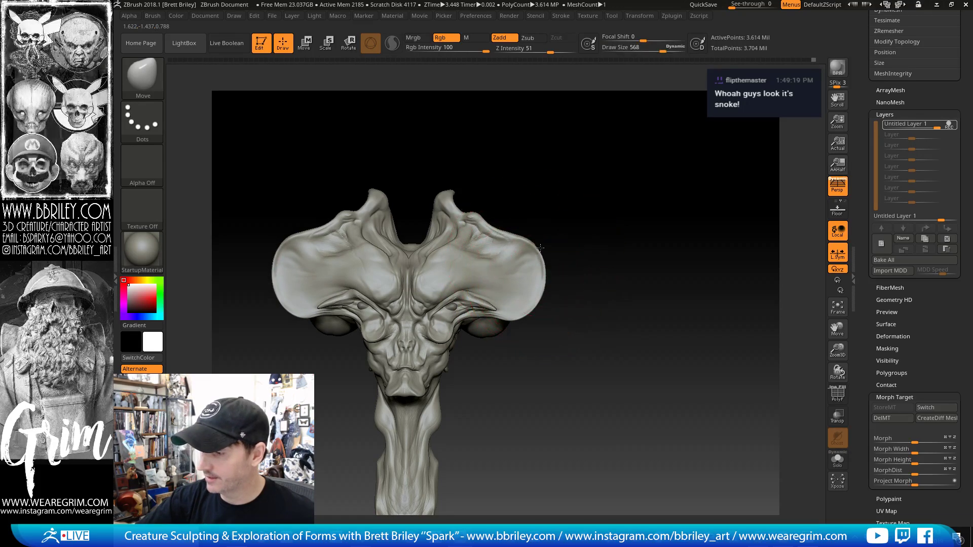
- Toggle the layer's visibility repeatedly to compare the head with and without the widened brow lobes
left_click_drag(581, 210, 637, 217)
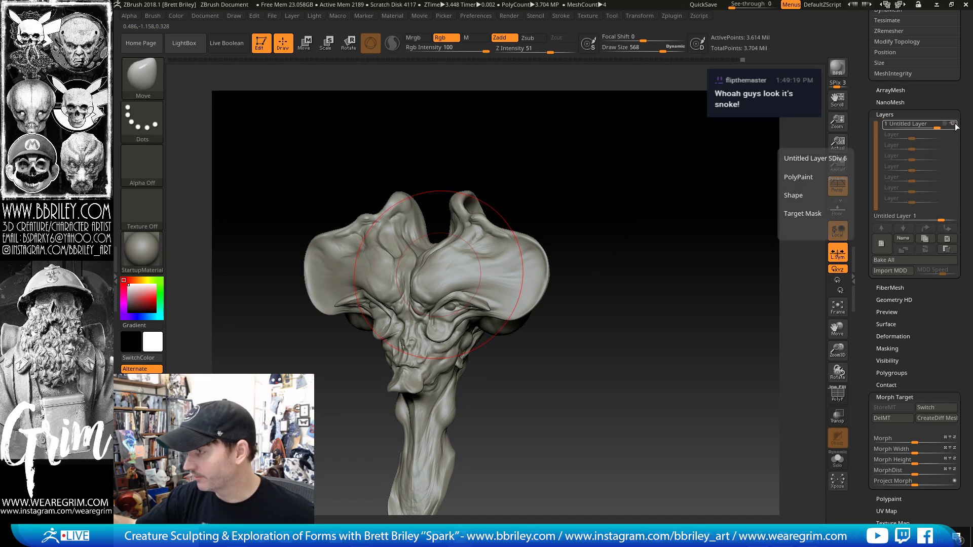
left_click(951, 125)
left_click(953, 125)
left_click(953, 125)
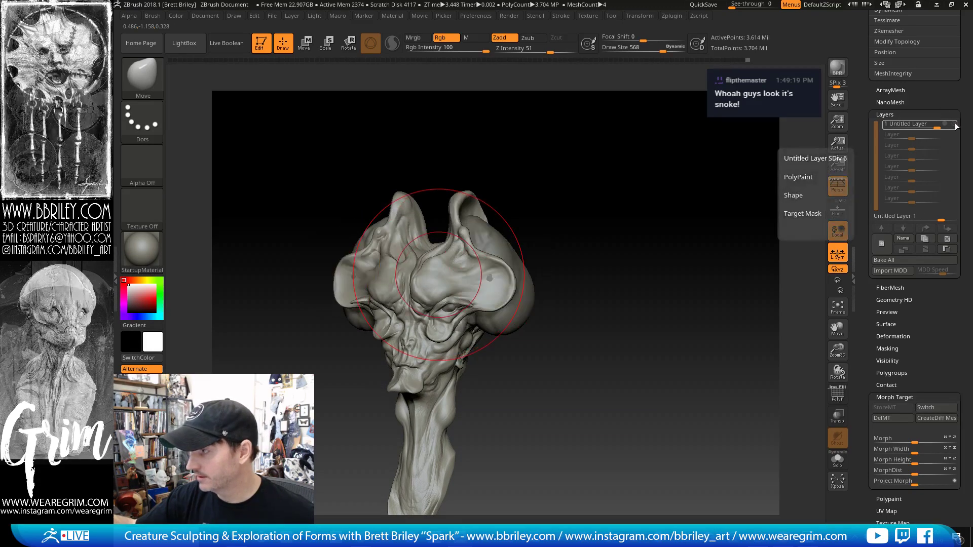
left_click(953, 124)
left_click(953, 124)
left_click(953, 125)
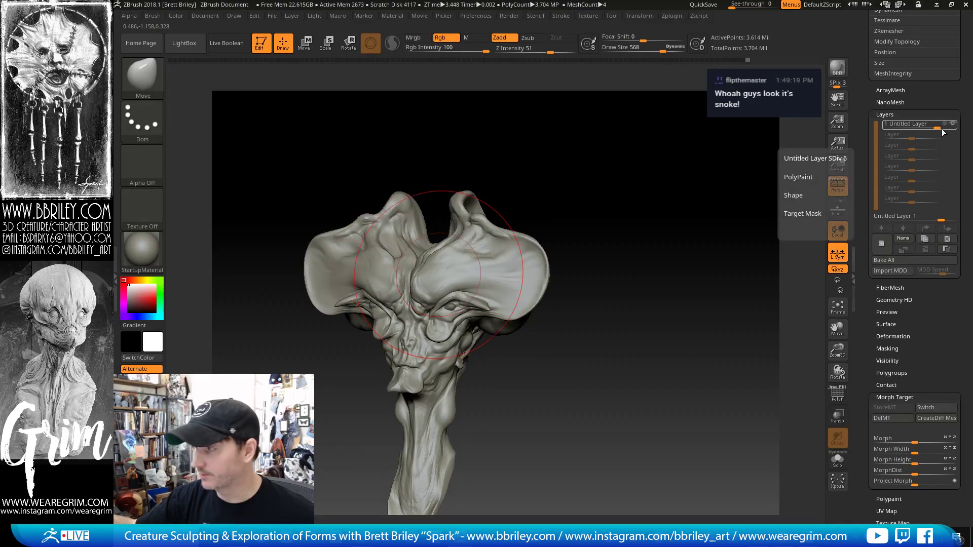
- Try changing the layer intensity and the Morph amount on the head mesh, and undo the last change
left_click_drag(935, 128, 955, 130)
left_click(955, 128)
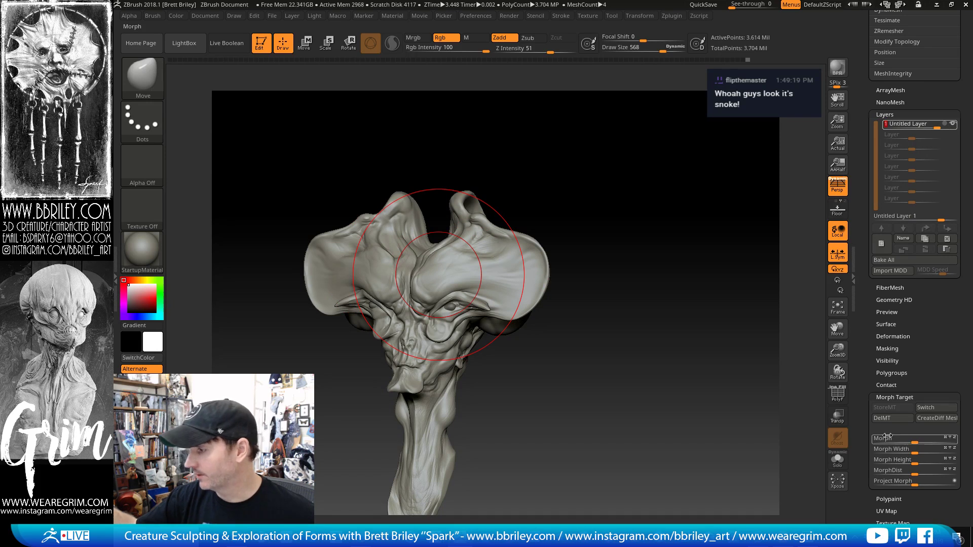
mouse_move(914, 440)
left_mouse_down()
mouse_move(925, 441)
mouse_move(847, 434)
left_mouse_up()
mouse_move(741, 369)
left_mouse_down()
mouse_move(708, 321)
mouse_move(572, 262)
left_mouse_up()
key("ctrl+z")
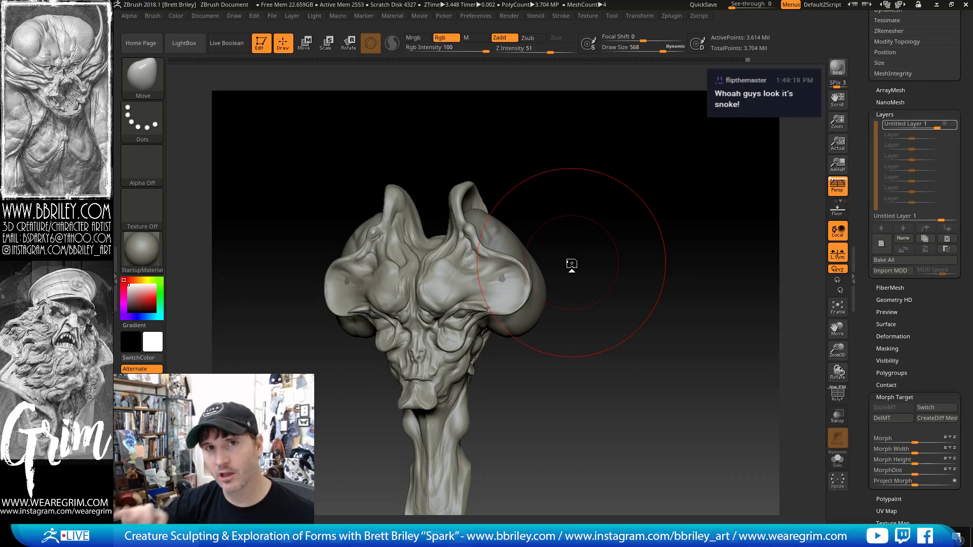
- Turn the model black to examine the head's silhouette from several angles, and restore the white colour
mouse_move(576, 162)
left_mouse_down()
mouse_move(613, 187)
mouse_move(613, 162)
mouse_move(316, 290)
left_mouse_up()
left_click_drag(130, 292, 125, 317)
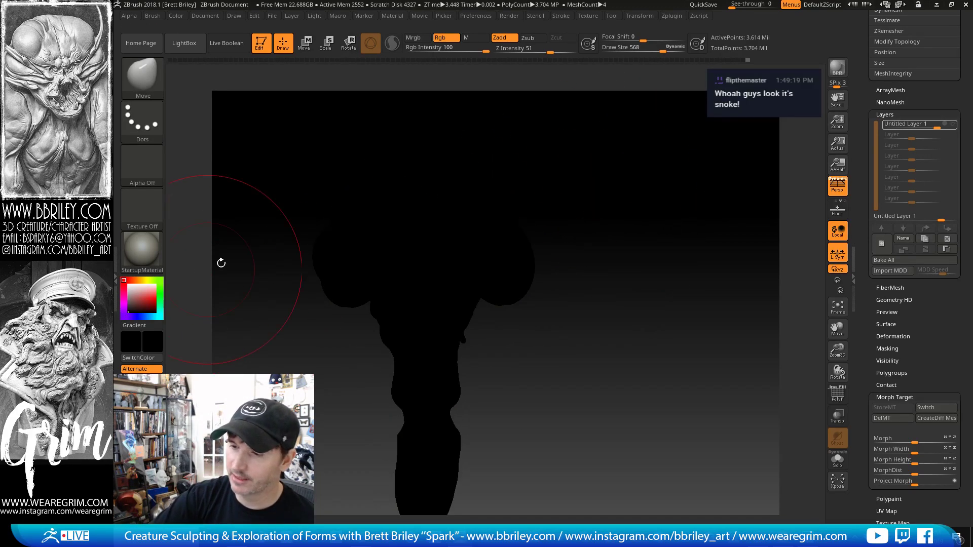
left_click_drag(598, 180, 532, 203)
left_click(135, 292)
mouse_move(135, 292)
left_mouse_down()
mouse_move(128, 285)
mouse_move(121, 318)
left_mouse_up()
mouse_move(603, 174)
left_mouse_down()
mouse_move(682, 173)
mouse_move(650, 201)
mouse_move(688, 190)
mouse_move(654, 191)
mouse_move(785, 358)
mouse_move(651, 350)
mouse_move(658, 341)
mouse_move(666, 348)
mouse_move(630, 122)
mouse_move(664, 211)
left_mouse_up()
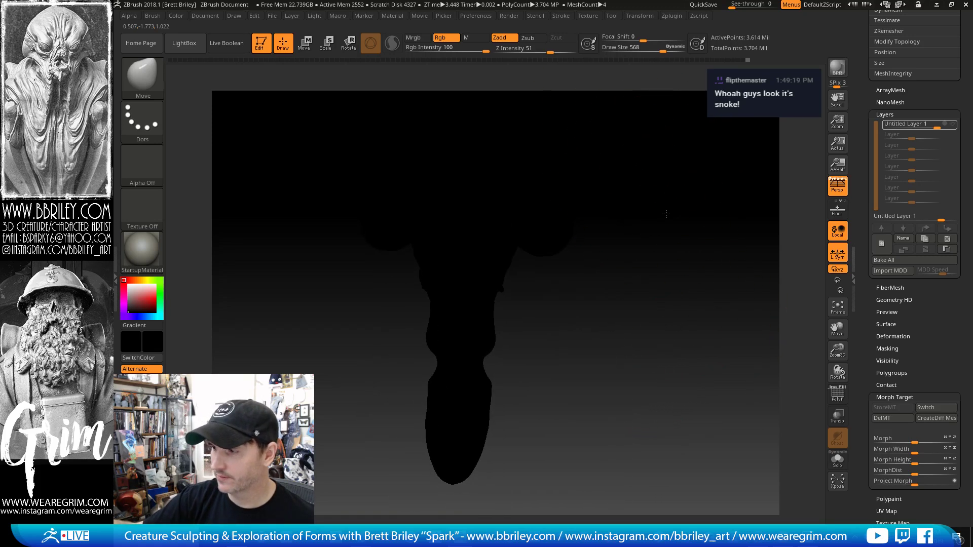
left_click(132, 278)
- Select the PM3D_Sphere3D1_1 skull bulges and reshape their rear edge with the Move brush at draw size 680
mouse_move(629, 238)
left_mouse_down()
mouse_move(684, 174)
mouse_move(643, 205)
left_mouse_up()
left_click(532, 196, "alt")
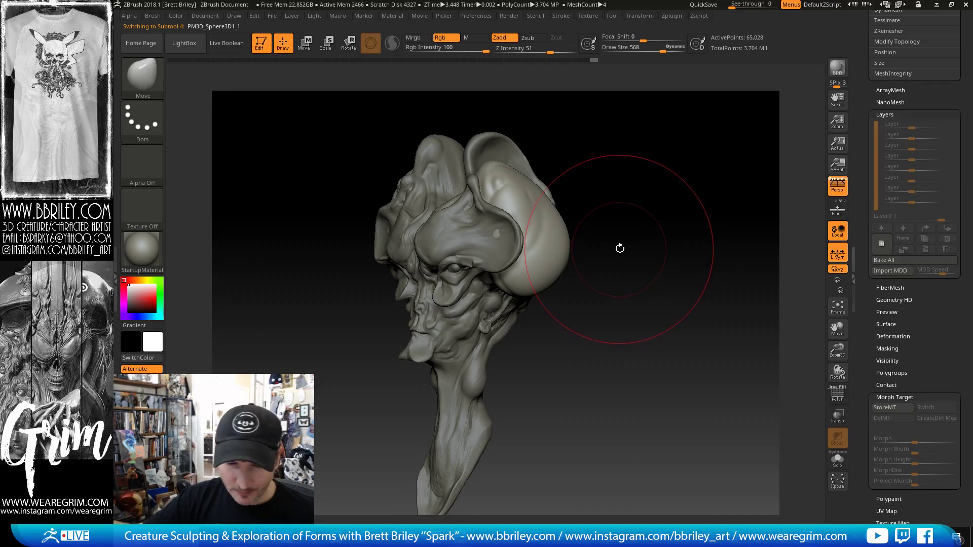
left_click_drag(649, 187, 660, 194)
mouse_move(653, 199)
left_mouse_down()
mouse_move(513, 238)
mouse_move(567, 208)
mouse_move(603, 223)
mouse_move(588, 215)
left_mouse_up()
left_click_drag(634, 168, 617, 164)
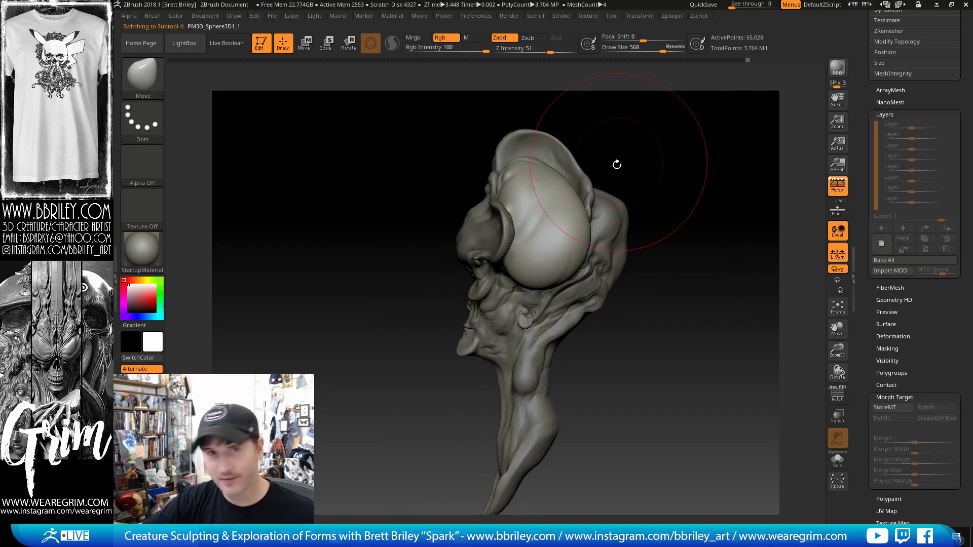
key("bracketright")
left_click_drag(579, 246, 584, 250)
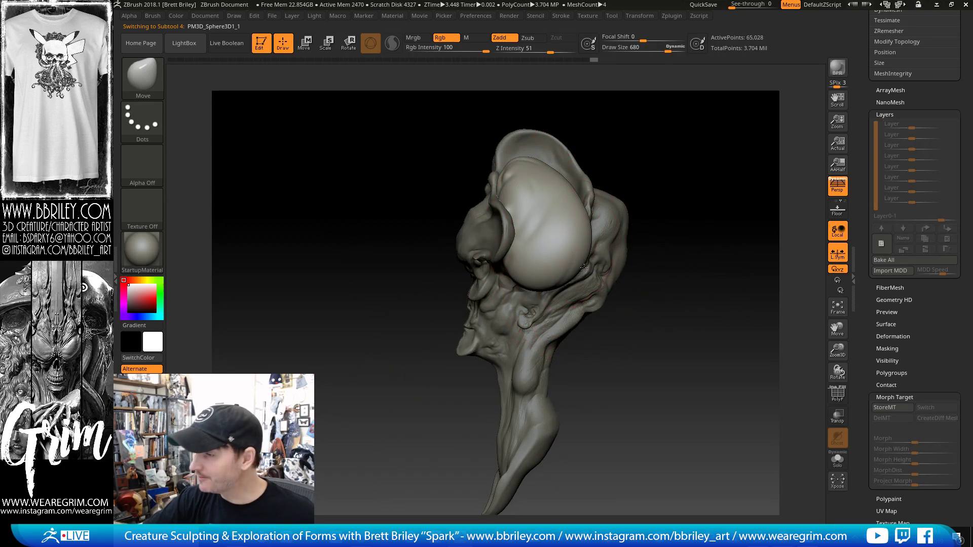
key("bracketleft")
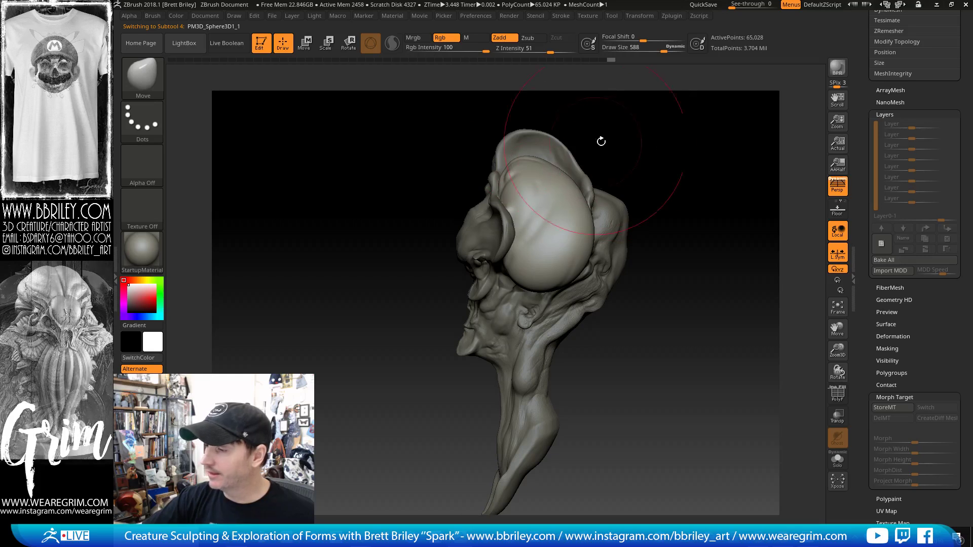
left_click_drag(600, 142, 651, 158)
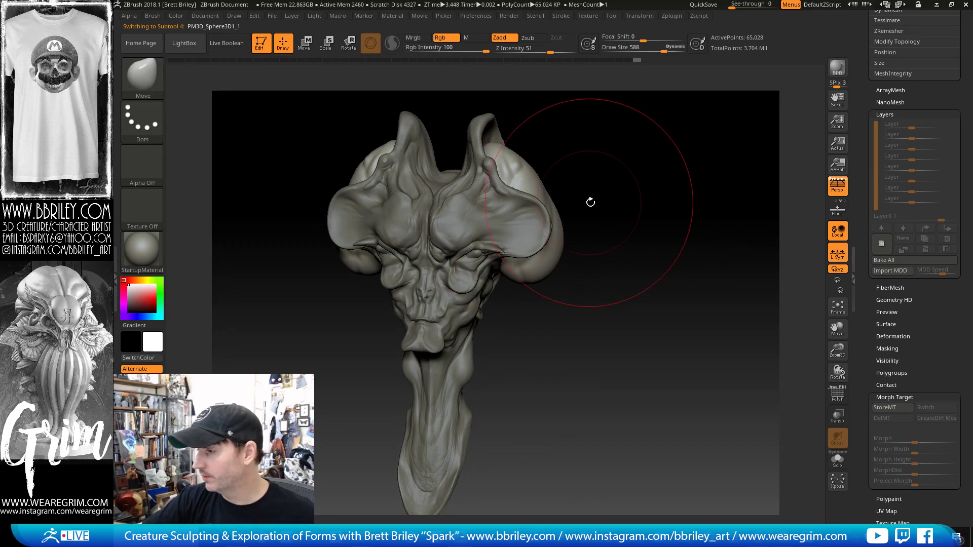
- Make the Base head mesh the active subtool
mouse_move(615, 174)
left_mouse_down()
mouse_move(621, 154)
mouse_move(632, 170)
left_mouse_up()
left_click(466, 198, "alt")
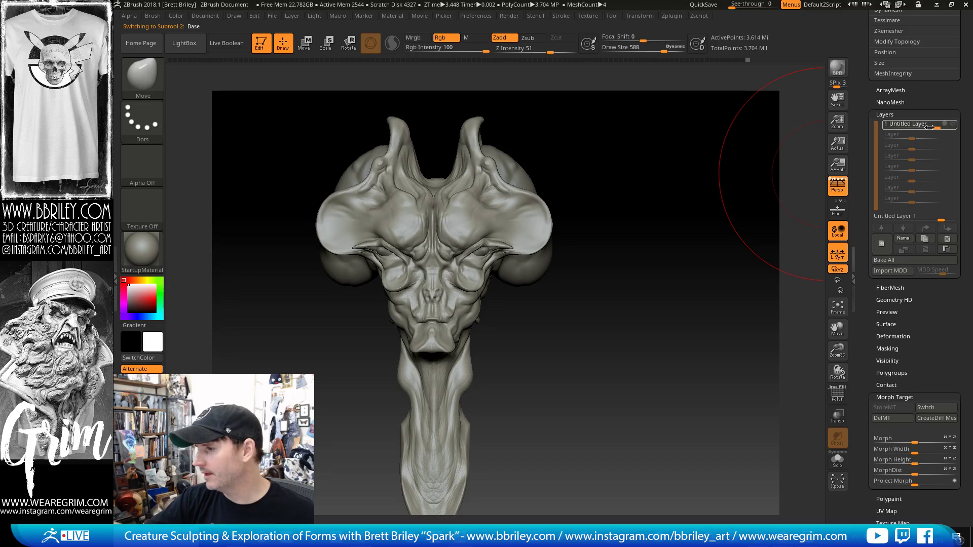
- Set the existing sculpt layer's intensity to 0.2421 and add a second layer to the Base subtool
left_click_drag(929, 128, 878, 127)
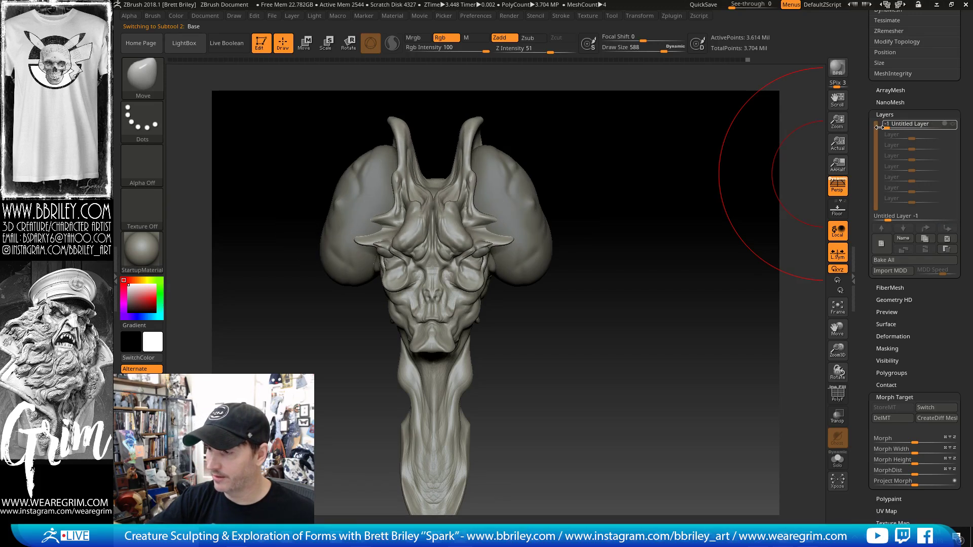
mouse_move(682, 204)
left_mouse_down()
mouse_move(658, 206)
mouse_move(710, 211)
mouse_move(679, 202)
left_mouse_up()
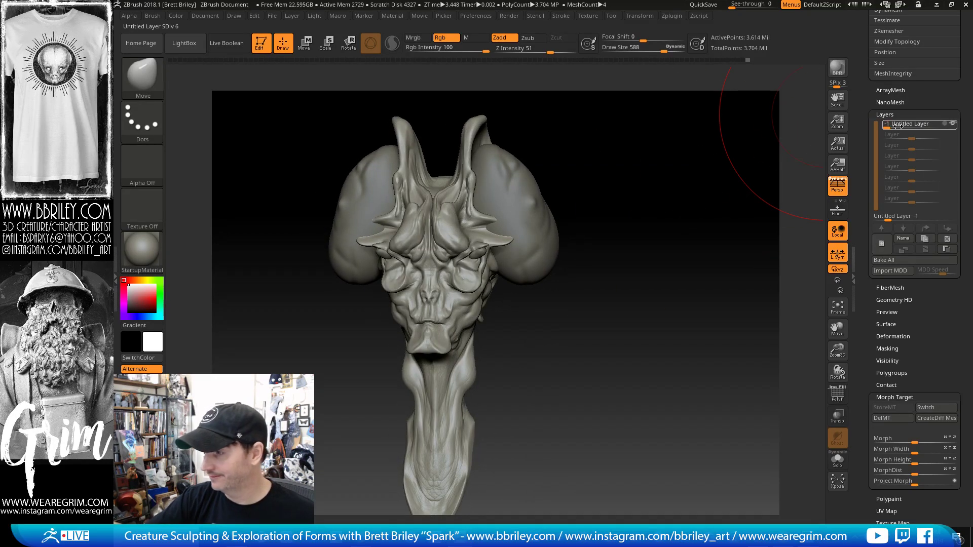
left_click_drag(897, 126, 920, 127)
left_click(914, 126)
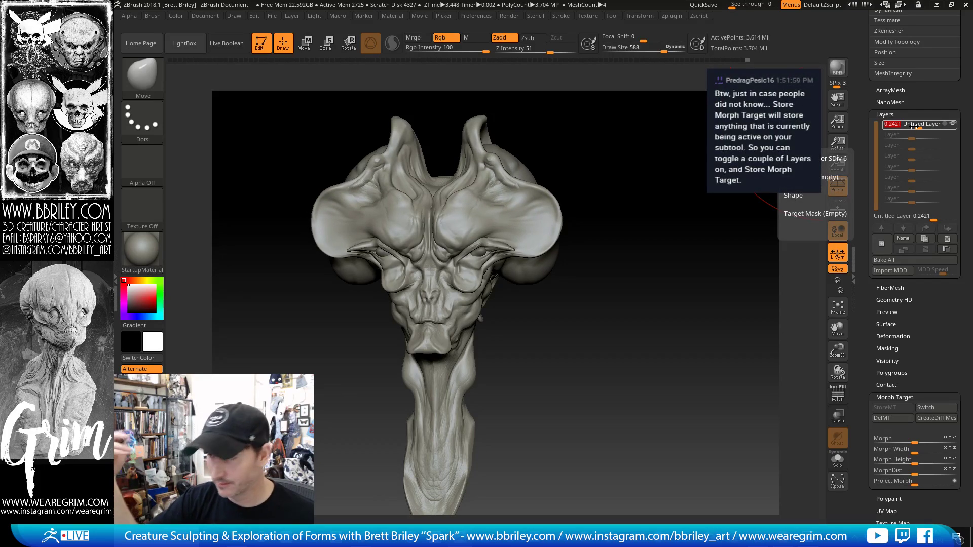
left_click_drag(630, 180, 631, 194)
left_click(881, 244)
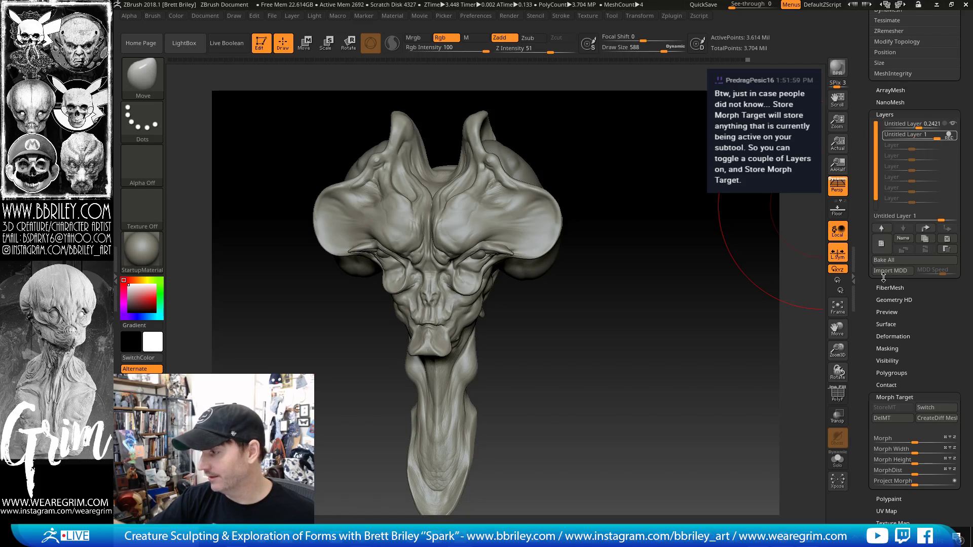
- Switch the head back and forth with its stored morph target to compare the two shapes
left_click(931, 409)
left_click(930, 410)
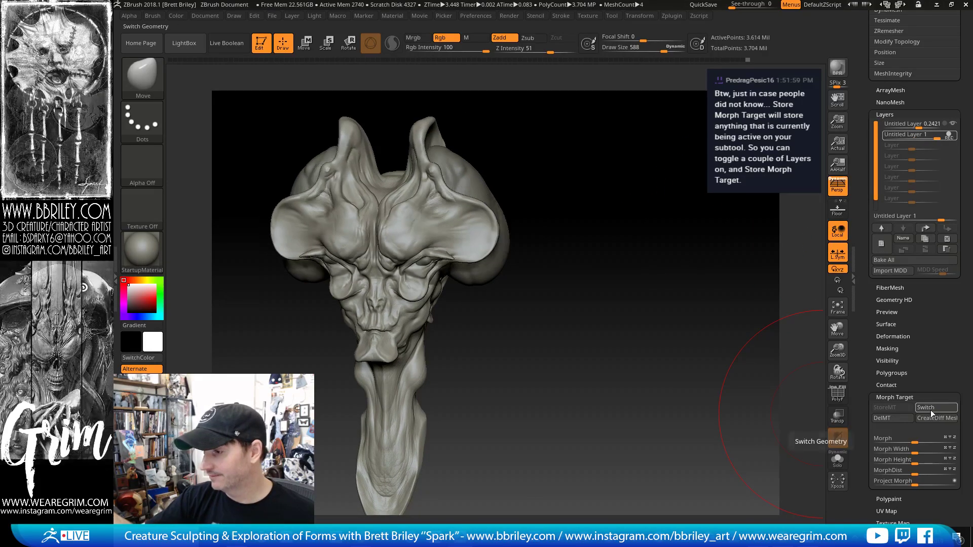
left_click(930, 409)
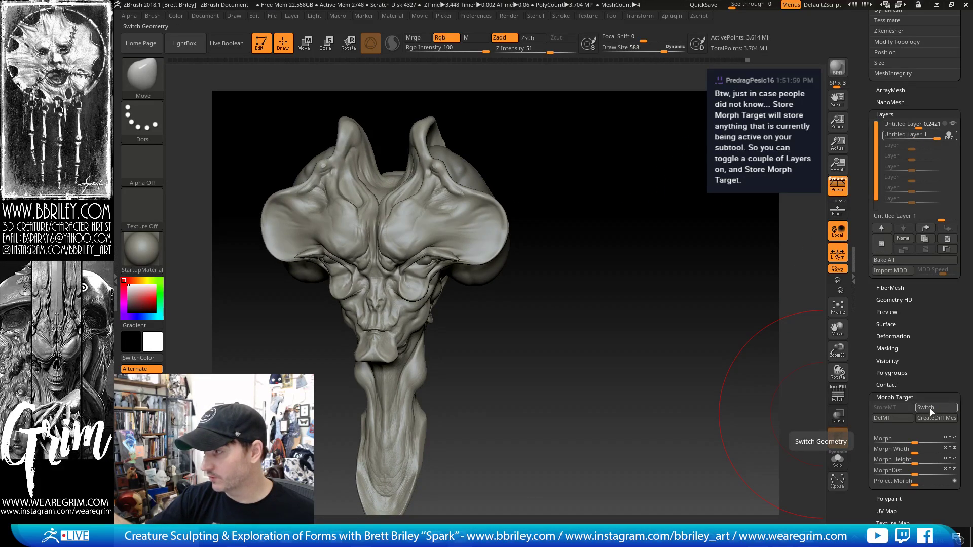
left_click(929, 409)
left_click(930, 408)
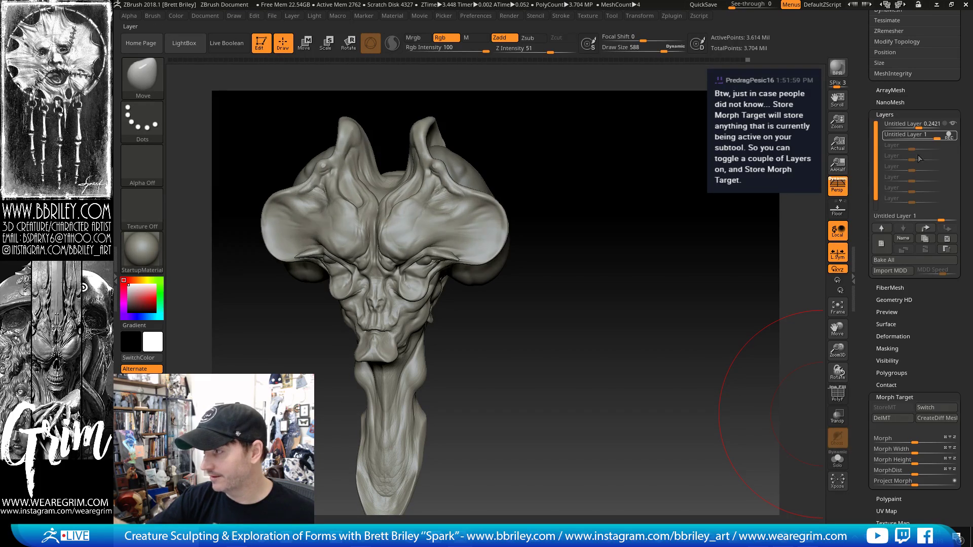
- Nudge the forms around the brow and horn base with the Move brush, using draw sizes 257 and 124
left_click_drag(652, 196, 424, 231)
key("s")
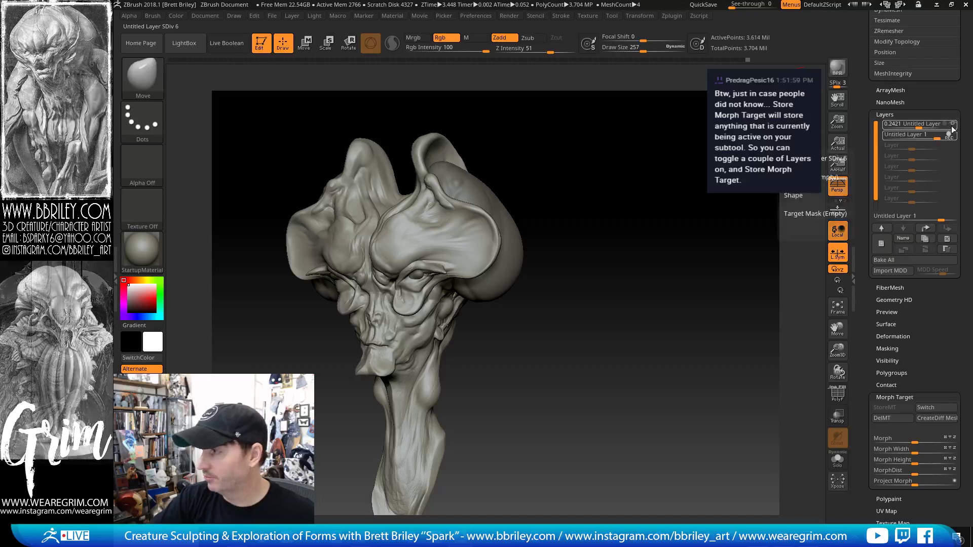
left_click_drag(499, 170, 545, 165)
left_click_drag(440, 208, 444, 201)
key("s")
left_click_drag(459, 229, 451, 229)
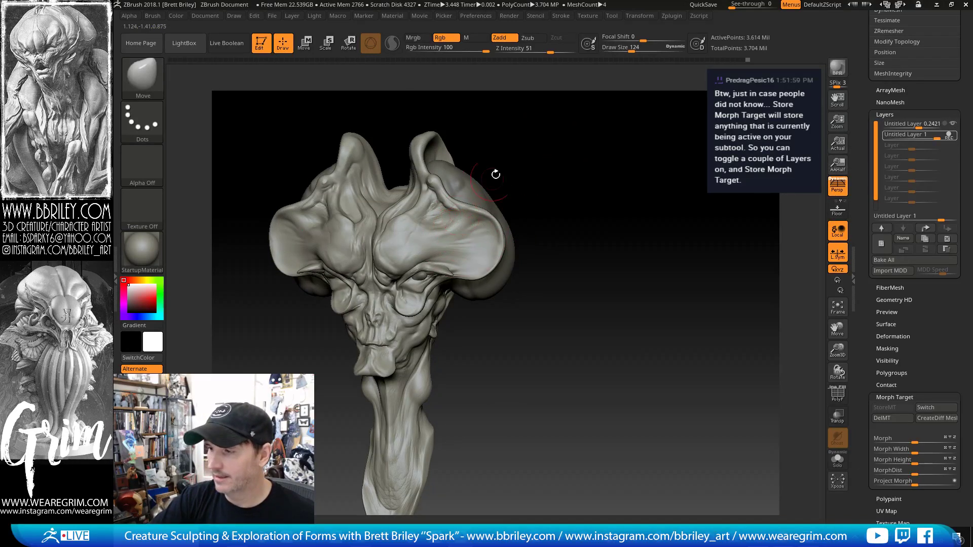
left_click_drag(496, 174, 537, 175)
- Build up a small symmetrical bump on each brow bulge with the Clay brush at draw size 32
key("b")
key("c")
key("l")
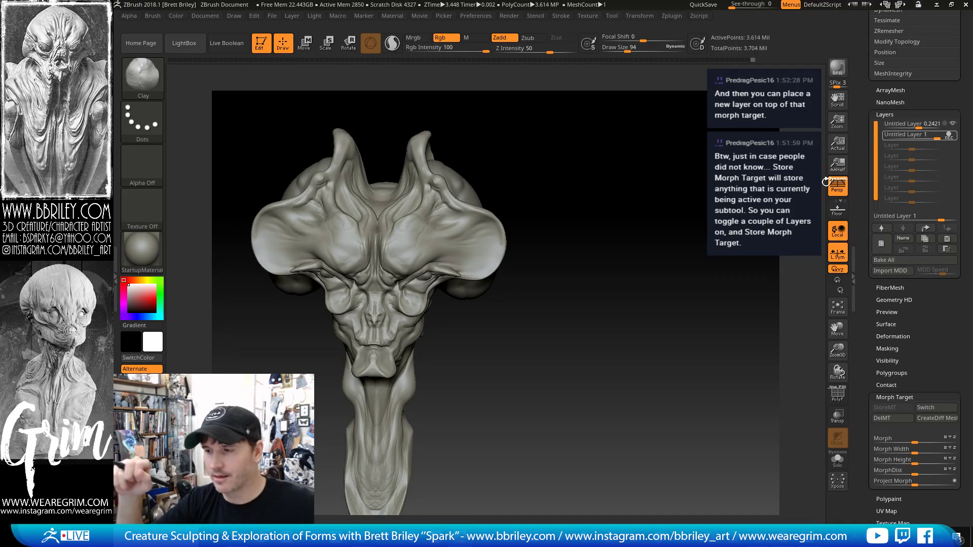
left_click_drag(554, 168, 694, 154)
mouse_move(642, 170)
left_mouse_down()
mouse_move(653, 155)
mouse_move(643, 161)
left_mouse_up()
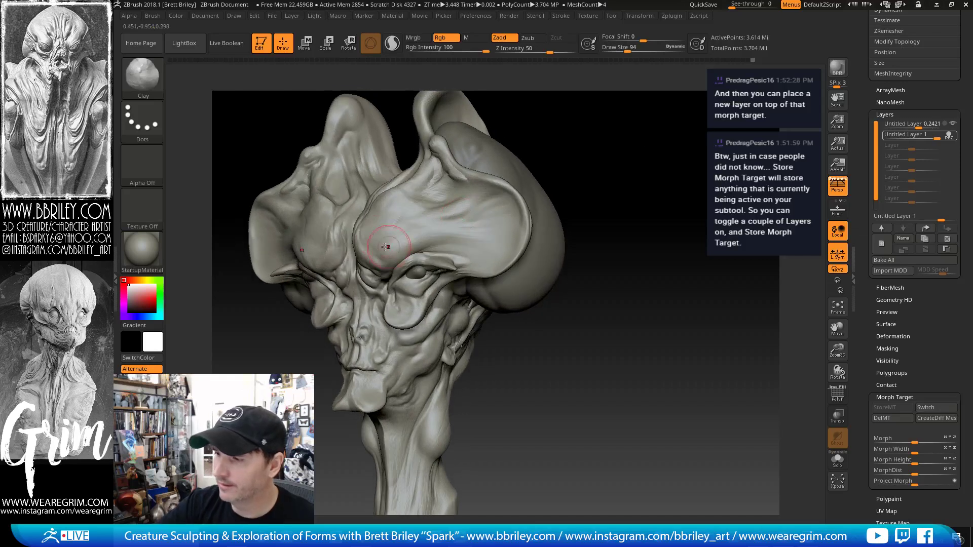
key("bracketleft")
key("bracketleft")
key("shift")
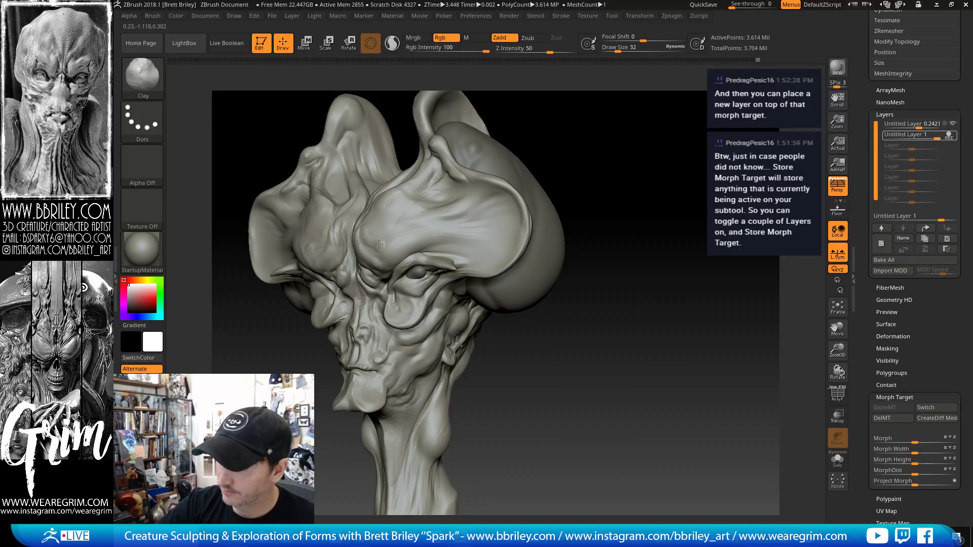
- Swell and soften the small brow bumps with the Inflat brush at draw size 32
key("b")
key("i")
key("n")
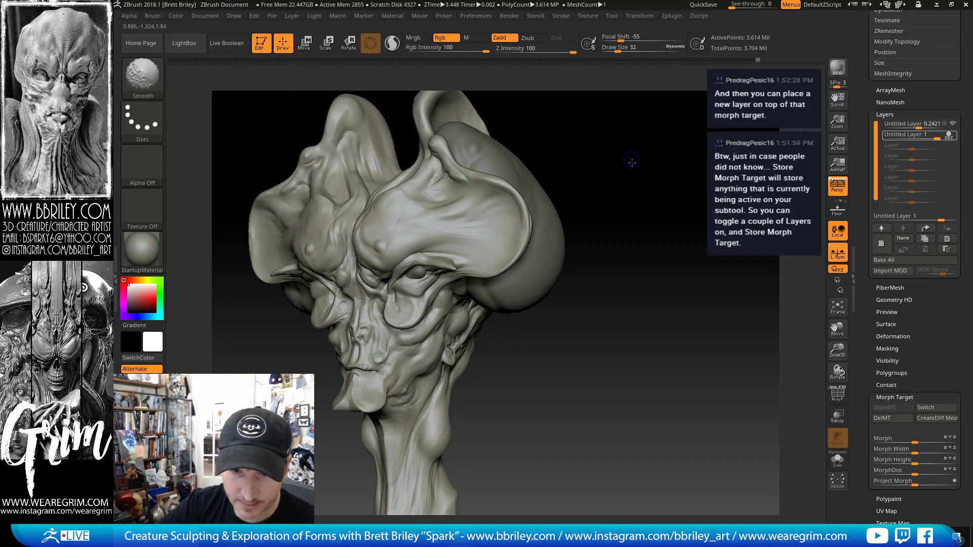
mouse_move(627, 171)
left_mouse_down("shift")
mouse_move(623, 198)
mouse_move(671, 183)
left_mouse_up("shift")
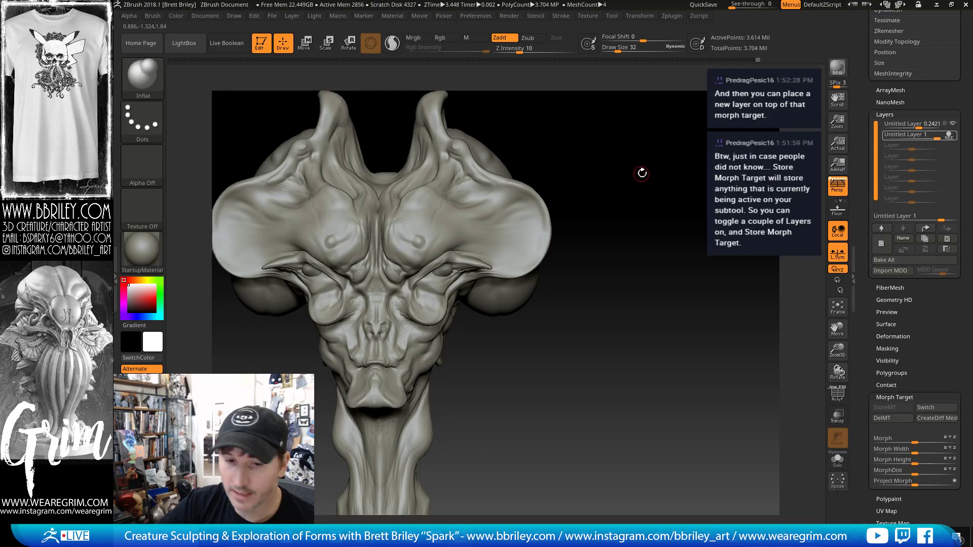
- Bring up the subtool list and inspect the Base subtool's details
scroll(887, 263, "down", 1)
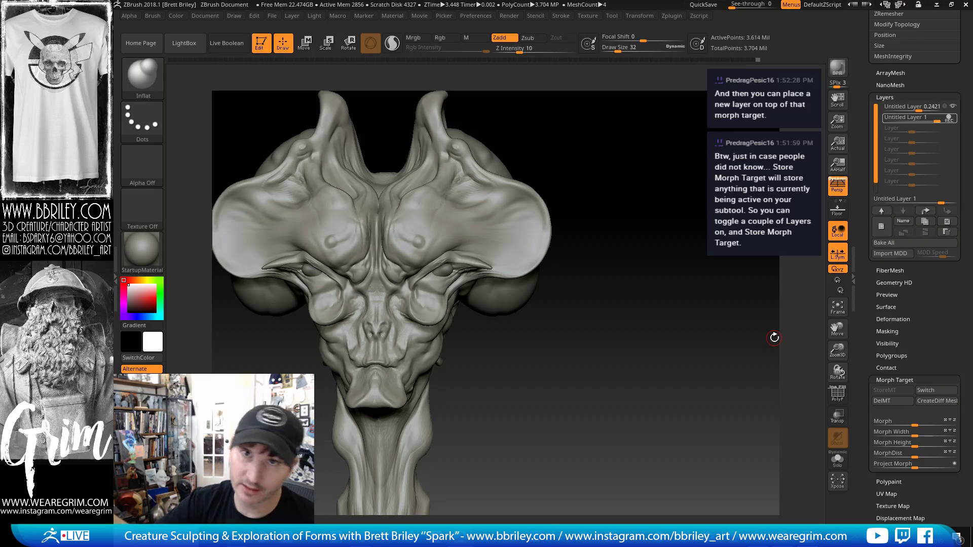
scroll(888, 264, "up", 10)
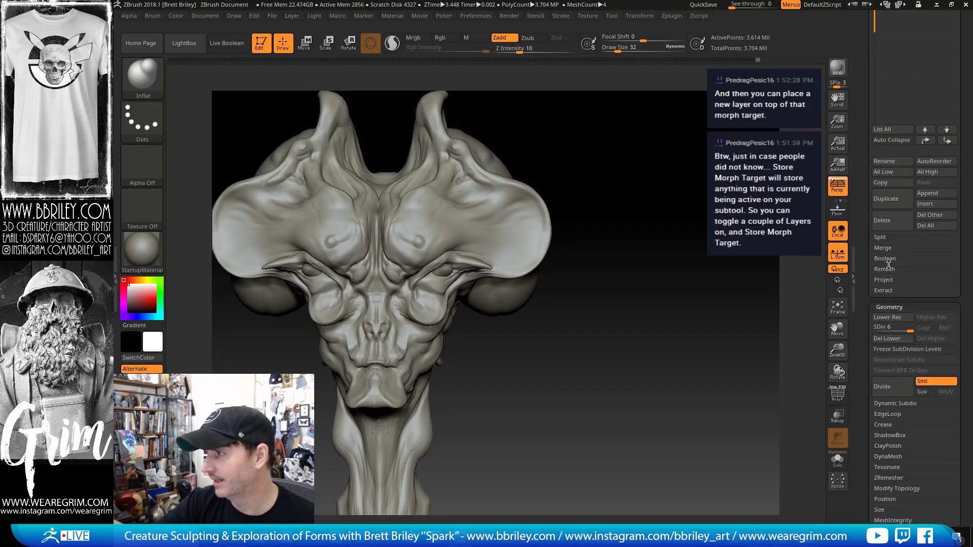
scroll(865, 175, "up", 4)
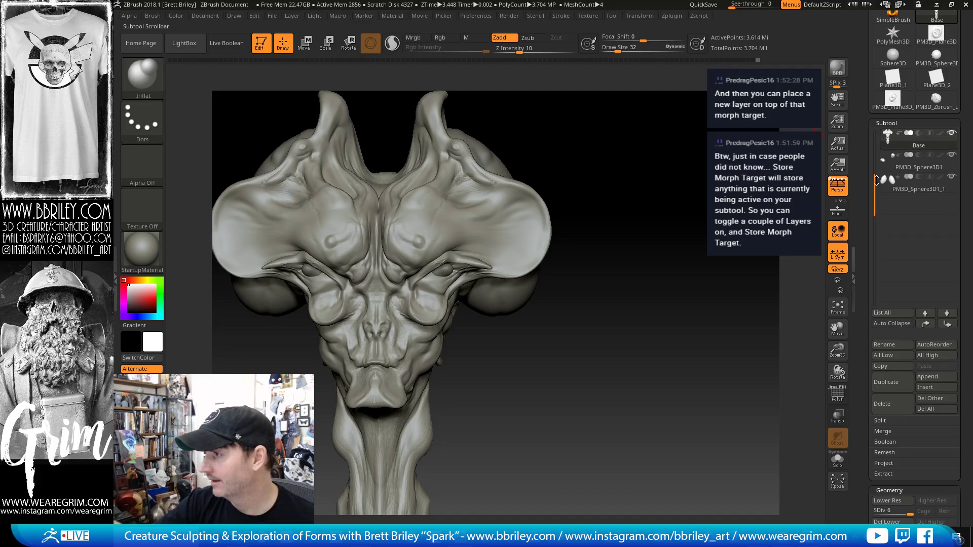
scroll(876, 180, "up", 1)
mouse_move(892, 163)
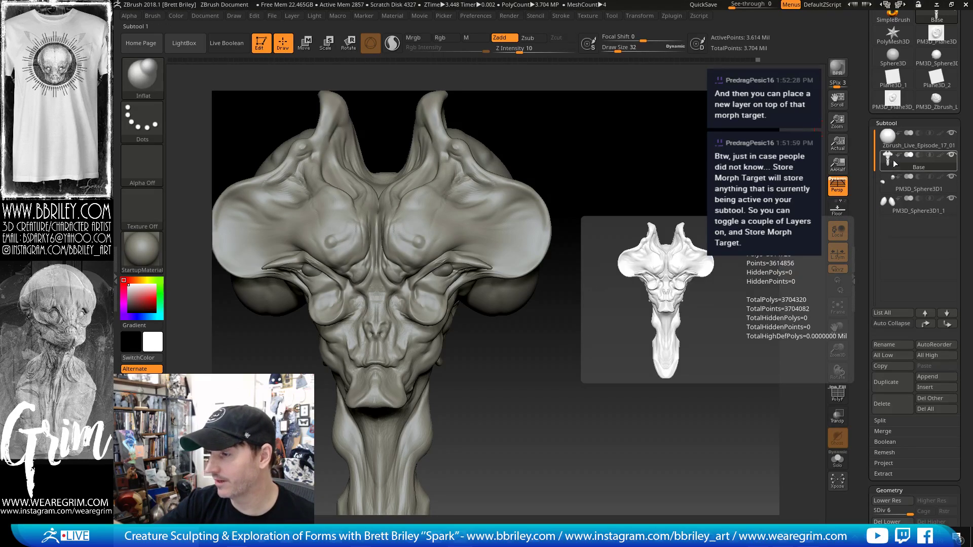
- Carve creases around the inner eyes, nose bridge and nostrils with the DamStandard brush at draw size 27
left_click_drag(629, 218, 551, 206)
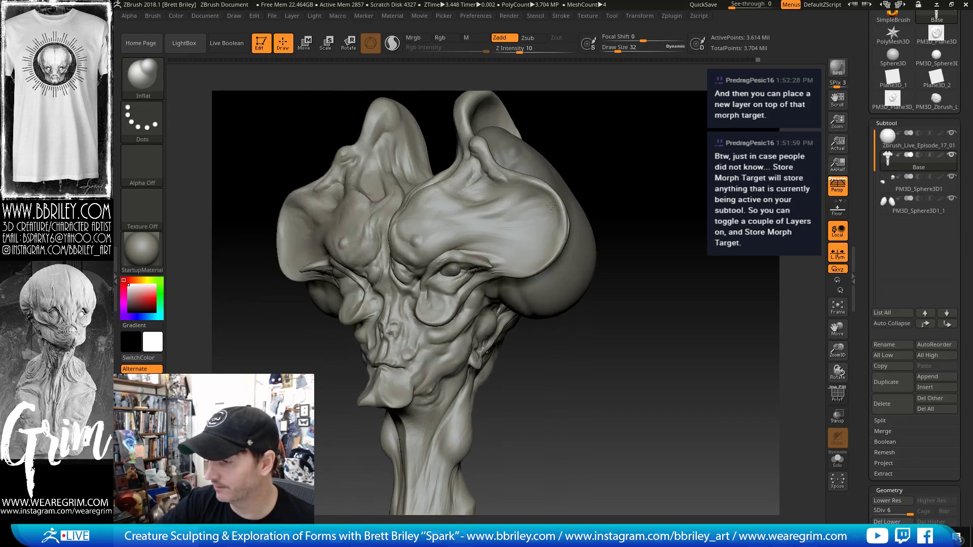
left_click_drag(611, 109, 640, 113)
key("b")
key("d")
key("s")
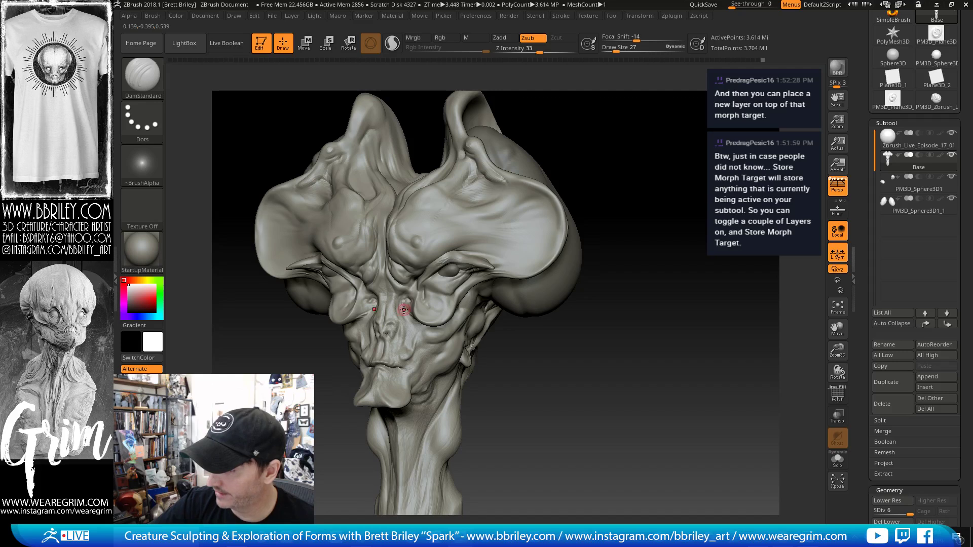
left_click_drag(661, 109, 639, 116, "shift")
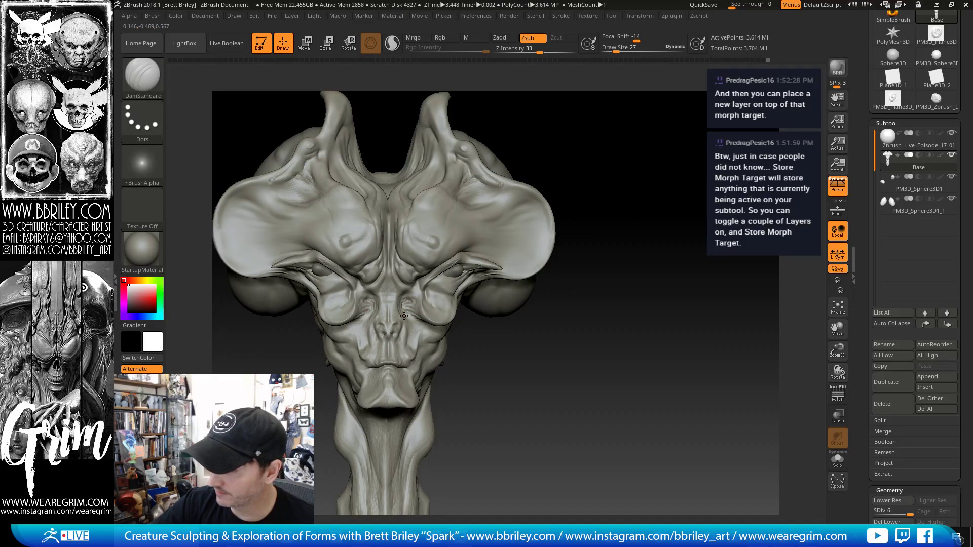
left_click_drag(560, 191, 582, 191, "alt")
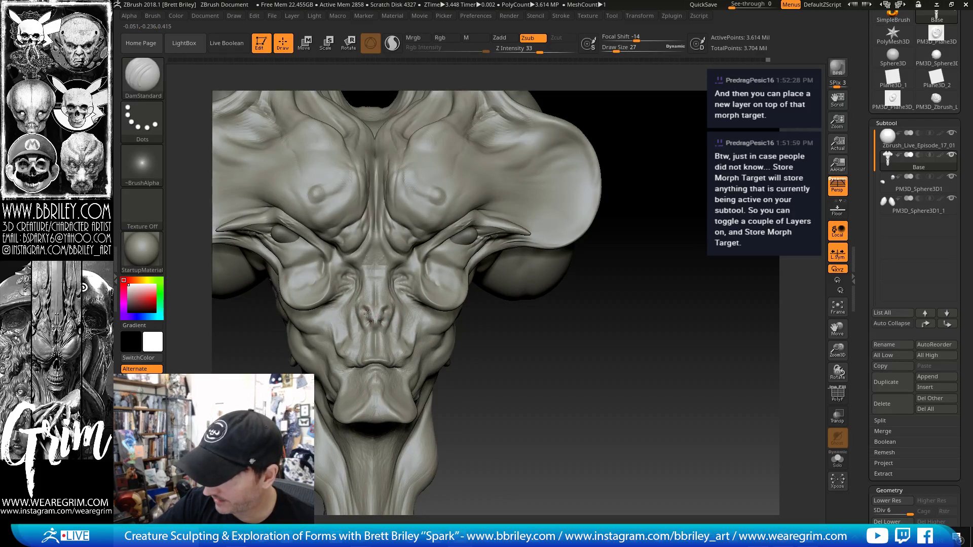
key("shift")
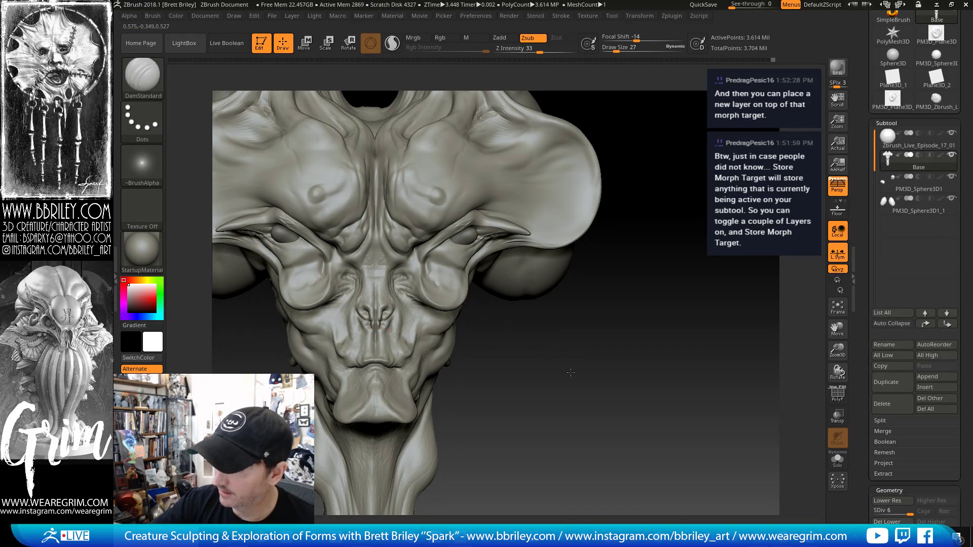
- Refine and smooth the creases between and beneath the nostrils with the DamStandard brush
left_click_drag(570, 372, 370, 324)
key("shift")
right_click_drag(377, 323, 370, 325)
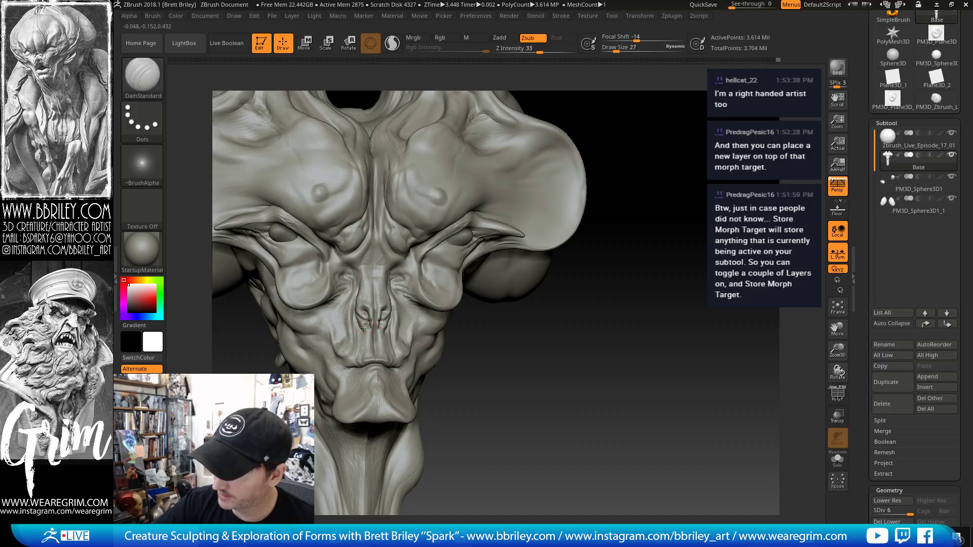
right_click_drag(371, 331, 403, 304)
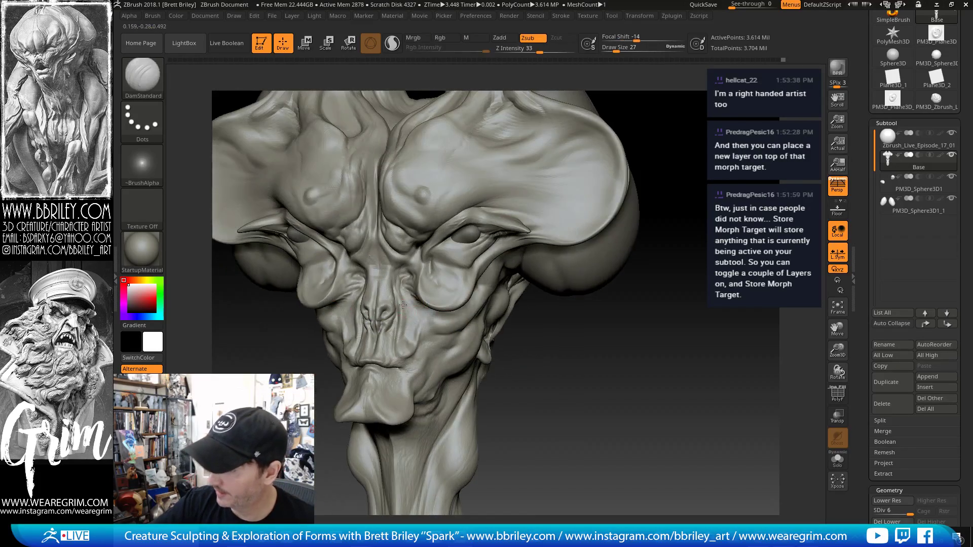
- Raise fine wrinkles around the nose and upper lip with the Standard brush at draw size 16
key("b")
key("s")
key("t")
key("s")
left_click(344, 304)
mouse_move(380, 325)
right_mouse_down()
mouse_move(428, 325)
mouse_move(496, 217)
right_mouse_up()
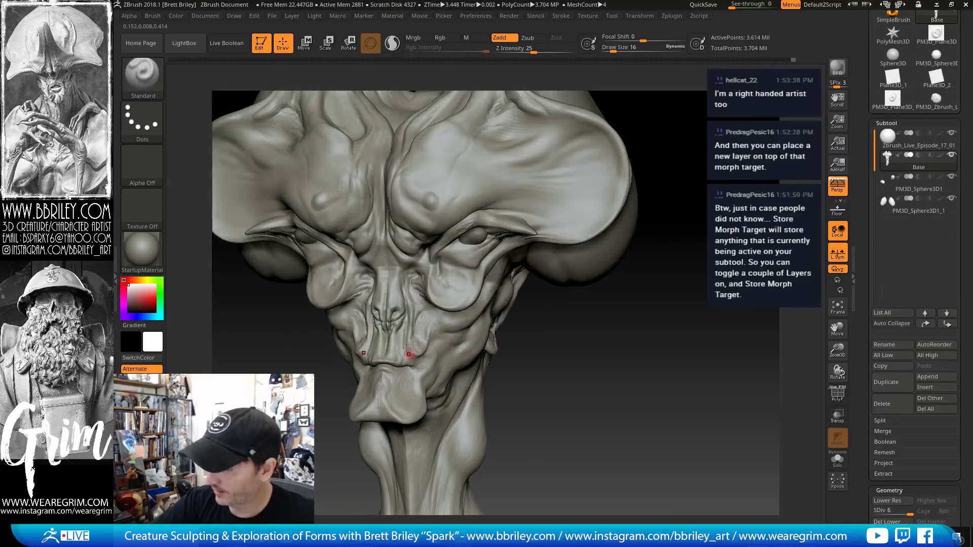
- Cut sharper creases along the lips and mouth corners with the DamStandard brush at draw size 16
key("b")
key("d")
key("s")
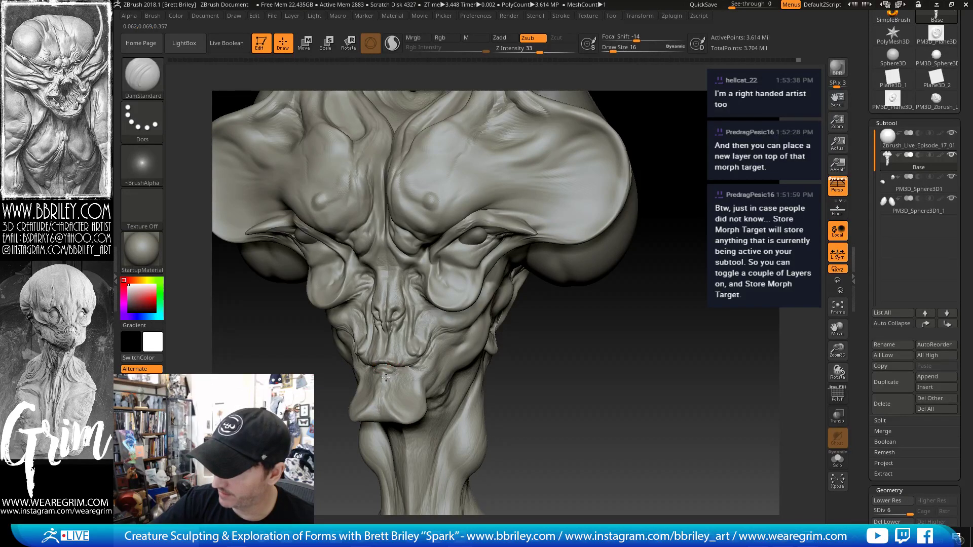
- Carve folds from the mouth corner across the chin and lower cheek with DamStandard at draw size 27
mouse_move(379, 406)
right_mouse_down()
mouse_move(642, 300)
mouse_move(391, 321)
right_mouse_up()
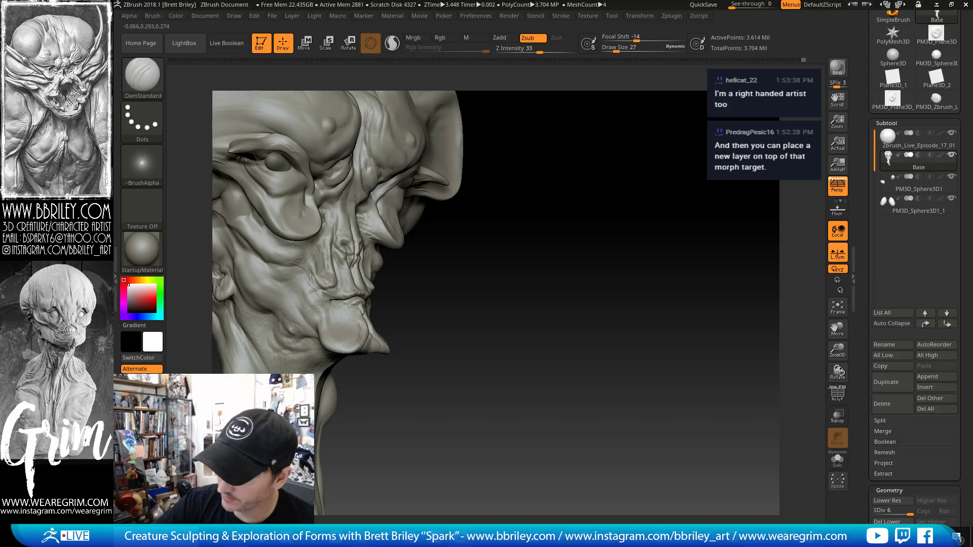
left_click_drag(322, 310, 325, 340)
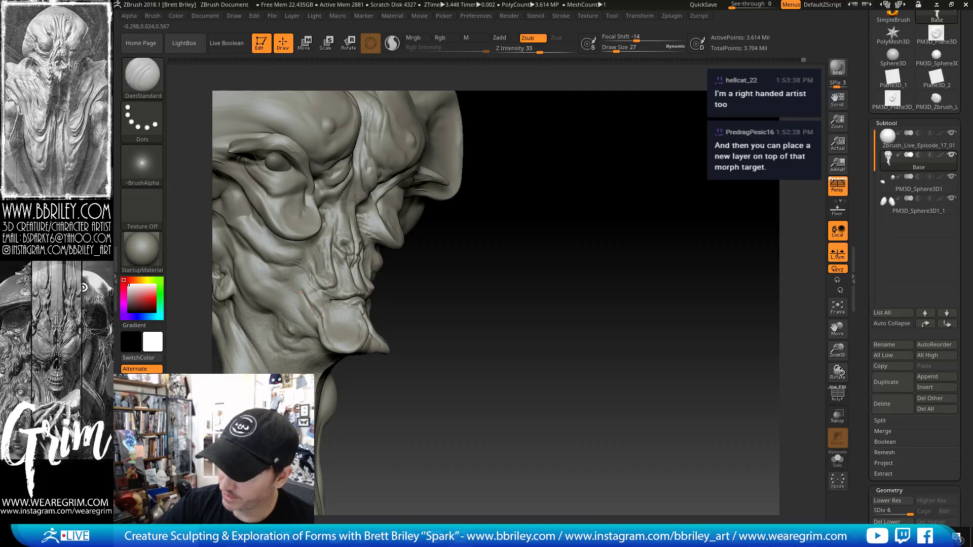
left_click_drag(484, 321, 497, 327, "alt")
right_click_drag(497, 327, 314, 290)
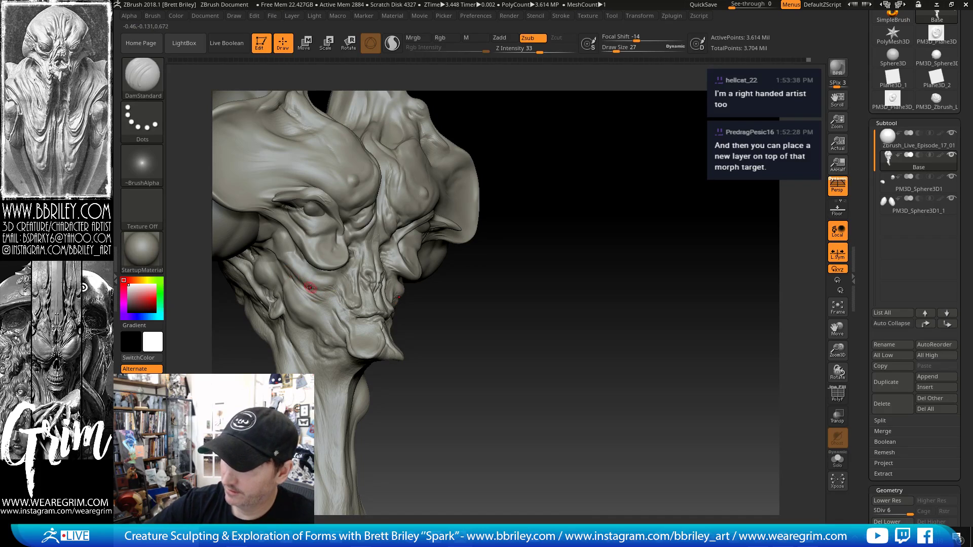
- Lower the head to subdivision level 3 and swell the cheek folds with the Inflat brush at draw size 56
key("shift+d")
key("shift+d")
key("shift+d")
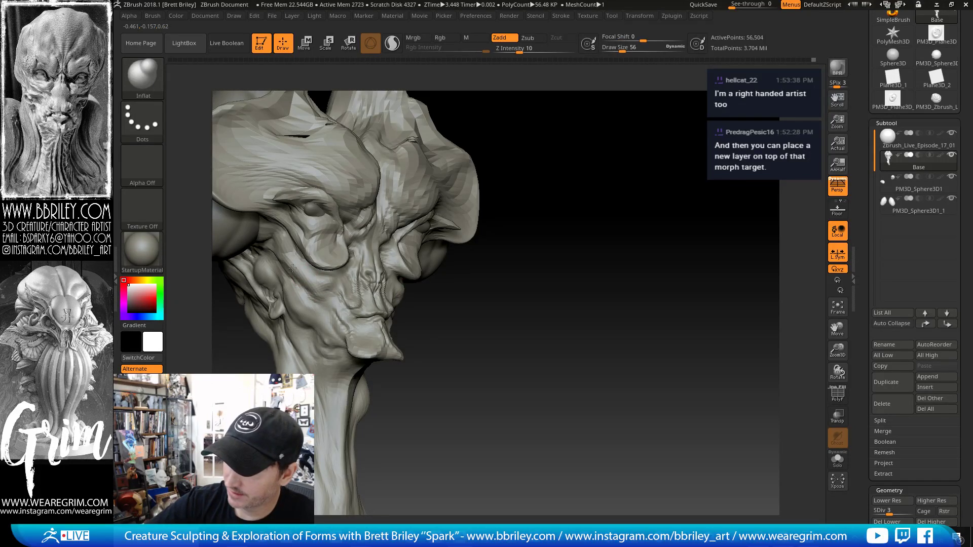
key("shift")
left_click_drag(504, 299, 394, 285)
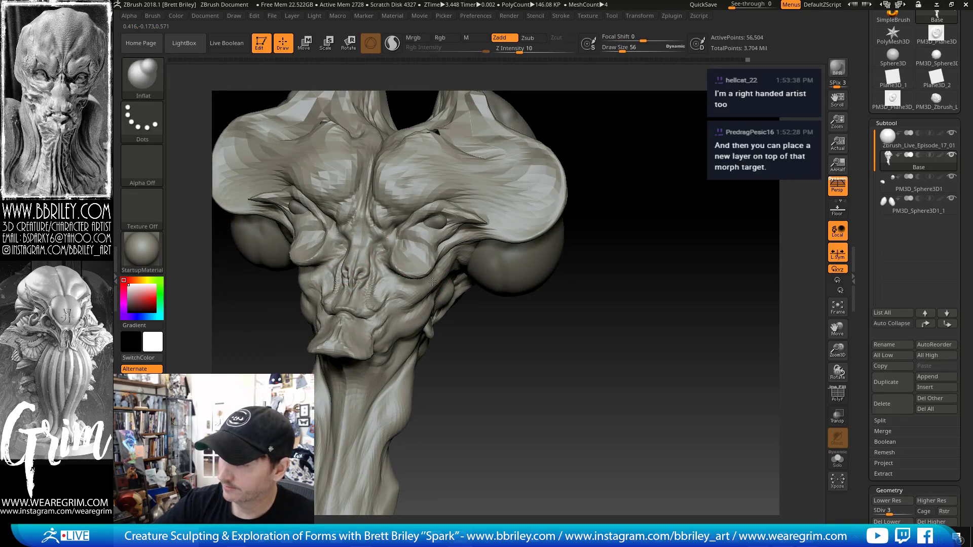
- Raise the head to subdivision level 5 and inflate finer cheek folds at draw size 32
key("d")
key("d")
left_click_drag(532, 349, 398, 302)
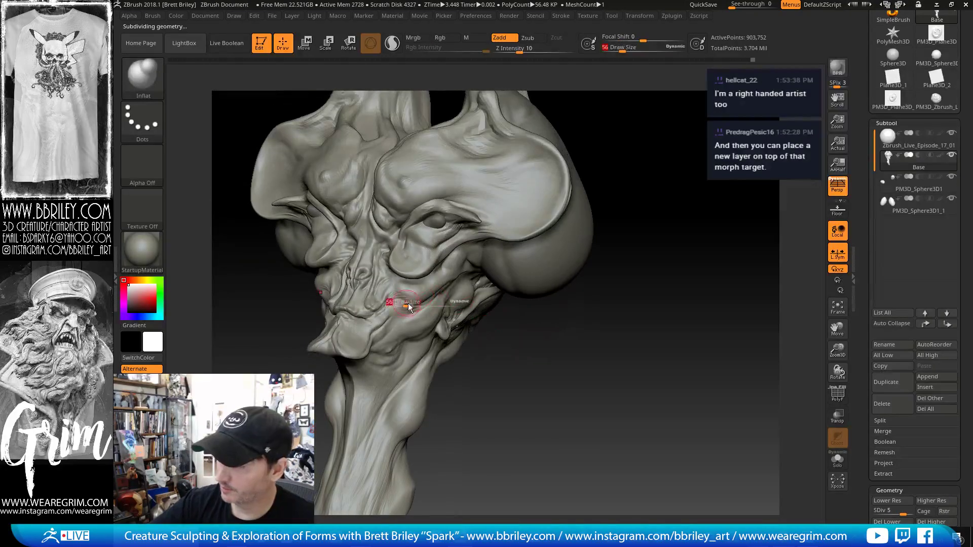
key("bracketleft")
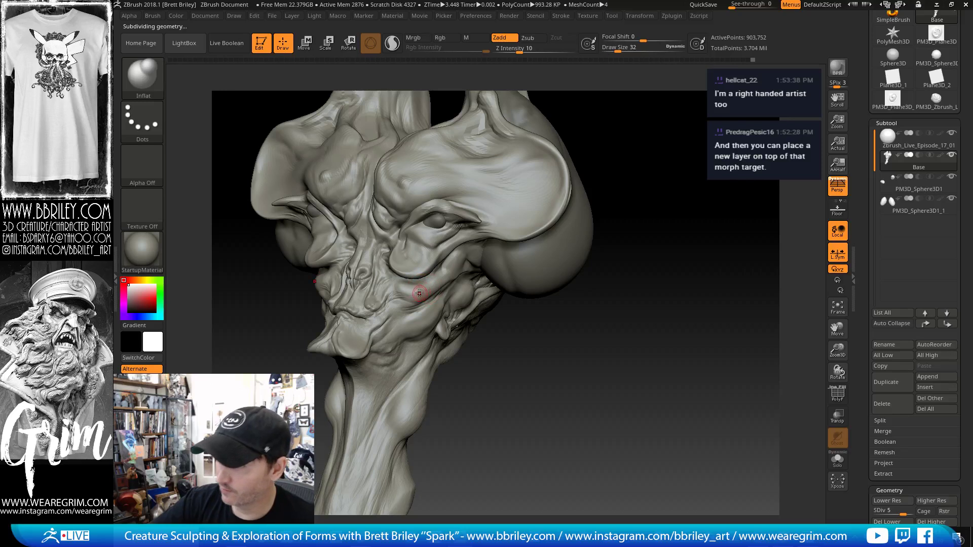
- Raise the head to subdivision level 6 and carve folds beneath the eye bag and upper cheek with DamStandard at draw size 32
left_click_drag(514, 350, 621, 345)
key("b")
key("s")
key("t")
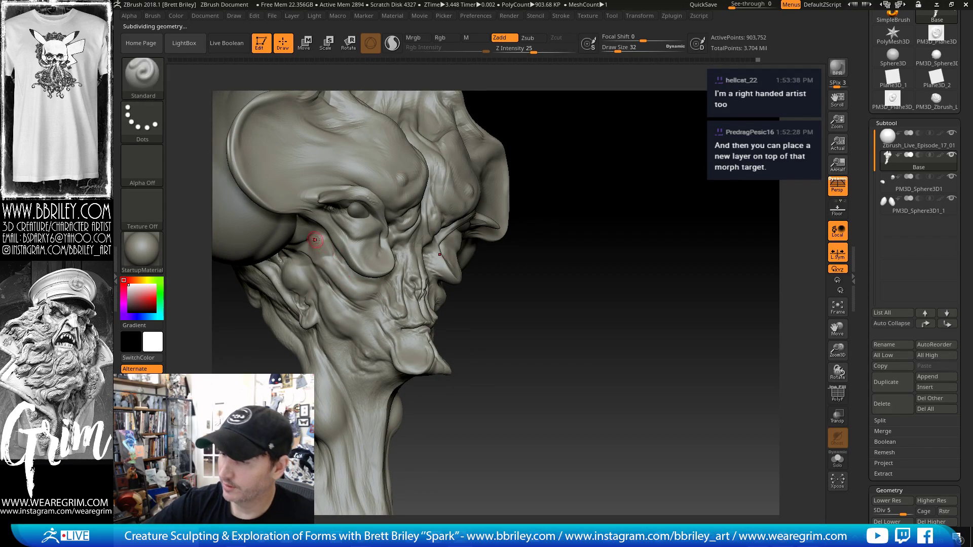
key("b")
key("d")
key("s")
key("d")
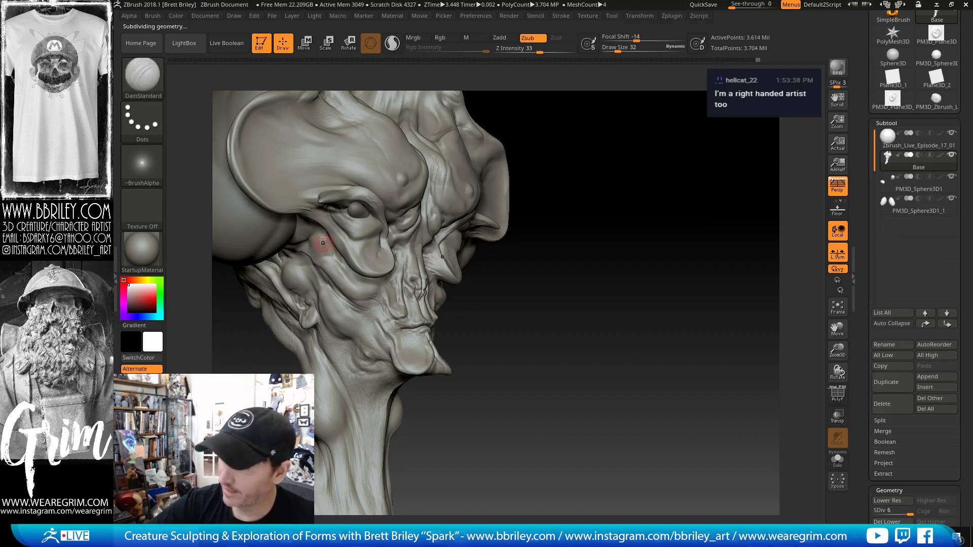
left_click_drag(322, 243, 345, 269)
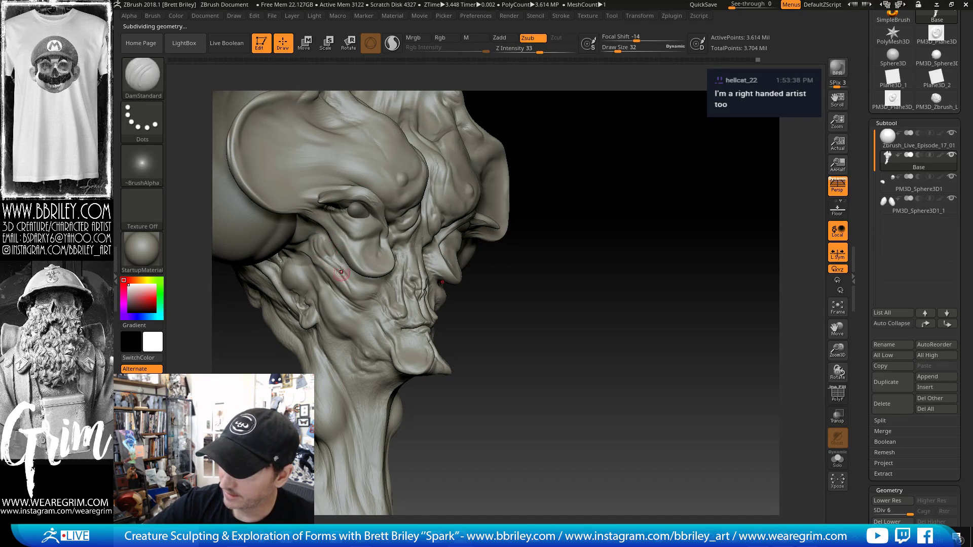
key("shift")
mouse_move(512, 213)
left_mouse_down()
mouse_move(543, 223)
mouse_move(343, 208)
mouse_move(371, 202)
left_mouse_up()
key("shift")
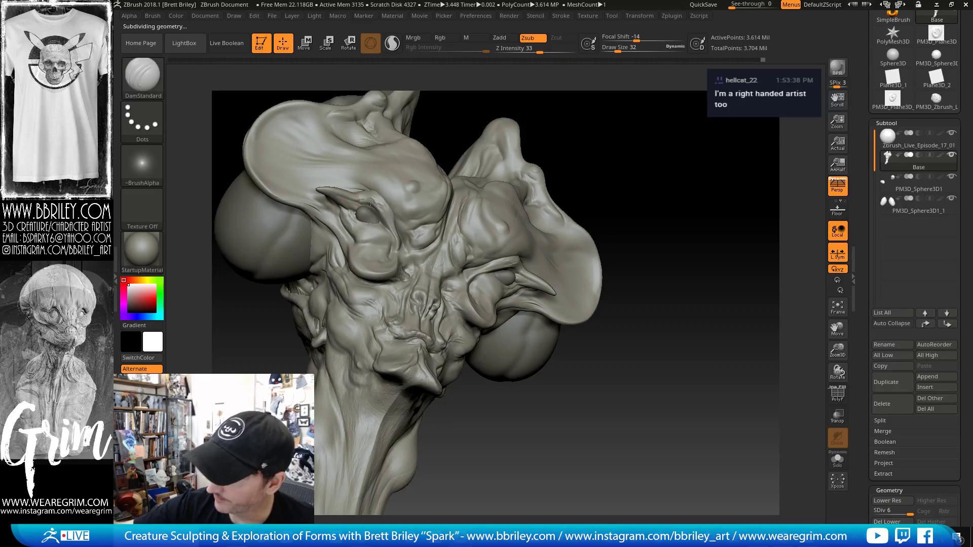
right_click_drag(438, 219, 485, 201)
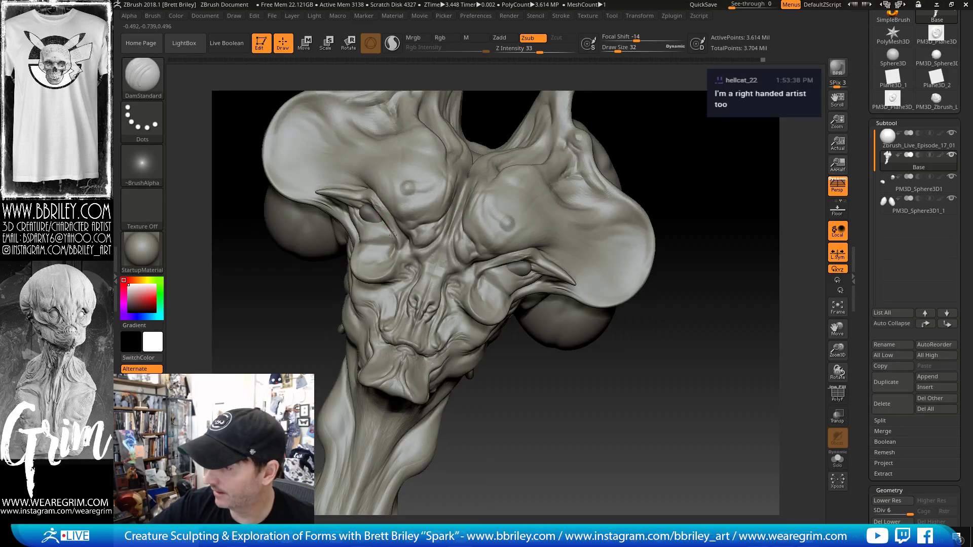
- Swell the brow form just above the eye with the Inflat brush at draw size 39
key("b")
key("i")
key("n")
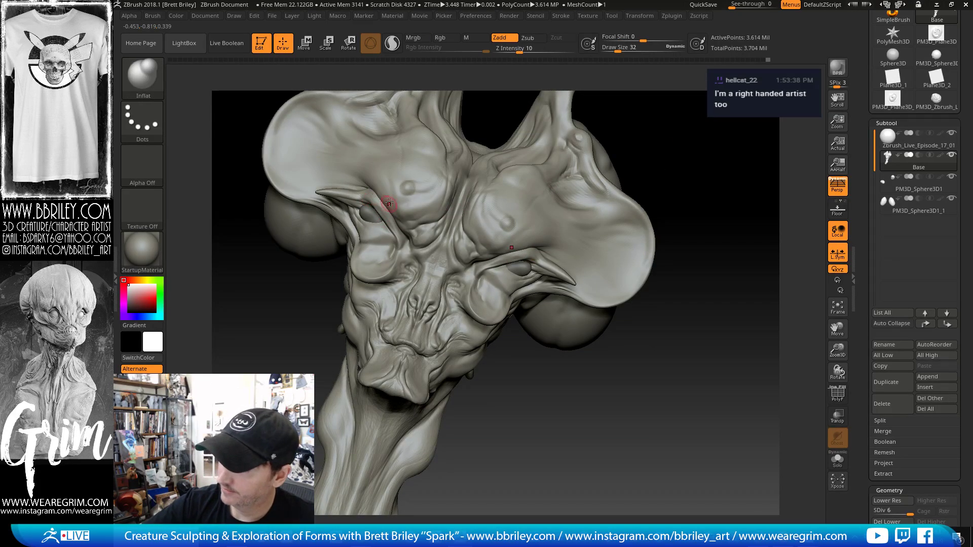
key("bracketright")
left_click_drag(388, 184, 394, 188)
left_click_drag(657, 145, 405, 192)
- Cut creases around the brow and eye socket with DamStandard at draw size 29
key("b")
key("d")
key("s")
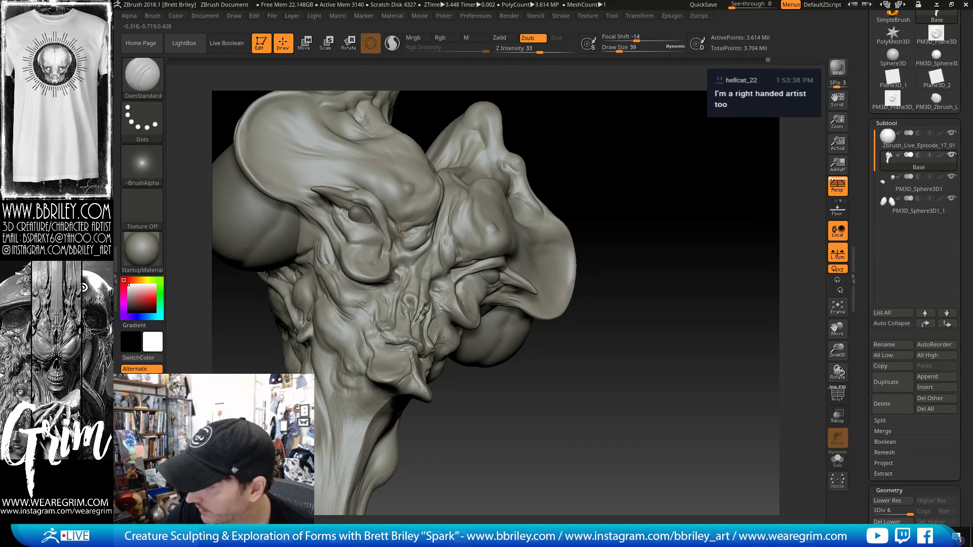
right_click_drag(404, 233, 455, 197)
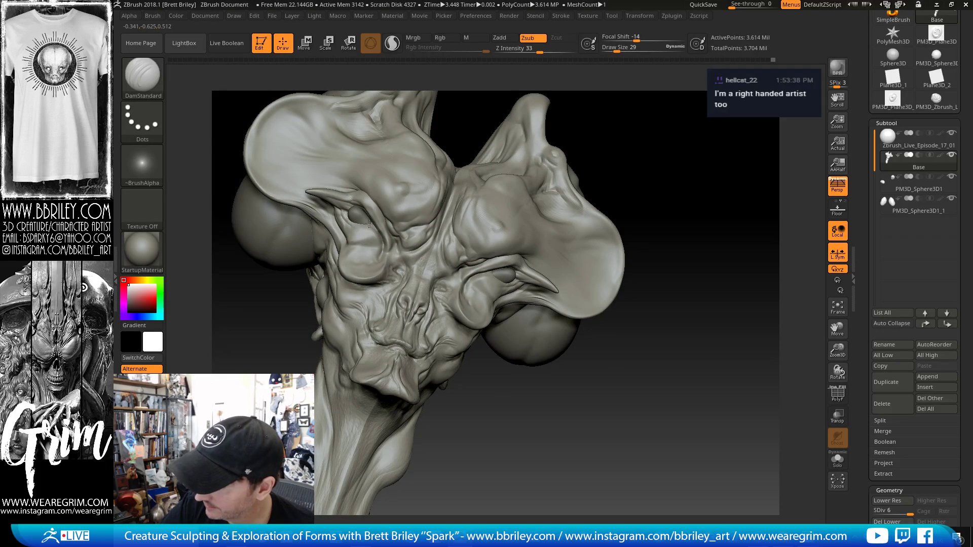
right_click_drag(486, 172, 412, 196)
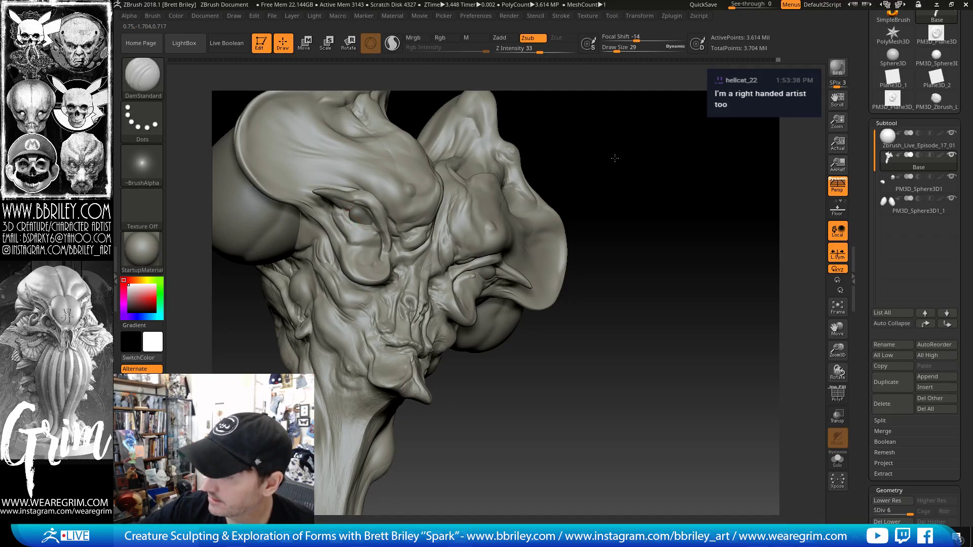
right_click_drag(615, 159, 348, 217)
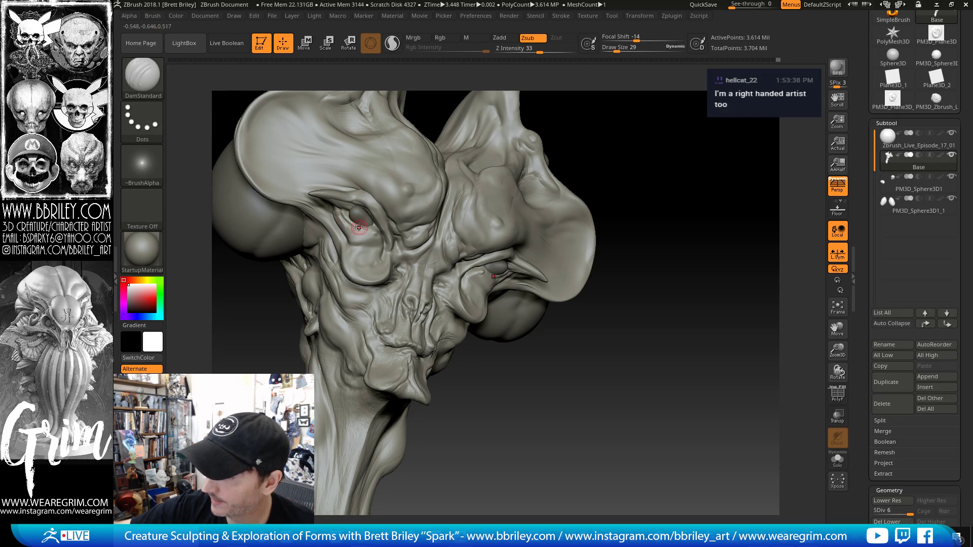
- Inflate the lower eyelid at subdivision level 4 with draw size 29, then return the head to level 6
left_click_drag(651, 130, 645, 155)
key("shift+d")
key("shift+d")
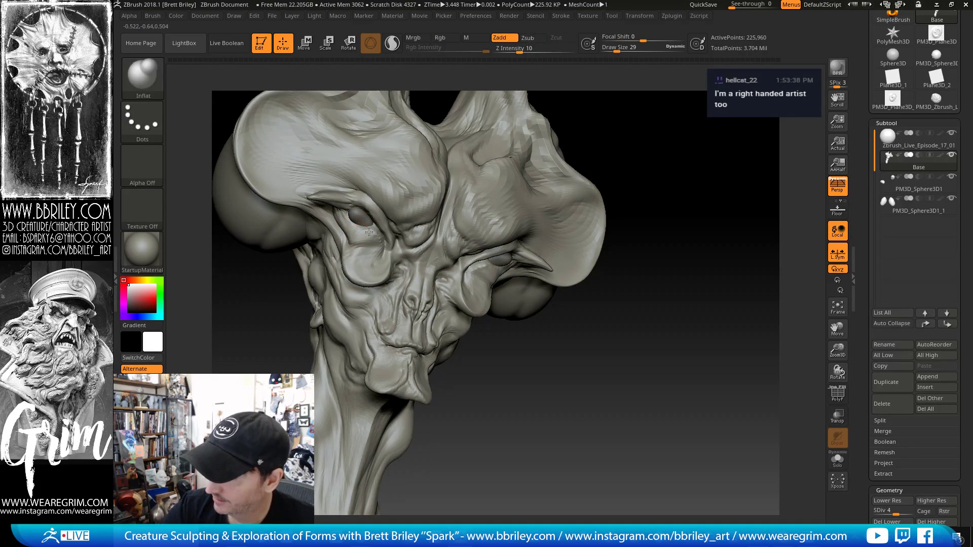
key("d")
key("d")
left_click_drag(624, 145, 481, 163)
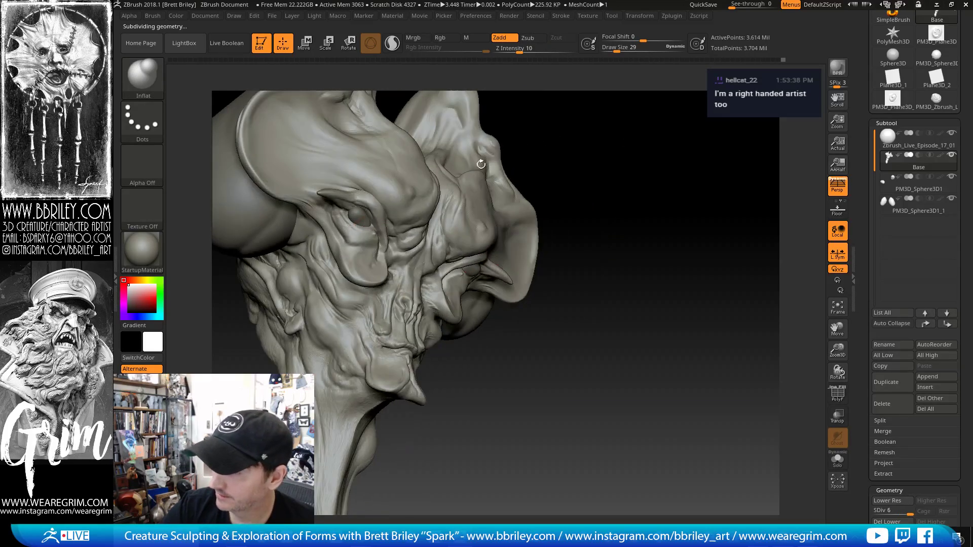
- Carve fine wrinkles along the outer side of the lower eyelid with DamStandard at draw size 15
key("b")
key("s")
key("t")
mouse_move(564, 96)
left_mouse_down()
mouse_move(565, 110)
mouse_move(527, 131)
left_mouse_up()
key("b")
key("d")
key("s")
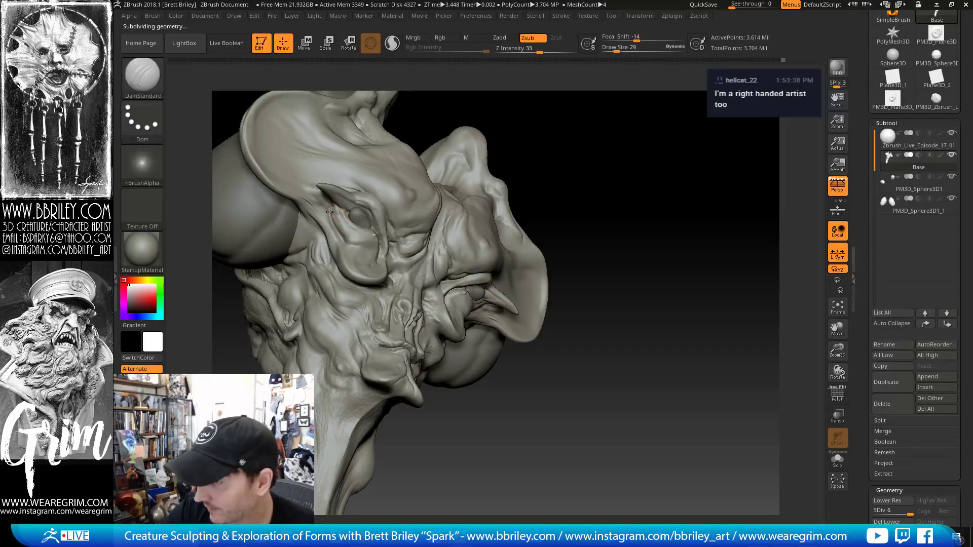
key("s")
left_click_drag(335, 218, 342, 232)
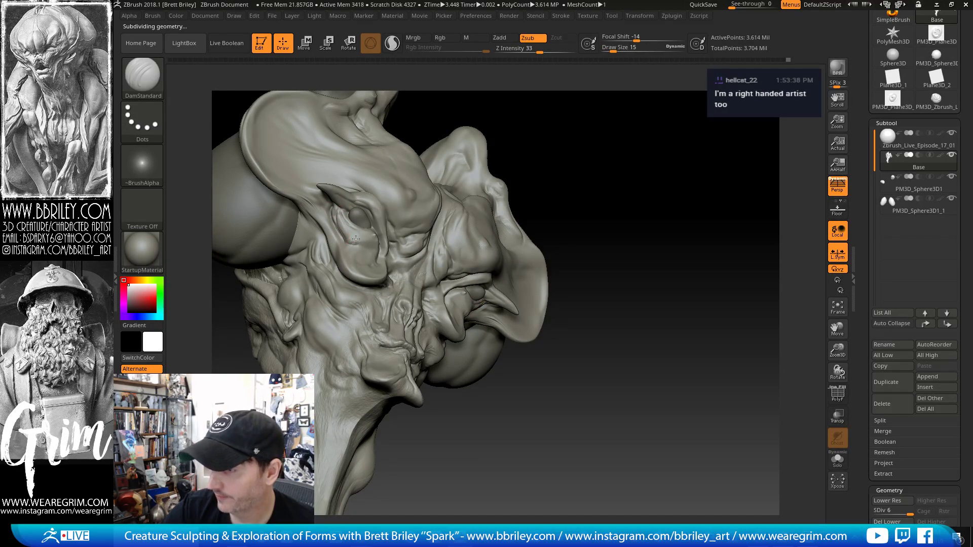
- Cut eye bag wrinkles with DamStandard at draw size 20 and smooth the surface at the brow's outer corner
left_click_drag(601, 150, 564, 156)
key("]")
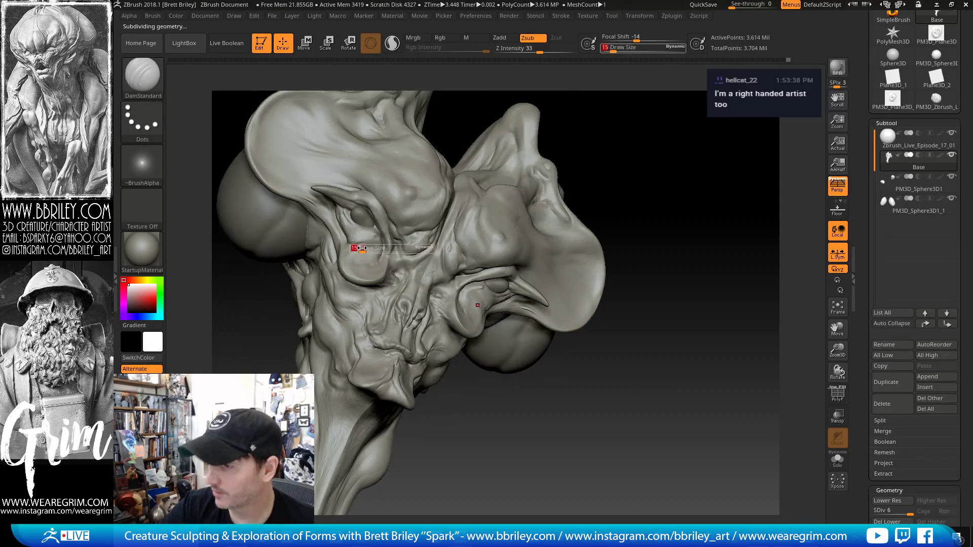
left_click_drag(358, 247, 369, 246)
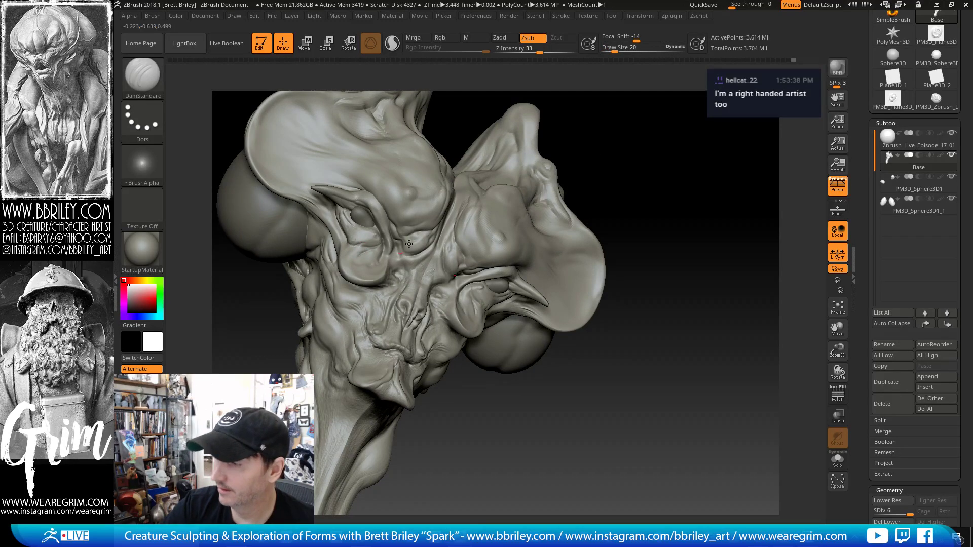
left_click_drag(677, 161, 556, 185)
left_click_drag(341, 235, 345, 253)
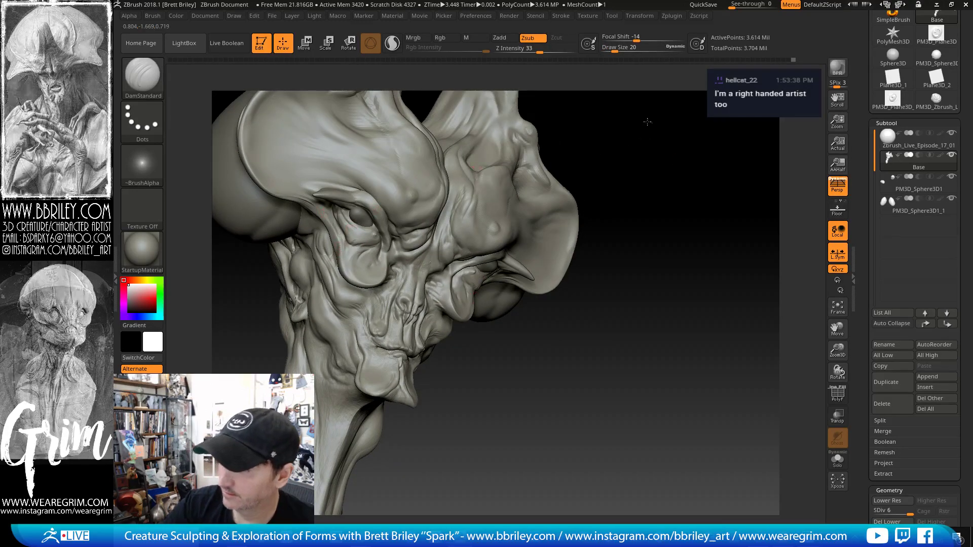
left_click_drag(647, 121, 646, 97)
left_click_drag(302, 189, 310, 199, "shift")
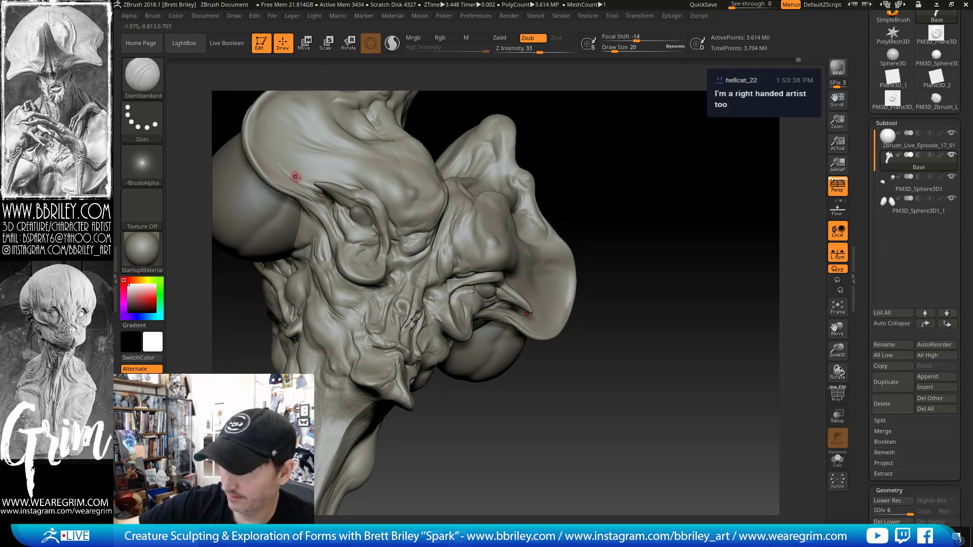
- Nudge the upper eyelid's shape slightly upward with the Move brush at draw size 86
left_click_drag(653, 171, 641, 132)
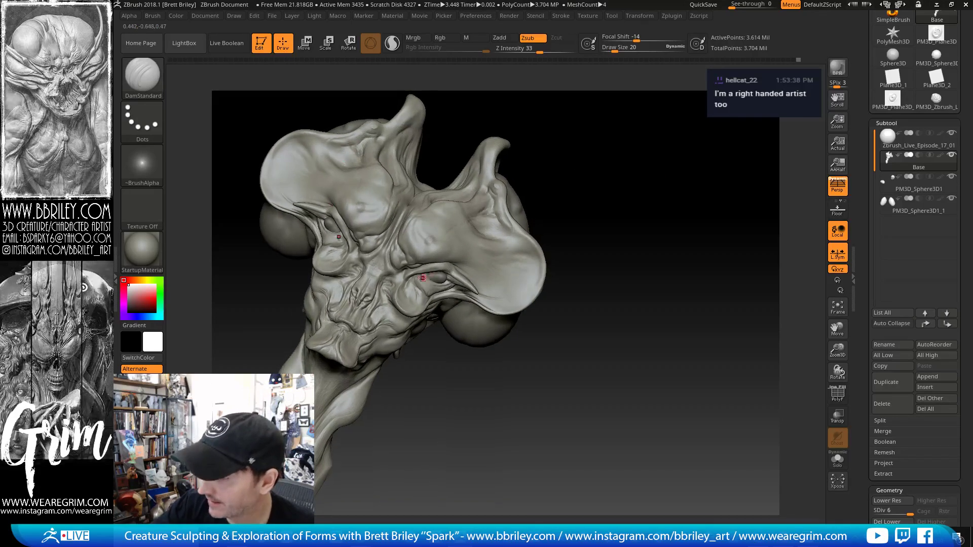
key("b")
key("m")
key("v")
key("bracketright")
key("bracketright")
left_click_drag(434, 272, 436, 267)
key("bracketleft")
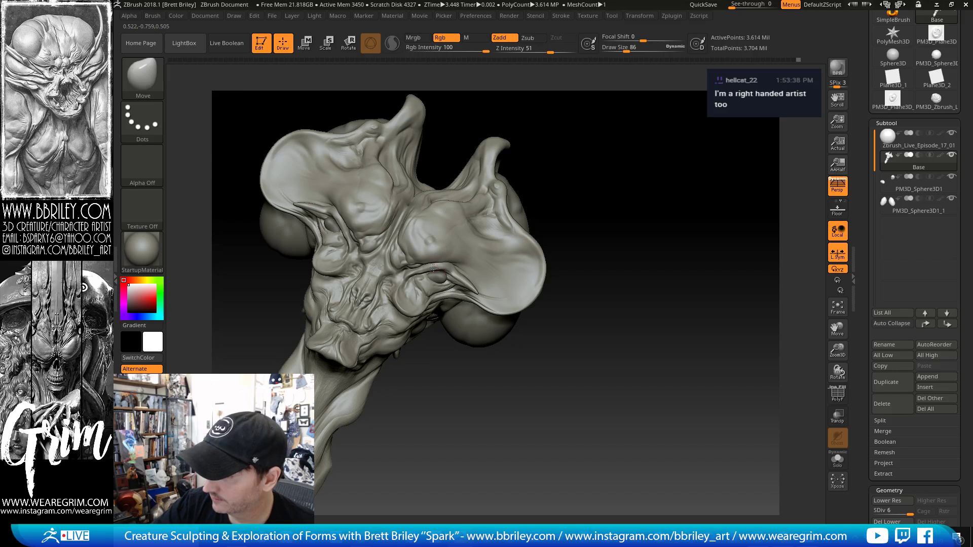
- Scale the Base subtool slightly narrower along the X axis with the transform gizmo
left_click_drag(610, 133, 566, 159, "shift")
left_click(306, 45)
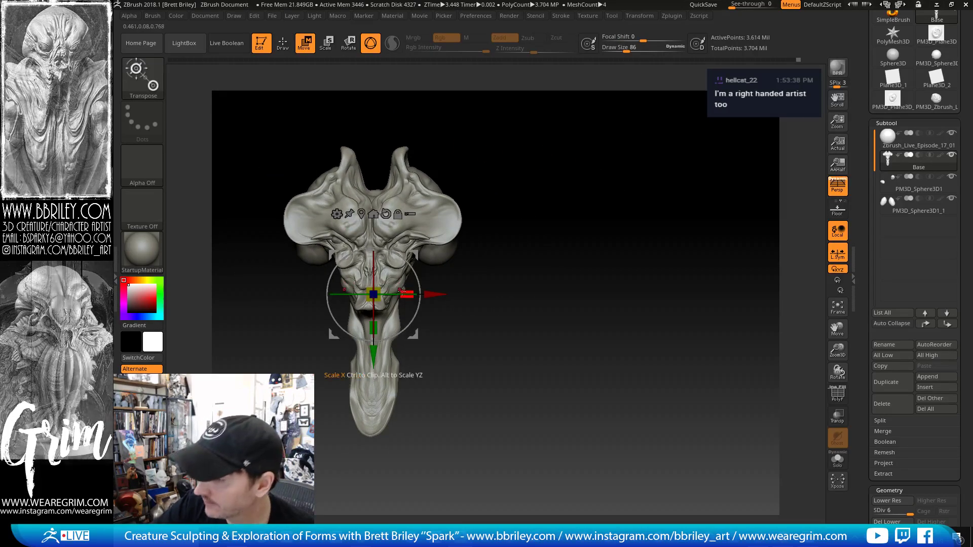
mouse_move(402, 291)
left_mouse_down()
mouse_move(416, 294)
mouse_move(395, 294)
left_mouse_up()
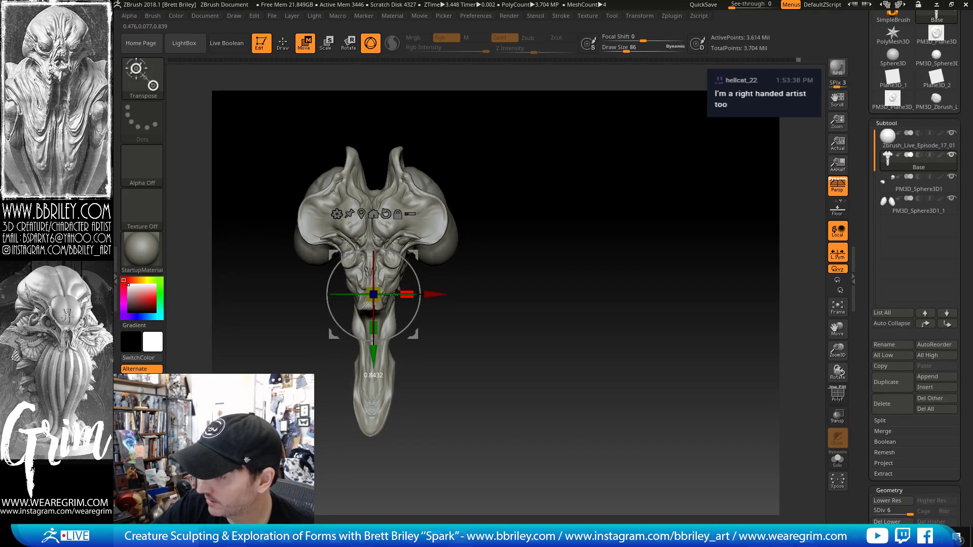
left_click_drag(397, 296, 399, 296)
left_click_drag(558, 223, 459, 243)
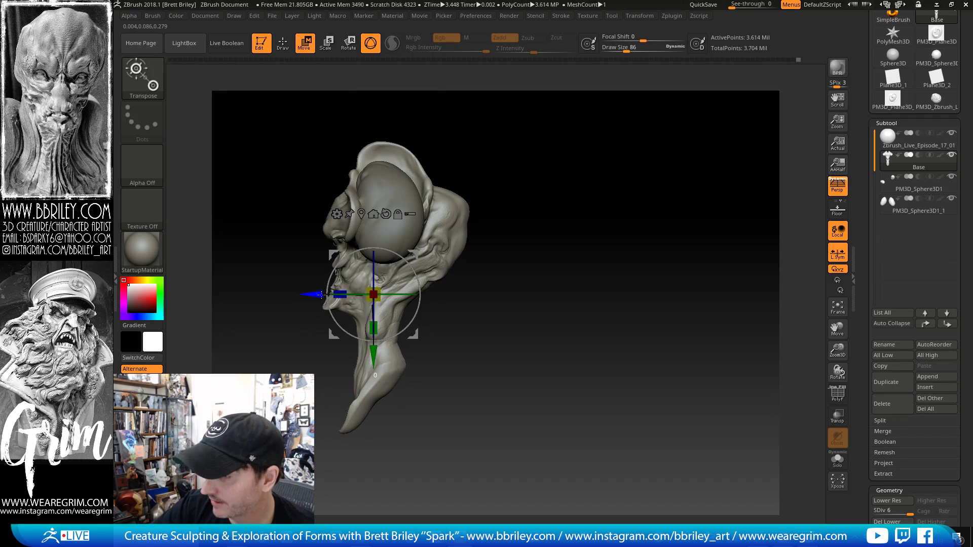
mouse_move(634, 199)
left_mouse_down()
mouse_move(638, 246)
mouse_move(608, 236)
mouse_move(610, 226)
mouse_move(626, 239)
mouse_move(614, 224)
mouse_move(598, 229)
mouse_move(566, 210)
left_mouse_up()
key("q")
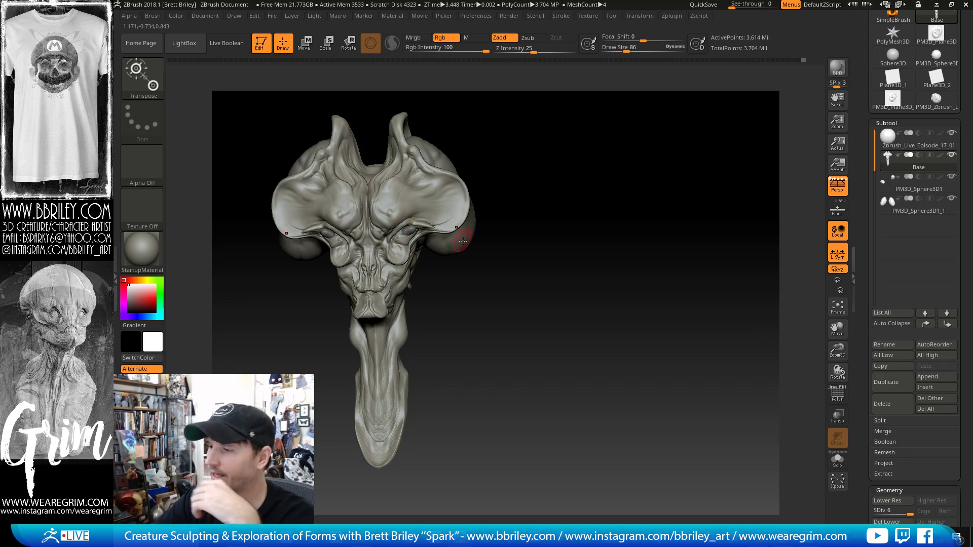
- Select the small eyeball subtool PM3D_Sphere3D1 and shift the eyeballs inward to fit the narrowed sockets
mouse_move(532, 183)
left_mouse_down()
mouse_move(507, 174)
mouse_move(495, 220)
mouse_move(602, 174)
mouse_move(555, 175)
mouse_move(615, 157)
left_mouse_up()
left_click(416, 231, "alt")
left_click(307, 47)
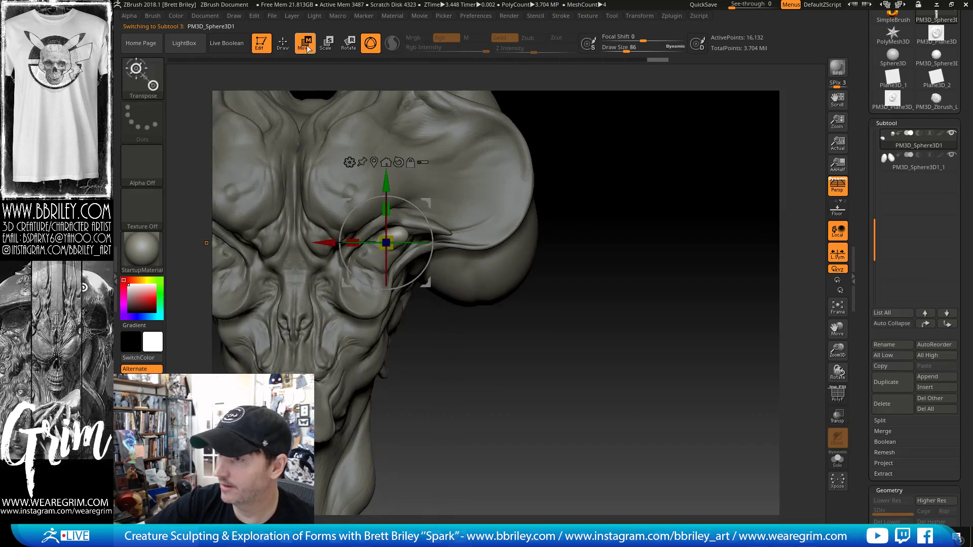
left_click_drag(391, 252, 372, 251)
mouse_move(609, 153)
left_mouse_down()
mouse_move(617, 148)
mouse_move(630, 176)
mouse_move(706, 167)
mouse_move(656, 157)
mouse_move(649, 173)
left_mouse_up()
key("q")
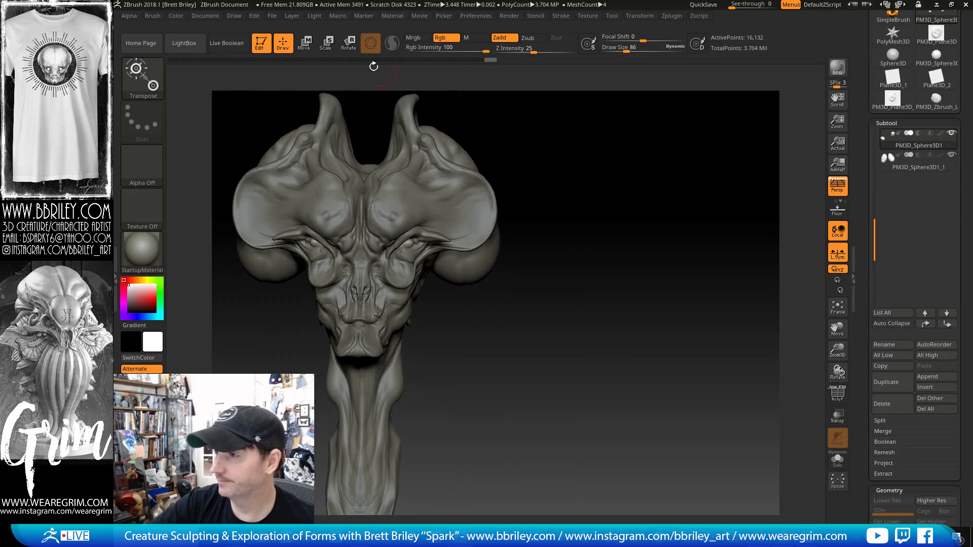
key("w")
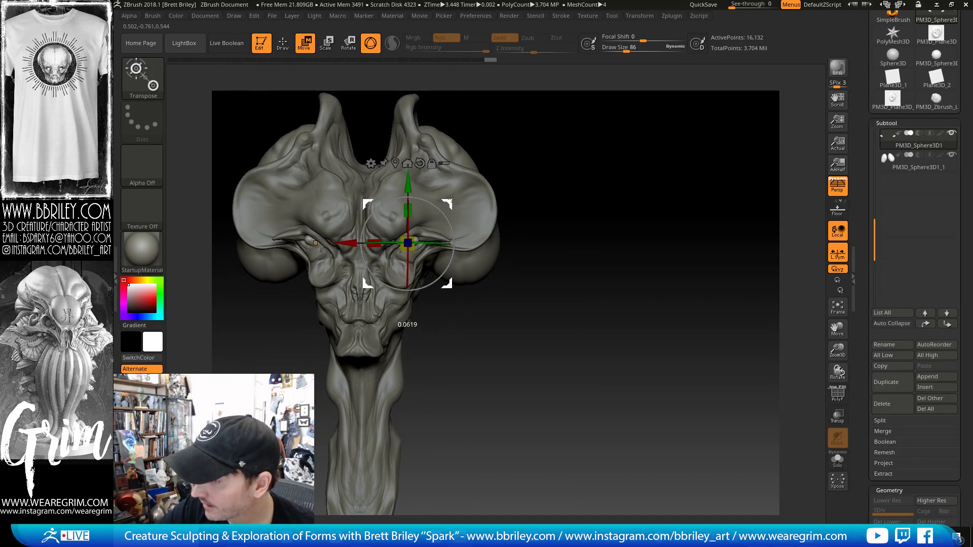
- Adjust the small eyeballs inside their sockets with the Move brush, reducing the draw size from 90 to 65
key("q")
key("b")
key("m")
key("v")
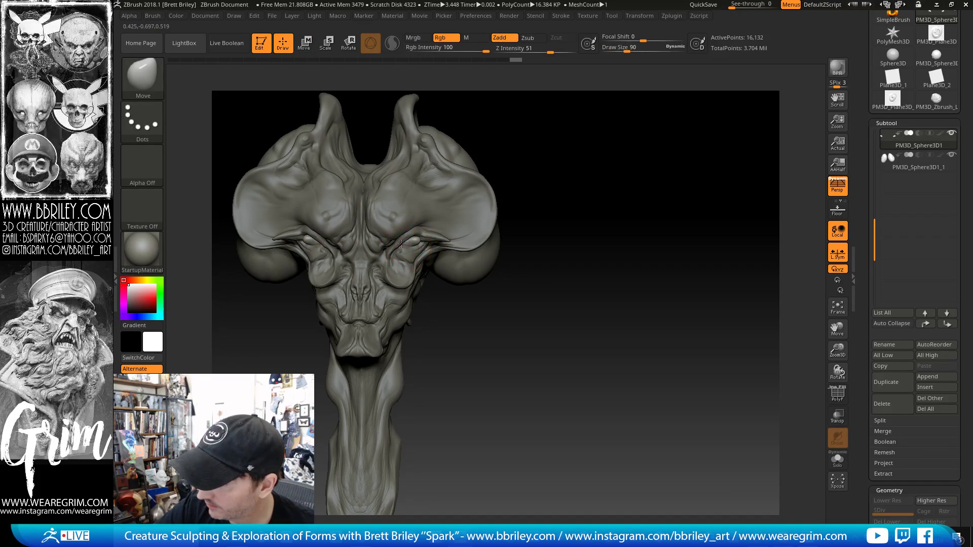
type("s90")
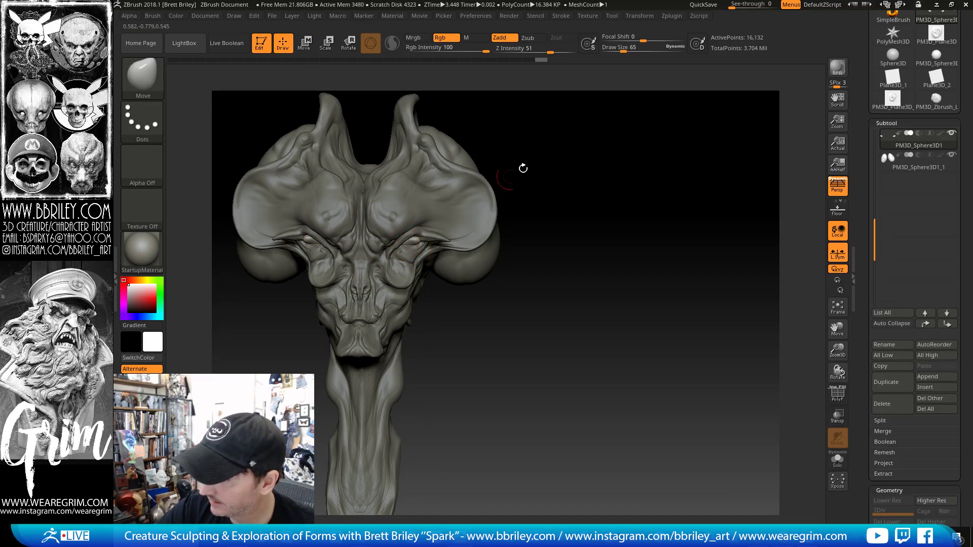
left_click_drag(523, 168, 448, 208)
left_click_drag(621, 152, 604, 198, "alt")
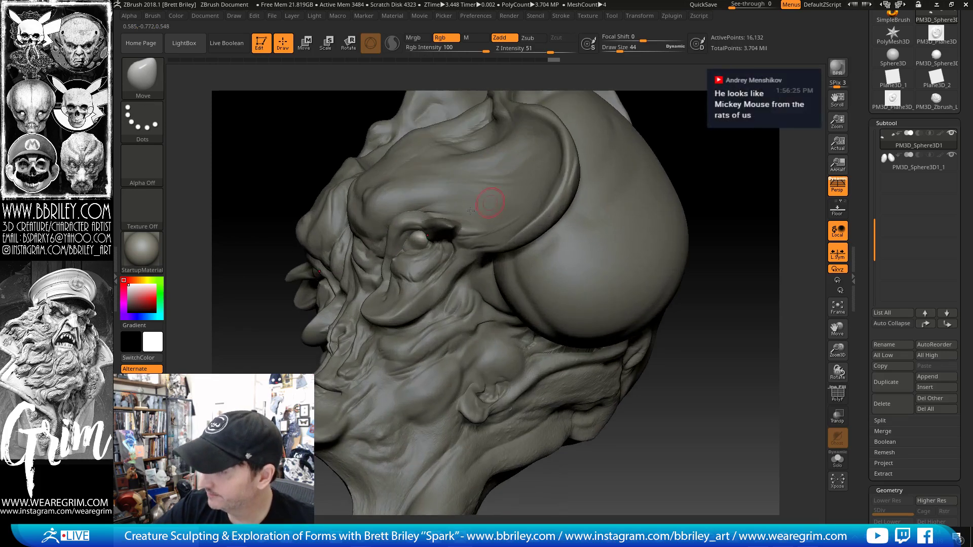
- Inflate the small eyeballs at draw size 20 and smooth their surface
key("b")
key("s")
key("t")
key("s")
left_click_drag(421, 240, 415, 240)
key("b")
key("i")
key("n")
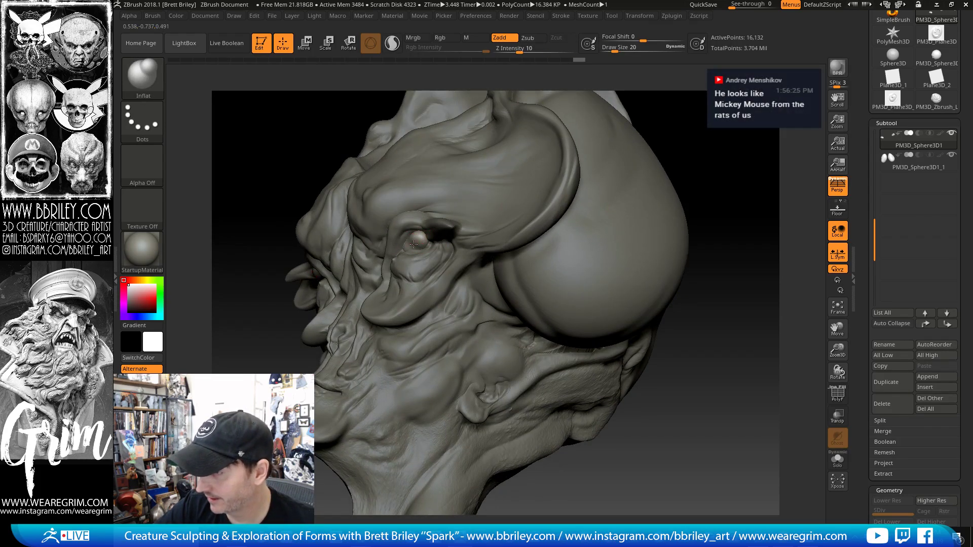
left_click_drag(709, 135, 723, 146)
left_click_drag(405, 238, 419, 233, "shift")
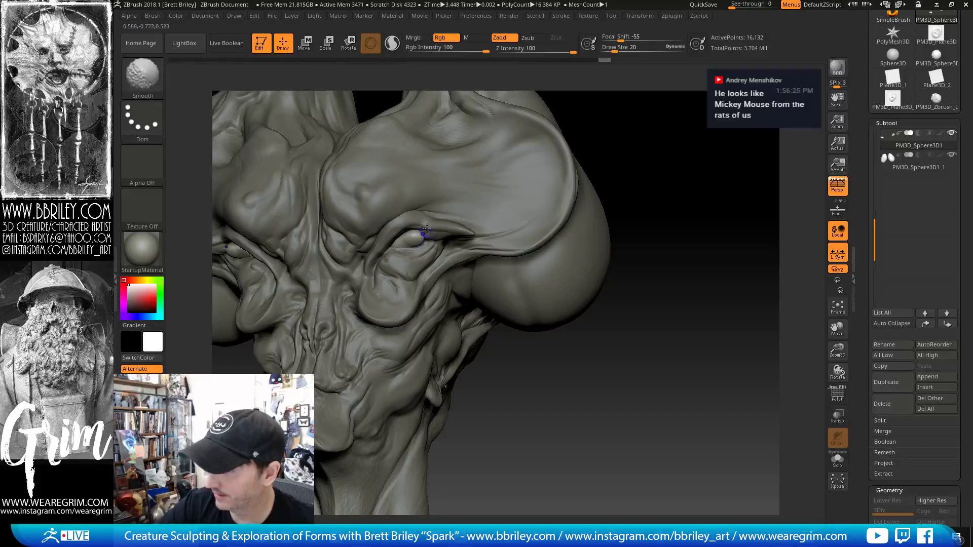
mouse_move(651, 114)
left_mouse_down()
mouse_move(634, 115)
mouse_move(646, 99)
left_mouse_up()
- Switch to the Base subtool and carve creases below the inner eye corner and beside the nose with DamStandard at draw size 20
key("b")
key("d")
key("s")
left_click(478, 174, "alt")
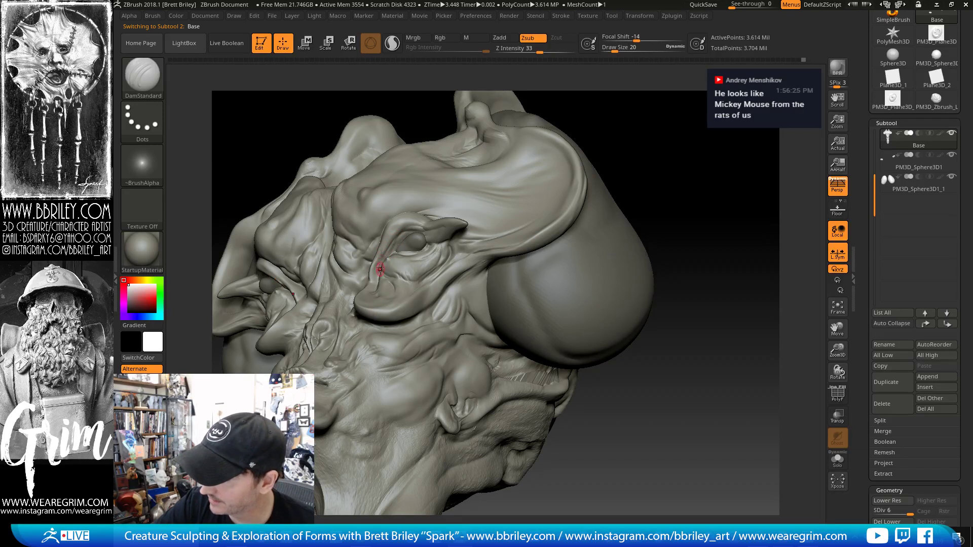
right_click_drag(495, 206, 494, 221)
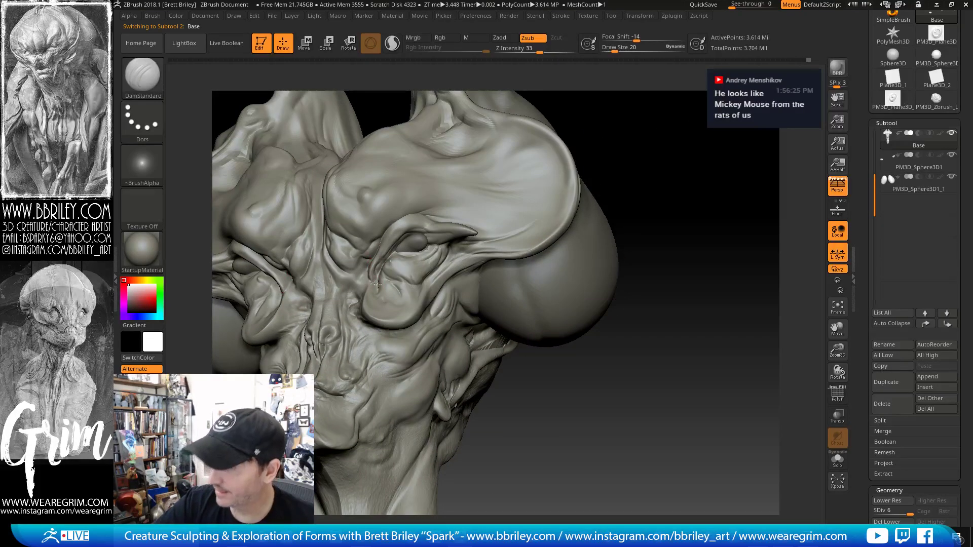
left_click_drag(354, 274, 353, 287)
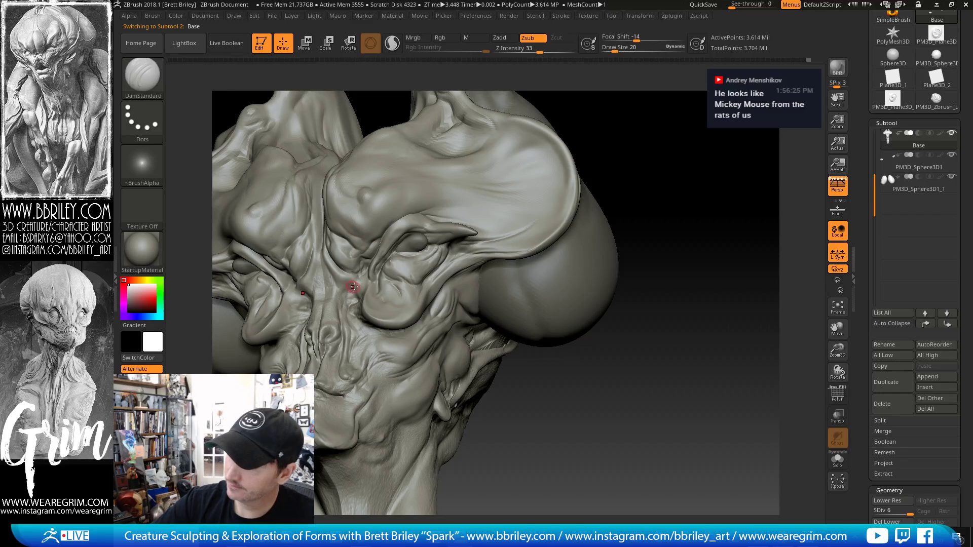
- Nudge the upper eyelid and outer brow fold into shape with the Move brush, setting the draw size to 106
left_click_drag(656, 185, 658, 167)
key("f")
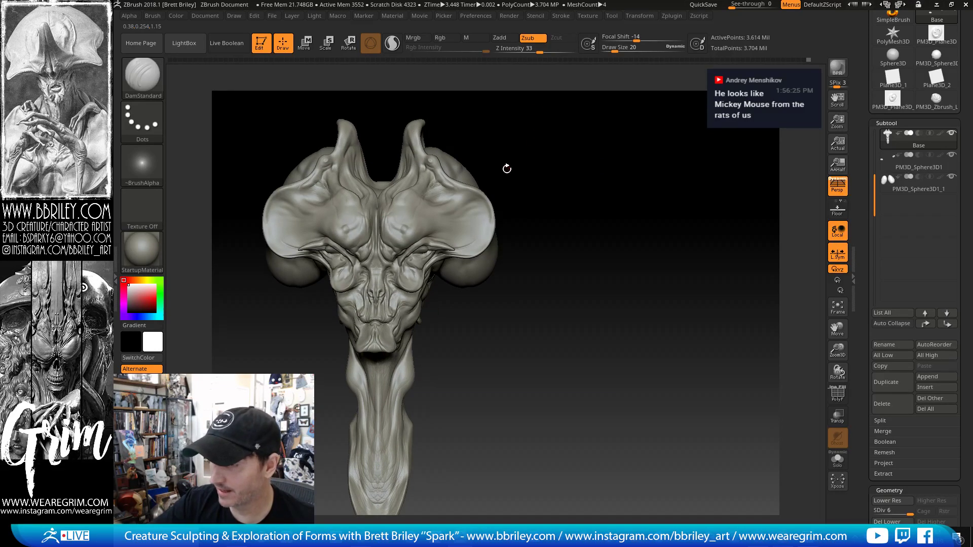
left_click_drag(562, 117, 518, 142)
key("b")
key("m")
key("v")
key("s")
left_click(398, 230)
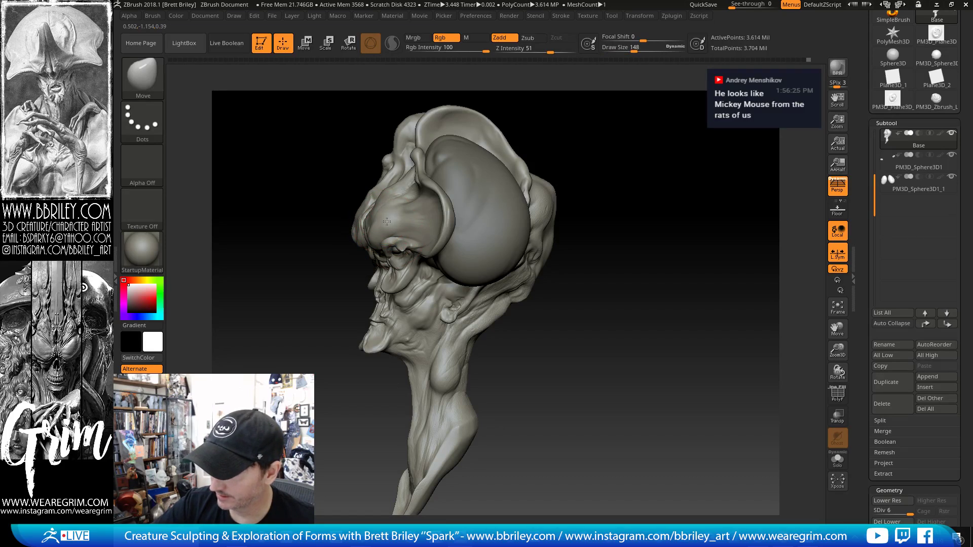
left_click_drag(515, 147, 501, 154)
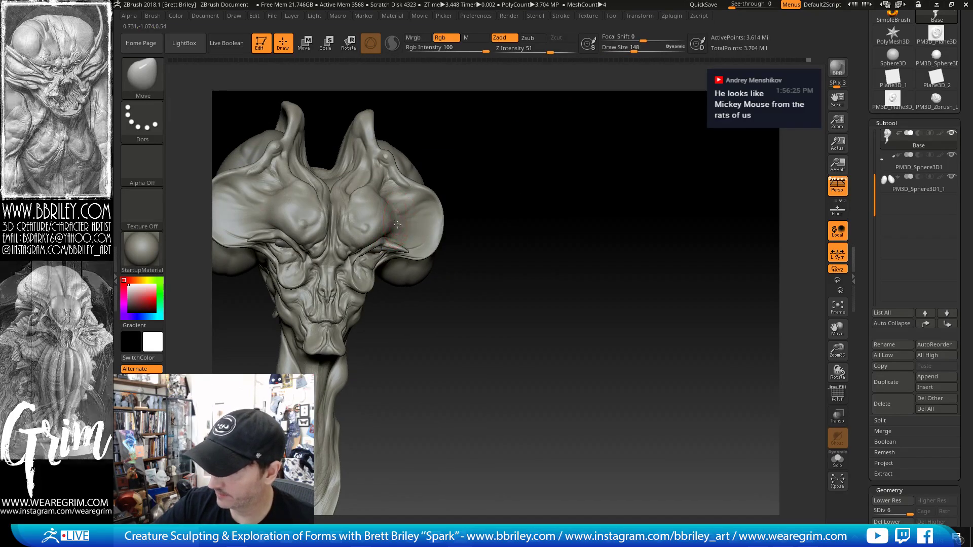
left_click_drag(478, 181, 426, 194)
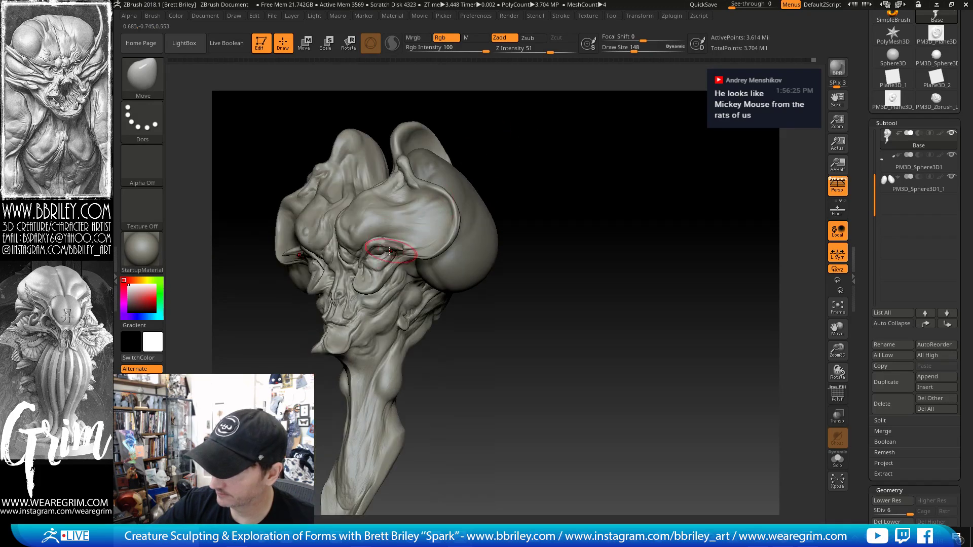
key("s")
left_click(386, 245)
left_click_drag(373, 242, 376, 236)
mouse_move(489, 182)
left_mouse_down()
mouse_move(590, 151)
mouse_move(574, 137)
left_mouse_up()
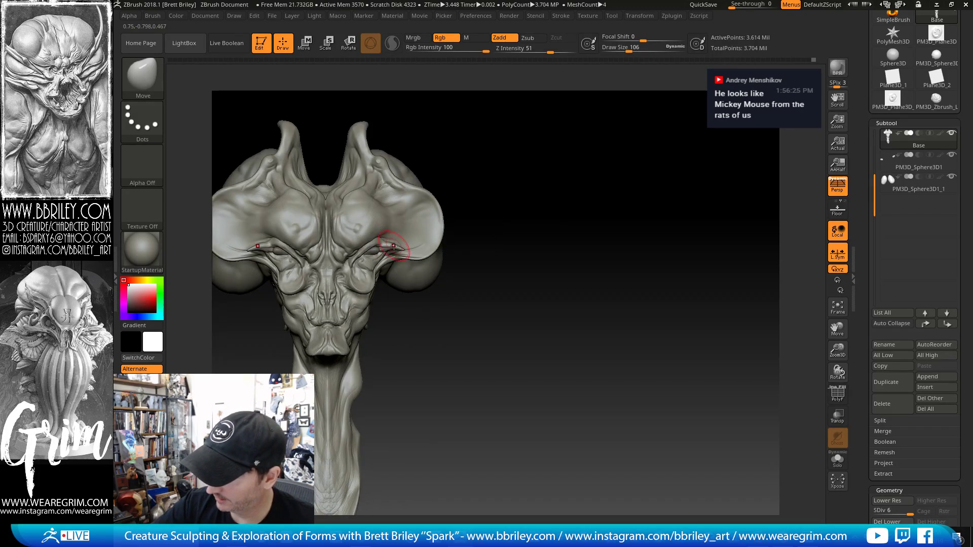
- Lower the Base mesh to subdivision level 3 and reshape the outer eye corners with the Move brush, reducing the draw size to 65
key("shift+d")
key("shift+d")
key("shift+d")
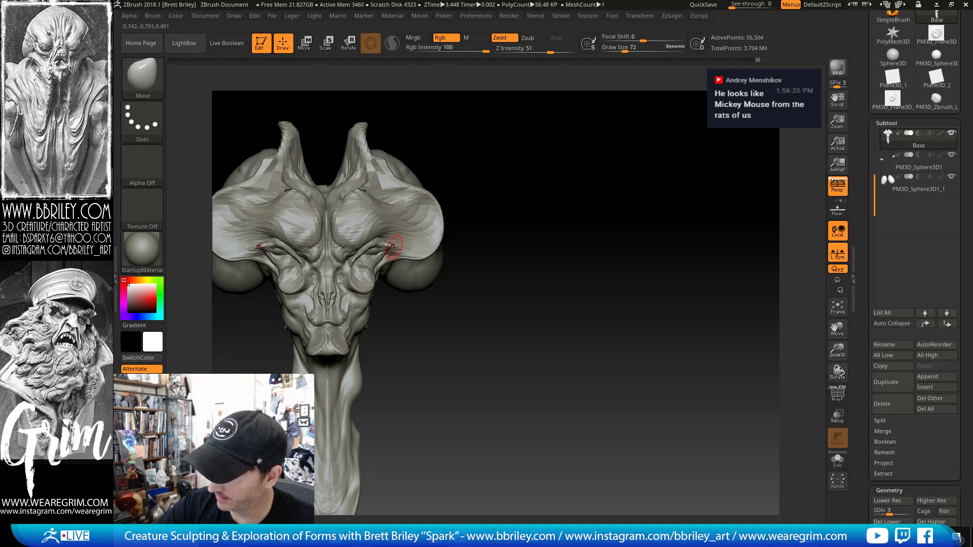
left_click_drag(513, 163, 391, 241)
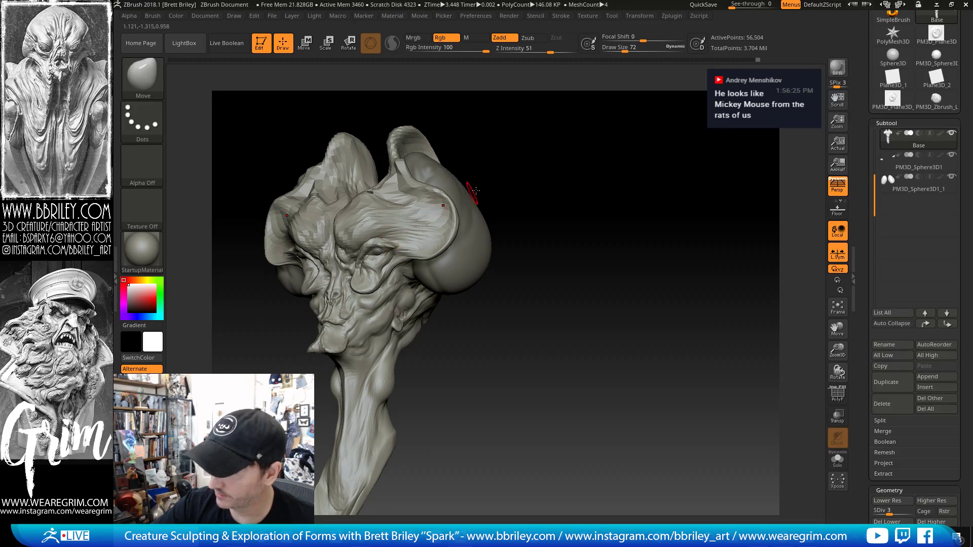
mouse_move(492, 184)
left_mouse_down("shift")
mouse_move(545, 174)
mouse_move(553, 199)
left_mouse_up("shift")
left_click_drag(374, 256, 383, 254)
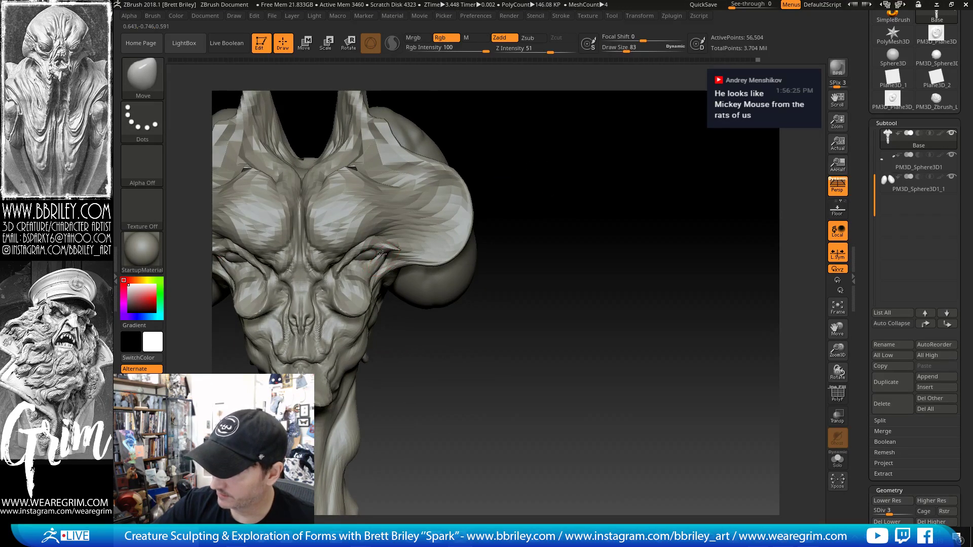
key("[")
left_click_drag(517, 200, 406, 218)
left_click_drag(532, 173, 578, 143, "shift")
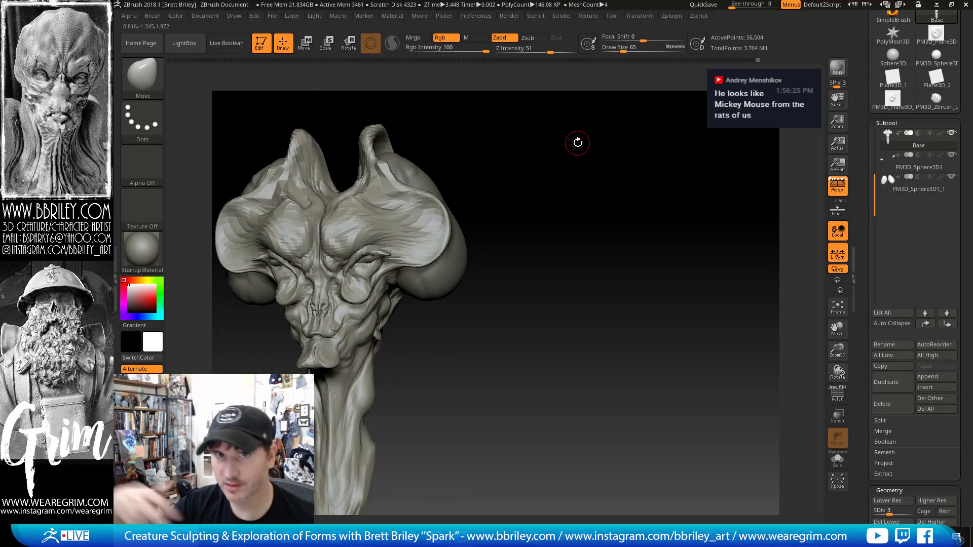
- Check the head from the side and front, and raise the Base mesh to subdivision level 5
mouse_move(541, 168)
left_mouse_down()
mouse_move(536, 188)
mouse_move(545, 163)
mouse_move(602, 187)
left_mouse_up()
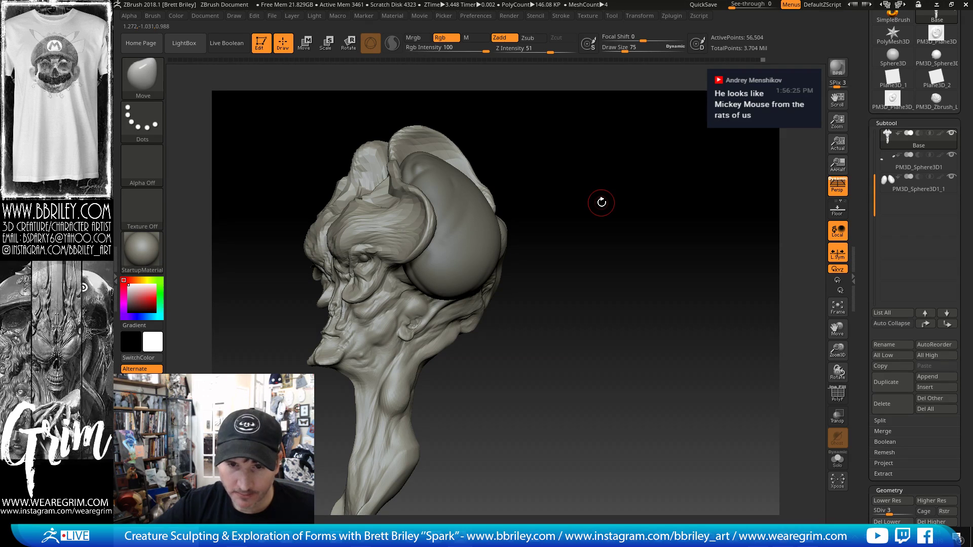
mouse_move(635, 194)
left_mouse_down()
mouse_move(674, 197)
mouse_move(648, 209)
left_mouse_up()
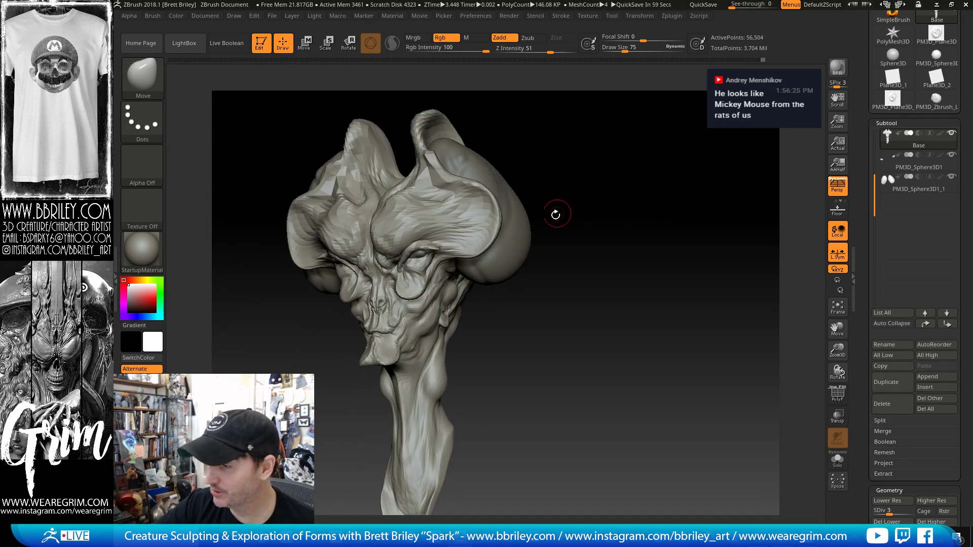
key("d")
key("d")
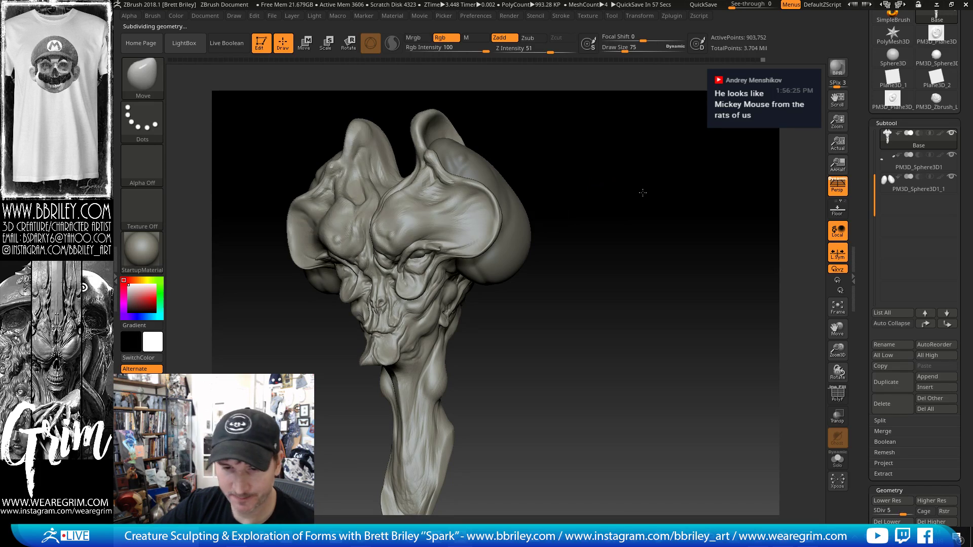
left_click_drag(642, 193, 636, 212)
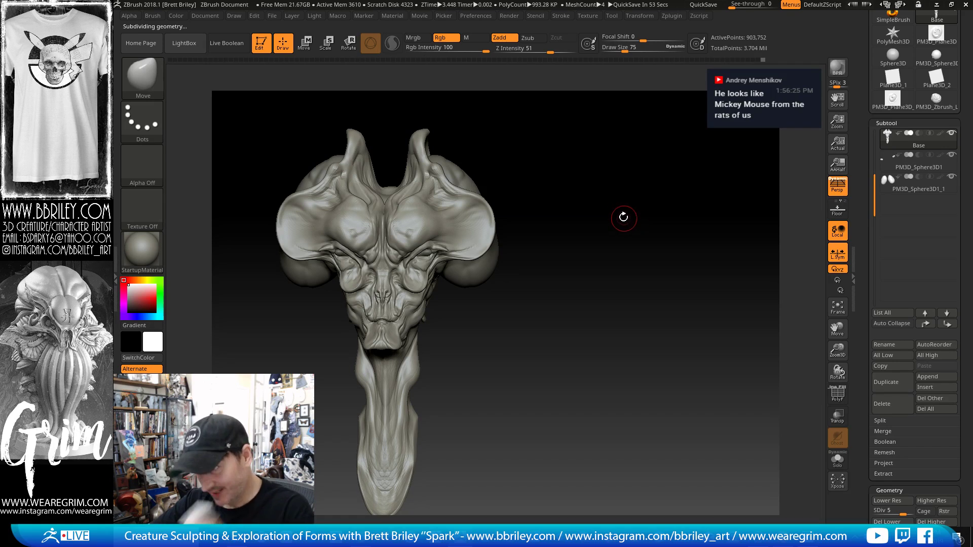
- Select the small eyeball subtool PM3D_Sphere3D1 and reposition the eyeballs in their sockets with the transform gizmo
left_click_drag(602, 169, 557, 218)
left_click(425, 252, "alt")
left_click(305, 43)
left_click_drag(557, 218, 598, 218)
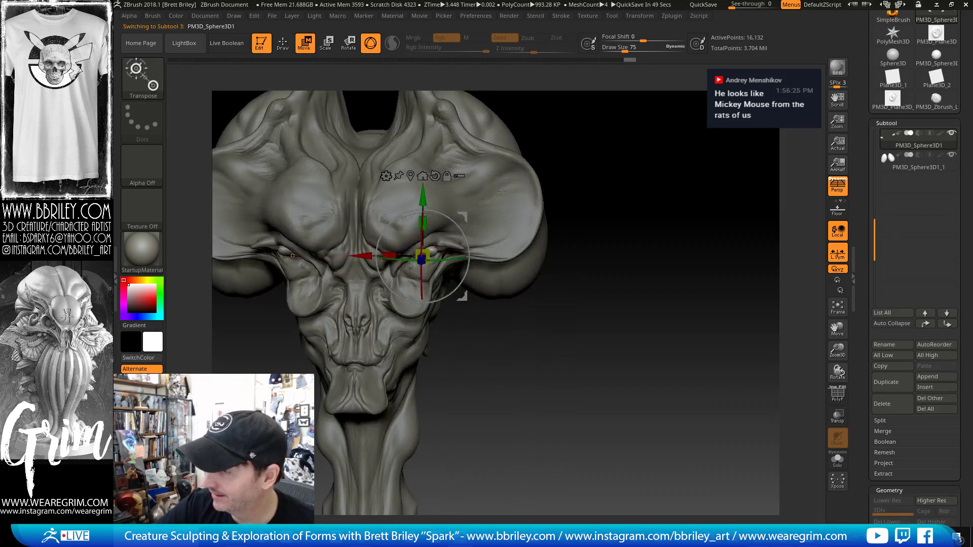
left_click_drag(459, 230, 451, 221)
left_click_drag(499, 310, 450, 293)
mouse_move(458, 214)
left_mouse_down()
mouse_move(618, 180)
mouse_move(602, 186)
mouse_move(563, 152)
left_mouse_up()
- Return to the Base subtool in Draw mode and adjust the eyelids around the eyeballs with the Move brush at draw size 68
key("q")
left_click(409, 256, "alt")
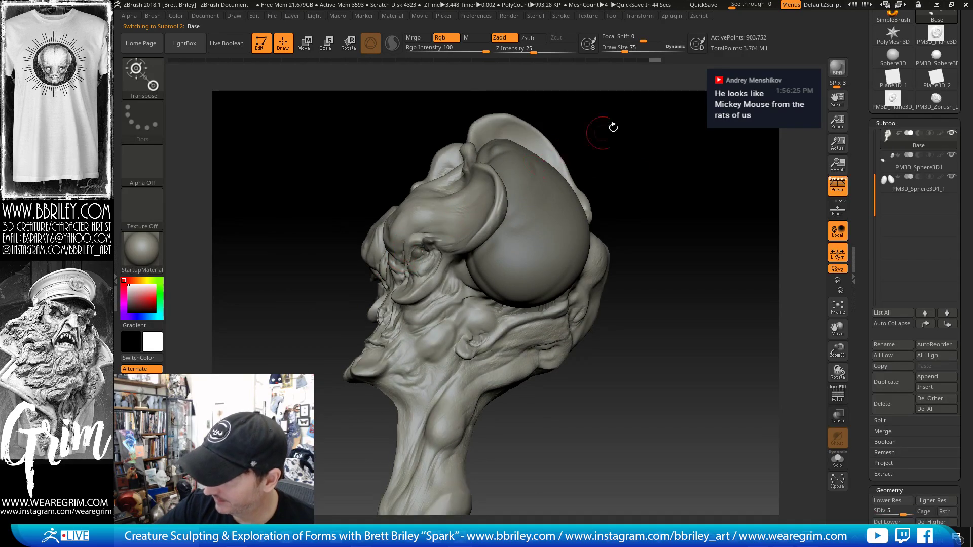
mouse_move(613, 126)
left_mouse_down()
mouse_move(646, 152)
mouse_move(635, 146)
mouse_move(658, 148)
mouse_move(611, 152)
mouse_move(629, 155)
mouse_move(643, 135)
left_mouse_up()
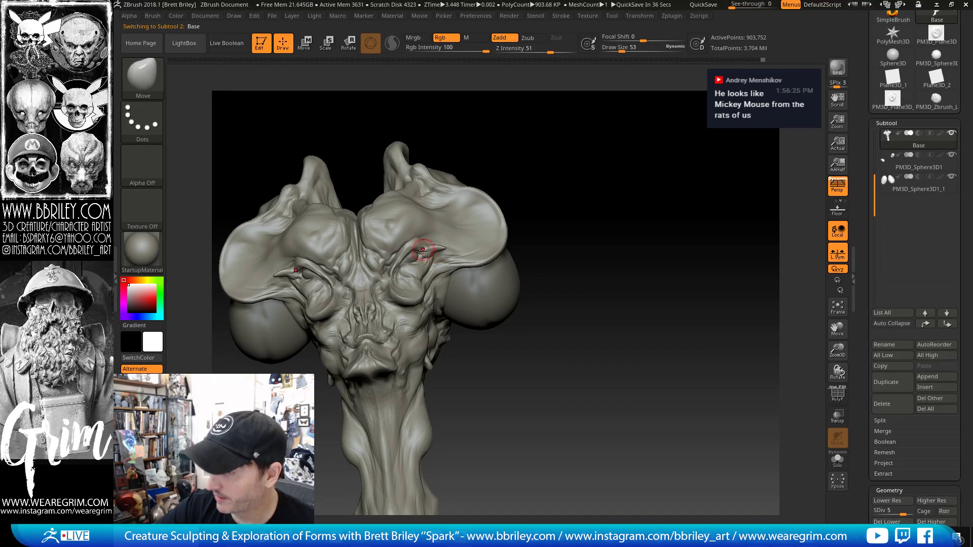
left_click_drag(509, 183, 543, 170)
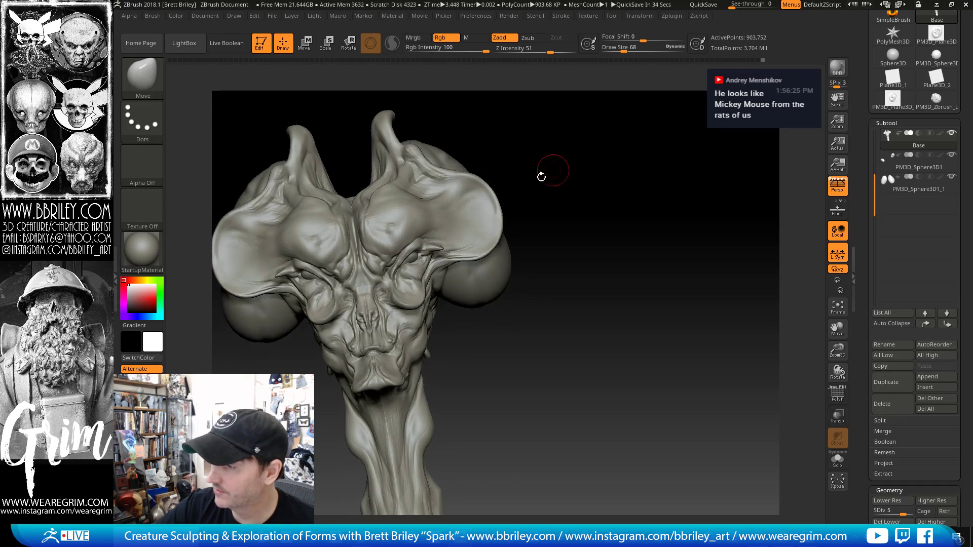
right_click_drag(441, 244, 420, 241)
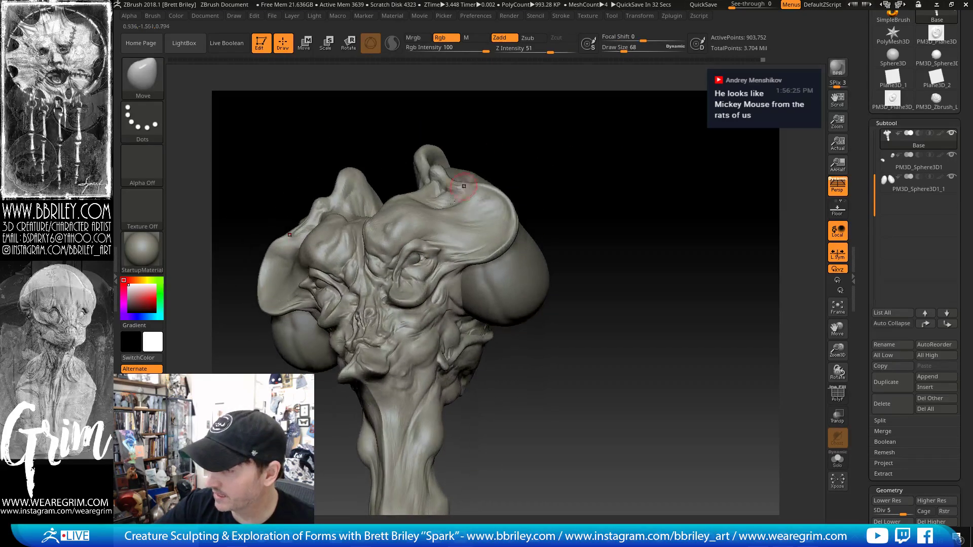
- Carve the crease along the upper eyelid with the DamStandard brush at draw size 23
key("b")
key("d")
key("s")
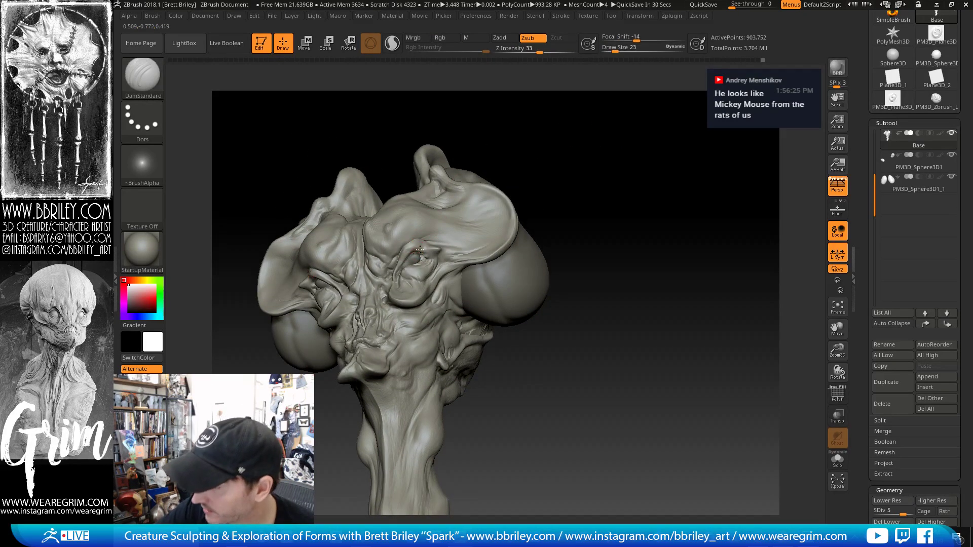
right_click_drag(421, 251, 416, 250)
right_click_drag(569, 176, 405, 257)
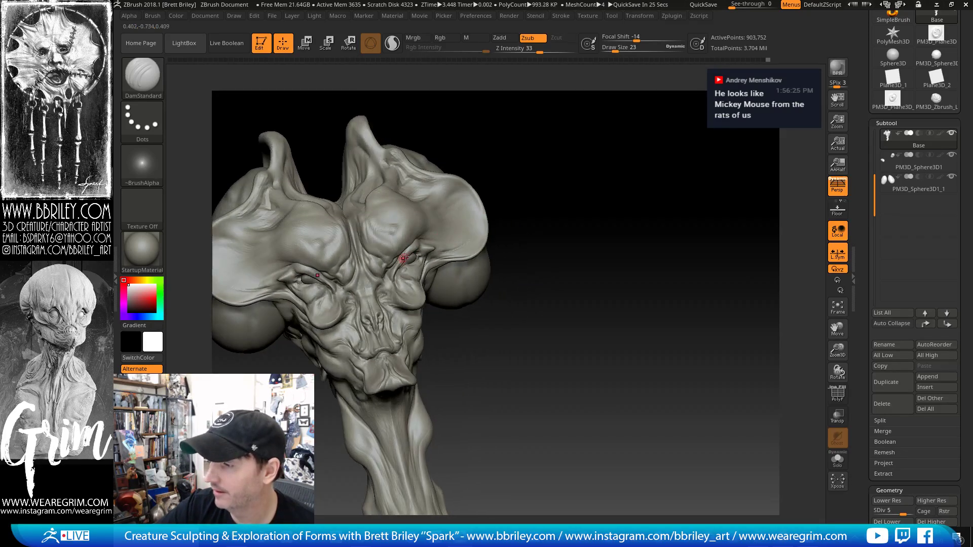
right_click_drag(570, 159, 470, 197)
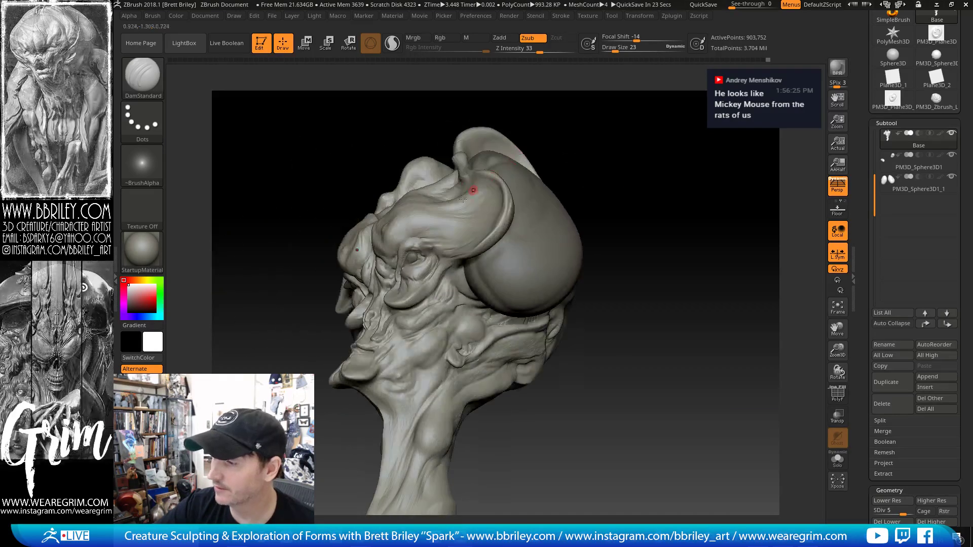
- Adjust the inner eye corner with the Move brush at draw size 39
key("b")
key("m")
key("v")
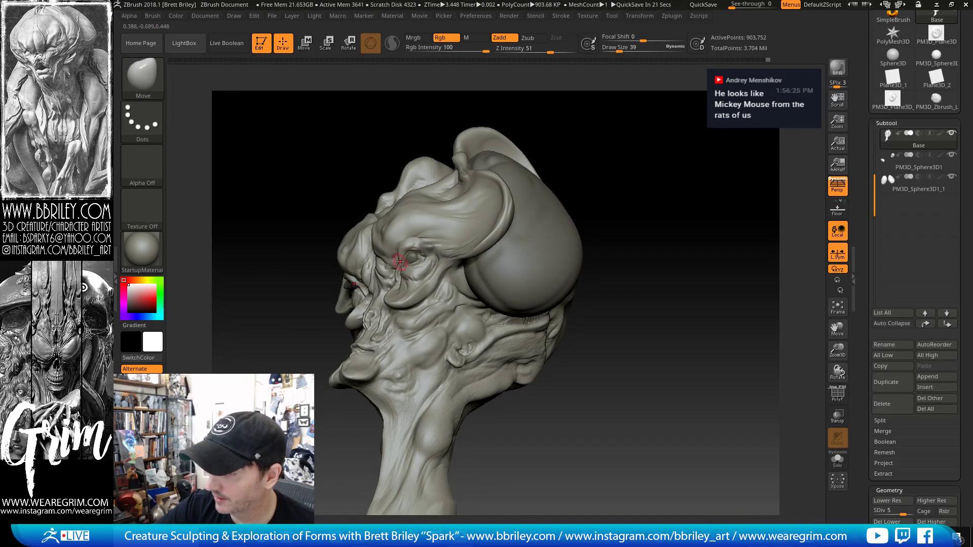
mouse_move(553, 161)
left_mouse_down()
mouse_move(643, 147)
mouse_move(642, 156)
mouse_move(583, 134)
left_mouse_up()
- Refine the outer eye corner with DamStandard at draw size 29 and smooth the skin around it
key("b")
key("d")
key("s")
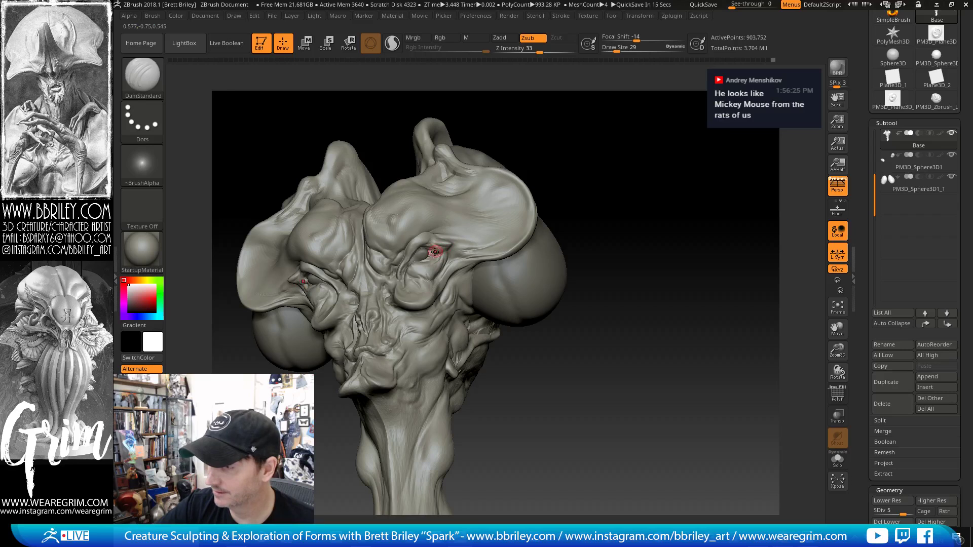
left_click_drag(435, 251, 429, 254, "shift")
left_click_drag(600, 144, 608, 191, "alt")
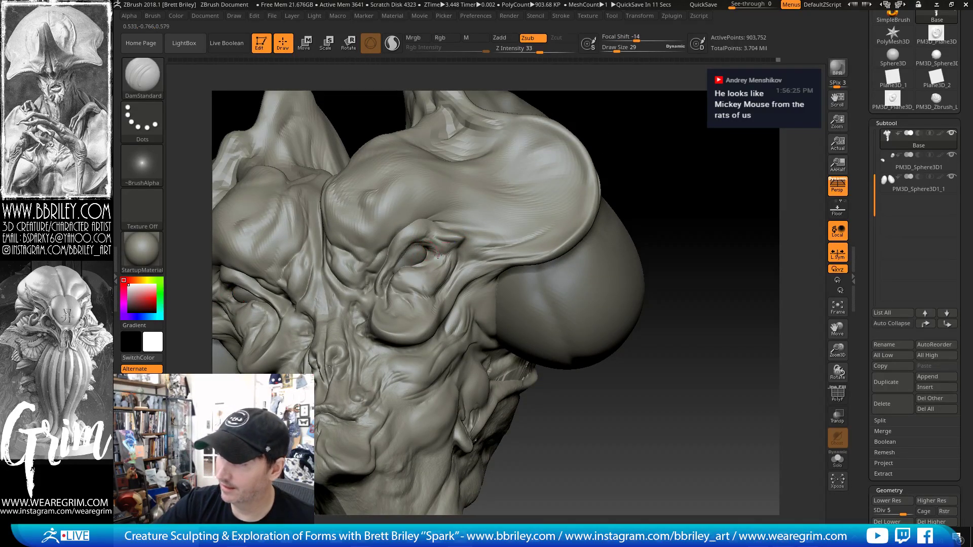
left_click_drag(437, 248, 447, 238, "shift")
mouse_move(651, 132)
left_mouse_down()
mouse_move(666, 130)
mouse_move(643, 140)
left_mouse_up()
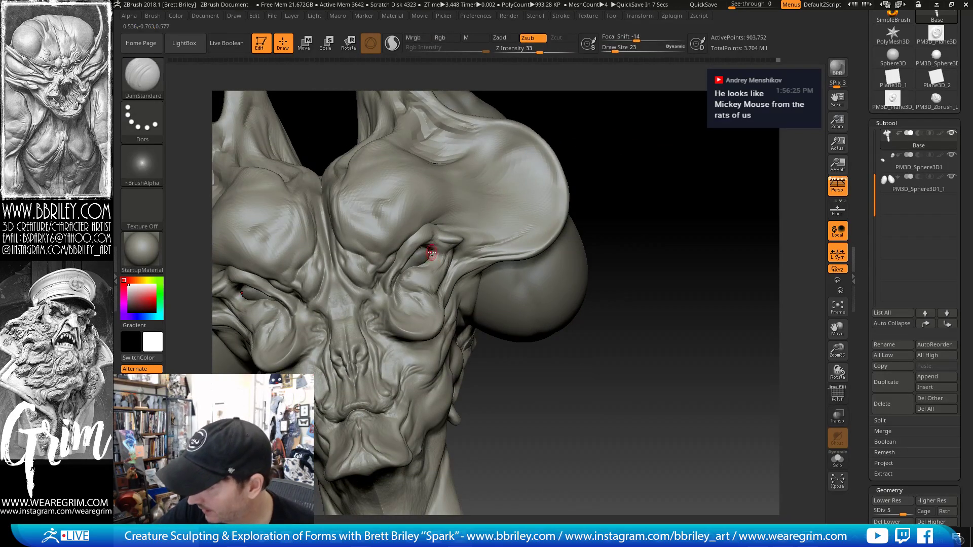
- Pull the outer eyelid edge closer to the eyeball with the Move brush at draw size 23
key("b")
key("m")
key("v")
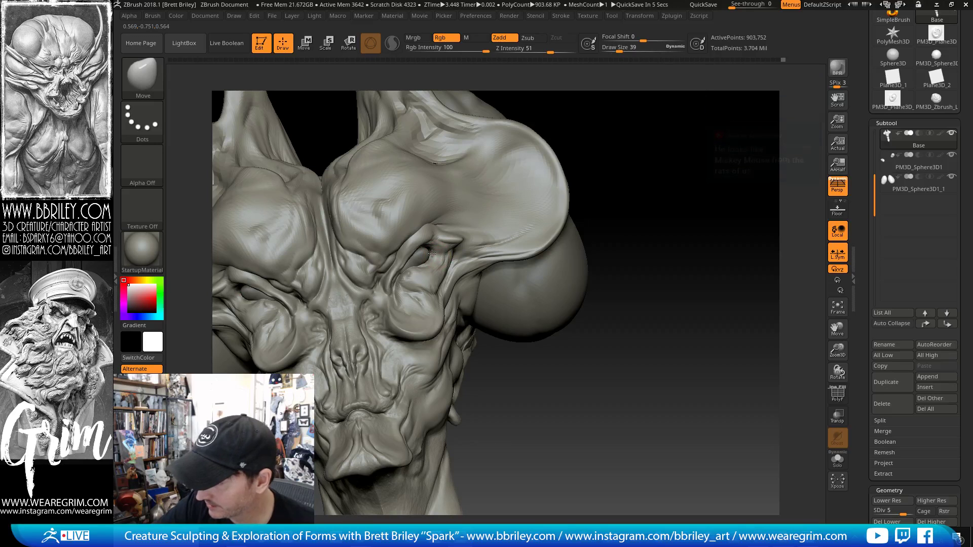
key("s")
left_click_drag(434, 252, 430, 252)
mouse_move(610, 112)
left_mouse_down()
mouse_move(623, 107)
mouse_move(580, 124)
left_mouse_up()
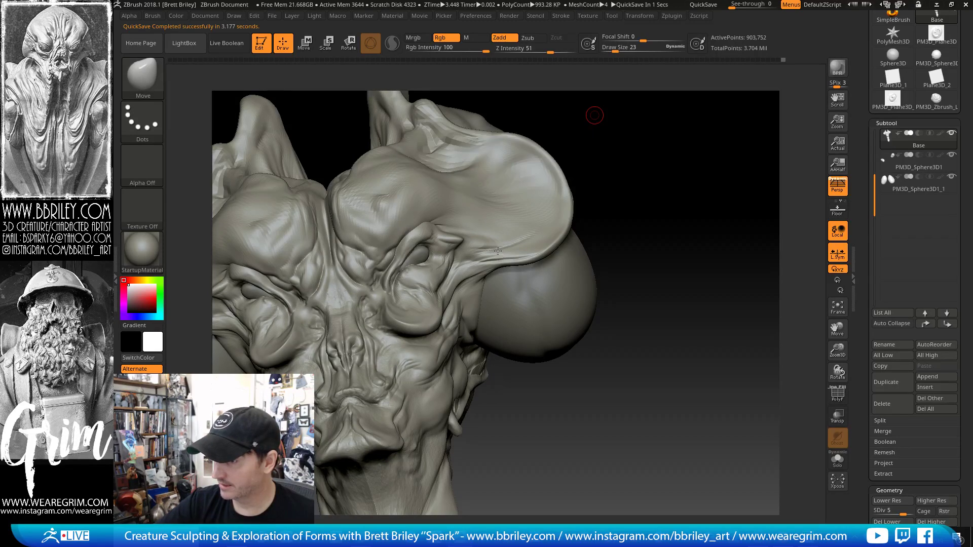
- Carve the folds below the outer eye corner with DamStandard at draw size 23 and smooth them
key("b")
key("d")
key("s")
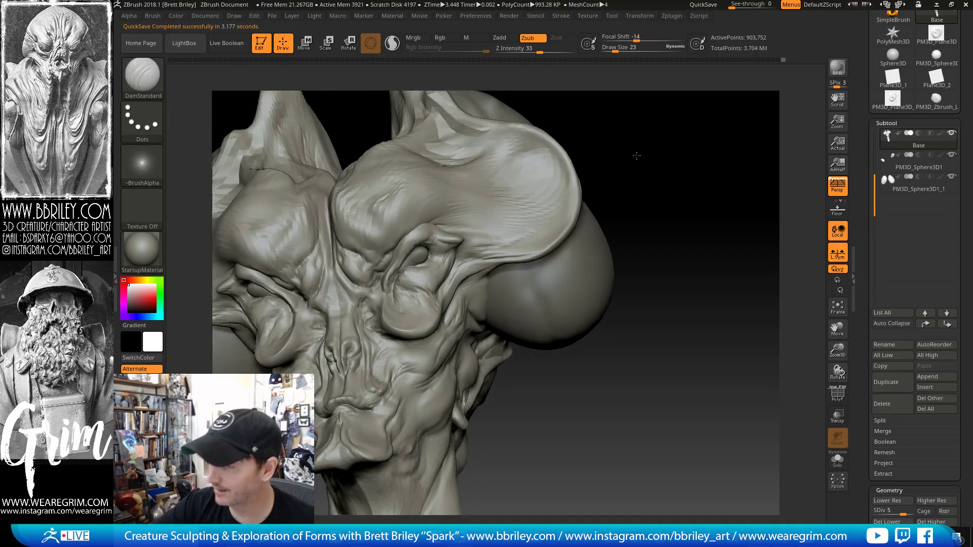
left_click_drag(634, 154, 437, 273)
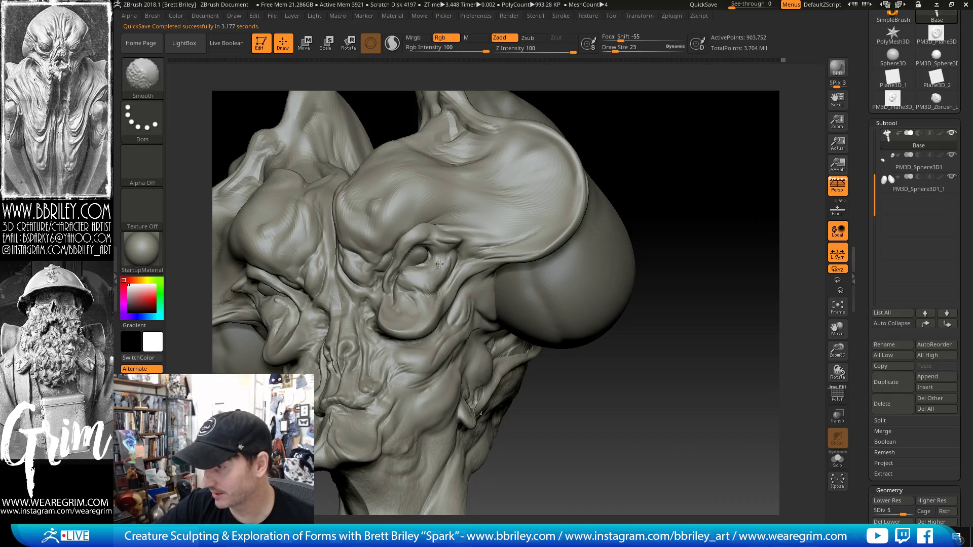
left_click_drag(672, 108, 683, 132)
left_click_drag(443, 260, 426, 291)
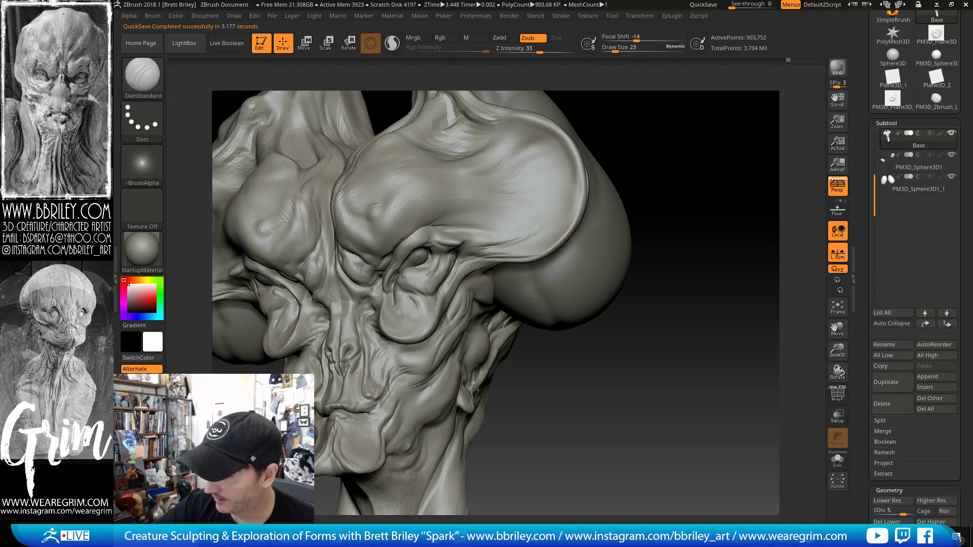
left_click_drag(709, 149, 528, 194, "shift")
- Adjust the lower eyelid and eye bag with the Move brush at draw size 72
key("b")
key("m")
key("v")
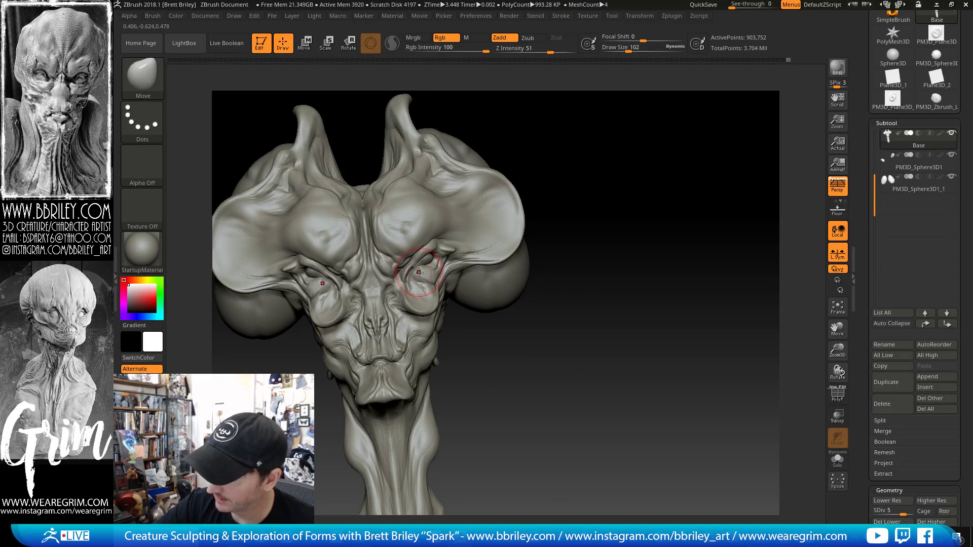
key("s")
left_click_drag(426, 278, 429, 277)
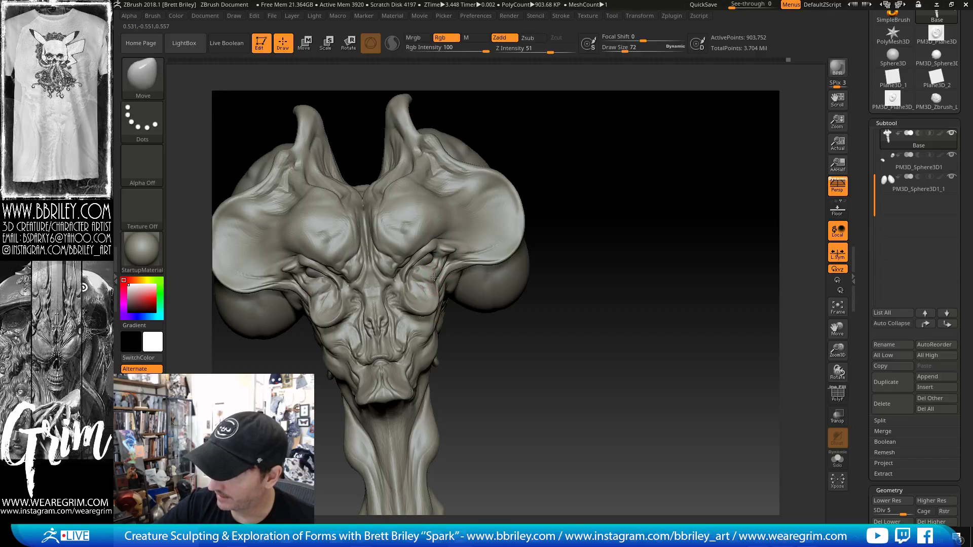
left_click_drag(512, 335, 503, 329, "alt")
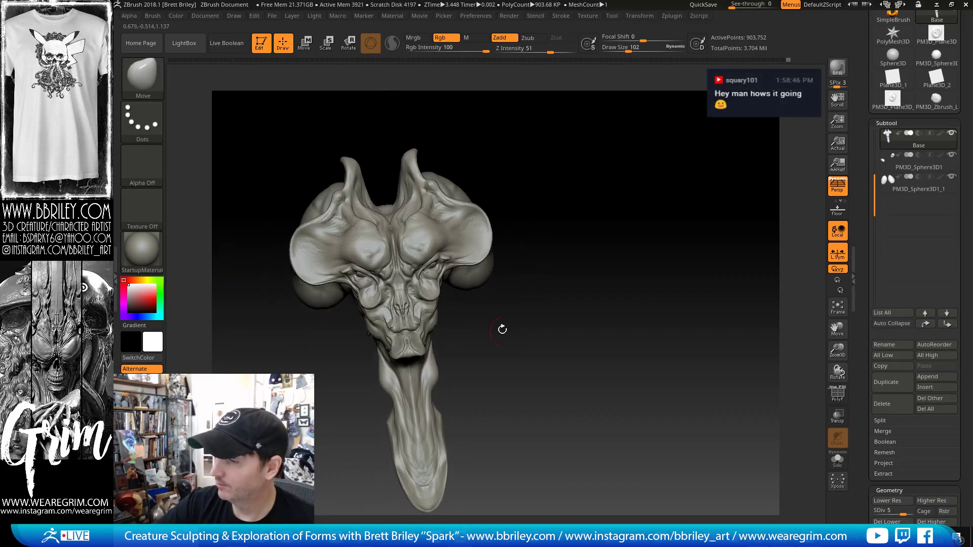
- Reshape the crown behind the brow with the Move brush at draw size 244
mouse_move(445, 295)
right_mouse_down()
mouse_move(431, 286)
mouse_move(650, 247)
mouse_move(572, 248)
right_mouse_up()
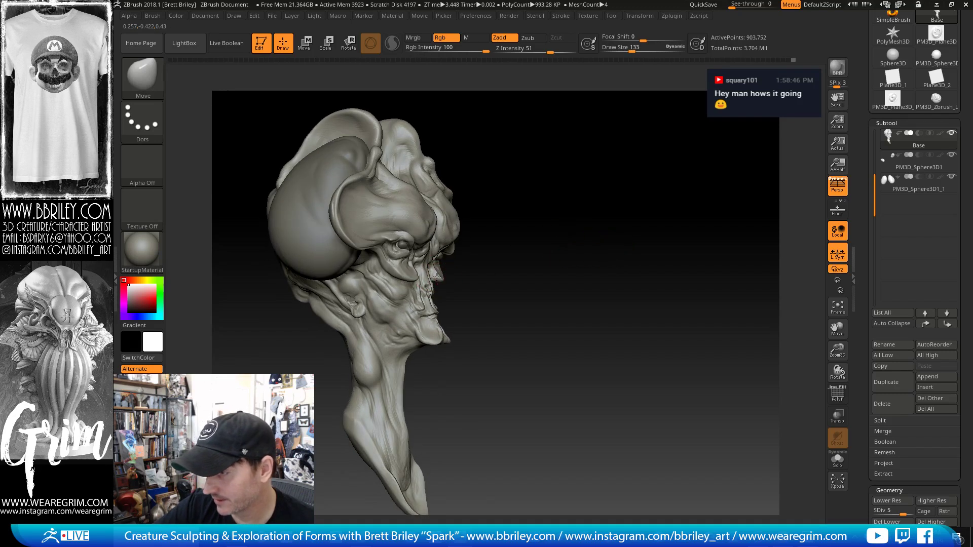
right_click_drag(440, 277, 474, 271)
key("bracketright")
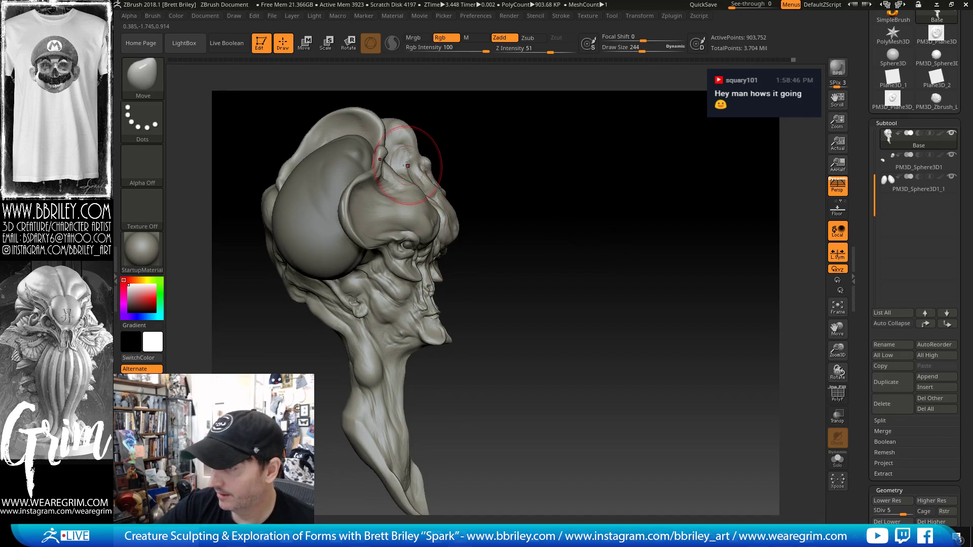
left_click_drag(405, 166, 413, 169)
left_click_drag(514, 196, 451, 202)
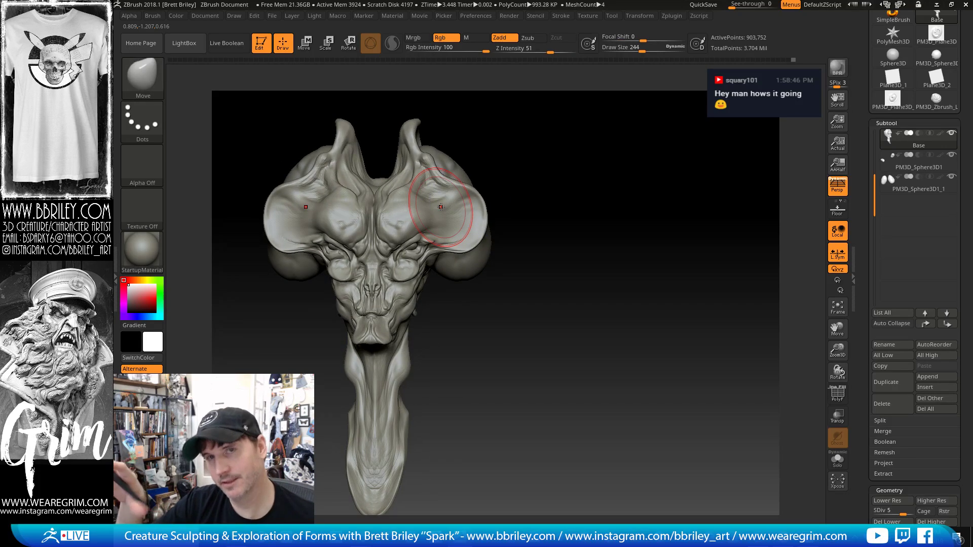
mouse_move(582, 174)
left_mouse_down()
mouse_move(560, 178)
mouse_move(569, 169)
mouse_move(611, 179)
mouse_move(573, 178)
left_mouse_up()
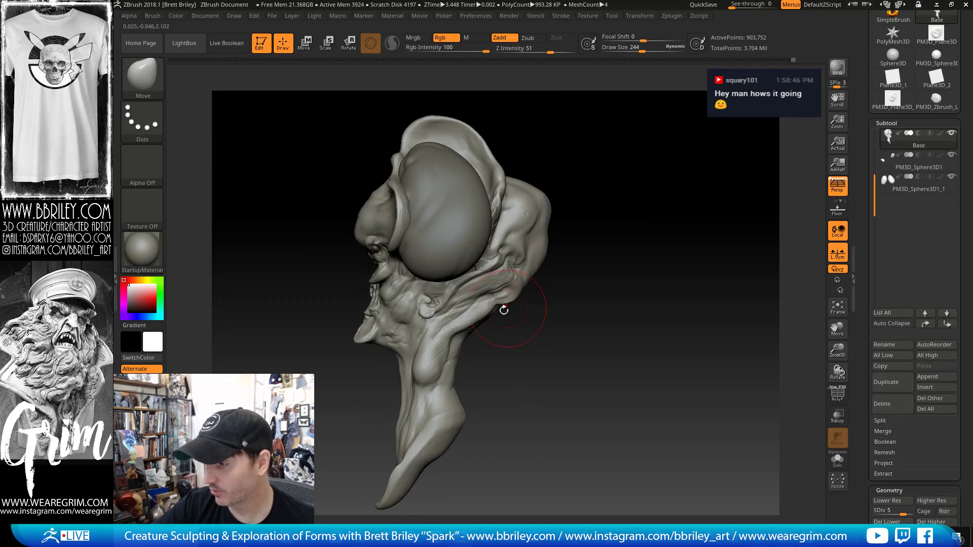
- Adjust the silhouette of the rear jaw and upper neck with the Move brush, using draw size 202
key("s")
left_click_drag(483, 310, 483, 310)
left_click_drag(476, 310, 482, 316)
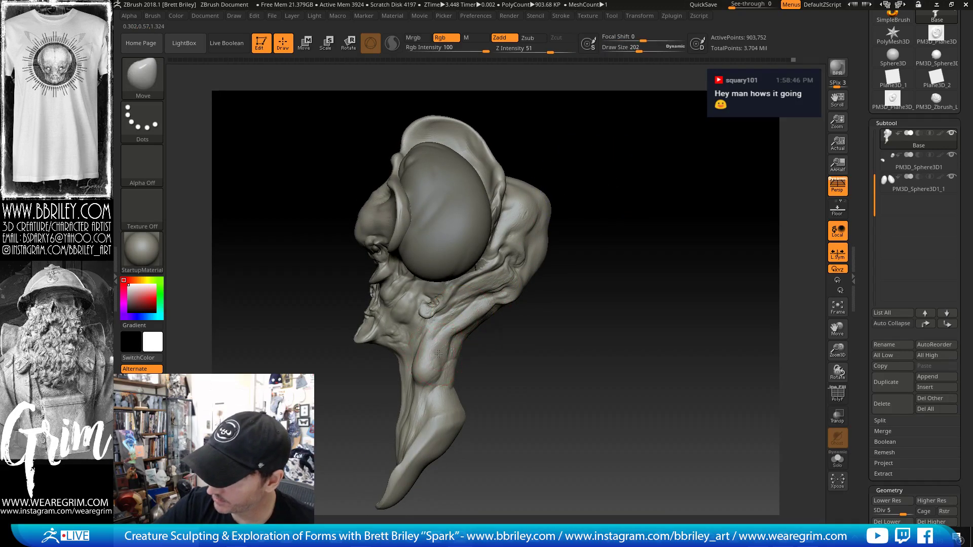
key("s")
left_click_drag(443, 350, 438, 351)
left_click_drag(501, 362, 497, 326, "alt")
key("s")
mouse_move(393, 323)
left_mouse_down()
mouse_move(383, 325)
mouse_move(393, 336)
mouse_move(437, 359)
left_mouse_up()
- Reshape the base of the skull at the back of the head with the Move brush at draw sizes 305 and 320
key("s")
key("s")
key("s")
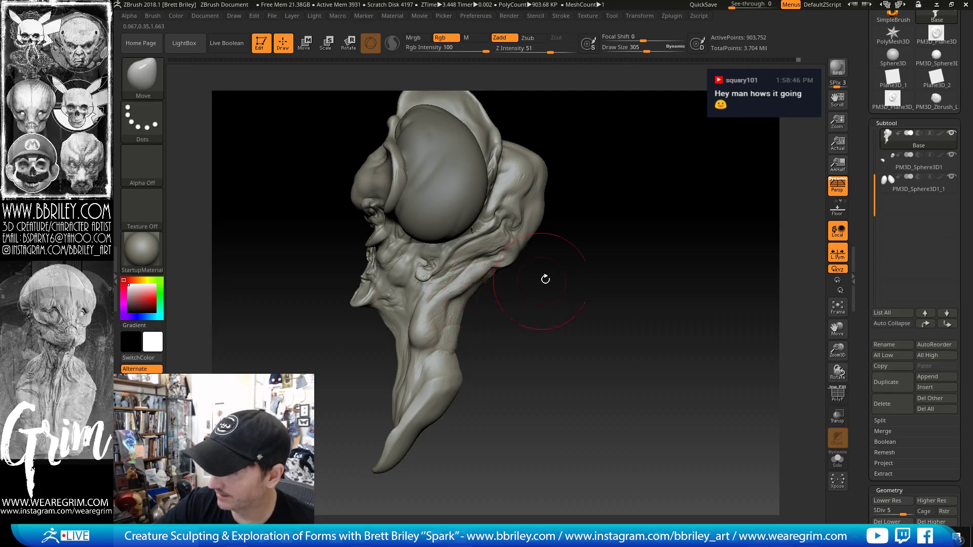
mouse_move(548, 278)
left_mouse_down()
mouse_move(526, 275)
mouse_move(531, 282)
left_mouse_up()
key("s")
key("s")
mouse_move(515, 247)
left_mouse_down()
mouse_move(527, 239)
mouse_move(518, 250)
left_mouse_up()
key("s")
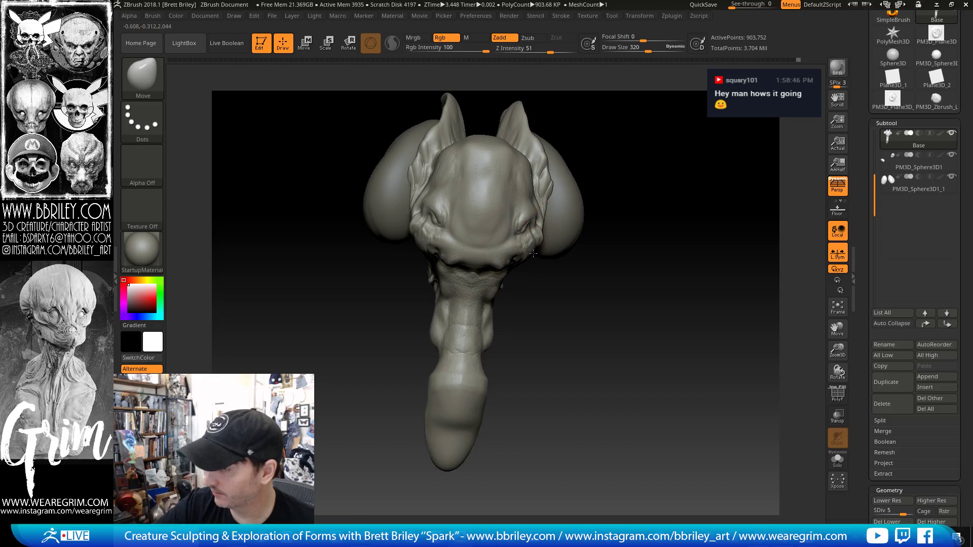
- Adjust the ridges beneath the large side bulges with the Move brush at draw sizes 168 and 133
mouse_move(590, 213)
left_mouse_down()
mouse_move(675, 211)
mouse_move(634, 175)
mouse_move(403, 235)
left_mouse_up()
key("s")
left_click_drag(417, 233, 411, 234)
mouse_move(593, 163)
left_mouse_down()
mouse_move(673, 157)
mouse_move(443, 225)
mouse_move(528, 152)
mouse_move(543, 152)
left_mouse_up()
key("shift")
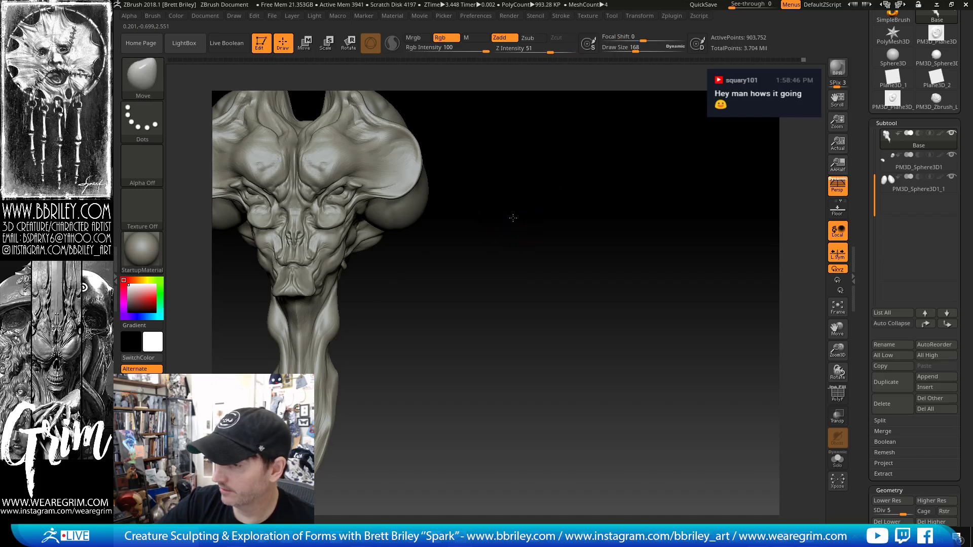
left_click_drag(513, 218, 593, 239, "alt")
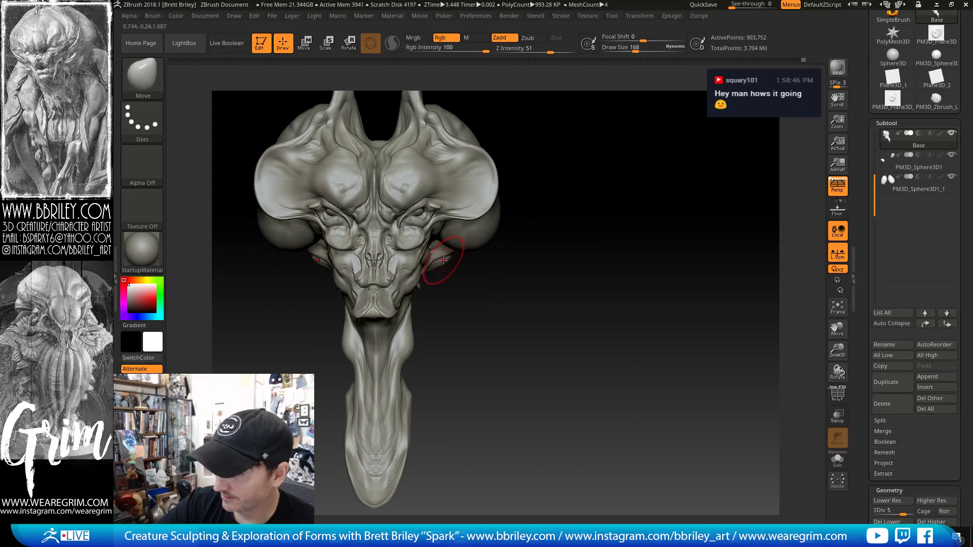
left_click_drag(443, 261, 442, 258)
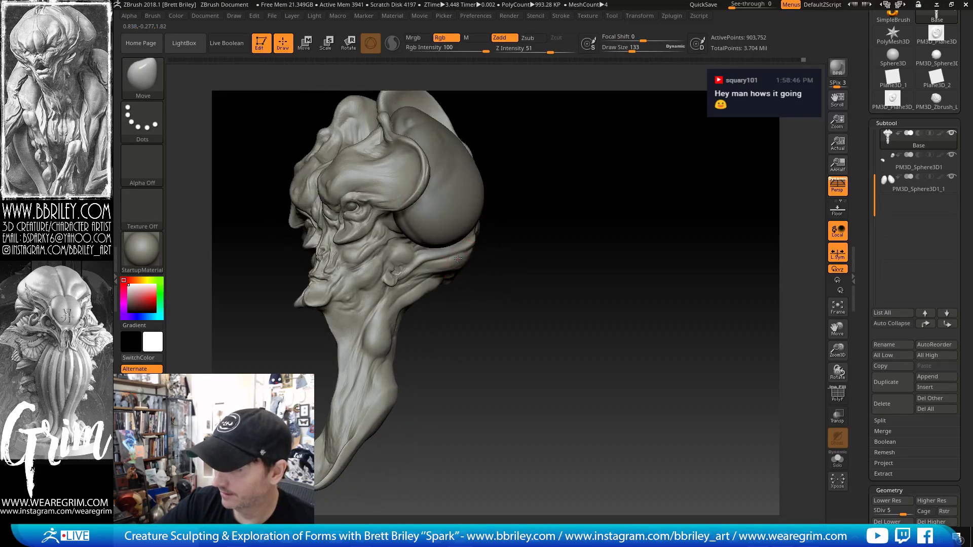
left_click_drag(499, 249, 550, 254)
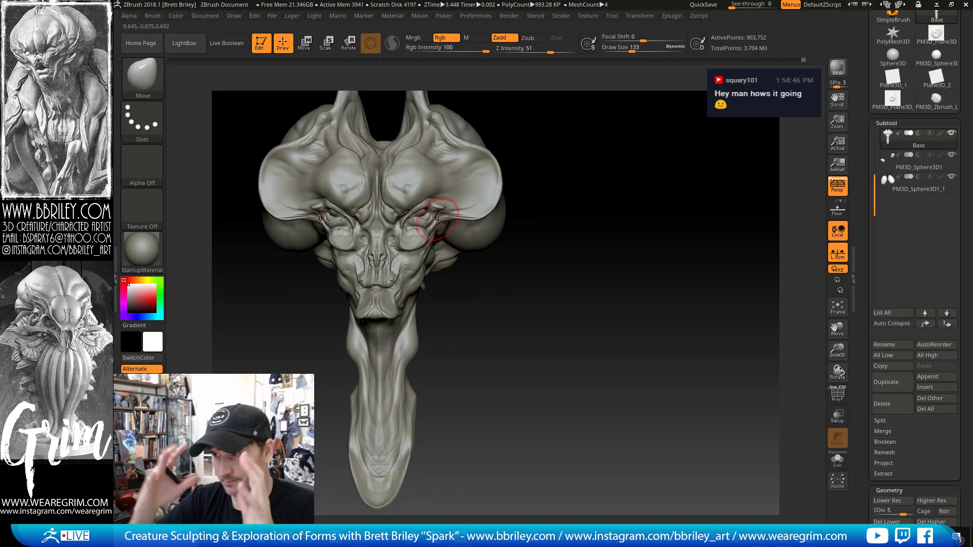
- Adjust the brow and the area around the eyes with the Move brush at draw sizes 213 and 244
left_click_drag(561, 180, 554, 212)
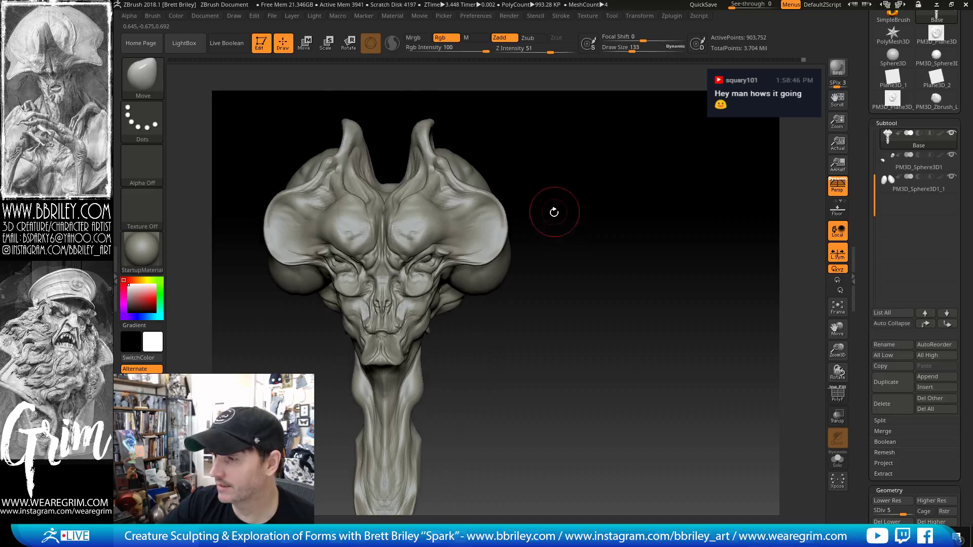
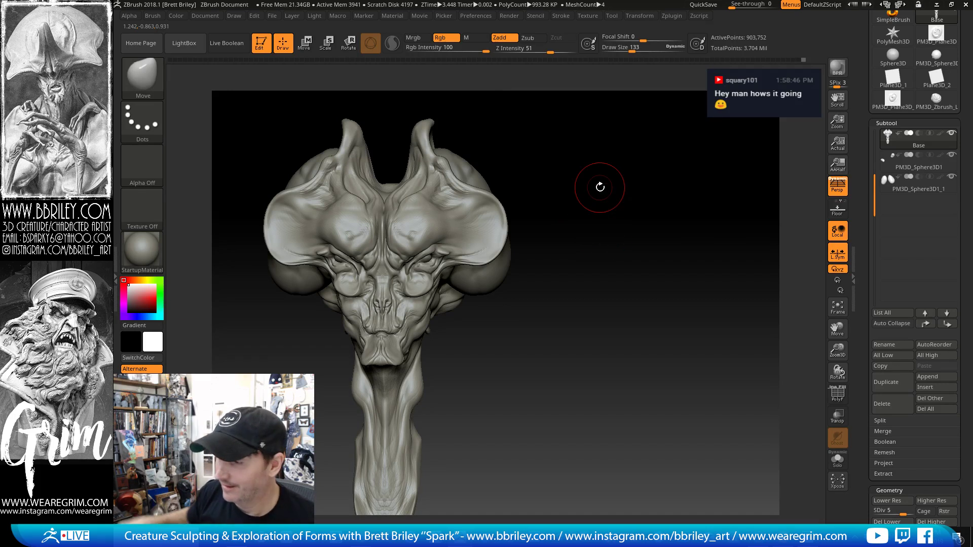
mouse_move(558, 175)
left_mouse_down()
mouse_move(561, 165)
mouse_move(563, 174)
left_mouse_up()
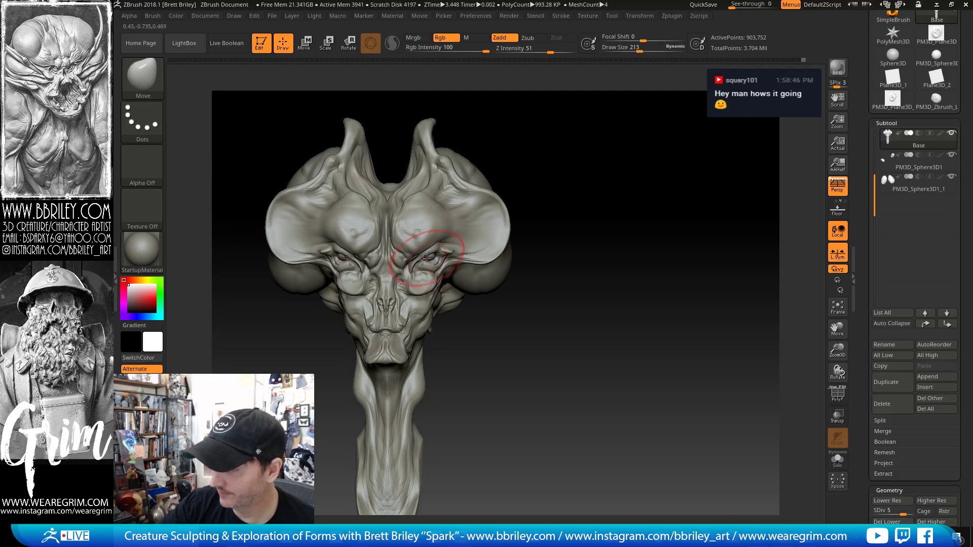
left_click_drag(431, 259, 431, 246)
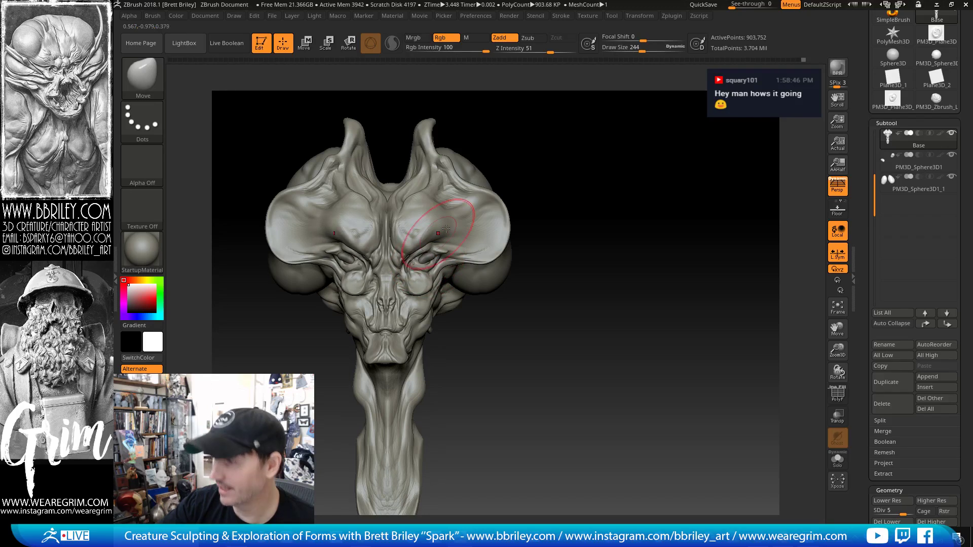
mouse_move(564, 170)
left_mouse_down()
mouse_move(576, 174)
mouse_move(518, 196)
left_mouse_up()
- Refine the eyelid and eye bag shape with the Move brush, reducing the draw size to 94 and 68
key("s")
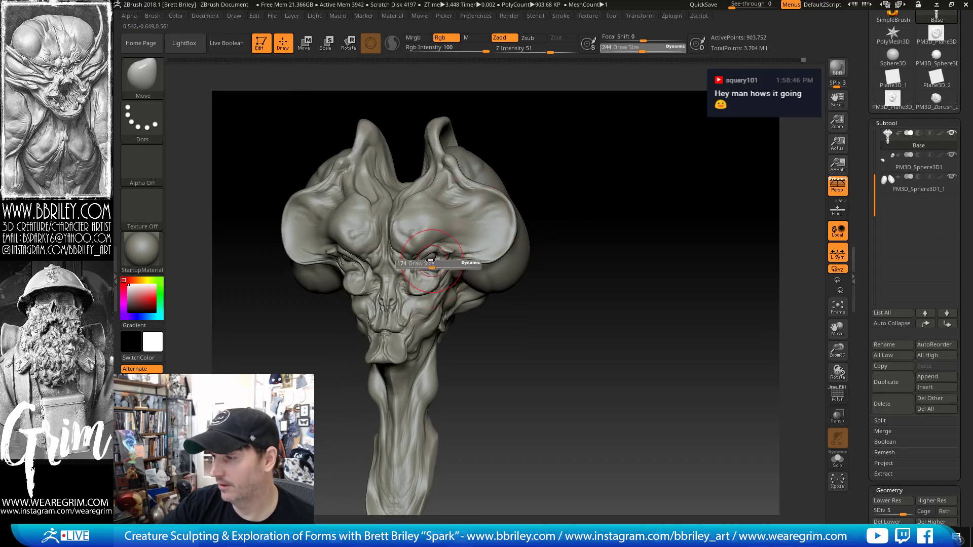
left_click_drag(439, 266, 428, 266)
left_click_drag(550, 137, 390, 156)
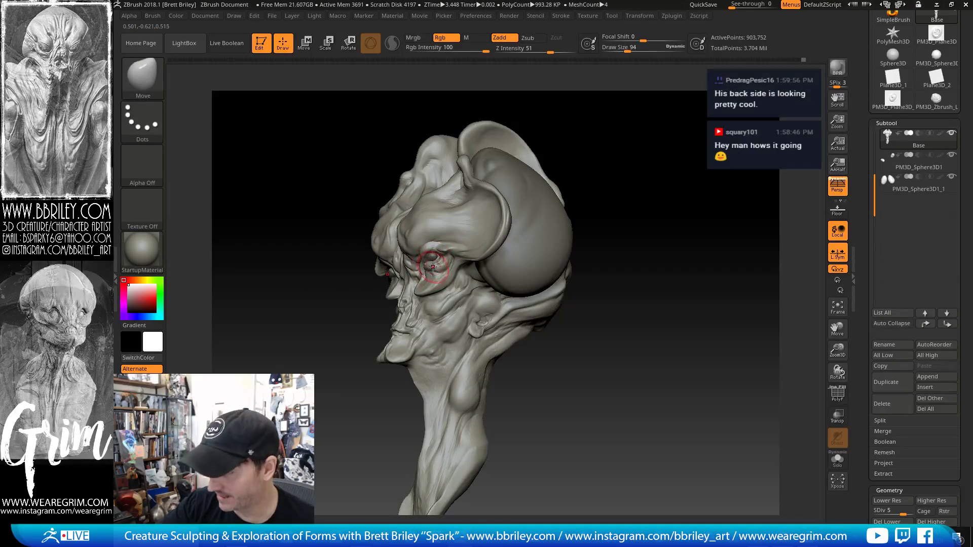
key("s")
left_click_drag(438, 268, 430, 269)
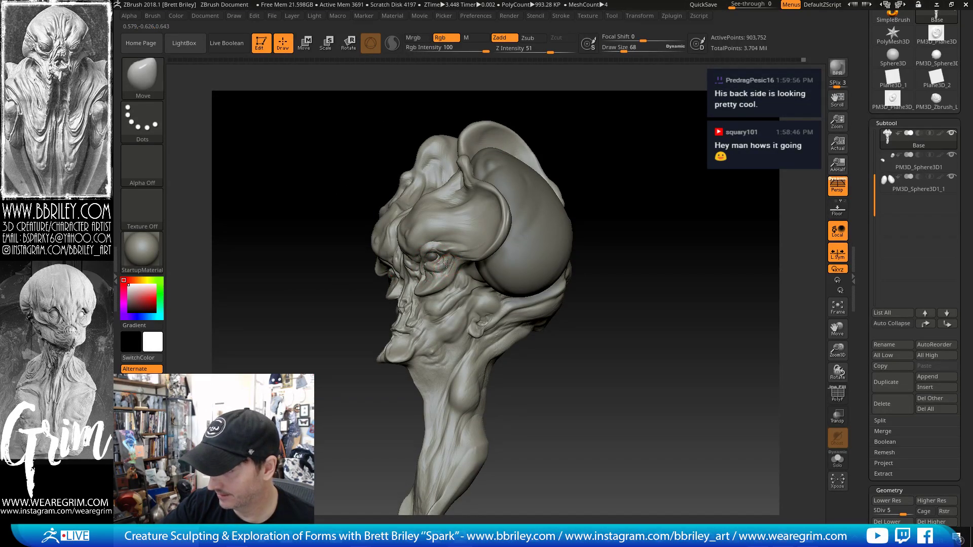
left_click_drag(598, 138, 633, 166)
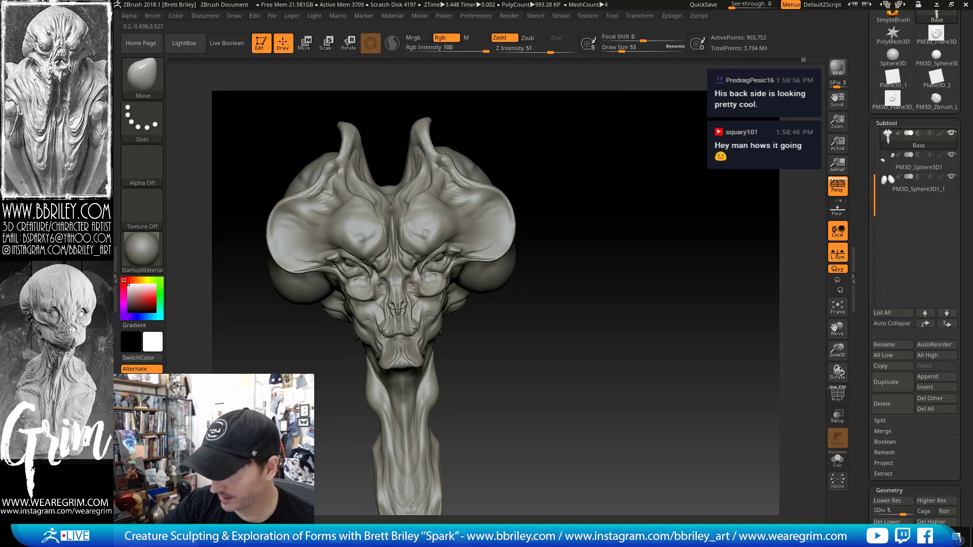
- Reshape the inner eye bags beside the nose with the Move brush at draw sizes 53 and 56
left_click_drag(411, 282, 425, 292)
key("s")
key("s")
left_click_drag(547, 285, 571, 299)
key("s")
mouse_move(427, 287)
left_mouse_down()
mouse_move(554, 272)
mouse_move(427, 287)
left_mouse_up()
key("s")
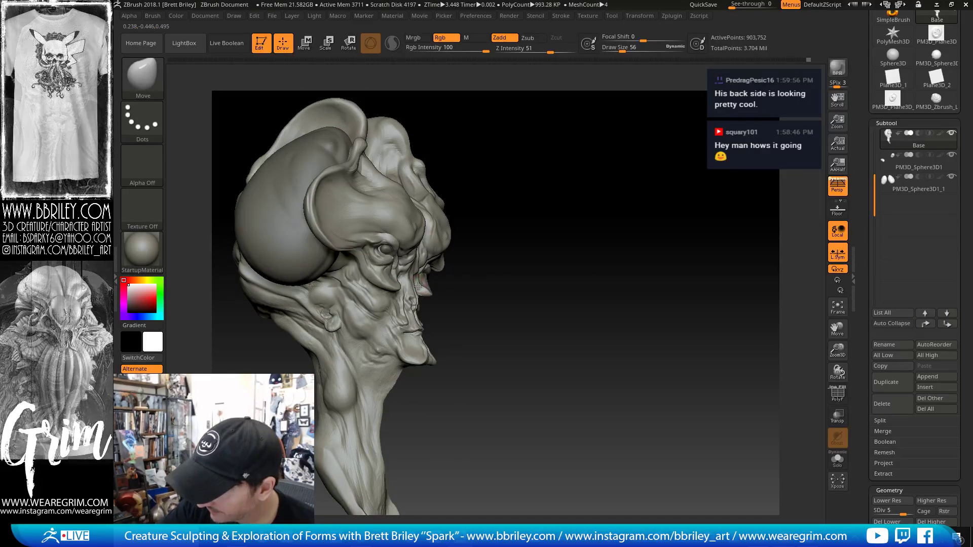
left_click_drag(518, 273, 443, 292)
mouse_move(571, 305)
left_mouse_down()
mouse_move(633, 273)
mouse_move(599, 236)
left_mouse_up()
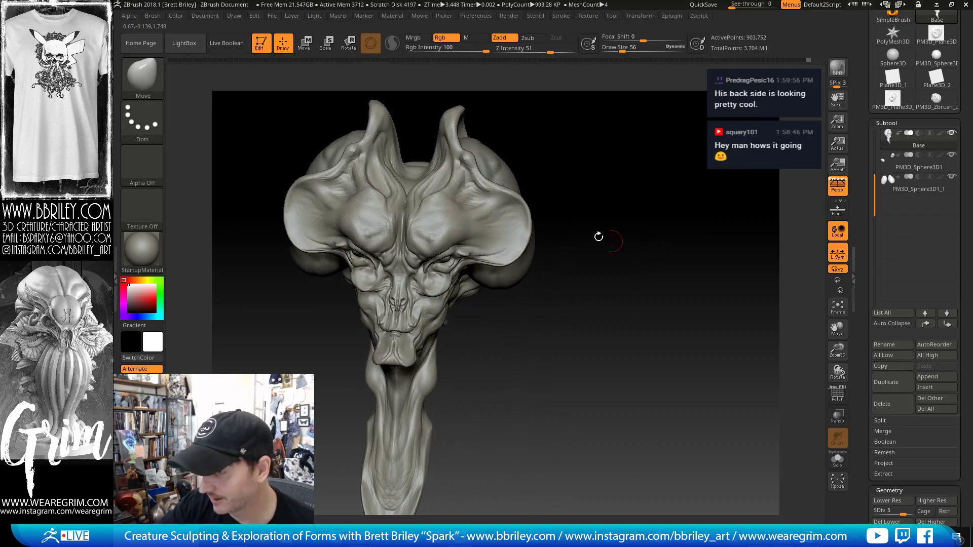
key("b")
key("t")
key("d")
key("b")
key("d")
key("s")
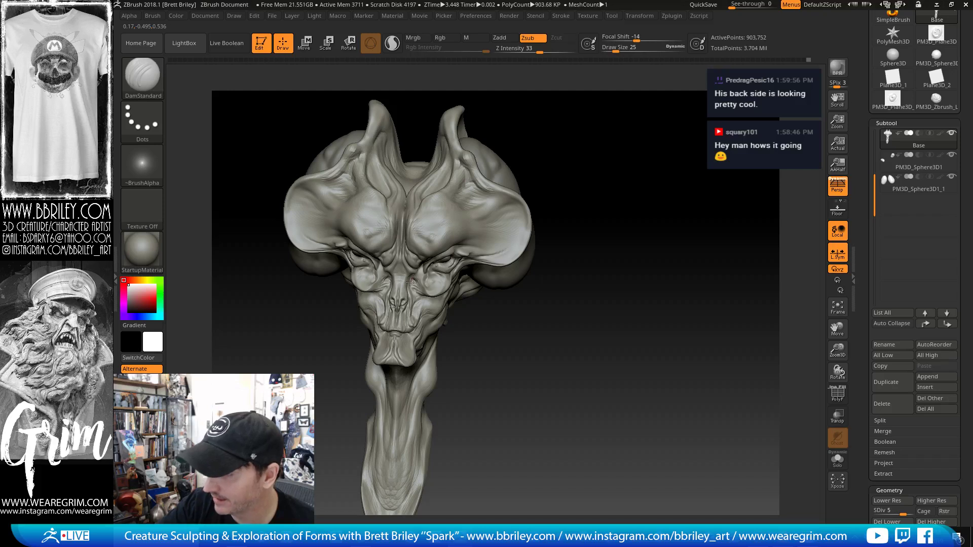
- Adjust the nose bridge between the eyes with the Move brush at draw size 86
key("b")
key("m")
key("v")
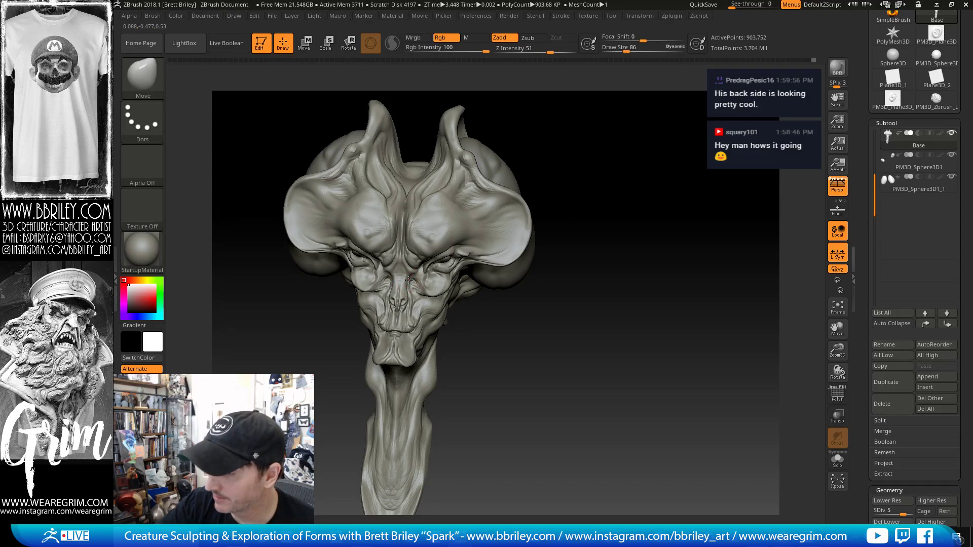
mouse_move(553, 278)
left_mouse_down()
mouse_move(595, 279)
mouse_move(595, 331)
mouse_move(562, 324)
left_mouse_up()
- Carve the nose and nostril creases with DamStandard at draw sizes 27 and 18, smoothing the strokes
key("b")
key("d")
key("s")
key("s")
left_click_drag(400, 263, 390, 263)
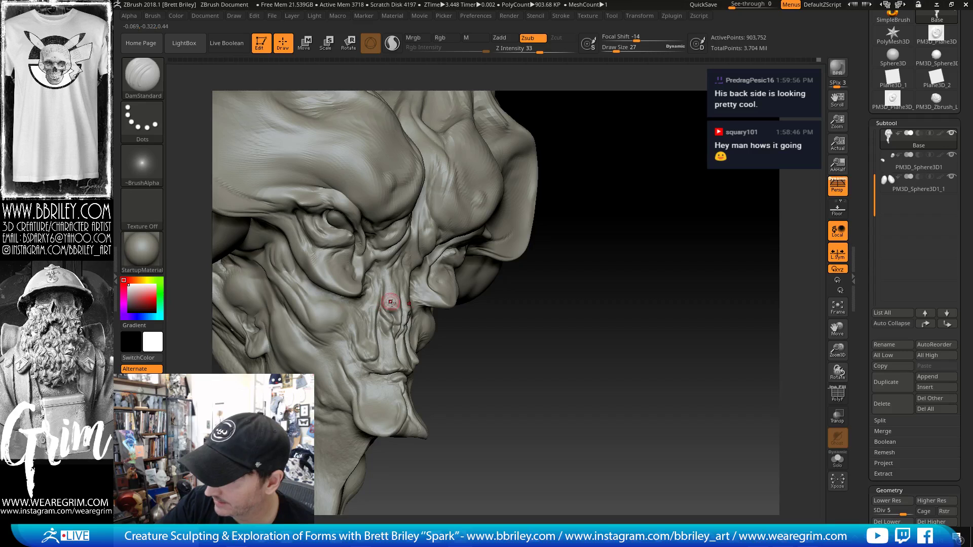
key("s")
left_click_drag(393, 312, 392, 310)
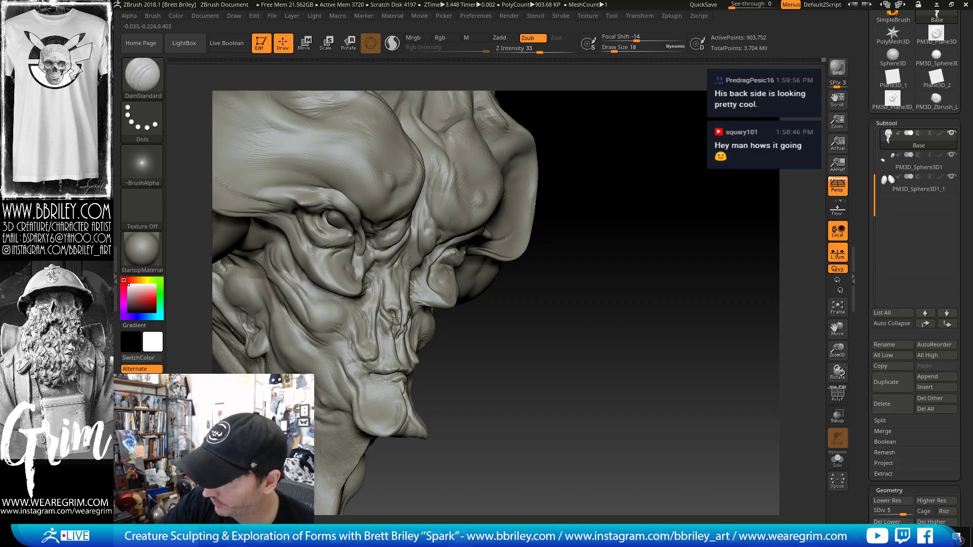
right_click_drag(396, 318, 398, 328, "shift")
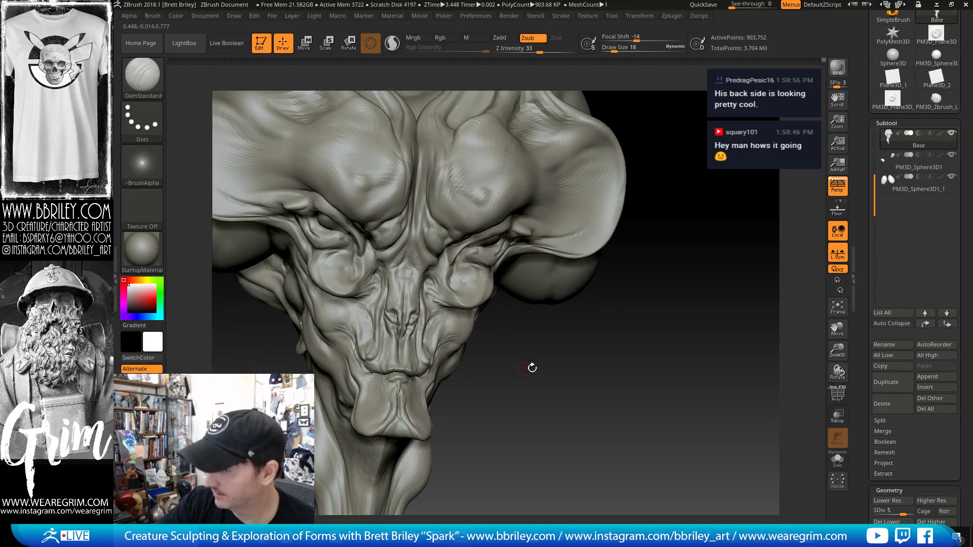
- Shape the nostrils with the Move brush at draw size 39 and swell their sides with Inflat at draw size 25
left_click_drag(530, 365, 409, 322)
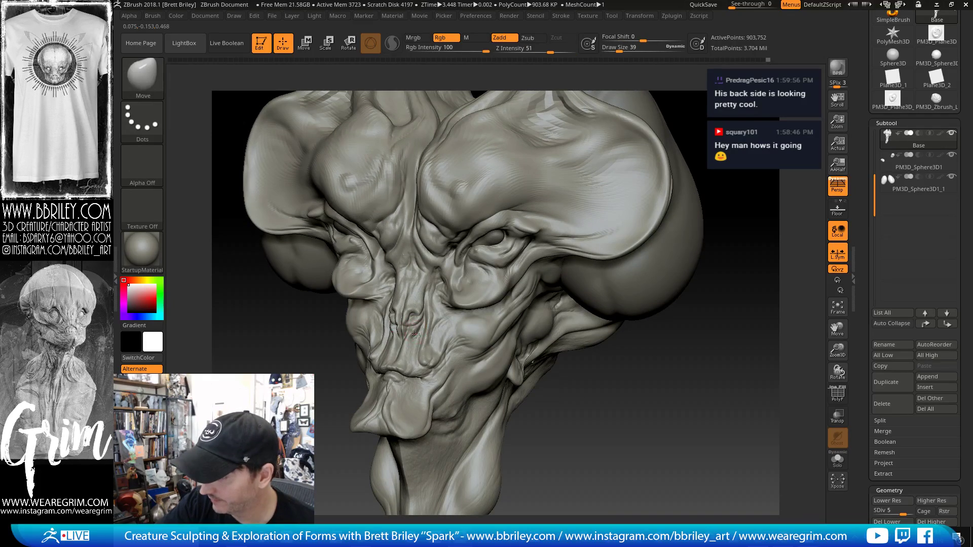
mouse_move(624, 407)
left_mouse_down()
mouse_move(564, 341)
mouse_move(375, 311)
left_mouse_up()
key("b")
key("i")
key("n")
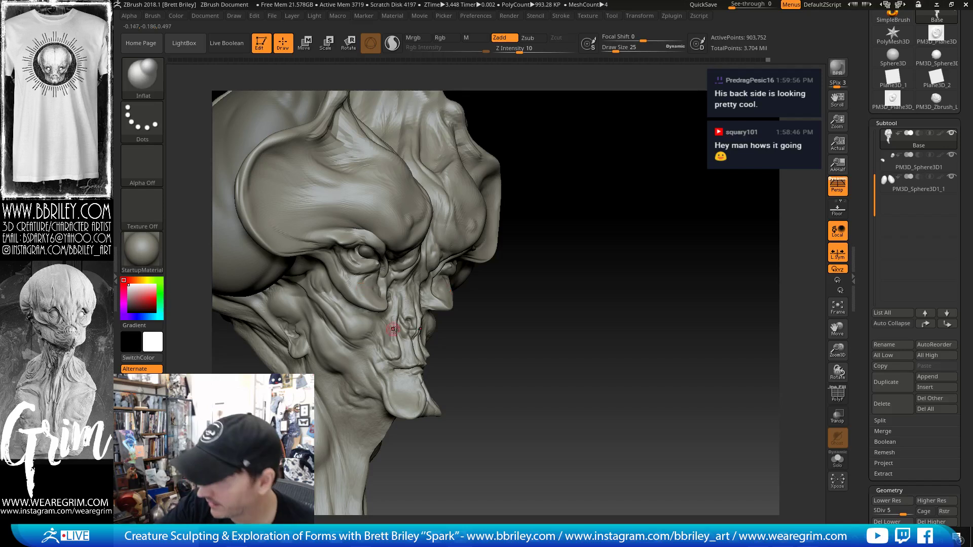
left_click_drag(501, 349, 385, 330)
- Carve creases around the mouth corner and lower cheek with DamStandard at draw size 25
key("b")
key("d")
key("s")
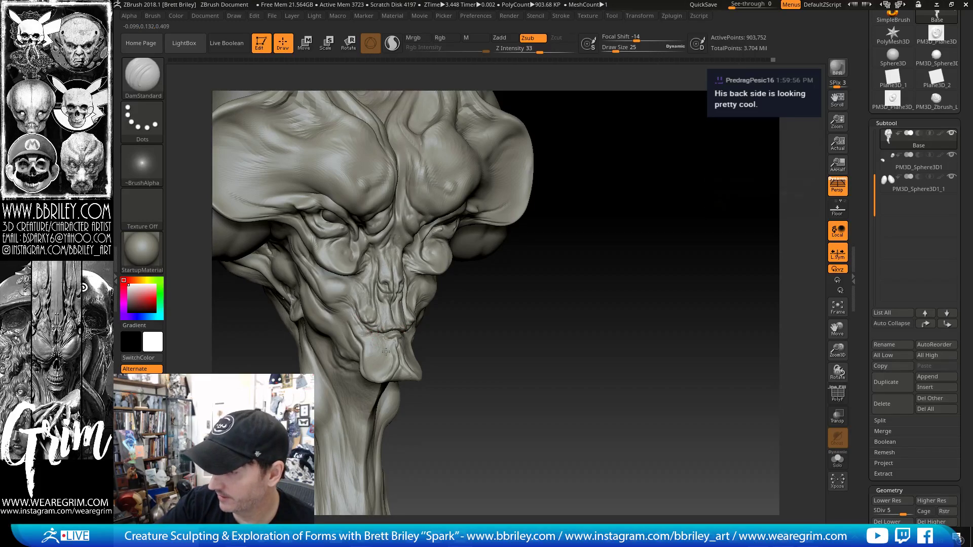
left_click_drag(427, 368, 380, 340)
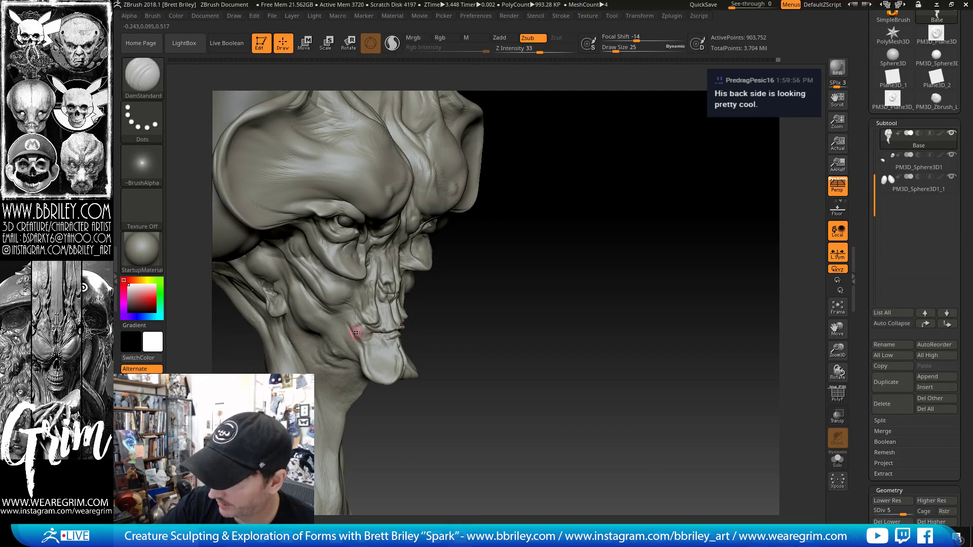
right_click_drag(324, 306, 344, 326)
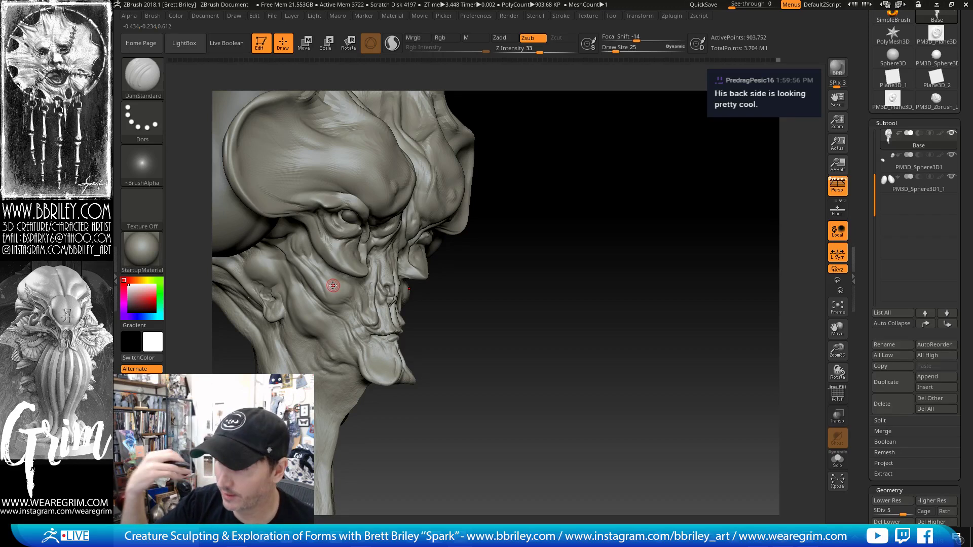
mouse_move(333, 286)
right_mouse_down()
mouse_move(552, 212)
mouse_move(618, 237)
mouse_move(573, 219)
right_mouse_up()
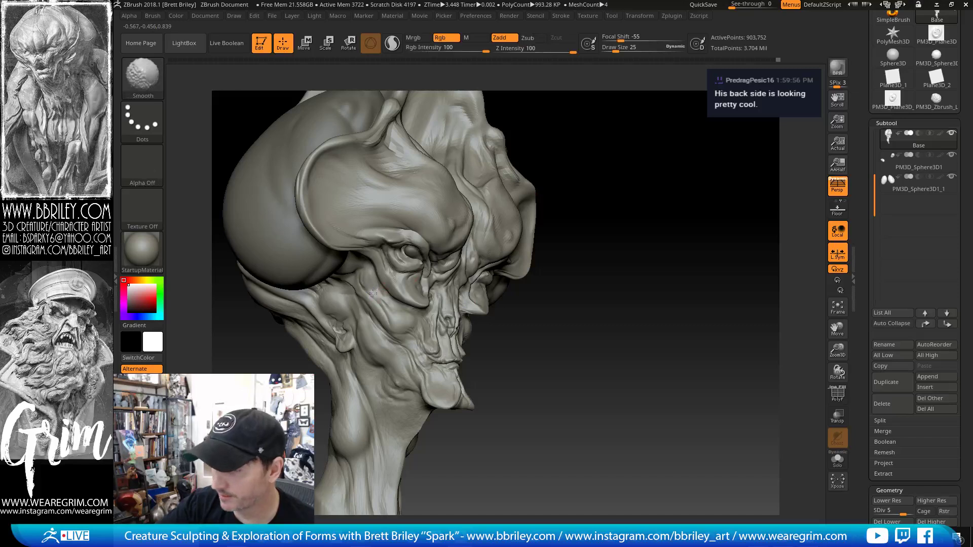
- Refine the folds between the temple and cheek with DamStandard at draw sizes 25 and 29, smoothing and adding Standard brush strokes
left_click_drag(363, 265, 373, 293, "shift")
mouse_move(541, 341)
left_mouse_down()
mouse_move(556, 334)
mouse_move(565, 273)
left_mouse_up()
left_click_drag(347, 268, 346, 273, "shift")
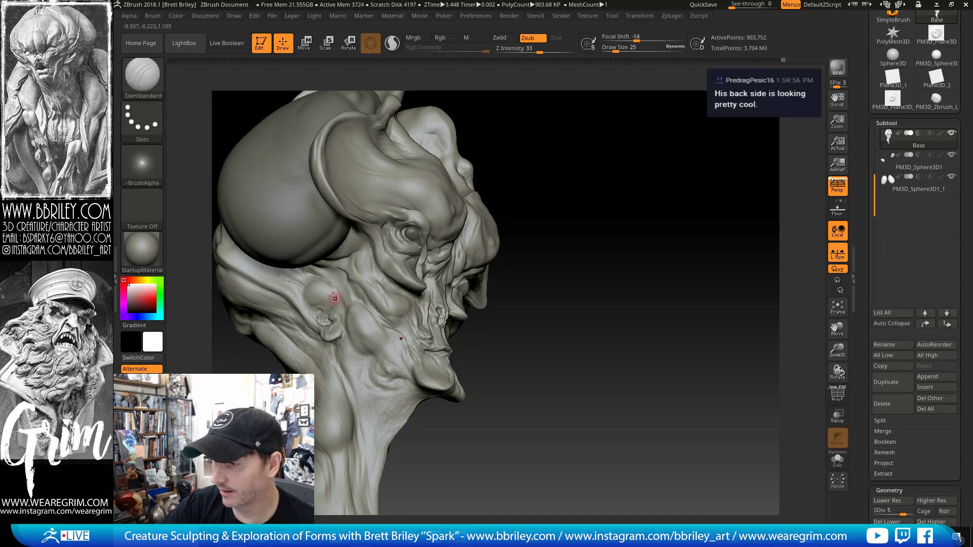
key("shift")
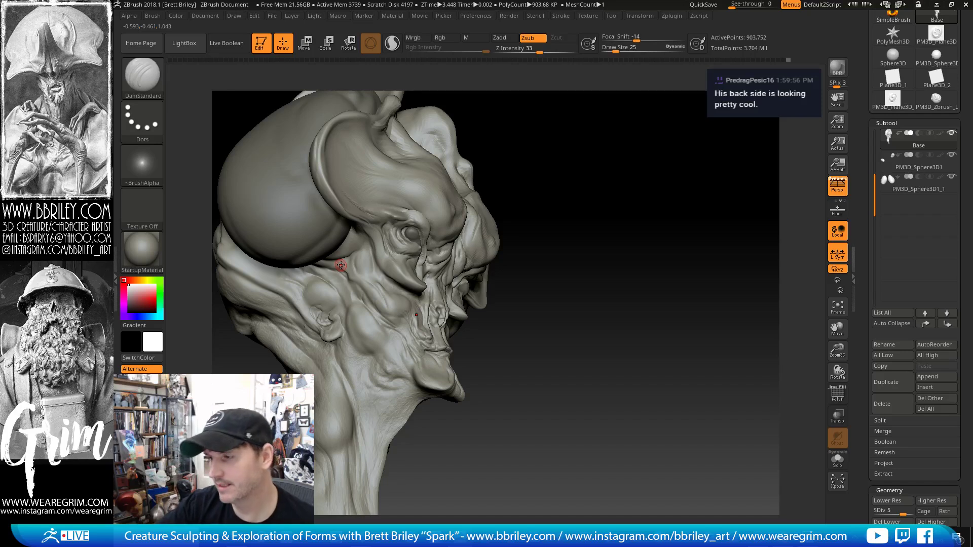
key("bracketright")
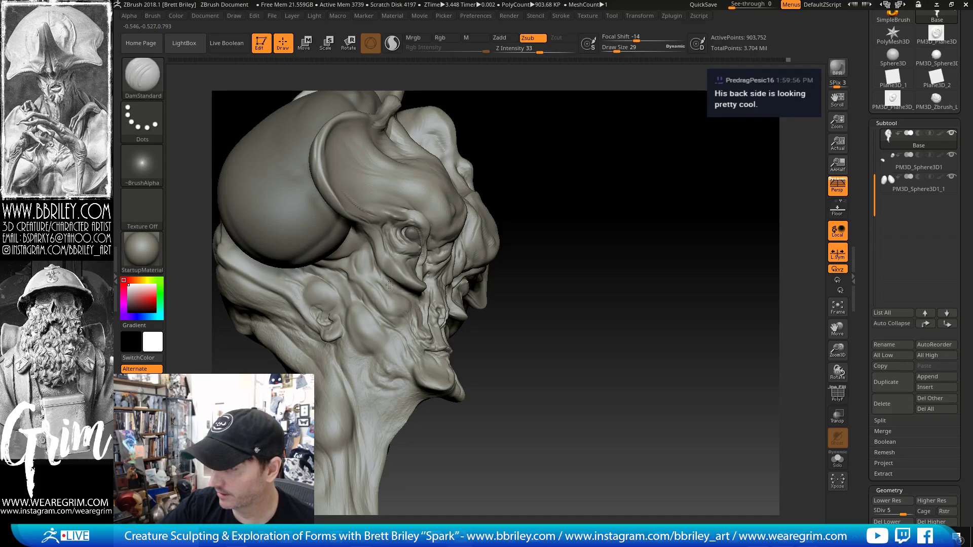
left_click_drag(505, 276, 487, 263)
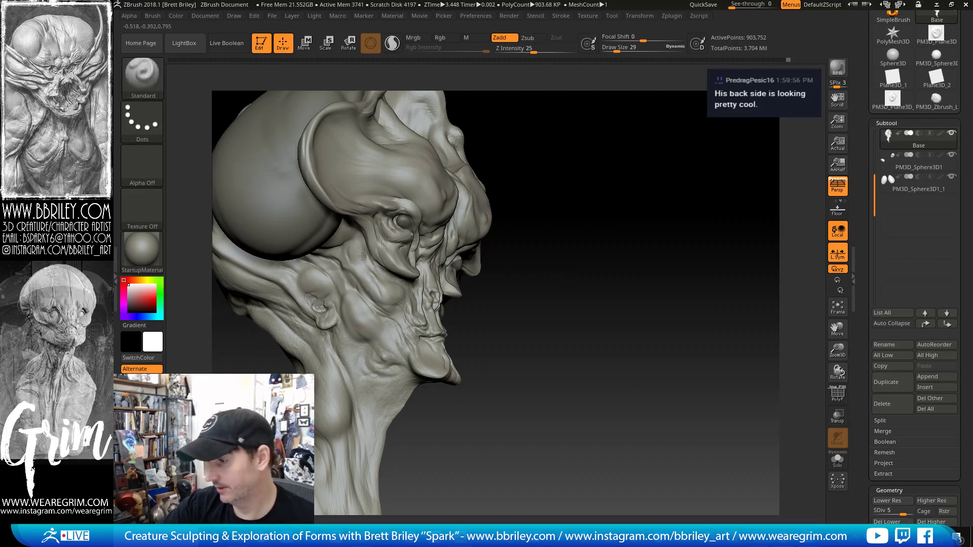
left_click_drag(497, 268, 505, 231)
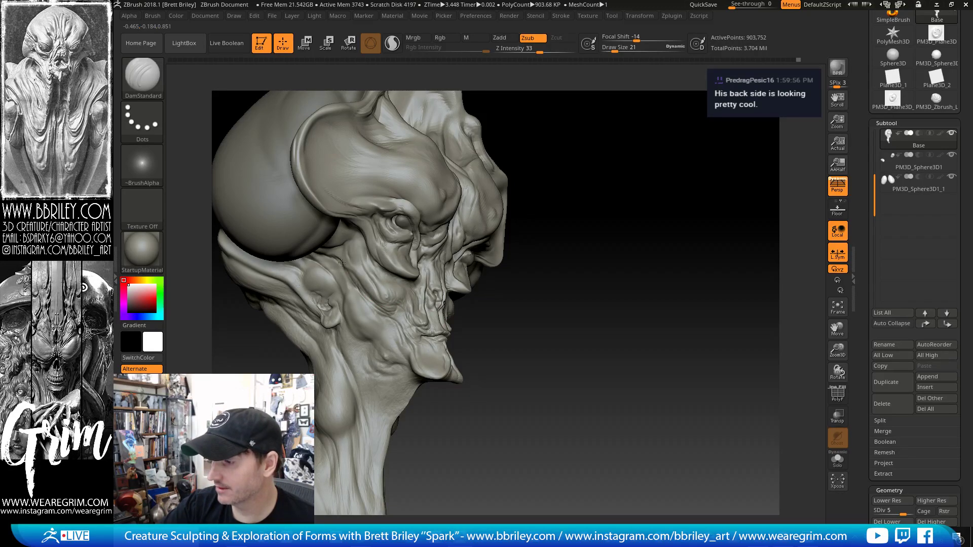
- Carve creases beneath the large head sphere and in front of the ear with DamStandard at draw size 21, smoothing the strokes
key("shift")
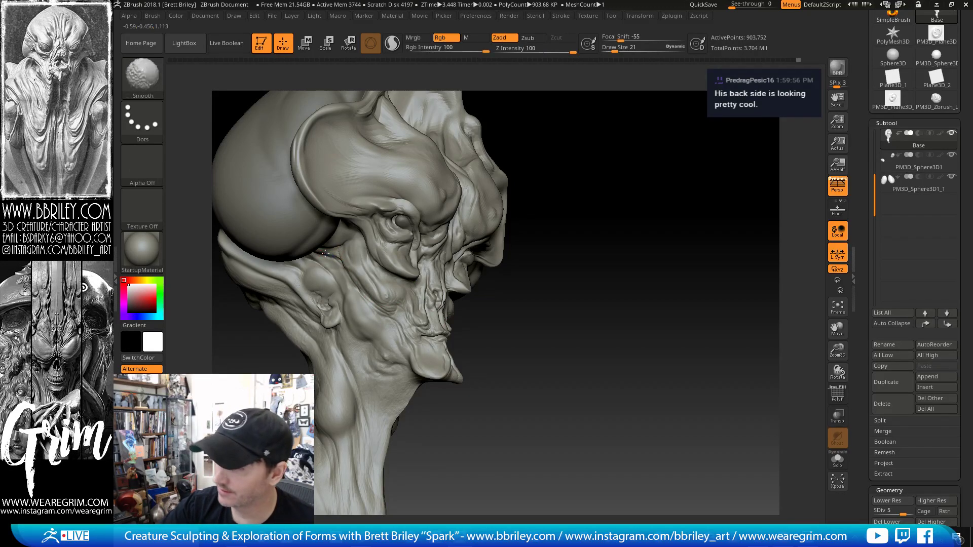
left_click_drag(332, 255, 349, 249, "shift")
left_click_drag(580, 180, 580, 158)
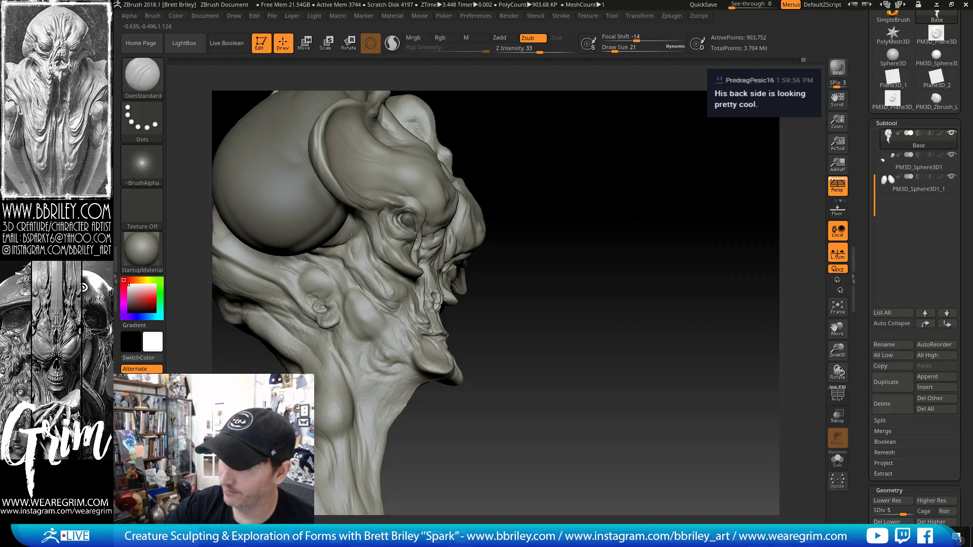
key("shift")
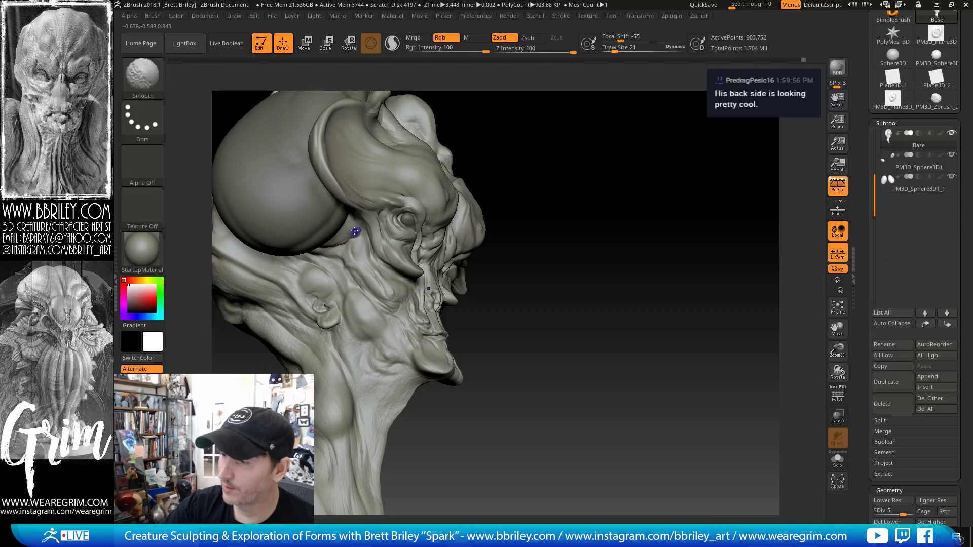
left_click_drag(528, 163, 326, 265)
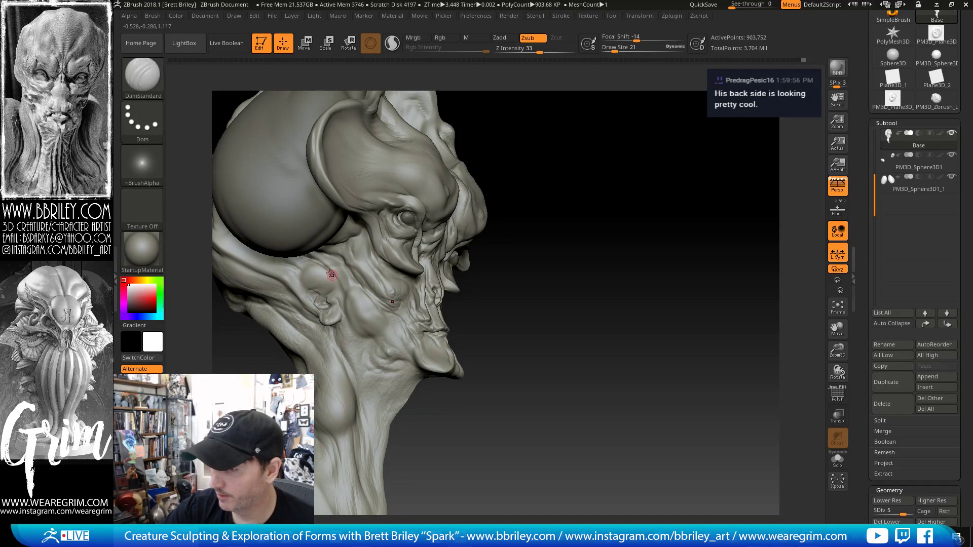
key("shift")
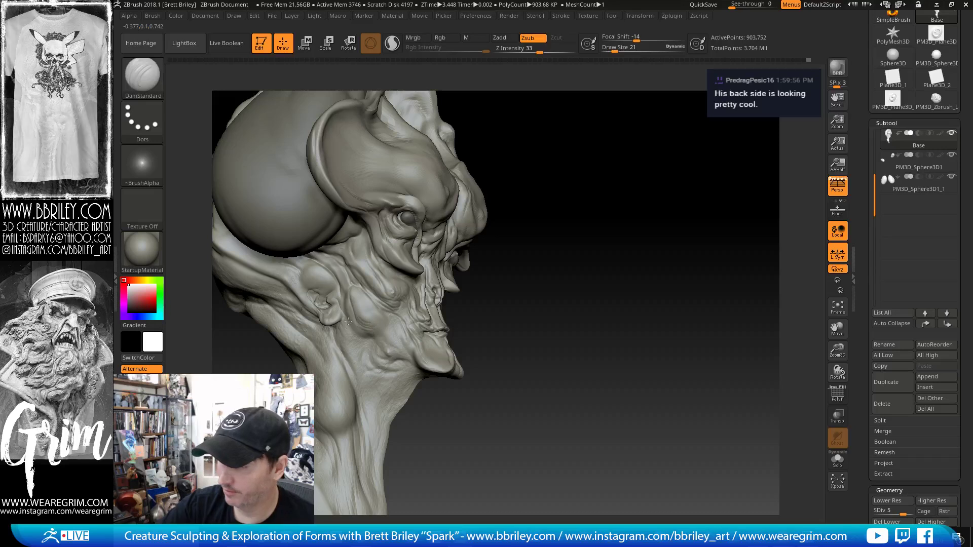
left_click_drag(583, 245, 546, 204, "alt")
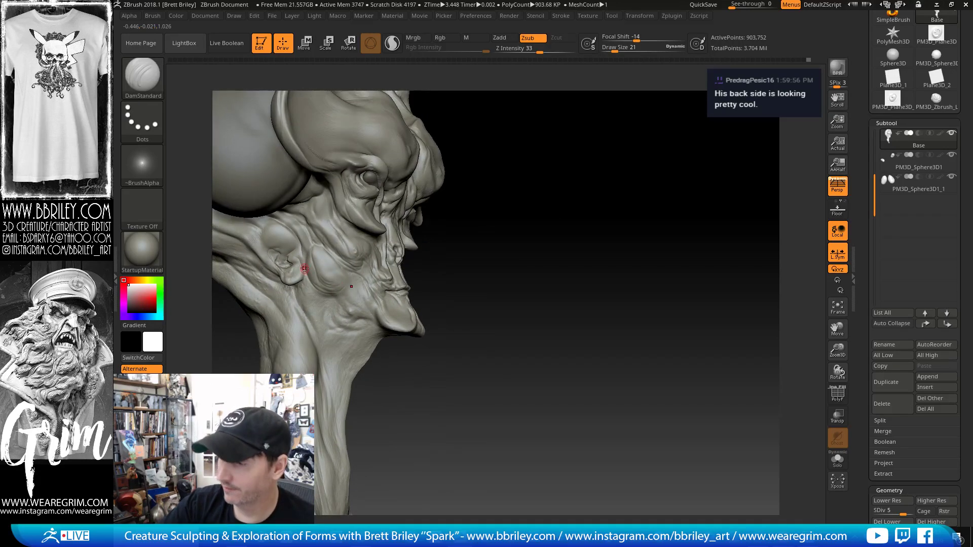
mouse_move(508, 260)
left_mouse_down()
mouse_move(497, 239)
mouse_move(549, 291)
left_mouse_up()
mouse_move(645, 233)
left_mouse_down()
mouse_move(393, 233)
mouse_move(388, 246)
left_mouse_up()
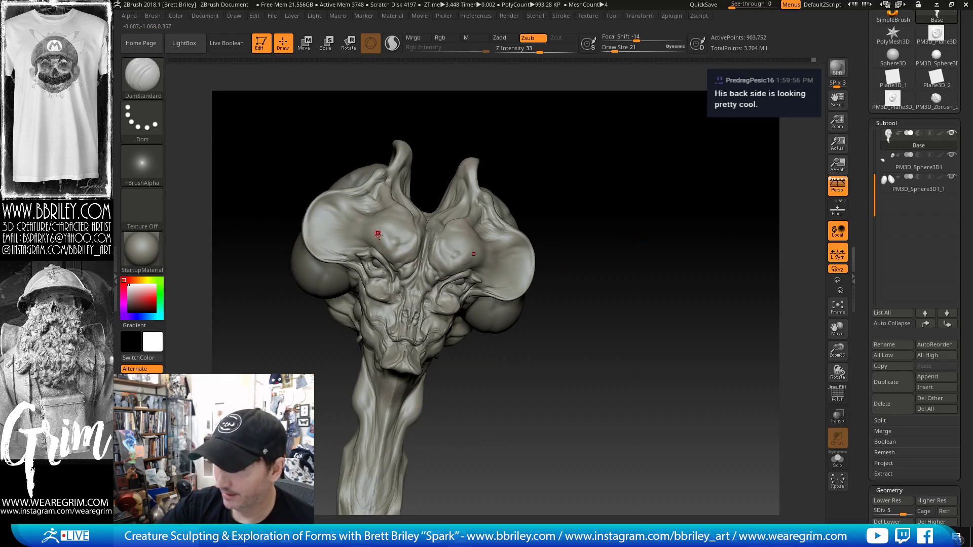
- Build up subtle wrinkles on the bulging brows above the eyes with the Standard brush at draw size 21
key("b")
key("s")
key("t")
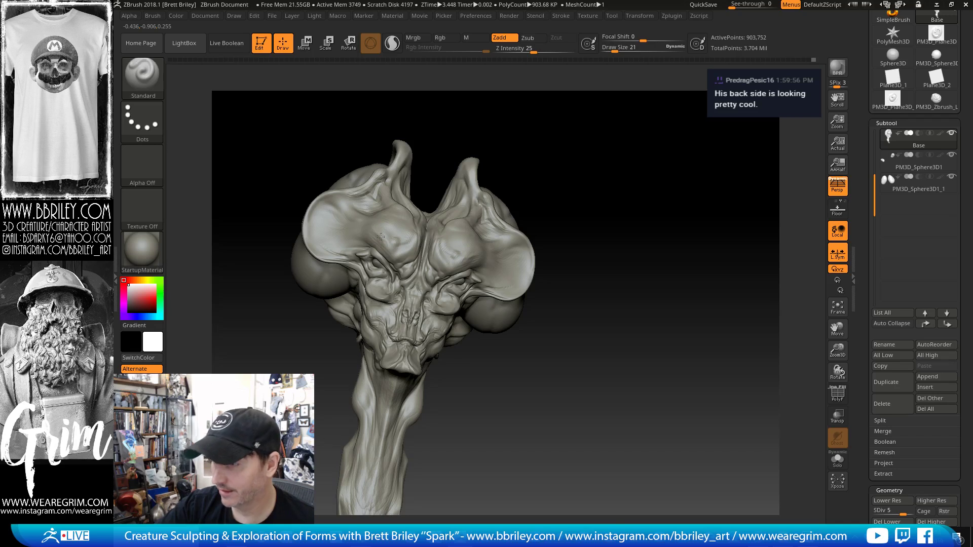
left_click_drag(607, 134, 561, 183)
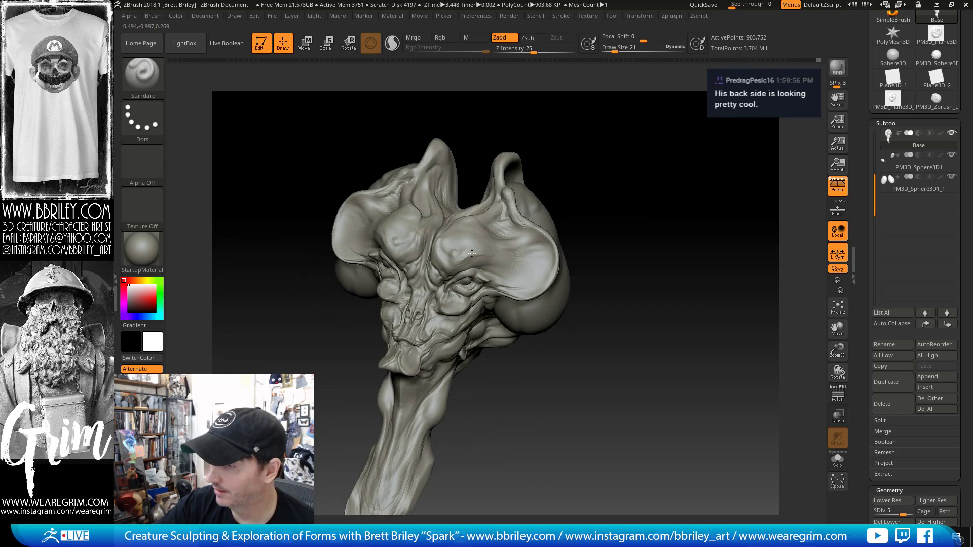
left_click_drag(587, 176, 663, 165)
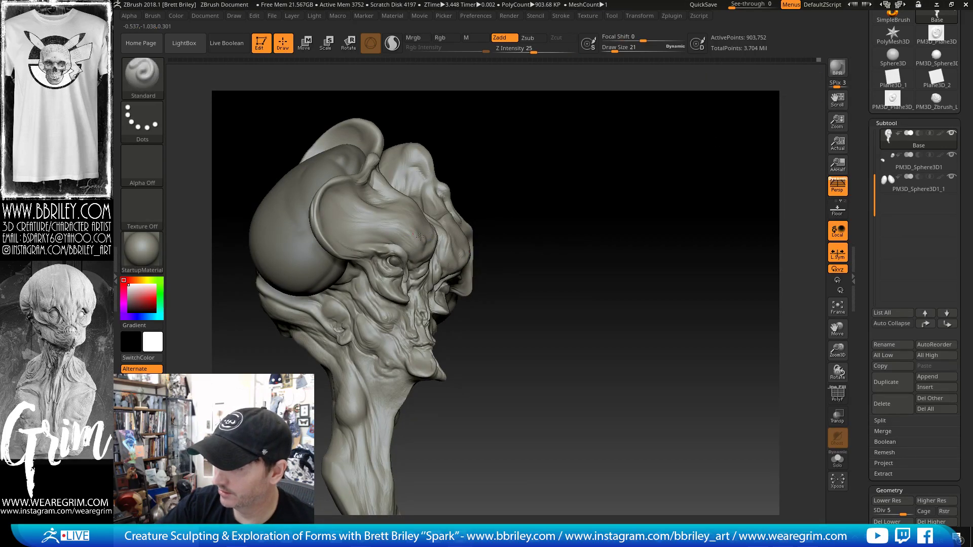
left_click_drag(558, 189, 518, 211)
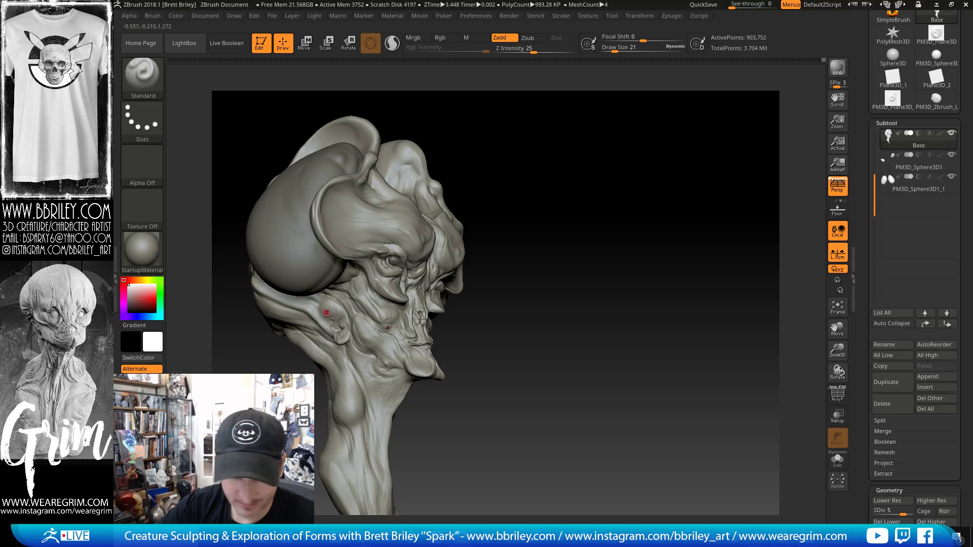
- Carve the crease behind the ear and into its upper hollow with DamStandard, starting at draw size 41
mouse_move(522, 277)
left_mouse_down("alt")
mouse_move(567, 293)
mouse_move(570, 304)
left_mouse_up("alt")
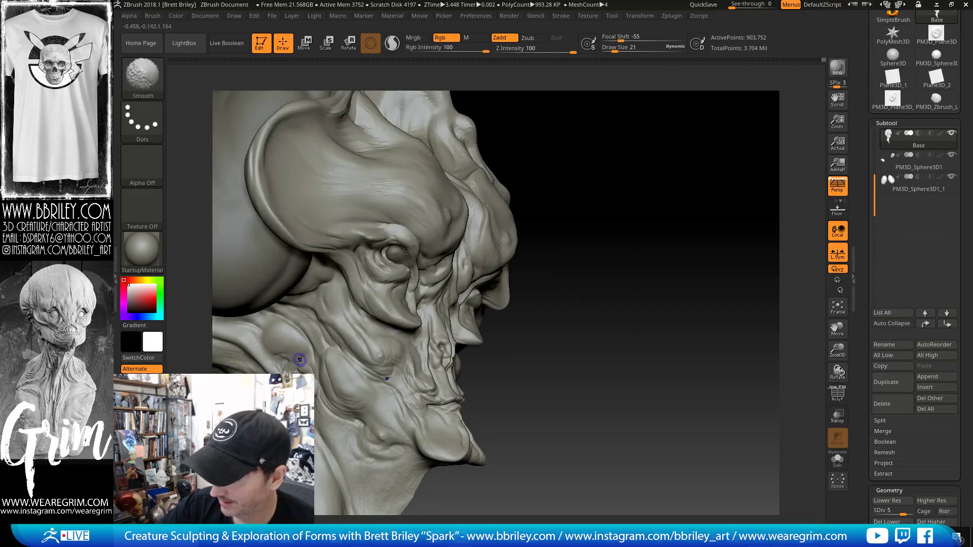
left_click_drag(605, 250, 684, 223)
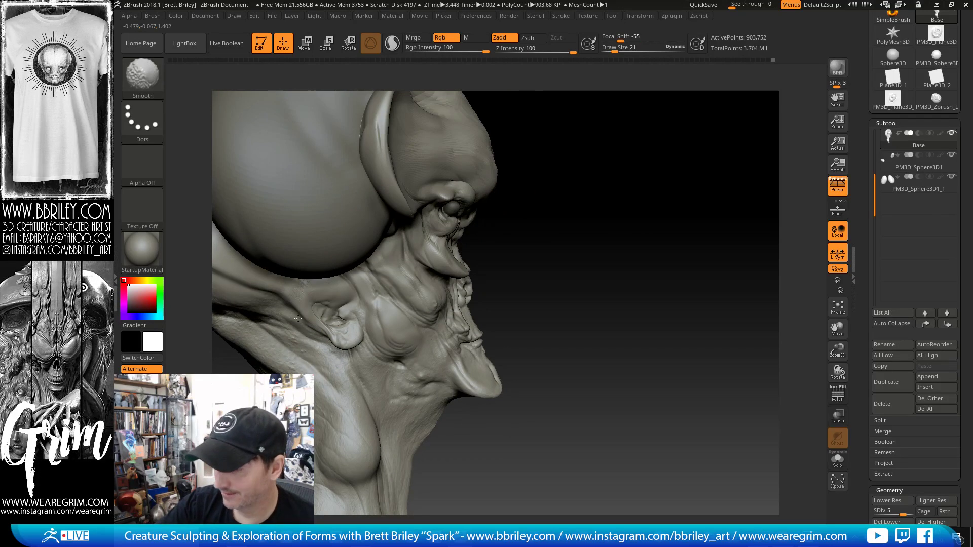
left_click_drag(646, 170, 608, 195)
key("b")
key("d")
key("s")
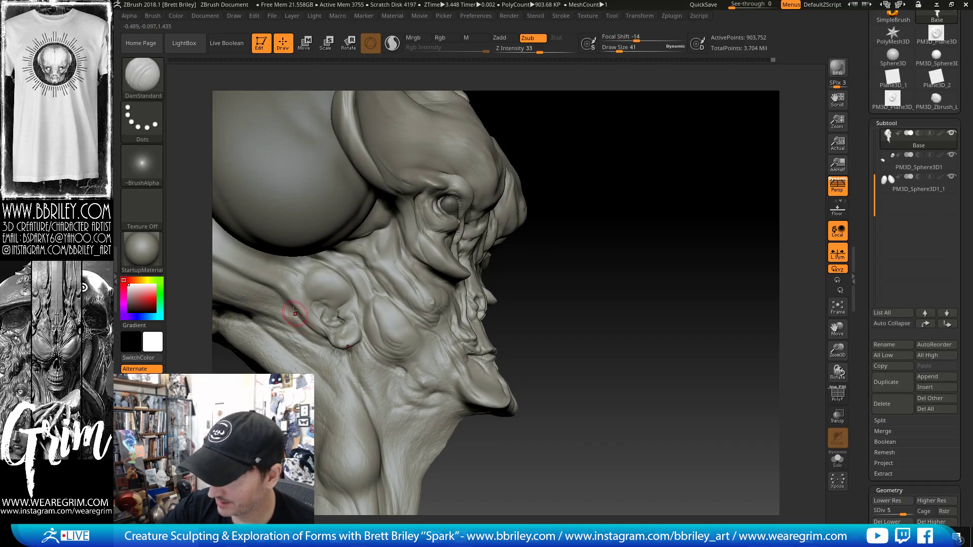
mouse_move(298, 323)
left_mouse_down()
mouse_move(325, 332)
mouse_move(319, 305)
left_mouse_up()
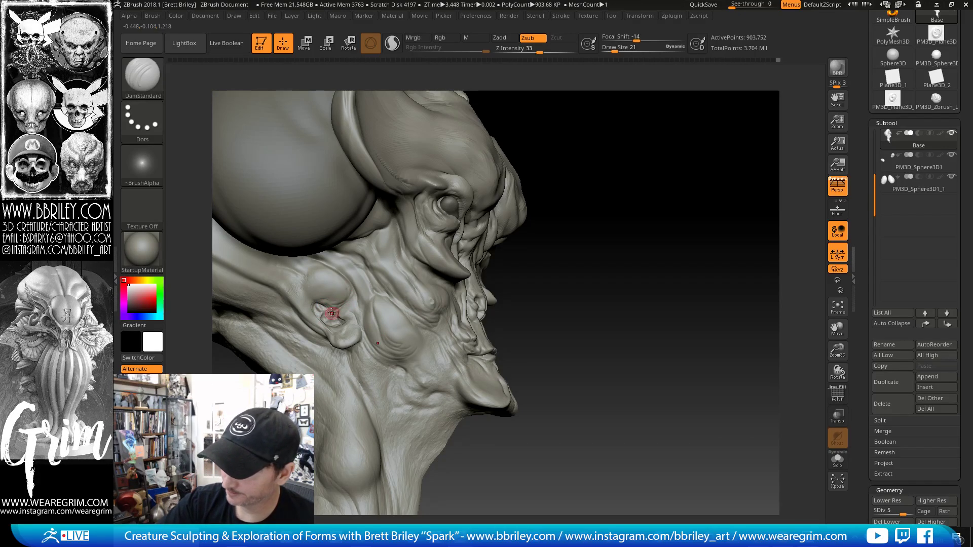
- Cut the ear canal and the small folds inside the ear with DamStandard at draw size 21
mouse_move(522, 238)
left_mouse_down()
mouse_move(505, 234)
mouse_move(598, 229)
left_mouse_up()
left_click_drag(340, 319, 349, 326)
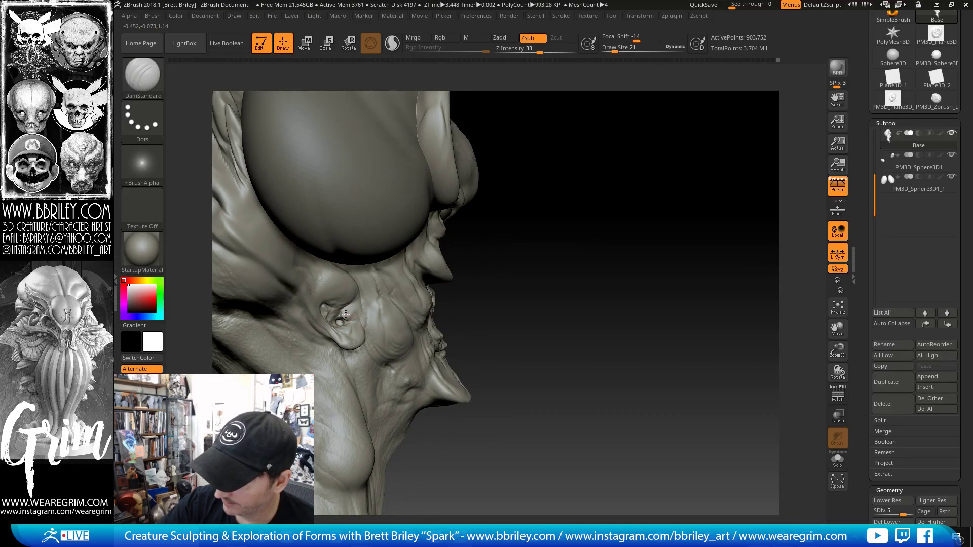
left_click_drag(527, 293, 481, 296)
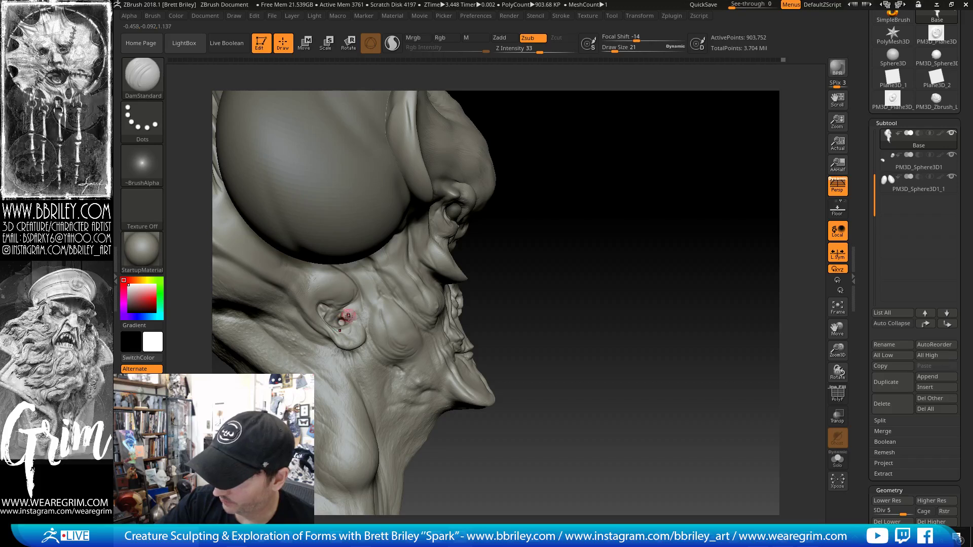
left_click_drag(344, 320, 360, 308)
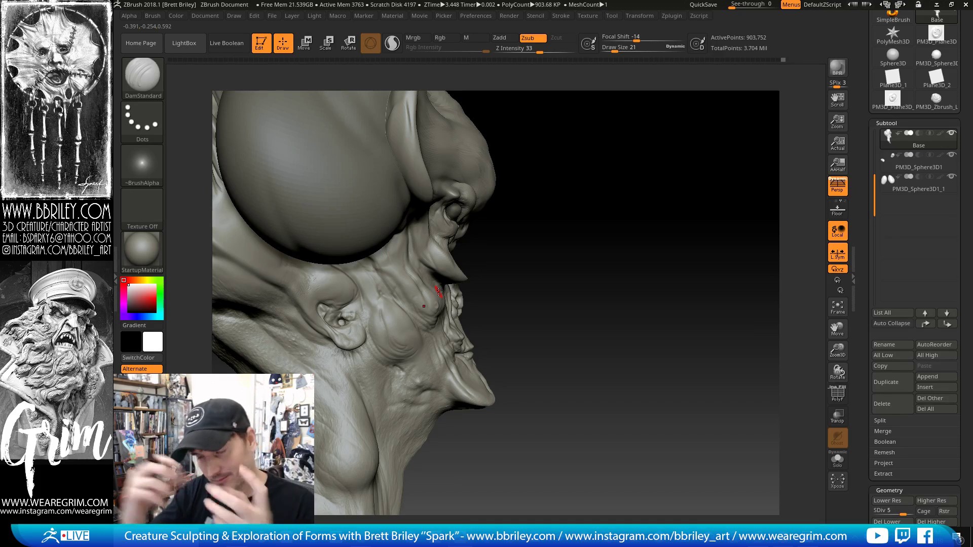
- Carve the folds along the ear's rear rim and down to the lobe with DamStandard at draw size 21
left_click_drag(524, 204, 509, 216)
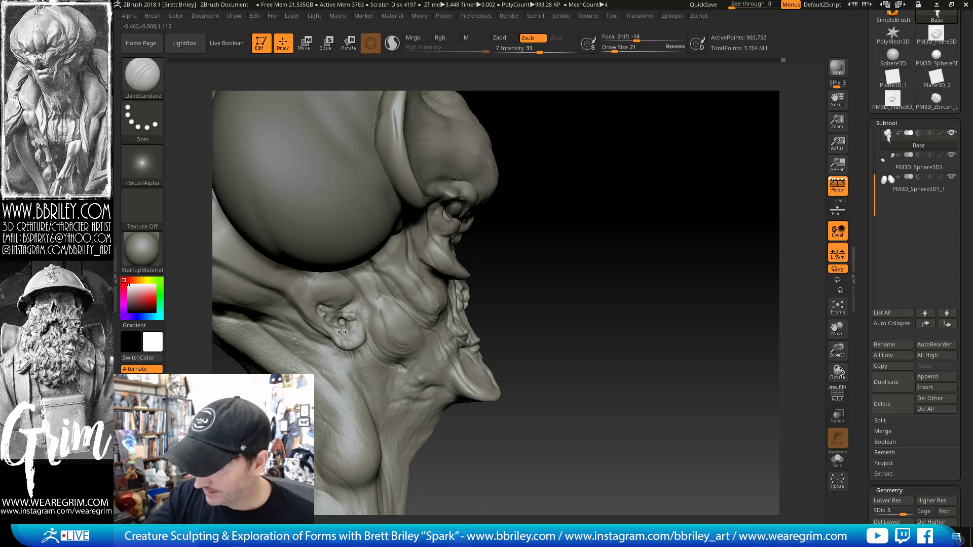
key("shift")
left_click_drag(522, 227, 486, 235)
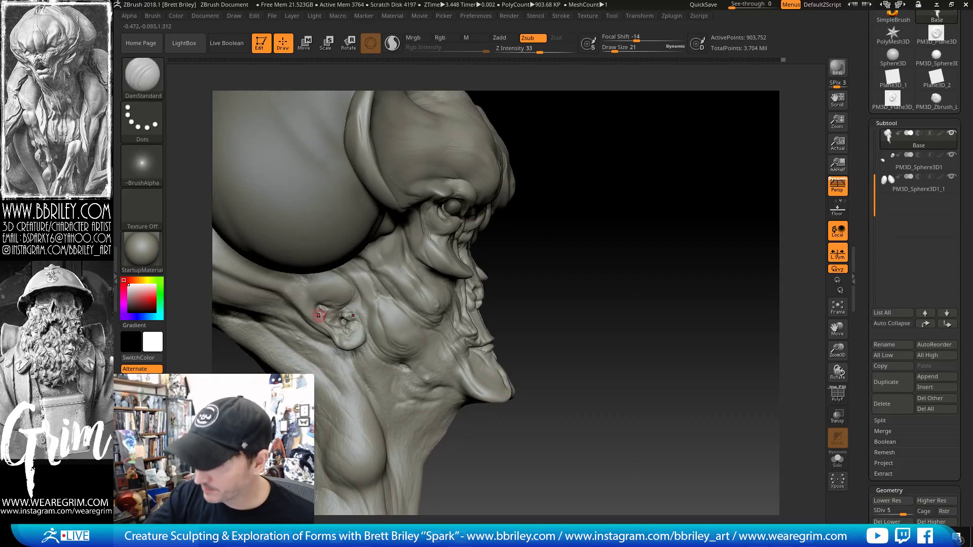
left_click_drag(321, 311, 338, 342)
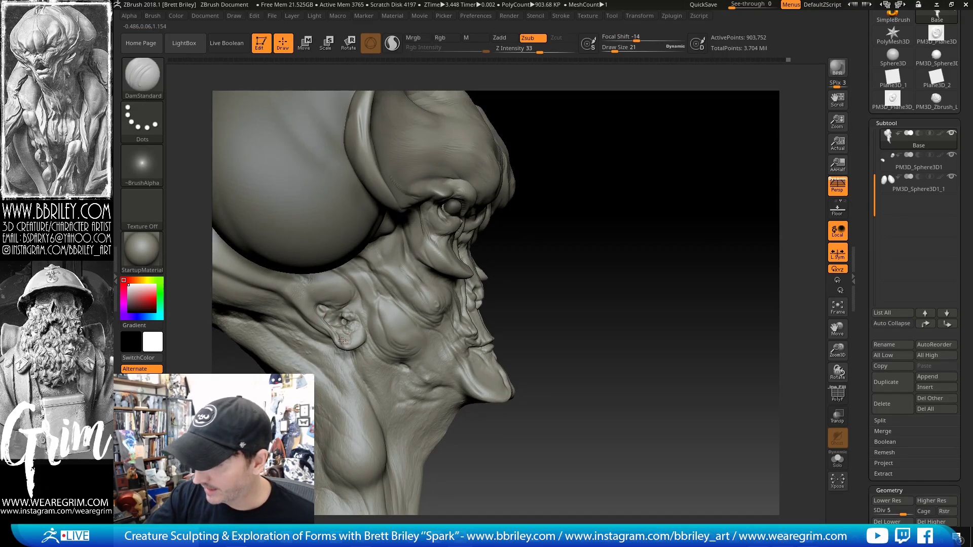
left_click_drag(505, 264, 467, 269)
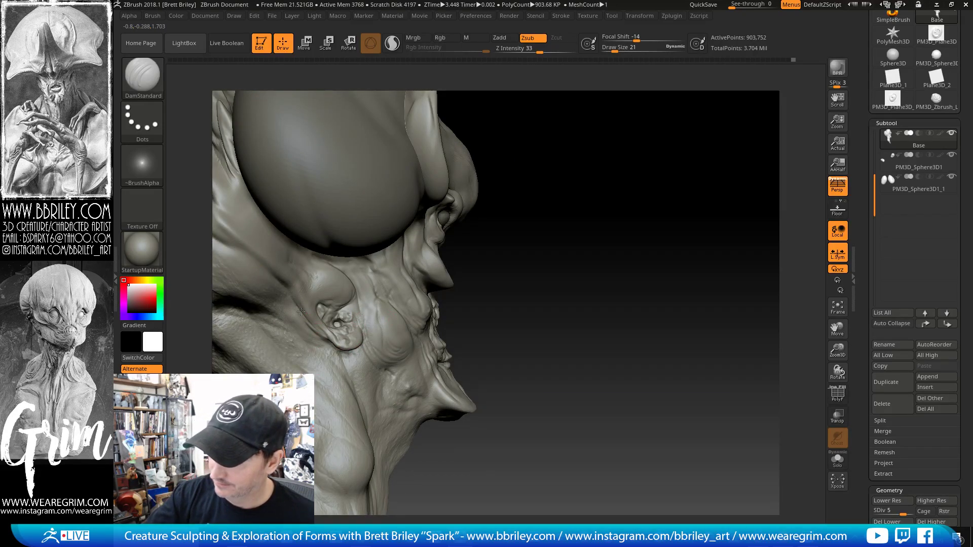
mouse_move(575, 283)
left_mouse_down("alt")
mouse_move(615, 284)
mouse_move(604, 263)
mouse_move(560, 265)
left_mouse_up("alt")
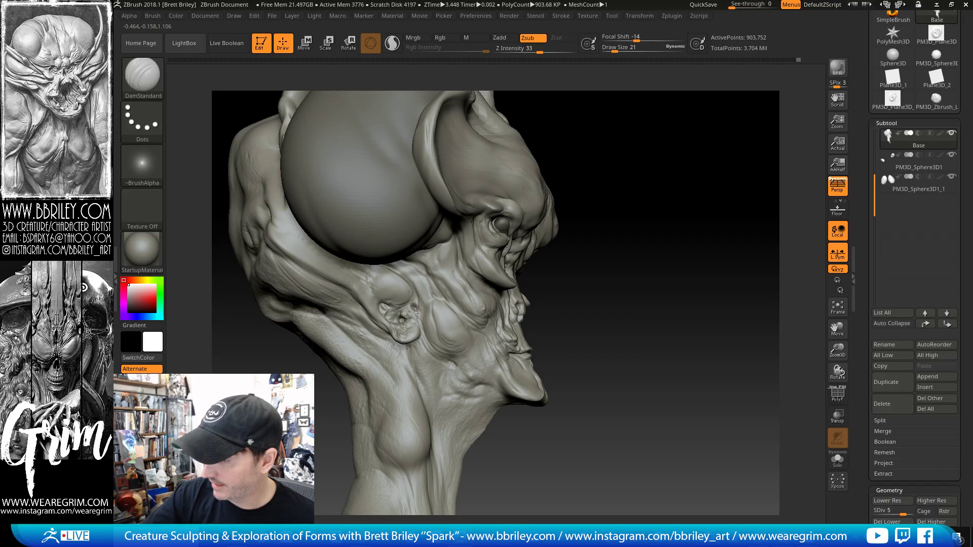
- Refine the shape of the ear and its upper front edge with the Standard and Move brushes at draw size 21
key("b")
key("s")
key("t")
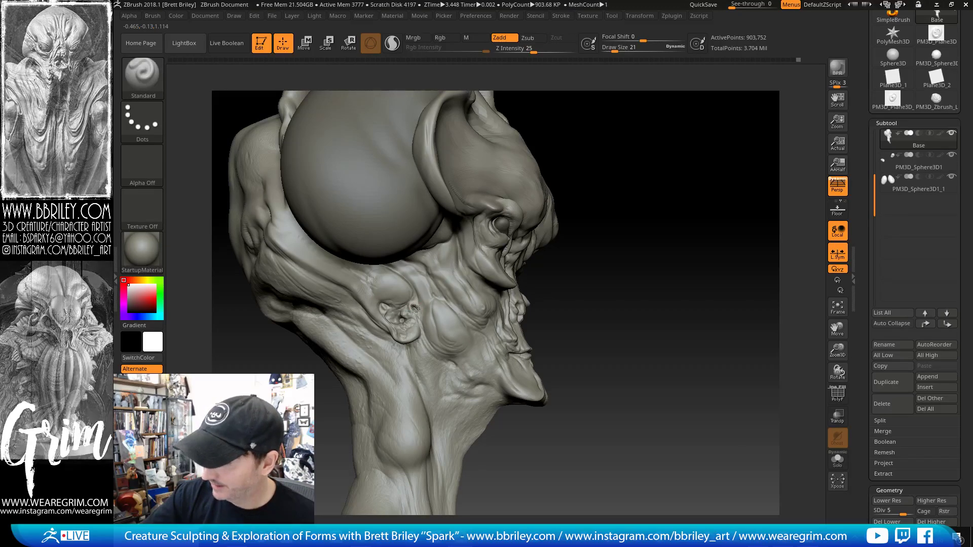
key("b")
key("m")
key("v")
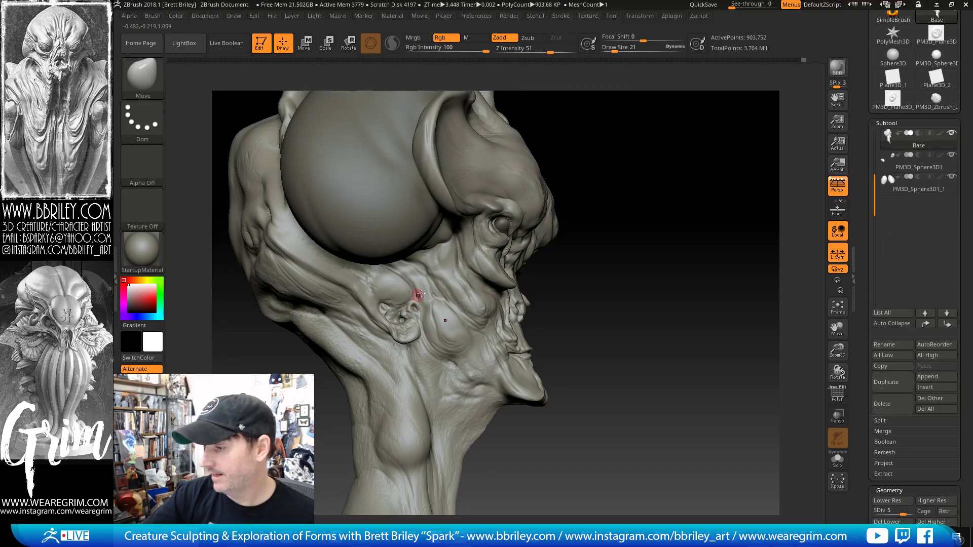
mouse_move(602, 259)
left_mouse_down()
mouse_move(643, 263)
mouse_move(656, 246)
left_mouse_up()
- Carve fine creases into the rounded lump at the top of the ear with DamStandard at draw size 21
key("b")
key("d")
key("s")
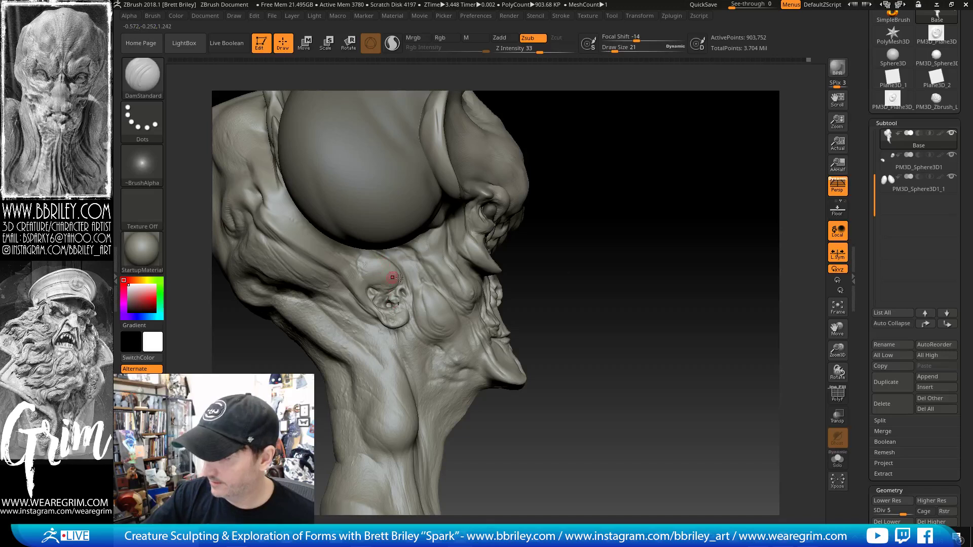
left_click_drag(568, 264, 532, 224, "alt")
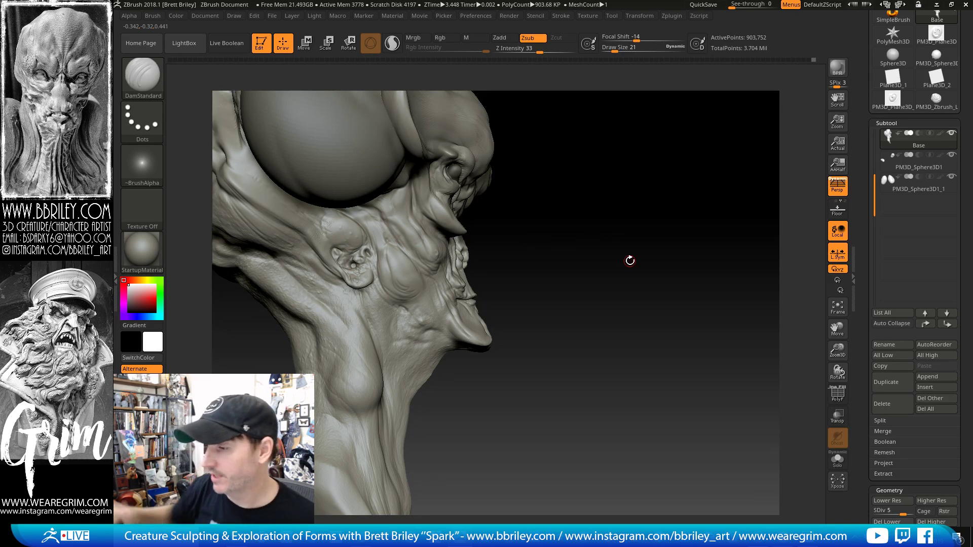
left_click_drag(576, 163, 349, 234)
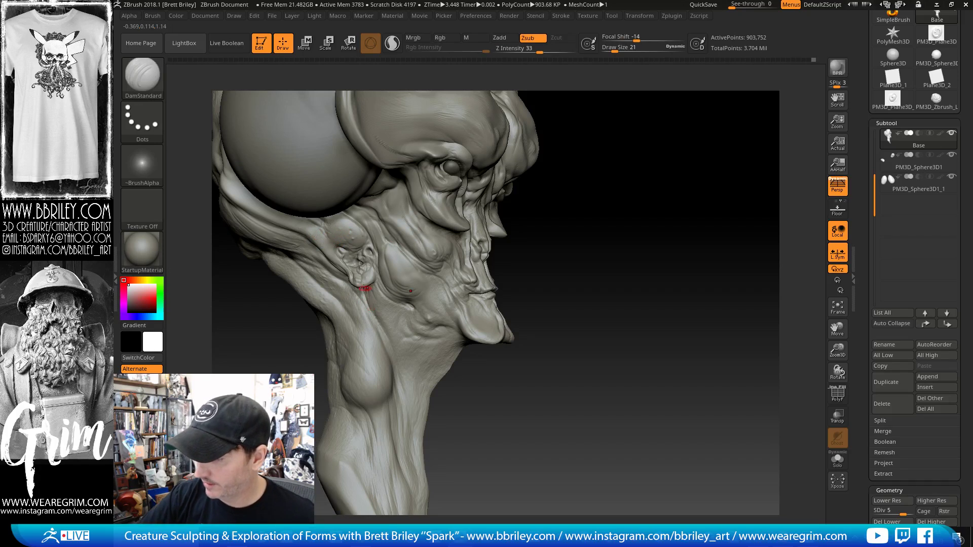
- Carve creases on the upper neck below the ear and jaw with DamStandard at draw size 21
left_click_drag(397, 368, 379, 333)
mouse_move(550, 344)
left_mouse_down()
mouse_move(545, 298)
mouse_move(531, 296)
left_mouse_up()
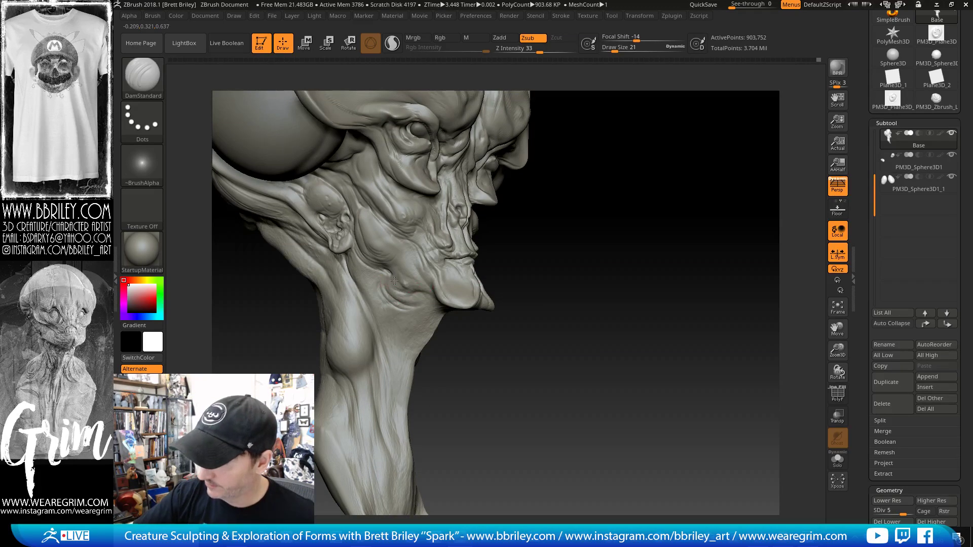
left_click_drag(603, 261, 598, 229)
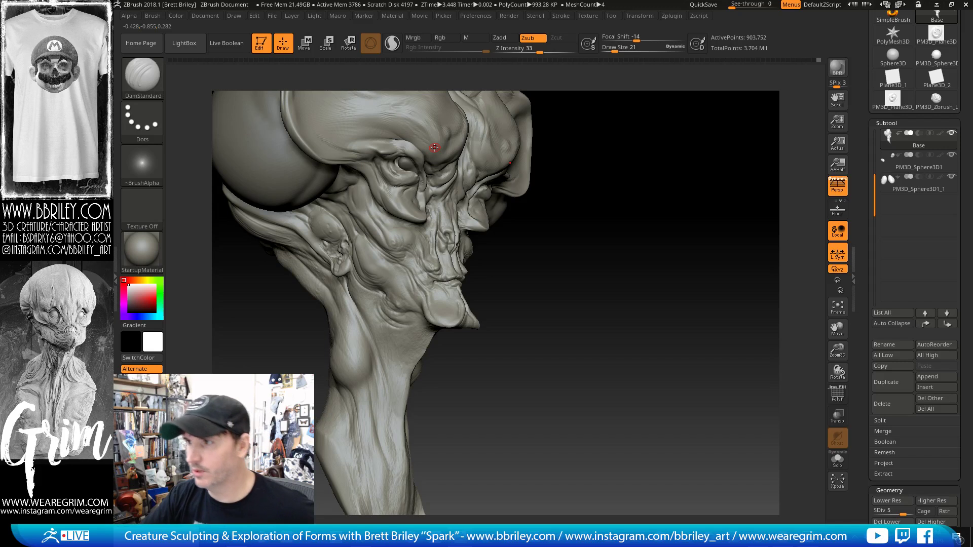
- Carve the crease between the under-eye pouch and the cheek with DamStandard at draw size 21
key("ctrl")
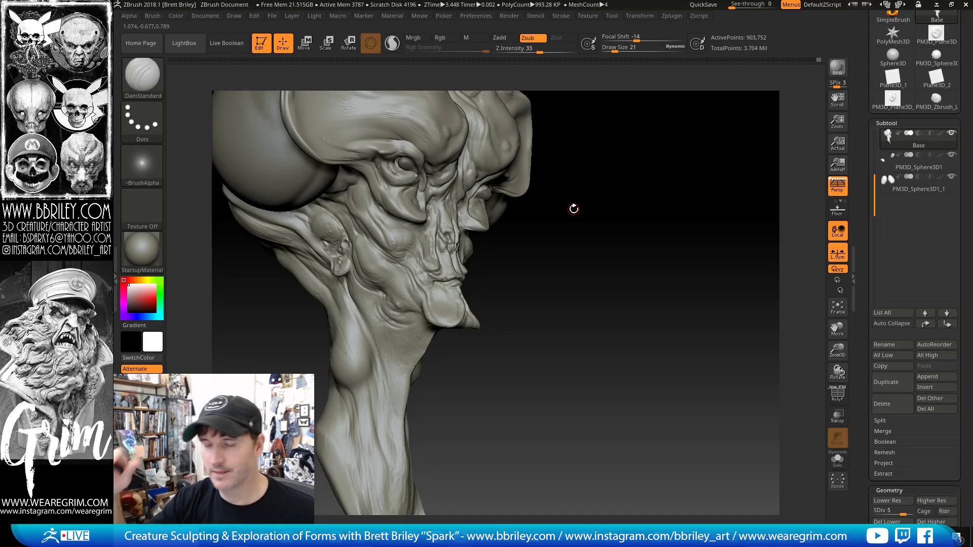
mouse_move(608, 160)
left_mouse_down()
mouse_move(604, 184)
mouse_move(633, 165)
left_mouse_up()
left_click_drag(545, 127, 578, 114)
left_click_drag(372, 211, 375, 232)
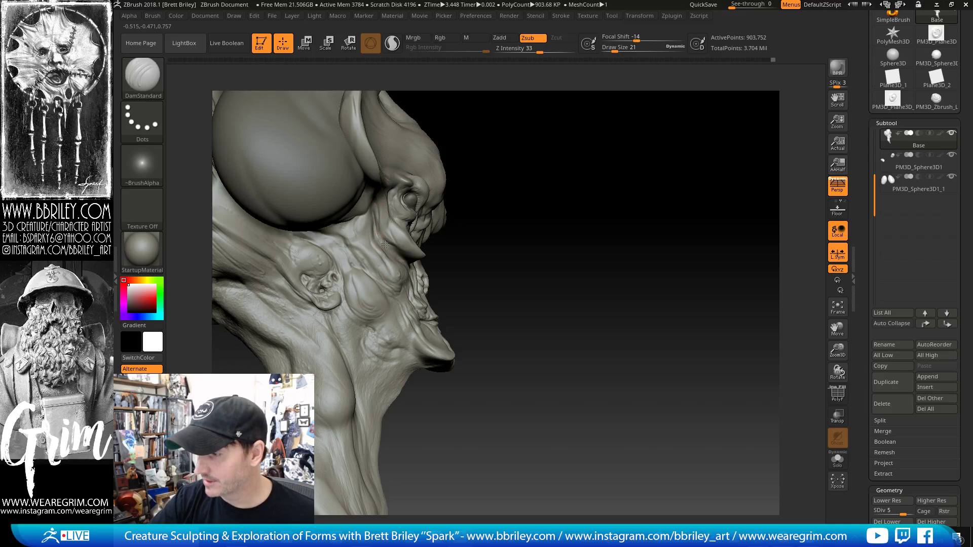
left_click_drag(542, 219, 420, 217)
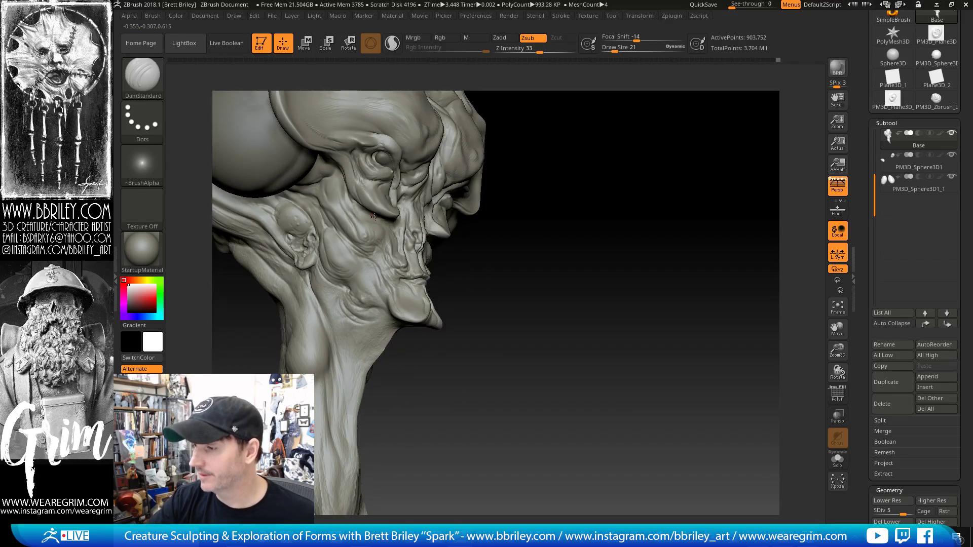
mouse_move(536, 206)
left_mouse_down()
mouse_move(385, 207)
mouse_move(366, 196)
left_mouse_up()
- Flatten the surfaces of the pouches under the eyes with TrimDynamic at draw size 32
key("b")
key("t")
key("d")
key("s")
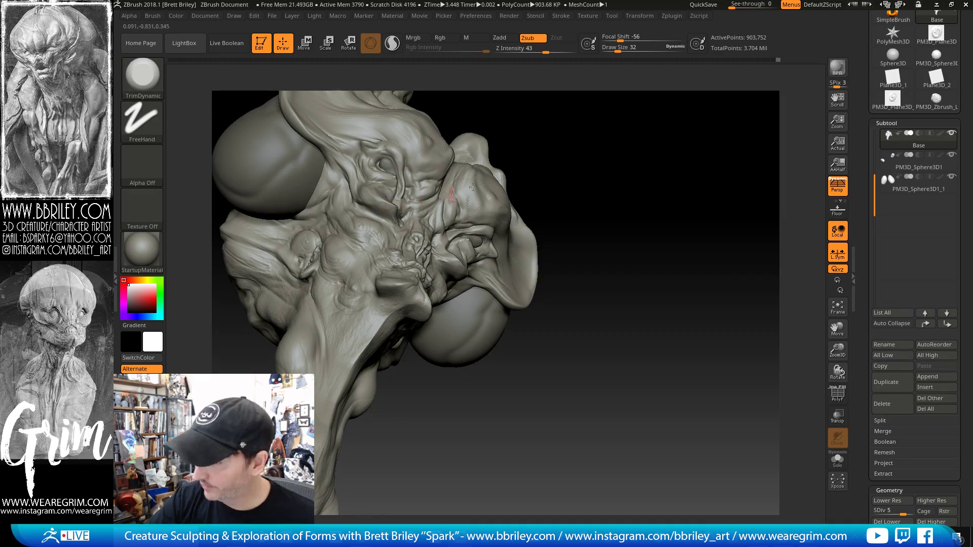
left_click_drag(472, 187, 461, 257)
left_click_drag(641, 97, 404, 202)
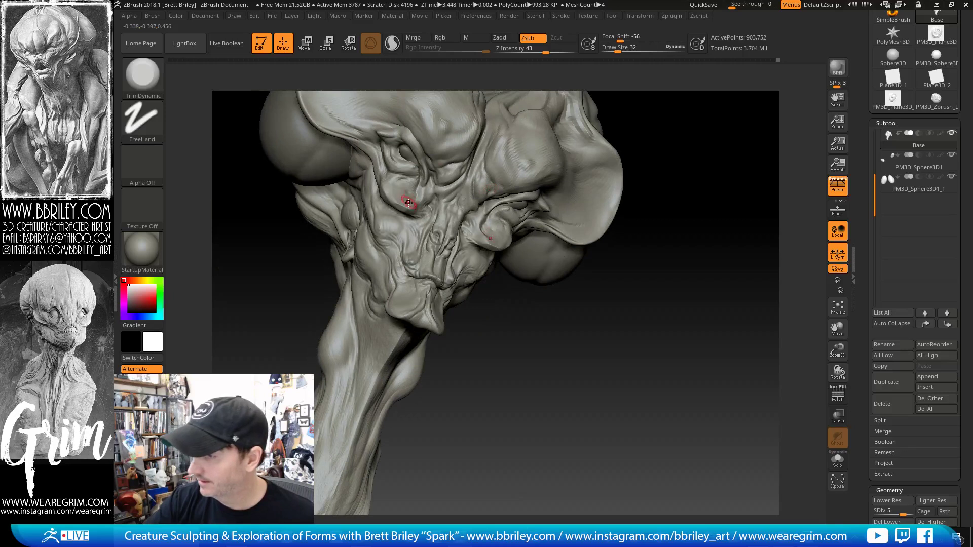
right_click_drag(512, 183, 633, 207)
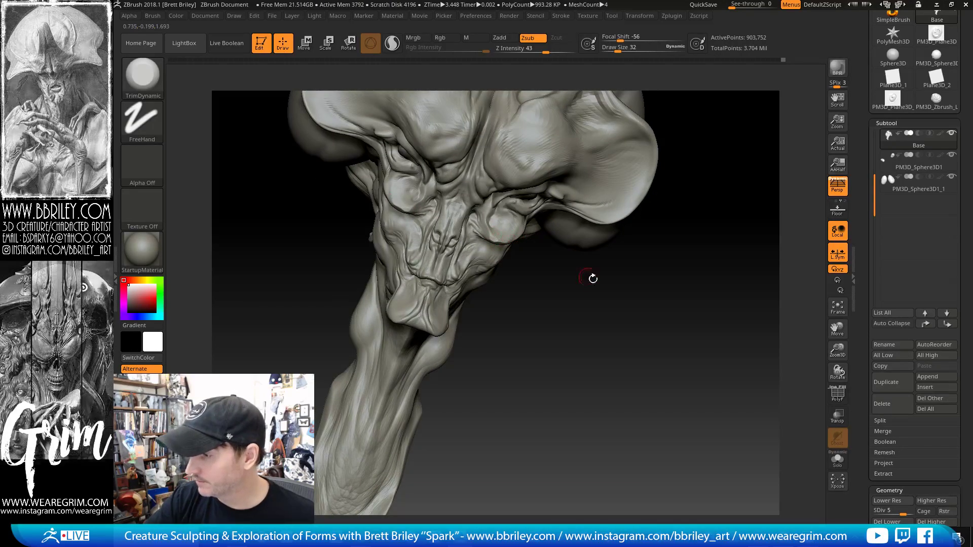
- Sharpen the creases around the under-eye pouches with DamStandard at draw size 32
left_click_drag(591, 279, 498, 239)
key("b")
key("d")
key("s")
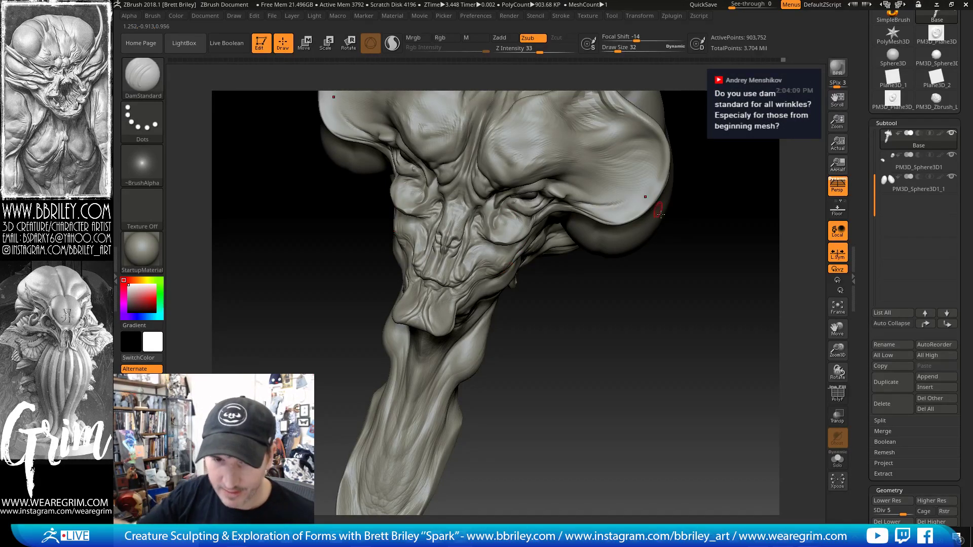
mouse_move(695, 238)
left_mouse_down()
mouse_move(723, 248)
mouse_move(689, 345)
mouse_move(636, 334)
mouse_move(625, 278)
mouse_move(641, 284)
mouse_move(681, 251)
left_mouse_up()
- Adjust the overall silhouette of the face and neck with the Move brush at draw size 342
key("b")
key("m")
key("v")
key("s")
left_click_drag(463, 268, 494, 268)
mouse_move(500, 273)
left_mouse_down()
mouse_move(456, 276)
mouse_move(417, 300)
left_mouse_up()
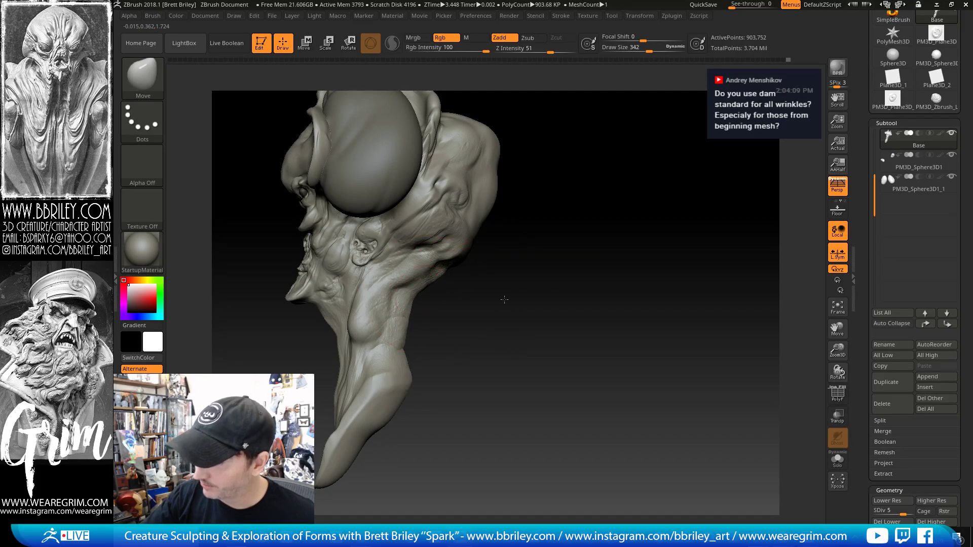
mouse_move(499, 294)
left_mouse_down()
mouse_move(521, 275)
mouse_move(583, 278)
left_mouse_up()
left_click_drag(547, 243, 626, 235)
mouse_move(565, 250)
left_mouse_down()
mouse_move(578, 269)
mouse_move(580, 204)
left_mouse_up()
- Reshape the outer contour of the cheek beside the eye with the Move brush at draw size 62
key("s")
left_click_drag(477, 212, 455, 213)
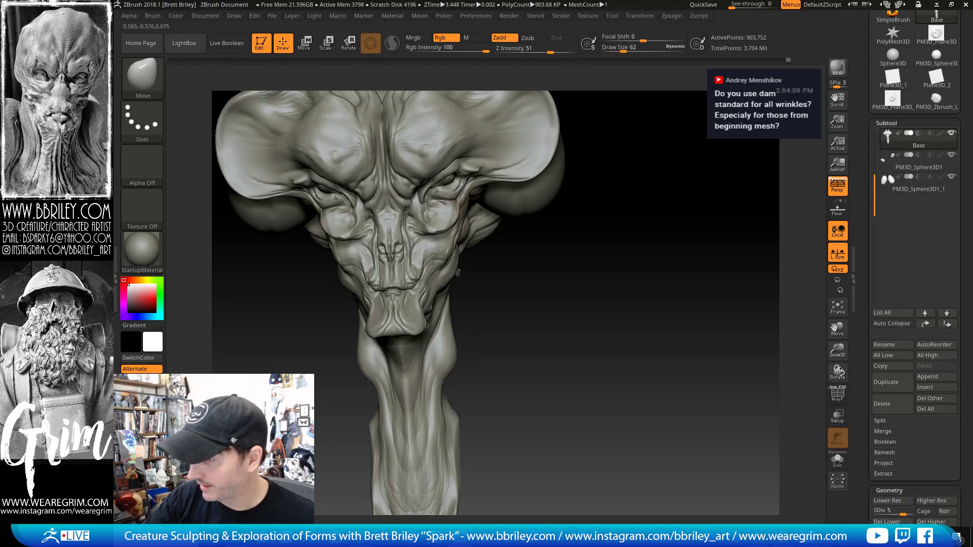
mouse_move(573, 239)
left_mouse_down()
mouse_move(530, 250)
mouse_move(507, 268)
mouse_move(487, 266)
left_mouse_up()
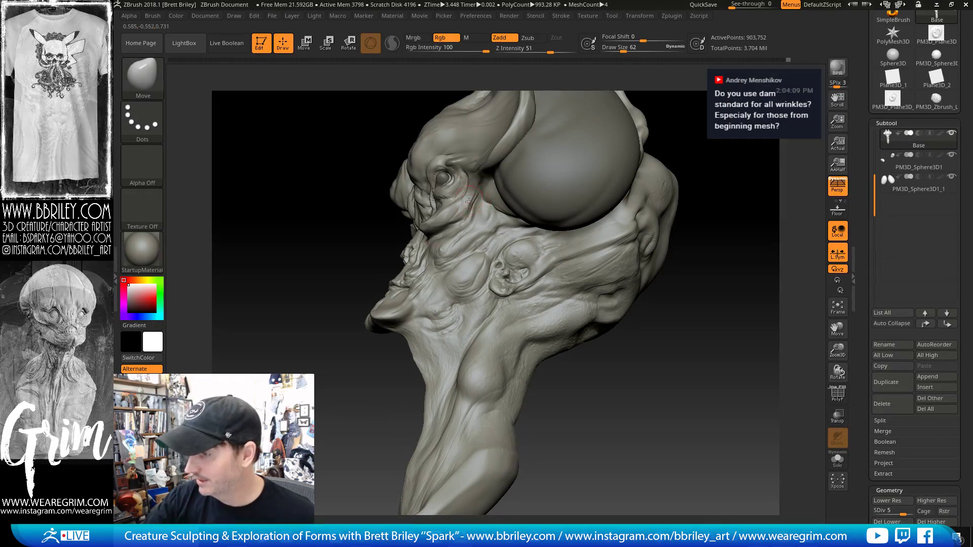
left_click_drag(729, 150, 734, 156)
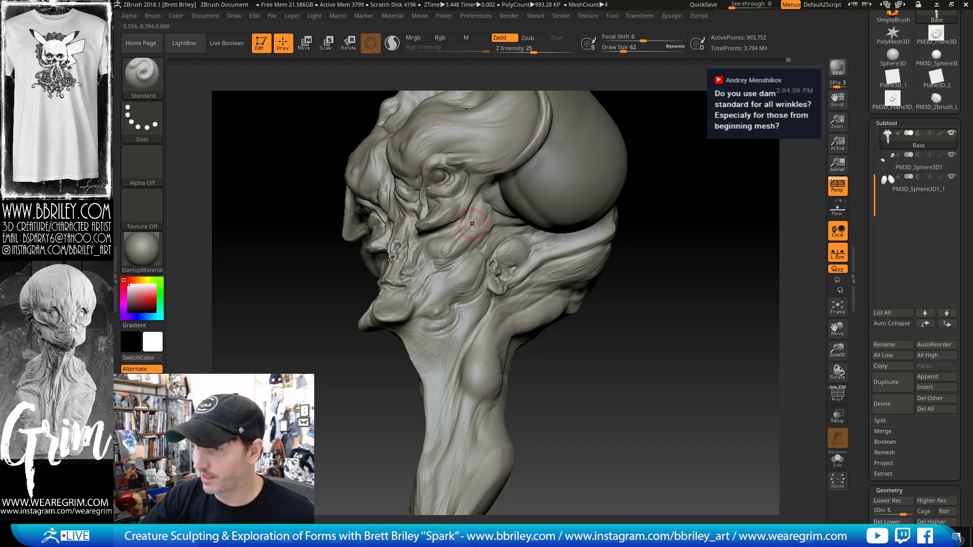
key("b")
key("t")
key("d")
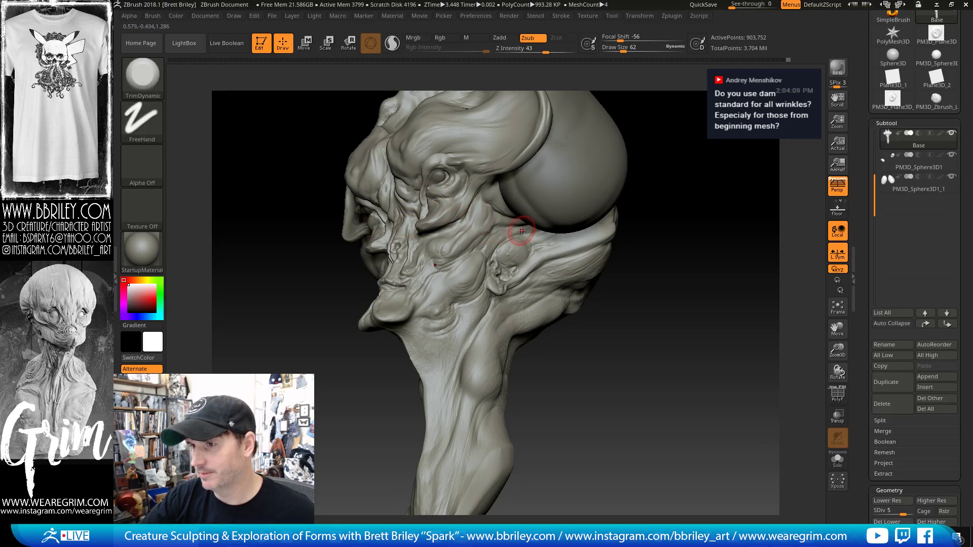
key("b")
key("p")
key("i")
key("b")
key("d")
key("s")
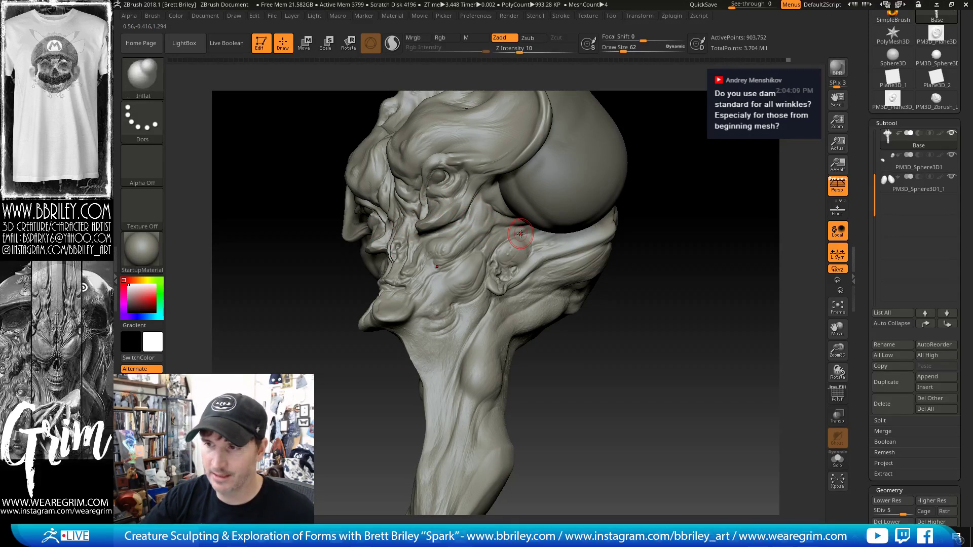
key("b")
key("s")
key("t")
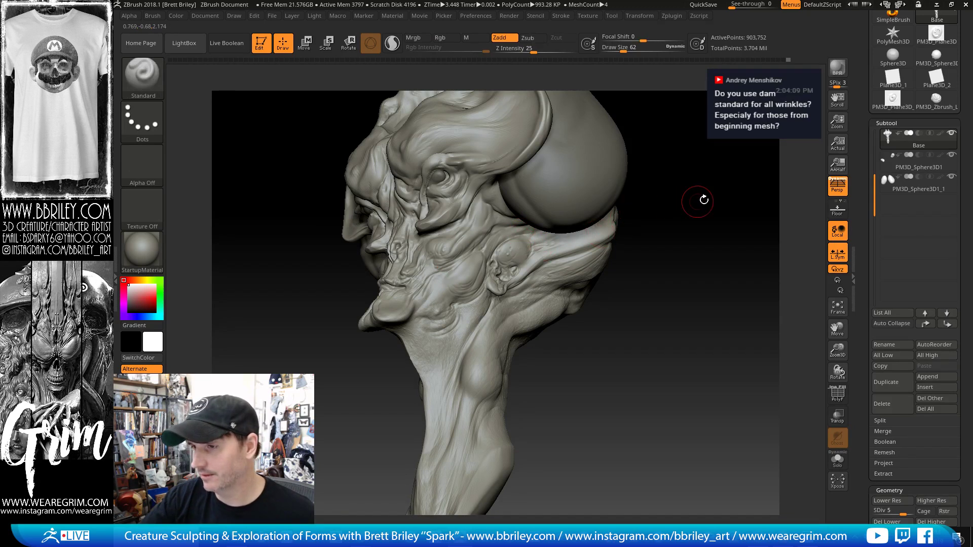
- Carve fine creases into the cheek with DamStandard at draw size 13 and smooth them lightly
mouse_move(704, 200)
left_mouse_down()
mouse_move(723, 193)
mouse_move(676, 154)
left_mouse_up()
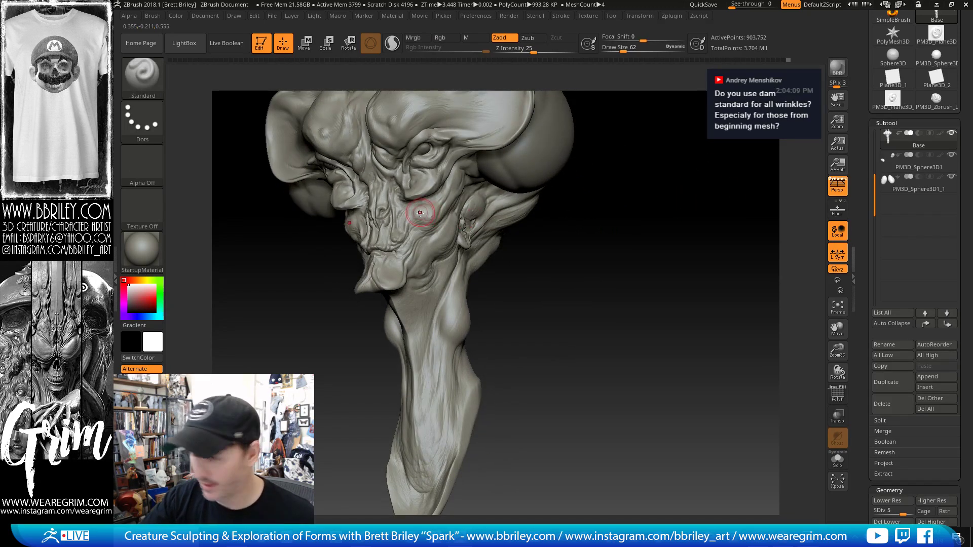
key("b")
key("d")
key("s")
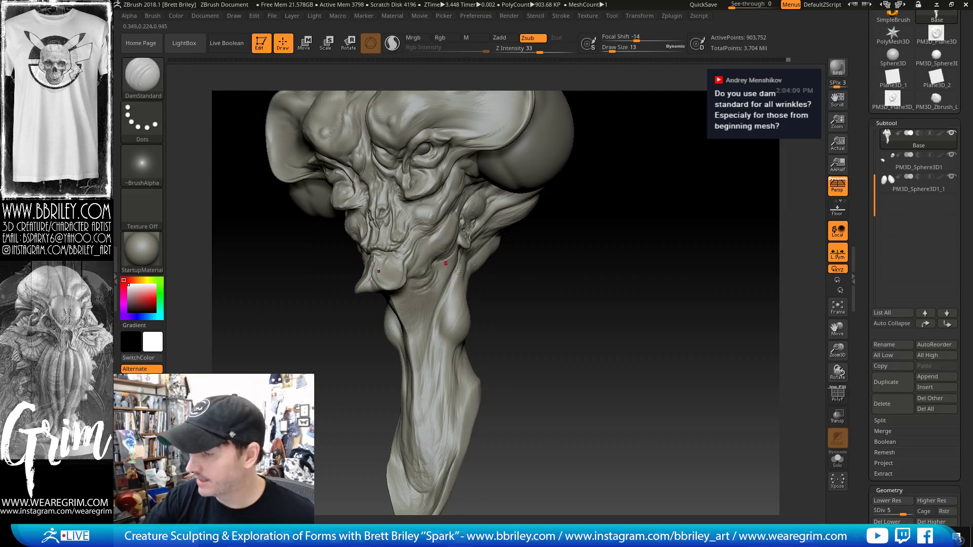
right_click_drag(410, 213, 441, 219)
key("shift")
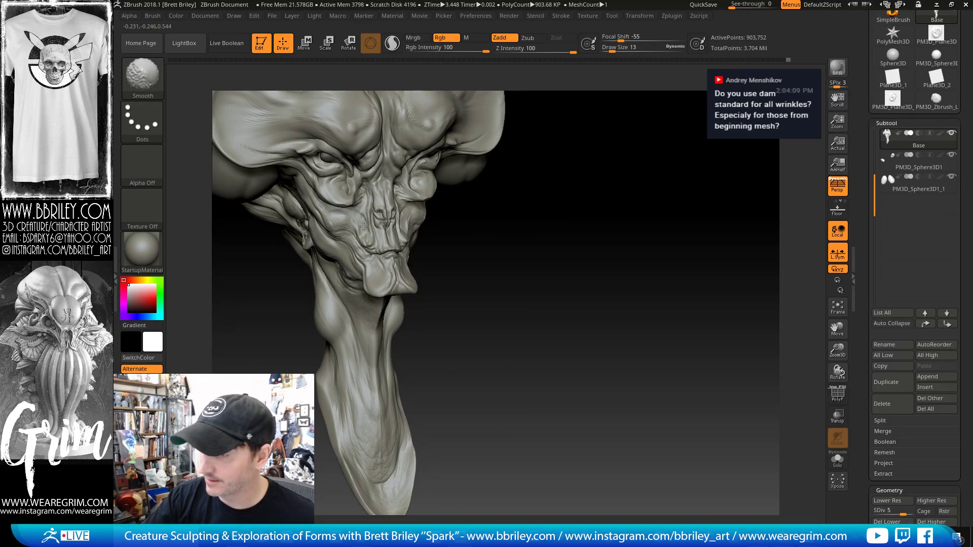
- Reshape the cheek folds beside the nose and mouth with the Move brush at draw sizes 68 and 56
mouse_move(516, 258)
left_mouse_down("alt")
mouse_move(543, 238)
mouse_move(512, 241)
left_mouse_up("alt")
key("b")
key("m")
key("v")
key("s")
left_click_drag(421, 214, 430, 207)
key("s")
key("s")
left_click_drag(562, 239, 490, 233)
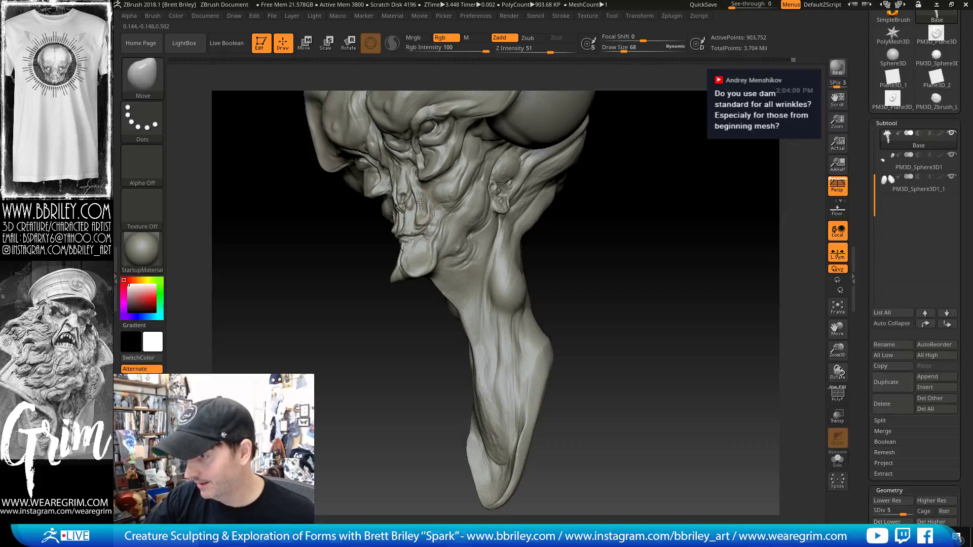
key("s")
left_click_drag(424, 207, 422, 208)
left_click_drag(563, 228, 536, 227)
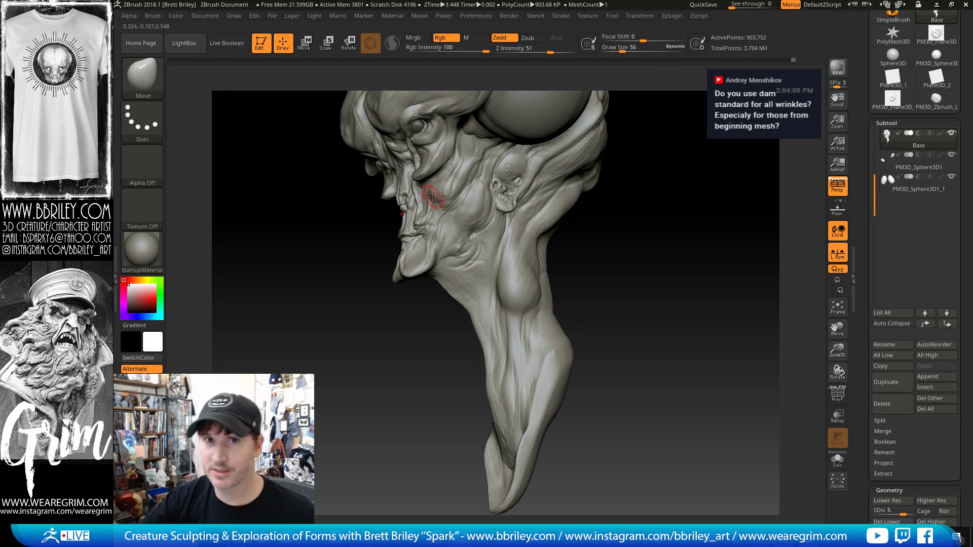
- Adjust the jawline and the area beneath it with the Move brush at draw size 111
left_click_drag(608, 182, 656, 243)
key("s")
left_click_drag(432, 293, 434, 295)
key("s")
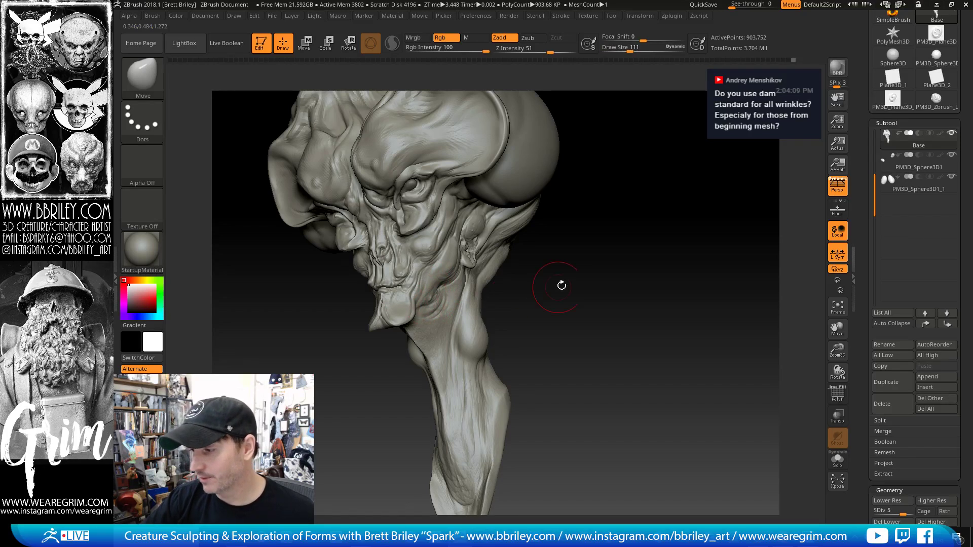
- Carve folds below the jaw on the upper neck with DamStandard at draw size 53 and soften them with Smooth
left_click_drag(562, 285, 550, 299)
key("b")
key("d")
key("s")
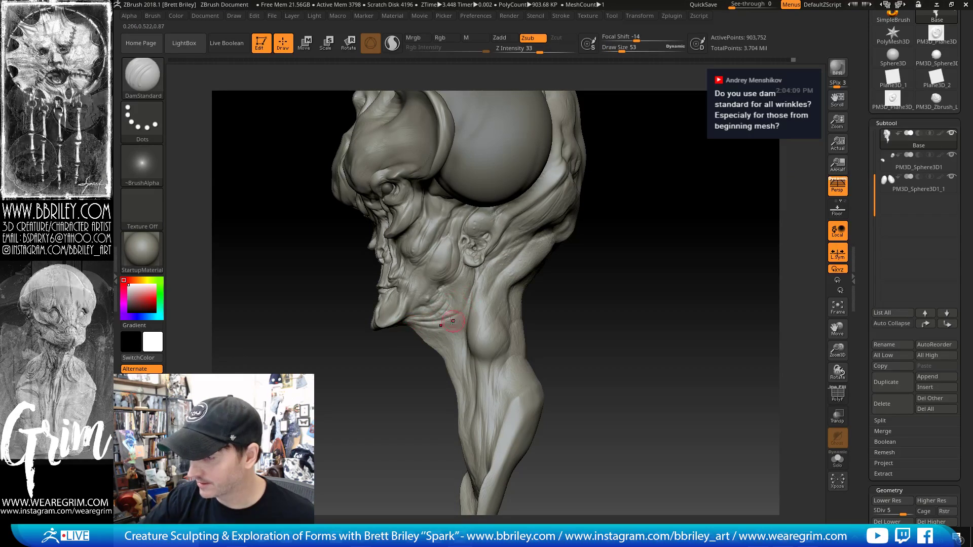
left_click_drag(620, 260, 630, 237)
left_click_drag(572, 317, 431, 324)
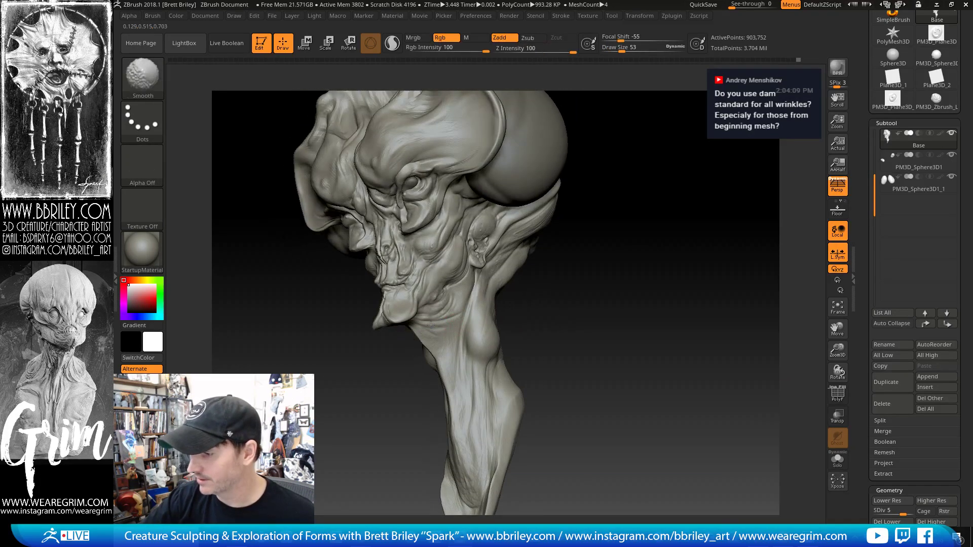
- Plane the front of the neck with TrimDynamic and carve long creases down it with DamStandard, both at draw size 53
left_click_drag(551, 309, 420, 318)
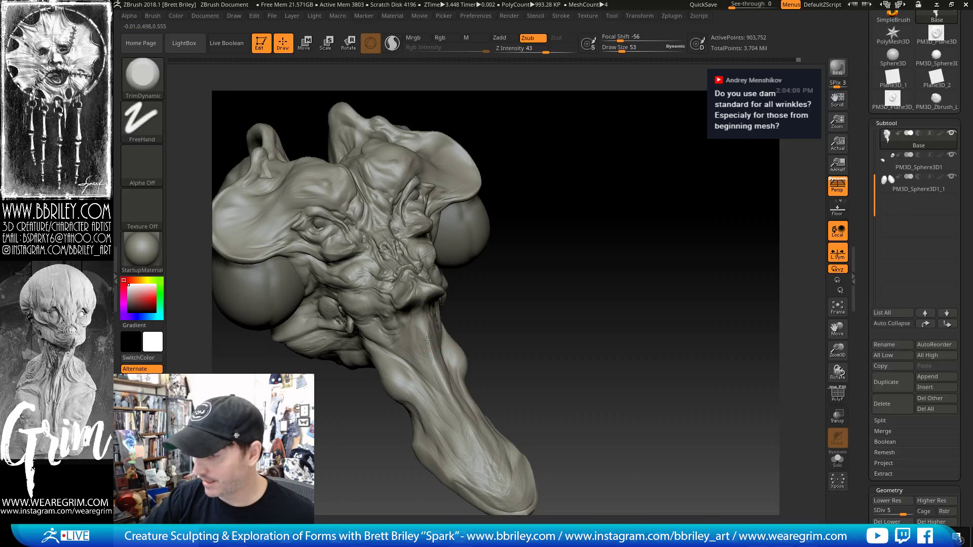
mouse_move(471, 345)
left_mouse_down()
mouse_move(528, 293)
mouse_move(495, 269)
mouse_move(486, 246)
left_mouse_up()
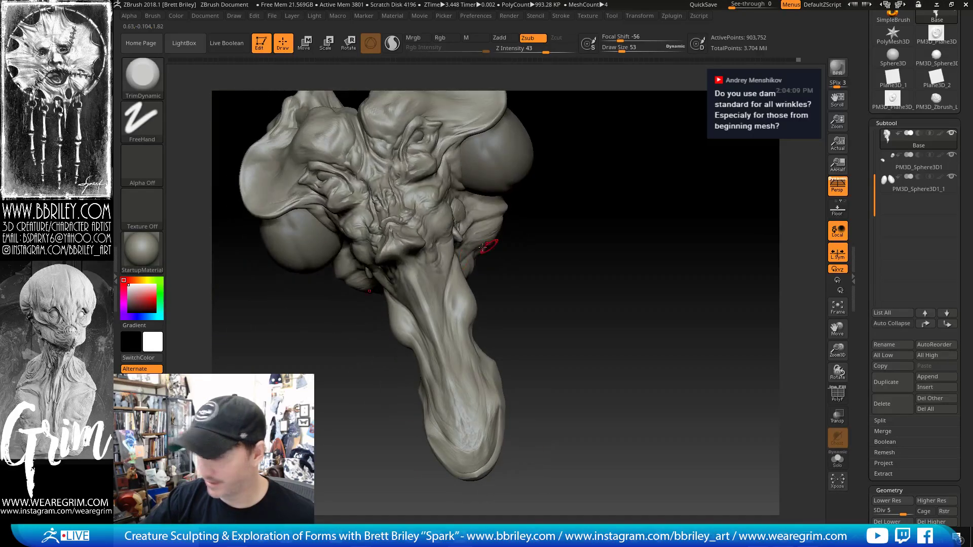
key("b")
key("d")
key("s")
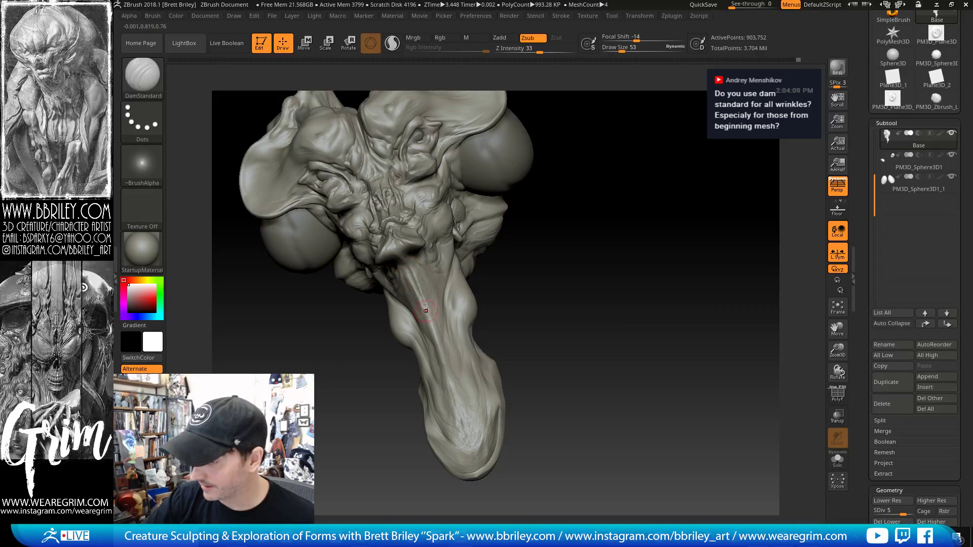
left_click_drag(446, 345, 467, 316)
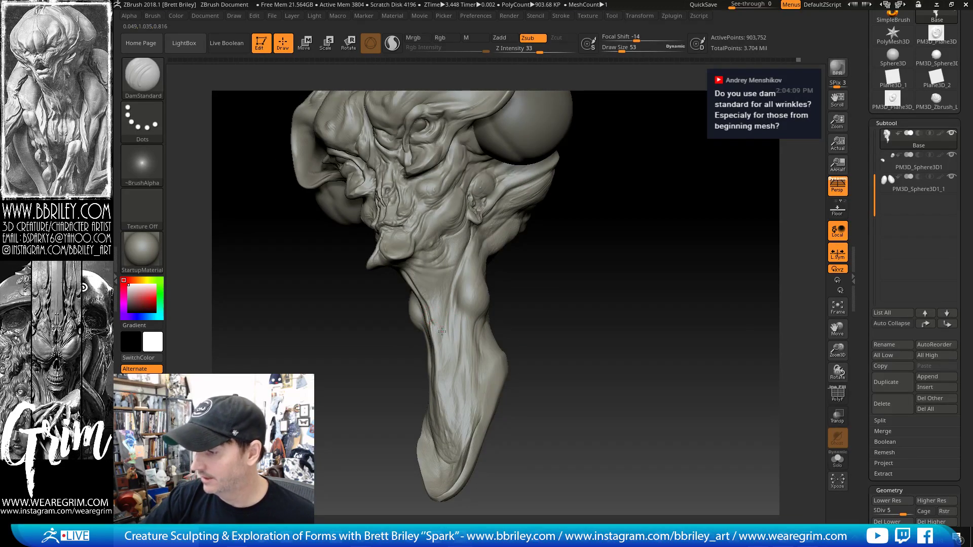
- Carve finer vertical creases down the throat and from below the ear with DamStandard at draw size 32
left_click_drag(555, 308, 499, 238)
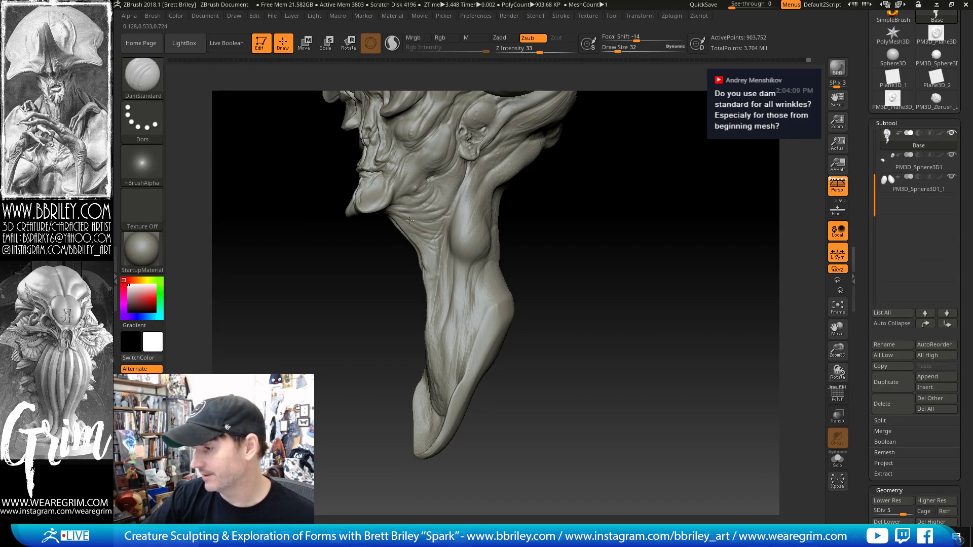
key("shift")
left_click_drag(527, 234, 573, 231)
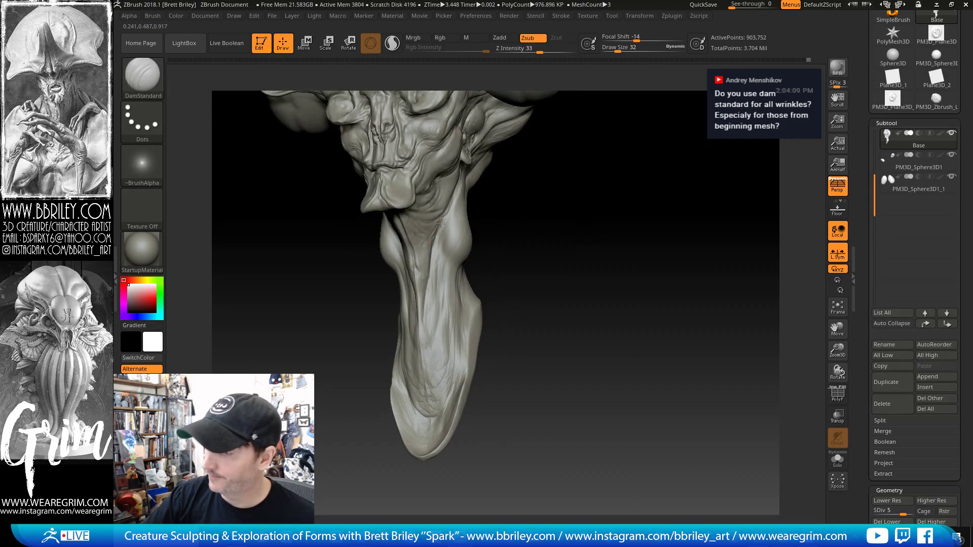
left_click_drag(438, 241, 436, 341)
left_click_drag(500, 225, 489, 232)
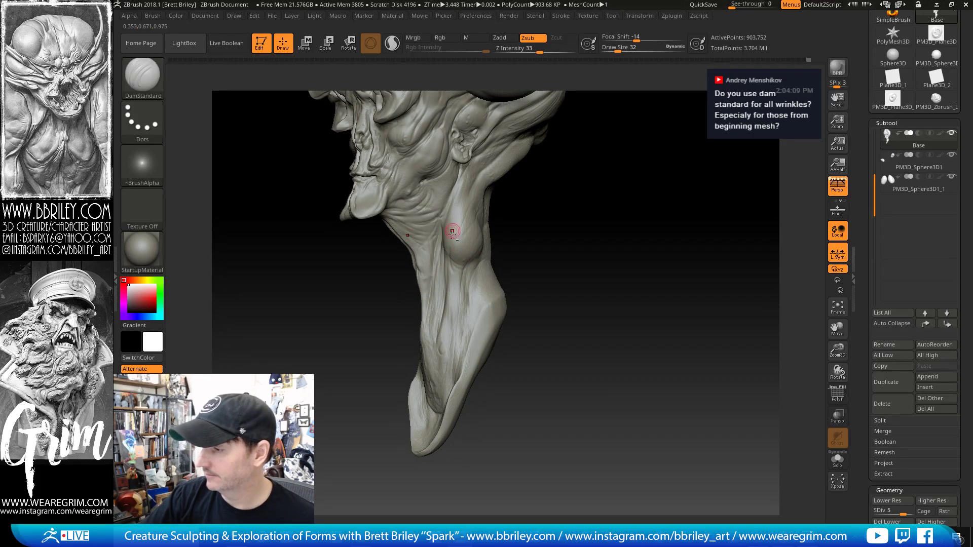
left_click_drag(567, 180, 555, 239, "alt")
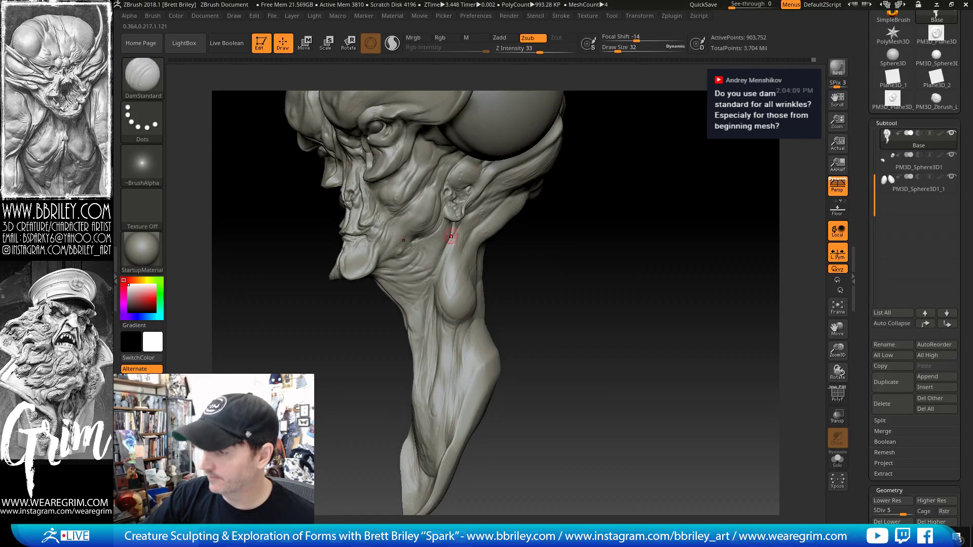
left_click_drag(452, 230, 436, 281)
- Subdivide the head mesh to subdivision level 6
right_click_drag(436, 280, 494, 232)
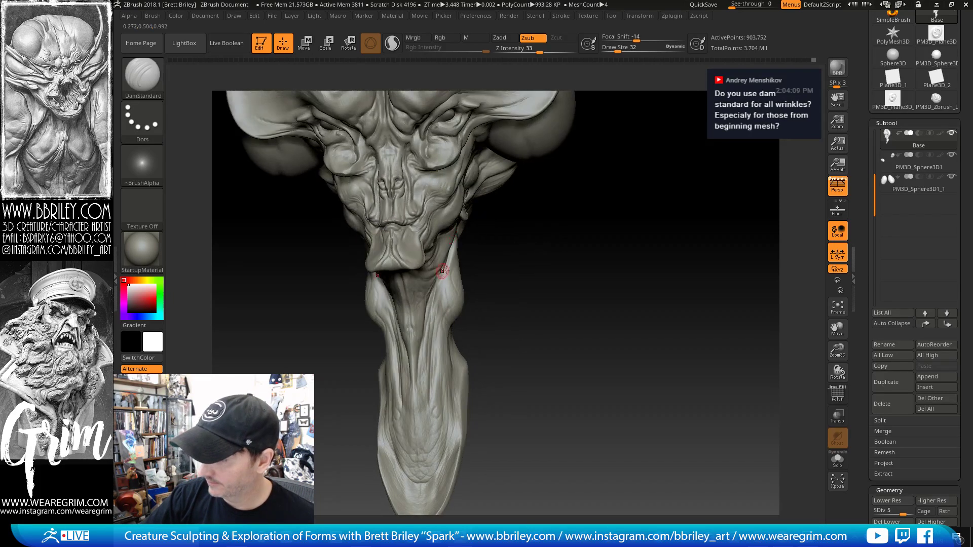
right_click_drag(443, 269, 460, 248)
mouse_move(420, 282)
right_mouse_down()
mouse_move(528, 220)
mouse_move(625, 191)
mouse_move(562, 143)
right_mouse_up()
key("d")
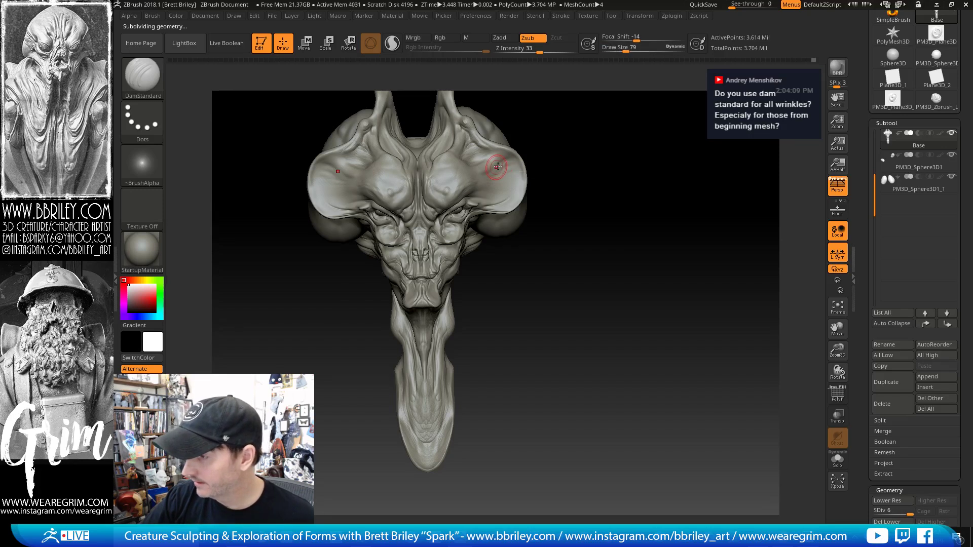
- Build up the flared brow lobes beside the forehead with Clay at draw size 79 and soften them with Smooth
key("b")
key("c")
key("l")
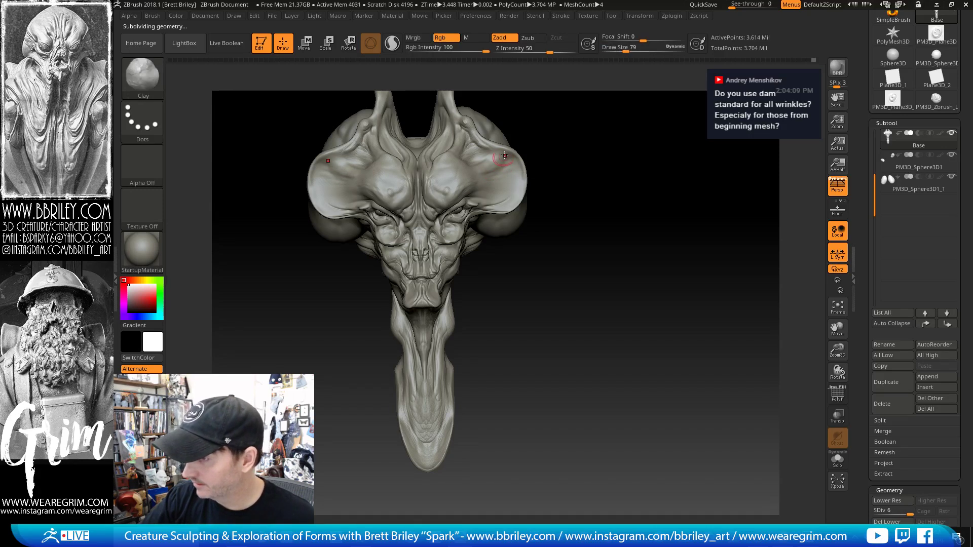
mouse_move(504, 156)
left_mouse_down()
mouse_move(501, 164)
mouse_move(486, 155)
left_mouse_up()
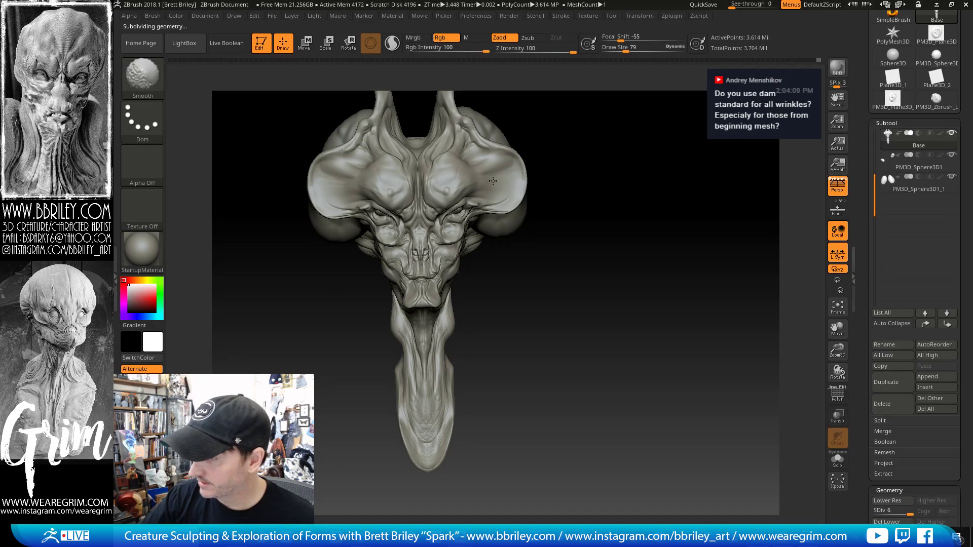
left_click_drag(573, 180, 478, 182)
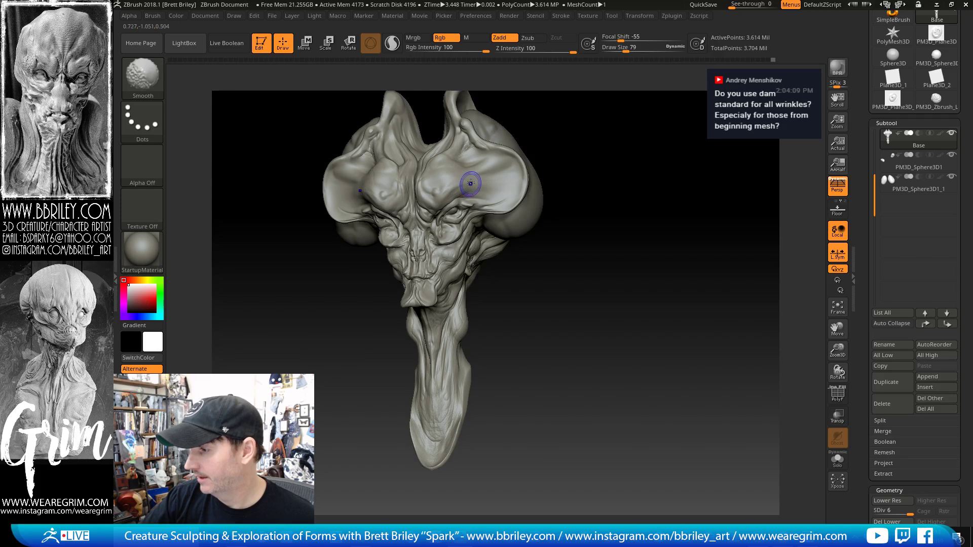
left_click_drag(637, 163, 307, 169)
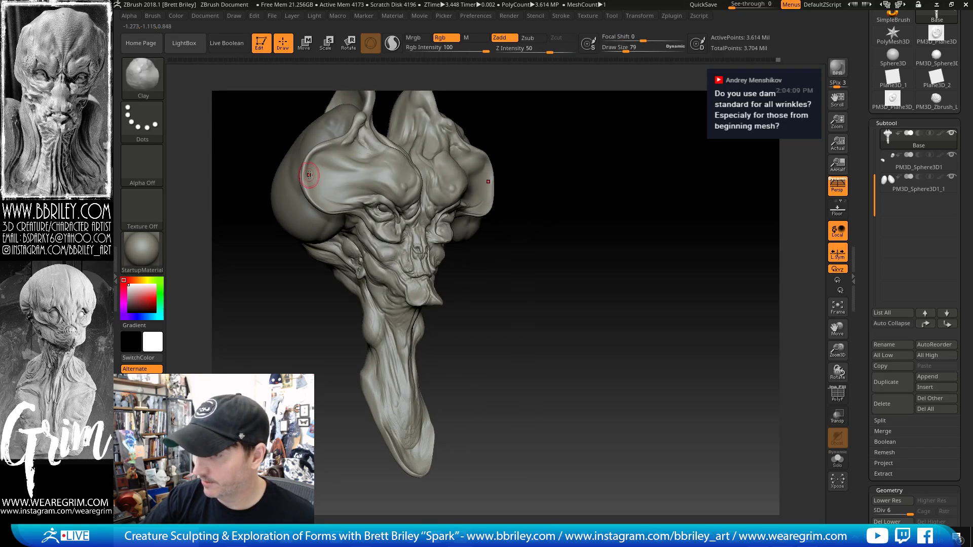
- Smooth the skull edge behind the large side sphere at draw size 50 and plane it with TrimDynamic
mouse_move(486, 147)
left_mouse_down()
mouse_move(543, 137)
mouse_move(561, 191)
mouse_move(552, 223)
left_mouse_up()
left_click_drag(356, 235, 355, 226, "shift")
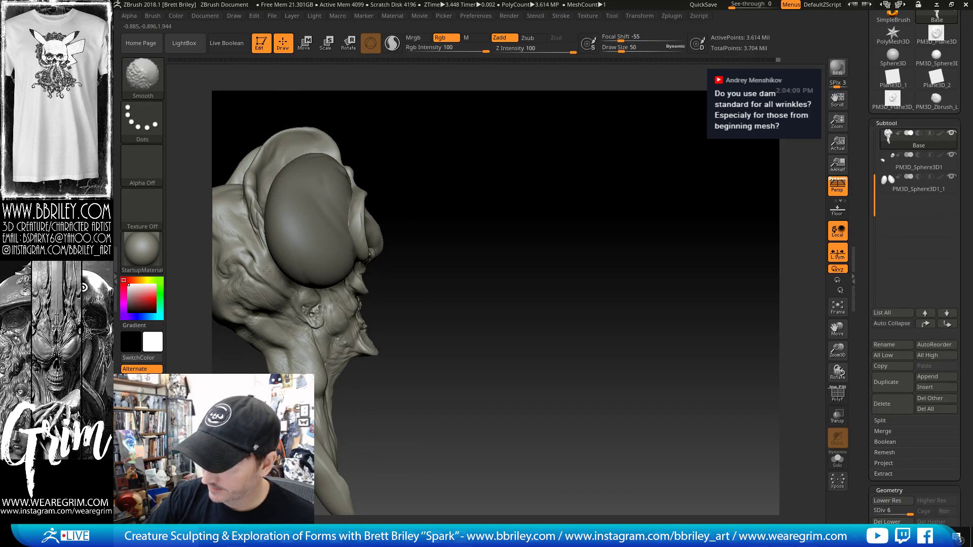
left_click_drag(474, 138, 593, 133)
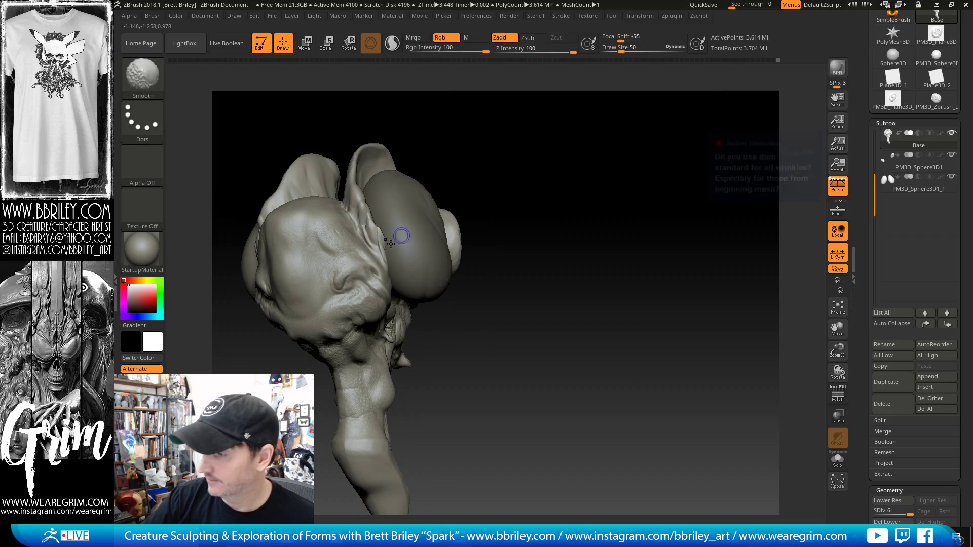
left_click_drag(377, 238, 374, 231, "shift")
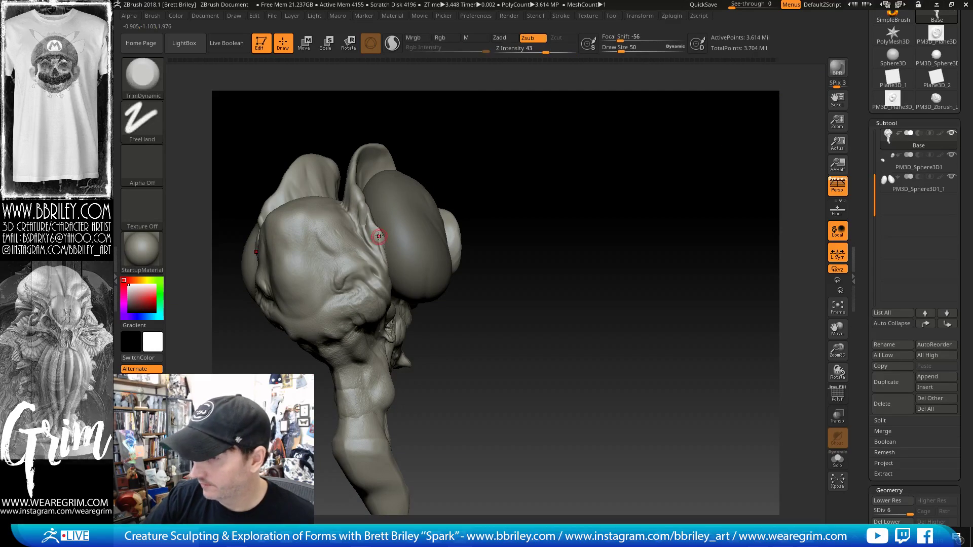
left_click_drag(461, 147, 424, 144)
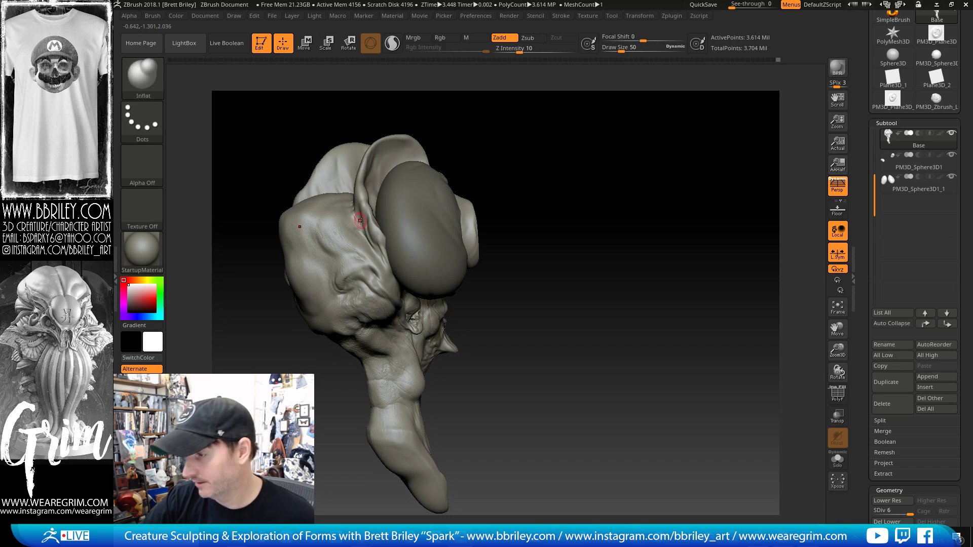
- Deepen the curled fold at the back of the head behind the side sphere with DamStandard at draw size 50
key("b")
key("d")
key("s")
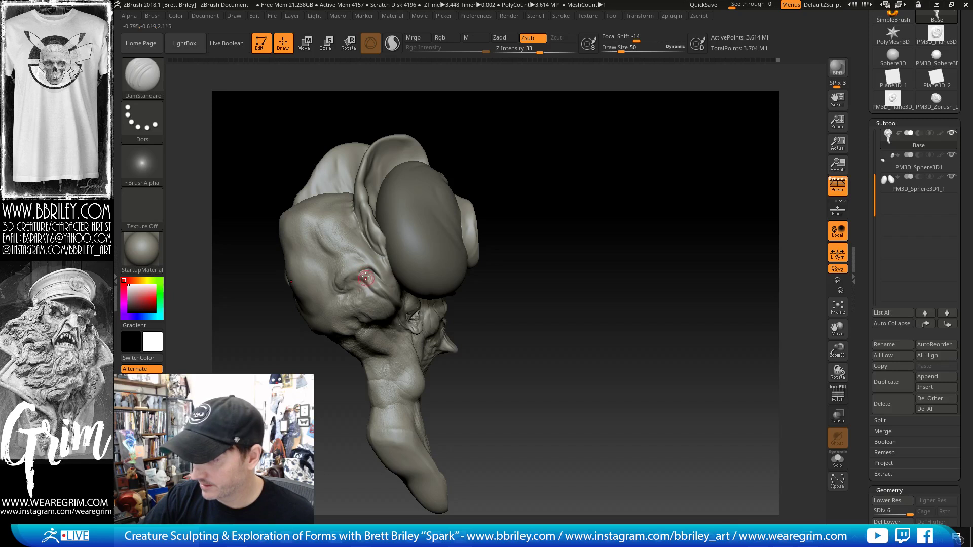
left_click_drag(365, 276, 363, 264)
left_click_drag(561, 172, 484, 180)
- Fill out the folds behind and below the side sphere with Clay and Inflat at draw size 50
key("b")
key("c")
key("l")
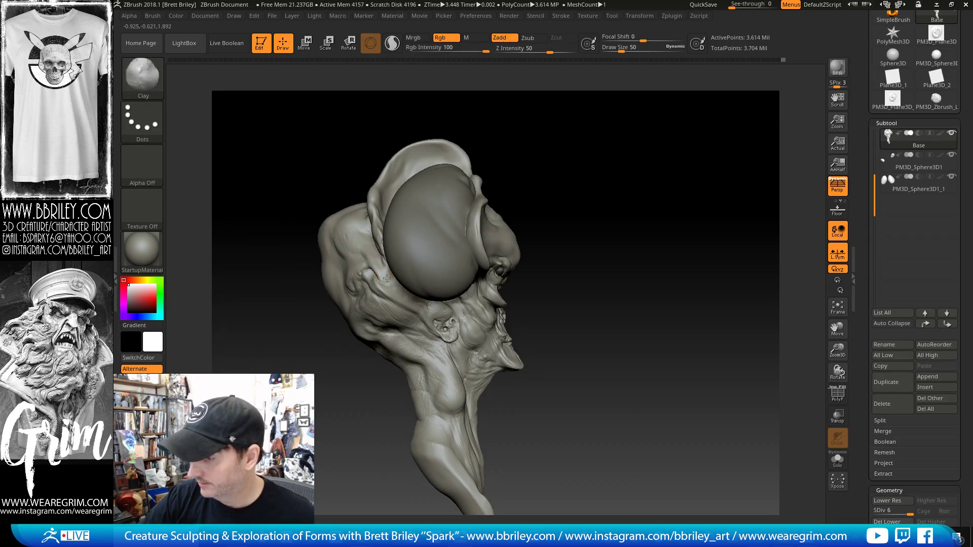
key("b")
key("i")
key("n")
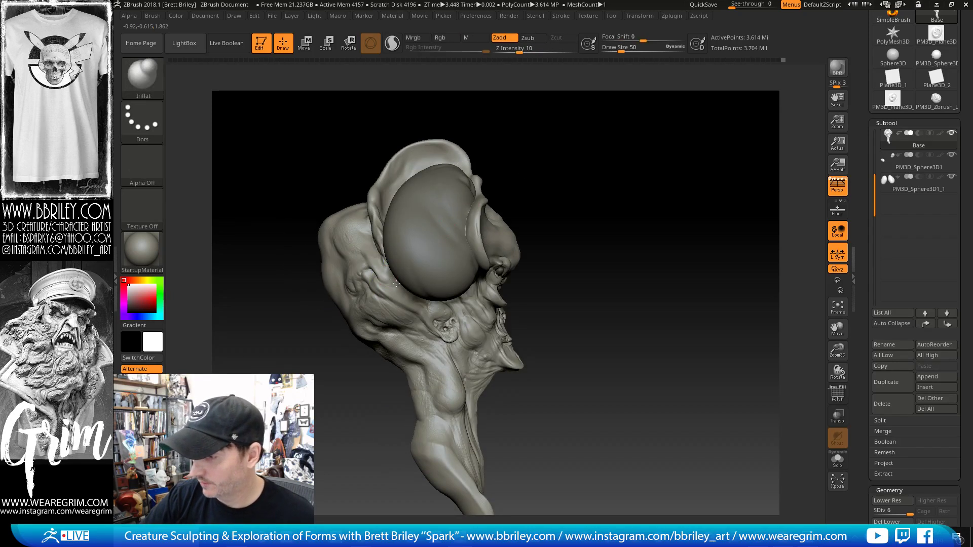
left_click_drag(618, 203, 598, 208)
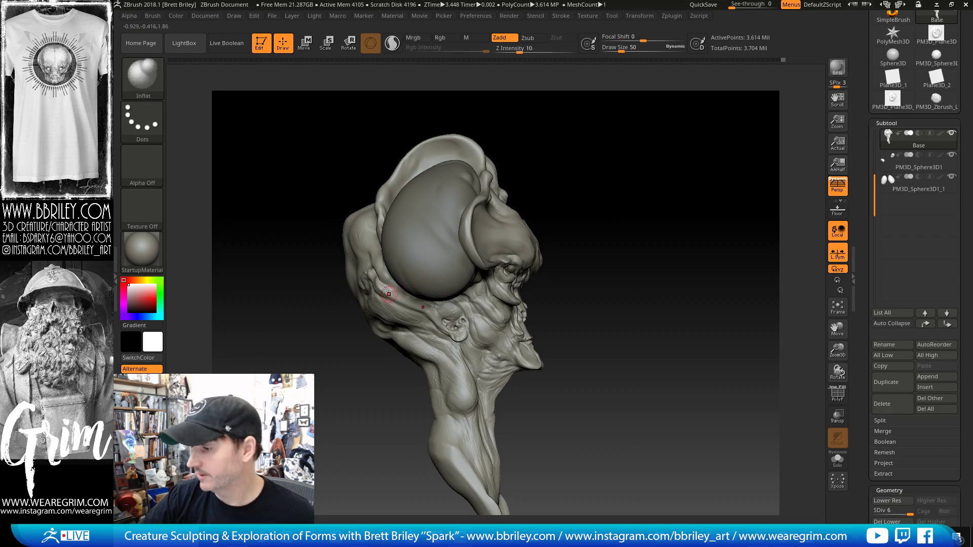
mouse_move(623, 203)
left_mouse_down()
mouse_move(621, 148)
mouse_move(591, 165)
mouse_move(595, 174)
mouse_move(598, 163)
mouse_move(495, 159)
left_mouse_up()
- Adjust the brow ridge directly above the eyes from the front view with the Move brush at draw size 86
key("shift")
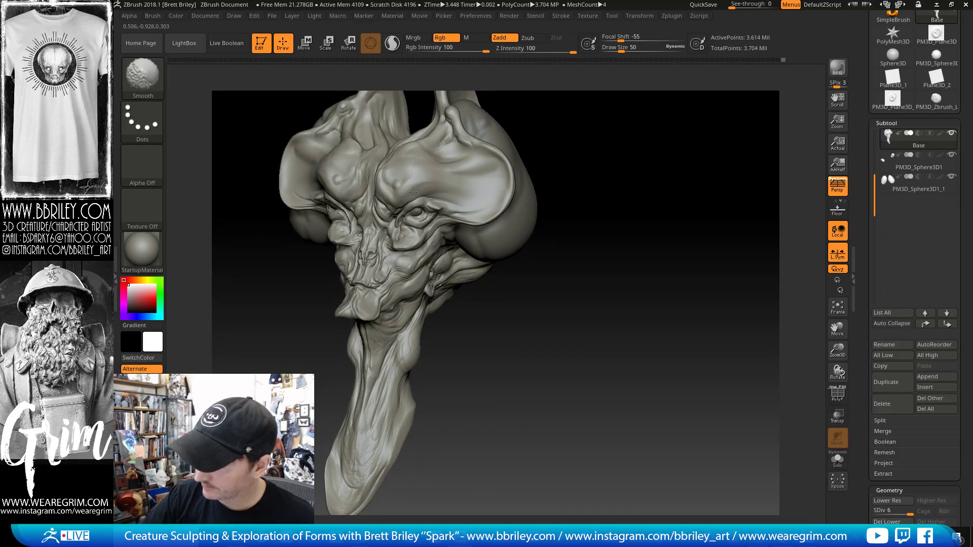
mouse_move(556, 135)
left_mouse_down("shift")
mouse_move(578, 131)
mouse_move(521, 185)
left_mouse_up("shift")
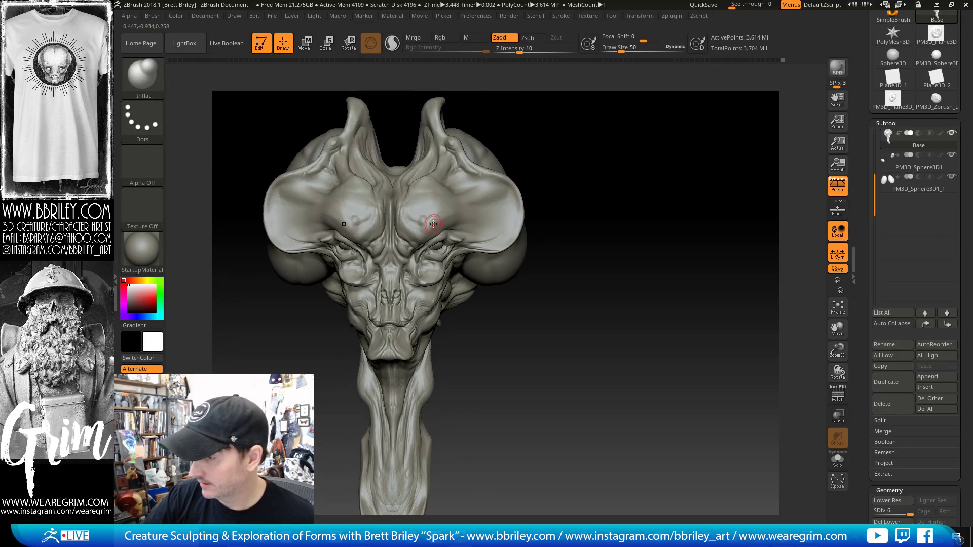
key("b")
key("t")
key("d")
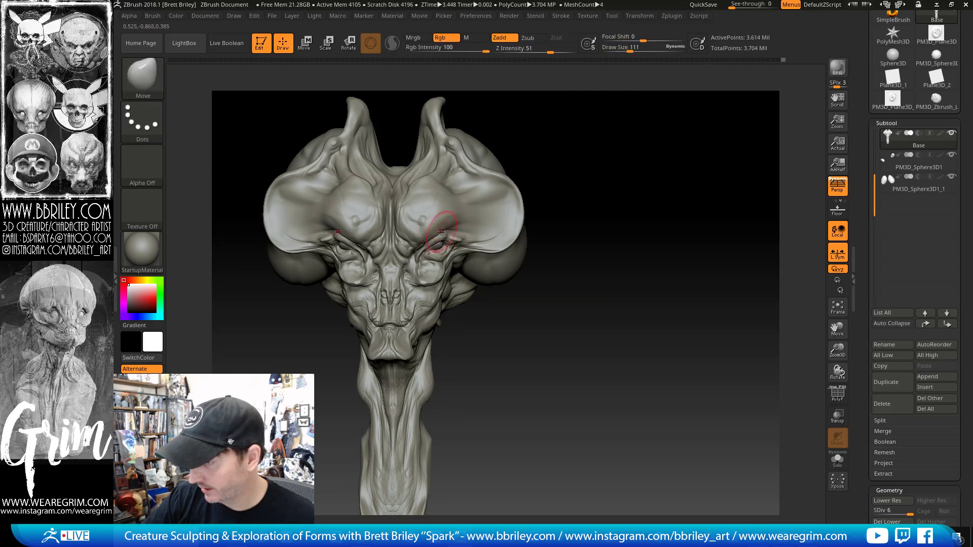
key("b")
key("m")
key("v")
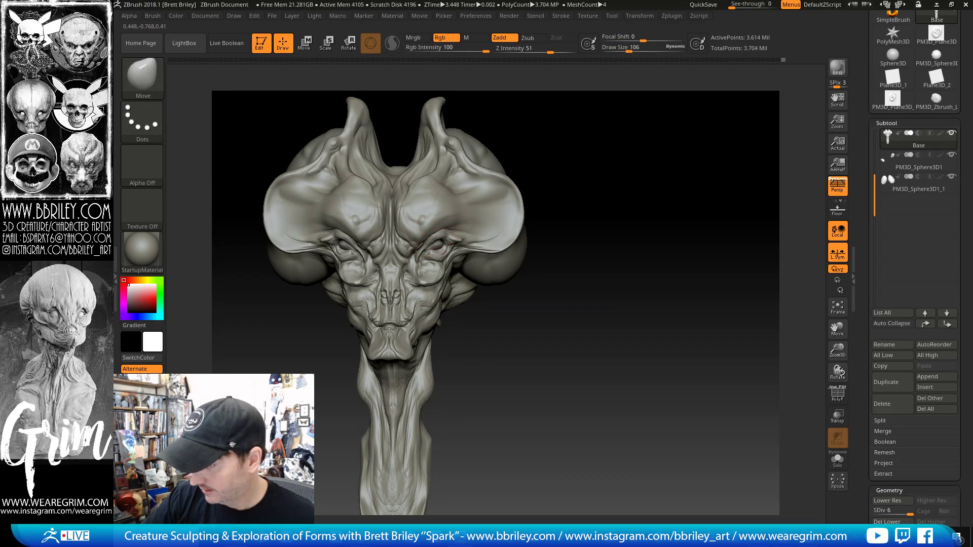
key("bracketleft")
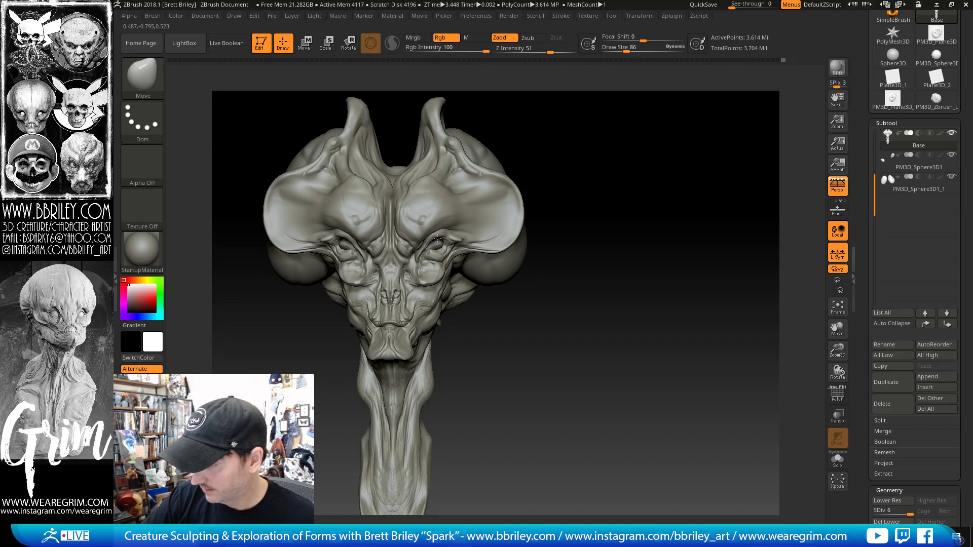
left_click(440, 243, "alt")
key("w")
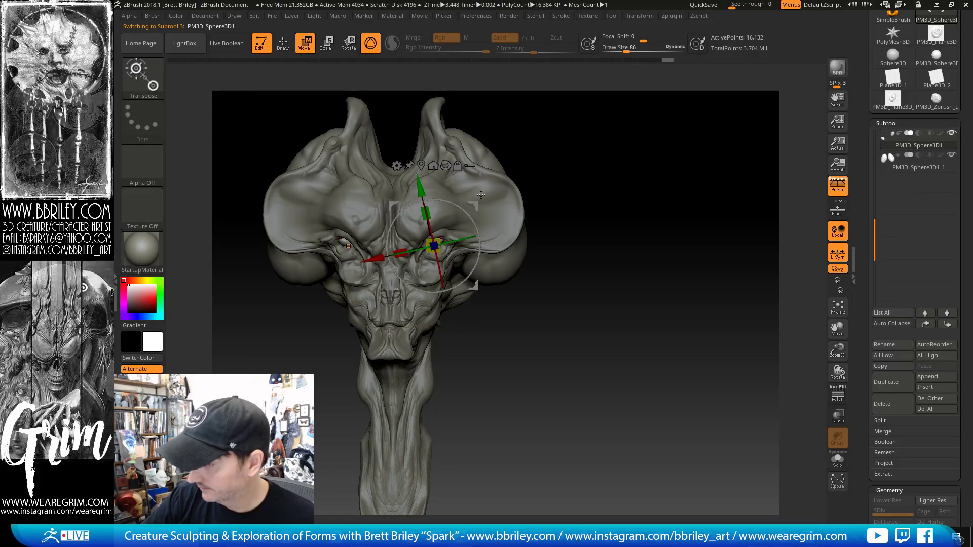
key("q")
left_click_drag(605, 157, 438, 219)
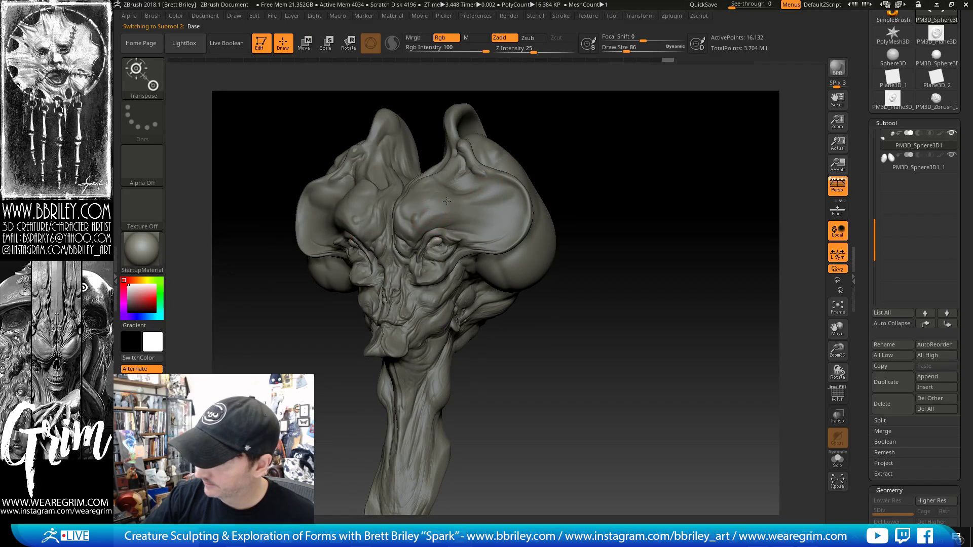
left_click(447, 201, "alt")
- Plane the brow bulges above the eyes with TrimDynamic at draw size 62 and adjust their shape with Move at draw size 86
left_click_drag(573, 143, 541, 137)
key("s")
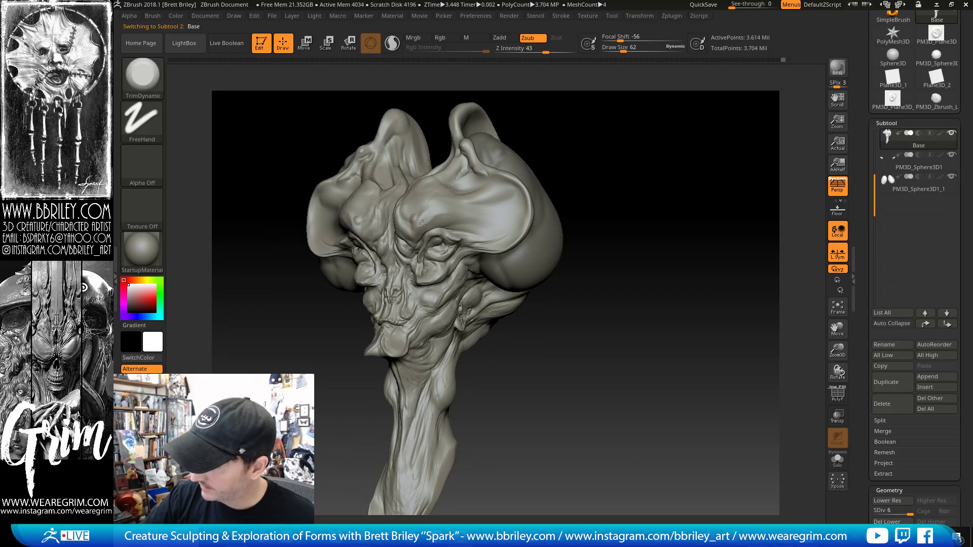
left_click_drag(573, 147, 615, 137, "shift")
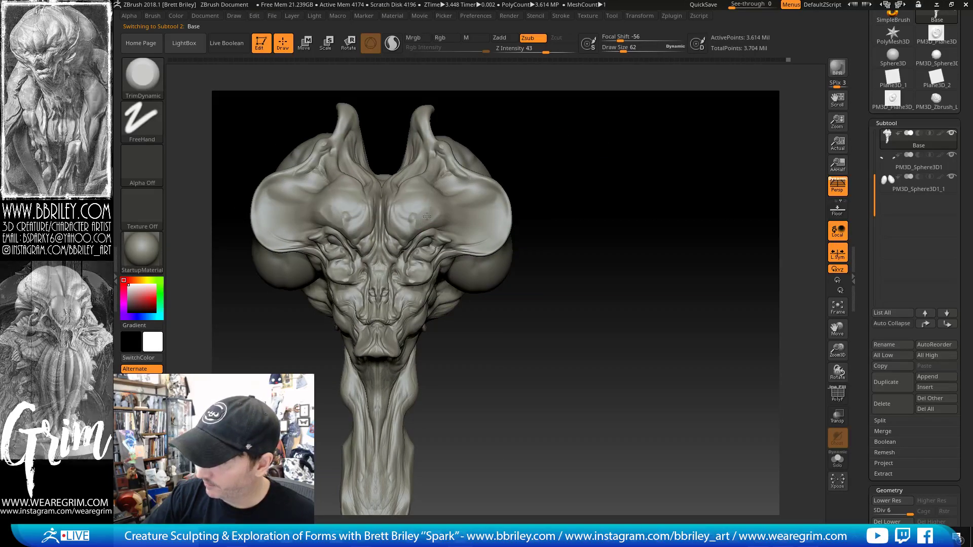
key("b")
key("m")
key("v")
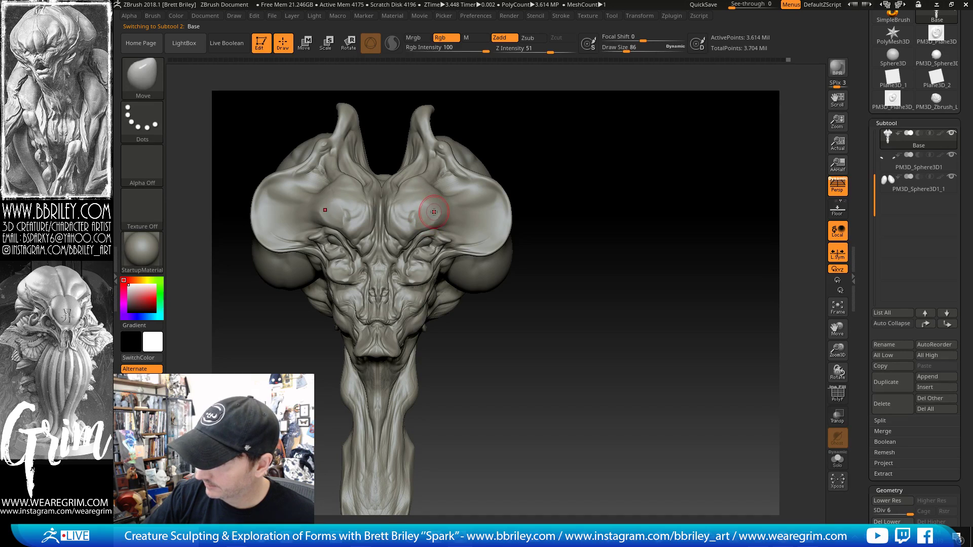
- Add volume to the brow bulges with Clay and flatten their surface with TrimDynamic at draw size 44
key("b")
key("c")
key("l")
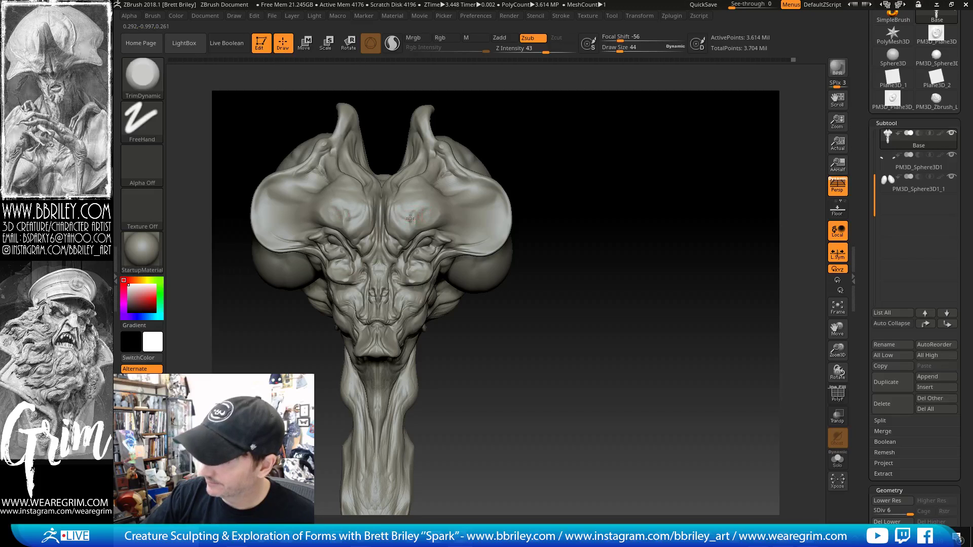
key("shift")
key("b")
key("t")
key("d")
left_click_drag(534, 131, 421, 213)
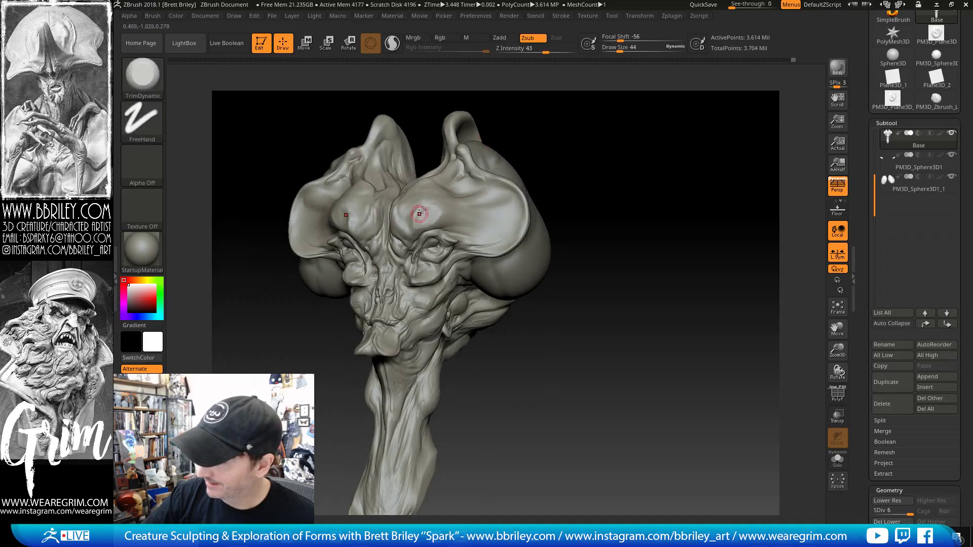
- Carve small creases into the brow bulges with DamStandard at draw size 36 and raise ridges around them with Standard at draw size 23
key("b")
key("d")
key("s")
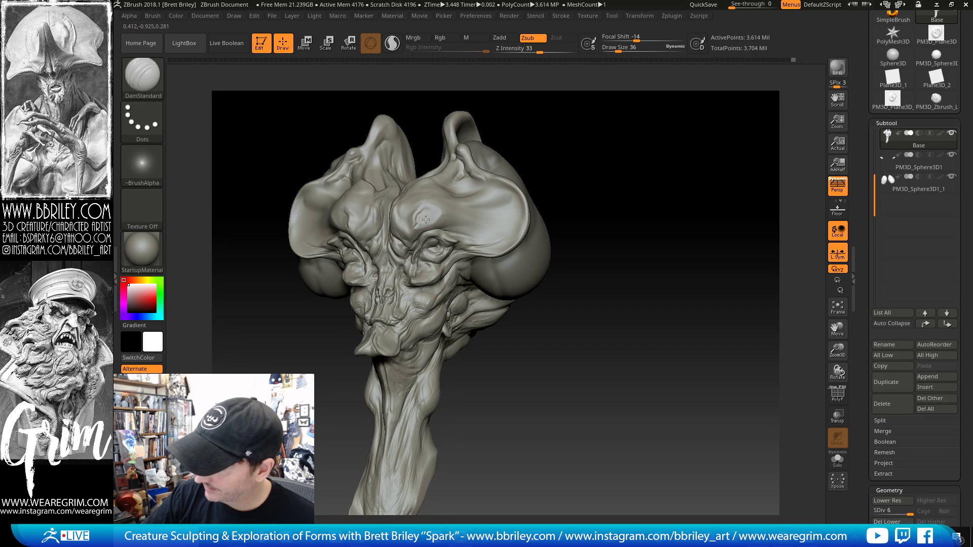
key("b")
key("s")
key("t")
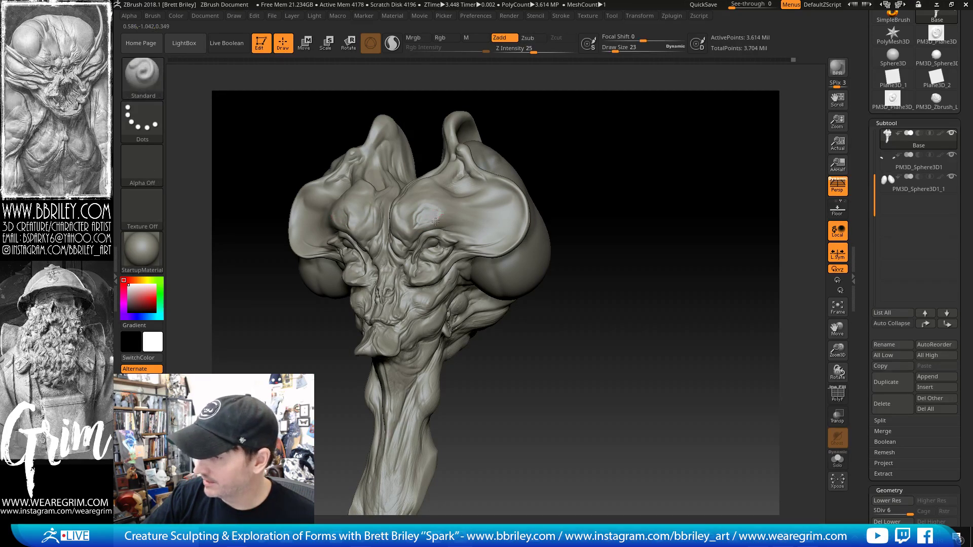
left_click_drag(576, 140, 421, 212)
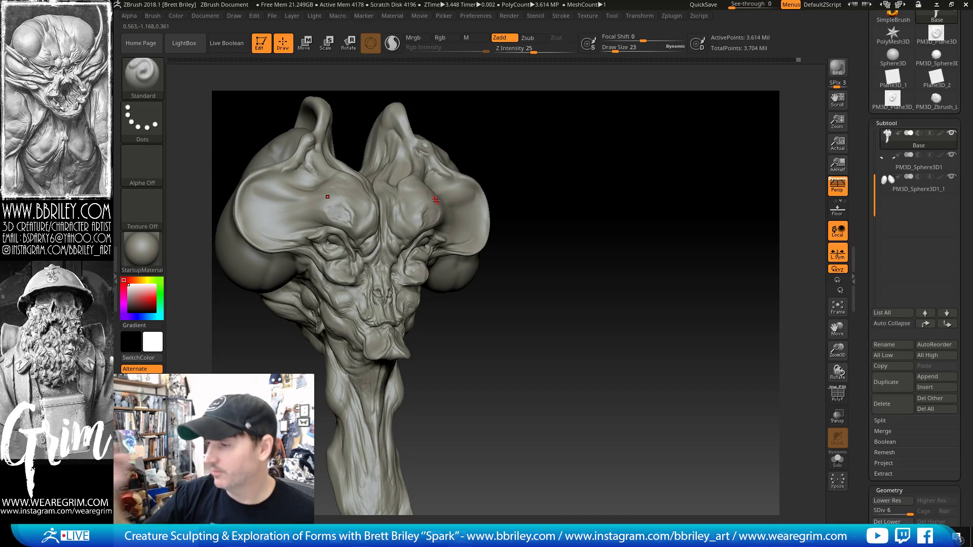
- Sculpt curled ridges on the brow bulges and fine folds running toward the flared lobes with Standard at draw size 21
left_click_drag(588, 175, 569, 174, "shift")
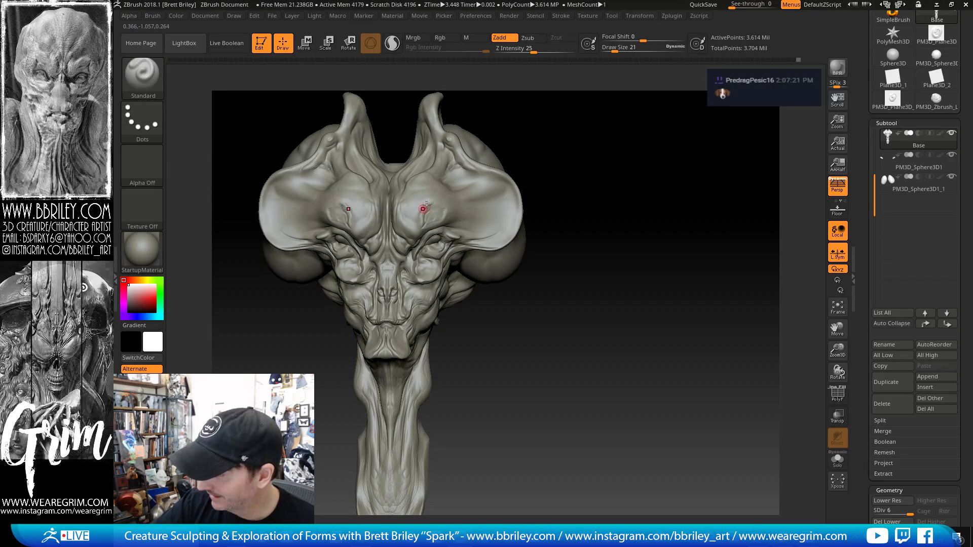
key("shift")
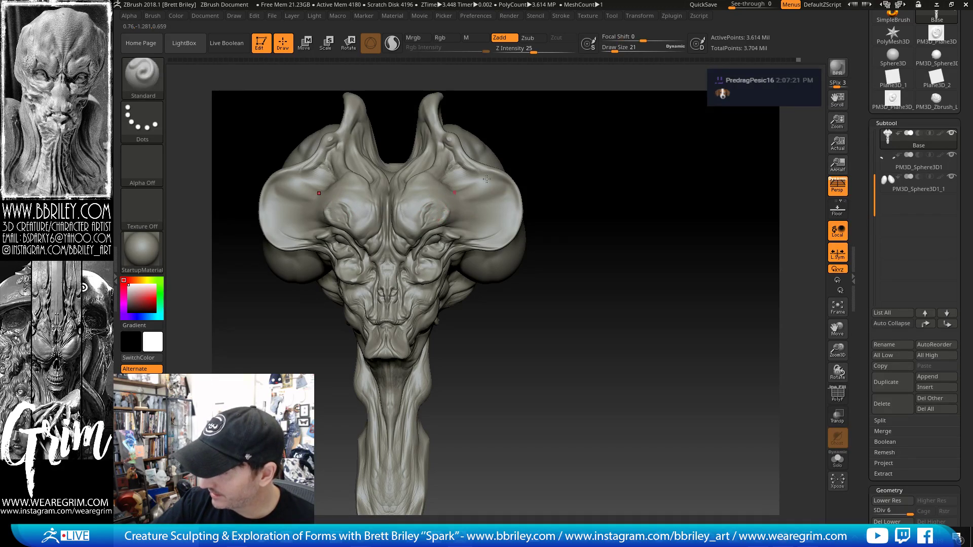
right_click_drag(444, 220, 452, 201)
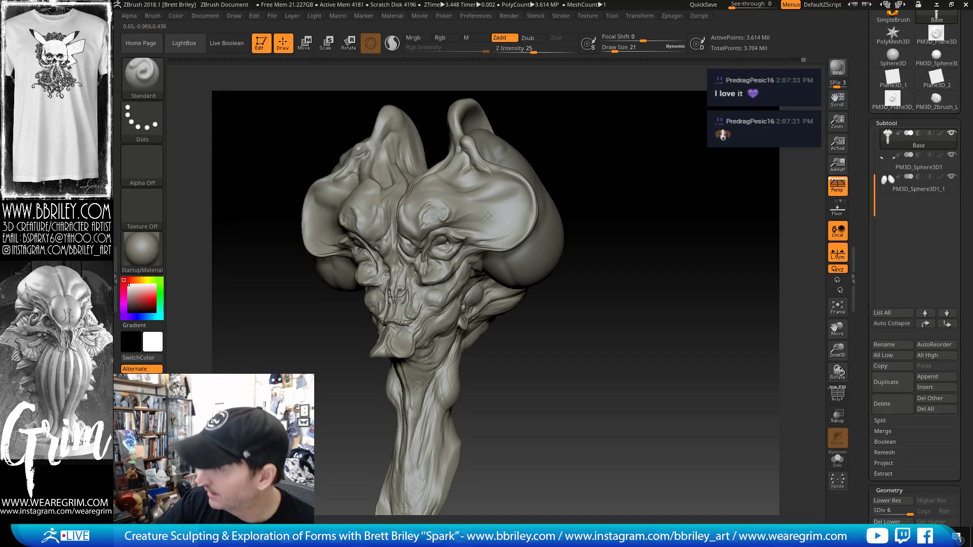
right_click_drag(508, 202, 497, 136)
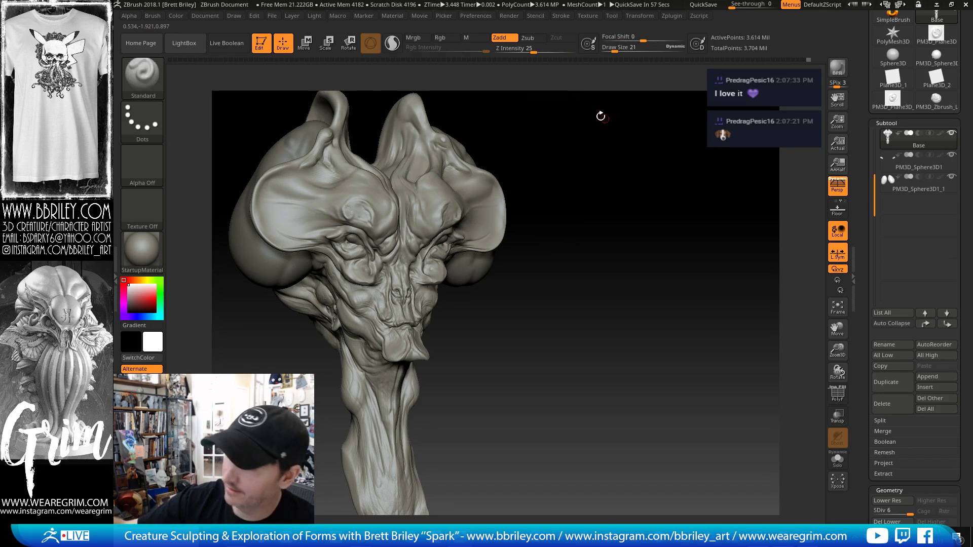
- Raise thin wrinkles across the flared brow lobes and forehead with Standard at draw size 15, smoothing where needed
left_click_drag(600, 116, 576, 137)
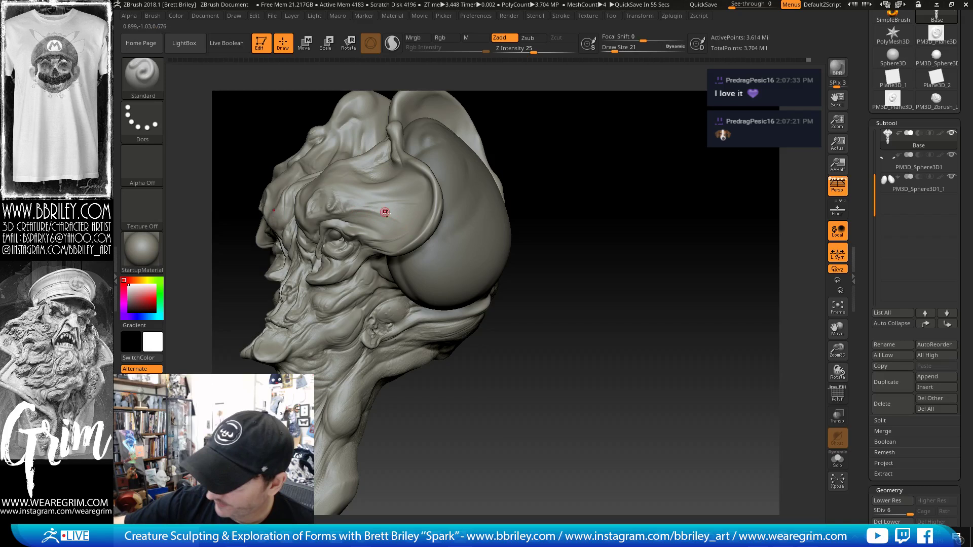
left_click_drag(562, 180, 585, 169)
key("bracketleft")
left_click_drag(387, 215, 406, 225)
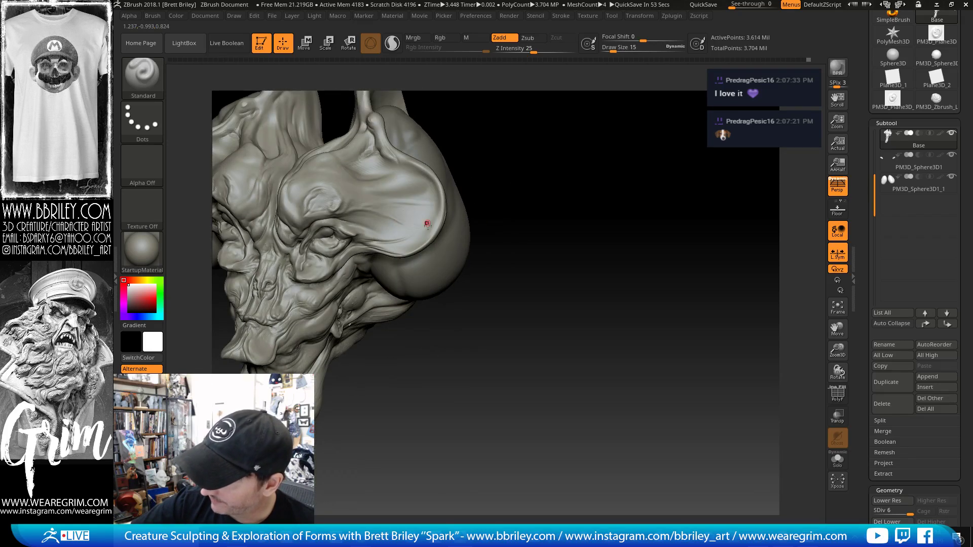
left_click_drag(480, 243, 627, 238)
left_click_drag(271, 231, 253, 227, "shift")
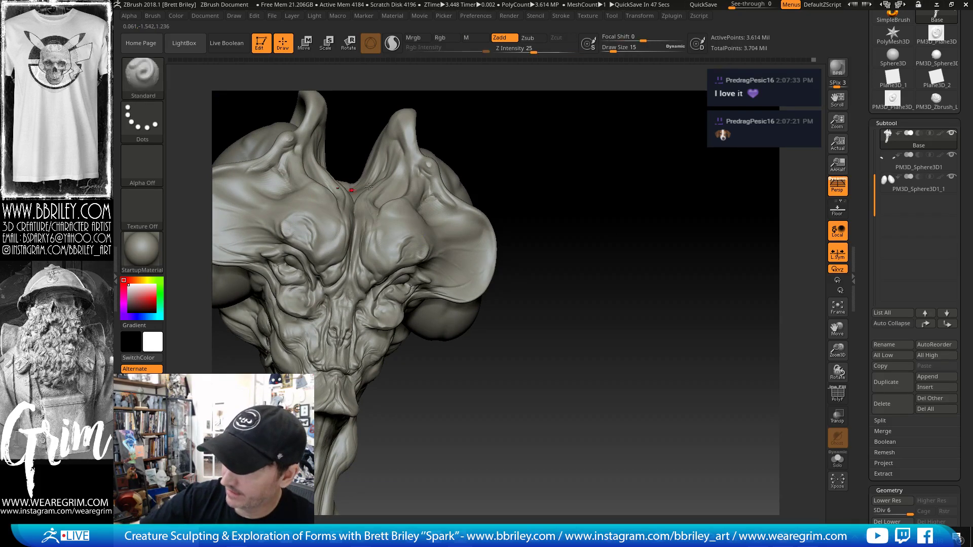
- Carve creases into the forehead and along the upper rims of the flared lobes with DamStandard at draw size 21
mouse_move(537, 213)
left_mouse_down()
mouse_move(580, 193)
mouse_move(415, 218)
left_mouse_up()
key("b")
key("d")
key("s")
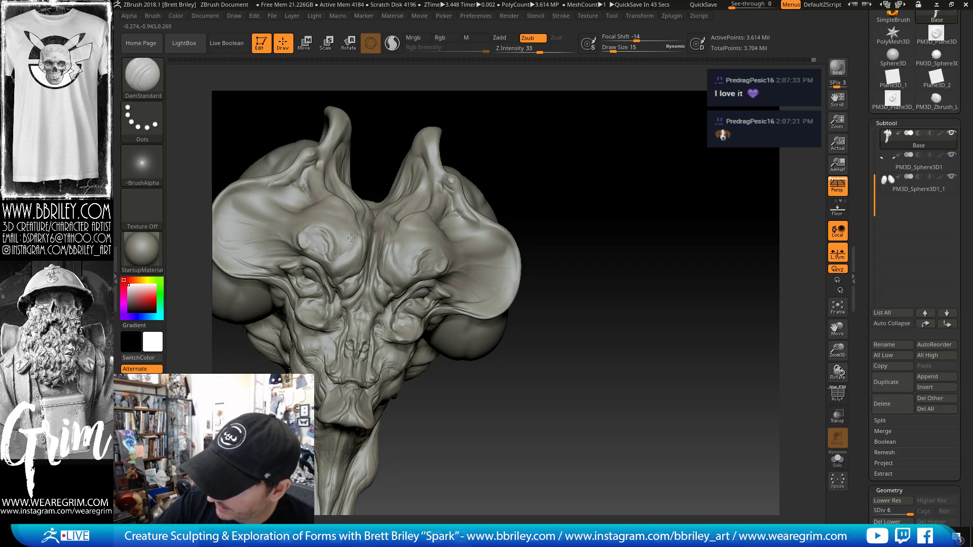
left_click_drag(439, 182, 390, 254)
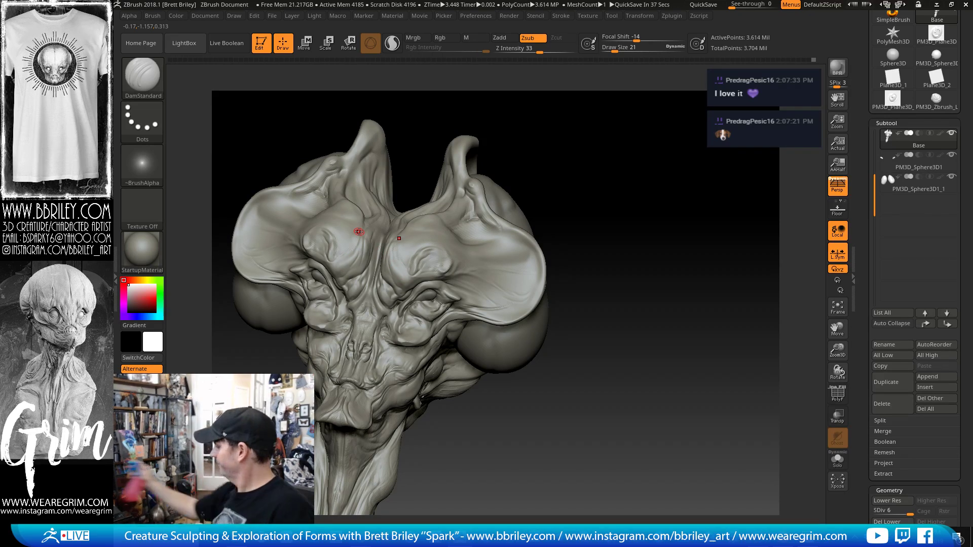
left_click_drag(534, 132, 488, 206)
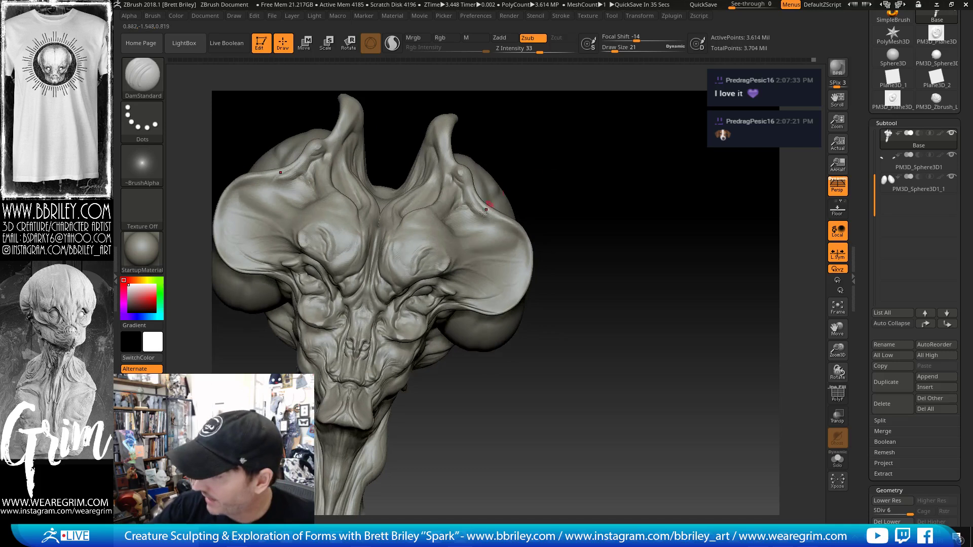
- Raise soft wrinkles across the flared brow lobes with Standard at draw size 21 and smooth them
key("shift")
mouse_move(600, 186)
left_mouse_down("shift")
mouse_move(603, 178)
mouse_move(586, 169)
mouse_move(482, 212)
mouse_move(341, 226)
left_mouse_up("shift")
key("b")
key("s")
key("t")
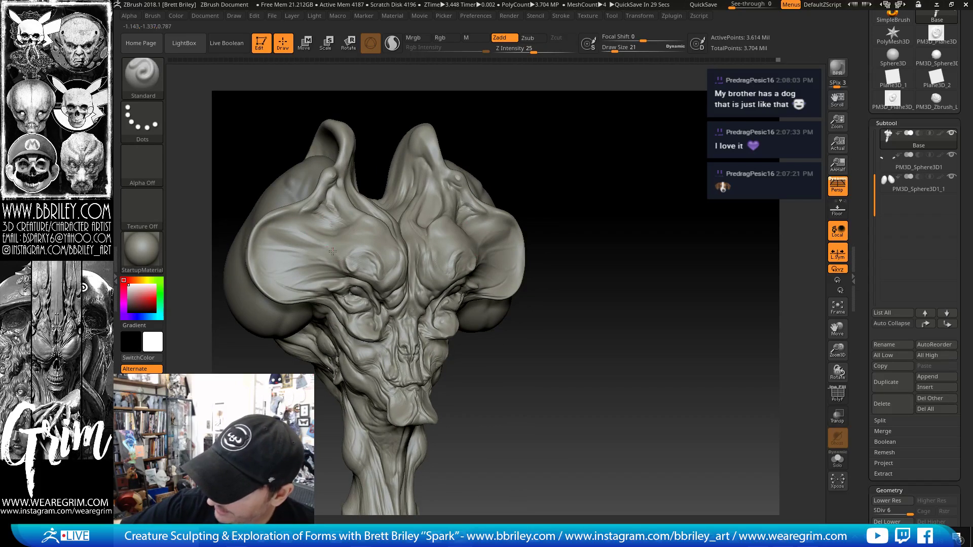
key("shift")
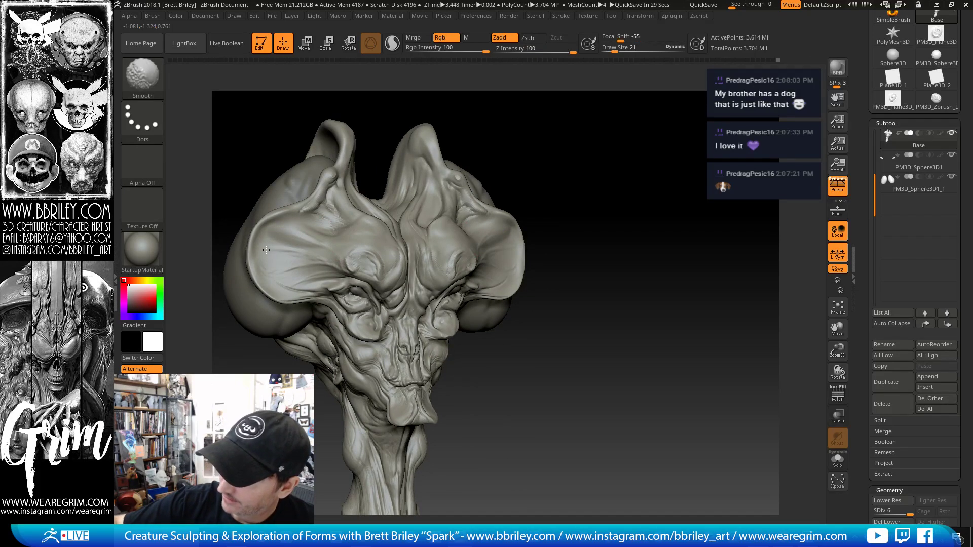
mouse_move(575, 171)
left_mouse_down()
mouse_move(631, 179)
mouse_move(585, 155)
mouse_move(583, 261)
left_mouse_up()
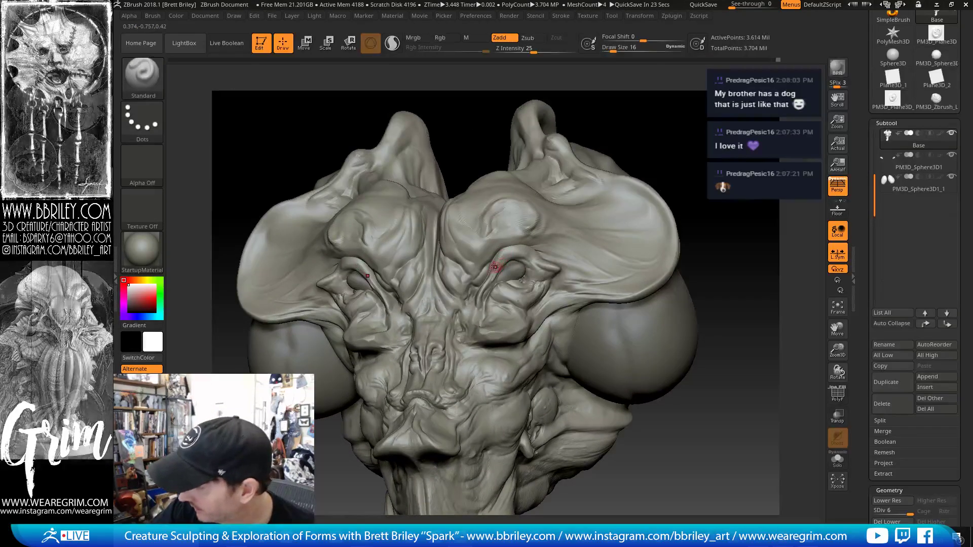
- Flatten the upper eyelid folds with TrimDynamic at draw size 16 and smooth the transitions
key("b")
key("t")
key("d")
left_click_drag(513, 252, 508, 254)
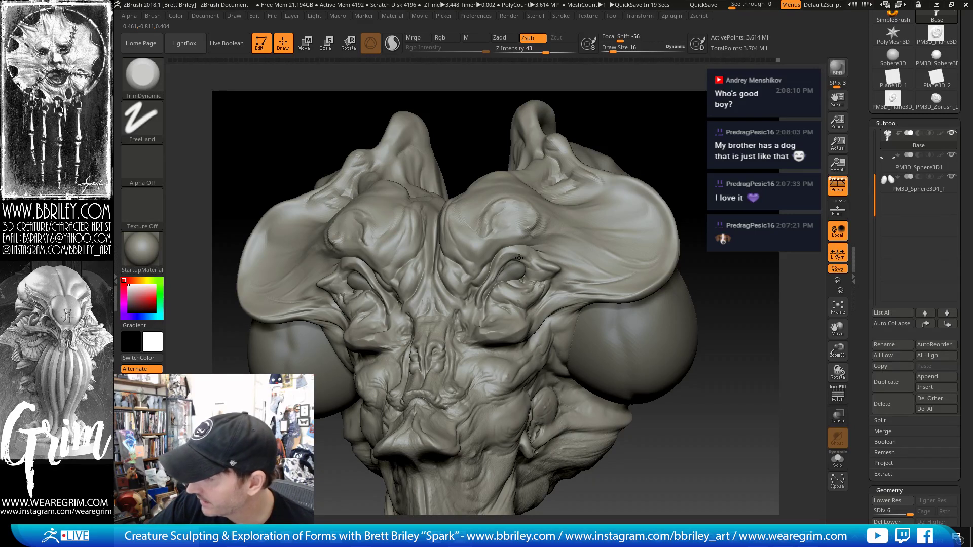
key("shift")
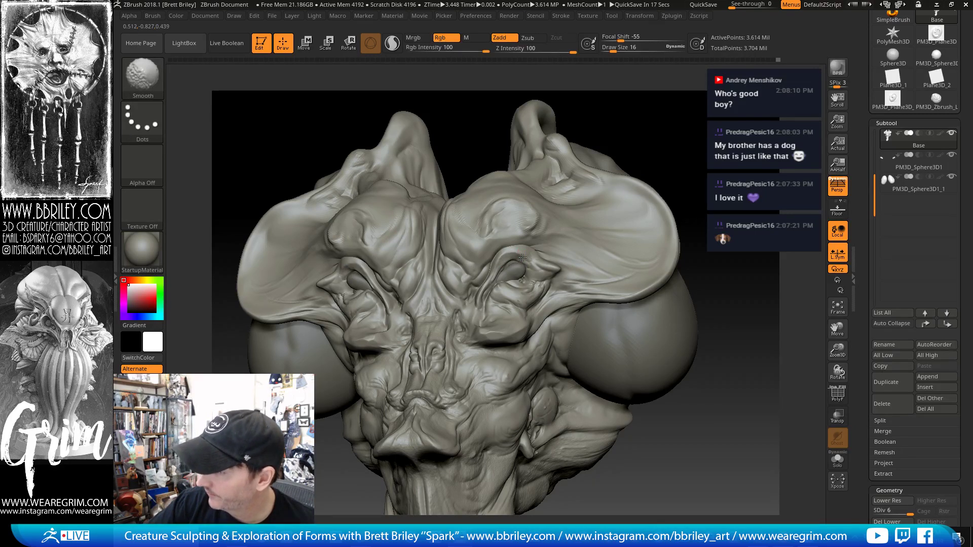
mouse_move(669, 168)
left_mouse_down()
mouse_move(689, 183)
mouse_move(678, 170)
left_mouse_up()
- Reshape the upper eyelids with Move at draw size 29
key("b")
key("m")
key("v")
key("bracketright")
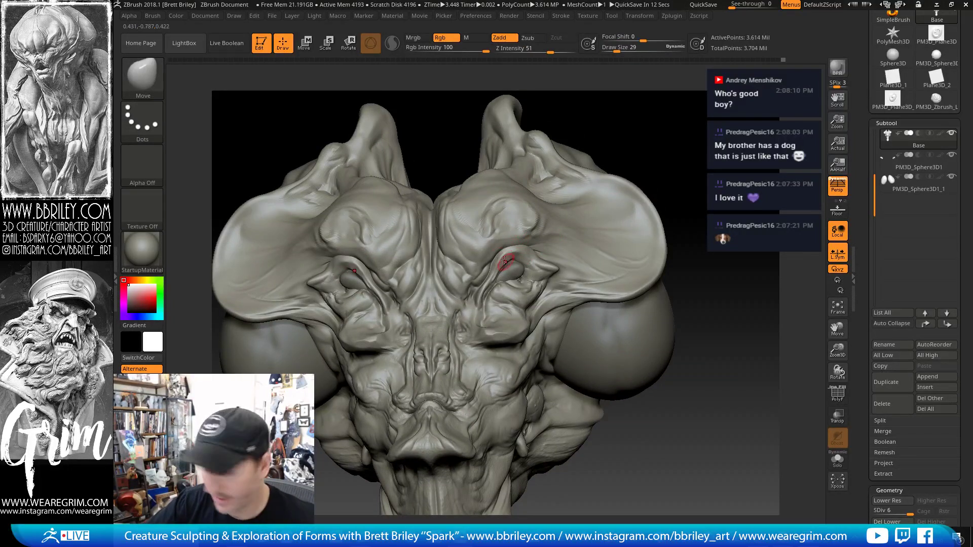
- Carve fine creases along the inner upper eyelids with DamStandard at draw size 9 and refine the folds with Standard
key("b")
key("d")
key("s")
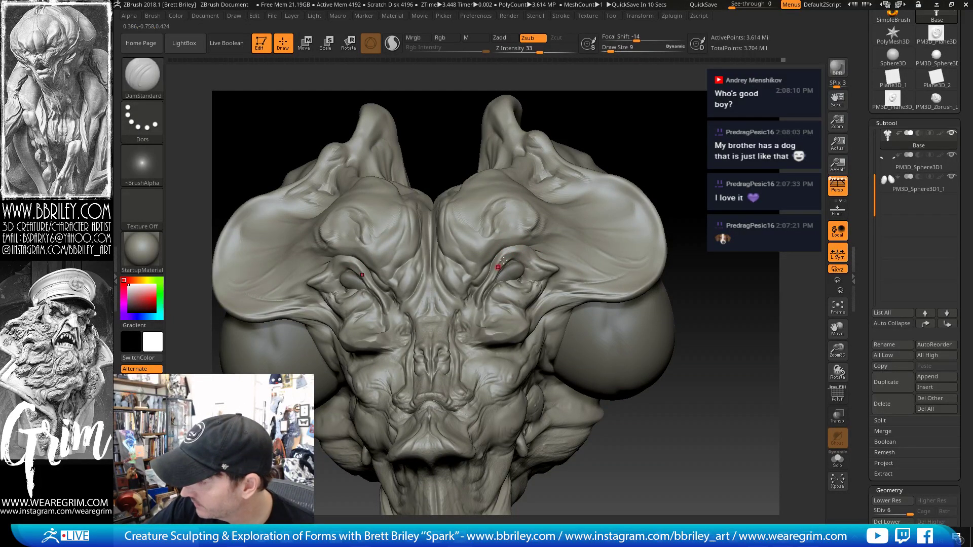
key("b")
key("s")
key("t")
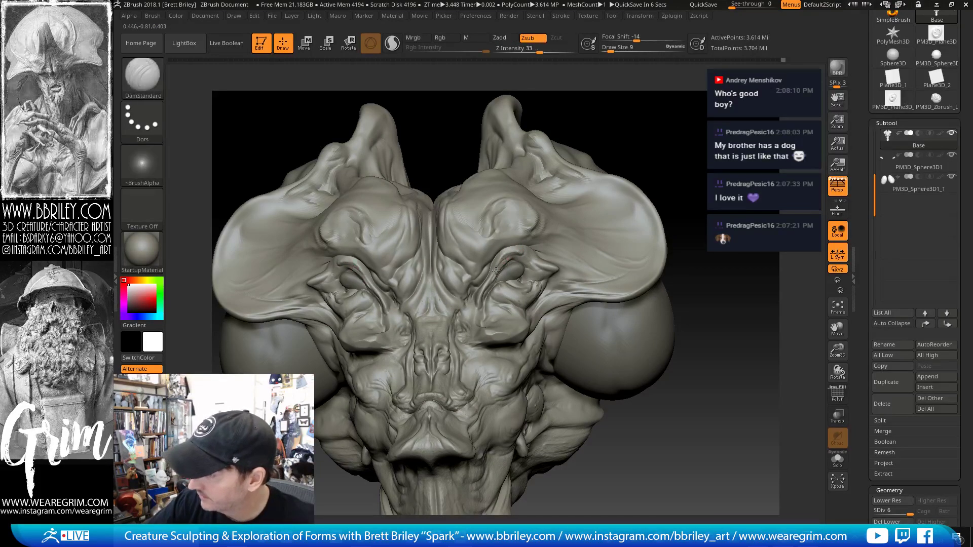
- Cut creases around the outer eye corners with DamStandard at draw size 12, smoothing where needed
key("b")
key("d")
key("s")
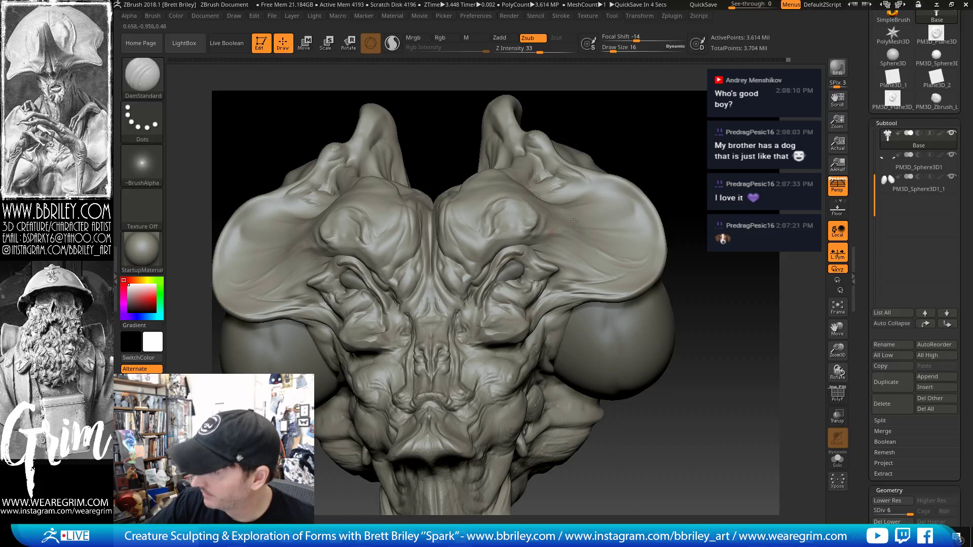
left_click_drag(698, 126, 704, 147)
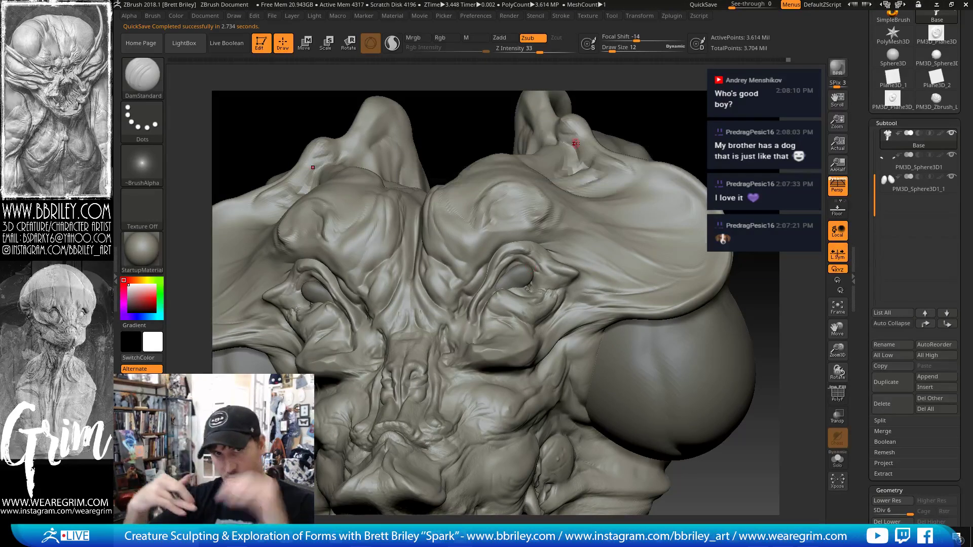
left_click_drag(693, 119, 694, 143)
left_click_drag(530, 288, 535, 285, "shift")
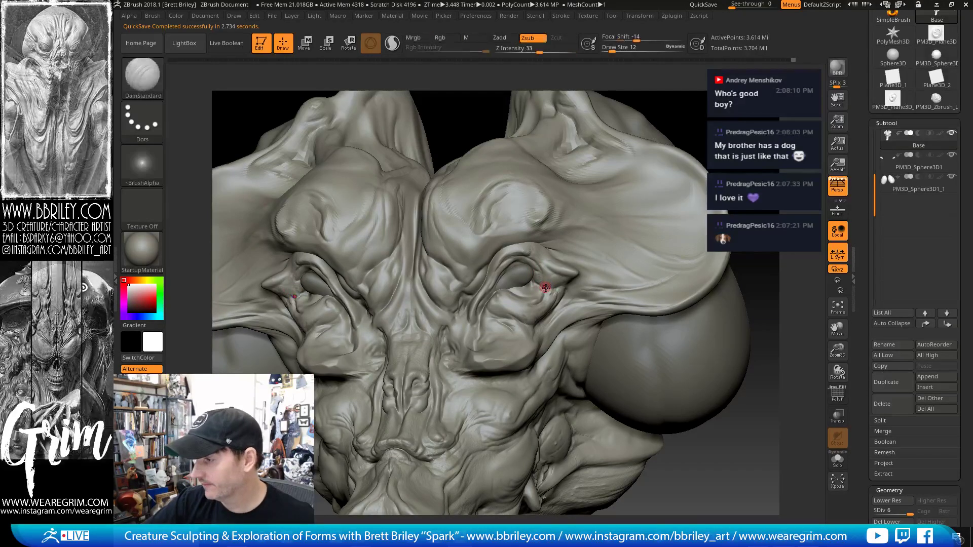
- Puff up the small folds around the outer eyelids with Inflat at draw size 12, smoothing between them
key("b")
key("i")
key("n")
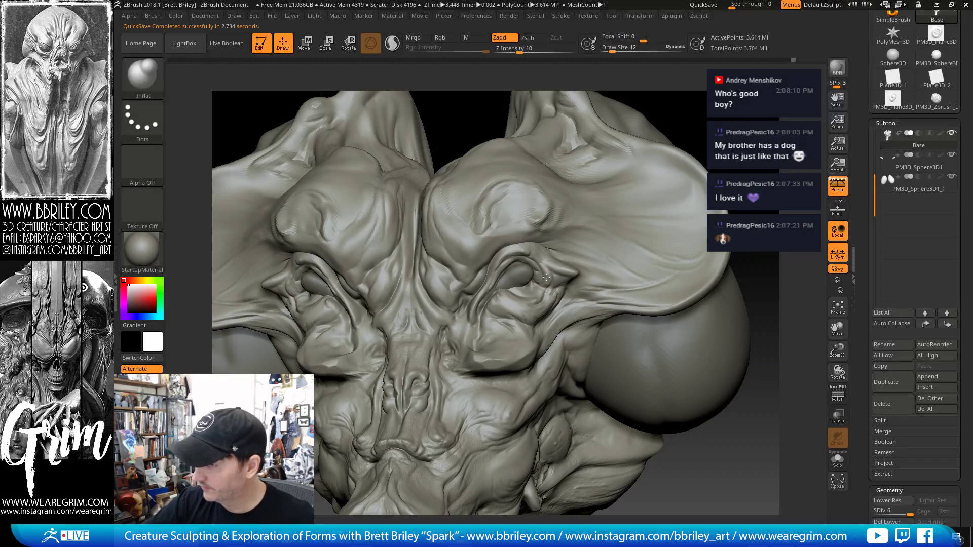
left_click_drag(541, 267, 547, 282, "shift")
mouse_move(695, 133)
left_mouse_down()
mouse_move(738, 117)
mouse_move(734, 103)
mouse_move(710, 94)
left_mouse_up()
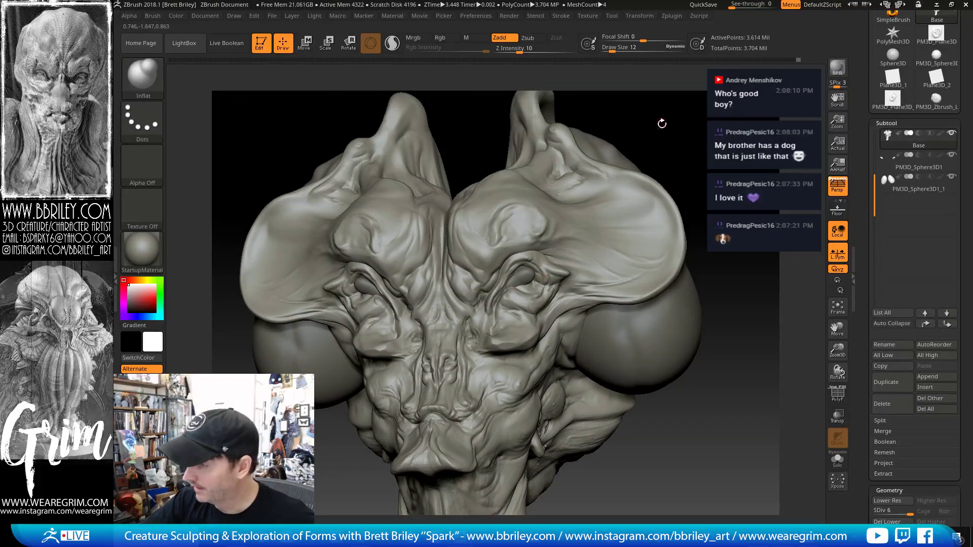
left_click_drag(663, 122, 688, 164)
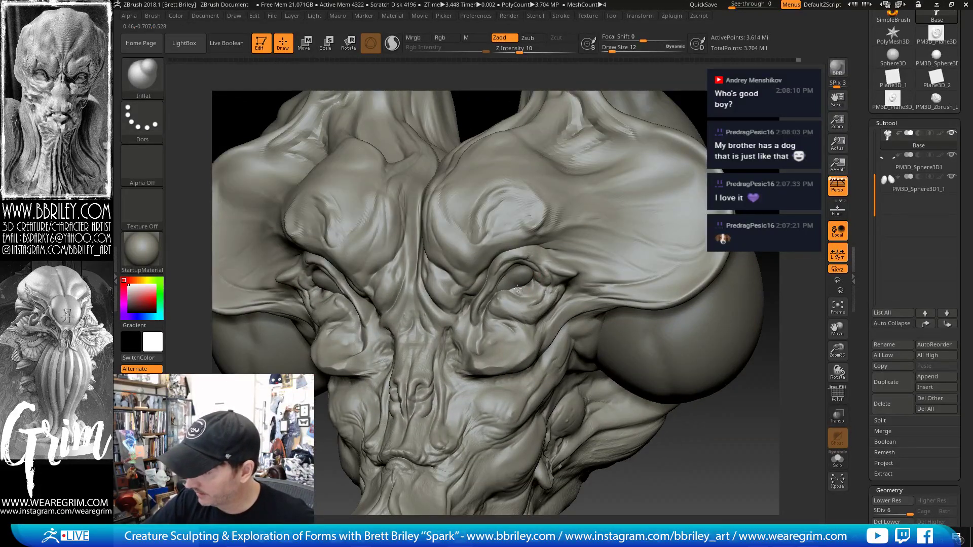
- Deepen the eye corners and carve wrinkles into the lower eyelids and eye bags with DamStandard at draw size 18
key("b")
key("d")
key("s")
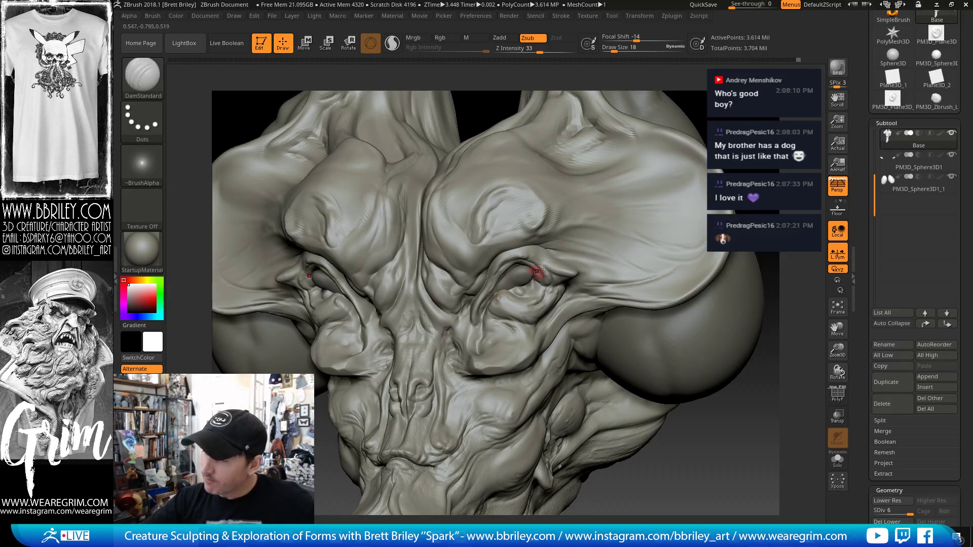
right_click_drag(687, 175, 649, 194)
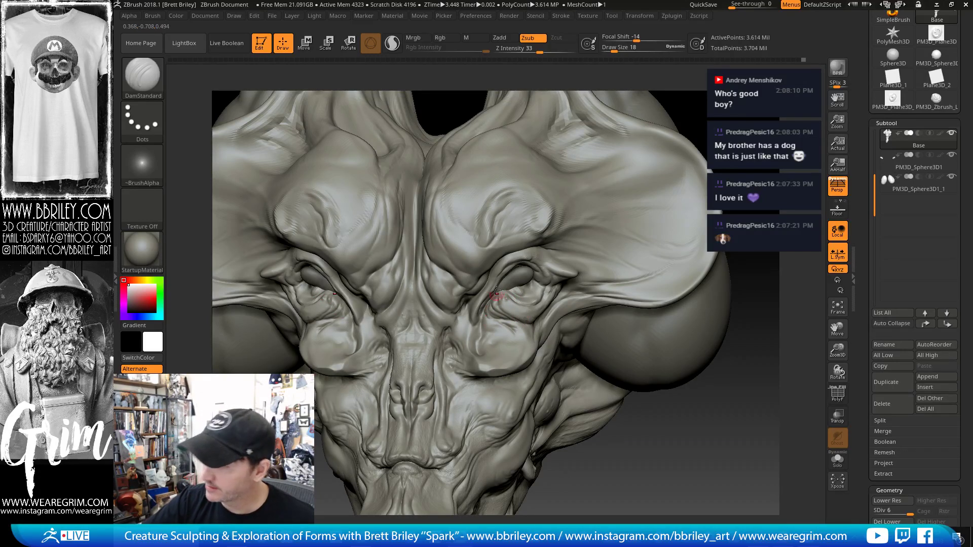
left_click_drag(479, 338, 480, 323)
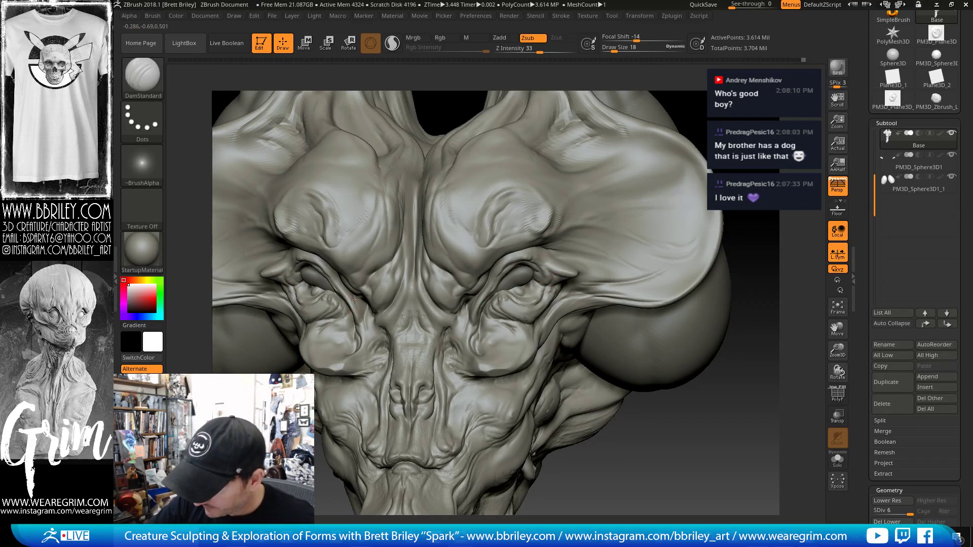
right_click_drag(495, 229, 497, 199)
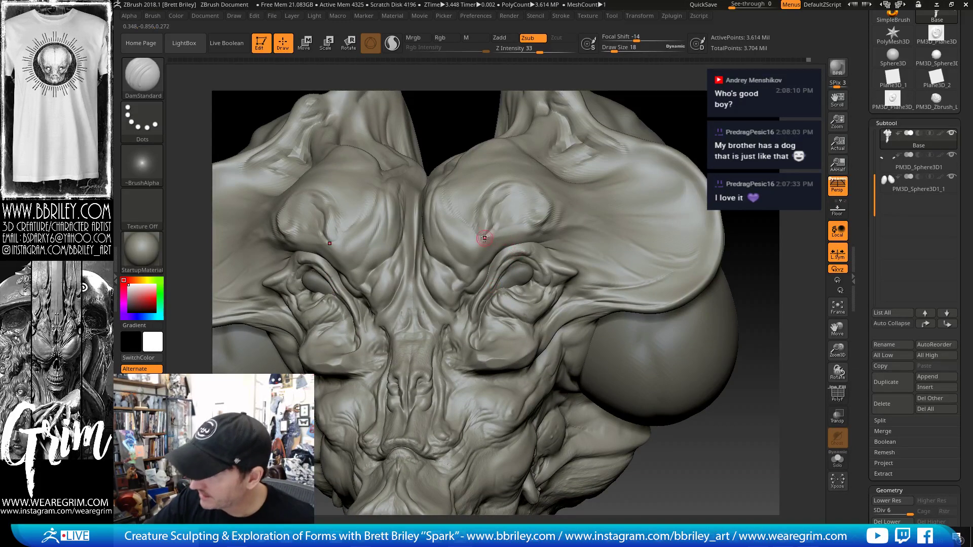
- Smooth the rough outer surface of the brow bulges with the Smooth brush at draw size 39
key("shift")
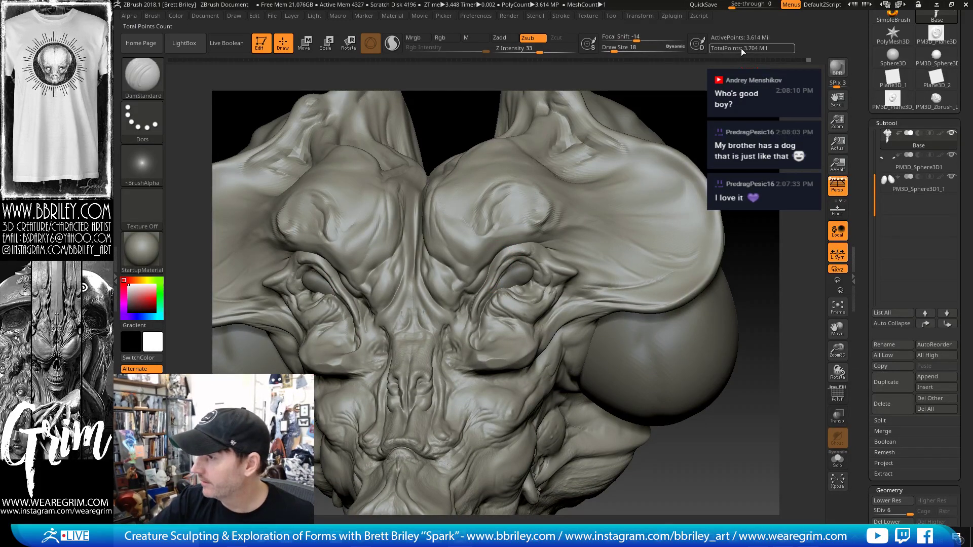
key("shift")
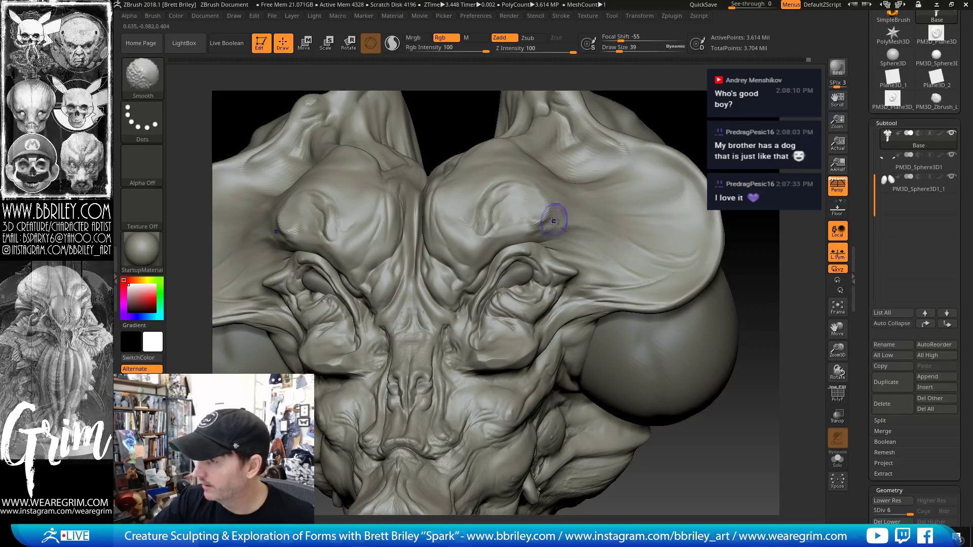
right_click_drag(552, 203, 502, 204)
right_click_drag(623, 146, 682, 120)
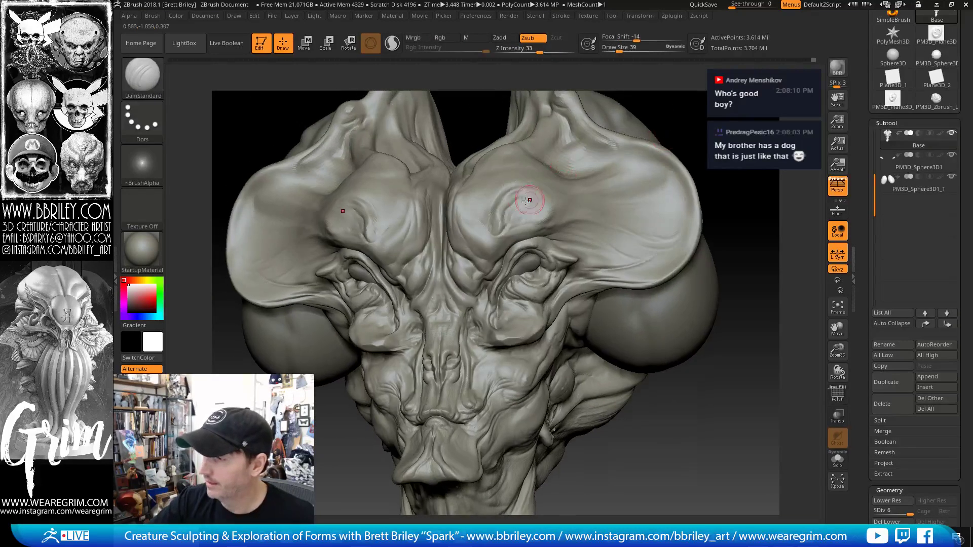
- Swell the curled ridges on the brow bulges with Inflat at draw size 39
key("b")
key("i")
key("n")
left_click_drag(527, 198, 533, 194)
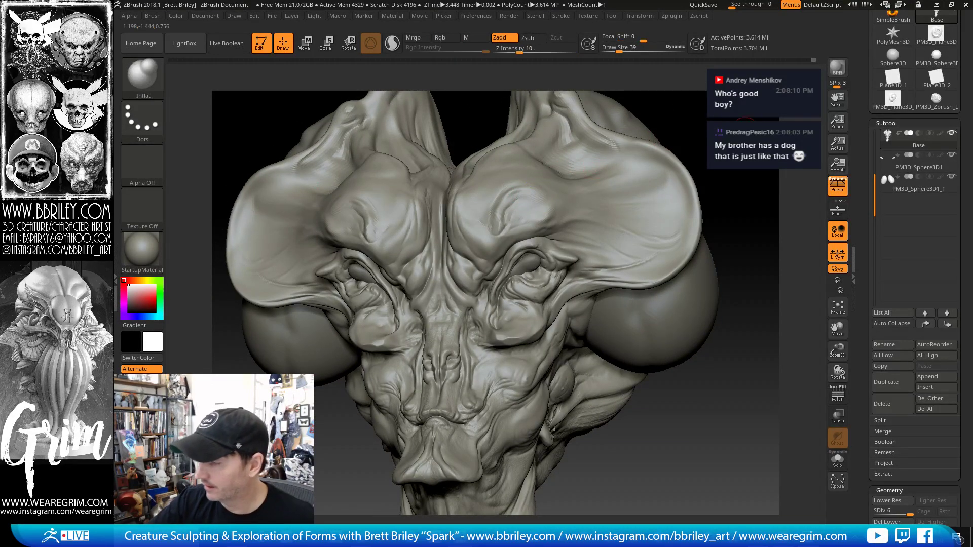
mouse_move(680, 142)
right_mouse_down()
mouse_move(684, 150)
mouse_move(569, 201)
mouse_move(493, 265)
mouse_move(479, 238)
right_mouse_up()
- Refine the eyelid folds with DamStandard and Standard and flatten their outer ends with TrimDynamic at draw size 16
key("b")
key("d")
key("s")
key("b")
key("s")
key("t")
key("b")
key("t")
key("d")
right_click_drag(634, 176, 570, 228)
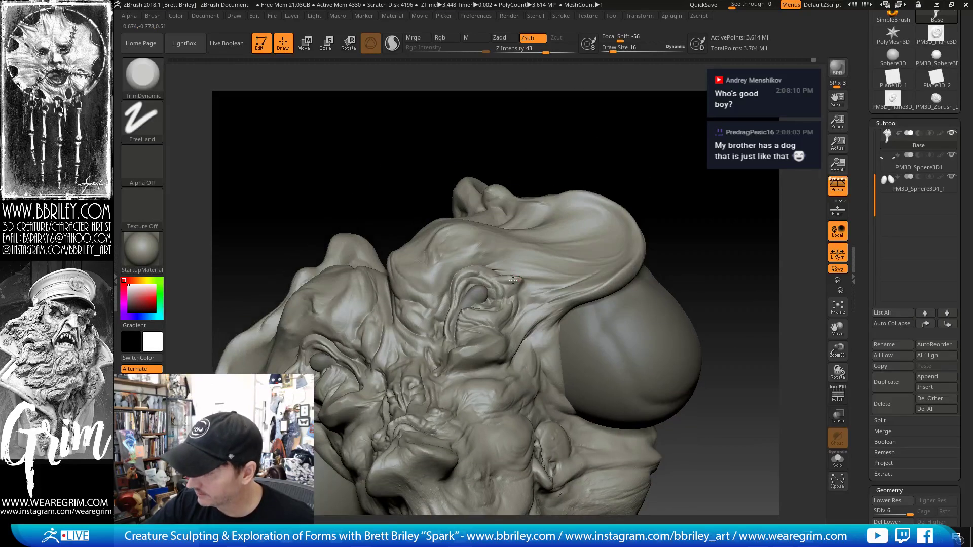
- Adjust the shape of the outer eyelid corners with Move at draw size 34
key("b")
key("m")
key("v")
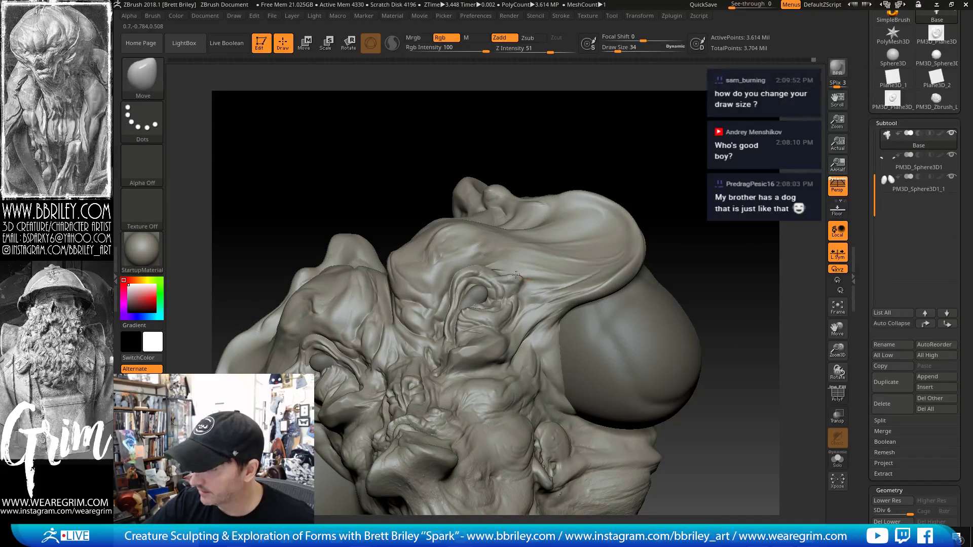
mouse_move(527, 239)
right_mouse_down()
mouse_move(545, 278)
mouse_move(516, 270)
right_mouse_up()
- Trim the pointed outer eyelid folds with TrimDynamic and define their creases with DamStandard at draw size 20
key("b")
key("d")
key("s")
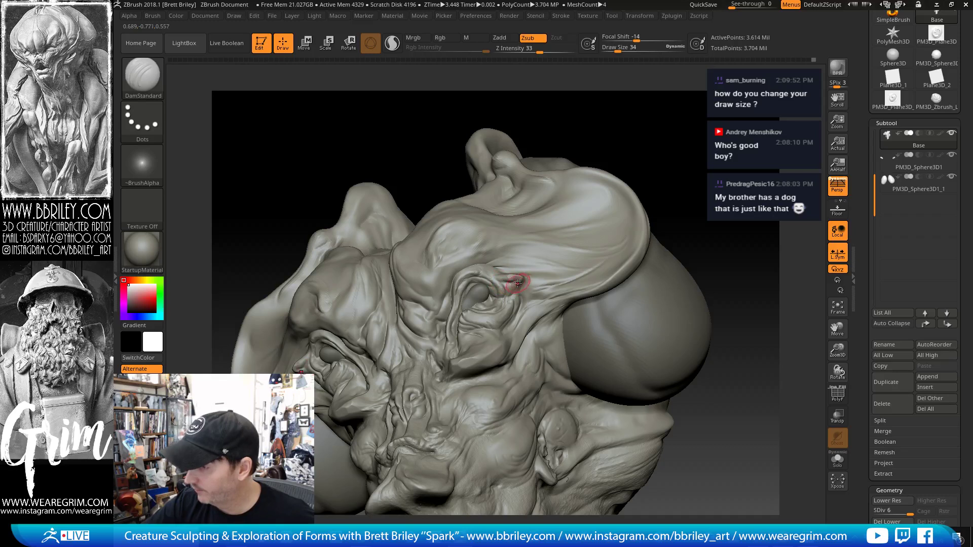
mouse_move(685, 175)
left_mouse_down()
mouse_move(695, 143)
mouse_move(682, 114)
mouse_move(682, 126)
mouse_move(633, 167)
left_mouse_up()
key("b")
key("t")
key("d")
key("b")
key("d")
key("s")
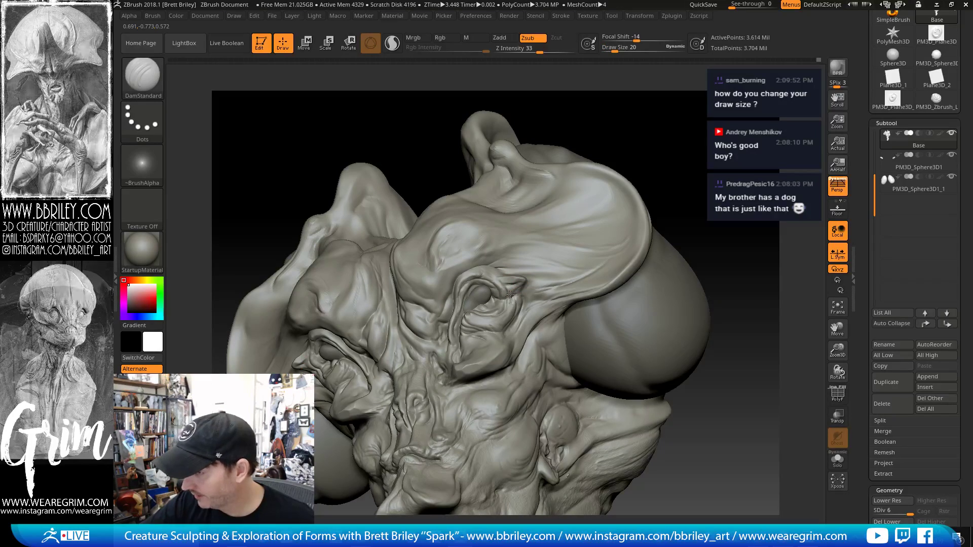
- Build up the folds at the outer eye corners with Standard at draw size 20
key("b")
key("s")
key("t")
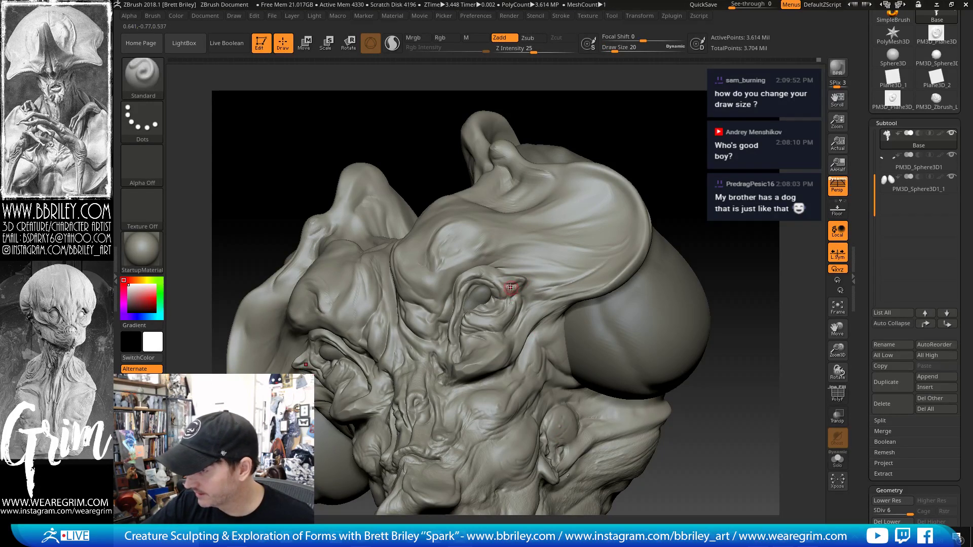
left_click_drag(681, 90, 521, 223)
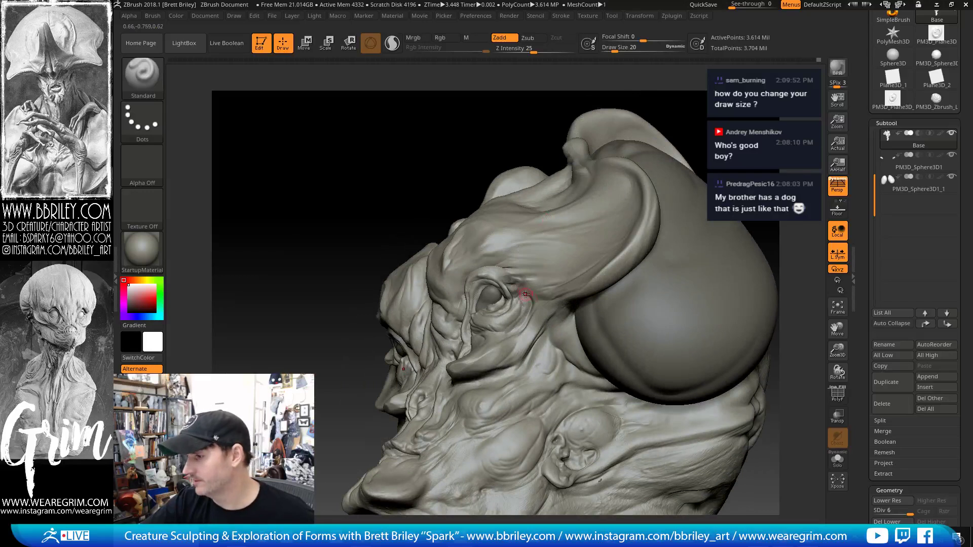
left_click_drag(684, 105, 643, 149)
- Carve creases running outward beneath the outer eye corners with DamStandard at draw size 20
key("b")
key("d")
key("s")
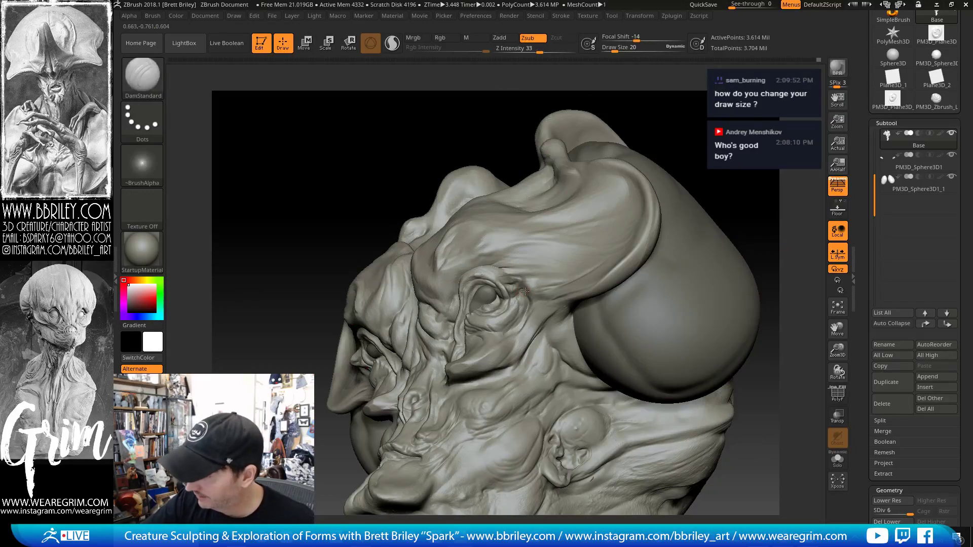
left_click_drag(654, 96, 733, 112)
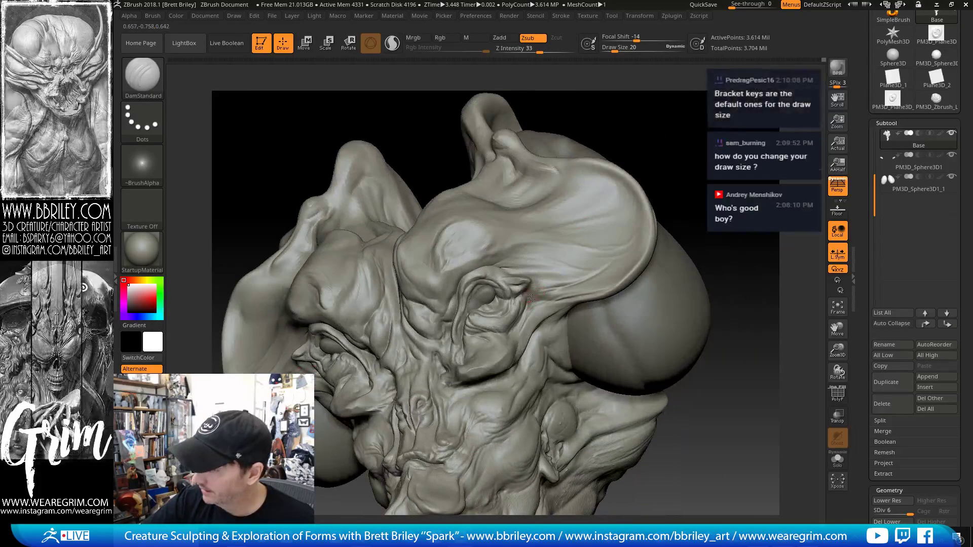
left_click_drag(681, 157, 662, 141)
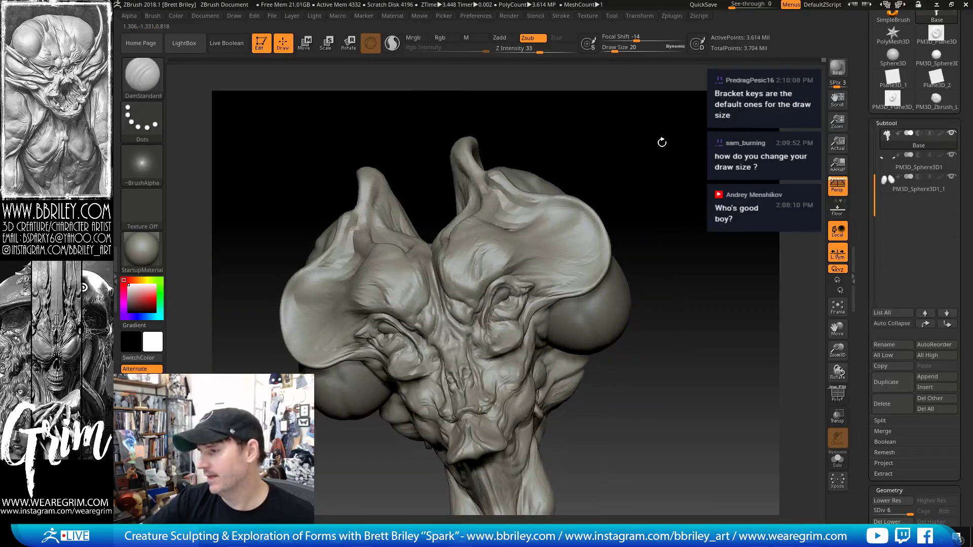
- Select the eyeball subtool PM3D_Sphere3D1 and adjust the eyeballs within the lids with Move at draw size 39
left_click(503, 295, "alt")
mouse_move(650, 190)
left_mouse_down("alt")
mouse_move(653, 204)
mouse_move(494, 304)
left_mouse_up("alt")
key("b")
key("m")
key("v")
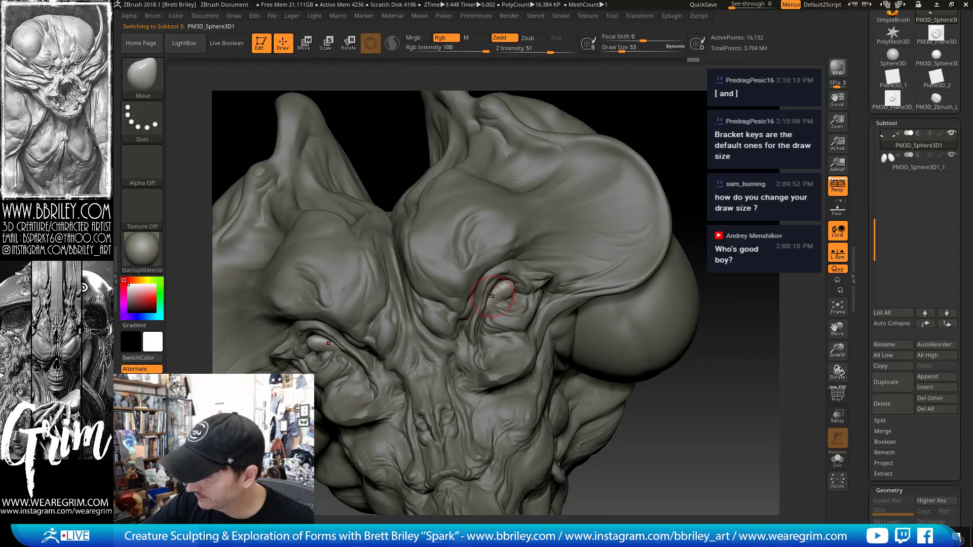
key("bracketleft")
key("bracketleft")
left_click_drag(500, 298, 508, 284)
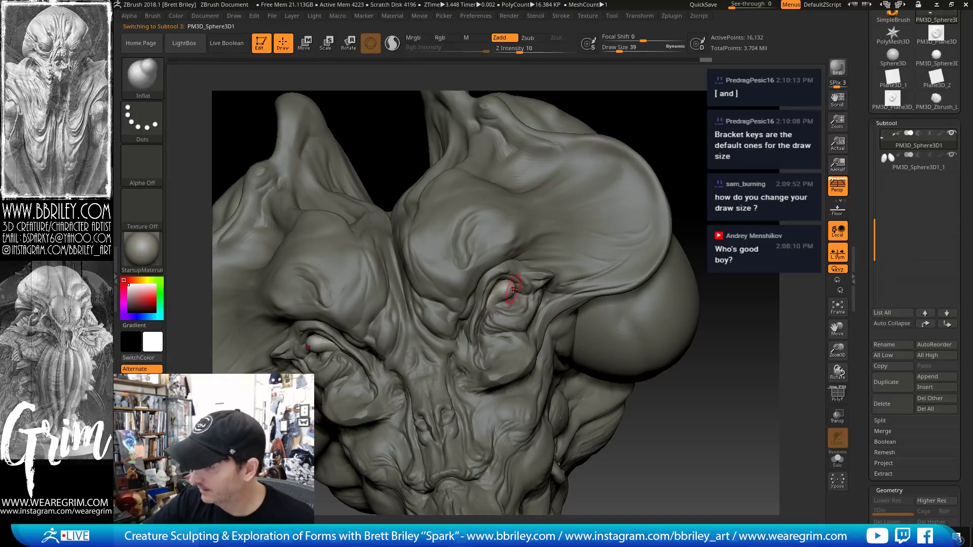
- Swell the eyeballs with Inflat at draw size 39 and adjust their fit in the sockets with Move at draw size 111
key("b")
key("i")
key("n")
left_click_drag(701, 178, 700, 132, "alt")
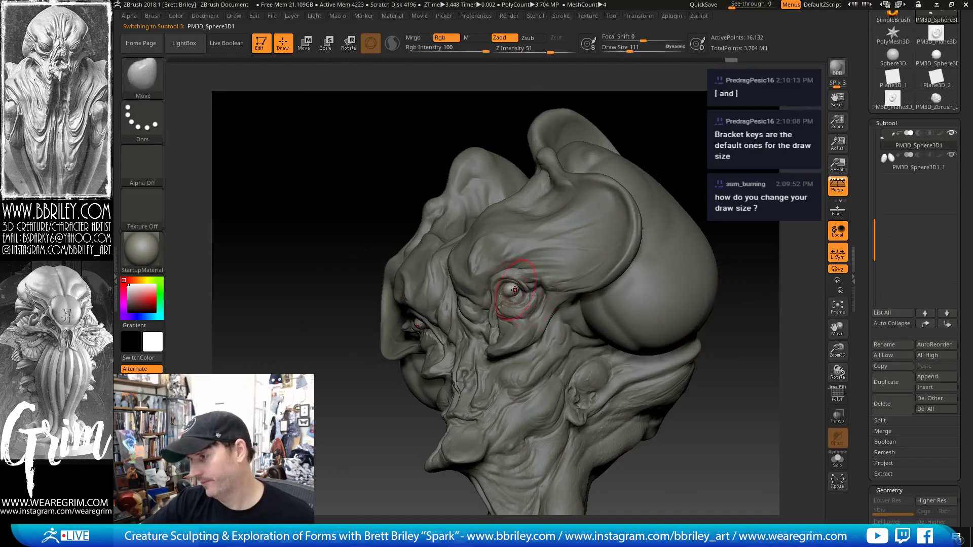
left_click_drag(699, 121, 680, 146, "shift")
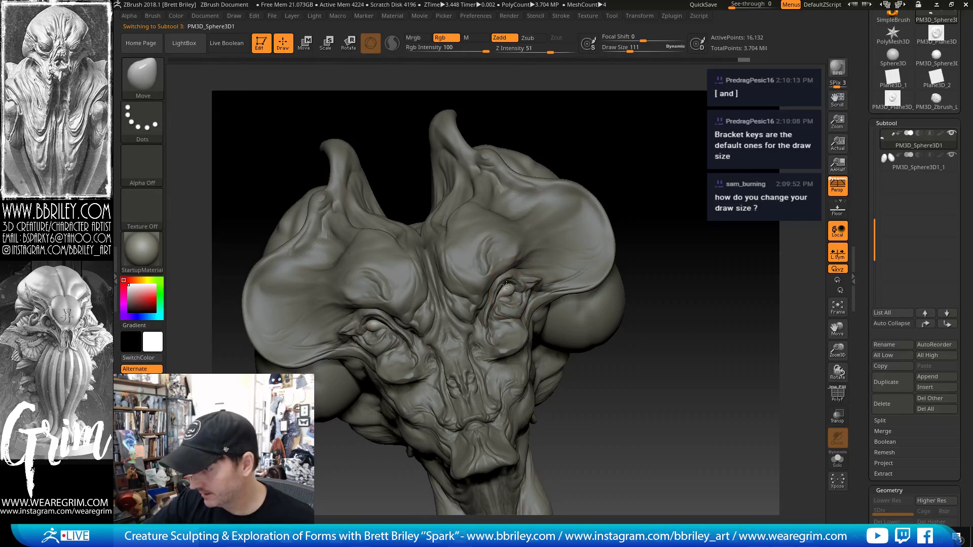
right_click_drag(561, 209, 534, 274)
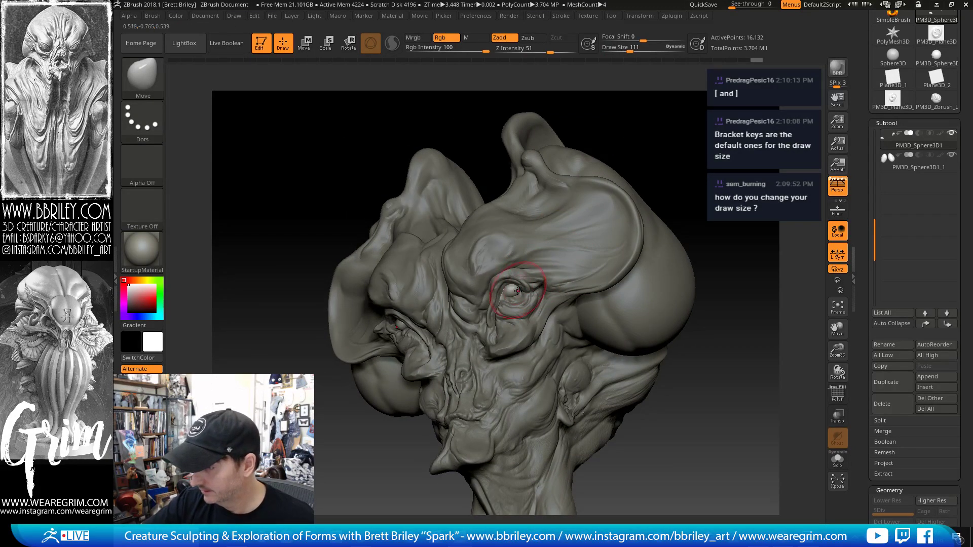
mouse_move(625, 135)
left_mouse_down()
mouse_move(682, 151)
mouse_move(658, 167)
mouse_move(651, 158)
mouse_move(626, 166)
left_mouse_up()
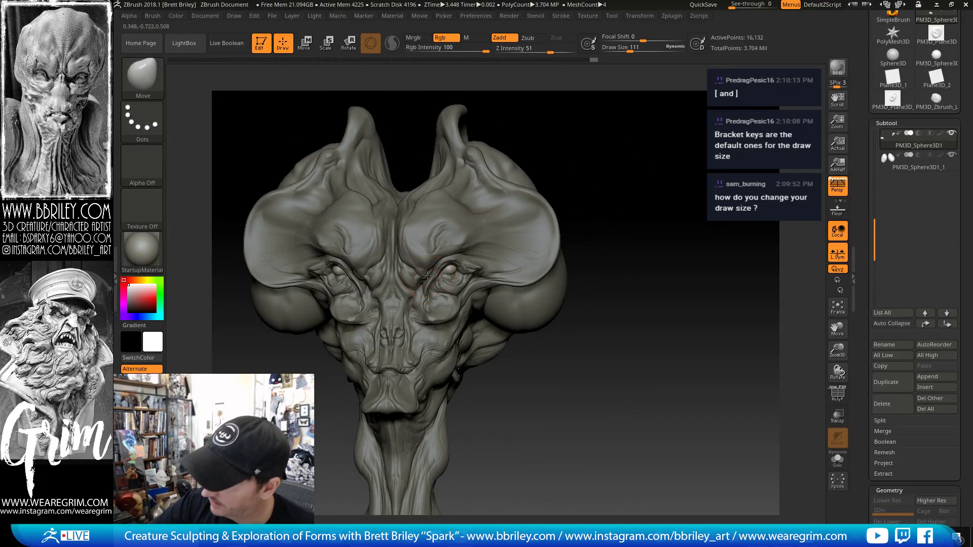
- Select the Base subtool and adjust the brow and forehead forms with Move at draw size 94
left_click(427, 275, "alt")
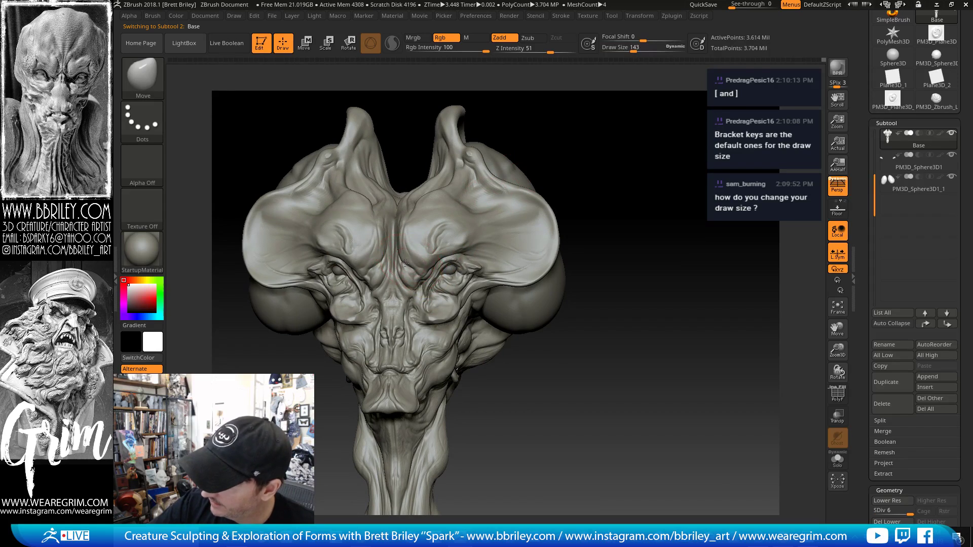
mouse_move(568, 146)
left_mouse_down()
mouse_move(586, 147)
mouse_move(574, 141)
mouse_move(523, 162)
left_mouse_up()
key("bracketleft")
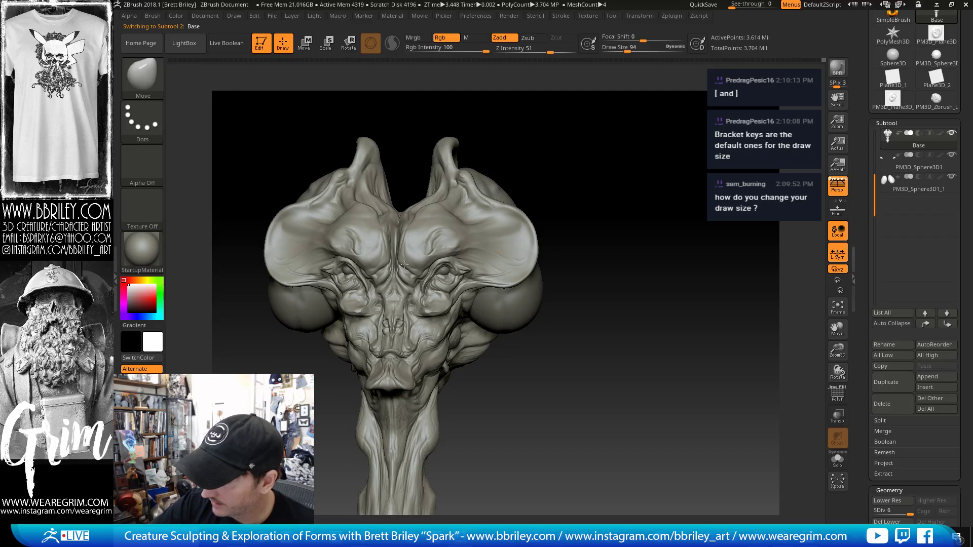
key("bracketright")
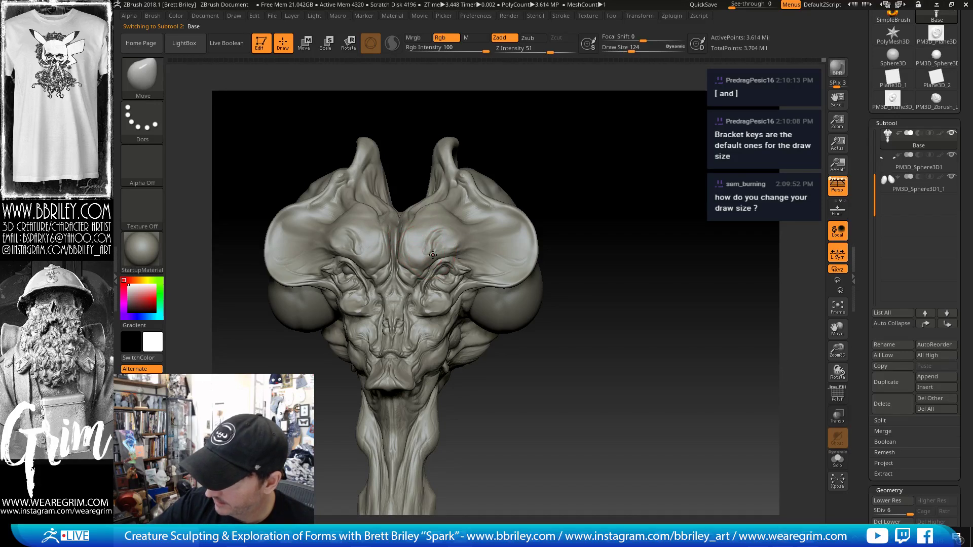
left_click_drag(583, 129, 595, 178)
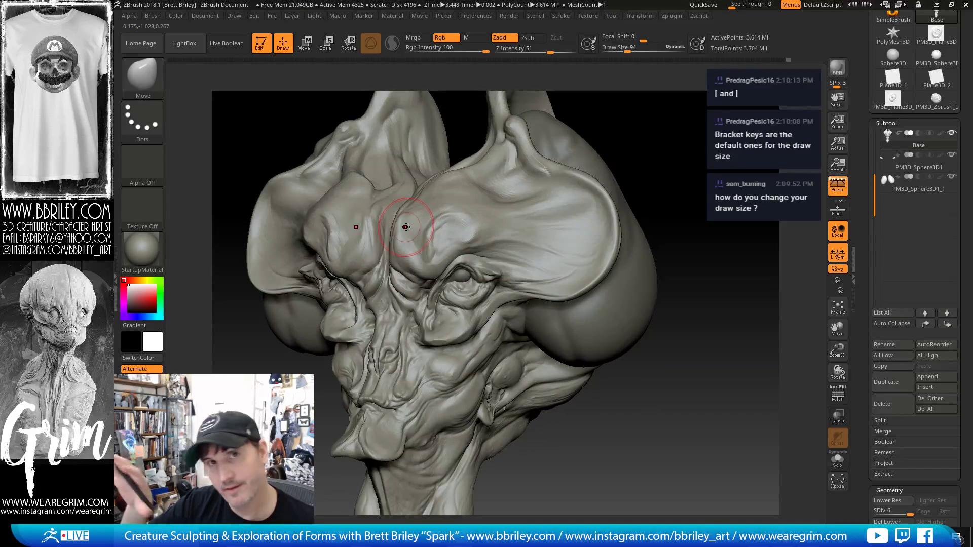
left_click_drag(675, 117, 654, 127)
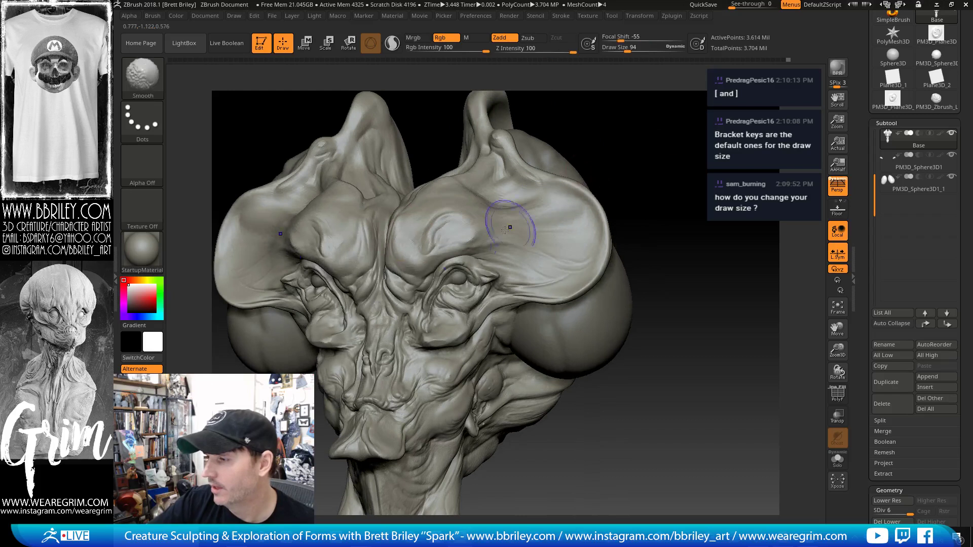
- Lower the Base subtool to subdivision level 3 and mask both eye areas with MaskPen at draw size 41, softening the mask edge
key("shift+d")
key("shift+d")
key("shift+d")
key("s")
mouse_move(450, 274)
left_mouse_down()
mouse_move(435, 287)
mouse_move(467, 262)
mouse_move(434, 296)
mouse_move(471, 270)
mouse_move(484, 288)
mouse_move(416, 315)
mouse_move(413, 325)
mouse_move(473, 295)
mouse_move(486, 267)
mouse_move(497, 295)
mouse_move(431, 337)
left_mouse_up()
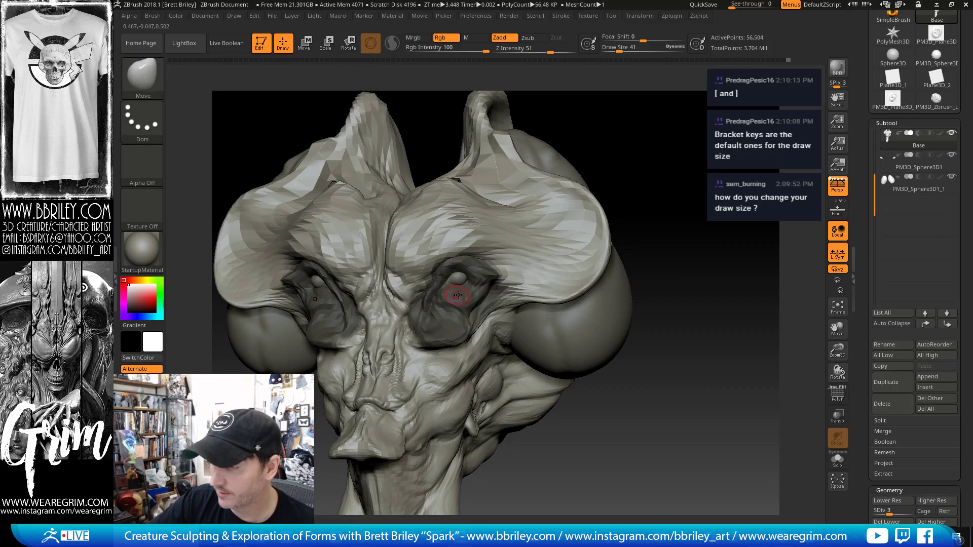
left_click(451, 302, "ctrl")
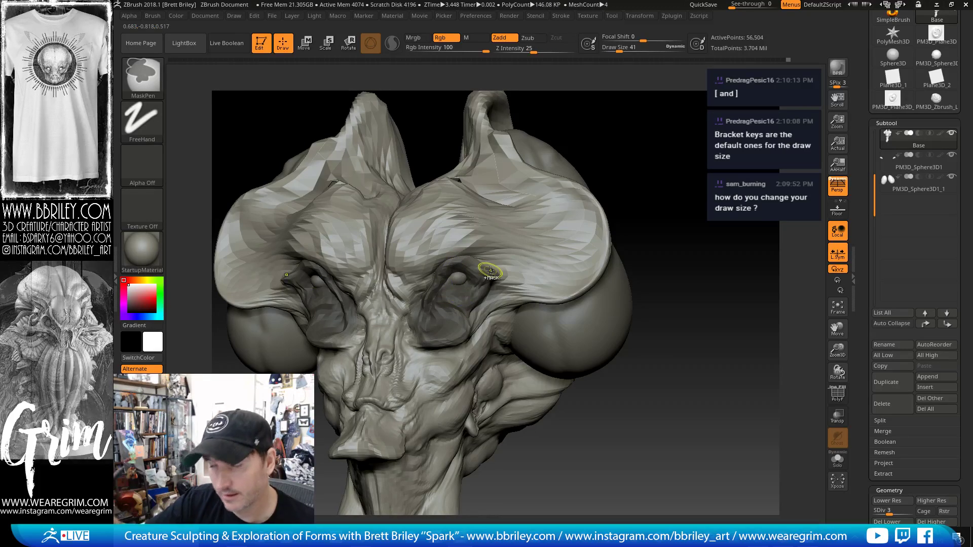
left_click_drag(634, 150, 633, 165)
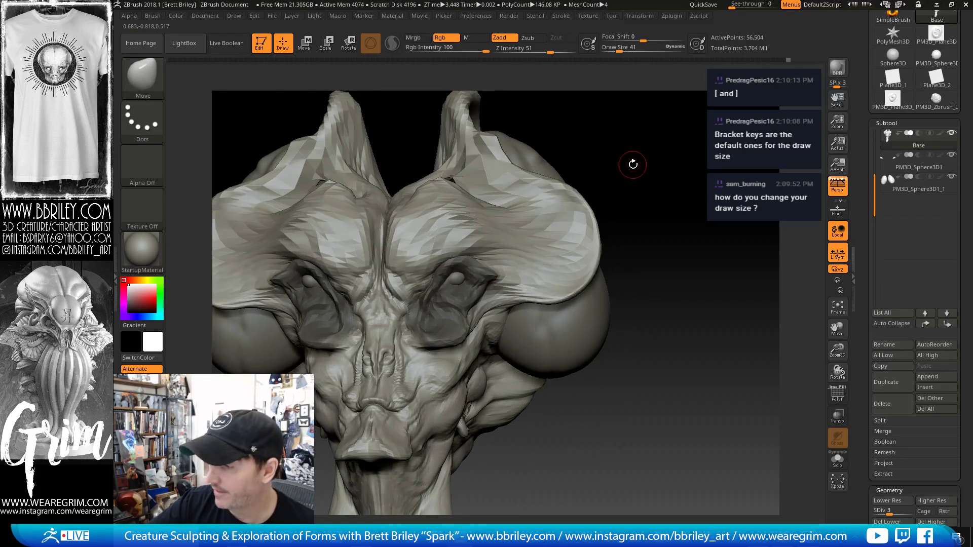
- Raise the Base subtool to subdivision level 5 and adjust the brows above the masked eyes with Move at draw size 119
key("d")
key("d")
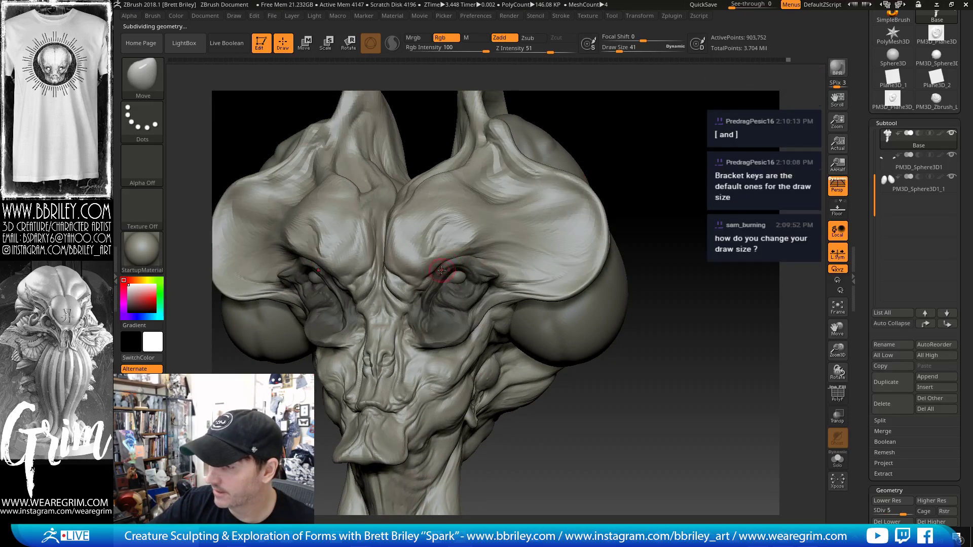
key("bracketright")
key("bracketright")
key("bracketright")
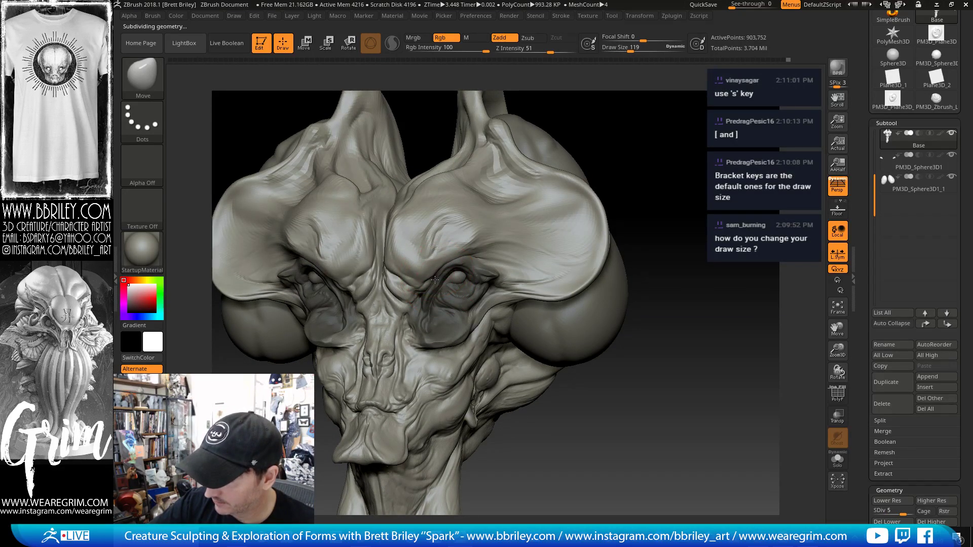
key("bracketleft")
key("bracketleft")
- Reshape the larger brow and forehead masses around the masked eyes with Move at draw sizes 148 and 102
mouse_move(595, 141)
left_mouse_down()
mouse_move(630, 144)
mouse_move(614, 139)
mouse_move(585, 154)
mouse_move(608, 163)
mouse_move(436, 238)
left_mouse_up()
key("bracketright")
key("bracketright")
key("bracketright")
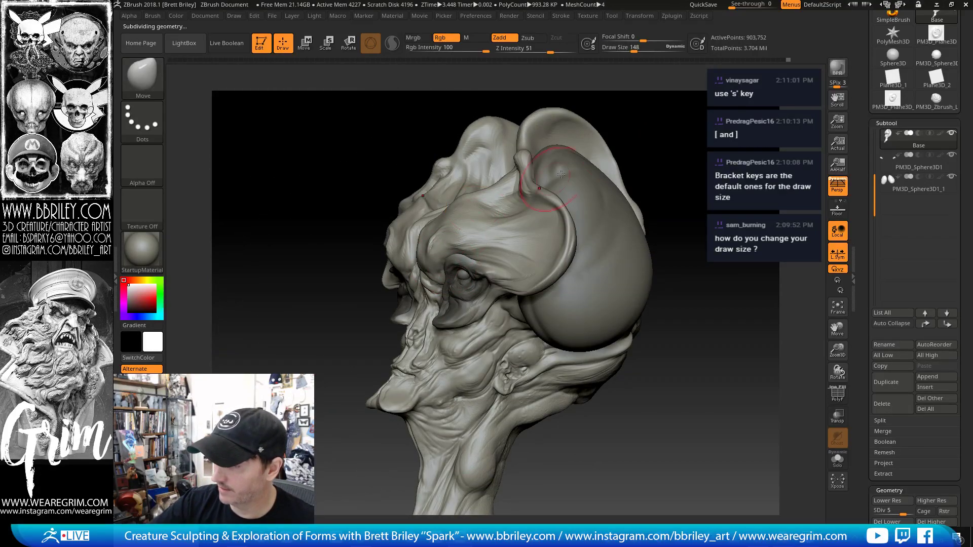
mouse_move(562, 174)
left_mouse_down()
mouse_move(672, 134)
mouse_move(677, 152)
mouse_move(624, 175)
mouse_move(435, 217)
left_mouse_up()
key("bracketleft")
key("bracketleft")
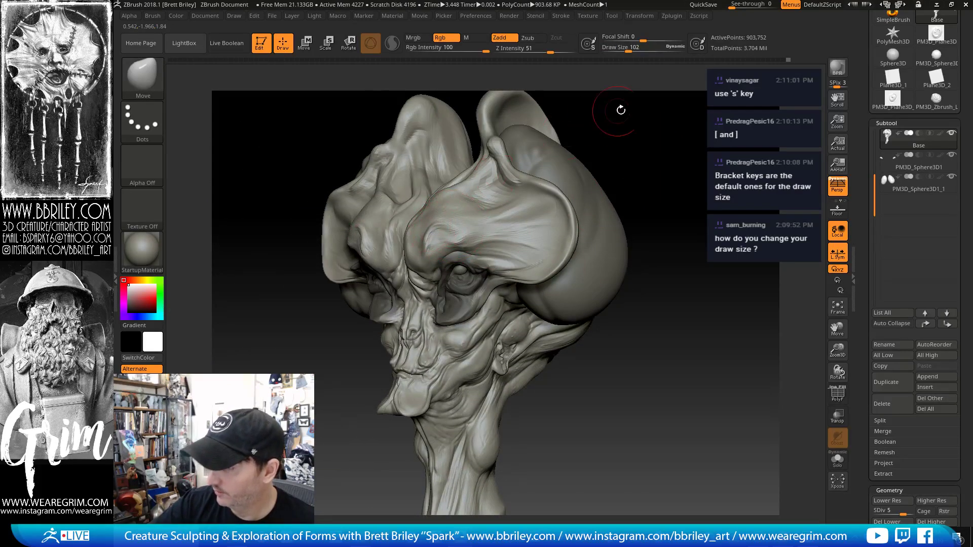
- Refine the lower edge and profile of the brow bulges with Move at draw sizes 86 and 72
left_click_drag(621, 110, 502, 233)
key("bracketleft")
key("bracketleft")
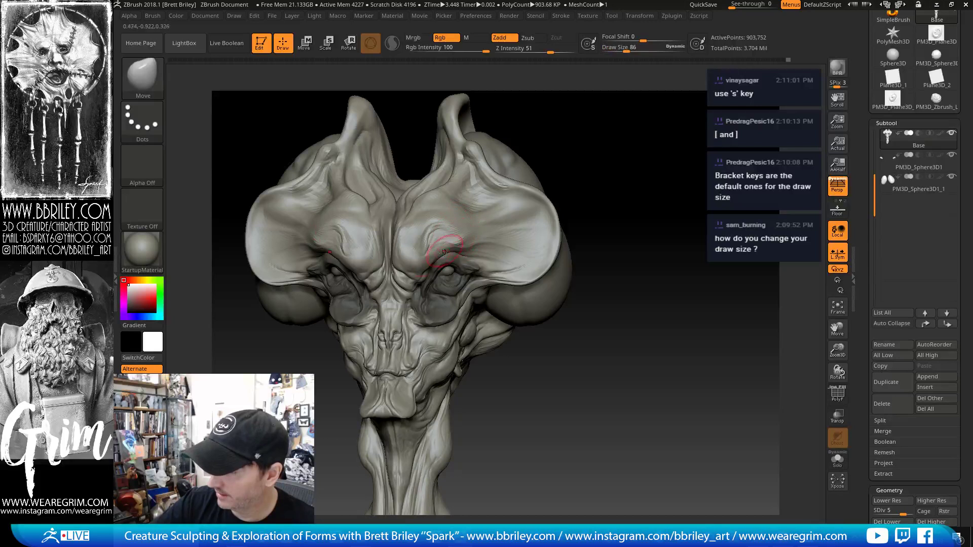
left_click_drag(527, 156, 426, 255)
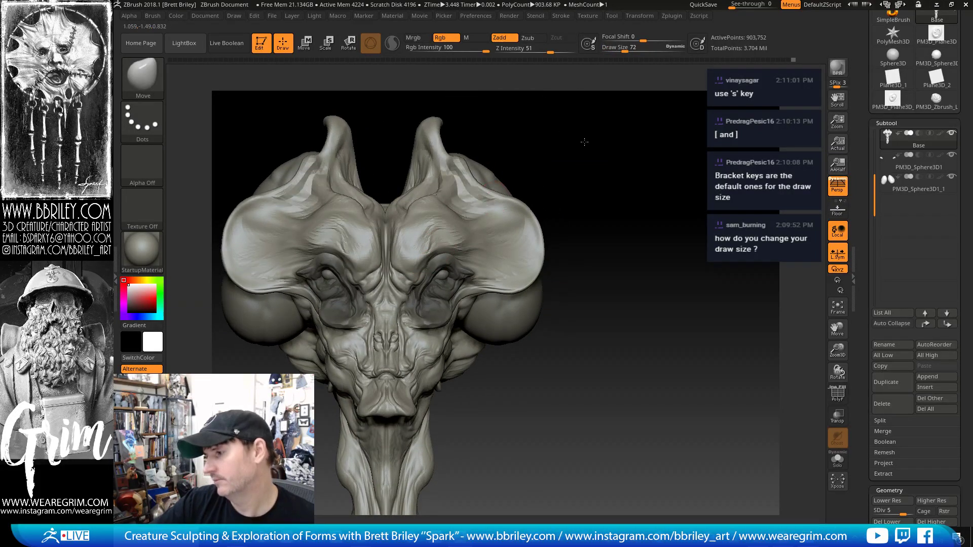
mouse_move(582, 141)
left_mouse_down()
mouse_move(574, 142)
mouse_move(619, 147)
mouse_move(589, 152)
mouse_move(537, 197)
left_mouse_up()
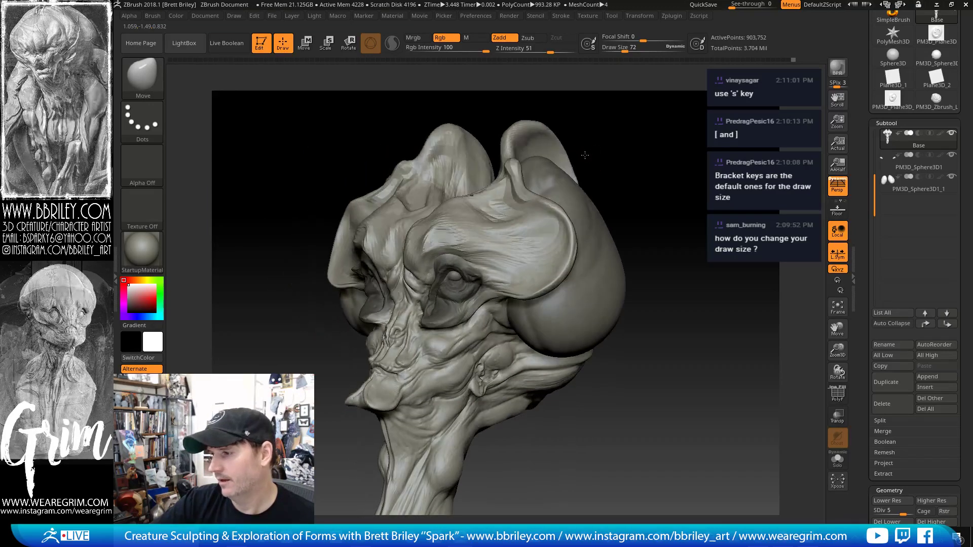
left_click_drag(620, 139, 650, 139)
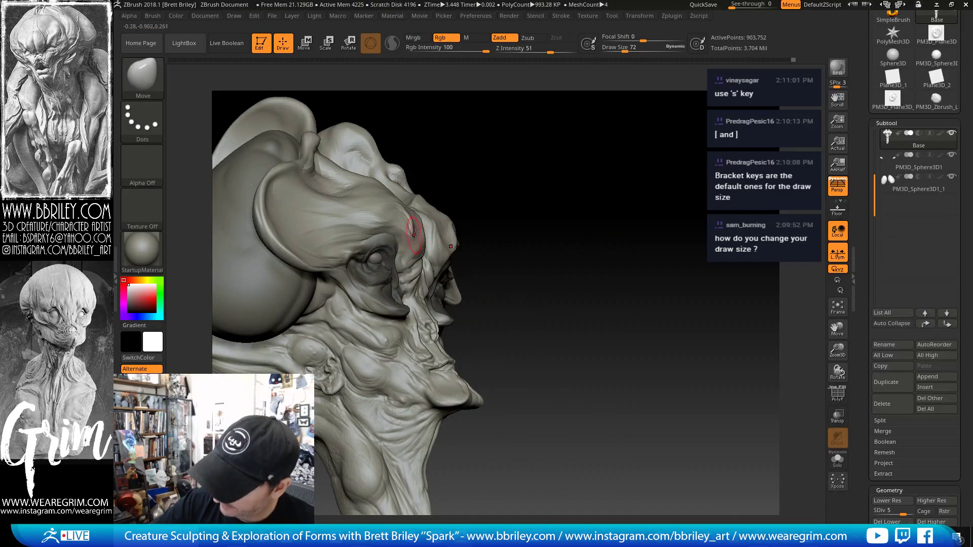
- Deepen the creases around the inner brow bulges with DamStandard at draw size 47
key("b")
key("d")
key("s")
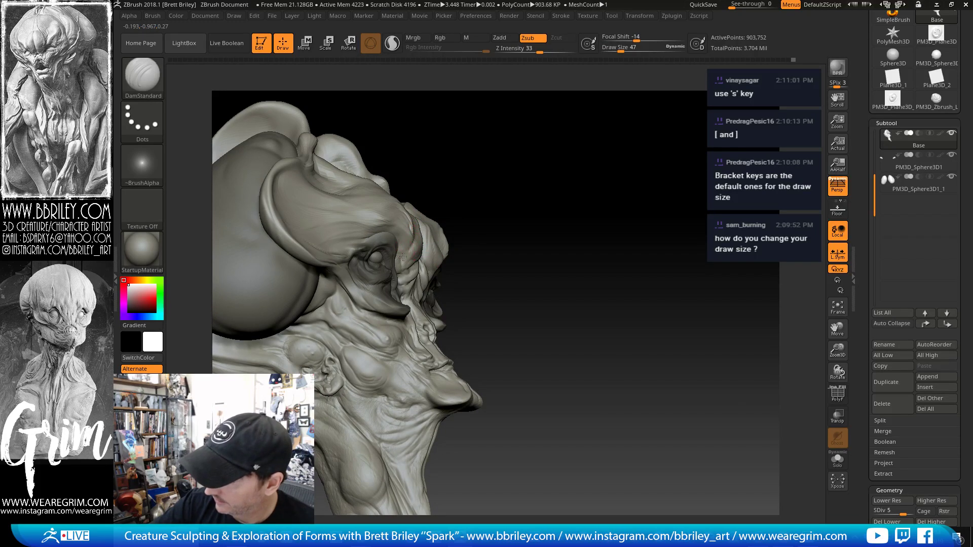
mouse_move(522, 143)
left_mouse_down()
mouse_move(486, 148)
mouse_move(647, 104)
left_mouse_up()
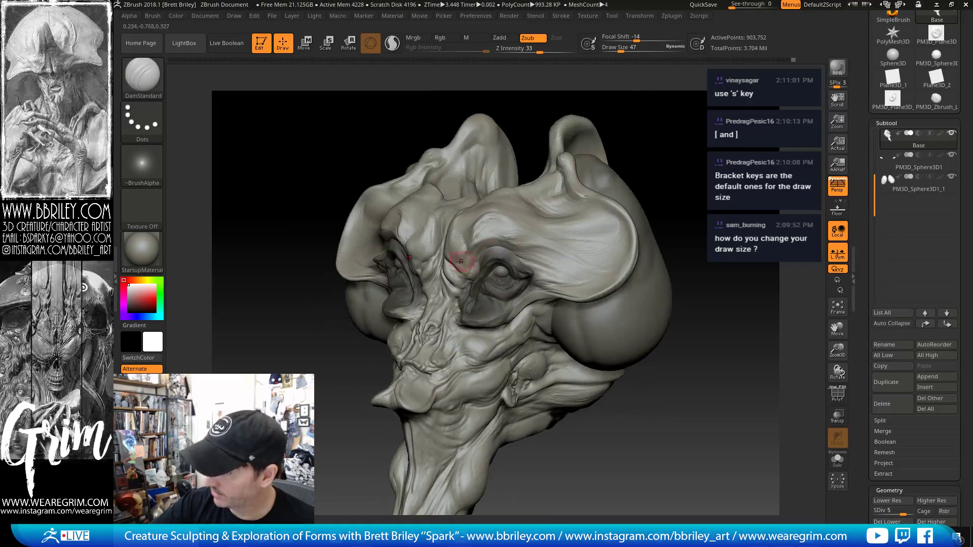
- Shape the inner ends of the brow bulges with Move and swell them with Inflat at draw size 59
key("b")
key("m")
key("v")
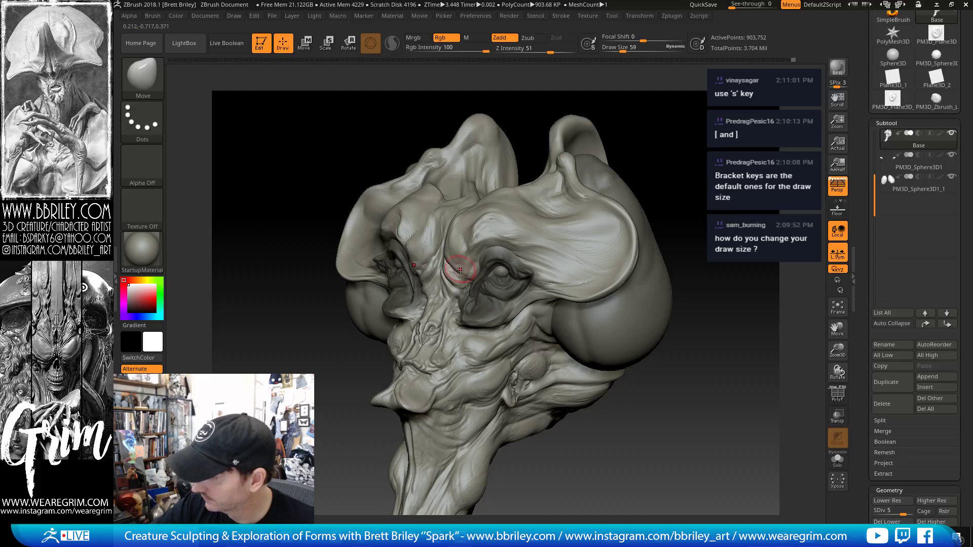
key("b")
key("i")
key("n")
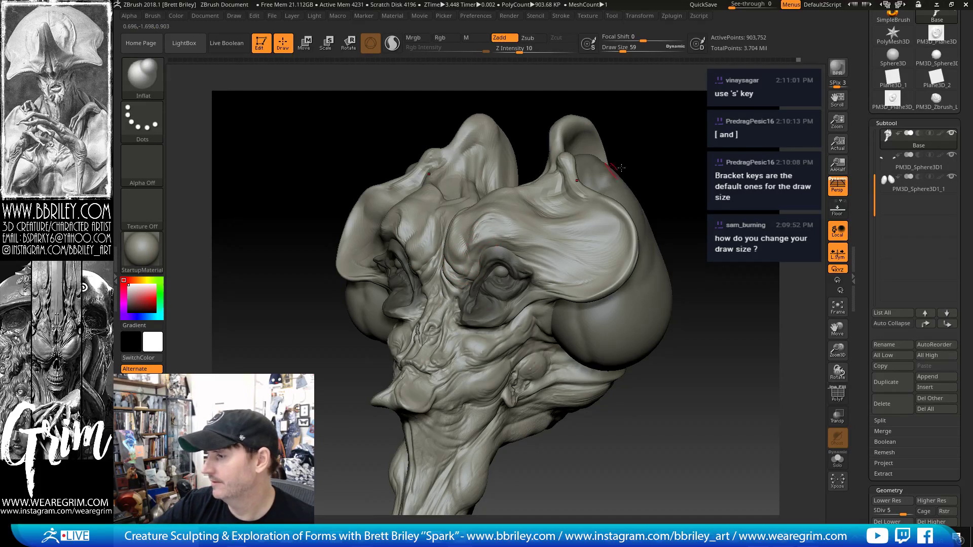
left_click_drag(621, 167, 466, 271)
- Tweak the inner brow folds beside the nose bridge with Move at draw size 47
key("b")
key("m")
key("v")
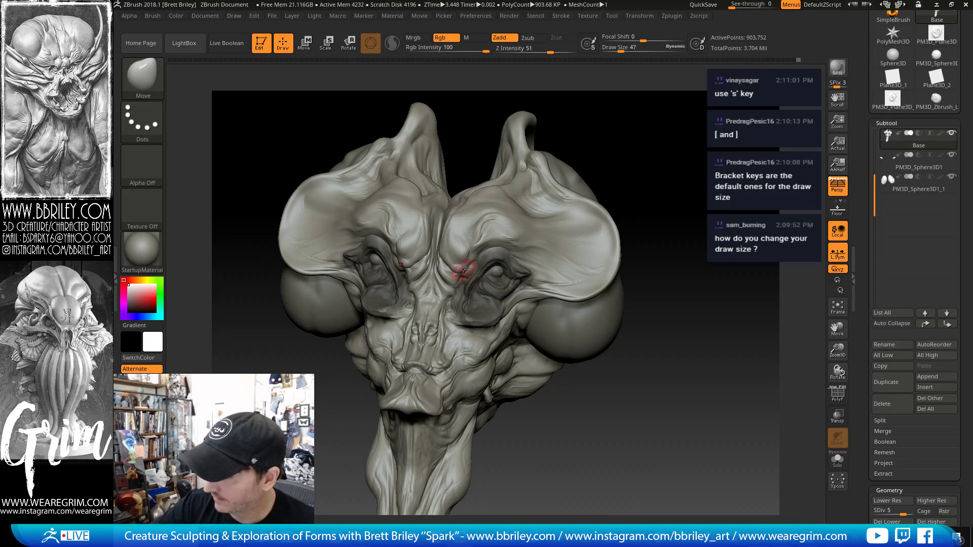
left_click_drag(573, 164, 466, 273)
- Build up the inner brow folds with Clay at draw size 41 and smooth them
key("b")
key("c")
key("l")
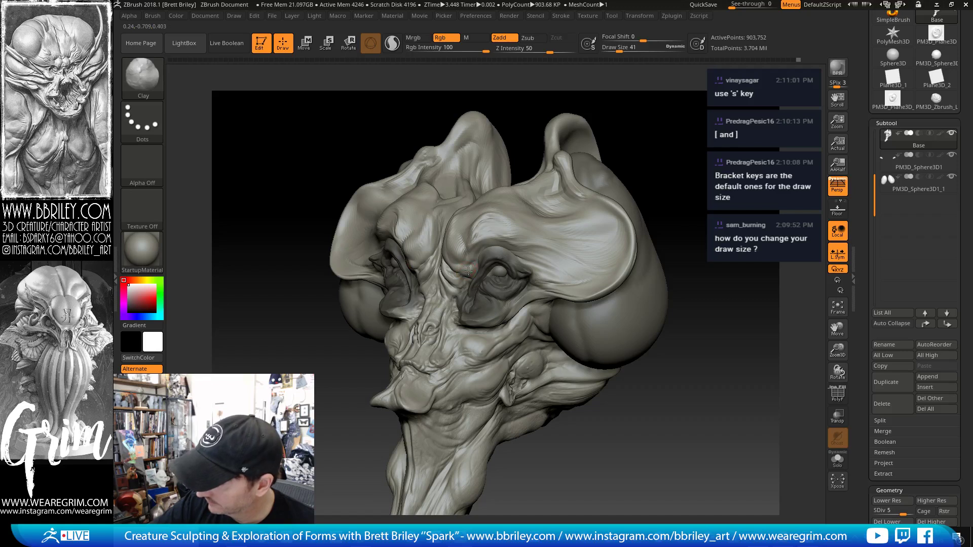
left_click_drag(603, 116, 482, 258)
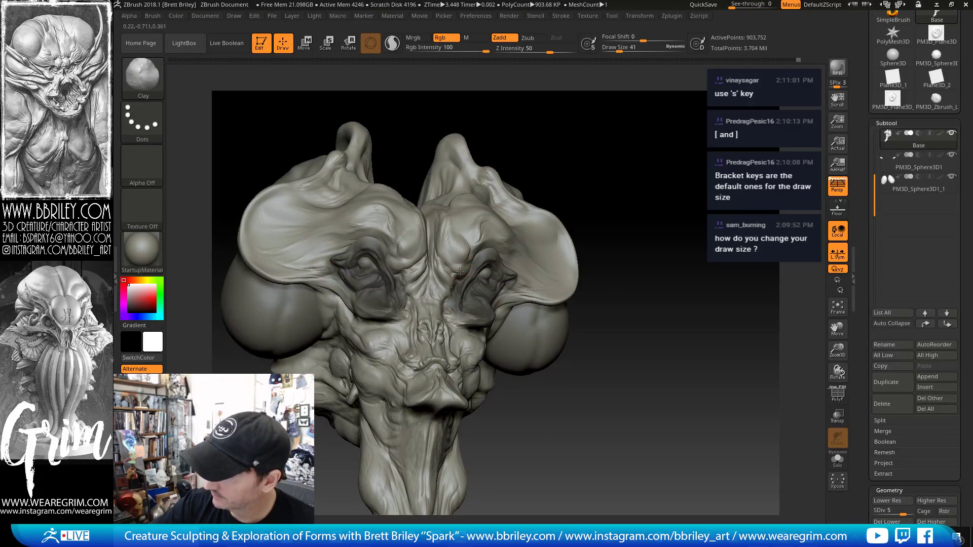
left_click_drag(590, 129, 567, 133)
left_click_drag(459, 261, 466, 279, "shift")
- Clear the mask from the eye areas and raise the Base subtool to subdivision level 6
mouse_move(657, 171)
left_mouse_down()
mouse_move(675, 182)
mouse_move(517, 228)
mouse_move(576, 163)
left_mouse_up()
key("d")
left_click_drag(652, 167, 659, 163, "shift")
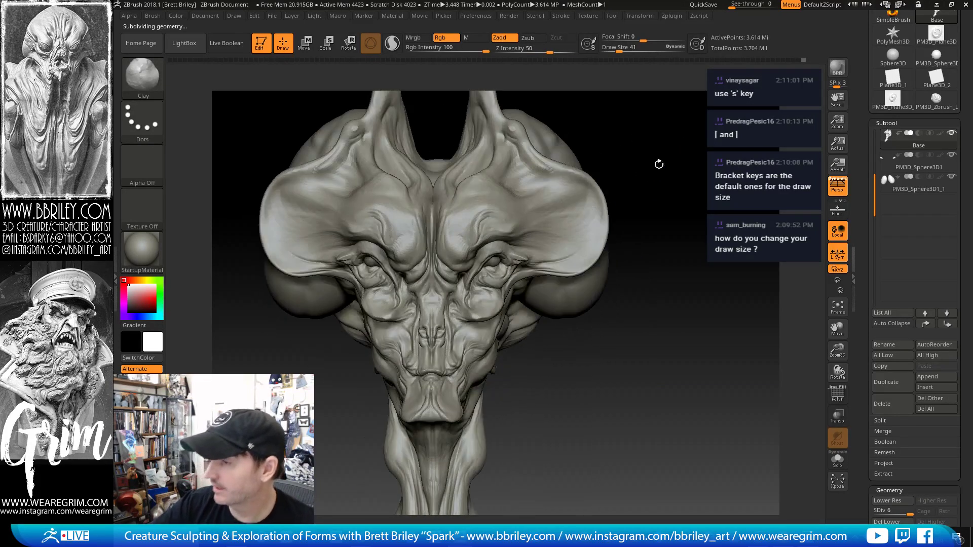
- Refine the inner brow bulges with Clay and Smooth at draw size 34, and adjust them with Move at draw size 59
left_click_drag(639, 124, 577, 152)
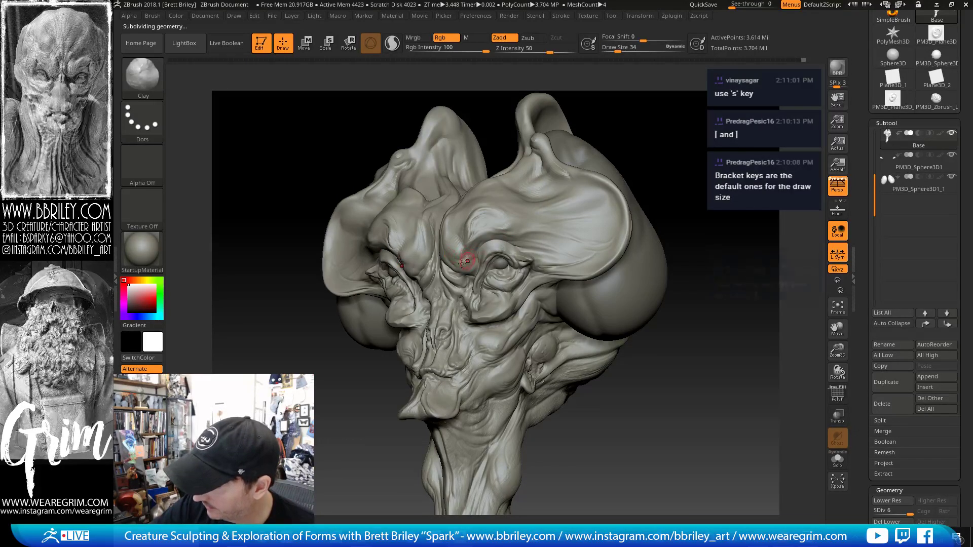
left_click_drag(659, 99, 454, 262, "shift")
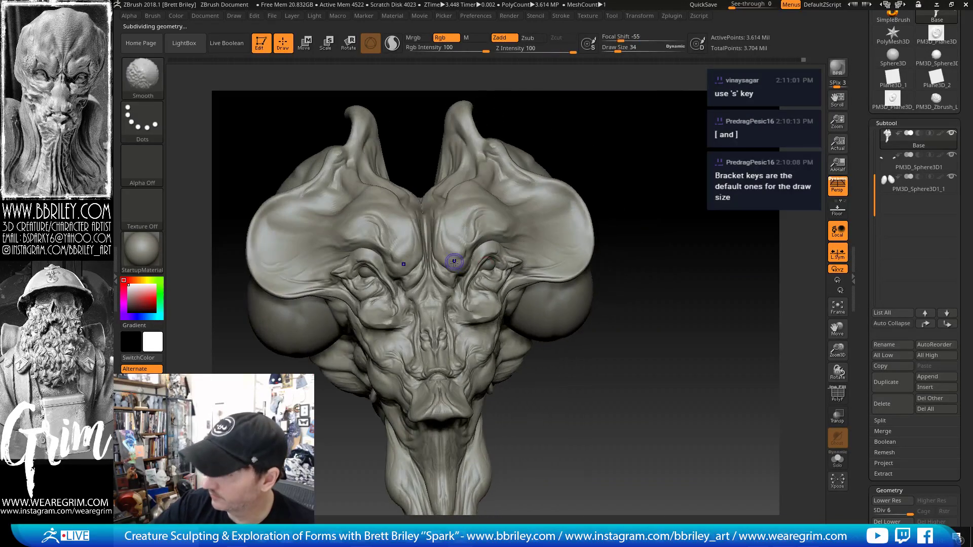
left_click_drag(601, 116, 535, 134)
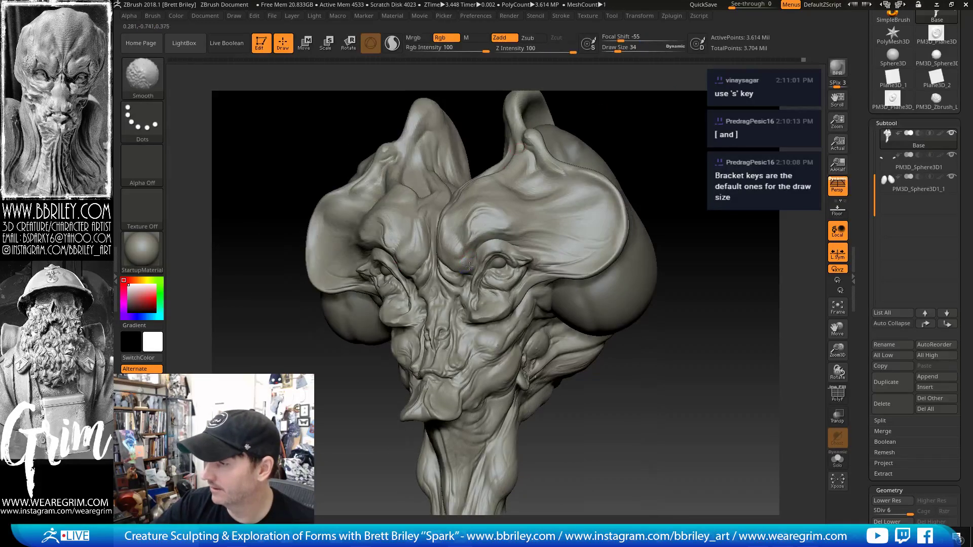
left_click_drag(607, 126, 570, 131, "shift")
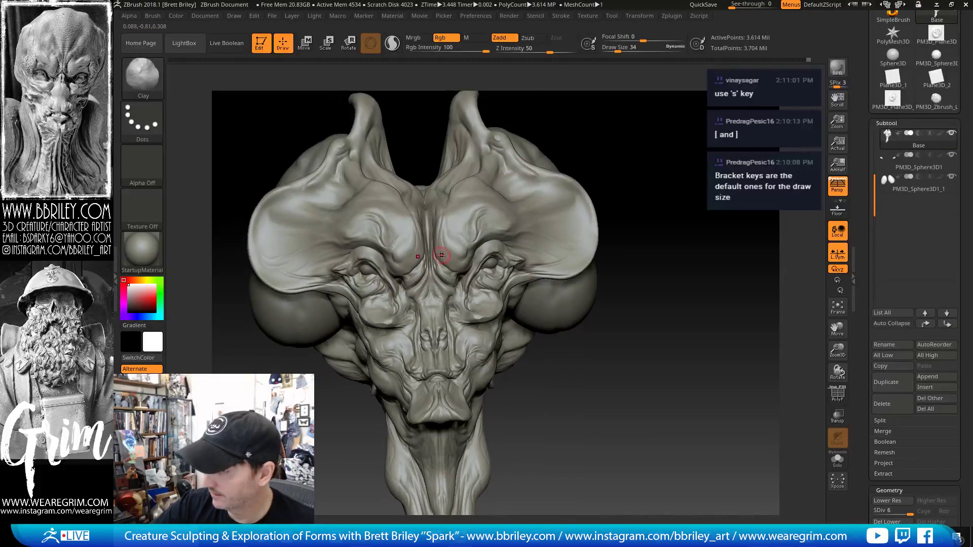
key("s")
left_click_drag(438, 256, 442, 256)
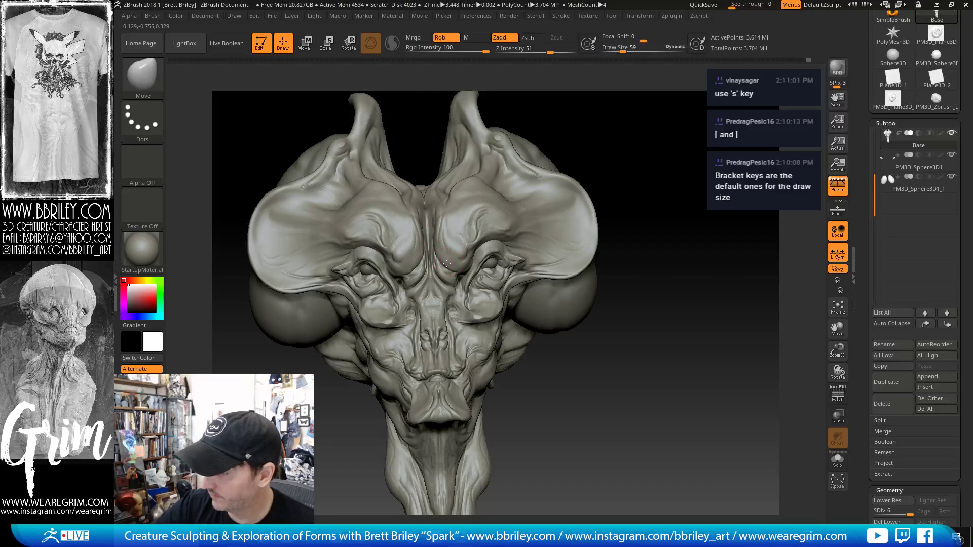
- Touch up the brow area with Clay at draw size 34 and lower the Base subtool to subdivision level 5
key("b")
key("c")
key("l")
left_click_drag(650, 143, 668, 161)
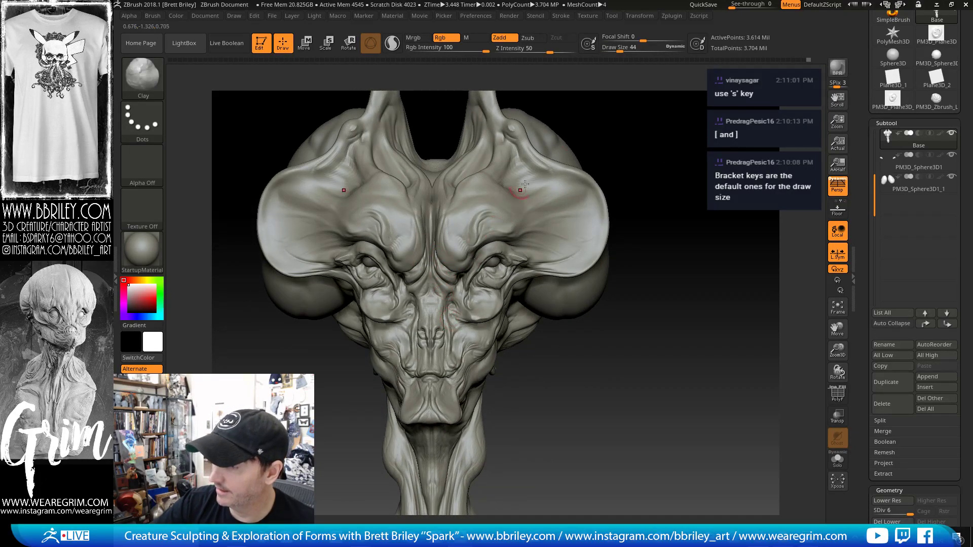
left_click_drag(613, 110, 617, 91)
key("shift+d")
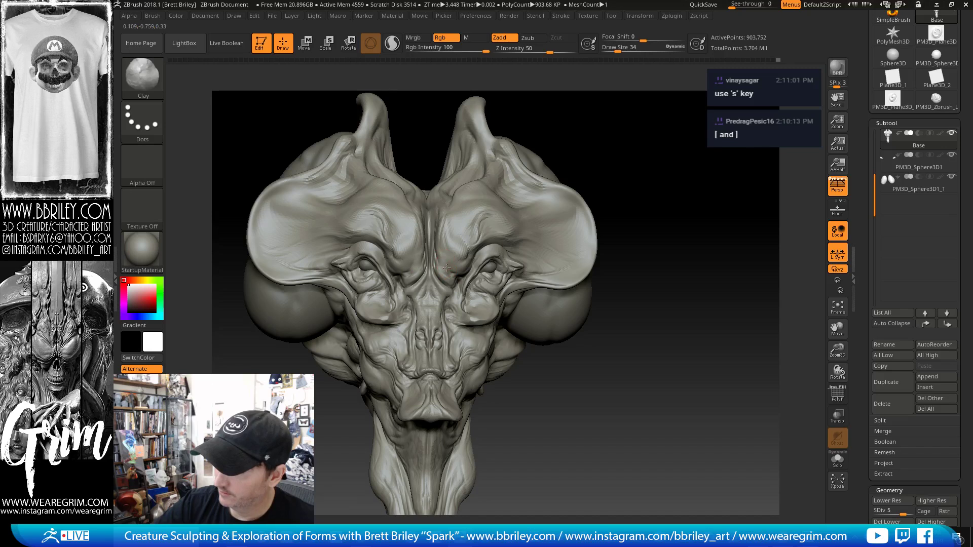
mouse_move(649, 122)
left_mouse_down()
mouse_move(654, 163)
mouse_move(656, 139)
left_mouse_up()
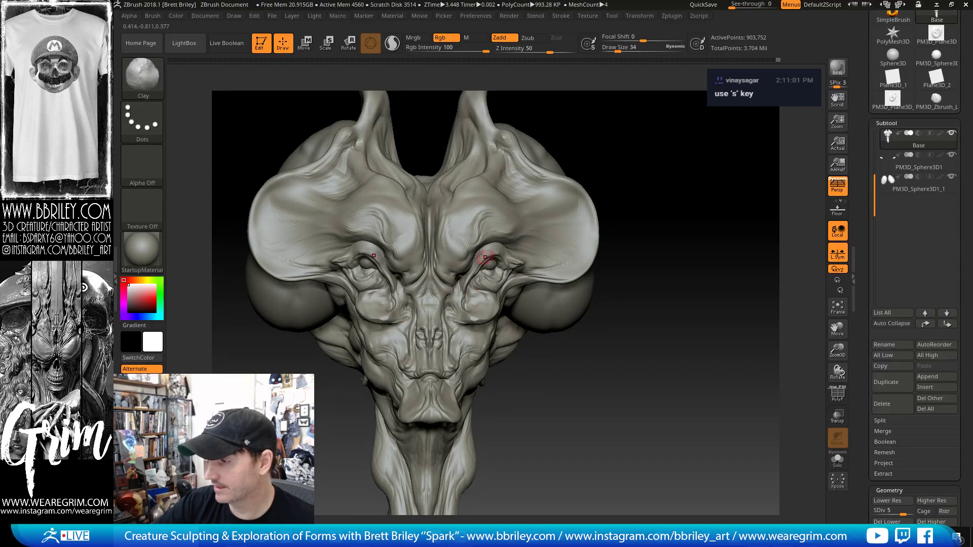
- Adjust the folds between the inner eye corner and the nose bridge with Move at draw size 79
mouse_move(648, 134)
left_mouse_down()
mouse_move(621, 122)
mouse_move(598, 167)
left_mouse_up()
key("b")
key("m")
key("v")
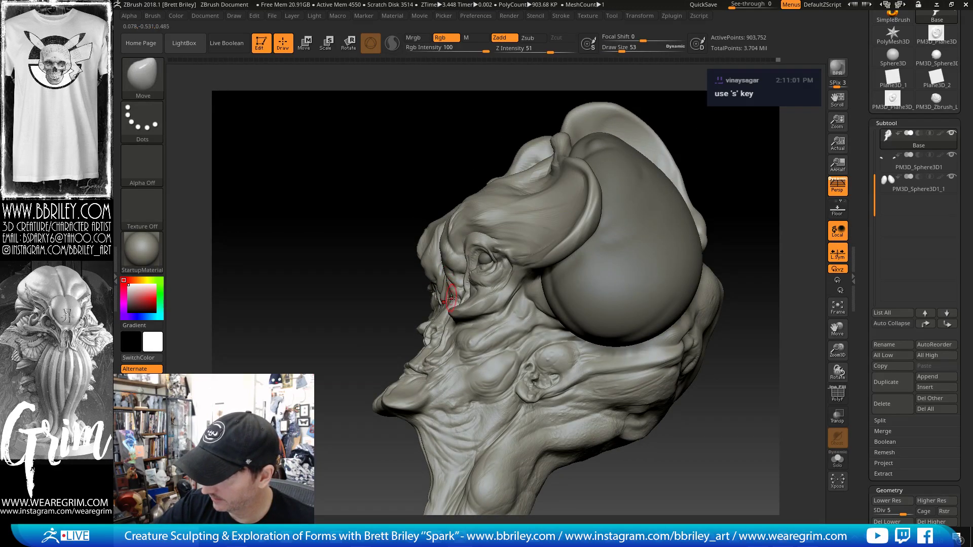
key("s")
left_click_drag(451, 300, 448, 302)
left_click_drag(416, 158, 499, 152)
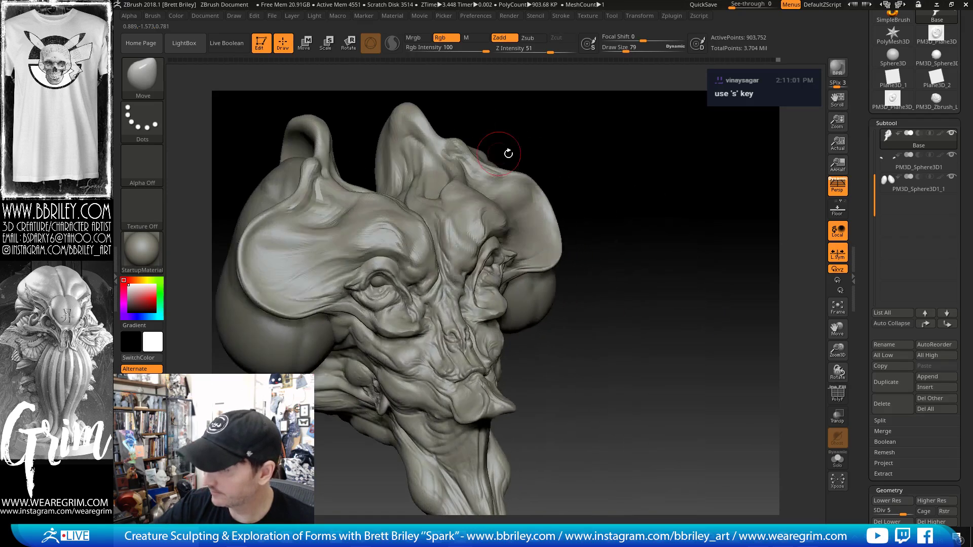
left_click_drag(628, 132, 583, 145)
key("s")
left_click_drag(482, 285, 451, 283)
- Build up the folds at the inner eye corners with Clay at draw size 27 and smooth them
key("b")
key("c")
key("l")
key("s")
left_click_drag(454, 284, 449, 279)
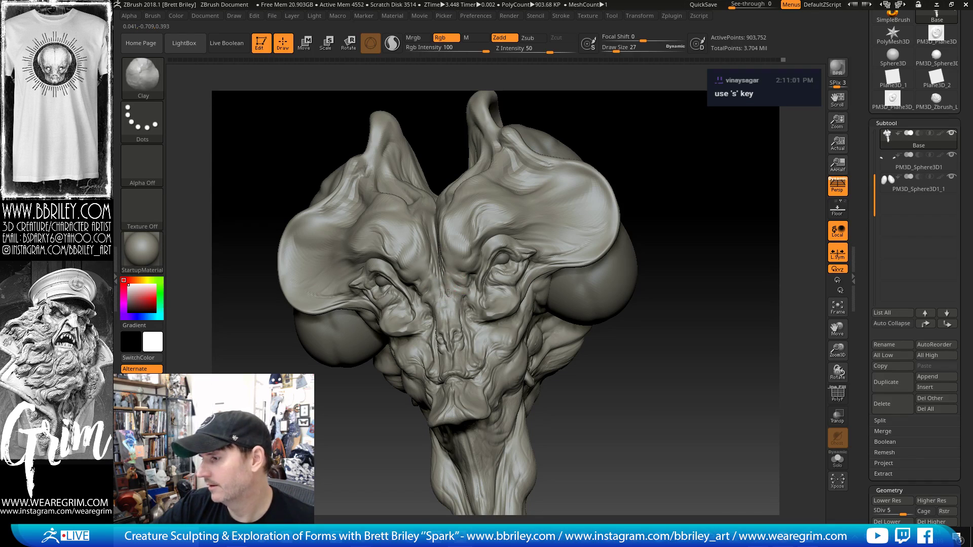
key("b")
key("s")
key("t")
left_click_drag(648, 110, 641, 178)
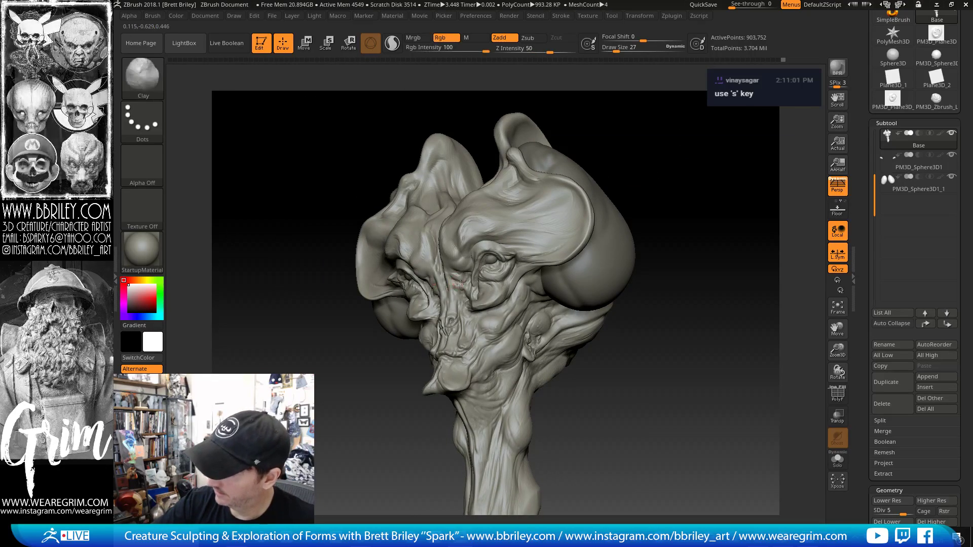
key("shift")
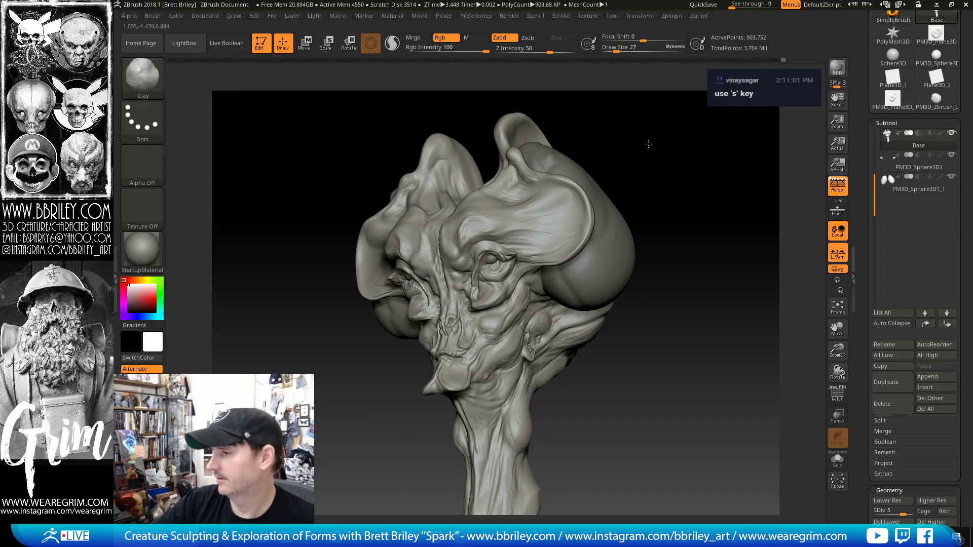
mouse_move(645, 135)
left_mouse_down()
mouse_move(667, 157)
mouse_move(652, 167)
mouse_move(666, 170)
left_mouse_up()
key("ctrl")
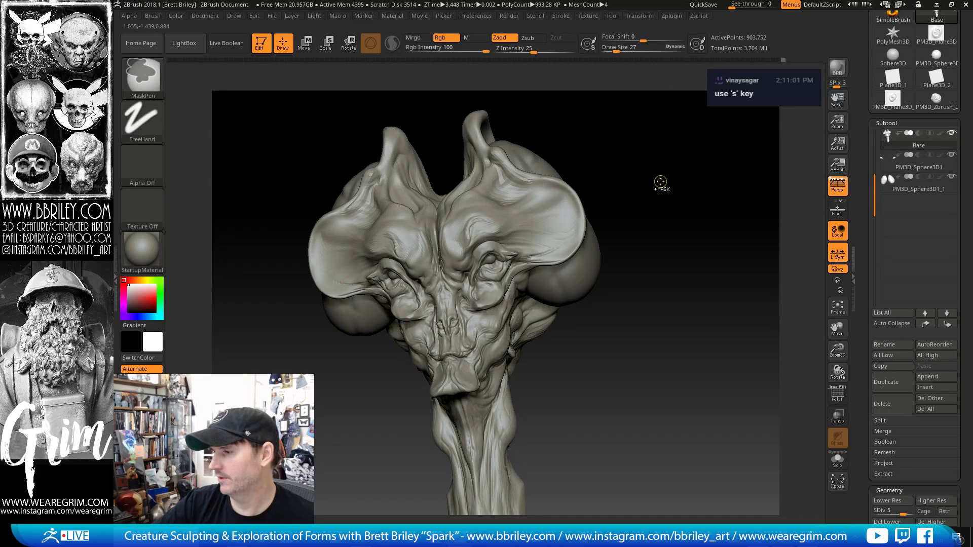
- Reposition the inner eye corner folds with Move, using draw sizes from 75 to 86
left_click_drag(682, 167, 627, 175)
key("s")
left_click_drag(456, 268, 461, 269)
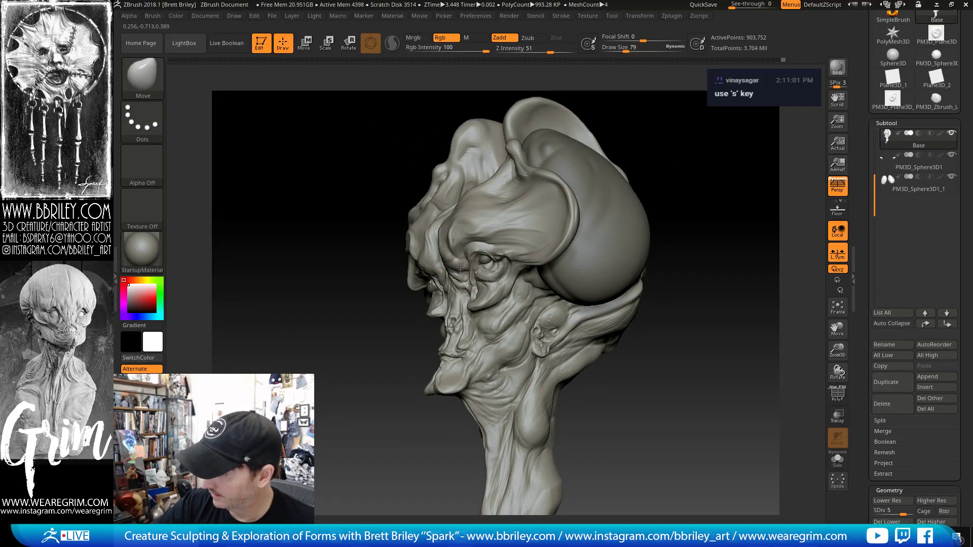
left_click_drag(658, 100, 465, 195)
left_click_drag(581, 151, 569, 163)
key("s")
left_click(457, 289)
left_click_drag(454, 288, 457, 286)
key("s")
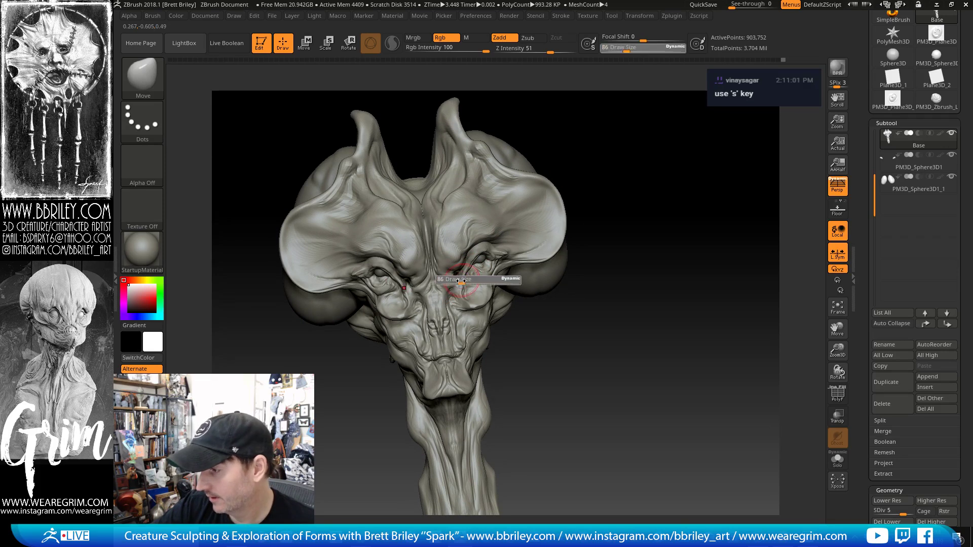
left_click(463, 274)
key("s")
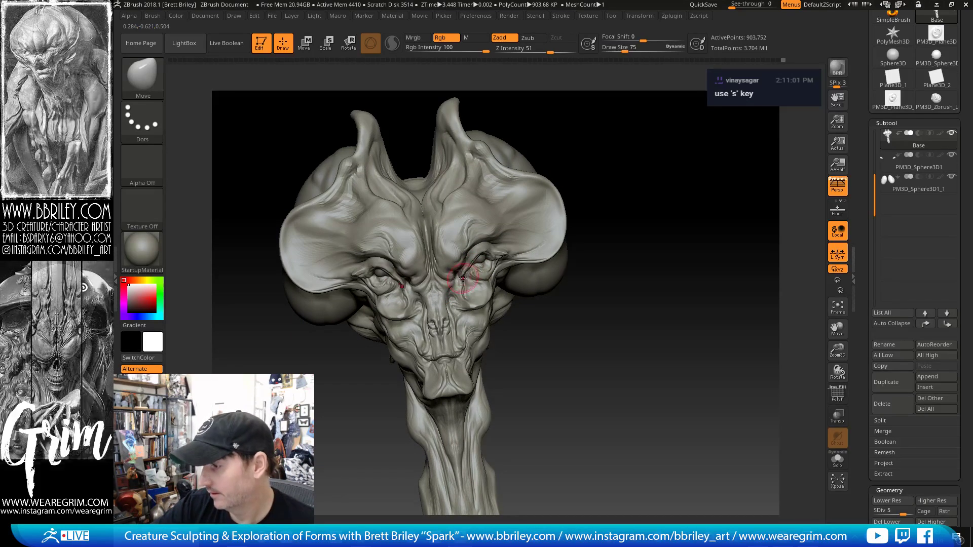
- Add volume to the nose bridge between the eyes with Clay at draw size 41 and smooth it
left_click_drag(571, 85, 515, 152)
key("b")
key("c")
key("l")
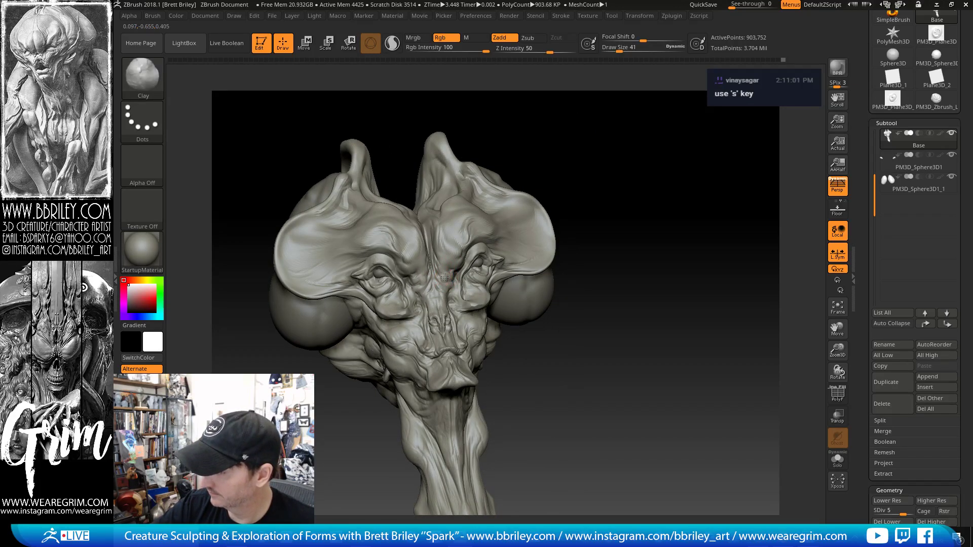
left_click_drag(441, 266, 442, 269)
left_click_drag(554, 107, 510, 109)
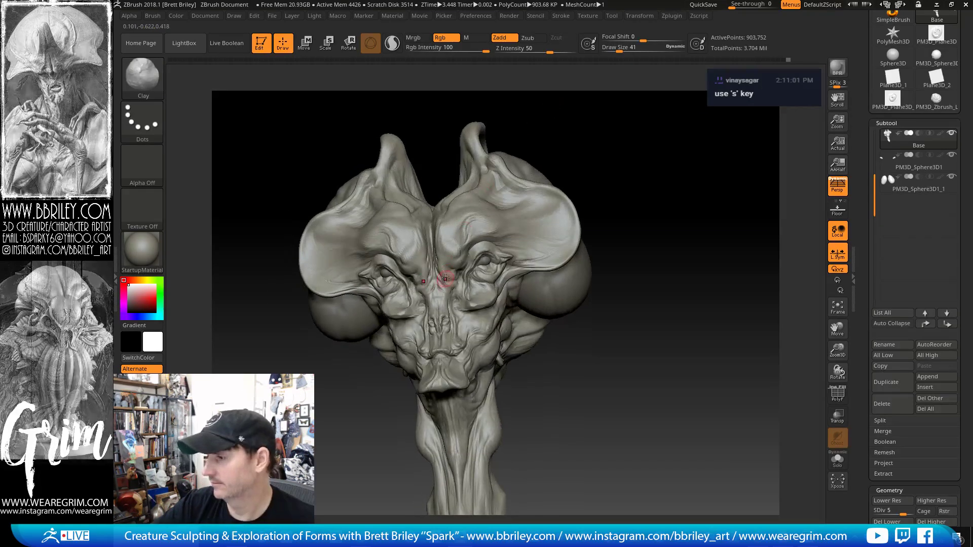
left_click_drag(448, 261, 447, 267, "shift")
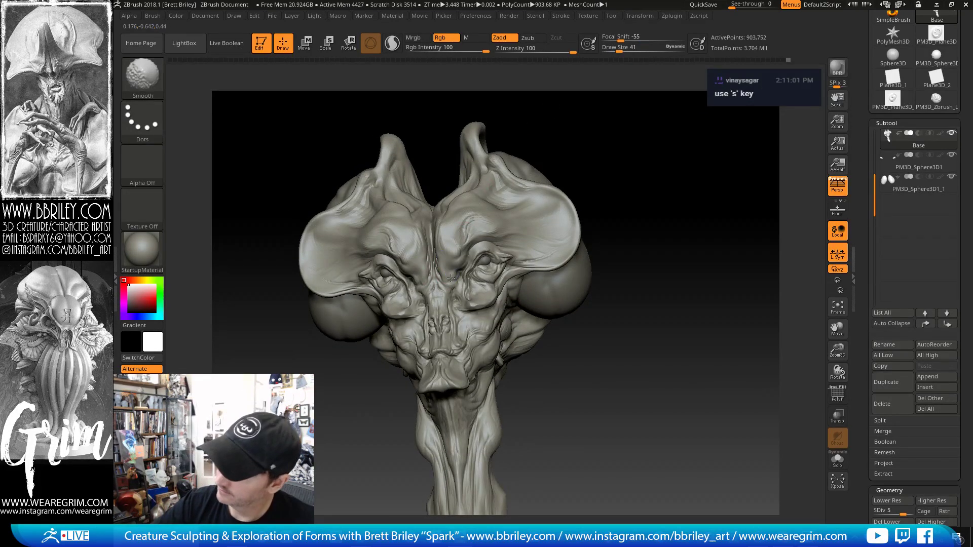
left_click_drag(532, 123, 554, 129)
left_click_drag(438, 246, 439, 260, "shift")
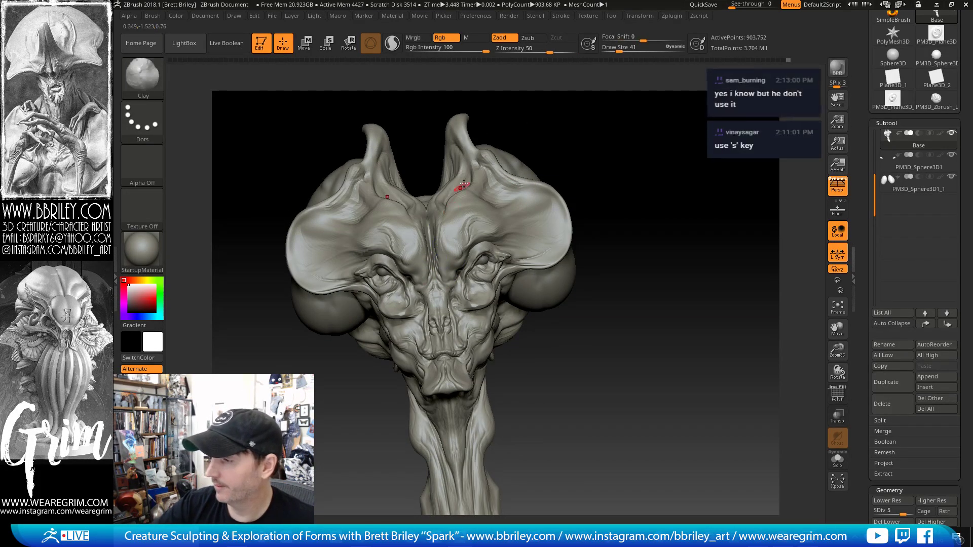
- Sharpen the creases on the inner brow bulges with DamStandard at draw size 41
left_click_drag(611, 120, 538, 152)
key("b")
key("d")
key("s")
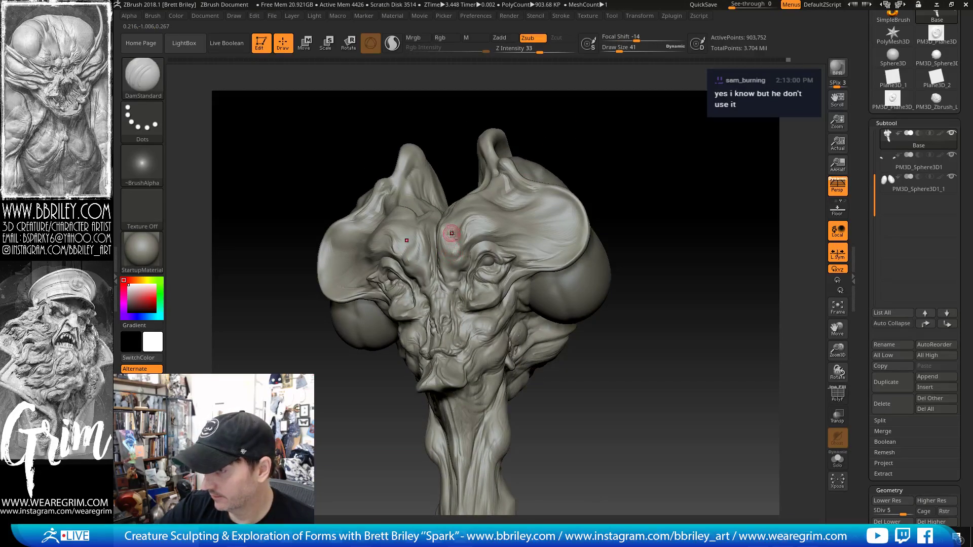
left_click_drag(587, 157, 609, 156)
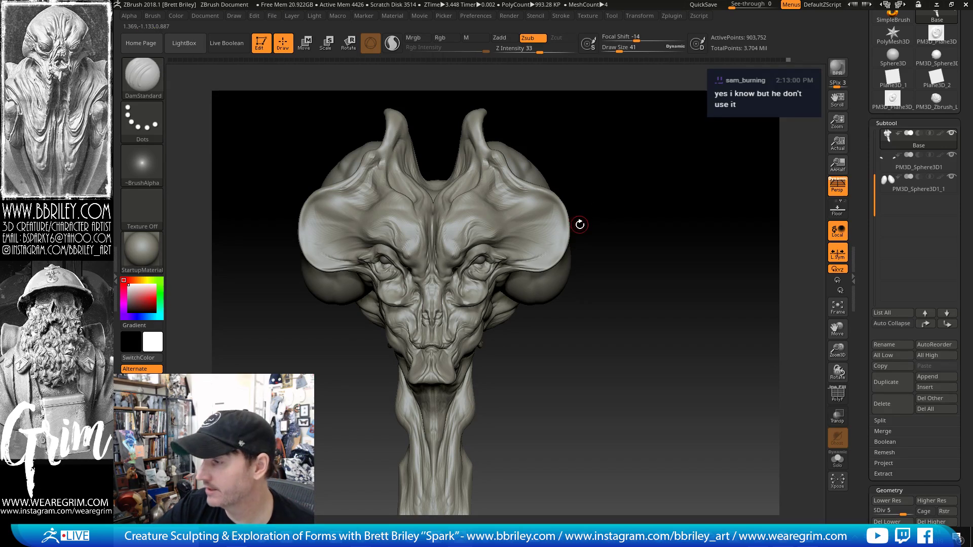
key("s")
mouse_move(582, 223)
left_mouse_down()
mouse_move(611, 220)
mouse_move(615, 230)
mouse_move(623, 181)
mouse_move(591, 195)
left_mouse_up()
key("s")
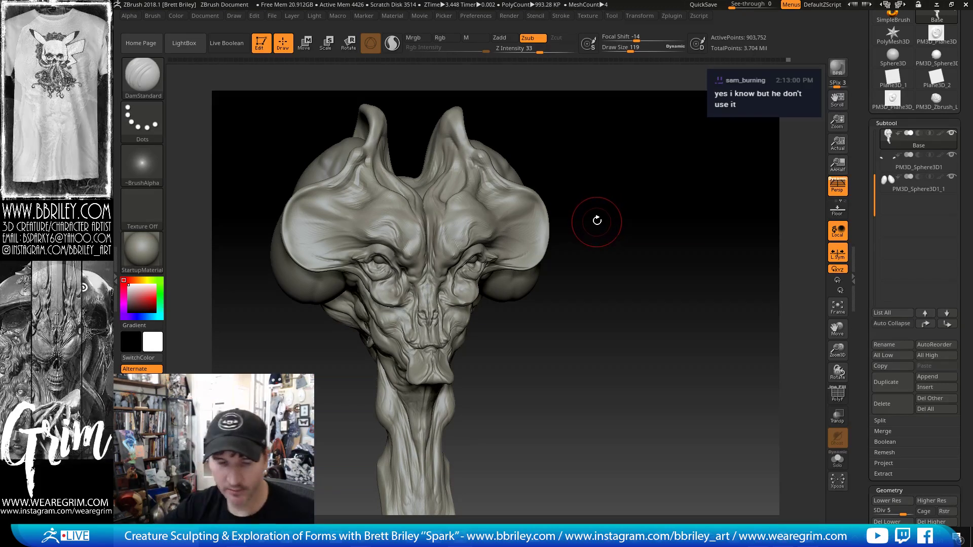
left_click_drag(600, 219, 600, 149)
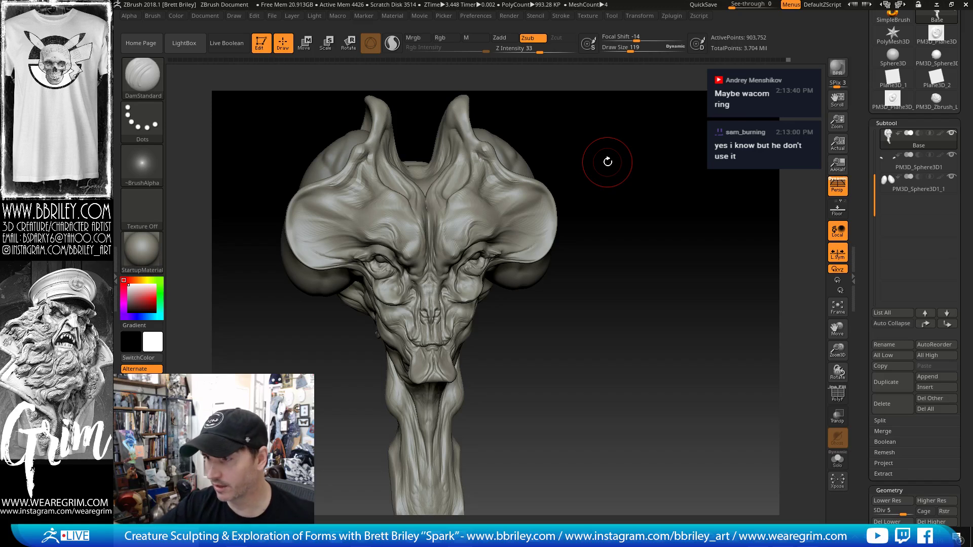
mouse_move(610, 159)
left_mouse_down()
mouse_move(619, 137)
mouse_move(632, 173)
mouse_move(657, 159)
mouse_move(643, 157)
mouse_move(534, 248)
mouse_move(555, 235)
mouse_move(529, 255)
mouse_move(539, 262)
mouse_move(535, 246)
mouse_move(543, 286)
mouse_move(480, 258)
left_mouse_up()
key("s")
- Adjust the broad shape of the flared brow lobes with Move at draw size 598
key("b")
key("m")
key("v")
key("s")
mouse_move(493, 300)
left_mouse_down()
mouse_move(602, 297)
mouse_move(608, 267)
mouse_move(554, 184)
mouse_move(425, 233)
mouse_move(442, 233)
mouse_move(435, 185)
left_mouse_up()
key("s")
mouse_move(510, 127)
left_mouse_down()
mouse_move(550, 124)
mouse_move(584, 169)
left_mouse_up()
left_click_drag(528, 271, 547, 257)
left_click_drag(592, 161, 561, 193)
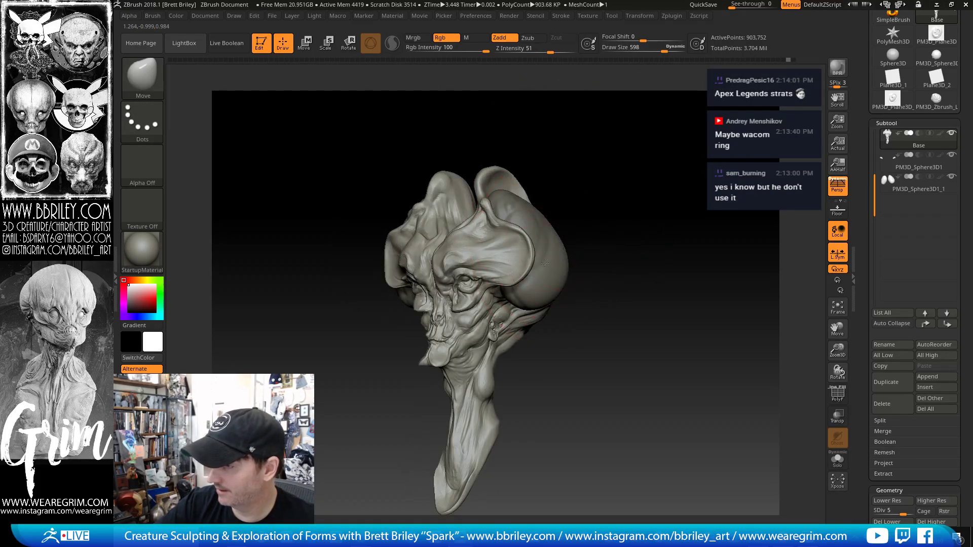
- Select the bulbous side sacs subtool and stretch its tops upward behind the horns with Move at draw sizes 578 and 365
left_click(511, 196, "alt")
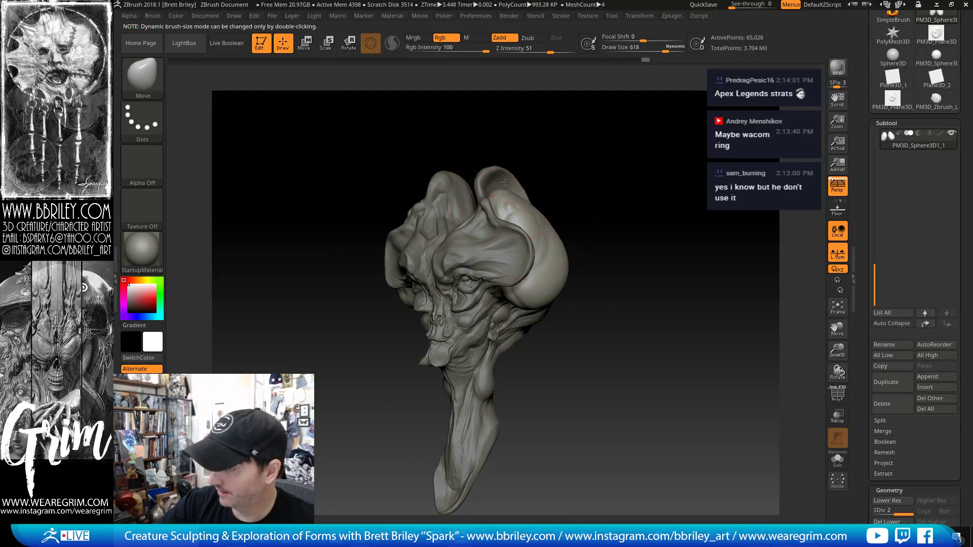
mouse_move(563, 152)
left_mouse_down()
mouse_move(536, 155)
mouse_move(532, 193)
left_mouse_up()
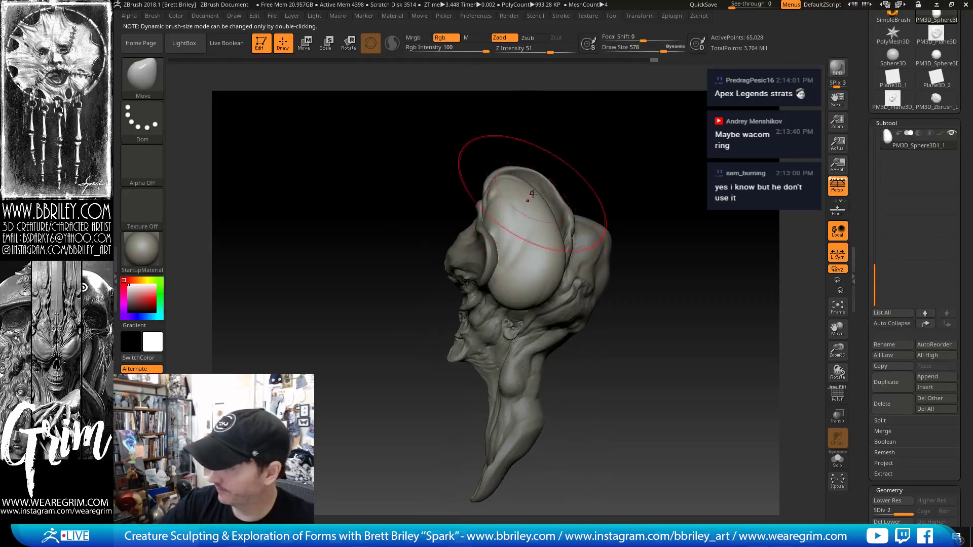
left_click_drag(615, 167, 639, 169)
key("s")
mouse_move(554, 280)
left_mouse_down()
mouse_move(571, 266)
mouse_move(634, 283)
mouse_move(550, 293)
mouse_move(594, 285)
left_mouse_up()
key("s")
left_click_drag(593, 285, 577, 287)
left_click_drag(571, 226, 539, 221)
key("s")
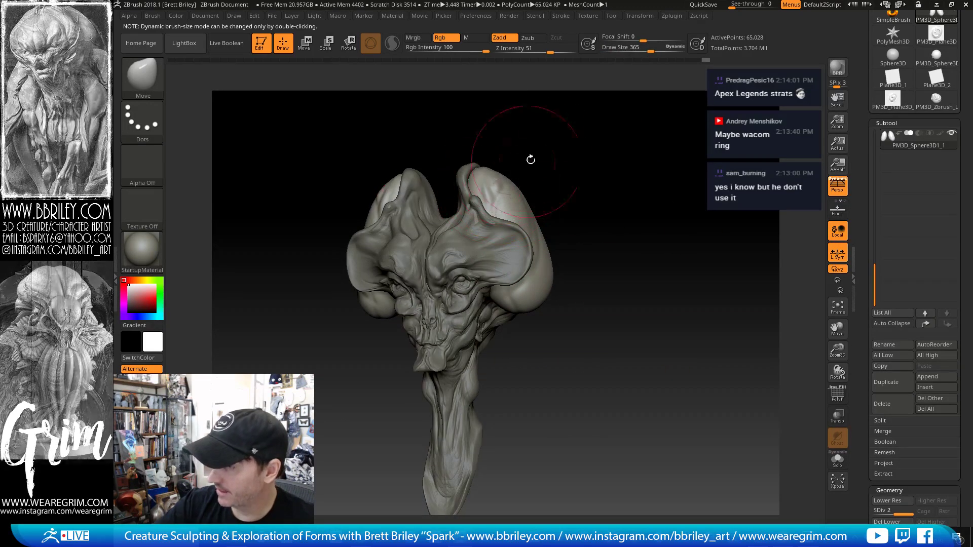
left_click_drag(530, 159, 498, 161)
key("s")
left_click_drag(502, 167, 487, 168)
left_click_drag(522, 129, 550, 130)
- Swell the upper tips of the side sacs with Inflat at Z intensity 10 and draw size 143
key("b")
key("i")
key("n")
key("s")
left_click_drag(484, 173, 470, 174)
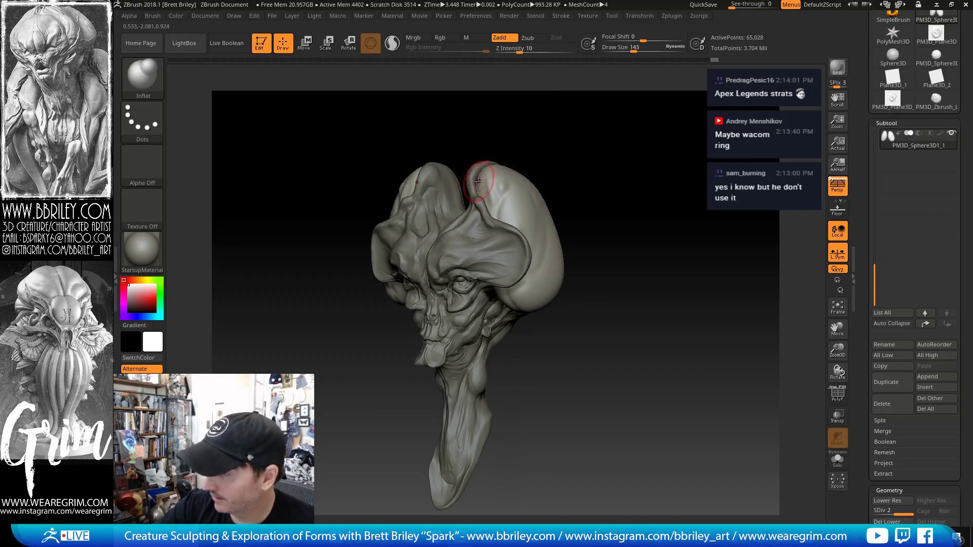
left_click_drag(507, 142, 565, 142)
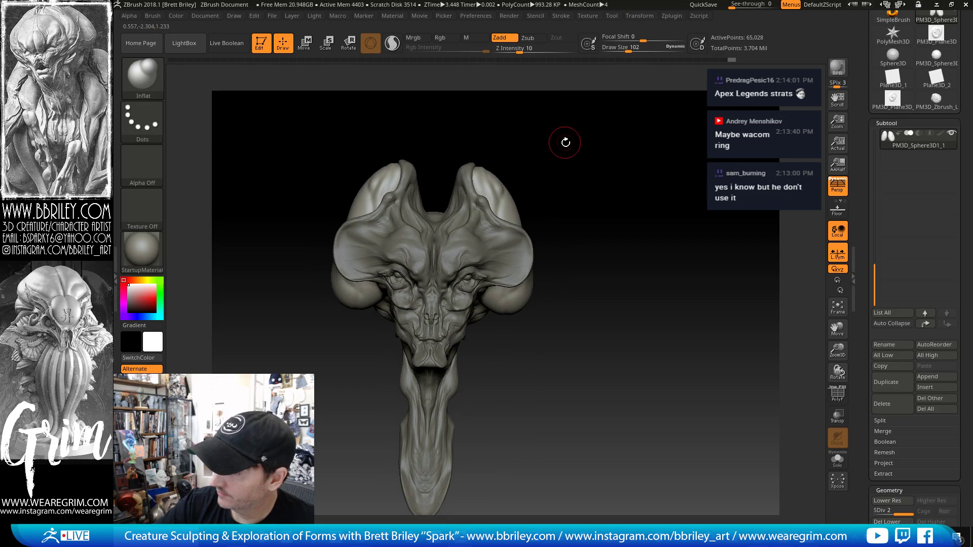
- Select the Base subtool and try reshaping the lower edges of the brow flares with Move at draw size 153
left_click(524, 236, "alt")
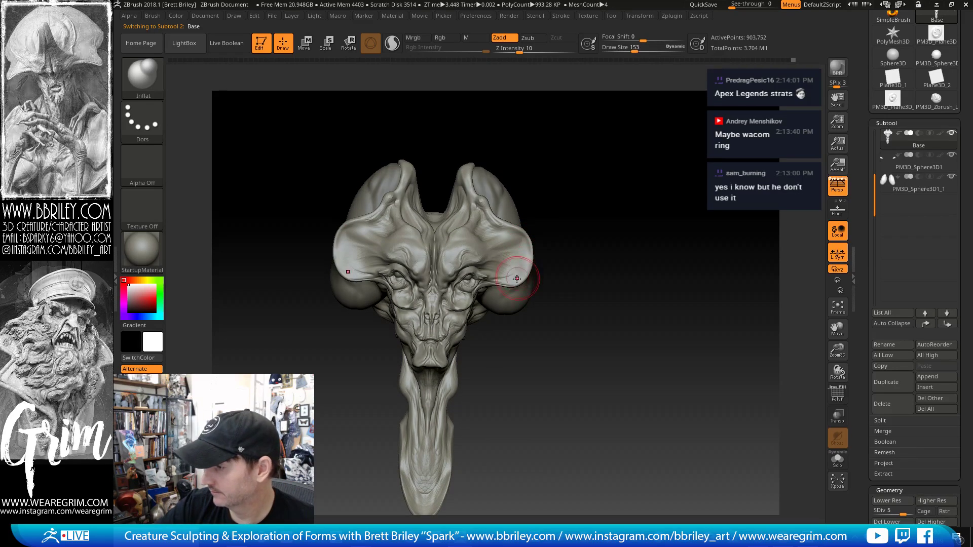
key("b")
key("m")
key("v")
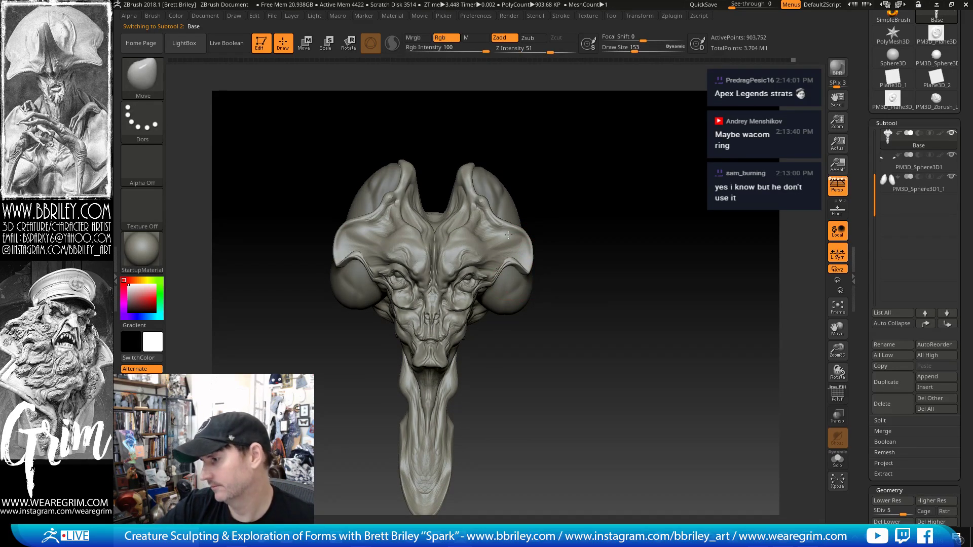
left_click_drag(558, 197, 584, 203, "shift")
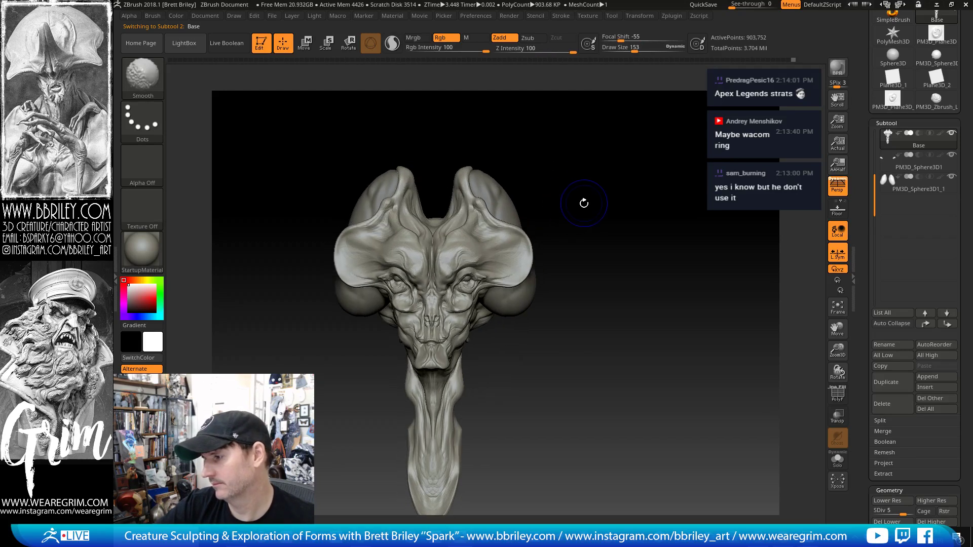
key("shift")
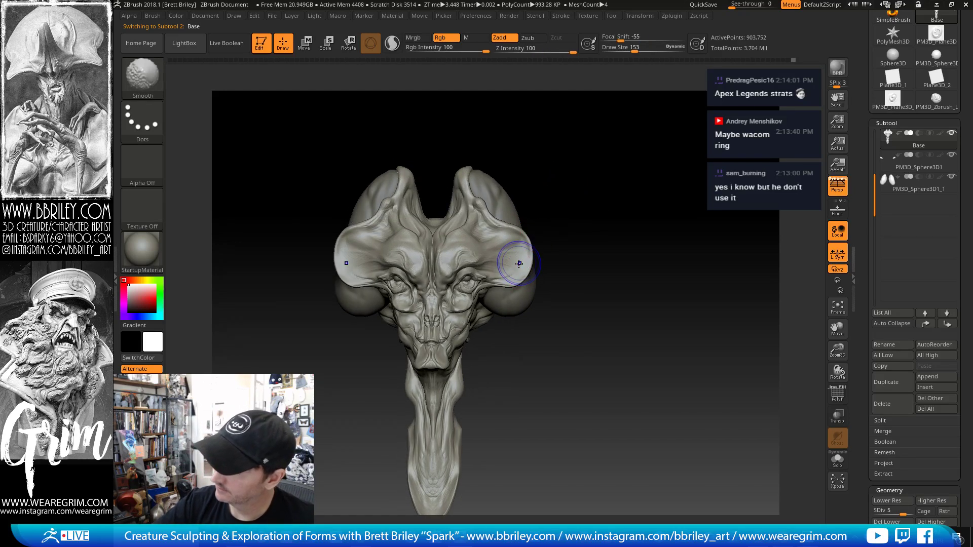
- Lower the Base subtool to subdivision level 3 and reshape the outer edges of the brow flares with a large Move brush
key("shift+d")
key("shift+d")
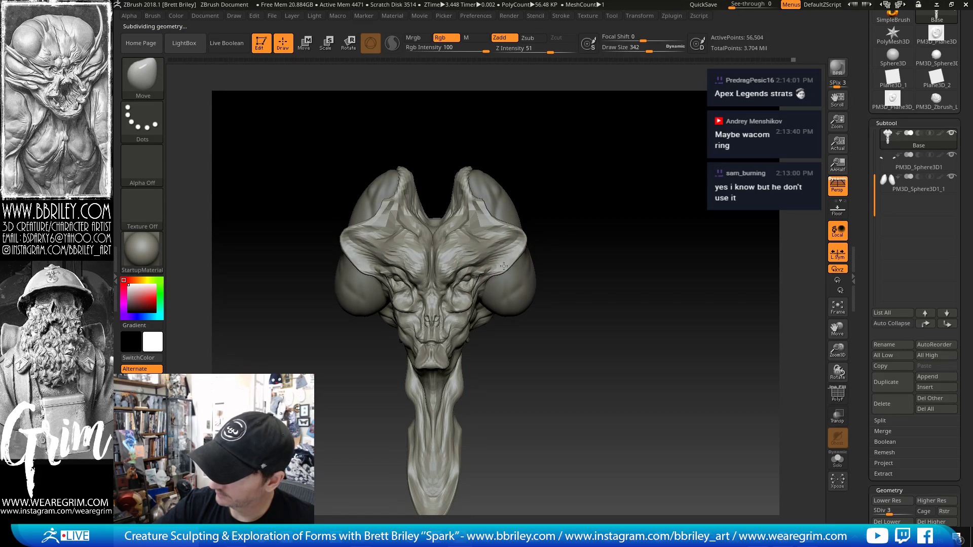
key("s")
left_click(509, 255)
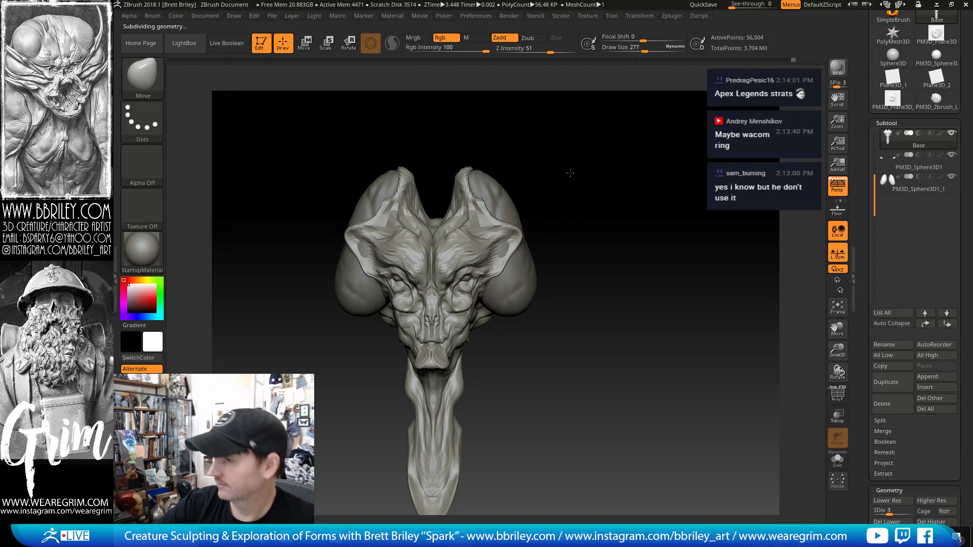
mouse_move(543, 163)
left_mouse_down()
mouse_move(615, 180)
mouse_move(586, 191)
mouse_move(604, 189)
left_mouse_up()
key("ctrl")
key("s")
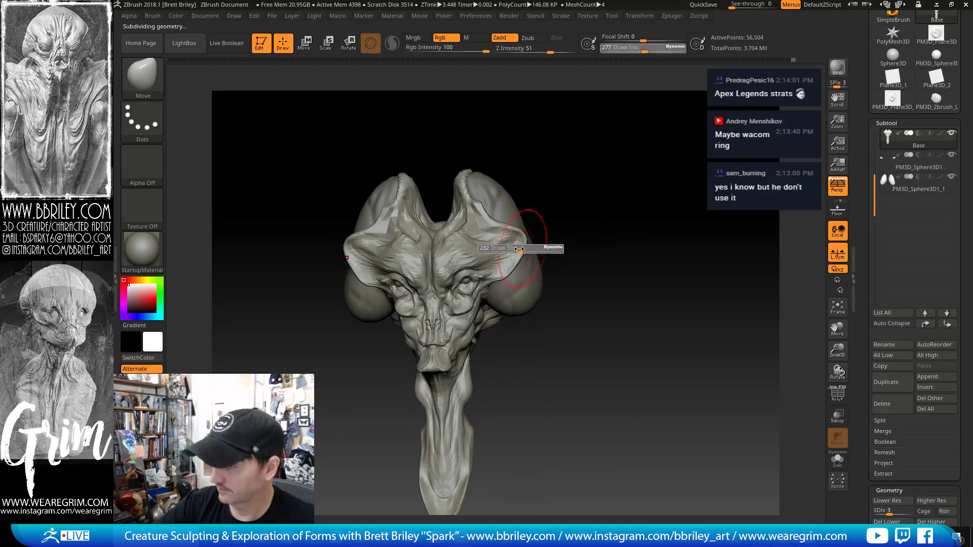
mouse_move(554, 250)
left_mouse_down()
mouse_move(522, 258)
mouse_move(521, 250)
mouse_move(591, 162)
mouse_move(622, 159)
mouse_move(552, 224)
mouse_move(576, 233)
mouse_move(570, 218)
mouse_move(545, 211)
left_mouse_up()
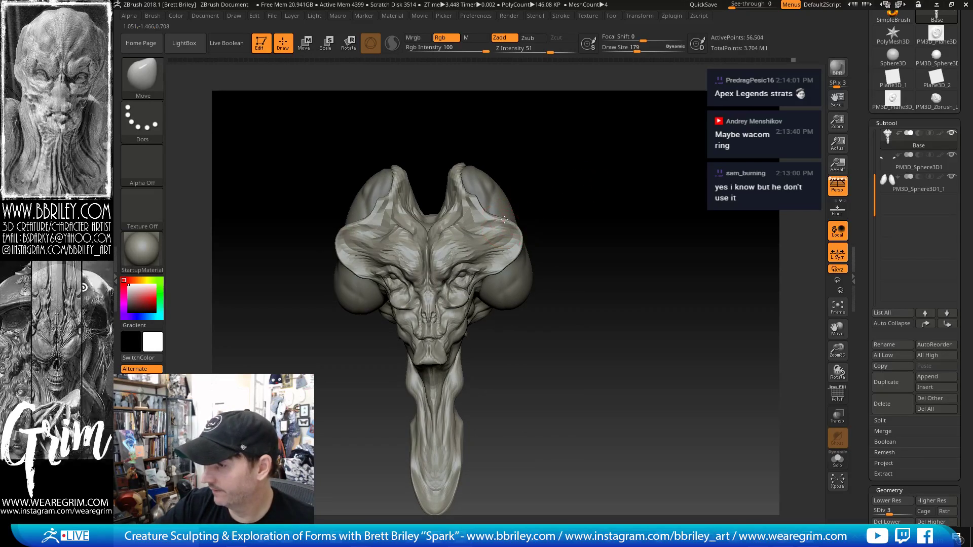
- Thicken the horn edges with Inflat at Z intensity 10 and draw size 124
mouse_move(532, 216)
left_mouse_down()
mouse_move(520, 182)
mouse_move(495, 174)
mouse_move(490, 184)
left_mouse_up()
key("s")
key("b")
key("i")
key("n")
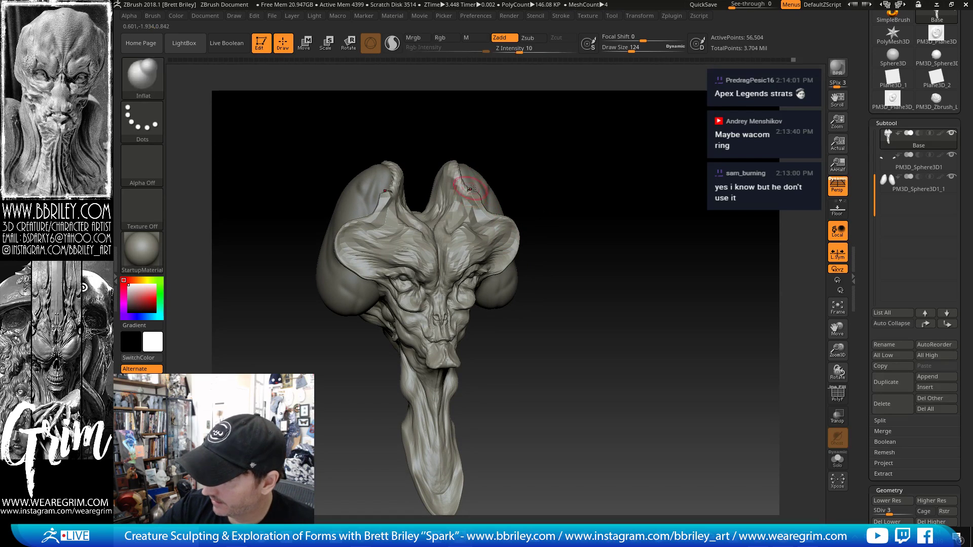
left_click_drag(508, 129, 525, 129)
- Fit the horn rims around the tops of the side sacs with Move at draw sizes 128 and 257
key("b")
key("m")
key("v")
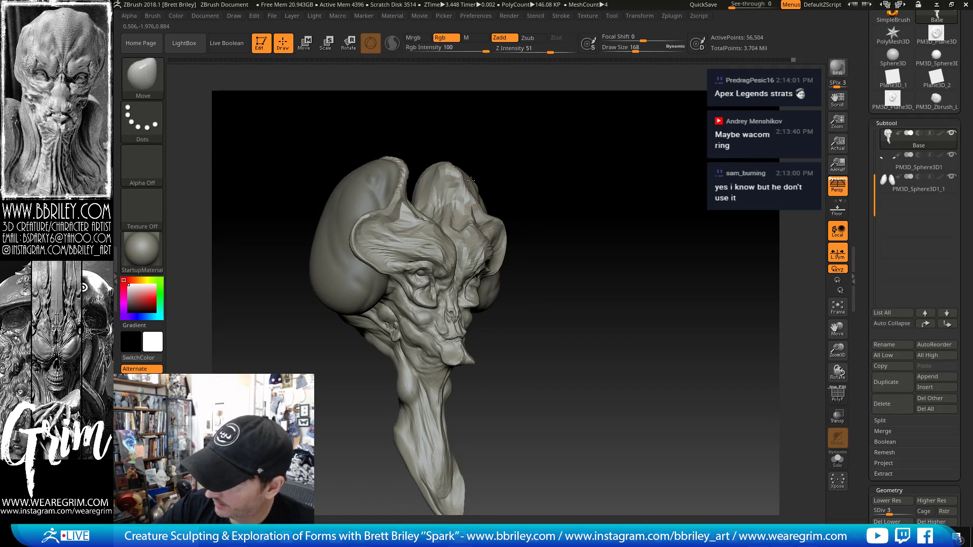
key("s")
mouse_move(470, 181)
left_mouse_down()
mouse_move(465, 186)
mouse_move(502, 160)
mouse_move(487, 189)
left_mouse_up()
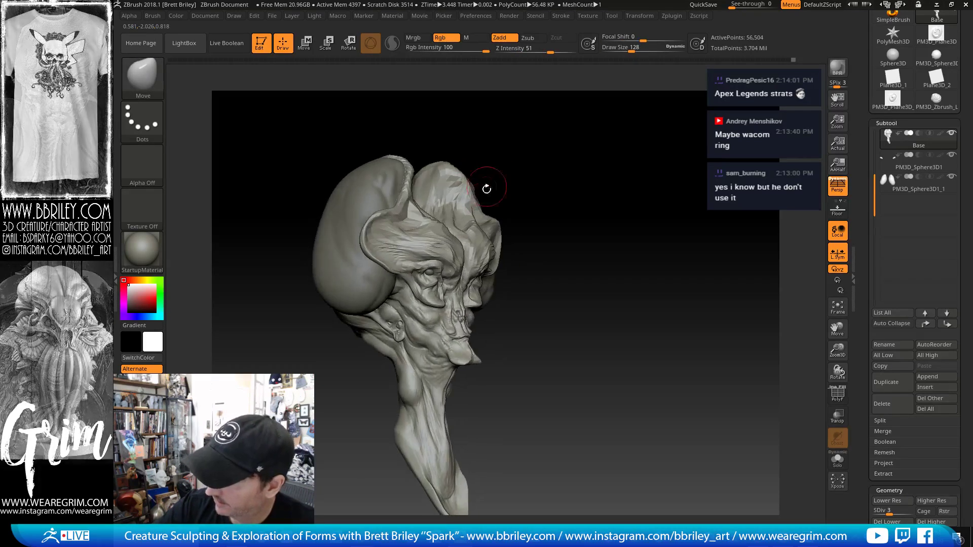
key("bracketleft")
mouse_move(626, 122)
left_mouse_down()
mouse_move(568, 134)
mouse_move(578, 138)
left_mouse_up()
key("s")
left_click_drag(489, 188, 519, 163)
key("s")
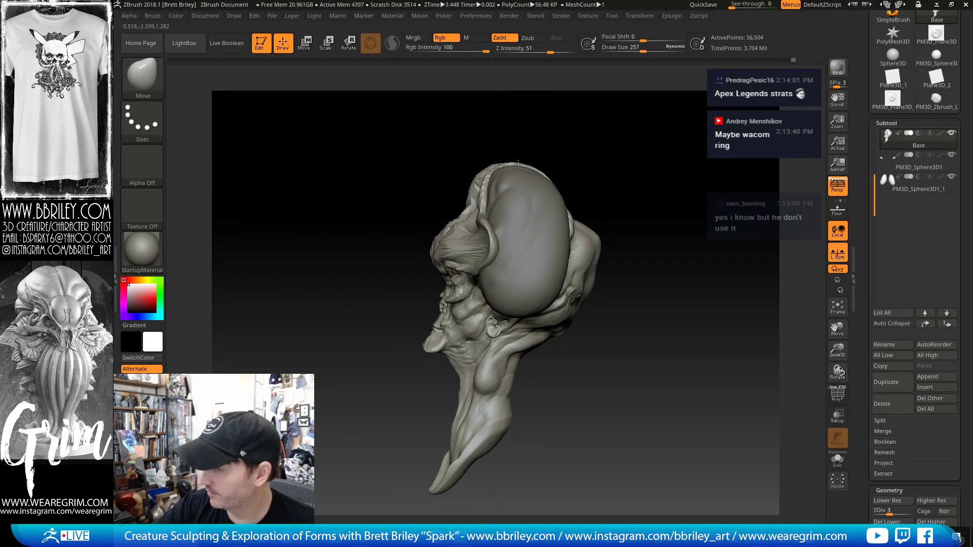
- Reshape the bulbous side flares and head silhouette with large Move brush strokes at subdivision level 3
left_click_drag(590, 151, 582, 163)
key("s")
left_click_drag(556, 193, 597, 162)
left_click_drag(606, 200, 543, 212)
key("bracketright")
mouse_move(583, 118)
left_mouse_down()
mouse_move(630, 109)
mouse_move(647, 127)
left_mouse_up()
key("bracketright")
key("bracketright")
mouse_move(608, 225)
left_mouse_down()
mouse_move(599, 232)
mouse_move(640, 215)
mouse_move(629, 202)
mouse_move(648, 192)
mouse_move(622, 205)
mouse_move(631, 214)
left_mouse_up()
- Raise the Base mesh to subdivision level 5 and reduce the draw size to 111
key("d")
key("d")
key("bracketleft")
key("bracketleft")
key("bracketleft")
key("bracketleft")
key("bracketleft")
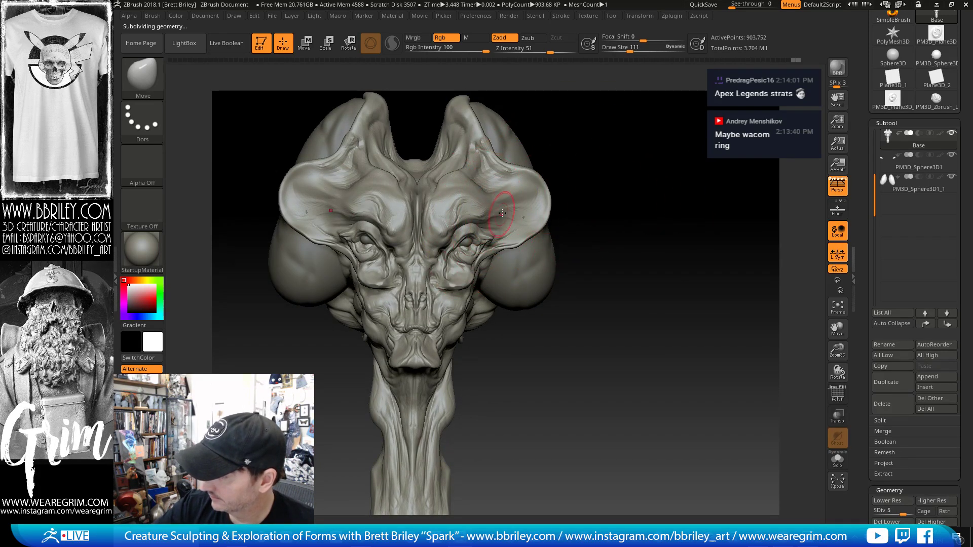
- Build up the surface of the side flares beside the eyes with the Clay brush at draw size 41 and smooth it
left_click_drag(590, 103, 558, 114)
key("b")
key("c")
key("l")
key("s")
left_click_drag(517, 217, 486, 220)
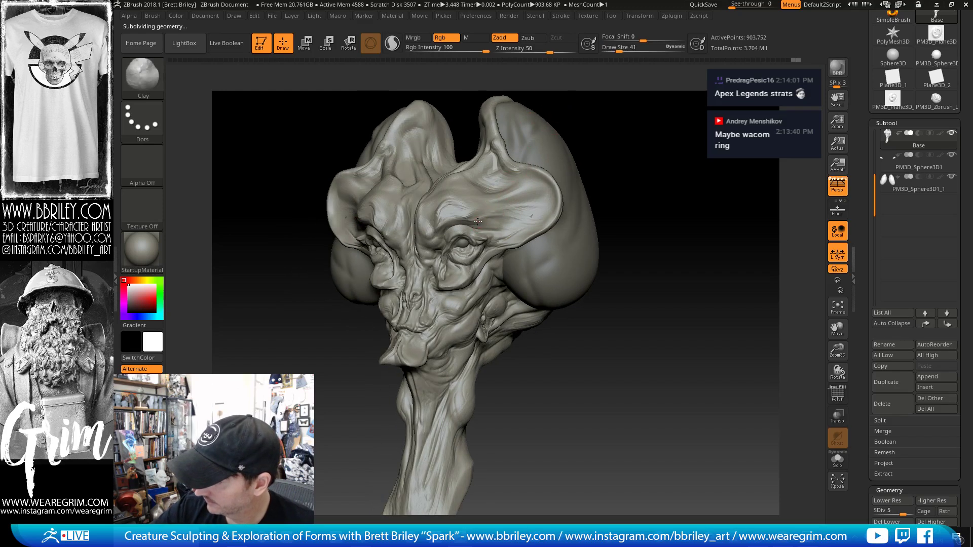
key("shift")
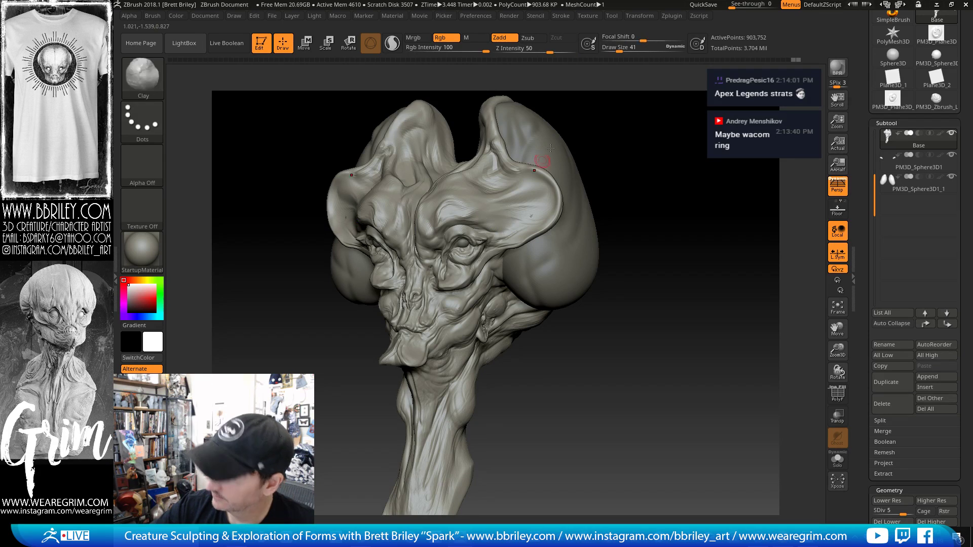
- Thicken the lower rim of the side flares near the outer eyes with the Inflat brush at intensity 10
left_click_drag(592, 120, 624, 122)
key("b")
key("i")
key("n")
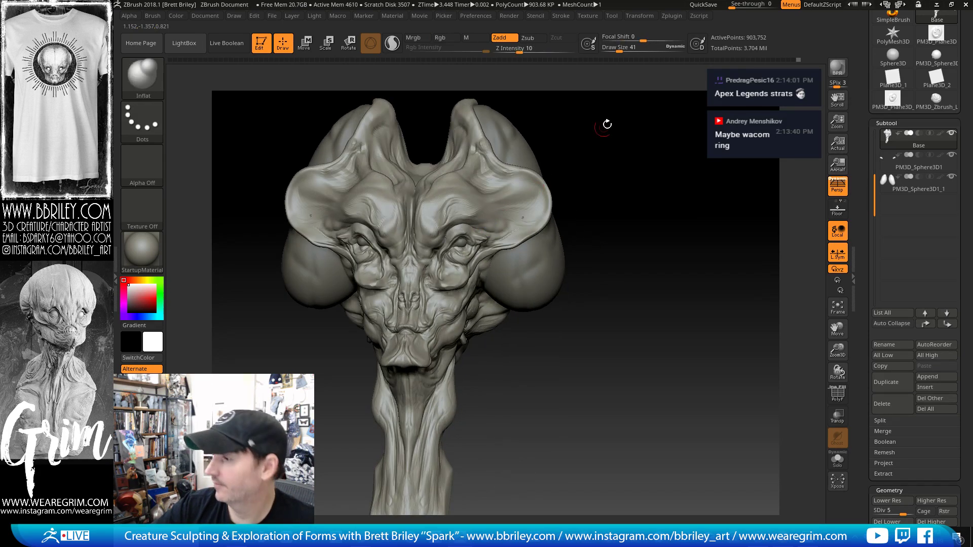
left_click_drag(606, 126, 536, 198)
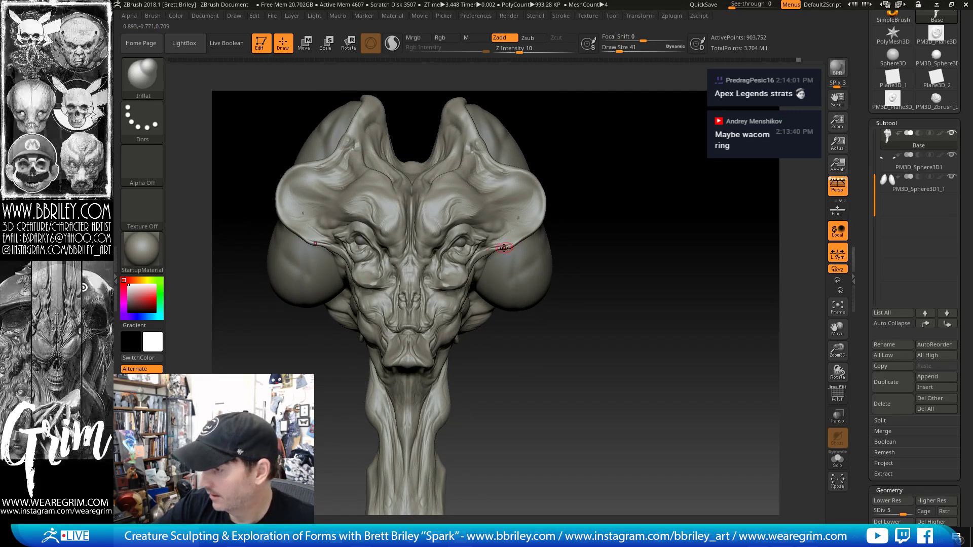
left_click_drag(512, 246, 490, 252)
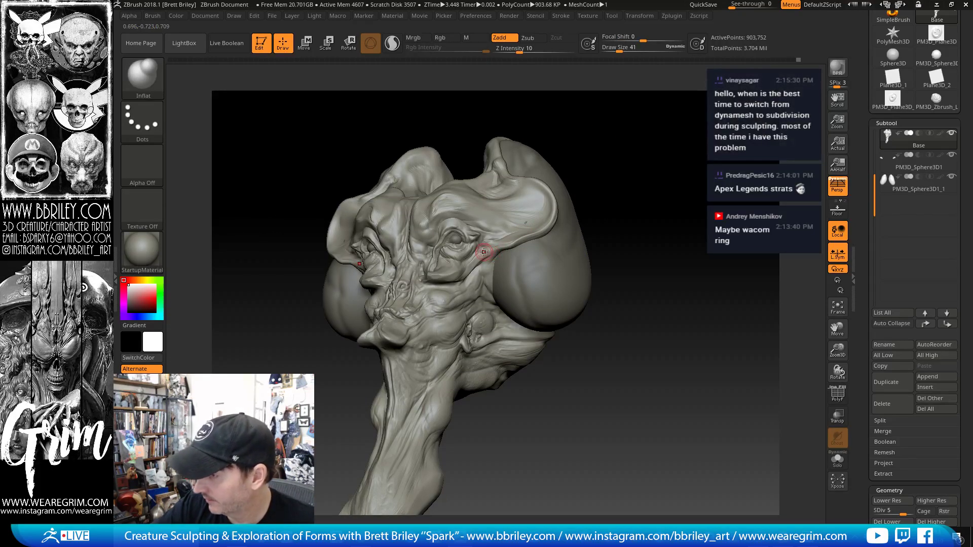
- Flatten the forms below the outer eye corners with the TrimDynamic brush
key("b")
key("t")
key("d")
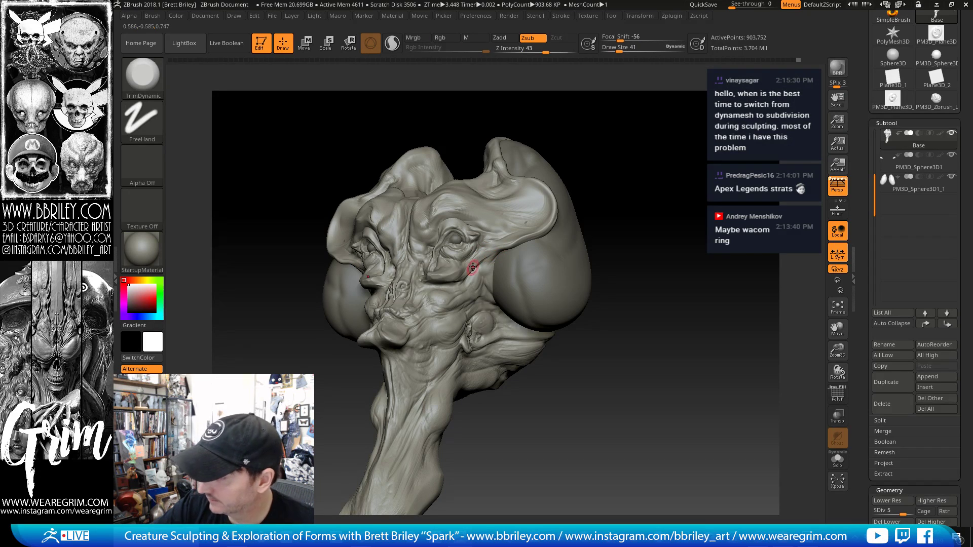
left_click_drag(614, 166, 563, 195, "shift")
- Adjust the lower edge of the side flares with the Move brush at draw size 68 and smooth it
key("b")
key("m")
key("v")
key("s")
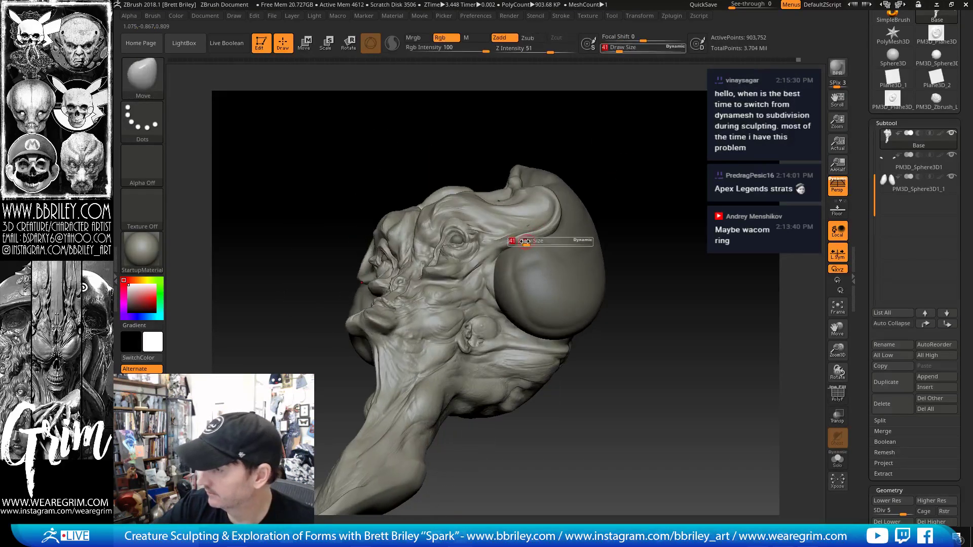
left_click(525, 241)
left_click_drag(517, 244, 522, 237)
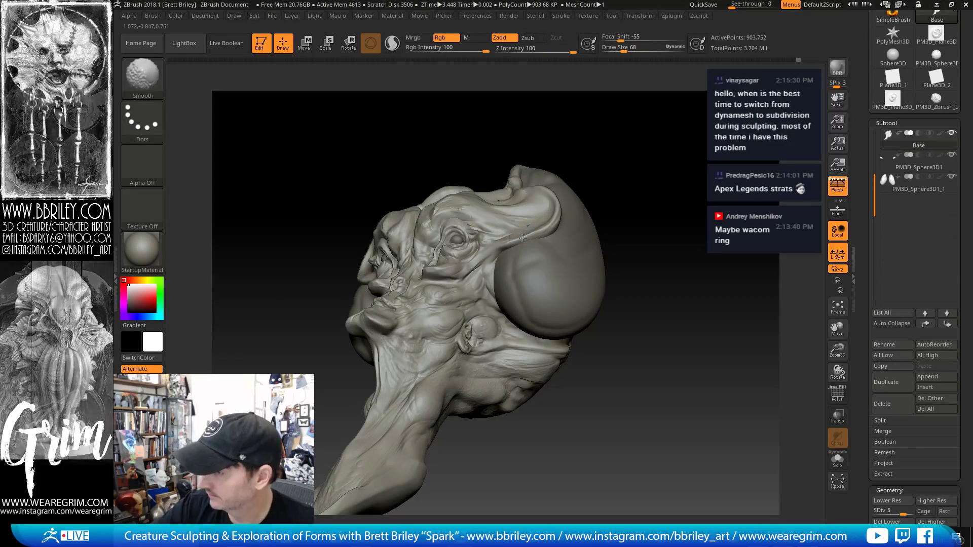
- Swell the rim of the side flares with the Inflat brush and carve short creases into it with DamStandard
key("b")
key("i")
key("f")
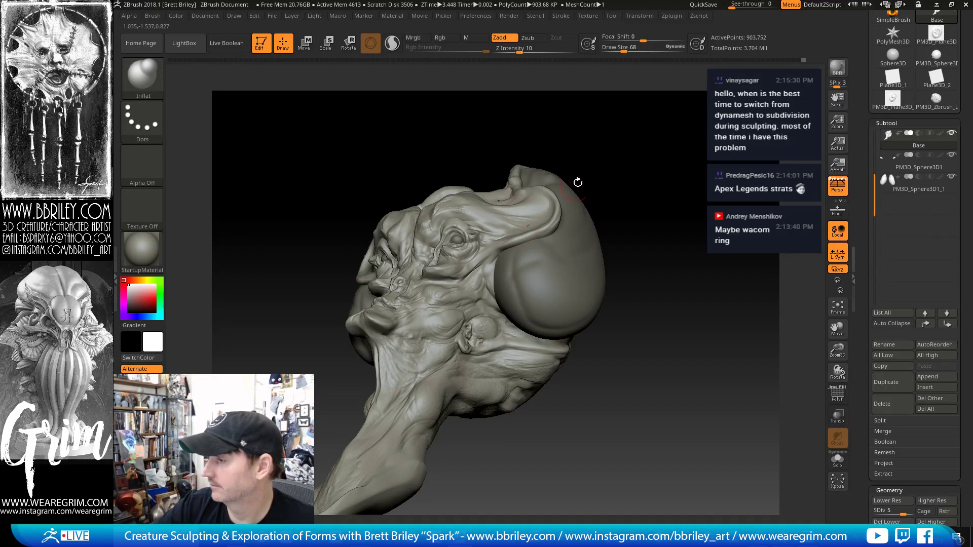
mouse_move(577, 182)
left_mouse_down("shift")
mouse_move(534, 230)
mouse_move(587, 207)
mouse_move(564, 184)
left_mouse_up("shift")
key("b")
key("d")
key("s")
left_click_drag(530, 224, 516, 217)
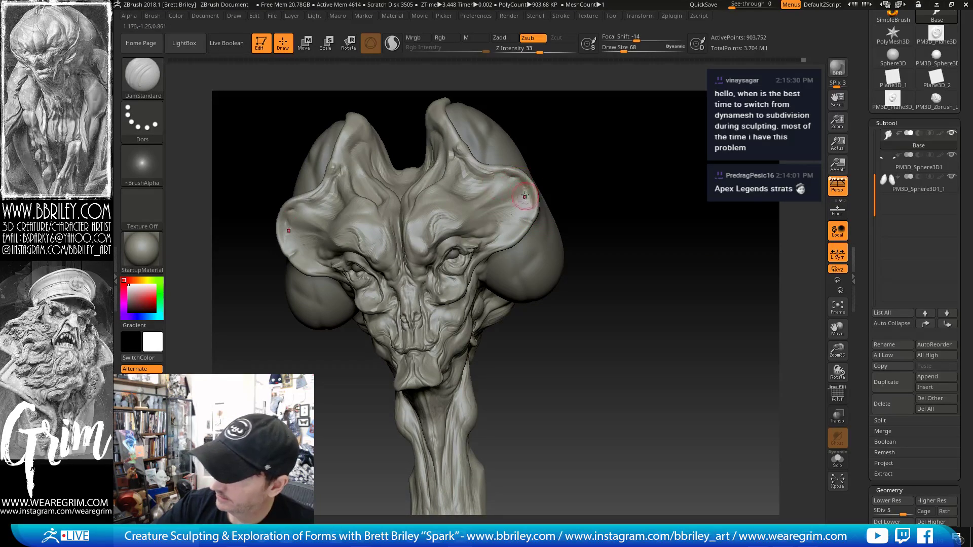
- Inflate and smooth the creased rim of the side flares, and flatten it with TrimDynamic
left_click_drag(590, 151, 603, 145)
key("b")
key("i")
key("n")
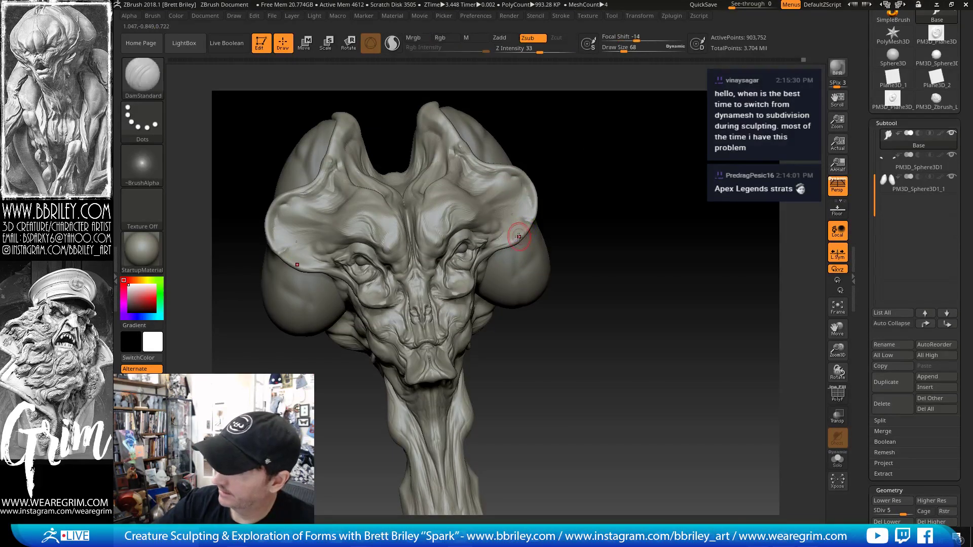
left_click_drag(519, 231, 597, 195, "shift")
key("b")
key("t")
key("d")
left_click_drag(519, 231, 521, 228, "shift")
- Refine the creases on the side flares with the DamStandard brush at draw size 36
left_click_drag(583, 211, 563, 199)
key("b")
key("d")
key("s")
key("s")
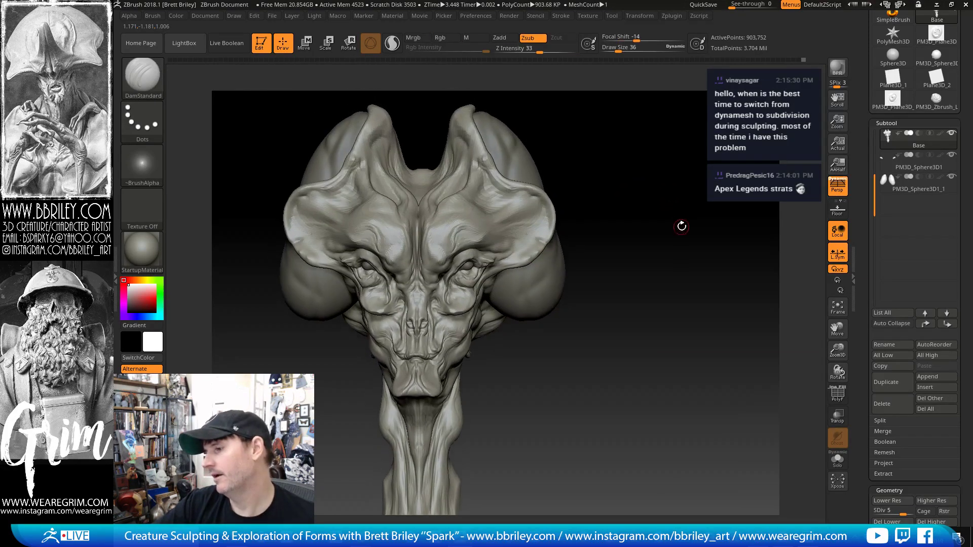
- Save the tool to disk and subdivide the Base mesh to level 6
left_click_drag(678, 223, 681, 213)
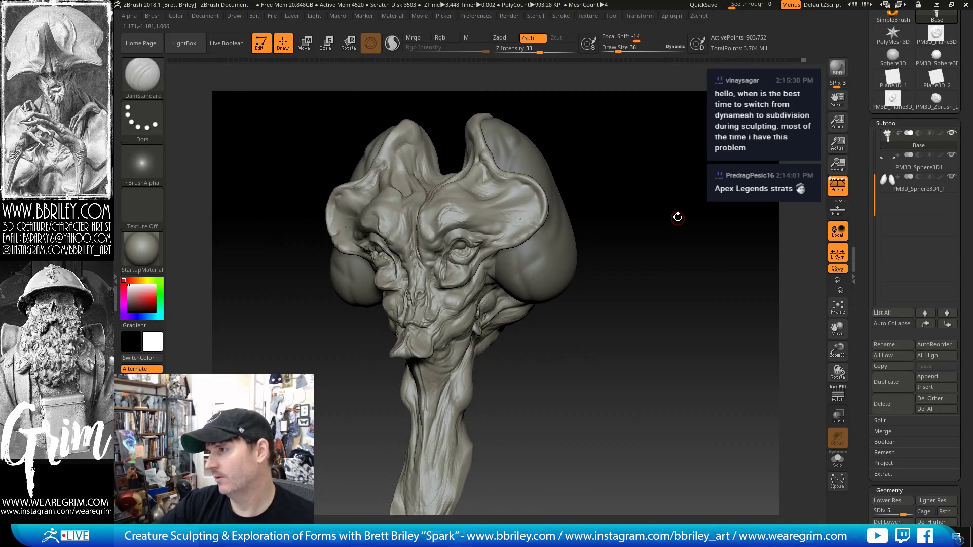
left_click(612, 16)
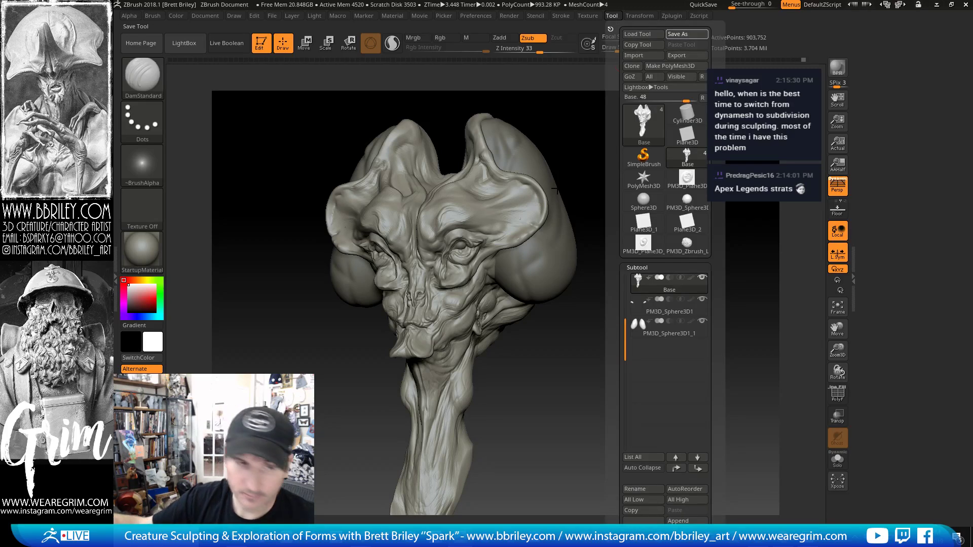
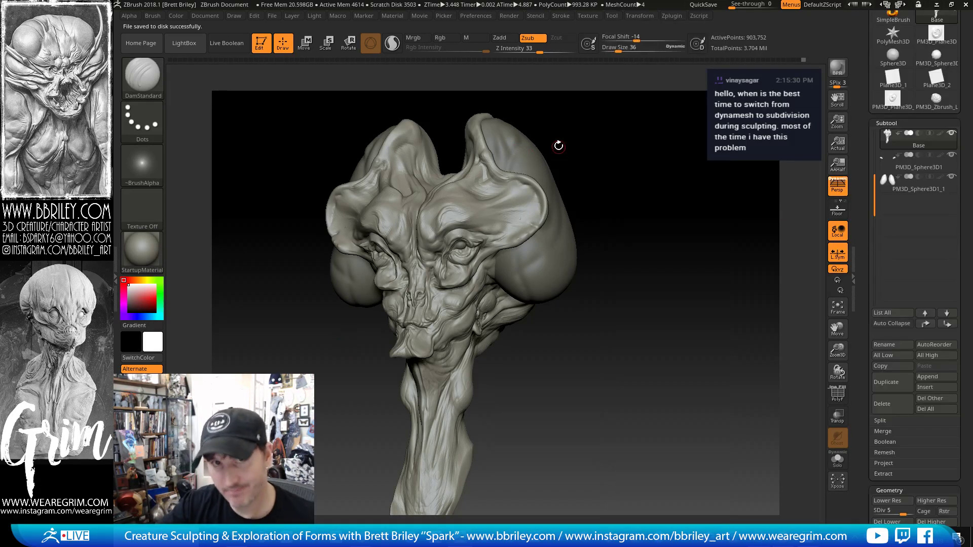
left_click_drag(583, 105, 637, 150)
key("ctrl+d")
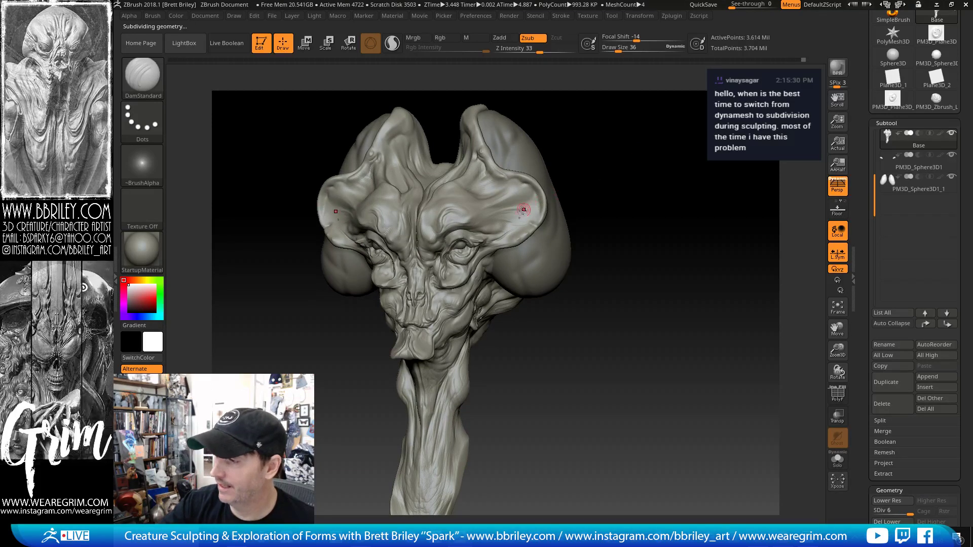
key("shift")
left_click_drag(615, 159, 571, 156, "shift")
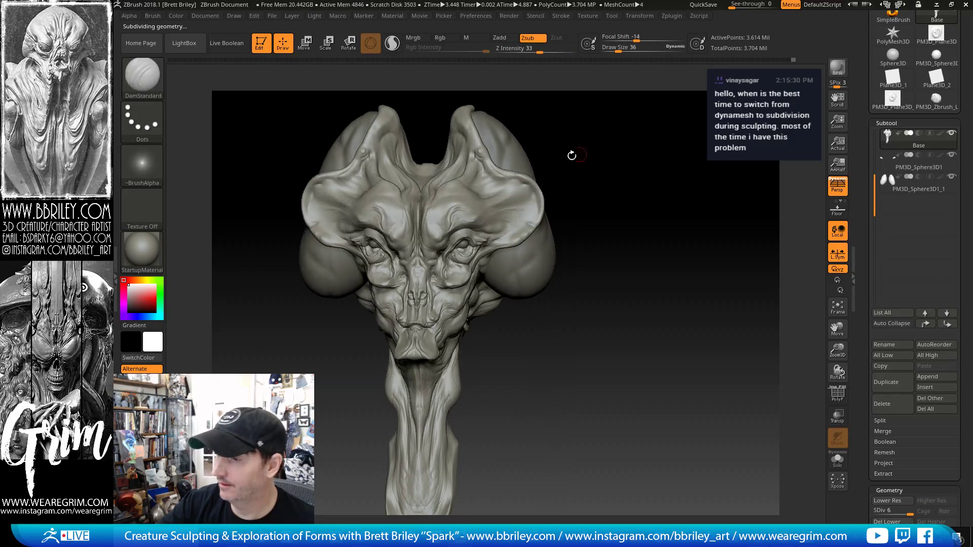
- Try placing a Demon_horn from the spark_vdm brush on the head and undo it
key("b")
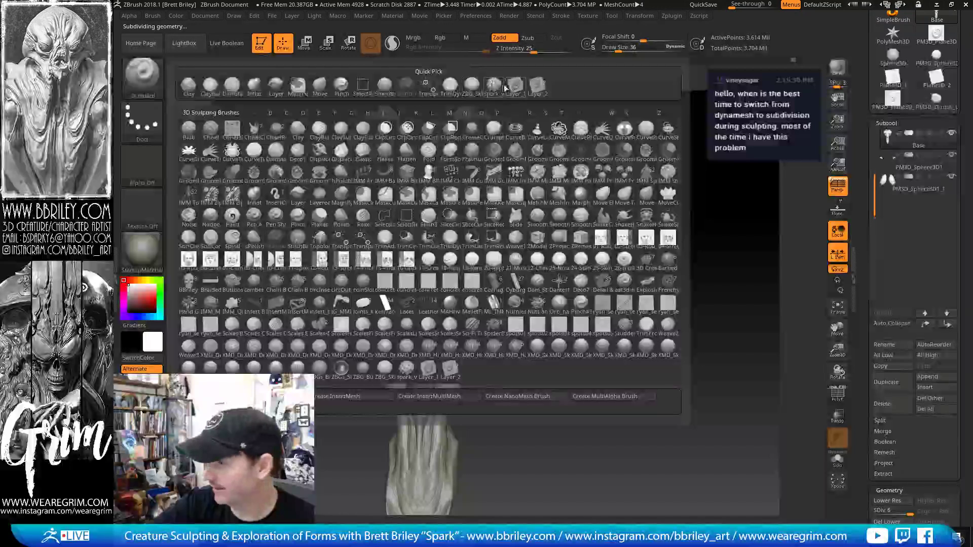
left_click(503, 87)
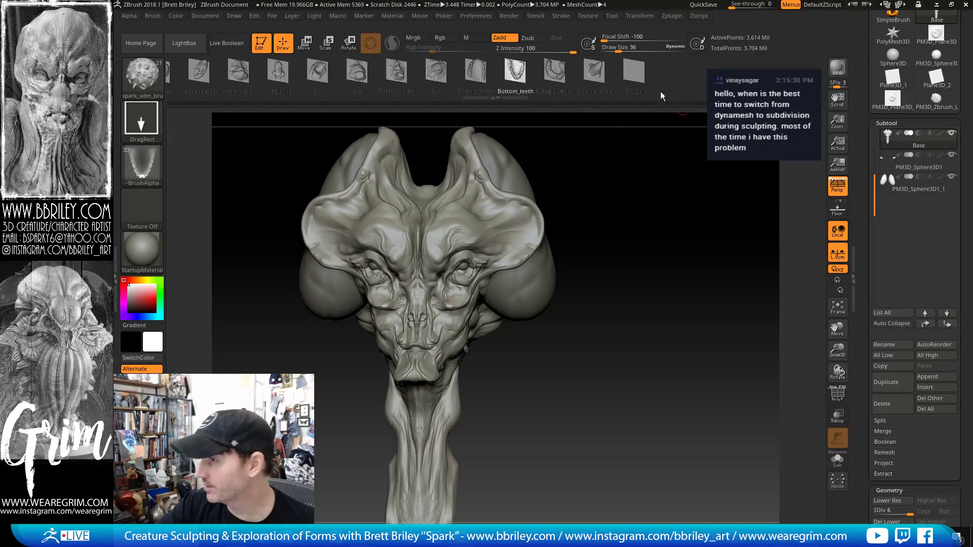
left_click(597, 74)
left_click_drag(615, 181, 547, 188)
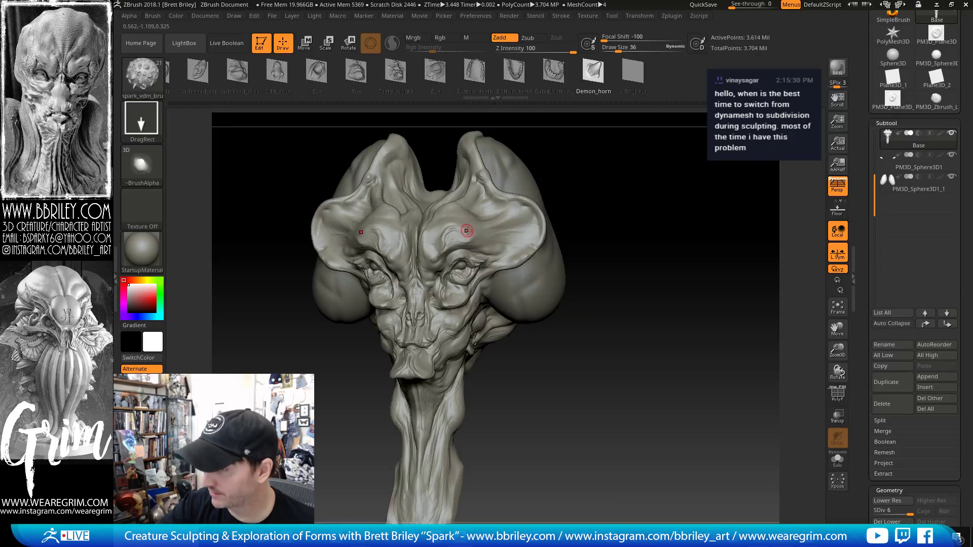
key("ctrl+z")
- Check the head's polygon wireframe and try a small Demon_horn on the pouch beneath the eye
mouse_move(602, 200)
left_mouse_down("shift")
mouse_move(613, 250)
mouse_move(590, 247)
left_mouse_up("shift")
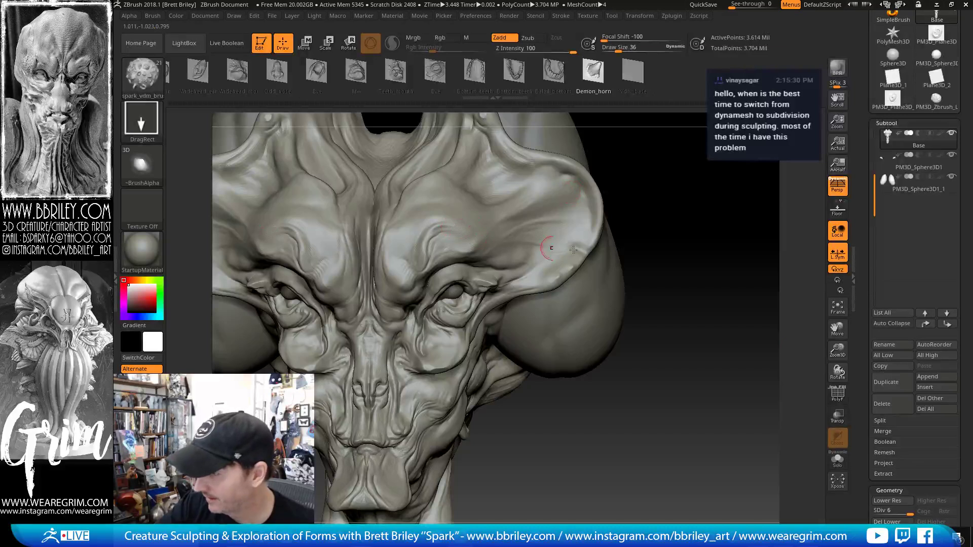
left_click(838, 398)
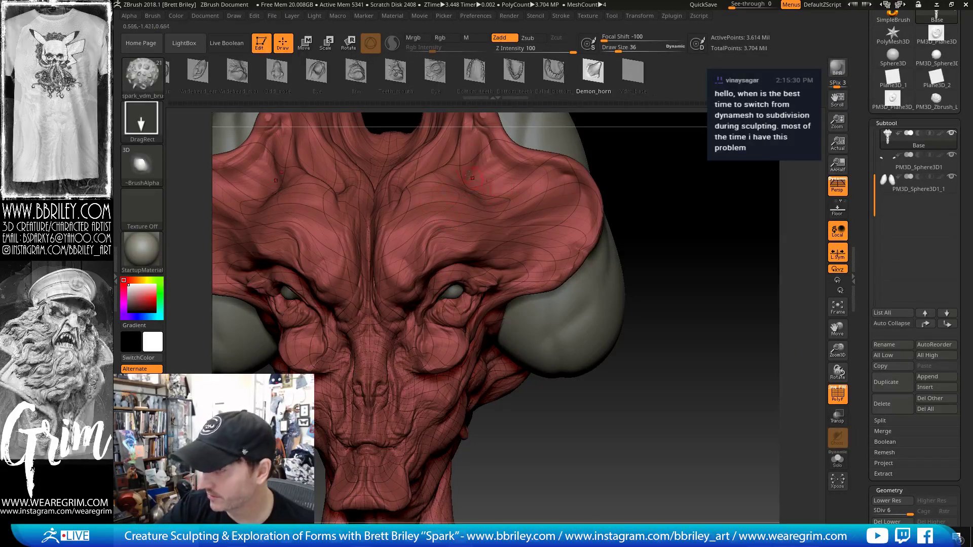
key("shift+f")
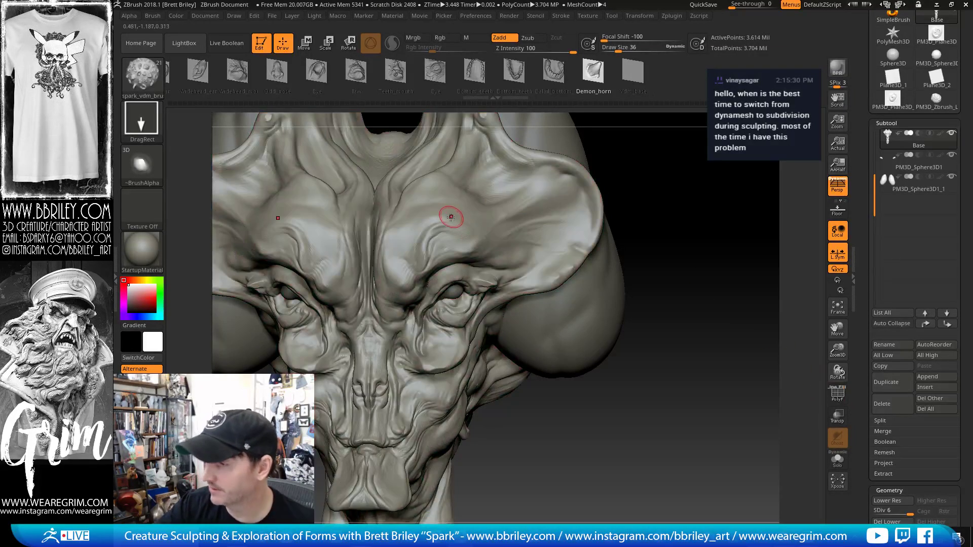
left_click_drag(482, 216, 496, 202)
mouse_move(693, 200)
left_mouse_down()
mouse_move(721, 201)
mouse_move(727, 191)
mouse_move(684, 201)
left_mouse_up()
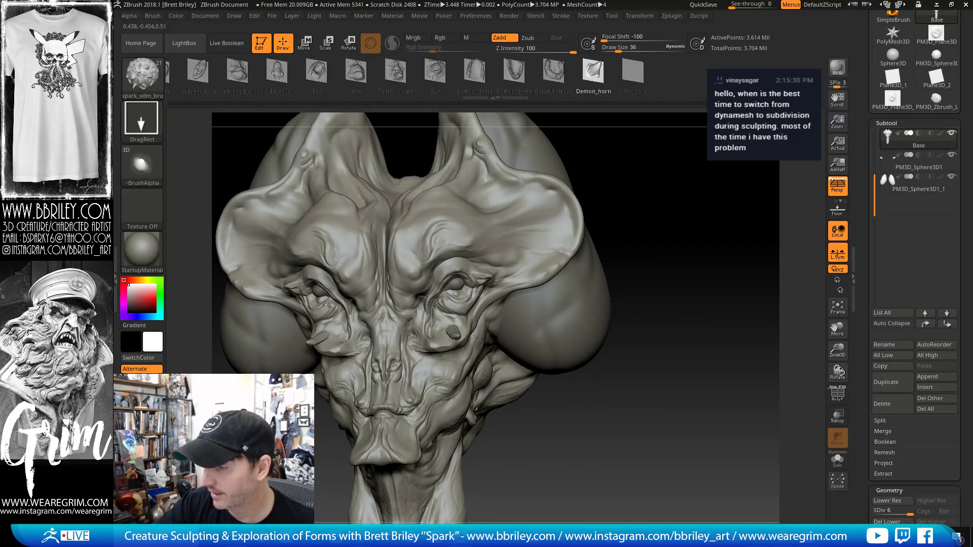
left_click_drag(680, 241, 643, 246)
key("ctrl+z")
- Try Demon_horn details on the lower rim of the side flare and on the cheek beside the nose
left_click_drag(568, 244, 591, 253)
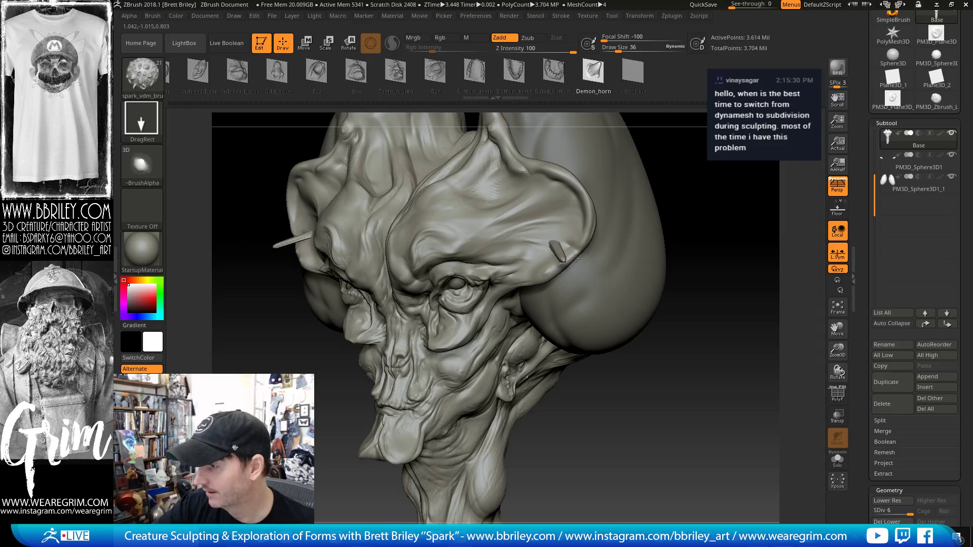
left_click_drag(687, 211, 710, 206)
key("ctrl+z")
left_click_drag(700, 248, 684, 197, "alt")
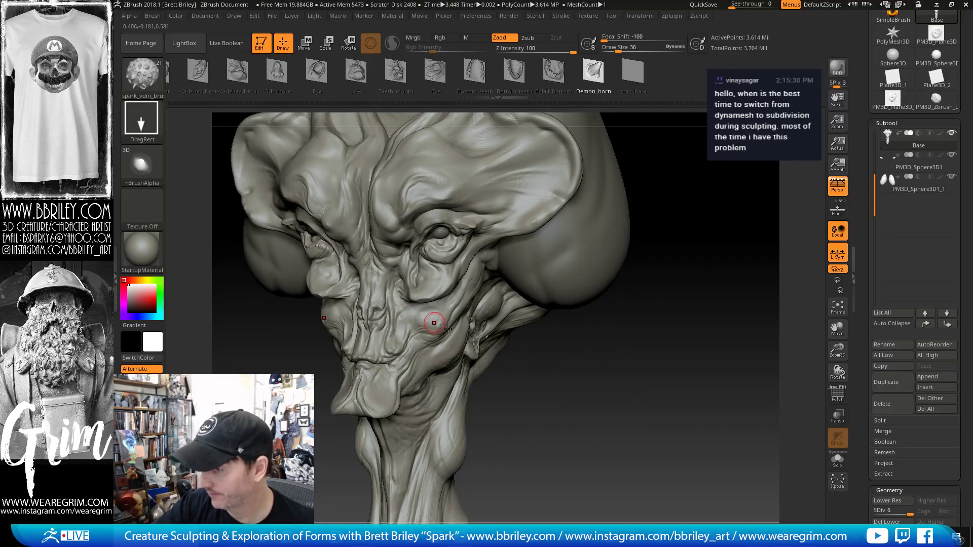
left_click_drag(533, 348, 598, 354)
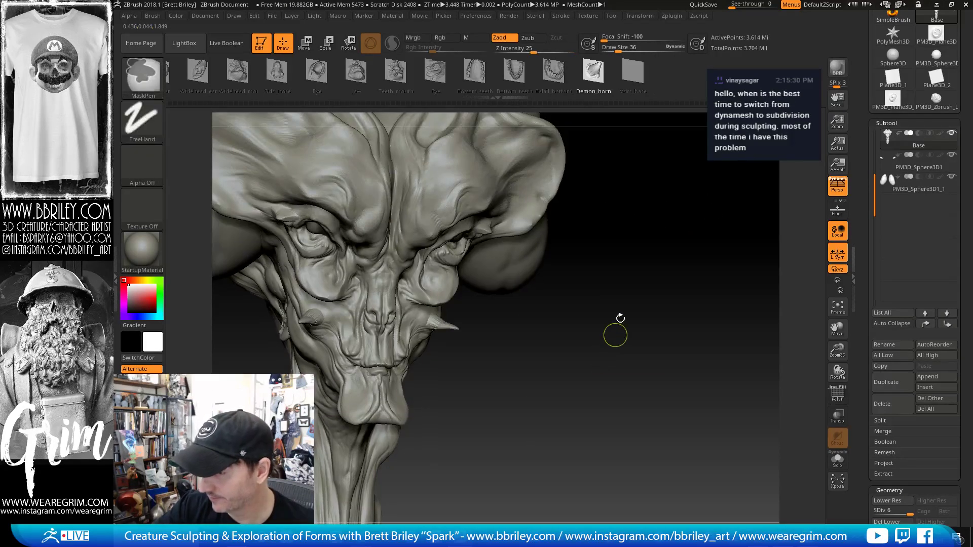
left_click_drag(630, 289, 532, 205, "alt")
- Choose the Eye shape of the spark_vdm brush, look at the Layer_1 brush, and return to spark_vdm
left_click(435, 71)
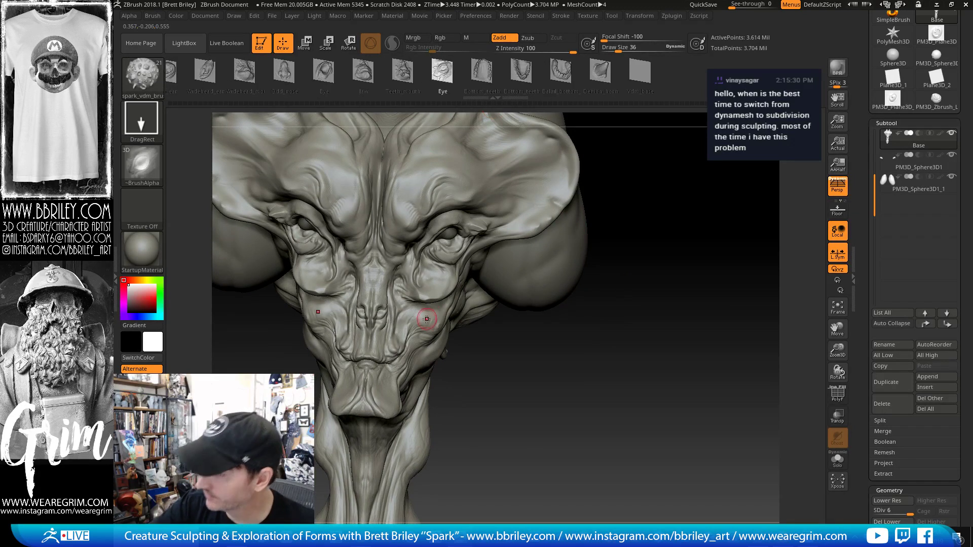
left_click(142, 75)
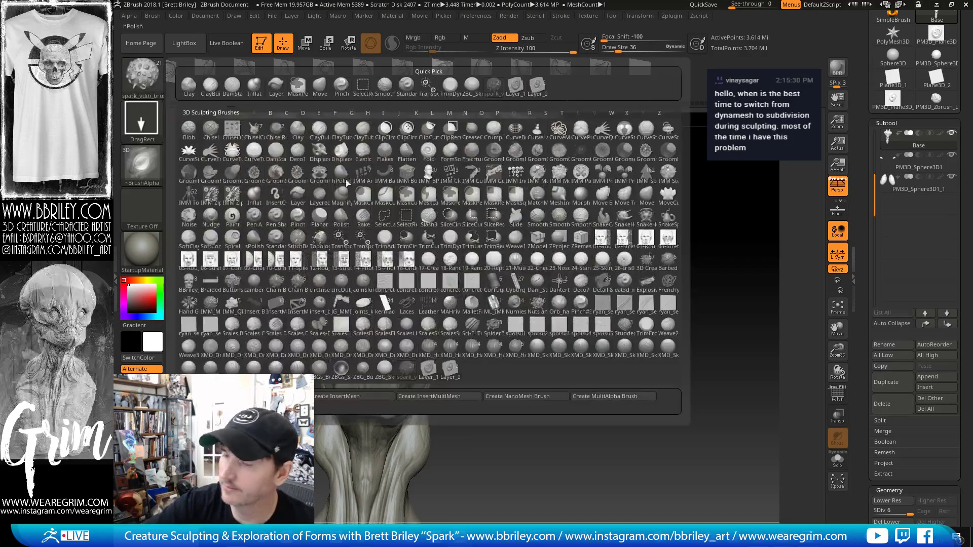
left_click(521, 91)
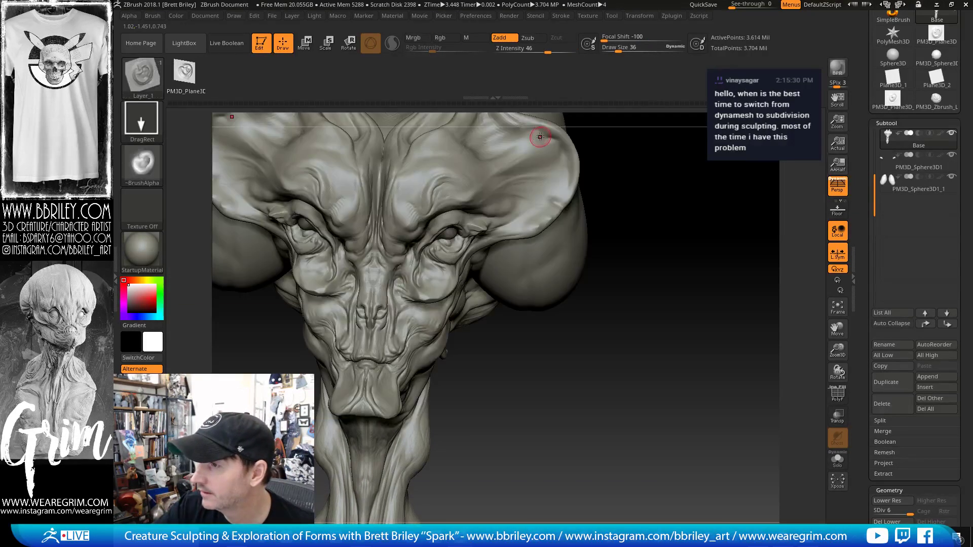
left_click(145, 78)
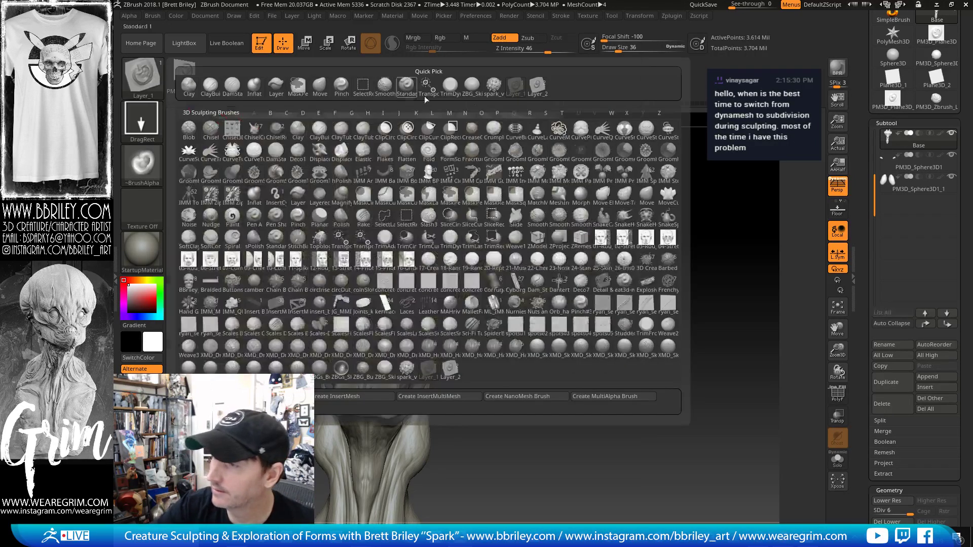
left_click(494, 87)
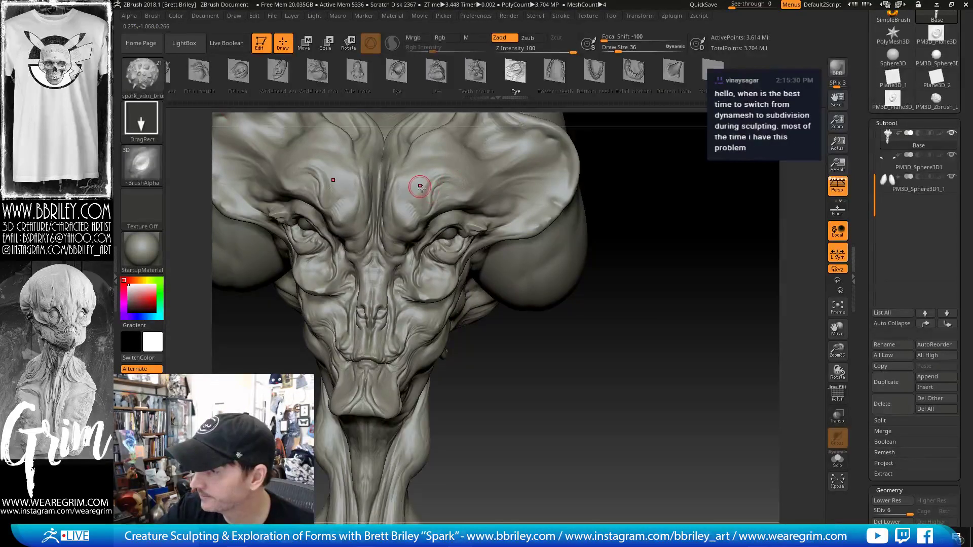
- Try placing a small Eye detail on the front of the neck and undo it
mouse_move(753, 217)
left_mouse_down()
mouse_move(751, 254)
mouse_move(695, 243)
left_mouse_up()
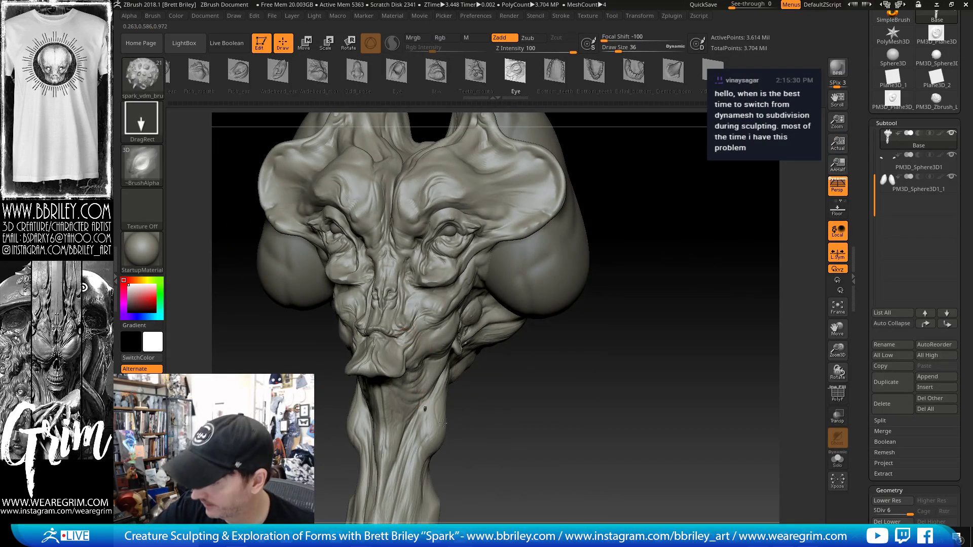
key("ctrl+z")
left_click_drag(512, 423, 458, 425)
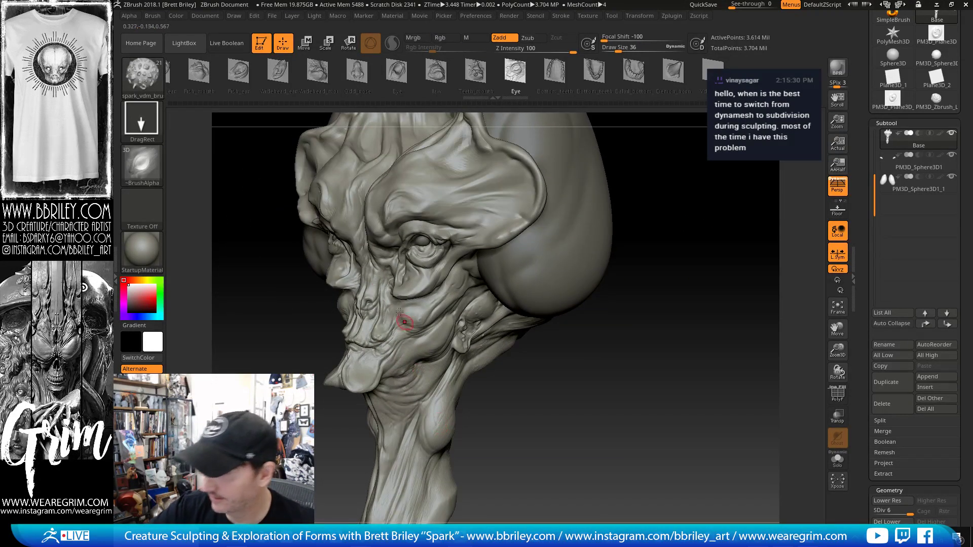
- Look over the Layer_1 and Layer_2 brushes with their plane shapes, return to the Standard brush, and check the brush library
left_click(147, 77)
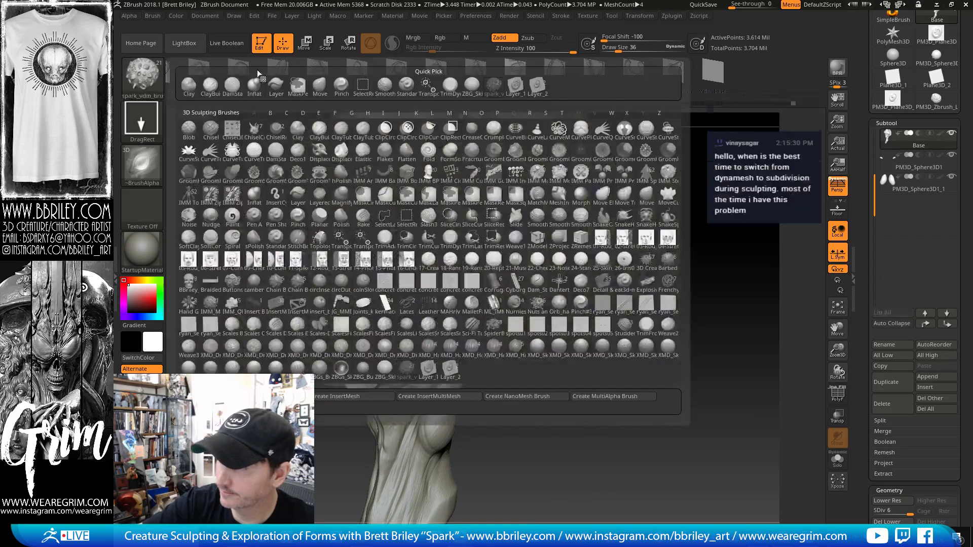
left_click(519, 87)
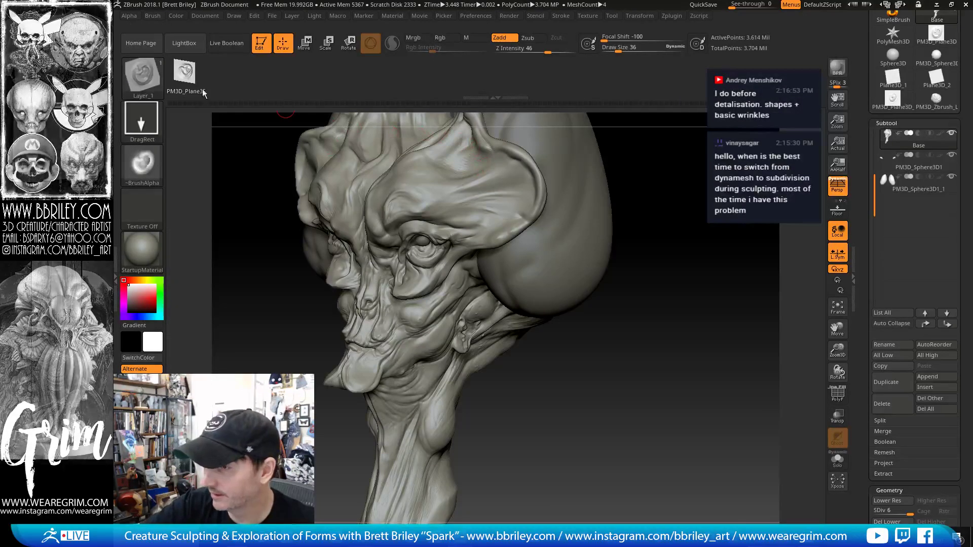
left_click(147, 79)
left_click(545, 93)
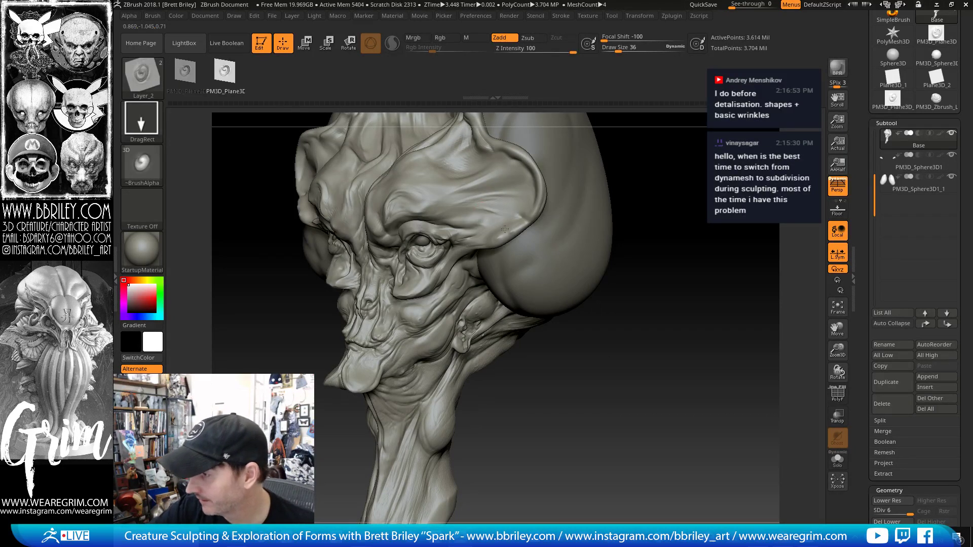
left_click_drag(707, 231, 620, 266)
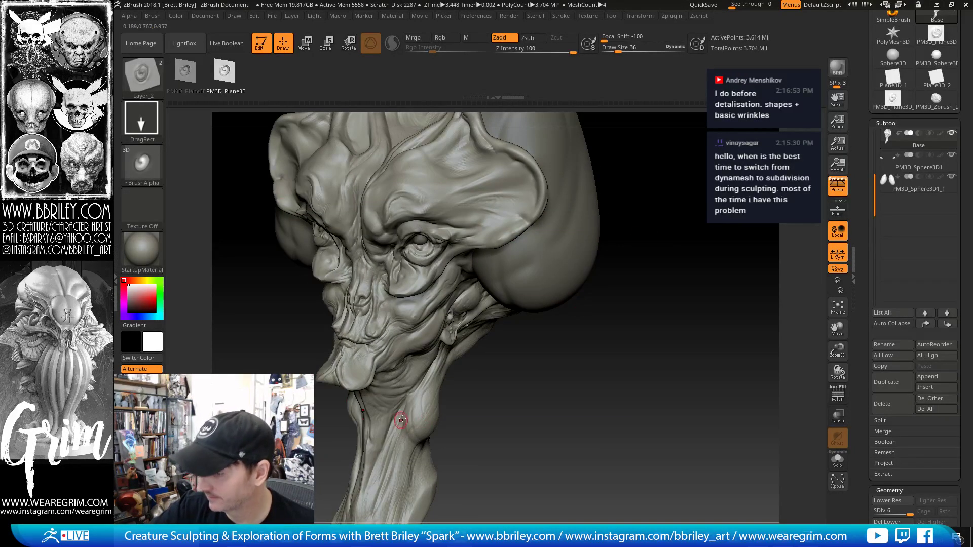
left_click(188, 77)
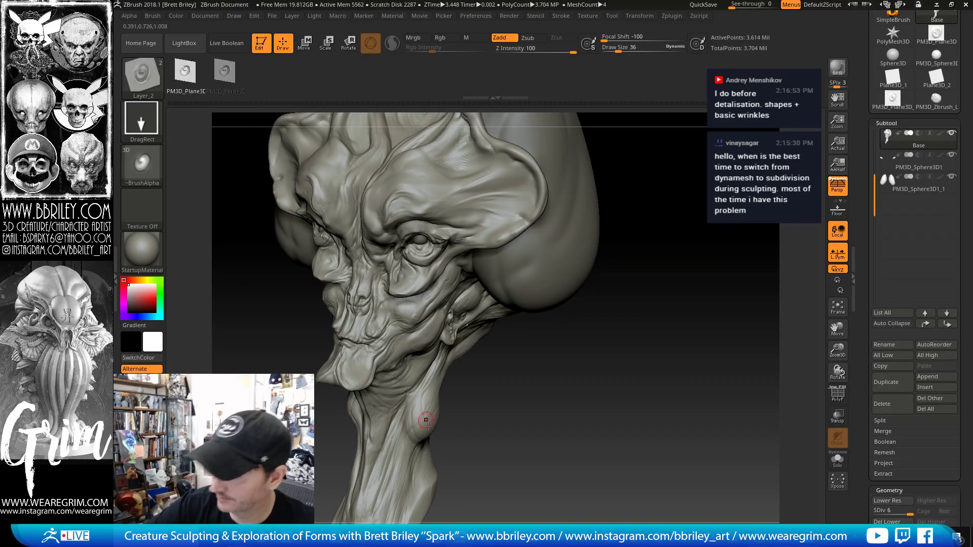
mouse_move(465, 417)
left_mouse_down()
mouse_move(425, 405)
mouse_move(476, 366)
left_mouse_up()
key("b")
key("s")
key("t")
left_click(142, 78)
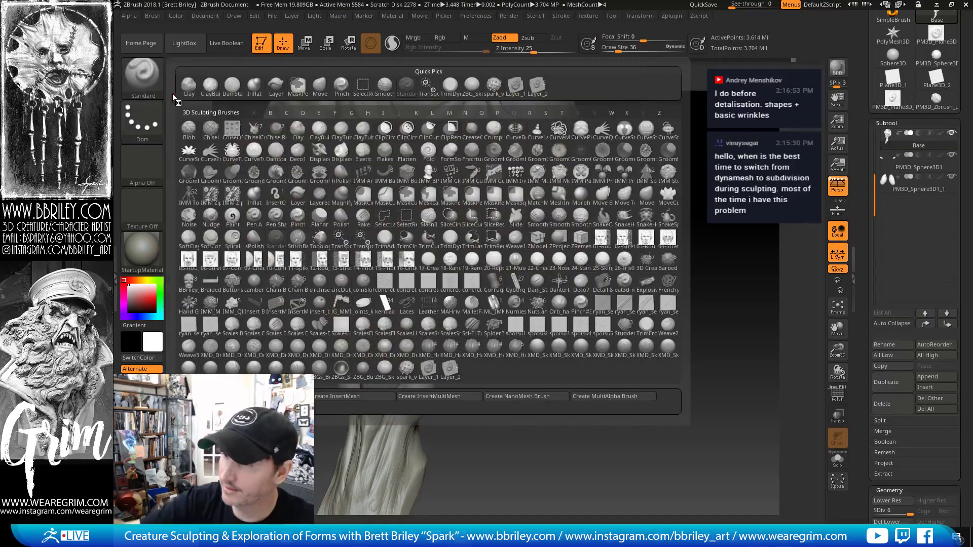
- Reshape the outer edge of the Base mesh's side flare with an enlarged Move brush
mouse_move(698, 229)
left_mouse_down()
mouse_move(690, 195)
mouse_move(568, 182)
left_mouse_up()
key("b")
key("m")
key("v")
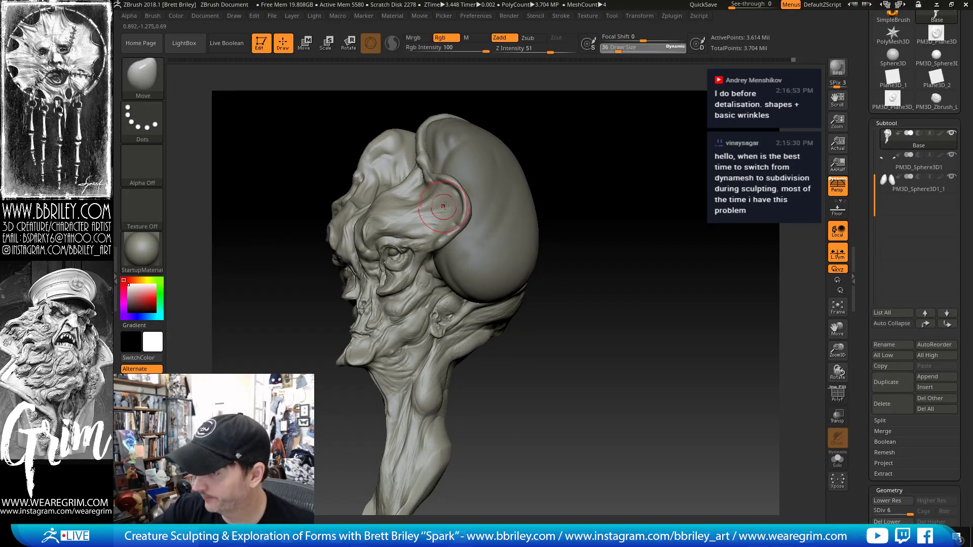
key("bracketright")
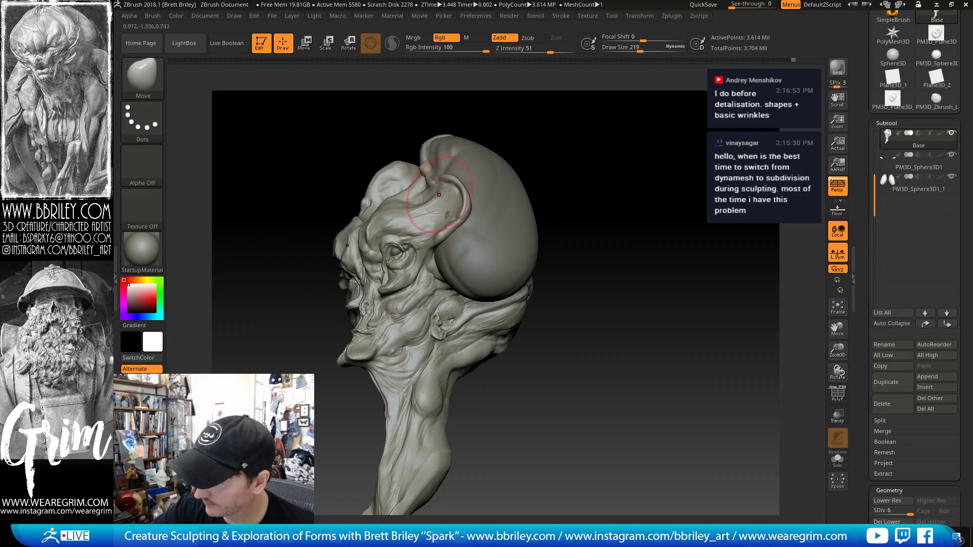
mouse_move(585, 125)
left_mouse_down()
mouse_move(636, 120)
mouse_move(557, 148)
left_mouse_up()
key("bracketright")
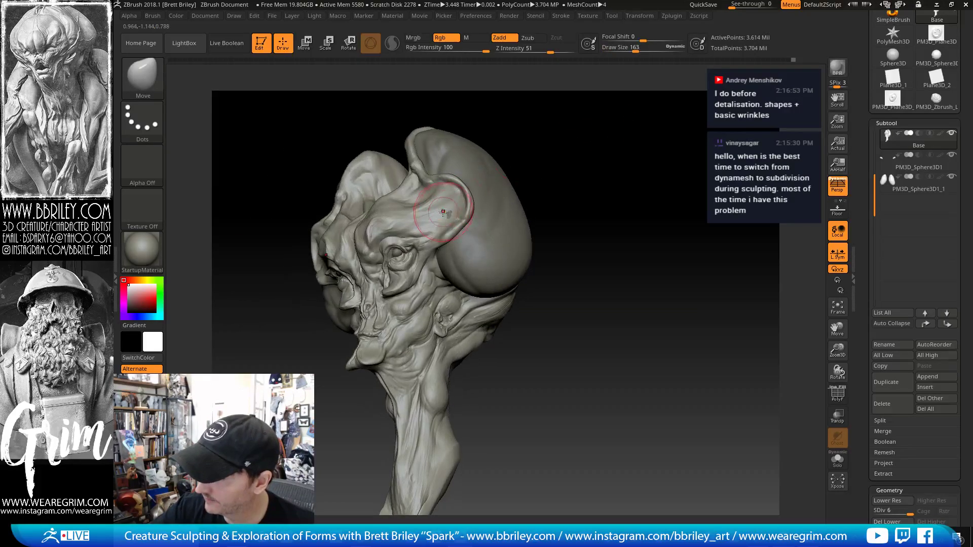
left_click_drag(457, 222, 444, 238)
- Refine the lower rim of the side flare with the Inflat brush and a smaller Move brush
key("b")
key("i")
key("n")
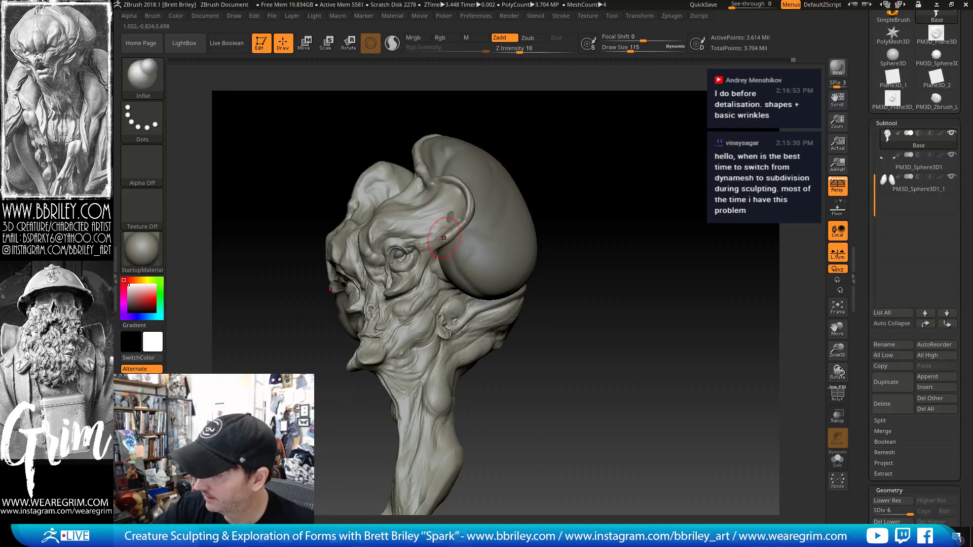
left_click_drag(579, 158, 441, 235)
key("b")
key("m")
key("v")
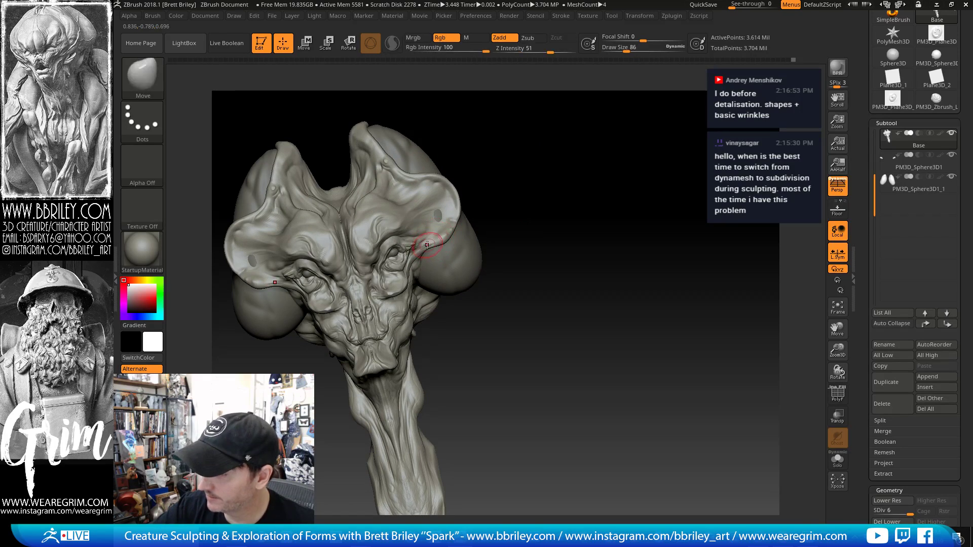
mouse_move(558, 157)
left_mouse_down()
mouse_move(521, 165)
mouse_move(507, 148)
mouse_move(561, 150)
mouse_move(430, 243)
left_mouse_up()
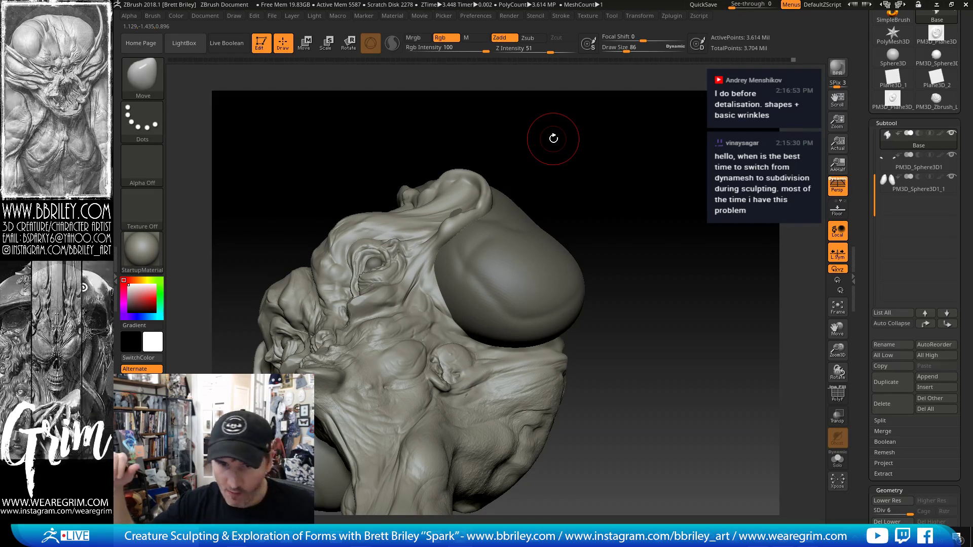
- Select the PM3D_Sphere3D1_1 sac and push its front back behind the side flare with the Move brush
mouse_move(553, 138)
left_mouse_down()
mouse_move(610, 201)
mouse_move(626, 161)
mouse_move(646, 183)
left_mouse_up()
left_click(537, 218, "alt")
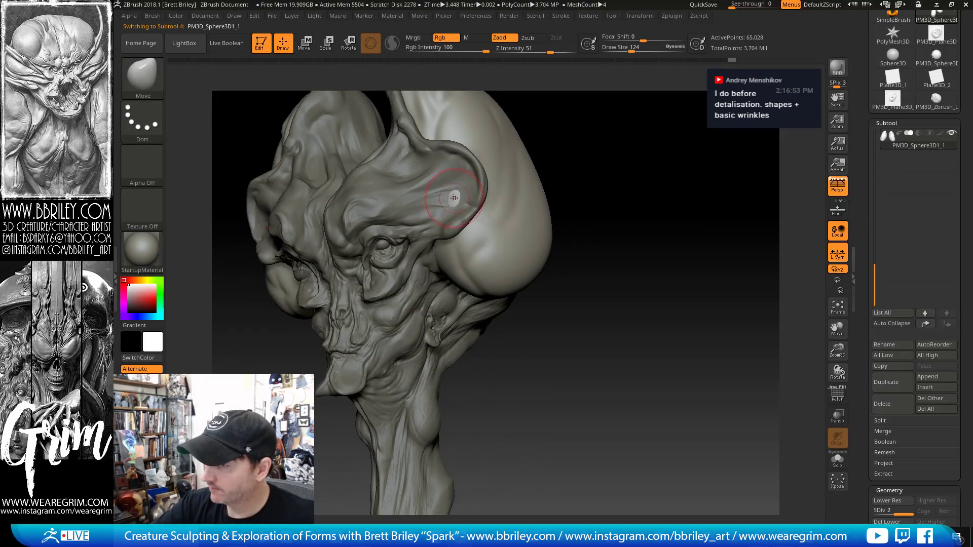
mouse_move(553, 137)
left_mouse_down()
mouse_move(592, 142)
mouse_move(661, 192)
mouse_move(610, 202)
mouse_move(572, 186)
left_mouse_up()
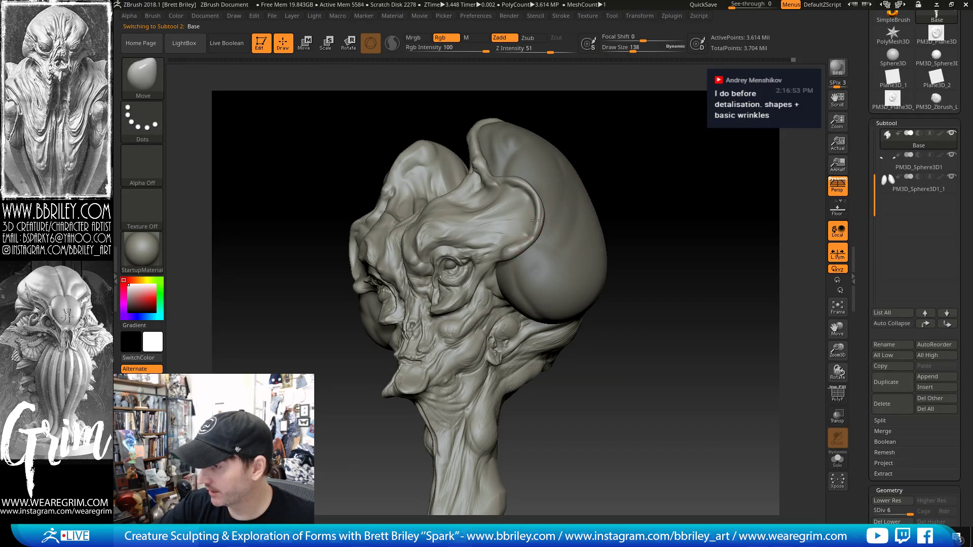
mouse_move(630, 137)
left_mouse_down()
mouse_move(659, 141)
mouse_move(537, 192)
mouse_move(516, 183)
mouse_move(626, 170)
mouse_move(652, 177)
mouse_move(537, 196)
left_mouse_up()
- Select the PM3D_Sphere3D1_1 sac with the Standard brush and check its polygon wireframe
left_click(572, 194, "alt")
key("b")
key("s")
key("t")
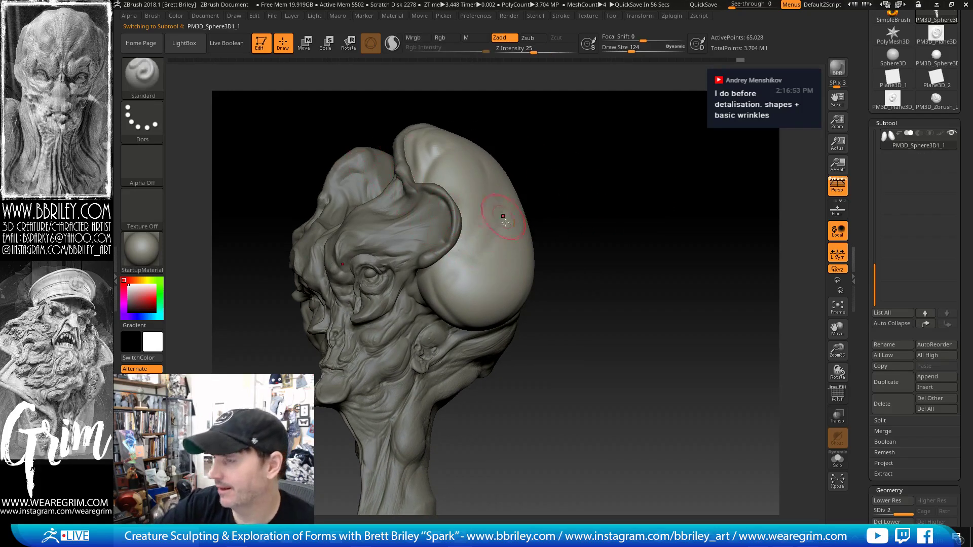
left_click(842, 399)
left_click(842, 399)
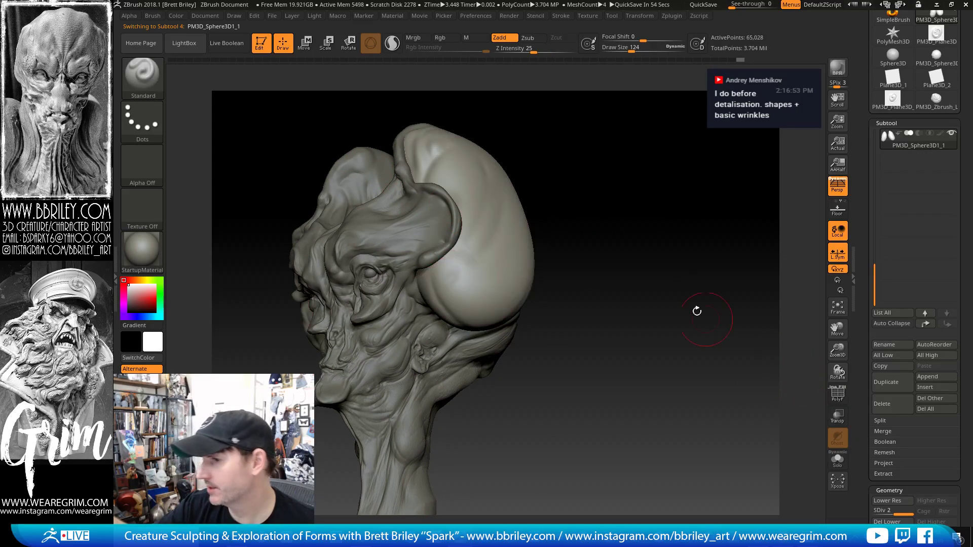
- Try placing a Widehead_ear detail on the sac with the spark_vdm brush and undo it
left_click(142, 85)
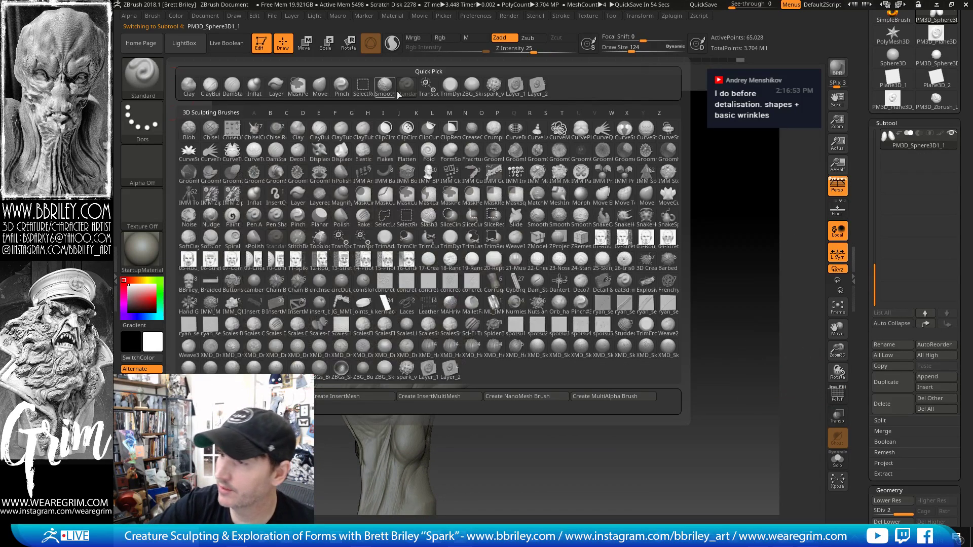
left_click(493, 85)
left_click(278, 71)
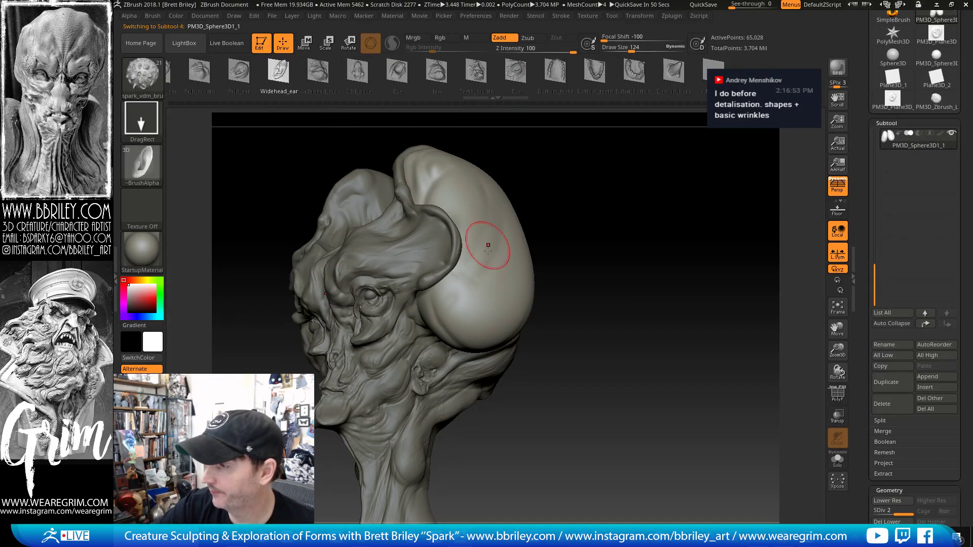
left_click_drag(578, 235, 628, 219)
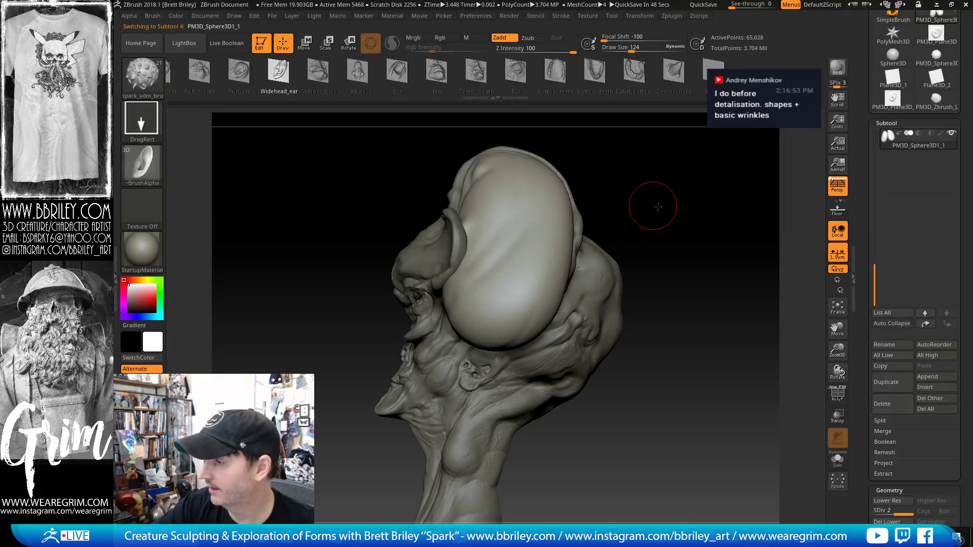
key("ctrl+z")
- Subdivide the PM3D_Sphere3D1_1 sac up to SDiv 4
key("ctrl+d")
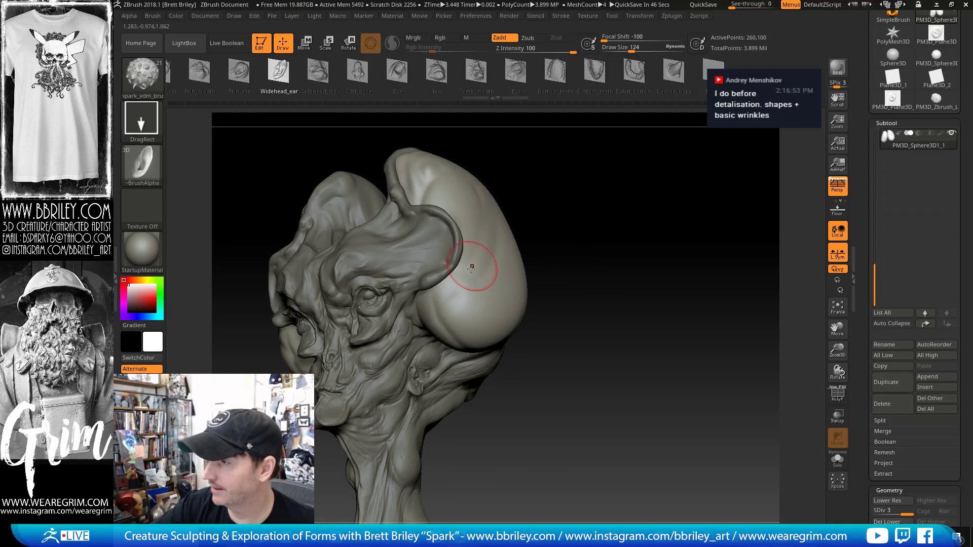
mouse_move(533, 273)
left_mouse_down()
mouse_move(582, 261)
mouse_move(402, 244)
left_mouse_up()
key("ctrl+d")
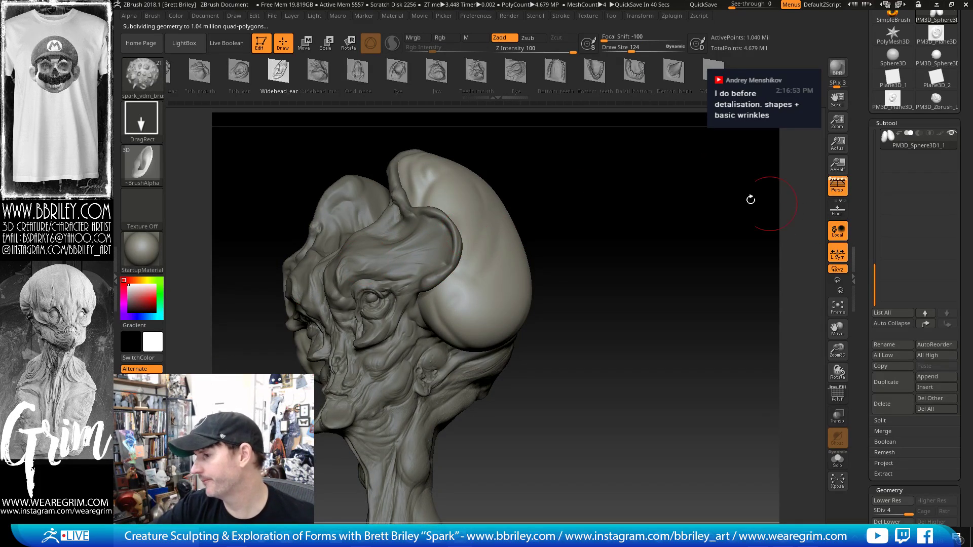
- Select the Base head mesh, try a Widehead_ear detail on its side flare, and undo it
left_click(449, 245, "alt")
left_click_drag(865, 234, 877, 336)
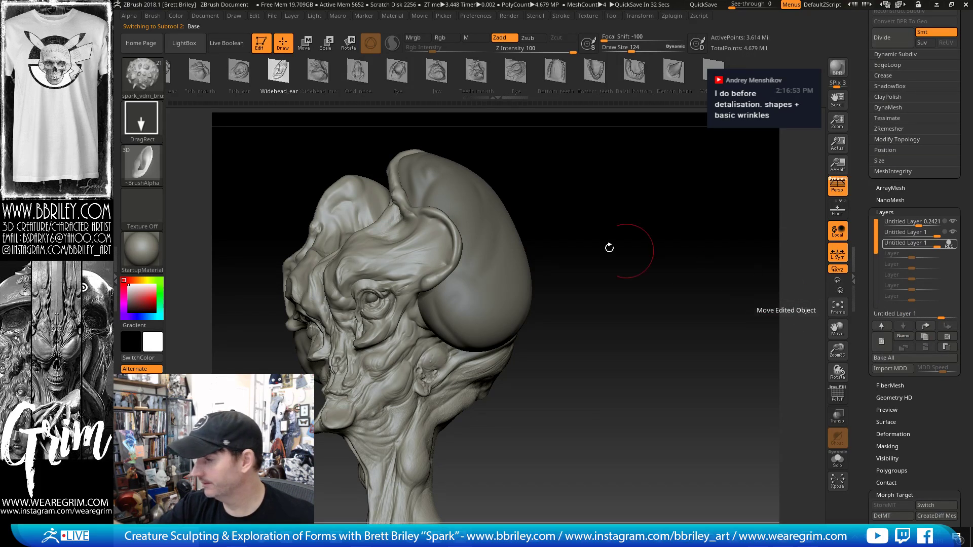
left_click_drag(612, 246, 528, 217)
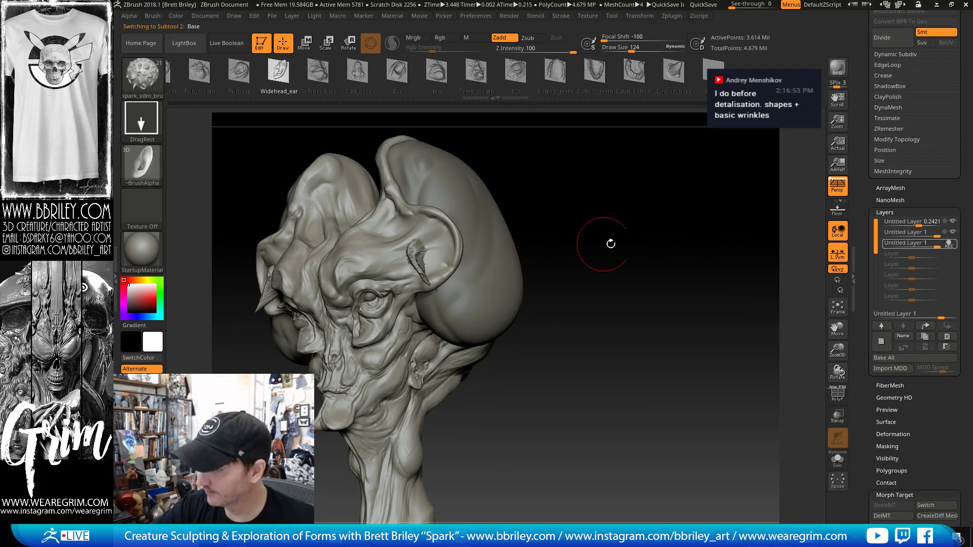
key("ctrl+z")
- Try baking all layers of the Base mesh and undo the bake
left_click(880, 359)
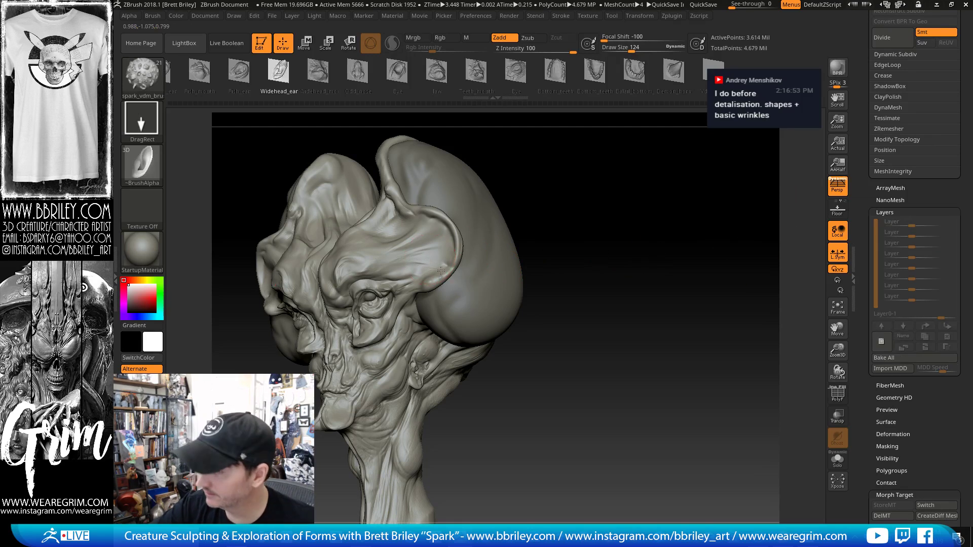
left_click_drag(586, 220, 674, 193, "shift")
left_click_drag(684, 193, 703, 212, "alt")
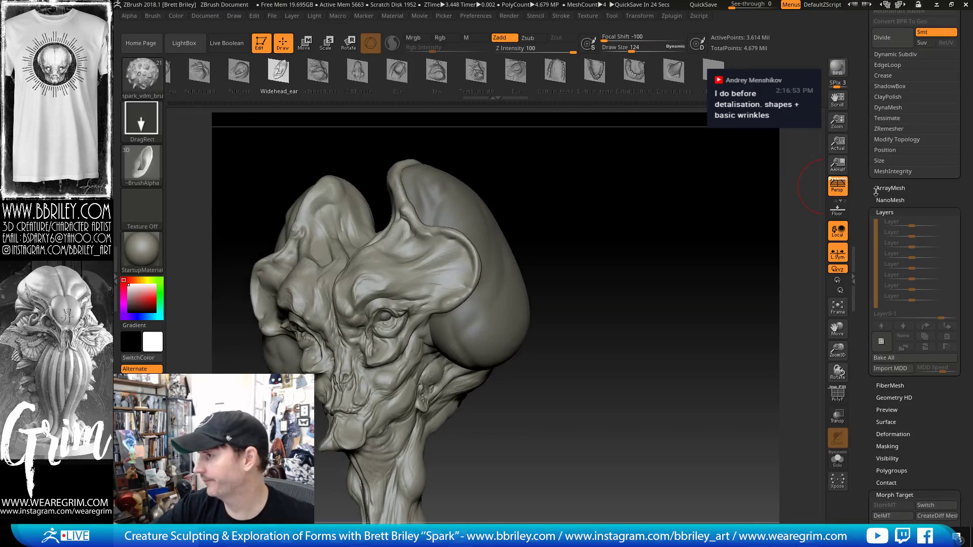
key("ctrl+z")
key("ctrl+z")
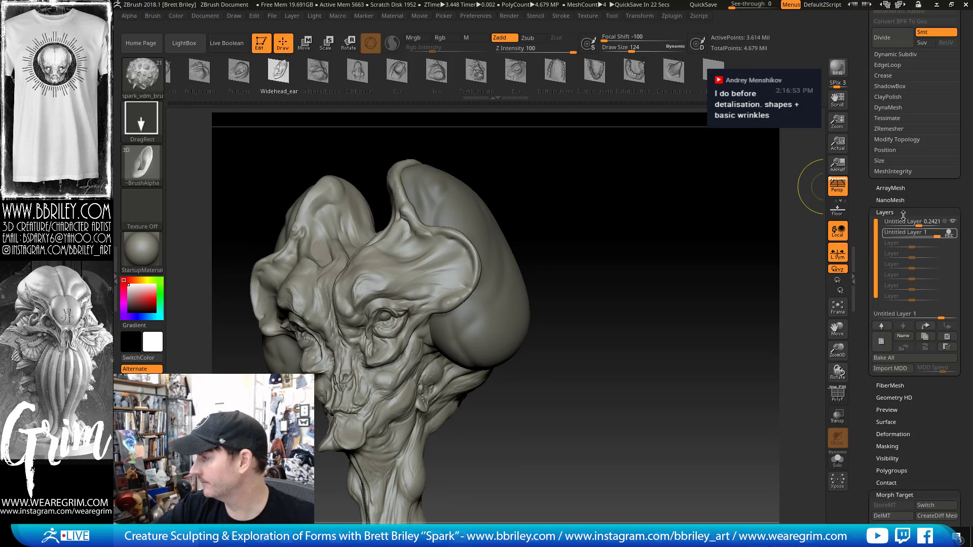
key("ctrl+z")
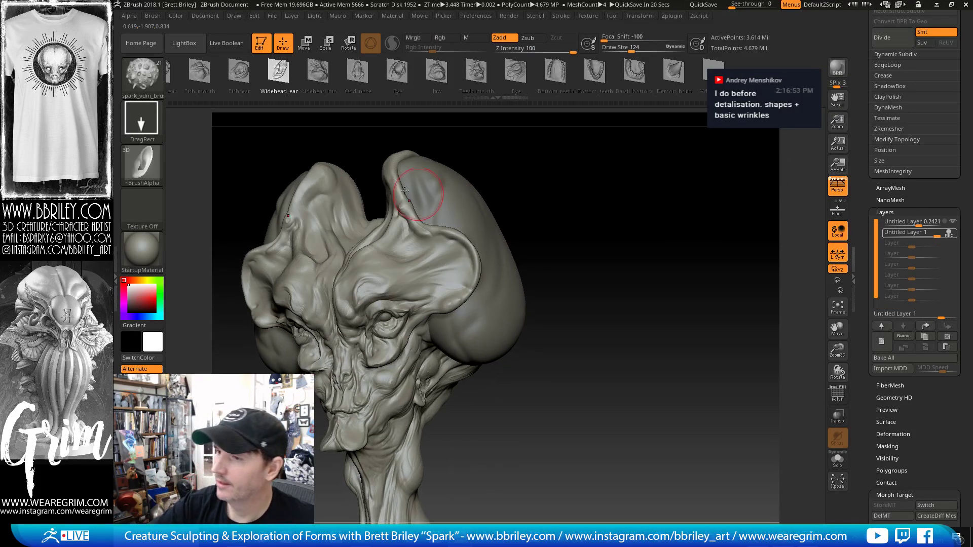
- Select the PM3D_Sphere3D1_1 sac, try Demon_horn details on its lower part, and undo them
left_click(486, 250, "alt")
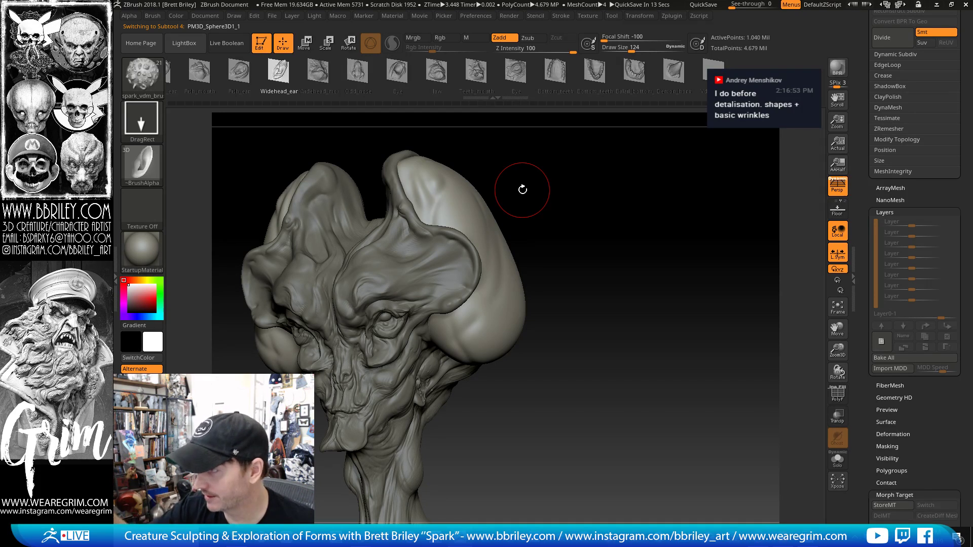
left_click(673, 76)
mouse_move(571, 230)
left_mouse_down()
mouse_move(455, 326)
mouse_move(491, 354)
left_mouse_up()
mouse_move(580, 313)
left_mouse_down()
mouse_move(636, 246)
mouse_move(617, 264)
left_mouse_up()
key("ctrl+z")
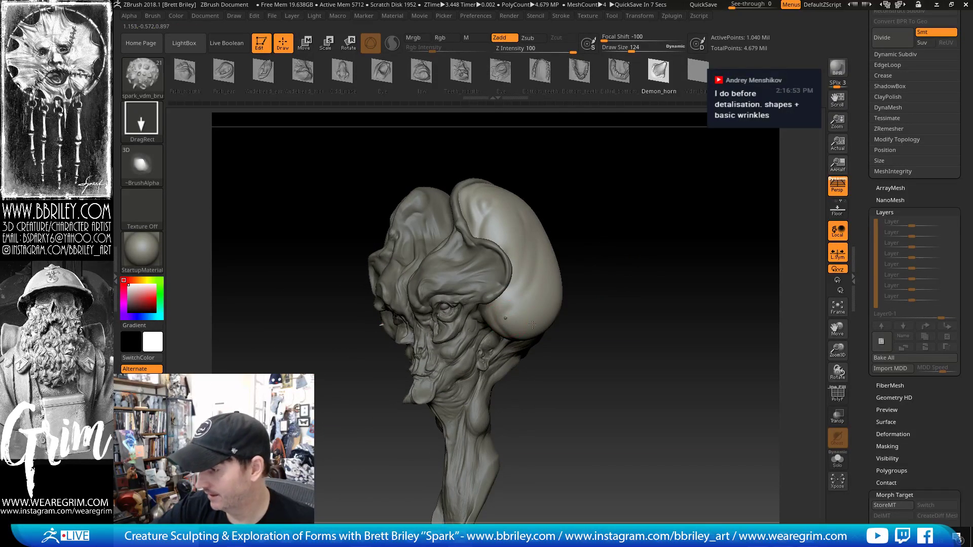
left_click_drag(532, 325, 547, 328)
mouse_move(591, 238)
left_mouse_down()
mouse_move(608, 233)
mouse_move(585, 222)
left_mouse_up()
key("ctrl+z")
- Try a large Demon_horn on the upper front of the sac and view it from the other side
left_click_drag(483, 213, 509, 120)
left_click_drag(598, 152, 634, 189)
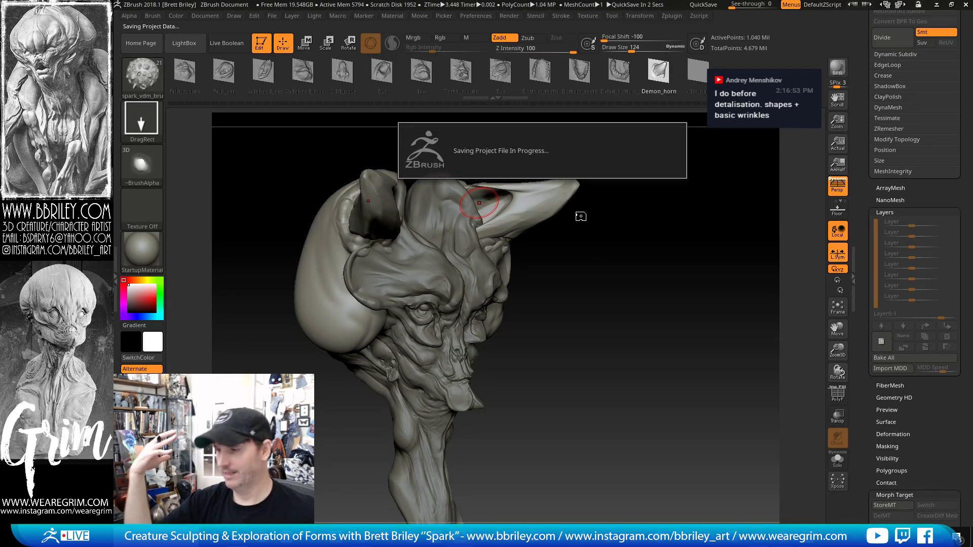
mouse_move(580, 214)
left_mouse_down()
mouse_move(557, 192)
mouse_move(540, 196)
left_mouse_up()
- Try several small Demon_horn spikes on the upper front and lower part of the sac and undo them
mouse_move(483, 209)
left_mouse_down()
mouse_move(496, 213)
mouse_move(487, 203)
left_mouse_up()
left_click_drag(535, 154, 565, 175)
left_click_drag(501, 219, 524, 269)
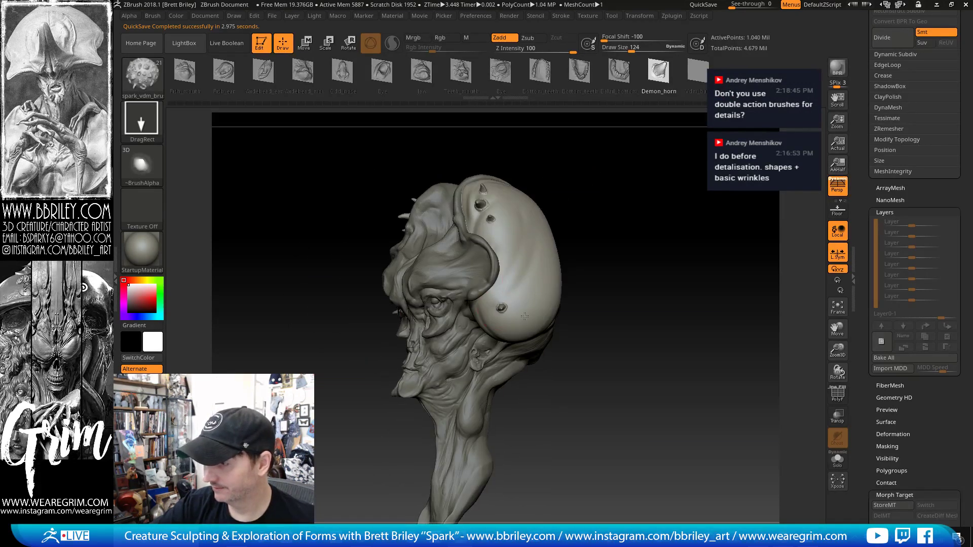
mouse_move(588, 254)
left_mouse_down()
mouse_move(619, 261)
mouse_move(595, 261)
mouse_move(589, 243)
mouse_move(567, 247)
left_mouse_up()
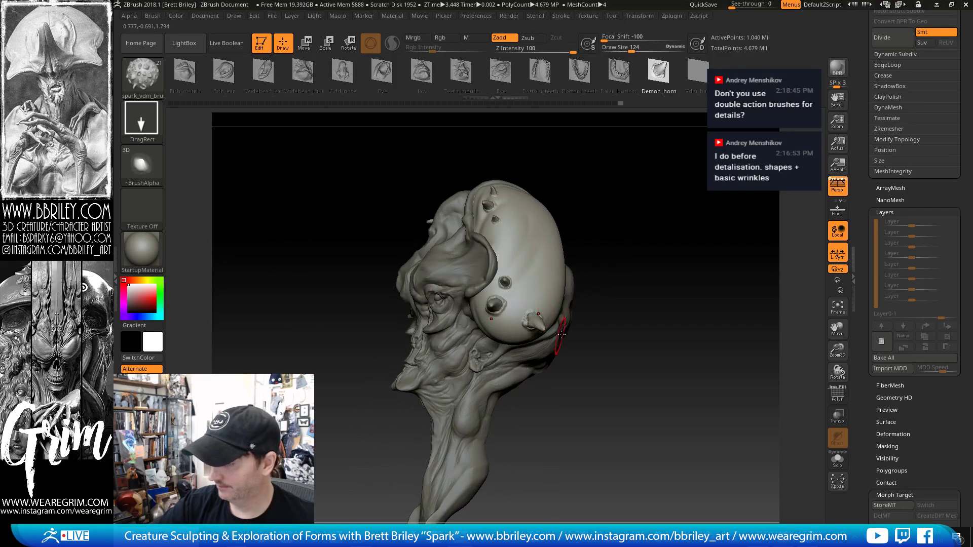
left_click_drag(633, 291, 659, 282)
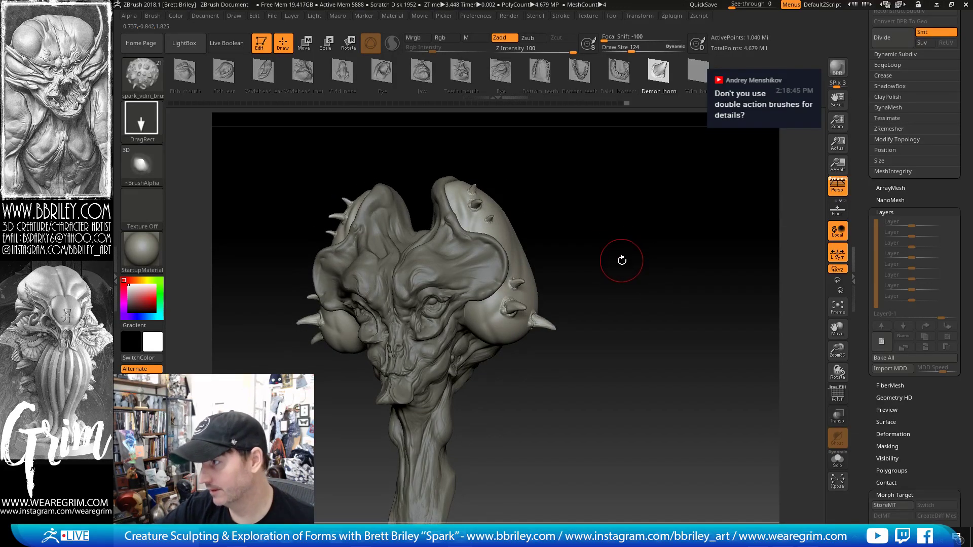
key("ctrl")
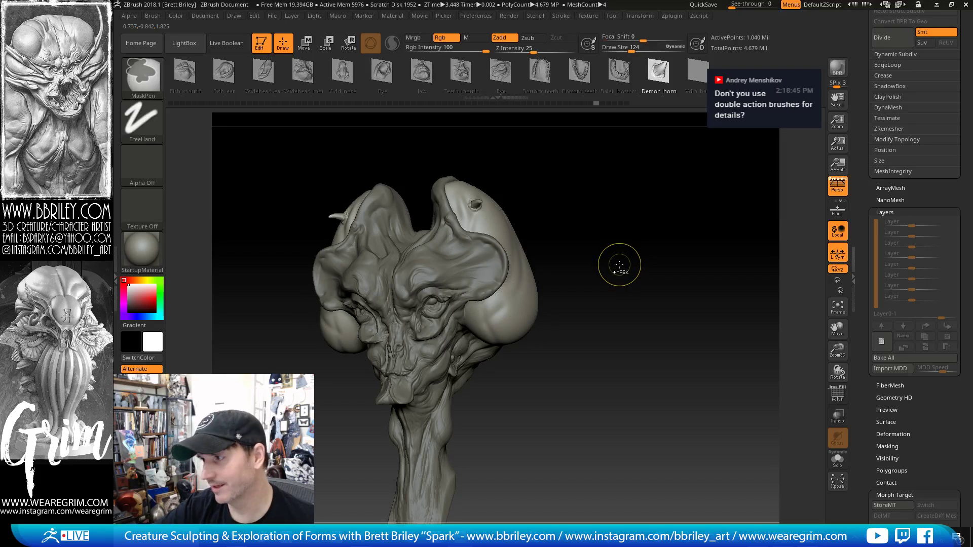
key("ctrl+z")
- Try the Balail_bottom teeth detail on the lower end of the sacs and pull it outward with the Move brush
left_click(620, 74)
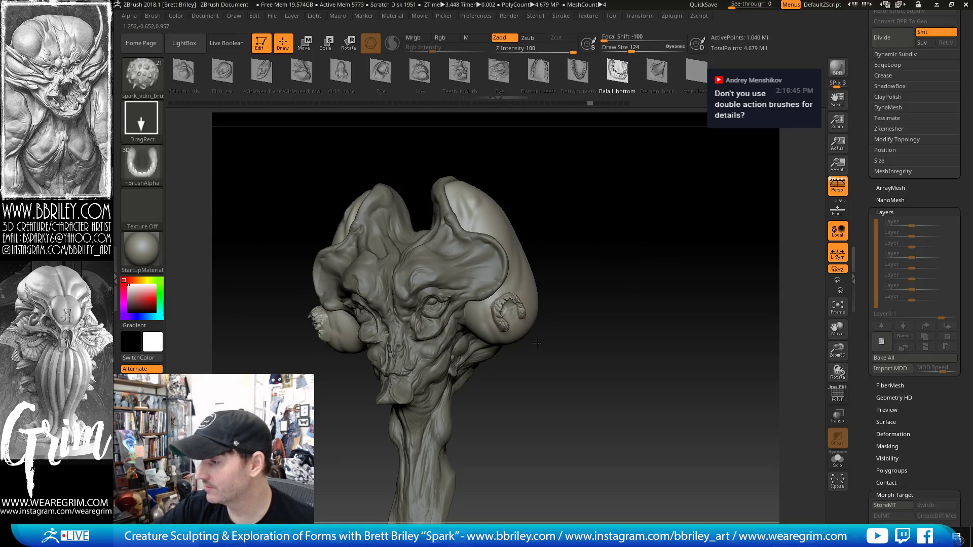
mouse_move(559, 290)
left_mouse_down()
mouse_move(529, 265)
mouse_move(608, 250)
mouse_move(603, 261)
left_mouse_up()
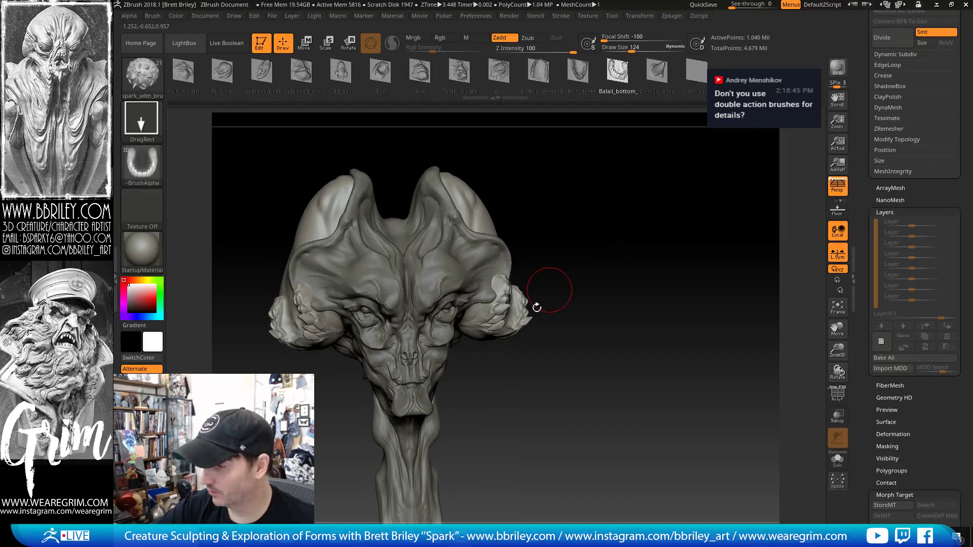
key("b")
key("m")
key("v")
key("s")
left_click_drag(531, 345, 546, 346)
mouse_move(544, 302)
left_mouse_down()
mouse_move(528, 329)
mouse_move(540, 324)
left_mouse_up()
mouse_move(578, 251)
left_mouse_down()
mouse_move(562, 242)
mouse_move(542, 291)
mouse_move(571, 285)
left_mouse_up()
key("s")
mouse_move(621, 233)
left_mouse_down()
mouse_move(691, 193)
mouse_move(664, 196)
left_mouse_up()
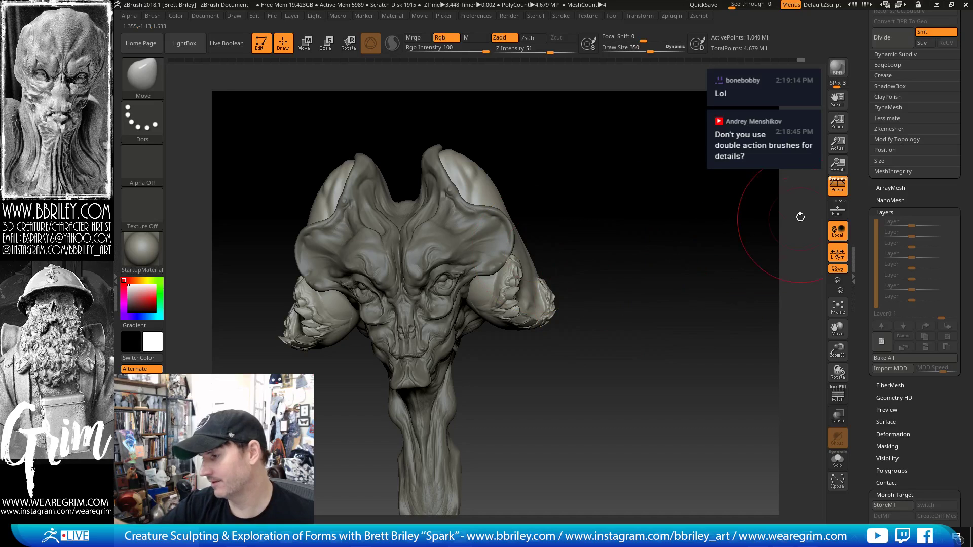
left_click_drag(801, 216, 698, 244)
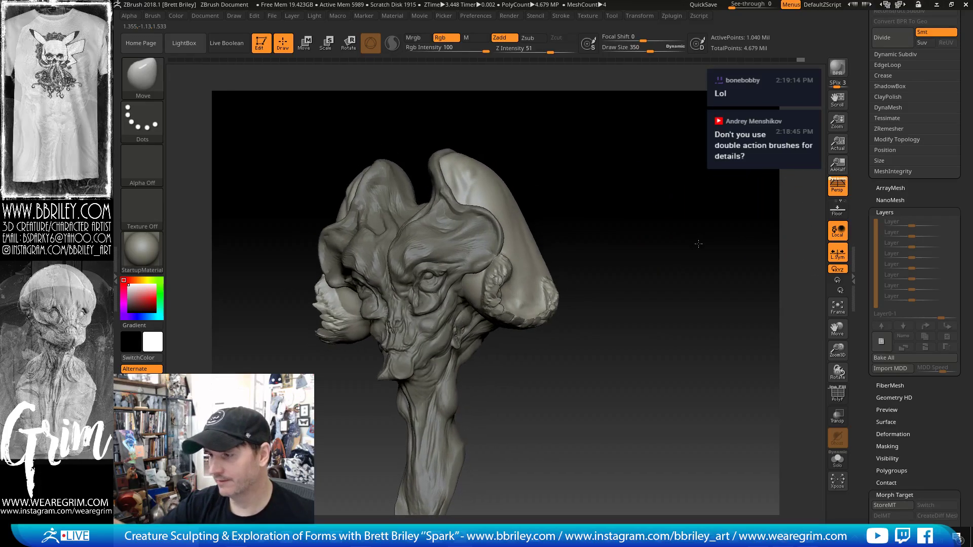
left_click_drag(669, 198, 662, 183, "shift")
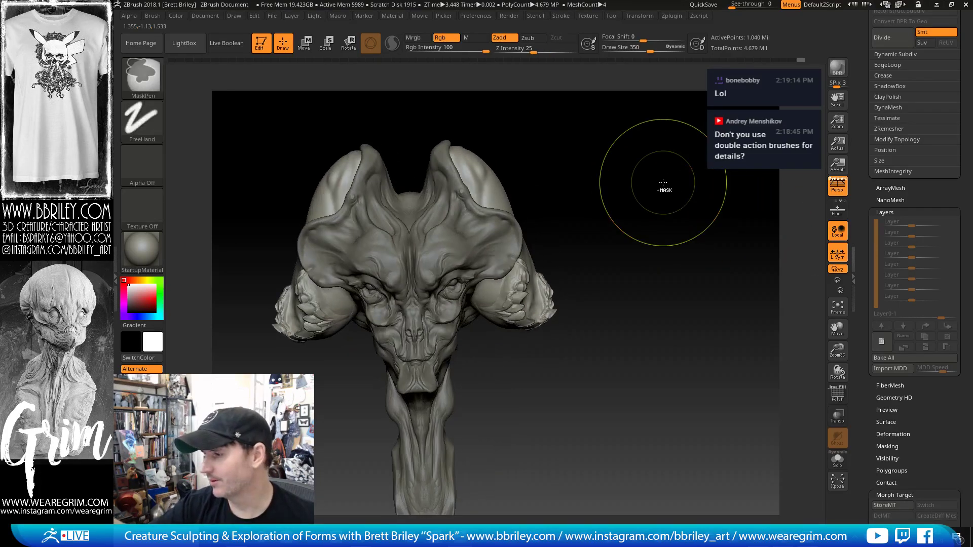
- Carve curved creases into the lower end and side of the sac with the DamStandard brush and soften them with Smooth
mouse_move(648, 223)
left_mouse_down()
mouse_move(638, 217)
mouse_move(678, 204)
mouse_move(617, 196)
left_mouse_up()
key("b")
key("d")
key("s")
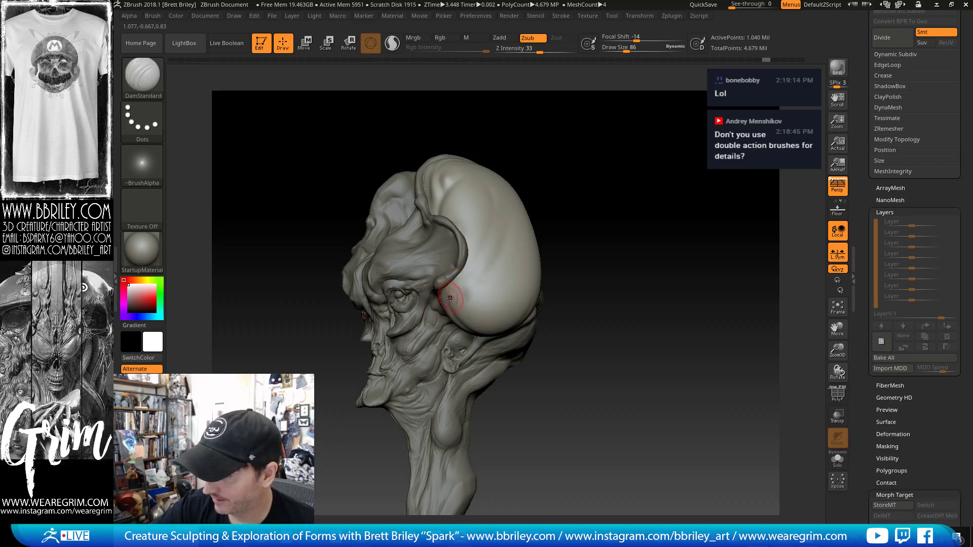
key("bracketleft")
key("bracketleft")
key("bracketleft")
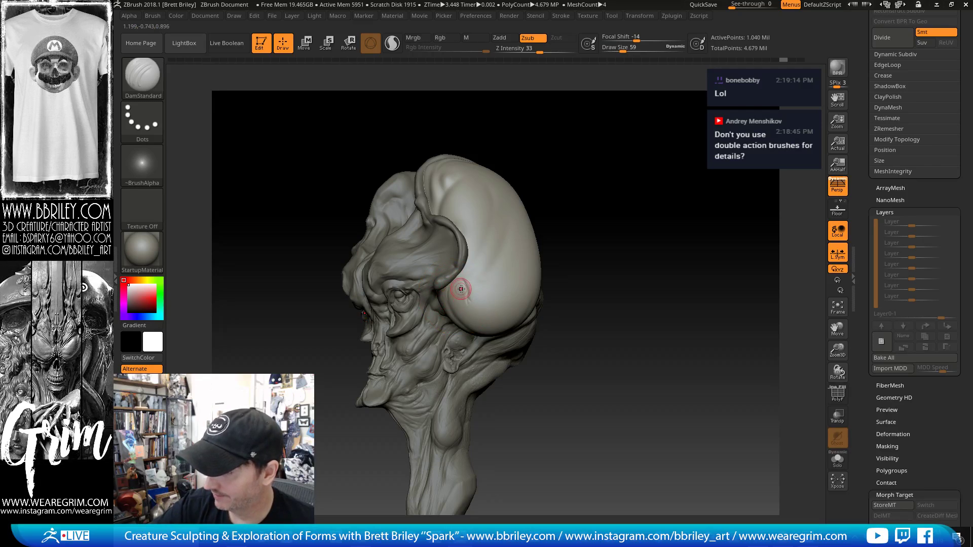
left_click_drag(587, 174, 457, 292)
key("shift")
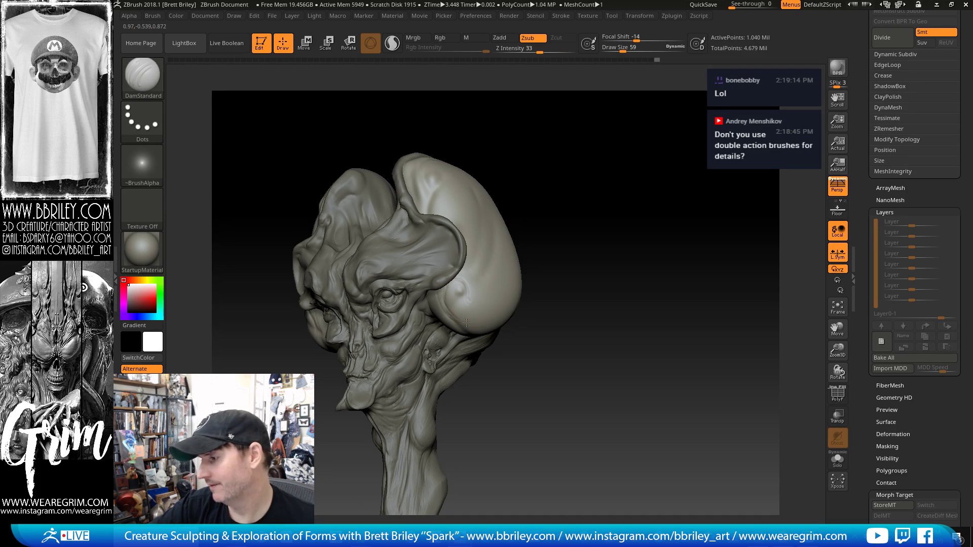
left_click_drag(482, 305, 480, 251)
right_click_drag(491, 235, 489, 240, "shift")
left_click_drag(530, 202, 457, 223)
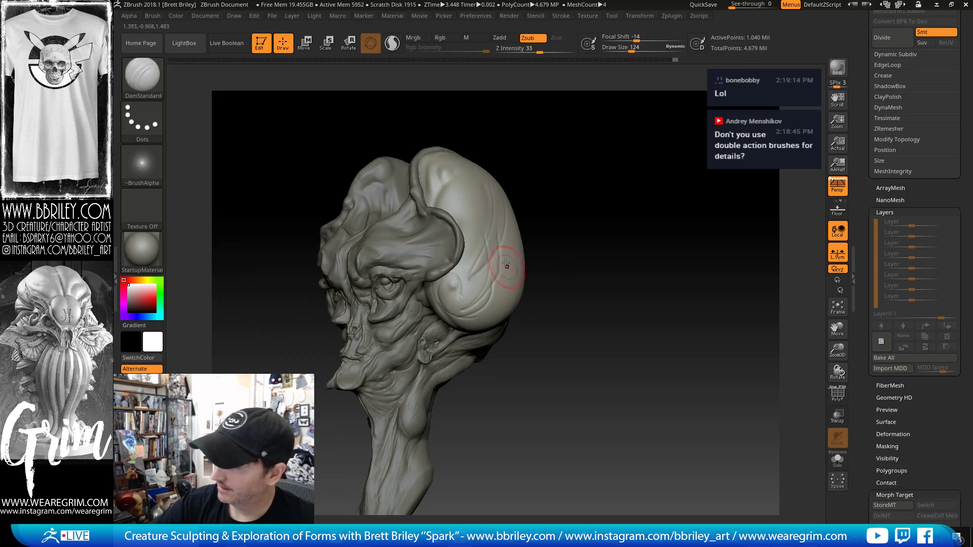
left_click_drag(487, 268, 490, 240, "shift")
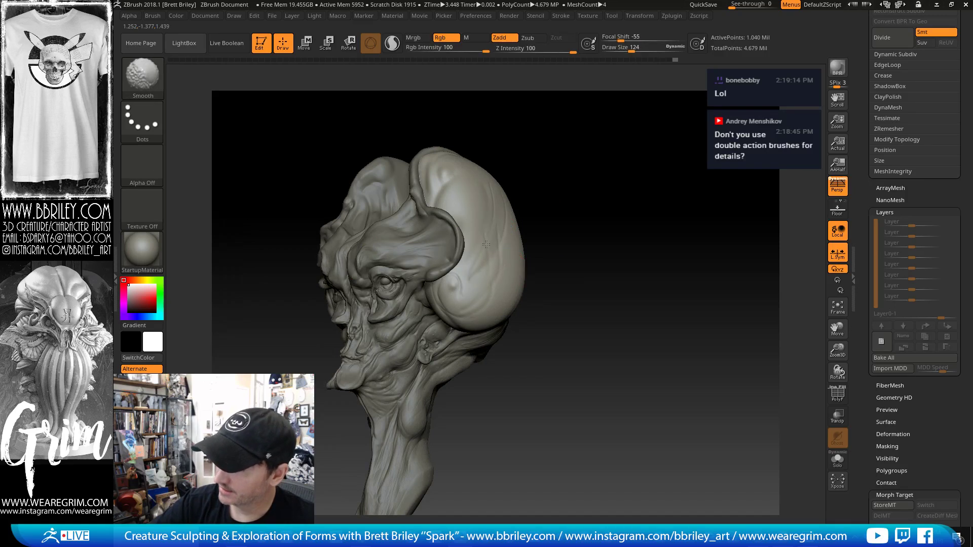
- Try swelling the upper front of the sac with the Inflate brush and smooth the bulges
left_click_drag(542, 179, 500, 192)
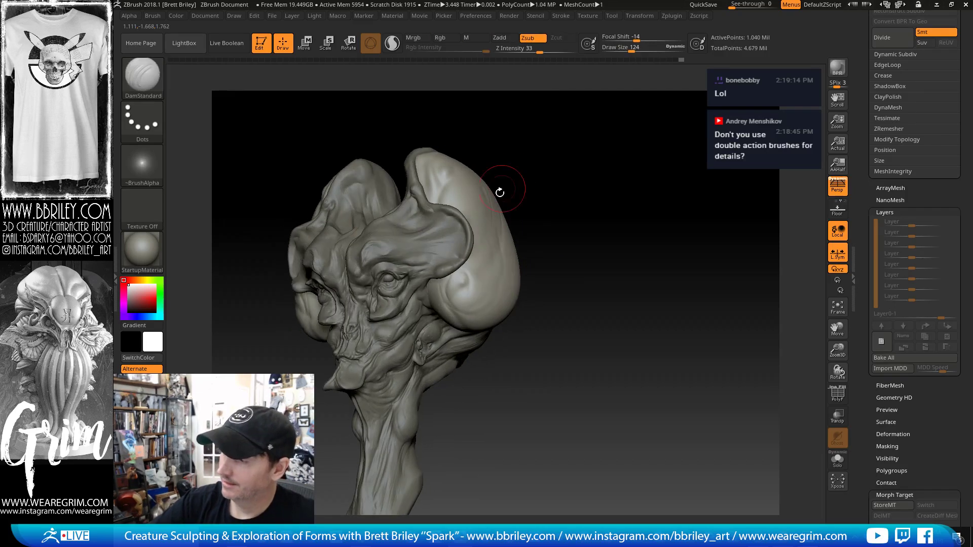
key("b")
key("i")
key("n")
key("s")
left_click(469, 198)
key("shift")
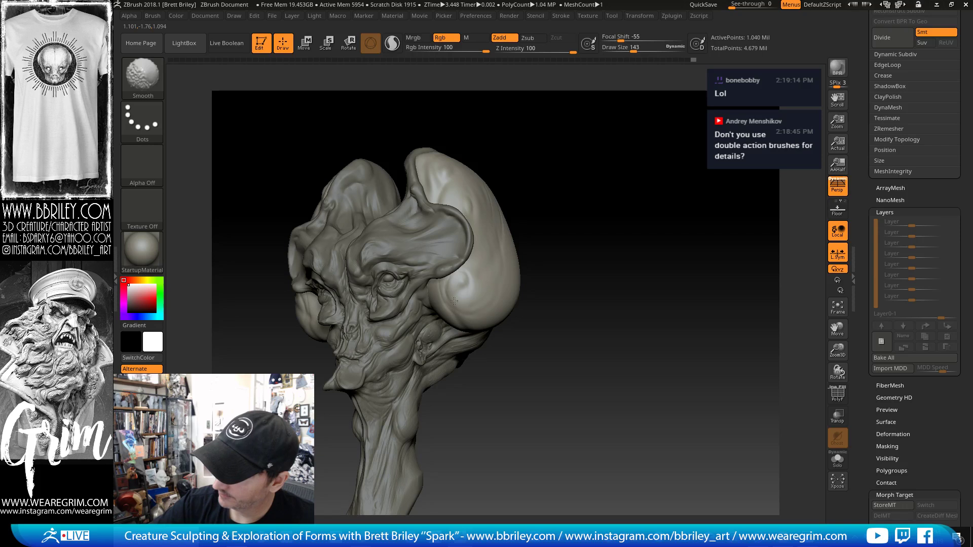
- Try Alpha 58 wrinkles on the lower front of the sacs using the Standard brush with DragRect, and soften them with Smooth
key("b")
key("s")
key("t")
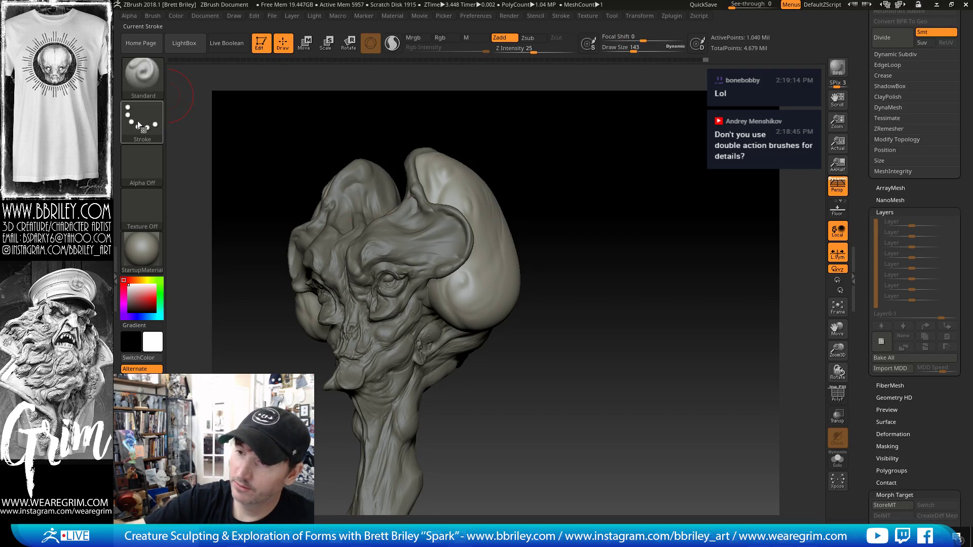
left_click(143, 122)
left_click(246, 131)
left_click(147, 162)
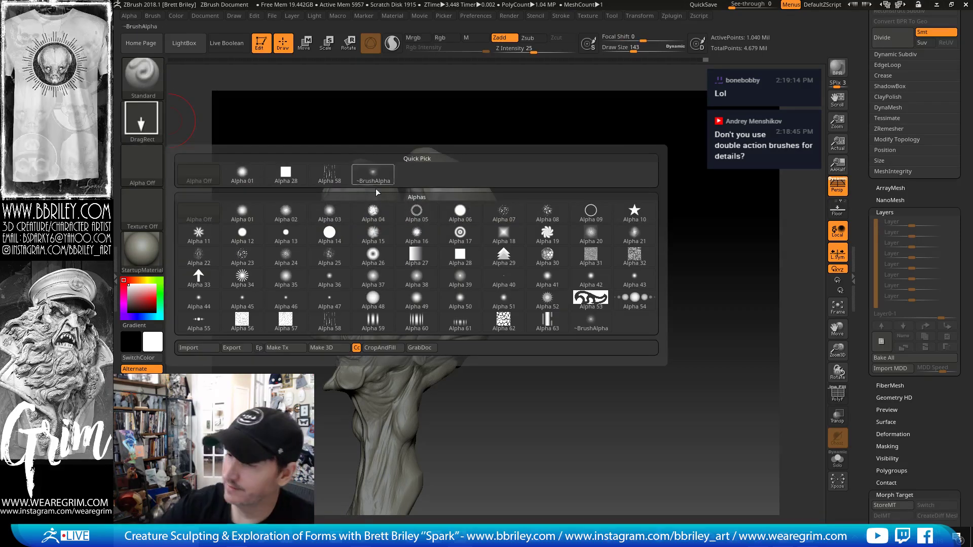
left_click(345, 319)
left_click_drag(470, 302, 478, 298)
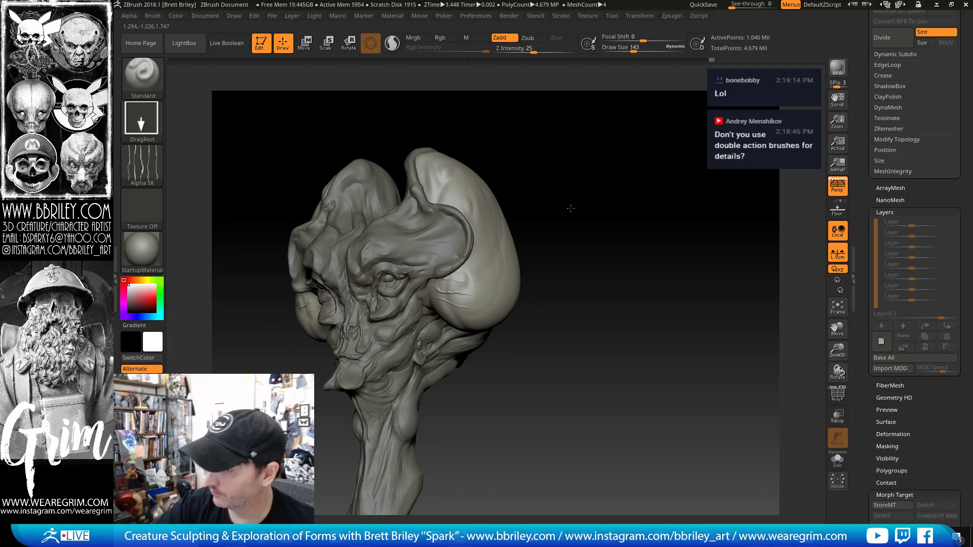
left_click_drag(571, 208, 537, 235)
key("[")
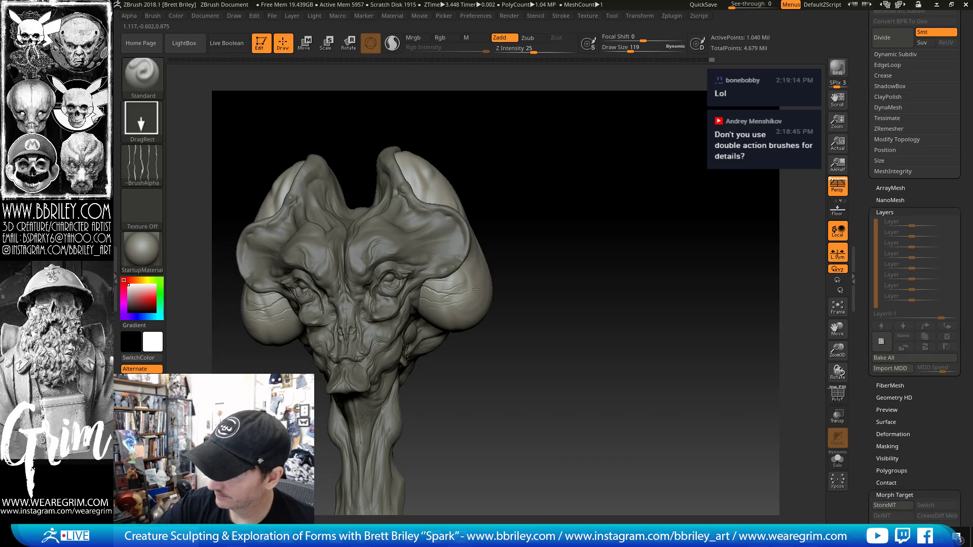
left_click_drag(476, 314, 435, 293)
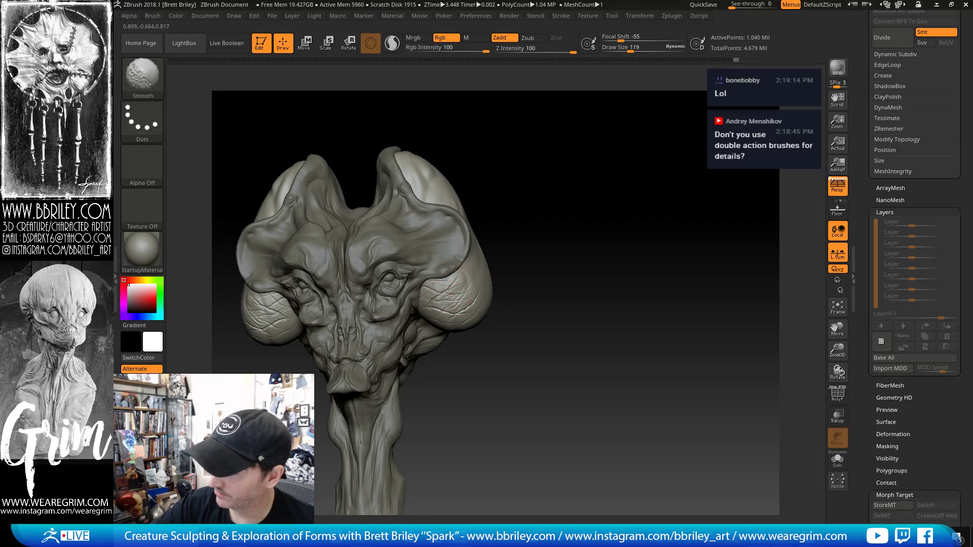
mouse_move(502, 267)
left_mouse_down()
mouse_move(455, 315)
mouse_move(470, 310)
left_mouse_up()
left_click_drag(549, 266, 618, 263)
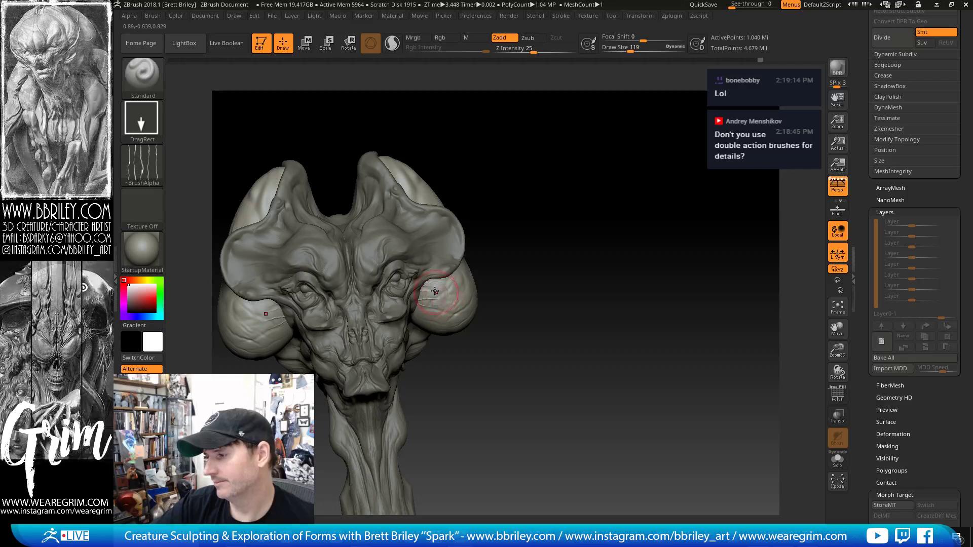
left_click_drag(431, 305, 421, 312, "shift")
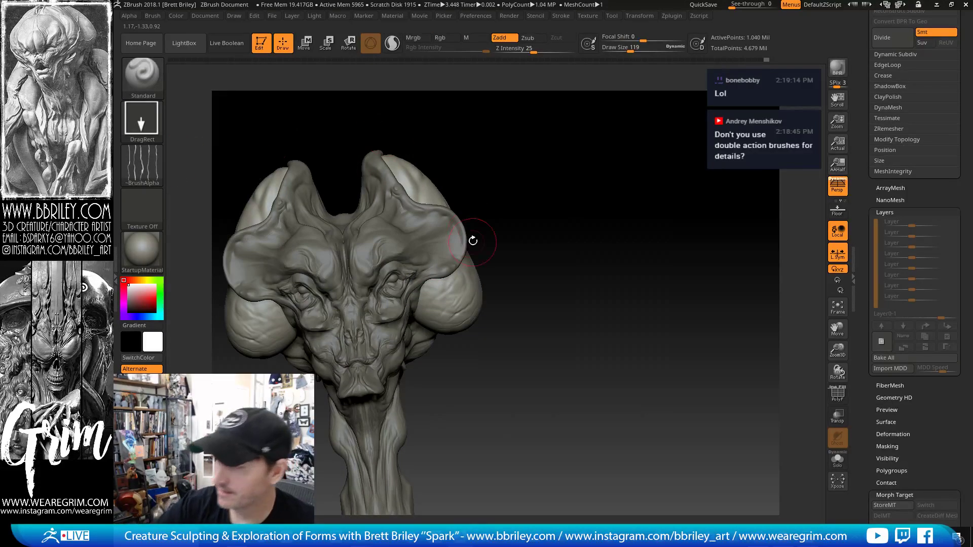
- Try an Alpha 22 crackle detail on the lower part of the sac
left_click(149, 170)
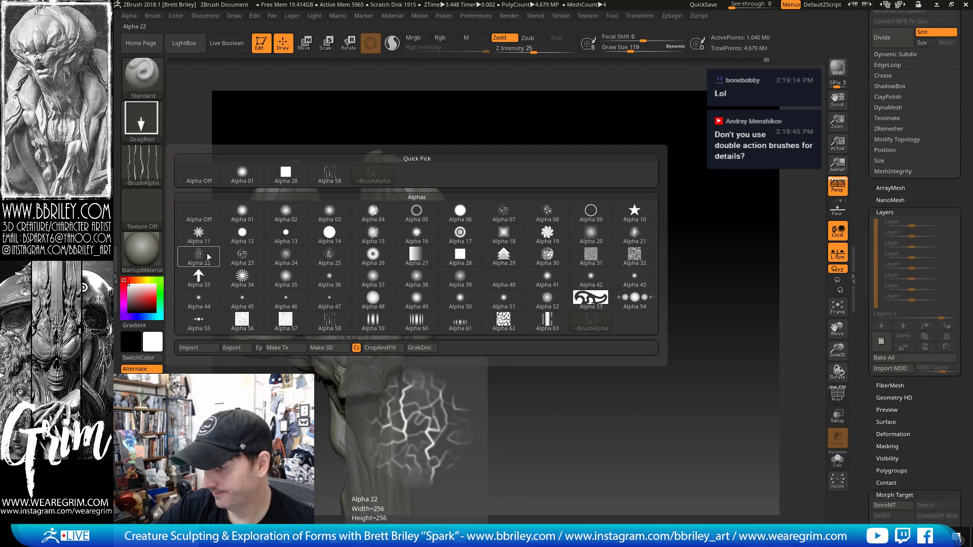
left_click(208, 257)
left_click_drag(579, 184, 500, 315)
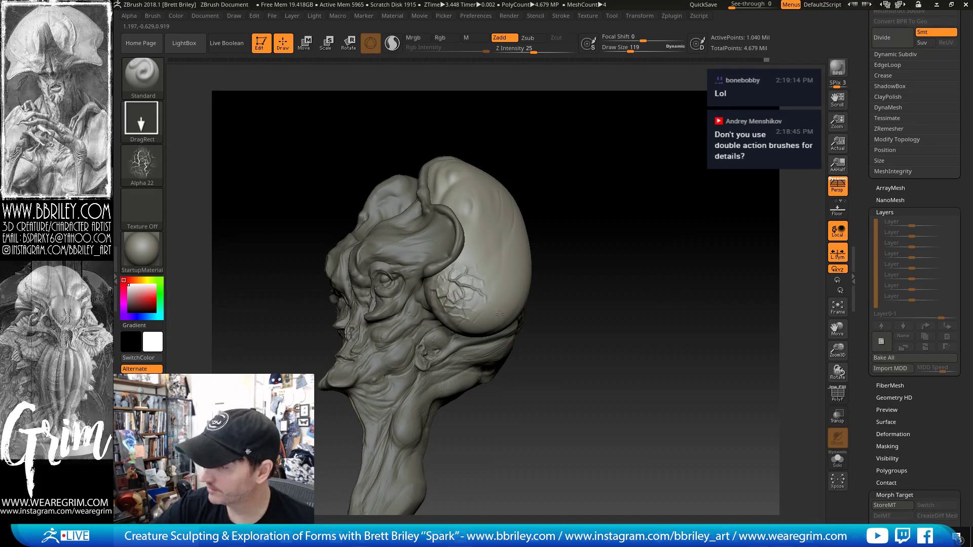
- Undo the Alpha 22 crackle and the preceding wrinkle and inflate strokes on the sac
key("ctrl+z")
key("ctrl+z")
key("ctrl+z")
key("ctrl+z")
key("ctrl+z")
key("ctrl+z")
key("ctrl+z")
key("ctrl+z")
key("ctrl+z")
key("ctrl+z")
key("ctrl+z")
key("ctrl+z")
key("ctrl+z")
key("ctrl+z")
key("ctrl+z")
key("ctrl+z")
key("ctrl+z")
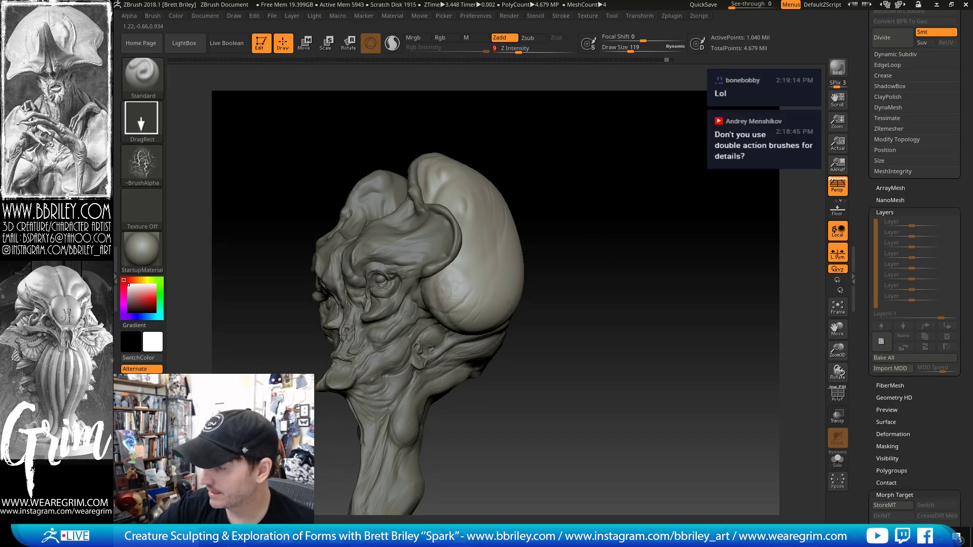
- Stamp faint Alpha 22 crackle over the lower sacs at Z Intensity 9, blend it with Smooth, and undo the last change
mouse_move(557, 294)
left_mouse_down()
mouse_move(608, 278)
mouse_move(419, 301)
left_mouse_up()
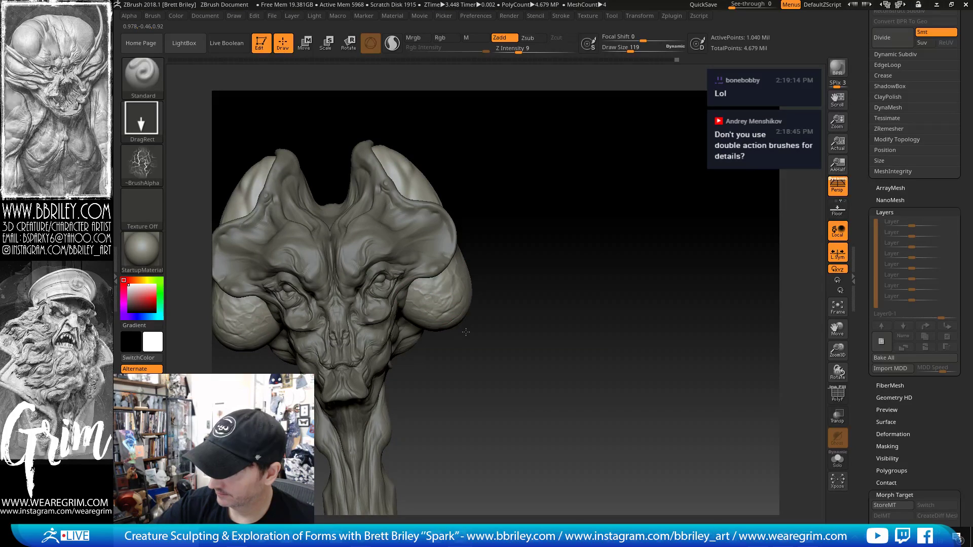
left_click_drag(508, 306, 446, 299)
key("shift")
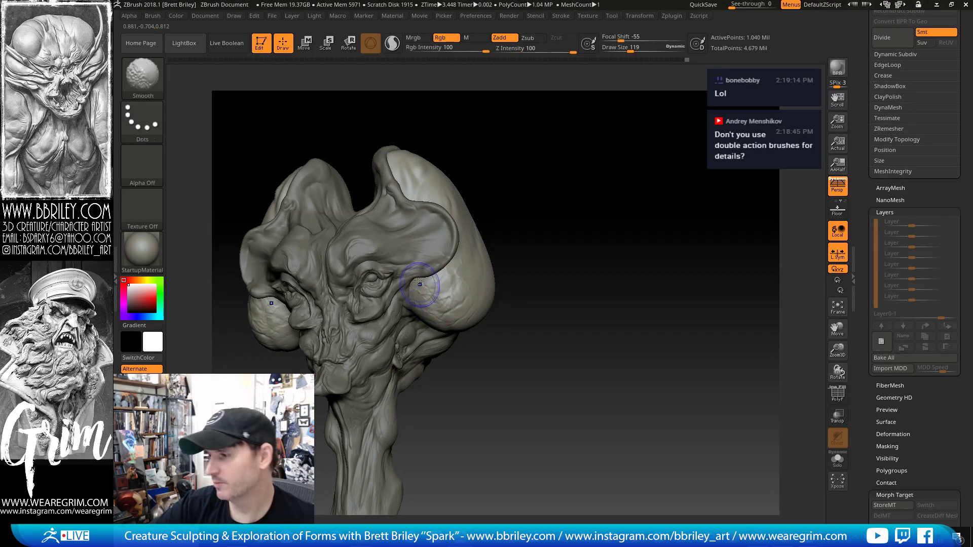
left_click_drag(479, 230, 413, 300, "shift")
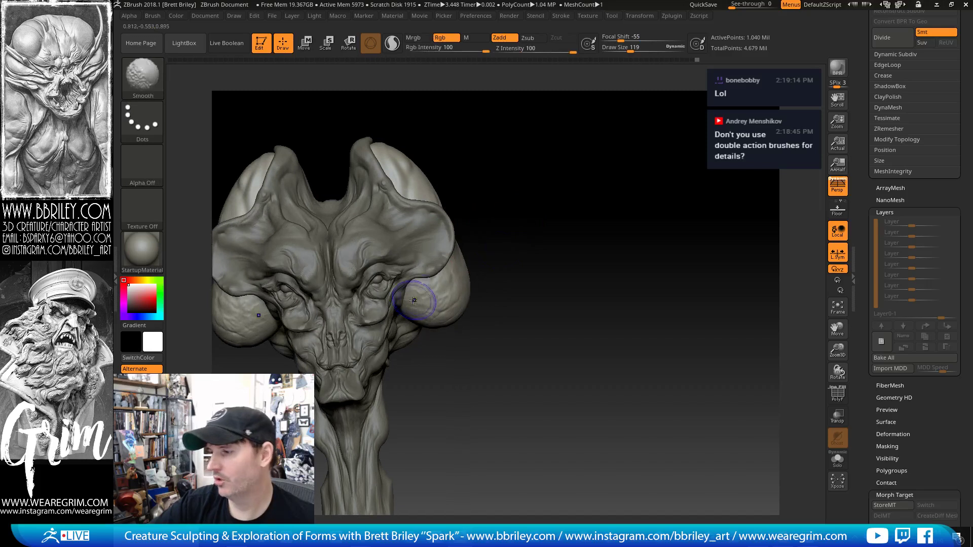
left_click_drag(531, 264, 425, 277)
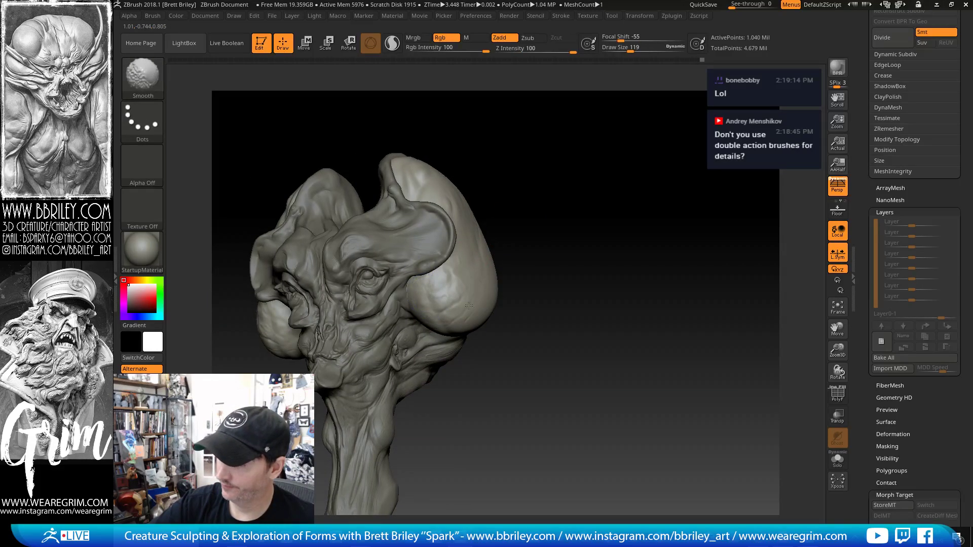
mouse_move(538, 243)
left_mouse_down()
mouse_move(473, 261)
mouse_move(582, 232)
mouse_move(621, 201)
mouse_move(637, 203)
mouse_move(599, 211)
mouse_move(608, 211)
mouse_move(596, 193)
left_mouse_up()
key("ctrl+z")
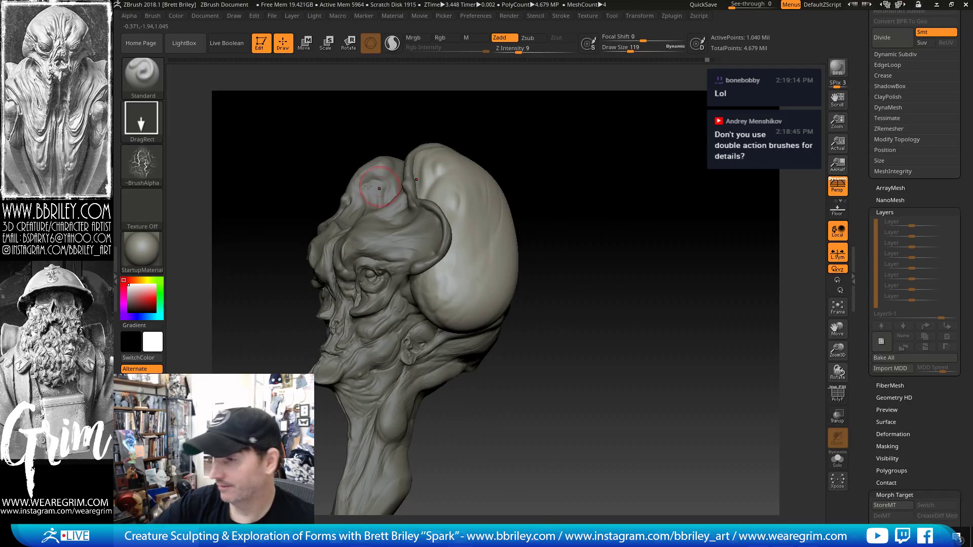
- Configure the Standard brush with a FreeHand stroke, no alpha, a draw size of 27 and a Z Intensity of 19
left_click(144, 127)
left_click(285, 132)
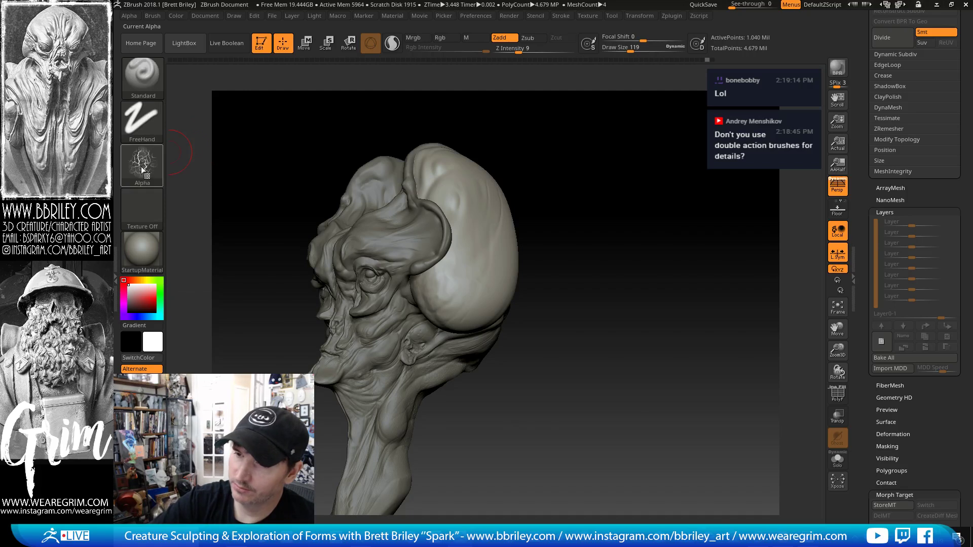
left_click(144, 168)
left_click(150, 163)
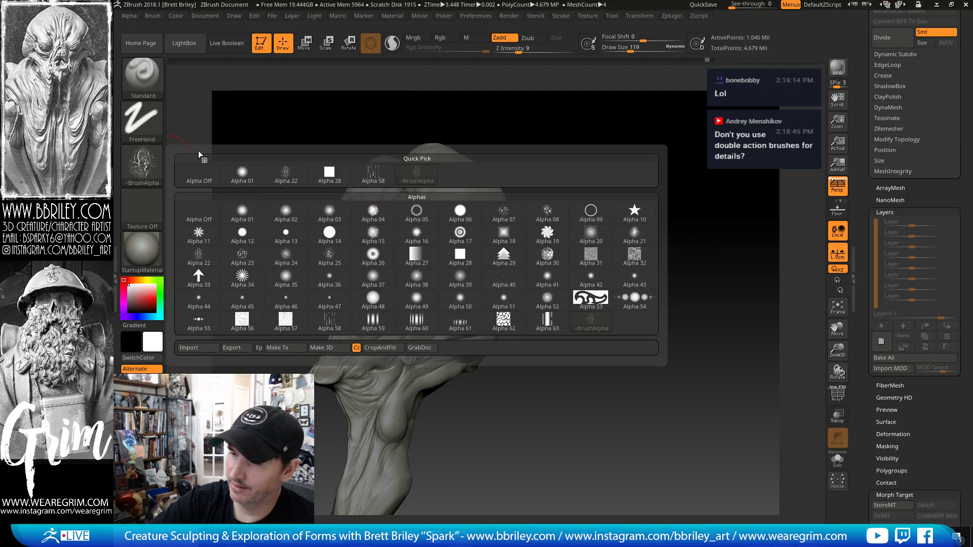
left_click(200, 211)
key("bracketleft")
key("bracketleft")
key("bracketleft")
key("bracketleft")
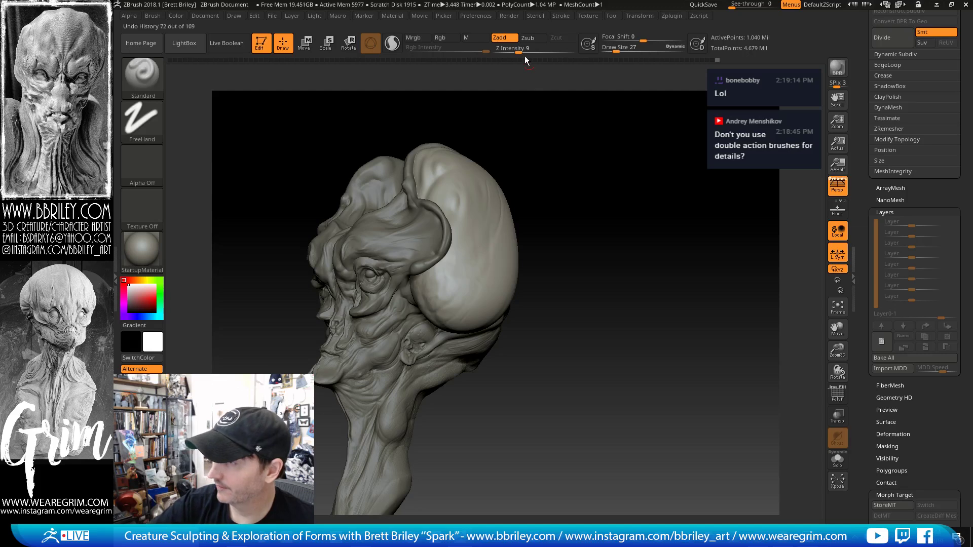
left_click_drag(530, 54, 527, 53)
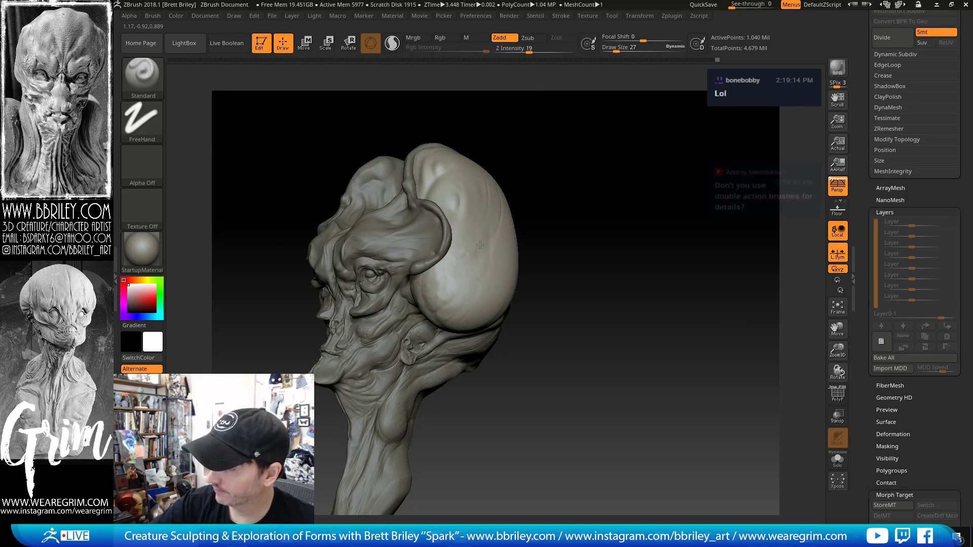
- Draw thin raised veins across the side and front of the sac with the Standard brush and soften them with Smooth
left_click_drag(567, 161, 495, 173)
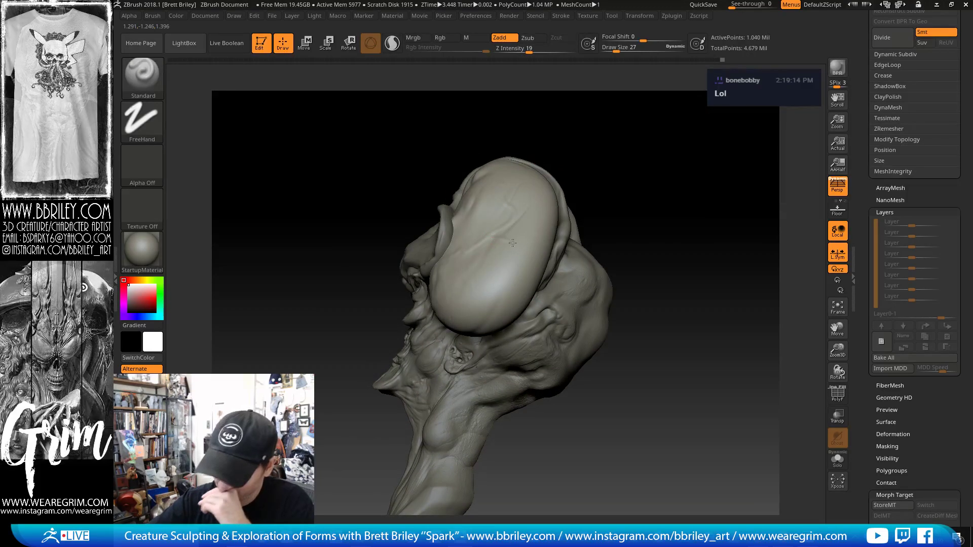
left_click_drag(636, 202, 552, 248)
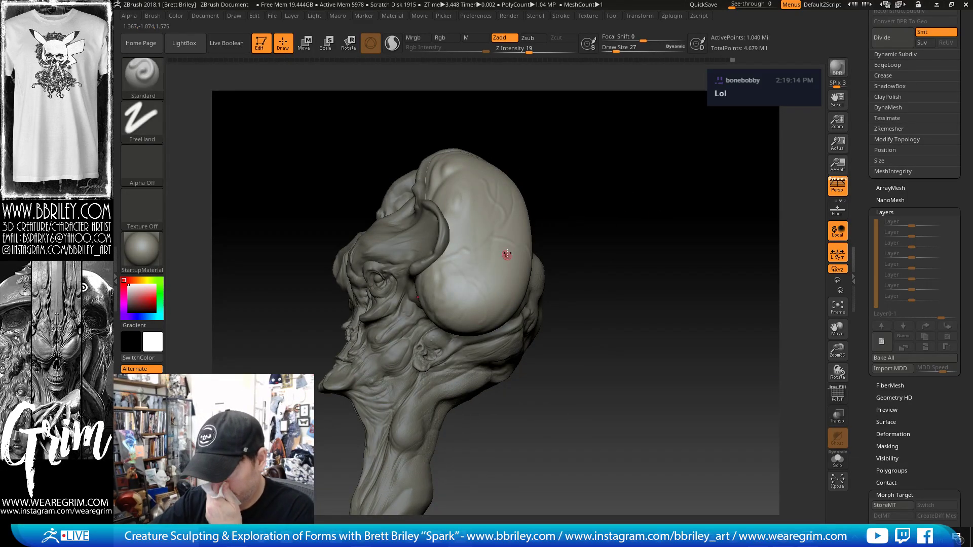
left_click_drag(589, 210, 571, 214)
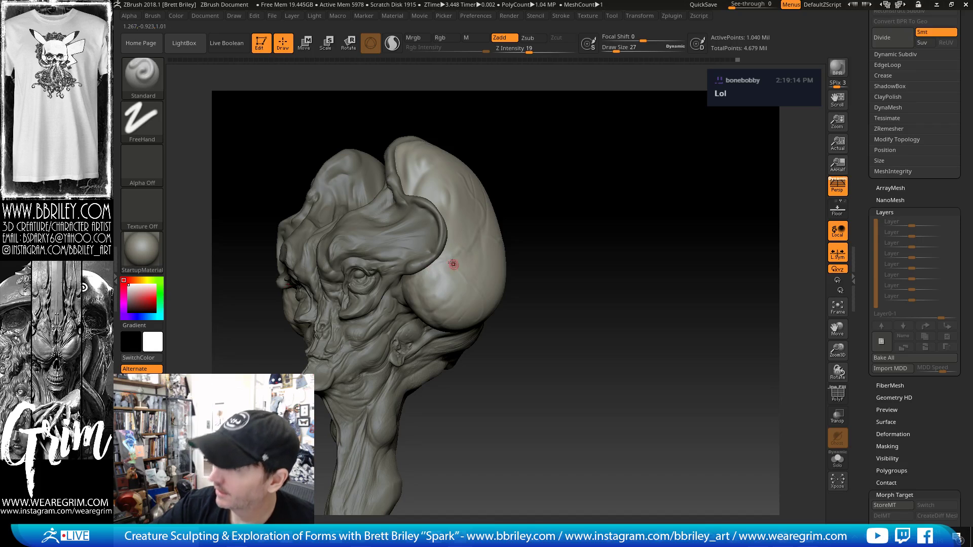
key("shift")
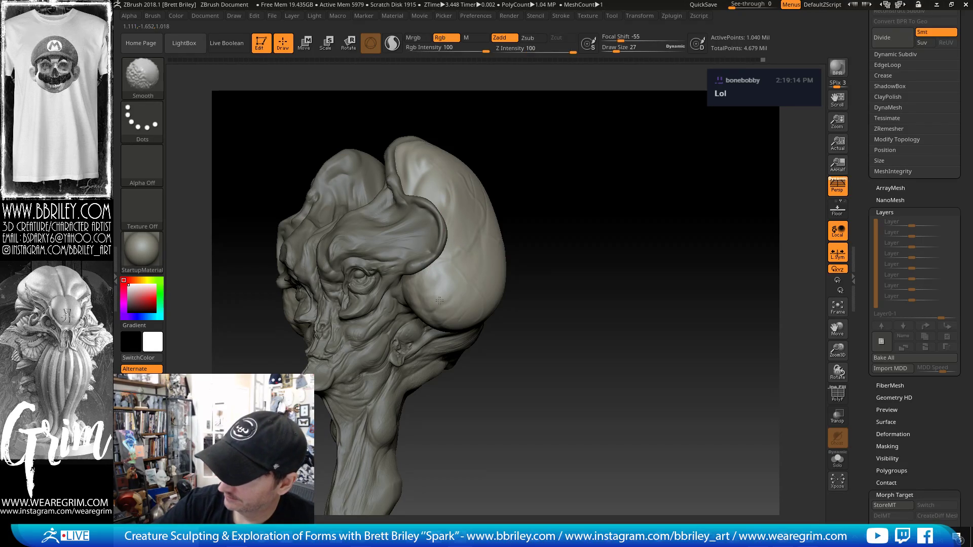
- Drop the sac to a lower subdivision level and smooth the surface of its lower side
key("shift+d")
key("shift+d")
key("shift+d")
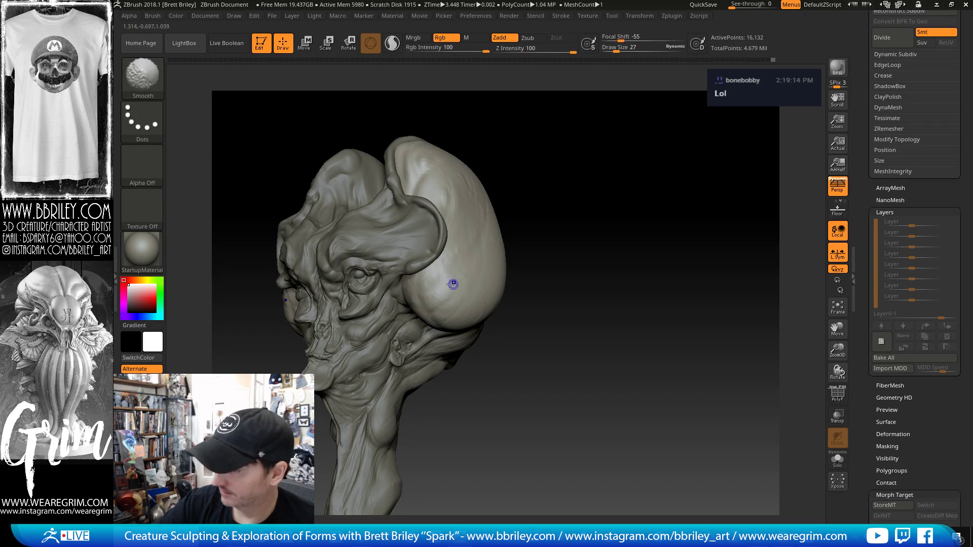
mouse_move(436, 298)
left_mouse_down("shift")
mouse_move(439, 278)
mouse_move(502, 282)
left_mouse_up("shift")
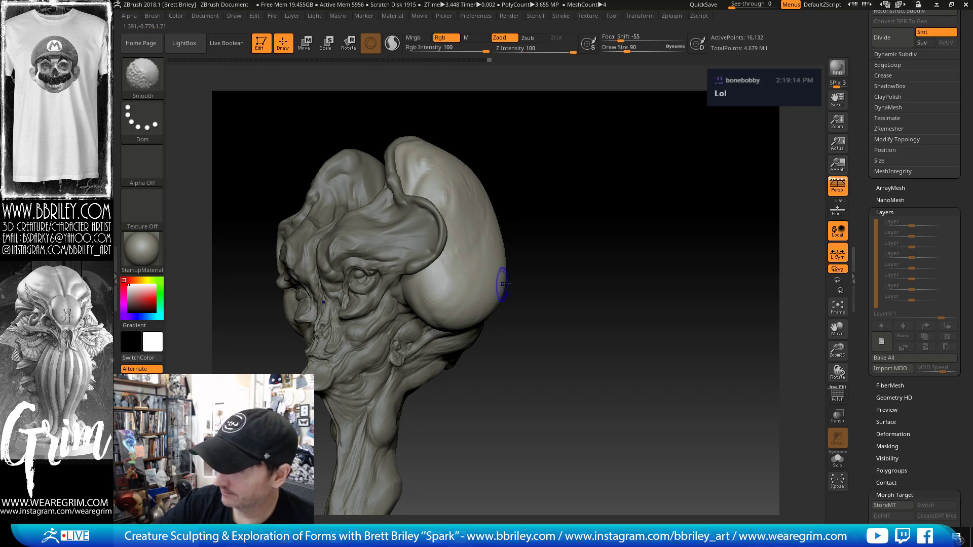
- Carve a crease across the sac's lower front with DamStandard, and raise the sac's subdivision level again
key("b")
key("d")
key("s")
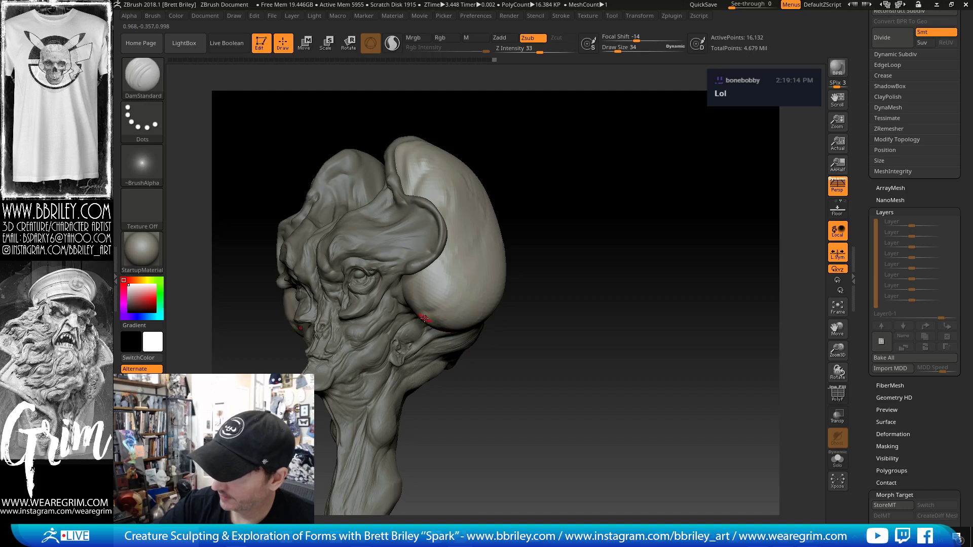
left_click_drag(427, 319, 479, 299)
right_click_drag(469, 294, 455, 308)
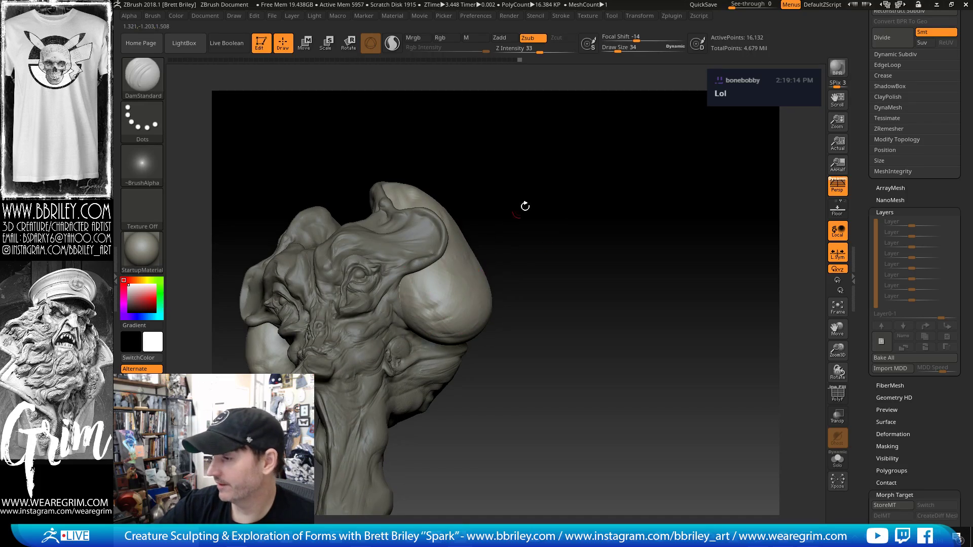
left_click_drag(525, 207, 401, 288)
key("d")
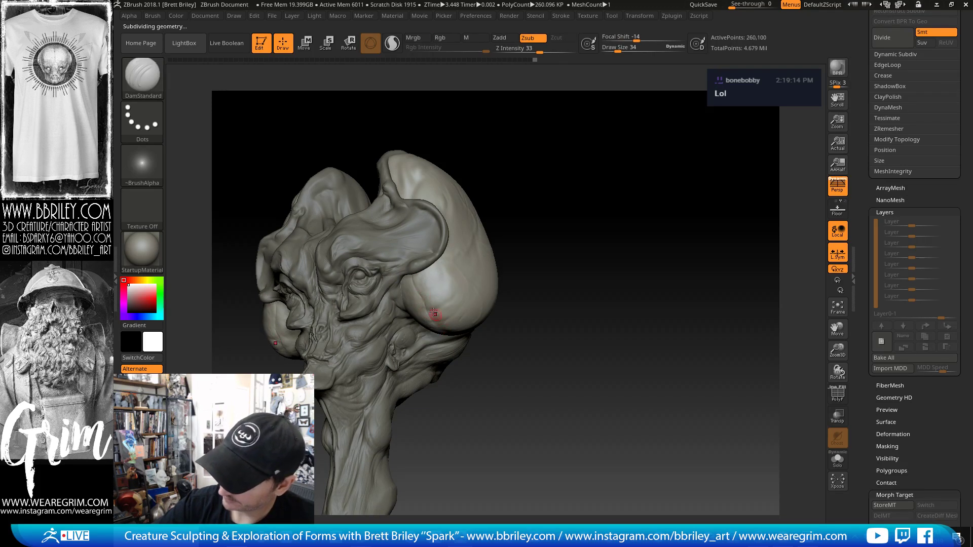
- Raise soft folds along the sac's underside and lower front with the Standard brush at draw size 23
key("b")
key("s")
key("t")
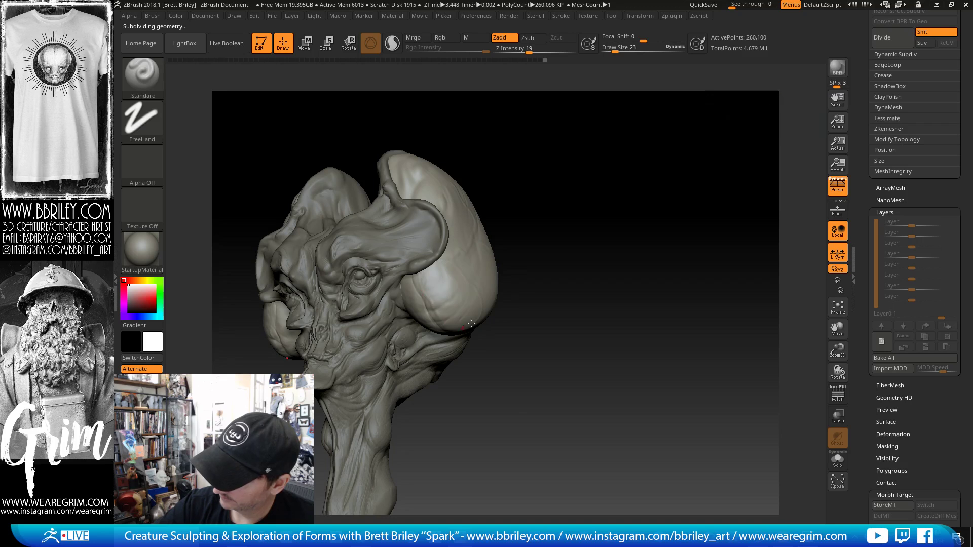
left_click_drag(471, 323, 446, 342)
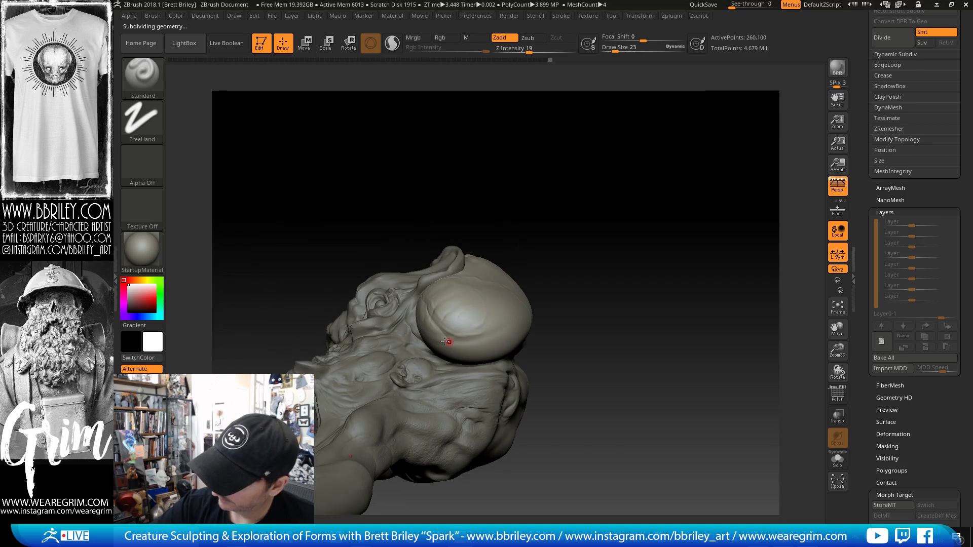
left_click_drag(586, 226, 445, 340)
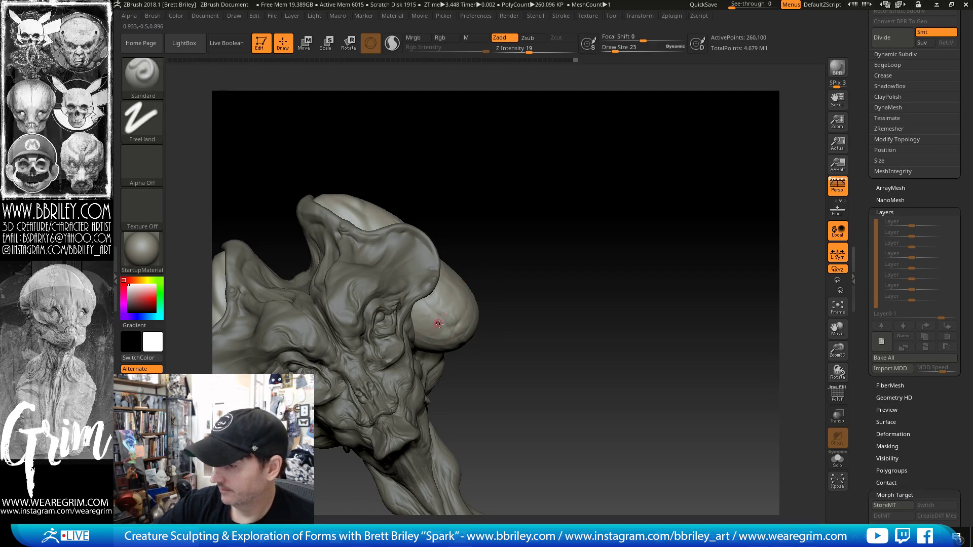
right_click_drag(439, 324, 437, 324)
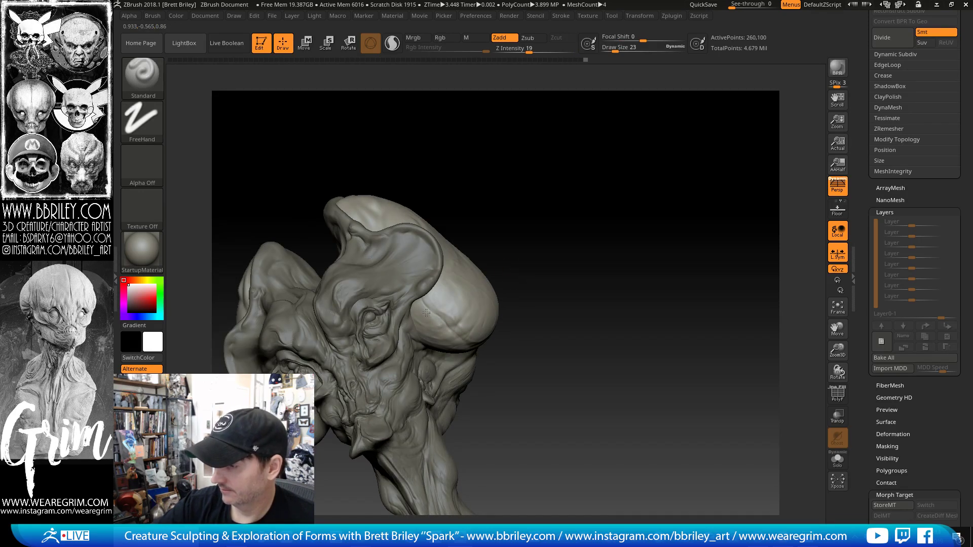
- Cut fine creases into the sac's front and lower side with DamStandard at draw size 23
key("b")
key("d")
key("s")
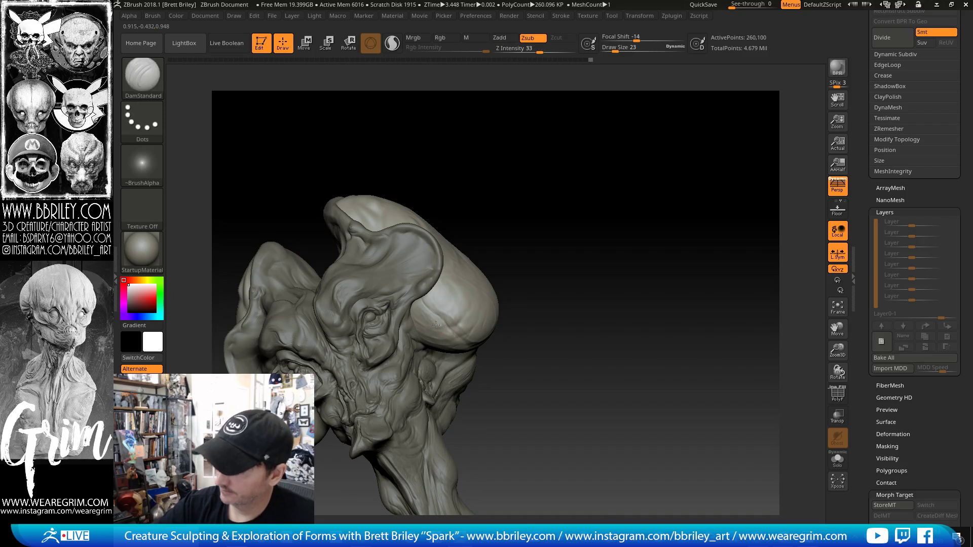
mouse_move(487, 238)
right_mouse_down()
mouse_move(507, 224)
mouse_move(420, 299)
right_mouse_up()
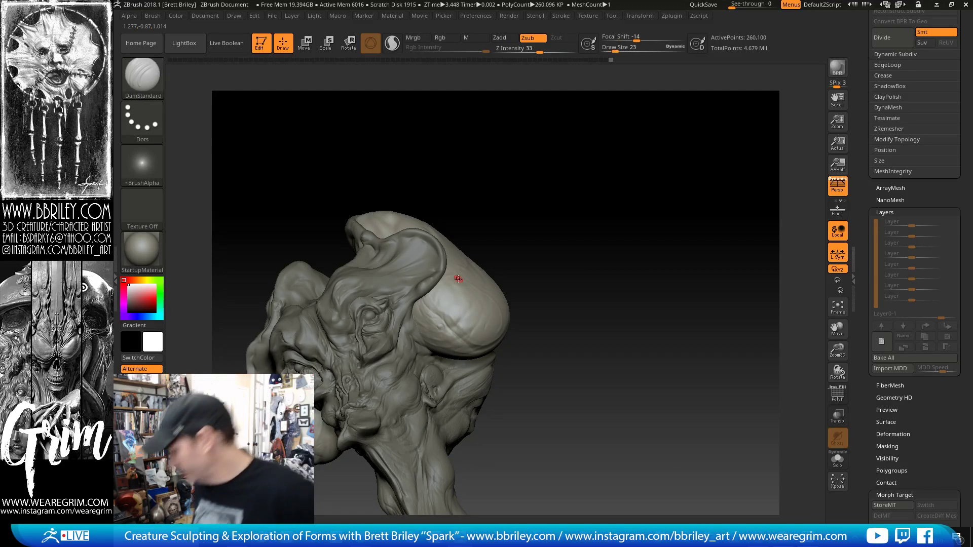
mouse_move(536, 208)
left_mouse_down()
mouse_move(592, 174)
mouse_move(610, 185)
mouse_move(588, 167)
mouse_move(608, 170)
mouse_move(576, 177)
mouse_move(527, 163)
left_mouse_up()
key("shift")
mouse_move(612, 144)
left_mouse_down()
mouse_move(625, 139)
mouse_move(588, 147)
left_mouse_up()
- Configure the Standard brush with a DragRect stroke and Alpha 20
left_click(142, 122)
left_click(242, 130)
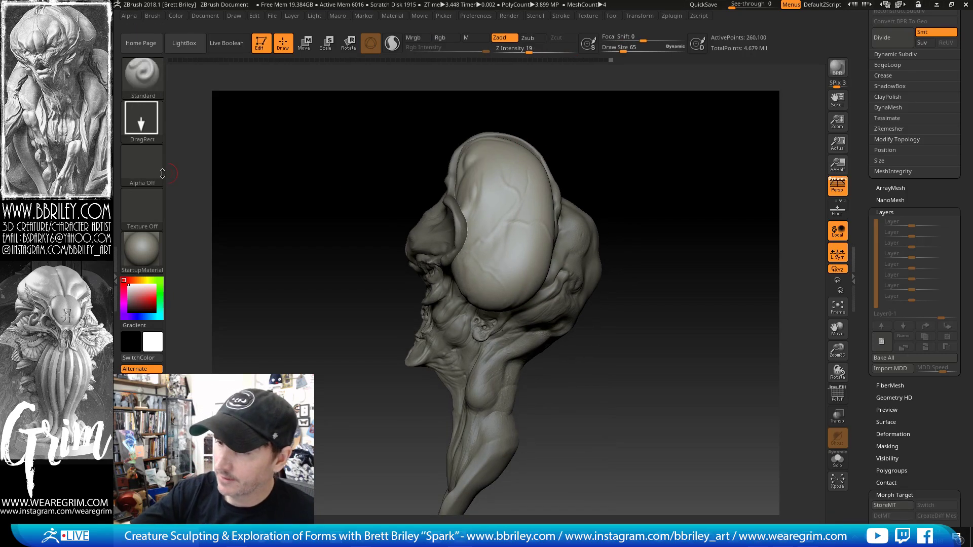
left_click(142, 165)
left_click(142, 164)
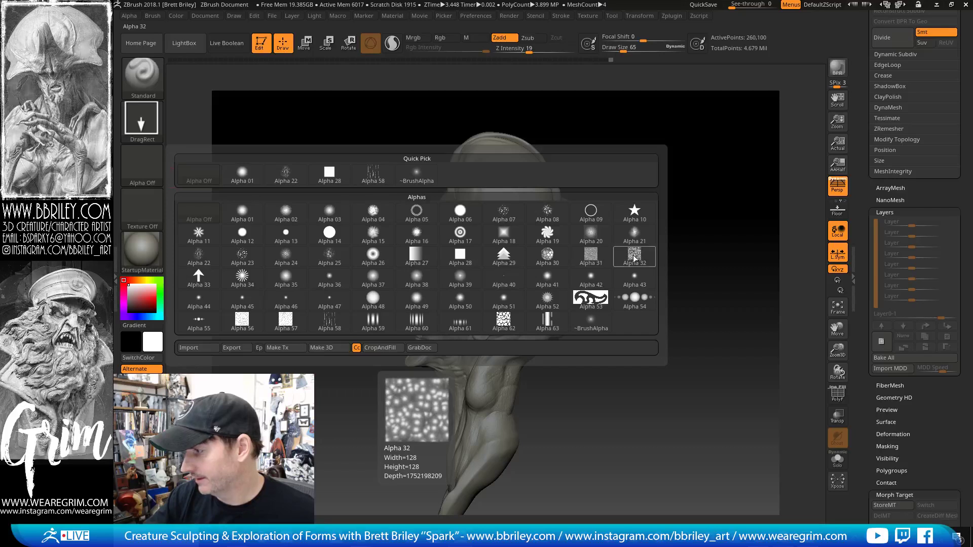
left_click(590, 234)
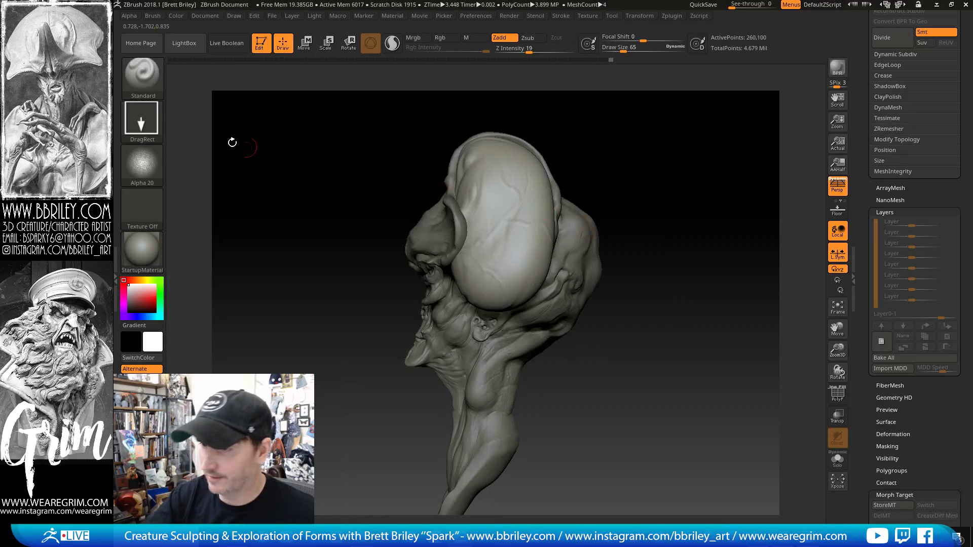
- Apply the zbro_IllustPaint material and set the current colour to a muted brown with R 93, G 68, B 68
left_click(141, 299)
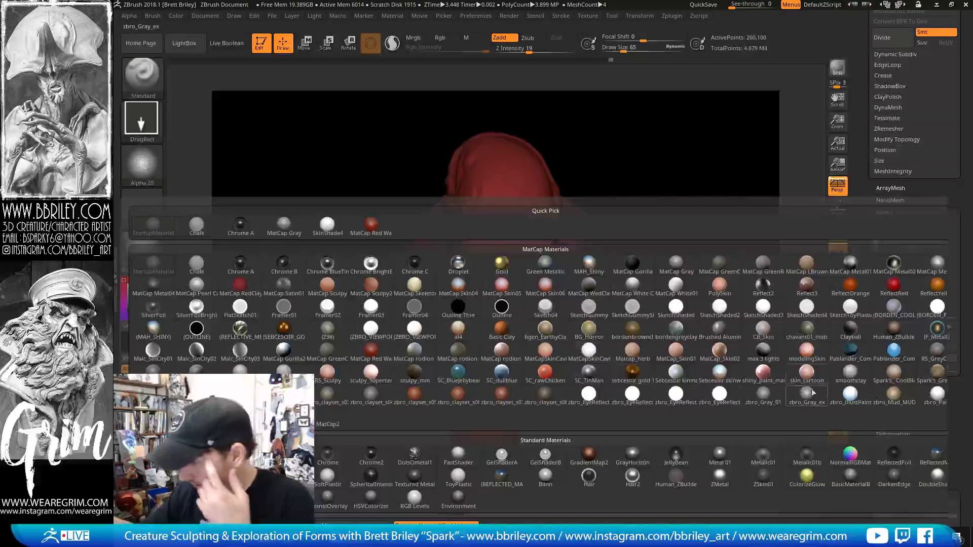
left_click(798, 384)
mouse_move(665, 229)
left_mouse_down()
mouse_move(684, 222)
mouse_move(379, 258)
left_mouse_up()
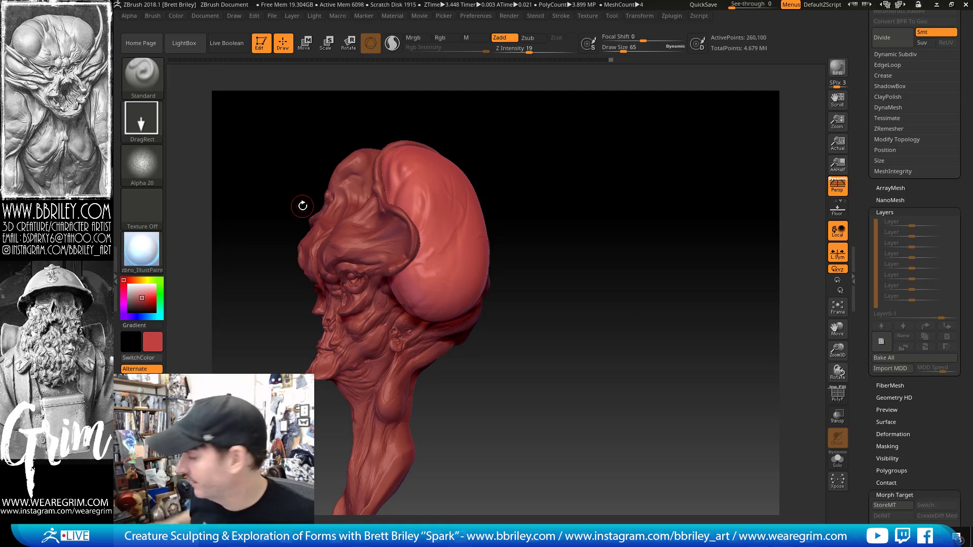
left_click(136, 308)
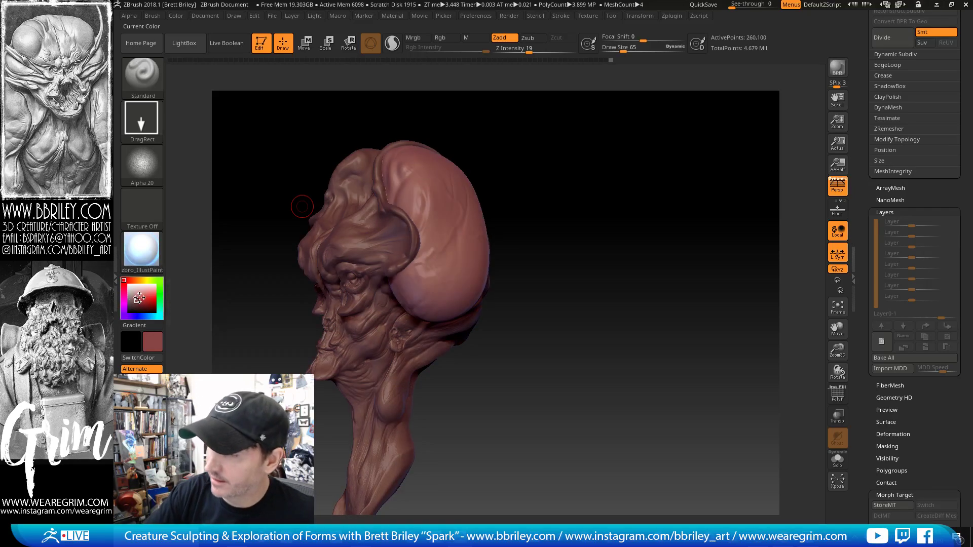
left_click(132, 303)
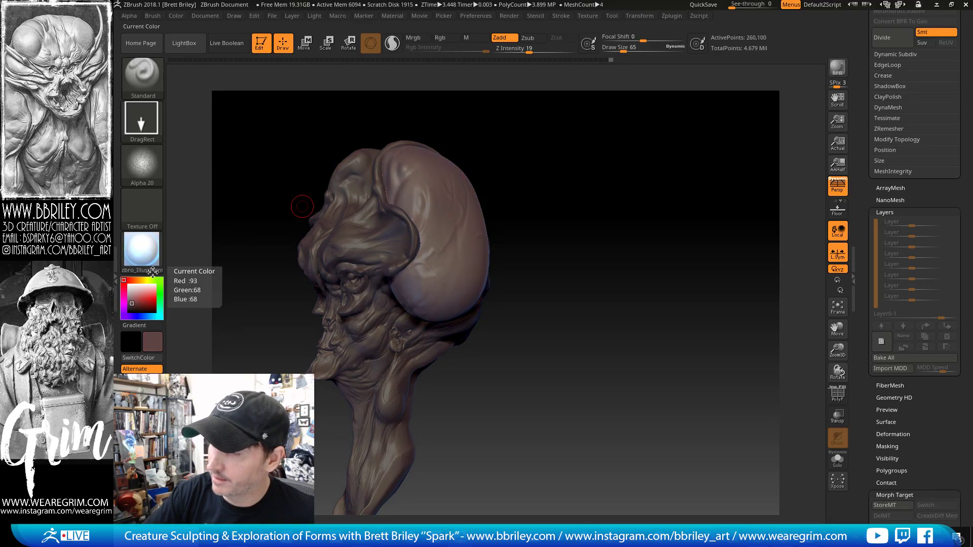
- Switch the brush to colour only at Rgb Intensity 66 and fill the sac with the muted brown
left_click(177, 16)
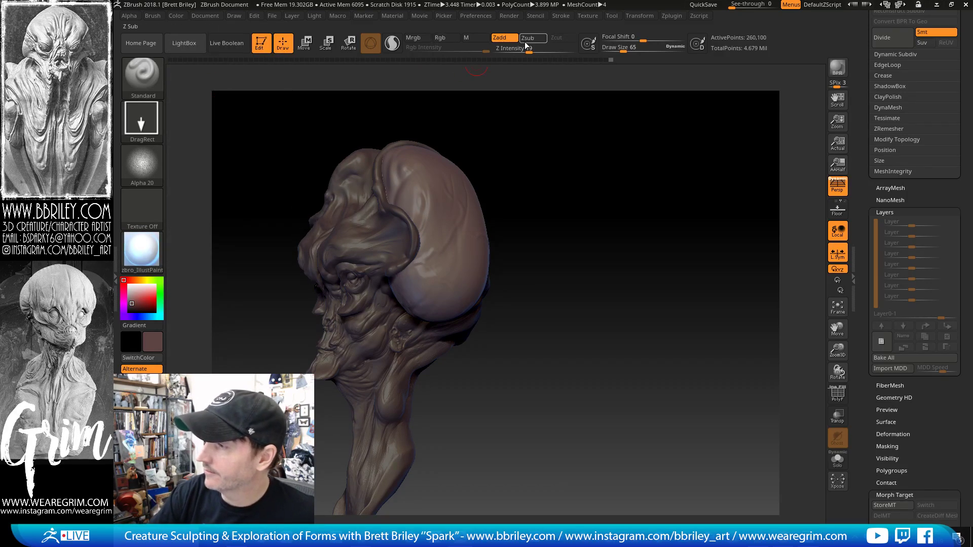
left_click(440, 38)
left_click(500, 37)
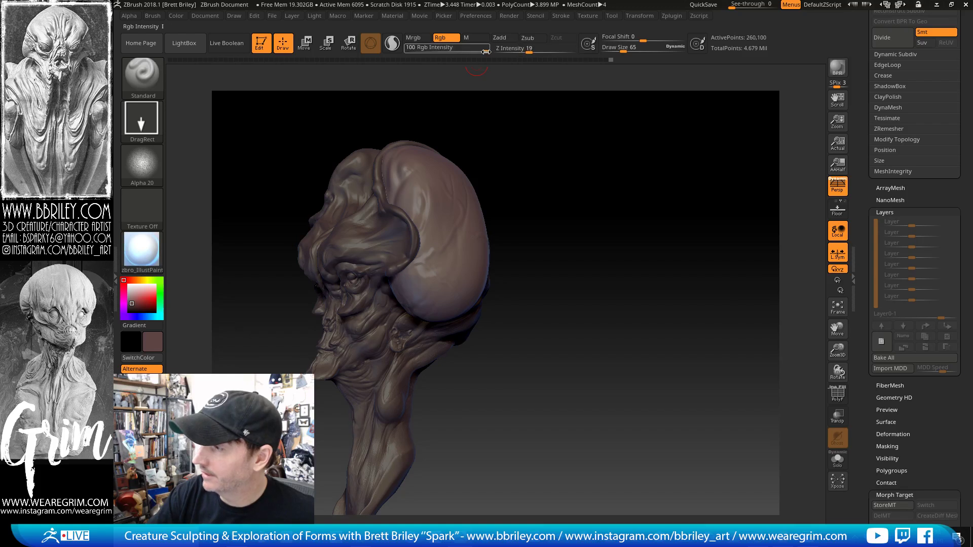
left_click_drag(471, 53, 472, 53)
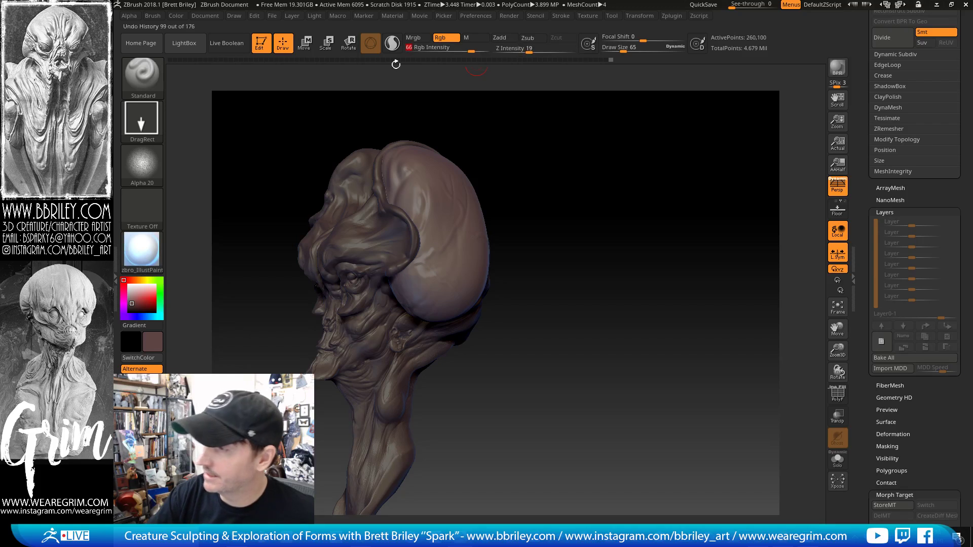
left_click(177, 15)
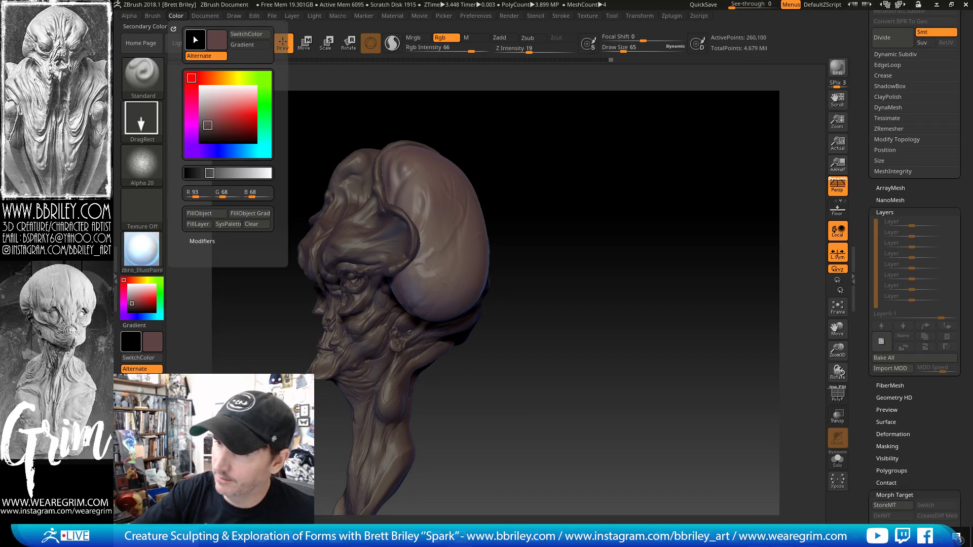
left_click(202, 215)
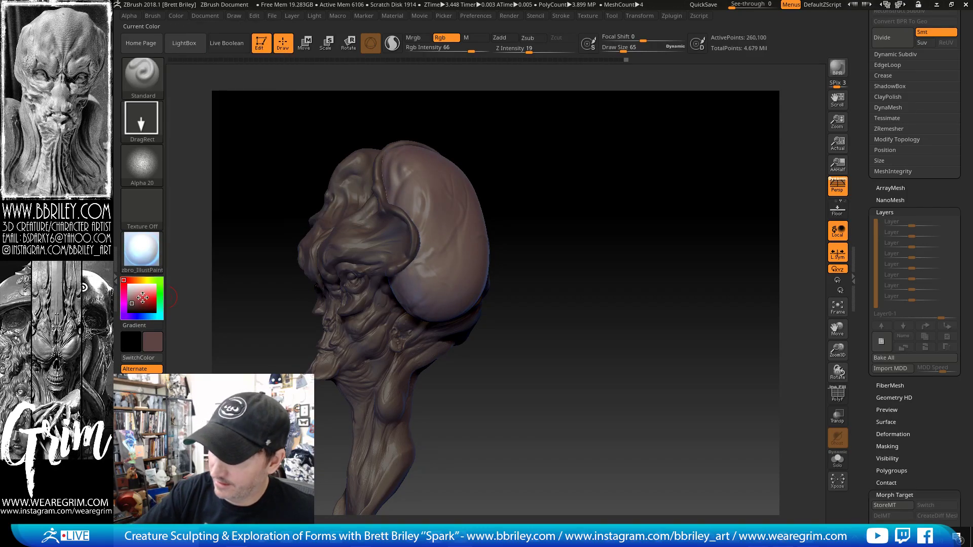
- Stamp a dusty pink tint on the lower front of the sac, and add a greyer mauve tint on its side
left_click(136, 297)
left_click_drag(421, 282, 438, 307)
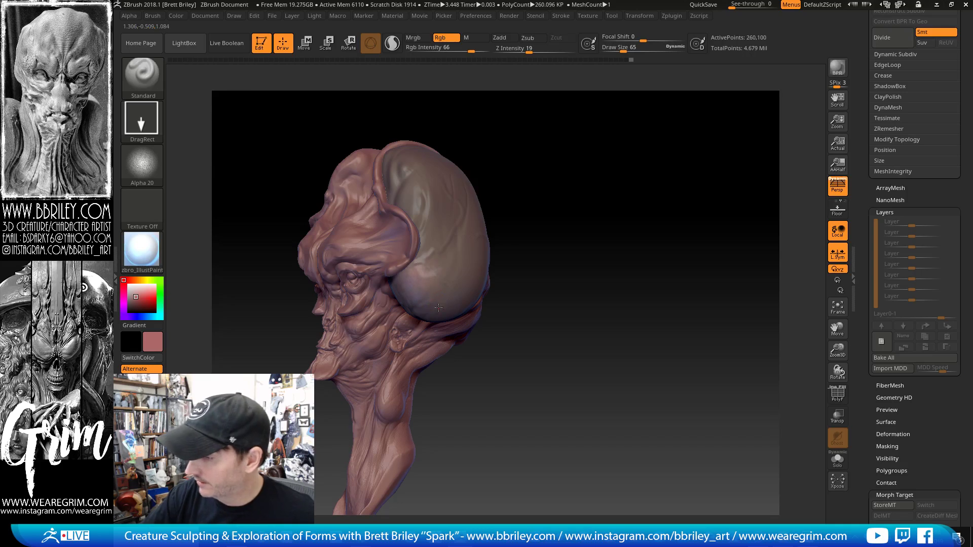
left_click(131, 300)
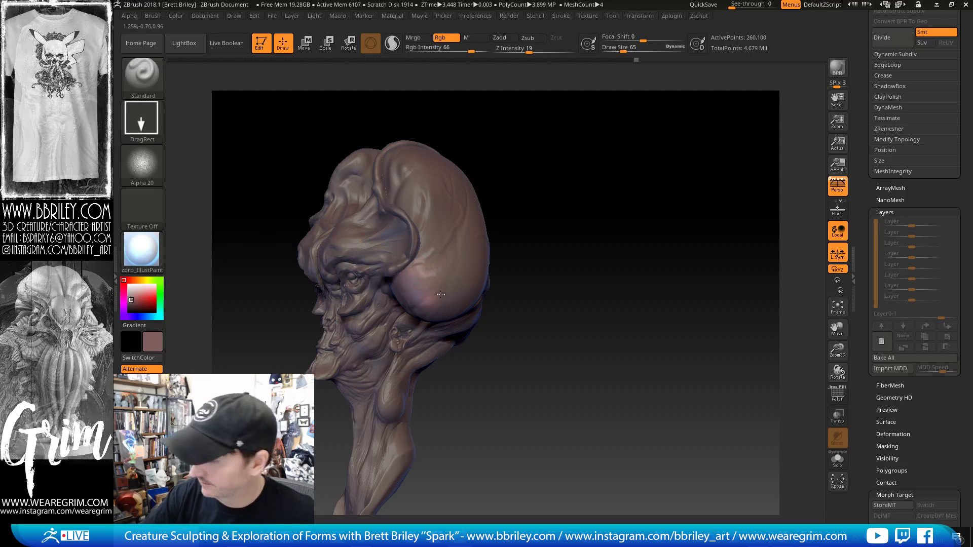
left_click_drag(463, 266, 445, 258)
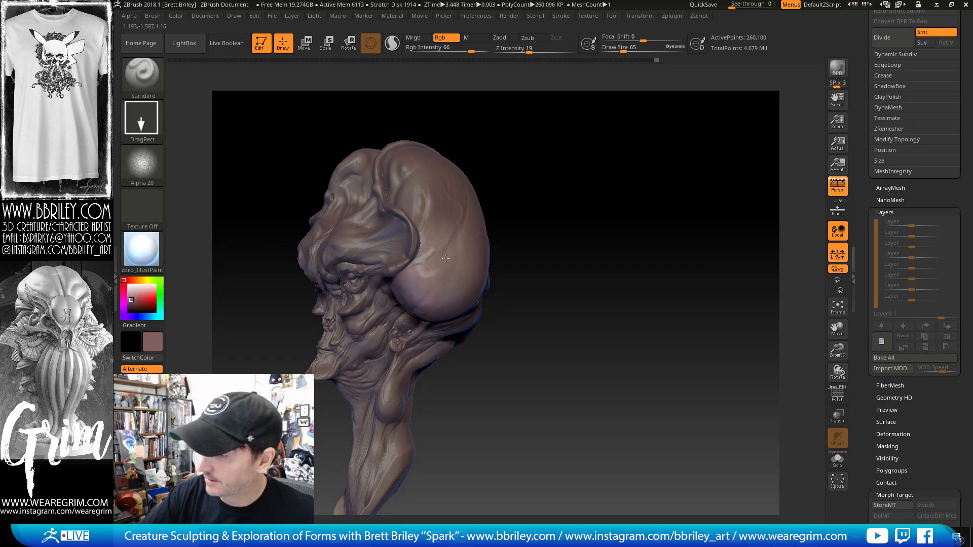
- Stamp the greyish mauve over the upper side, rear and underside of the sac with Alpha 20
mouse_move(428, 188)
right_mouse_down()
mouse_move(515, 148)
mouse_move(399, 154)
mouse_move(420, 147)
right_mouse_up()
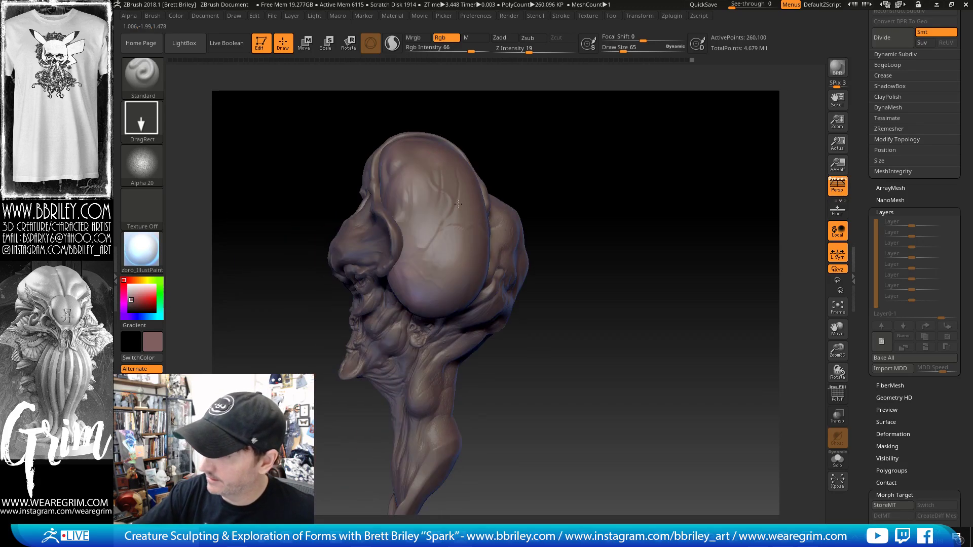
right_click_drag(547, 194, 499, 199)
left_click_drag(469, 286, 473, 290)
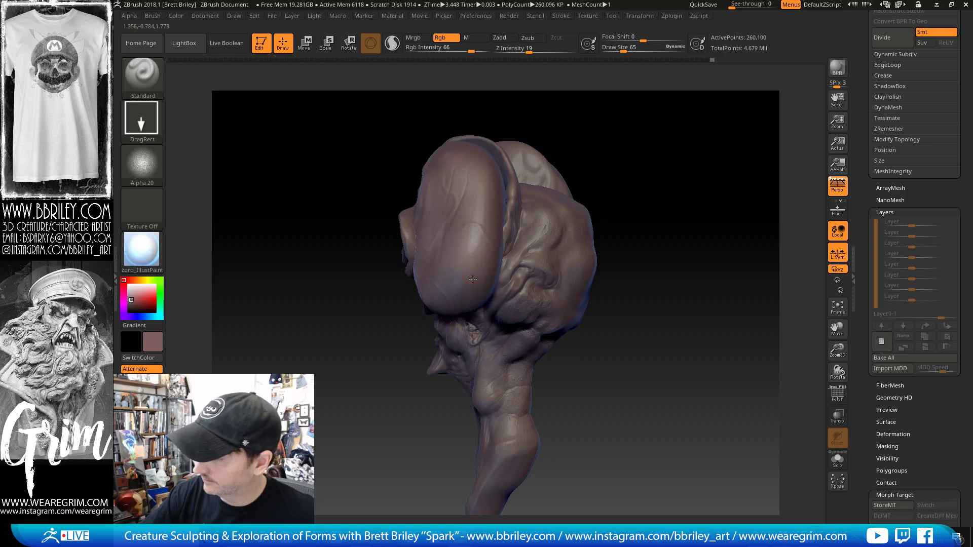
right_click_drag(619, 175, 581, 172)
left_click_drag(456, 315, 456, 316)
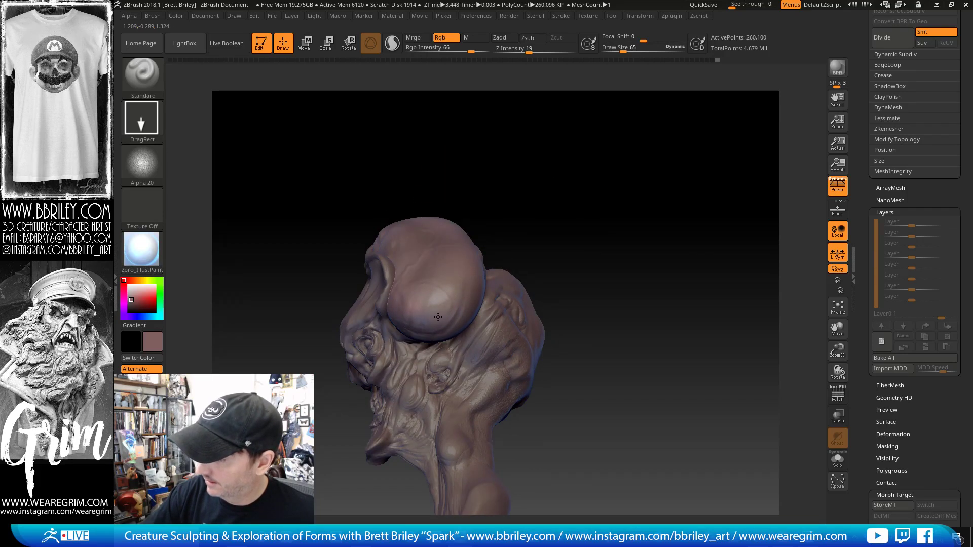
- Tint the sac's lower front with muted purple, and add purple speckles using Alpha 23
left_click(124, 316)
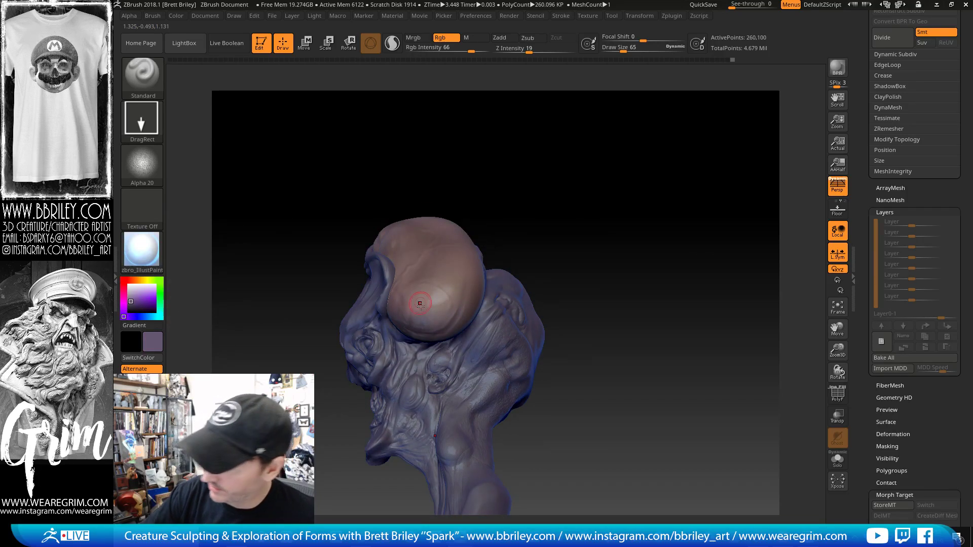
right_click_drag(539, 189, 386, 304)
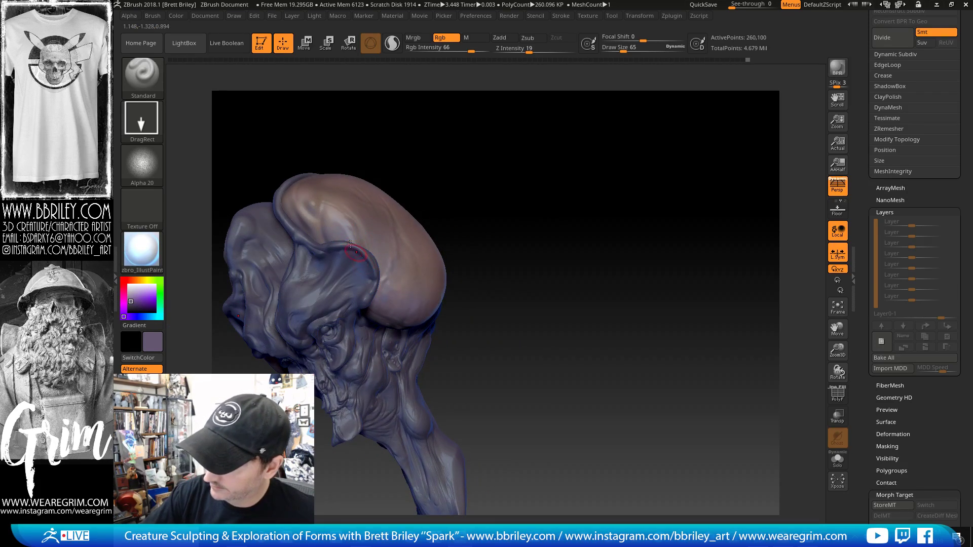
left_click(142, 165)
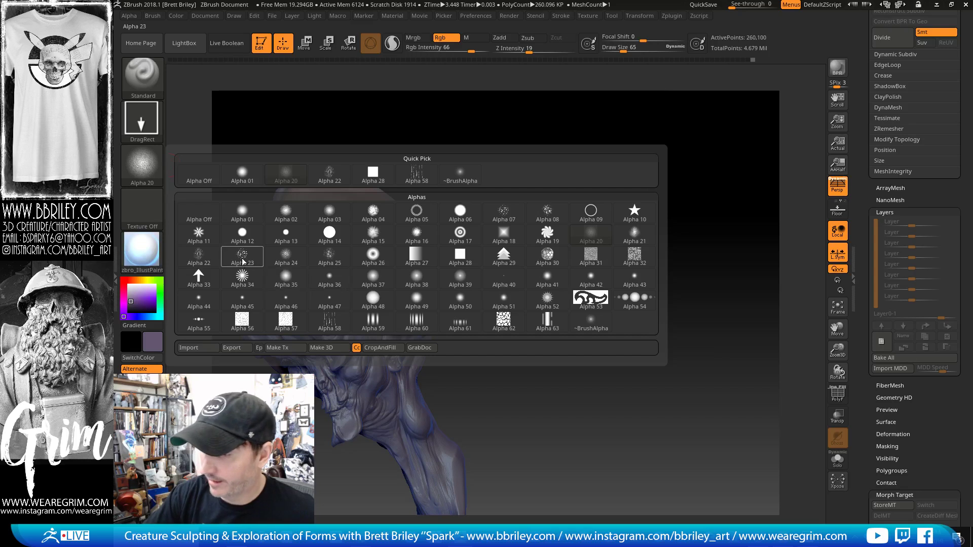
left_click(242, 258)
mouse_move(411, 288)
right_mouse_down()
mouse_move(513, 222)
mouse_move(170, 303)
right_mouse_up()
- Undo the last colour stamp and speckle the lower sac in a muted reddish brown with Alpha 23
left_click(123, 295)
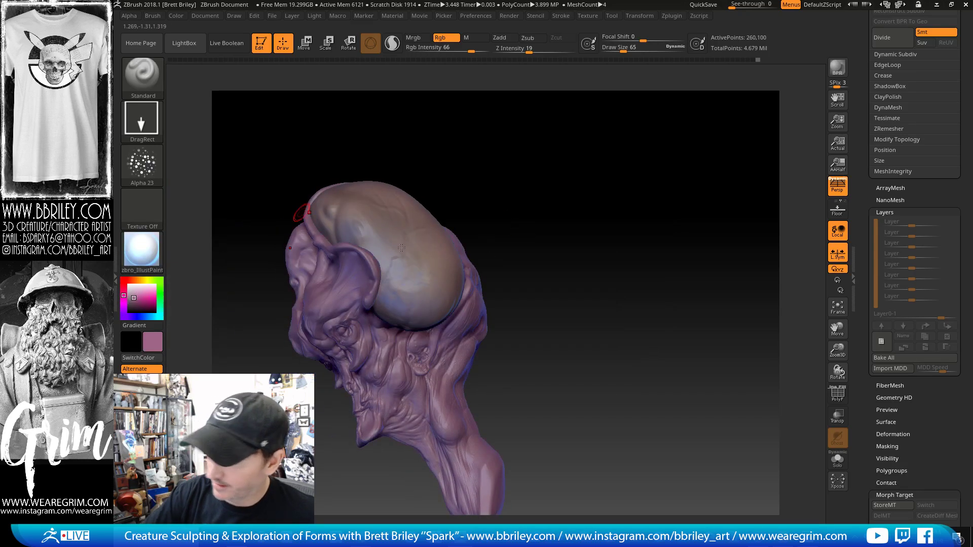
key("ctrl+z")
left_click_drag(451, 205, 495, 198)
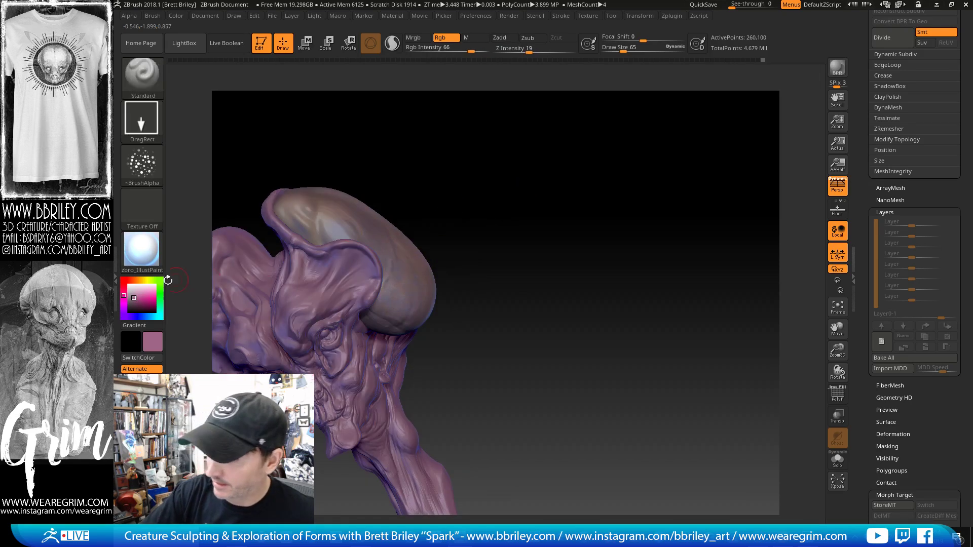
left_click(129, 302)
right_click_drag(423, 332, 439, 289)
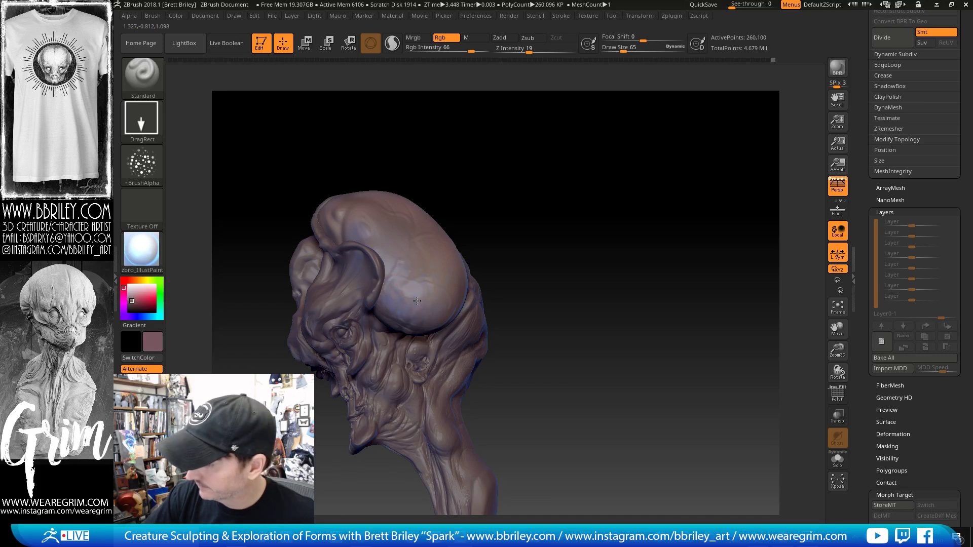
- Load the streaky Alpha 58 for the brush and subdivide the sac mesh once
left_click_drag(438, 150, 474, 139)
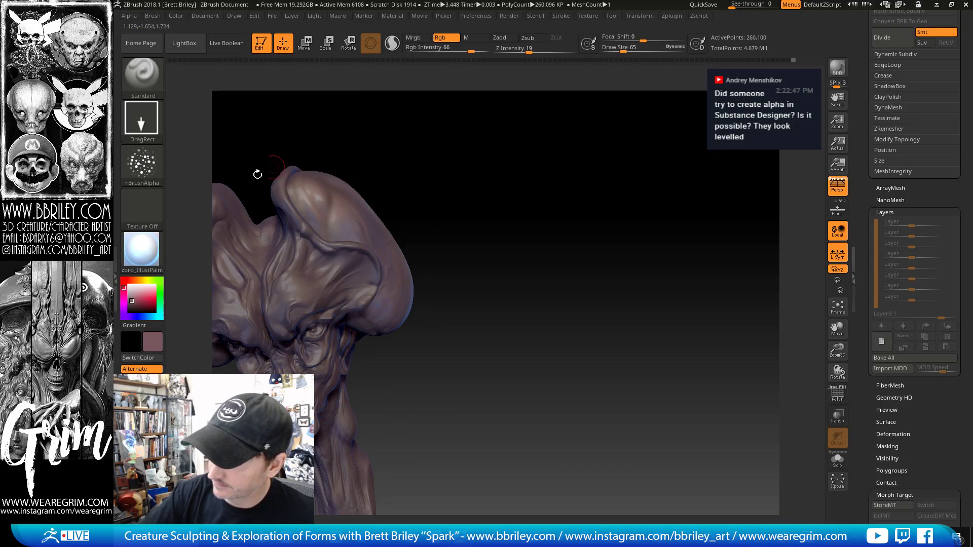
left_click(142, 165)
left_click(268, 322)
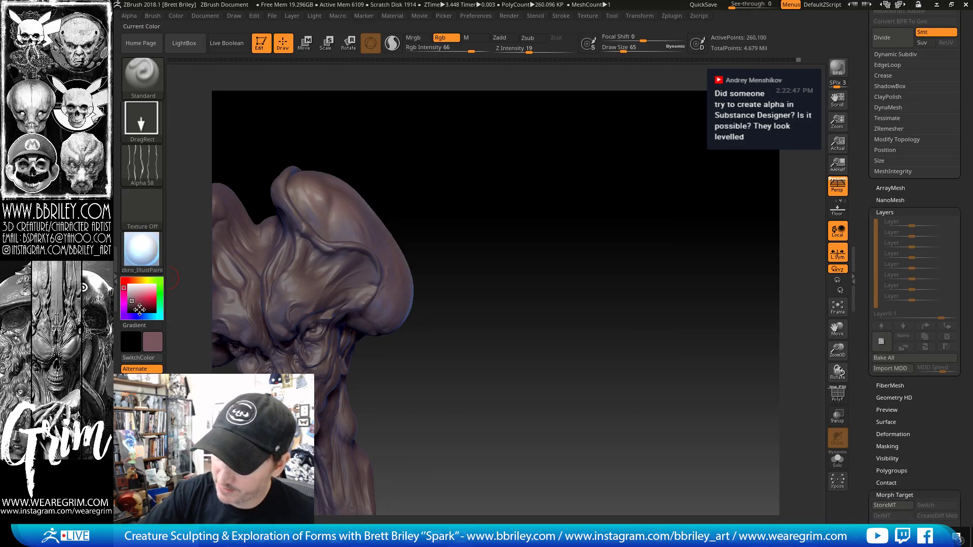
left_click_drag(467, 180, 391, 281)
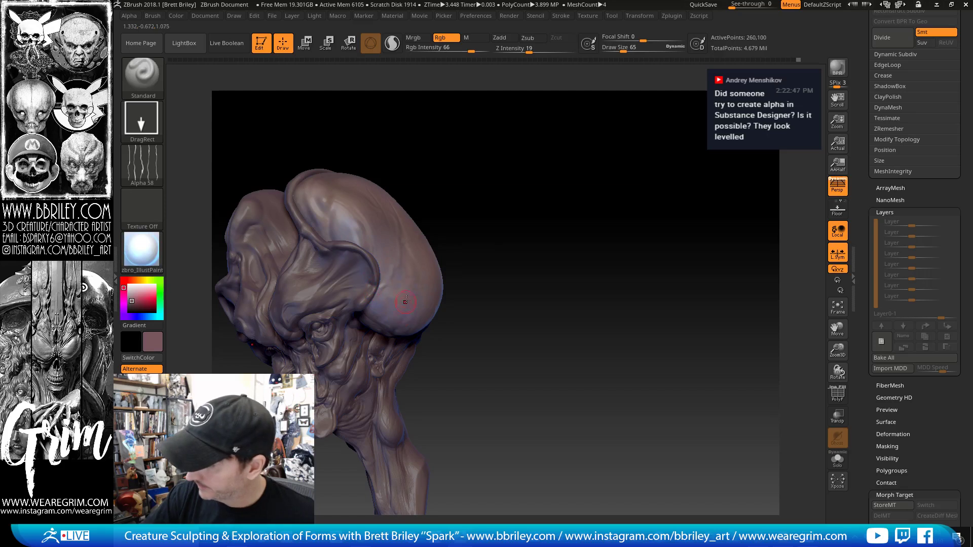
left_click_drag(494, 299, 425, 298)
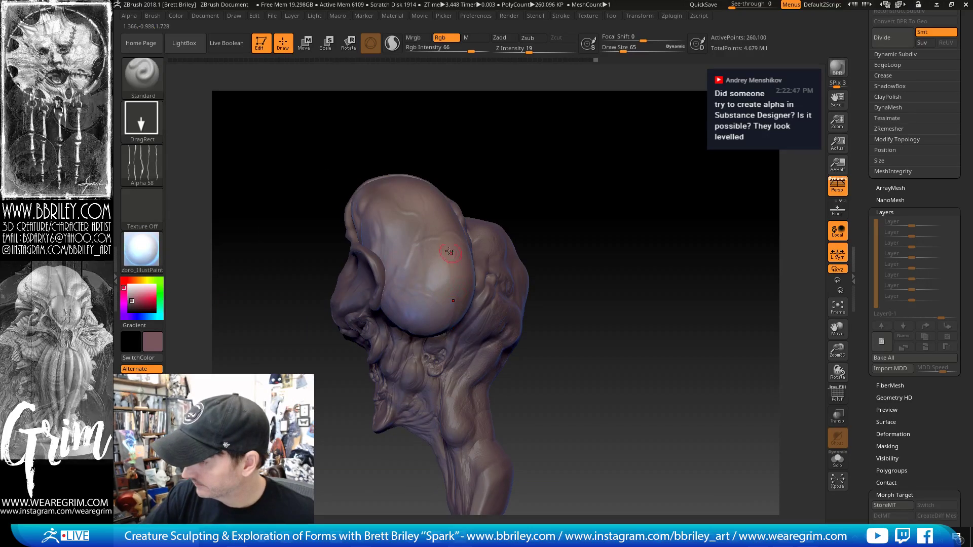
mouse_move(511, 213)
left_mouse_down()
mouse_move(491, 199)
mouse_move(357, 241)
left_mouse_up()
left_click_drag(415, 151, 352, 169)
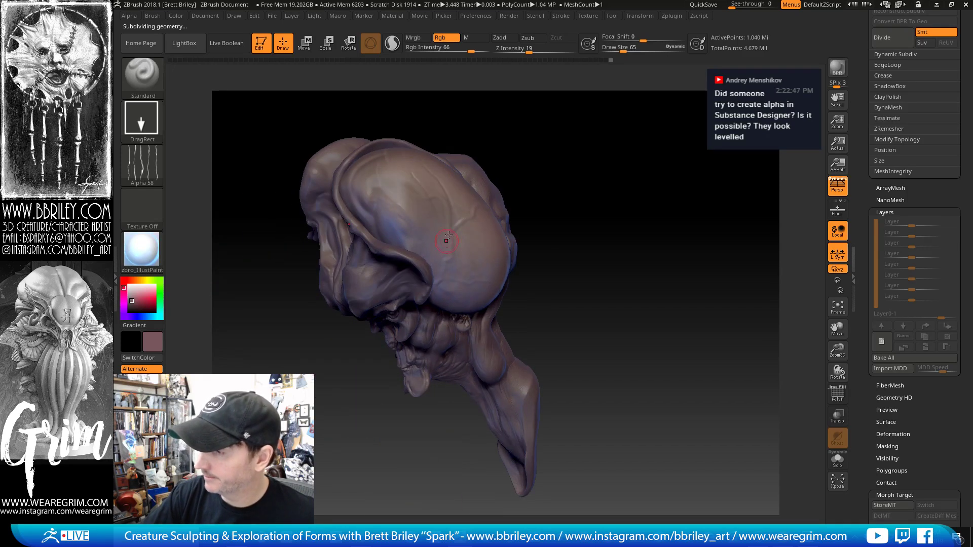
left_click_drag(538, 180, 537, 243)
left_click_drag(473, 158, 456, 199)
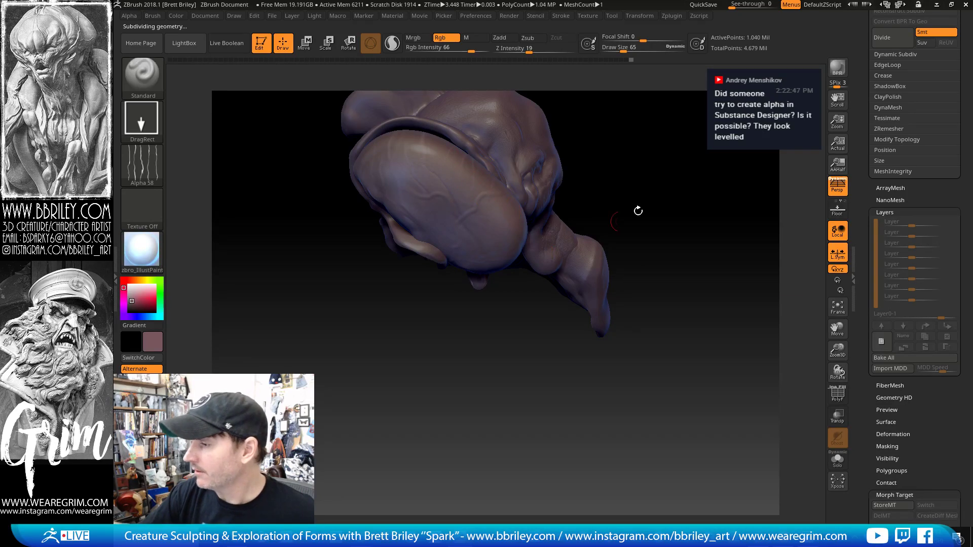
mouse_move(638, 210)
left_mouse_down()
mouse_move(476, 206)
mouse_move(569, 165)
mouse_move(632, 190)
left_mouse_up()
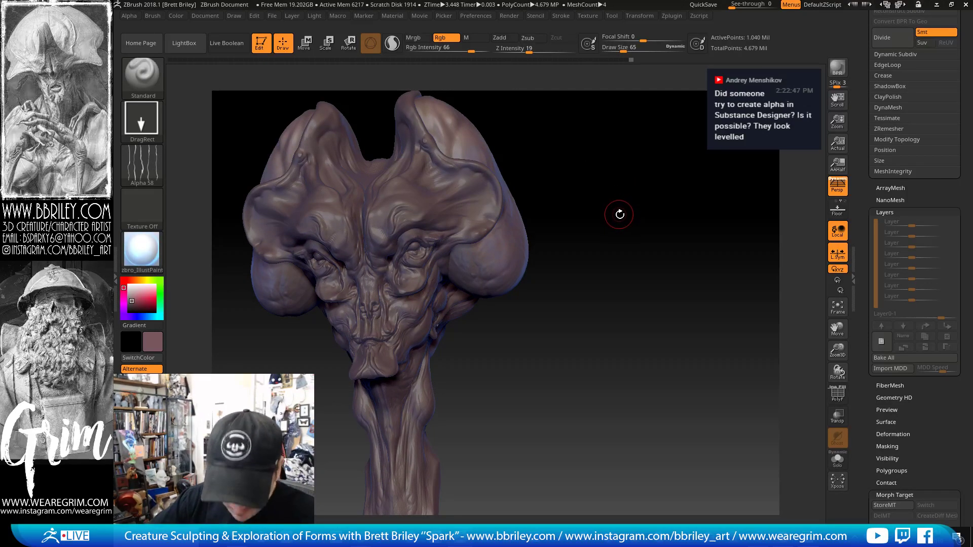
- Switch to the head's Base subtool and choose a muted greyish purple as its colour
mouse_move(614, 211)
left_mouse_down()
mouse_move(605, 198)
mouse_move(641, 214)
left_mouse_up()
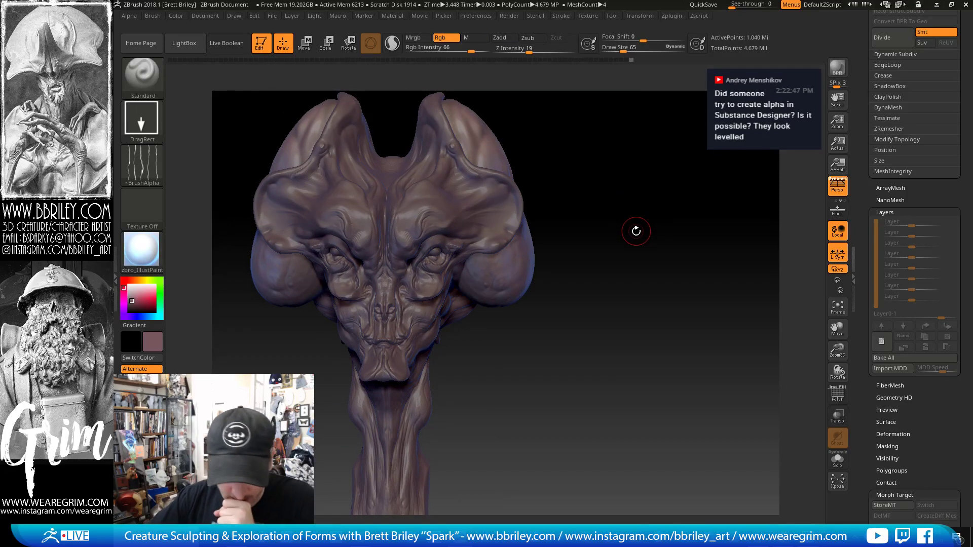
mouse_move(630, 207)
left_mouse_down()
mouse_move(639, 215)
mouse_move(594, 207)
left_mouse_up()
left_click(446, 222, "alt")
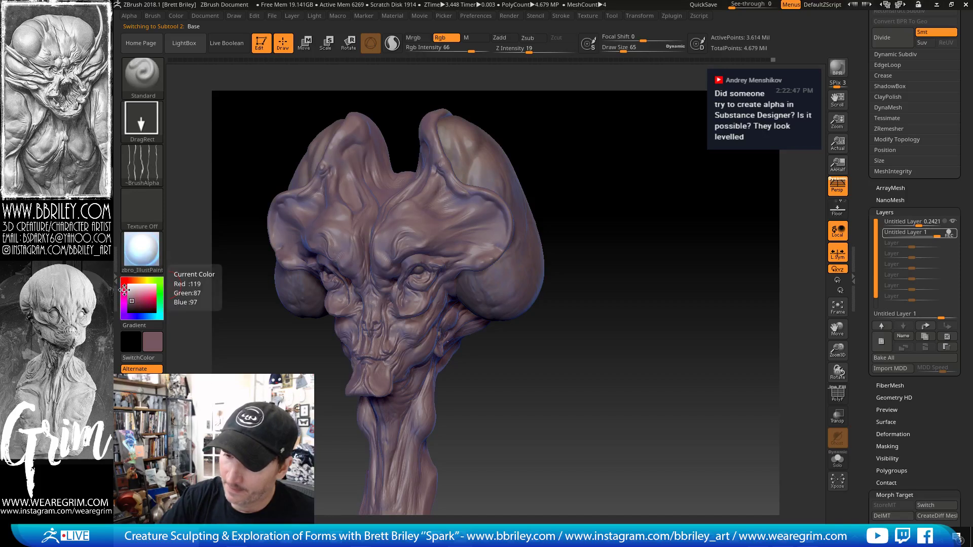
left_click_drag(123, 294, 123, 309)
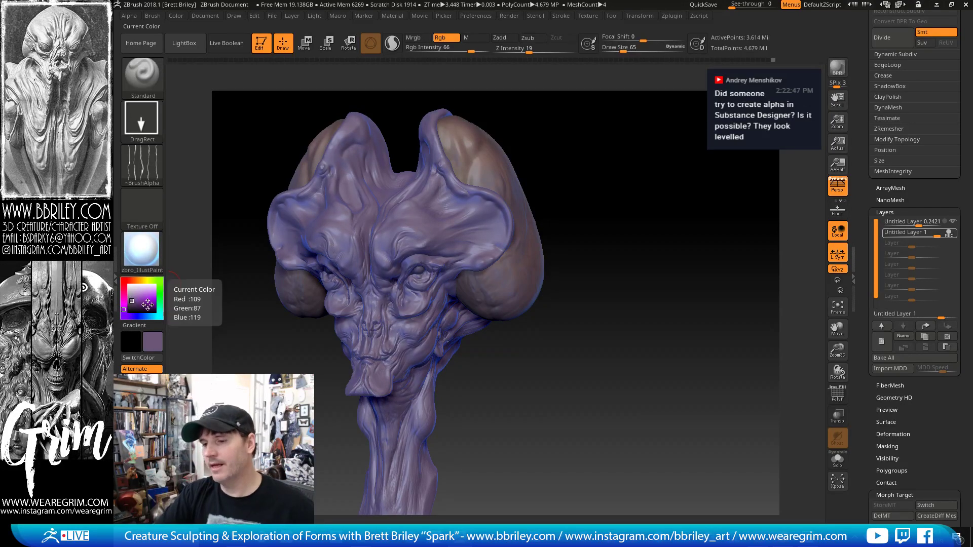
left_click(131, 302)
left_click(131, 300)
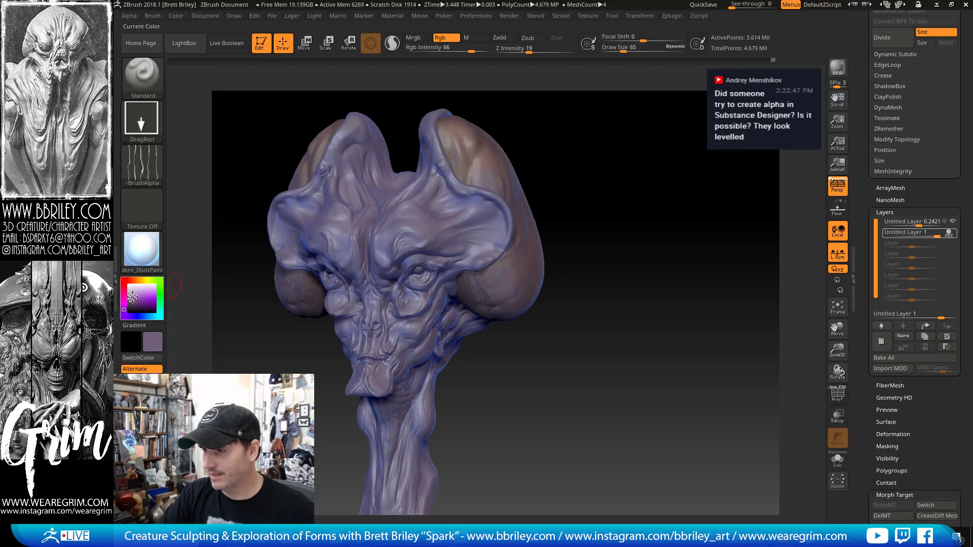
mouse_move(570, 156)
left_mouse_down()
mouse_move(623, 167)
mouse_move(620, 182)
mouse_move(634, 181)
mouse_move(629, 199)
left_mouse_up()
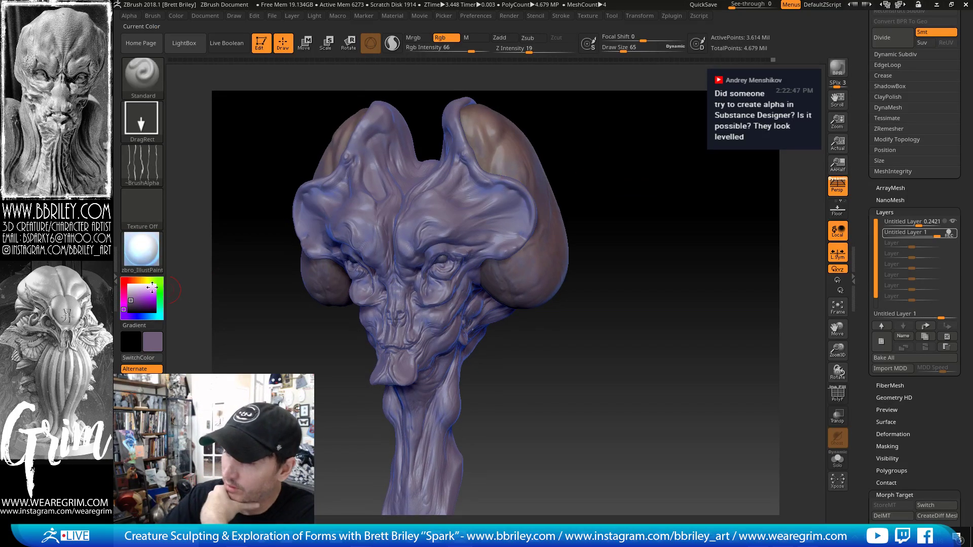
left_click(131, 303)
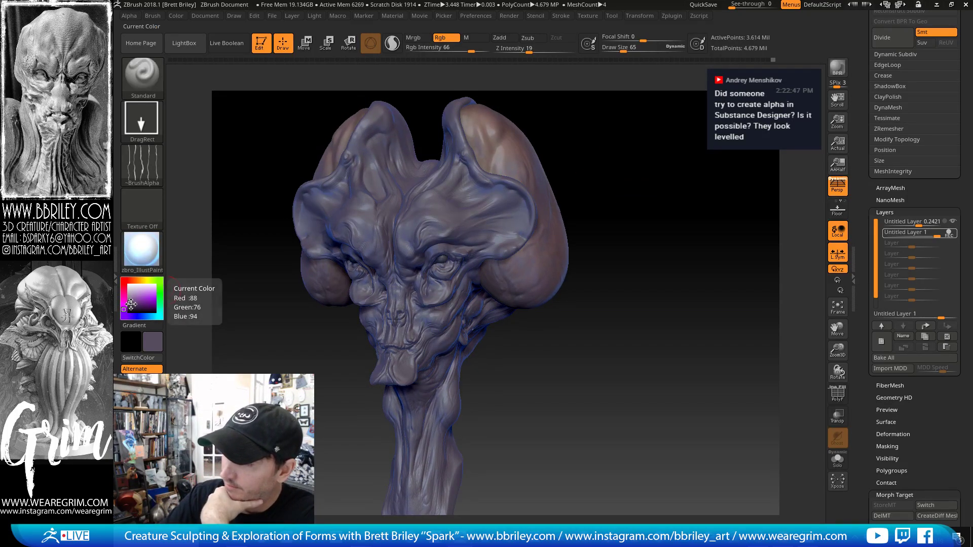
mouse_move(546, 104)
left_mouse_down()
mouse_move(597, 143)
mouse_move(618, 138)
left_mouse_up()
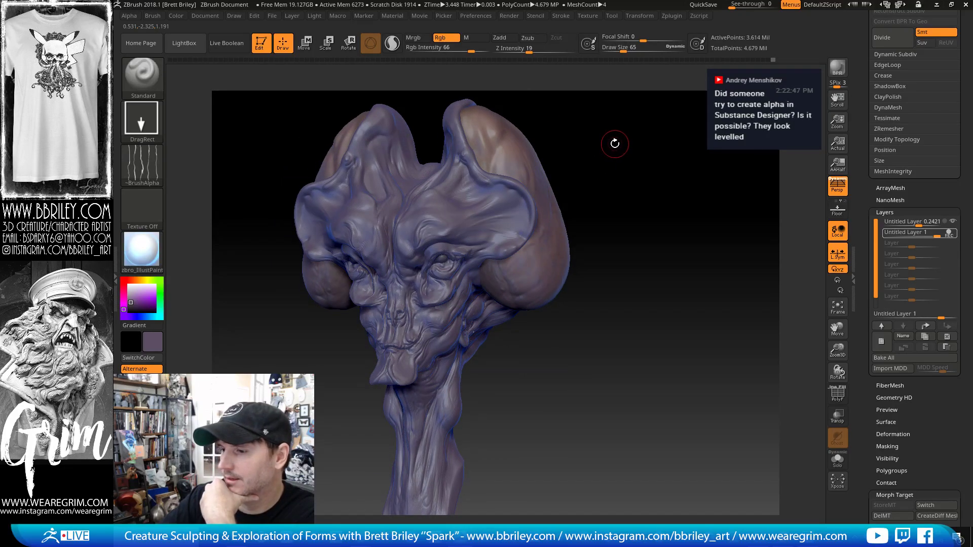
- Try teal, dark green and olive brown tones as the head's colour
left_click(158, 312)
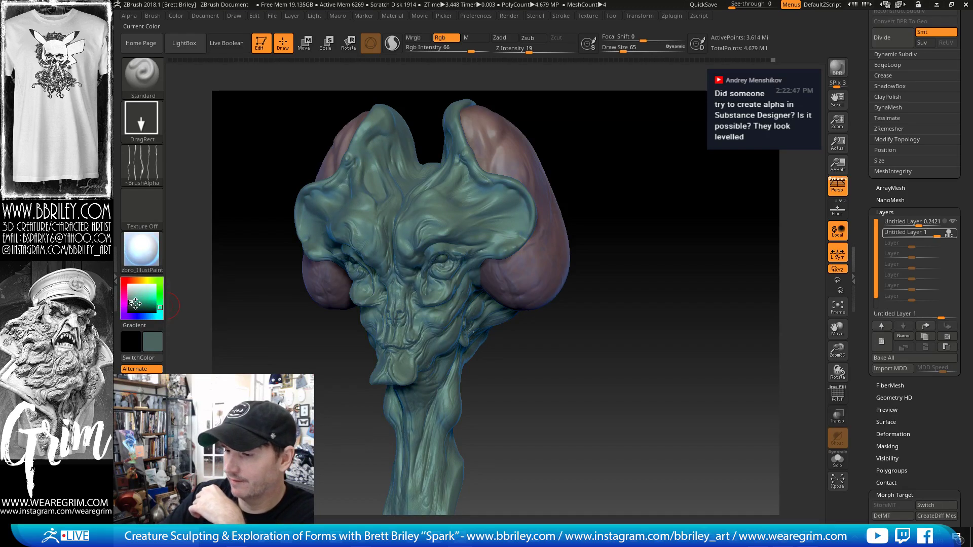
left_click_drag(134, 303, 132, 308)
left_click(145, 280)
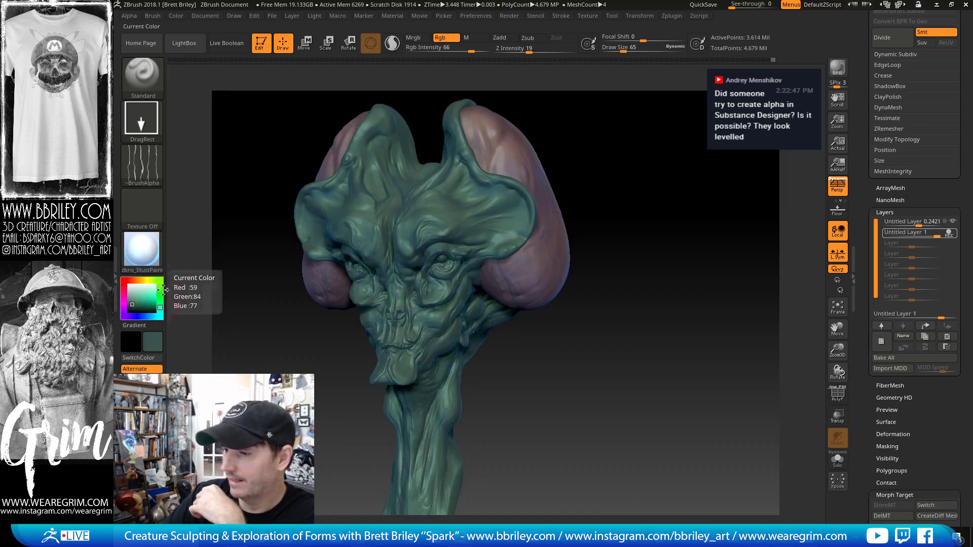
left_click(134, 282)
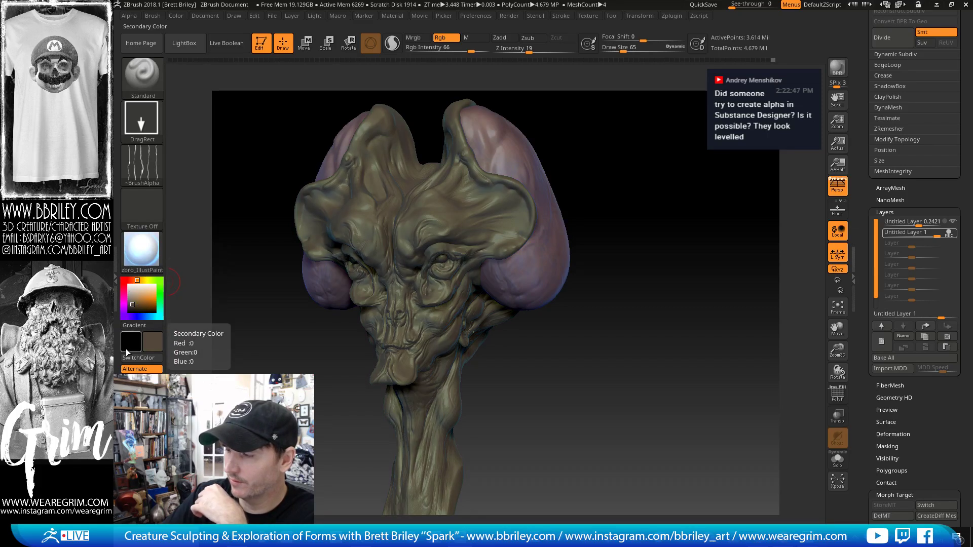
- Set the current colour to a dark greyish purple with R 59, G 53, B 63
left_click(124, 308)
left_click(132, 305)
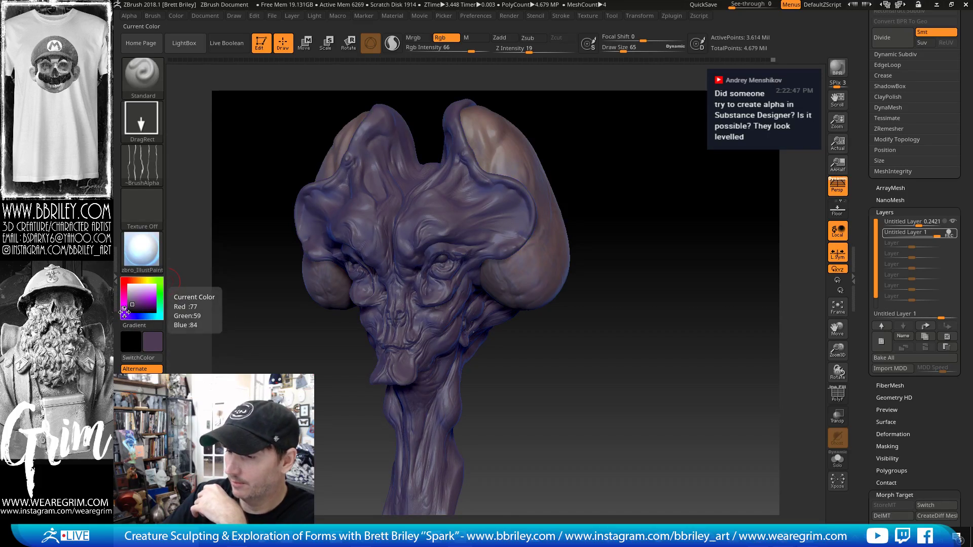
left_click(131, 305)
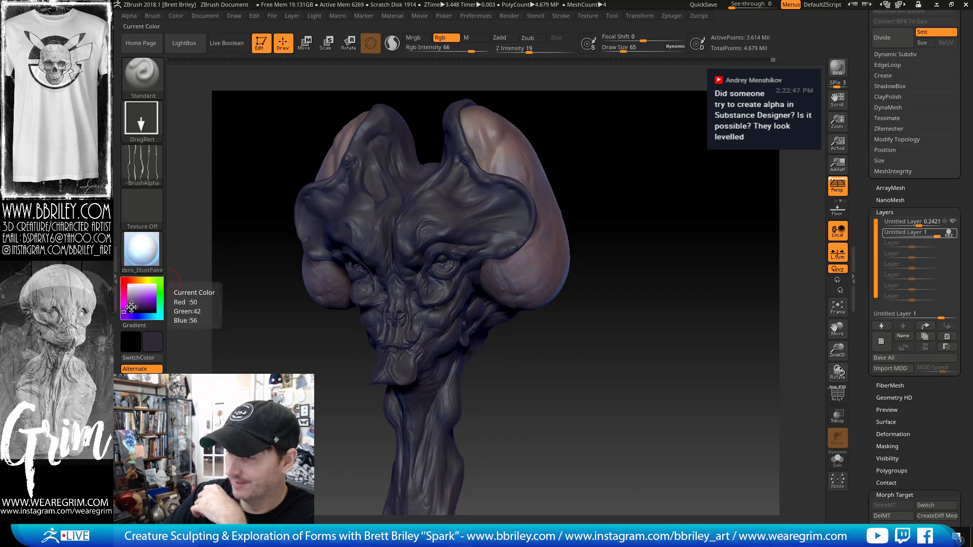
left_click(131, 305)
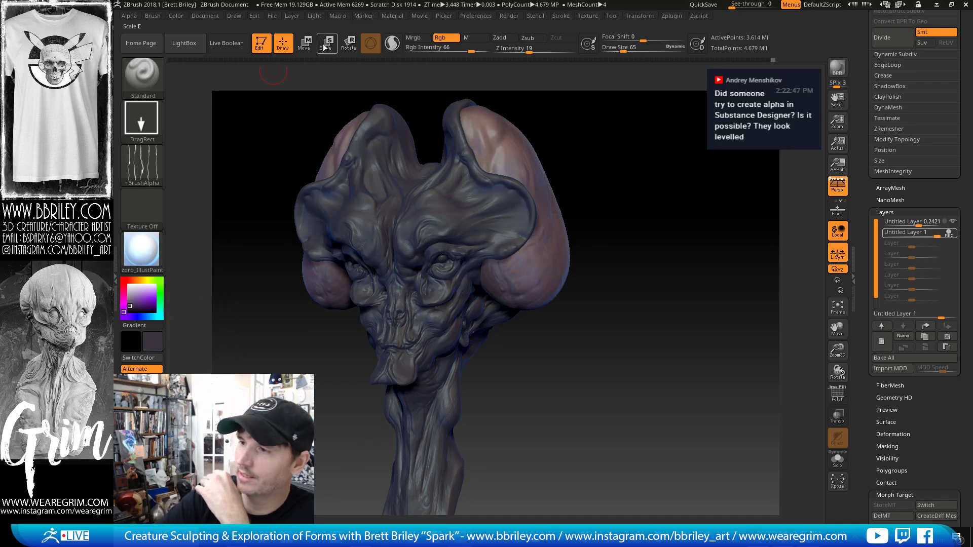
- Try to fill the whole head object with the dark greyish purple
left_click(176, 16)
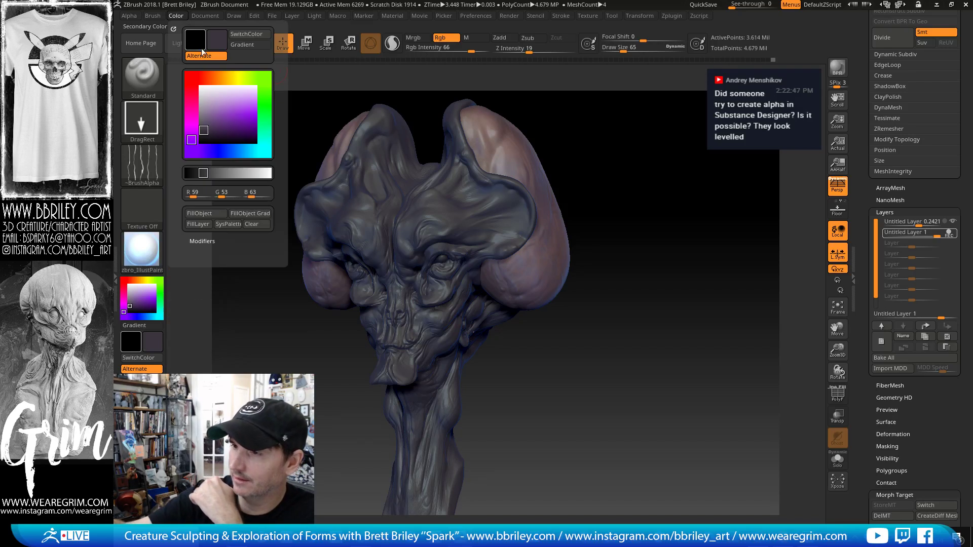
left_click(209, 214)
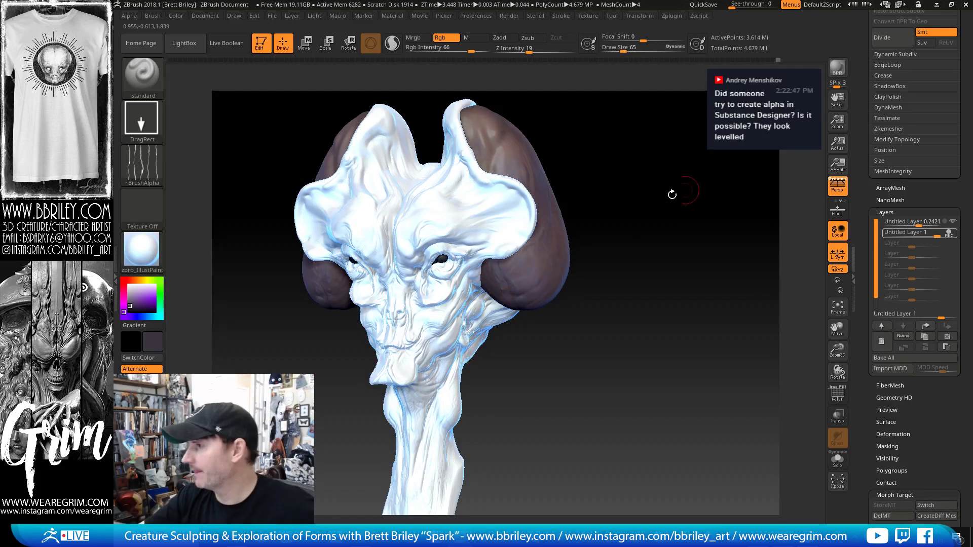
left_click_drag(863, 238, 867, 507)
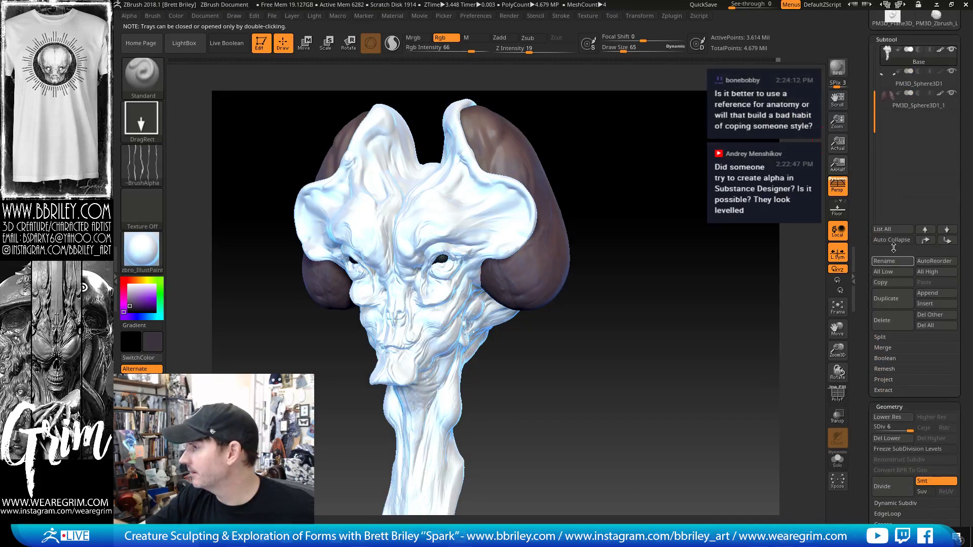
left_click_drag(284, 244, 265, 259)
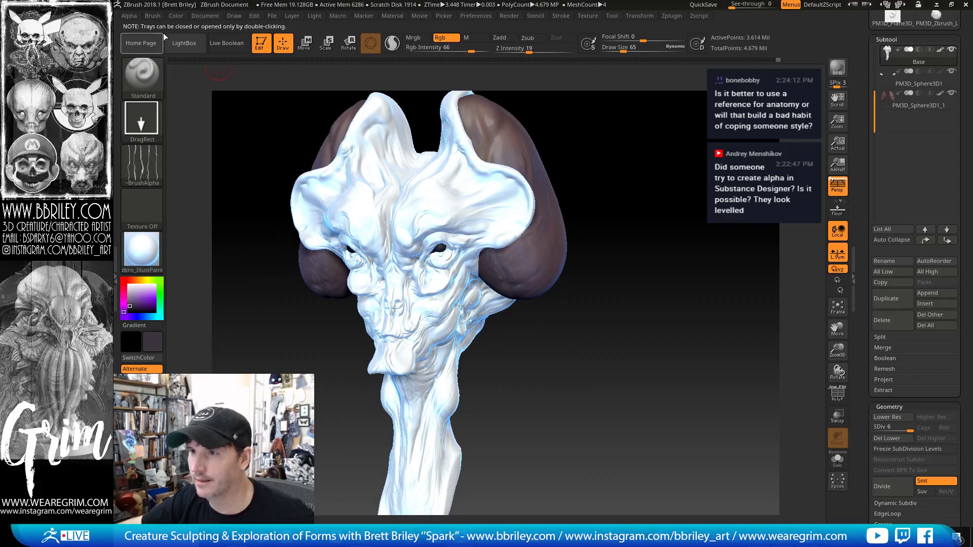
left_click(172, 15)
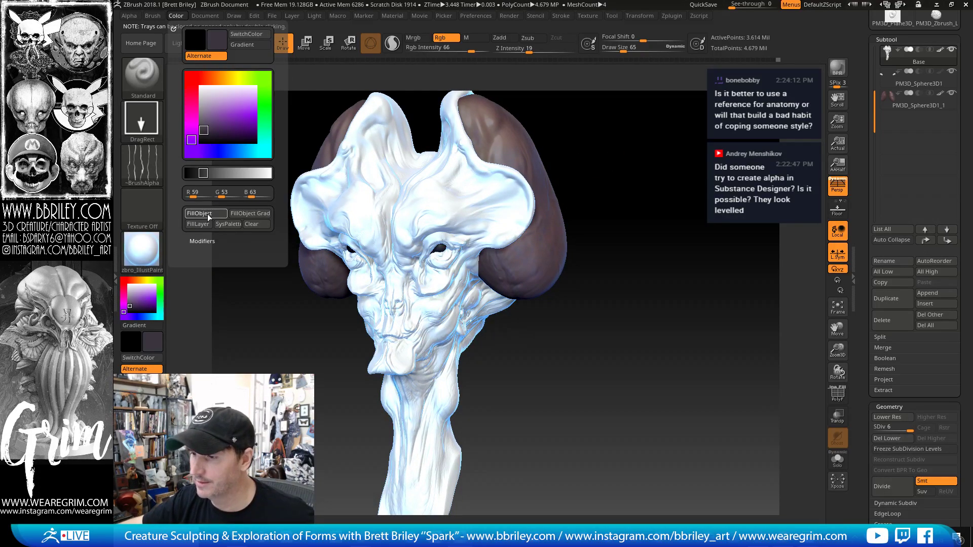
- Set the brush to the Dots stroke with no alpha and draw size 196, and paint the face and upper neck dark purple
left_click(143, 157)
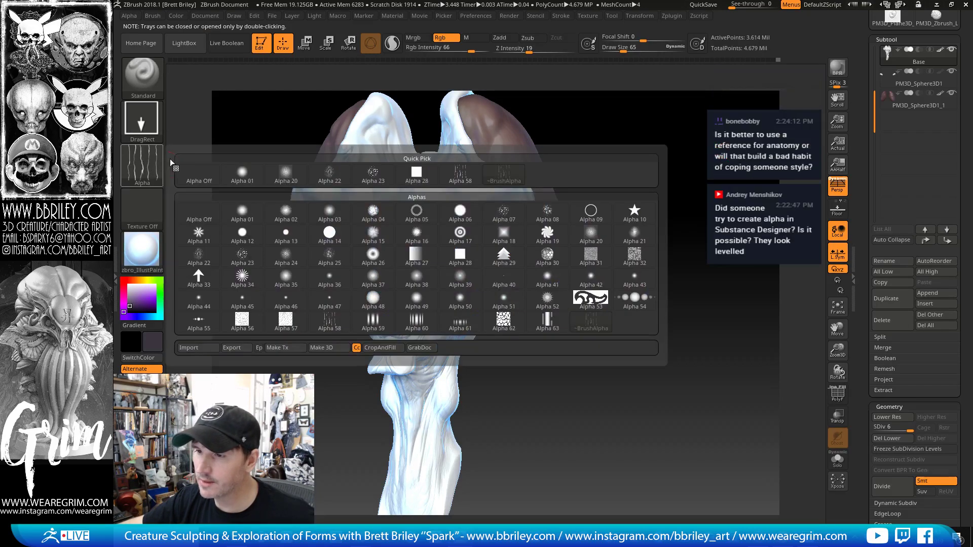
left_click(193, 172)
left_click(148, 120)
left_click(209, 135)
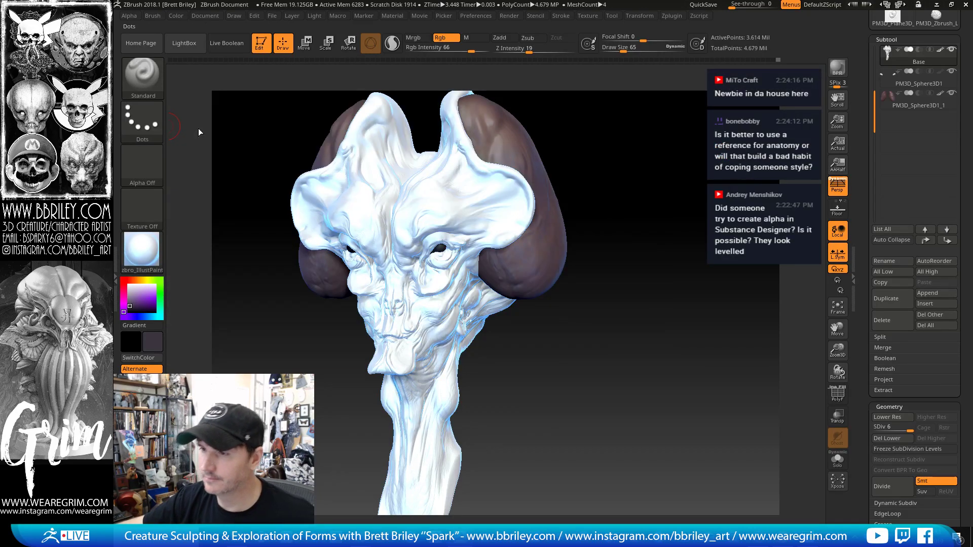
key("bracketright")
key("bracketright")
key("bracketright")
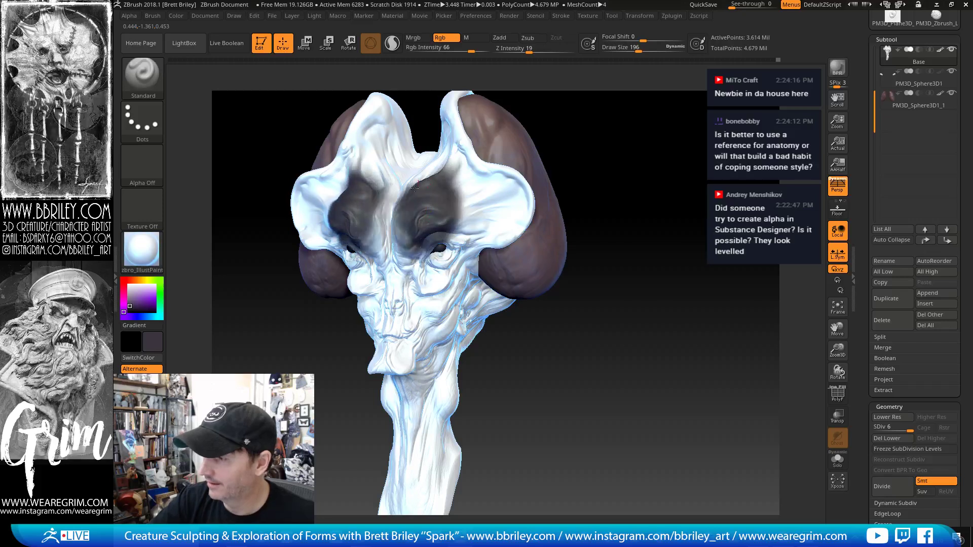
mouse_move(429, 220)
left_mouse_down()
mouse_move(441, 228)
mouse_move(487, 193)
mouse_move(515, 281)
mouse_move(411, 163)
mouse_move(403, 122)
mouse_move(456, 355)
mouse_move(403, 400)
mouse_move(436, 398)
left_mouse_up()
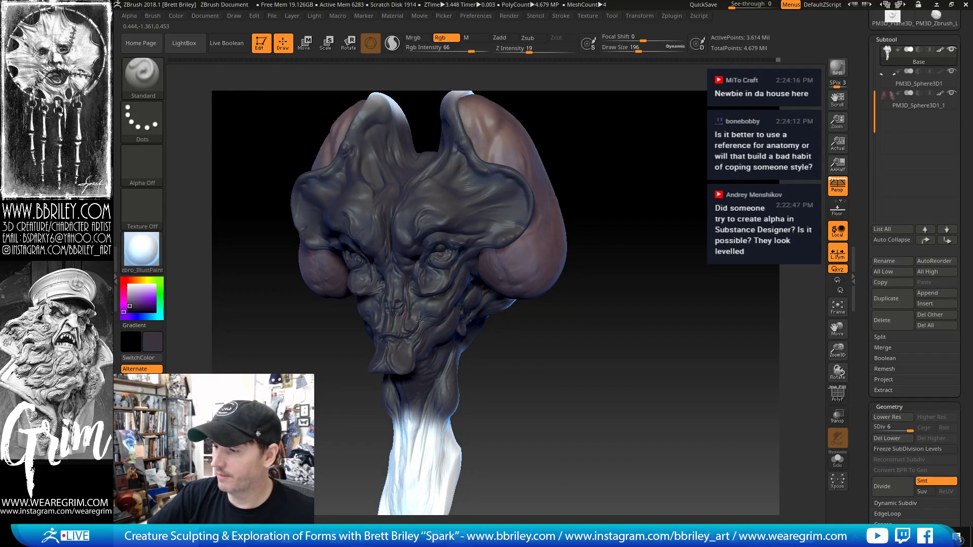
- Continue the dark purple paint down the neck and around the side of the head below the sac
left_click_drag(586, 327, 552, 236, "alt")
left_click_drag(551, 299, 504, 306)
mouse_move(406, 355)
left_mouse_down()
mouse_move(401, 295)
mouse_move(395, 456)
mouse_move(434, 410)
left_mouse_up()
left_click_drag(517, 322, 562, 289)
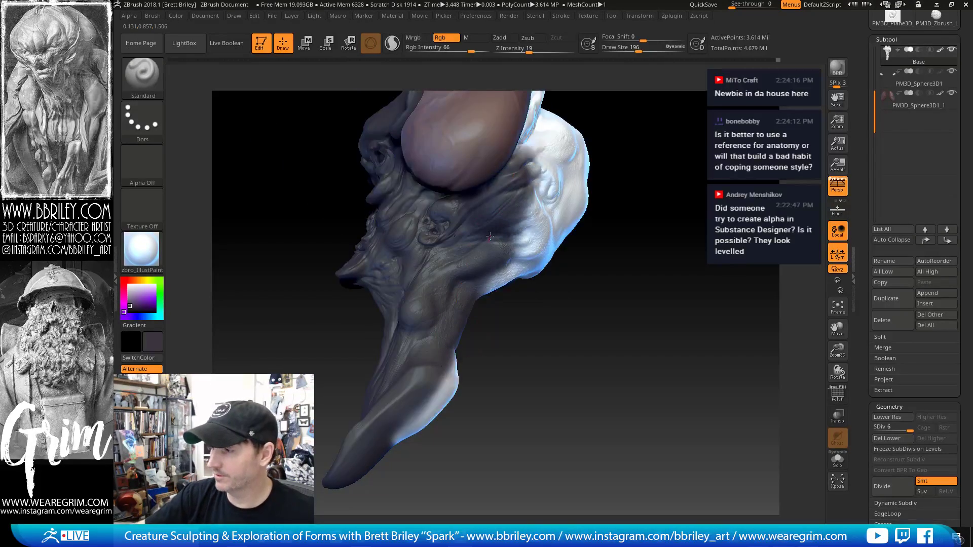
- Isolate the head, cover its rear and the hollows behind the sacs in dark purple, and show all subtools again
left_click(837, 458)
left_click_drag(633, 329, 598, 304)
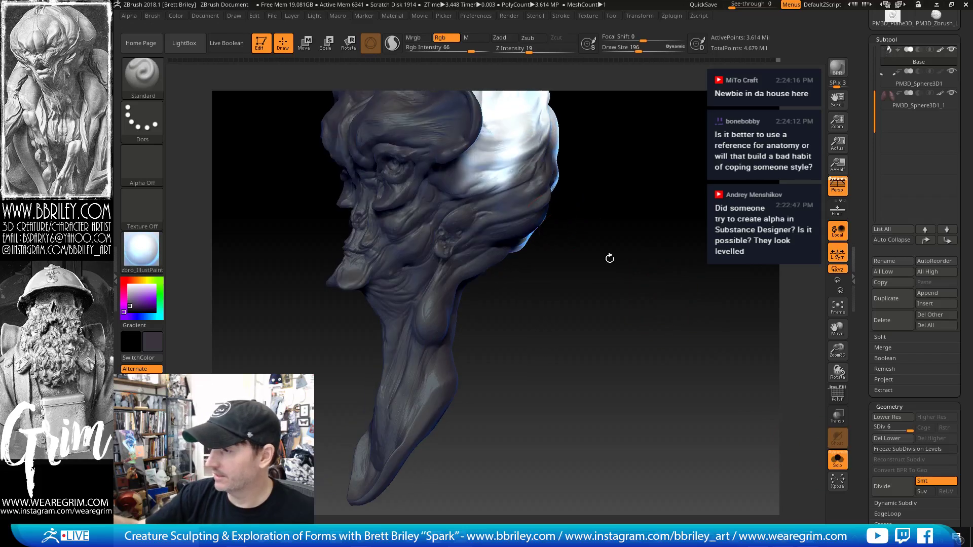
mouse_move(456, 117)
left_mouse_down()
mouse_move(527, 152)
mouse_move(508, 166)
left_mouse_up()
left_click_drag(616, 211, 557, 239)
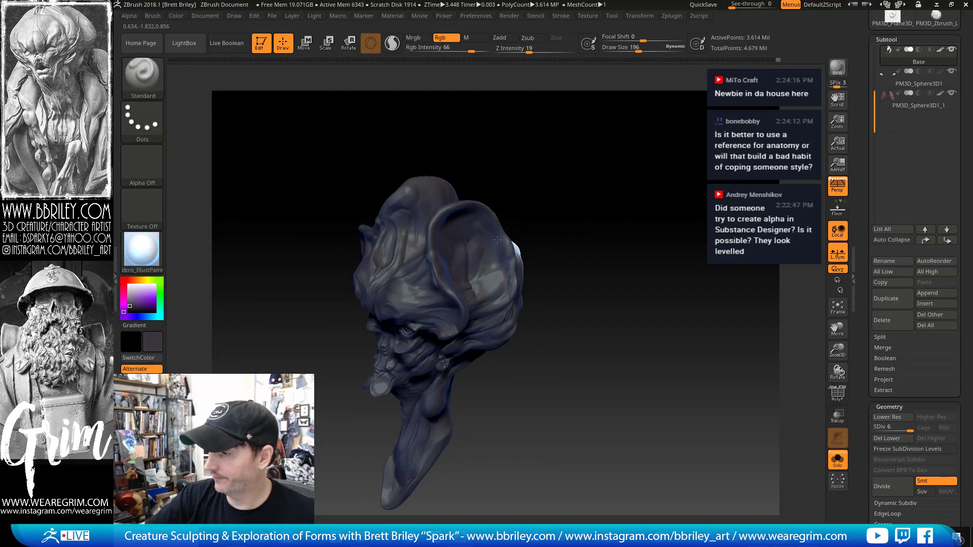
mouse_move(436, 254)
left_mouse_down()
mouse_move(568, 361)
mouse_move(593, 253)
mouse_move(500, 219)
mouse_move(593, 229)
left_mouse_up()
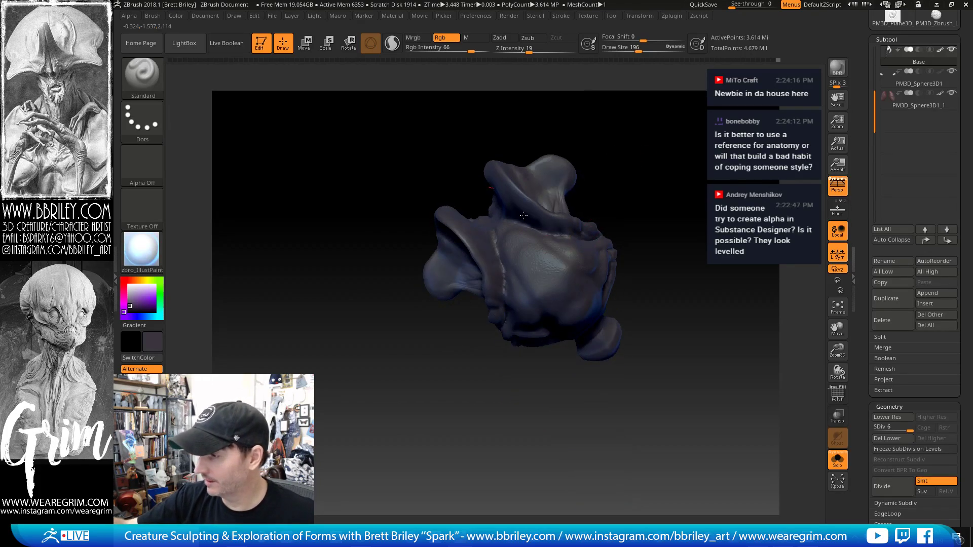
left_click_drag(604, 292, 384, 285)
left_click_drag(513, 261, 602, 236)
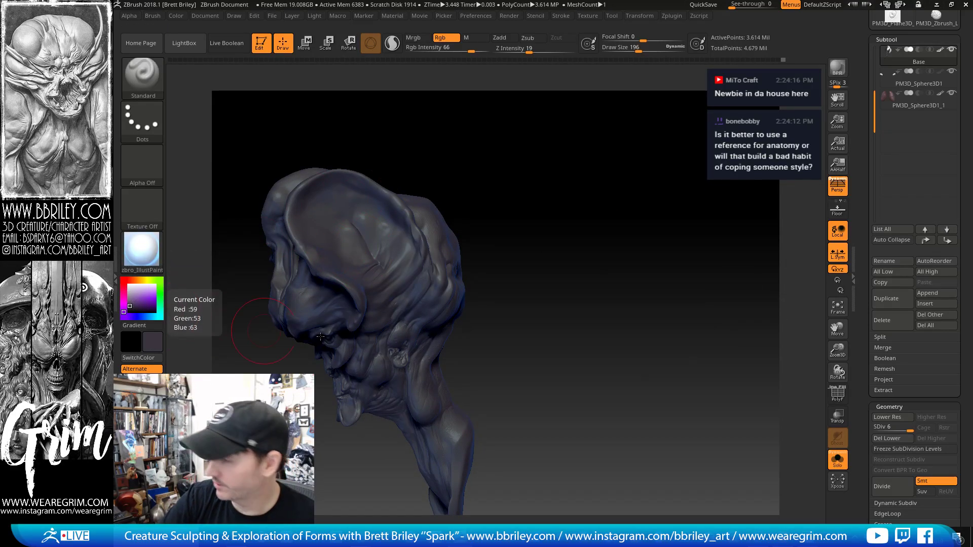
left_click(838, 460)
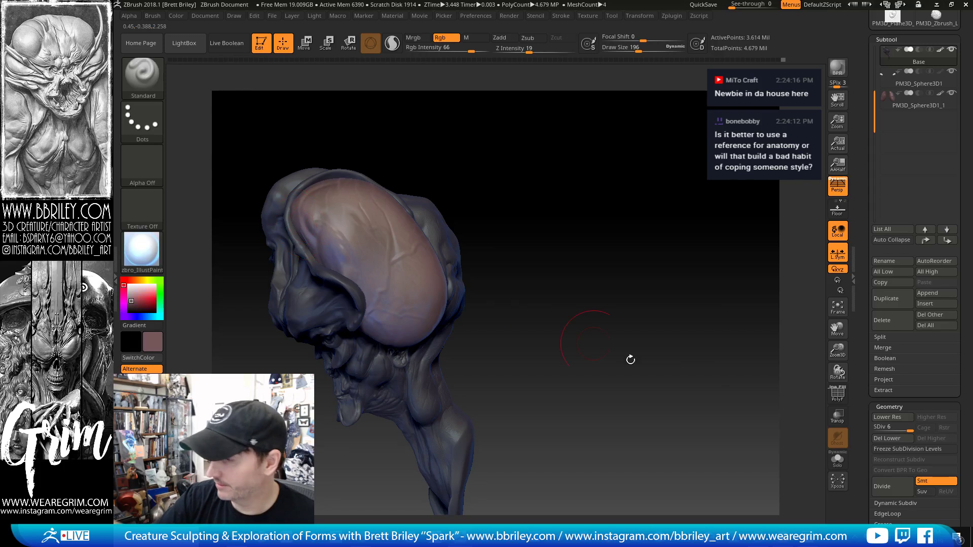
- Isolate the head, stamp fleshy pink into the hollow behind the sac using the DragRect stroke with Alpha 31, and show all subtools again
left_click(838, 461)
left_click(143, 122)
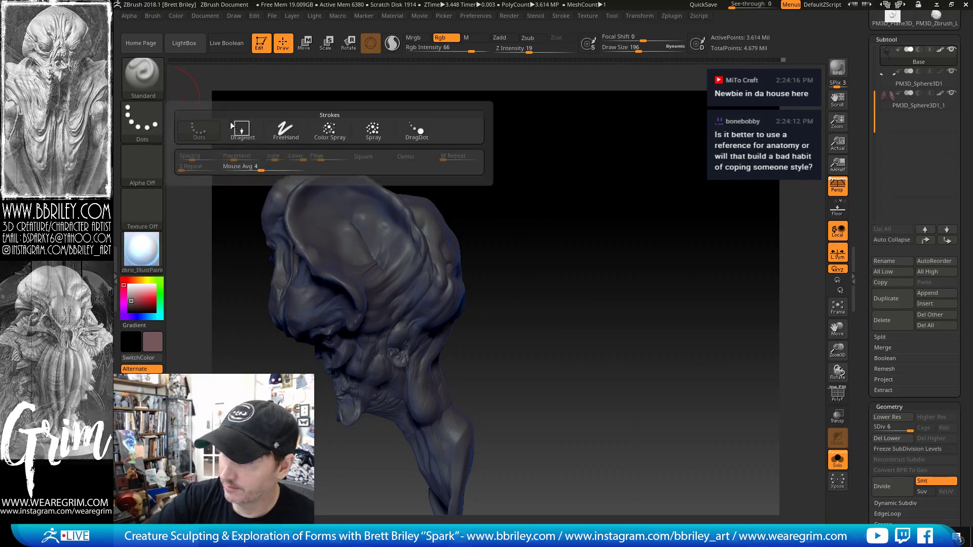
left_click(231, 124)
left_click(162, 173)
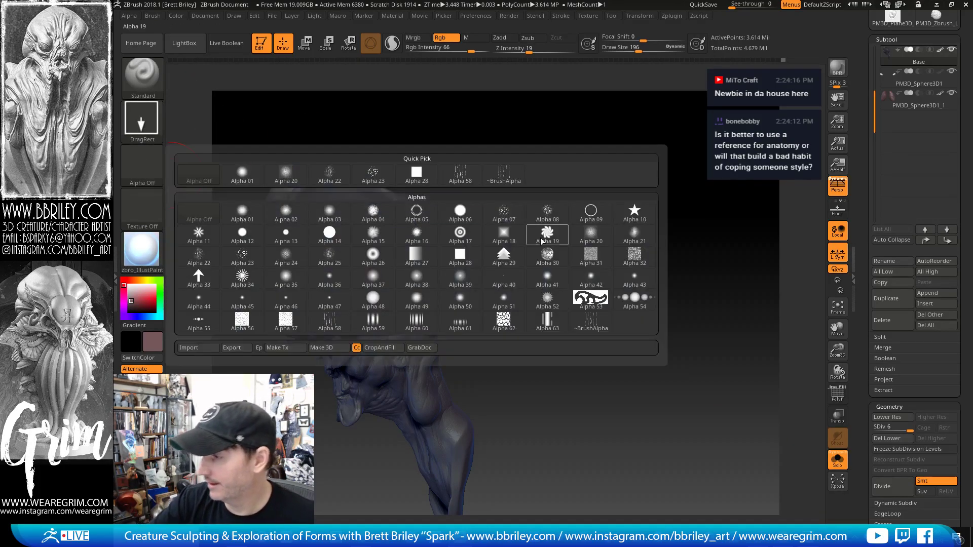
left_click(588, 243)
mouse_move(334, 217)
left_mouse_down()
mouse_move(389, 256)
mouse_move(361, 278)
mouse_move(408, 300)
left_mouse_up()
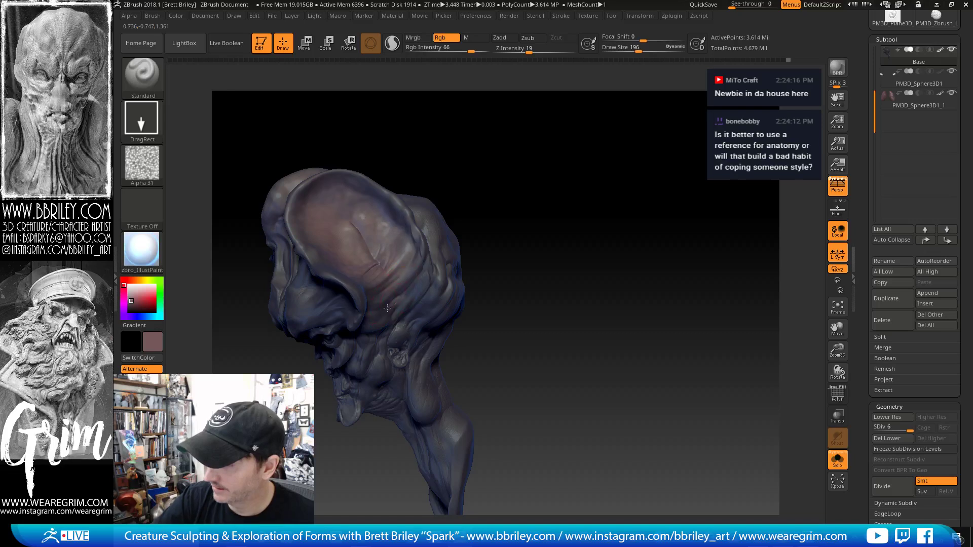
left_click_drag(513, 166, 511, 119)
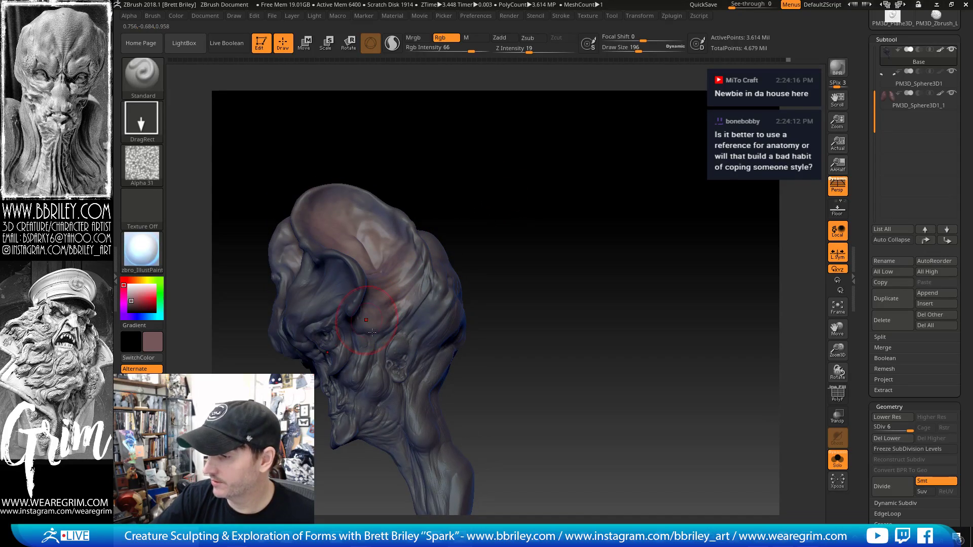
left_click(837, 459)
- Set the Rgb Intensity to 51 and draw size to 75, and stamp mottled fleshy pink between the sac and the ear
mouse_move(762, 417)
left_mouse_down()
mouse_move(621, 213)
mouse_move(606, 271)
left_mouse_up()
key("[")
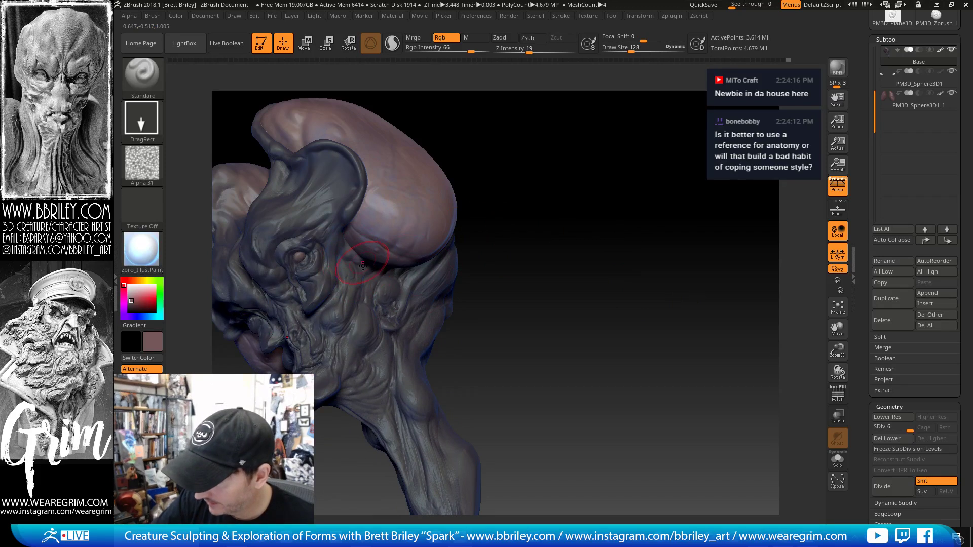
left_click(464, 50)
left_click_drag(510, 144, 458, 147)
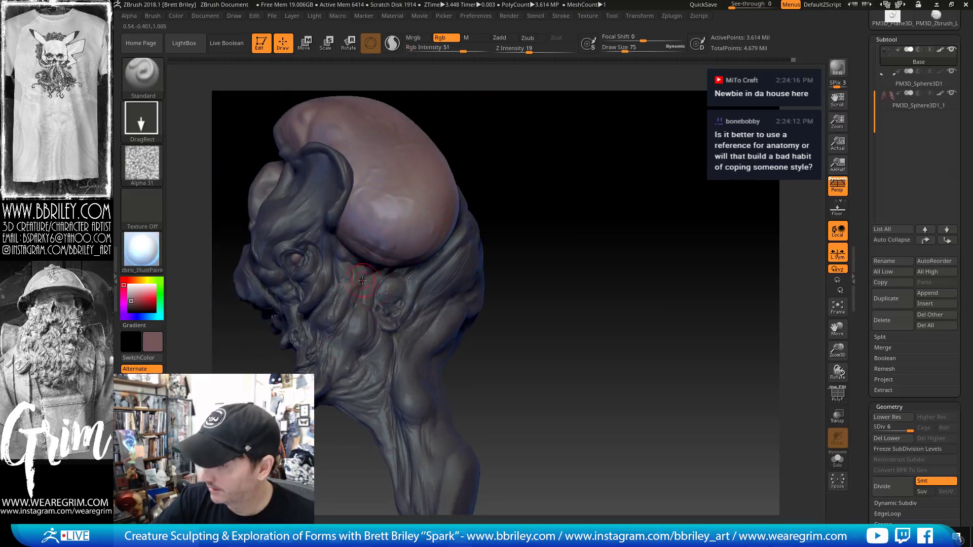
key("[")
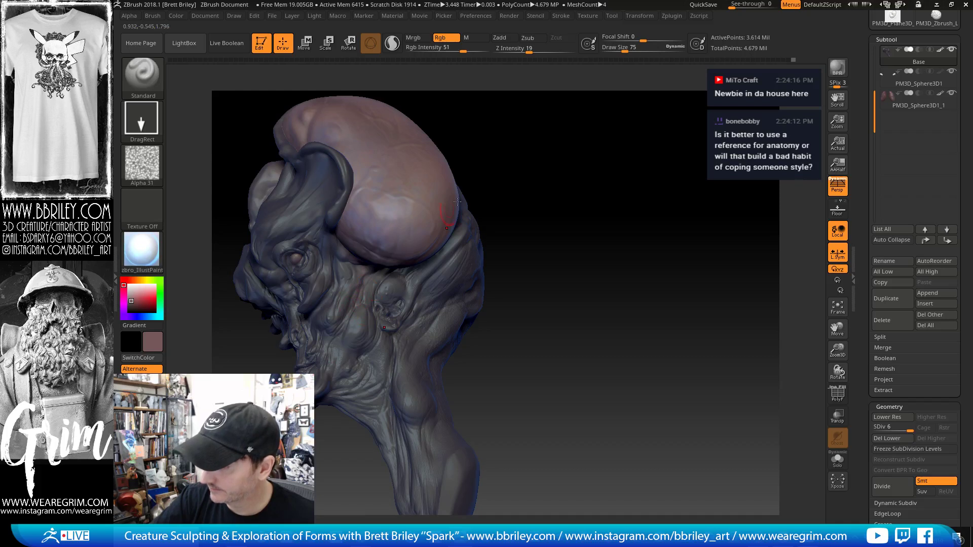
- Reduce the draw size to 47 and 34, and stamp subtle fleshy pink mottling around the eye and brow
left_click_drag(512, 213, 536, 132, "alt")
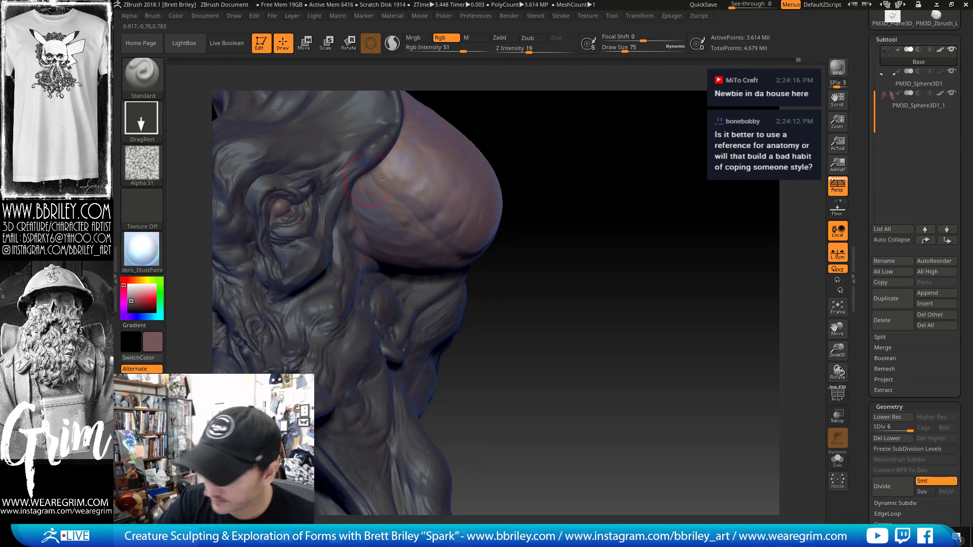
mouse_move(593, 121)
left_mouse_down("alt")
mouse_move(651, 134)
mouse_move(652, 150)
left_mouse_up("alt")
key("[")
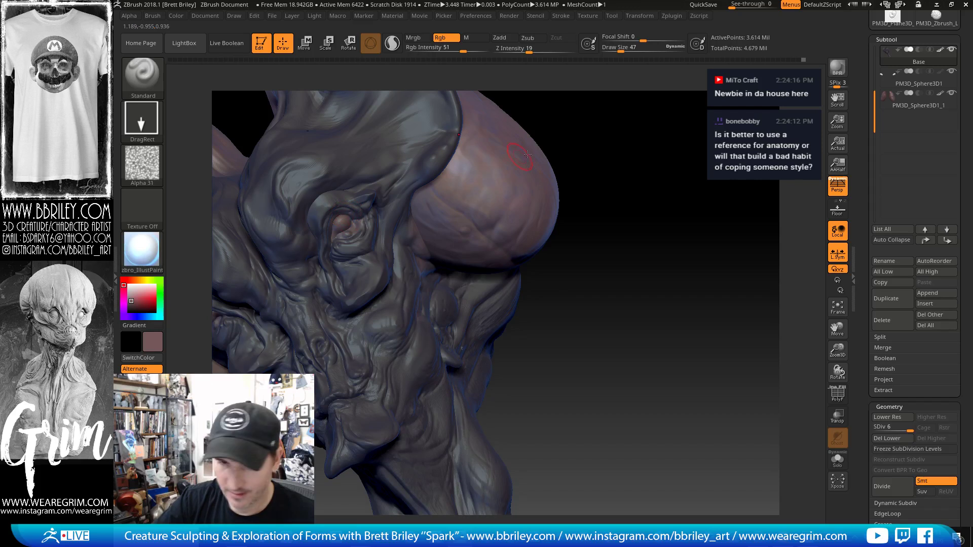
mouse_move(639, 113)
left_mouse_down("alt")
mouse_move(660, 124)
mouse_move(698, 101)
left_mouse_up("alt")
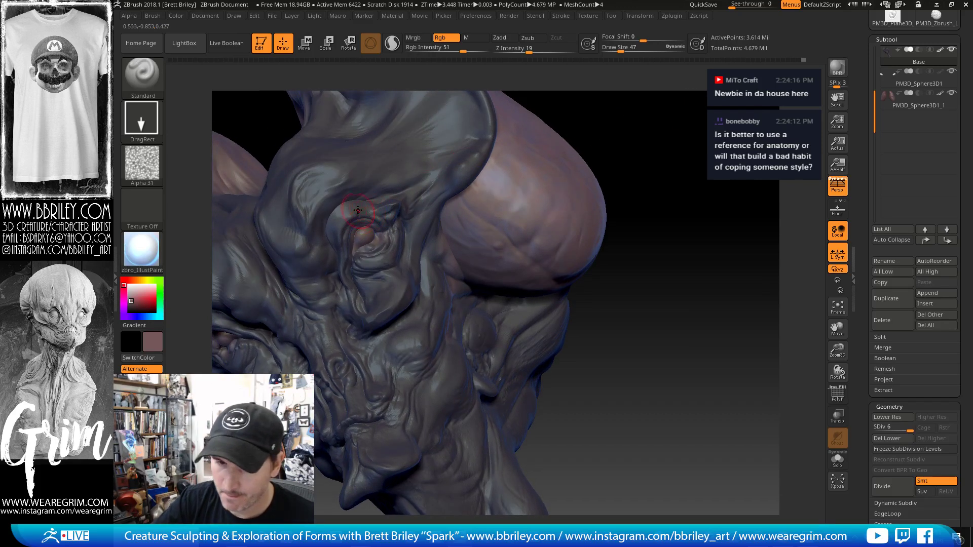
key("[")
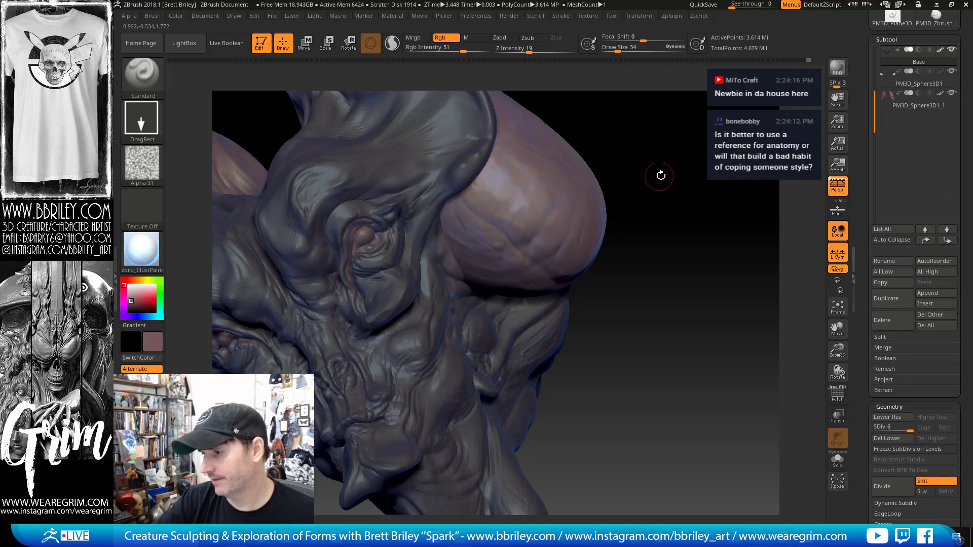
- Reduce the draw size to 29 and add fleshy pink mottling to the eye bags, nose, cheeks and ear
left_click_drag(658, 174, 678, 186)
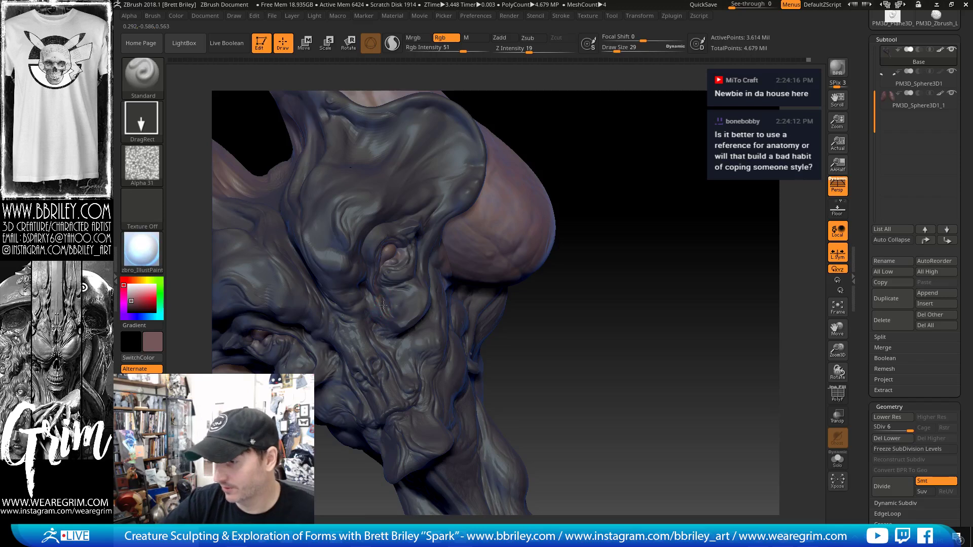
left_click_drag(613, 292, 626, 299)
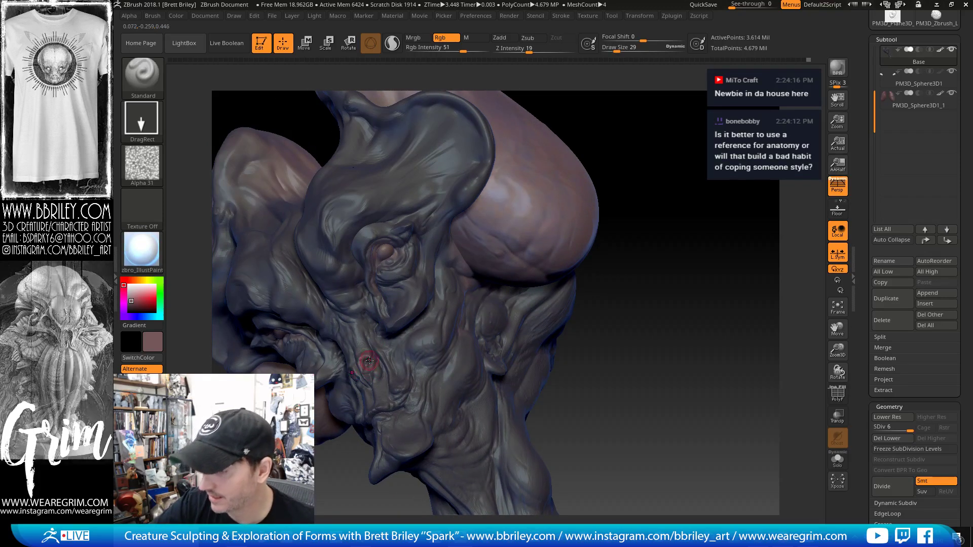
mouse_move(579, 355)
left_mouse_down()
mouse_move(615, 352)
mouse_move(575, 290)
left_mouse_up()
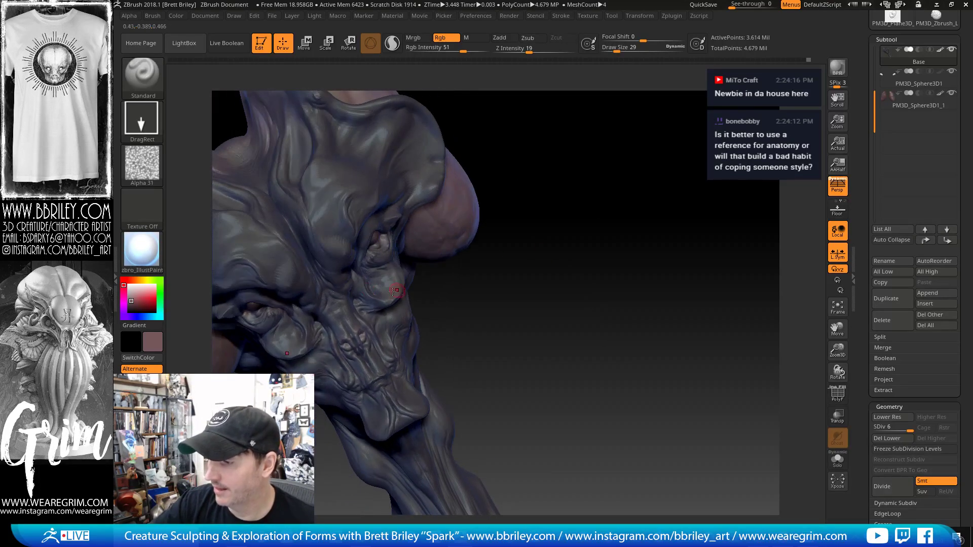
left_click_drag(449, 315, 446, 325)
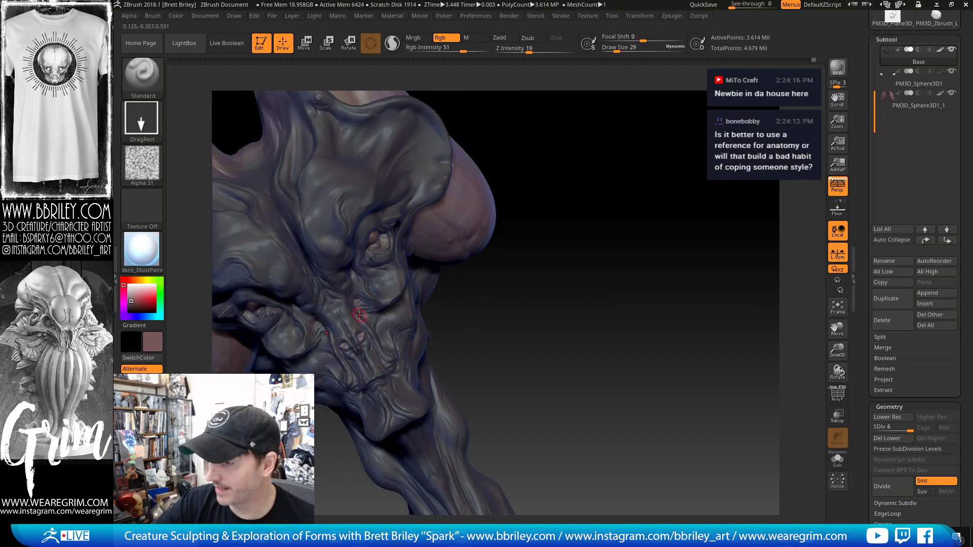
left_click_drag(549, 294, 499, 292)
mouse_move(626, 318)
left_mouse_down()
mouse_move(588, 248)
mouse_move(568, 245)
left_mouse_up()
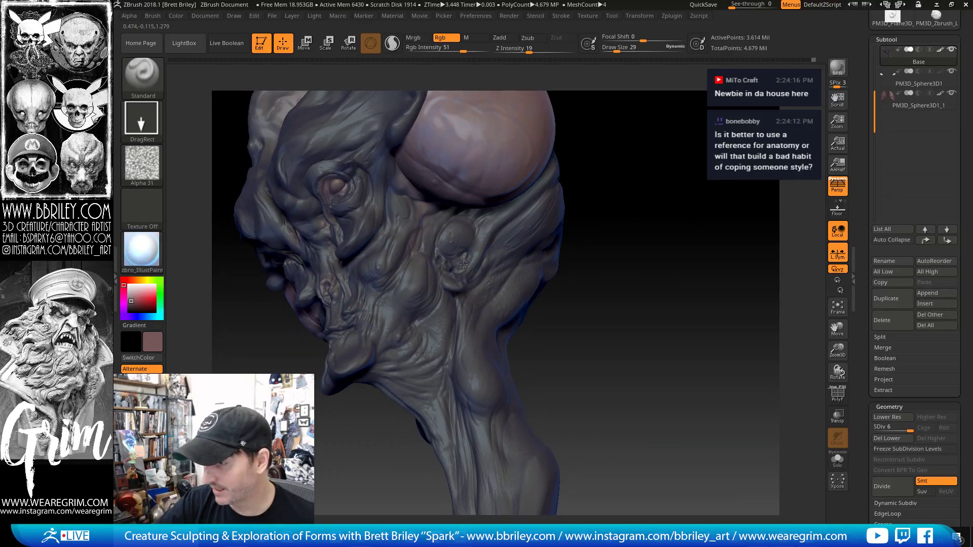
left_click_drag(444, 269, 447, 271)
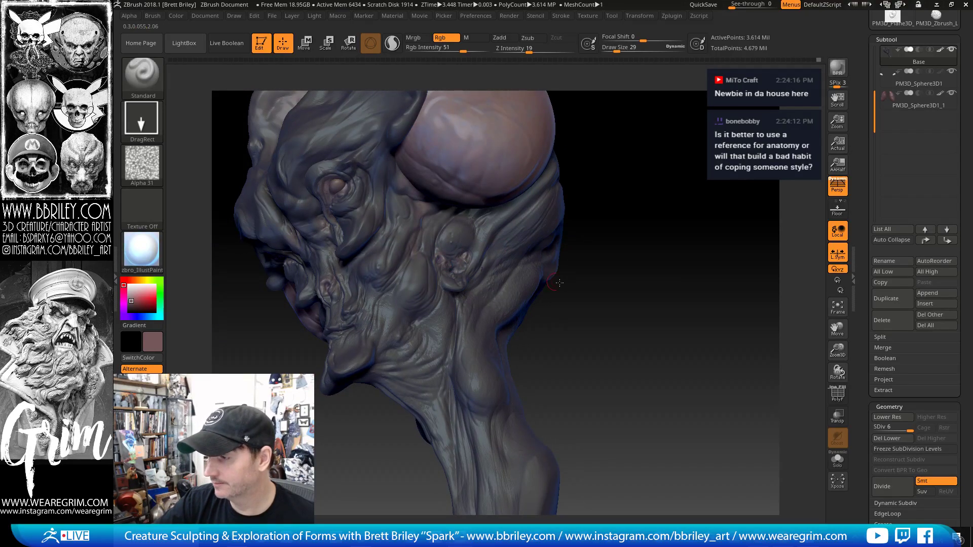
- Stamp more fleshy pink mottling around the mouth, lower cheek and jaw
left_click_drag(559, 283, 543, 244)
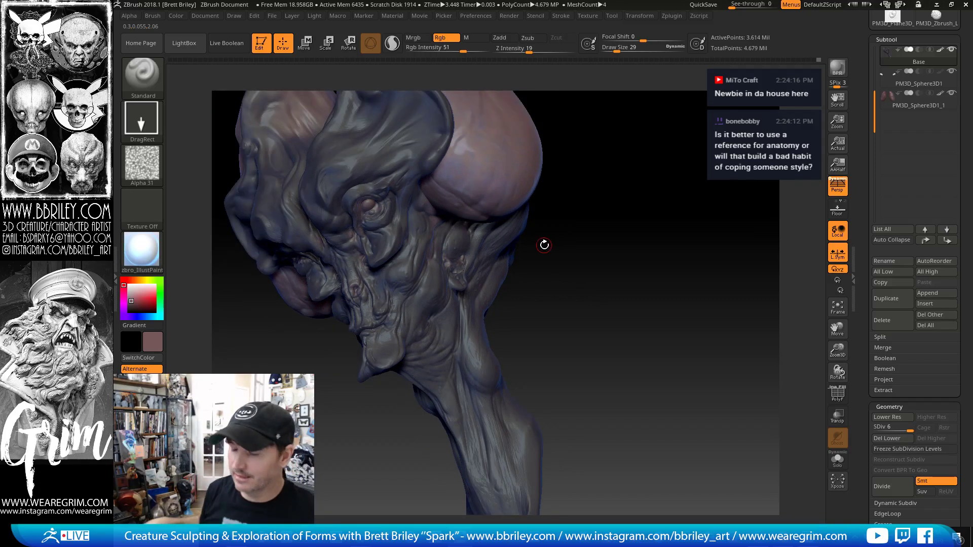
left_click_drag(611, 195, 628, 213)
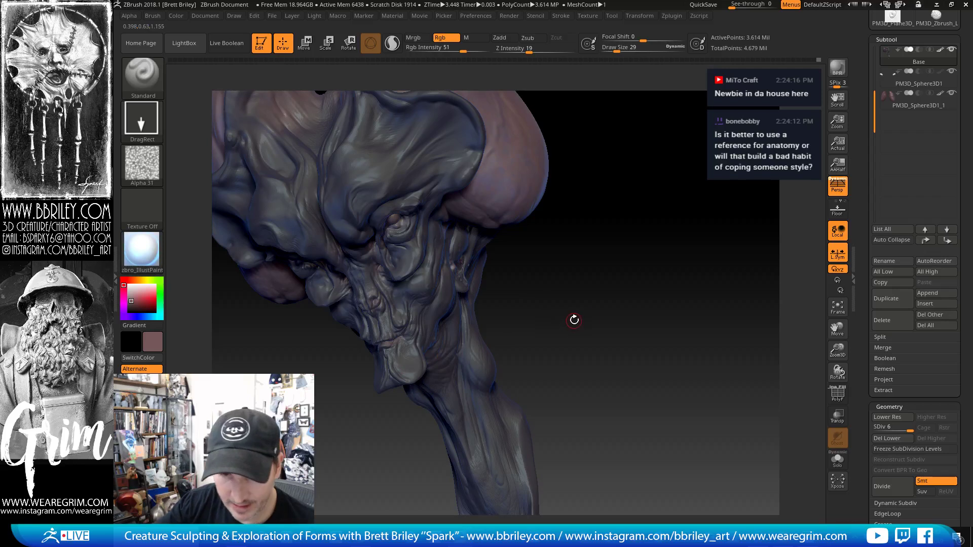
left_click_drag(623, 289, 411, 333)
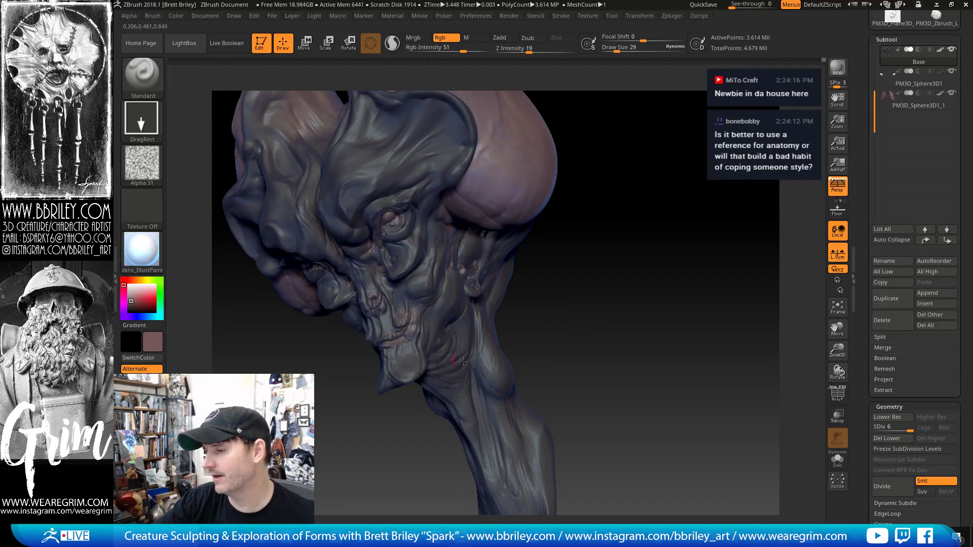
left_click_drag(463, 361, 492, 306)
left_click_drag(567, 278, 546, 215)
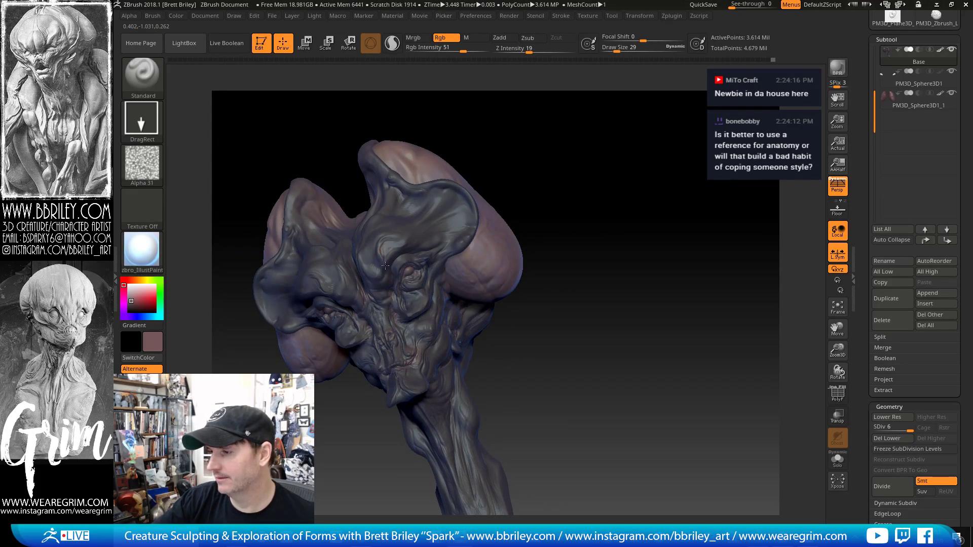
left_click_drag(624, 190, 599, 196)
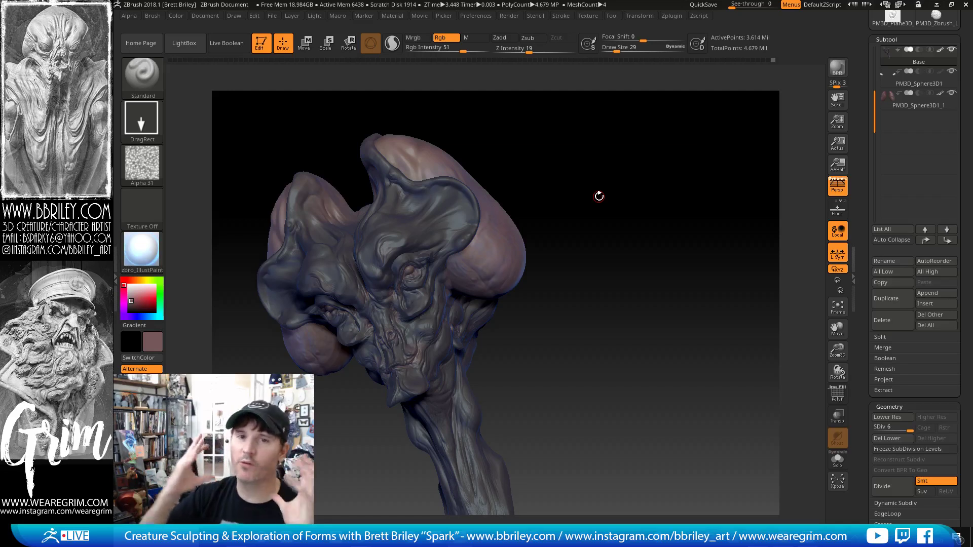
- Stamp fleshy pink mottling under the chin and down the front of the neck
mouse_move(599, 196)
left_mouse_down()
mouse_move(578, 186)
mouse_move(514, 191)
left_mouse_up()
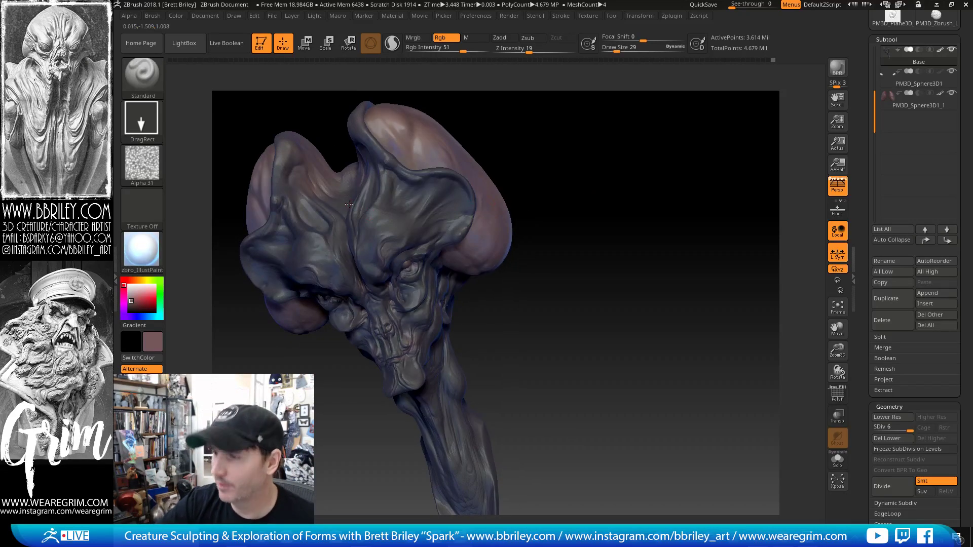
mouse_move(521, 101)
left_mouse_down()
mouse_move(550, 120)
mouse_move(551, 99)
left_mouse_up()
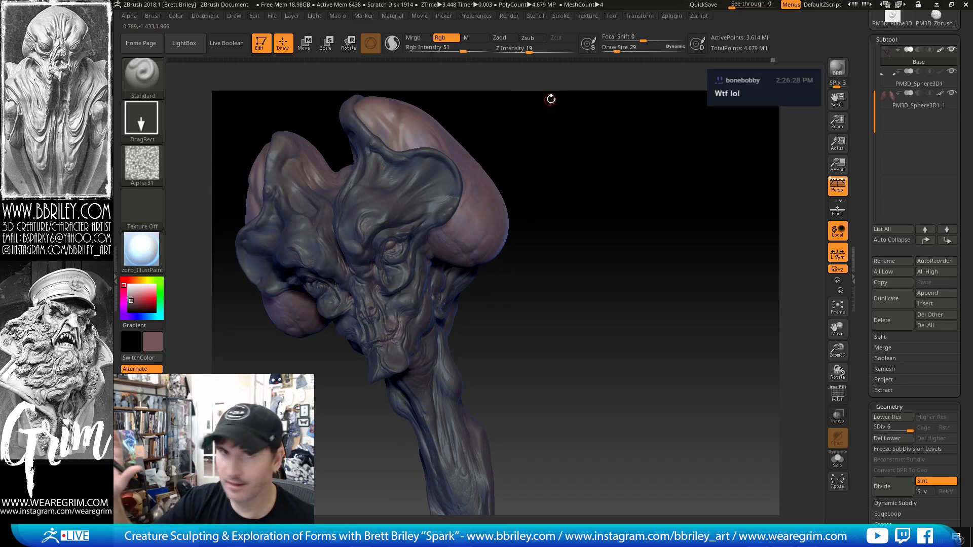
left_click_drag(556, 165, 530, 164)
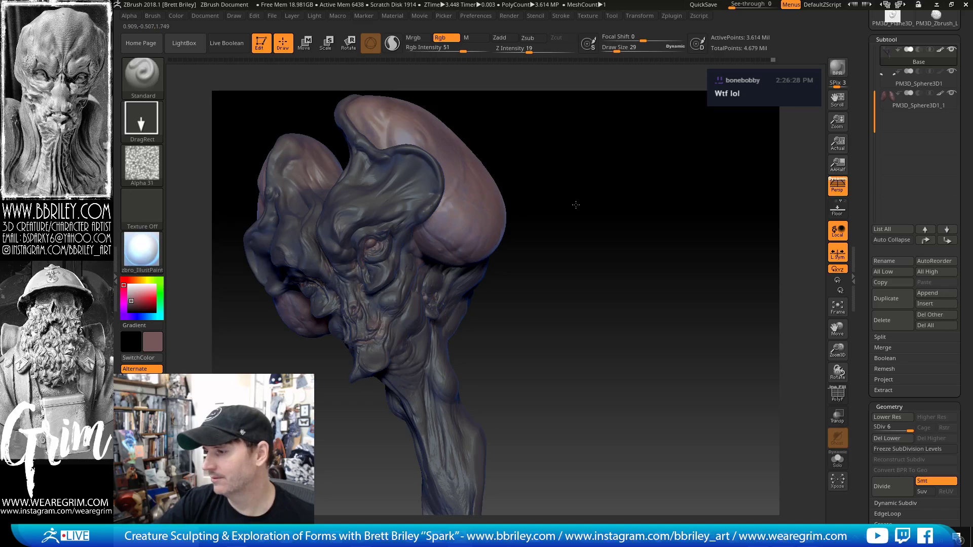
left_click_drag(576, 204, 386, 327)
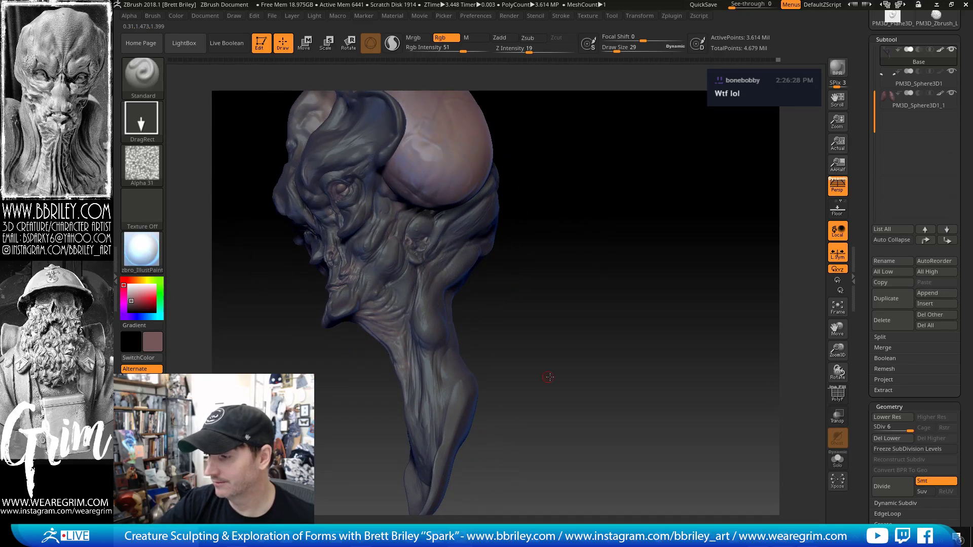
left_click_drag(549, 378, 400, 296)
left_click_drag(539, 300, 378, 205)
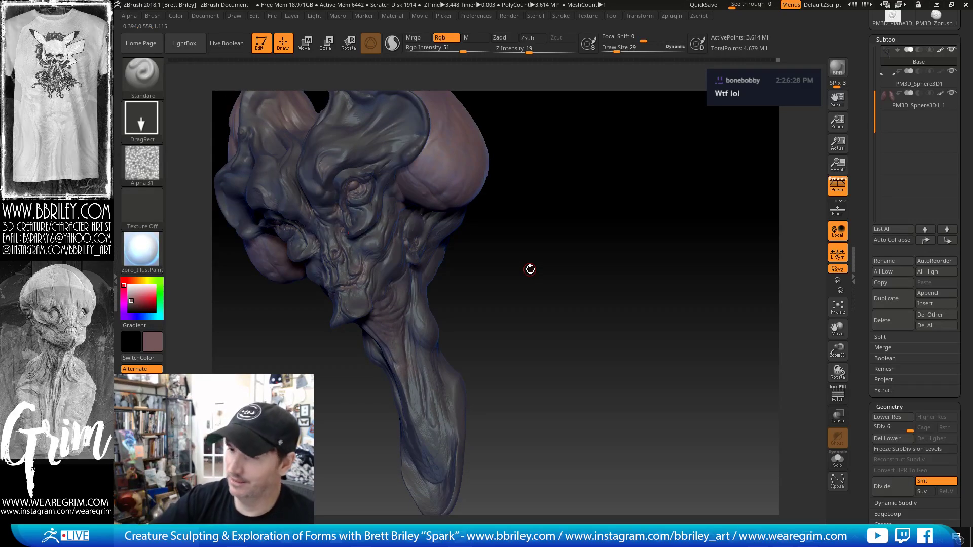
- Sample the dark purple from the model and make the eye subtool PM3D_Sphere3D1 active
key("c")
left_click_drag(521, 232, 553, 257, "alt")
left_click(368, 193, "alt")
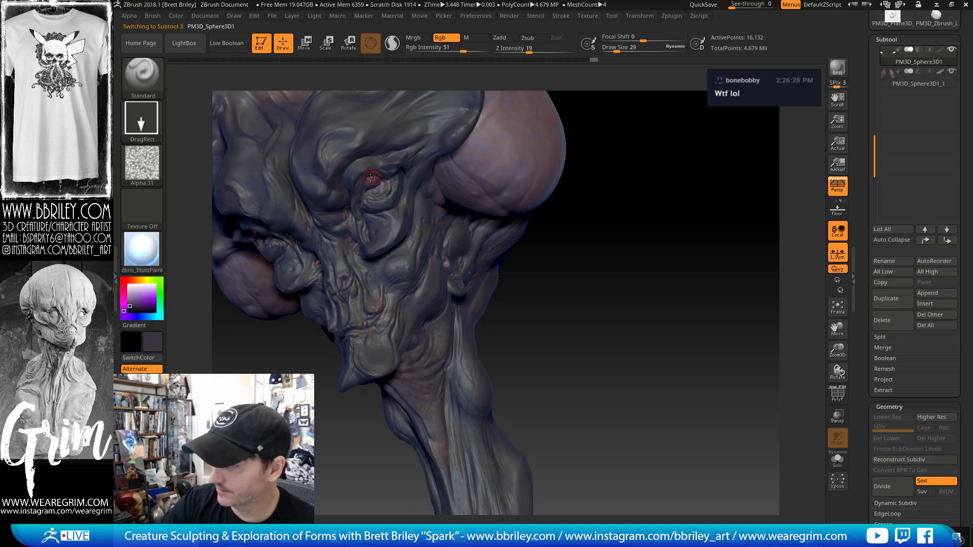
- Choose the REFLECTED_MA standard material for the eyes
left_click(141, 253)
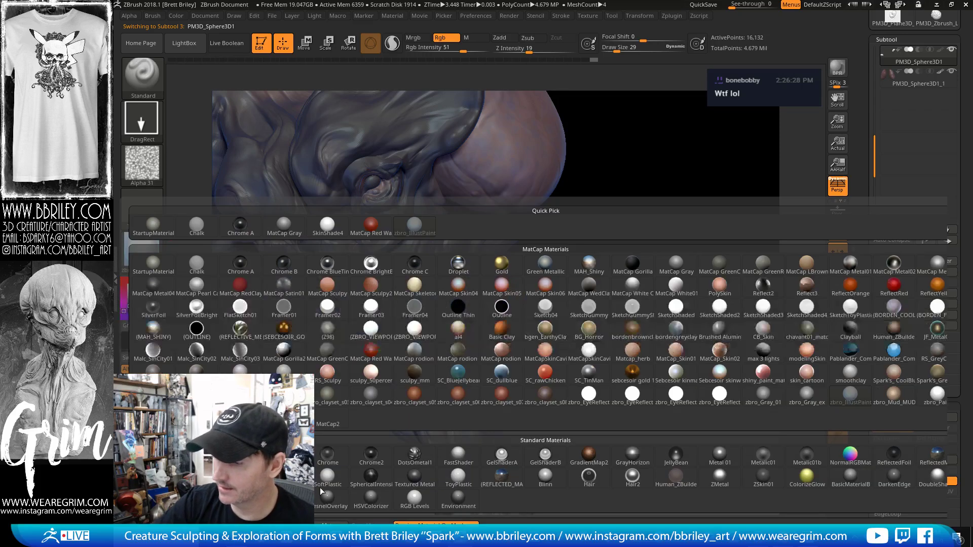
left_click(503, 482)
left_click_drag(579, 318, 577, 284)
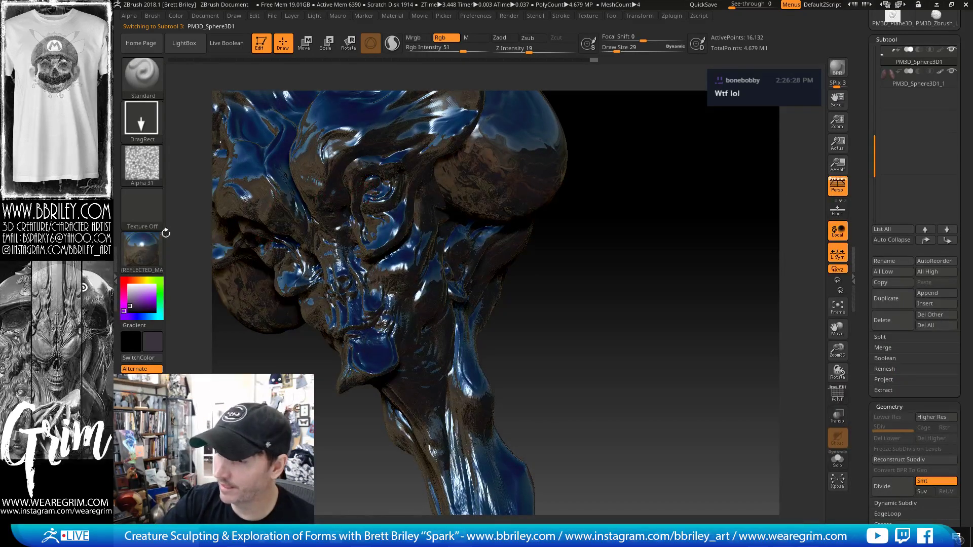
left_click(144, 250)
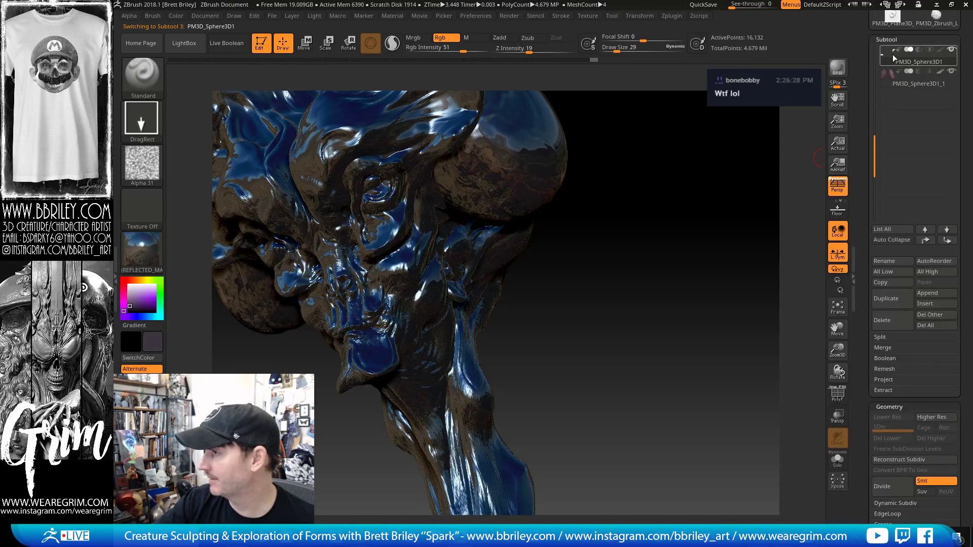
mouse_move(891, 55)
left_click(131, 260)
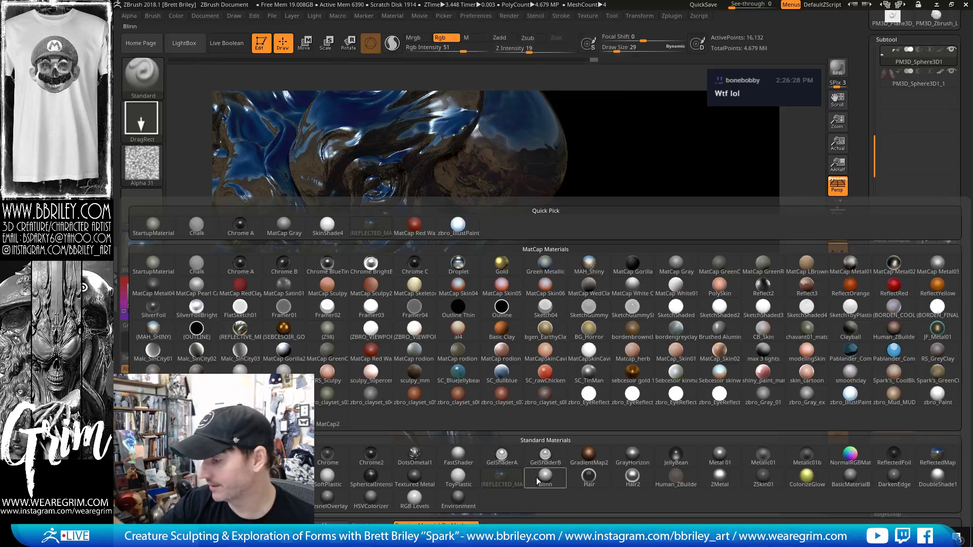
left_click(503, 481)
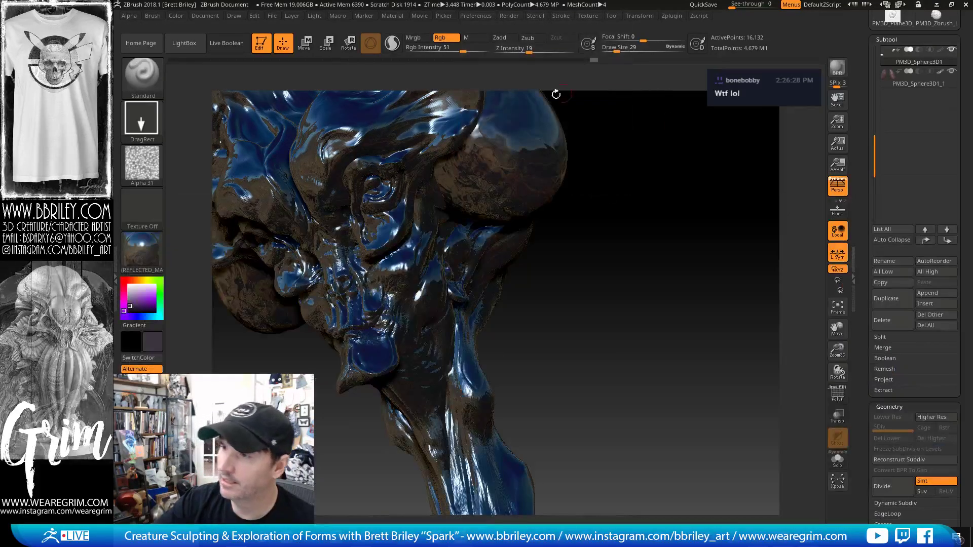
- Fill the eye subtool with the reflective material alone, without color, and return to Rgb-only painting
left_click(467, 40)
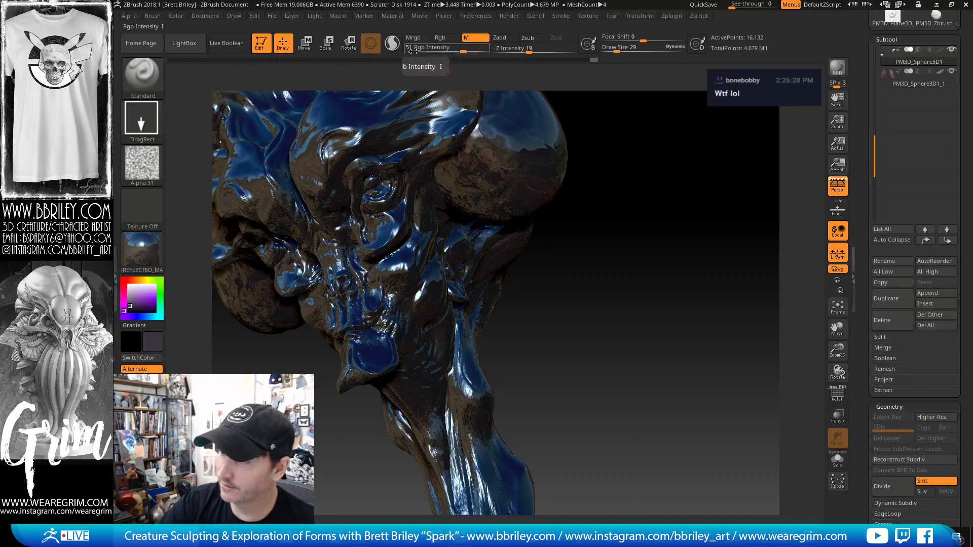
left_click(175, 16)
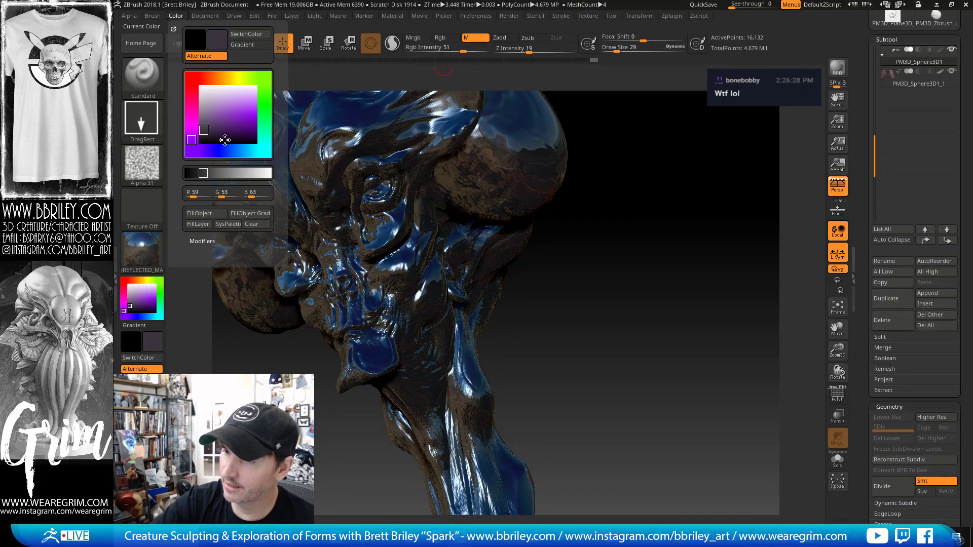
left_click(208, 215)
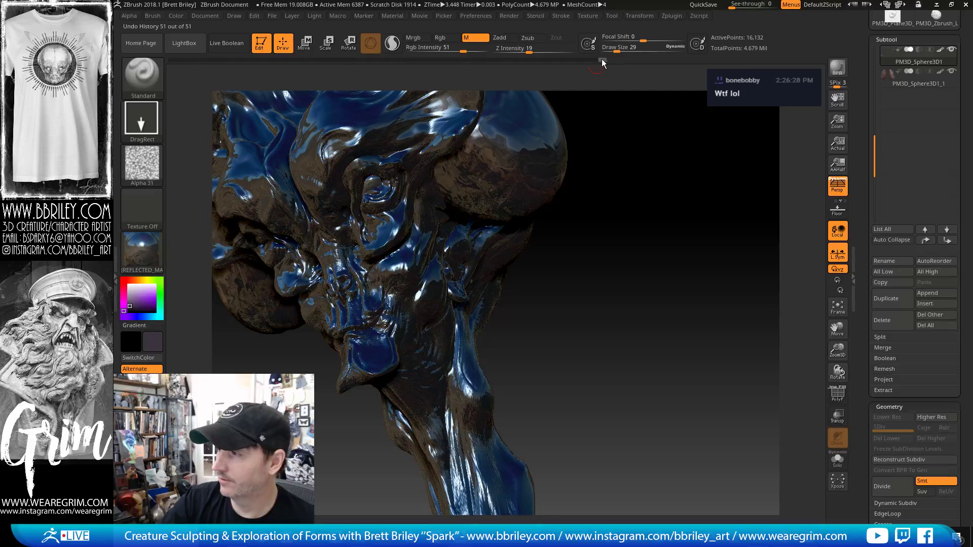
left_click(440, 38)
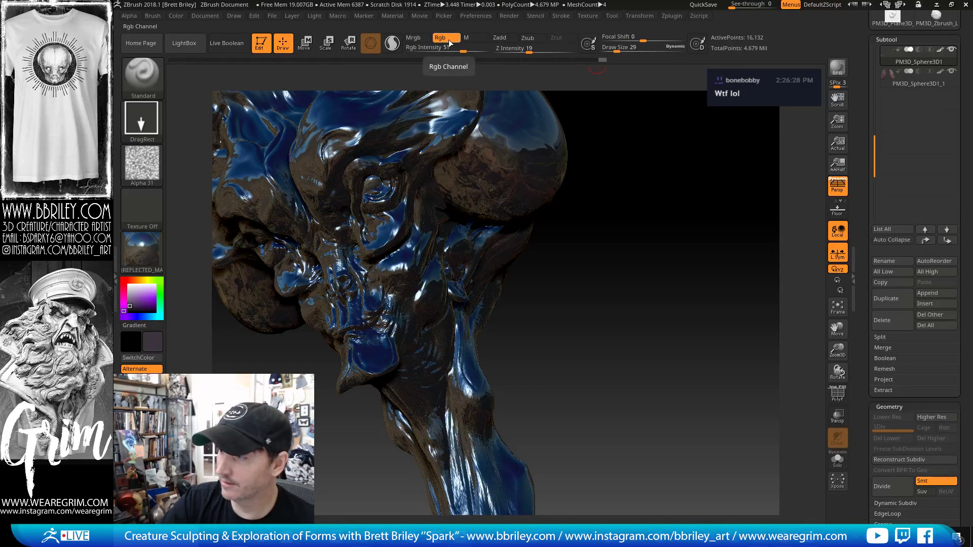
- Choose the zbro_IllustPaint MatCap for the rest of the model and check the head and eyes
left_click(142, 251)
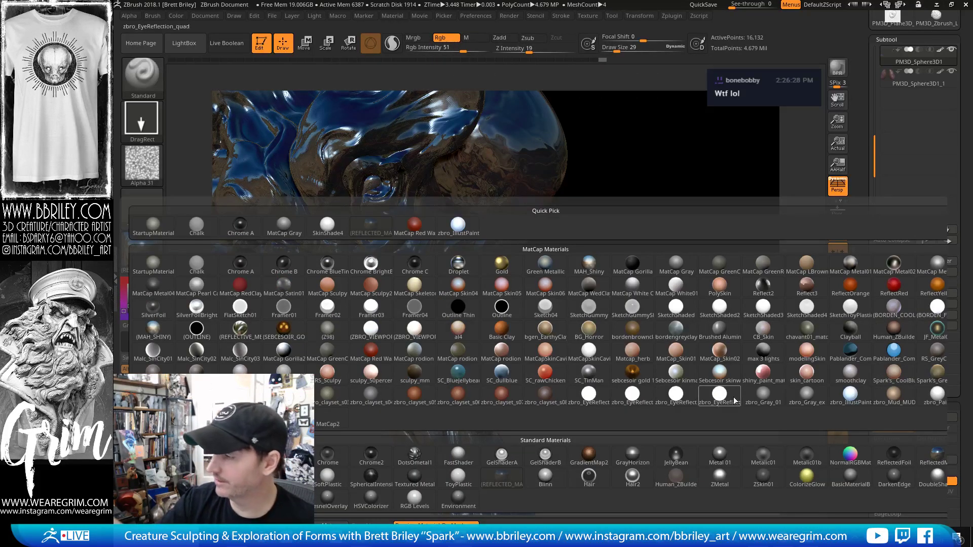
left_click(841, 397)
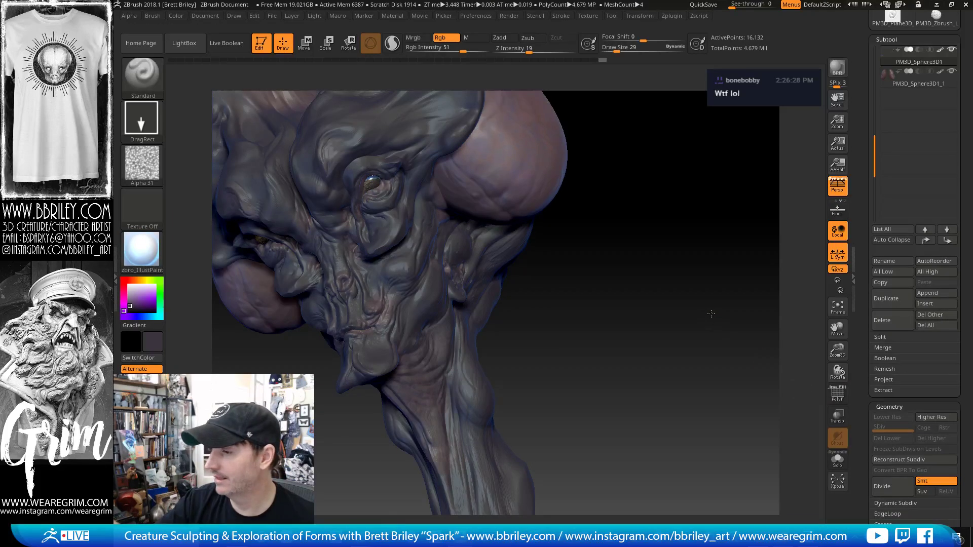
mouse_move(711, 313)
left_mouse_down()
mouse_move(673, 261)
mouse_move(598, 202)
left_mouse_up()
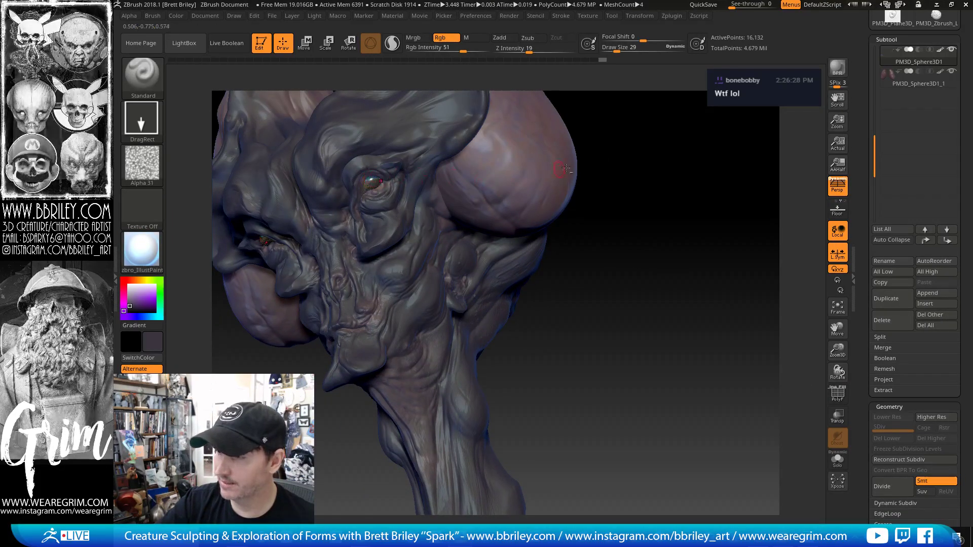
mouse_move(562, 169)
left_mouse_down()
mouse_move(673, 200)
mouse_move(643, 165)
left_mouse_up()
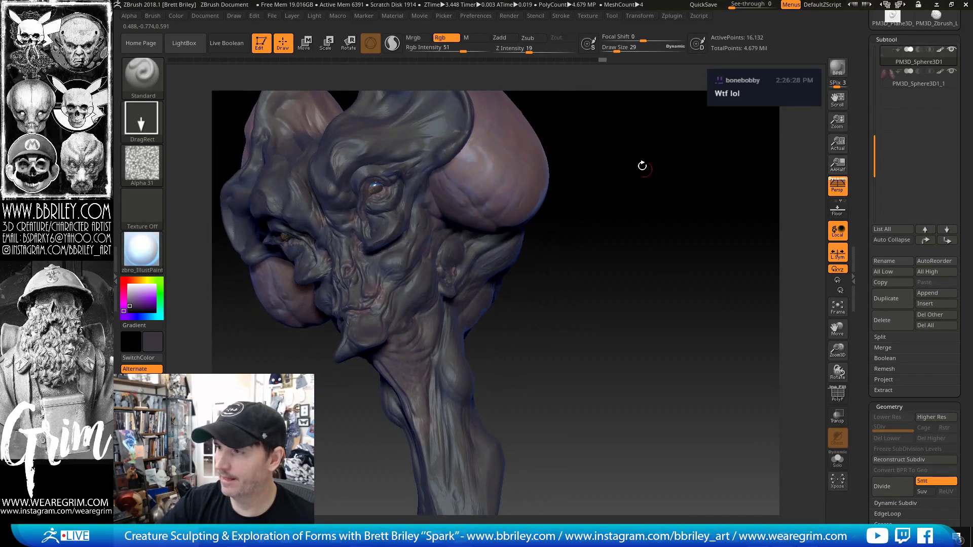
- Make the Base subtool active and choose a lighter greyish purple as the paint color
left_click(396, 159, "alt")
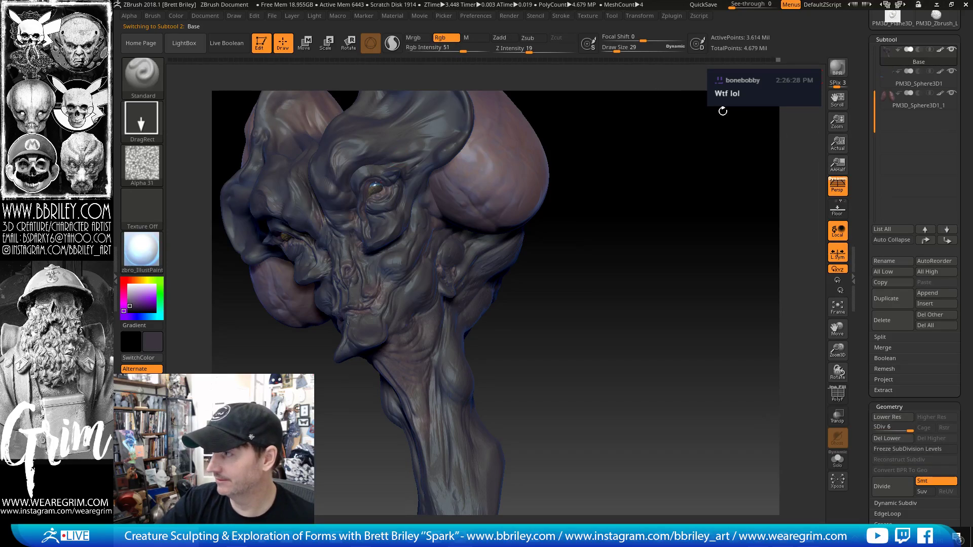
left_click_drag(582, 204, 404, 221)
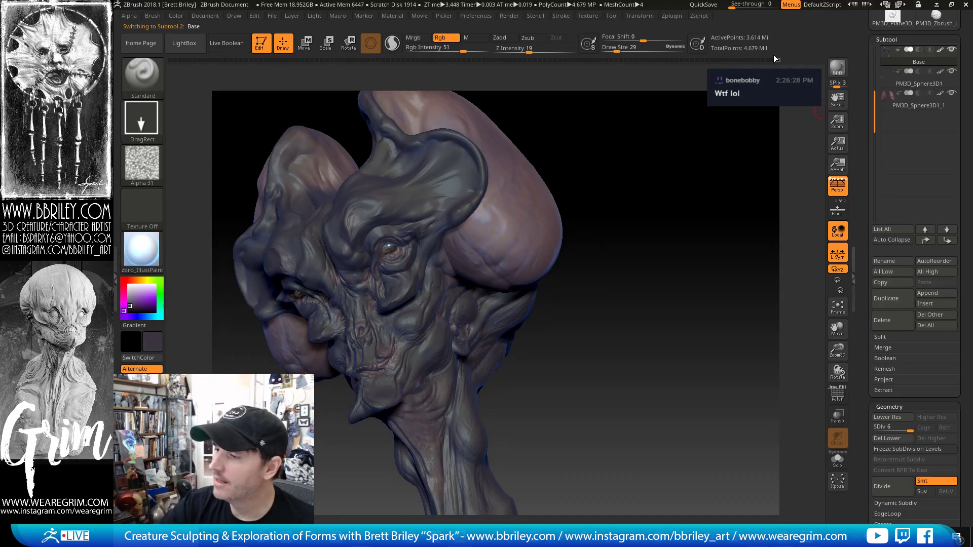
mouse_move(599, 140)
left_mouse_down()
mouse_move(643, 141)
mouse_move(588, 144)
left_mouse_up()
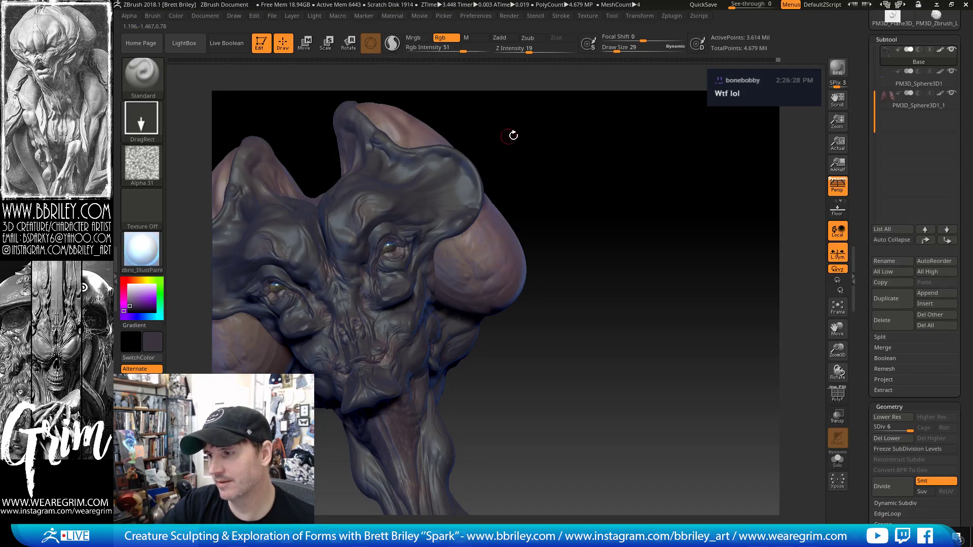
mouse_move(512, 135)
left_mouse_down()
mouse_move(506, 146)
mouse_move(543, 128)
mouse_move(350, 255)
left_mouse_up()
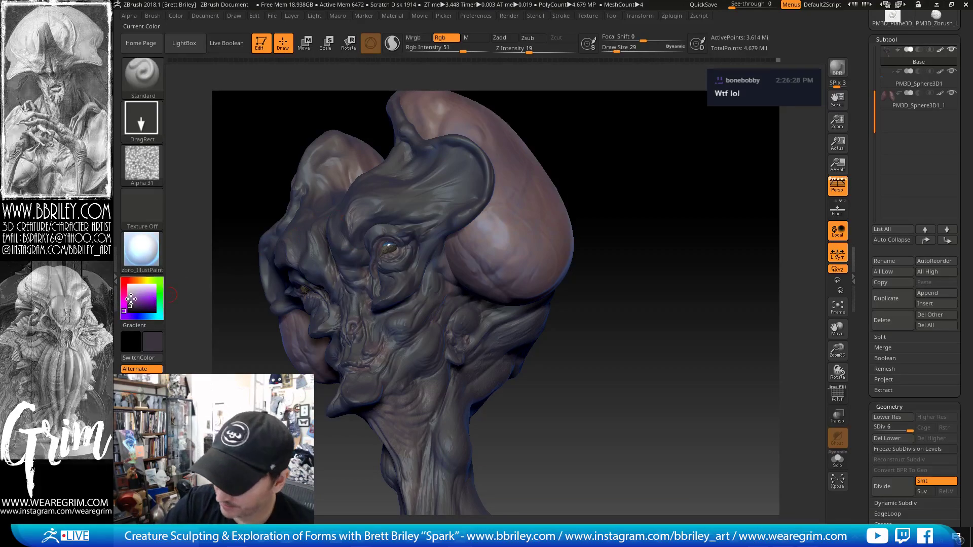
left_click(130, 300)
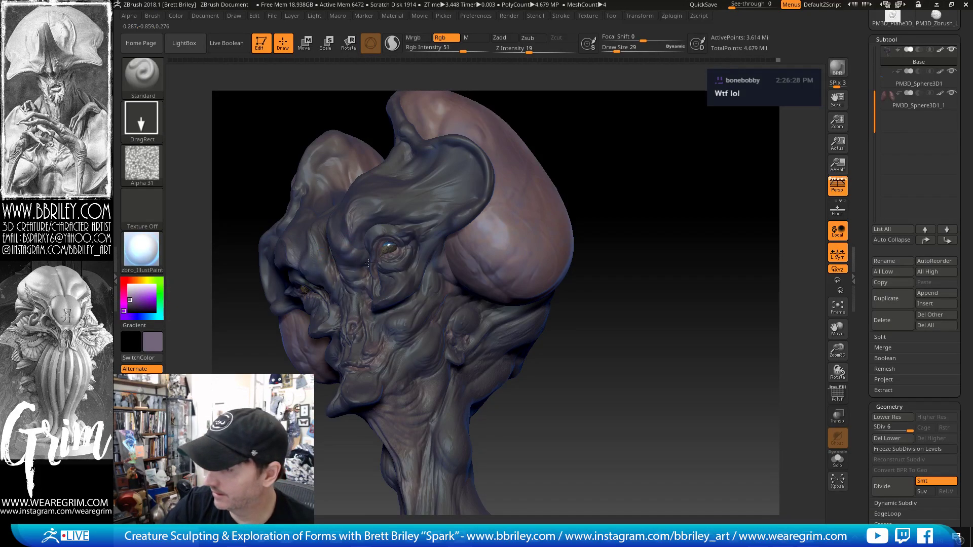
- Stamp lighter greyish purple mottling around the eyes, under-eye folds and inner brow of the Base subtool
left_click_drag(624, 128, 656, 133)
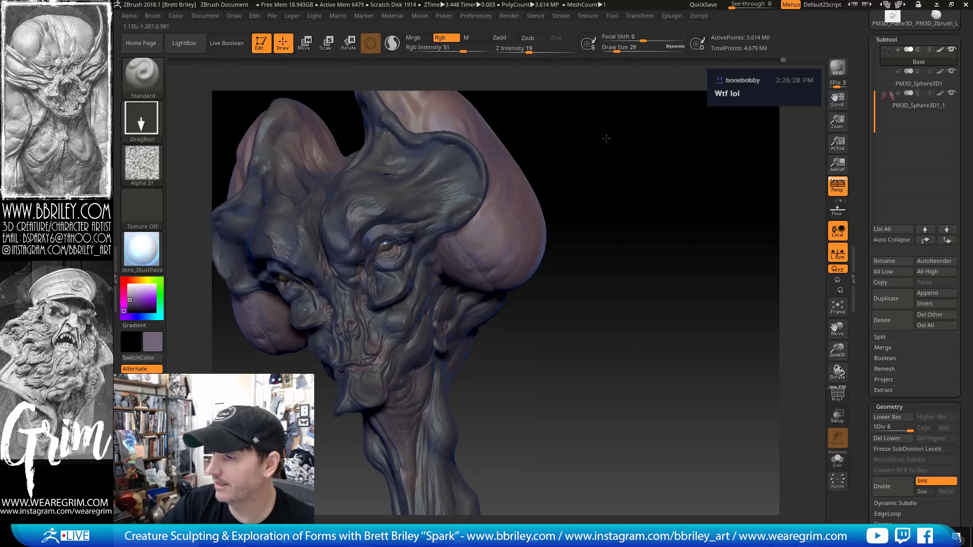
left_click_drag(606, 137, 627, 144)
left_click_drag(387, 284, 392, 298)
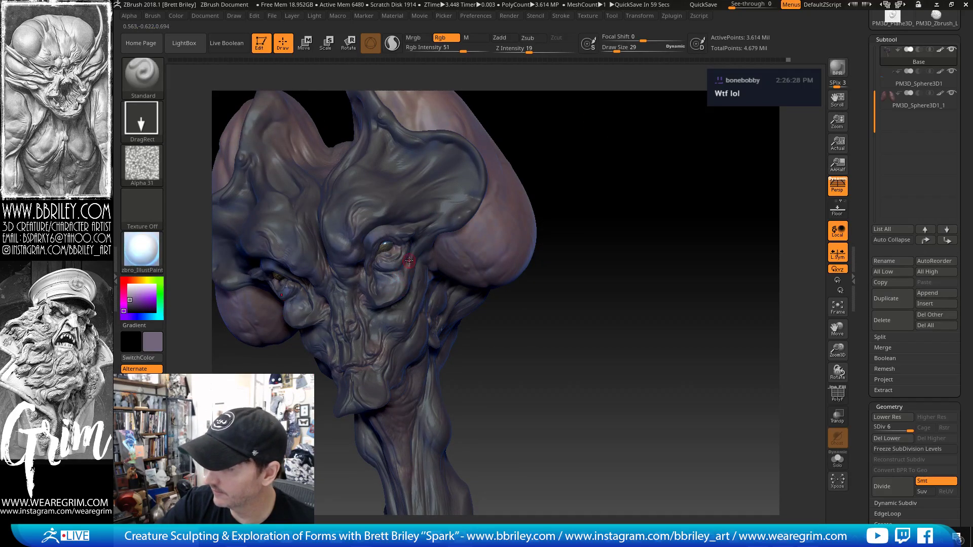
mouse_move(558, 125)
left_mouse_down()
mouse_move(572, 109)
mouse_move(349, 267)
left_mouse_up()
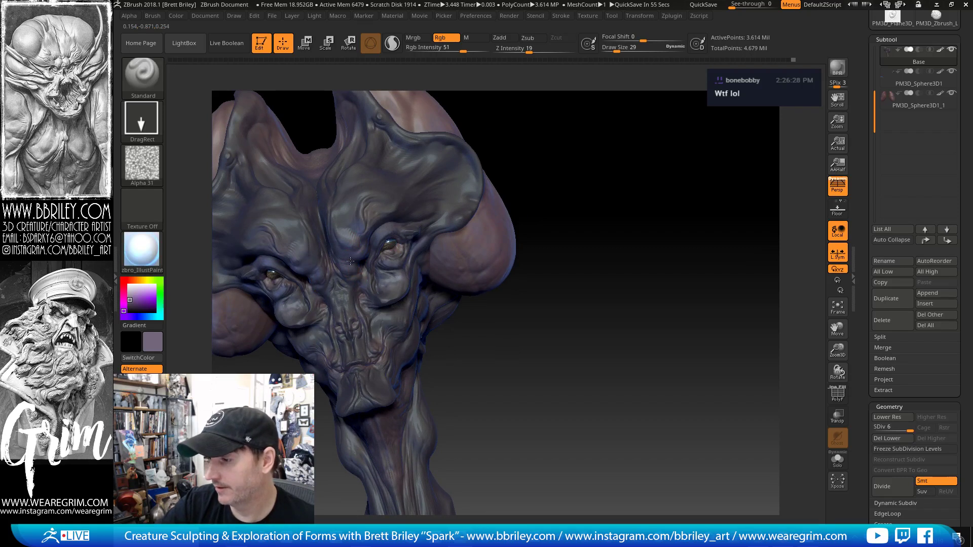
left_click_drag(580, 239, 361, 265)
- Stamp lighter greyish purple mottling over the brow ridges, forehead and flared side plates of the head
left_click_drag(311, 301, 344, 283)
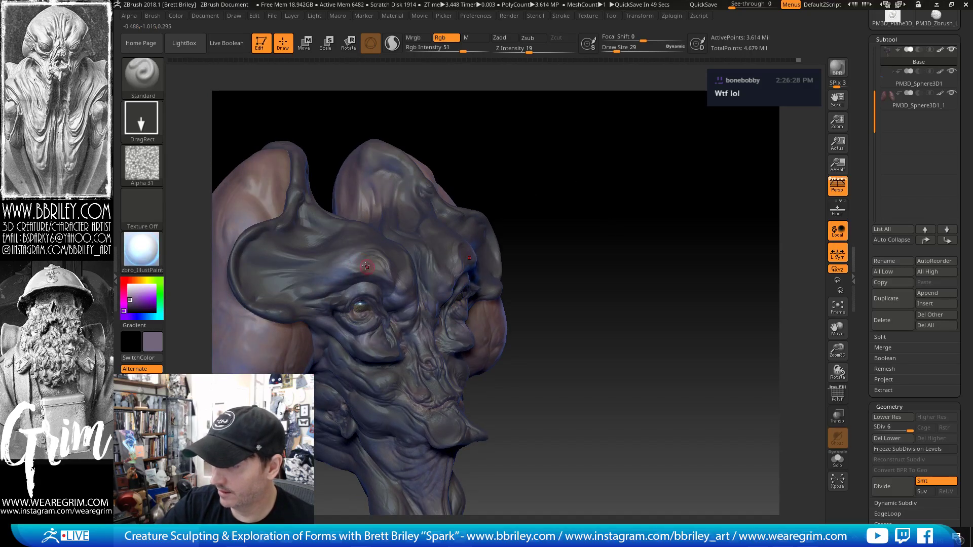
mouse_move(487, 200)
left_mouse_down()
mouse_move(539, 191)
mouse_move(404, 278)
left_mouse_up()
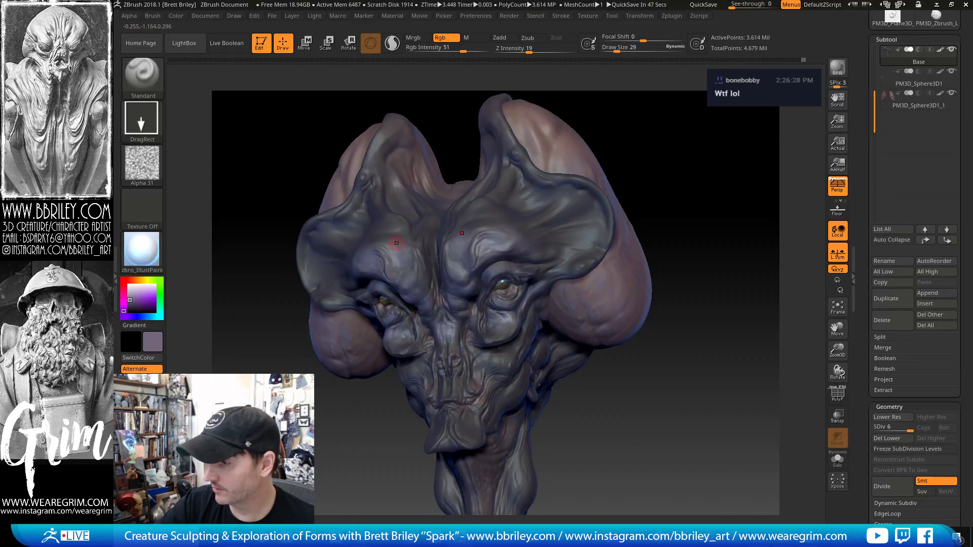
left_click_drag(682, 177, 539, 149)
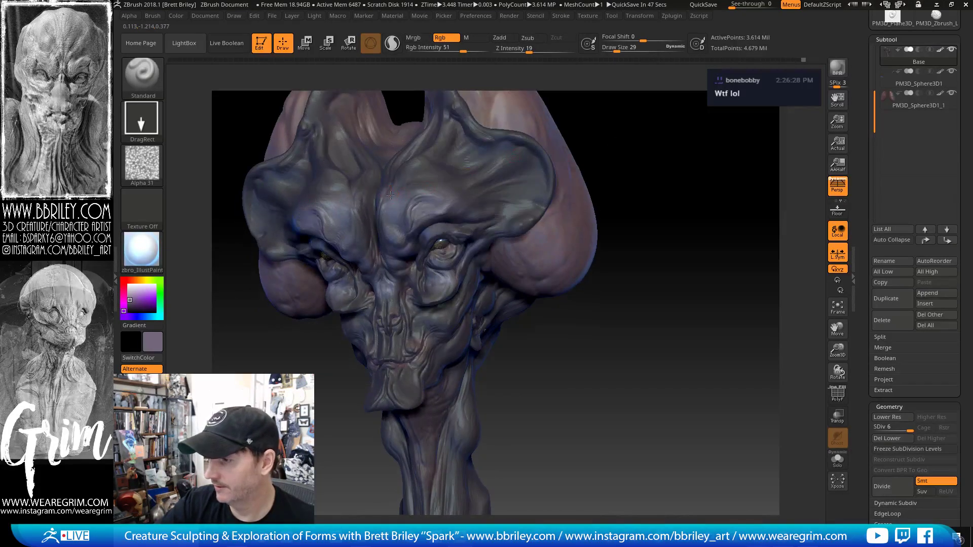
mouse_move(679, 162)
left_mouse_down()
mouse_move(711, 151)
mouse_move(659, 155)
left_mouse_up()
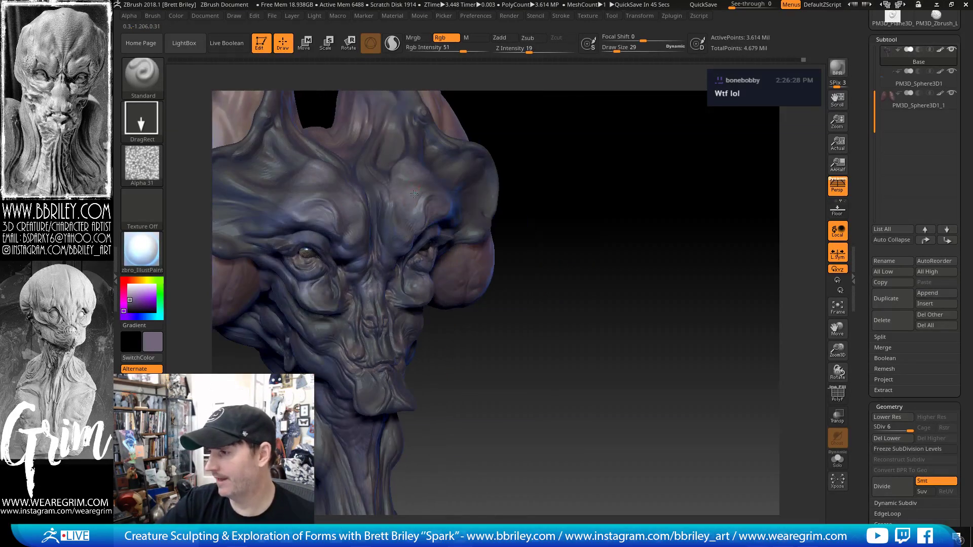
left_click_drag(460, 192, 494, 225)
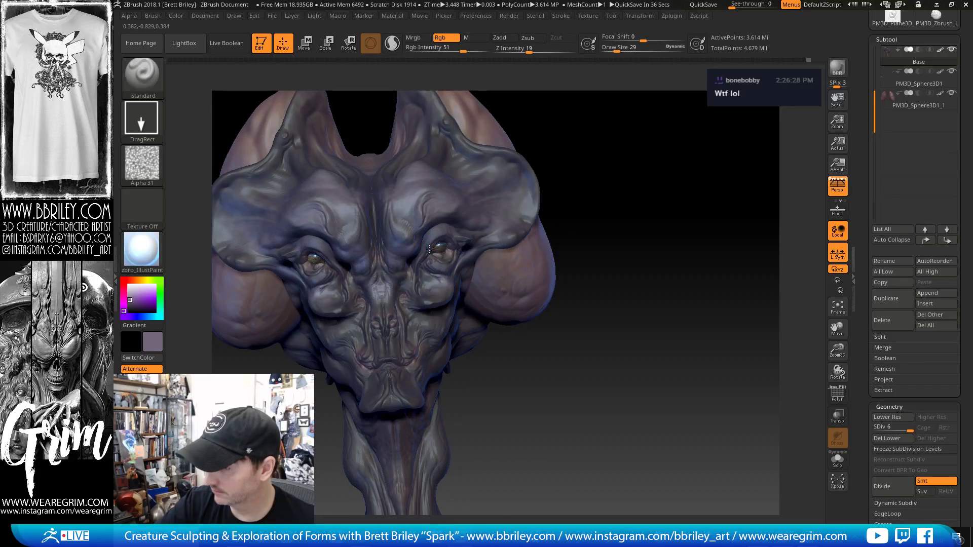
- Stamp lighter greyish purple mottling across the cheeks, around the mouth and along the jaw
left_click_drag(576, 285, 463, 227)
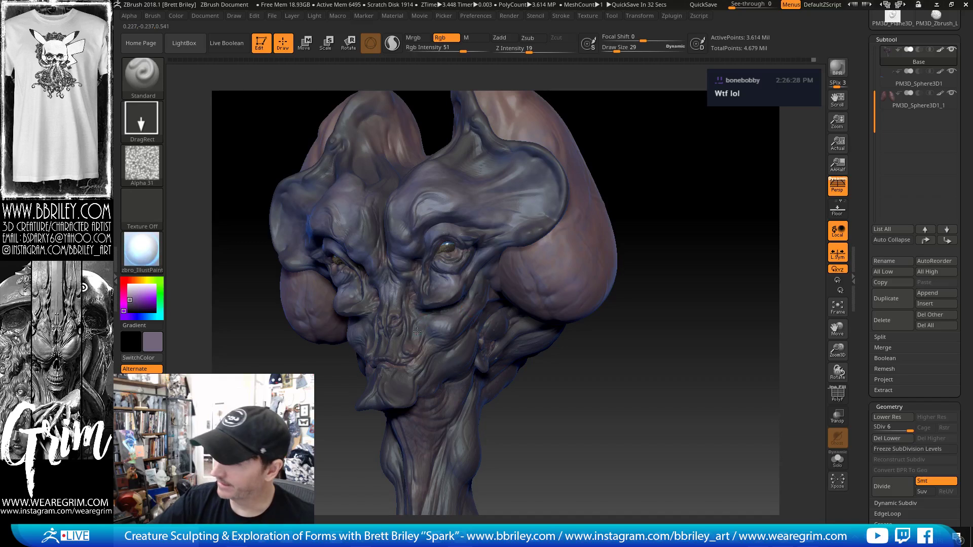
mouse_move(580, 339)
left_mouse_down()
mouse_move(662, 332)
mouse_move(624, 284)
mouse_move(605, 282)
left_mouse_up()
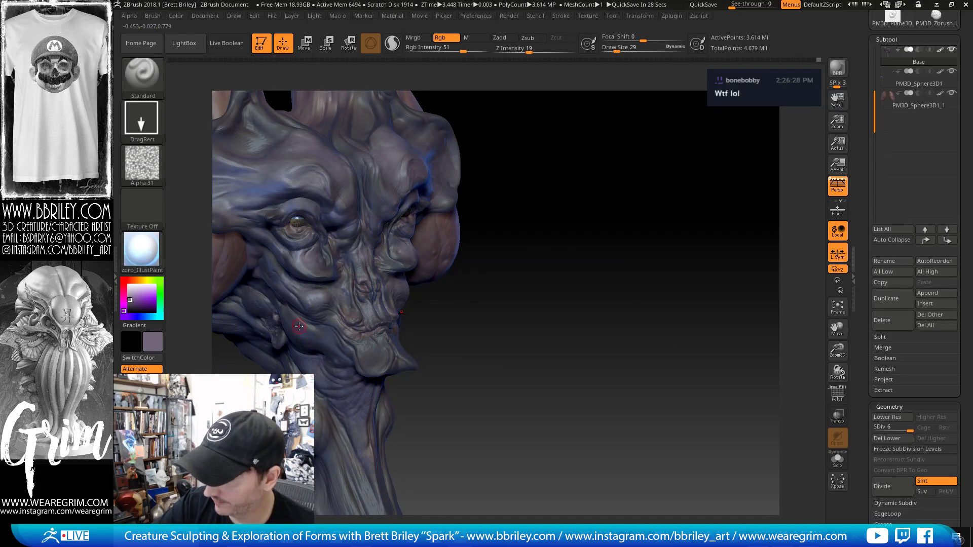
left_click_drag(299, 326, 313, 333)
mouse_move(556, 324)
left_mouse_down("alt")
mouse_move(595, 315)
mouse_move(600, 288)
mouse_move(308, 314)
left_mouse_up("alt")
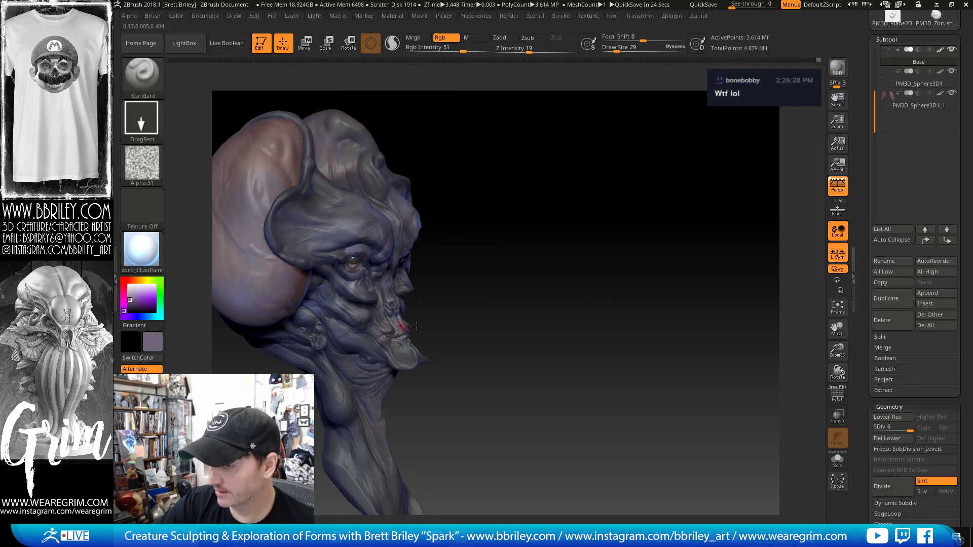
mouse_move(512, 295)
left_mouse_down()
mouse_move(560, 291)
mouse_move(554, 240)
mouse_move(568, 244)
left_mouse_up()
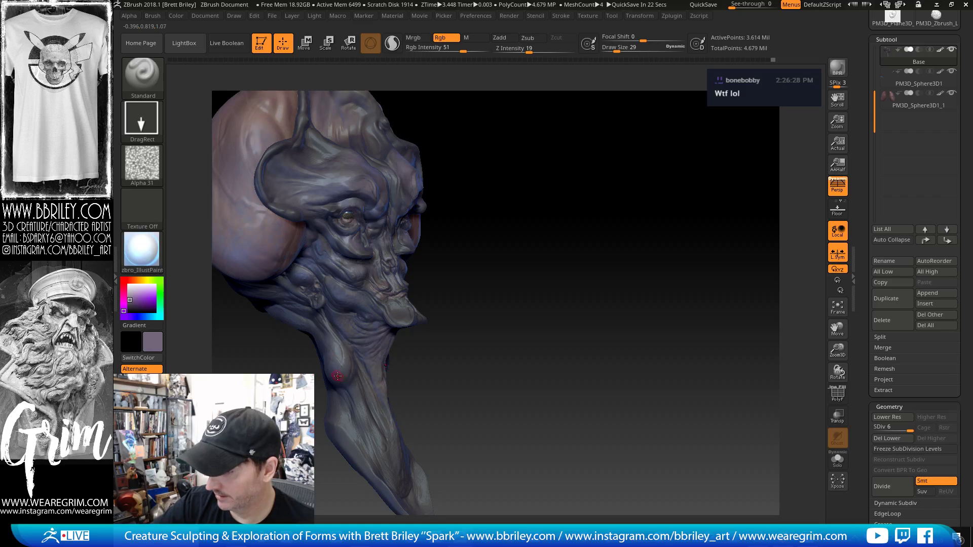
- Stamp lighter greyish purple mottling down the side of the neck and over the side and back of the head
left_click_drag(501, 349, 399, 362)
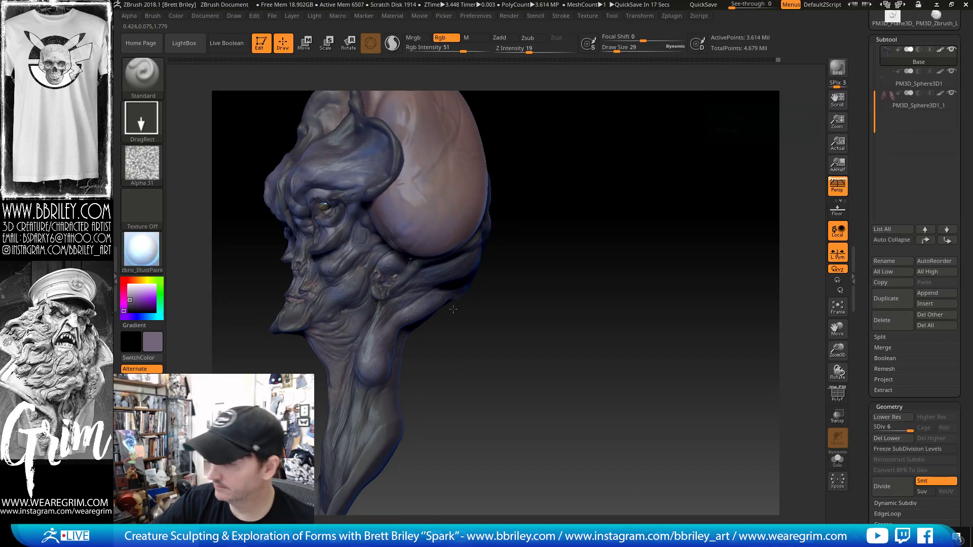
left_click_drag(589, 236, 459, 273)
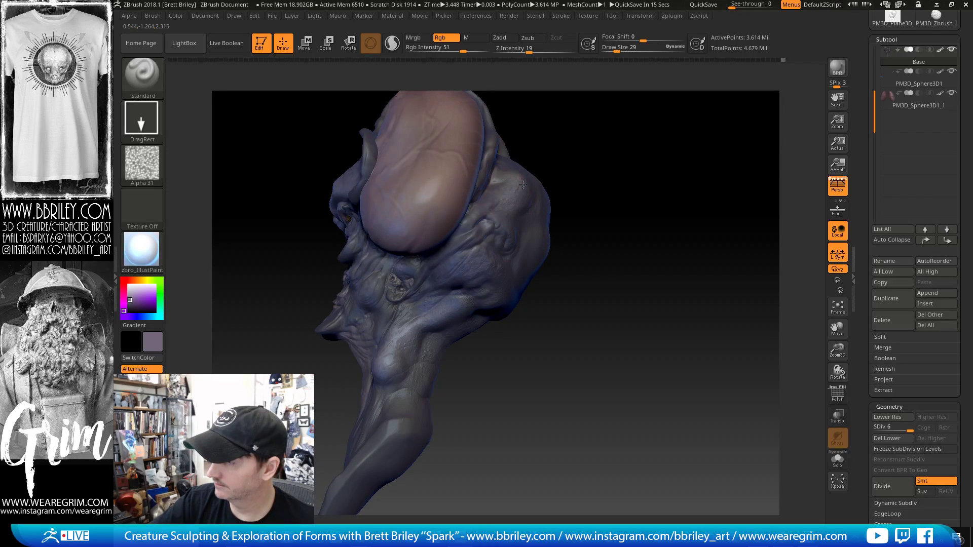
left_click_drag(563, 148, 608, 179)
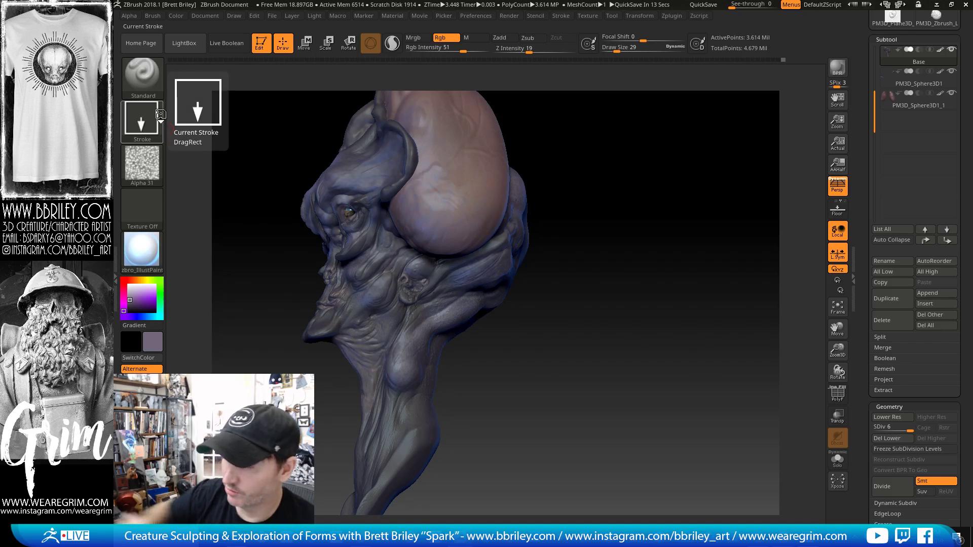
left_click_drag(609, 209, 361, 271)
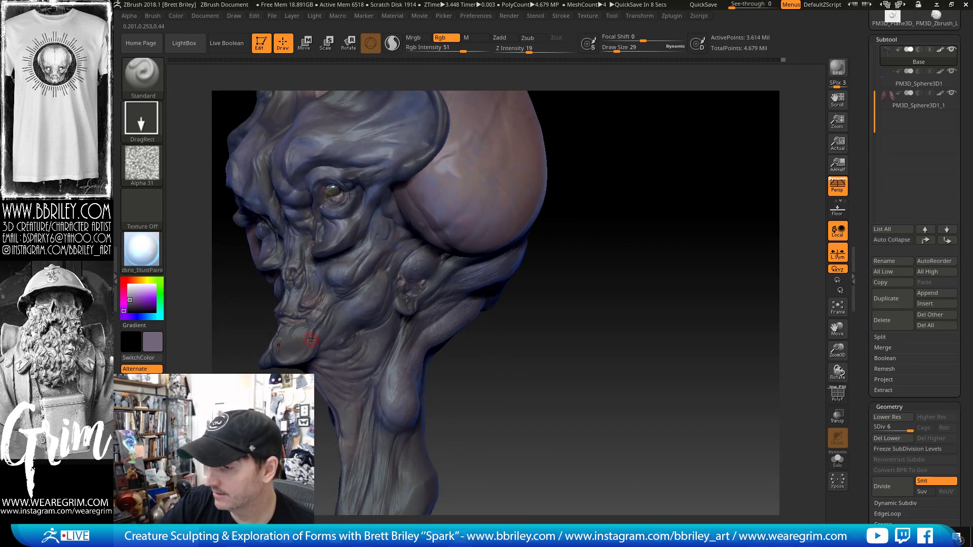
- Stamp more lighter greyish purple mottling on the chin, nose area and brow above the eye
left_click_drag(485, 394, 532, 404)
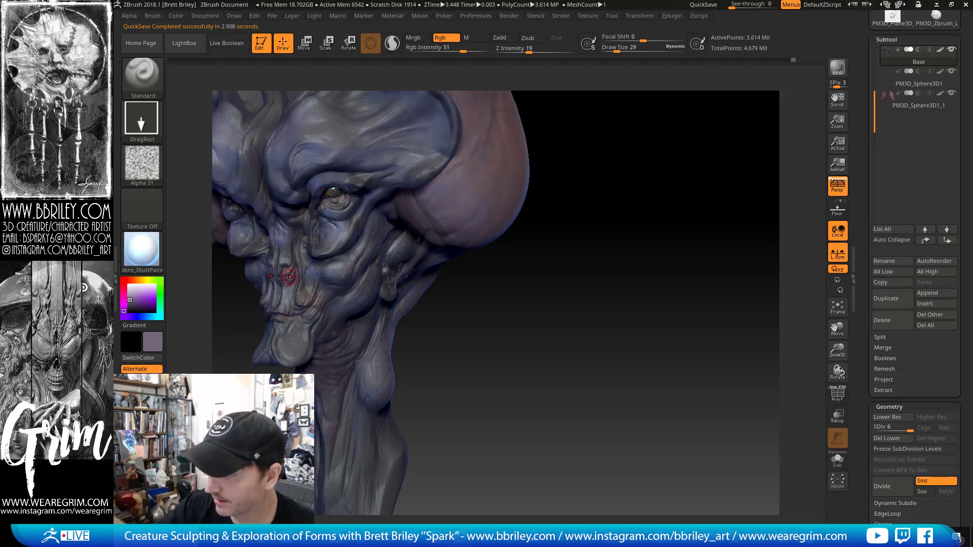
left_click_drag(503, 237, 526, 189)
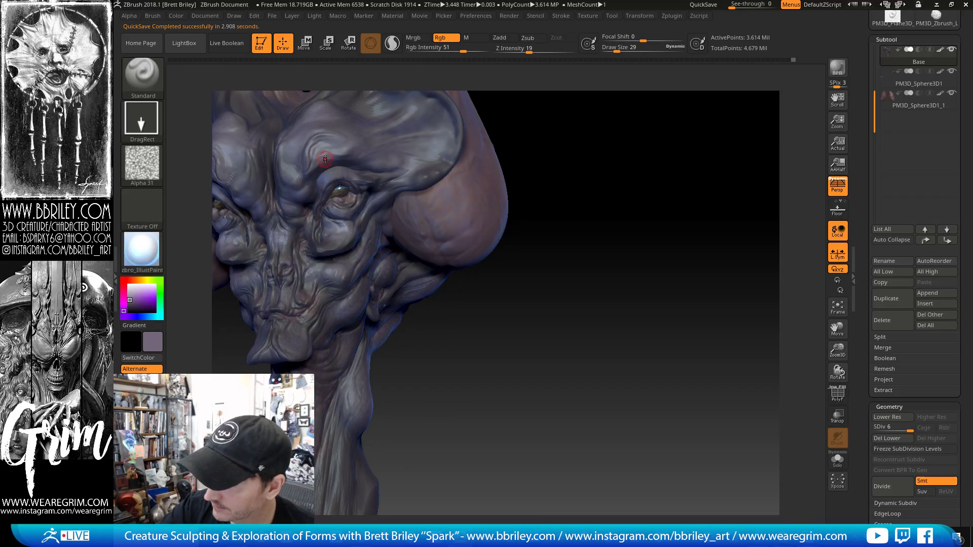
mouse_move(582, 149)
left_mouse_down("alt")
mouse_move(630, 243)
mouse_move(692, 239)
left_mouse_up("alt")
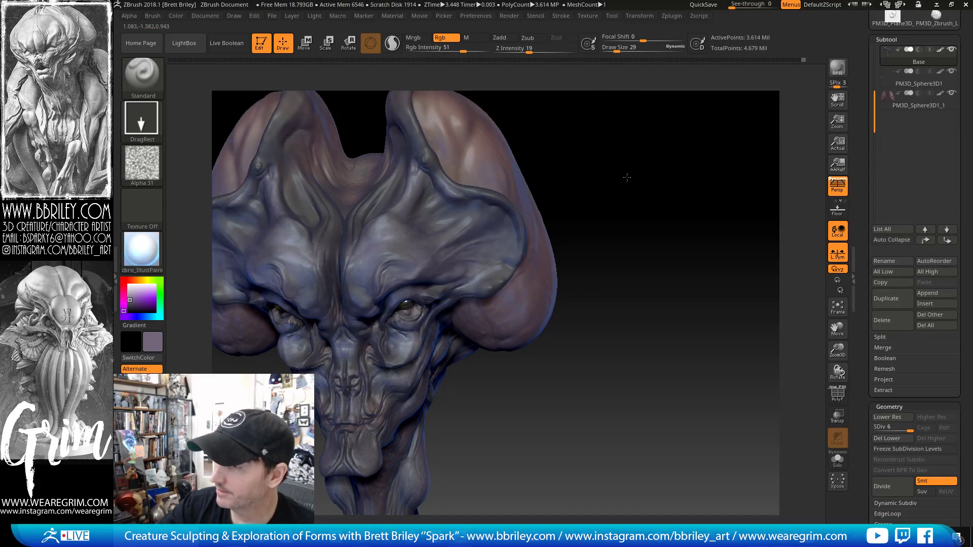
- Stamp lighter greyish purple mottling on the upper forehead folds and the ridges between the fleshy sacs
left_click_drag(627, 178, 666, 246, "alt")
left_click_drag(666, 247, 693, 247)
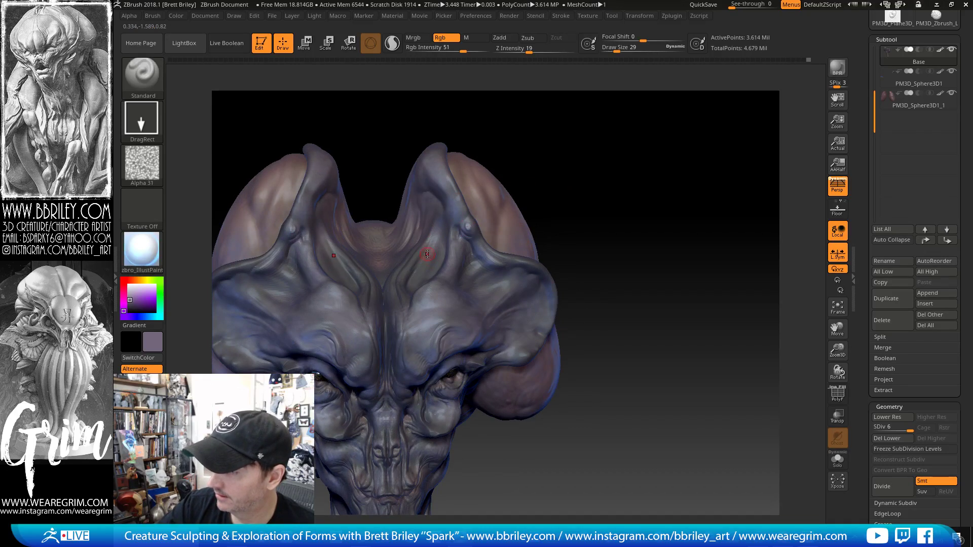
left_click_drag(575, 145, 576, 175)
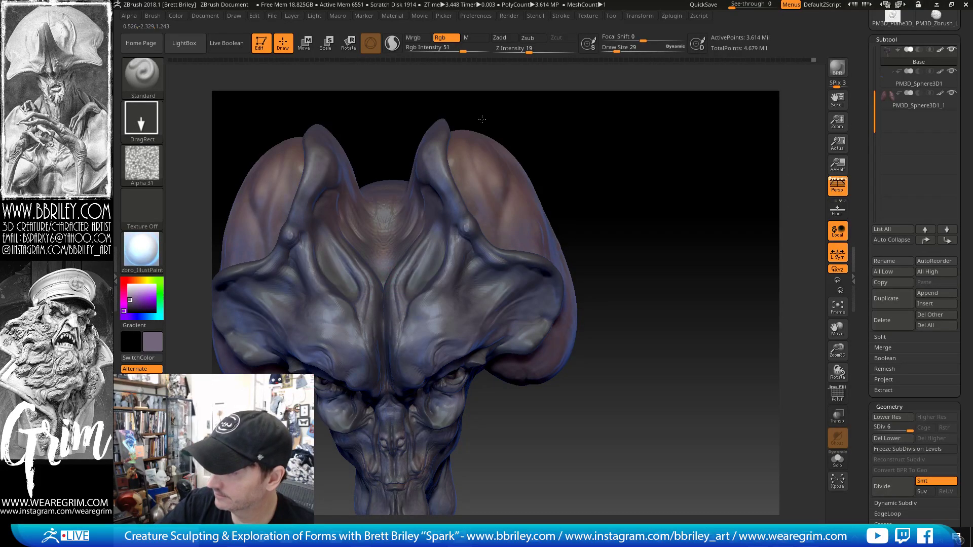
left_click_drag(482, 119, 487, 172)
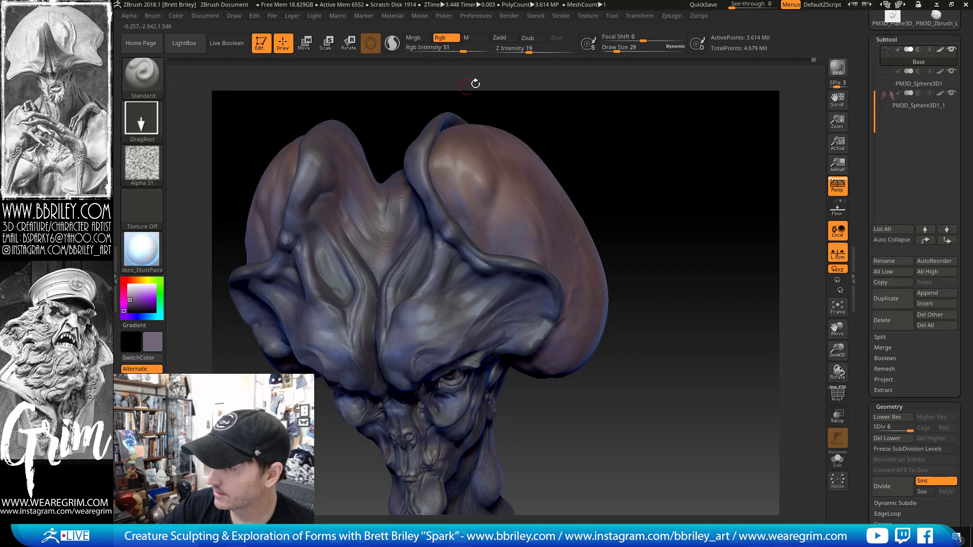
- Stamp lighter greyish purple mottling over the crown of the head and along the raised rims around the fleshy sacs
mouse_move(476, 83)
left_mouse_down()
mouse_move(593, 104)
mouse_move(590, 116)
left_mouse_up()
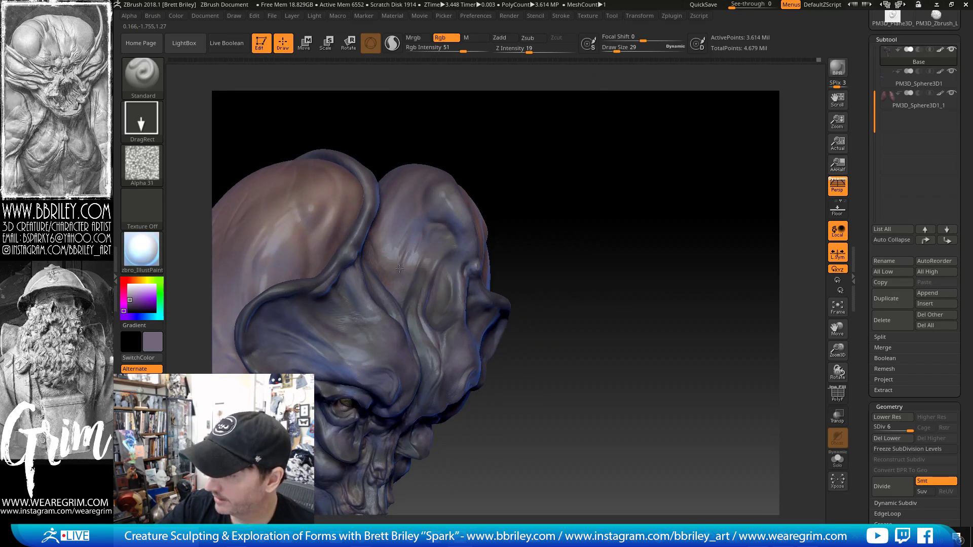
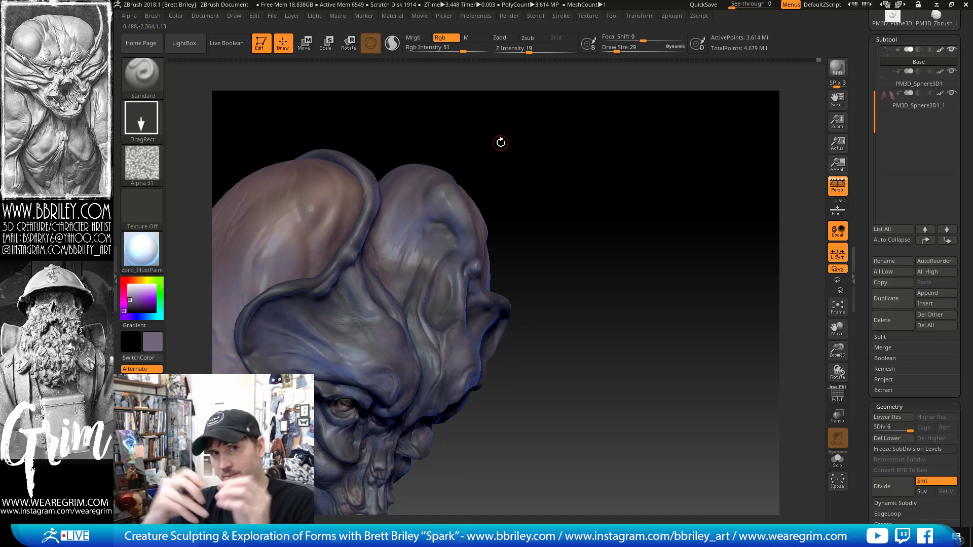
mouse_move(588, 163)
left_mouse_down()
mouse_move(615, 134)
mouse_move(611, 172)
mouse_move(360, 250)
left_mouse_up()
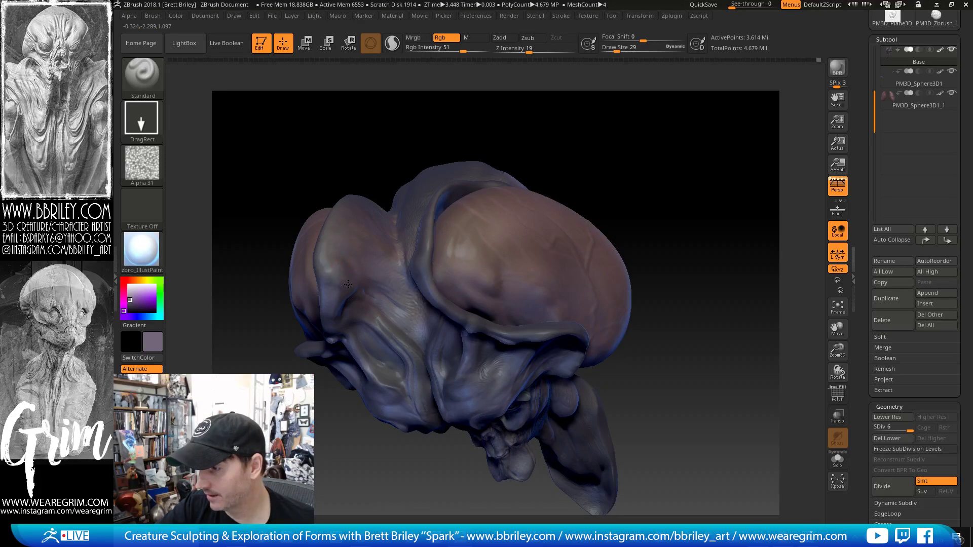
left_click_drag(415, 131, 360, 266)
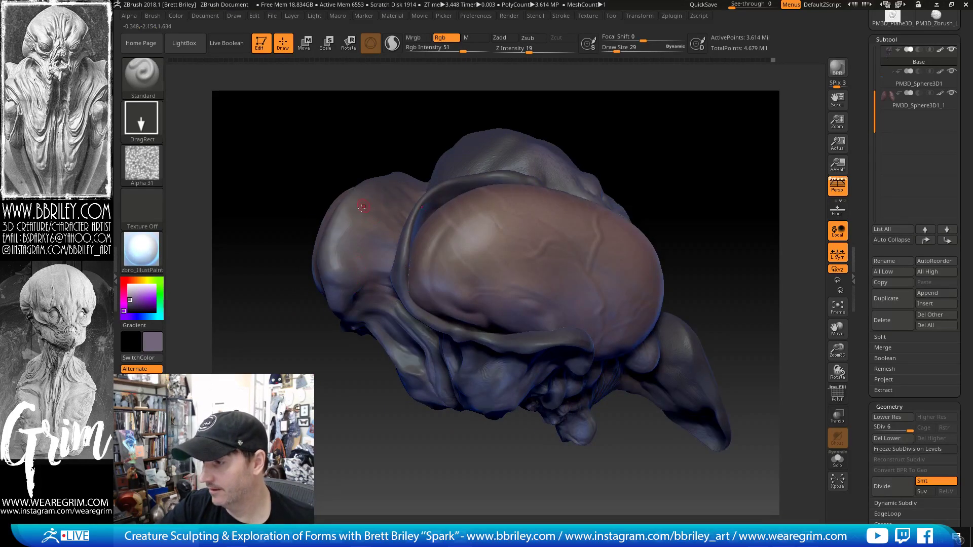
left_click_drag(653, 149, 455, 194)
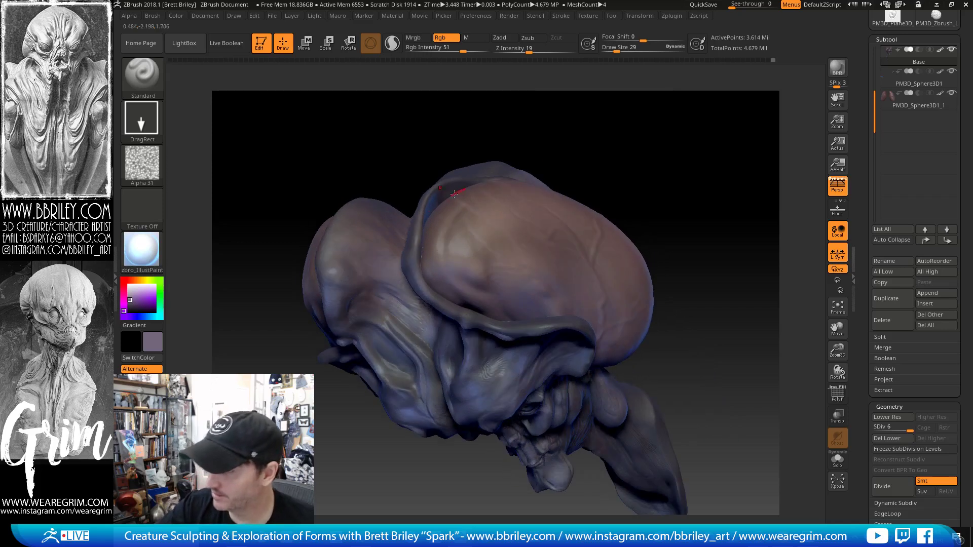
left_click_drag(554, 98, 471, 179)
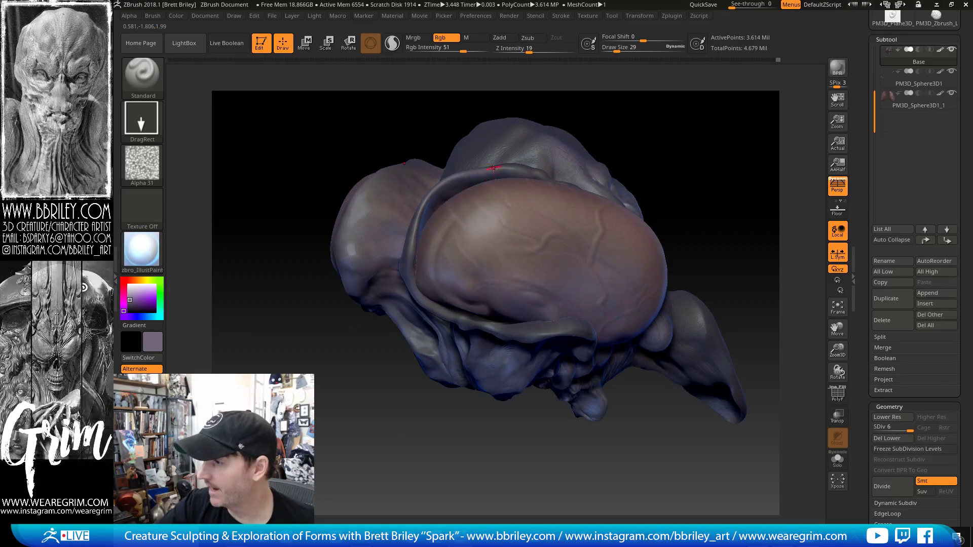
left_click_drag(623, 96, 450, 194)
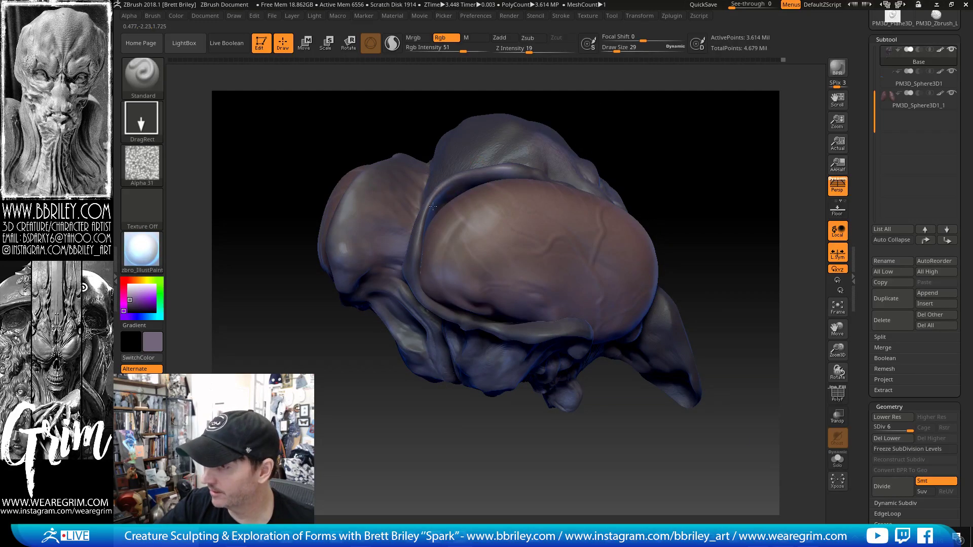
left_click_drag(667, 126, 413, 271)
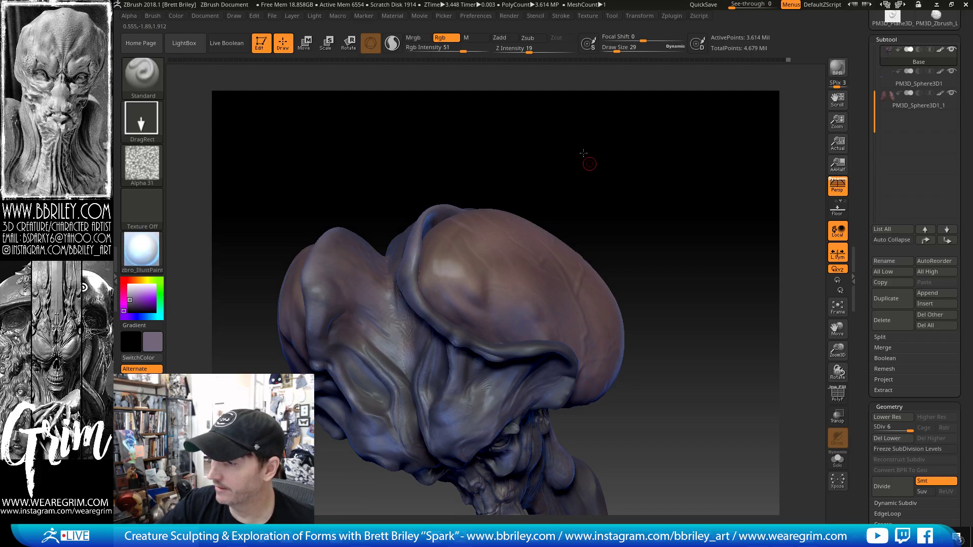
- Stamp more lighter greyish purple mottling on the two upright forehead lobes and the folds between them
left_click_drag(583, 153, 433, 231)
mouse_move(522, 124)
left_mouse_down()
mouse_move(545, 140)
mouse_move(552, 160)
mouse_move(396, 258)
left_mouse_up()
left_click_drag(512, 158, 541, 171)
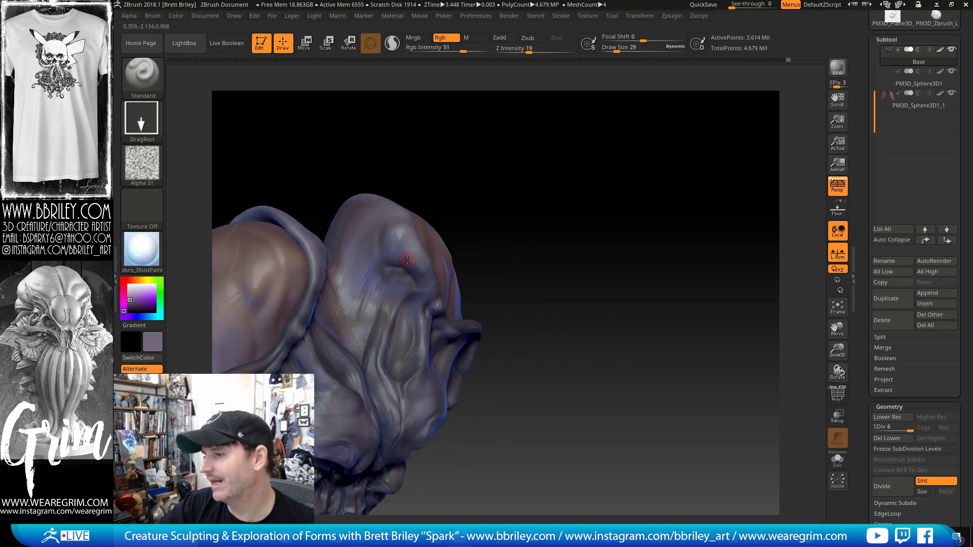
left_click_drag(479, 194, 409, 217)
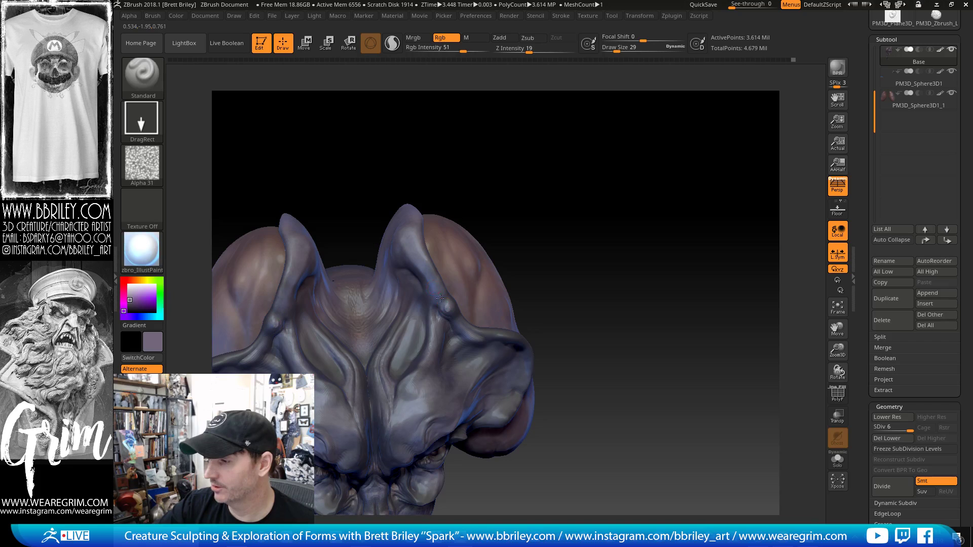
left_click_drag(541, 185, 512, 205)
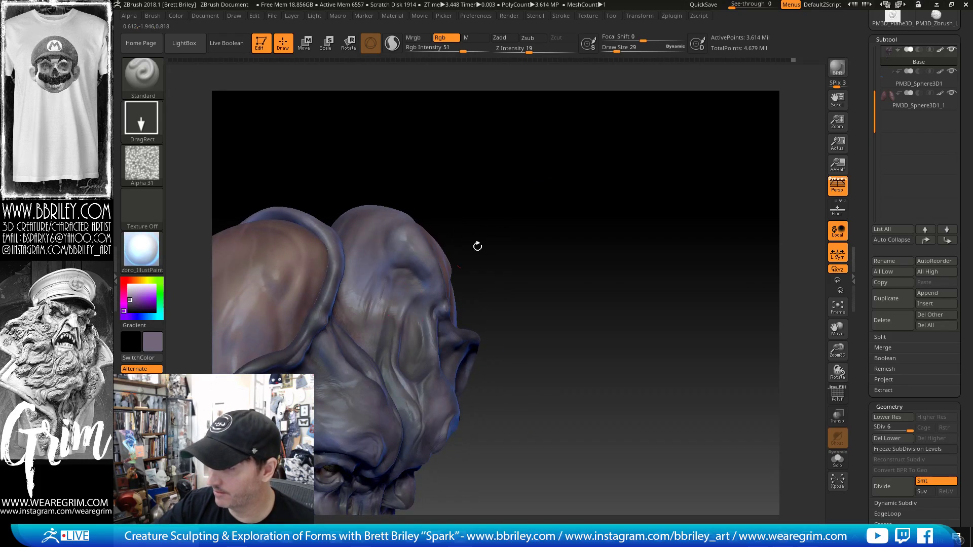
left_click_drag(478, 245, 449, 238)
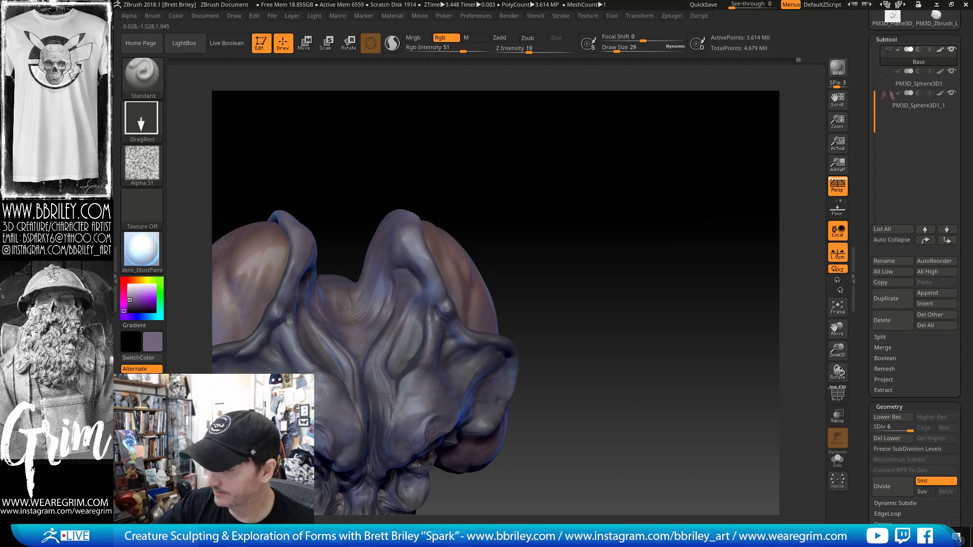
left_click_drag(451, 169, 435, 197)
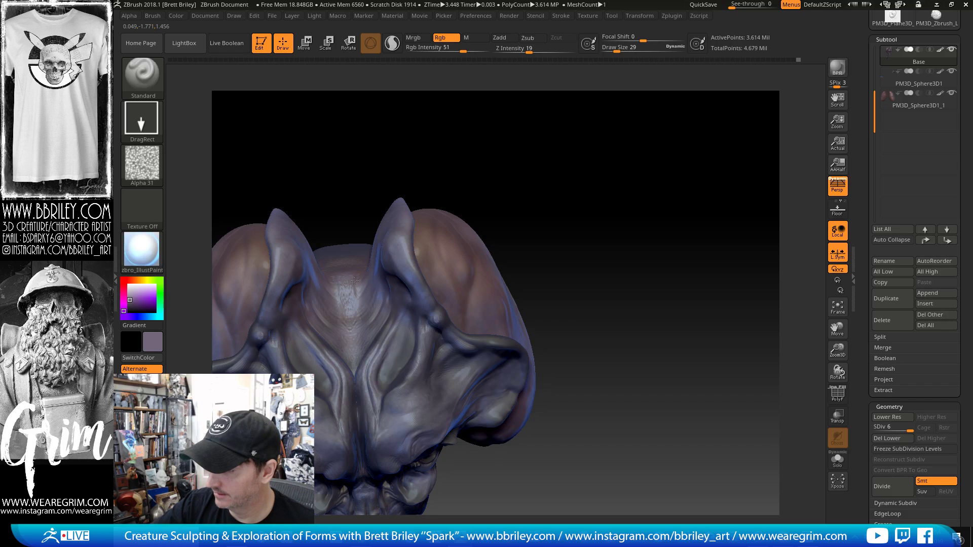
left_click_drag(459, 140, 417, 290)
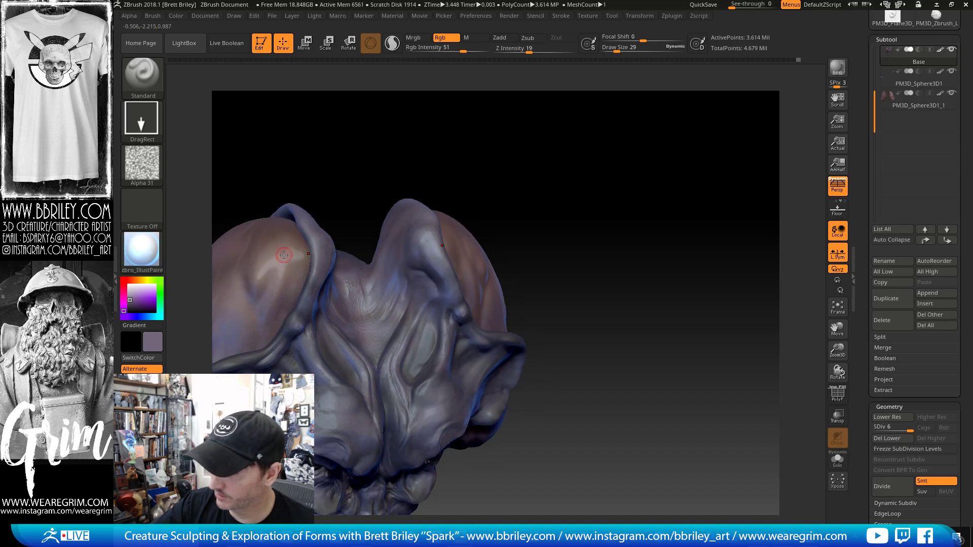
- Sample a dull reddish pink from a fleshy sac and stamp it into the oval forehead recesses and surrounding folds
key("c")
left_click_drag(460, 183, 402, 293)
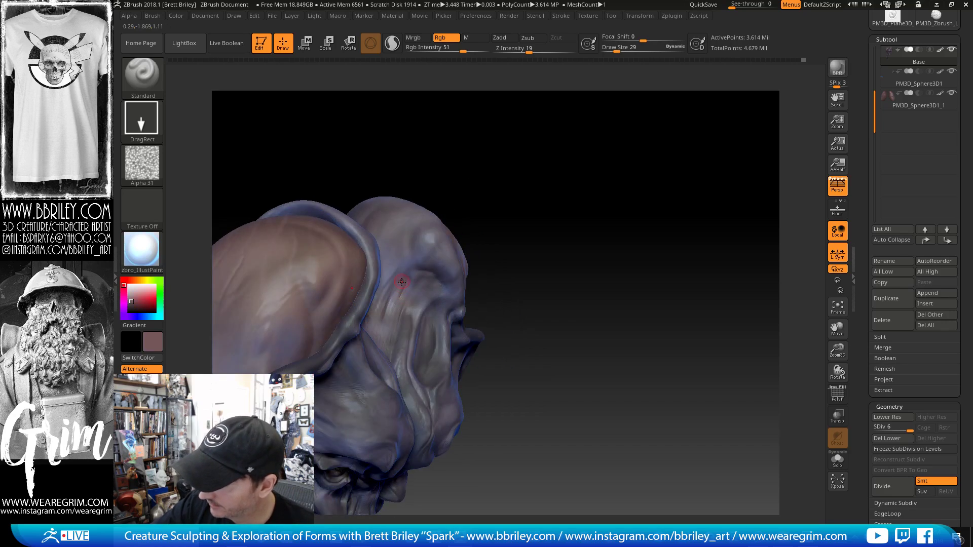
left_click_drag(489, 224, 436, 237)
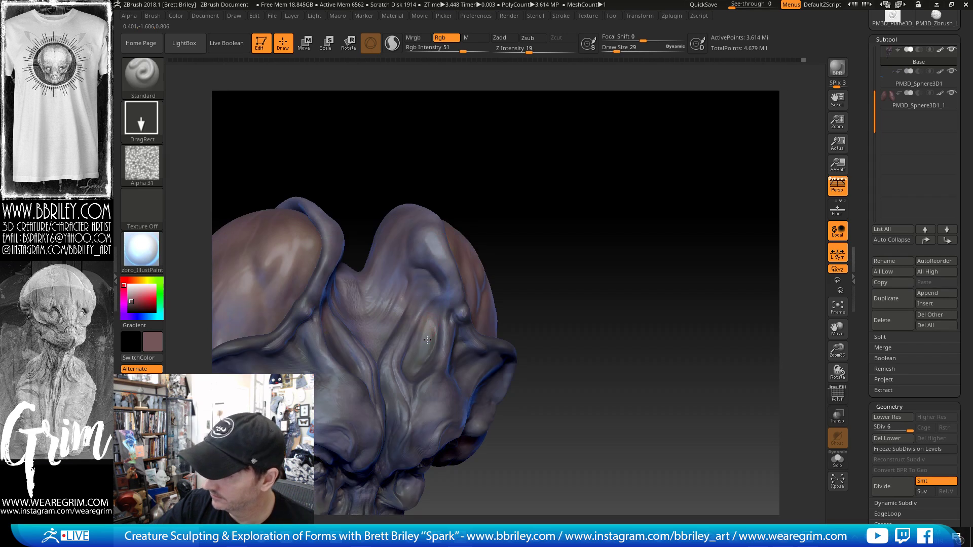
left_click_drag(421, 360, 418, 364)
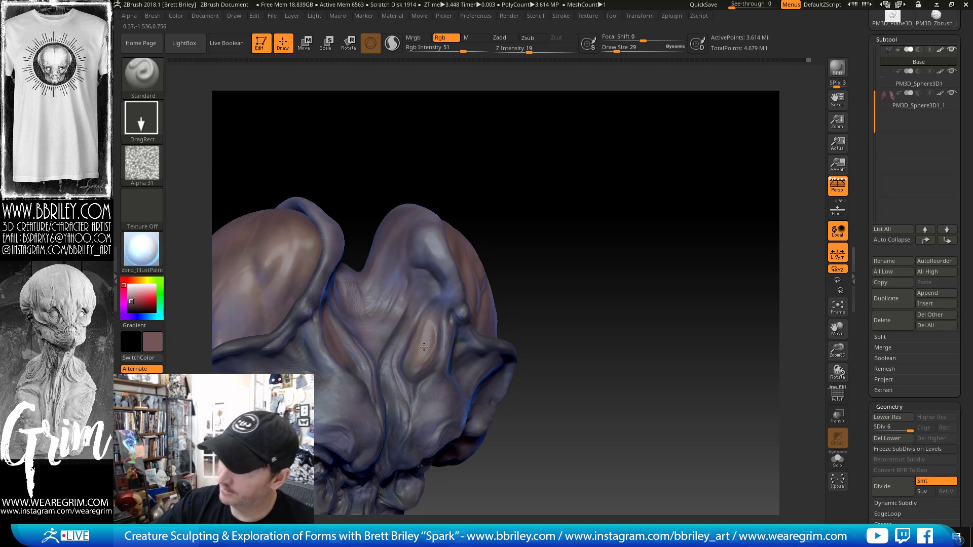
left_click_drag(543, 189, 457, 369)
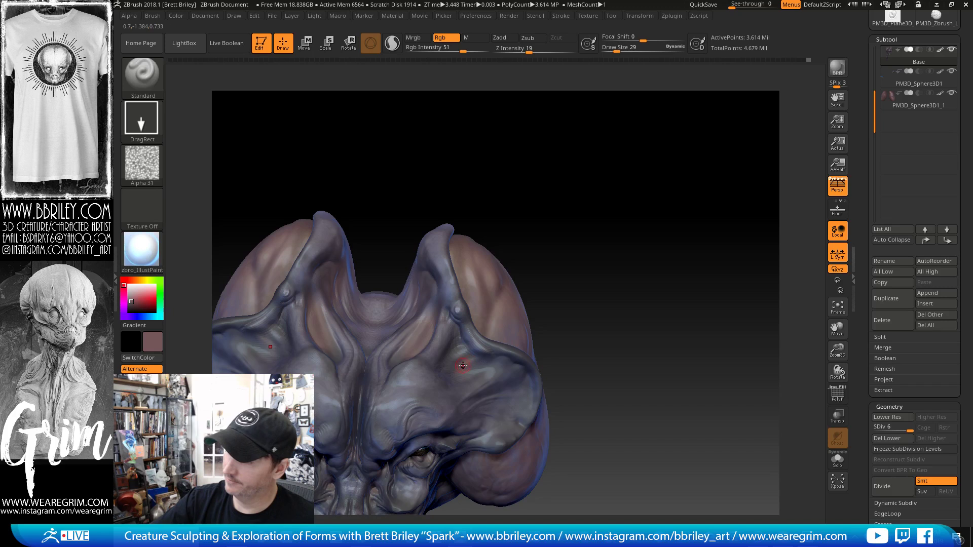
left_click_drag(588, 262, 432, 315)
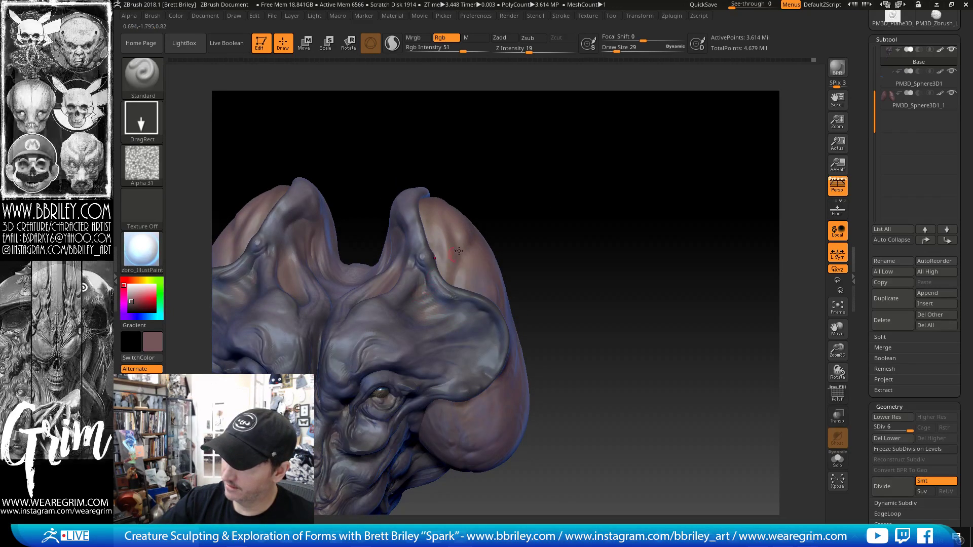
left_click_drag(553, 218, 570, 264)
- Stamp sampled greyish purple over the forehead flaps and inner brow, and sampled dull red down the crease between the brows
key("c")
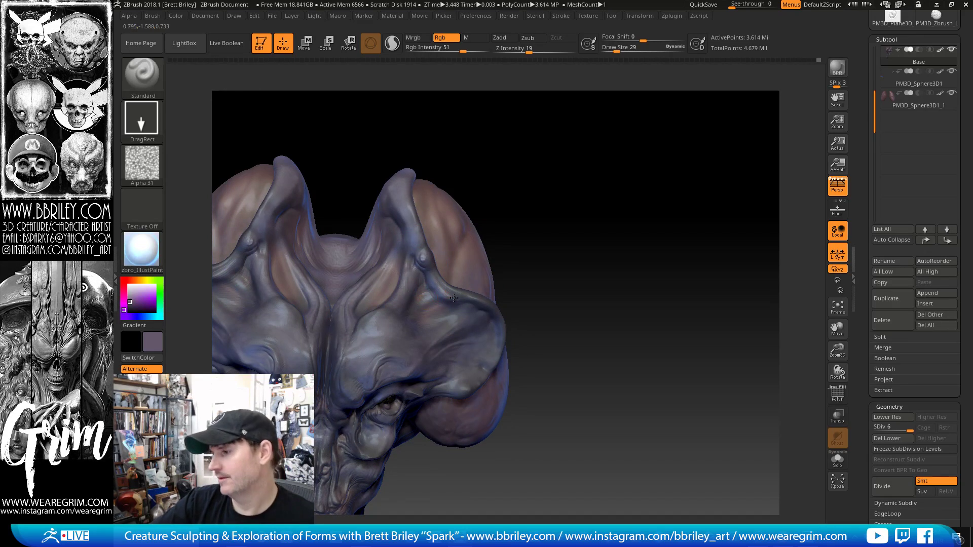
left_click_drag(542, 225, 425, 322)
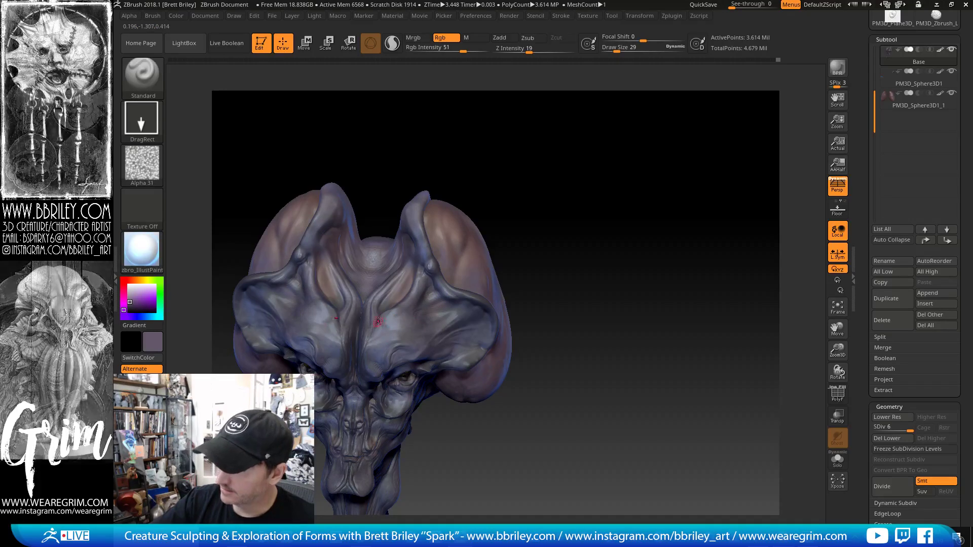
left_click_drag(524, 168, 366, 337)
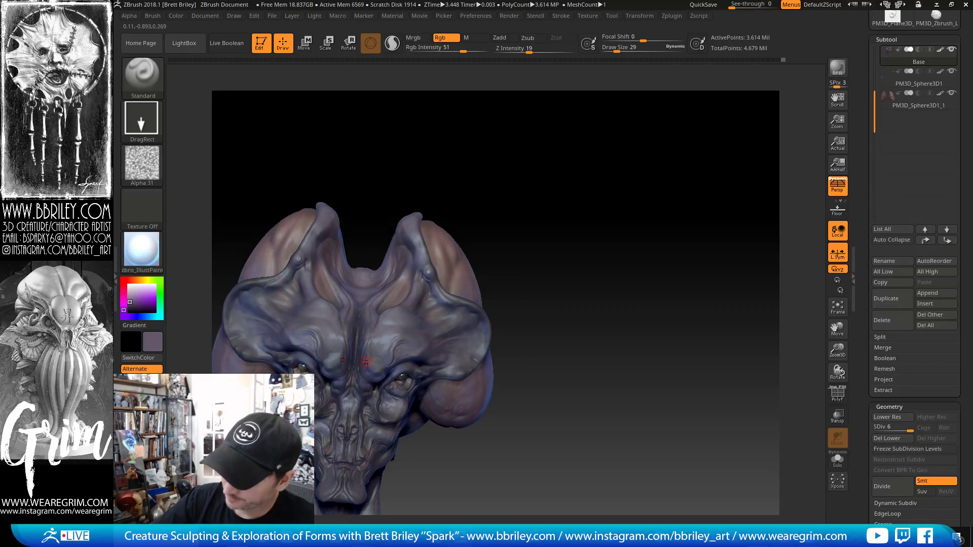
key("c")
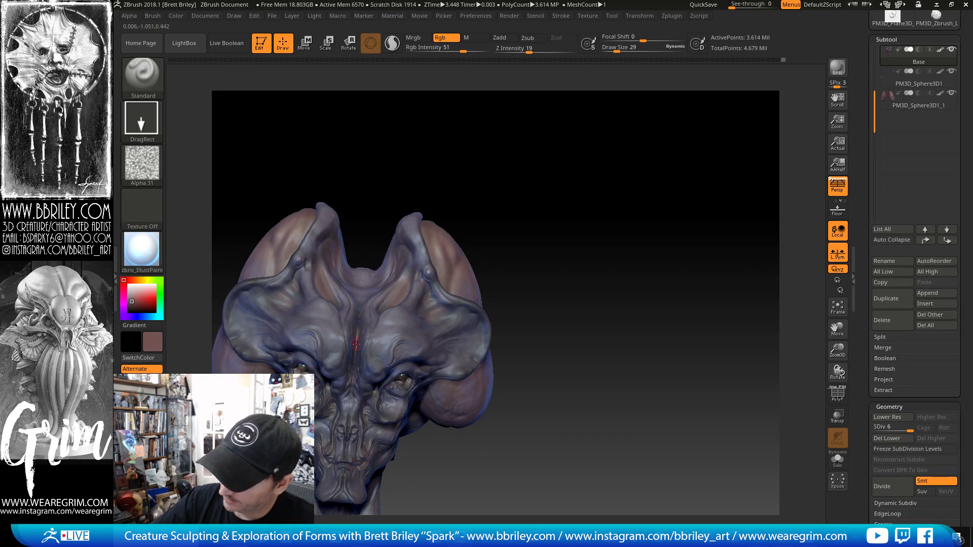
left_click_drag(561, 203, 568, 125)
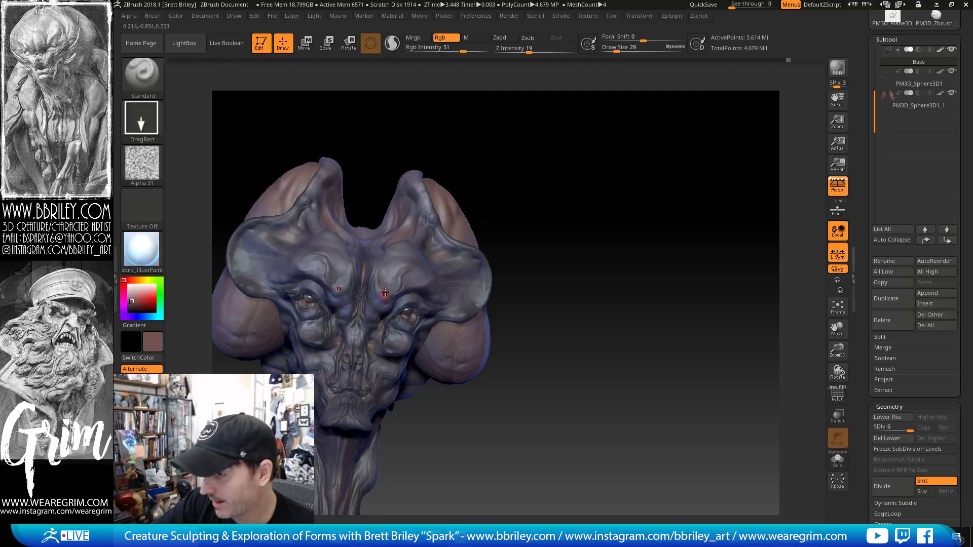
- Sample a greyish purple from the skin and stamp it over the brow, side flaps and face
key("c")
left_click_drag(525, 241, 358, 351)
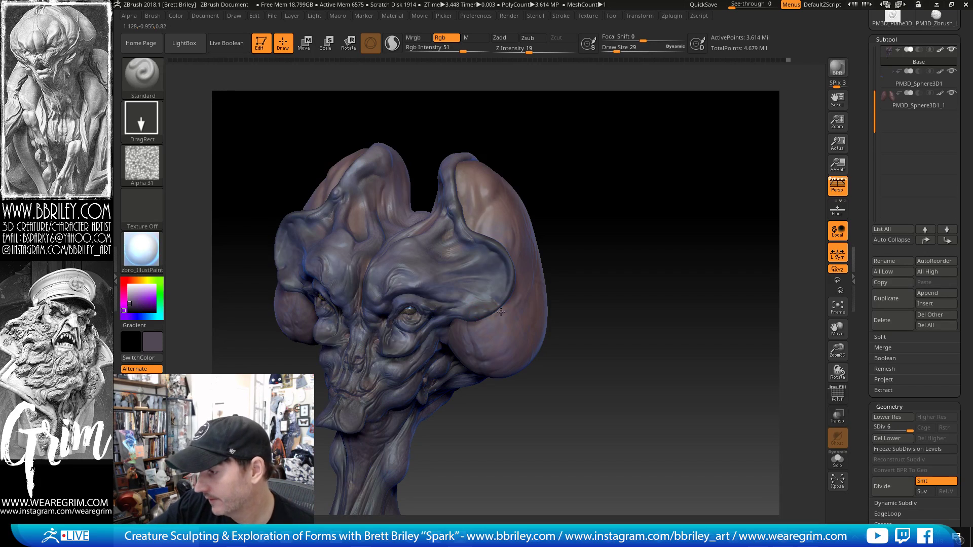
left_click_drag(576, 196, 377, 354)
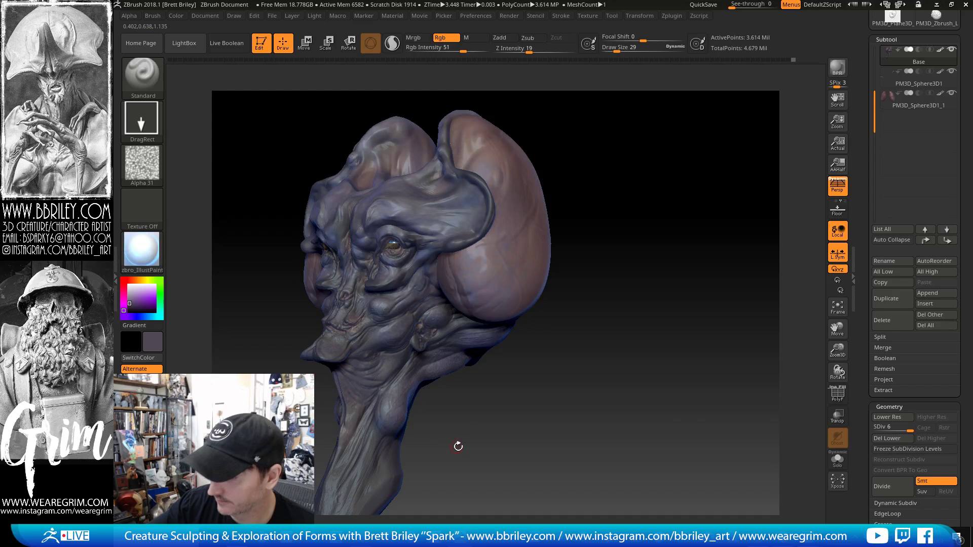
- Stamp greyish purple mottling down the front, side and back of the neck to its lower tip
left_click_drag(457, 447, 362, 362)
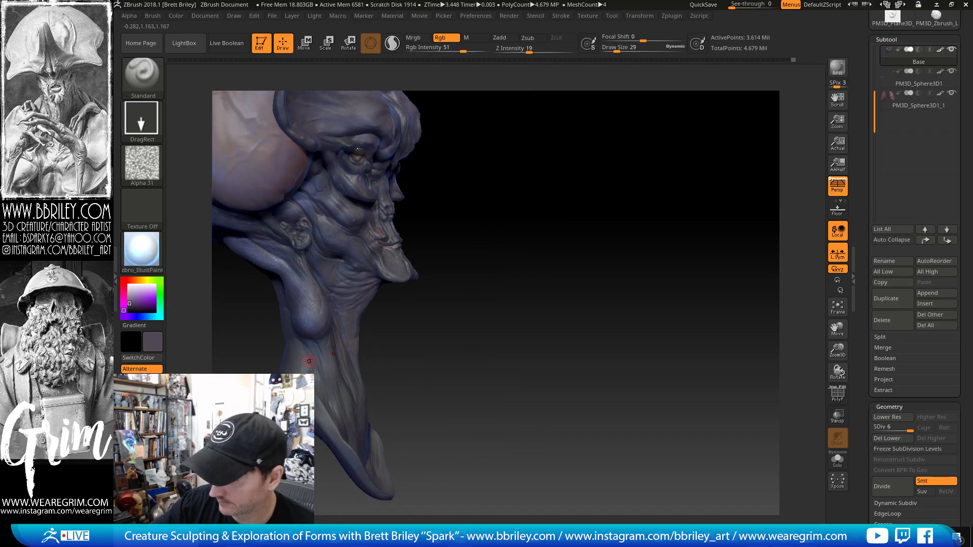
left_click_drag(369, 365, 353, 415)
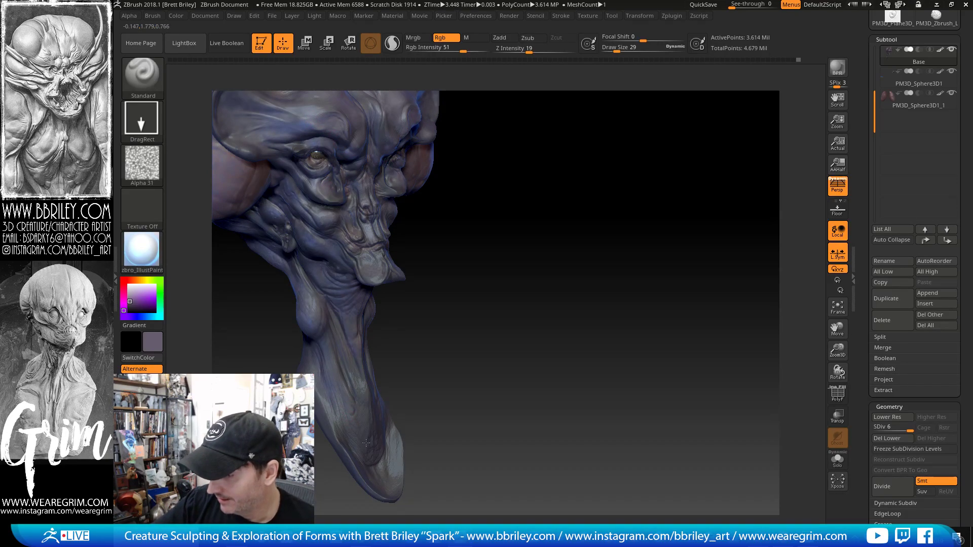
mouse_move(433, 422)
left_mouse_down()
mouse_move(444, 446)
mouse_move(414, 423)
left_mouse_up()
left_click_drag(355, 382, 354, 373)
left_click_drag(469, 349, 560, 342)
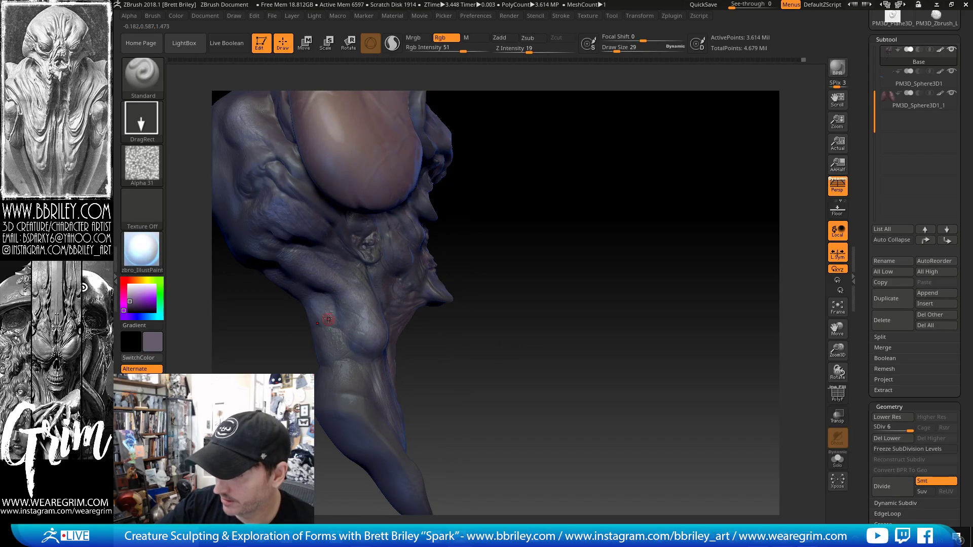
mouse_move(420, 360)
left_mouse_down()
mouse_move(456, 388)
mouse_move(380, 388)
left_mouse_up()
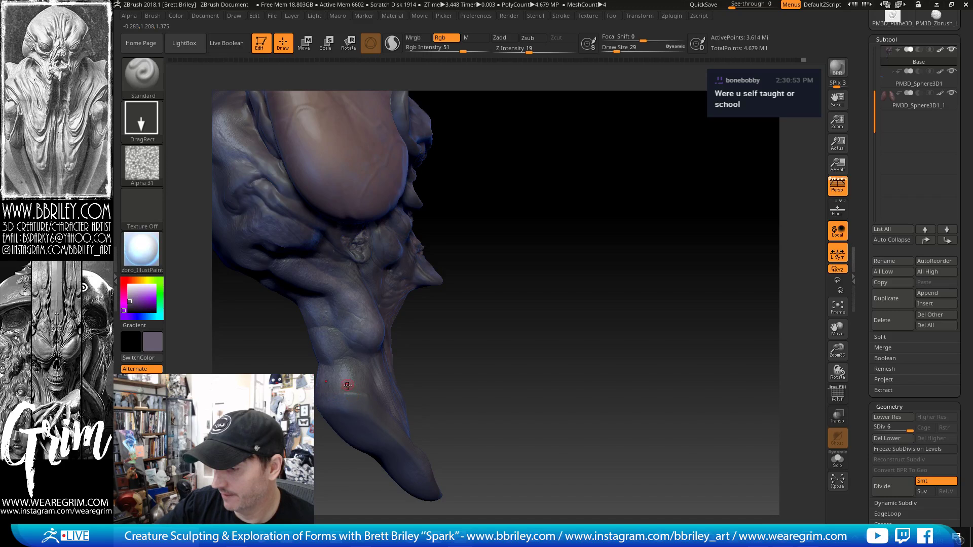
mouse_move(448, 384)
left_mouse_down()
mouse_move(492, 405)
mouse_move(531, 363)
left_mouse_up()
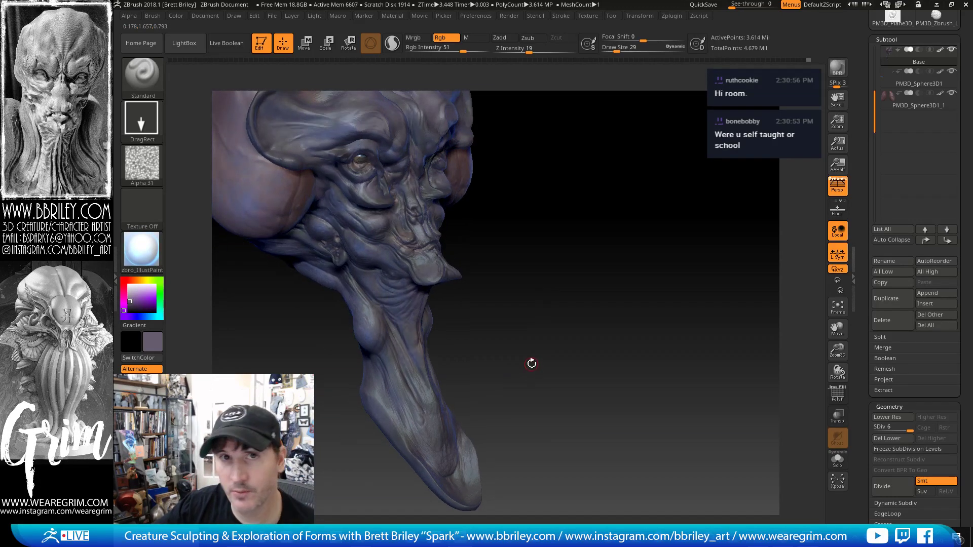
- Stamp greyish purple mottling on the back of the head, around the ear and along the jaw behind the cheek
mouse_move(575, 269)
left_mouse_down()
mouse_move(454, 321)
mouse_move(528, 337)
mouse_move(409, 278)
left_mouse_up()
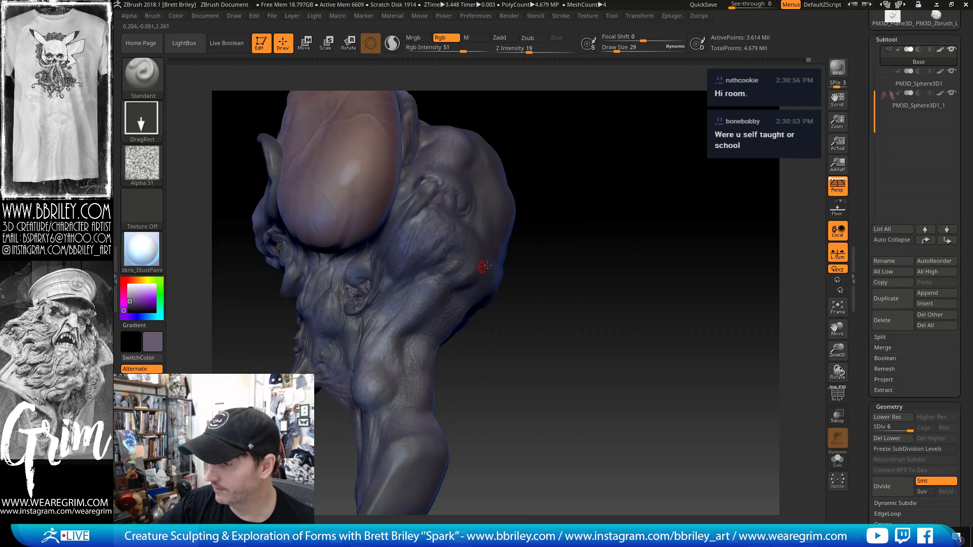
mouse_move(482, 265)
left_mouse_down()
mouse_move(561, 213)
mouse_move(538, 223)
left_mouse_up()
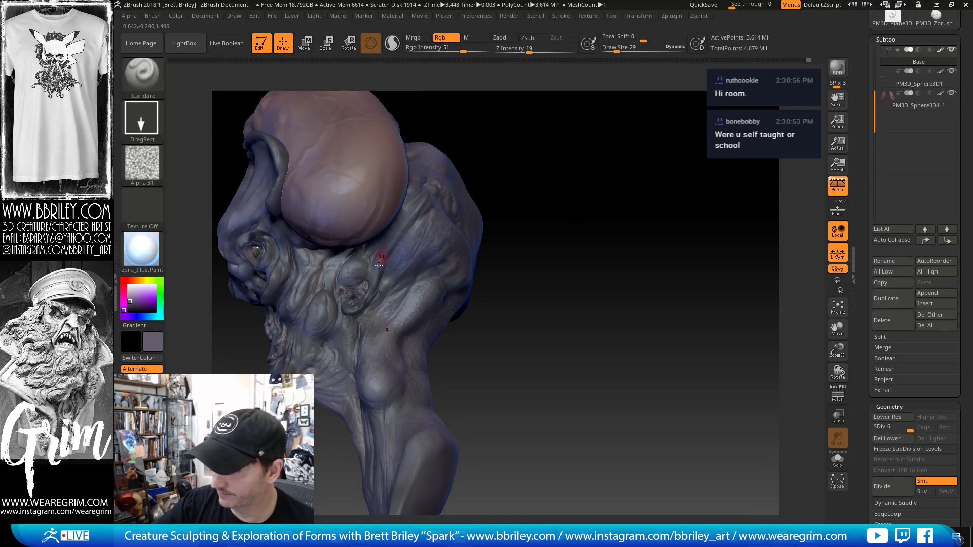
left_click_drag(496, 145, 372, 282)
left_click_drag(466, 232, 351, 319)
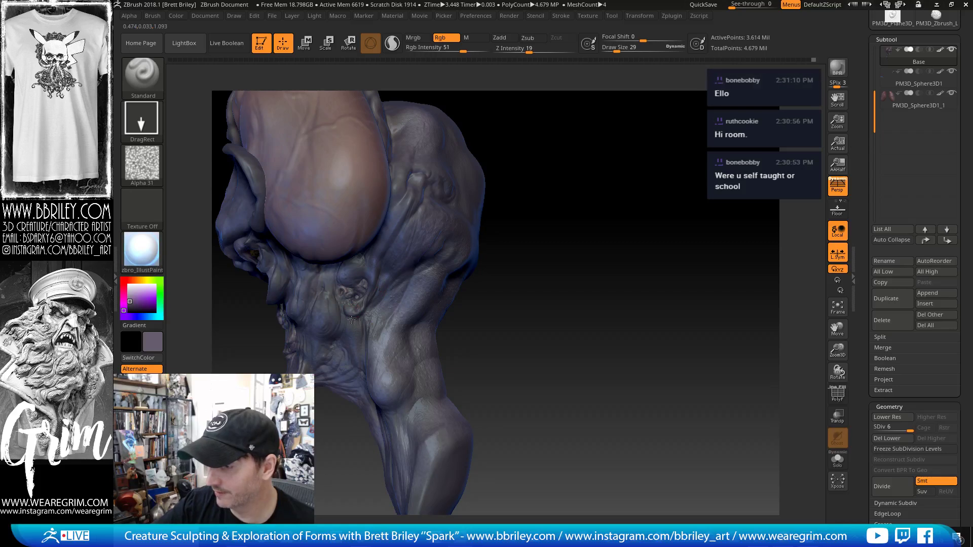
left_click_drag(484, 241, 349, 340)
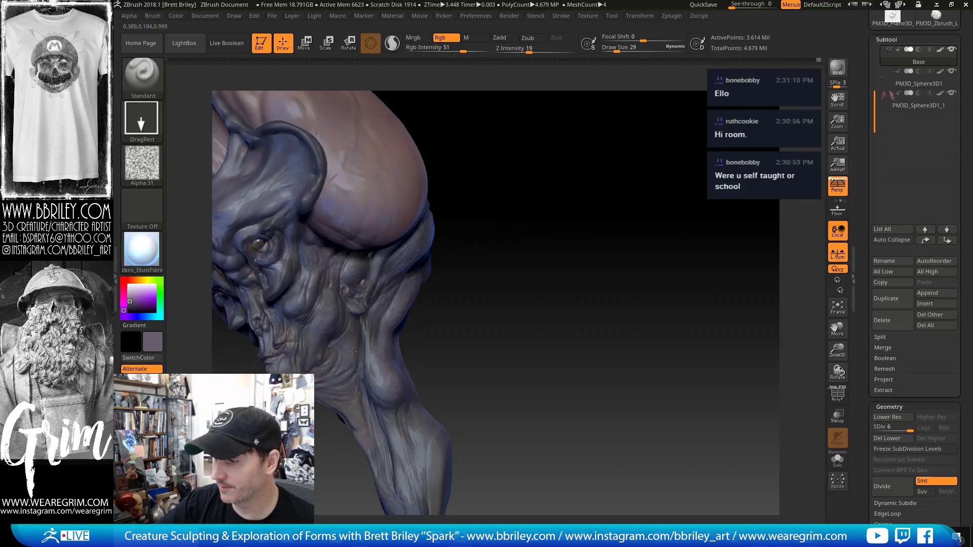
- Stamp greyish purple mottling over the side of the face, the area behind the fleshy sacs and the back of the skull
left_click_drag(507, 293, 528, 246)
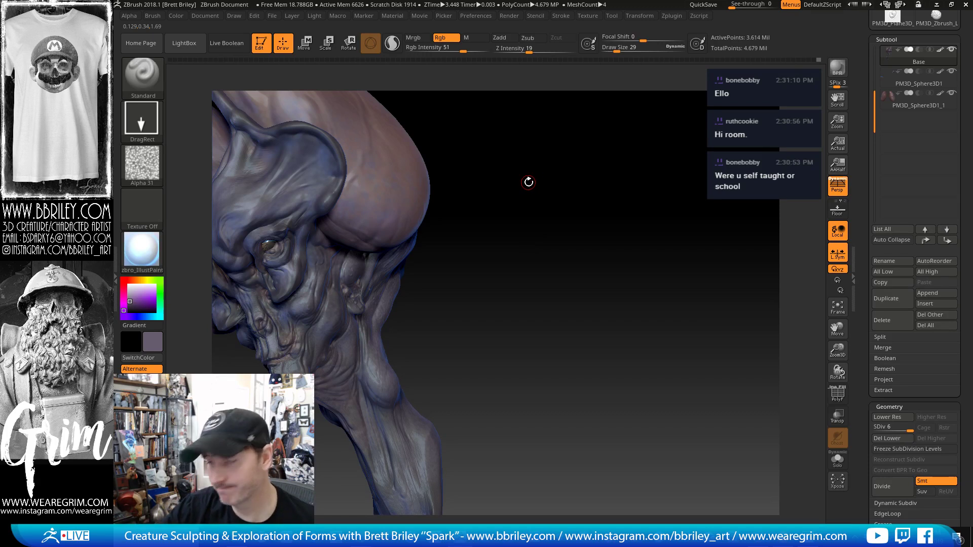
mouse_move(512, 165)
left_mouse_down()
mouse_move(501, 174)
mouse_move(530, 224)
mouse_move(497, 221)
left_mouse_up()
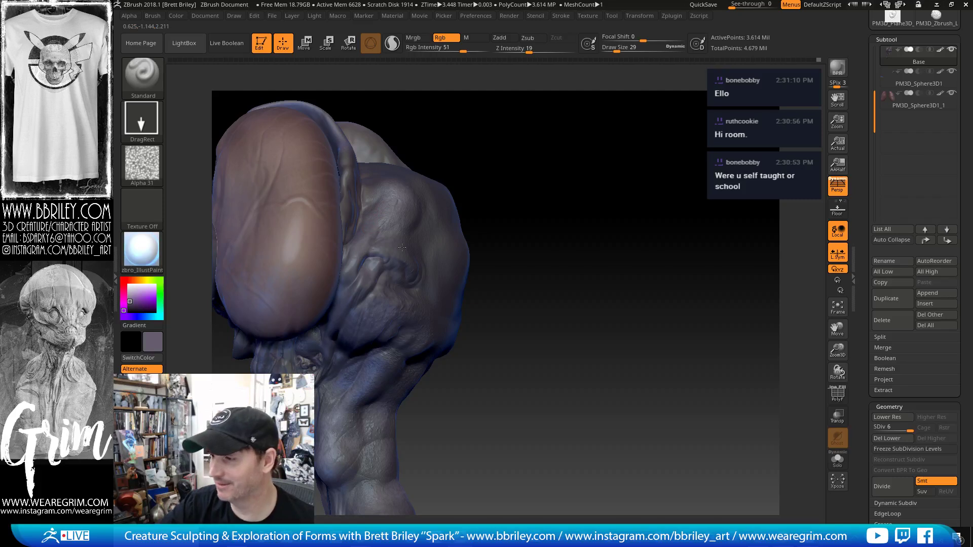
left_click_drag(412, 218, 457, 187)
left_click_drag(545, 162, 406, 197)
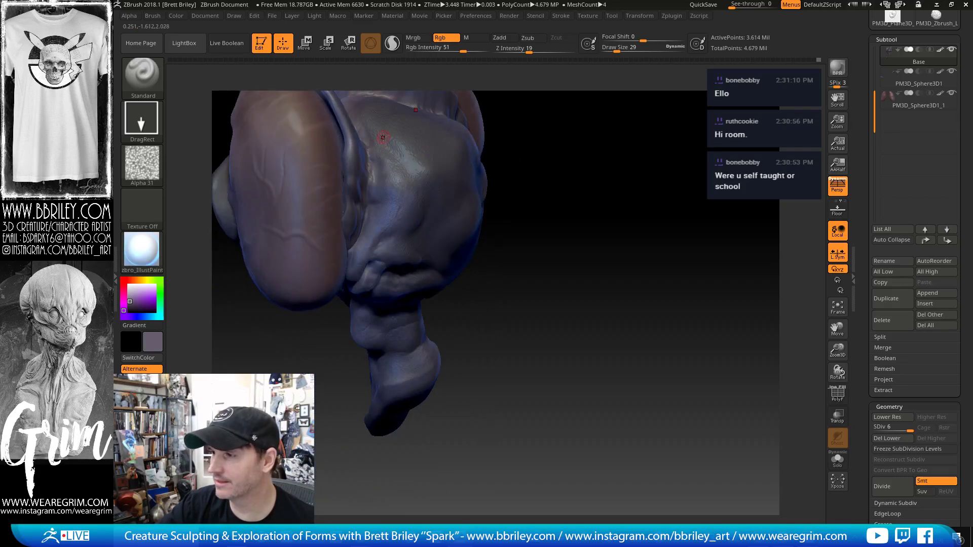
left_click_drag(578, 175, 410, 152)
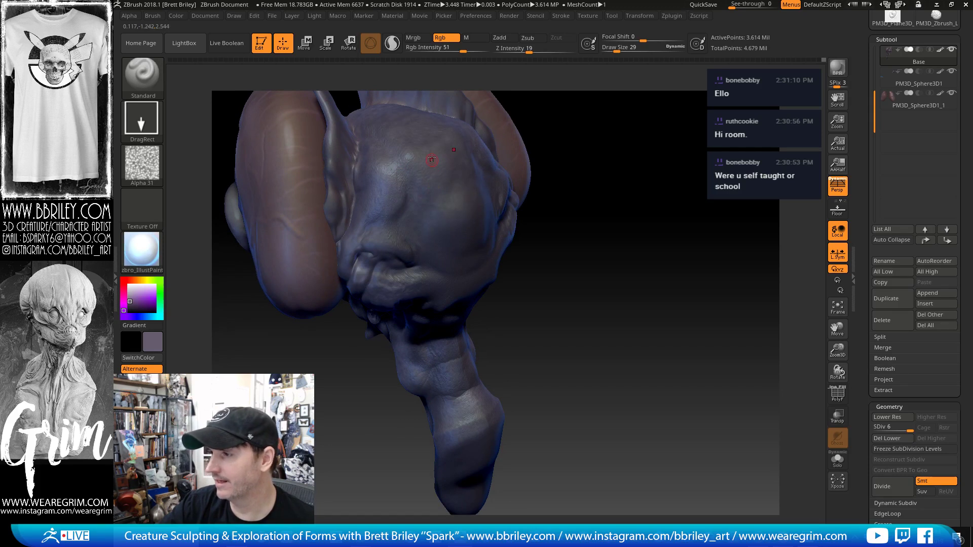
left_click_drag(593, 209, 424, 231)
left_click_drag(532, 263, 441, 253)
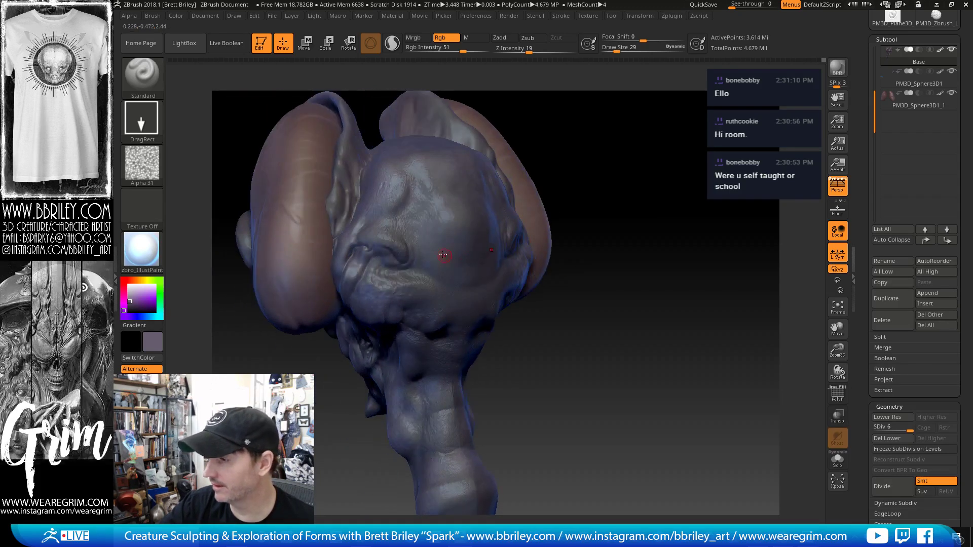
- Stamp greyish purple mottling around the base of the skull, the nape and the skin behind the ear
left_click_drag(575, 227, 597, 193)
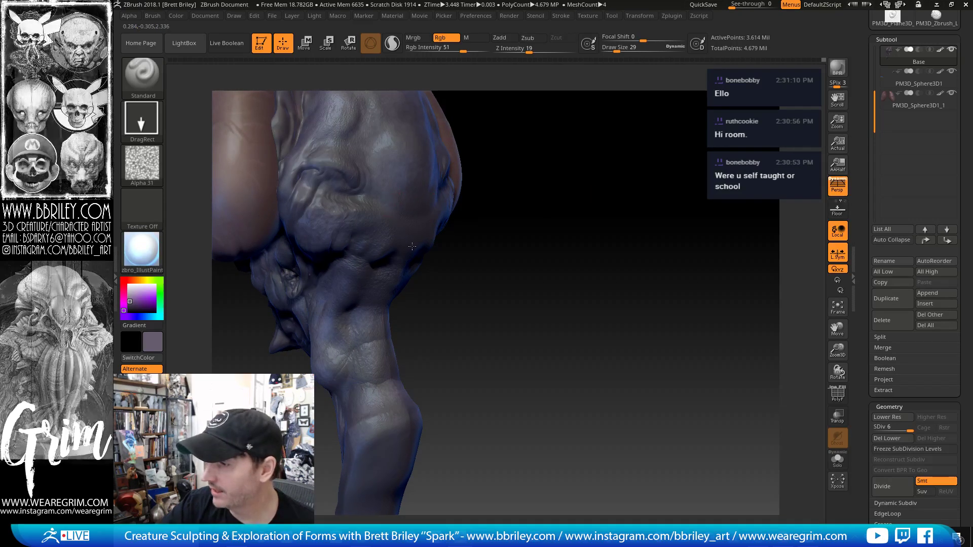
left_click_drag(428, 251, 398, 239)
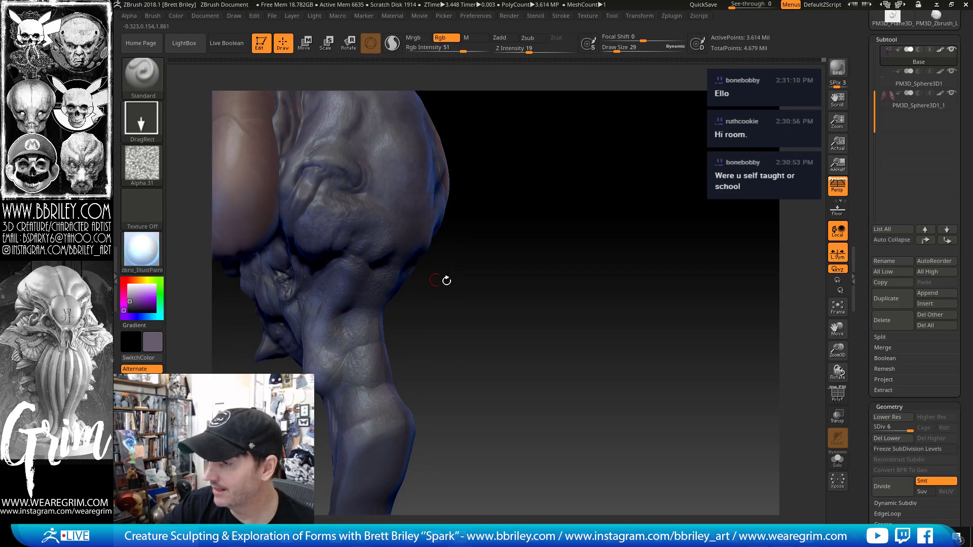
left_click_drag(447, 280, 352, 223)
left_click_drag(562, 205, 321, 254)
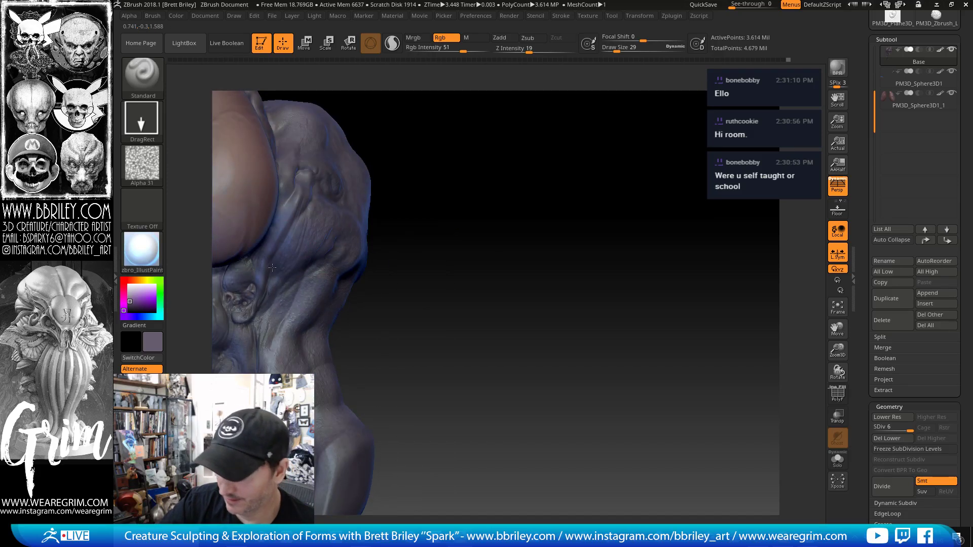
mouse_move(423, 265)
left_mouse_down()
mouse_move(502, 239)
mouse_move(491, 197)
left_mouse_up()
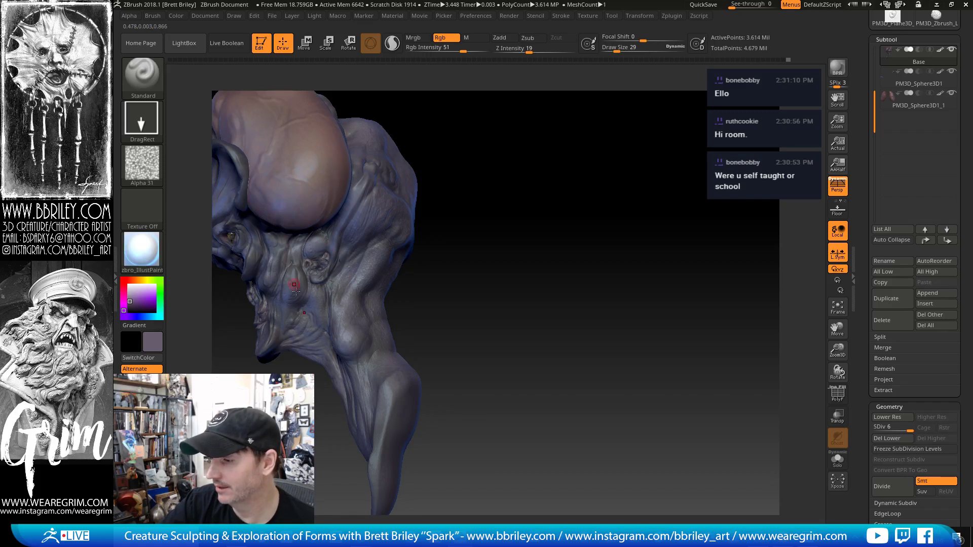
mouse_move(450, 273)
left_mouse_down()
mouse_move(471, 267)
mouse_move(500, 237)
mouse_move(495, 228)
mouse_move(386, 248)
left_mouse_up()
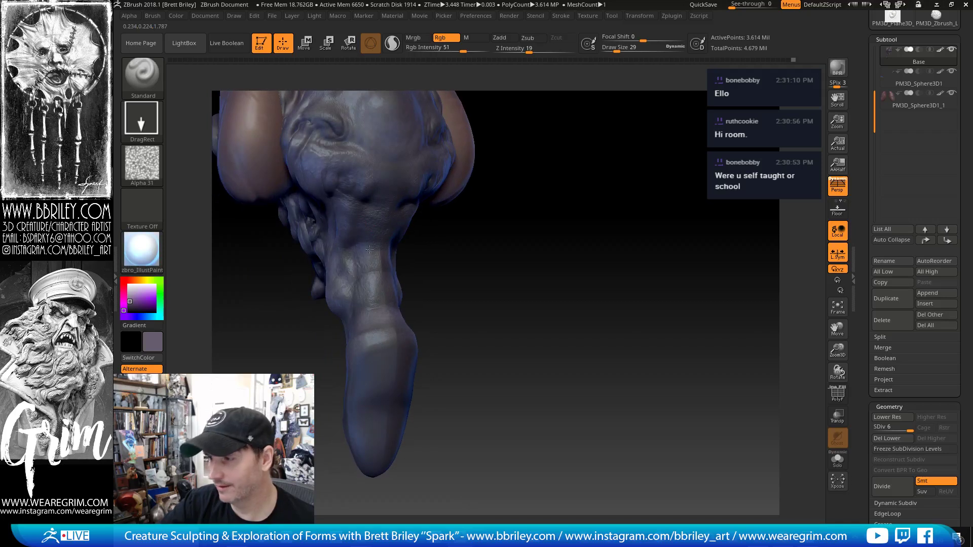
- Stamp greyish purple mottling along the back, side and front of the neck down to its lower end
mouse_move(502, 230)
left_mouse_down()
mouse_move(532, 291)
mouse_move(570, 290)
left_mouse_up()
mouse_move(480, 287)
left_mouse_down()
mouse_move(501, 321)
mouse_move(488, 230)
mouse_move(413, 260)
mouse_move(312, 277)
left_mouse_up()
mouse_move(418, 296)
left_mouse_down()
mouse_move(429, 289)
mouse_move(400, 292)
left_mouse_up()
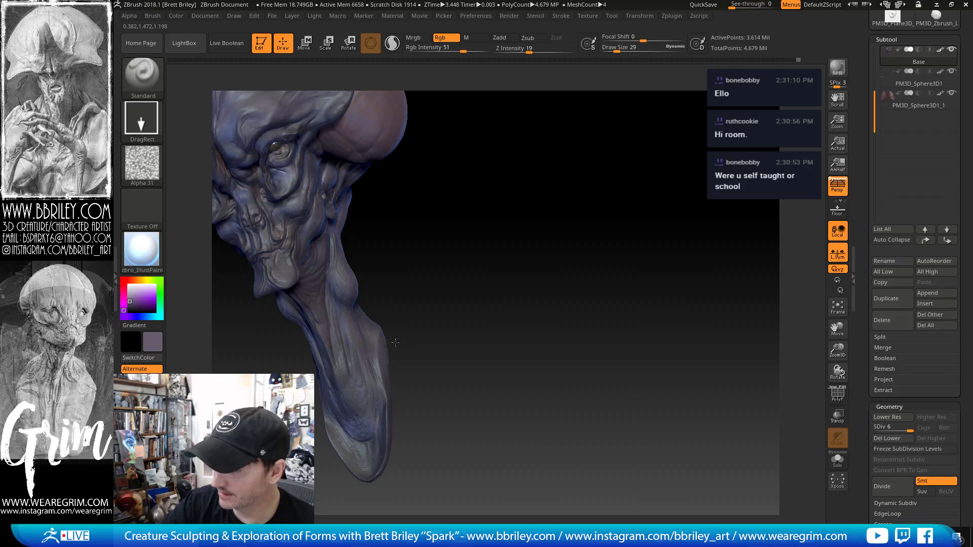
left_click_drag(397, 341, 372, 341)
left_click_drag(356, 343, 366, 373)
left_click_drag(455, 302, 396, 265)
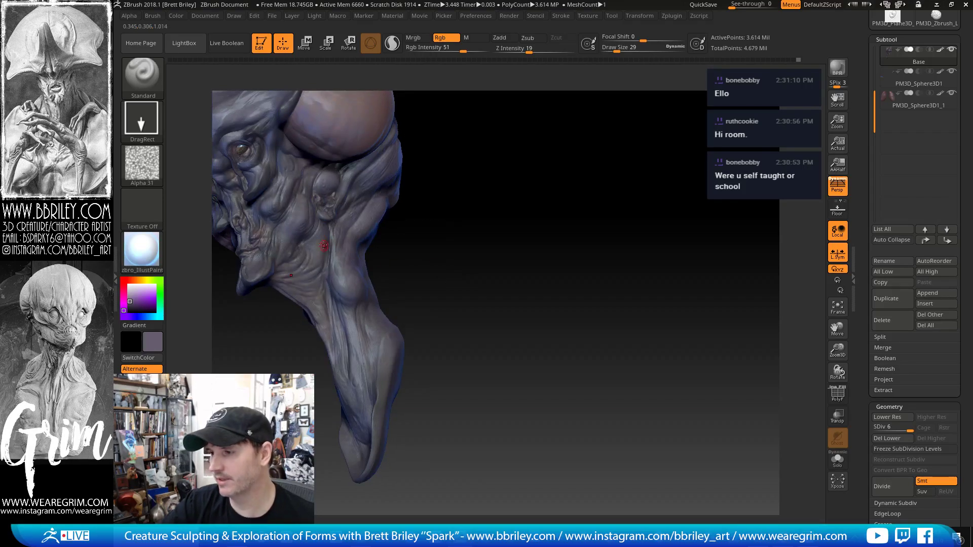
- Set the draw size to 23 and stamp smaller mottling over the side flap's rim and the brow
left_click_drag(460, 273, 500, 332, "alt")
key("s")
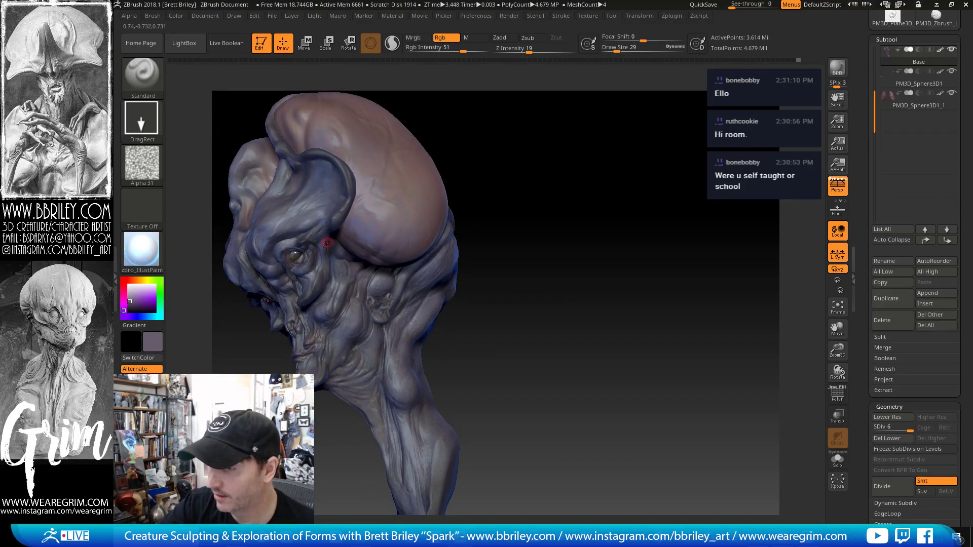
mouse_move(469, 126)
left_mouse_down()
mouse_move(495, 139)
mouse_move(491, 189)
left_mouse_up()
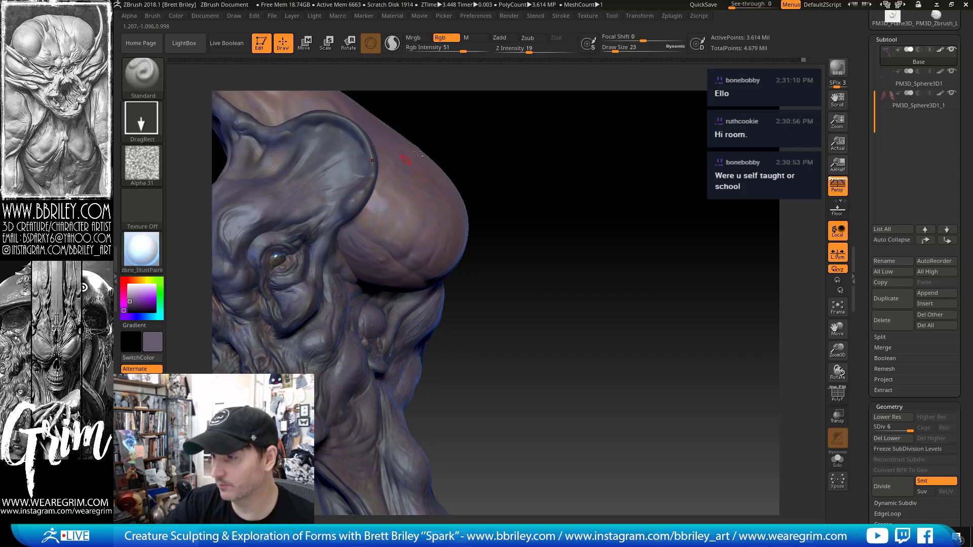
left_click_drag(512, 102, 571, 124, "alt")
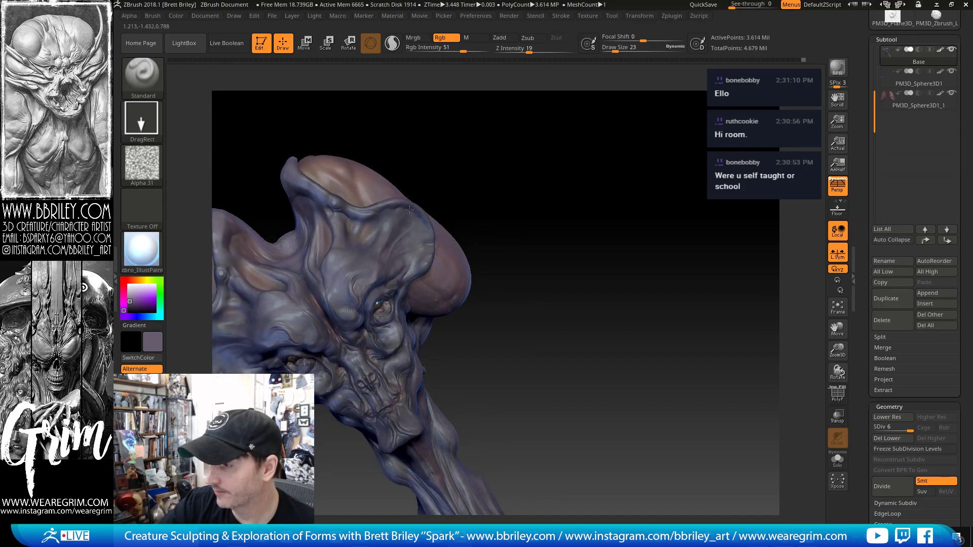
left_click_drag(456, 162, 426, 158)
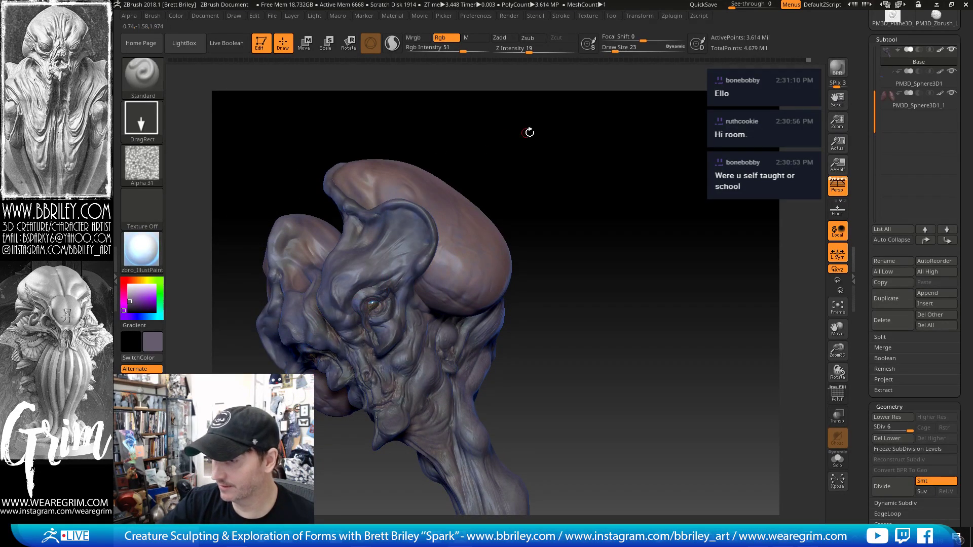
- Stamp the smaller greyish purple mottling over the back of the skull and the backs of the flaps
left_click_drag(529, 132, 362, 258)
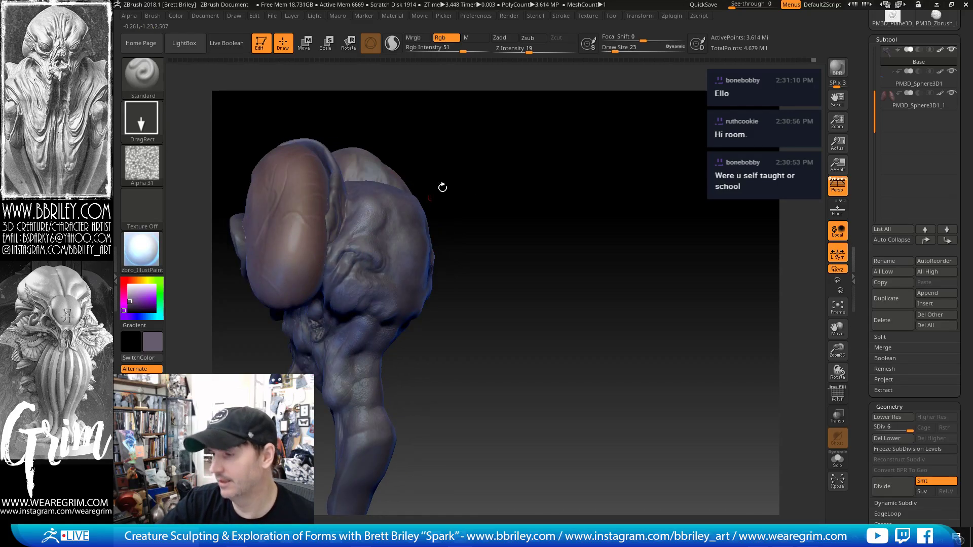
left_click_drag(442, 187, 399, 209)
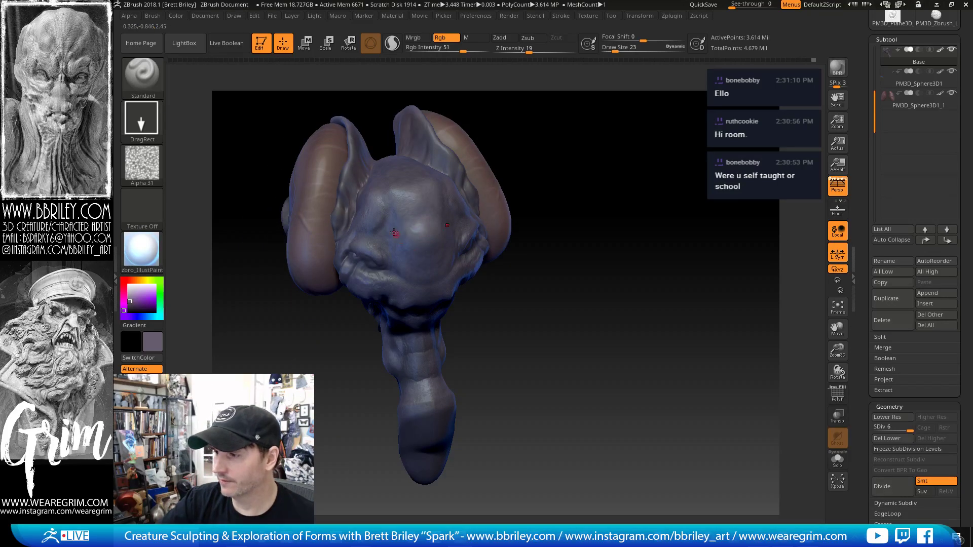
mouse_move(516, 117)
left_mouse_down()
mouse_move(528, 215)
mouse_move(410, 269)
left_mouse_up()
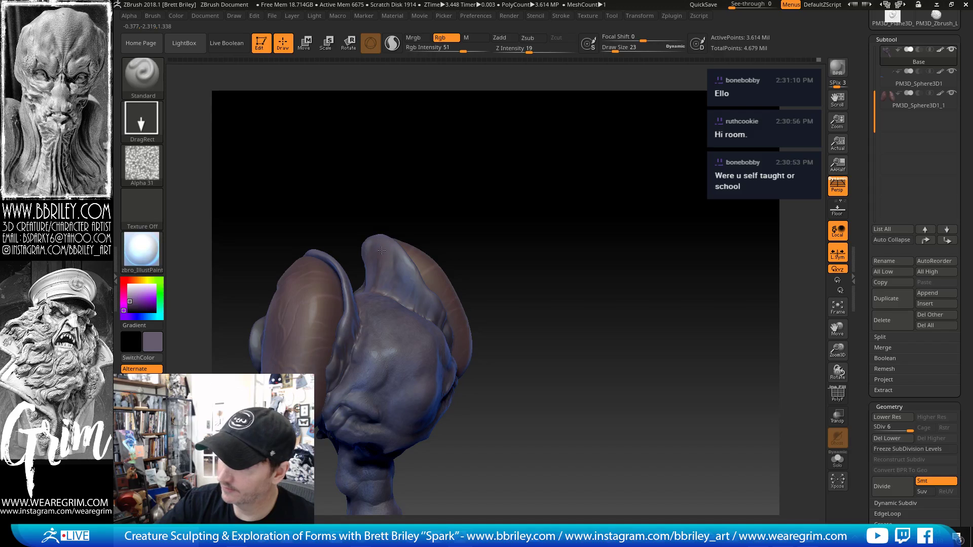
mouse_move(381, 251)
left_mouse_down()
mouse_move(420, 312)
mouse_move(446, 264)
mouse_move(430, 313)
mouse_move(489, 230)
mouse_move(452, 187)
mouse_move(405, 228)
left_mouse_up()
- Carve creases where the back of the skull meets the flaps with DamStandard at draw size 41, smoothing them in places
key("b")
key("d")
key("s")
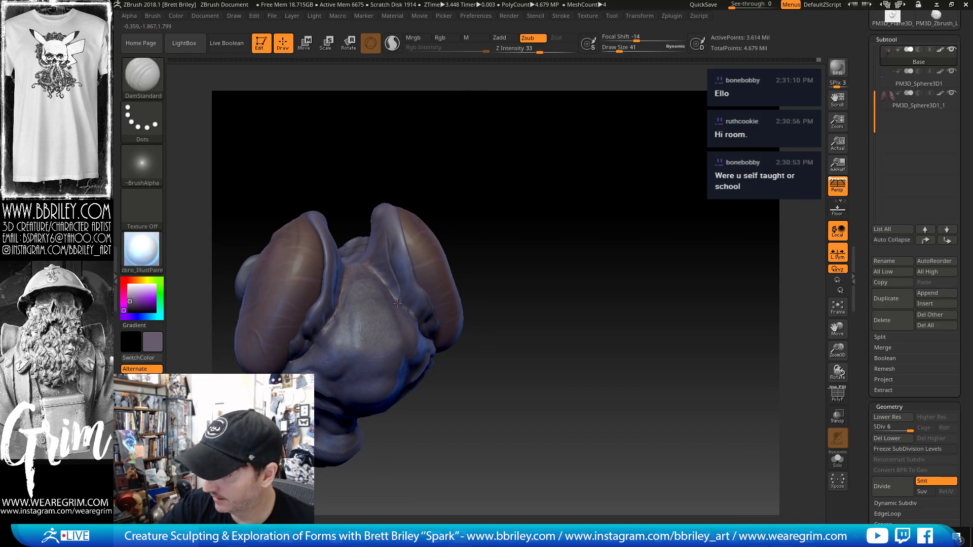
mouse_move(425, 173)
left_mouse_down()
mouse_move(382, 276)
mouse_move(390, 292)
left_mouse_up()
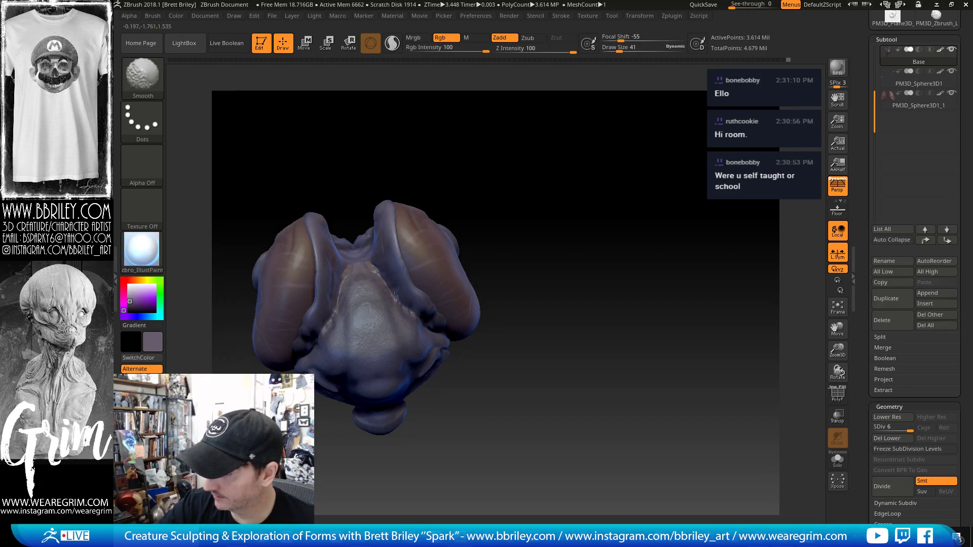
mouse_move(482, 212)
left_mouse_down()
mouse_move(476, 163)
mouse_move(509, 167)
left_mouse_up()
left_click_drag(378, 270, 394, 290)
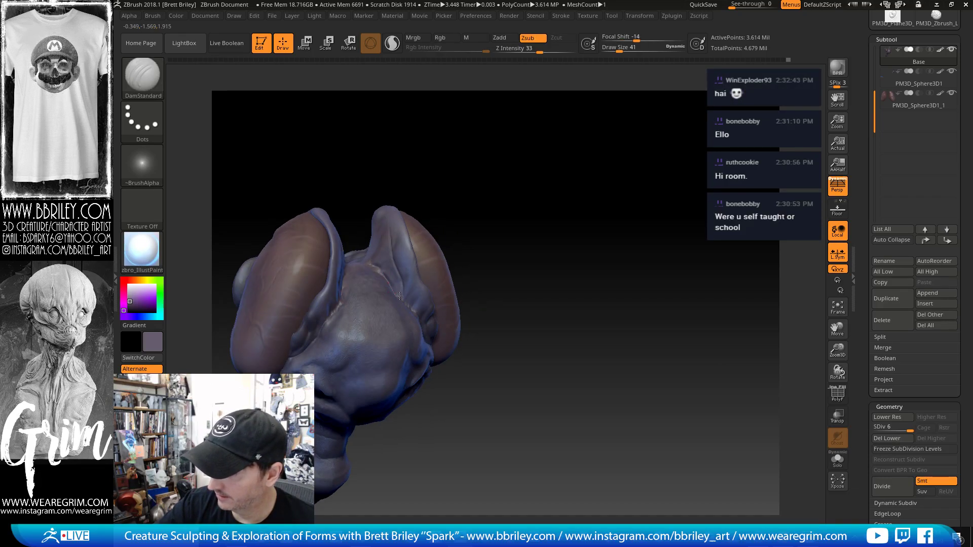
key("1")
left_click_drag(425, 202, 395, 279)
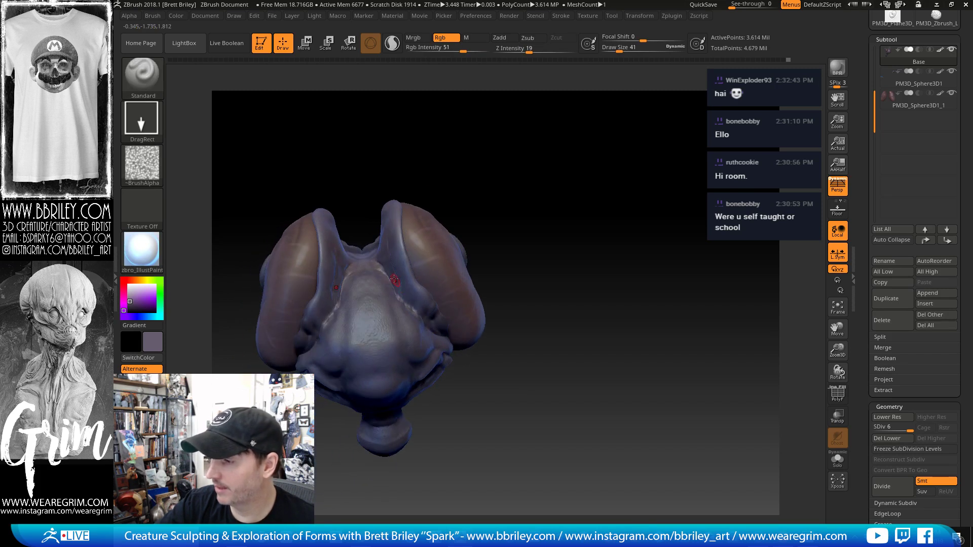
- Refine the creases between the skull and the flaps with DamStandard, smoothing where the fold meets the skull
key("2")
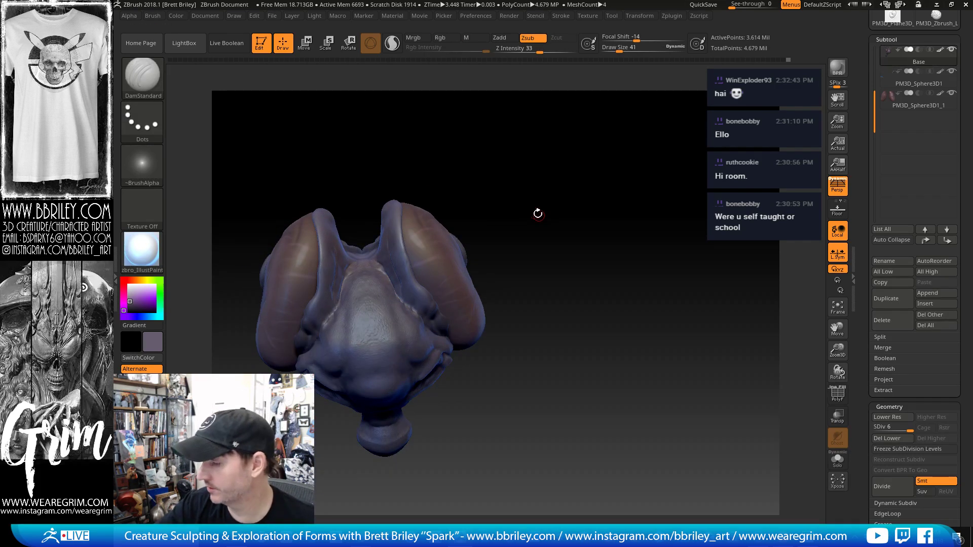
left_click_drag(536, 213, 524, 174)
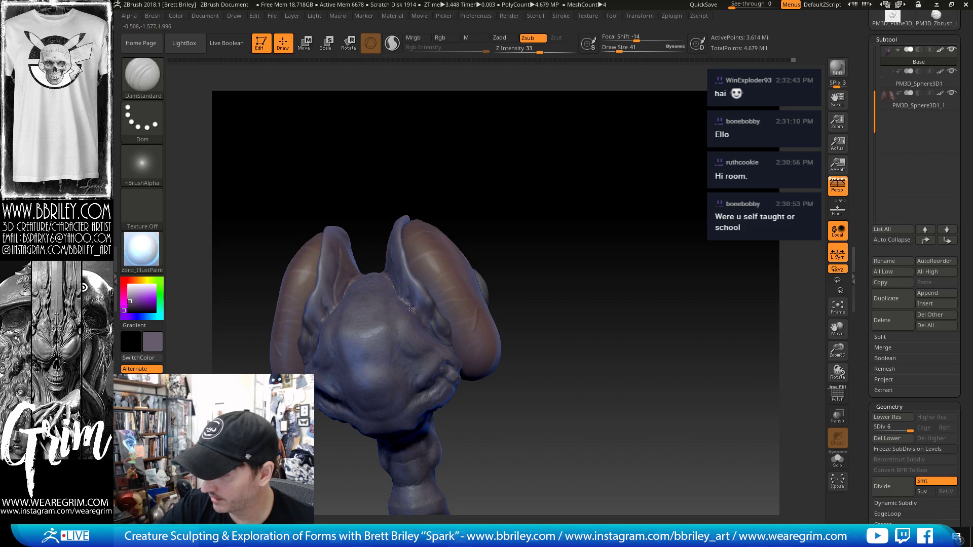
left_click_drag(409, 290, 409, 298, "shift")
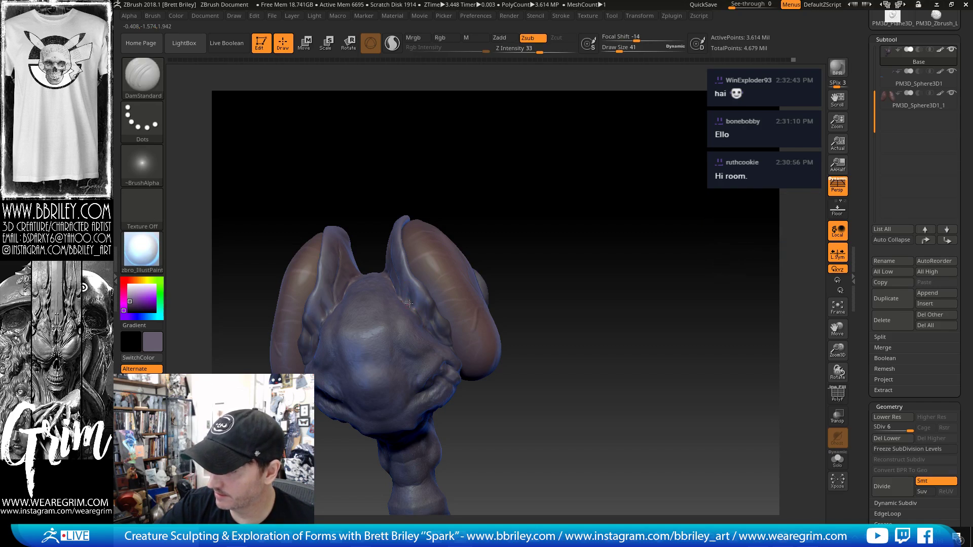
mouse_move(471, 159)
left_mouse_down()
mouse_move(464, 197)
mouse_move(439, 182)
left_mouse_up()
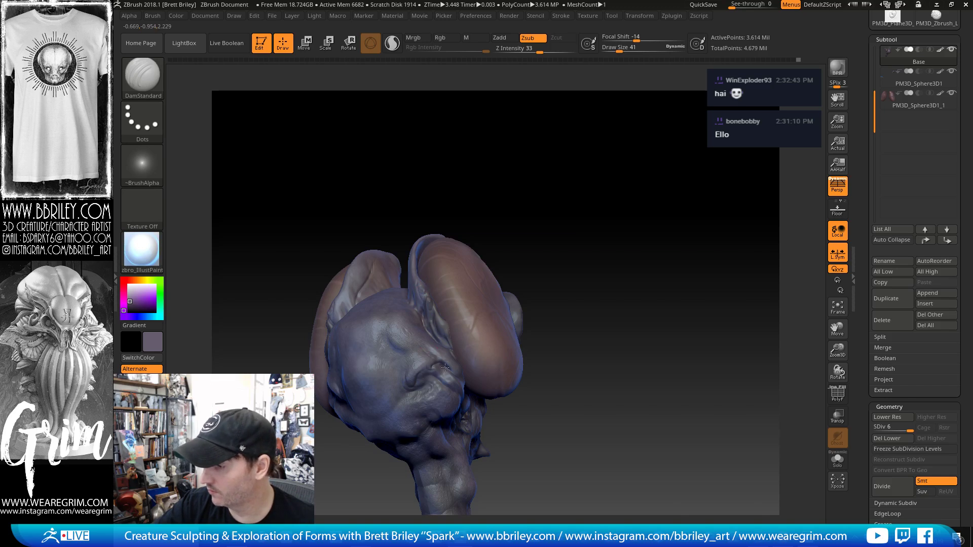
mouse_move(568, 208)
left_mouse_down()
mouse_move(445, 235)
mouse_move(392, 267)
left_mouse_up()
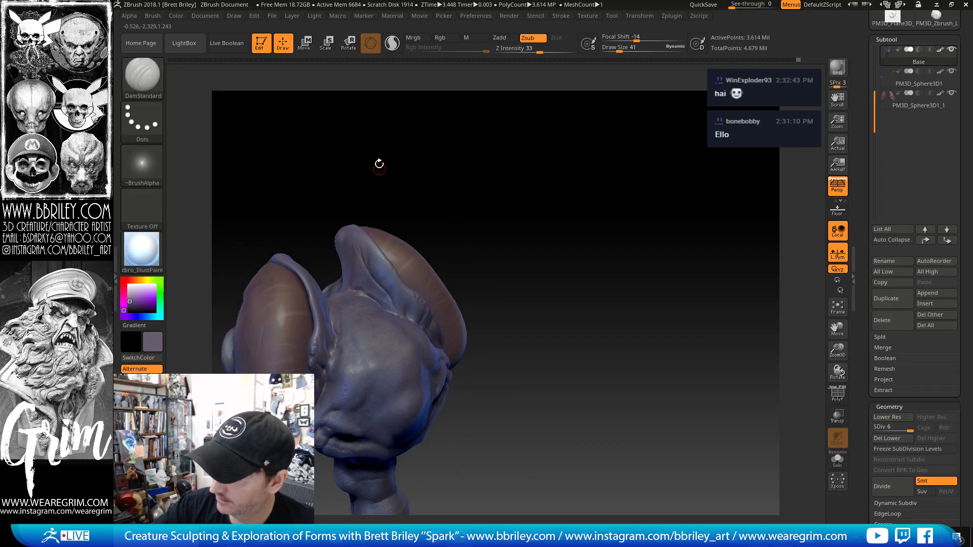
mouse_move(379, 163)
left_mouse_down()
mouse_move(354, 239)
mouse_move(391, 270)
left_mouse_up()
- Swell the folds on the inner back side of the flaps with the Inflat brush at draw size 53
key("b")
key("i")
key("n")
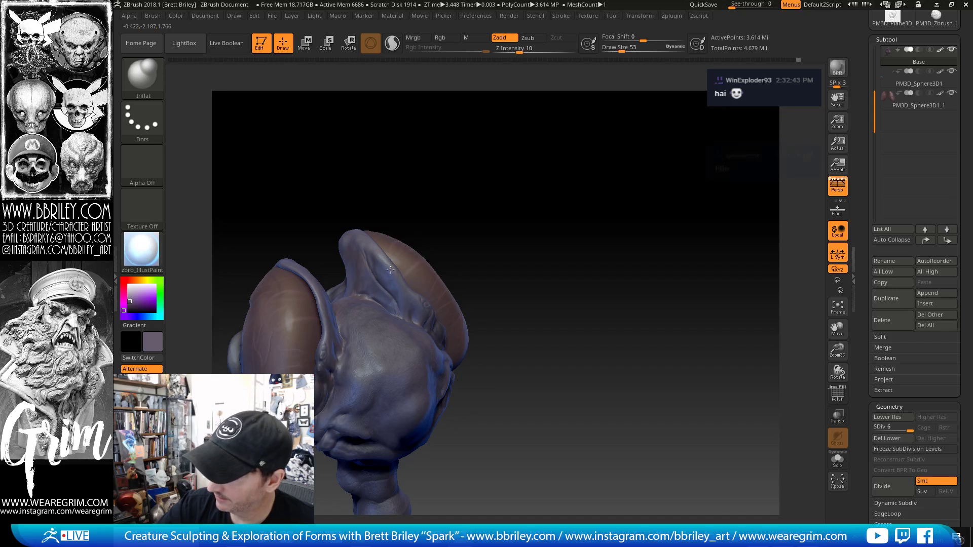
mouse_move(414, 199)
left_mouse_down()
mouse_move(391, 233)
mouse_move(387, 279)
mouse_move(409, 301)
left_mouse_up()
- Cut the folds inside the flaps with DamStandard, and step the subdivision level down and back up to 6
key("b")
key("d")
key("s")
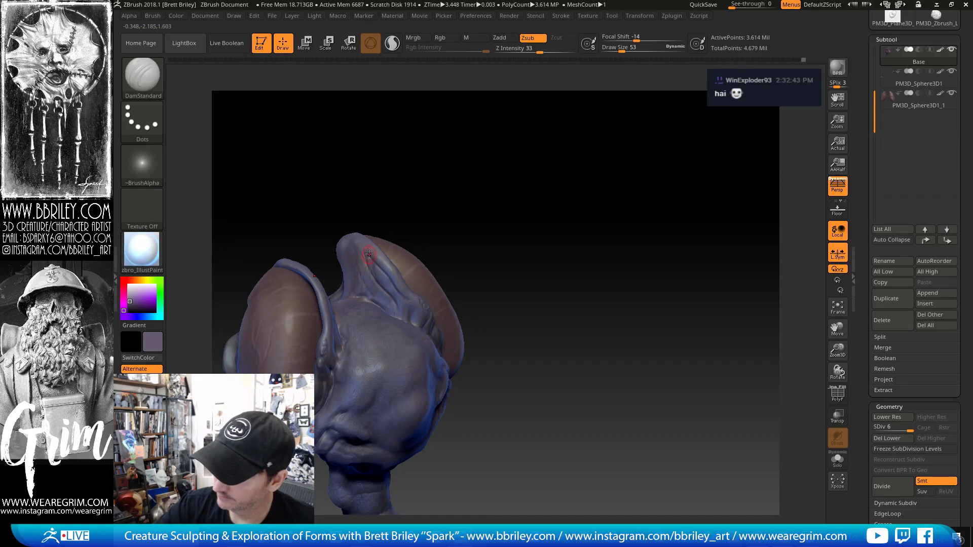
key("shift+d")
key("shift+d")
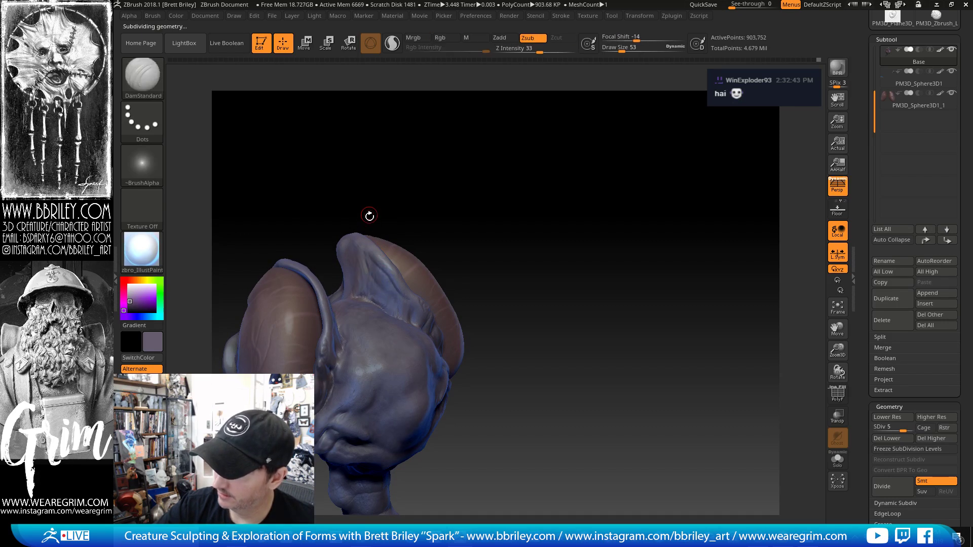
key("d")
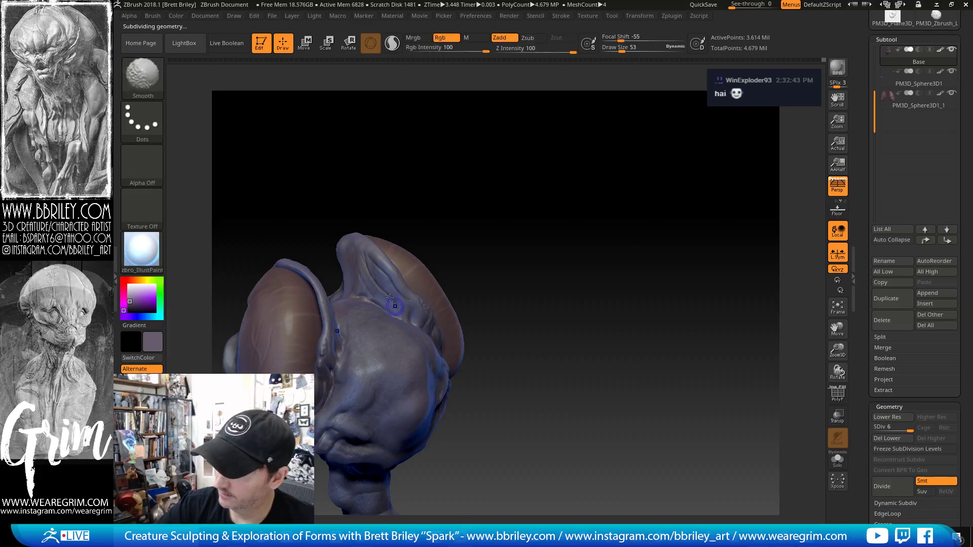
- Swell the folds along the upper inner side of the flaps with the Inflat brush at draw size 36
mouse_move(373, 215)
left_mouse_down()
mouse_move(443, 181)
mouse_move(339, 251)
left_mouse_up()
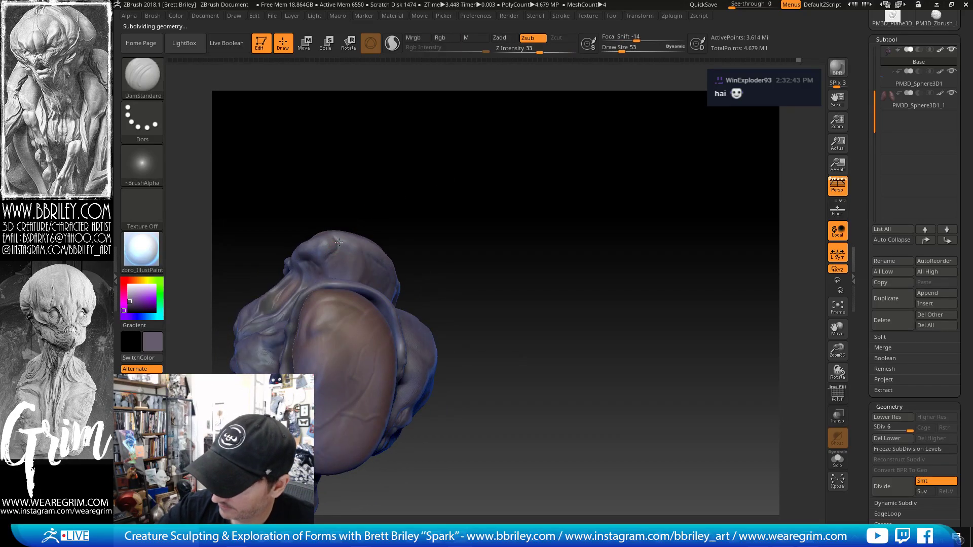
key("1")
left_click_drag(345, 249, 368, 247)
key("2")
left_click_drag(386, 183, 333, 250)
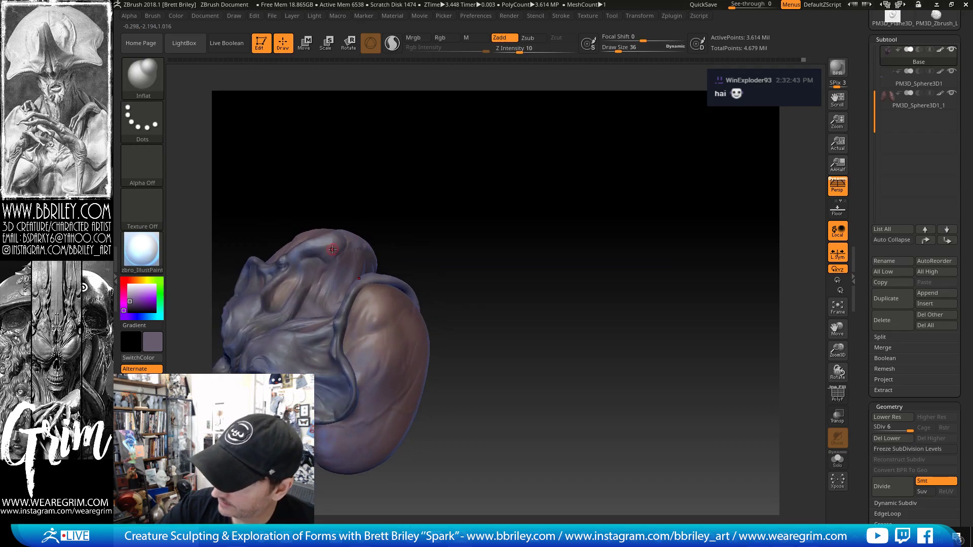
left_click_drag(343, 187, 374, 187)
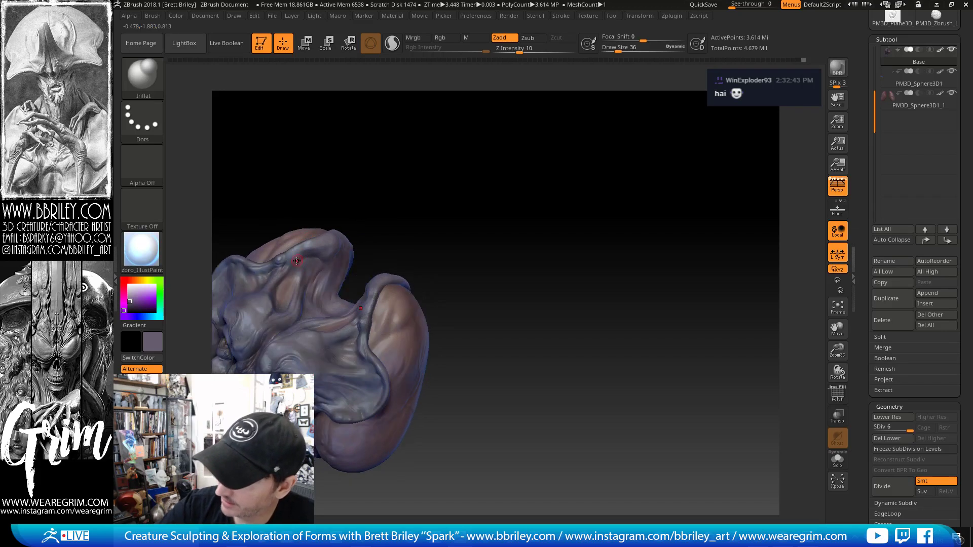
- Cut fine wrinkles across the crown of the skull between the flaps with DamStandard at draw size 36
key("3")
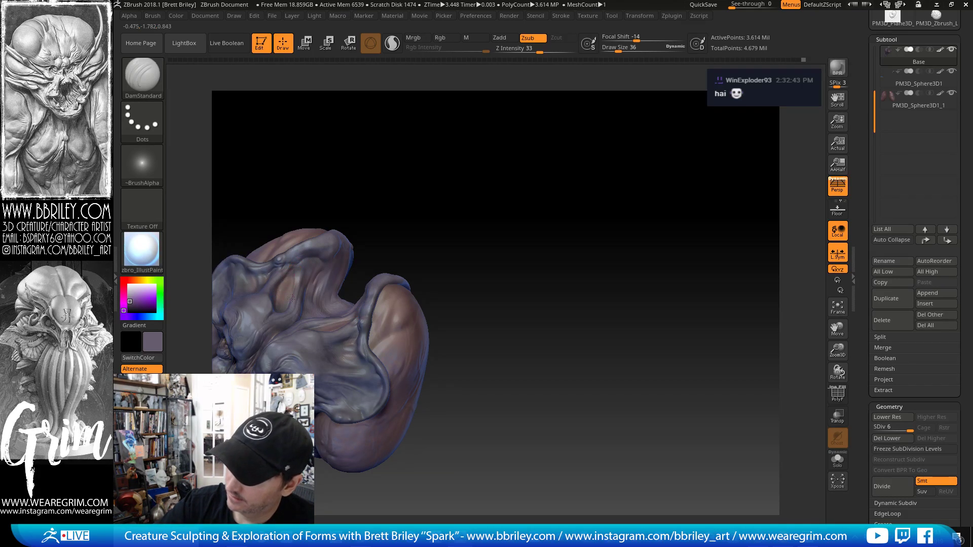
left_click_drag(366, 165, 369, 196)
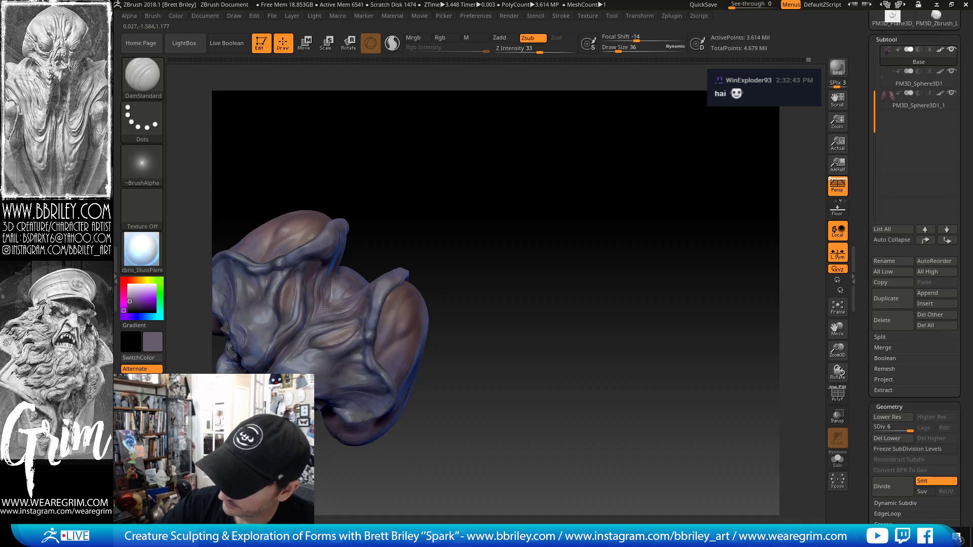
left_click_drag(389, 195, 395, 258)
left_click_drag(325, 306, 315, 320)
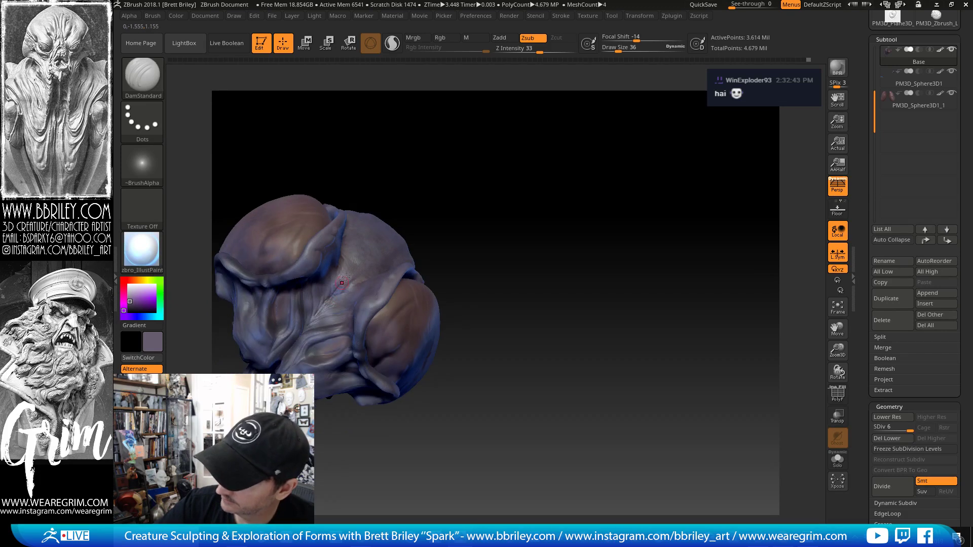
left_click_drag(351, 257, 334, 294)
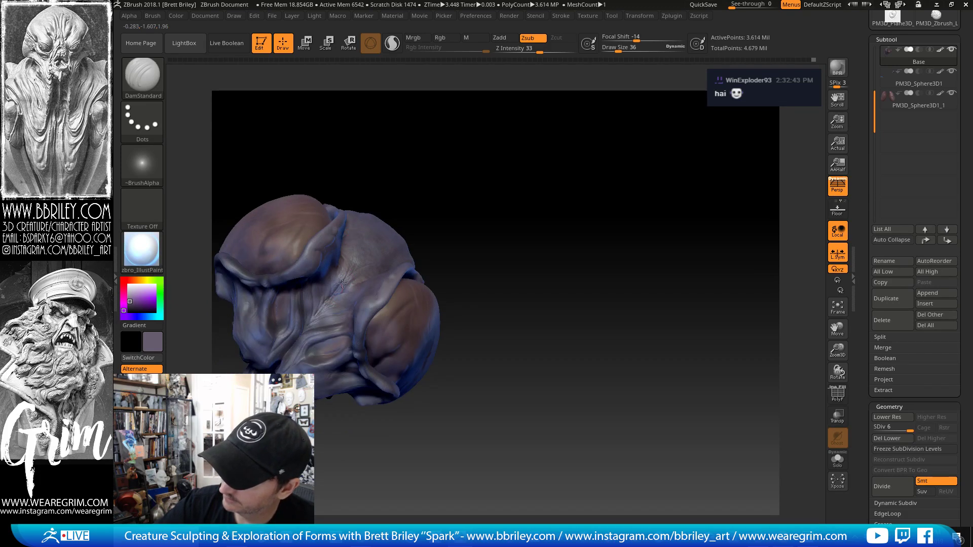
left_click_drag(392, 117, 395, 147)
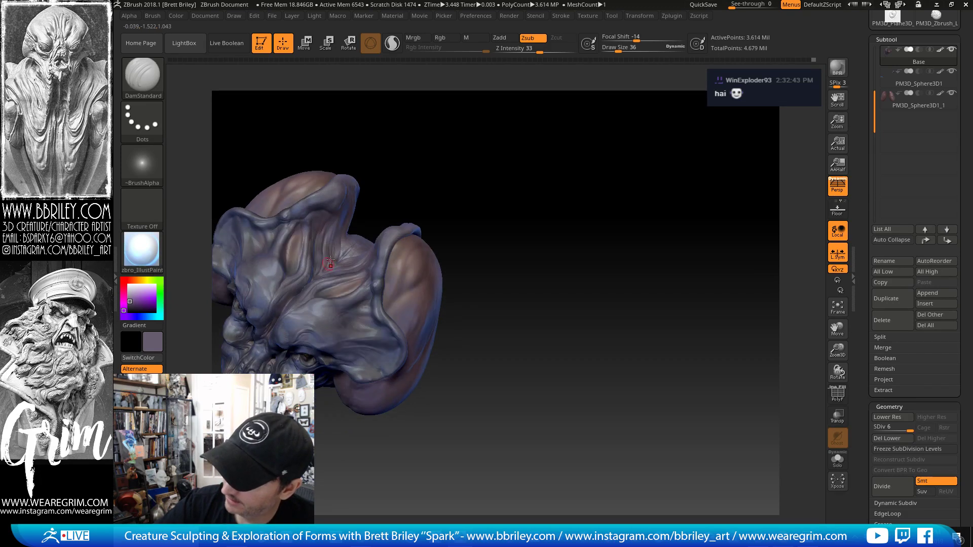
left_click_drag(330, 261, 325, 273)
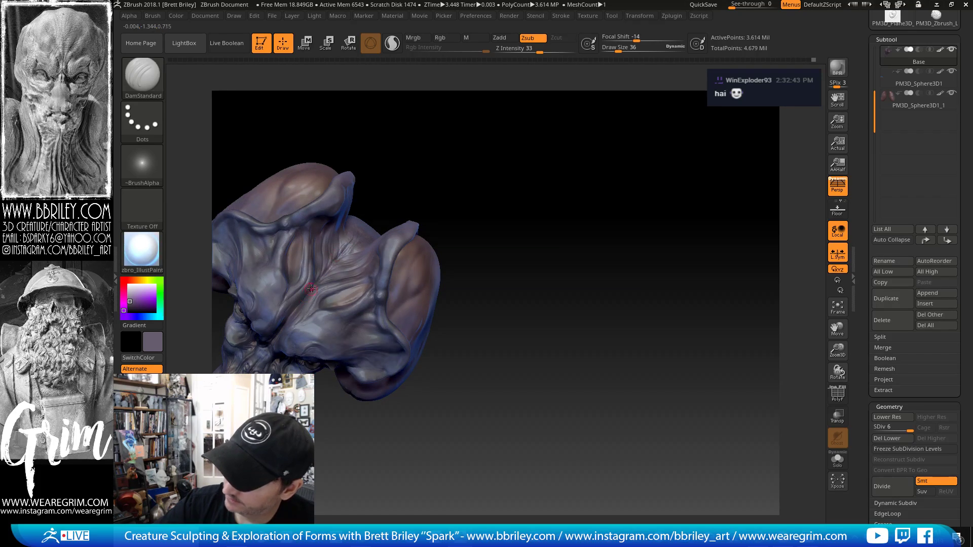
left_click_drag(311, 288, 306, 268)
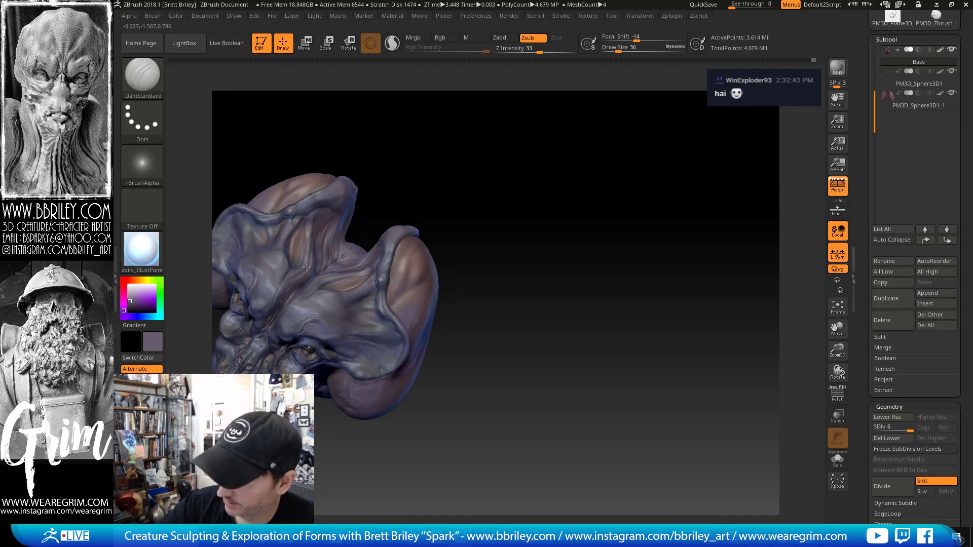
- Choose the Clay brush for the eye area, reduce the draw size to 23 and sample the skin colour
key("b")
key("c")
key("l")
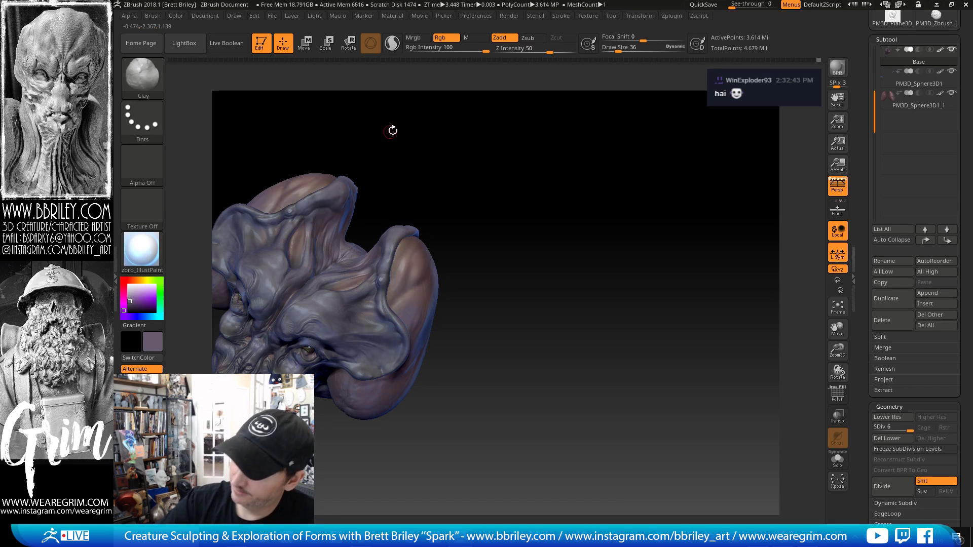
mouse_move(392, 131)
left_mouse_down()
mouse_move(428, 148)
mouse_move(545, 152)
mouse_move(578, 178)
left_mouse_up()
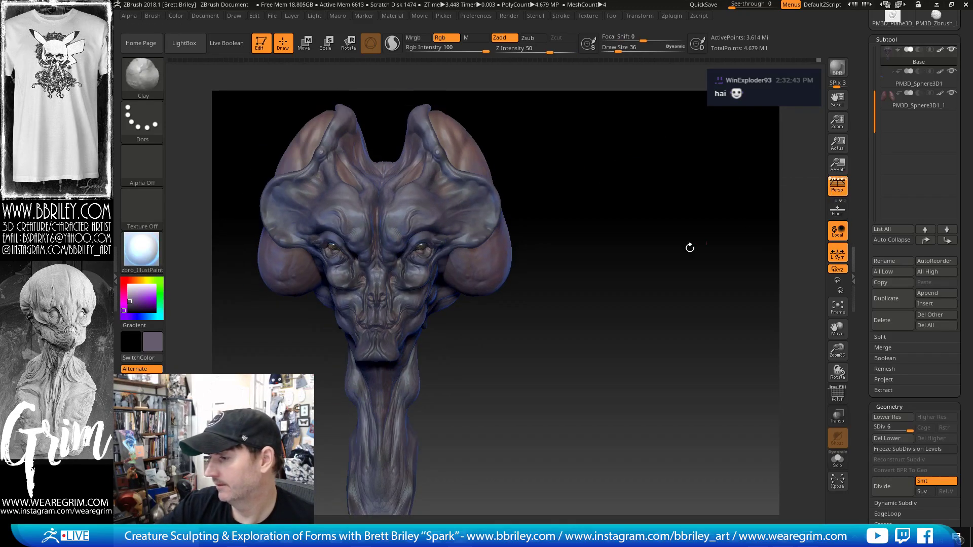
left_click_drag(690, 248, 611, 263)
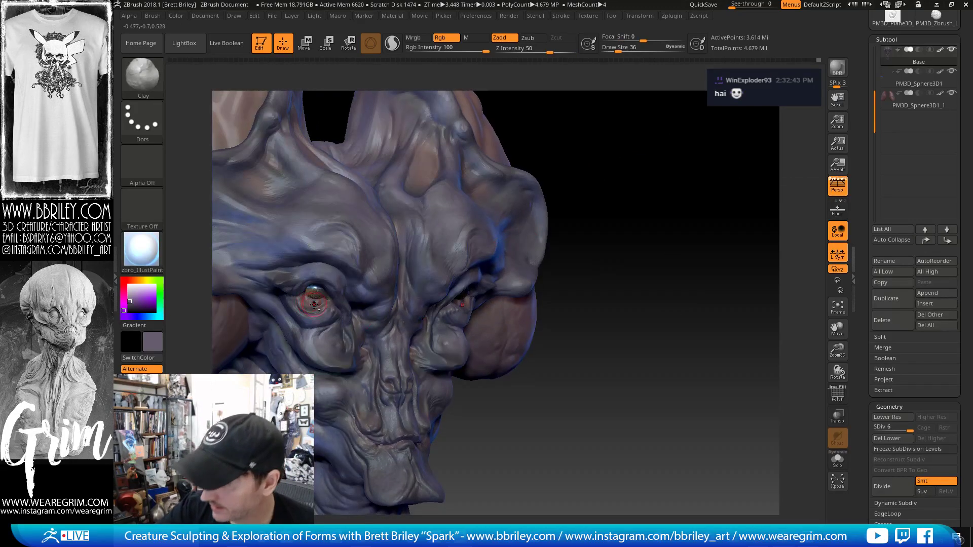
left_click_drag(601, 166, 541, 167)
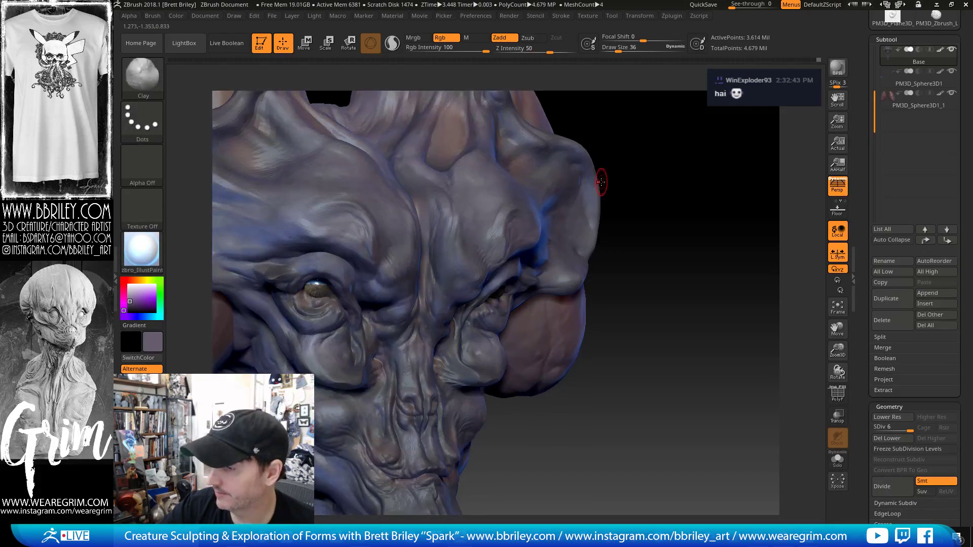
key("bracketleft")
key("c")
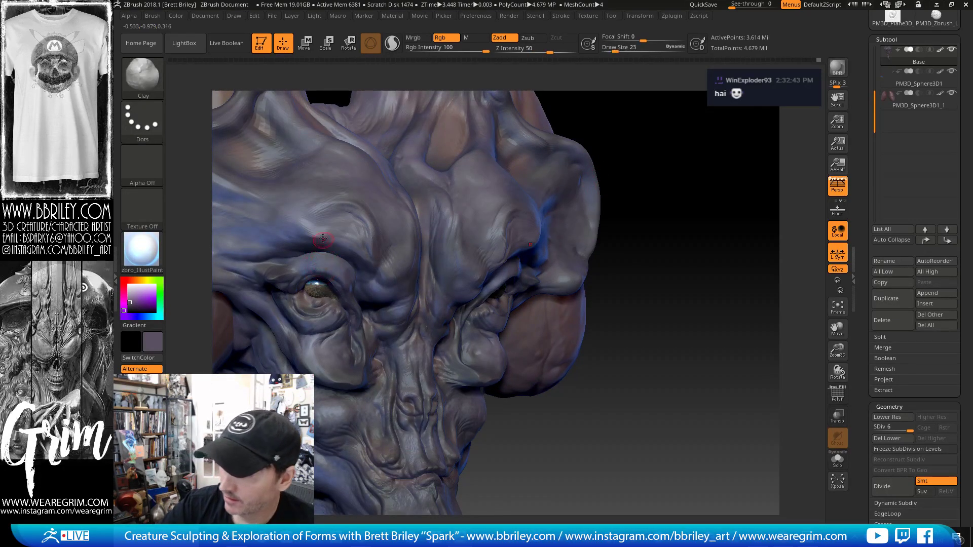
- Switch to the Standard brush with the DragRect stroke, pick a lighter purple and set the draw size to 21
key("1")
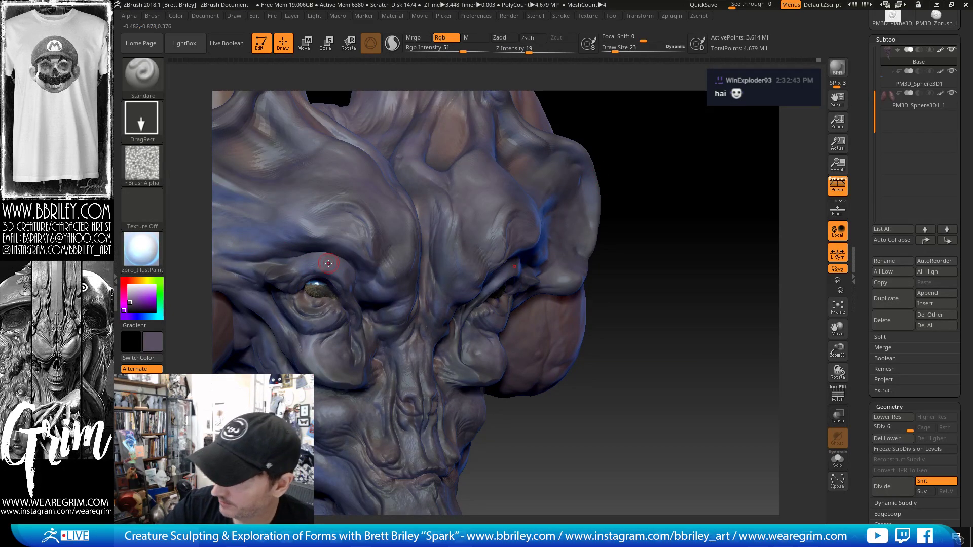
left_click(131, 295)
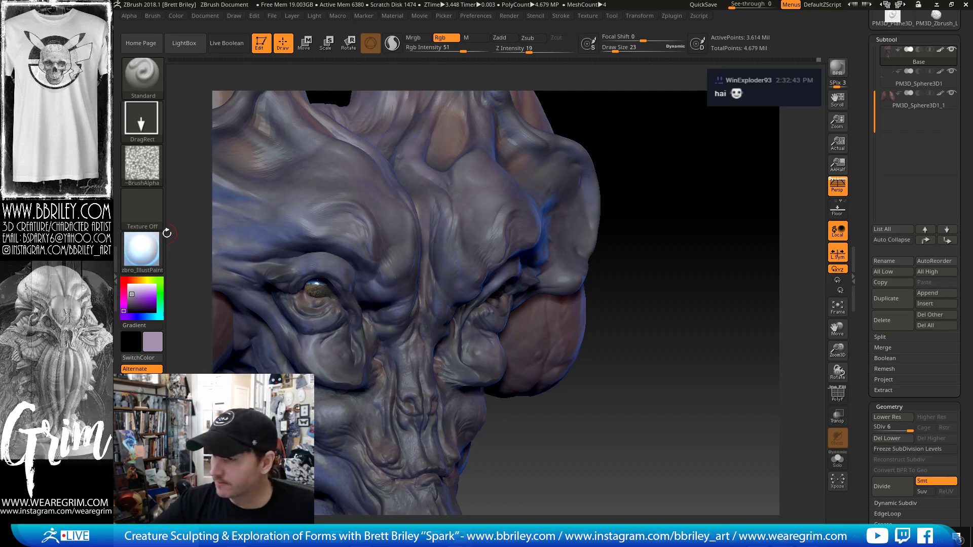
left_click_drag(623, 117, 634, 114)
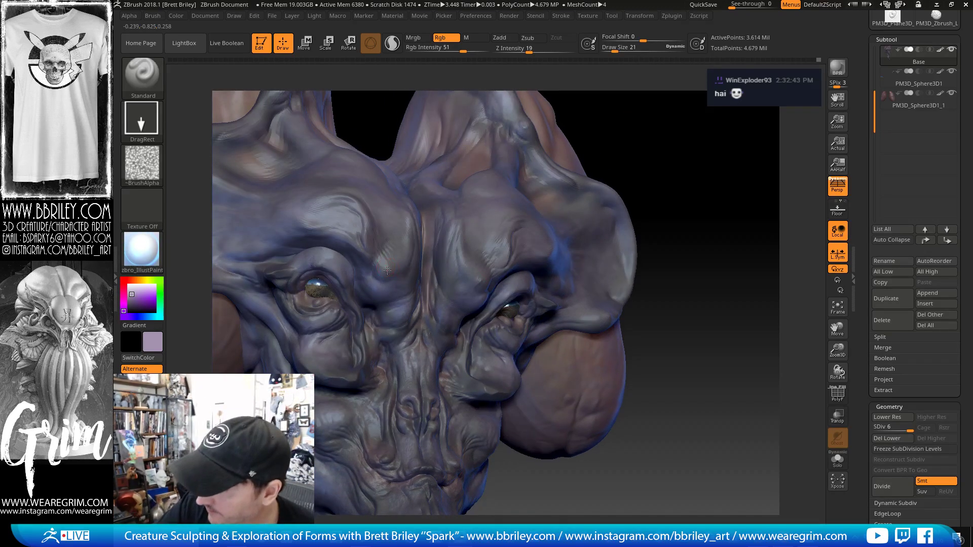
- Try to bring the model back into view by switching subtools and framing it, and save the tool as Zbrush_Live_Episode_17_02
key("Up")
right_click_drag(400, 270, 404, 202, "ctrl")
key("Down")
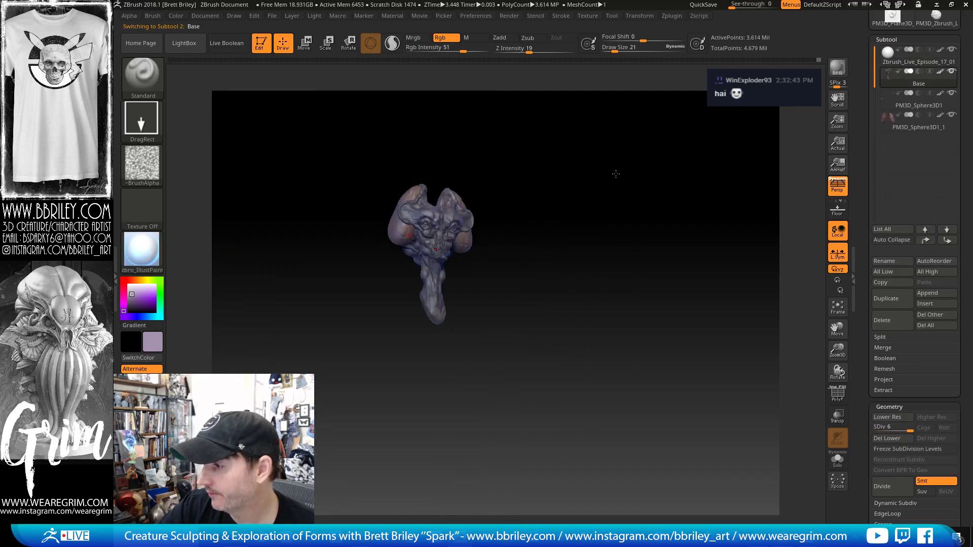
right_click_drag(614, 174, 609, 141)
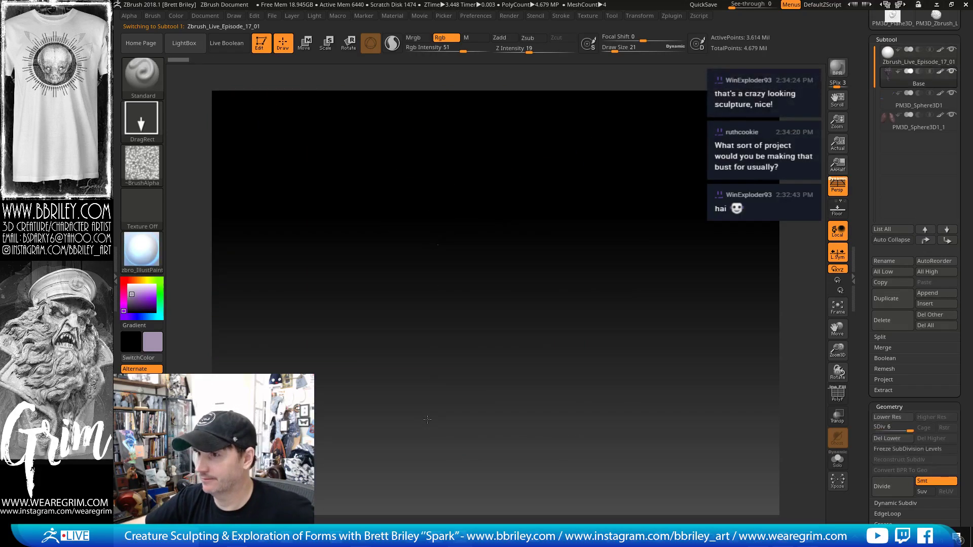
key("Up")
key("Down")
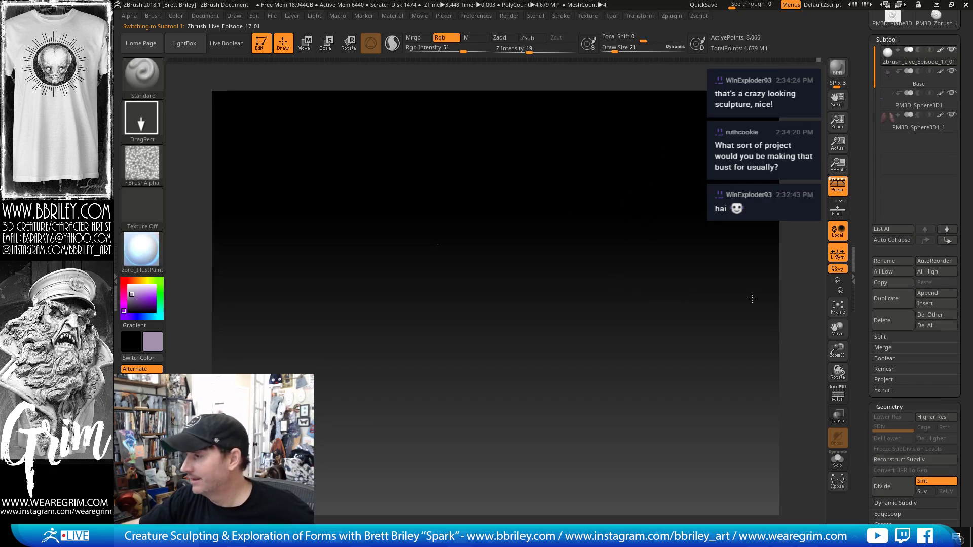
left_click(838, 306)
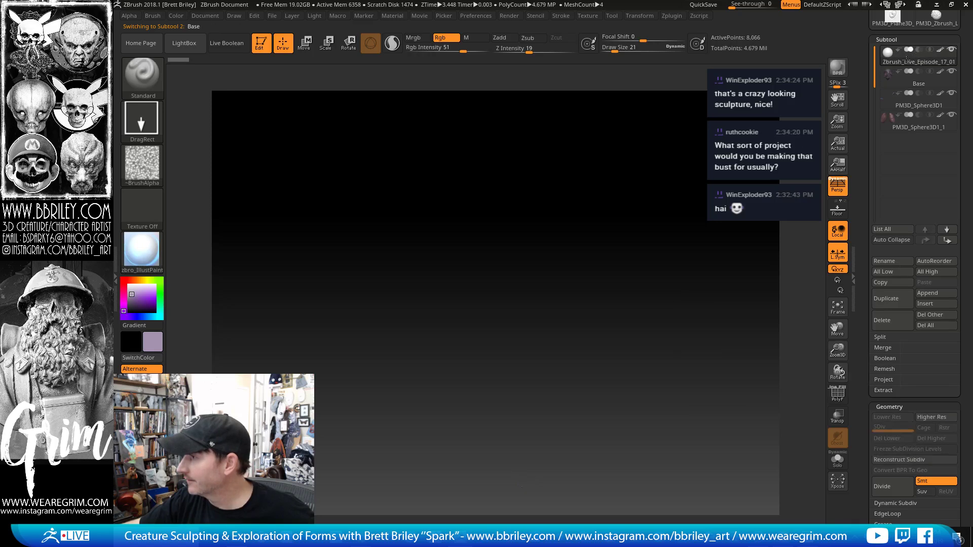
left_click(613, 16)
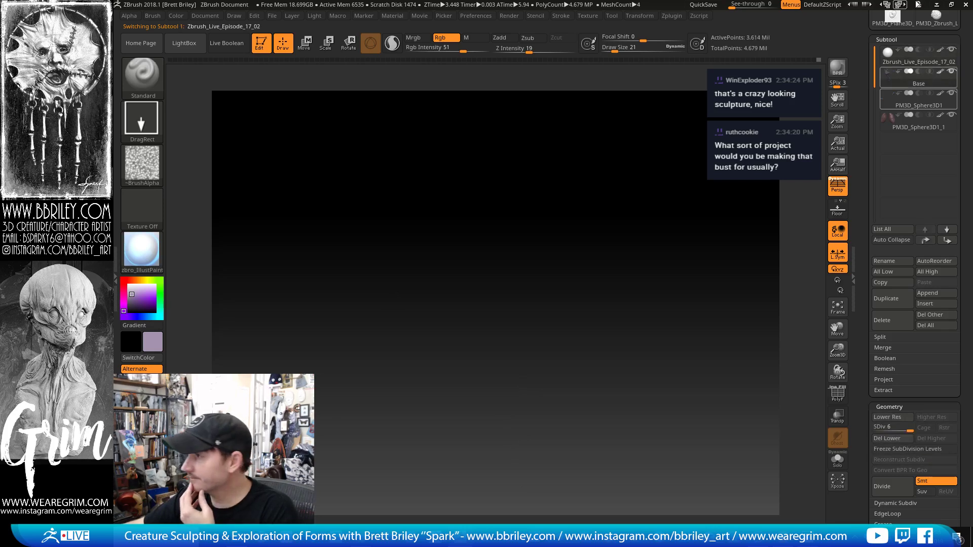
- Try to close the program without saving the project changes, and dismiss the closing prompt
left_click(964, 5)
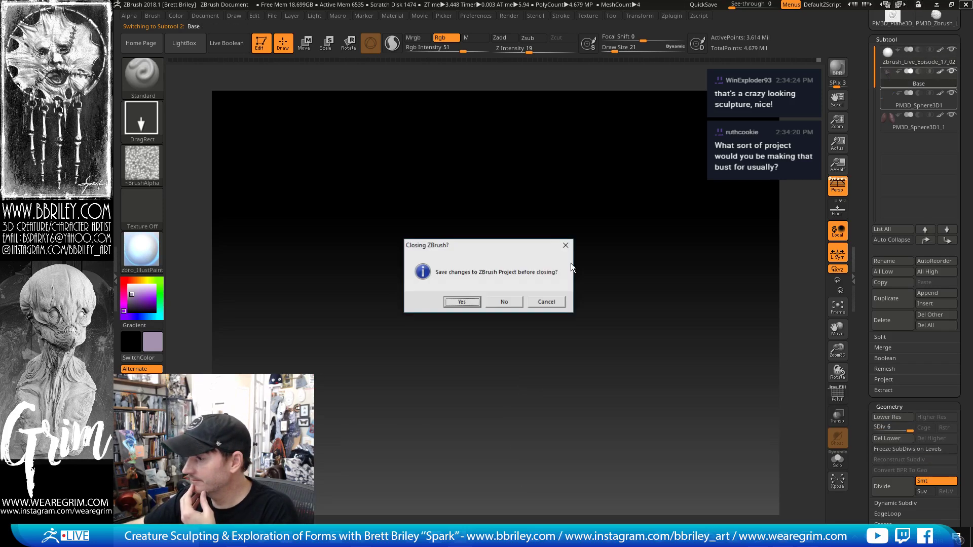
left_click(503, 302)
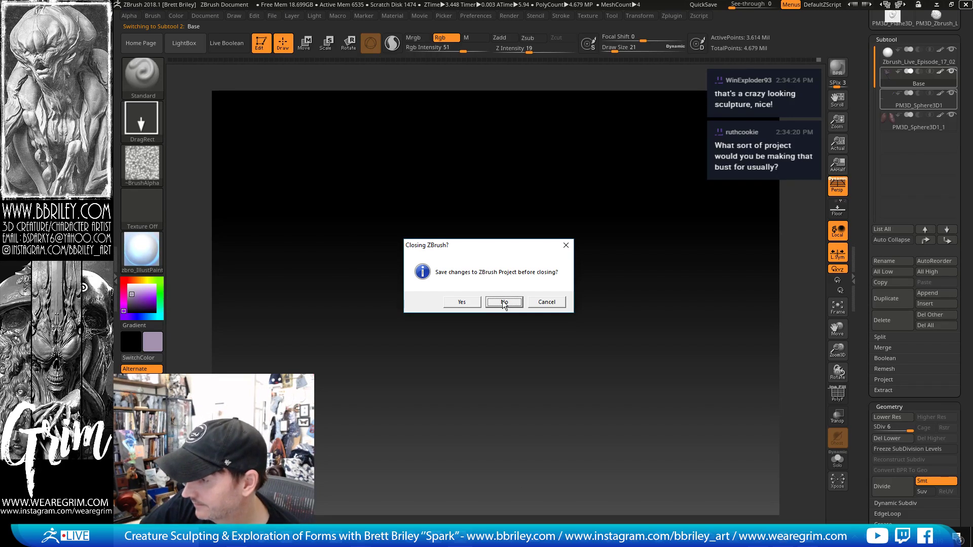
left_click(566, 246)
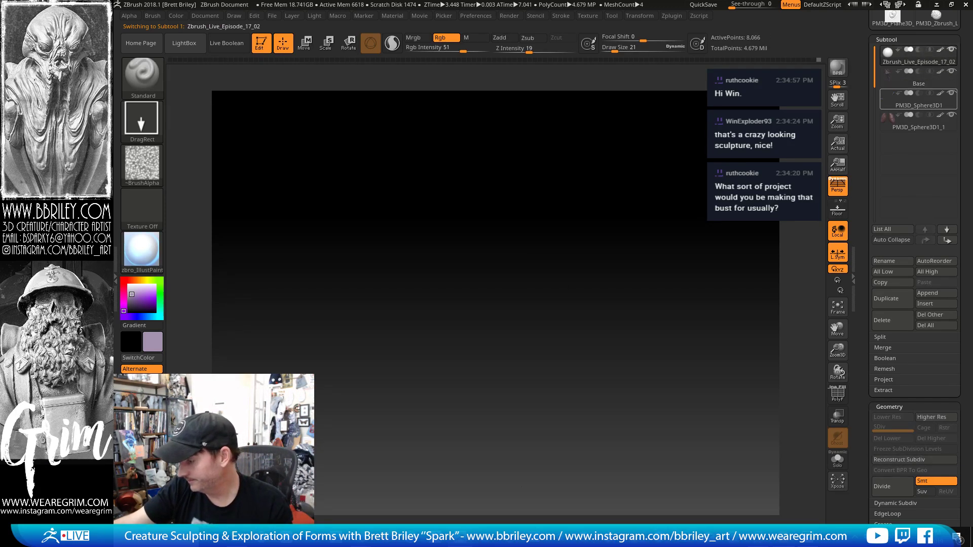
- Force ZBrush to quit by ending its process in Task Manager, and close Task Manager
right_click(460, 539)
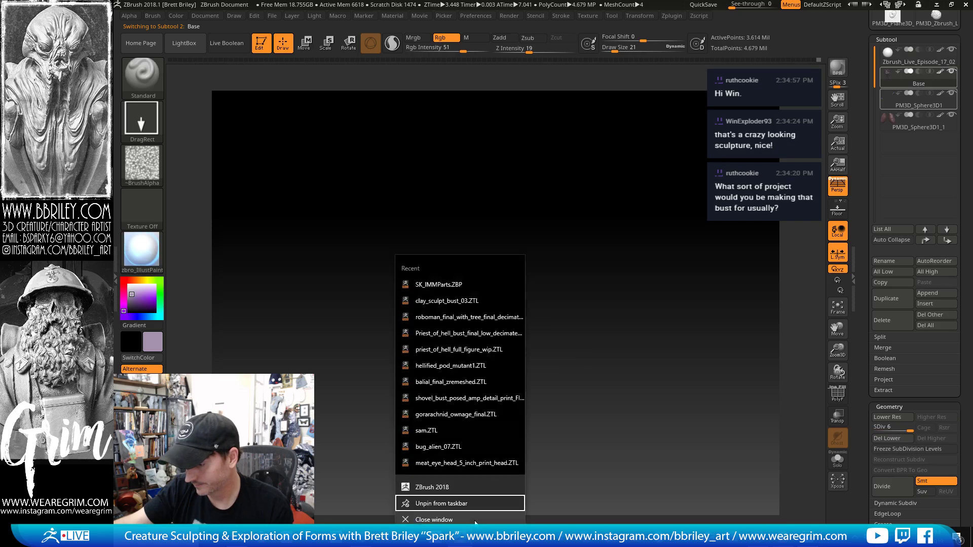
left_click(450, 413)
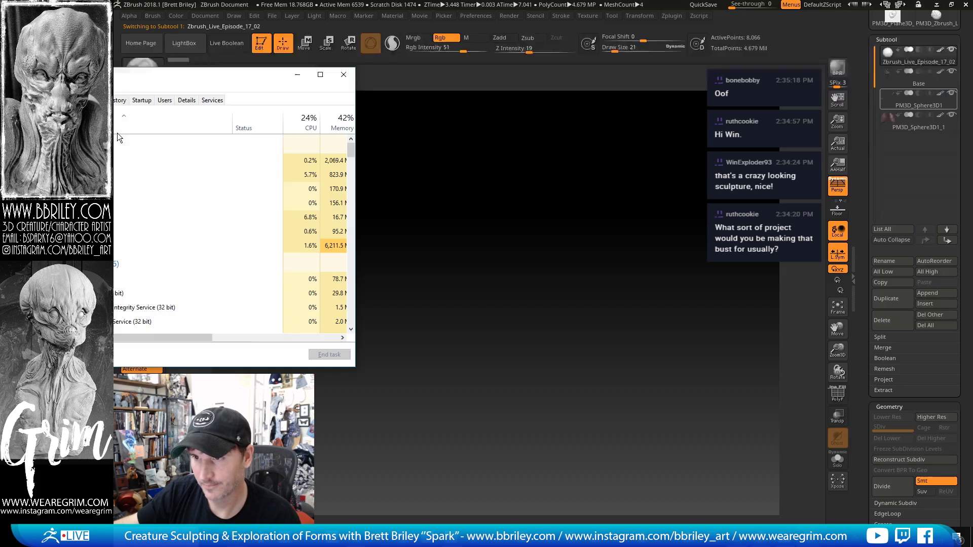
left_click(106, 246)
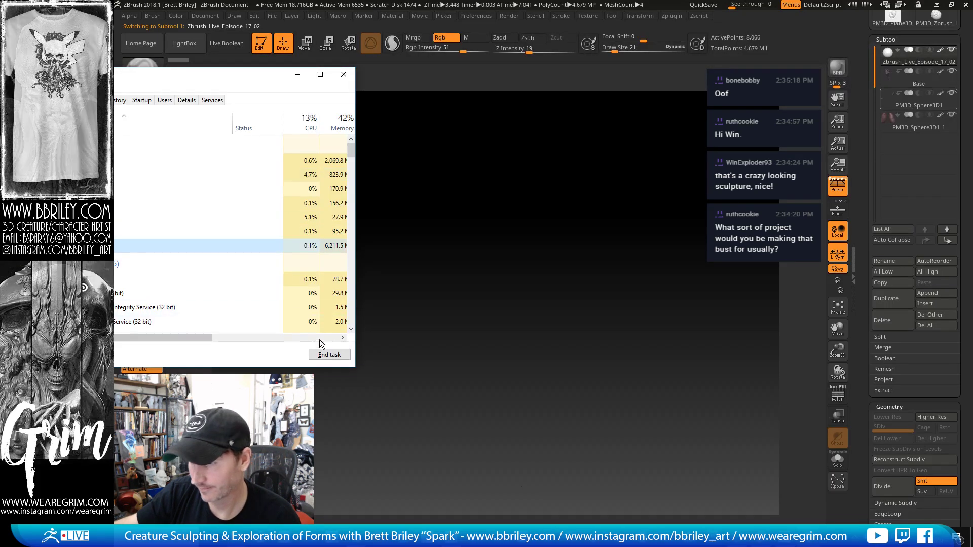
left_click(329, 354)
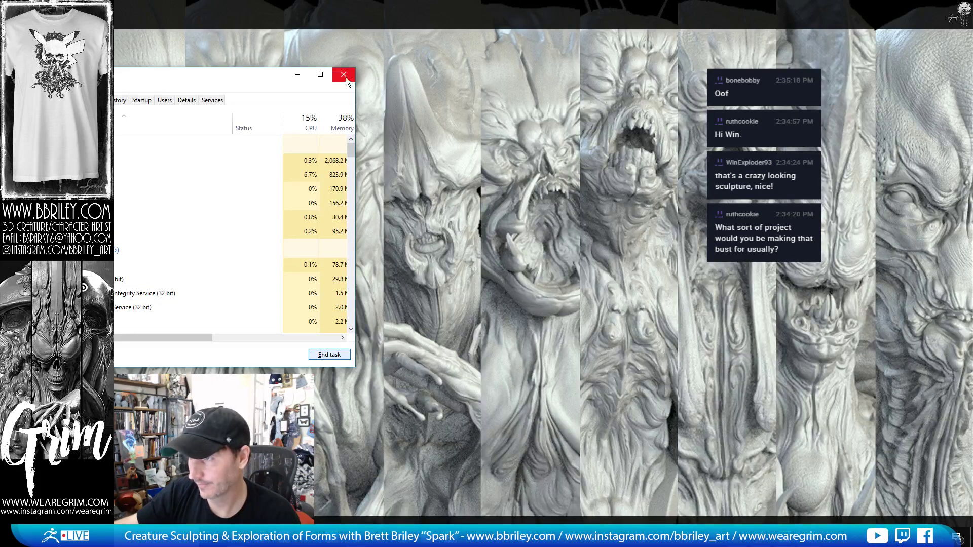
left_click(344, 75)
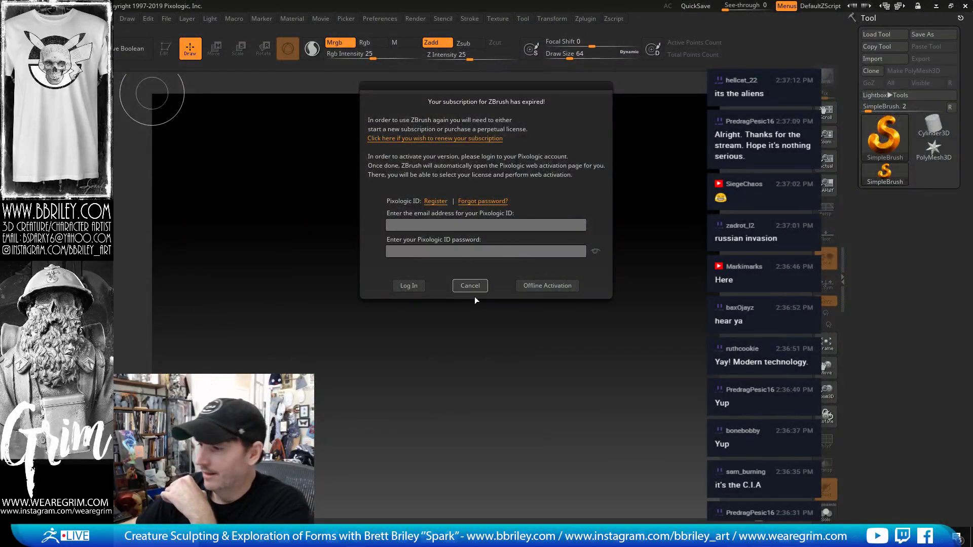
- Cancel the expired-subscription login dialog in the restarted ZBrush
left_click(472, 287)
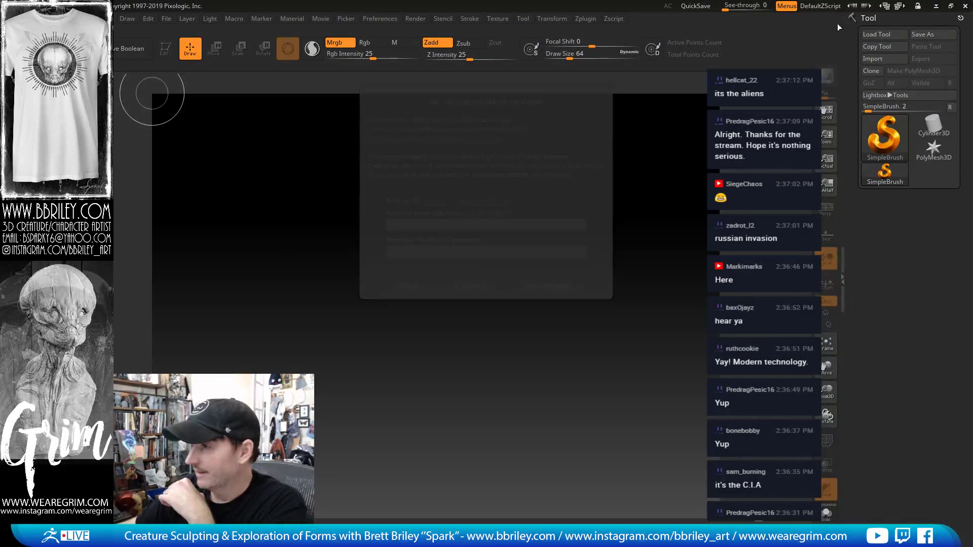